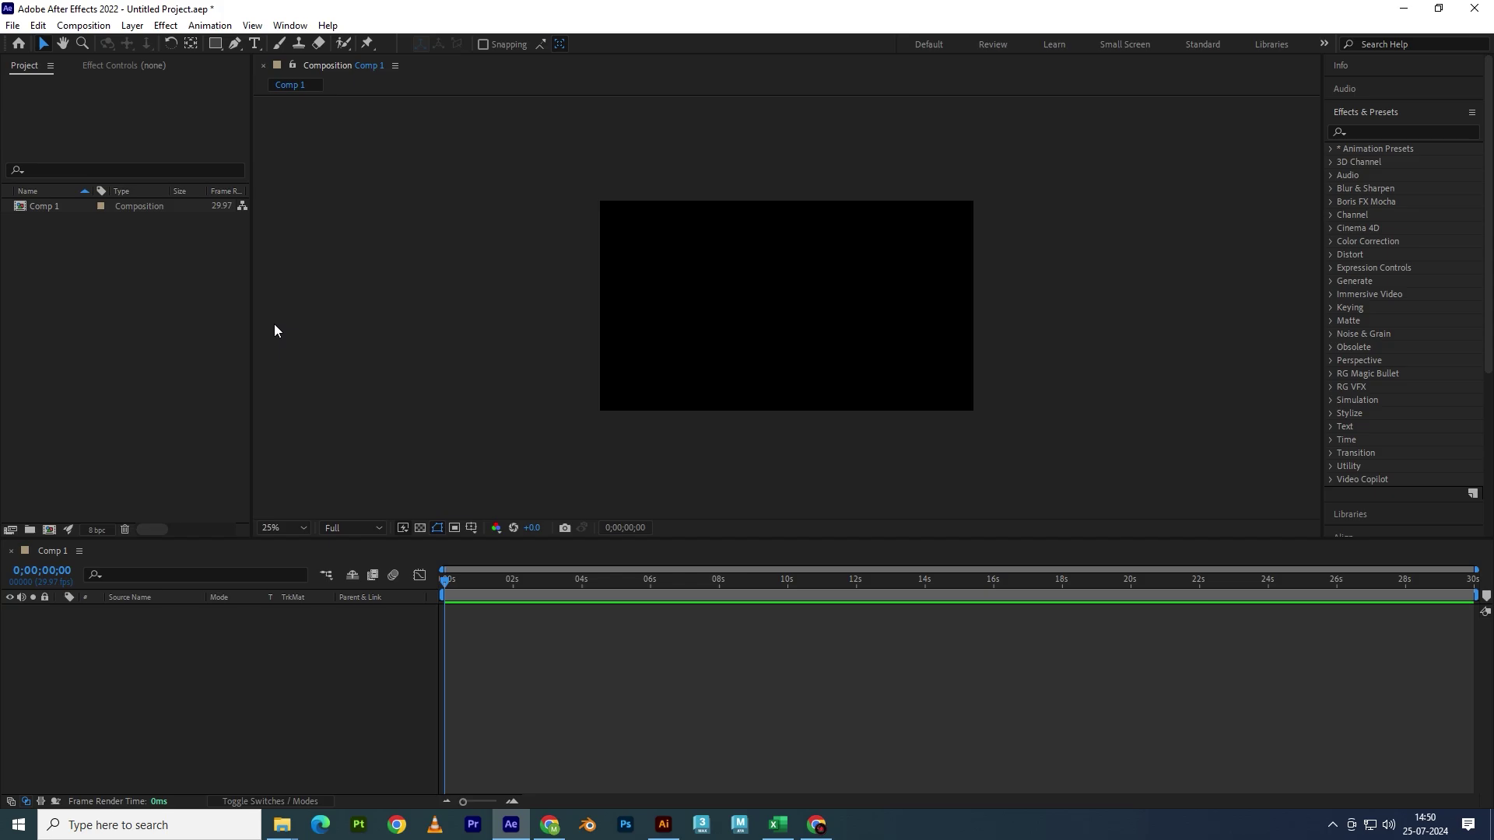
- Open Car_body_tyr.ai in Illustrator and lift the car body off its wheels
{"action": "left_click", "coordinate": [662, 825]}
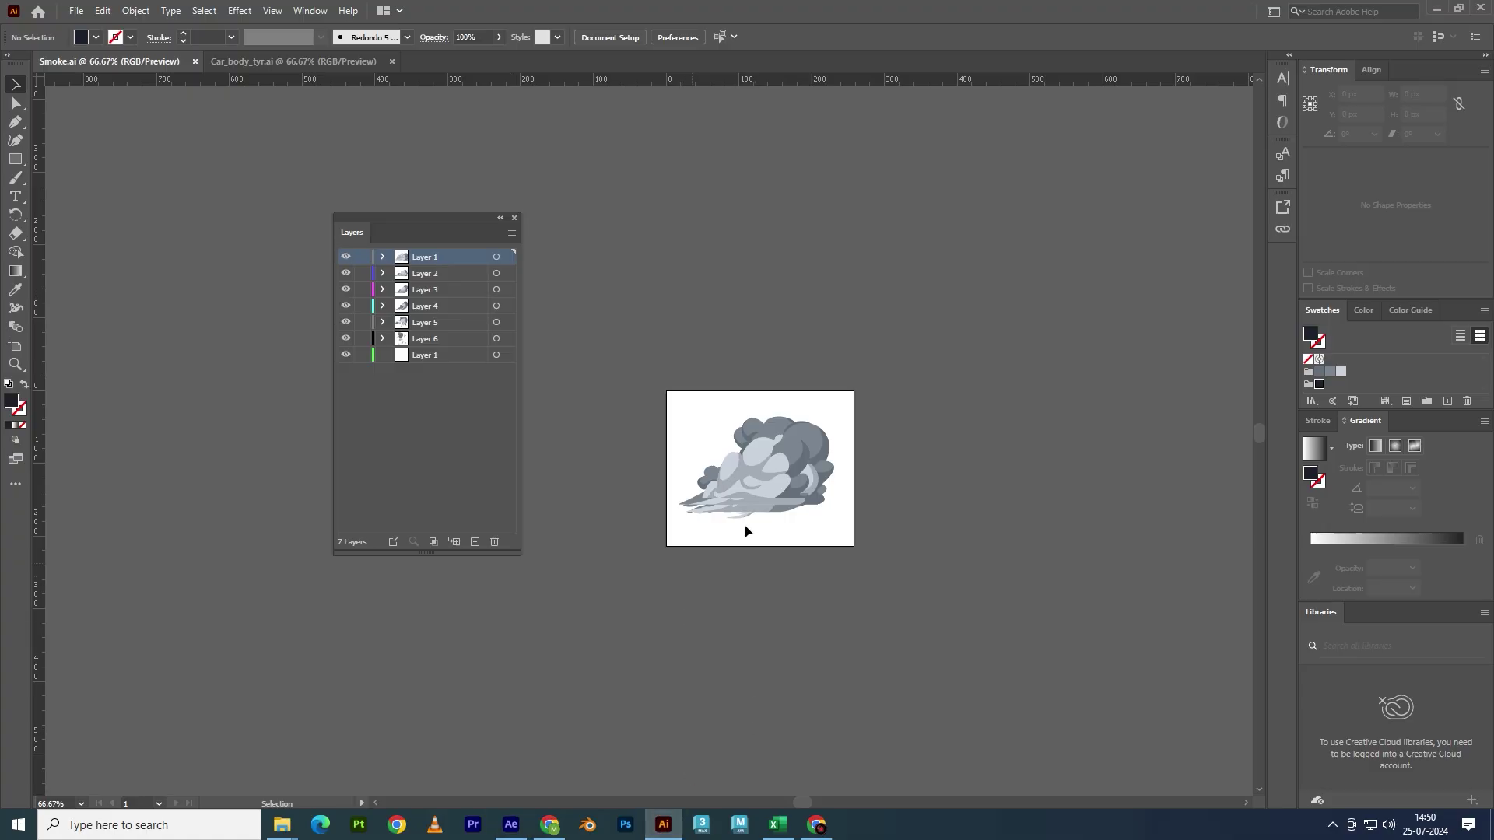
{"action": "left_click", "coordinate": [300, 70]}
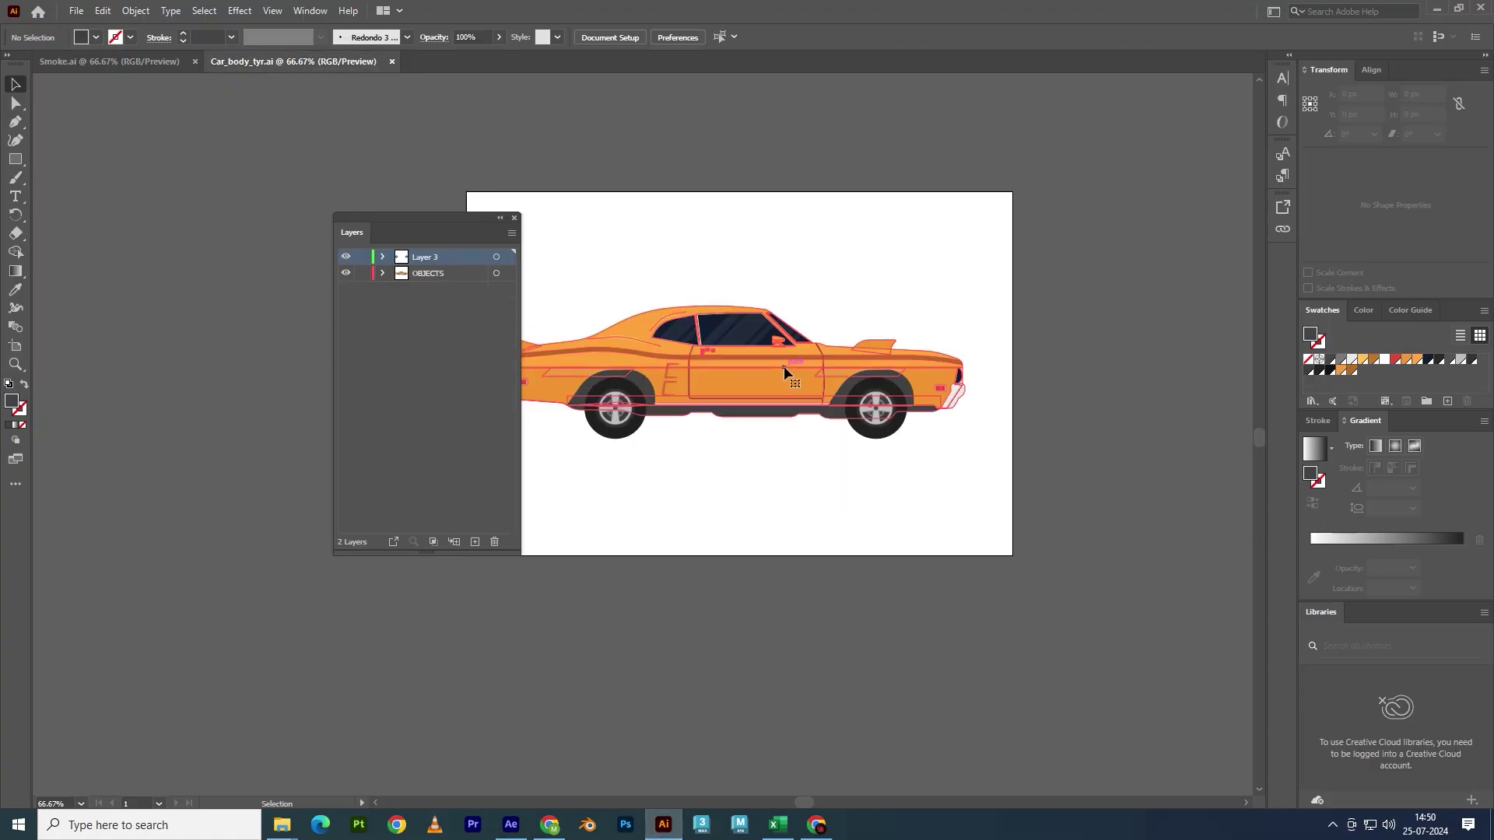
{"action": "mouse_move", "coordinate": [783, 366]}
{"action": "left_mouse_down"}
{"action": "mouse_move", "coordinate": [687, 218]}
{"action": "mouse_move", "coordinate": [712, 214]}
{"action": "left_mouse_up"}
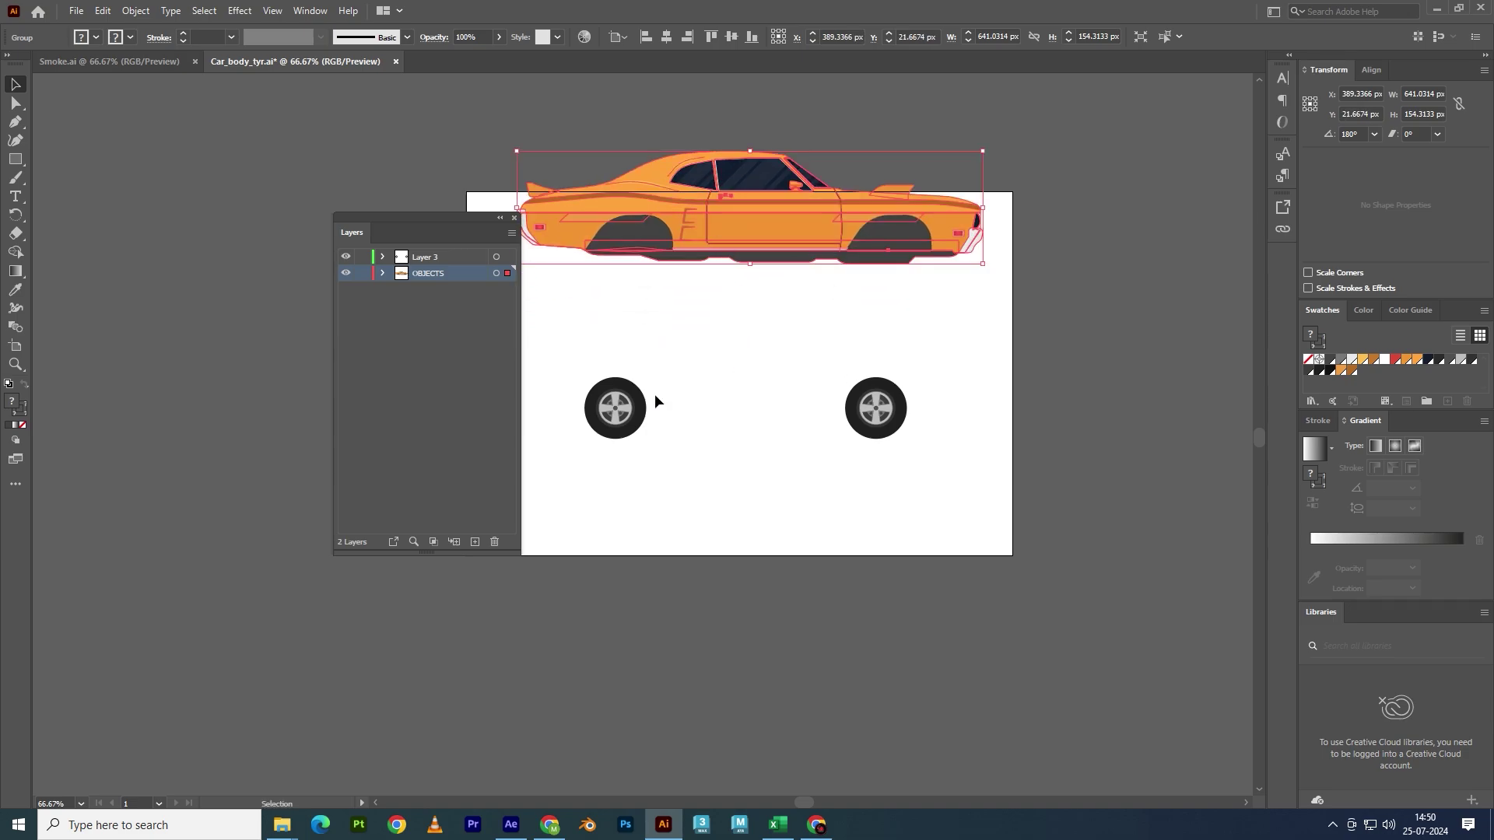
- Toggle the wheels and car body layers' visibility to check each part
{"action": "left_click", "coordinate": [345, 257]}
{"action": "left_click", "coordinate": [345, 256]}
{"action": "left_click", "coordinate": [346, 273]}
{"action": "left_click", "coordinate": [347, 273]}
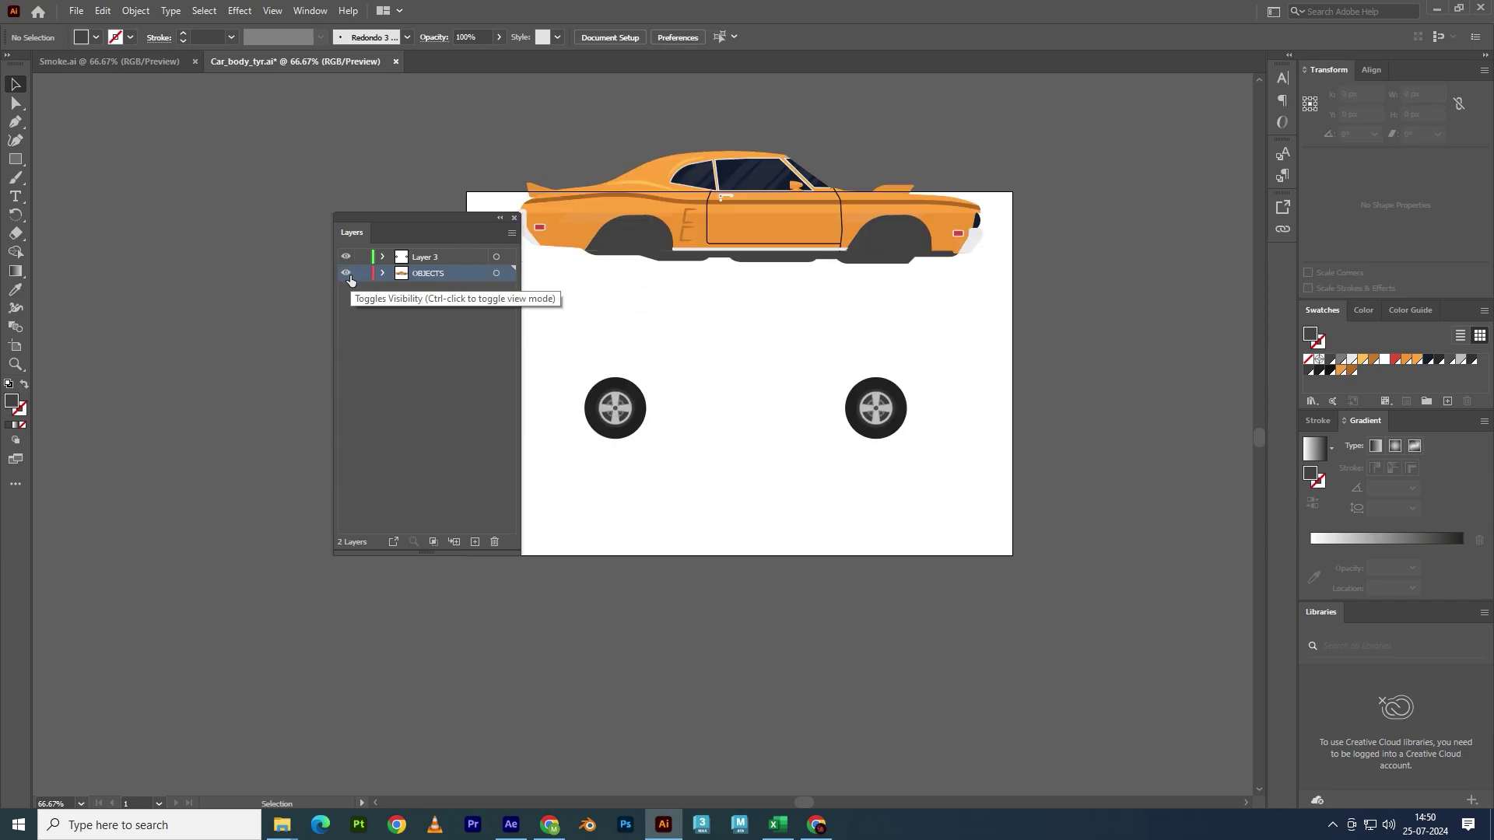
{"action": "left_click", "coordinate": [346, 273]}
{"action": "left_click", "coordinate": [347, 273]}
{"action": "left_click", "coordinate": [345, 257]}
{"action": "left_click", "coordinate": [345, 257]}
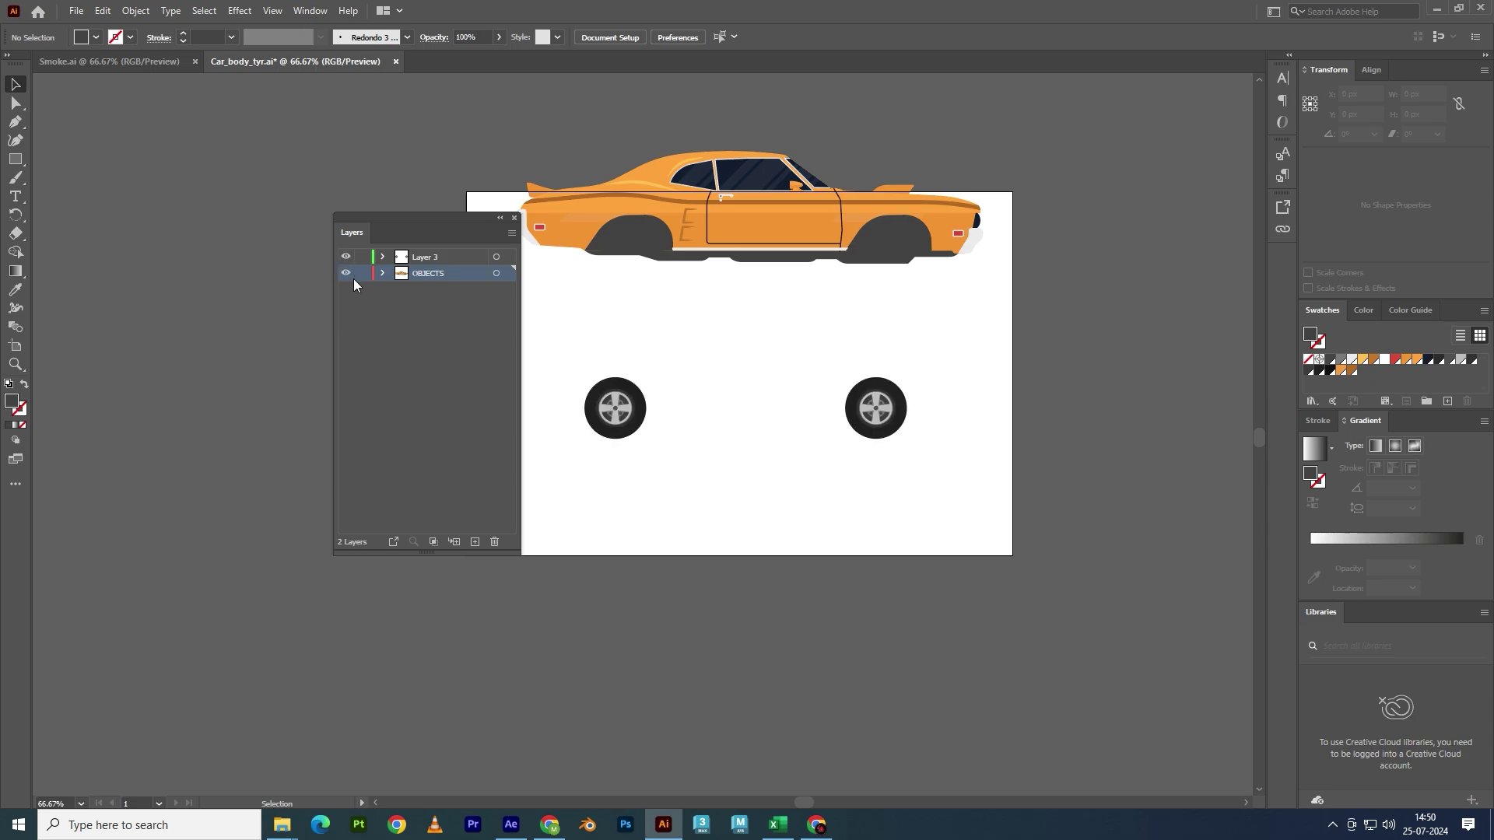
- Try moving the right wheel into the right wheel arch, then undo back toward the original layout
{"action": "left_click_drag", "start_coordinate": [875, 407], "coordinate": [656, 229]}
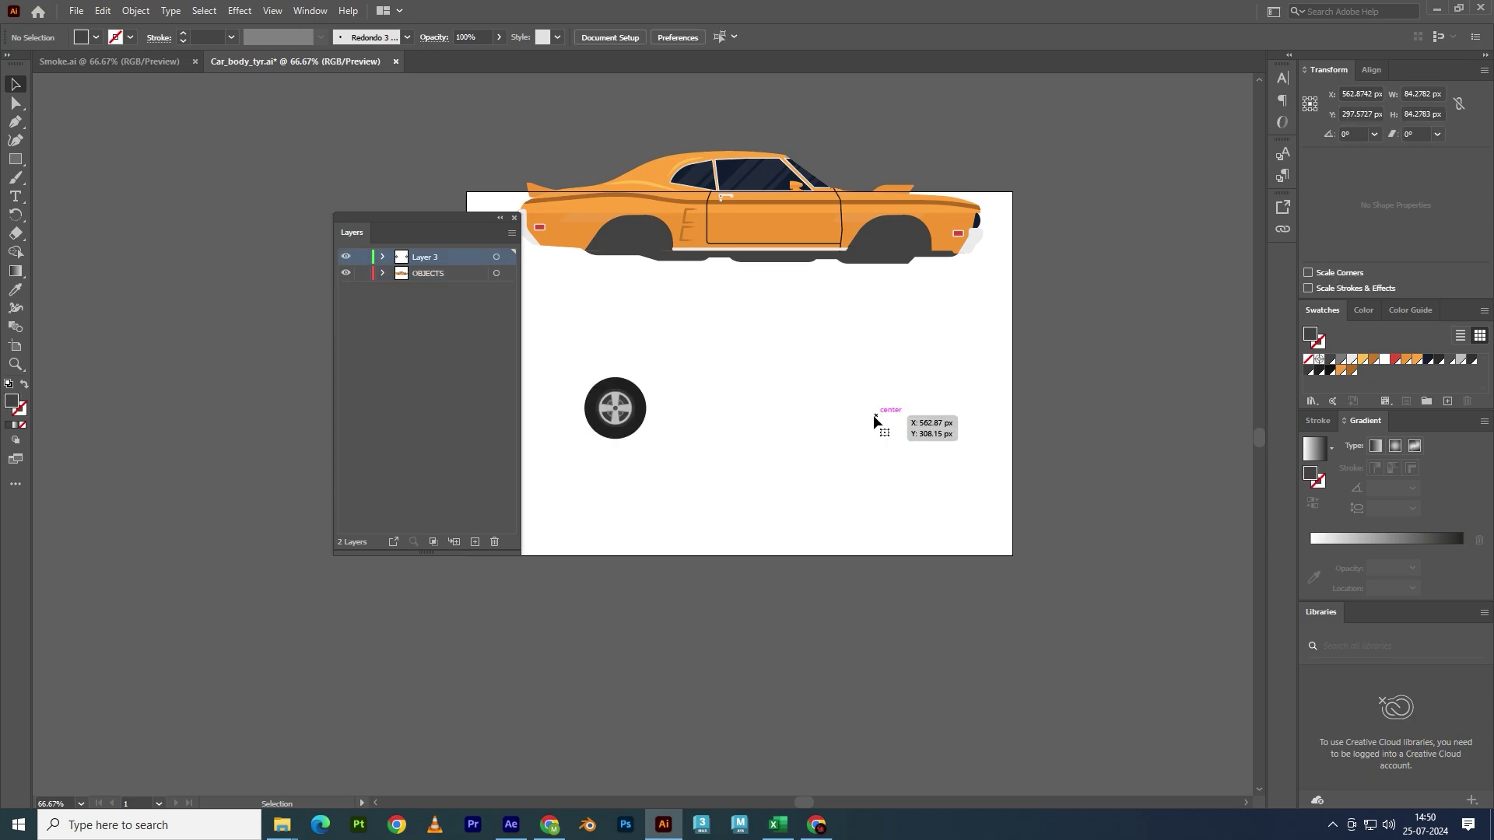
{"action": "key", "text": "ctrl+z"}
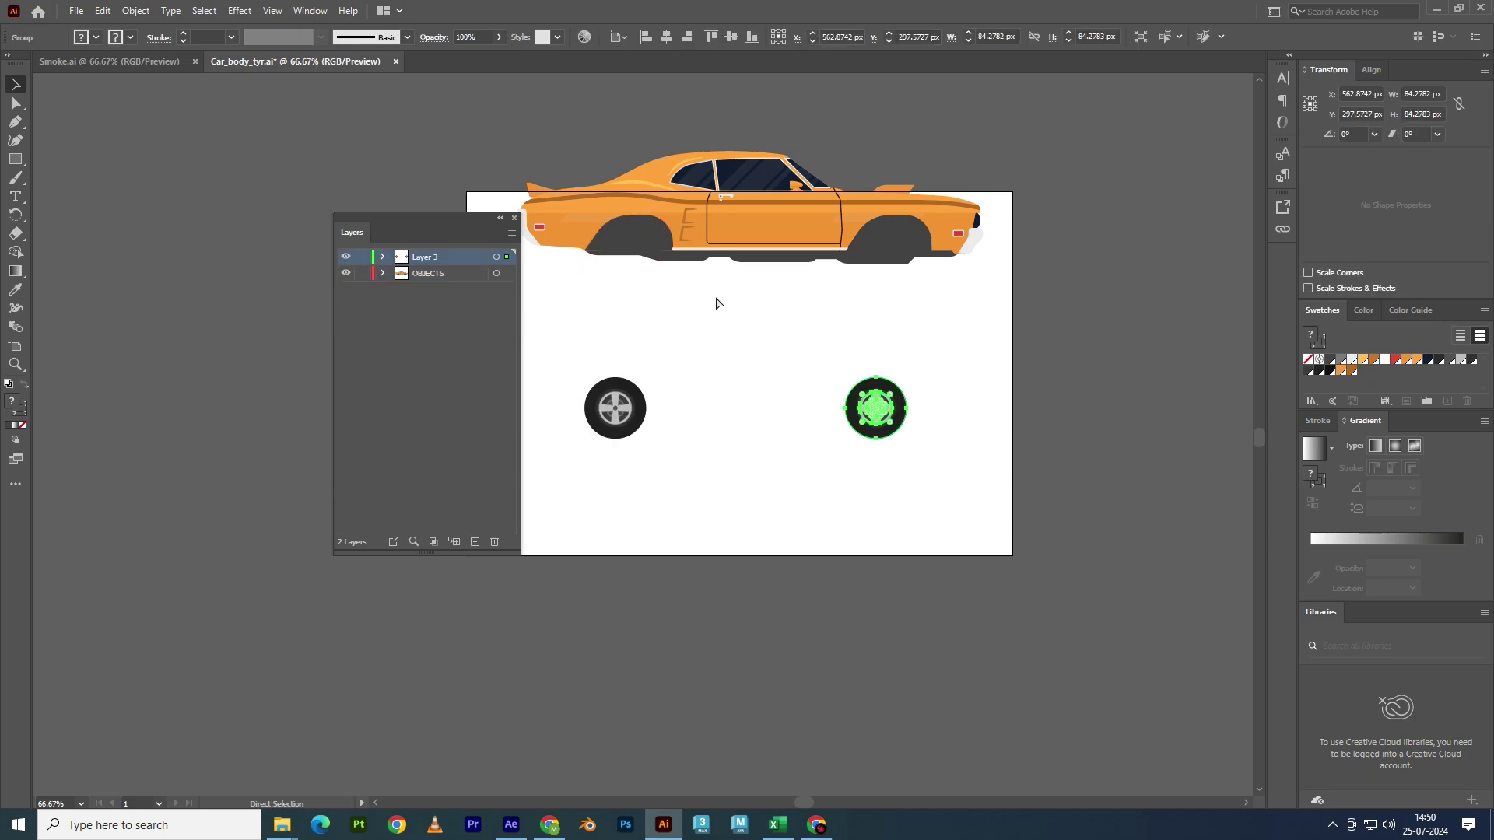
{"action": "key", "text": "ctrl+z"}
{"action": "key", "text": "ctrl+z"}
{"action": "key", "text": "ctrl+z"}
{"action": "key", "text": "ctrl+z"}
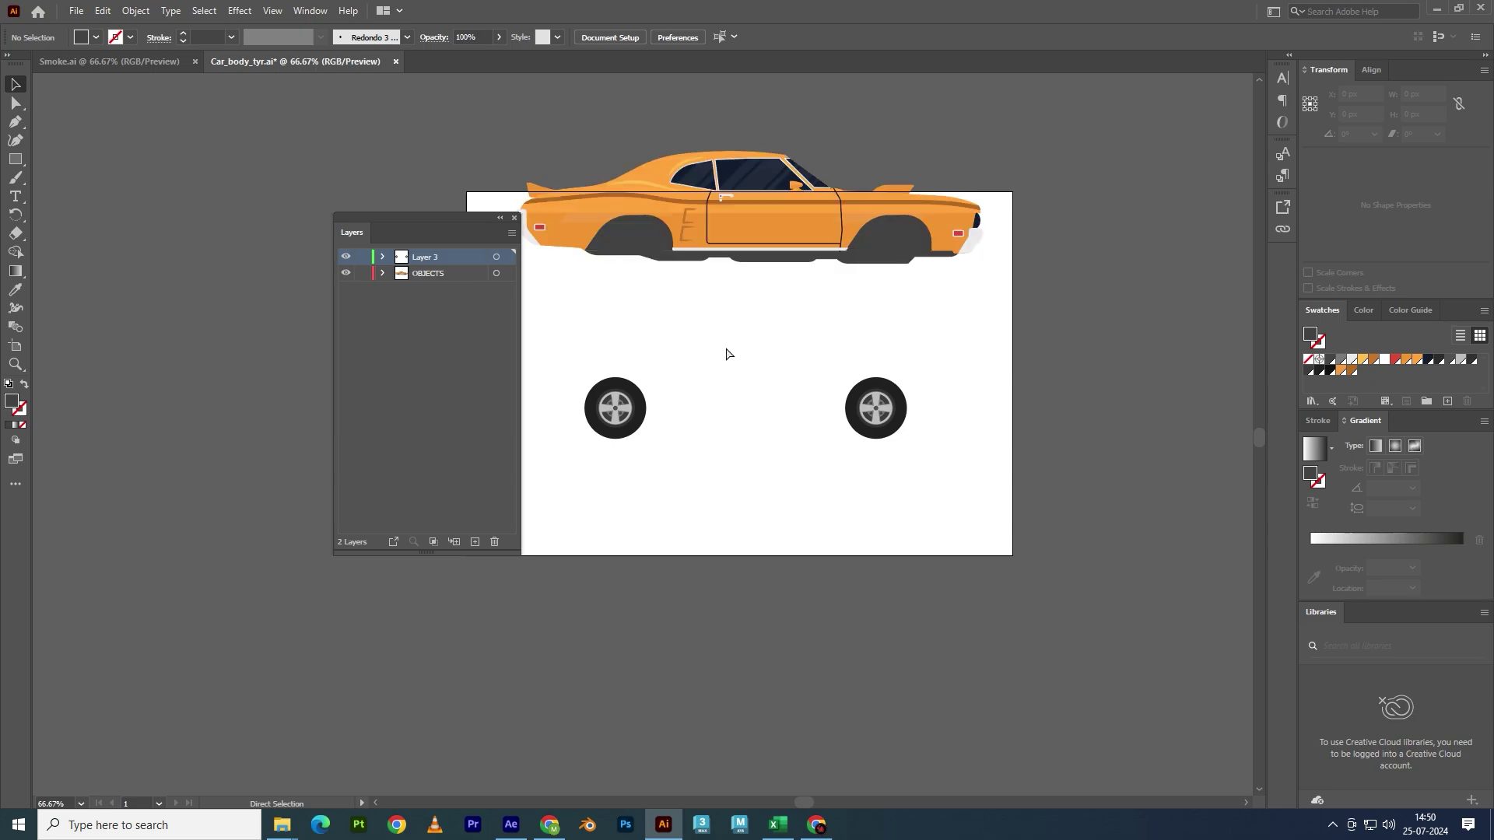
{"action": "key", "text": "ctrl+z"}
{"action": "key", "text": "ctrl+shift+z"}
{"action": "key", "text": "ctrl+shift+z"}
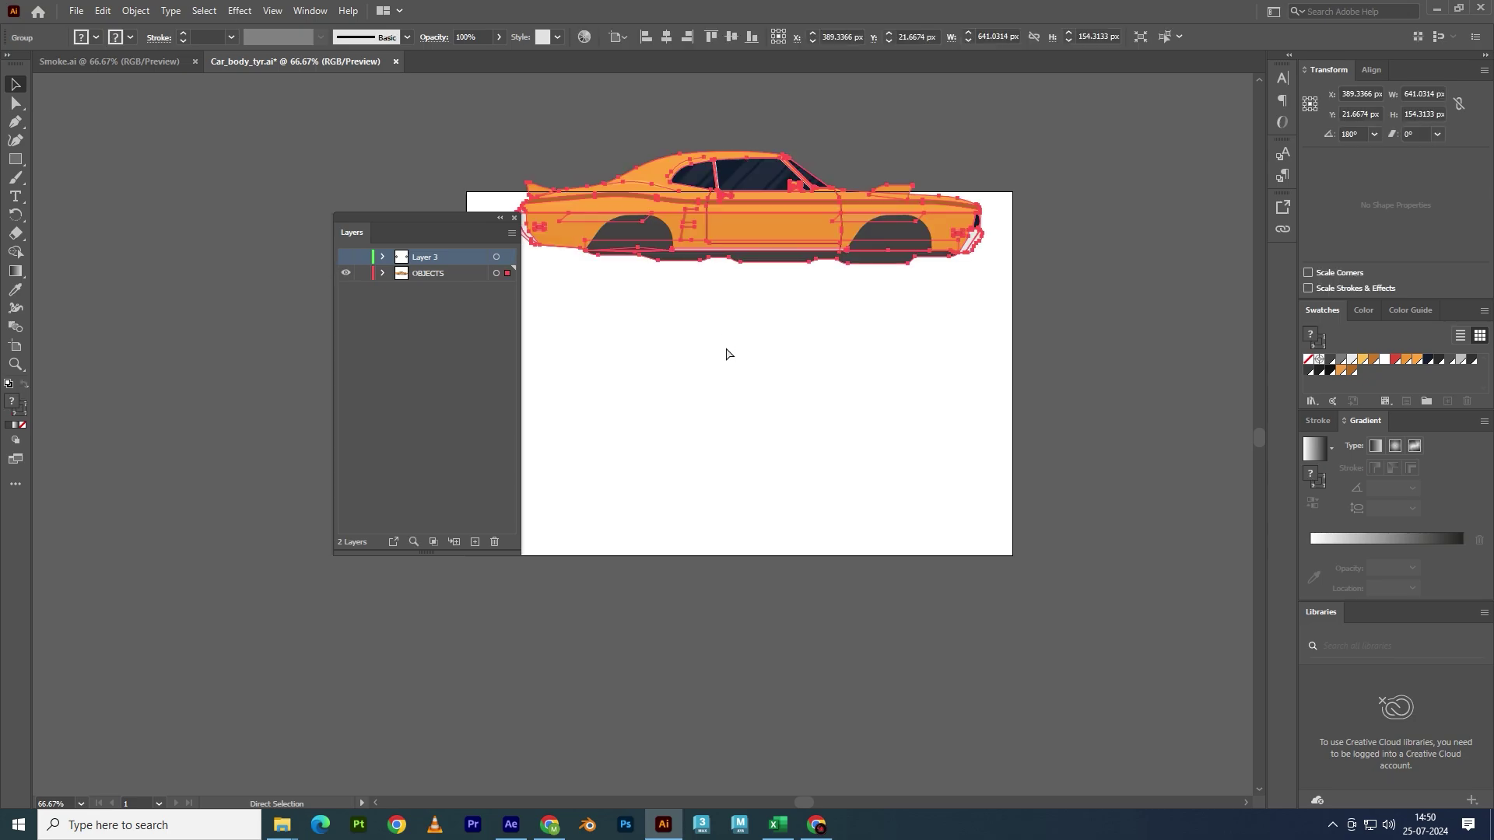
{"action": "key", "text": "ctrl+z"}
{"action": "key", "text": "ctrl+z"}
{"action": "key", "text": "ctrl+shift+z"}
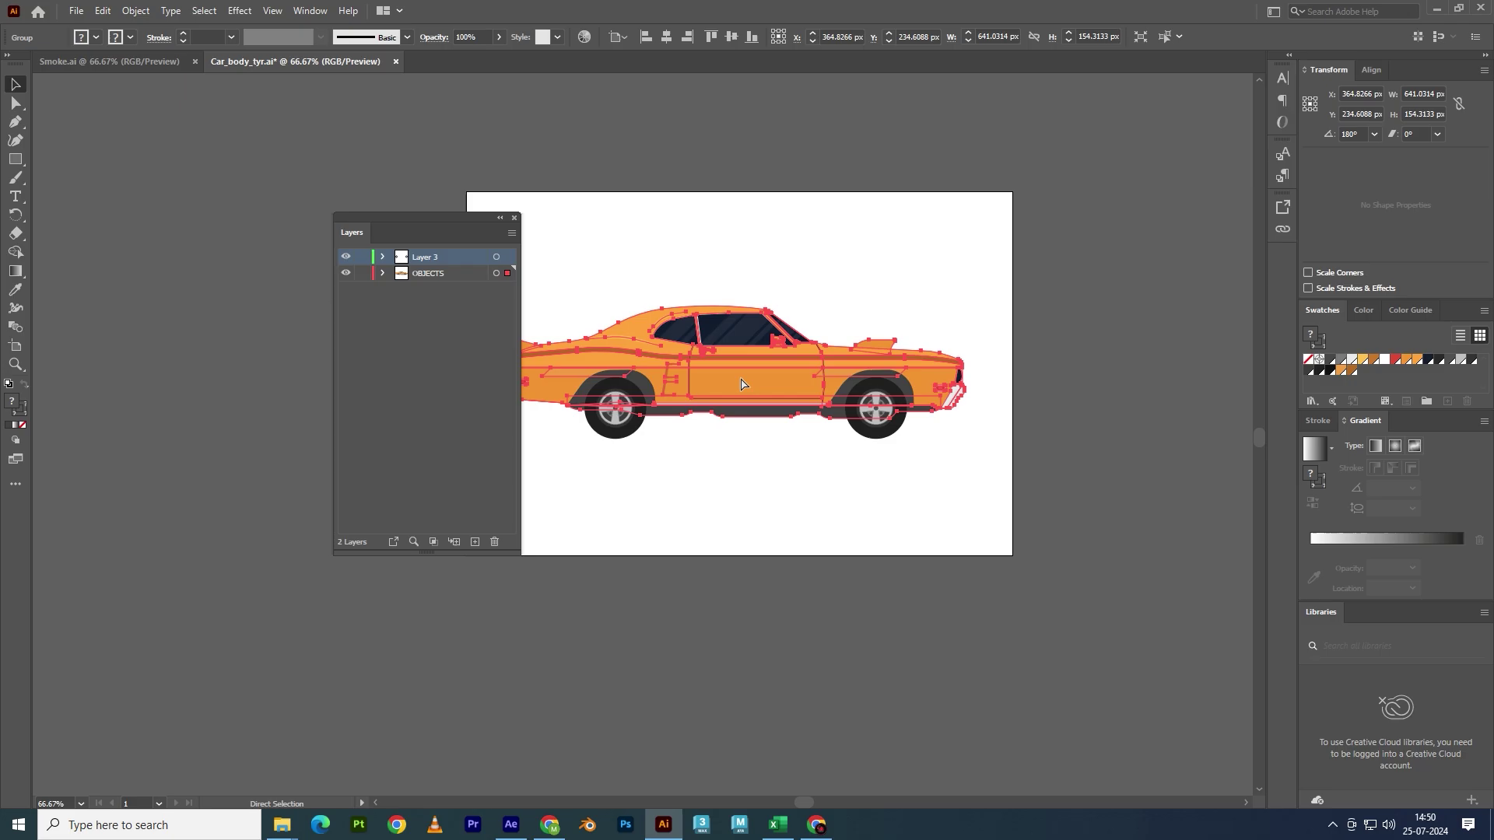
- Settle the car body onto its wheels, delete the right-hand wheel, and bring up Save As
{"action": "left_click", "coordinate": [843, 450]}
{"action": "left_click", "coordinate": [862, 435]}
{"action": "key", "text": "Delete"}
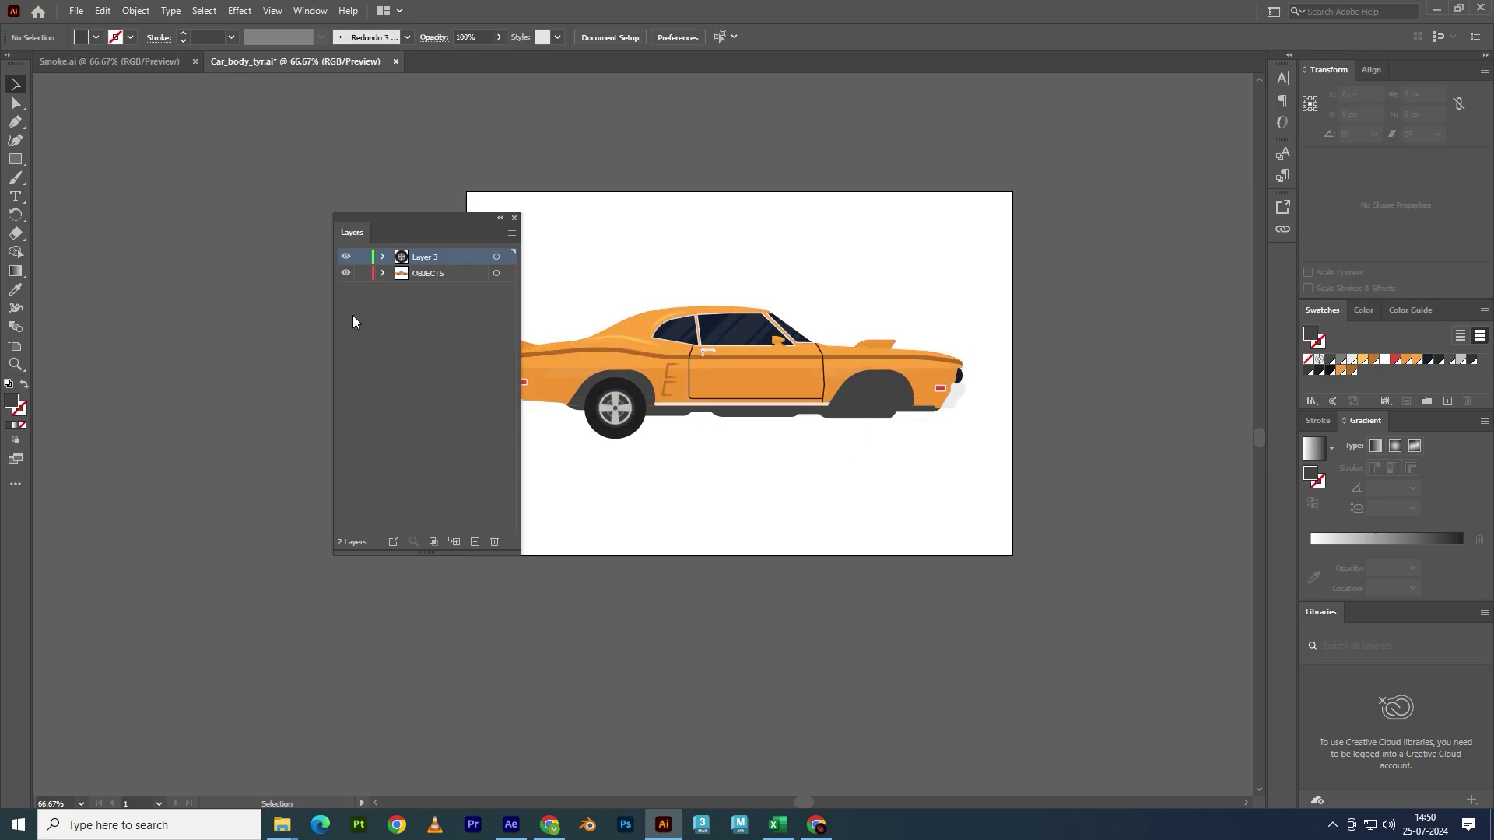
{"action": "key", "text": "ctrl+shift+s"}
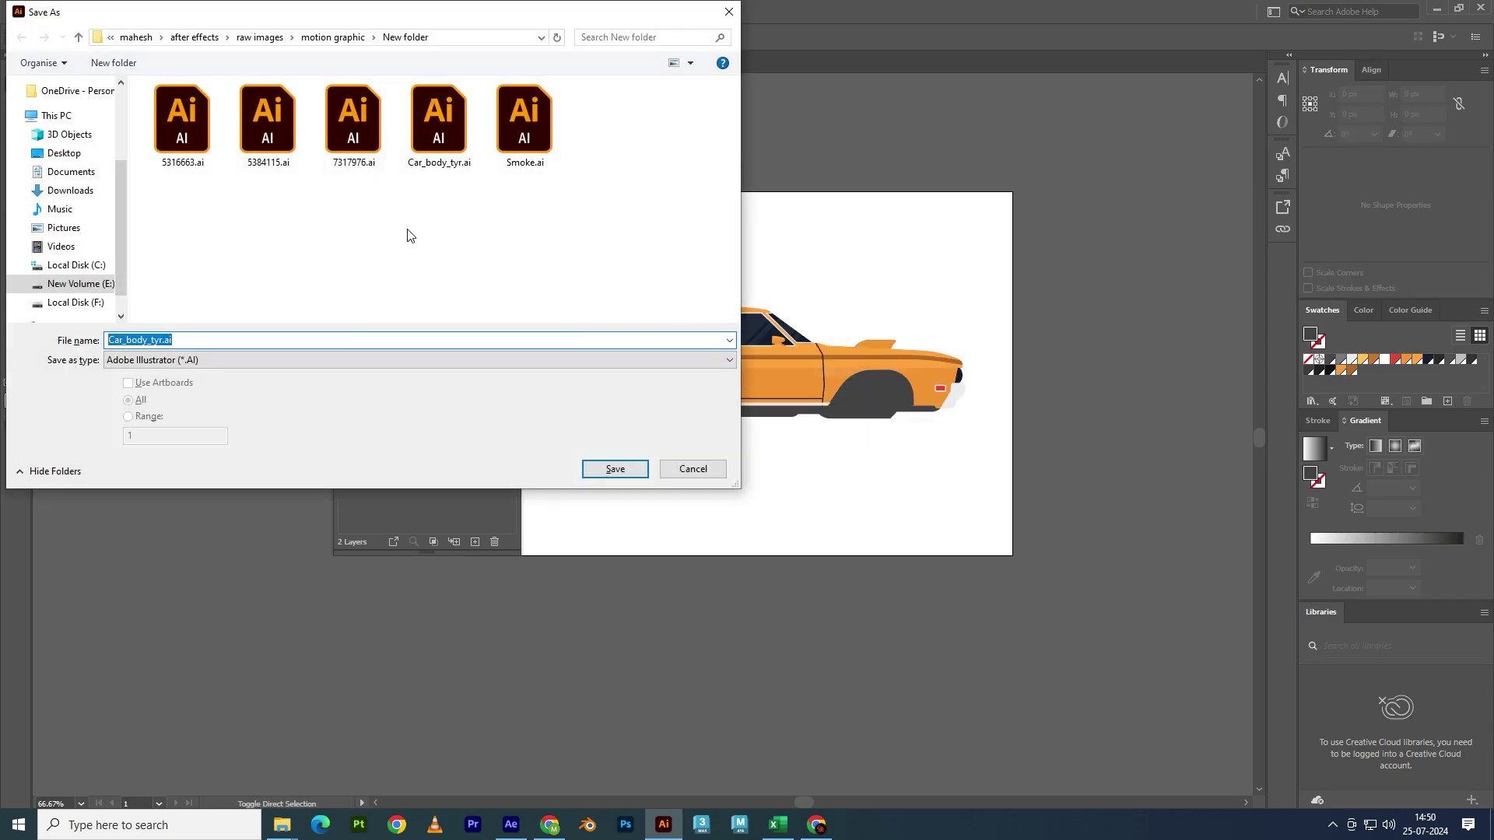
- Save over the existing Car_body_tyr.ai, confirming the replace and accepting Illustrator 2020 options
{"action": "left_click", "coordinate": [442, 166]}
{"action": "left_click", "coordinate": [615, 469]}
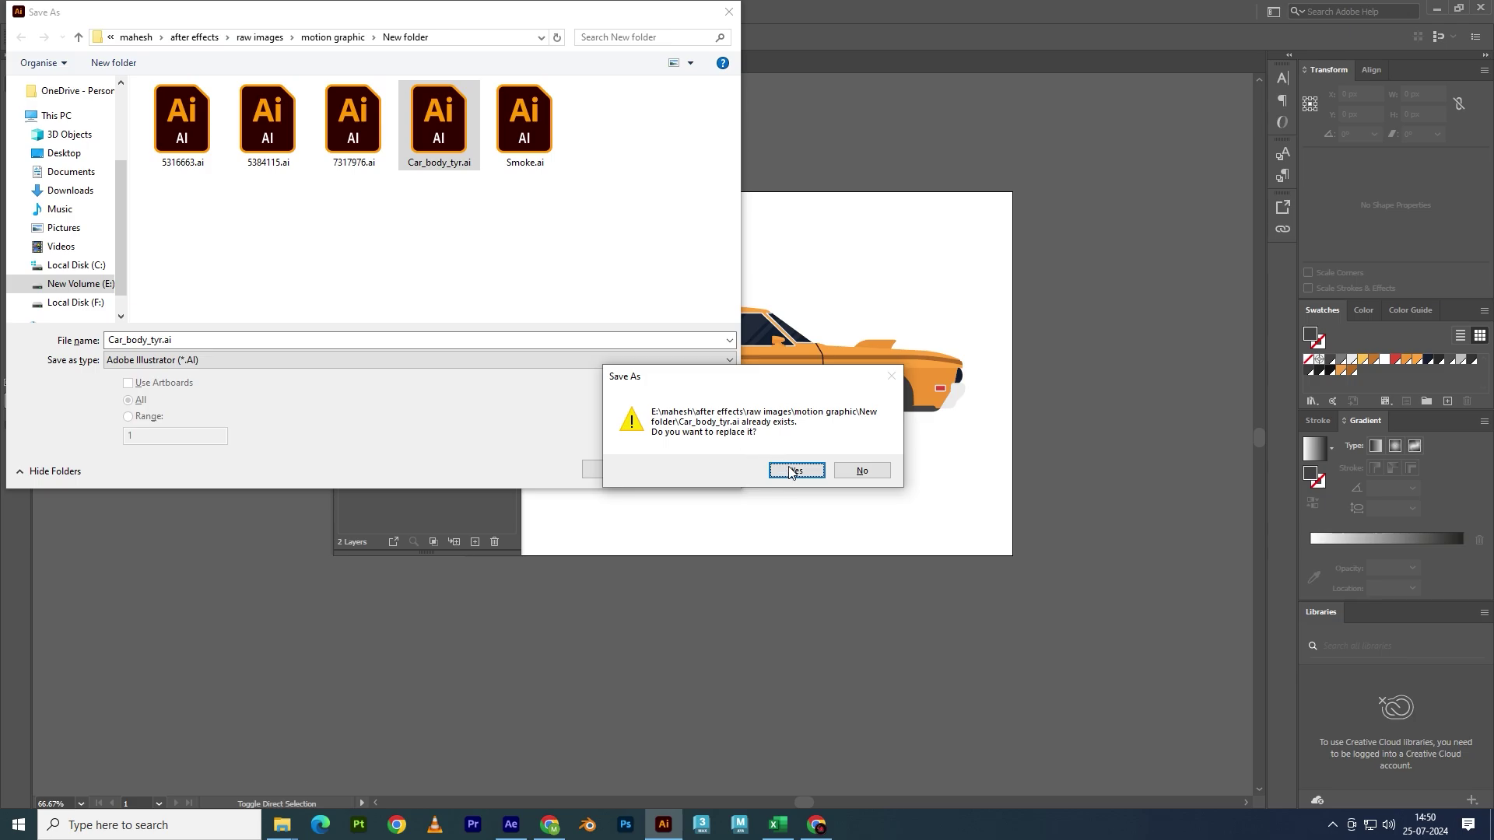
{"action": "left_click", "coordinate": [791, 471]}
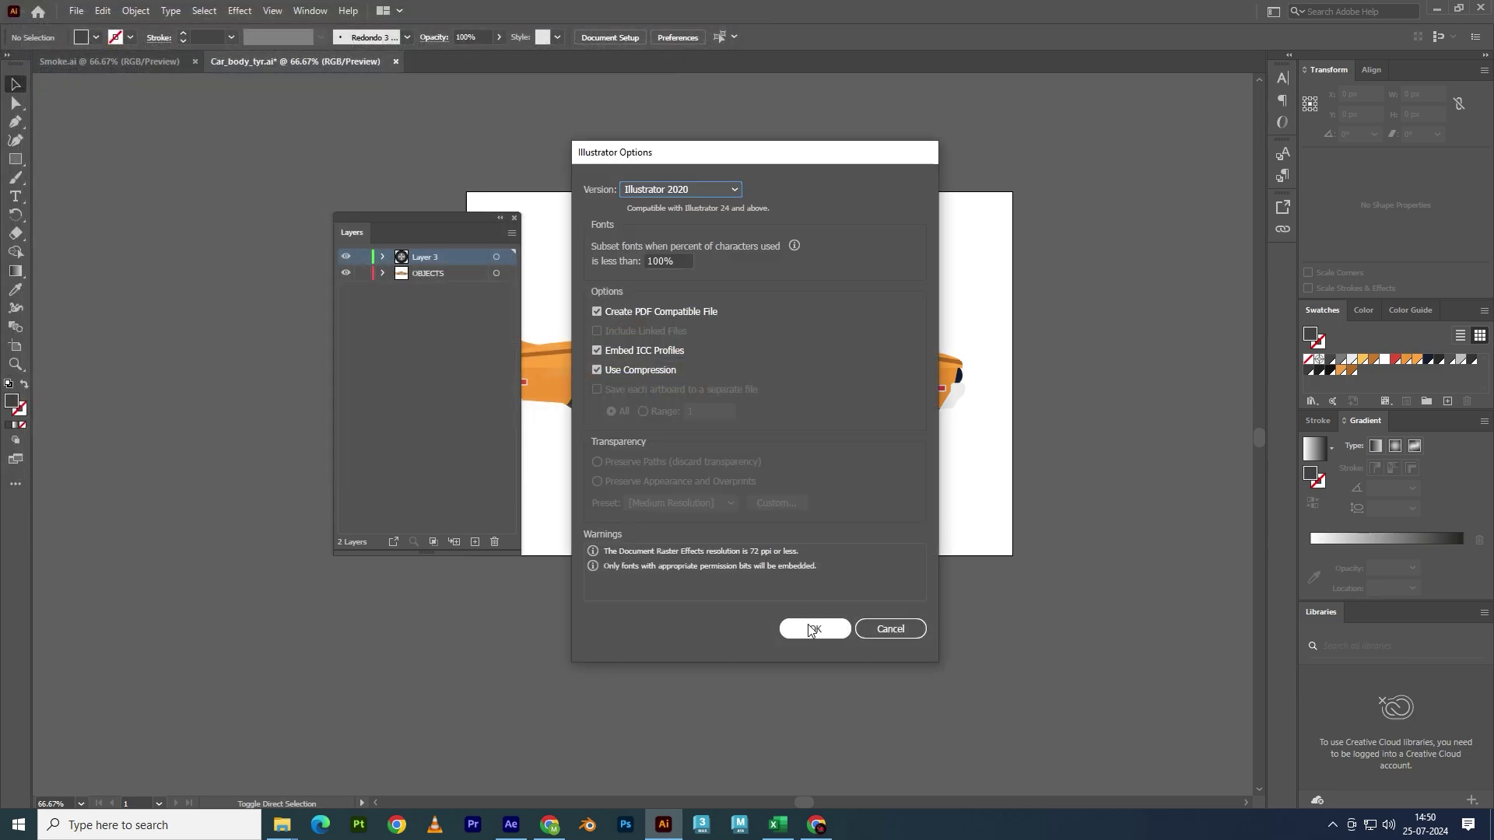
{"action": "left_click", "coordinate": [813, 628]}
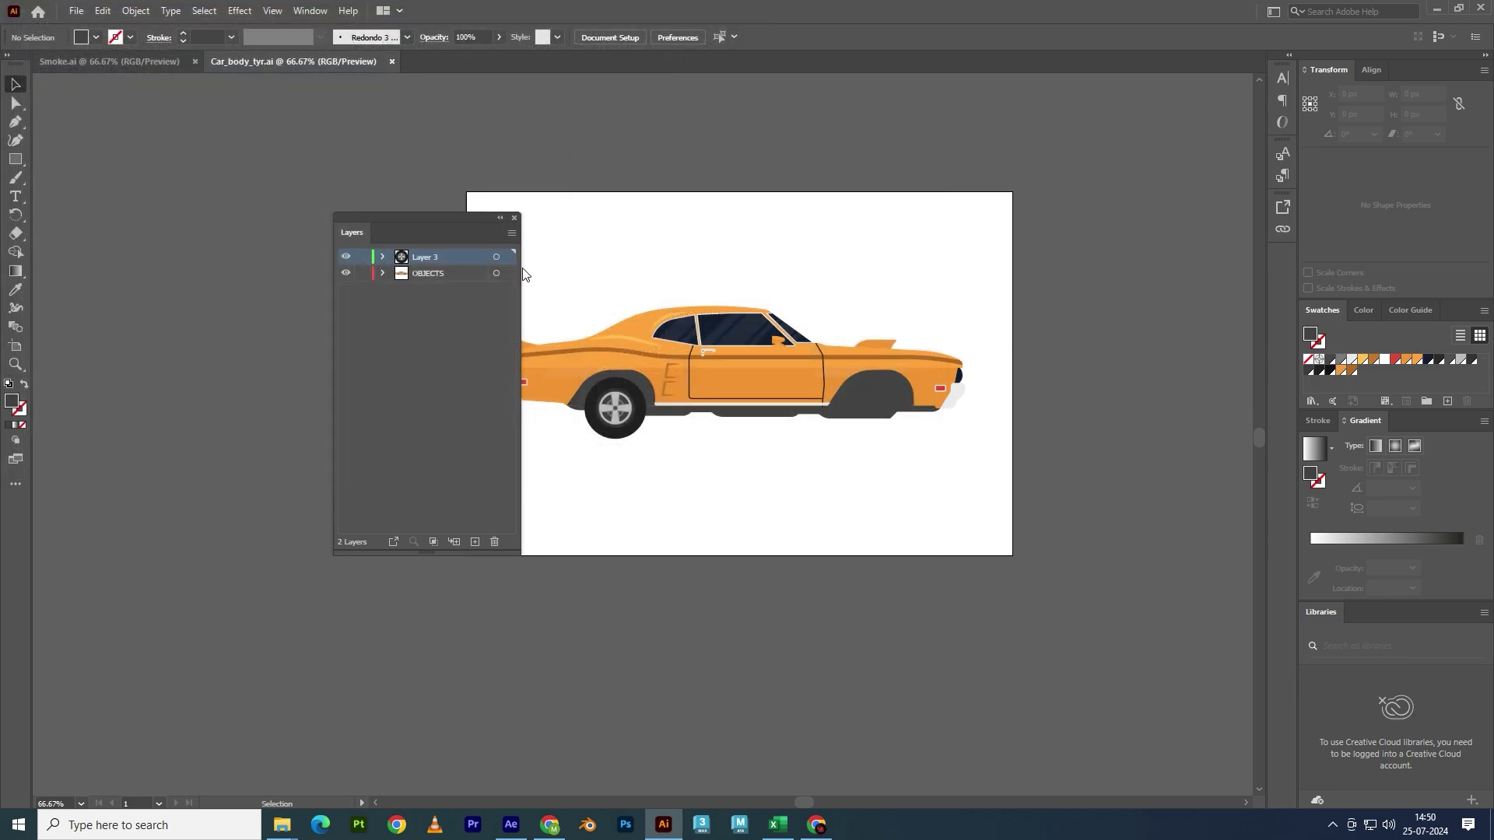
- Back in After Effects, bring up the import dialog and browse the after effects folders on drive E:
{"action": "left_click", "coordinate": [510, 825]}
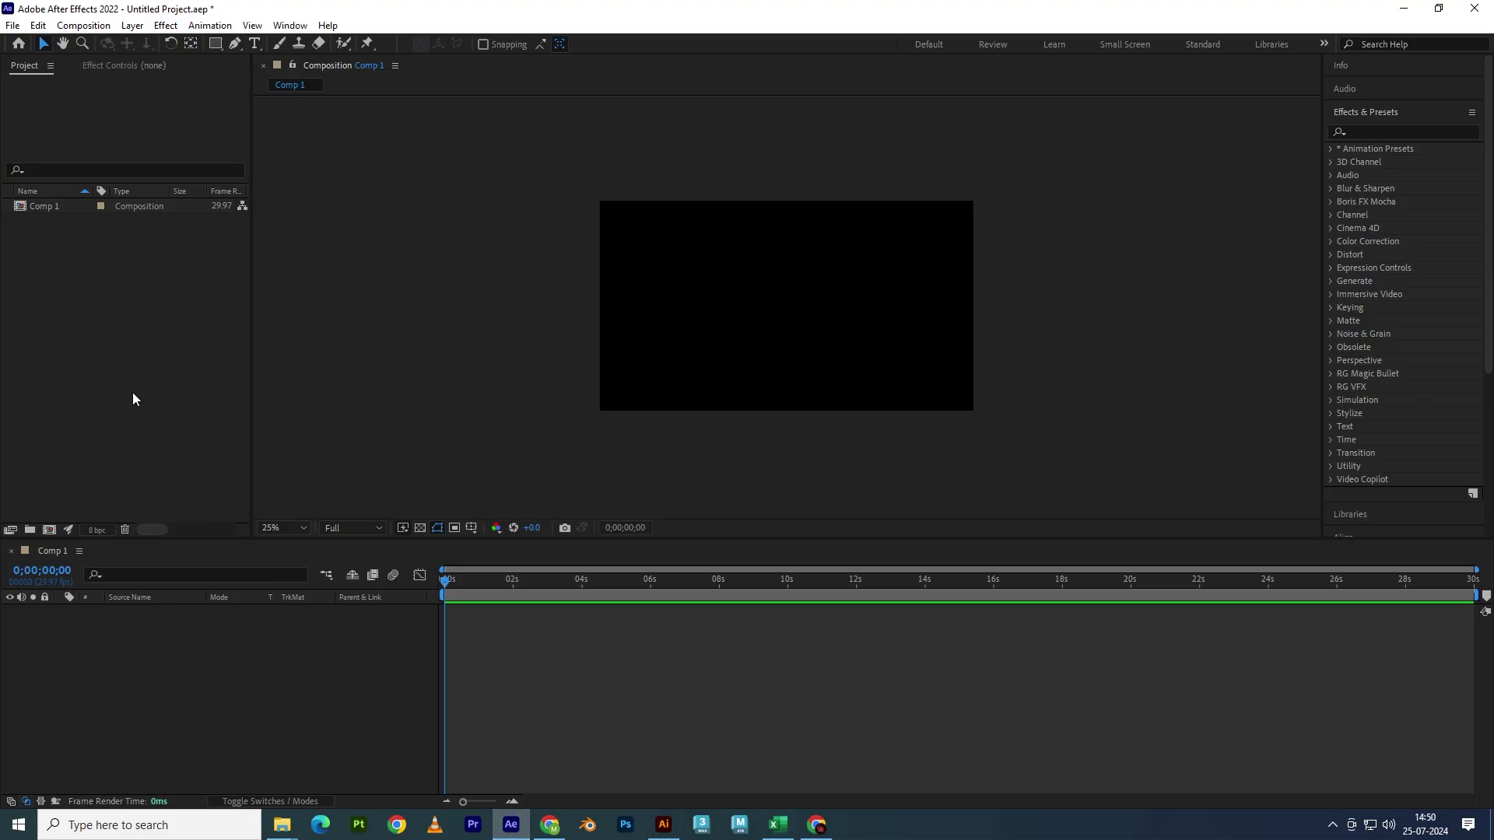
{"action": "double_click", "coordinate": [139, 380]}
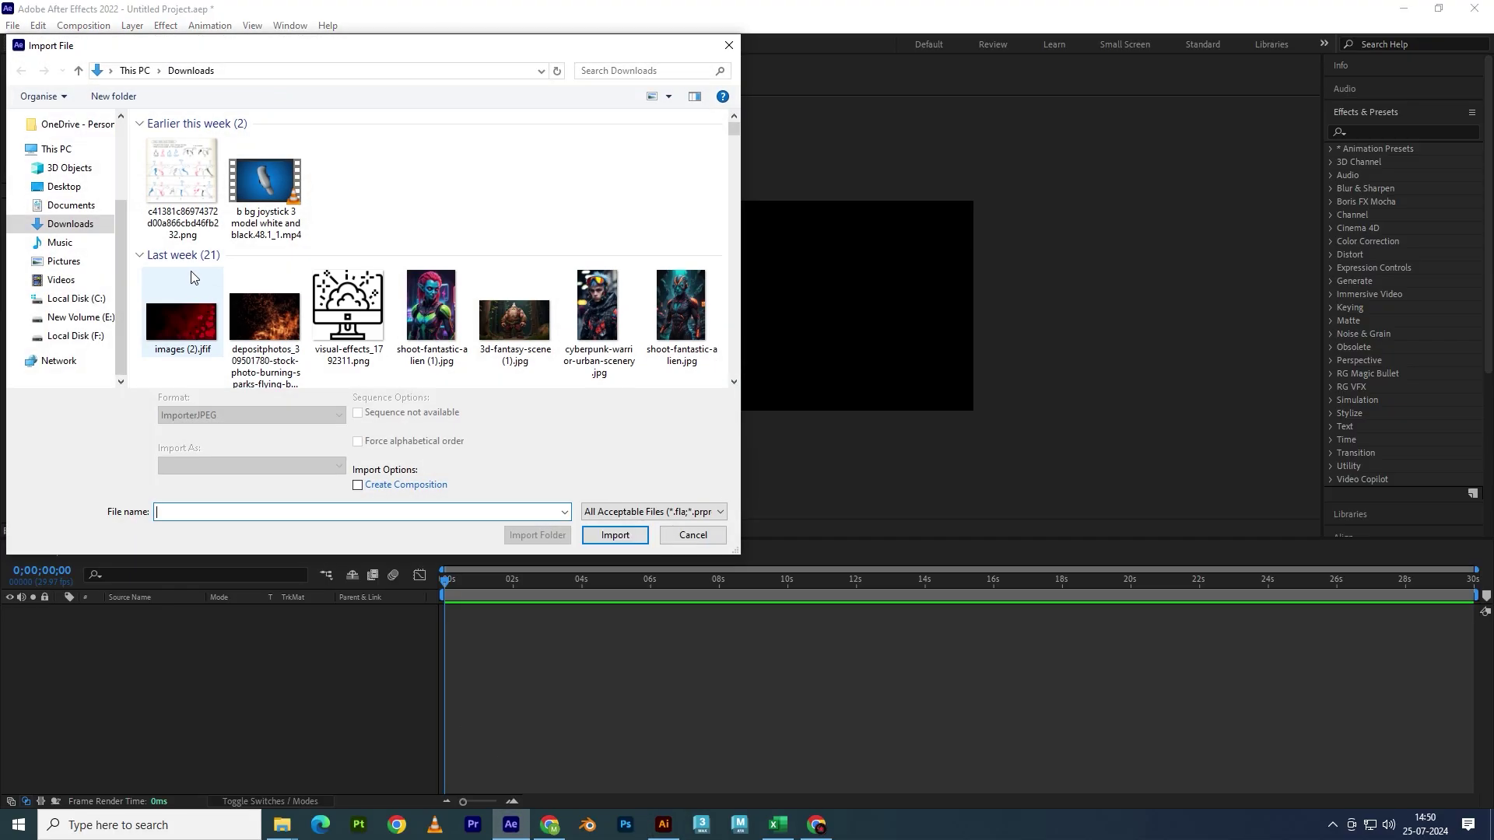
{"action": "left_click", "coordinate": [78, 317]}
{"action": "double_click", "coordinate": [438, 161]}
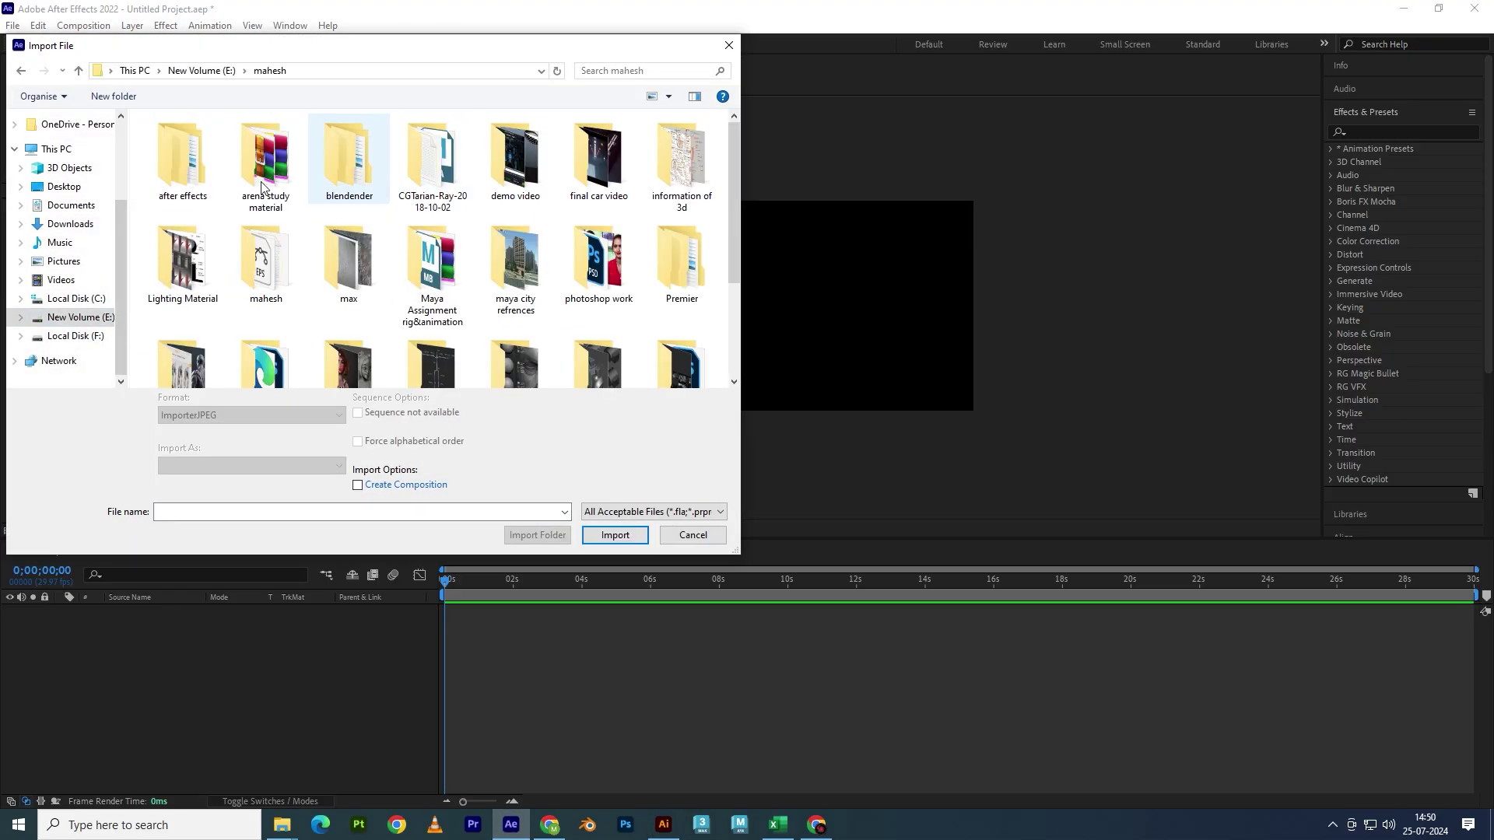
{"action": "double_click", "coordinate": [206, 184]}
{"action": "double_click", "coordinate": [207, 184]}
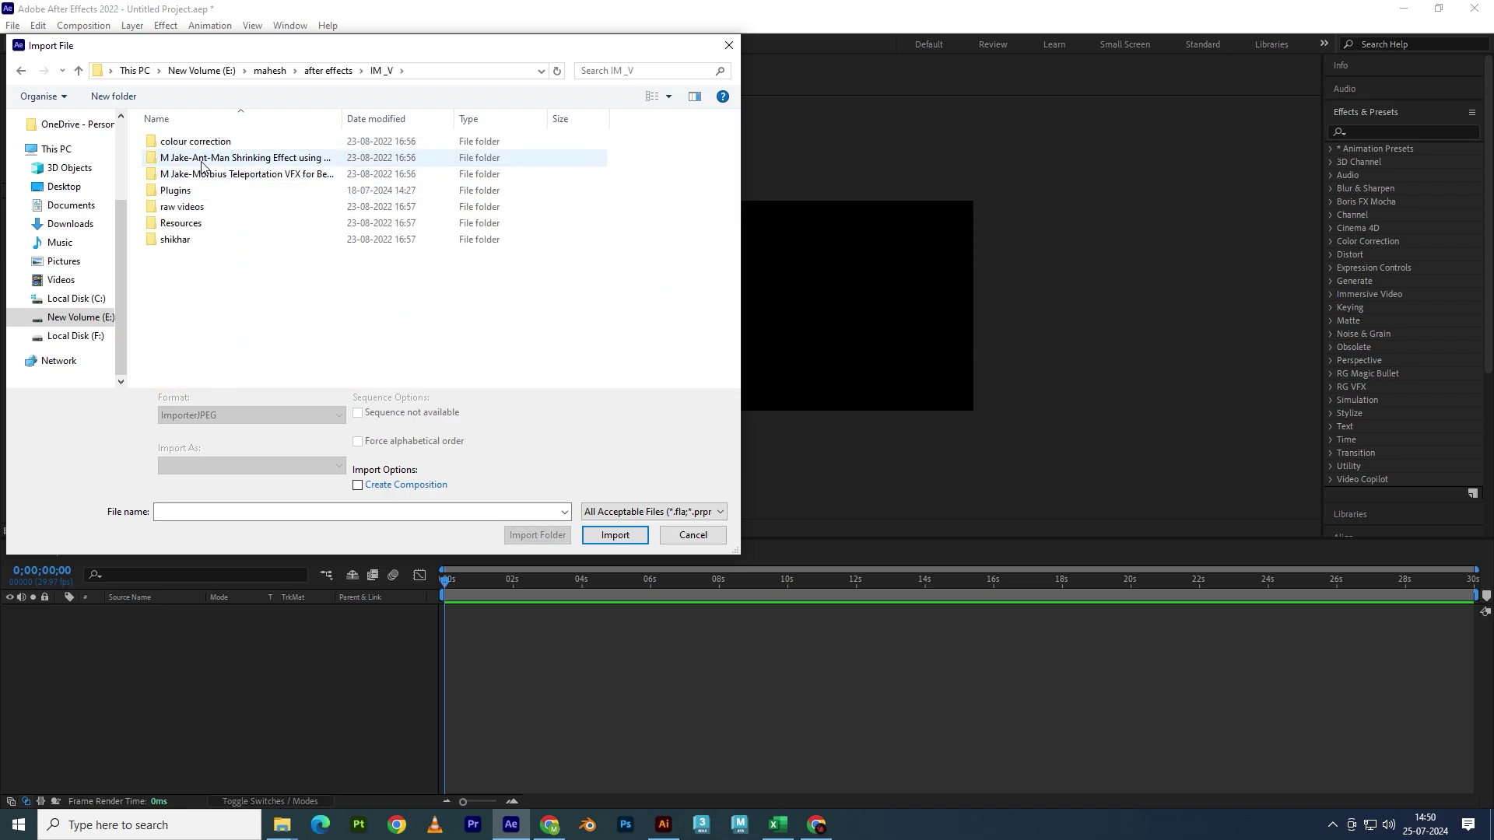
{"action": "double_click", "coordinate": [217, 209]}
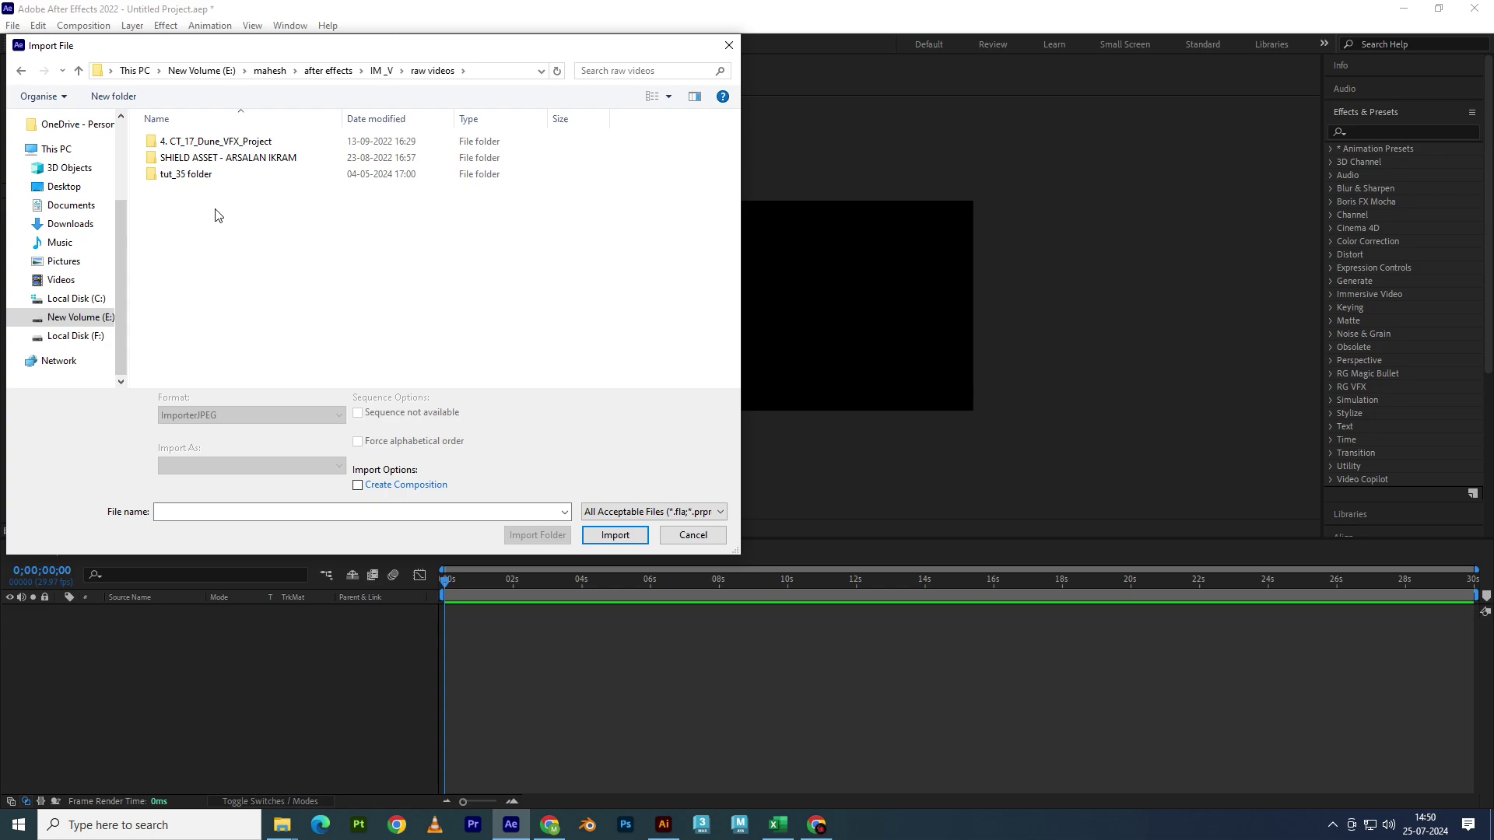
{"action": "key", "text": "BackSpace"}
{"action": "key", "text": "BackSpace"}
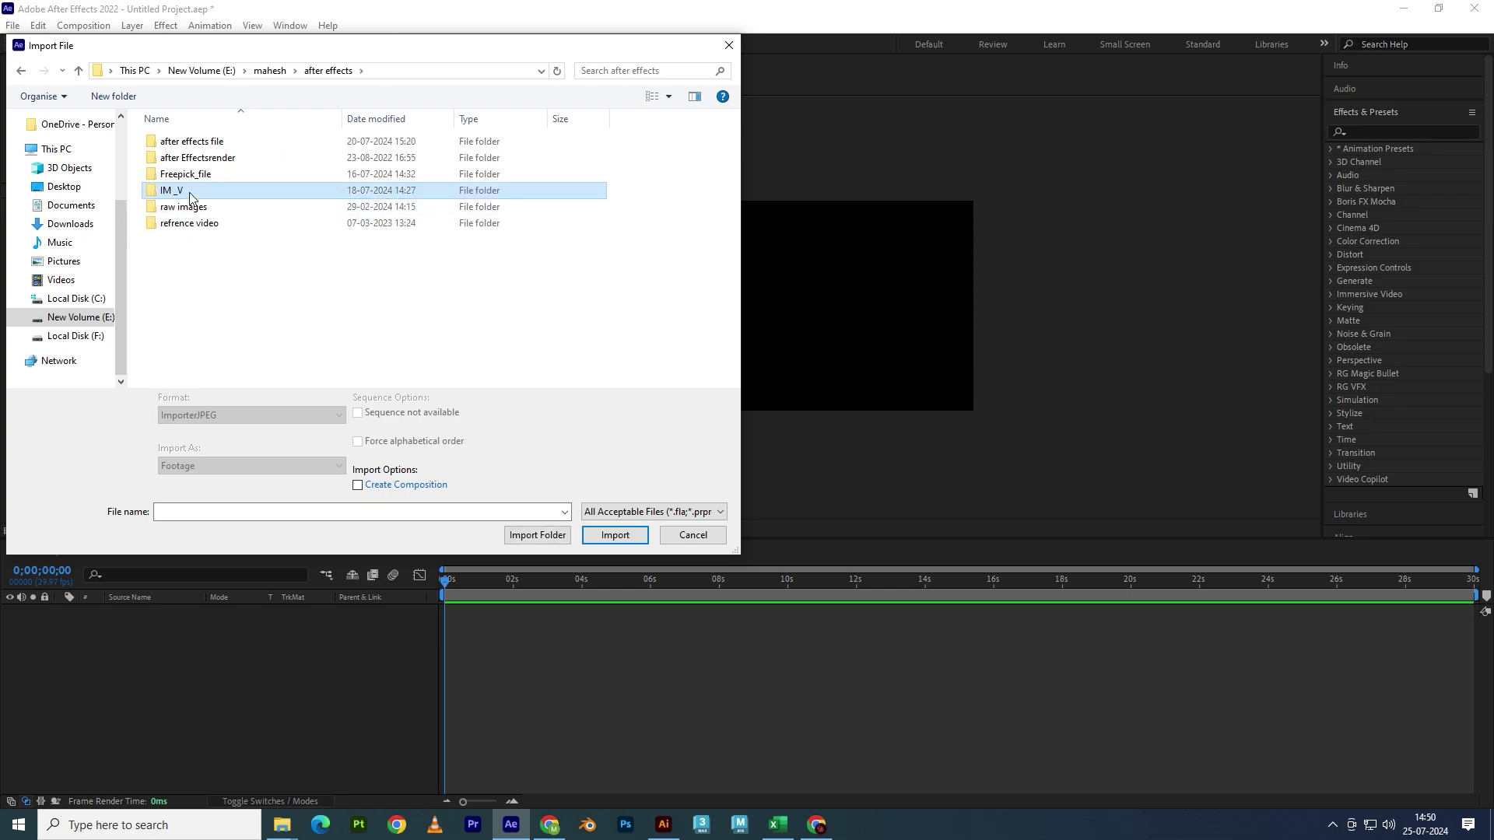
{"action": "double_click", "coordinate": [208, 158]}
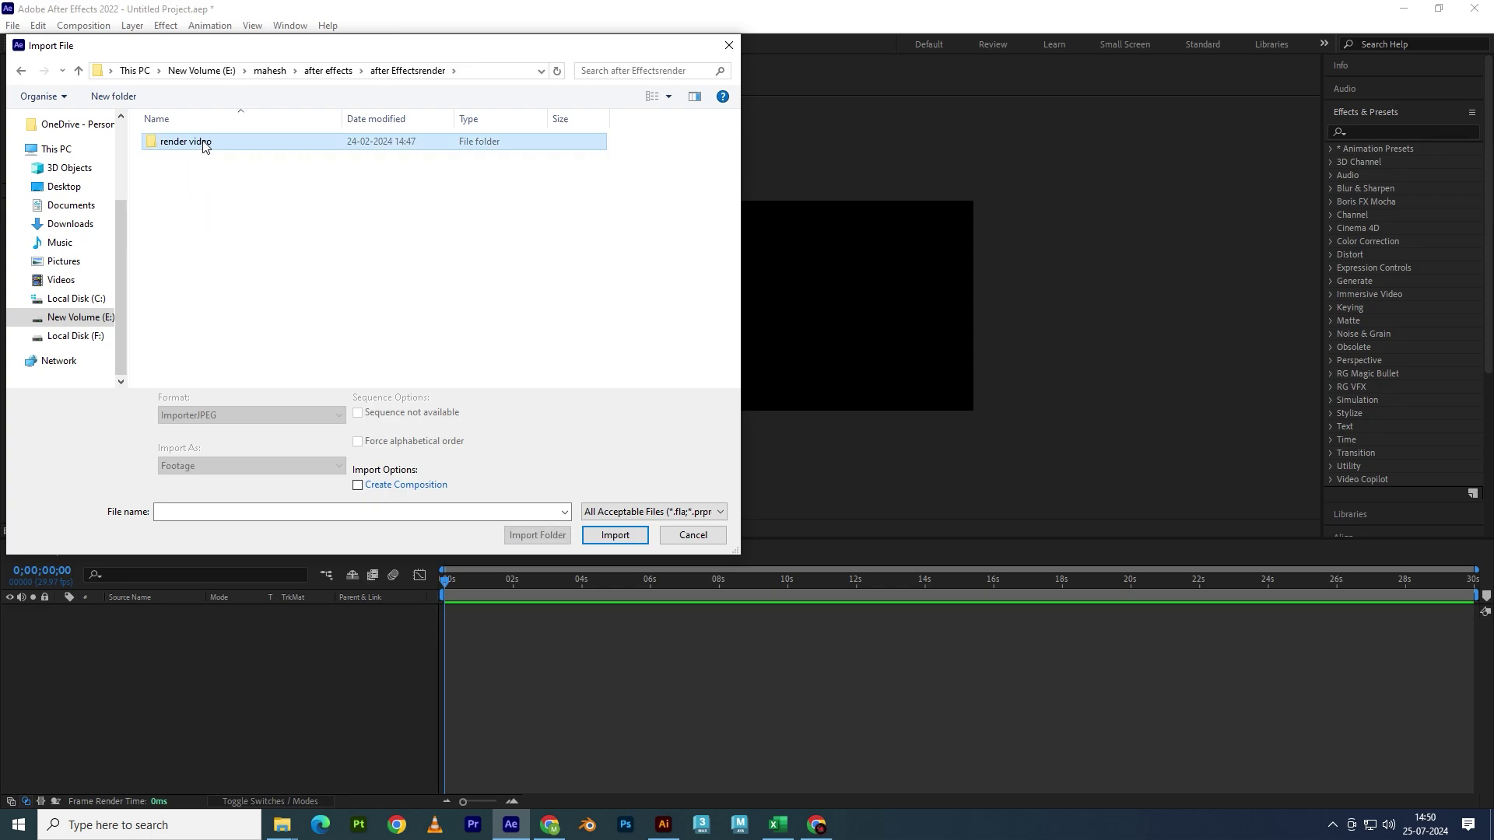
{"action": "double_click", "coordinate": [204, 147]}
{"action": "key", "text": "BackSpace"}
{"action": "key", "text": "BackSpace"}
- Import cartoon-model-residential-home-property.jpg from raw images > motion graphic > New folder
{"action": "left_click", "coordinate": [200, 210]}
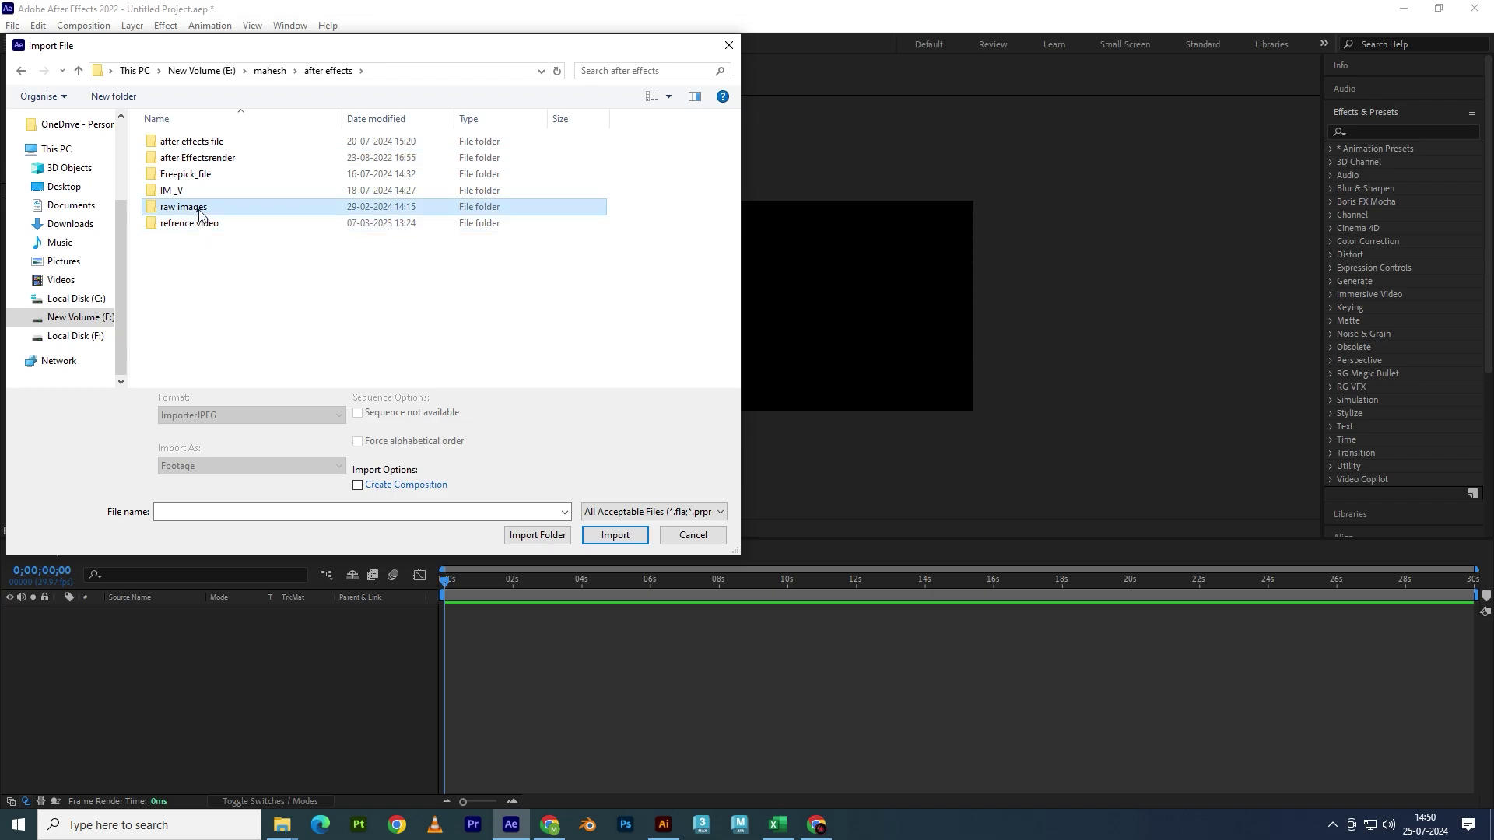
{"action": "double_click", "coordinate": [200, 211]}
{"action": "double_click", "coordinate": [238, 156]}
{"action": "double_click", "coordinate": [257, 155]}
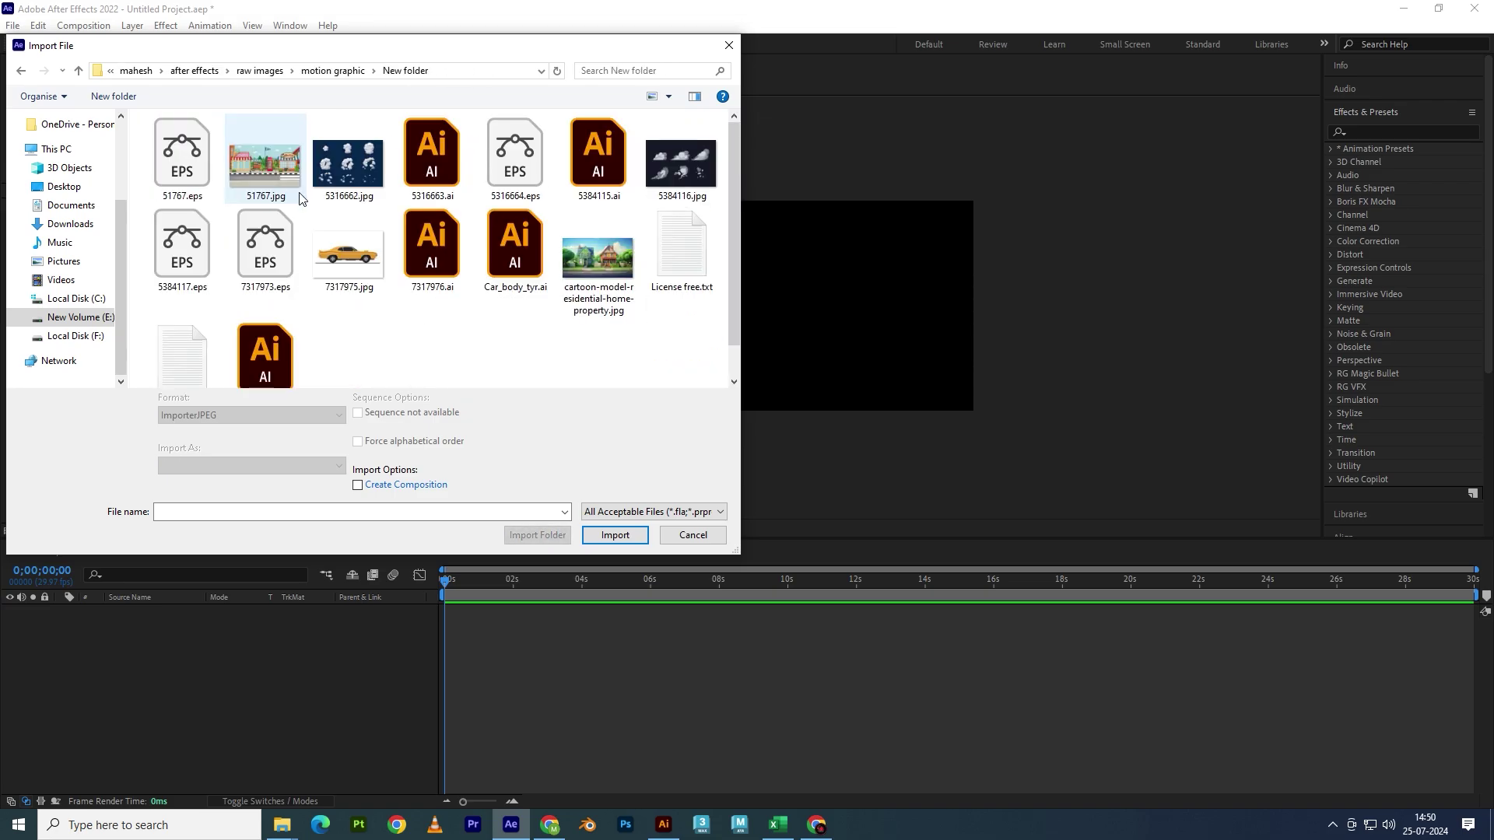
{"action": "double_click", "coordinate": [599, 257]}
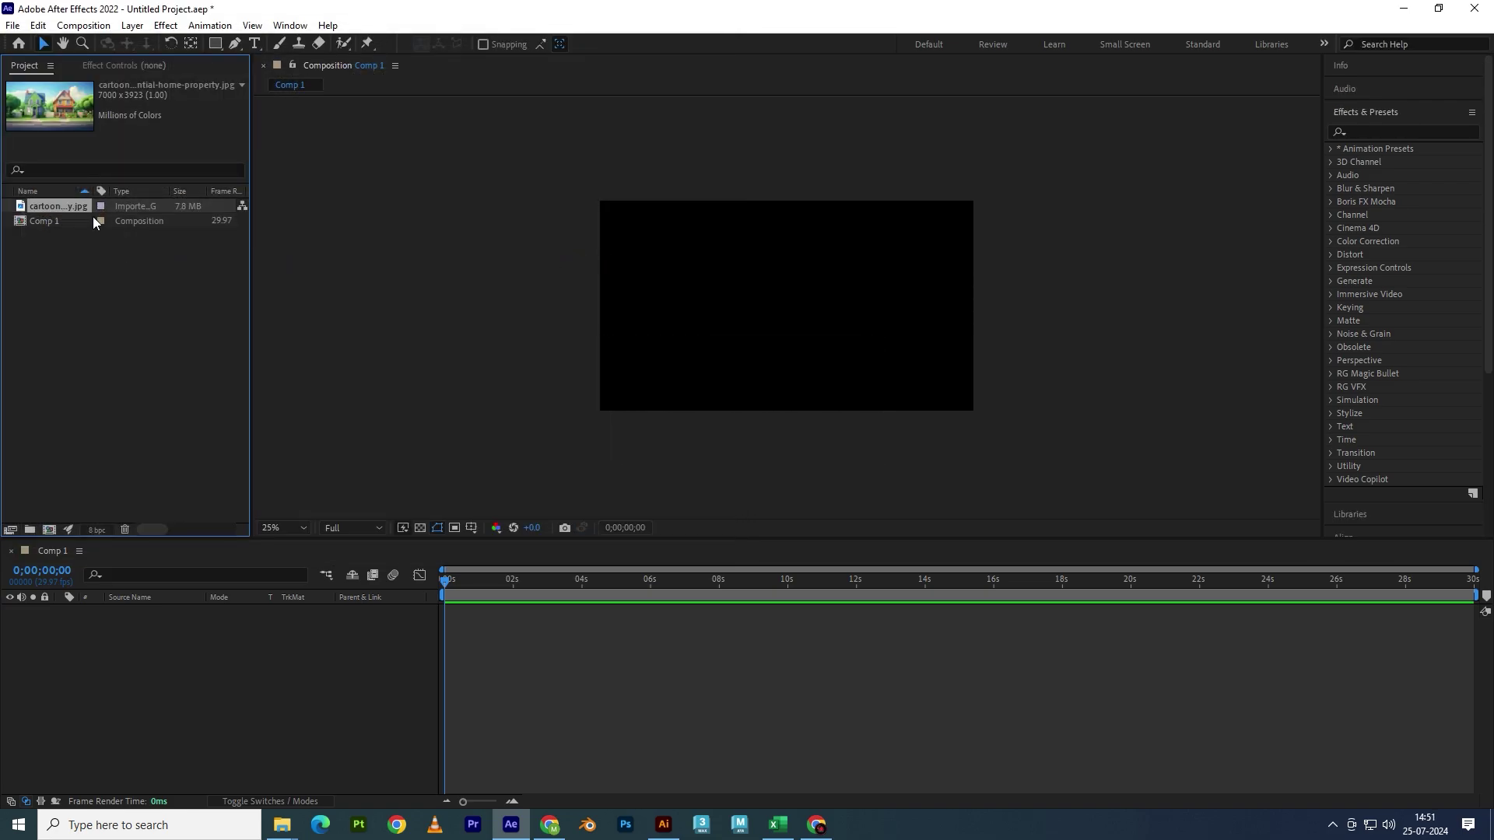
{"action": "left_click_drag", "start_coordinate": [98, 308], "coordinate": [176, 635]}
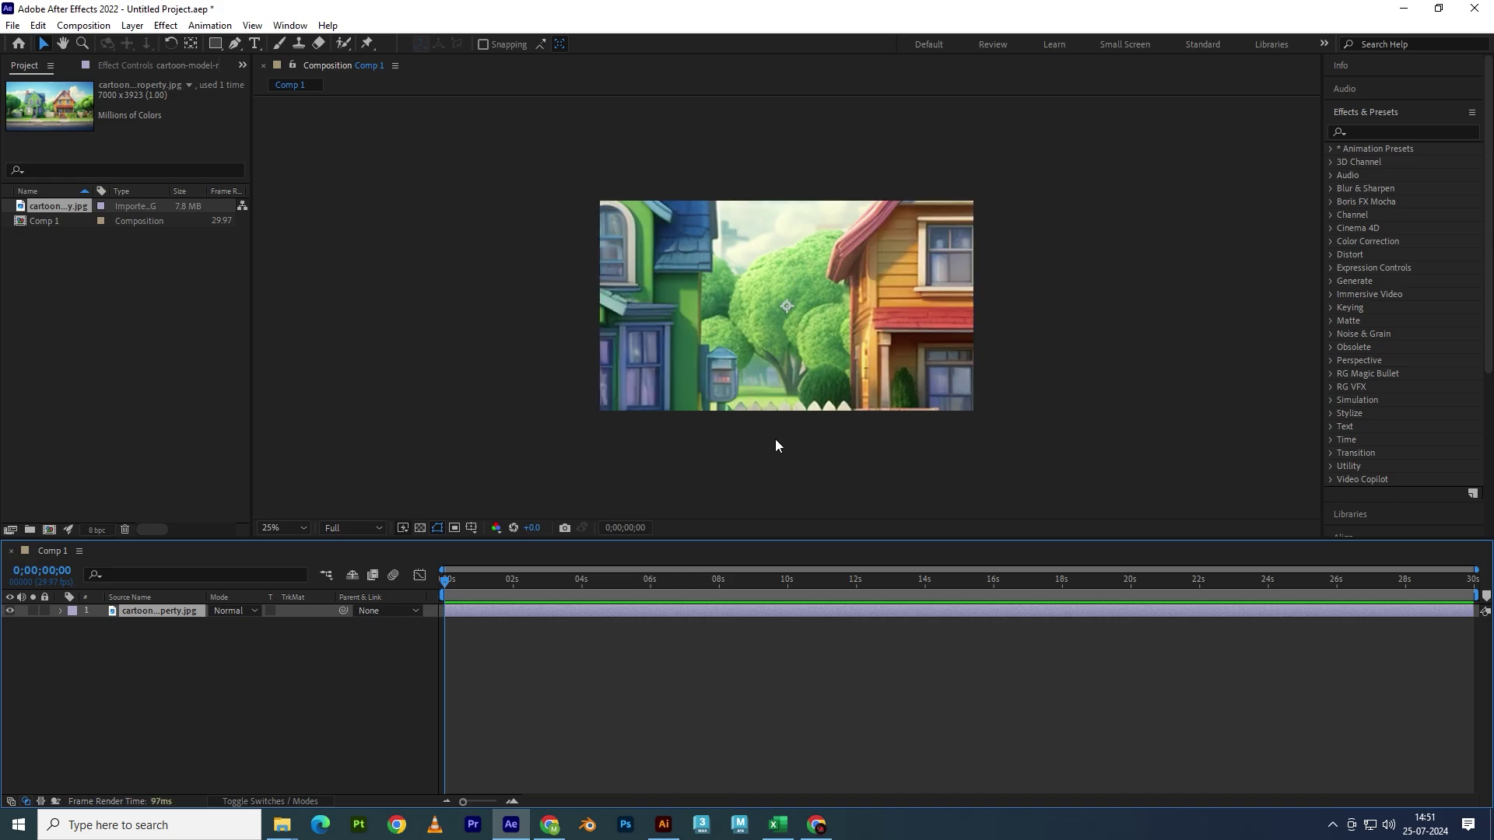
{"action": "key", "text": "ctrl+alt+f"}
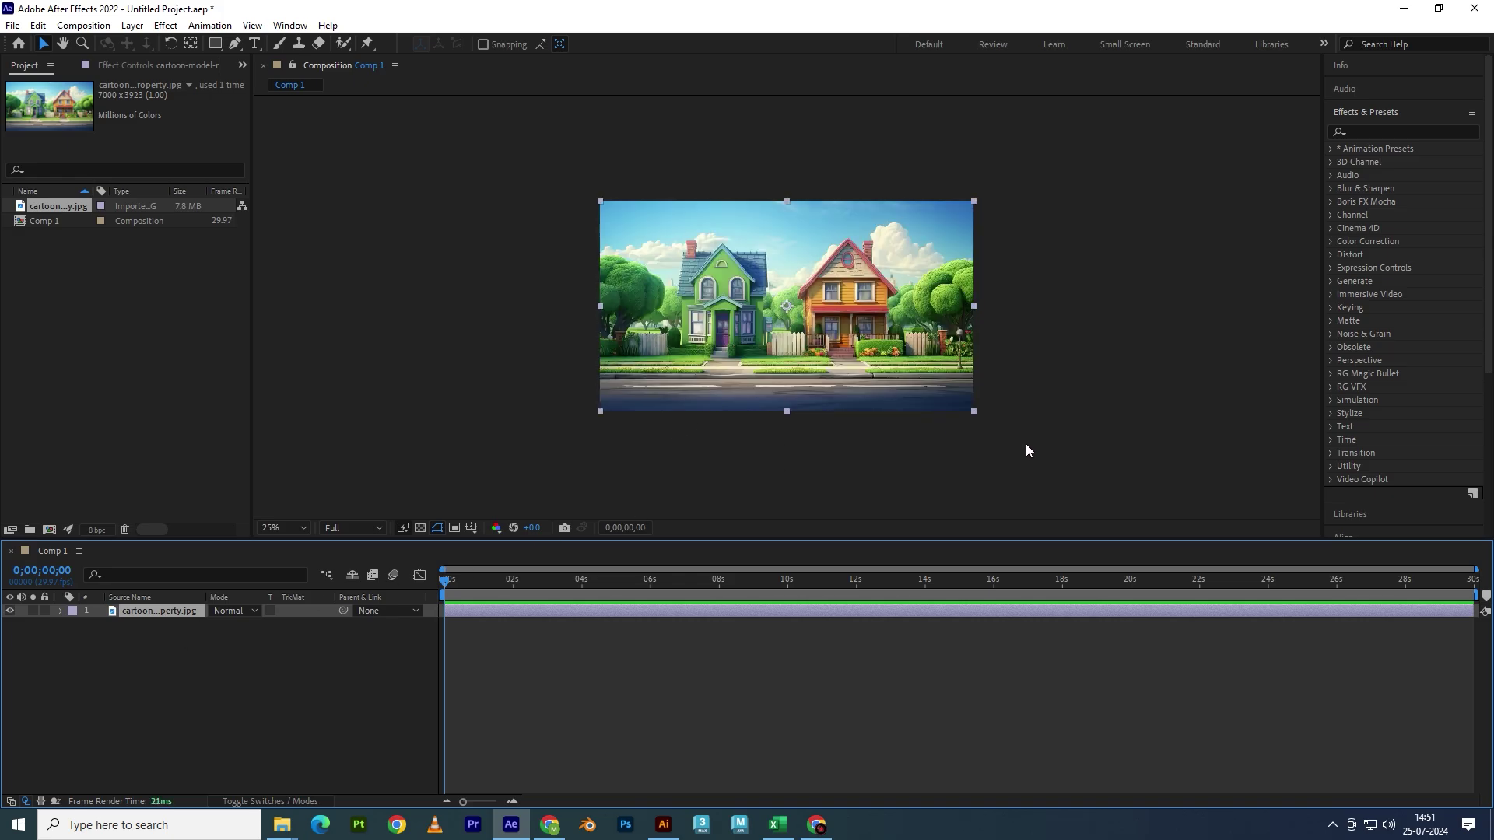
{"action": "left_click", "coordinate": [973, 488]}
{"action": "scroll", "coordinate": [791, 487], "scroll_direction": "up", "scroll_amount": 2}
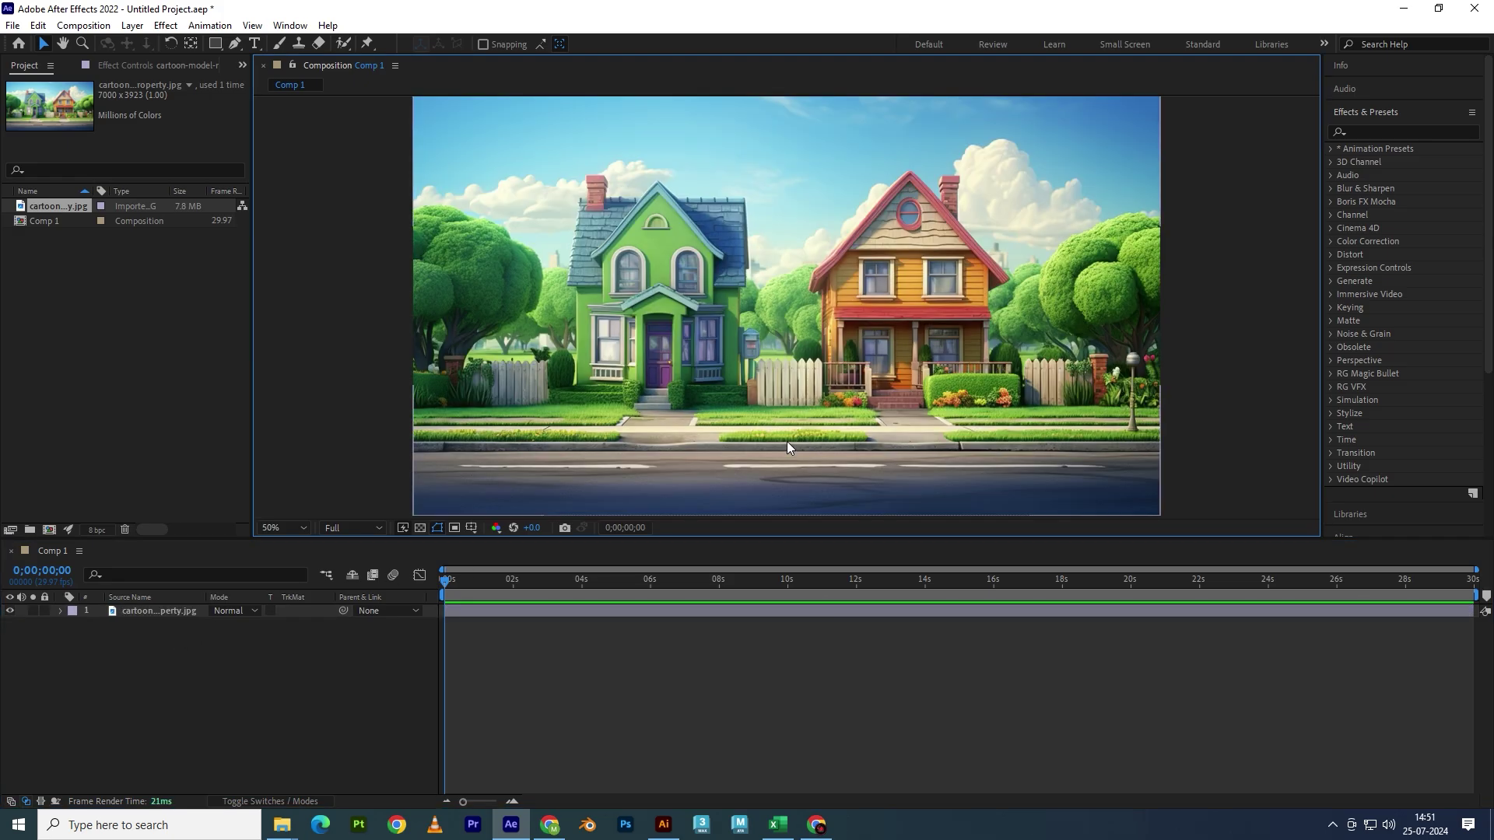
{"action": "left_click_drag", "start_coordinate": [740, 459], "coordinate": [777, 329]}
{"action": "key", "text": "ctrl+z"}
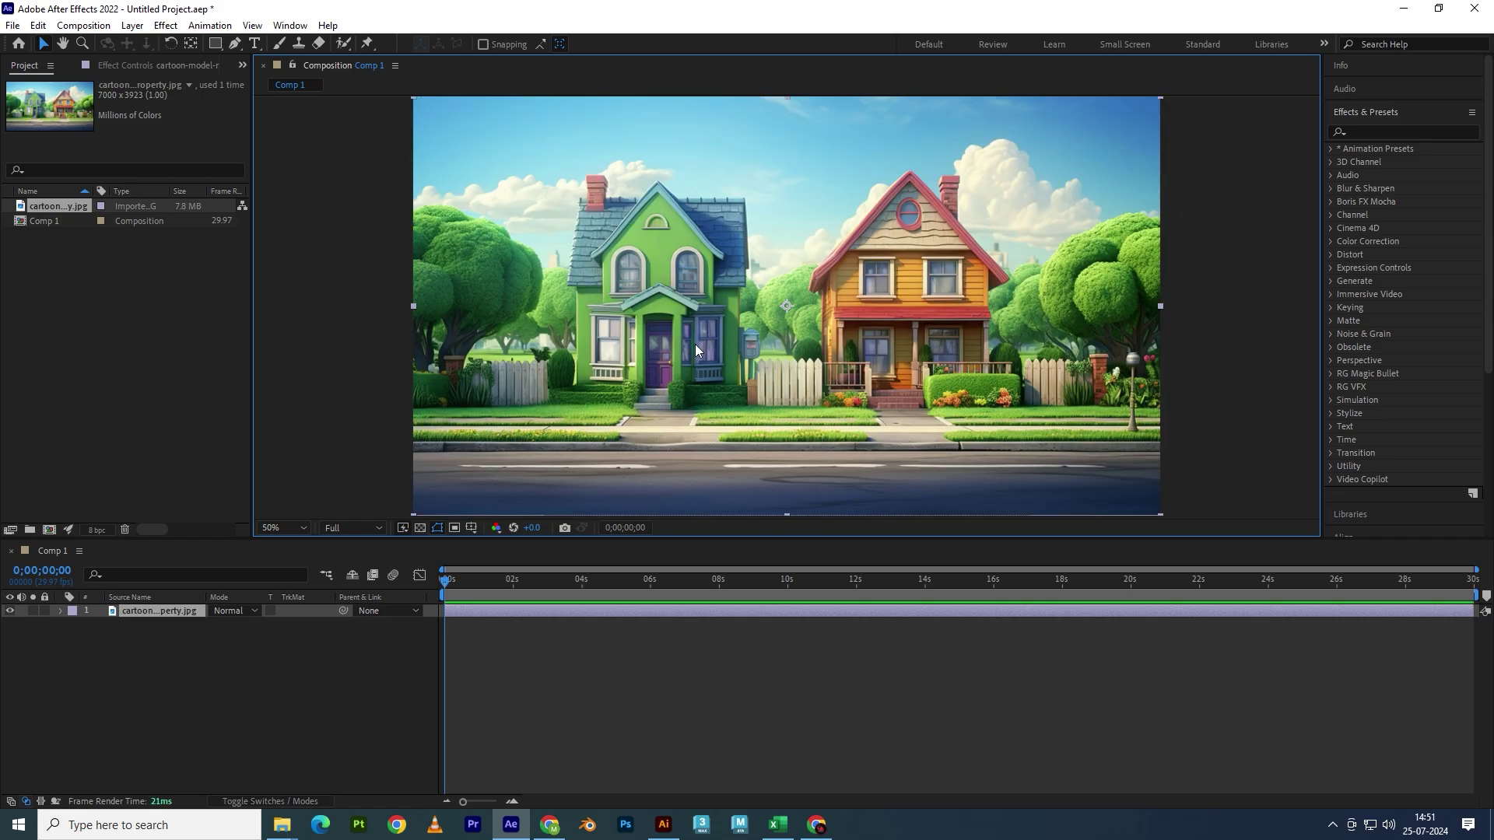
{"action": "scroll", "coordinate": [694, 344], "scroll_direction": "down", "scroll_amount": 2}
{"action": "left_click_drag", "start_coordinate": [485, 445], "coordinate": [529, 375]}
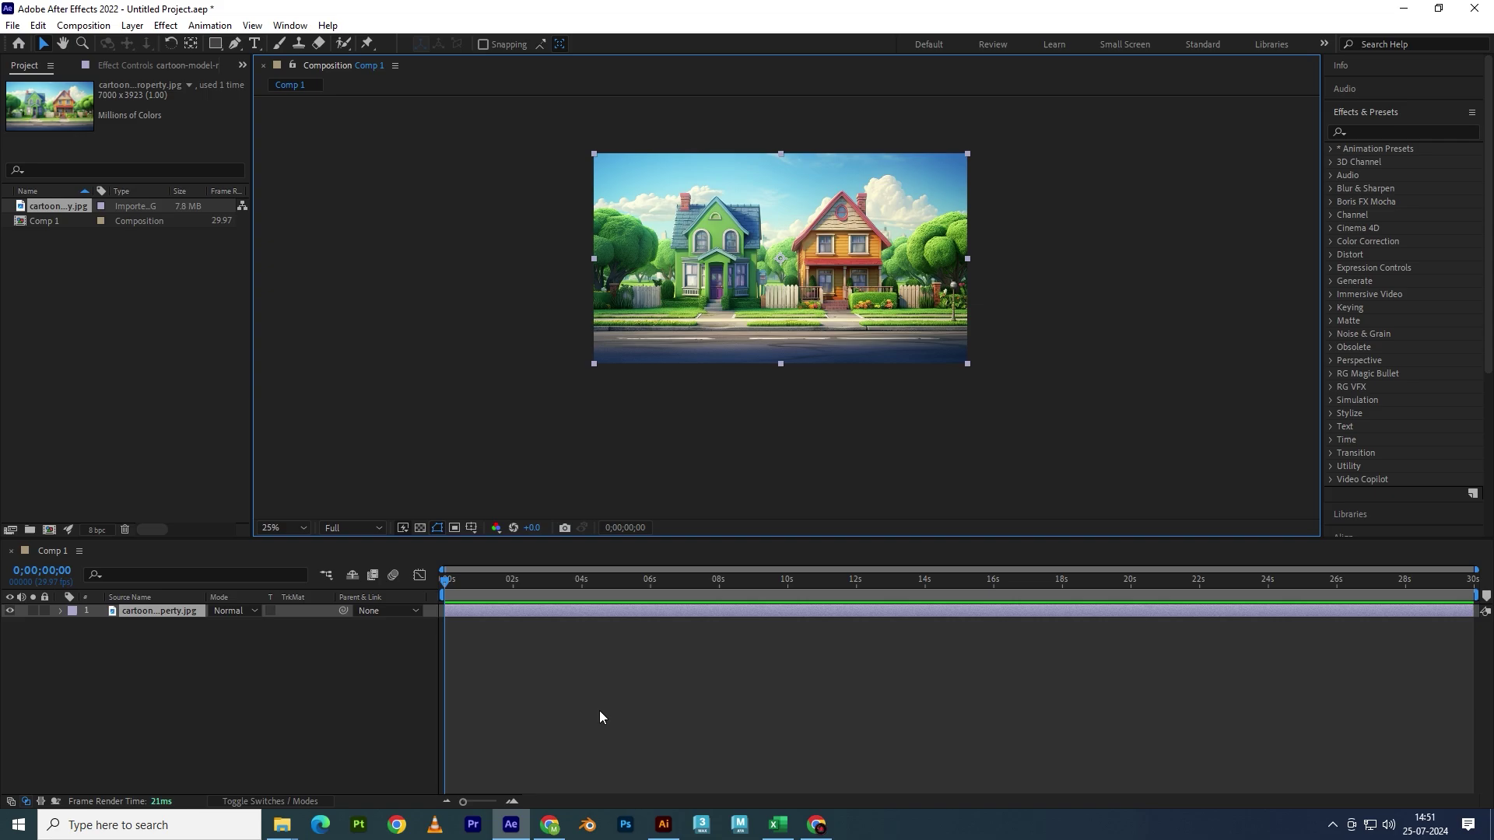
{"action": "left_click", "coordinate": [380, 396]}
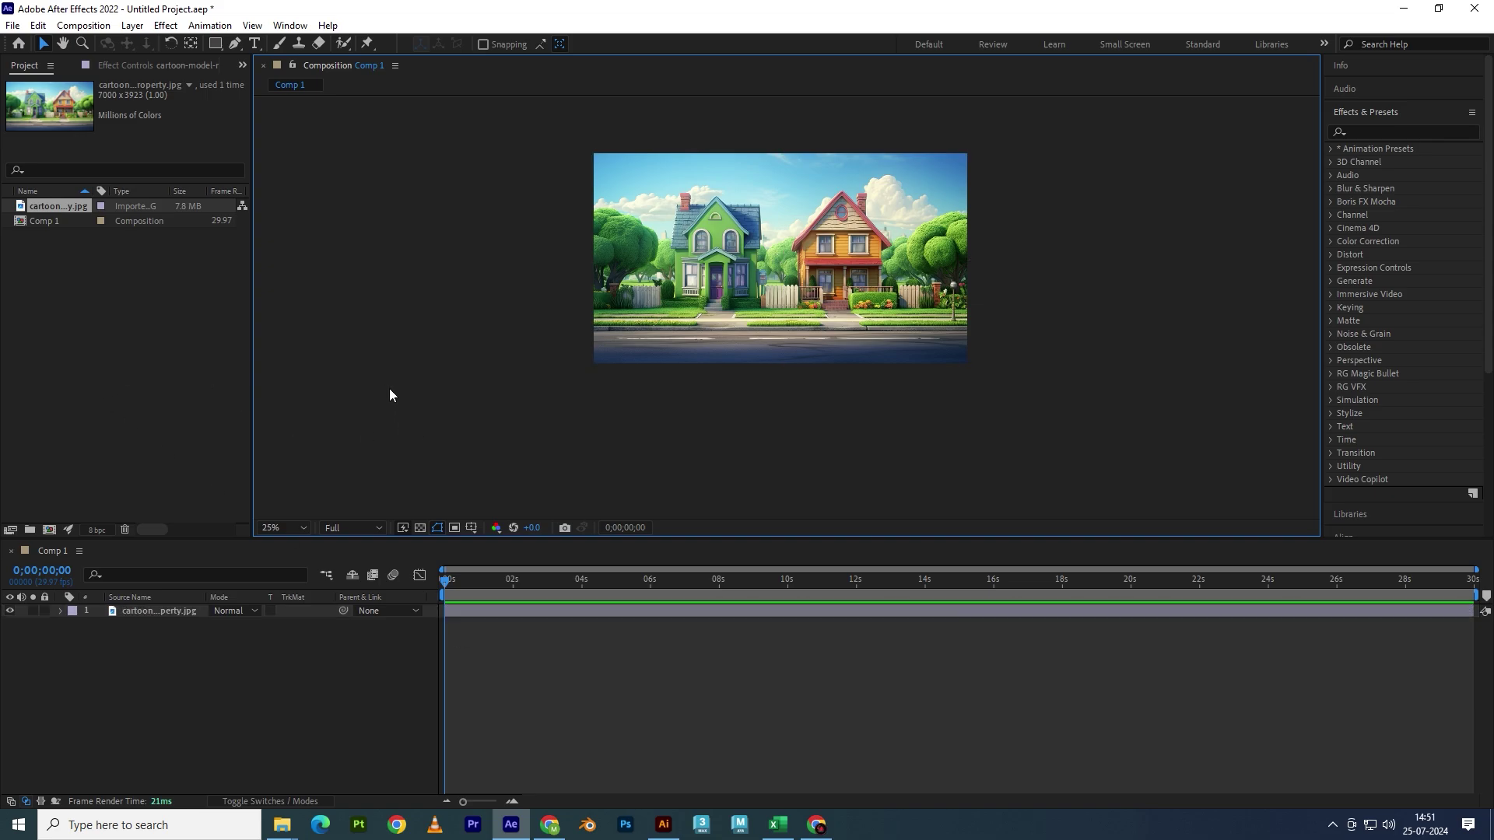
- Draw a rectangle over the bottom road strip and give it a dark grey fill
{"action": "left_click", "coordinate": [214, 45]}
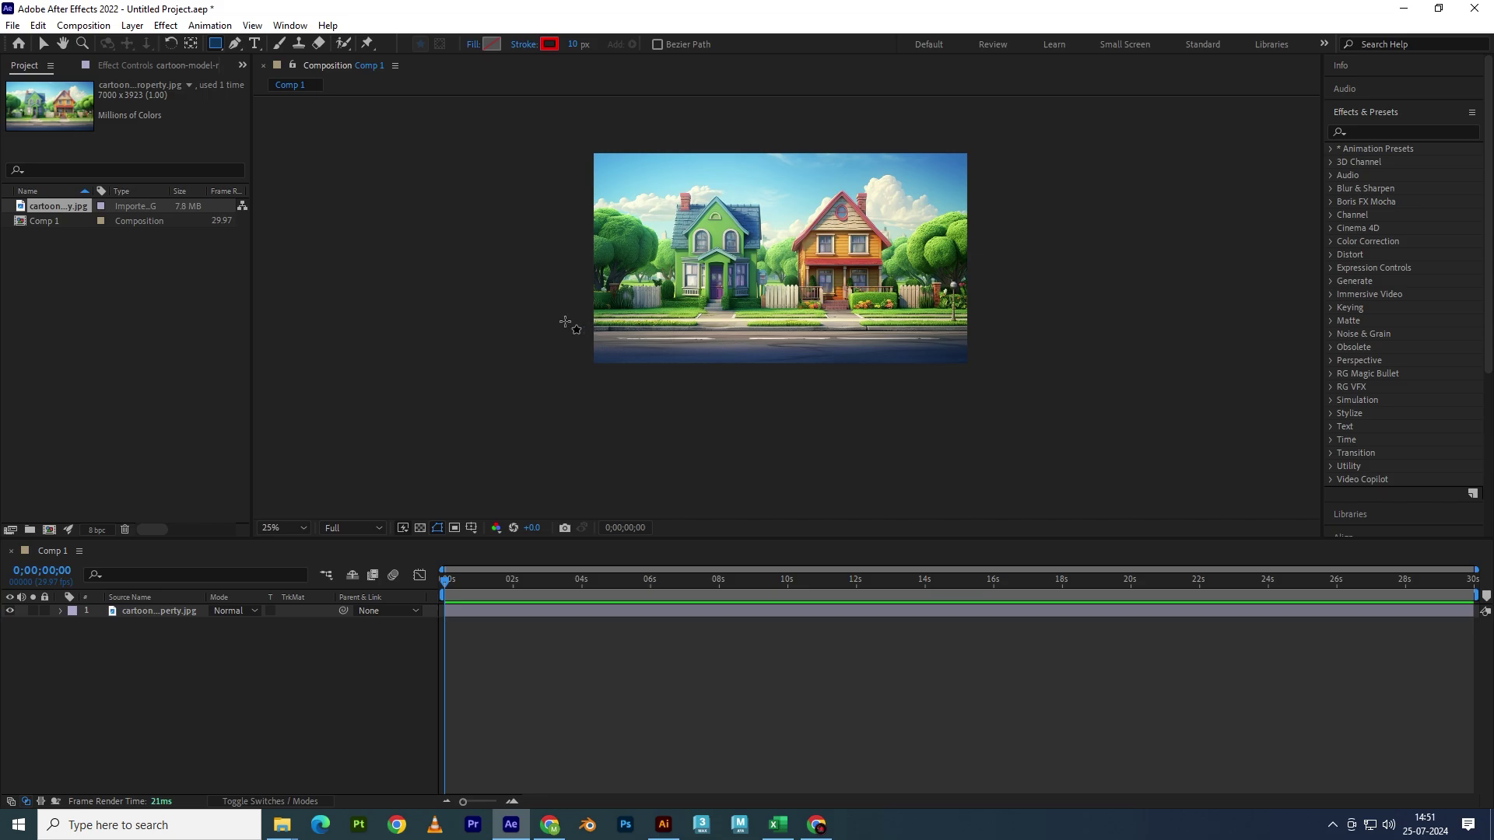
{"action": "left_click_drag", "start_coordinate": [591, 332], "coordinate": [969, 366]}
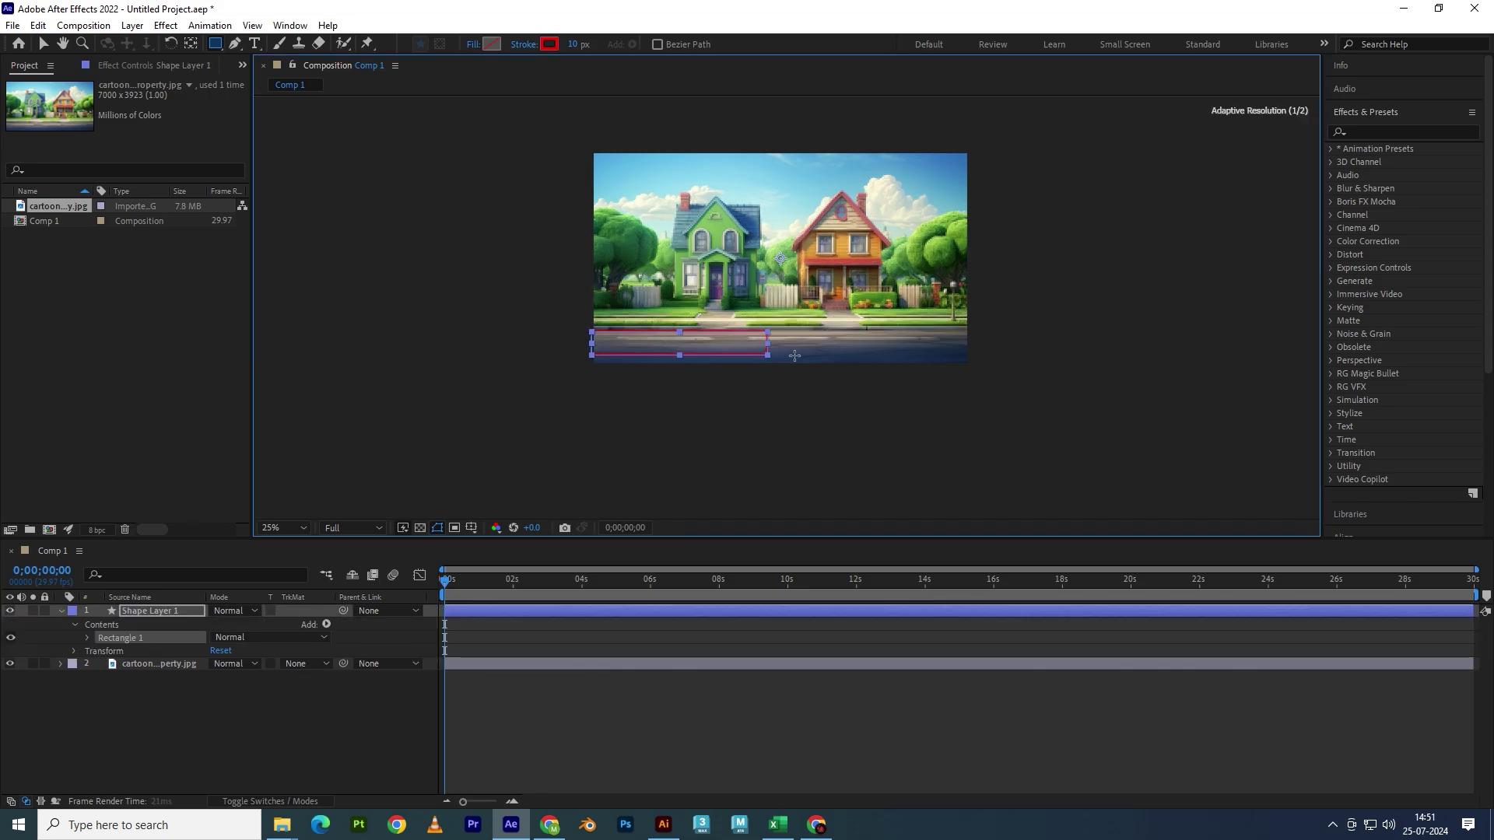
{"action": "left_click", "coordinate": [485, 43]}
{"action": "left_click_drag", "start_coordinate": [1004, 480], "coordinate": [901, 564]}
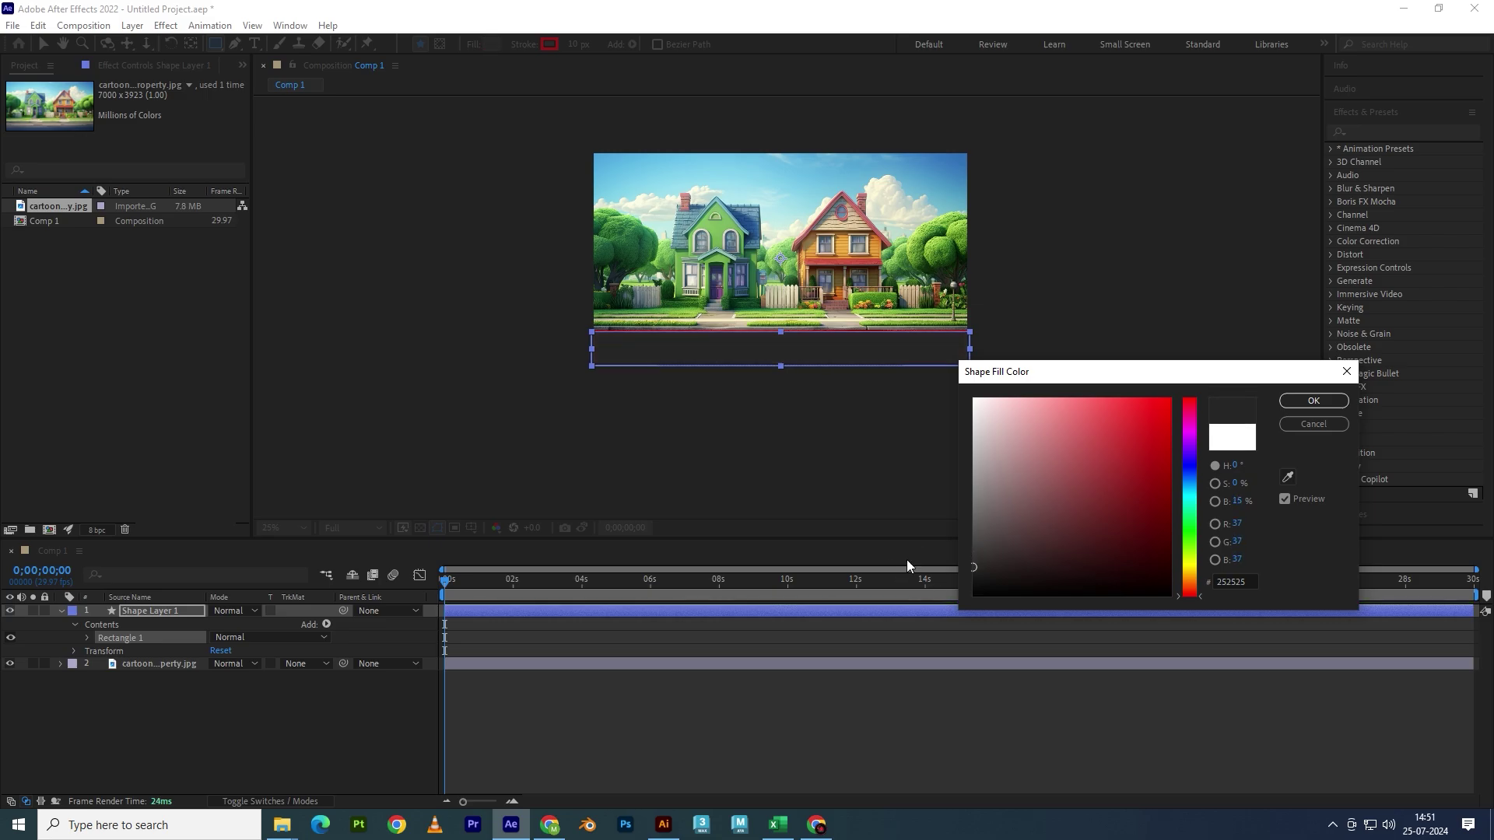
{"action": "left_click", "coordinate": [1312, 400]}
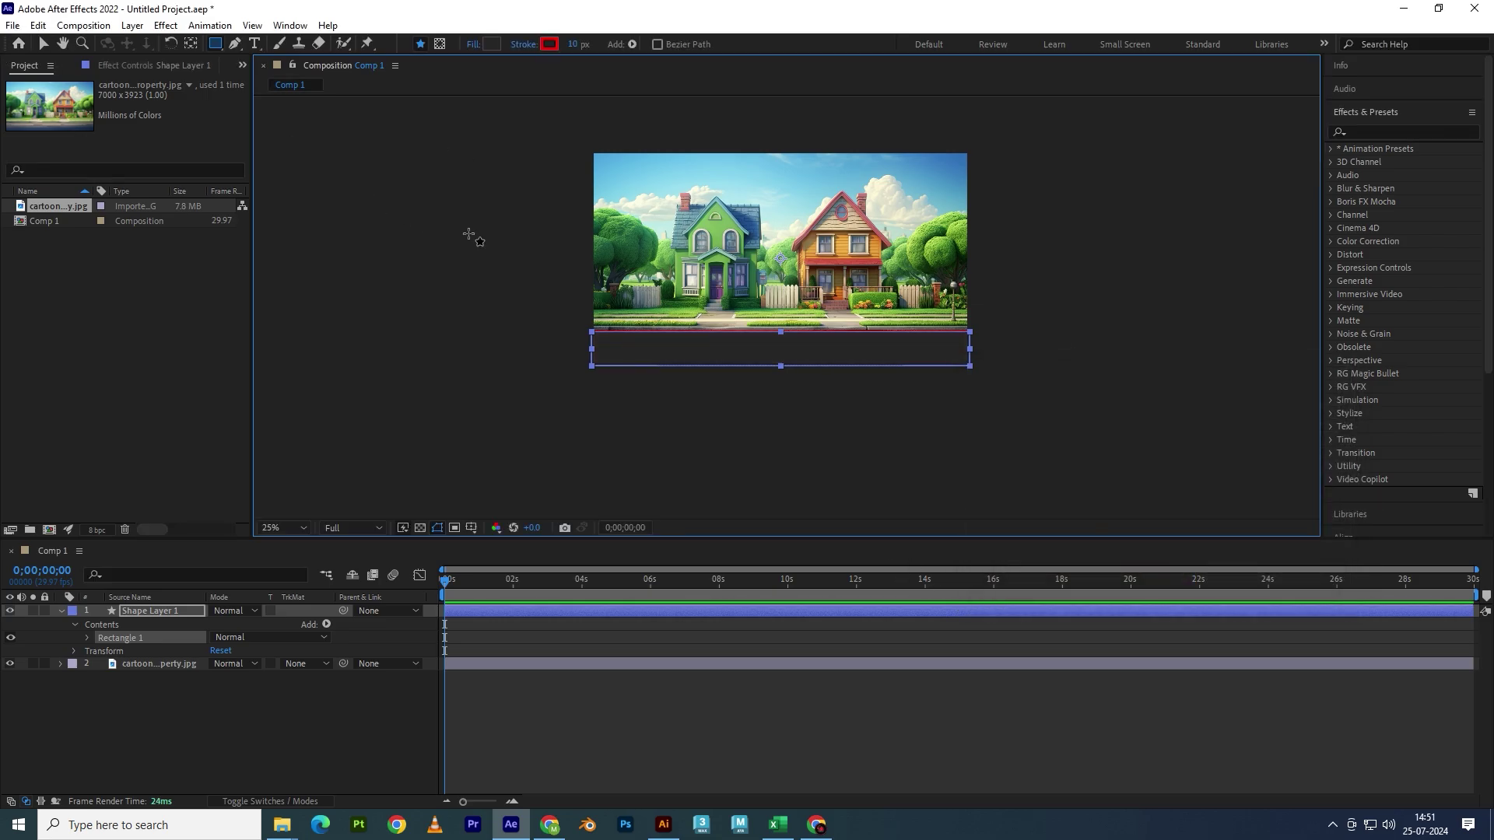
- Change the rectangle's fill to near-black #0E0E0E
{"action": "left_click", "coordinate": [496, 46]}
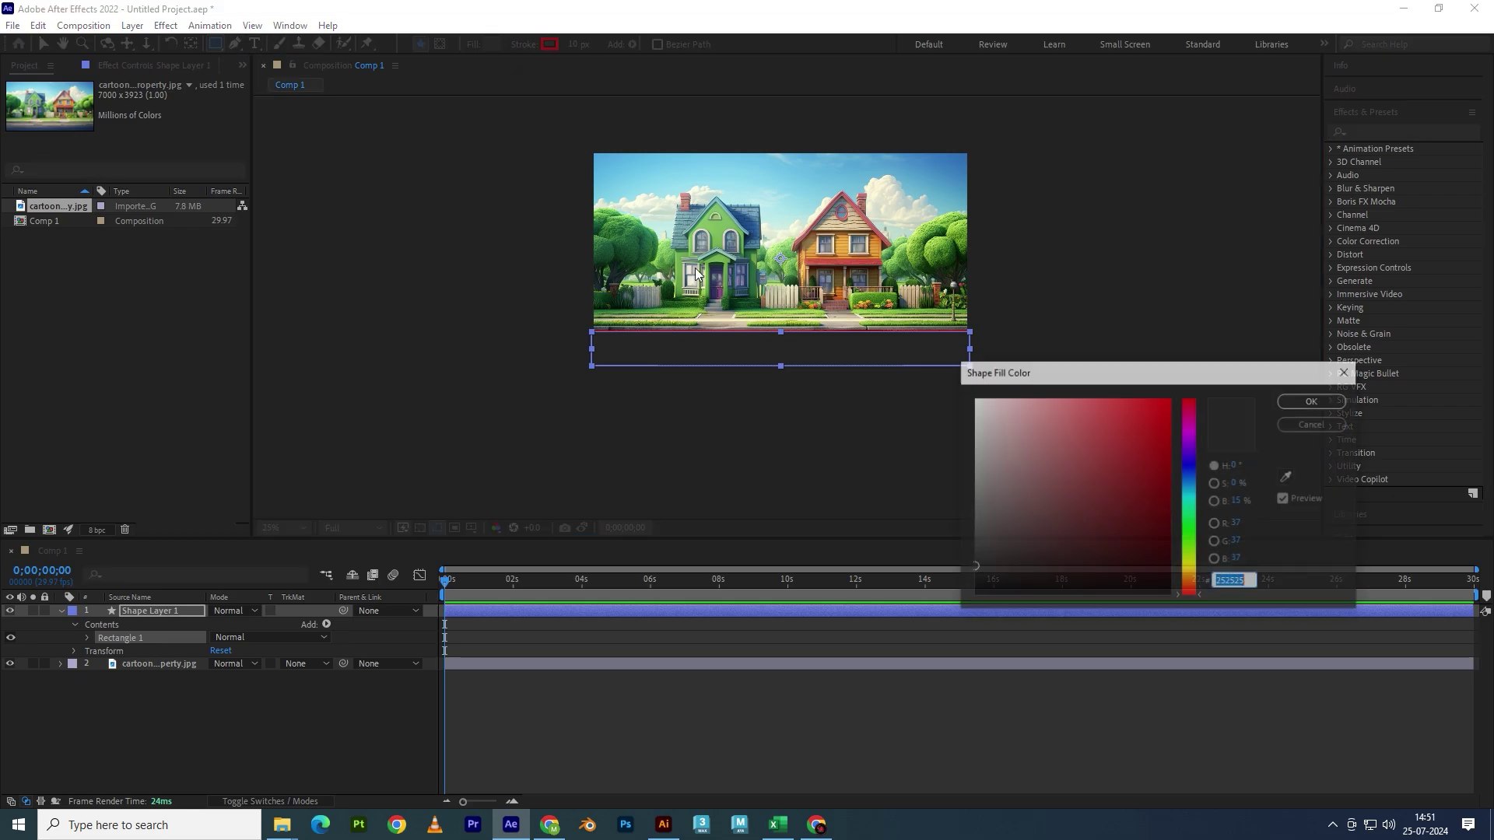
{"action": "left_click", "coordinate": [978, 580]}
{"action": "left_click", "coordinate": [970, 584]}
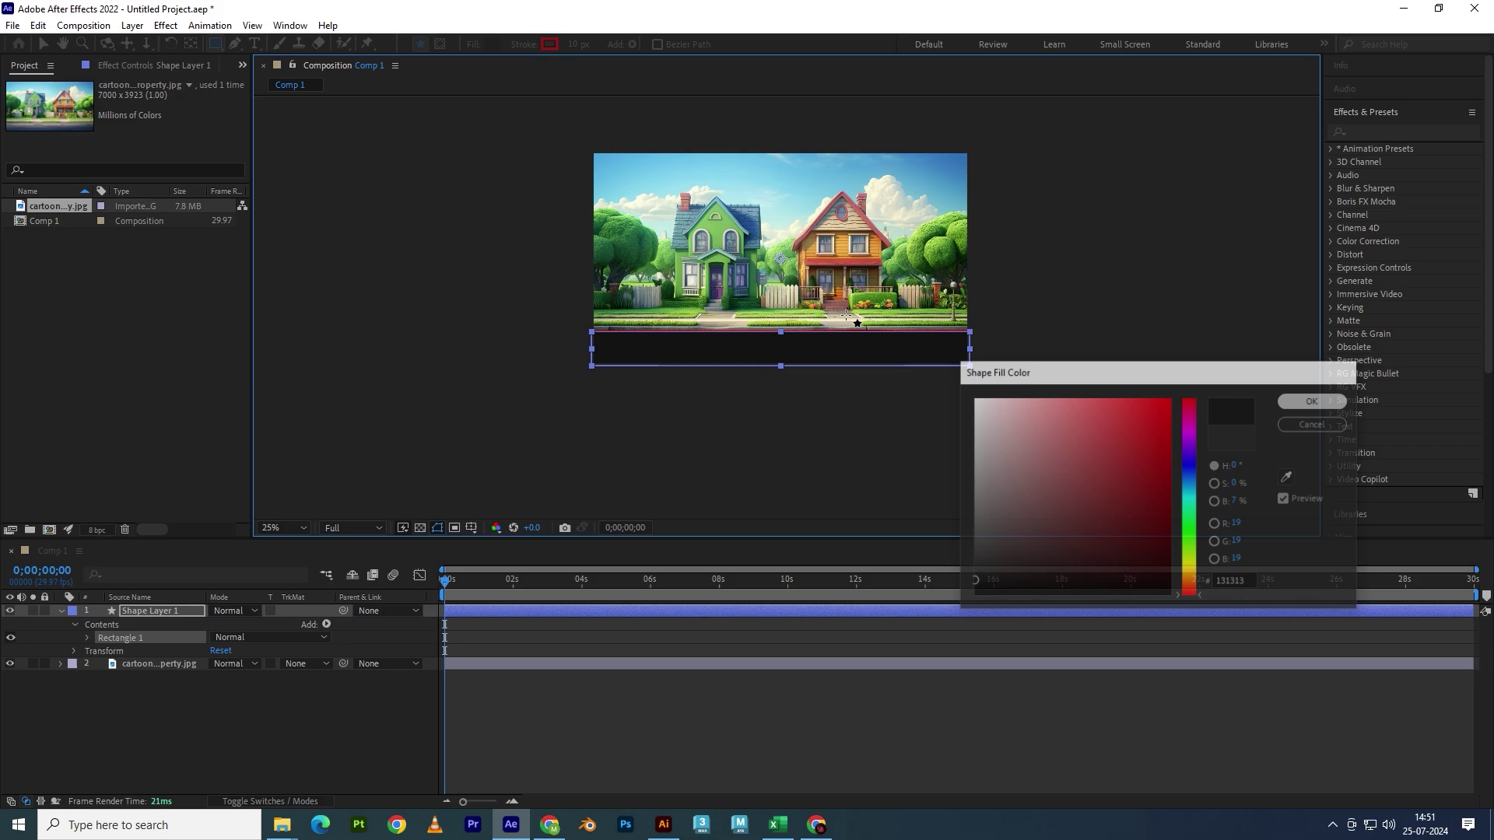
{"action": "left_click", "coordinate": [1314, 400]}
{"action": "left_click", "coordinate": [255, 752]}
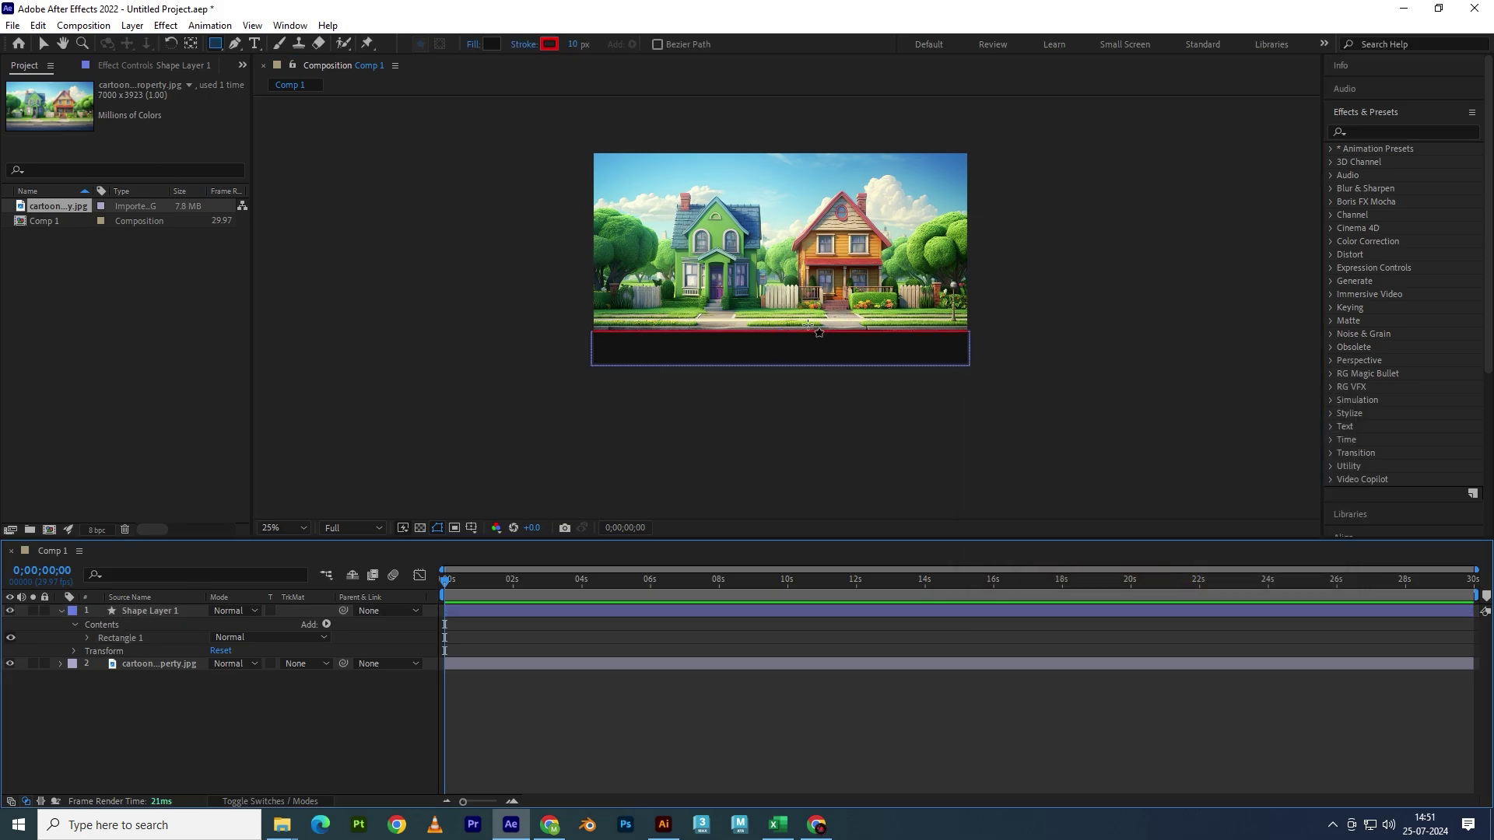
{"action": "scroll", "coordinate": [736, 358], "scroll_direction": "up", "scroll_amount": 2}
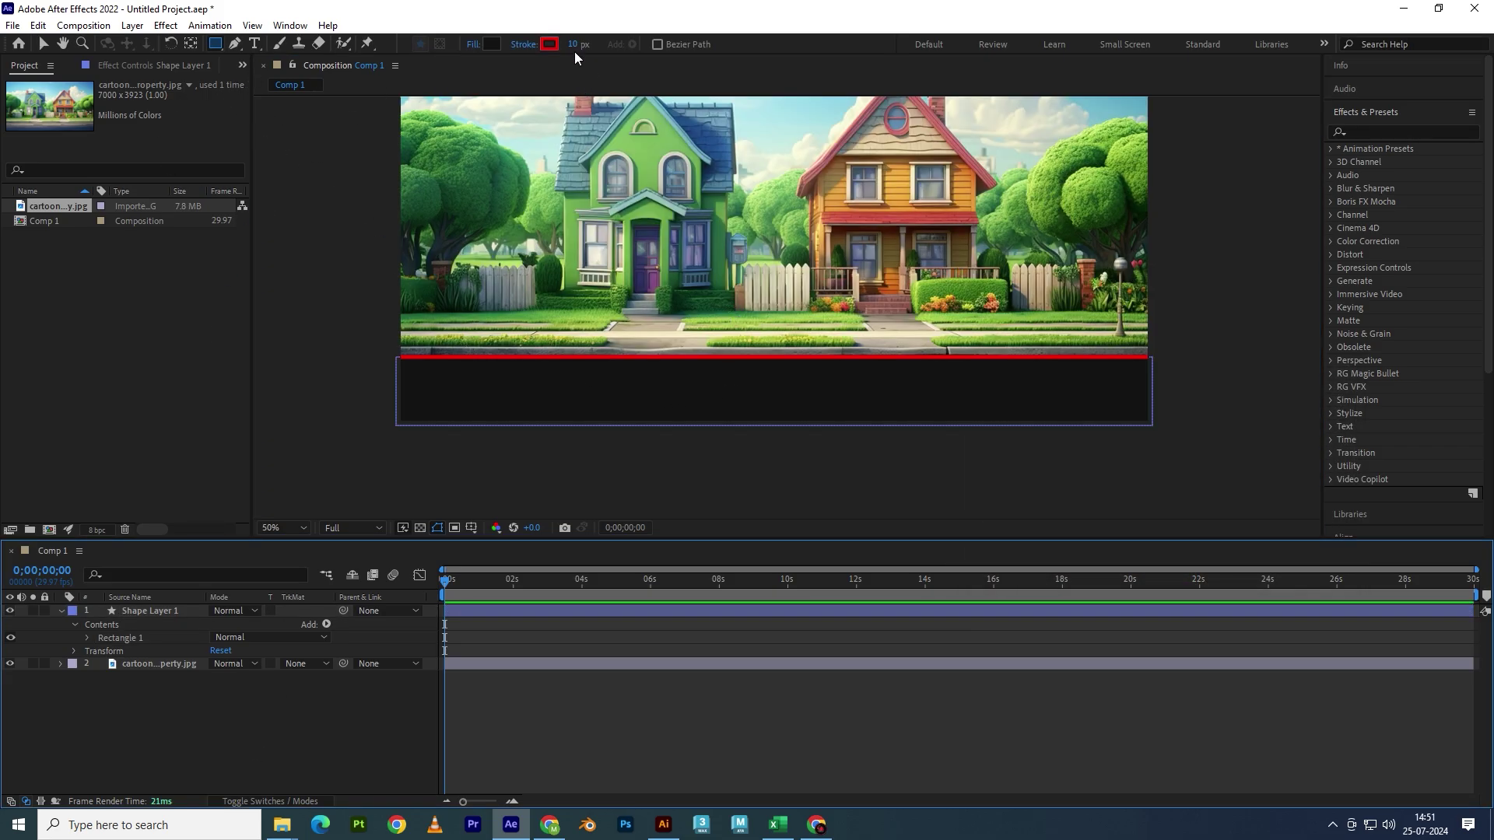
- Set the rectangle's stroke to None so no red outline remains
{"action": "left_click", "coordinate": [519, 46]}
{"action": "left_click", "coordinate": [669, 370]}
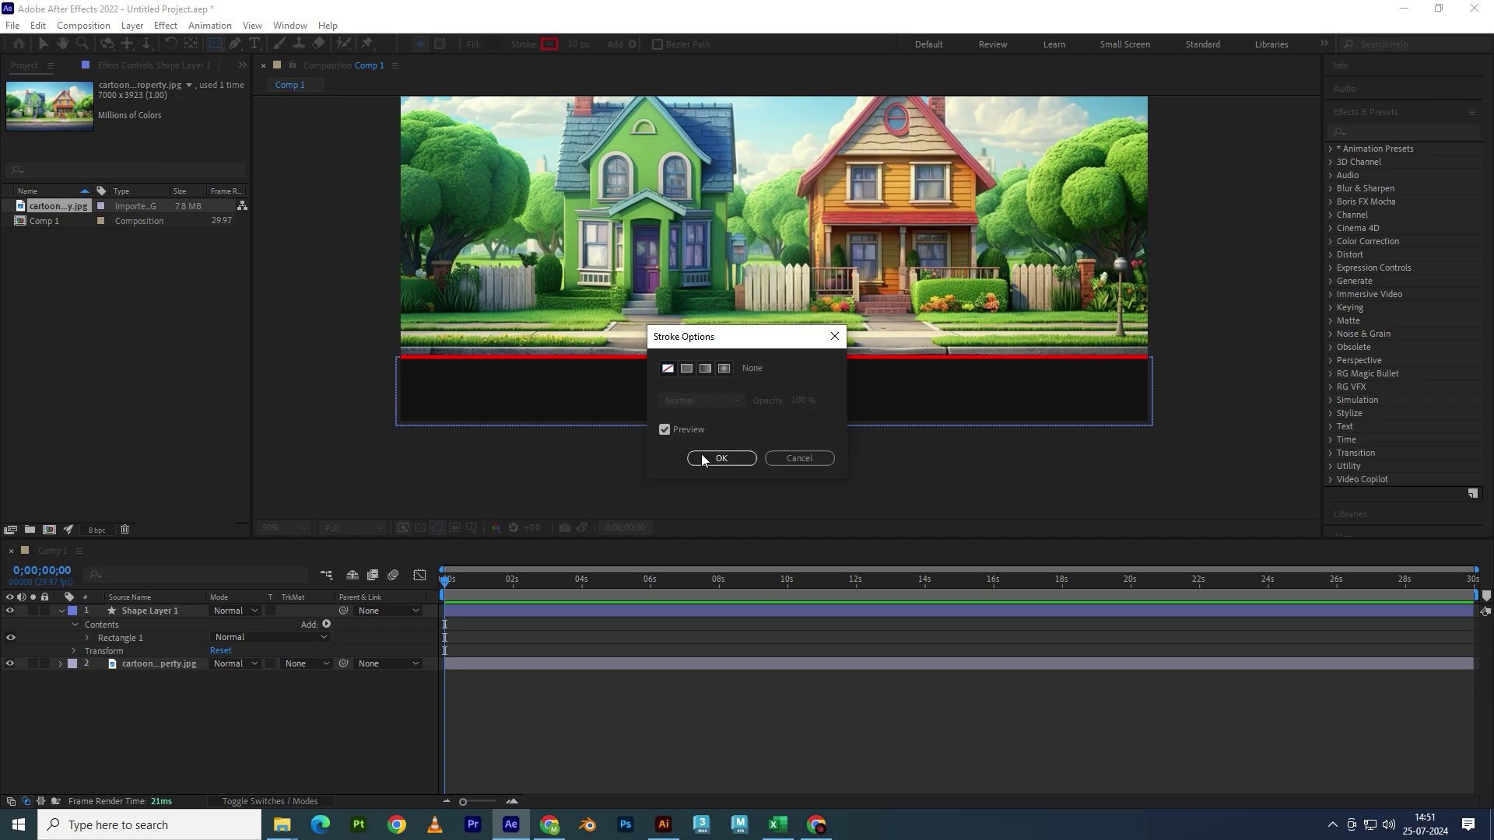
{"action": "left_click", "coordinate": [718, 459]}
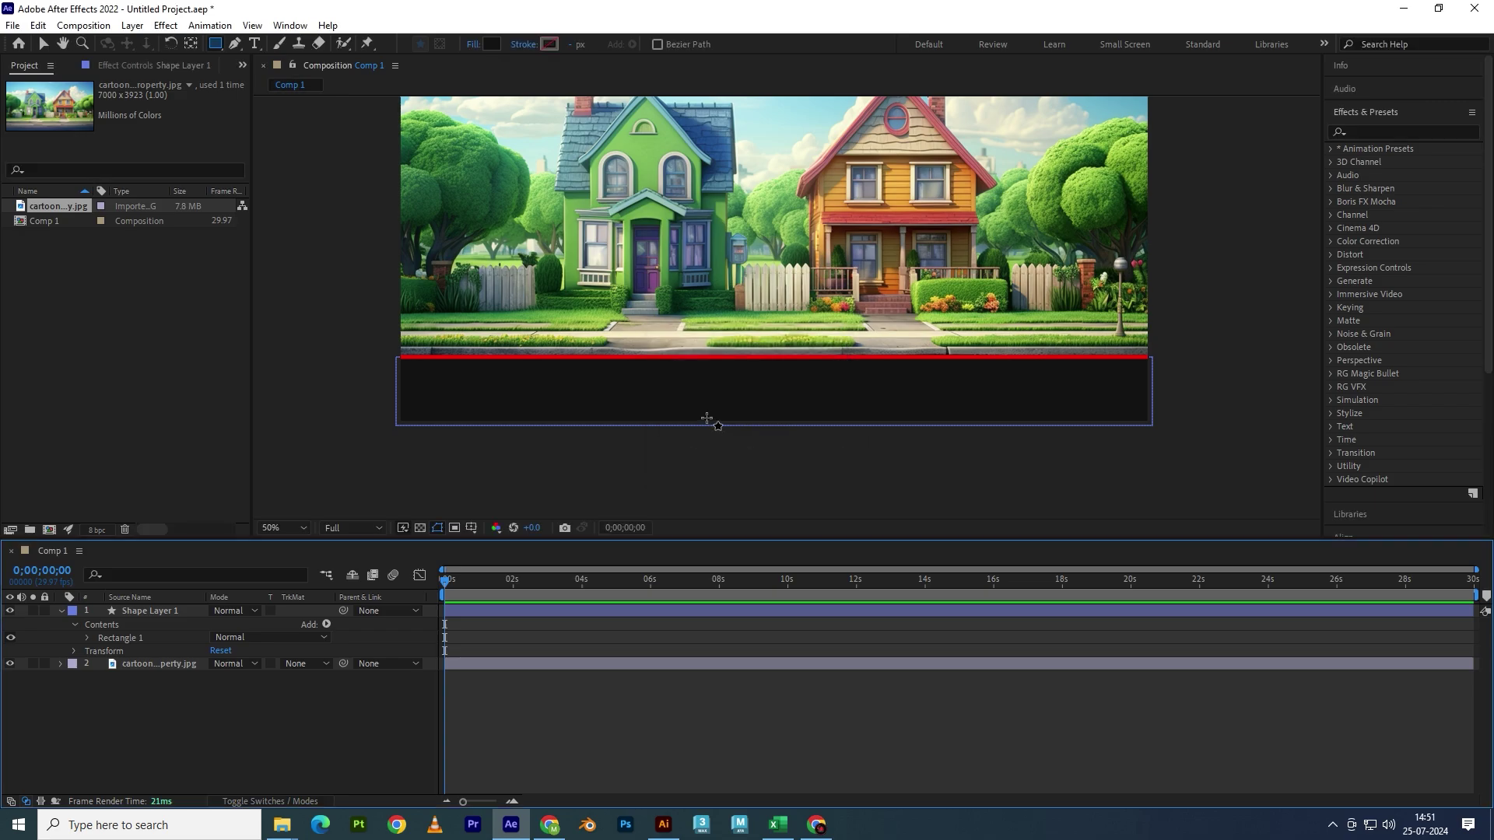
{"action": "key", "text": "v"}
{"action": "left_click", "coordinate": [626, 384]}
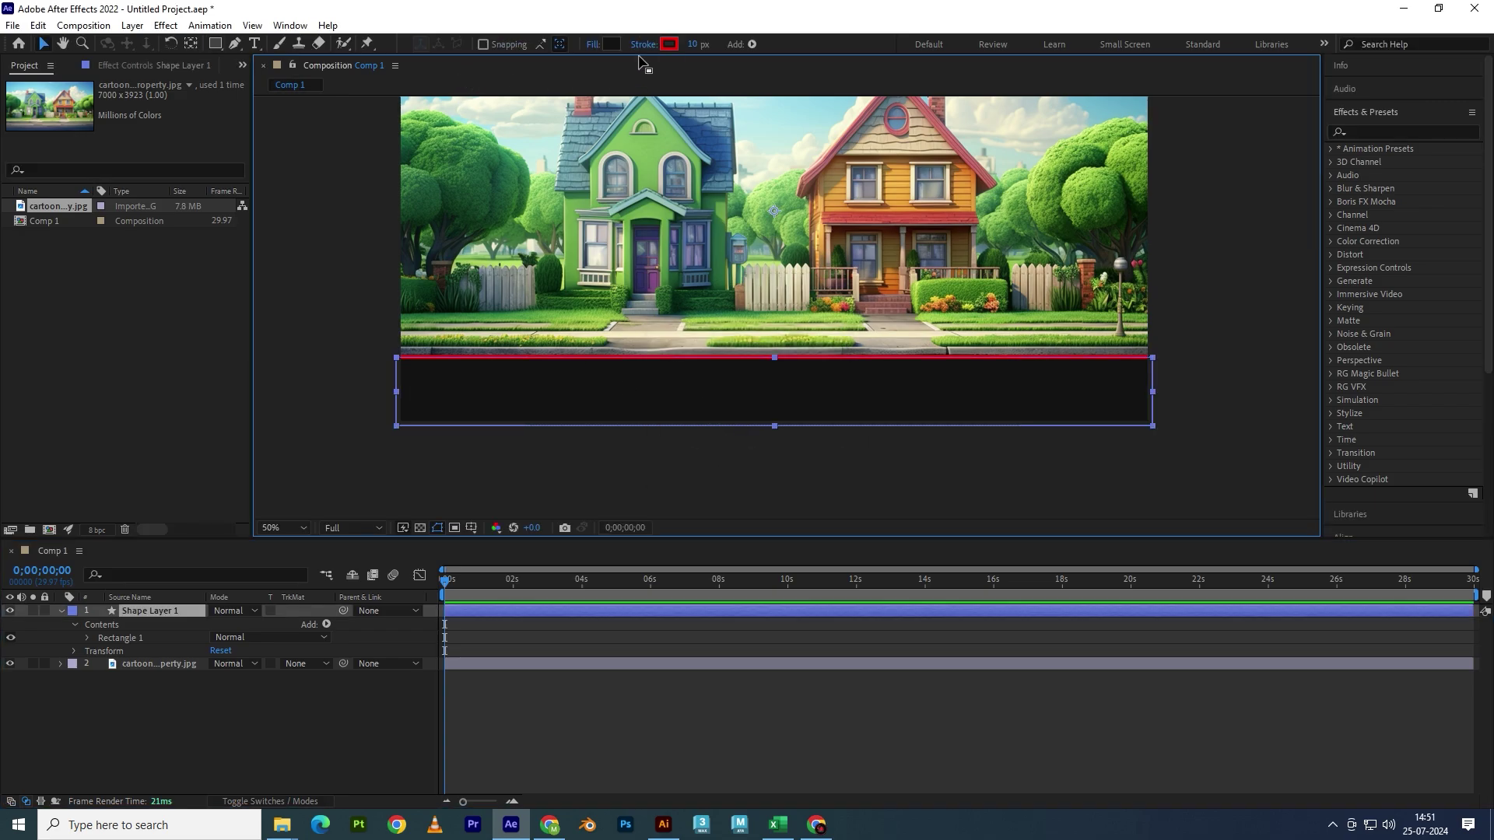
{"action": "left_click", "coordinate": [643, 44]}
{"action": "left_click", "coordinate": [669, 370]}
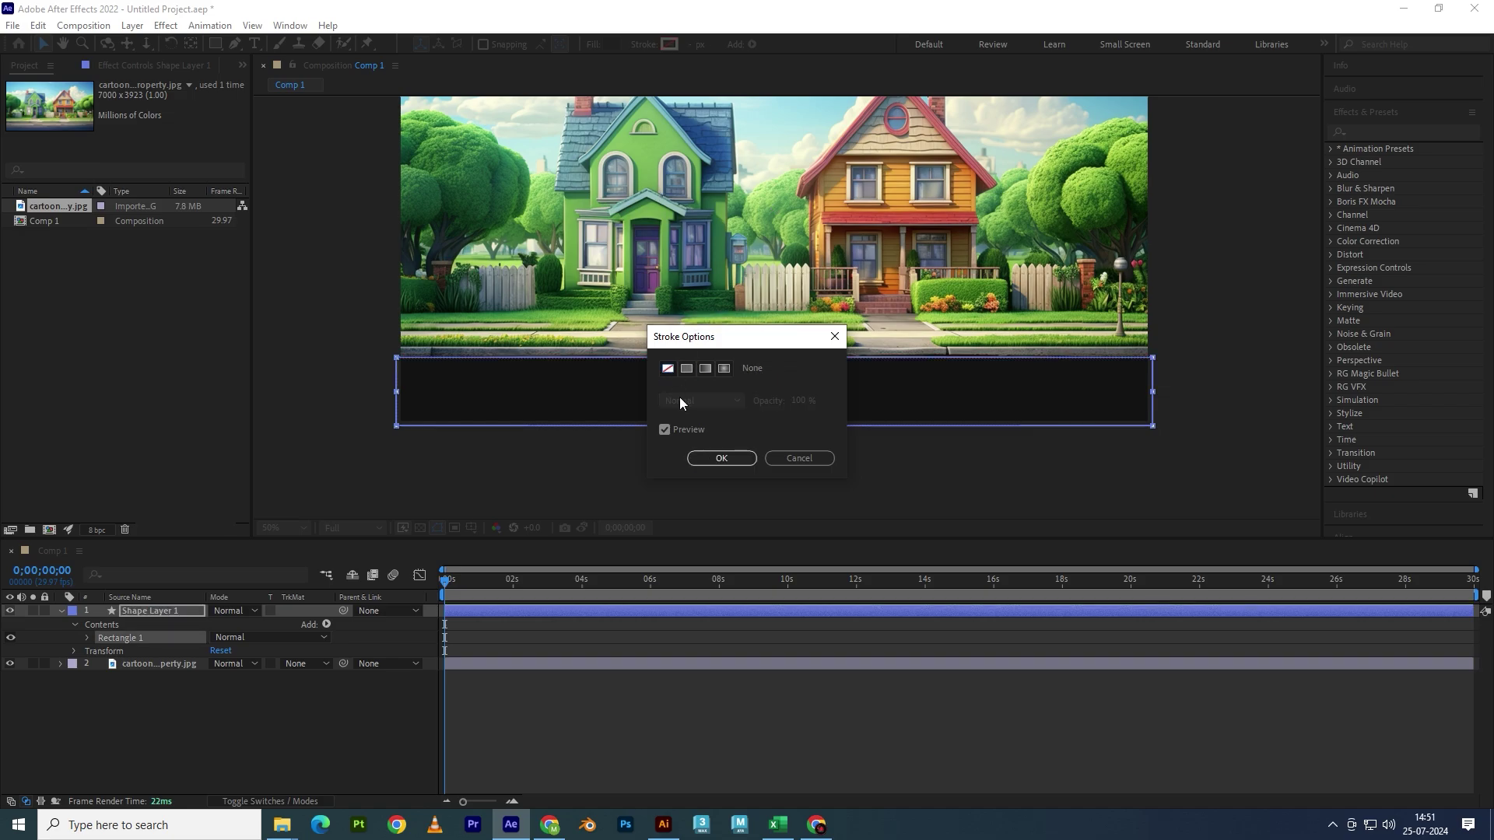
{"action": "left_click", "coordinate": [718, 458]}
{"action": "left_click", "coordinate": [817, 451]}
{"action": "left_click", "coordinate": [782, 397]}
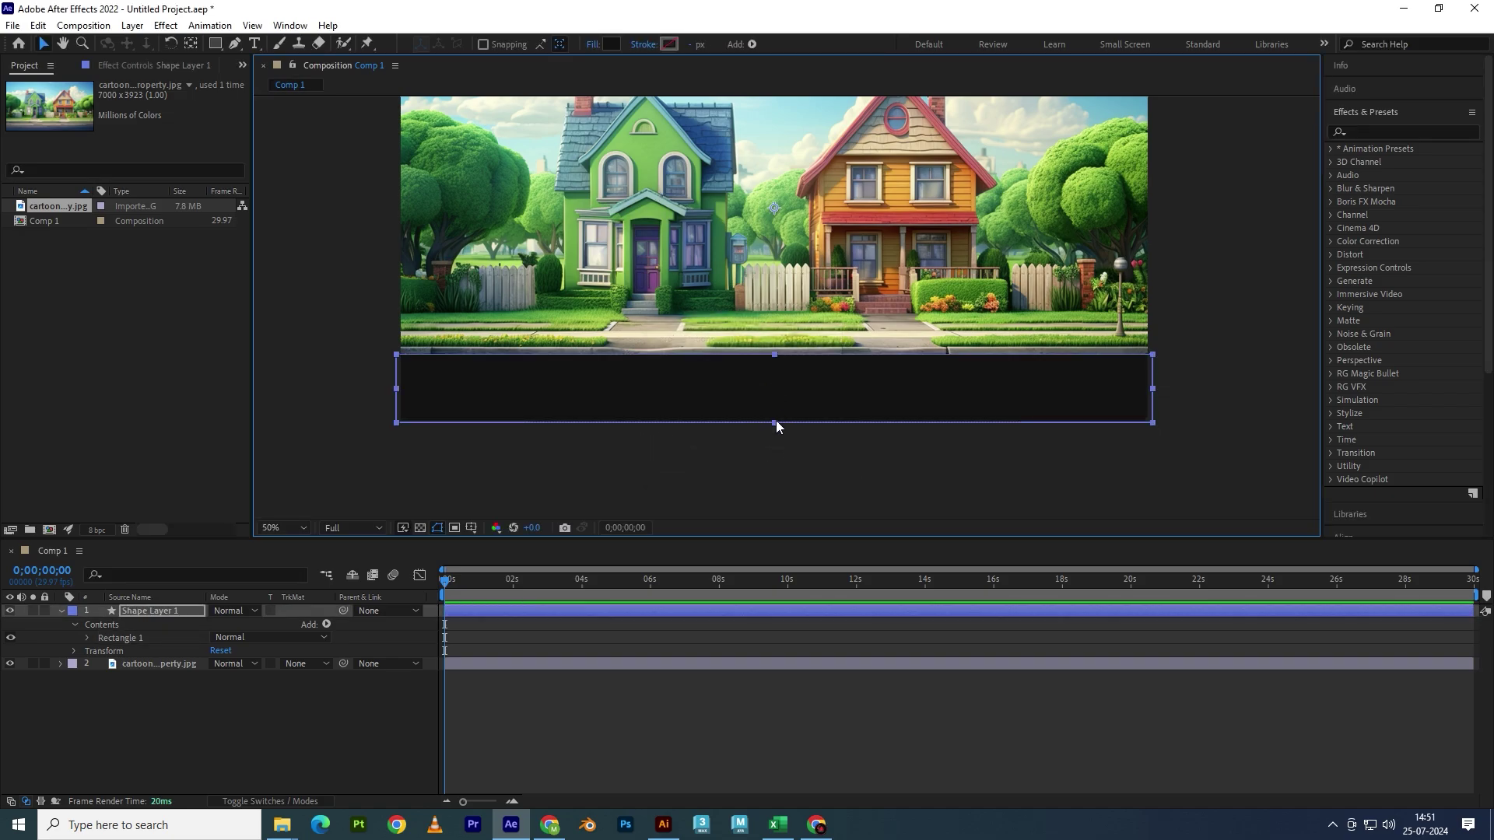
{"action": "left_click", "coordinate": [887, 492]}
- Zoom the view back to 25% and collapse Shape Layer 1's property rows
{"action": "key", "text": "comma"}
{"action": "key", "text": "comma"}
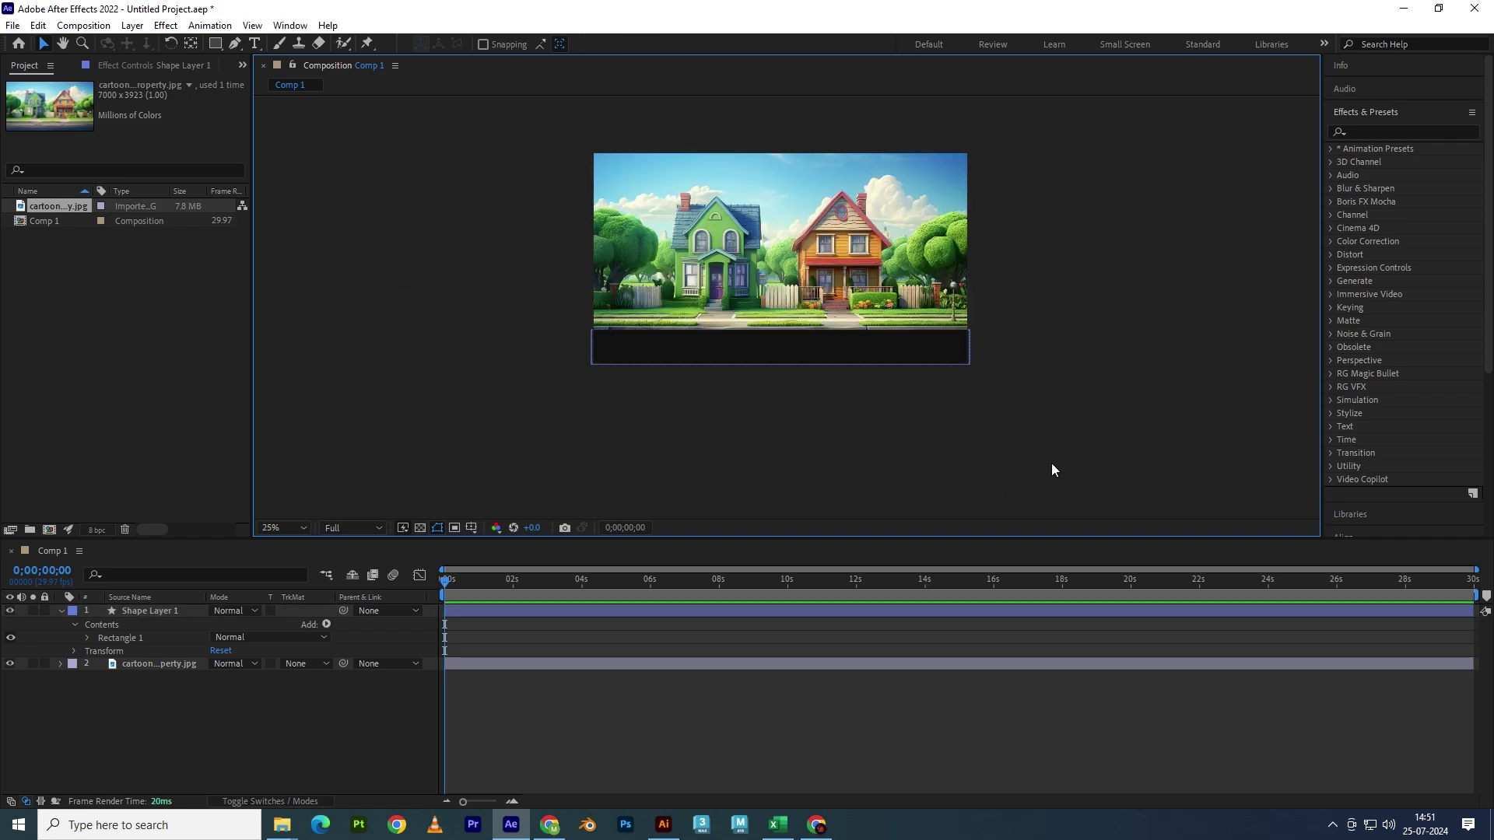
{"action": "left_click", "coordinate": [133, 610]}
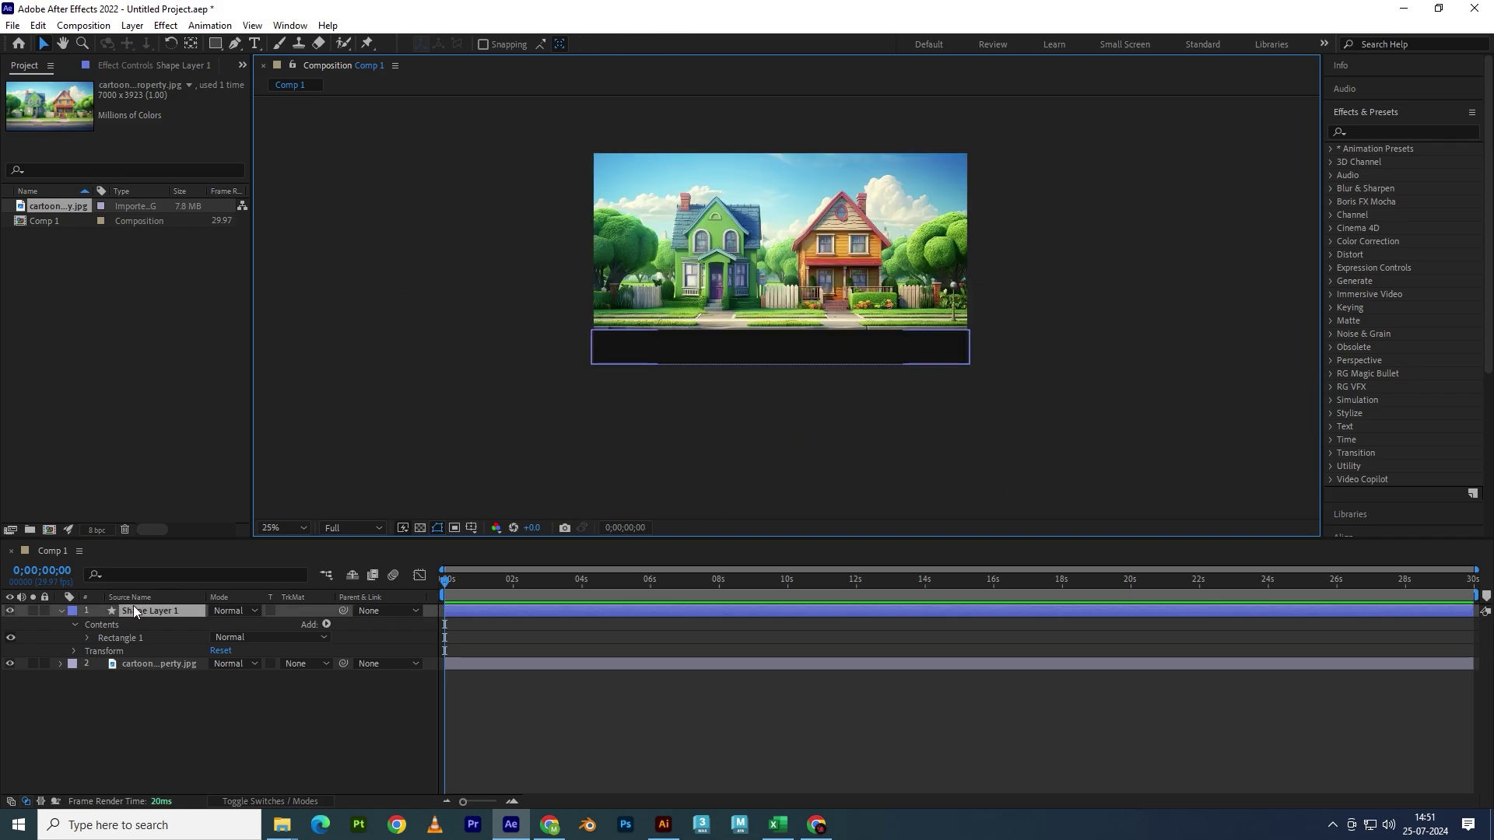
{"action": "key", "text": "u"}
{"action": "left_click", "coordinate": [246, 688]}
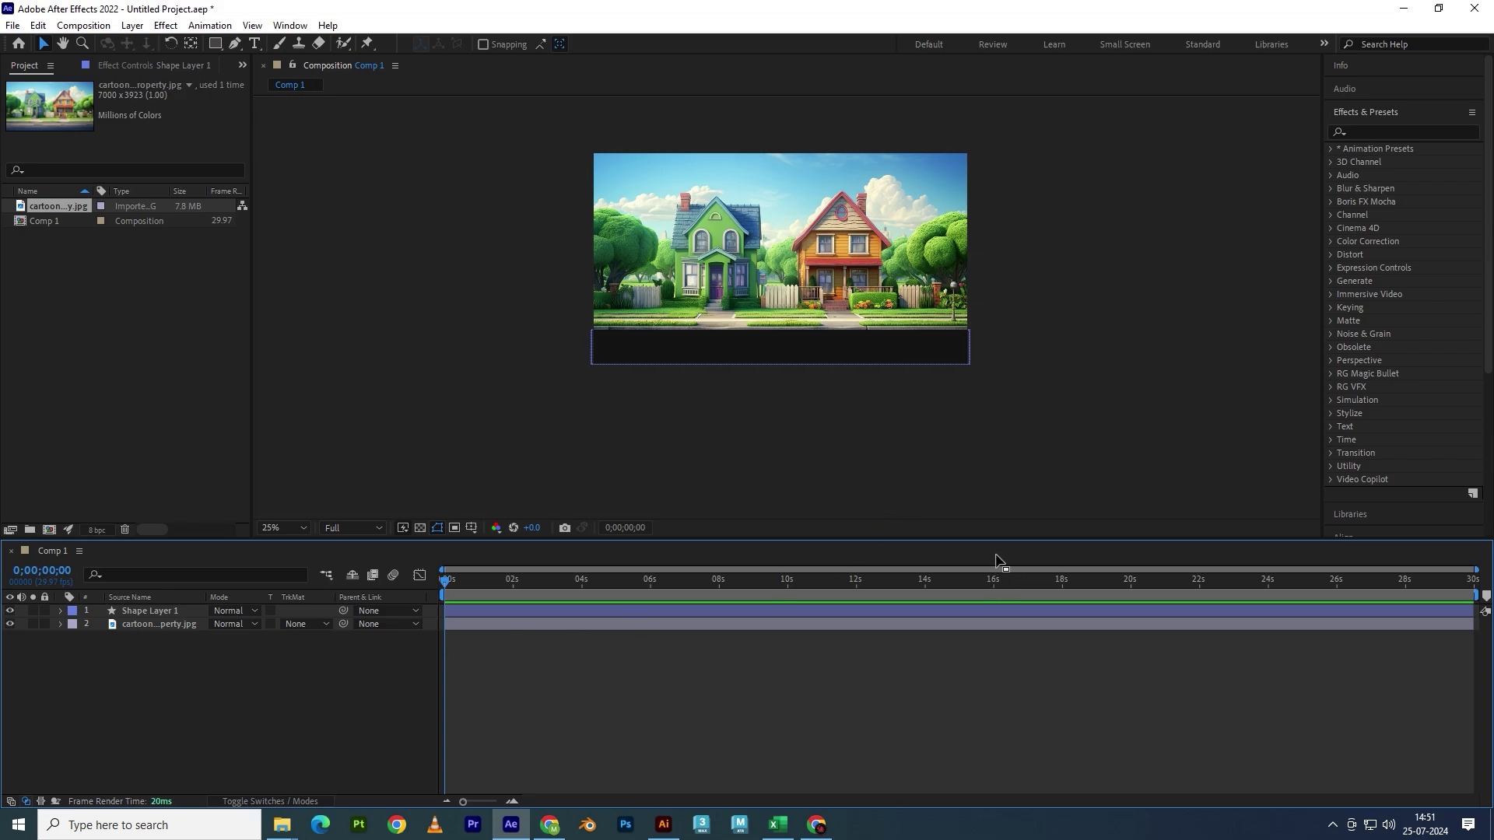
- Move the dark rectangle below the house image and resize it into a thin bar
{"action": "mouse_move", "coordinate": [869, 355]}
{"action": "left_mouse_down"}
{"action": "mouse_move", "coordinate": [875, 437]}
{"action": "mouse_move", "coordinate": [867, 373]}
{"action": "left_mouse_up"}
{"action": "left_click", "coordinate": [976, 399]}
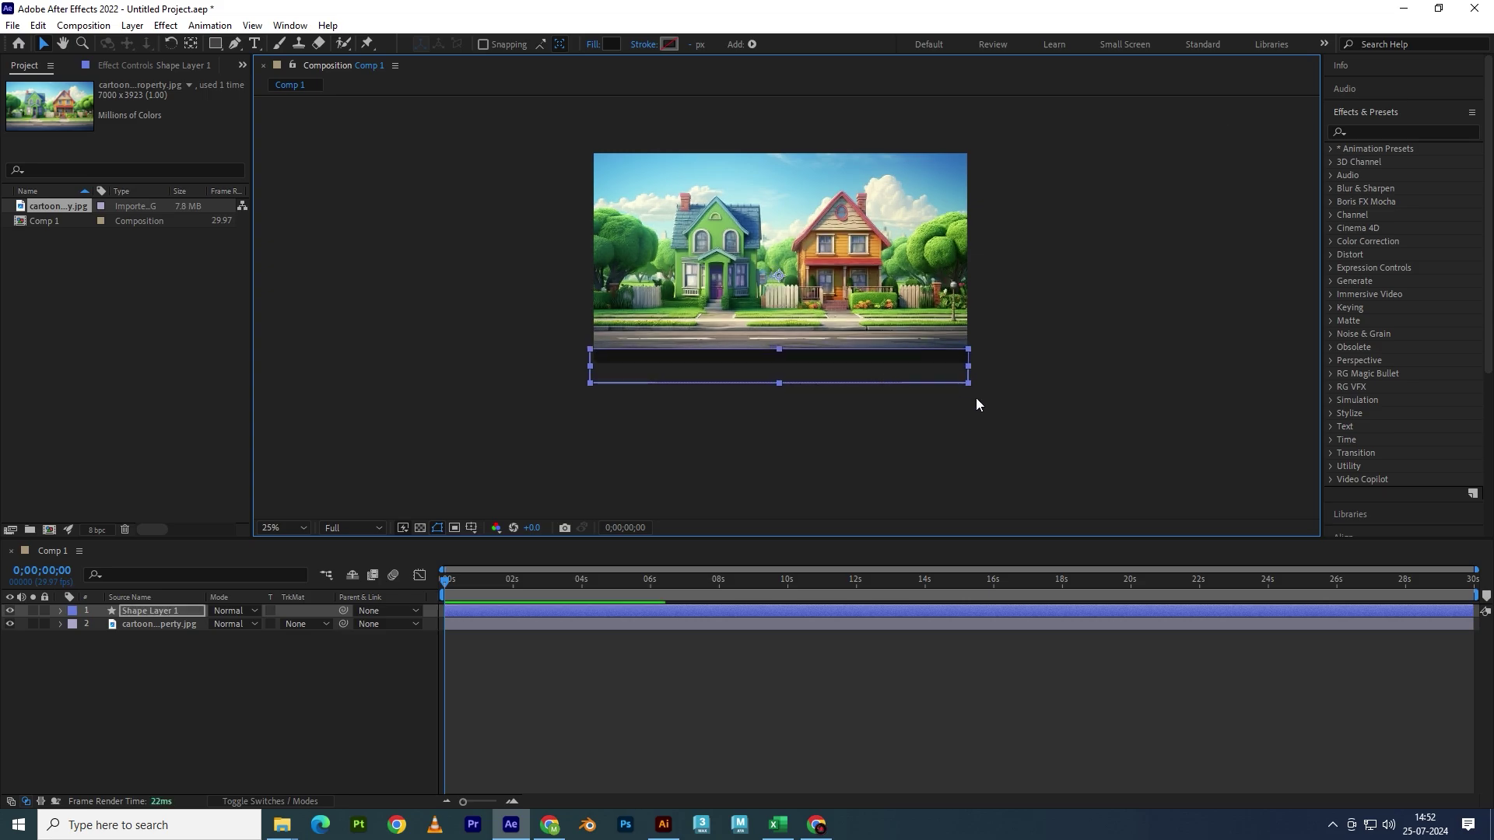
{"action": "left_click", "coordinate": [803, 376]}
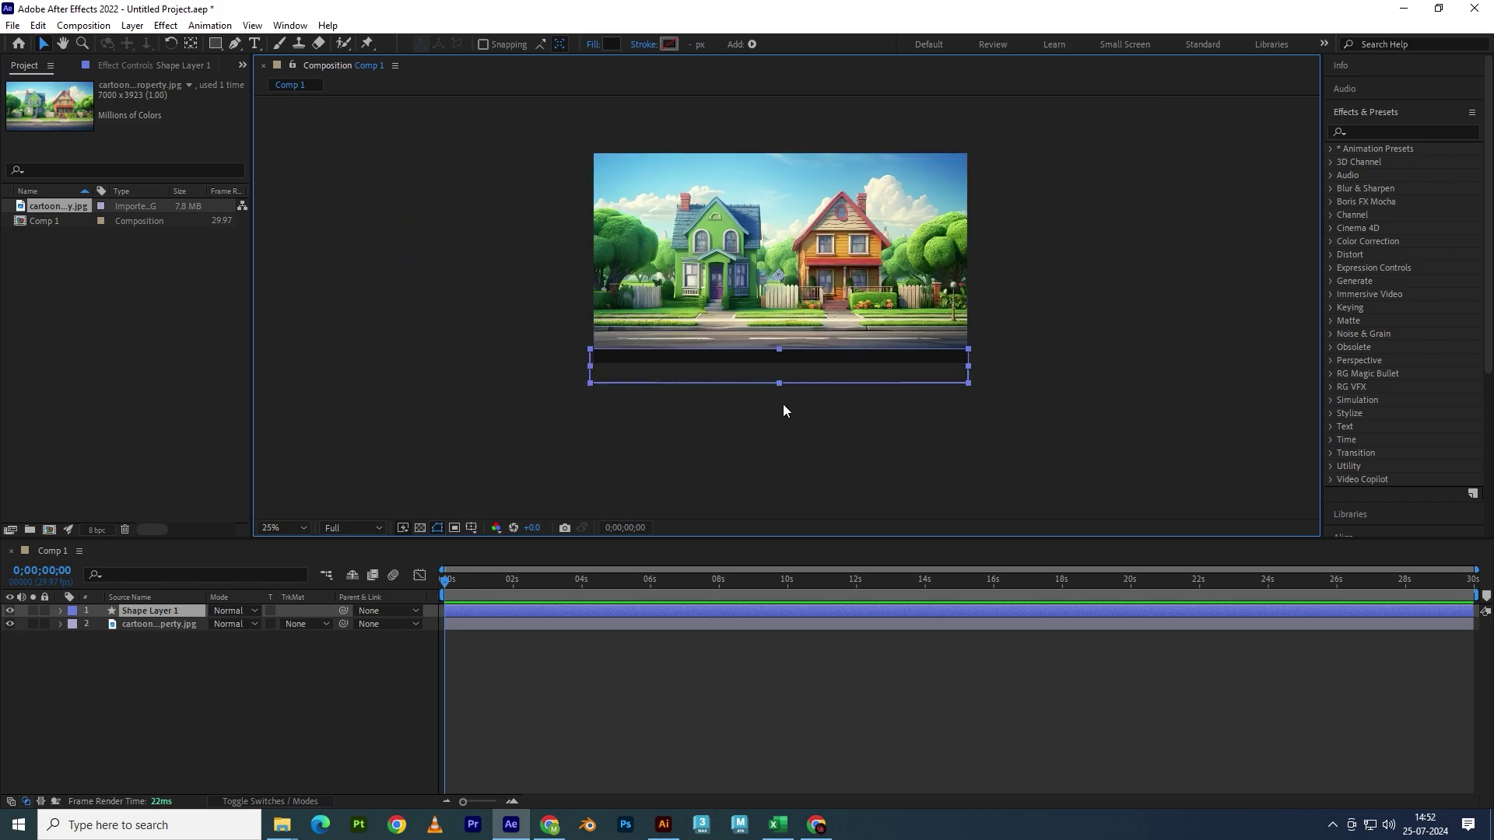
{"action": "mouse_move", "coordinate": [778, 384]}
{"action": "left_mouse_down"}
{"action": "mouse_move", "coordinate": [781, 337]}
{"action": "mouse_move", "coordinate": [803, 362]}
{"action": "left_mouse_up"}
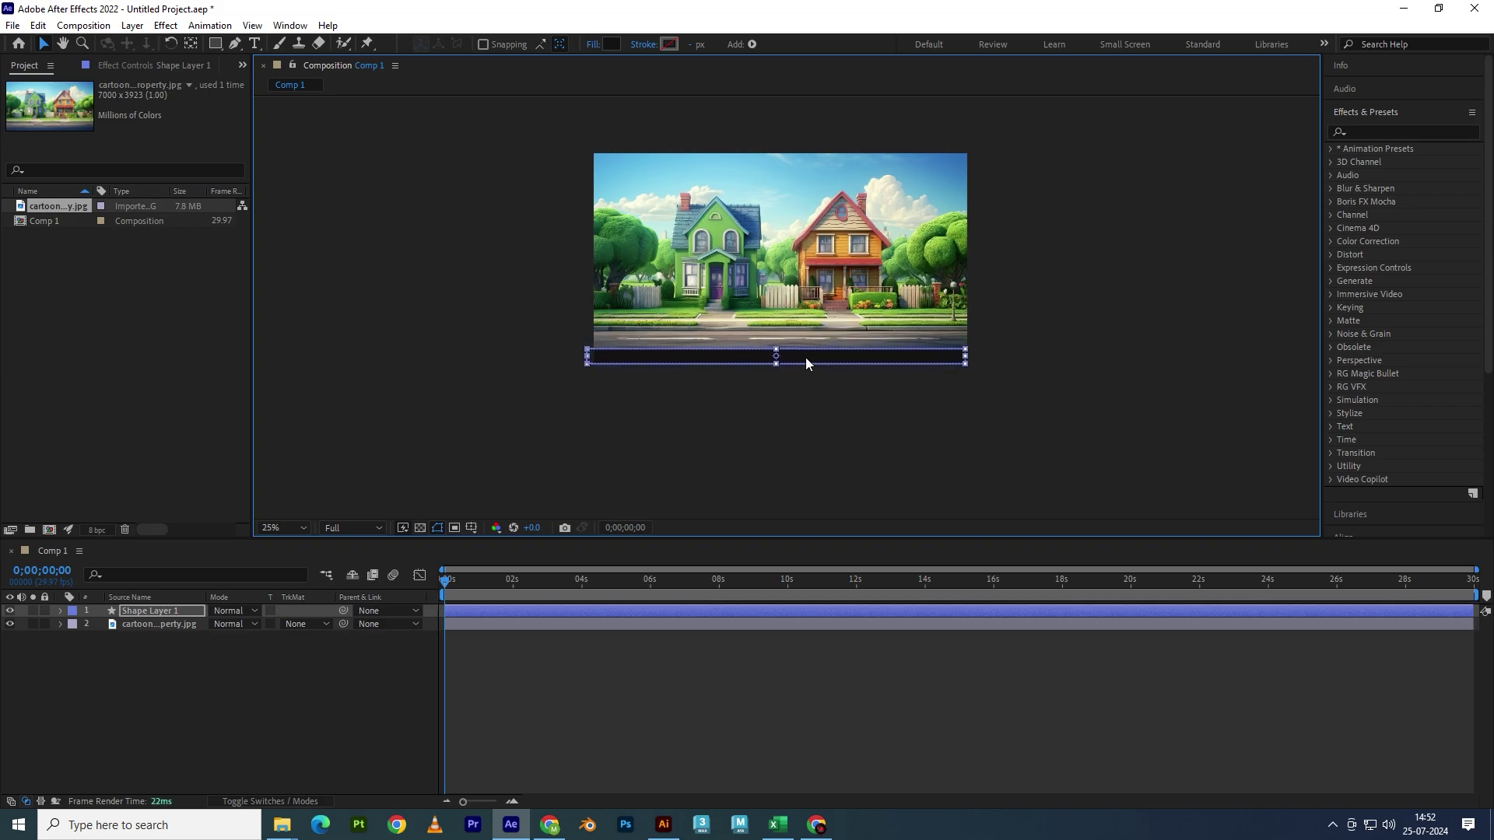
{"action": "left_click", "coordinate": [946, 448]}
{"action": "scroll", "coordinate": [784, 398], "scroll_direction": "up", "scroll_amount": 2}
- Centre the dark bar horizontally with Align Horizontal Center in the Align panel
{"action": "left_click", "coordinate": [886, 406]}
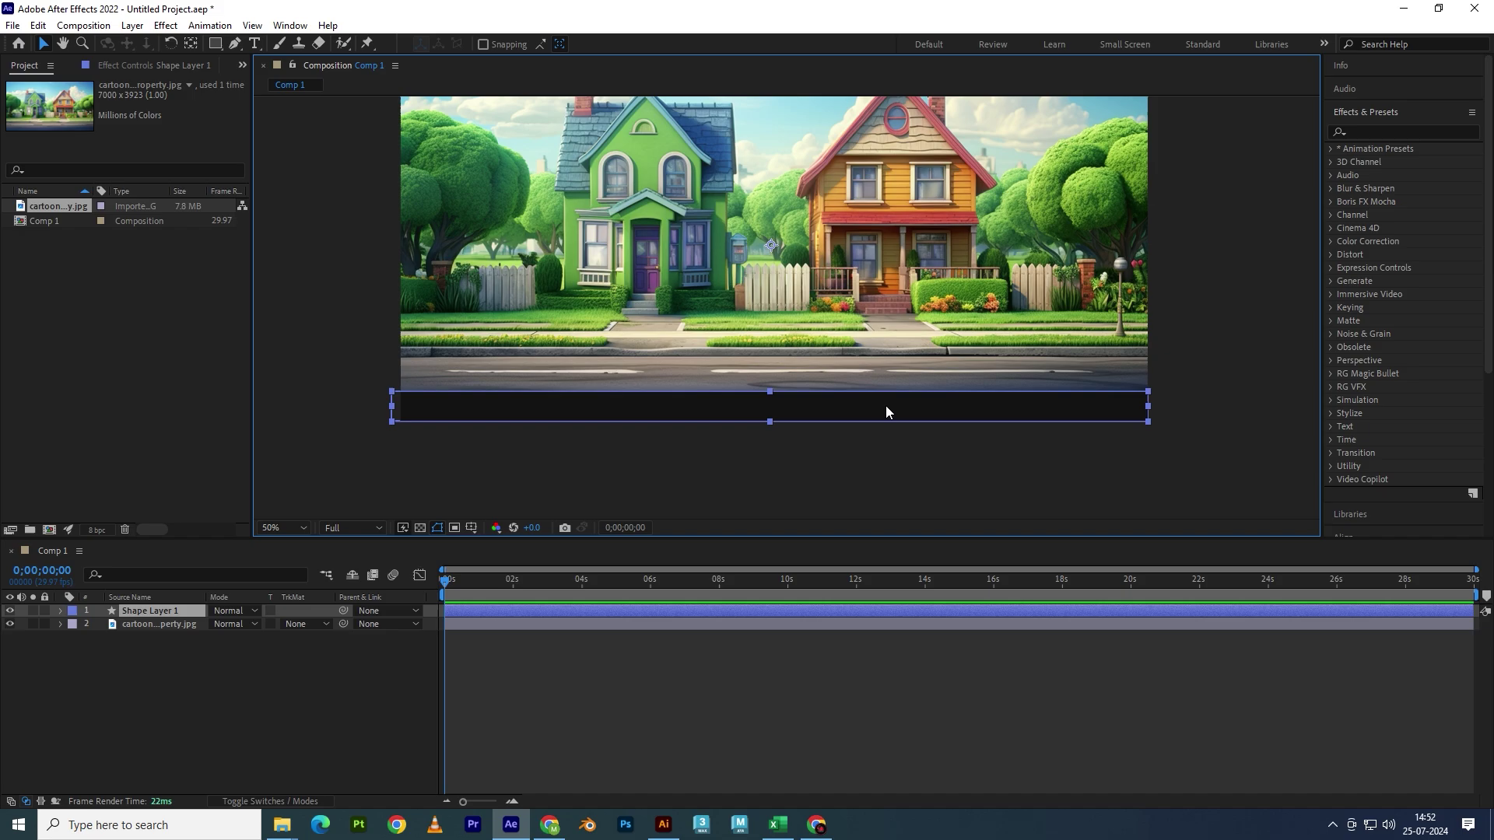
{"action": "left_click", "coordinate": [1356, 87]}
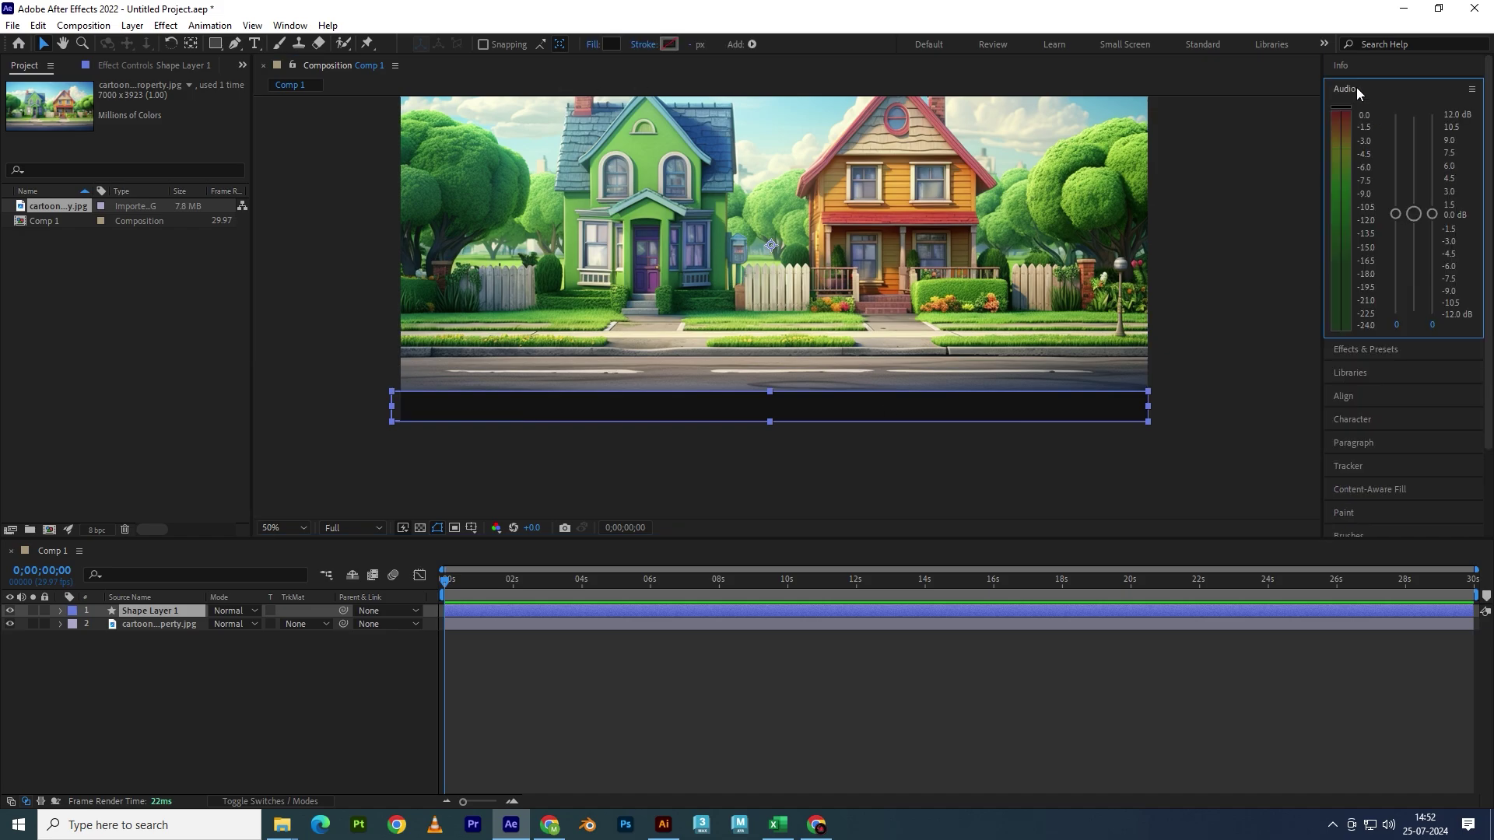
{"action": "left_click", "coordinate": [1356, 87]}
{"action": "left_click", "coordinate": [1356, 164]}
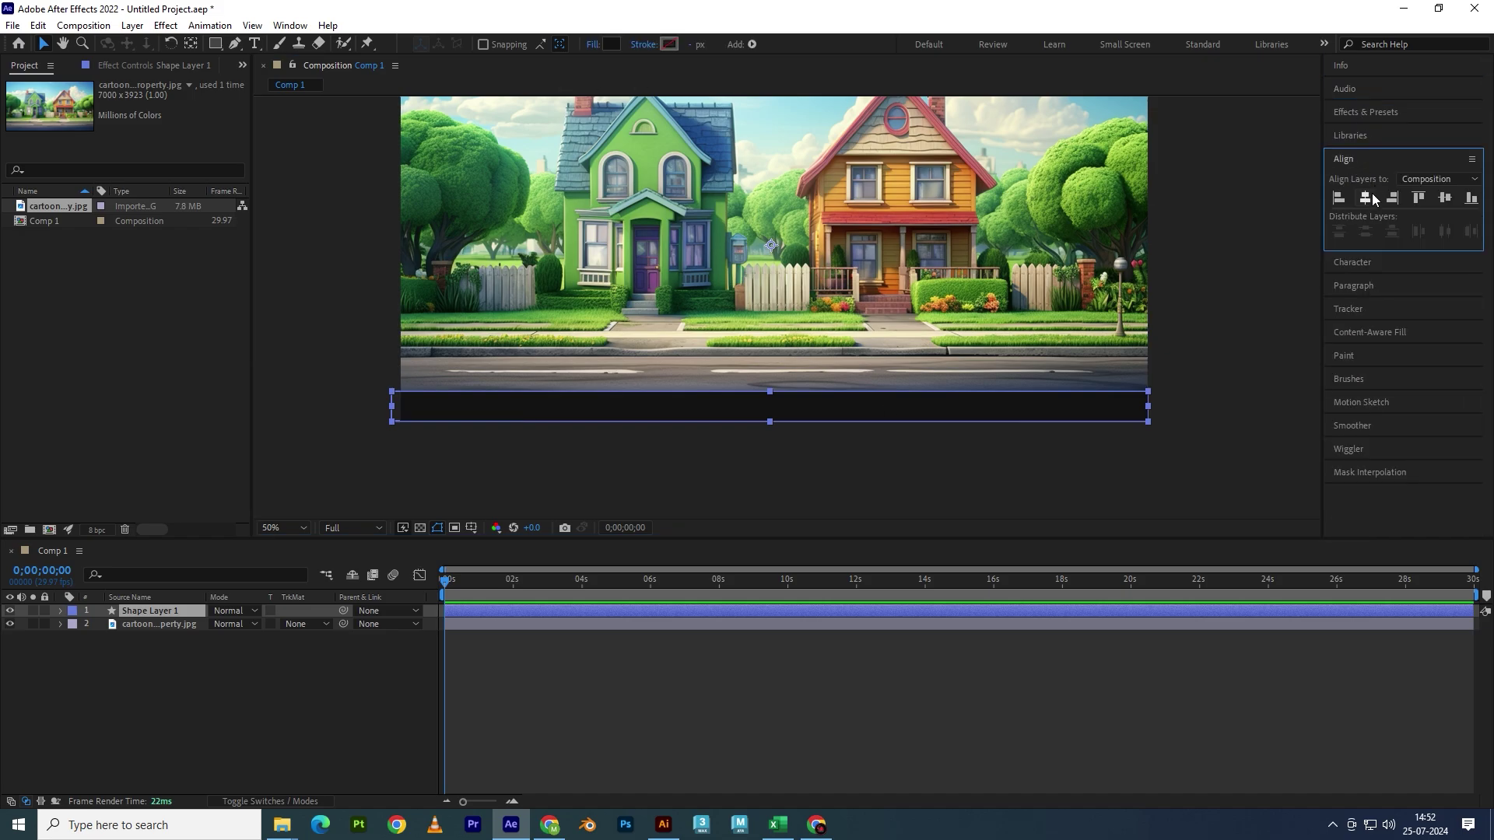
{"action": "left_click", "coordinate": [1371, 195]}
{"action": "left_click", "coordinate": [1276, 319]}
{"action": "scroll", "coordinate": [941, 402], "scroll_direction": "down", "scroll_amount": 2}
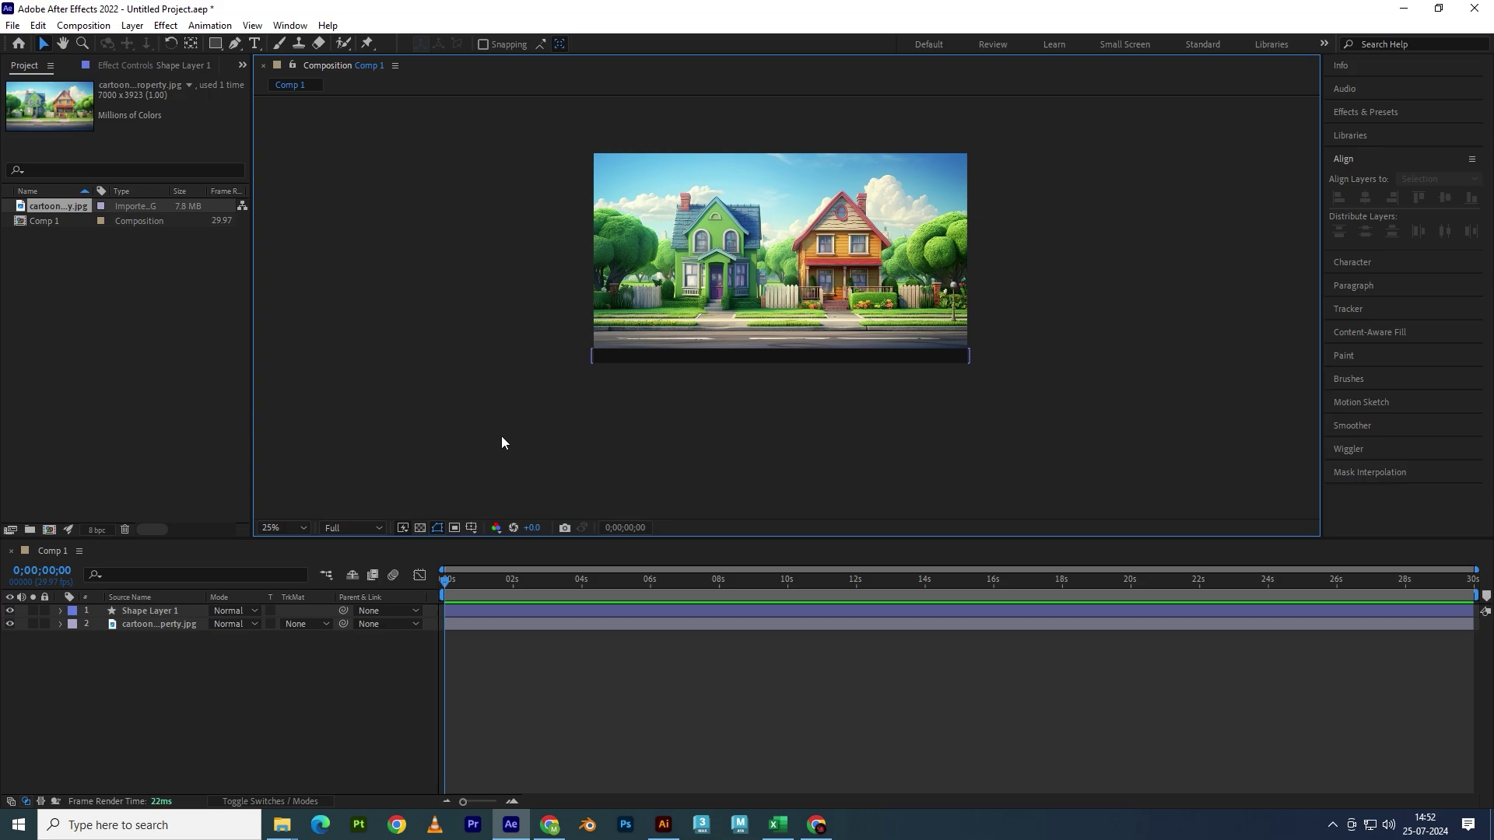
{"action": "left_click", "coordinate": [158, 623]}
- Precompose the house image and dark bar layers into a new composition named bg
{"action": "left_click", "coordinate": [164, 613], "text": "ctrl"}
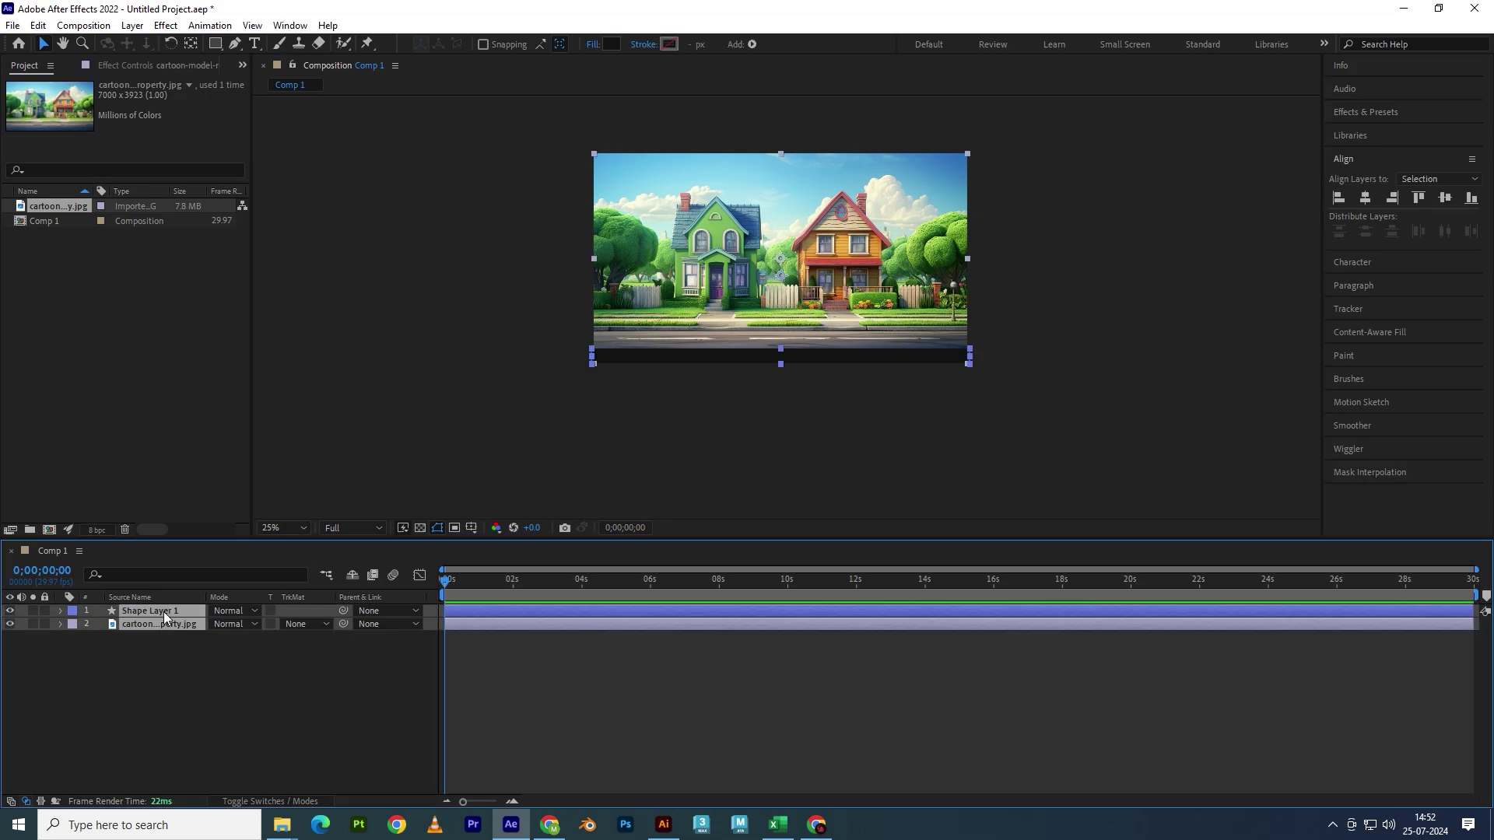
{"action": "key", "text": "ctrl+shift+c"}
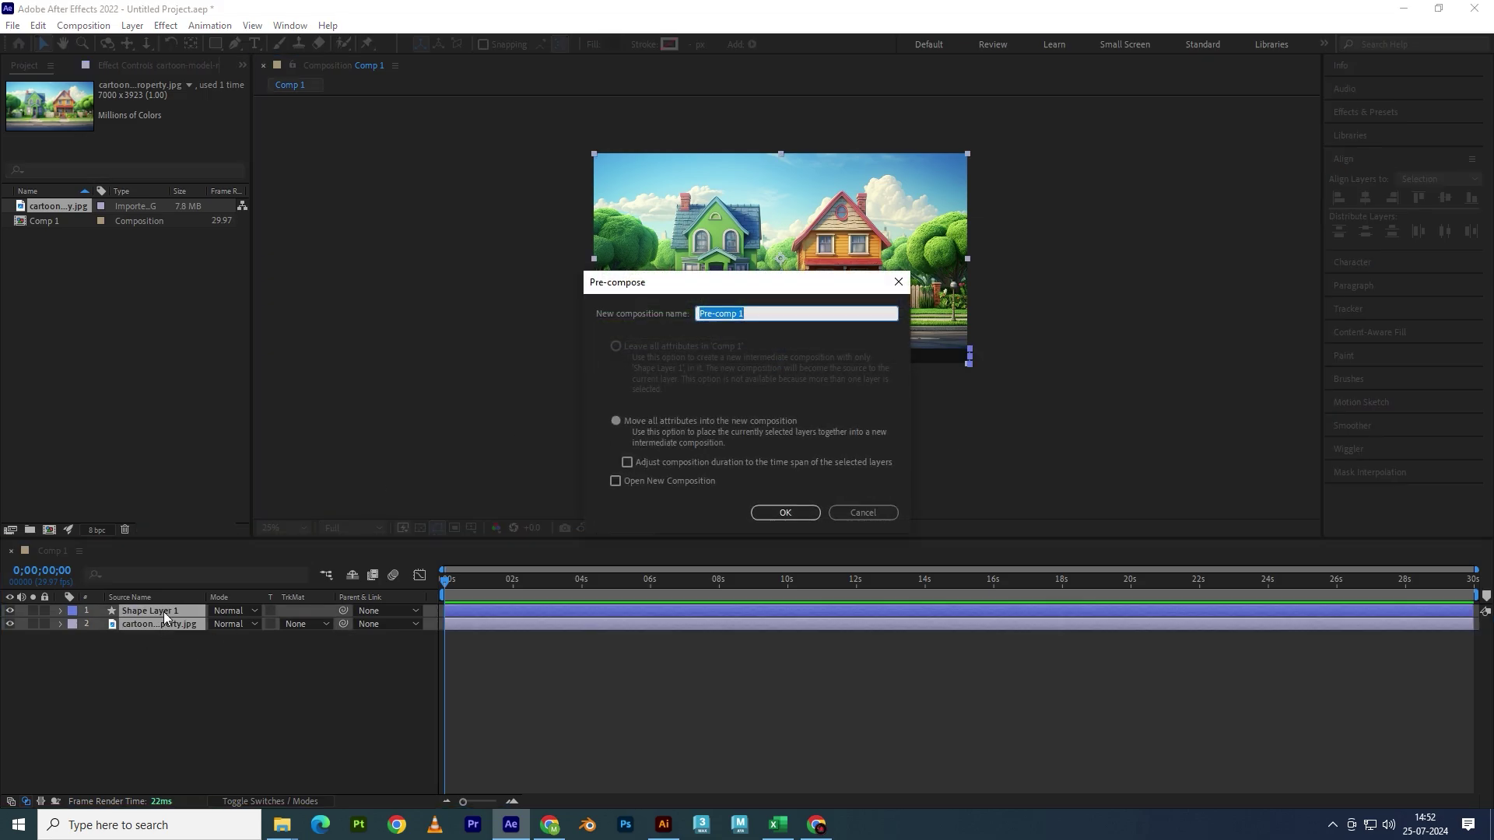
{"action": "type", "text": "bg"}
{"action": "key", "text": "Return"}
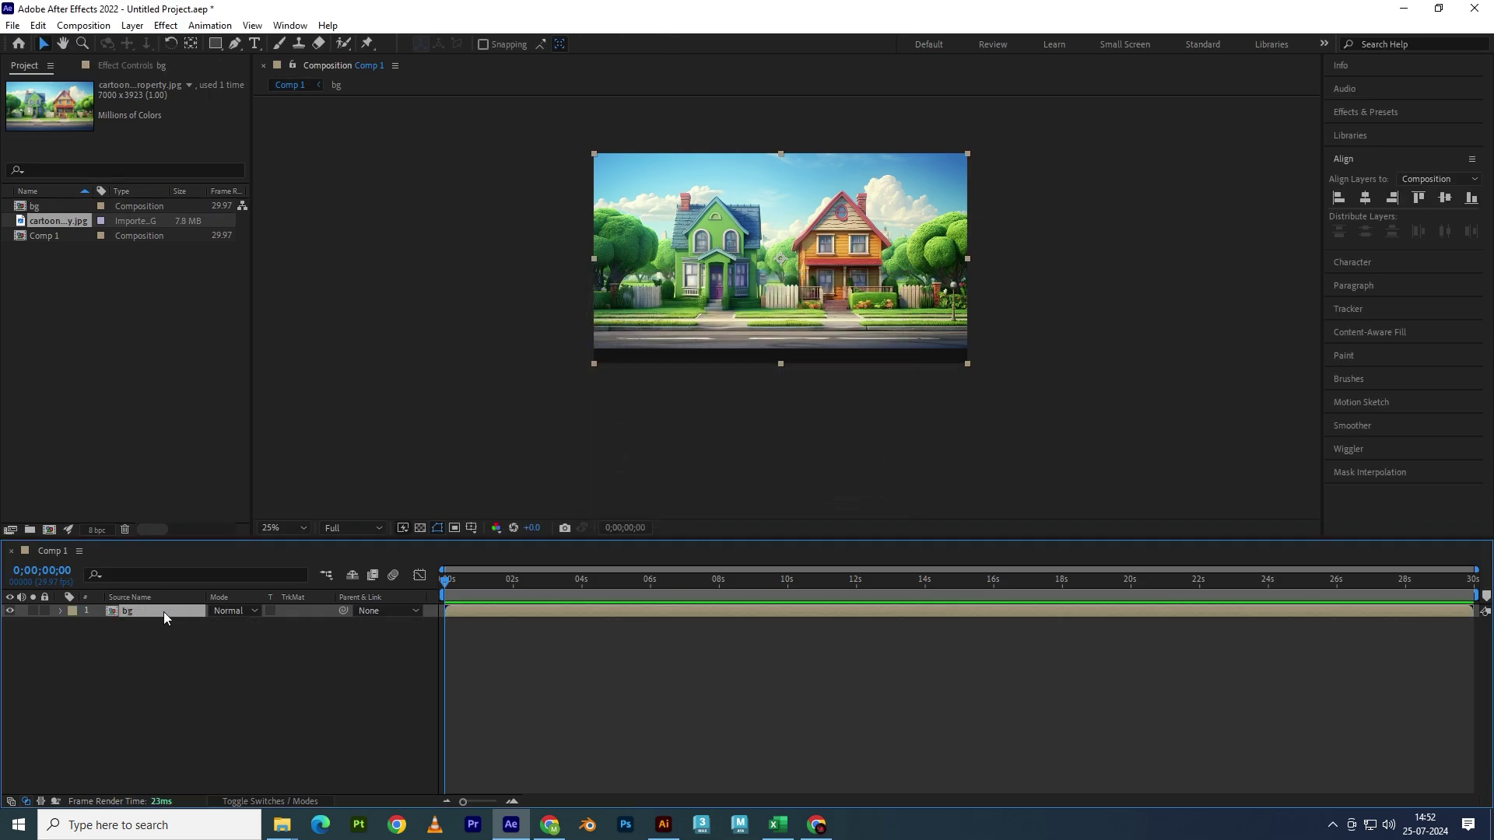
- Import Car_body_tyr.ai as Composition - Retain Layer Sizes and select its wheel and body items
{"action": "double_click", "coordinate": [121, 310]}
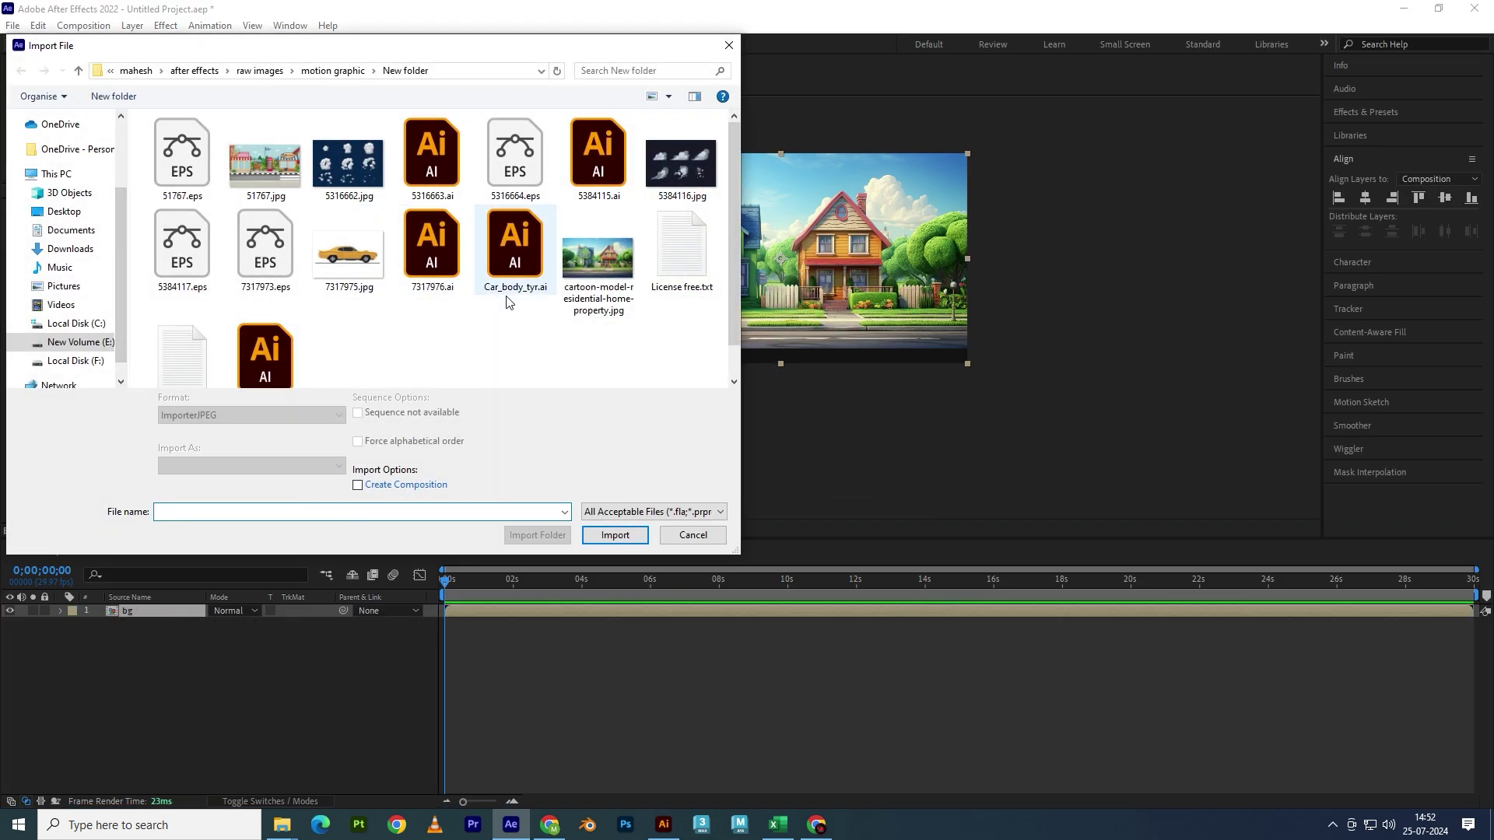
{"action": "left_click", "coordinate": [507, 299]}
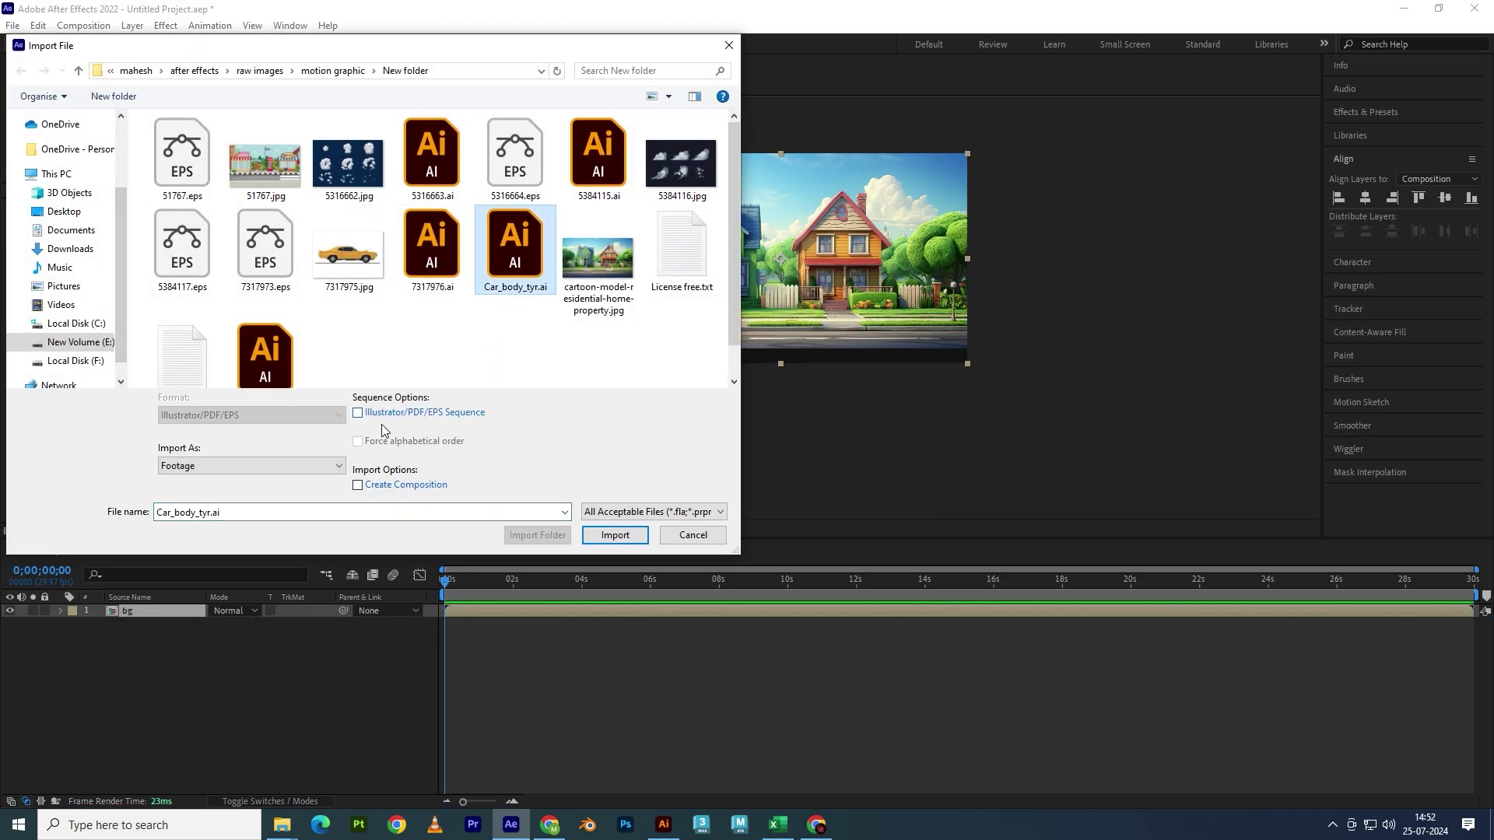
{"action": "left_click", "coordinate": [260, 465]}
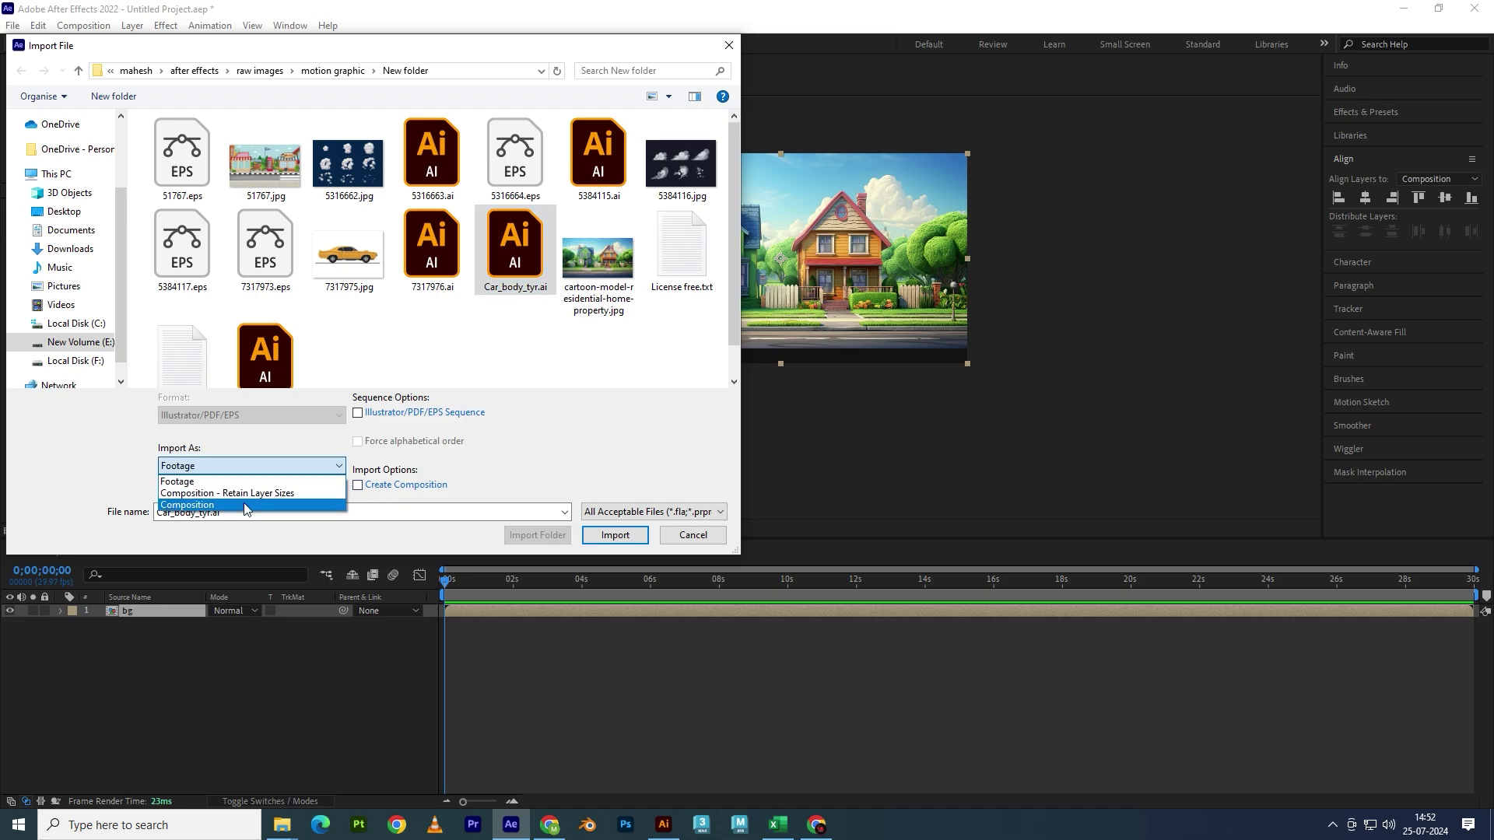
{"action": "left_click", "coordinate": [273, 494]}
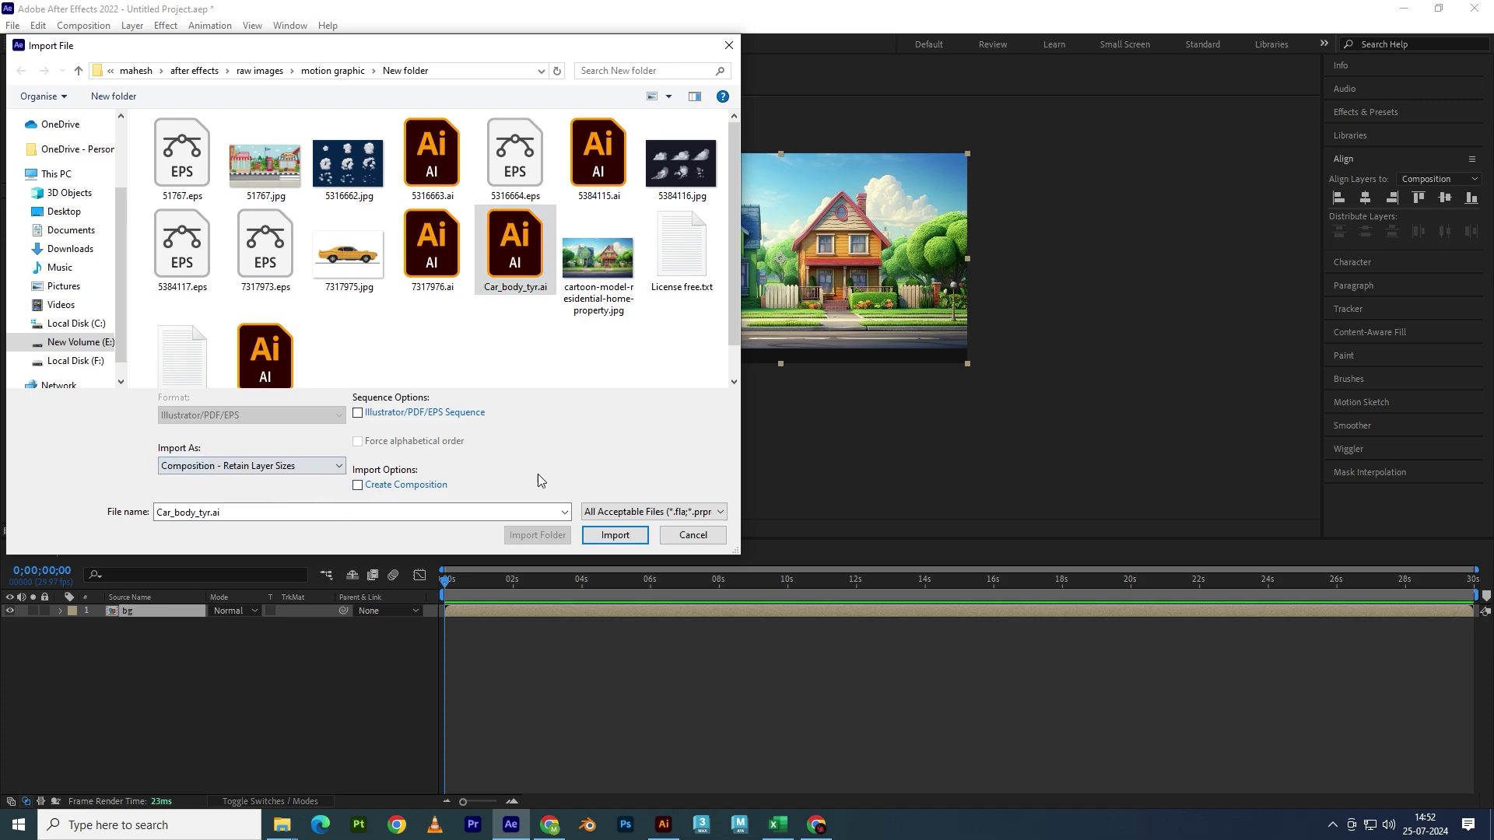
{"action": "left_click", "coordinate": [615, 535]}
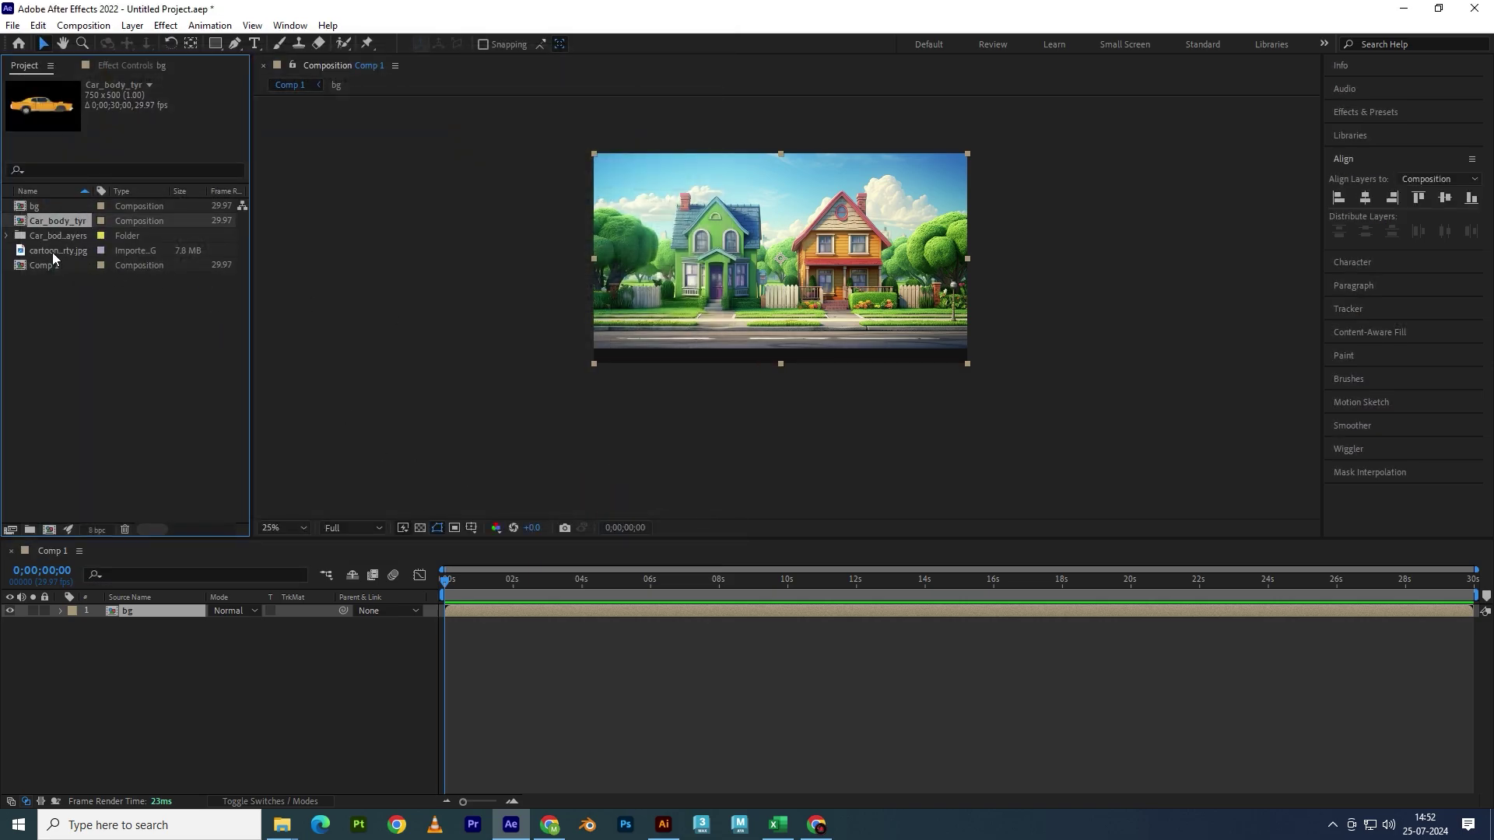
{"action": "left_click", "coordinate": [7, 236]}
{"action": "left_click", "coordinate": [38, 251]}
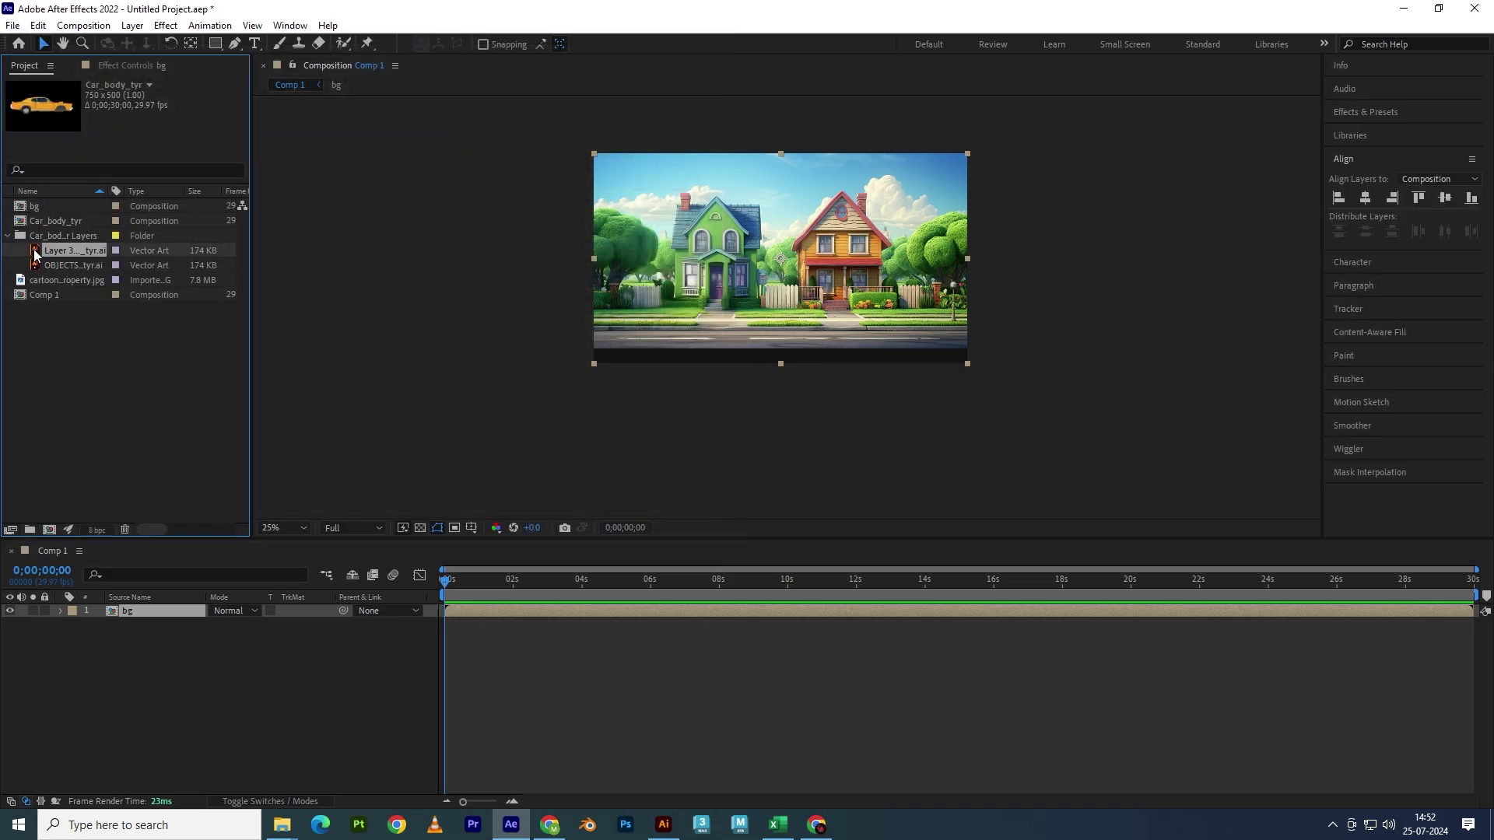
{"action": "left_click", "coordinate": [69, 270], "text": "shift"}
- Add the wheel and body layers to Comp 1, zoom in, and move the car onto the road at left
{"action": "left_click_drag", "start_coordinate": [69, 270], "coordinate": [110, 620]}
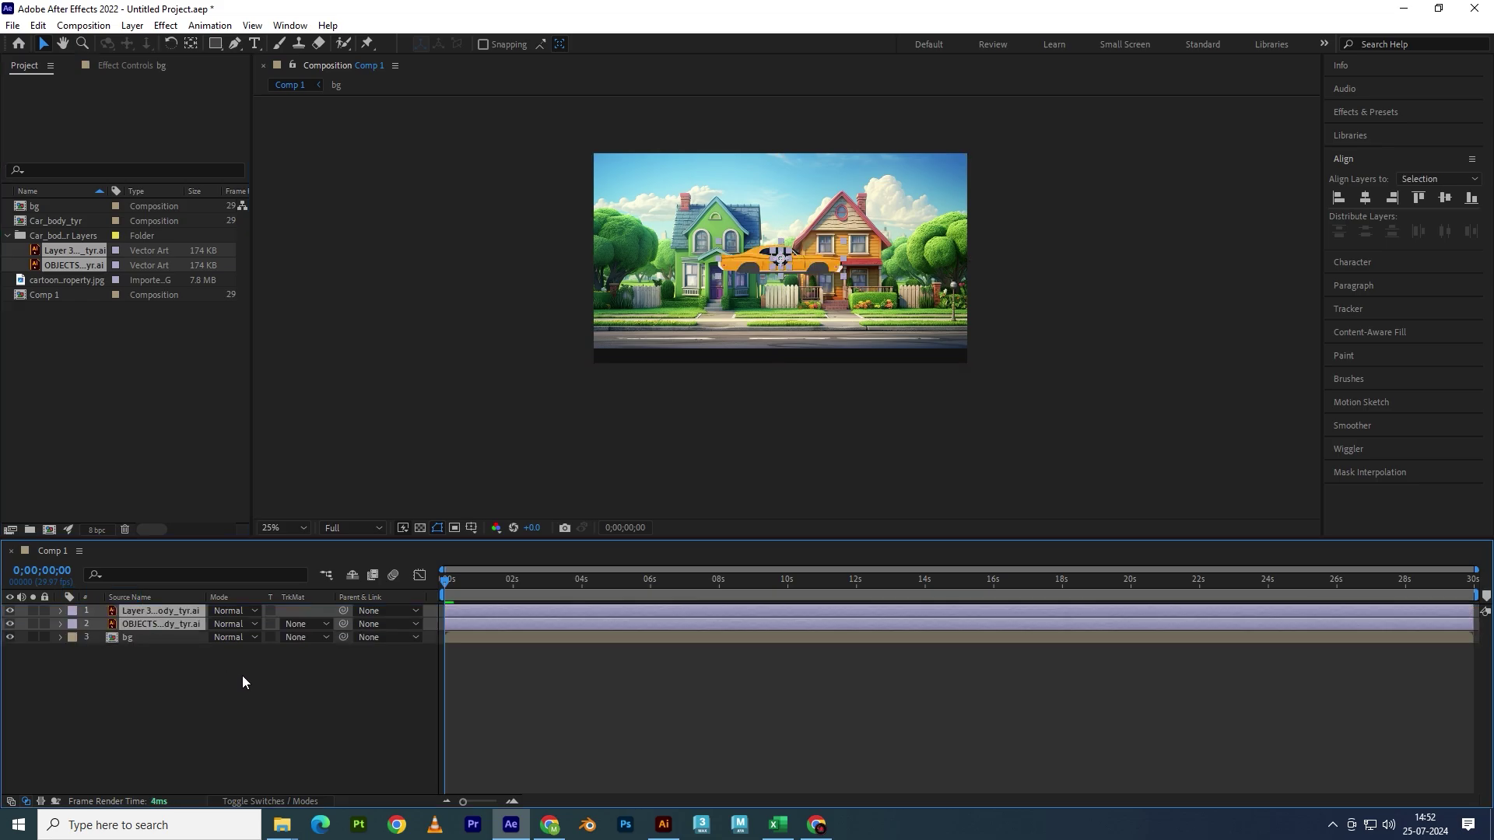
{"action": "left_click", "coordinate": [222, 695]}
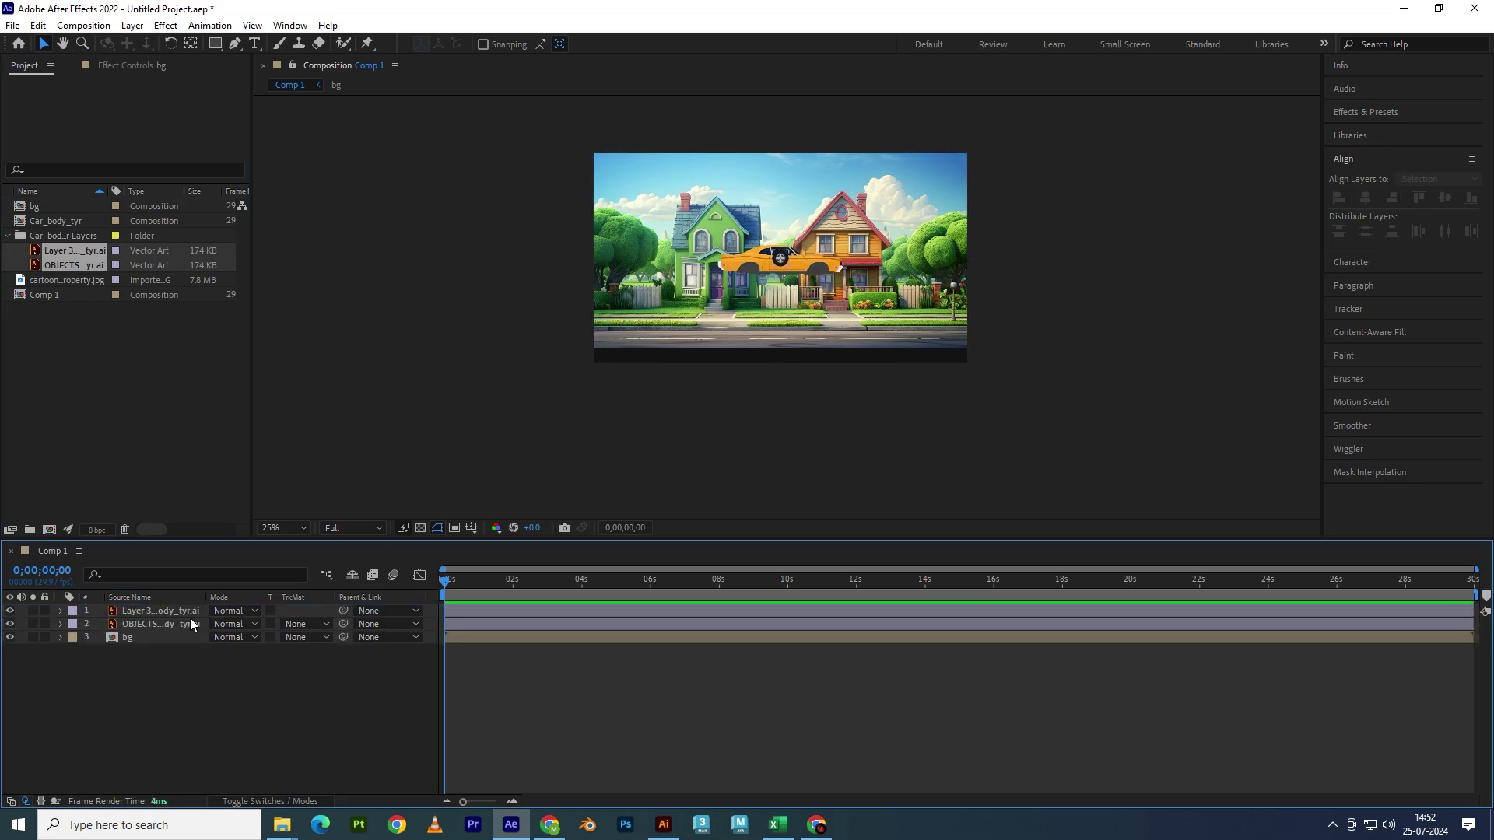
{"action": "left_click", "coordinate": [154, 611]}
{"action": "left_click", "coordinate": [152, 621]}
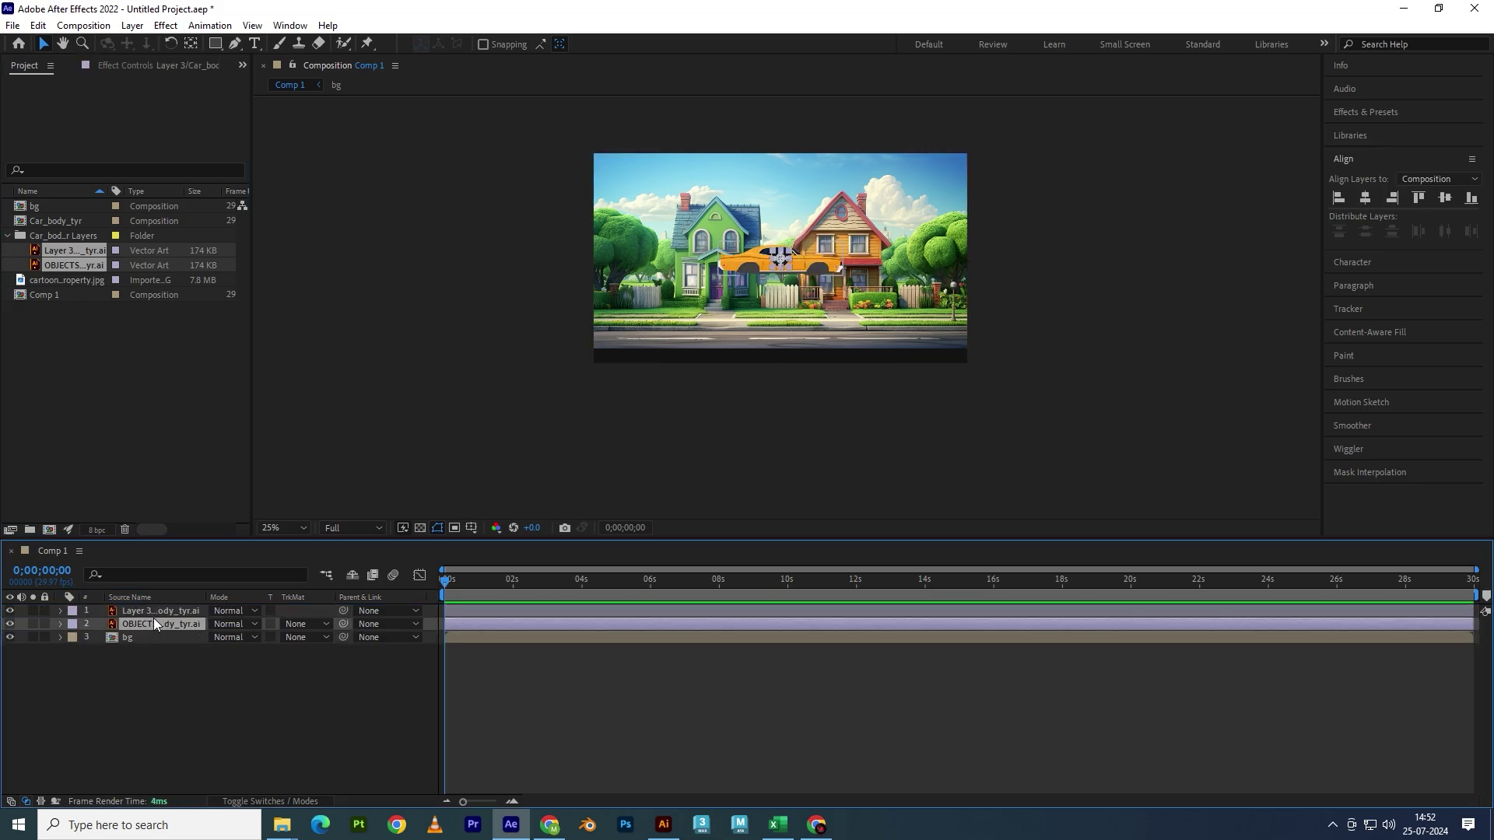
{"action": "key", "text": "period"}
{"action": "left_click", "coordinate": [697, 474]}
{"action": "left_click", "coordinate": [714, 228]}
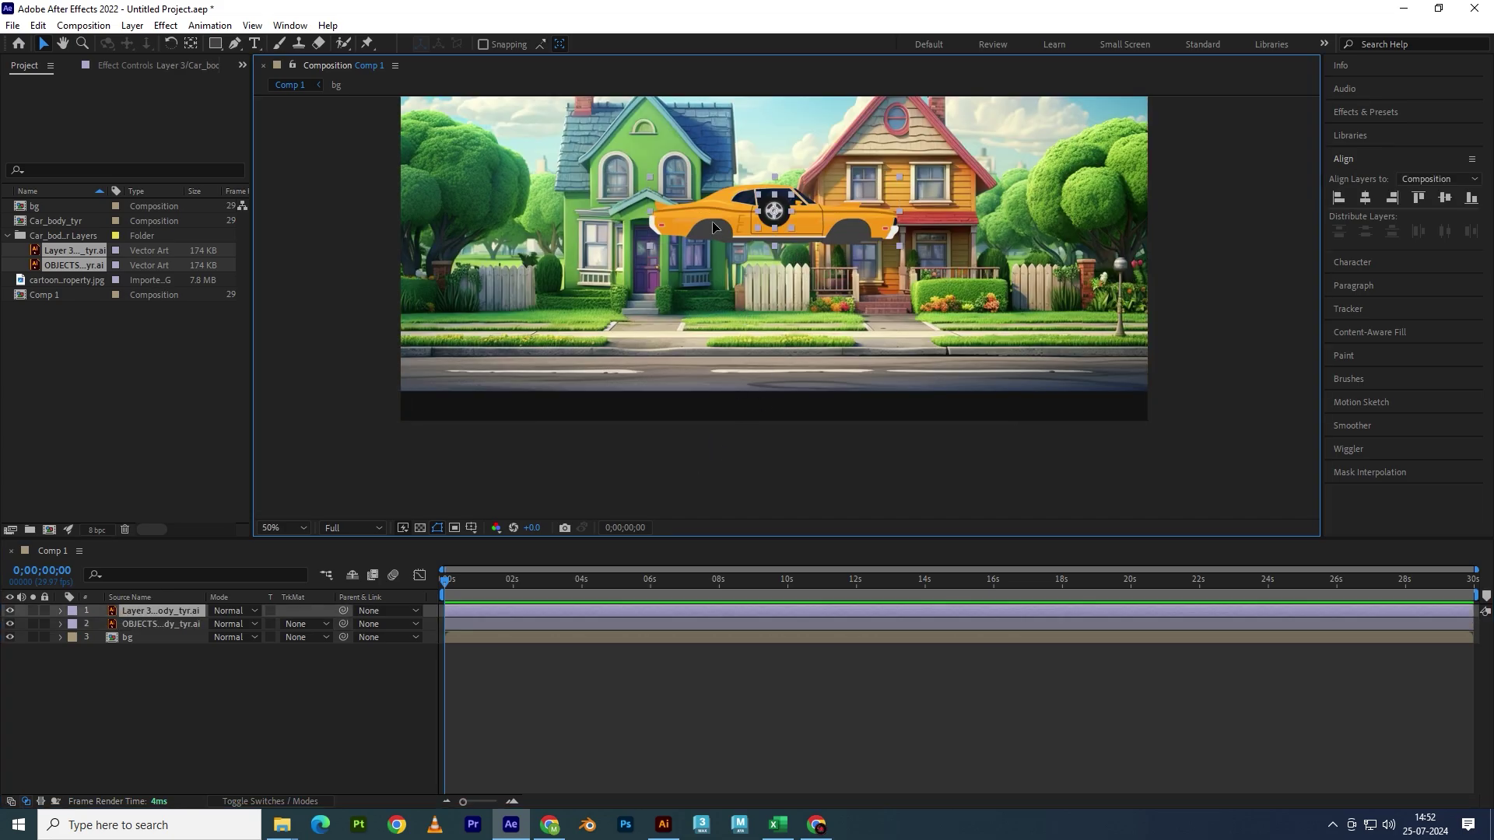
{"action": "left_click_drag", "start_coordinate": [714, 227], "coordinate": [489, 354]}
{"action": "left_click", "coordinate": [654, 410]}
{"action": "left_click_drag", "start_coordinate": [653, 410], "coordinate": [736, 373]}
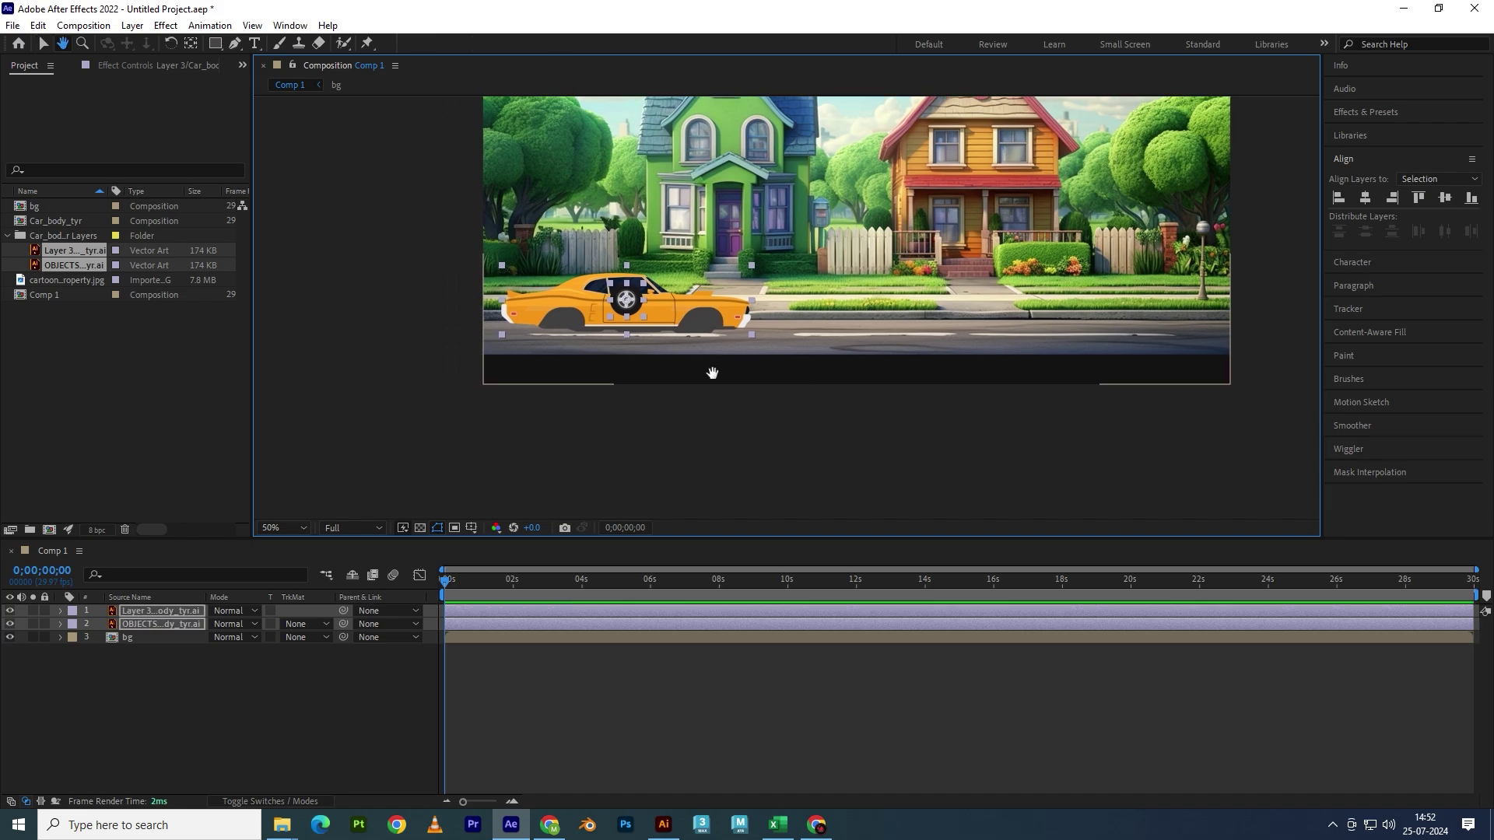
- Place the wheel in the rear wheel well and a duplicate in the front well
{"action": "left_click_drag", "start_coordinate": [625, 299], "coordinate": [565, 330]}
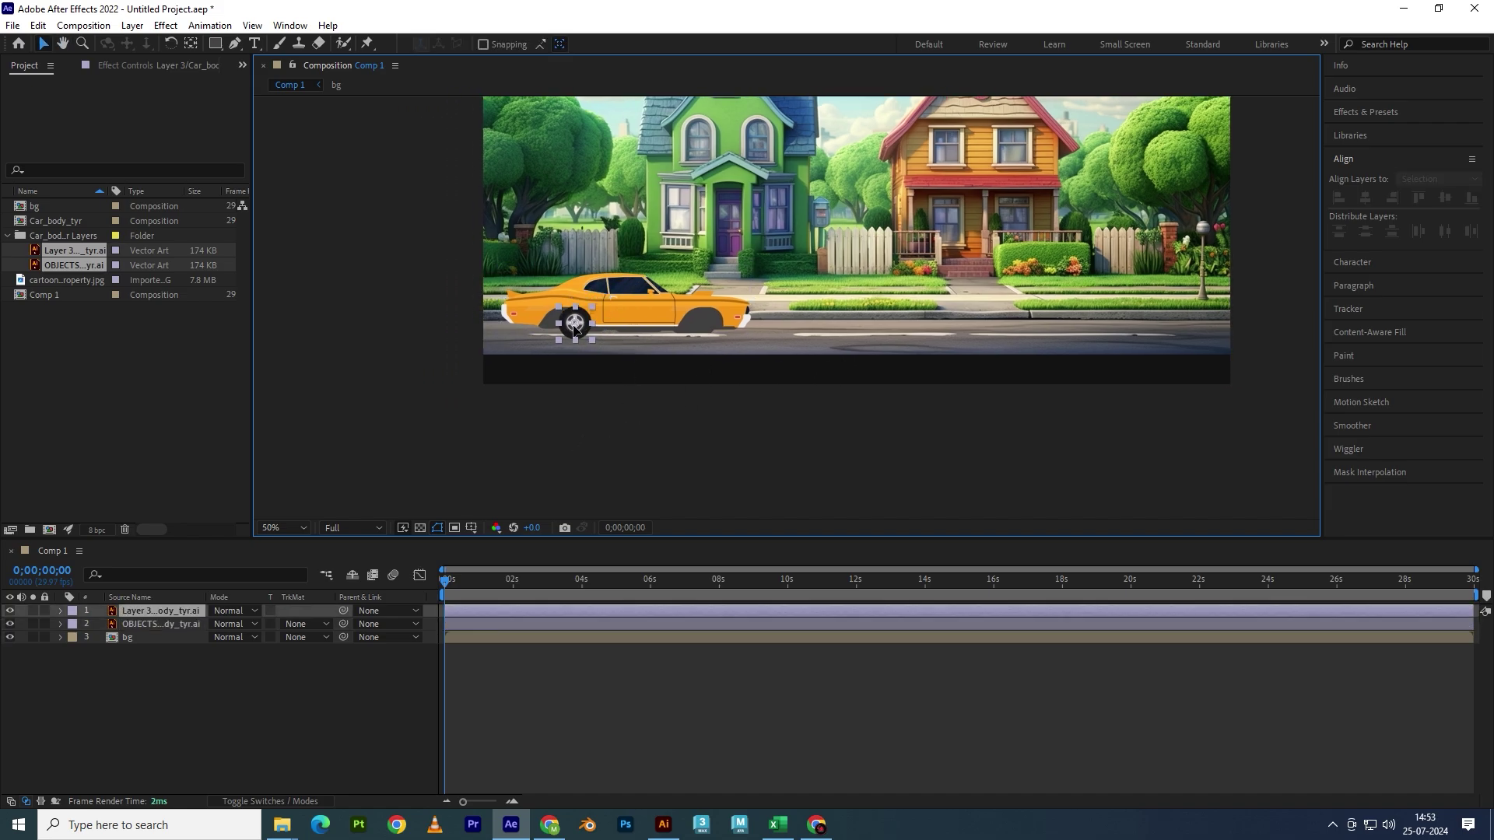
{"action": "left_click", "coordinate": [386, 343]}
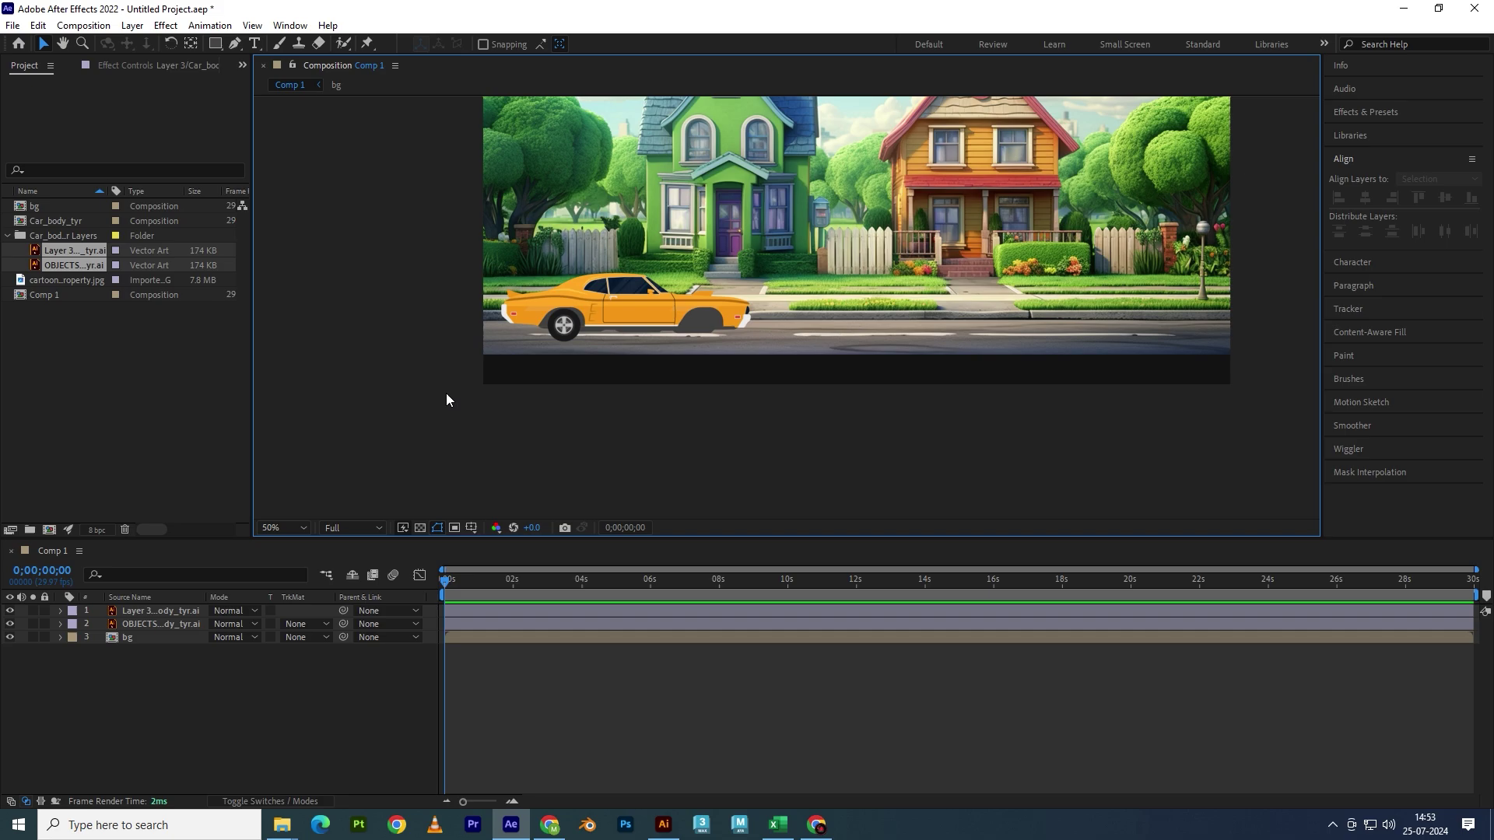
{"action": "left_click", "coordinate": [552, 330]}
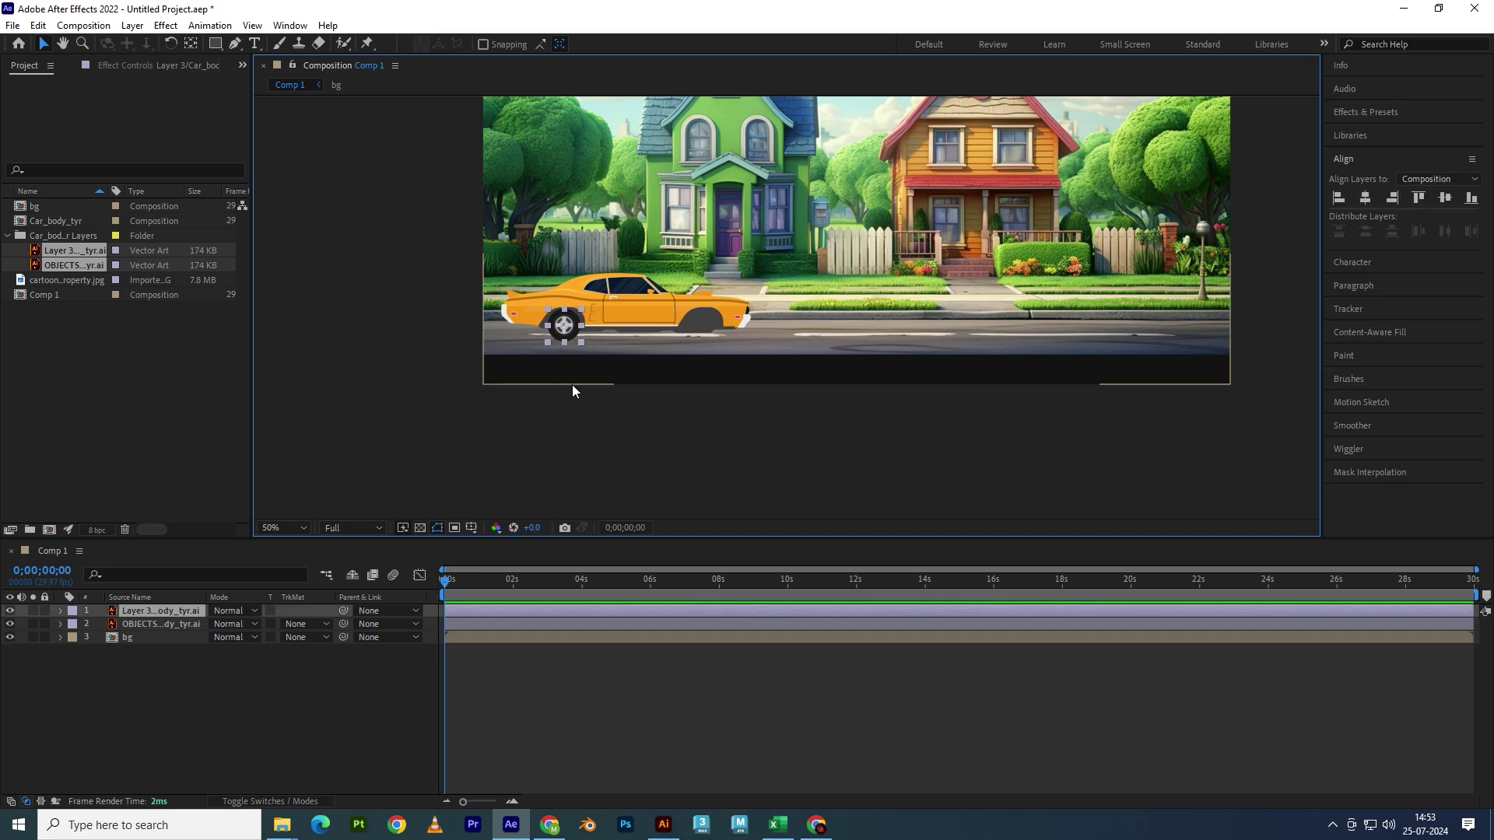
{"action": "key", "text": "ctrl+d"}
{"action": "left_click_drag", "start_coordinate": [566, 328], "coordinate": [708, 333]}
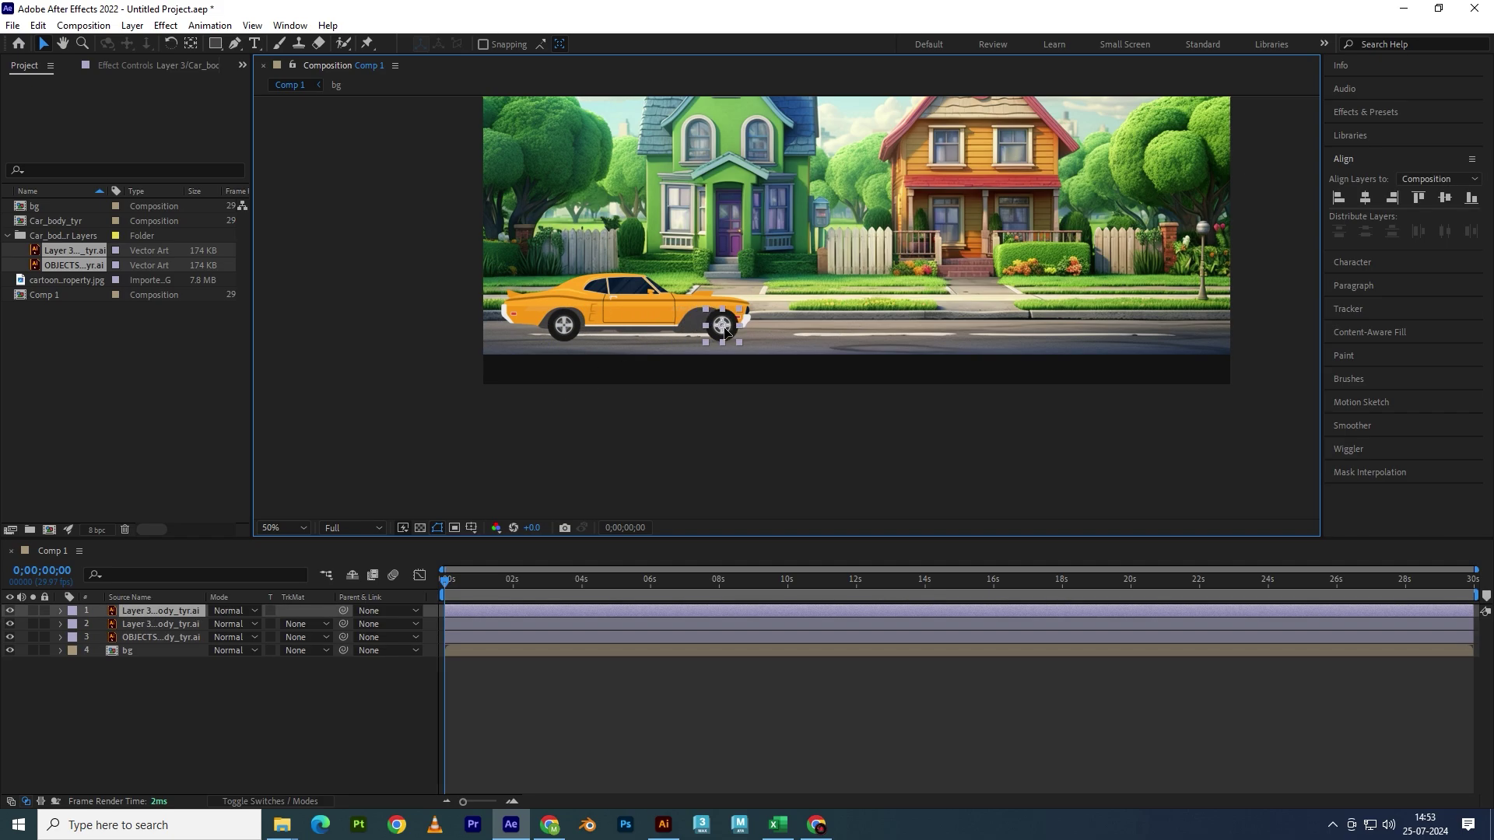
{"action": "left_click", "coordinate": [726, 467]}
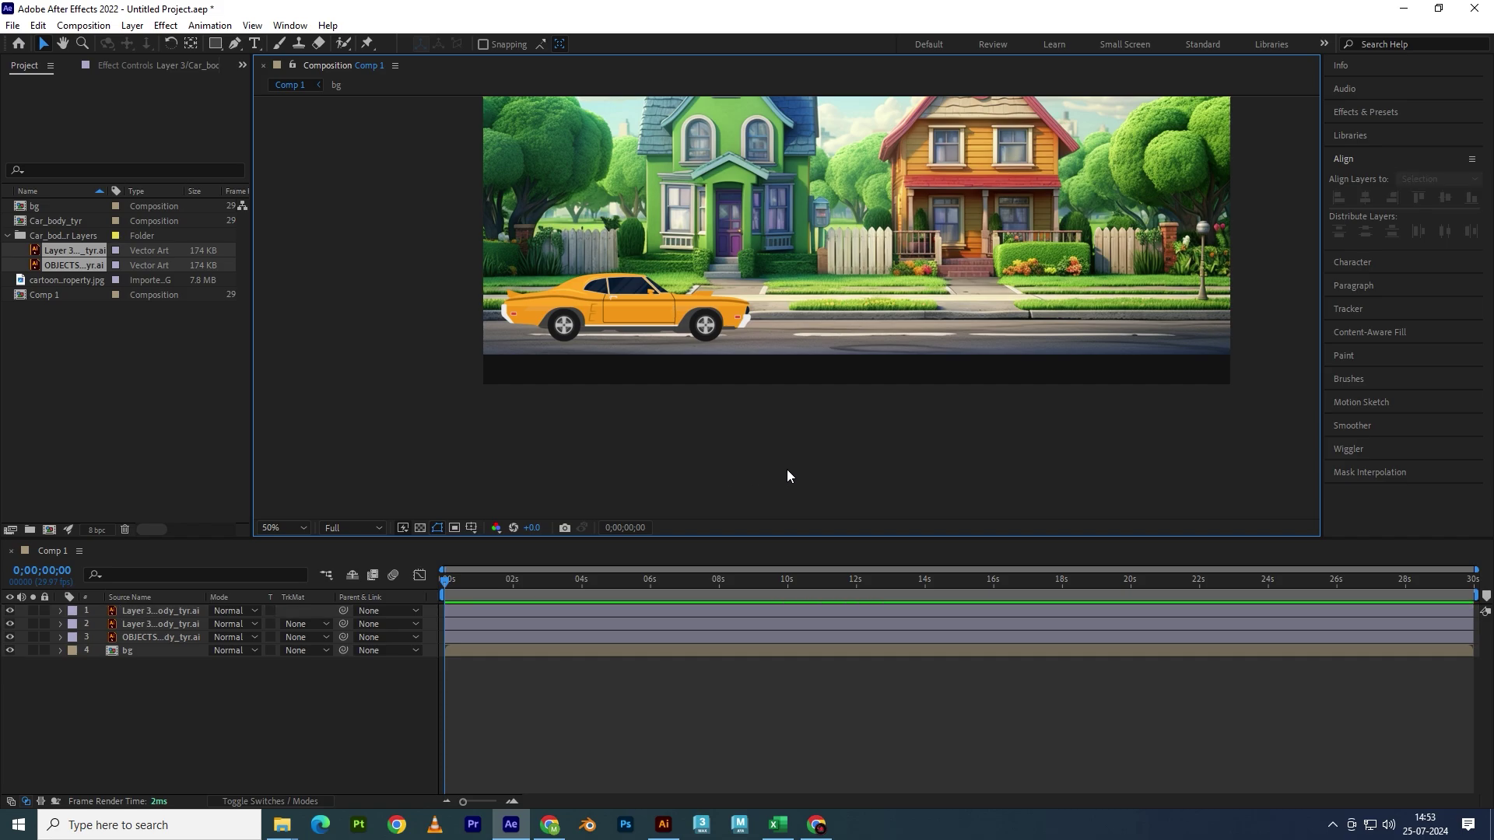
{"action": "scroll", "coordinate": [787, 469], "scroll_direction": "down", "scroll_amount": 4}
{"action": "scroll", "coordinate": [789, 360], "scroll_direction": "up", "scroll_amount": 2}
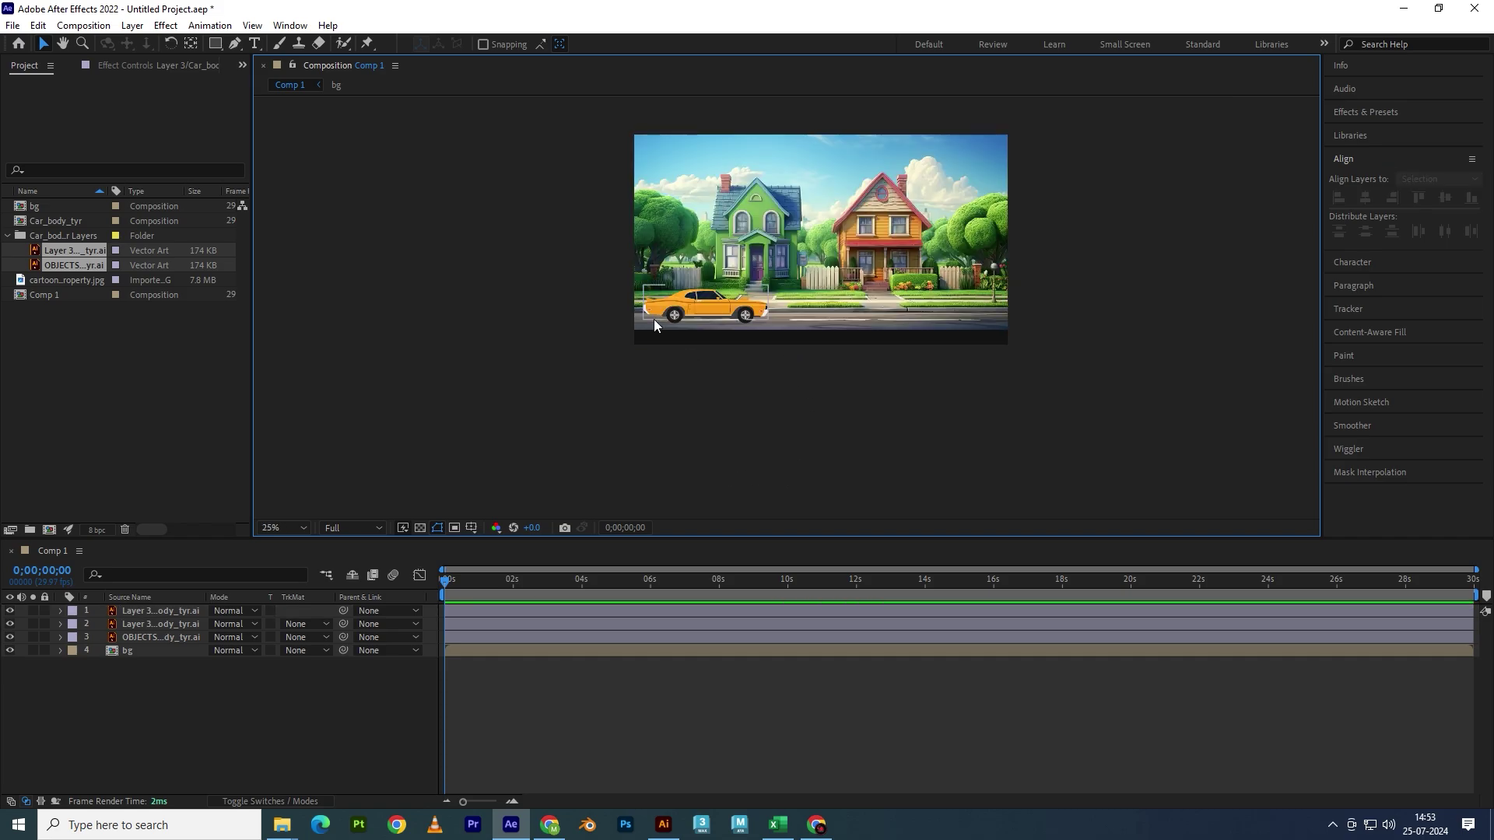
{"action": "scroll", "coordinate": [654, 319], "scroll_direction": "up", "scroll_amount": 2}
- Show Scale on both wheel layers, undo a trial resize, and delete the extra front wheel copy
{"action": "mouse_move", "coordinate": [698, 394]}
{"action": "left_mouse_down"}
{"action": "mouse_move", "coordinate": [675, 464]}
{"action": "mouse_move", "coordinate": [617, 453]}
{"action": "left_mouse_up"}
{"action": "key", "text": "v"}
{"action": "left_click", "coordinate": [159, 611]}
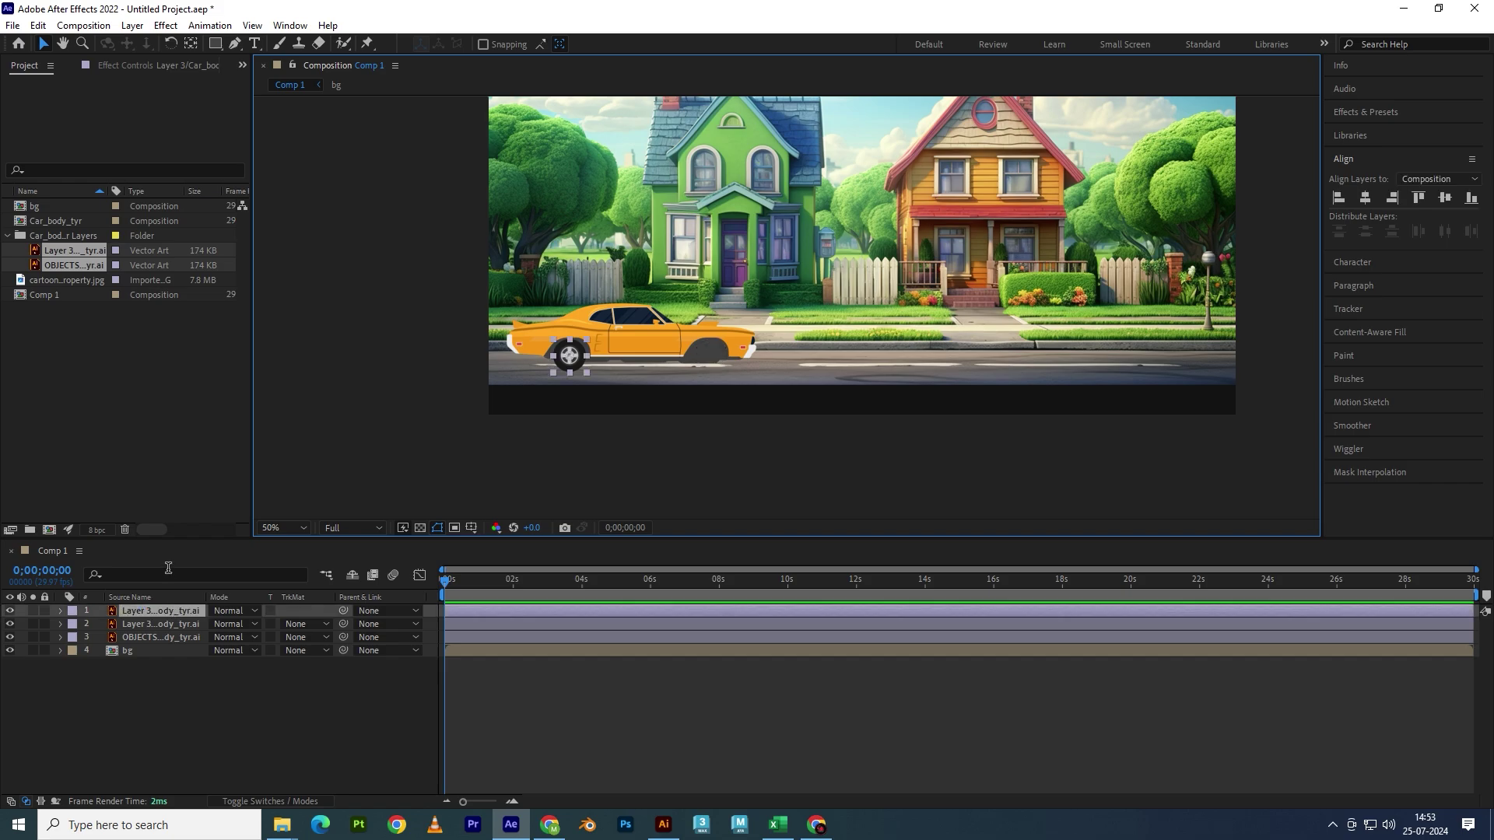
{"action": "left_click", "coordinate": [148, 624], "text": "ctrl"}
{"action": "key", "text": "s"}
{"action": "left_click", "coordinate": [234, 623]}
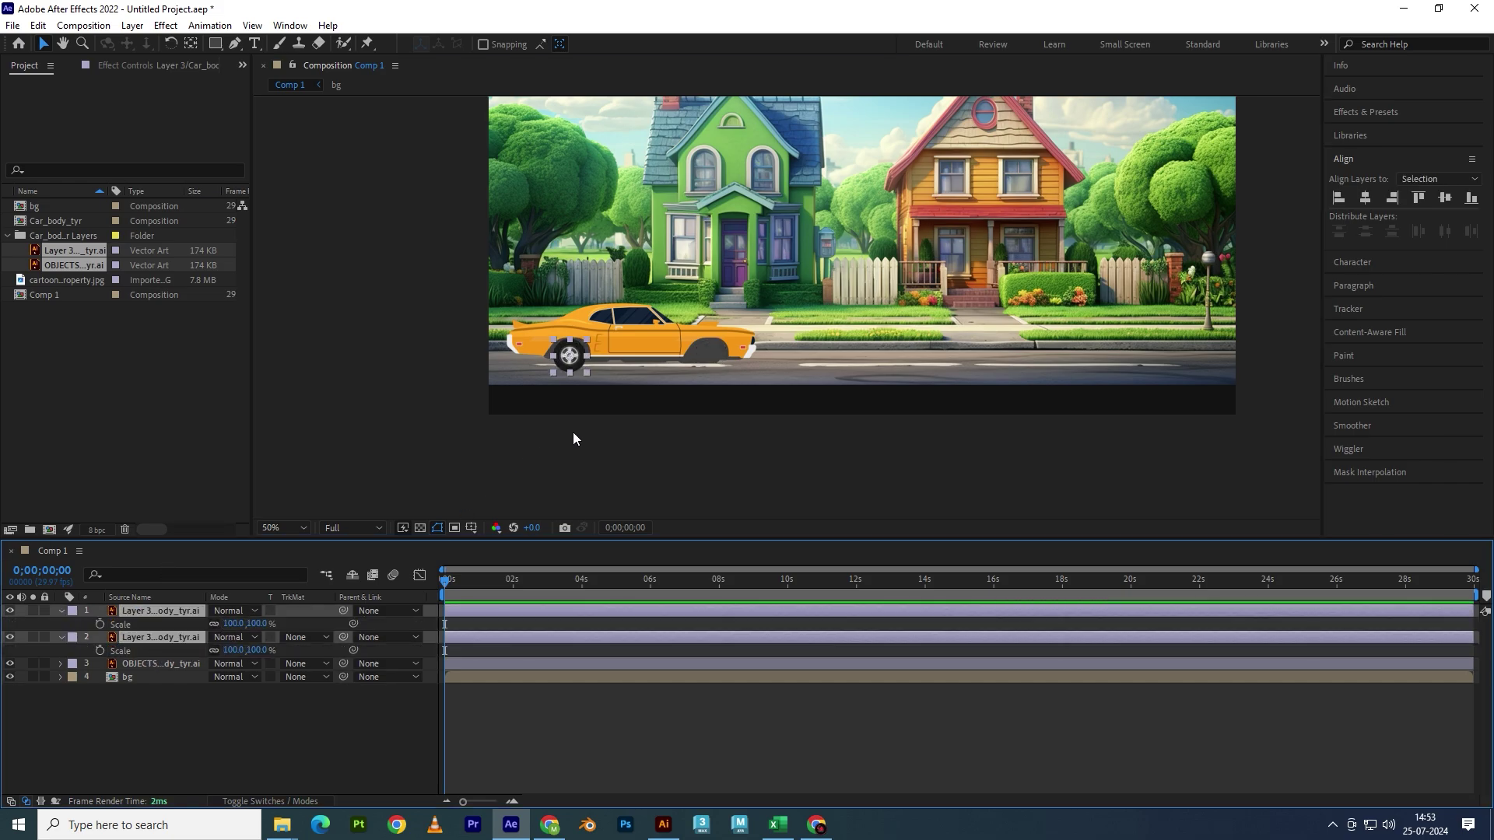
{"action": "left_click", "coordinate": [653, 333]}
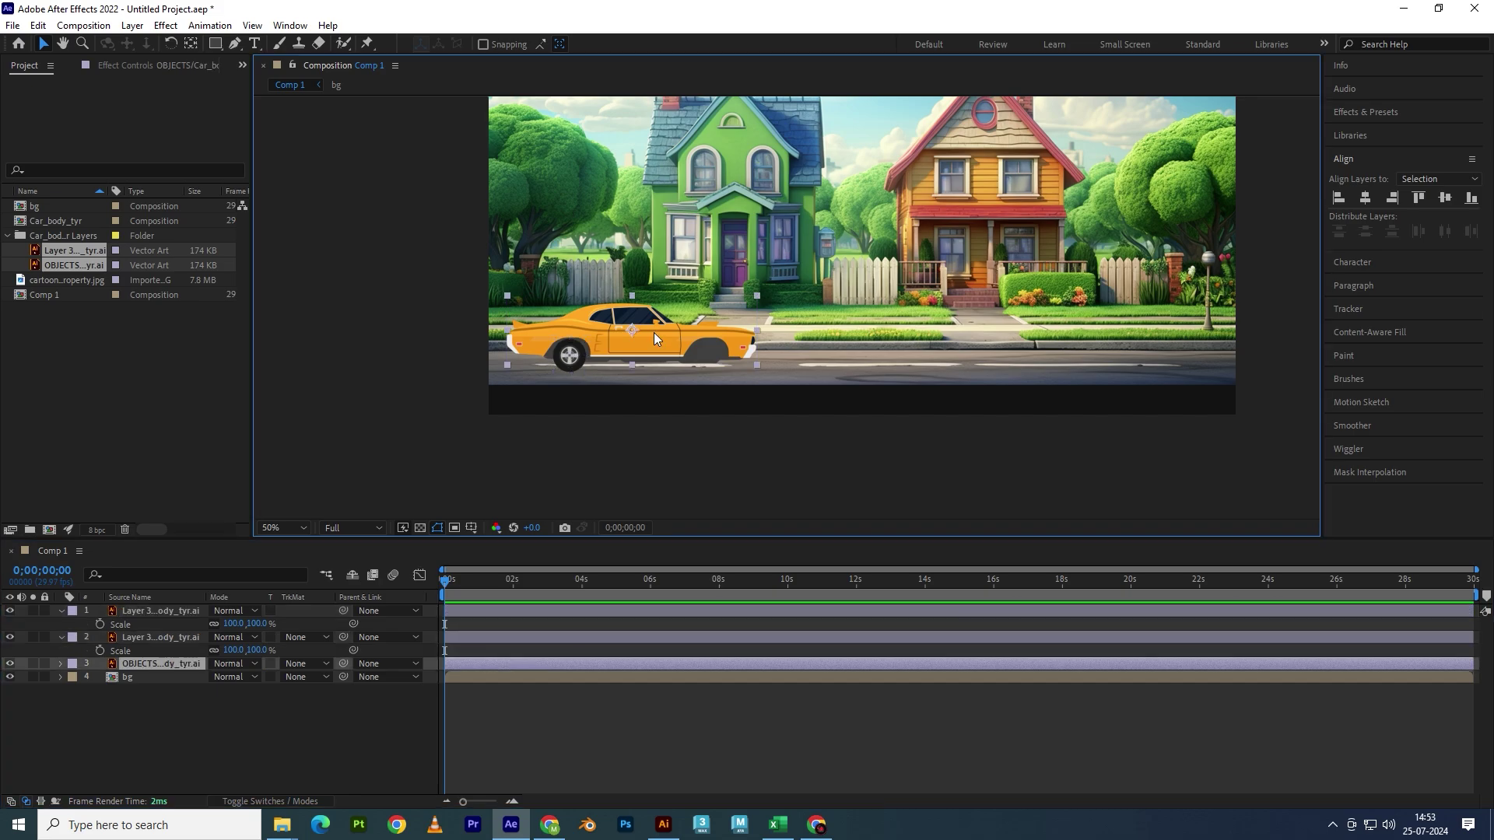
{"action": "left_click", "coordinate": [245, 623]}
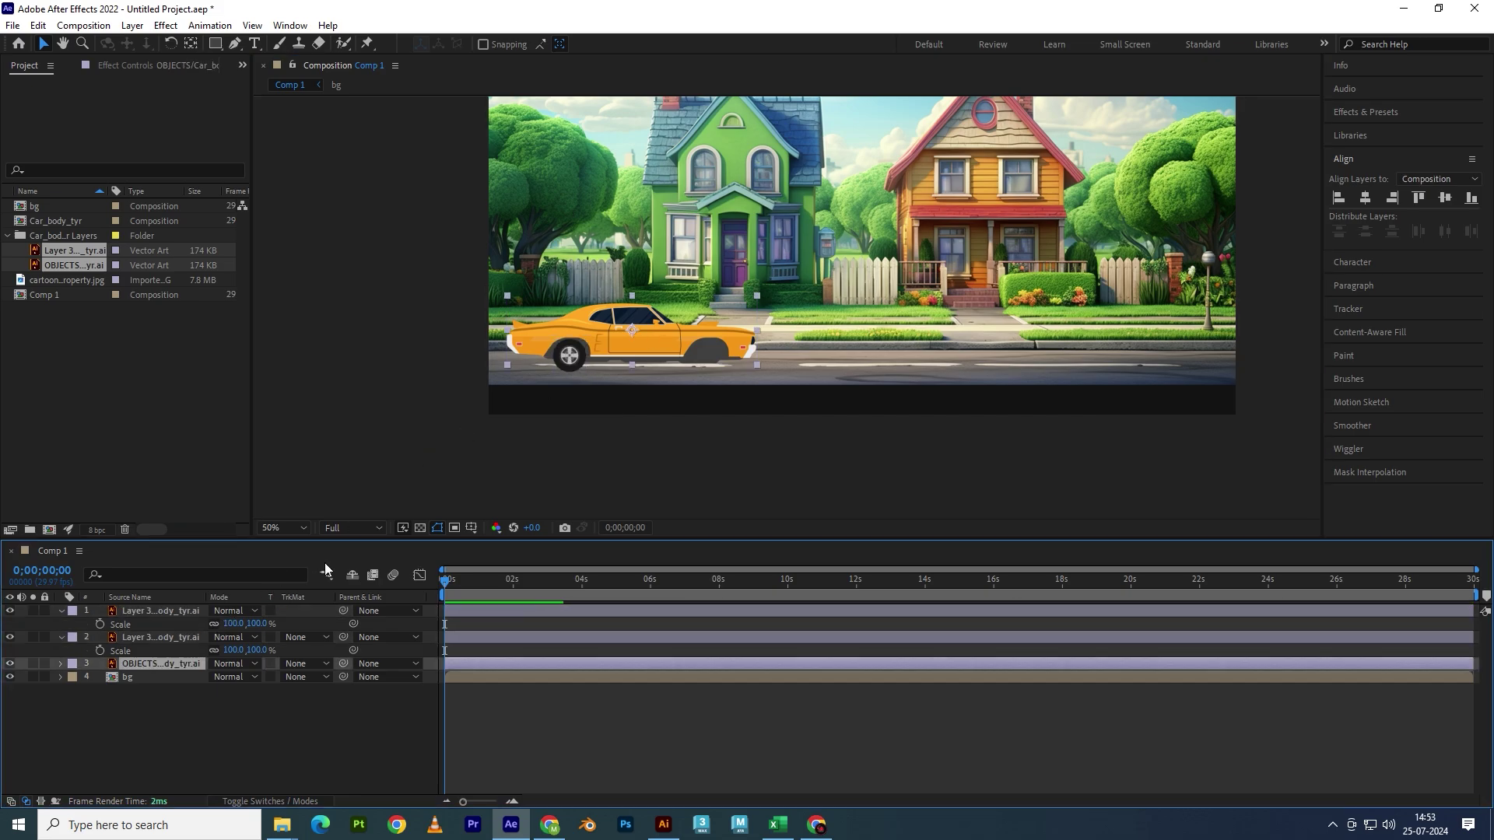
{"action": "left_click_drag", "start_coordinate": [235, 651], "coordinate": [201, 652]}
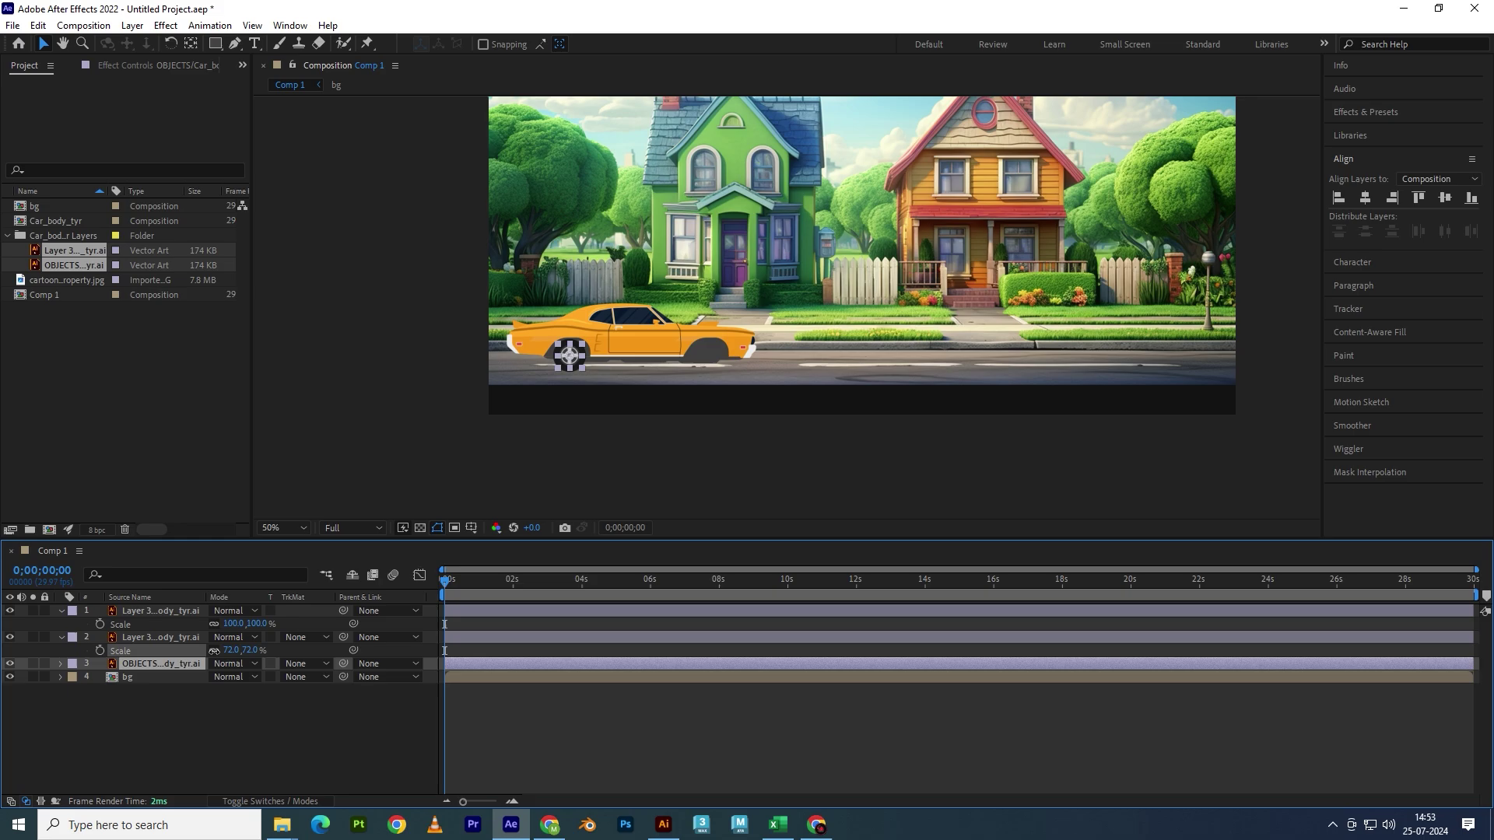
{"action": "key", "text": "ctrl+z"}
{"action": "left_click", "coordinate": [165, 612]}
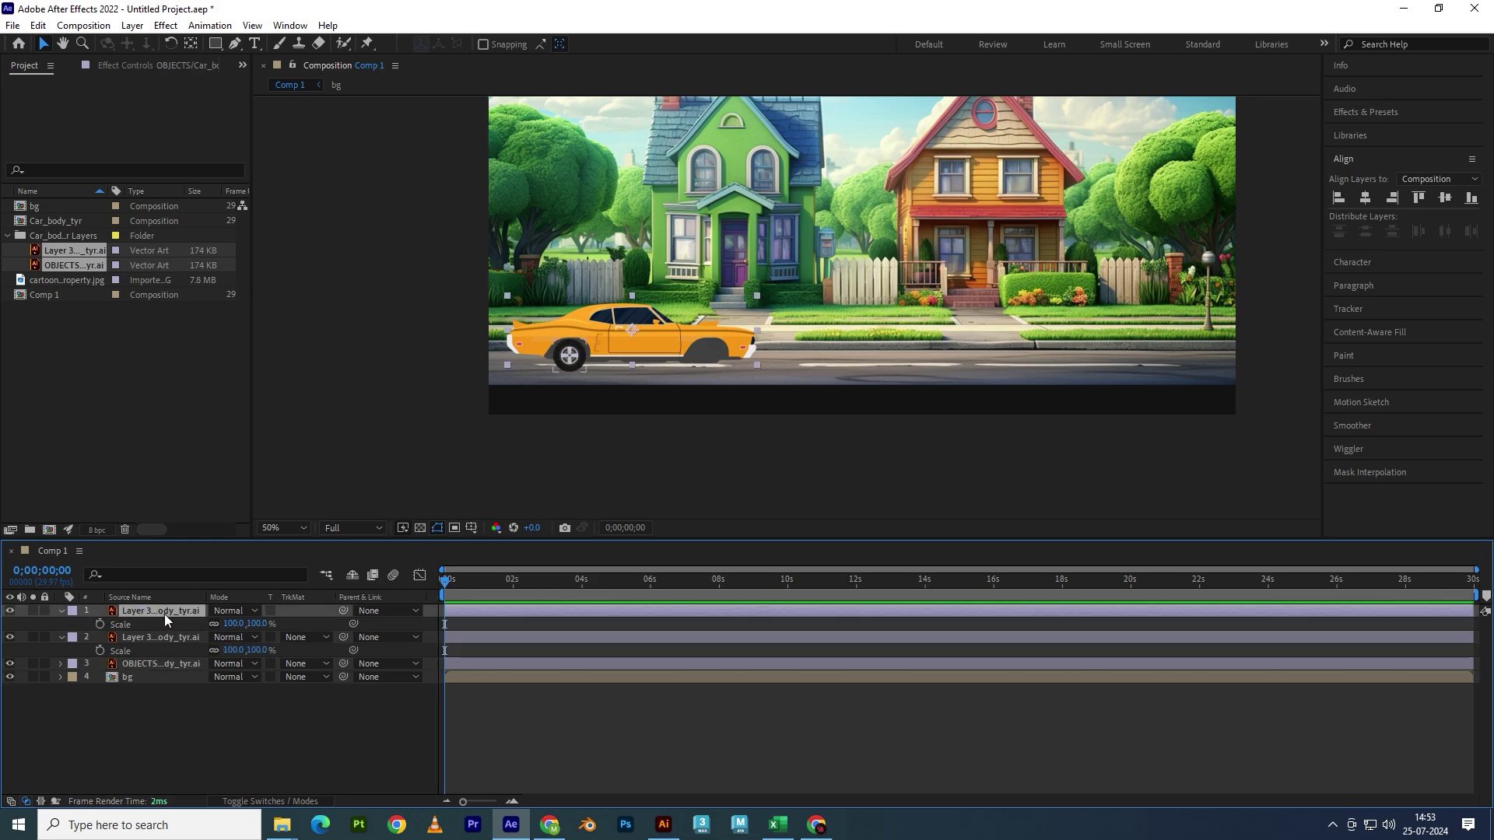
{"action": "left_click", "coordinate": [577, 358]}
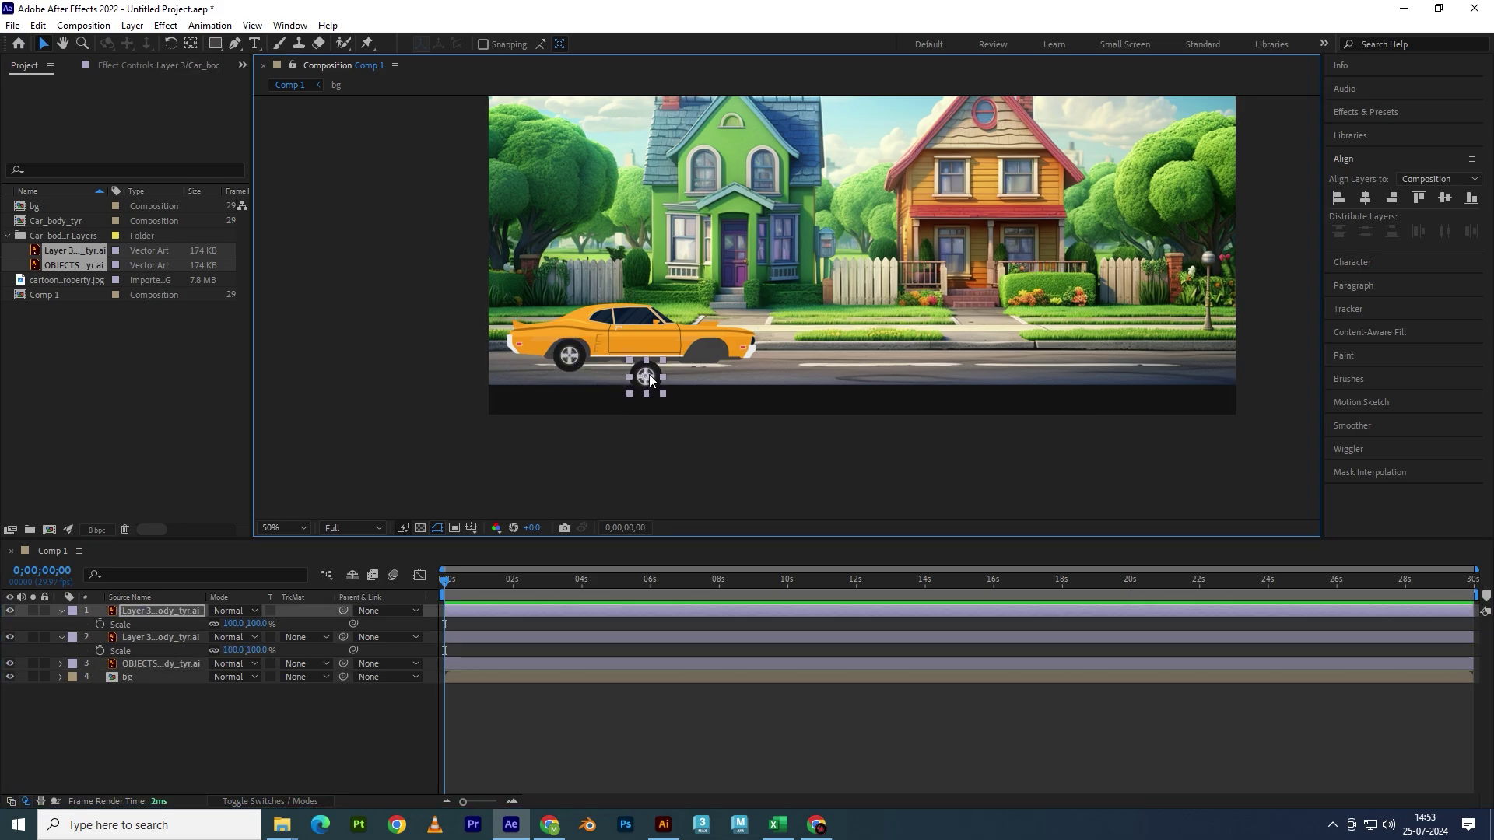
{"action": "key", "text": "Delete"}
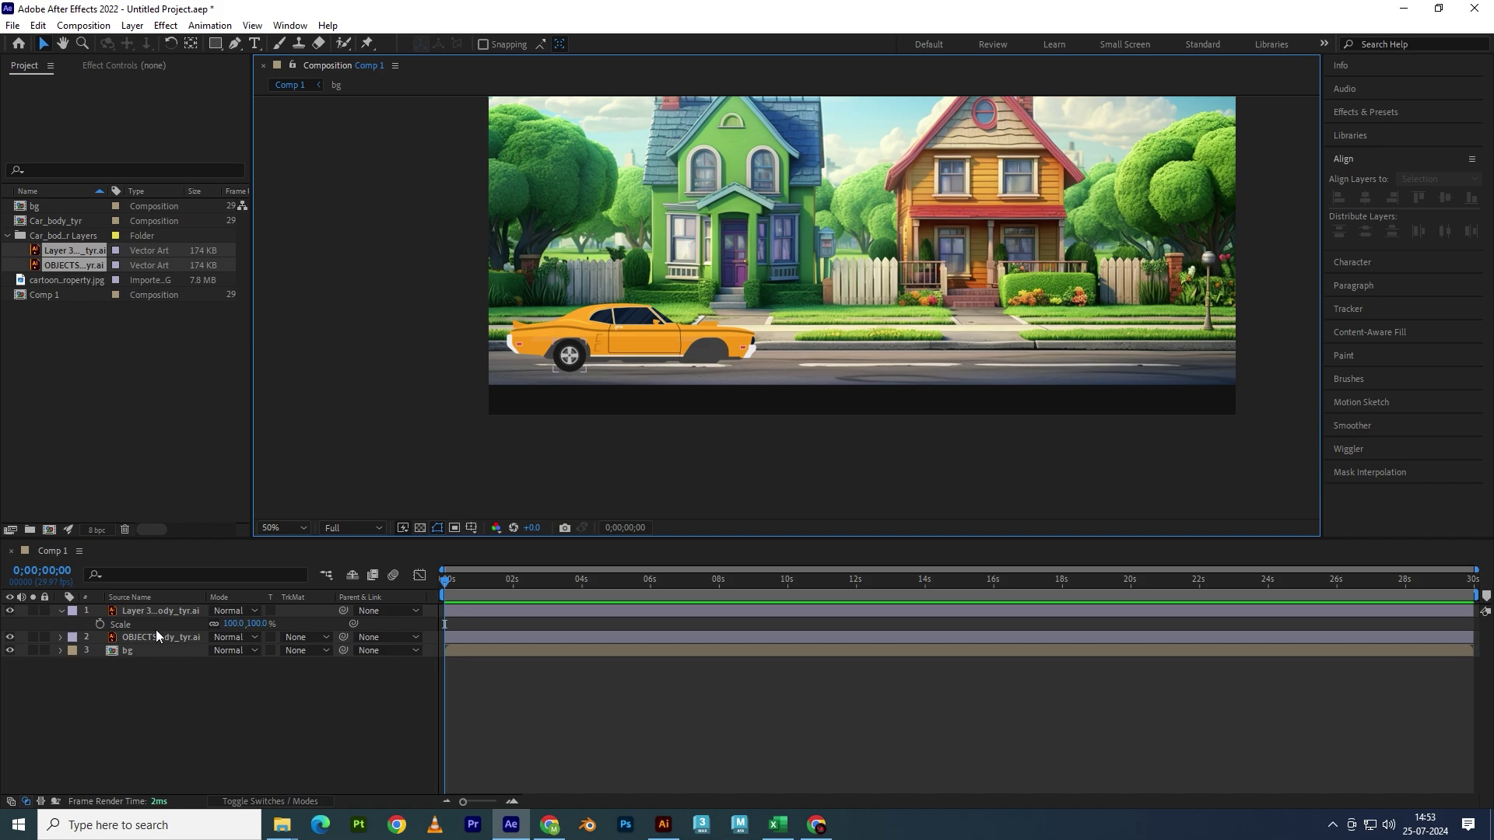
- Scale the remaining wheel to 109% so it fits the rear wheel well
{"action": "left_click", "coordinate": [154, 636]}
{"action": "key", "text": "s"}
{"action": "left_click_drag", "start_coordinate": [233, 651], "coordinate": [249, 623]}
{"action": "left_click", "coordinate": [669, 401]}
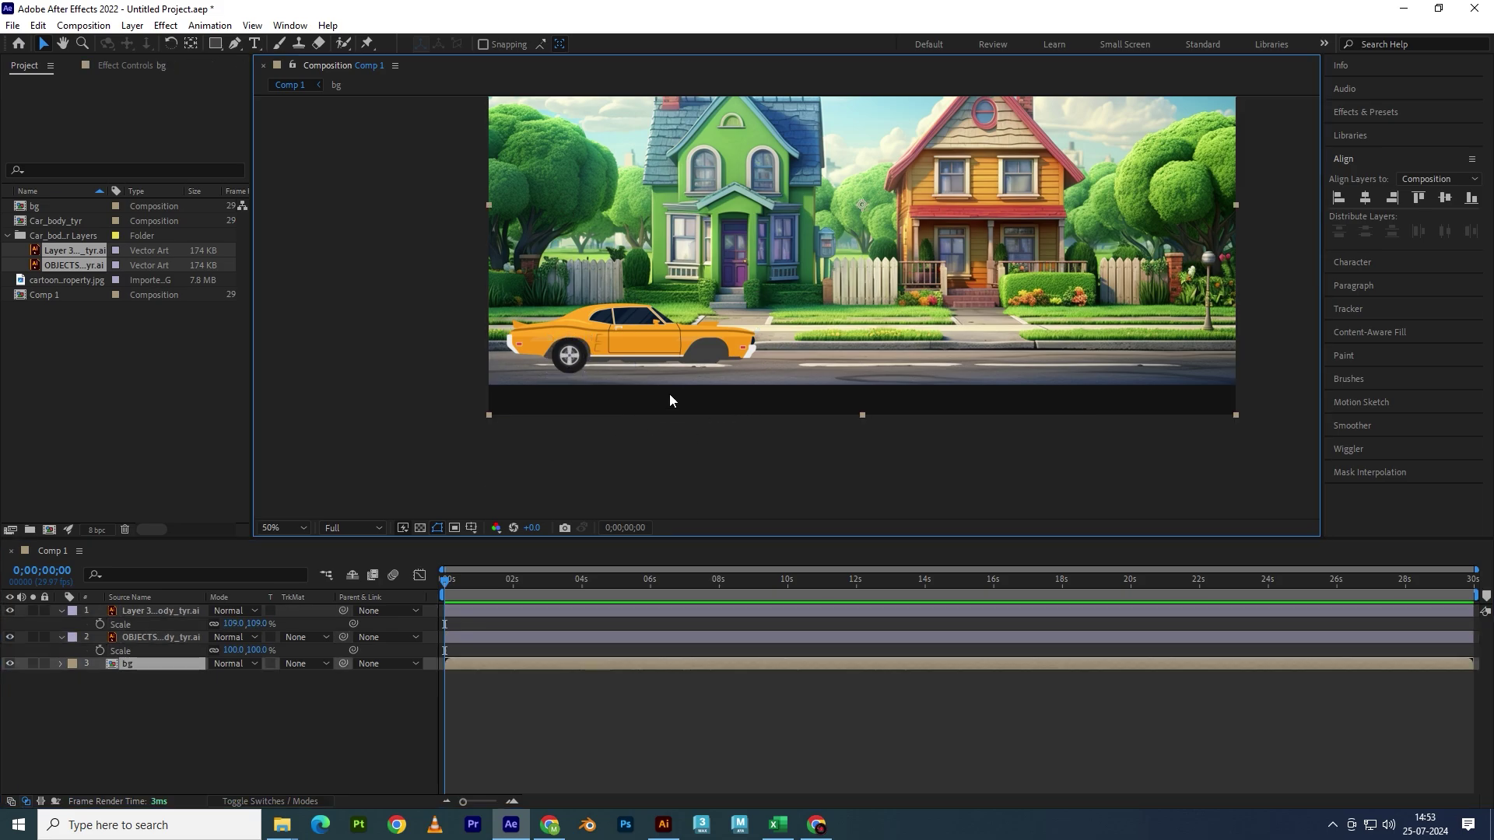
- Nudge the car body and the wheel slightly so they line up
{"action": "left_click", "coordinate": [637, 412]}
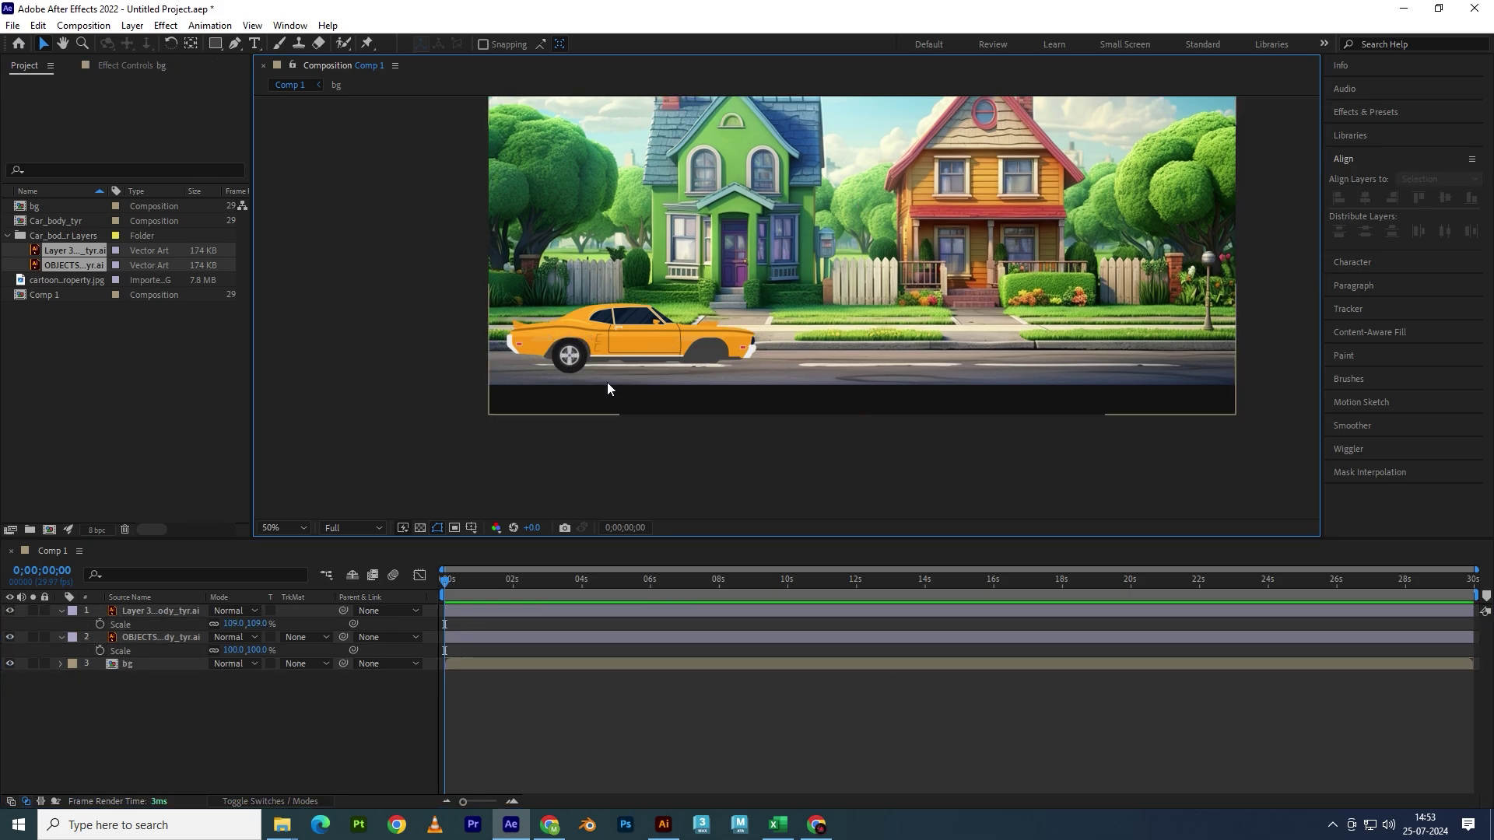
{"action": "left_click", "coordinate": [606, 352]}
{"action": "mouse_move", "coordinate": [618, 344]}
{"action": "left_mouse_down"}
{"action": "mouse_move", "coordinate": [609, 325]}
{"action": "mouse_move", "coordinate": [567, 354]}
{"action": "left_mouse_up"}
{"action": "left_click", "coordinate": [381, 449]}
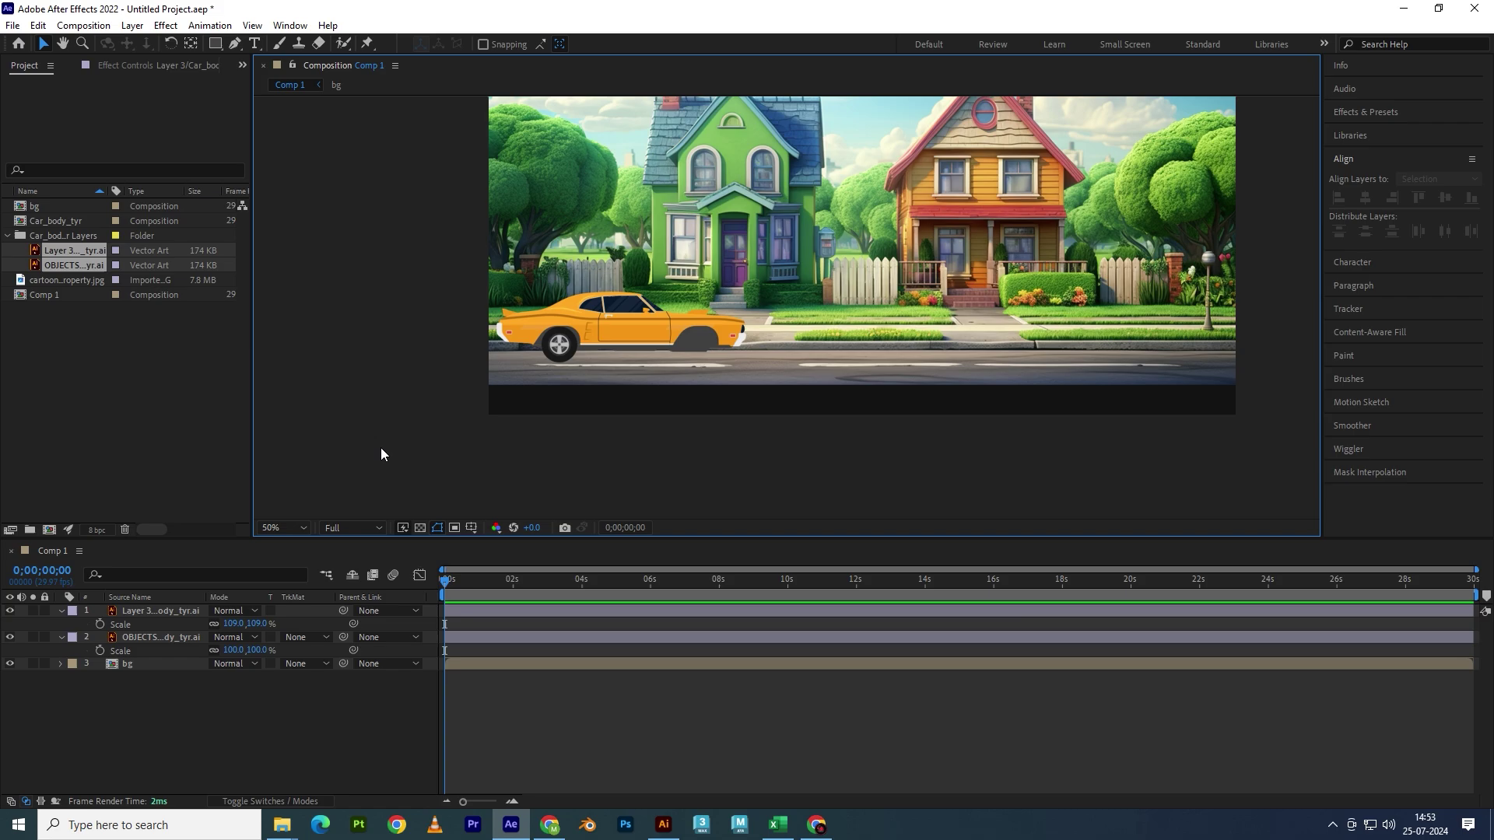
{"action": "left_click", "coordinate": [554, 352]}
{"action": "left_click", "coordinate": [606, 331]}
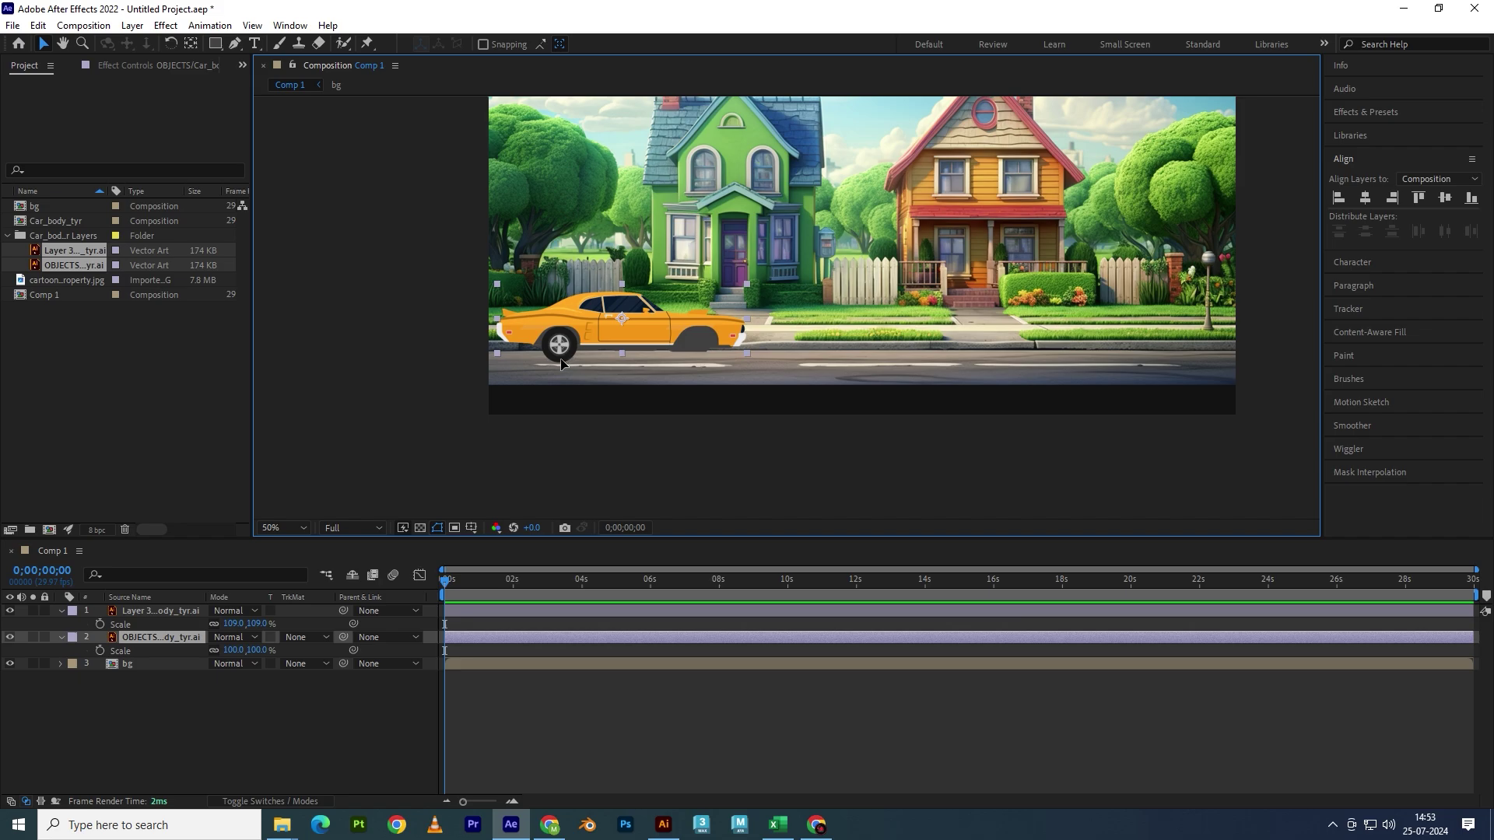
{"action": "key", "text": "shift+Down"}
{"action": "key", "text": "shift+Down"}
{"action": "key", "text": "shift+Down"}
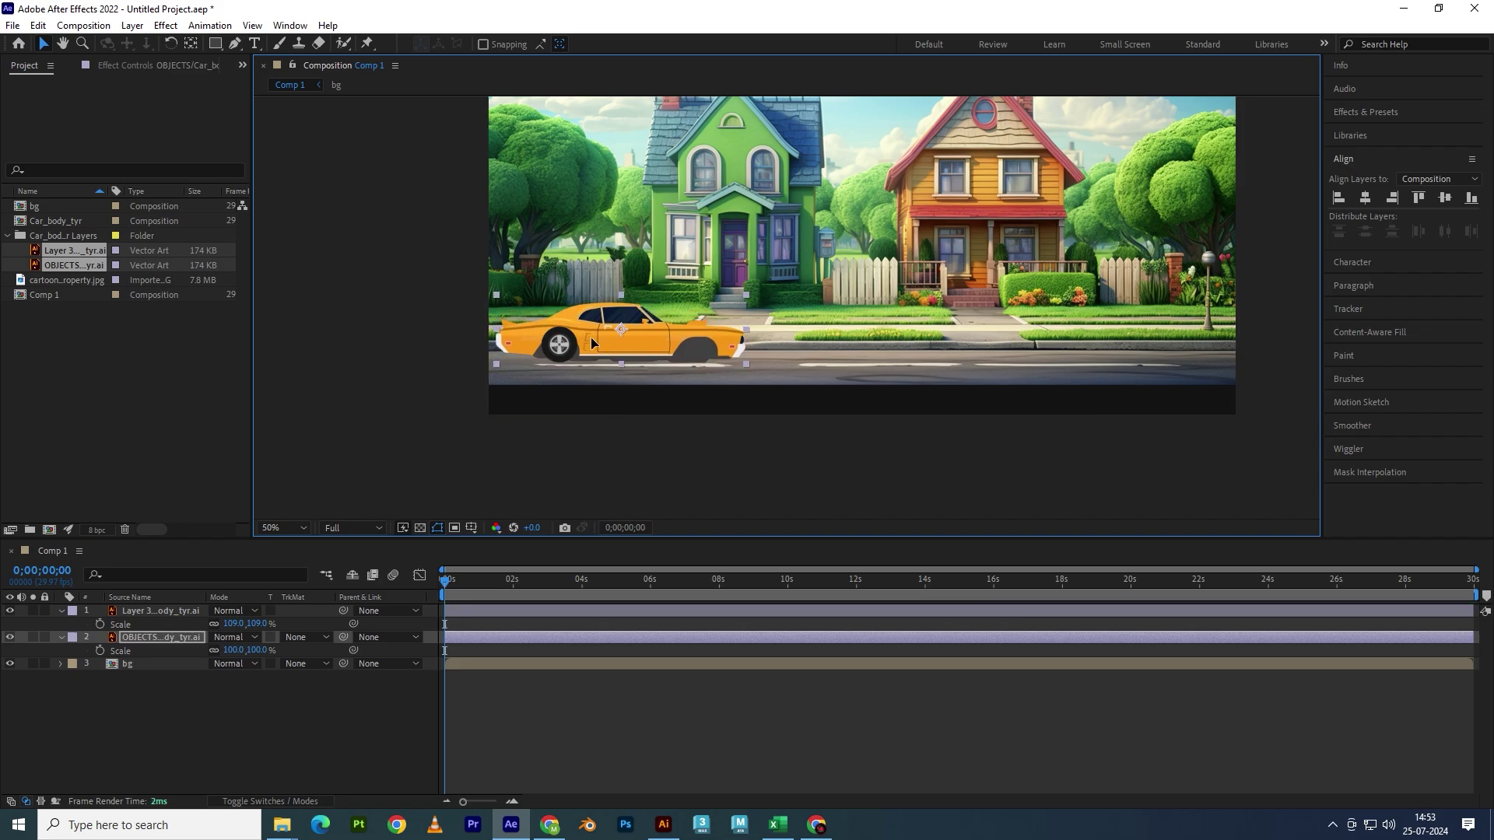
{"action": "key", "text": "shift+Up"}
{"action": "left_click", "coordinate": [566, 356]}
{"action": "key", "text": "shift+Down"}
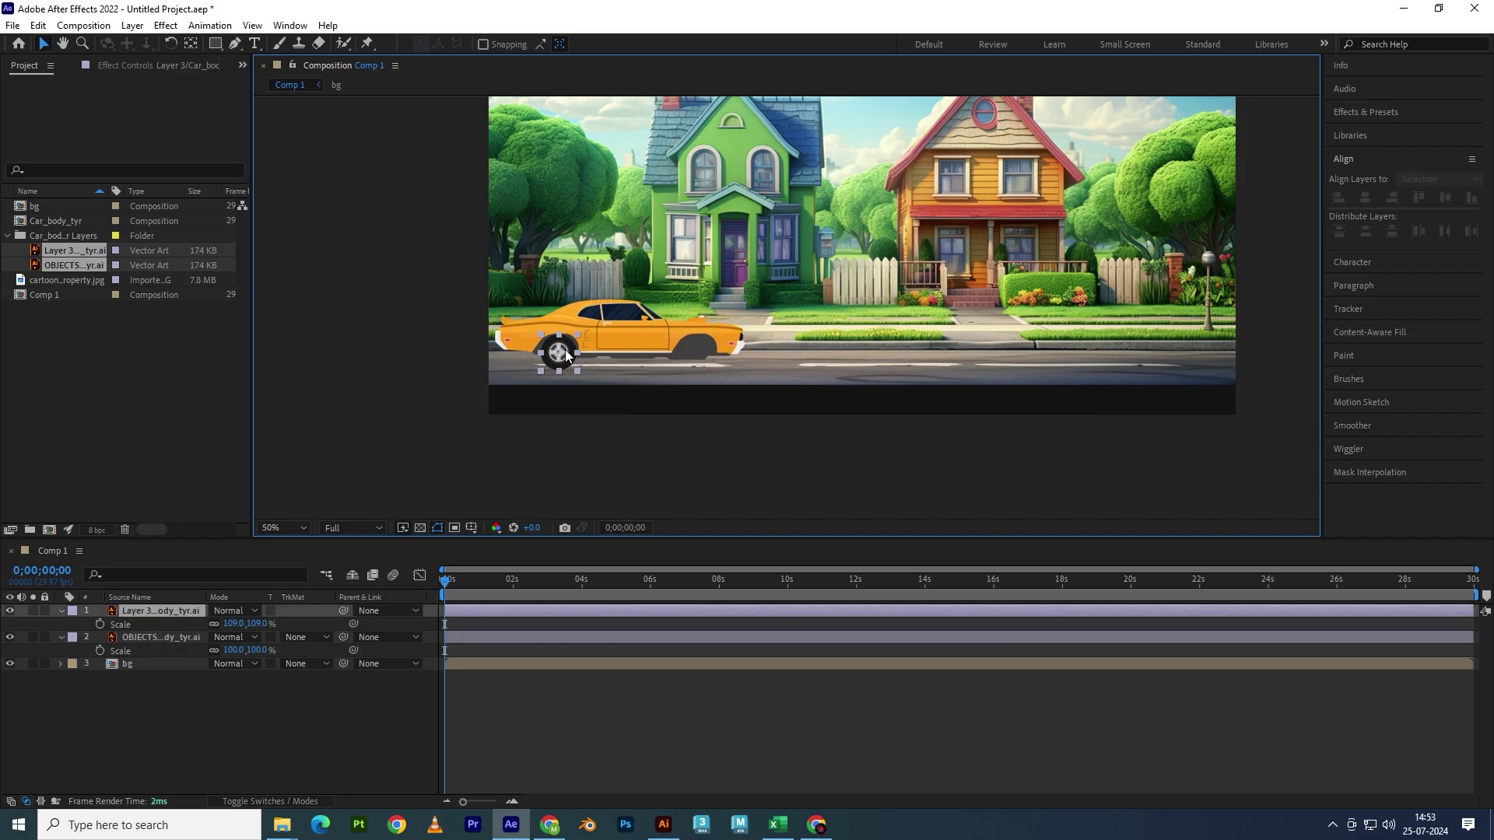
{"action": "left_click", "coordinate": [623, 440]}
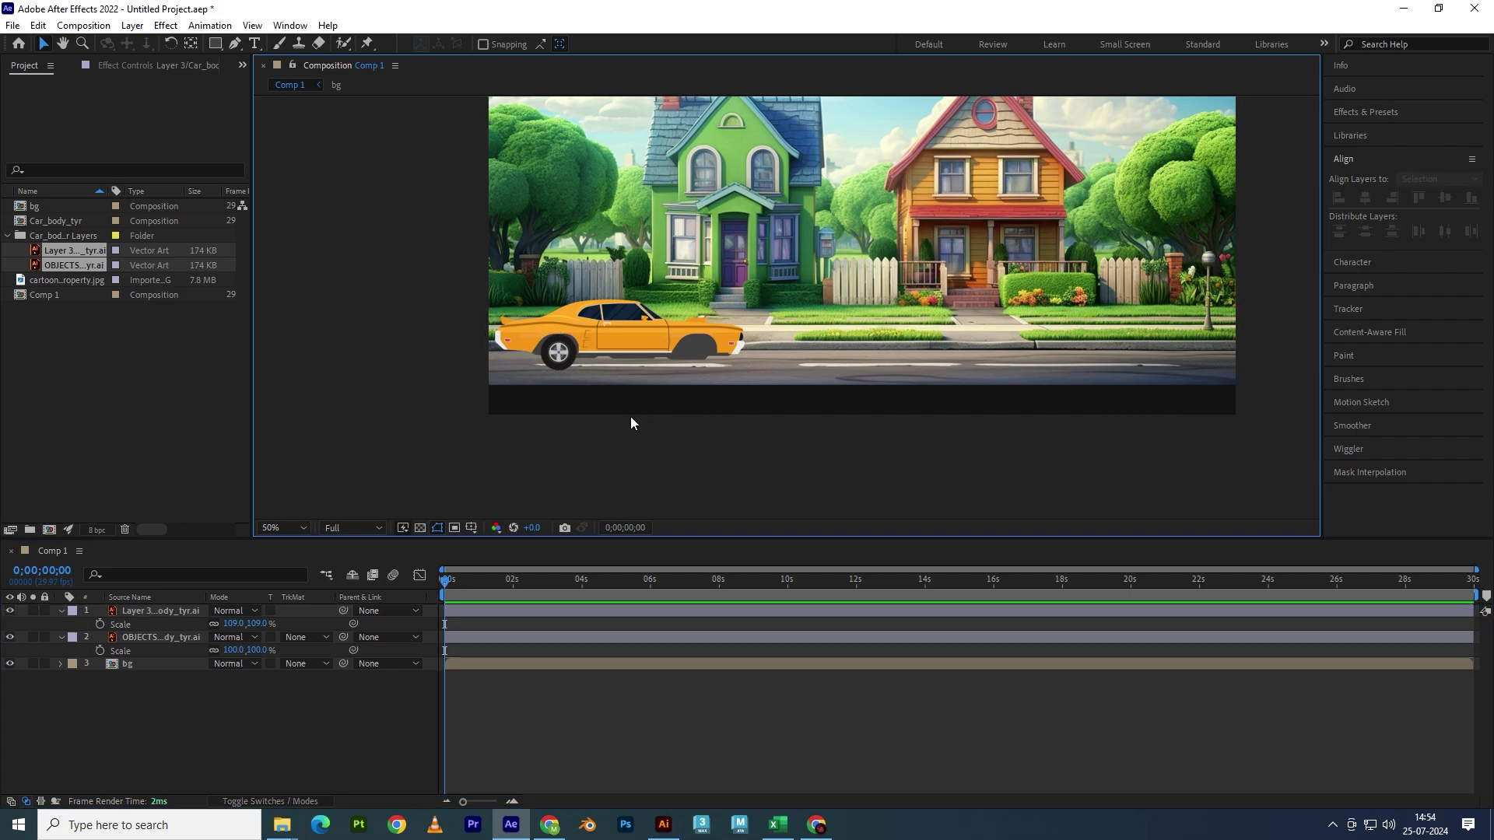
- Nudge the car body slightly up and right and set the tyre's Scale to 100%
{"action": "scroll", "coordinate": [636, 436], "scroll_direction": "down", "scroll_amount": 2}
{"action": "scroll", "coordinate": [567, 450], "scroll_direction": "up", "scroll_amount": 1}
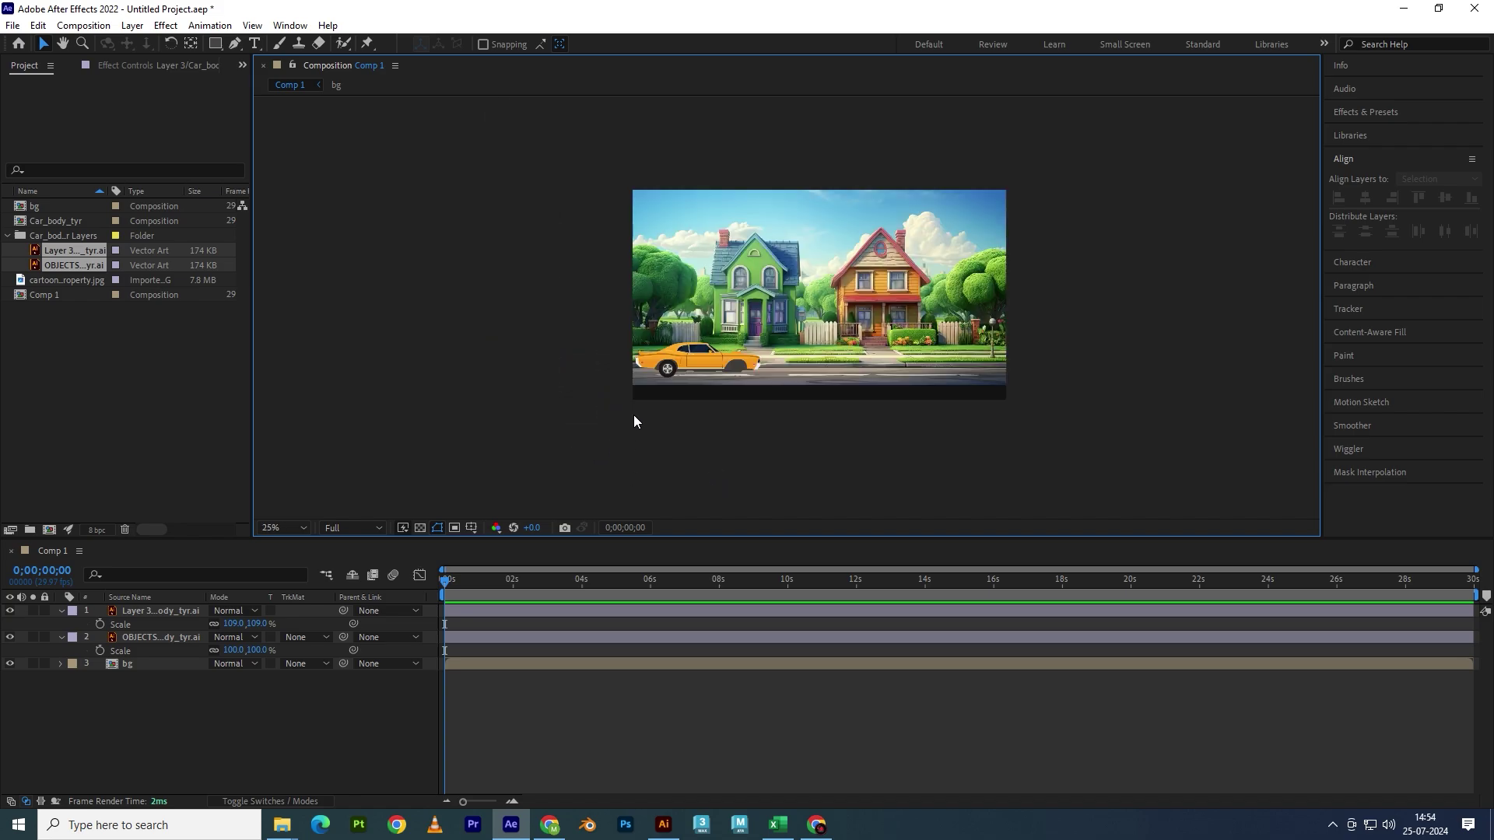
{"action": "scroll", "coordinate": [633, 420], "scroll_direction": "up", "scroll_amount": 1}
{"action": "left_click", "coordinate": [751, 291]}
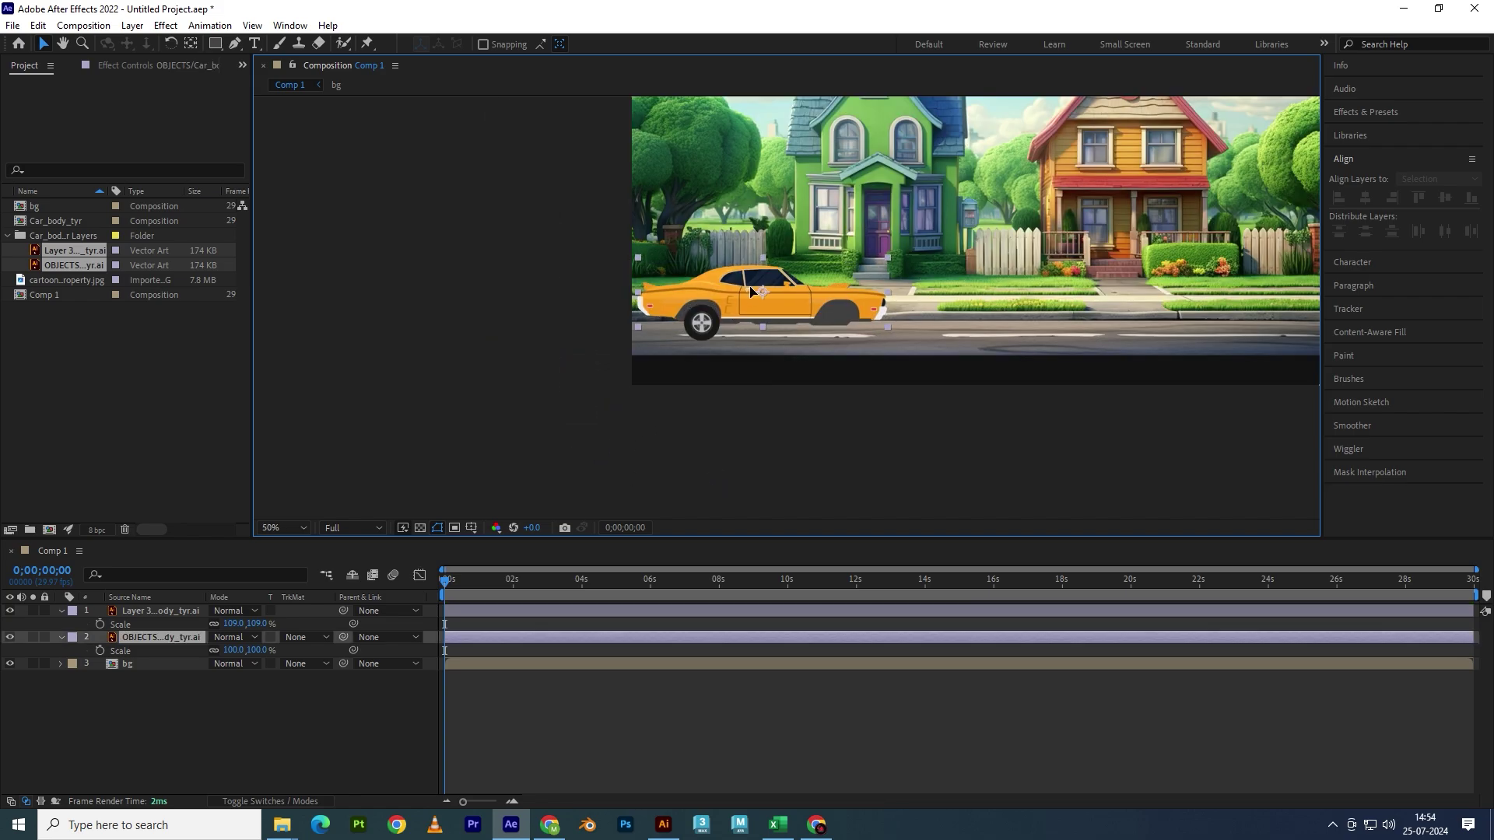
{"action": "left_click_drag", "start_coordinate": [751, 292], "coordinate": [753, 288]}
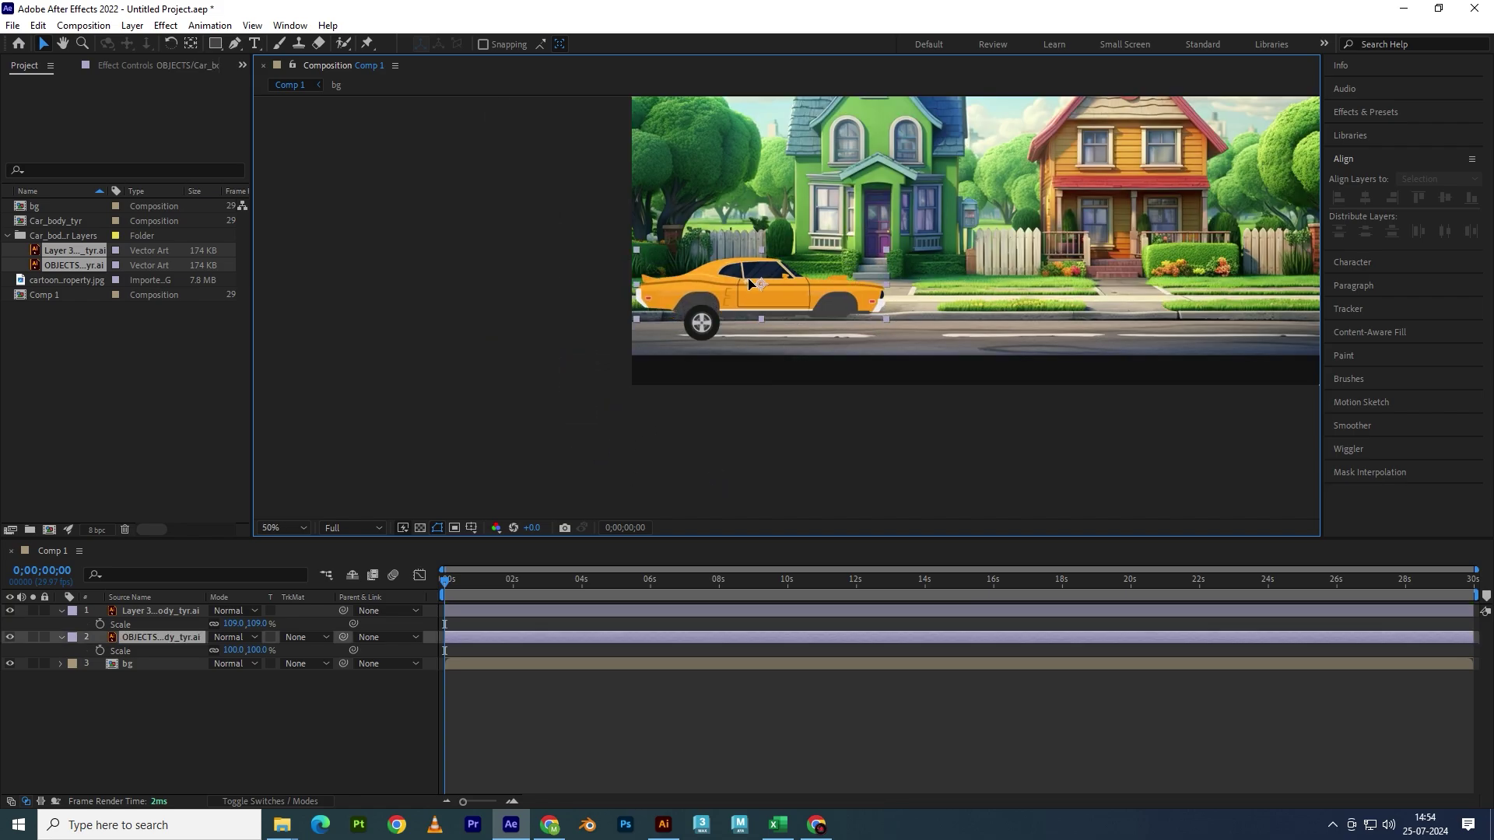
{"action": "left_click", "coordinate": [708, 325]}
{"action": "key", "text": "s"}
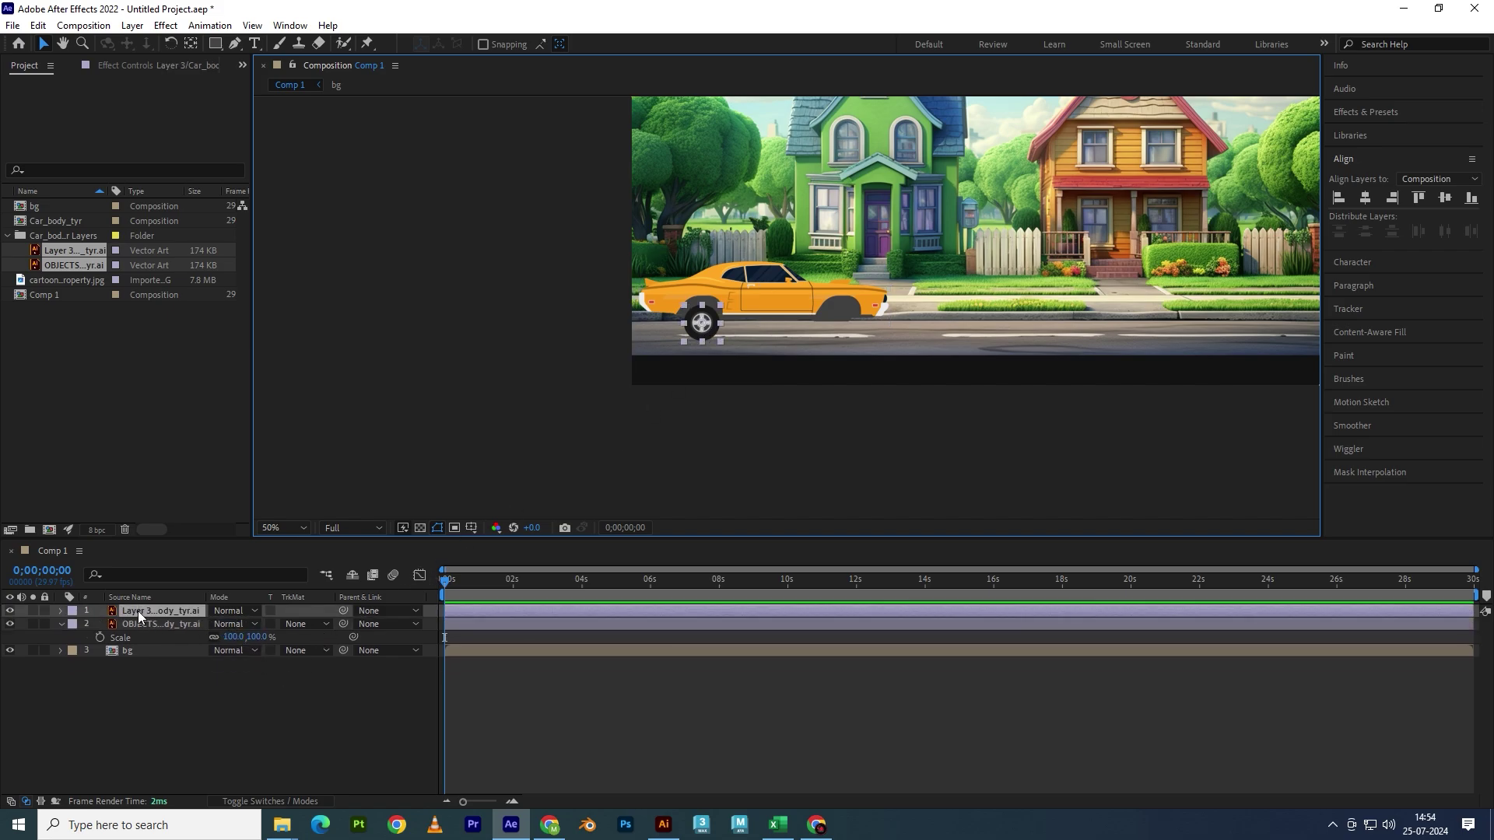
{"action": "left_click", "coordinate": [137, 610]}
{"action": "key", "text": "s"}
{"action": "left_click", "coordinate": [232, 623]}
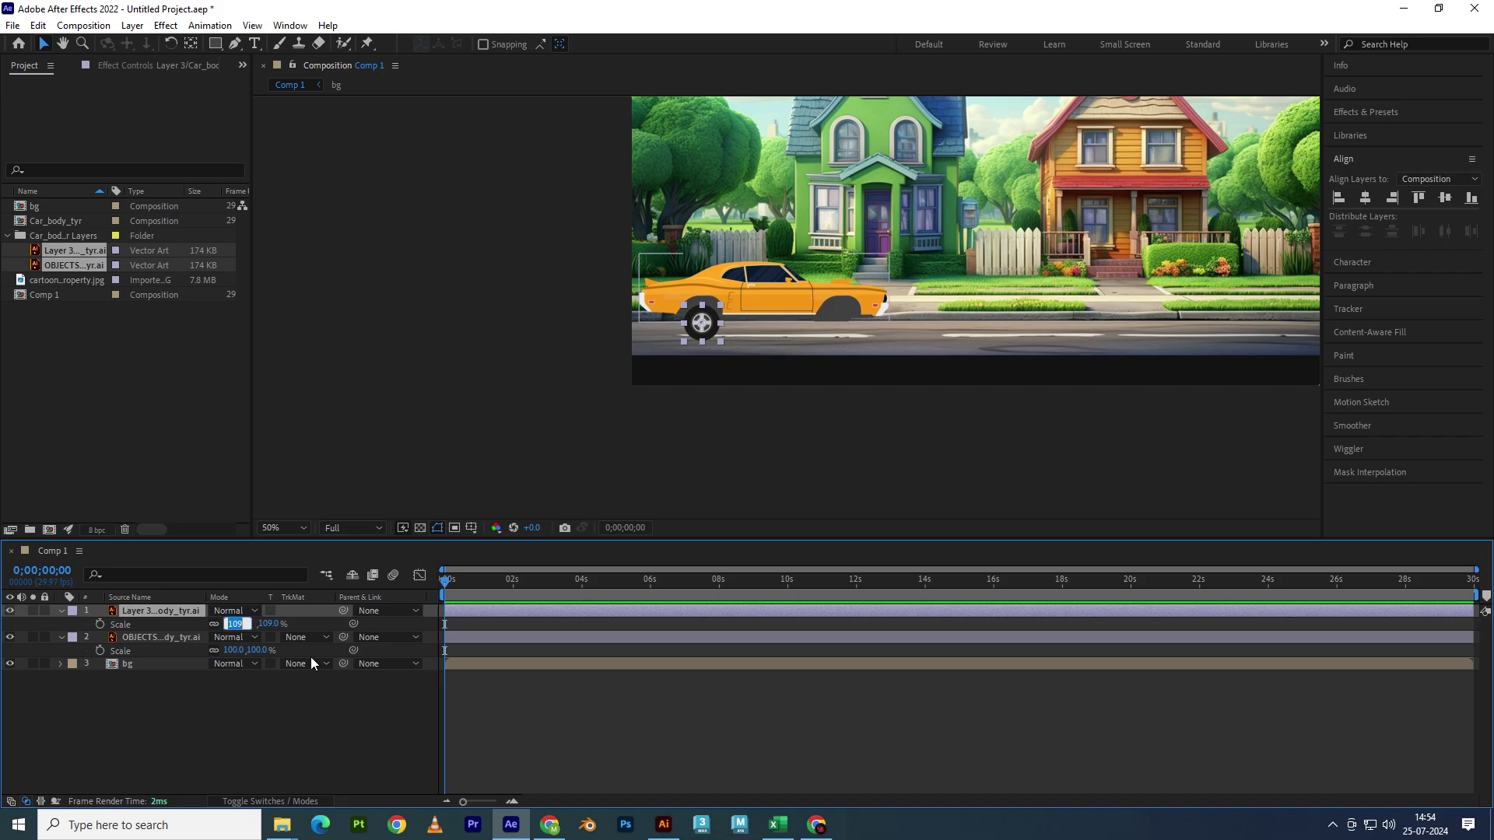
{"action": "type", "text": "100"}
{"action": "key", "text": "Return"}
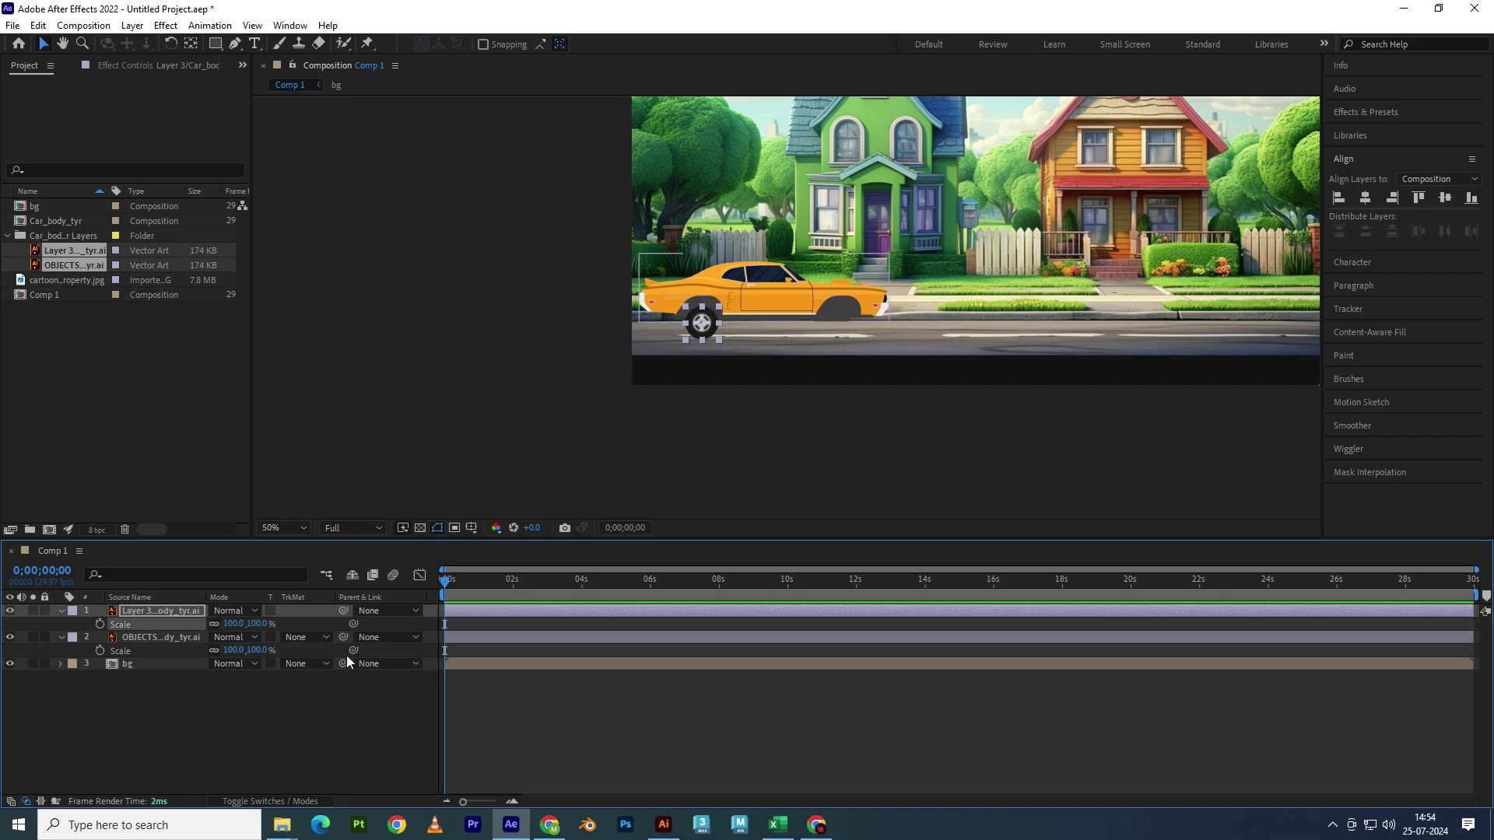
- Try tyre scales of about 128%, 100% and 110% while moving it into the wheel arch
{"action": "left_click_drag", "start_coordinate": [267, 627], "coordinate": [261, 623]}
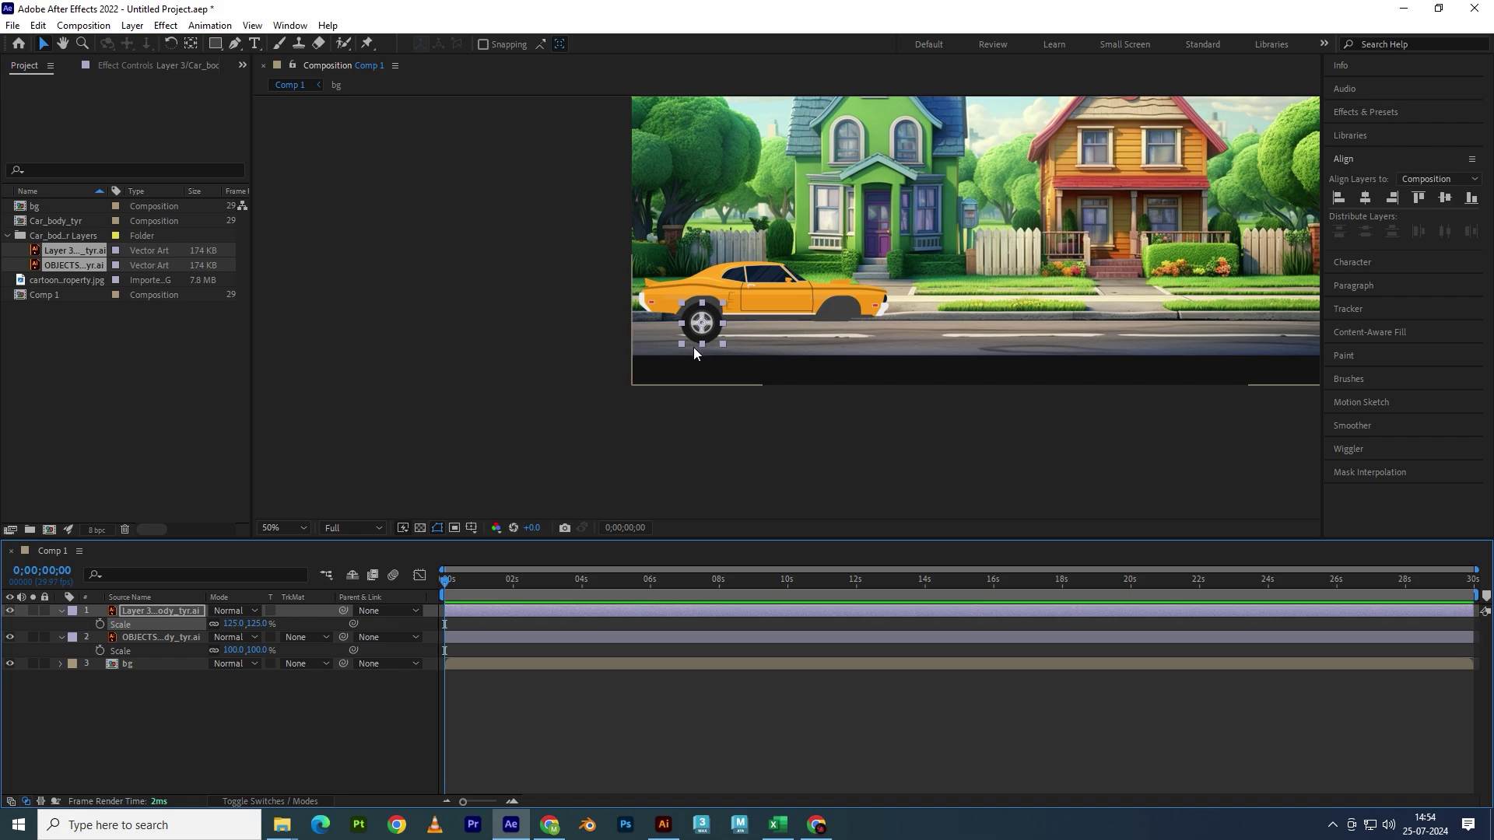
{"action": "key", "text": "slash"}
{"action": "left_click_drag", "start_coordinate": [637, 358], "coordinate": [635, 344]}
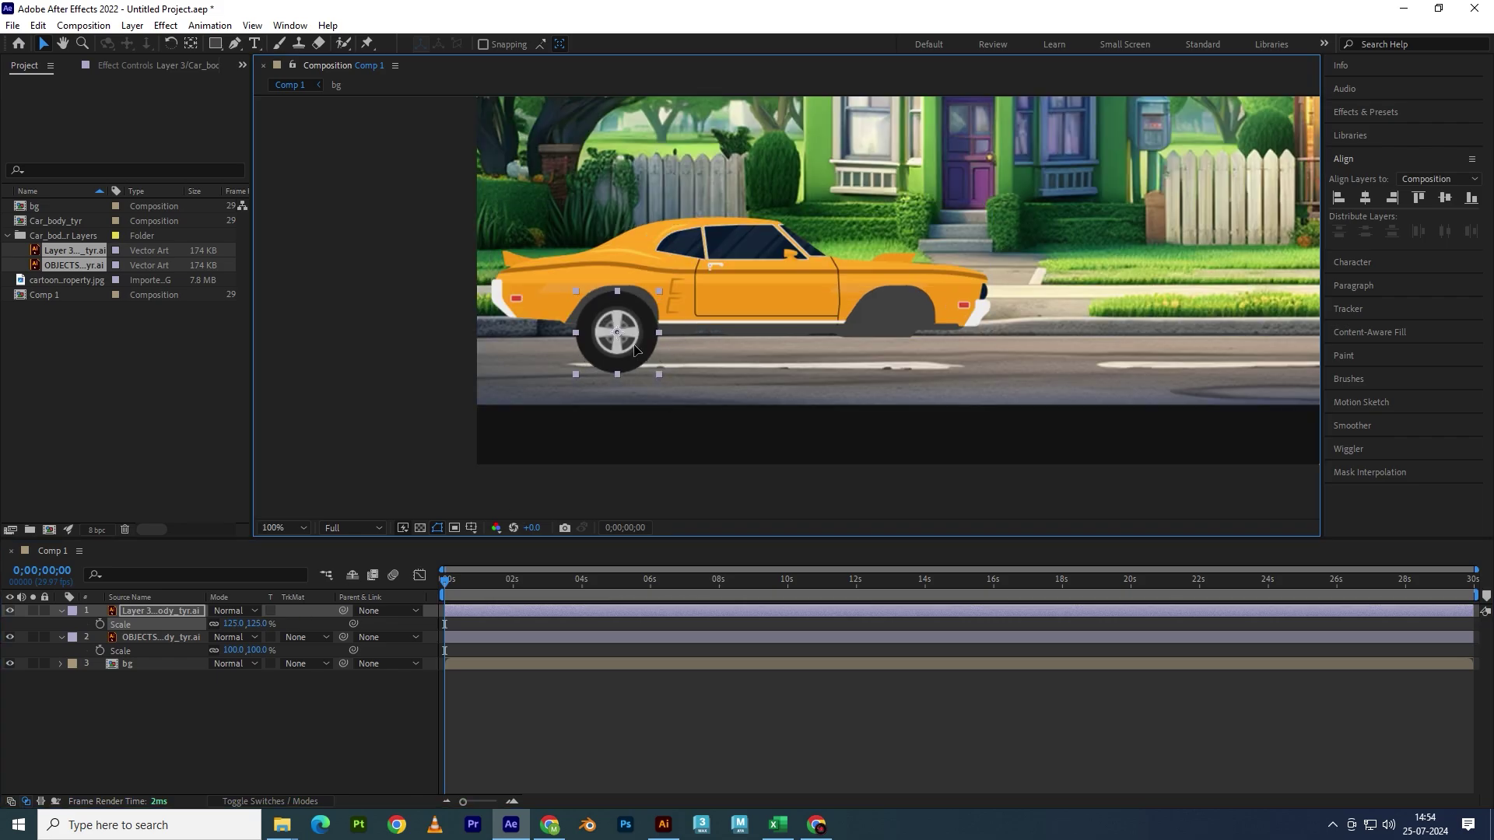
{"action": "left_click", "coordinate": [233, 624]}
{"action": "type", "text": "00"}
{"action": "key", "text": "Return"}
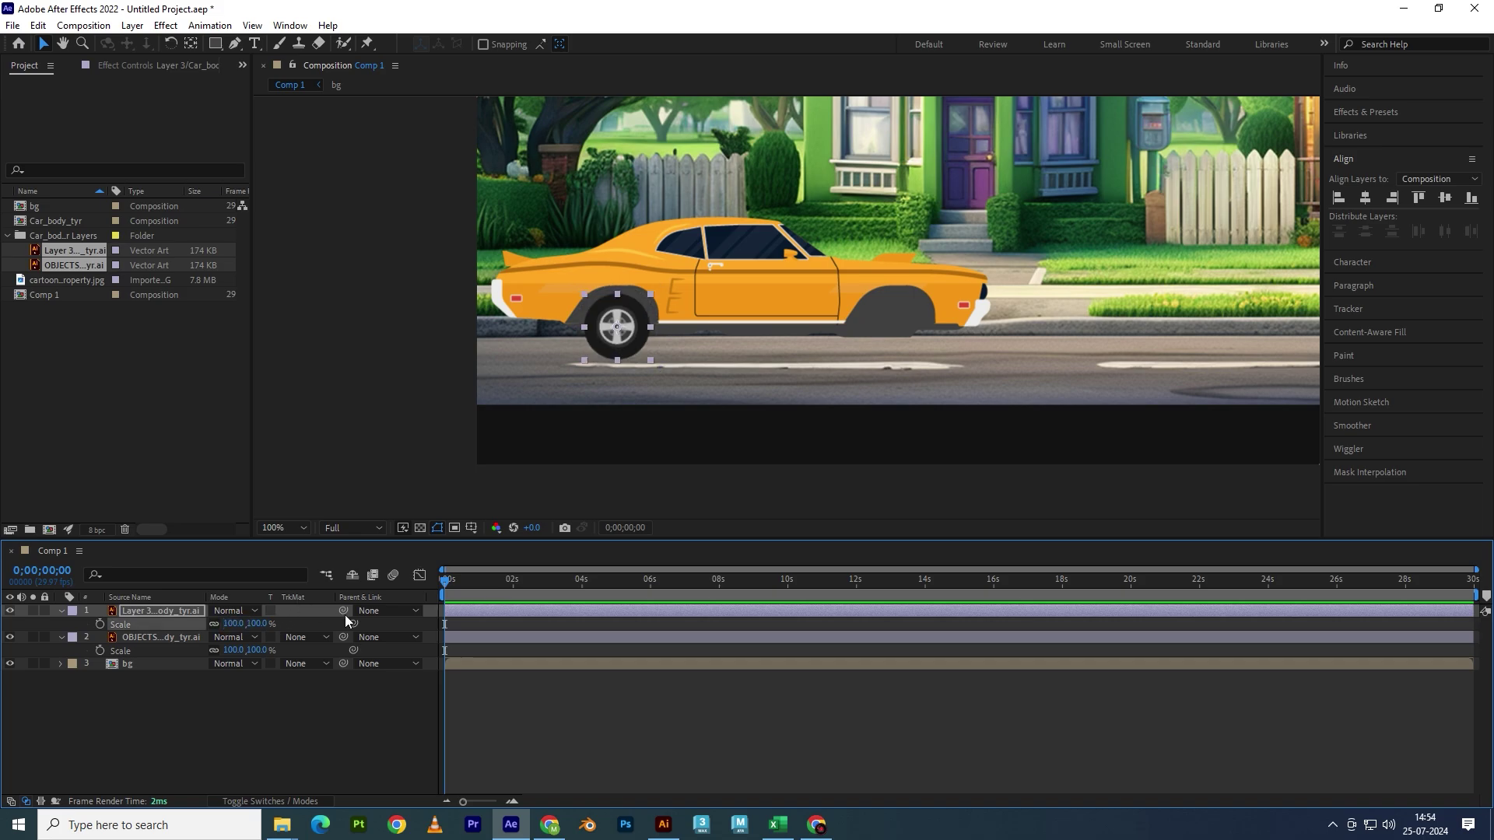
{"action": "left_click", "coordinate": [233, 623]}
{"action": "type", "text": "110"}
{"action": "key", "text": "Return"}
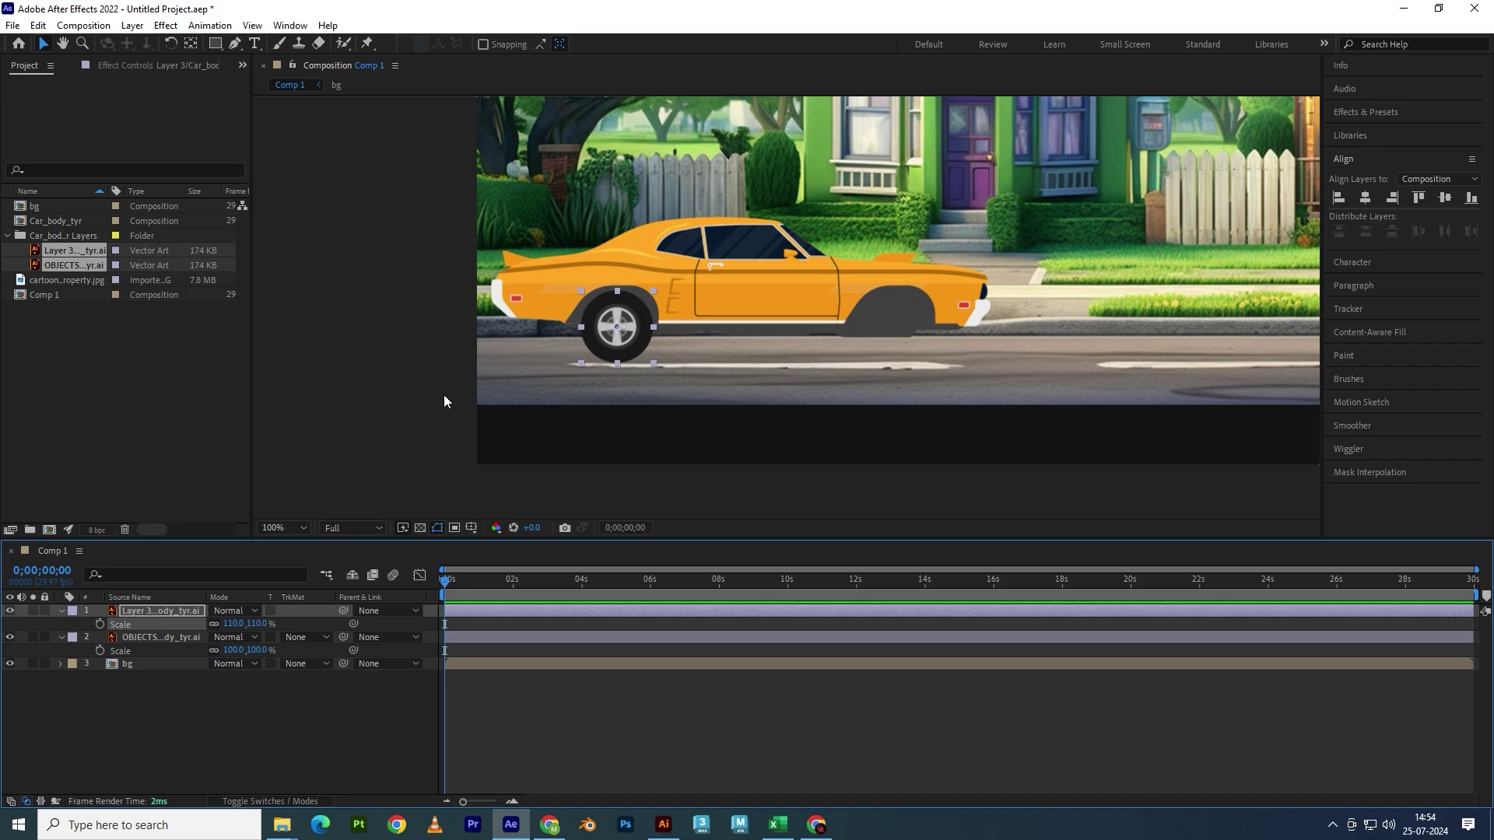
{"action": "left_click_drag", "start_coordinate": [624, 340], "coordinate": [625, 335]}
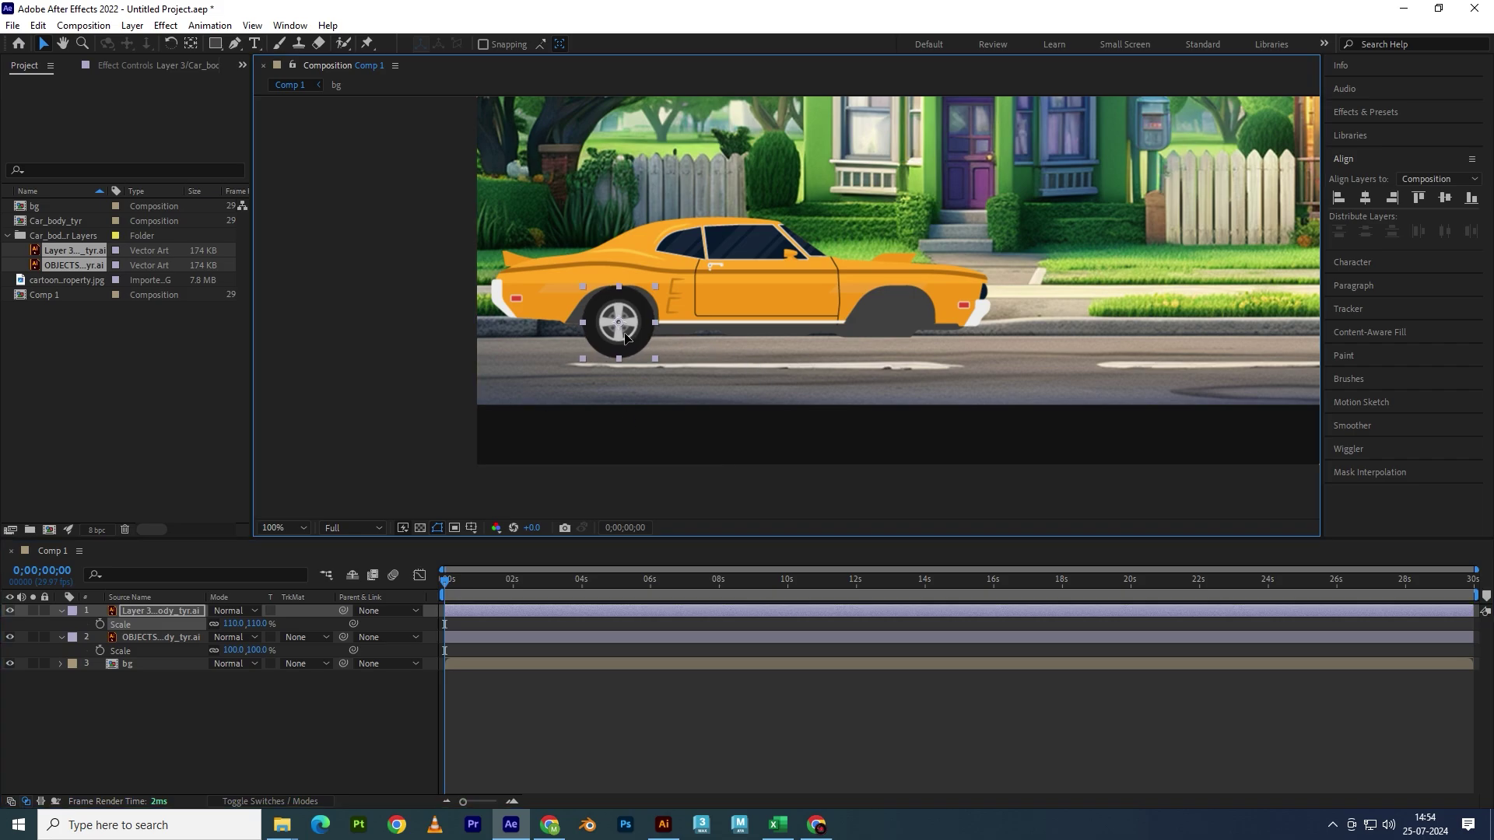
- Return the tyre to 100% scale and fine-tune its position in the wheel arch
{"action": "left_click", "coordinate": [224, 624]}
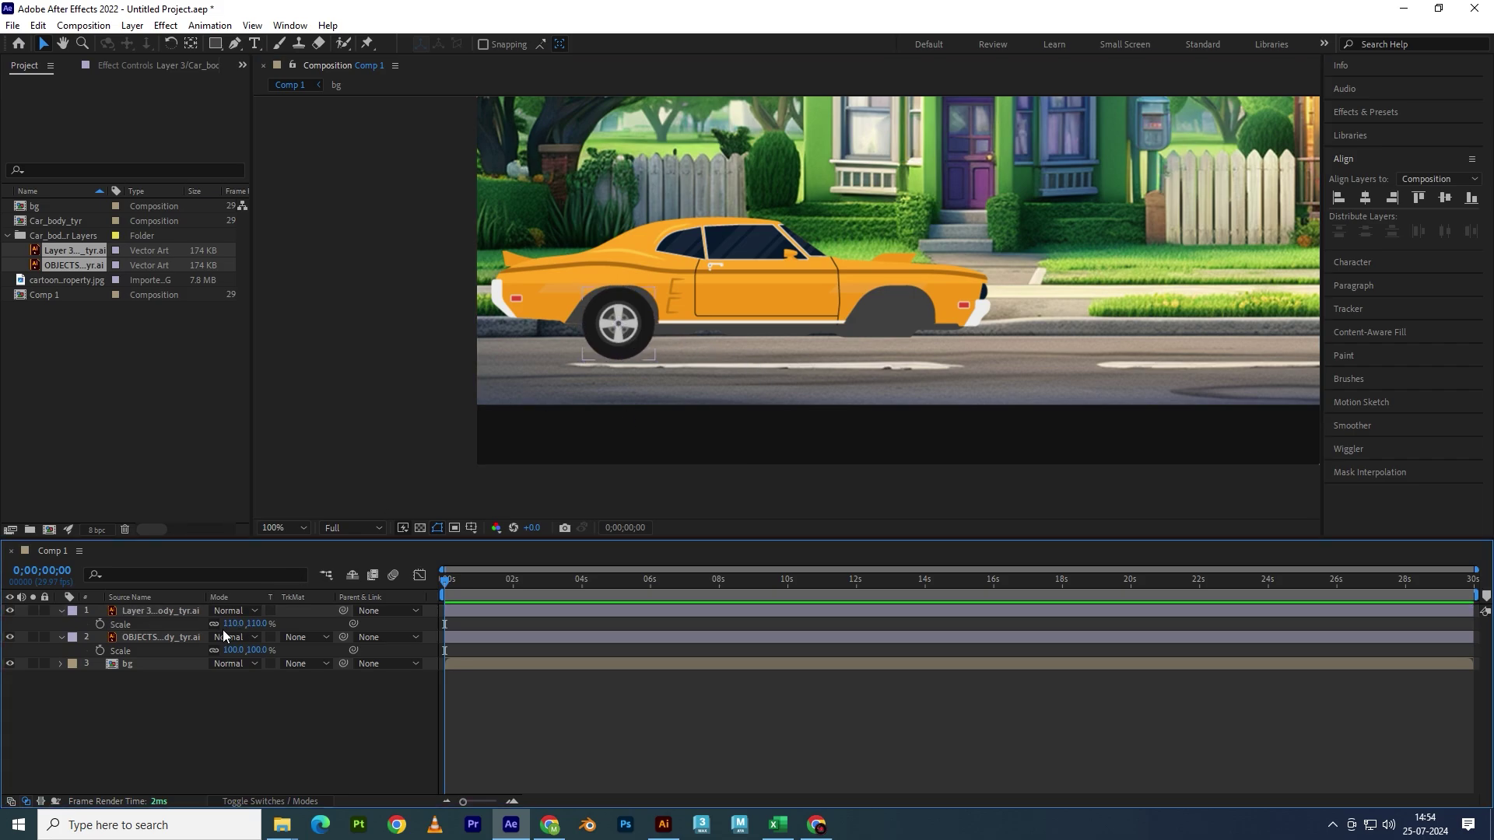
{"action": "type", "text": "1"}
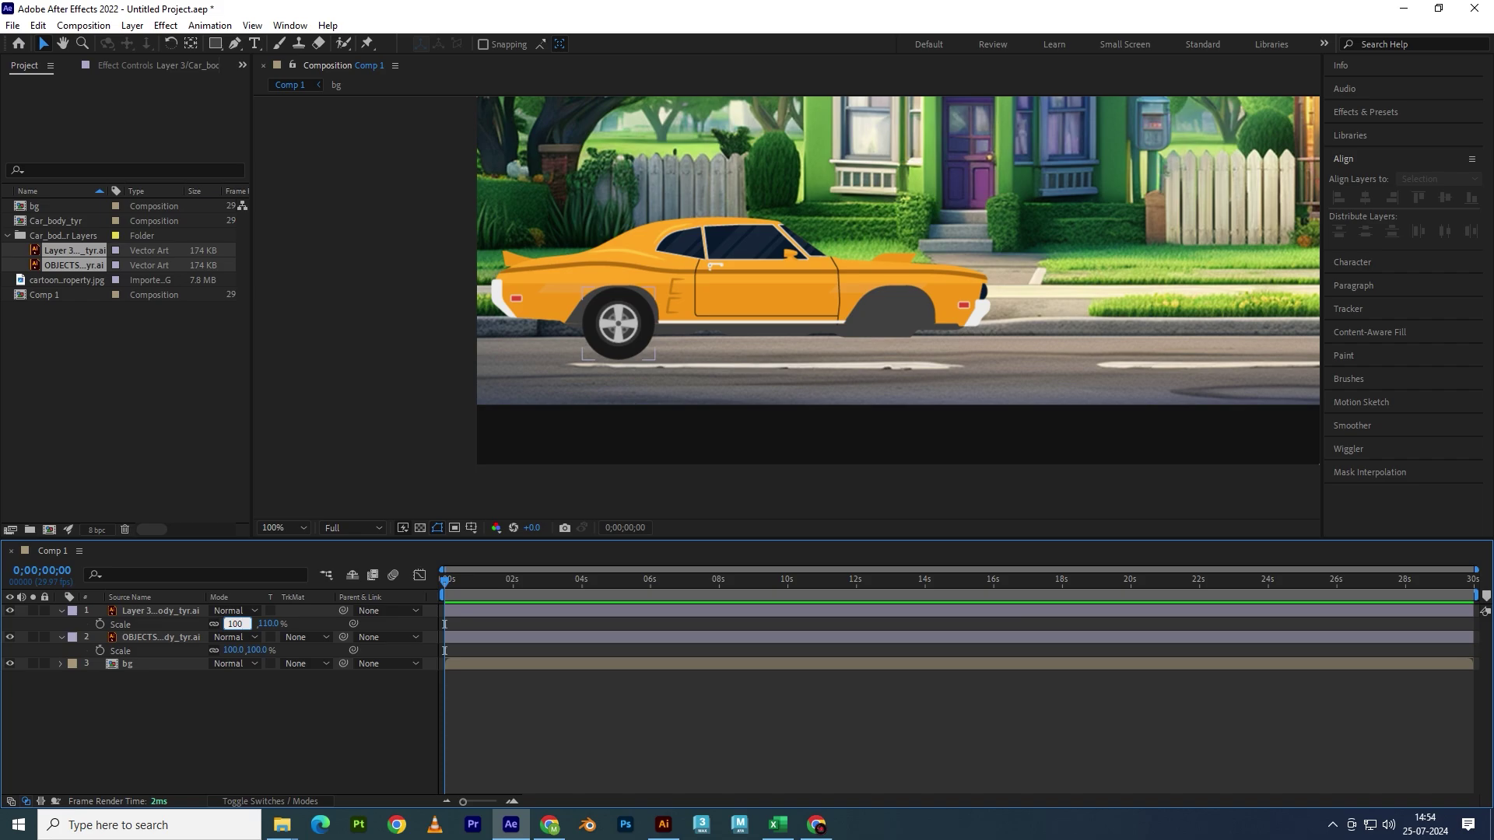
{"action": "key", "text": "Return"}
{"action": "left_click", "coordinate": [630, 333]}
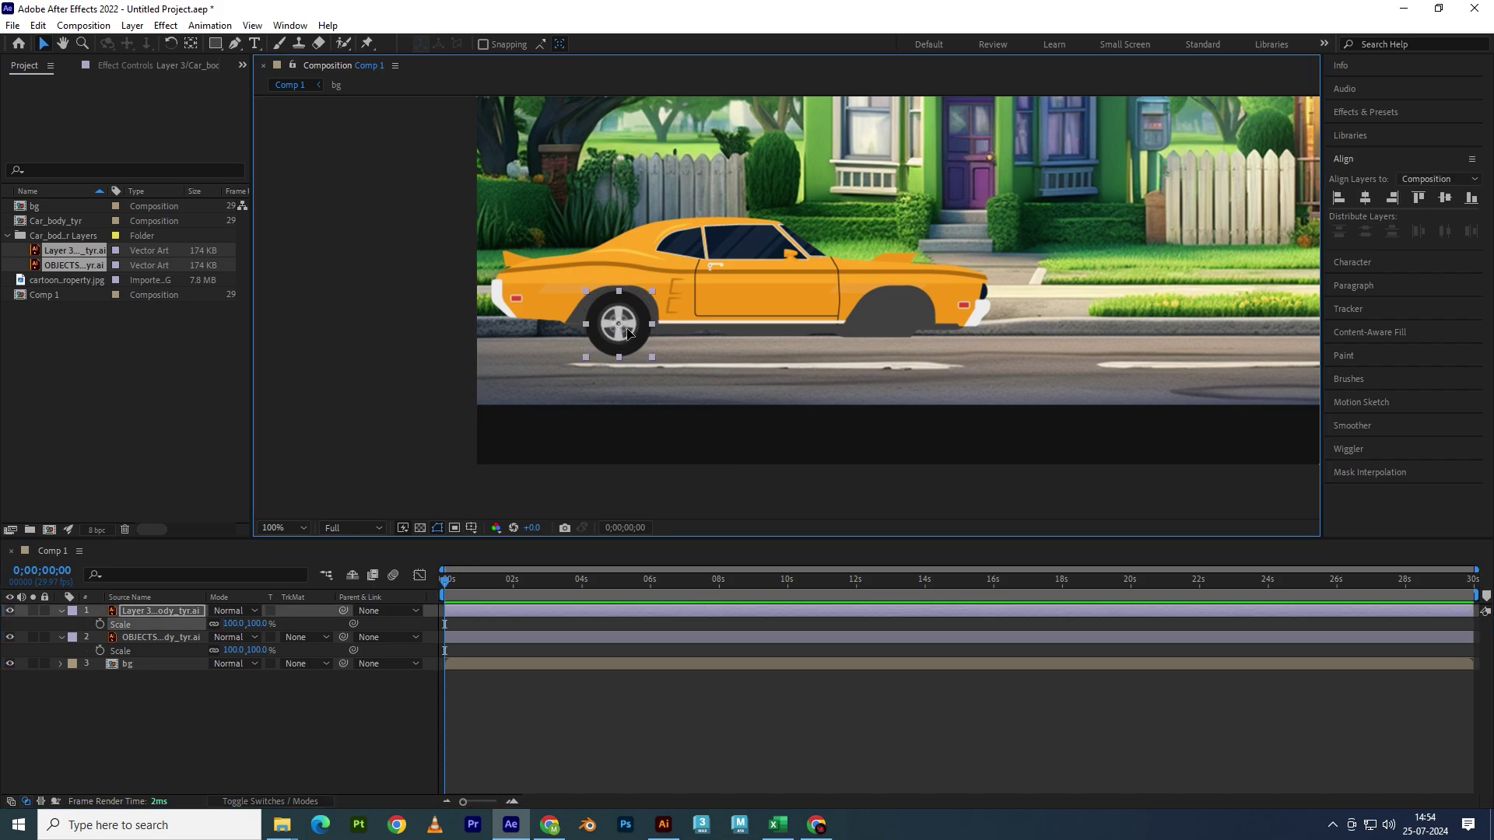
{"action": "left_click_drag", "start_coordinate": [629, 333], "coordinate": [629, 332]}
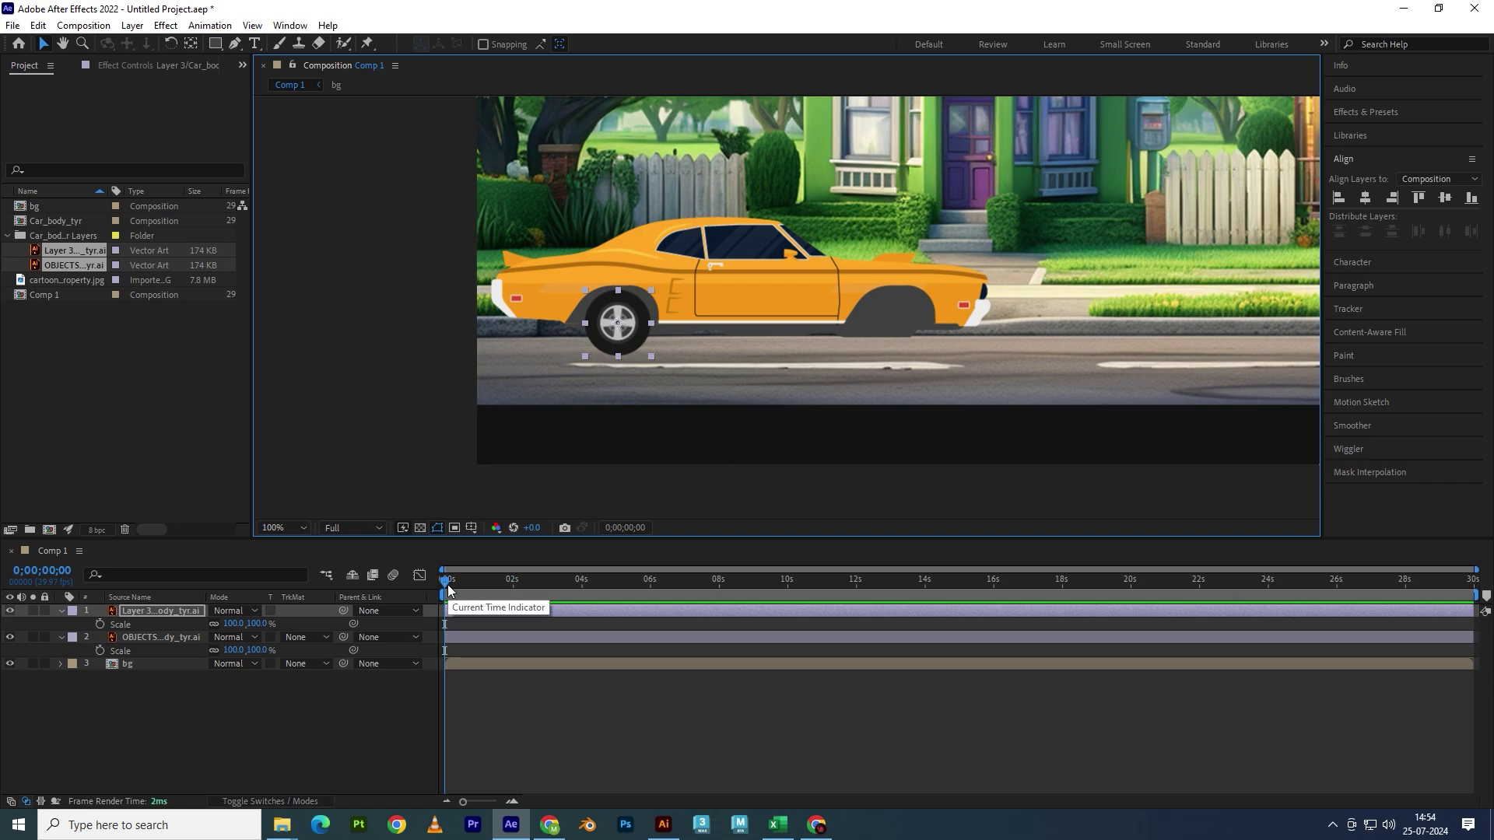
{"action": "key", "text": "s"}
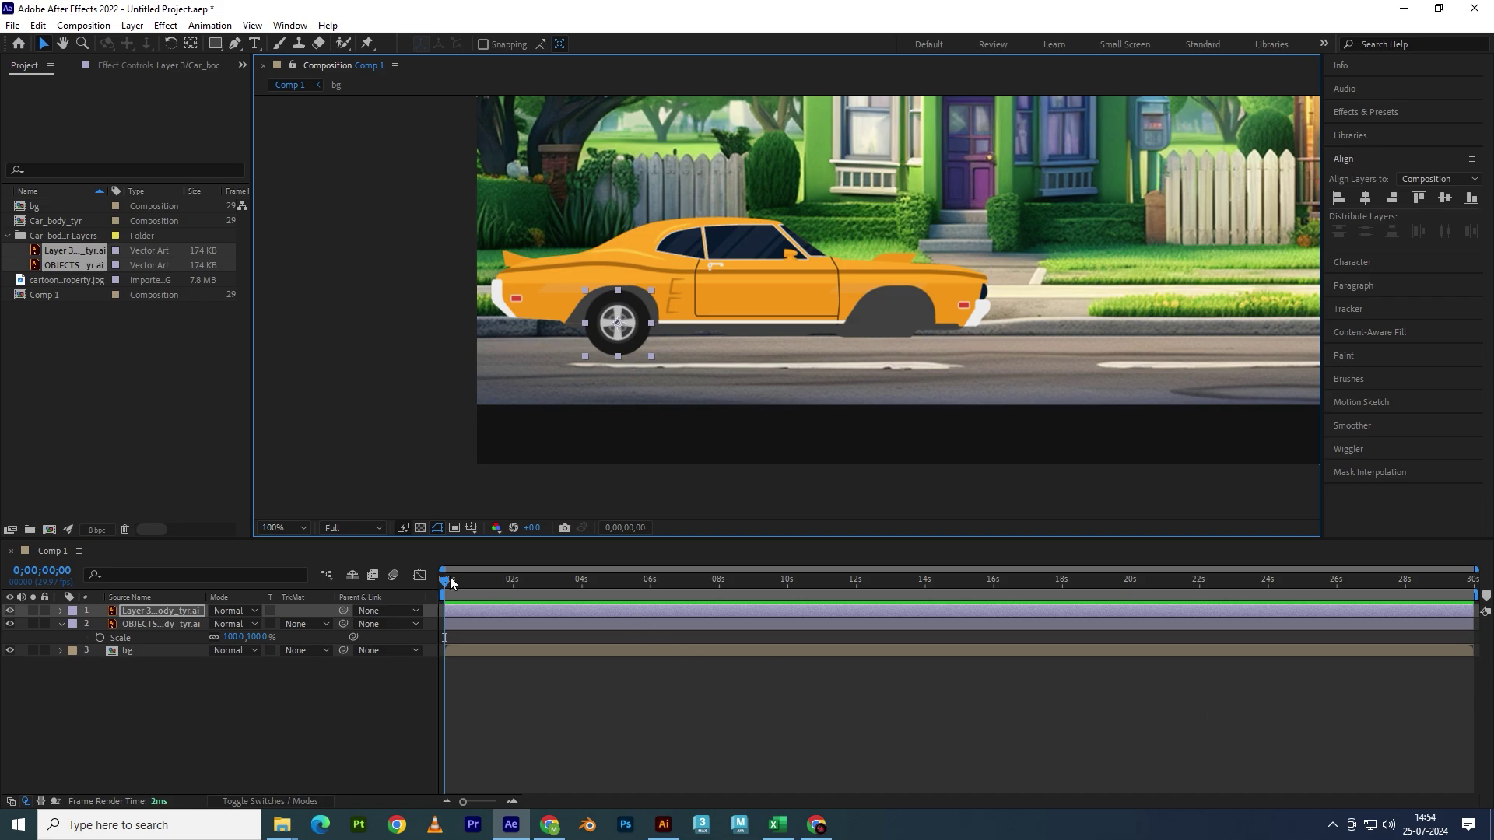
{"action": "left_click_drag", "start_coordinate": [498, 582], "coordinate": [415, 580]}
{"action": "key", "text": "space"}
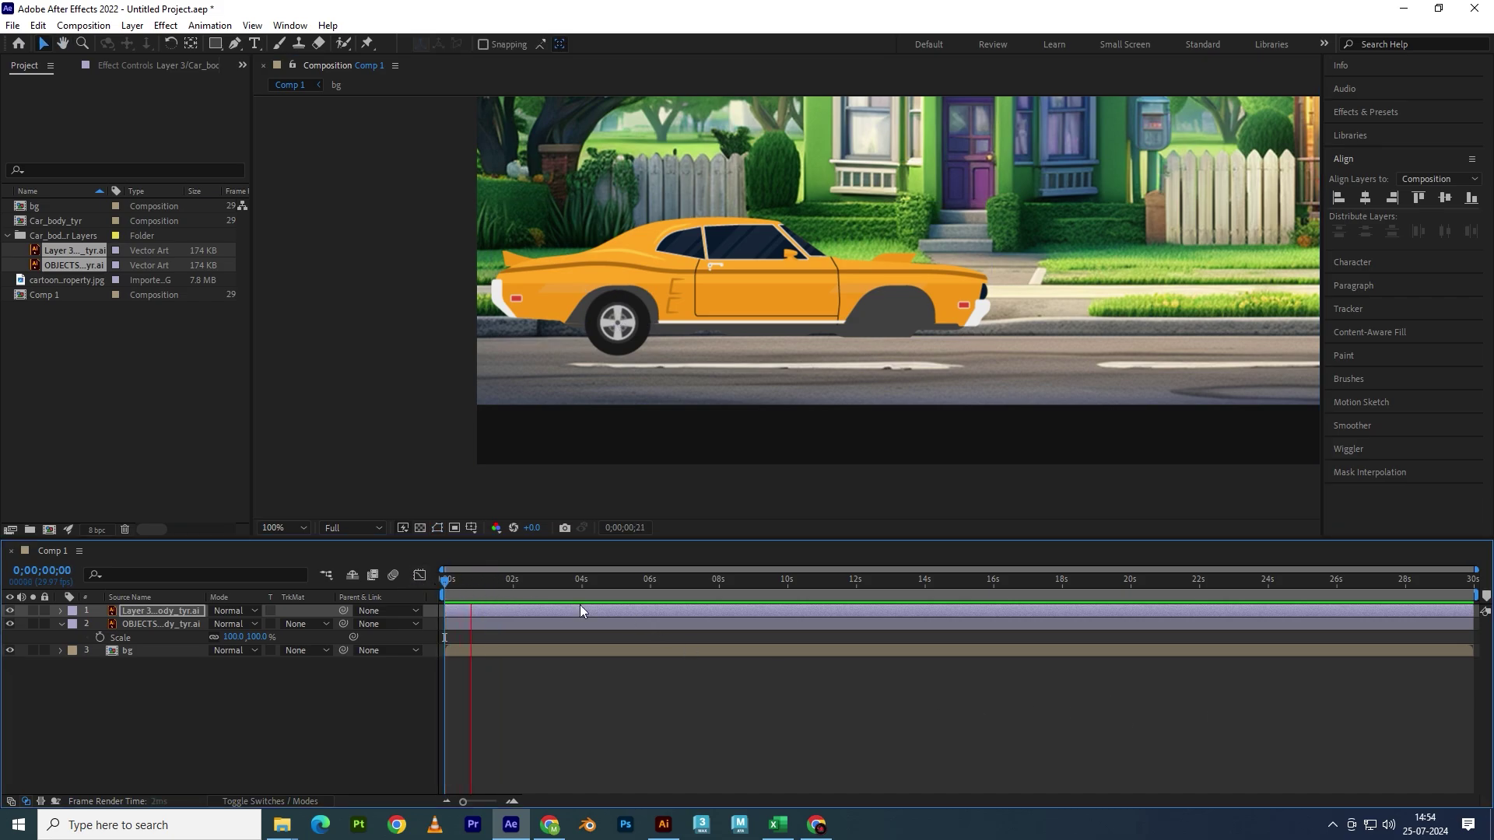
{"action": "left_click_drag", "start_coordinate": [464, 582], "coordinate": [720, 593]}
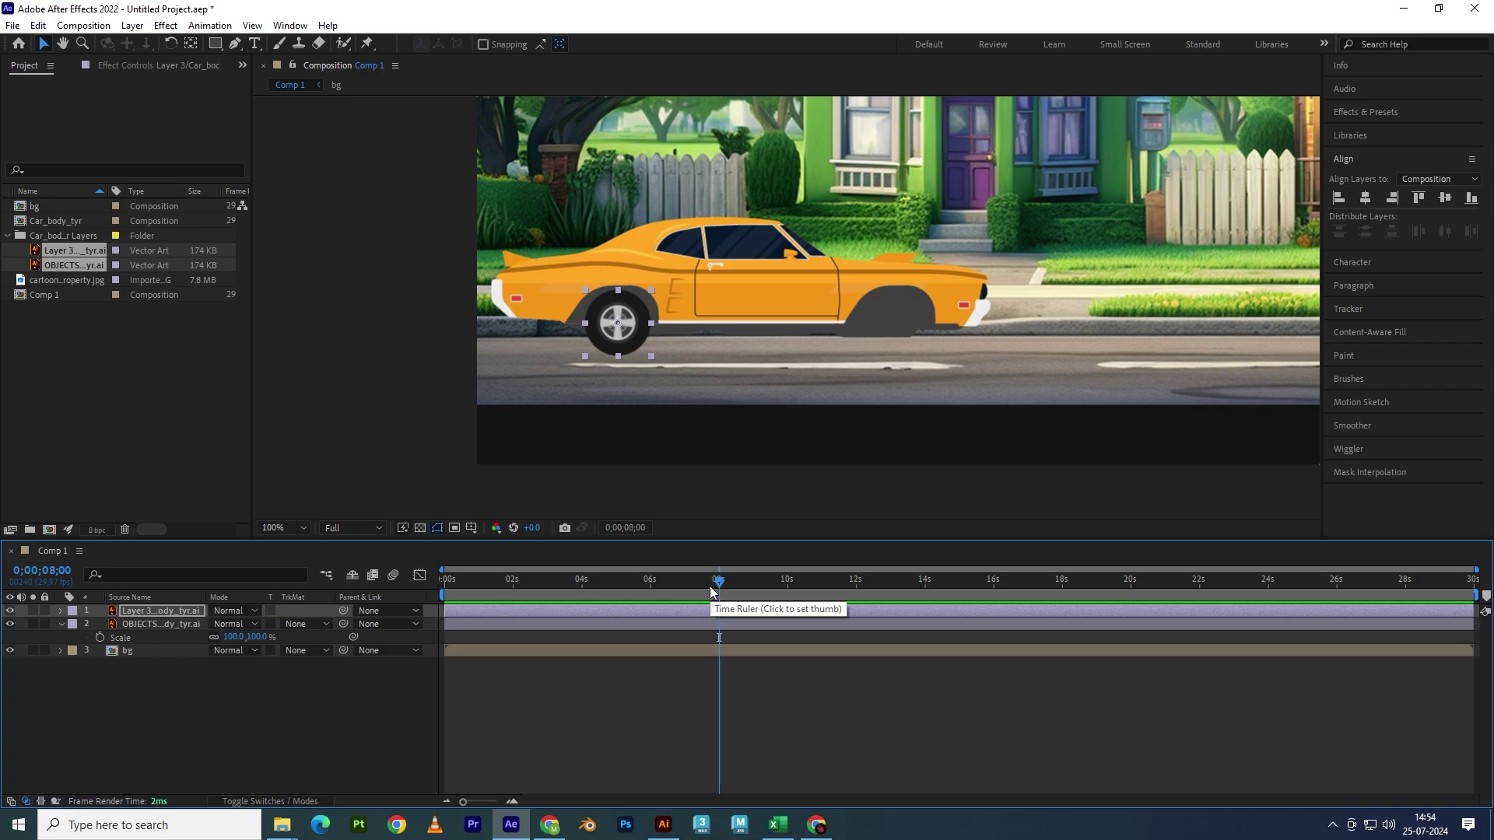
{"action": "scroll", "coordinate": [781, 440], "scroll_direction": "down", "scroll_amount": 2}
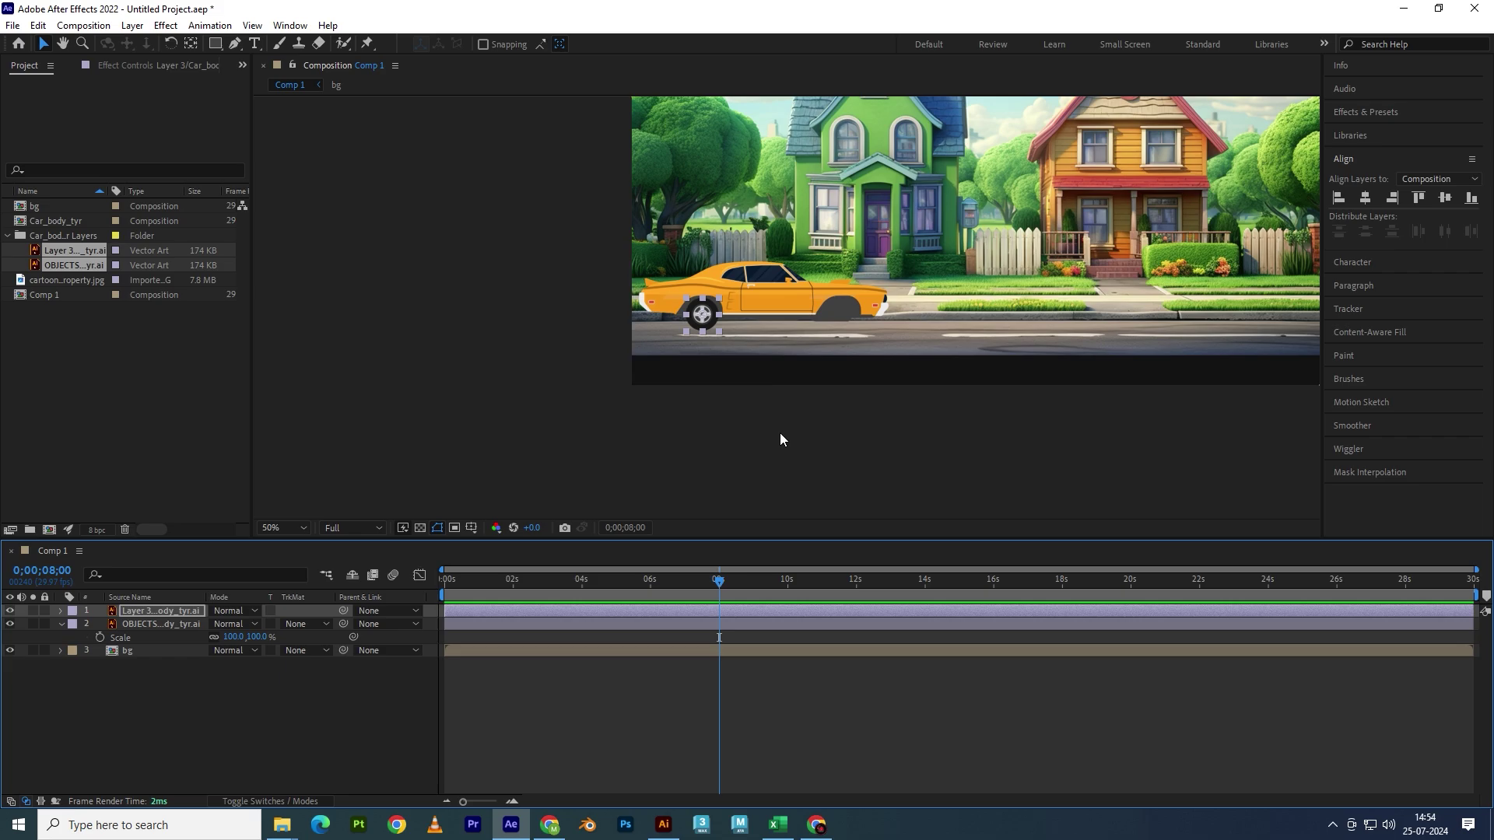
{"action": "mouse_move", "coordinate": [711, 591]}
{"action": "left_mouse_down"}
{"action": "mouse_move", "coordinate": [735, 592]}
{"action": "mouse_move", "coordinate": [717, 581]}
{"action": "left_mouse_up"}
{"action": "left_click_drag", "start_coordinate": [715, 581], "coordinate": [367, 554]}
- Move the car body and tyre to the right together
{"action": "left_click", "coordinate": [142, 624]}
{"action": "left_click", "coordinate": [136, 651]}
{"action": "left_click", "coordinate": [148, 624]}
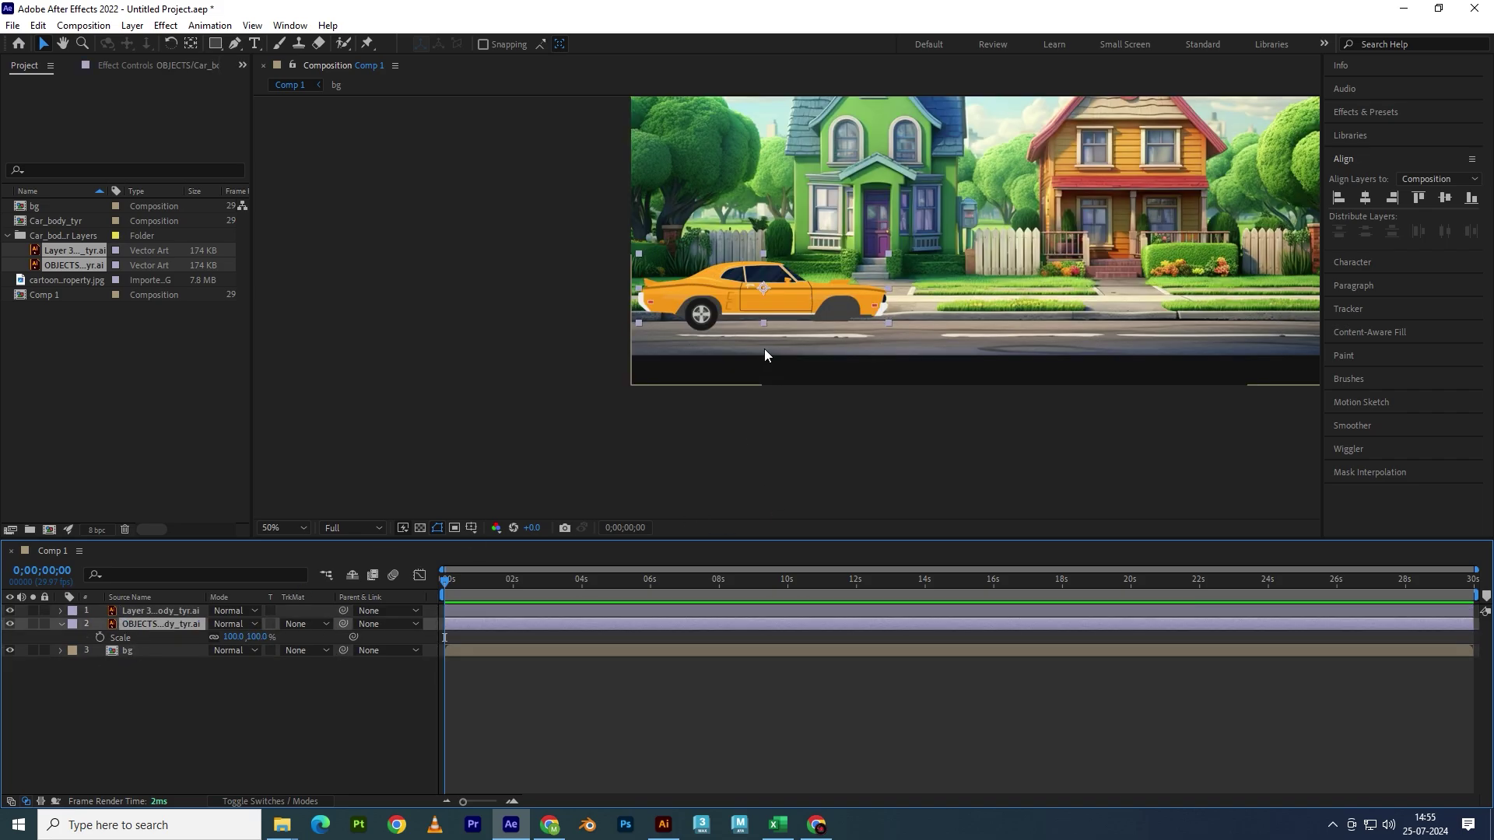
{"action": "left_click", "coordinate": [701, 321], "text": "shift"}
{"action": "left_click_drag", "start_coordinate": [811, 307], "coordinate": [864, 311]}
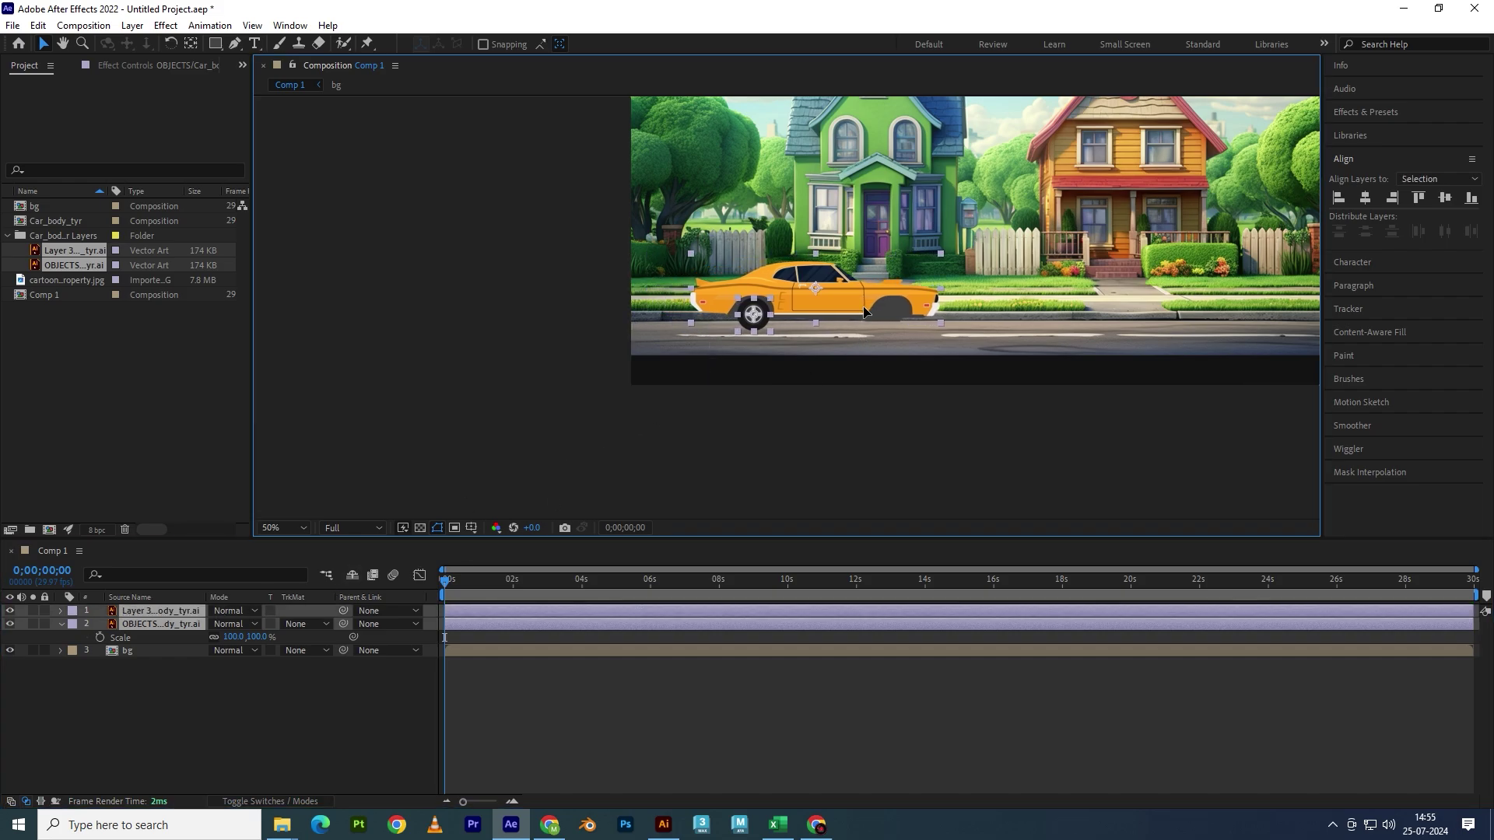
{"action": "left_click", "coordinate": [795, 450]}
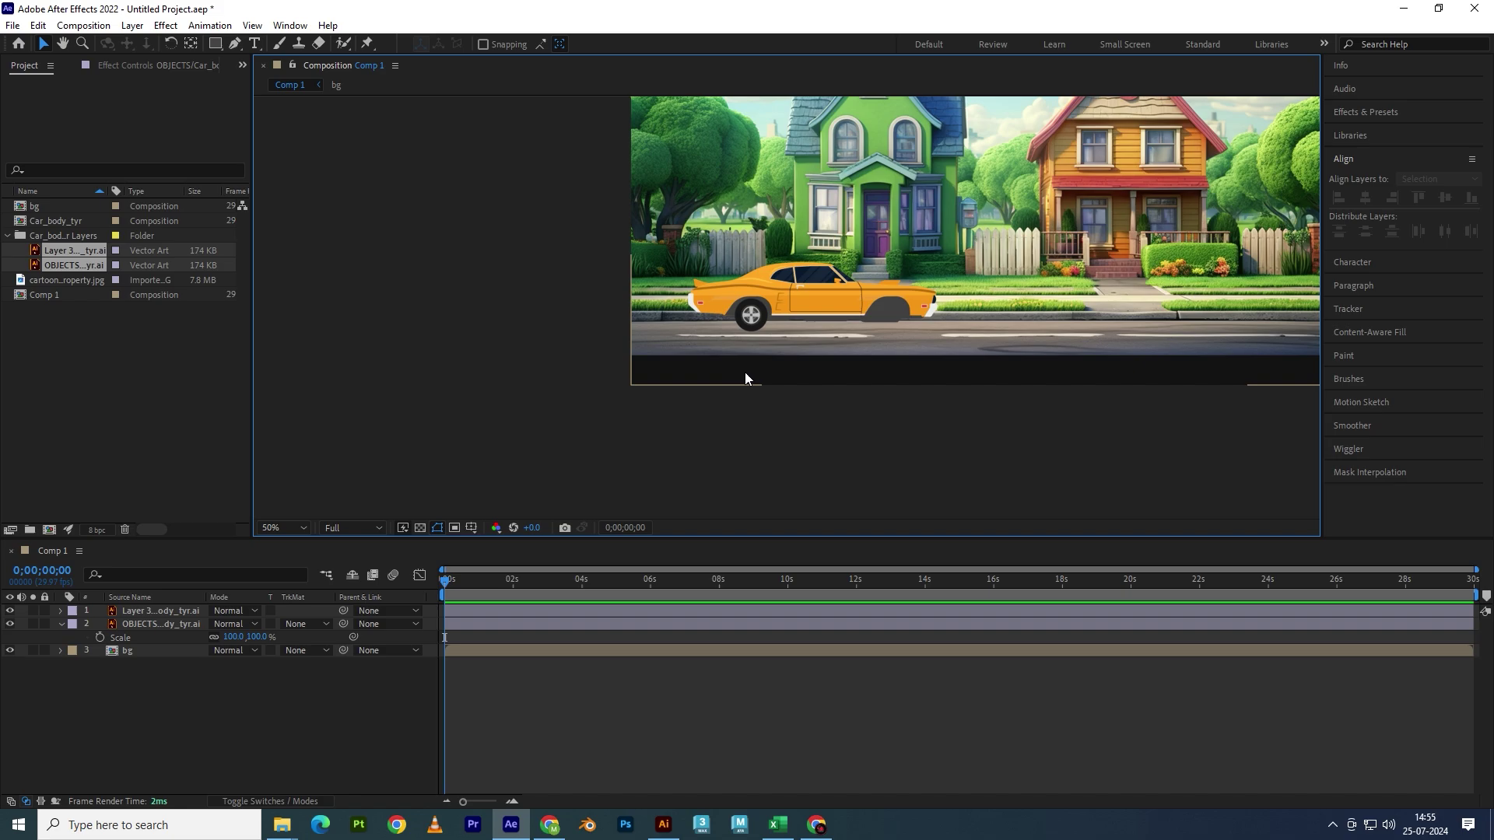
- Keyframe the tyre's Rotation at 0 s and at 4 revolutions around 0;00;04;05
{"action": "left_click", "coordinate": [767, 333]}
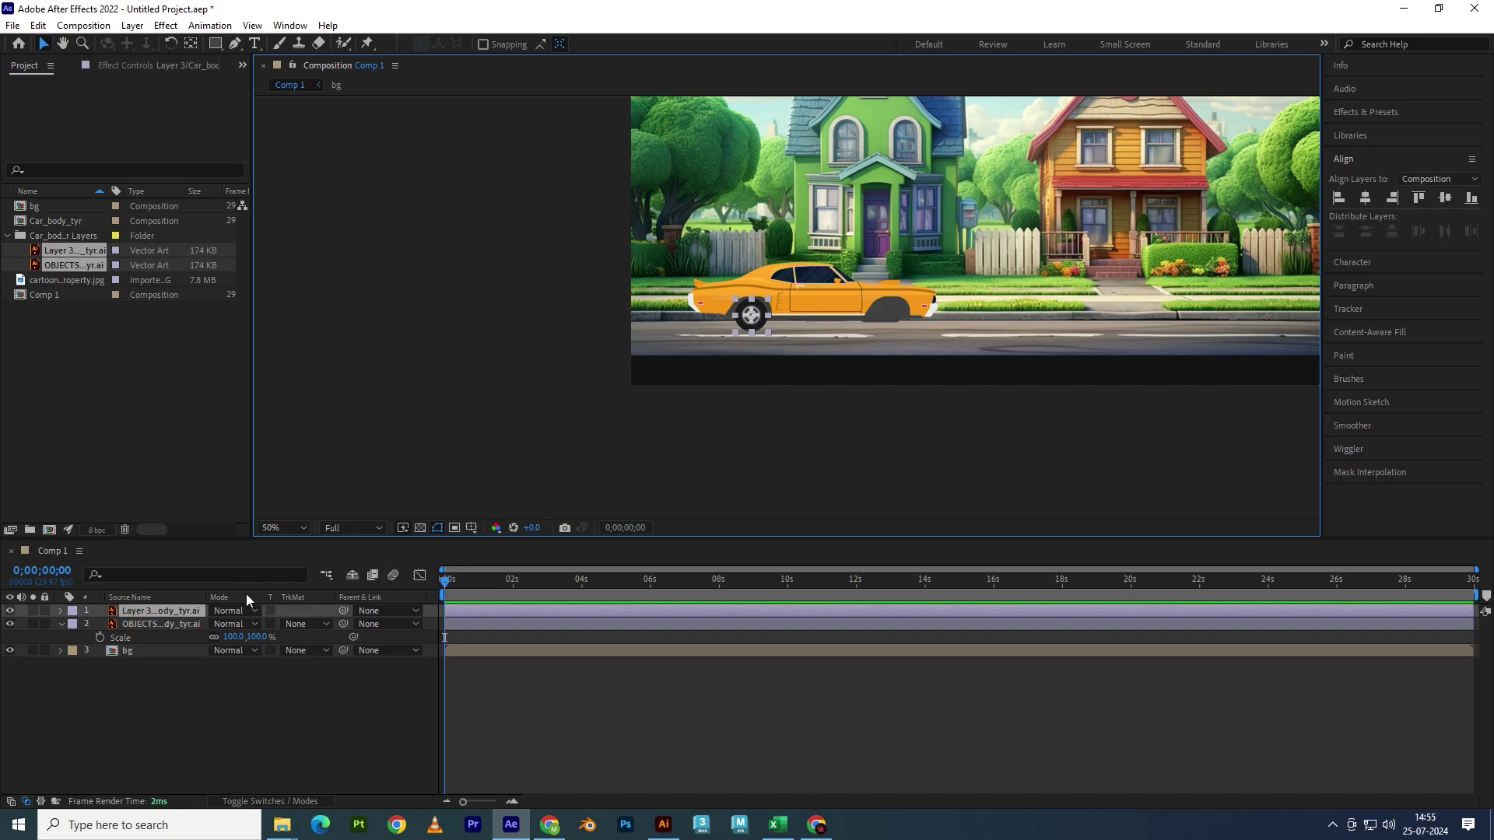
{"action": "key", "text": "r"}
{"action": "left_click", "coordinate": [99, 624]}
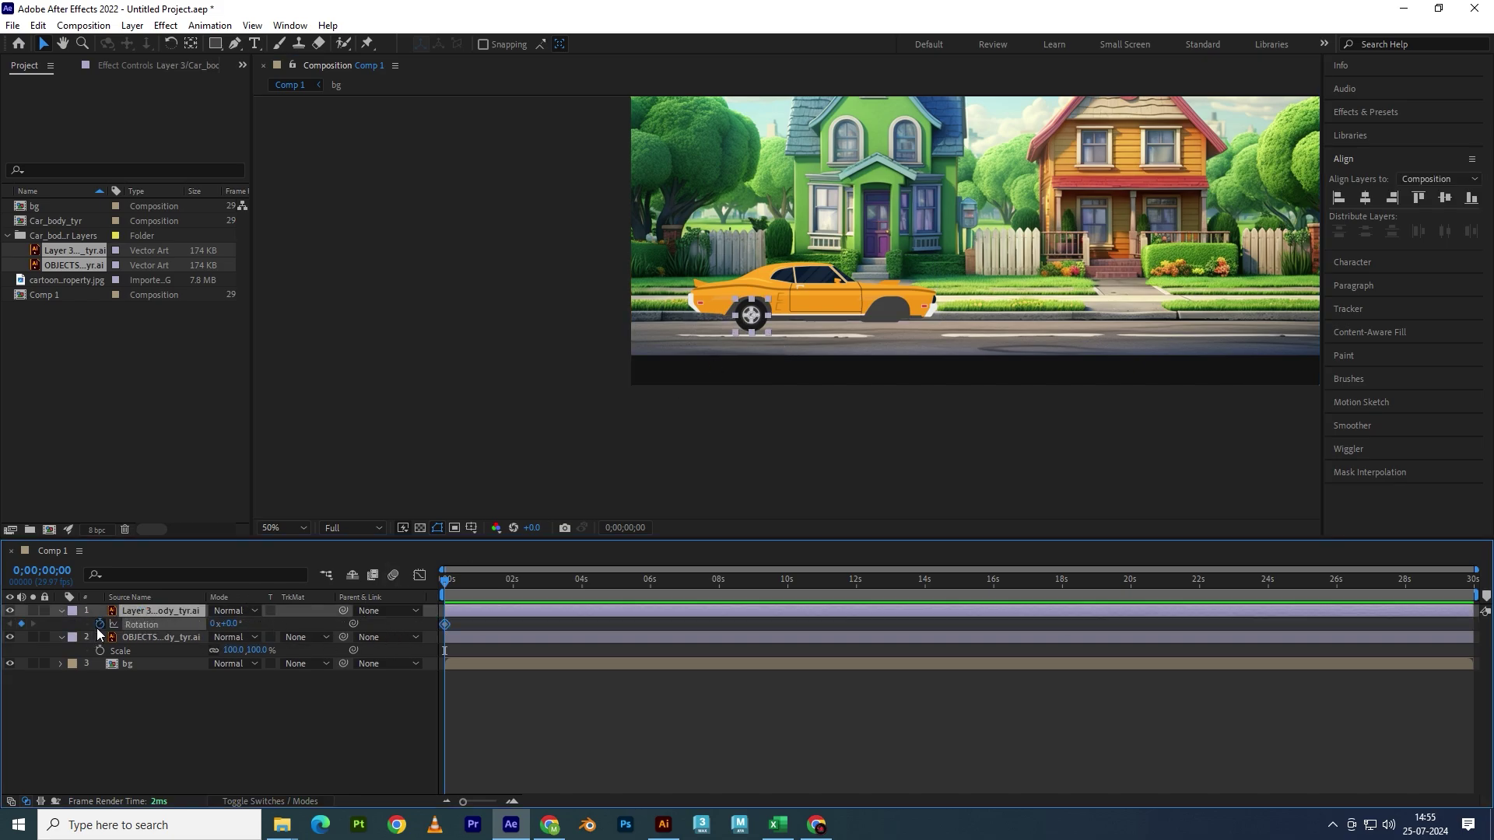
{"action": "left_click_drag", "start_coordinate": [445, 580], "coordinate": [474, 589]}
{"action": "left_click_drag", "start_coordinate": [565, 582], "coordinate": [588, 582]}
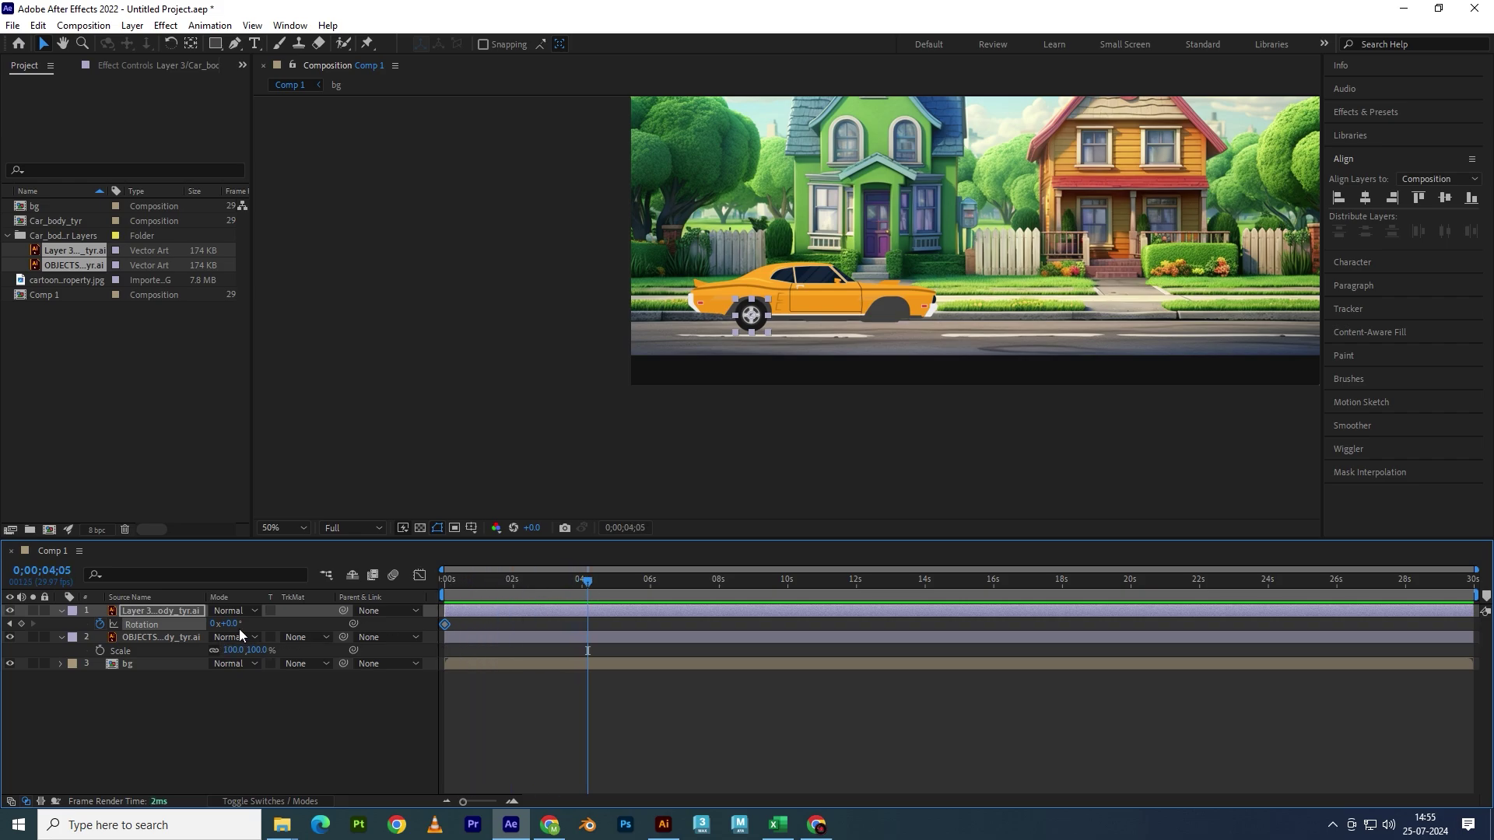
{"action": "left_click", "coordinate": [213, 624]}
{"action": "type", "text": "4"}
{"action": "key", "text": "Return"}
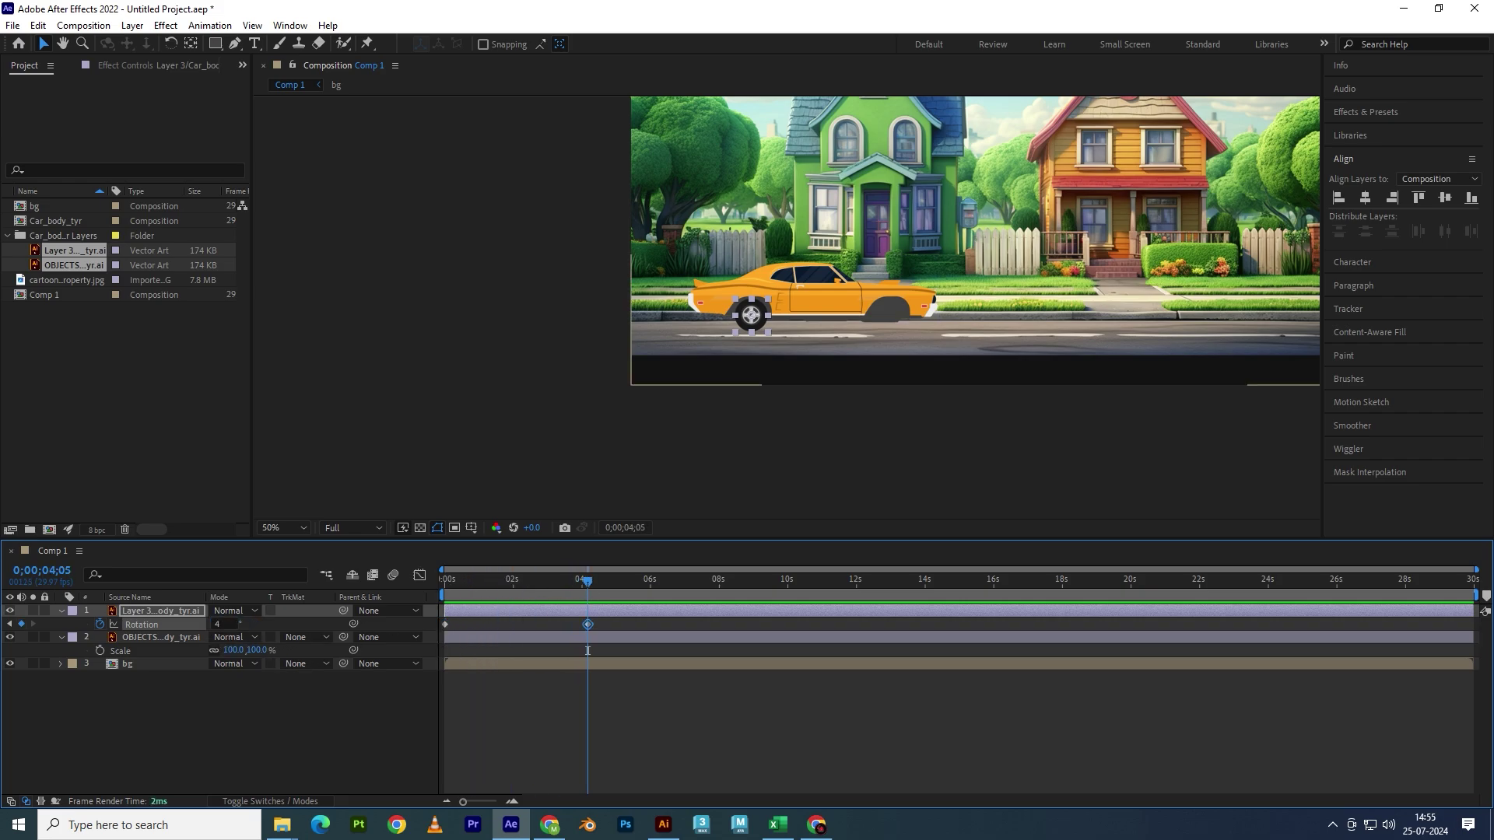
- Preview the tyre spinning from the start of the timeline
{"action": "left_click", "coordinate": [533, 582]}
{"action": "key", "text": "Home"}
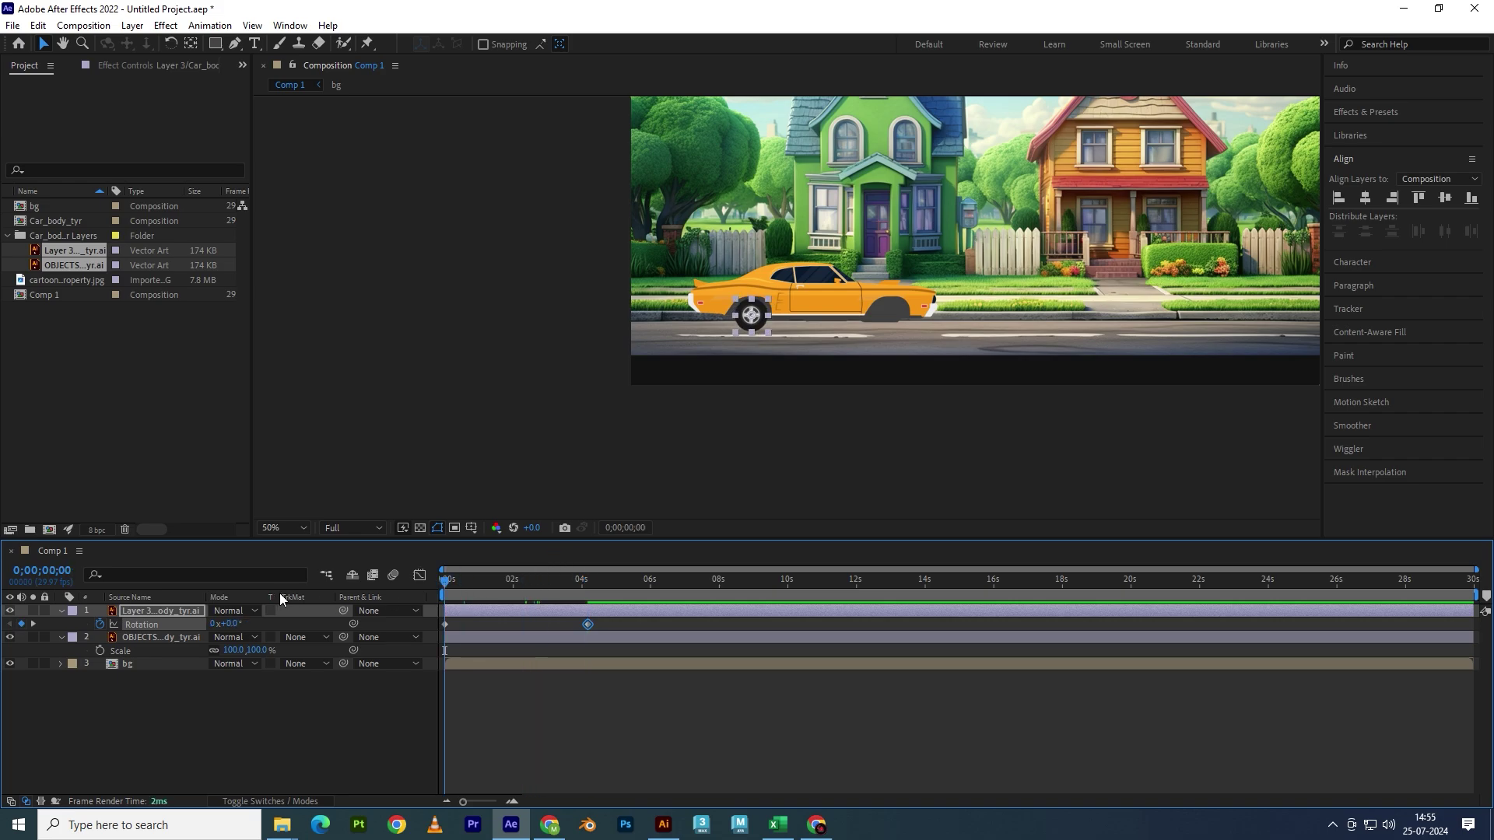
{"action": "key", "text": "space"}
{"action": "key", "text": "space"}
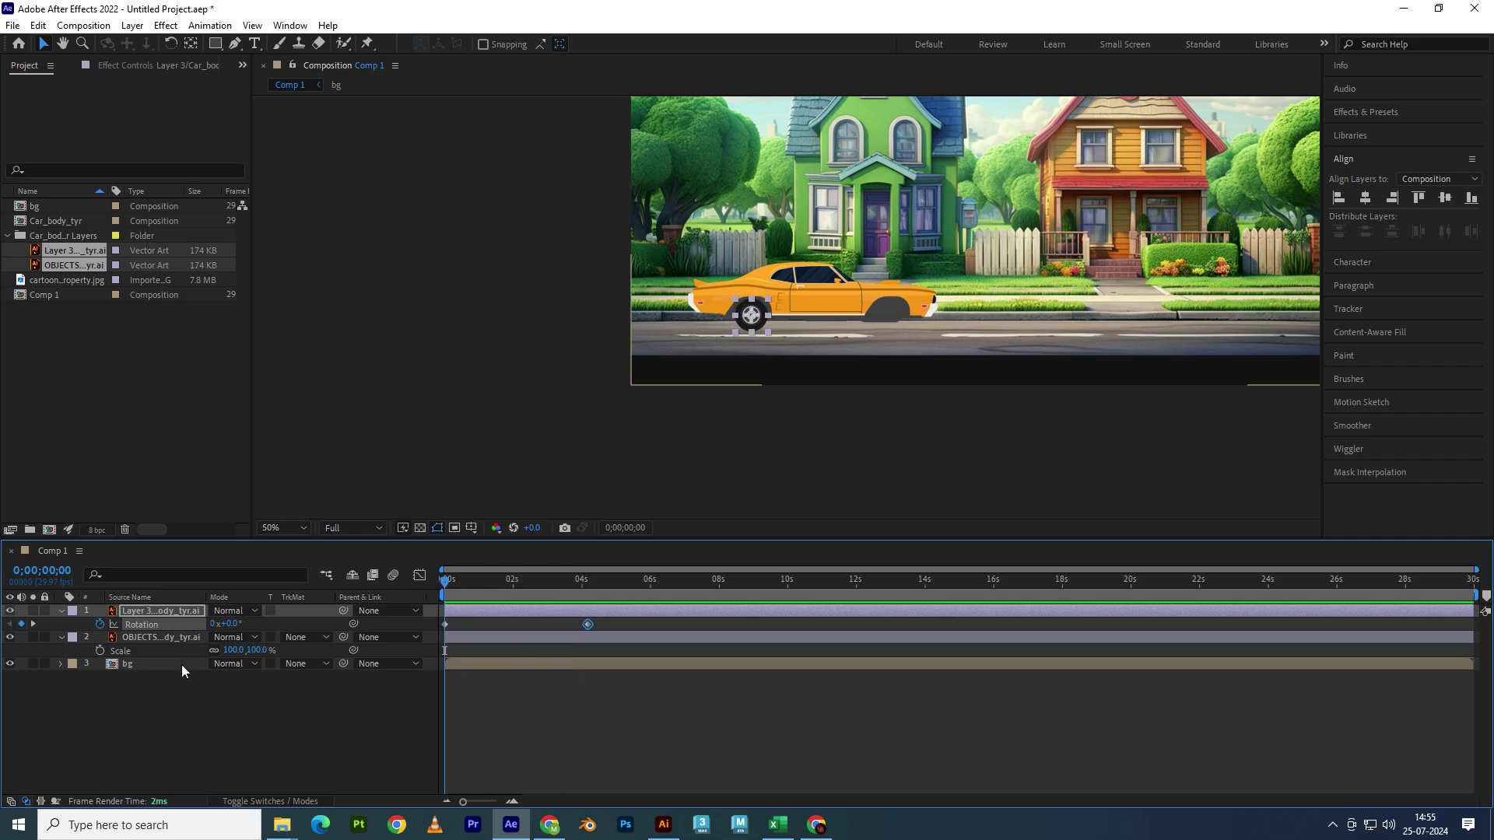
{"action": "left_click", "coordinate": [148, 640]}
- Show the car body's Position, reframe the view, and test moving the car right
{"action": "key", "text": "p"}
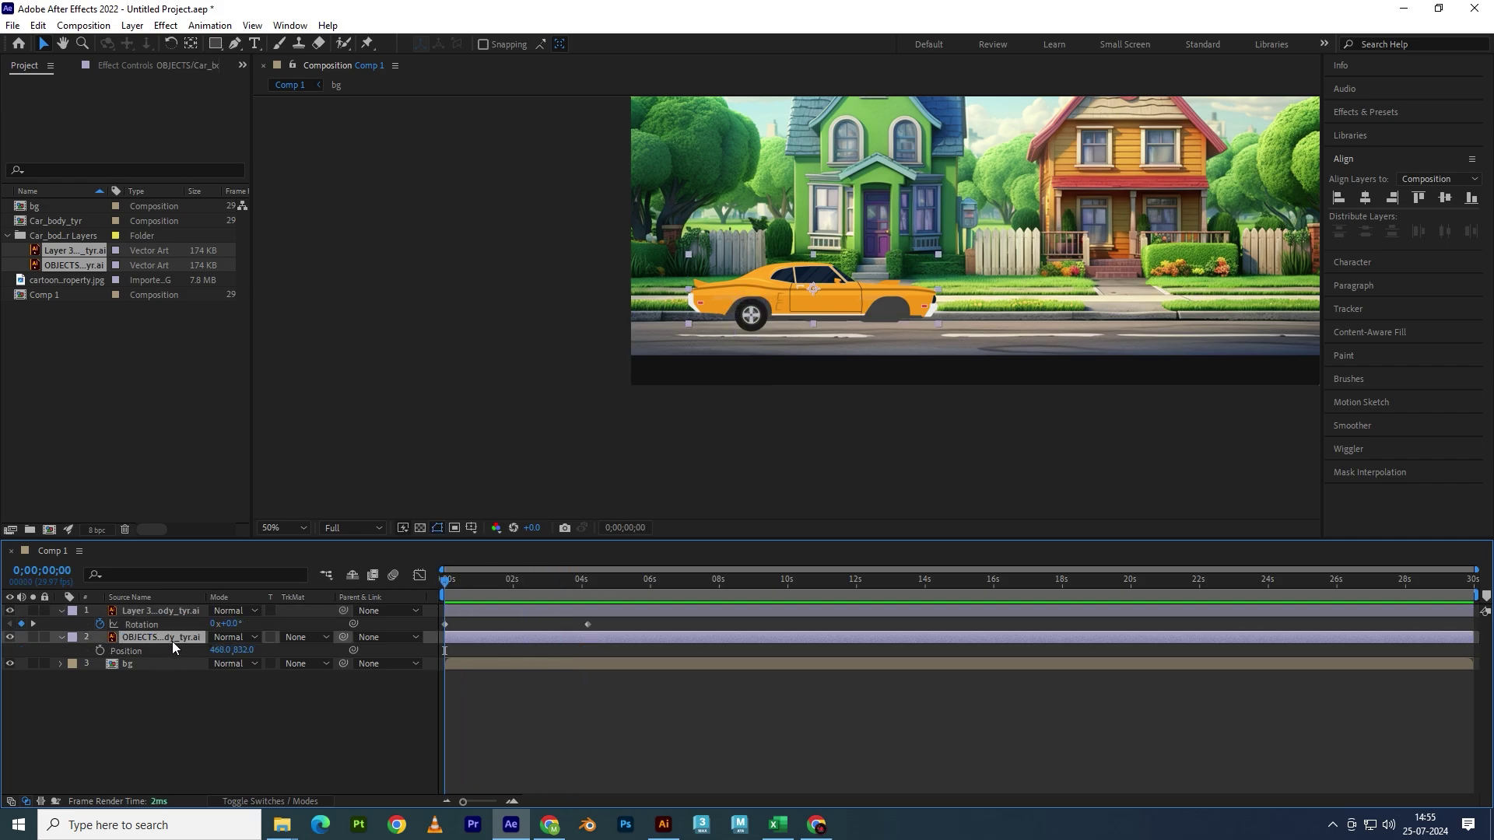
{"action": "scroll", "coordinate": [677, 362], "scroll_direction": "down", "scroll_amount": 1}
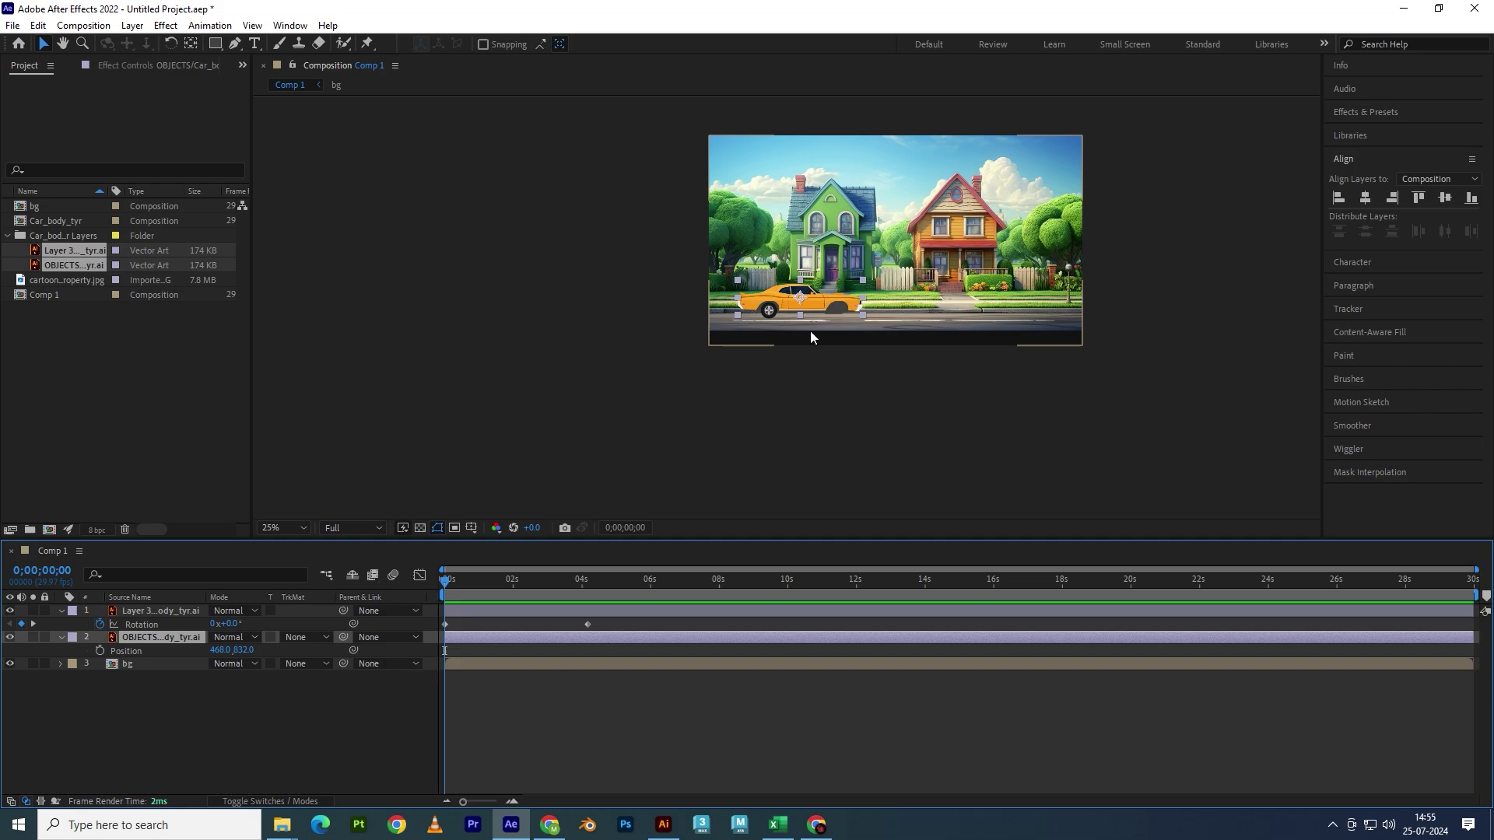
{"action": "scroll", "coordinate": [810, 333], "scroll_direction": "up", "scroll_amount": 1}
{"action": "key", "text": "h"}
{"action": "left_click_drag", "start_coordinate": [830, 429], "coordinate": [636, 426]}
{"action": "key", "text": "v"}
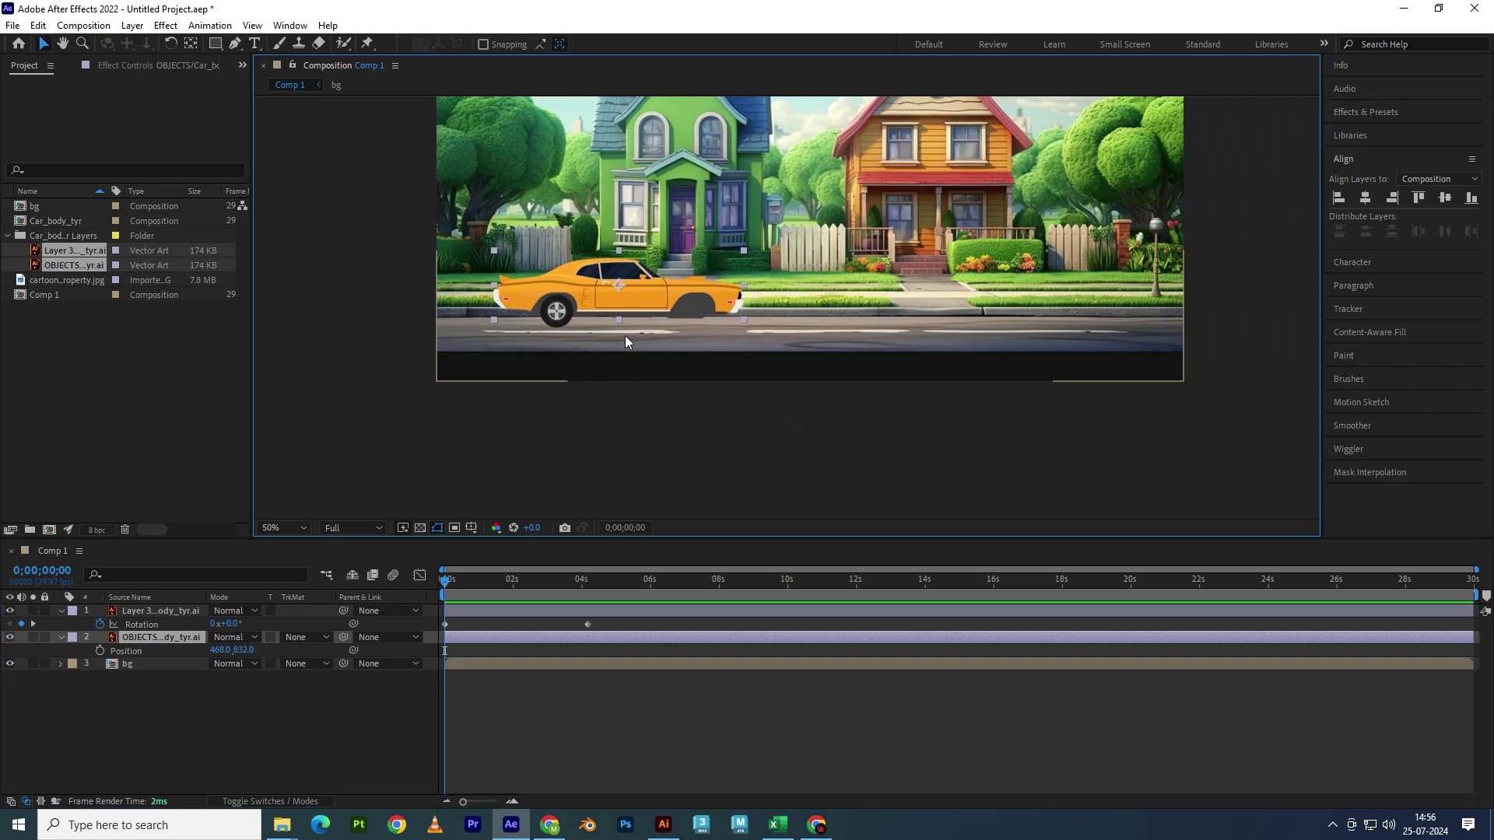
{"action": "mouse_move", "coordinate": [640, 306]}
{"action": "left_mouse_down"}
{"action": "mouse_move", "coordinate": [1059, 321]}
{"action": "mouse_move", "coordinate": [1036, 316]}
{"action": "left_mouse_up"}
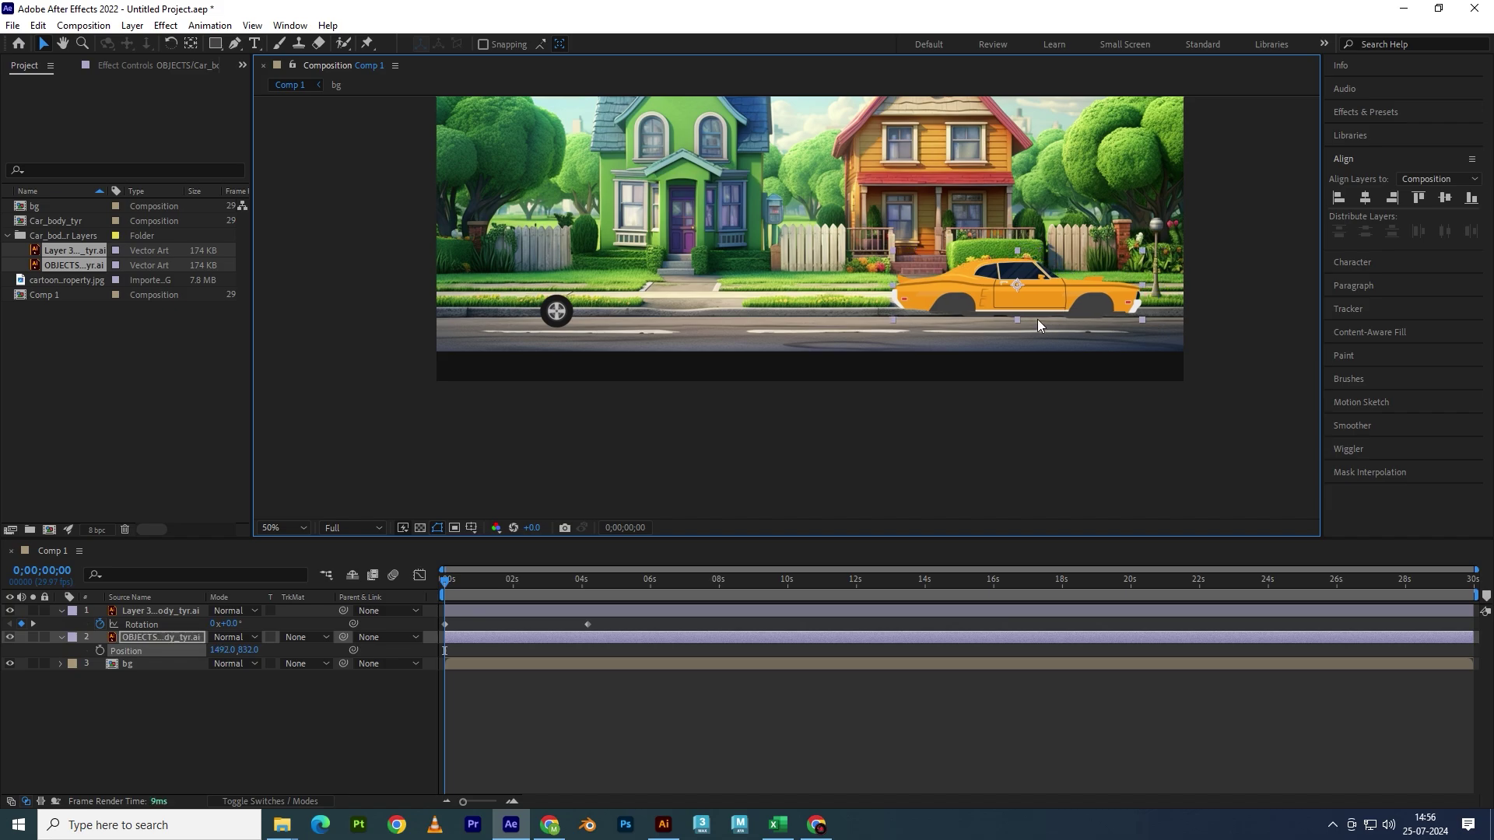
- Keyframe the car body at its start position at 0 s and at the street's right end at about 4 s
{"action": "left_click_drag", "start_coordinate": [439, 578], "coordinate": [442, 594]}
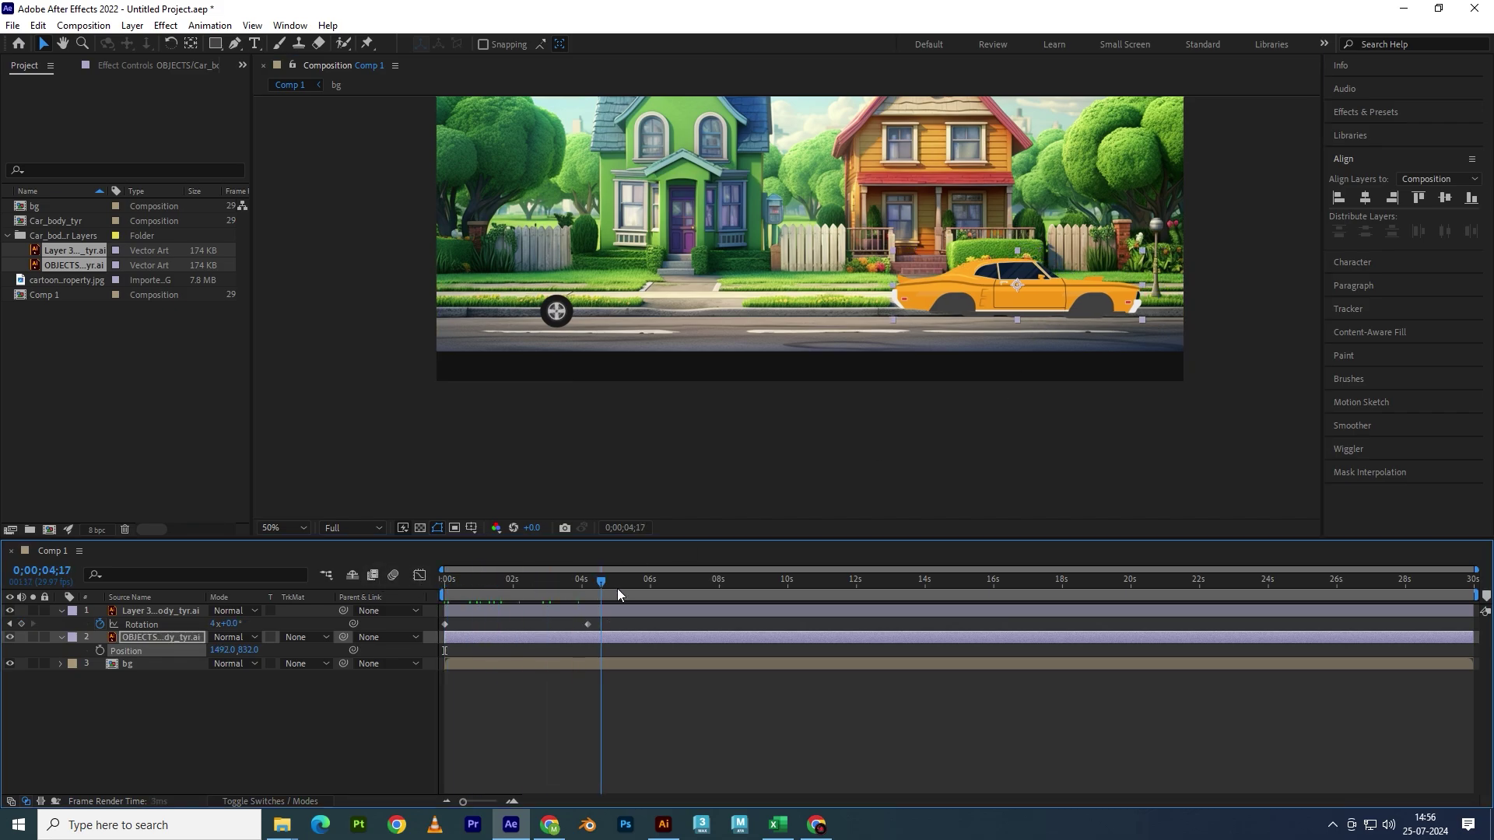
{"action": "left_click", "coordinate": [100, 650]}
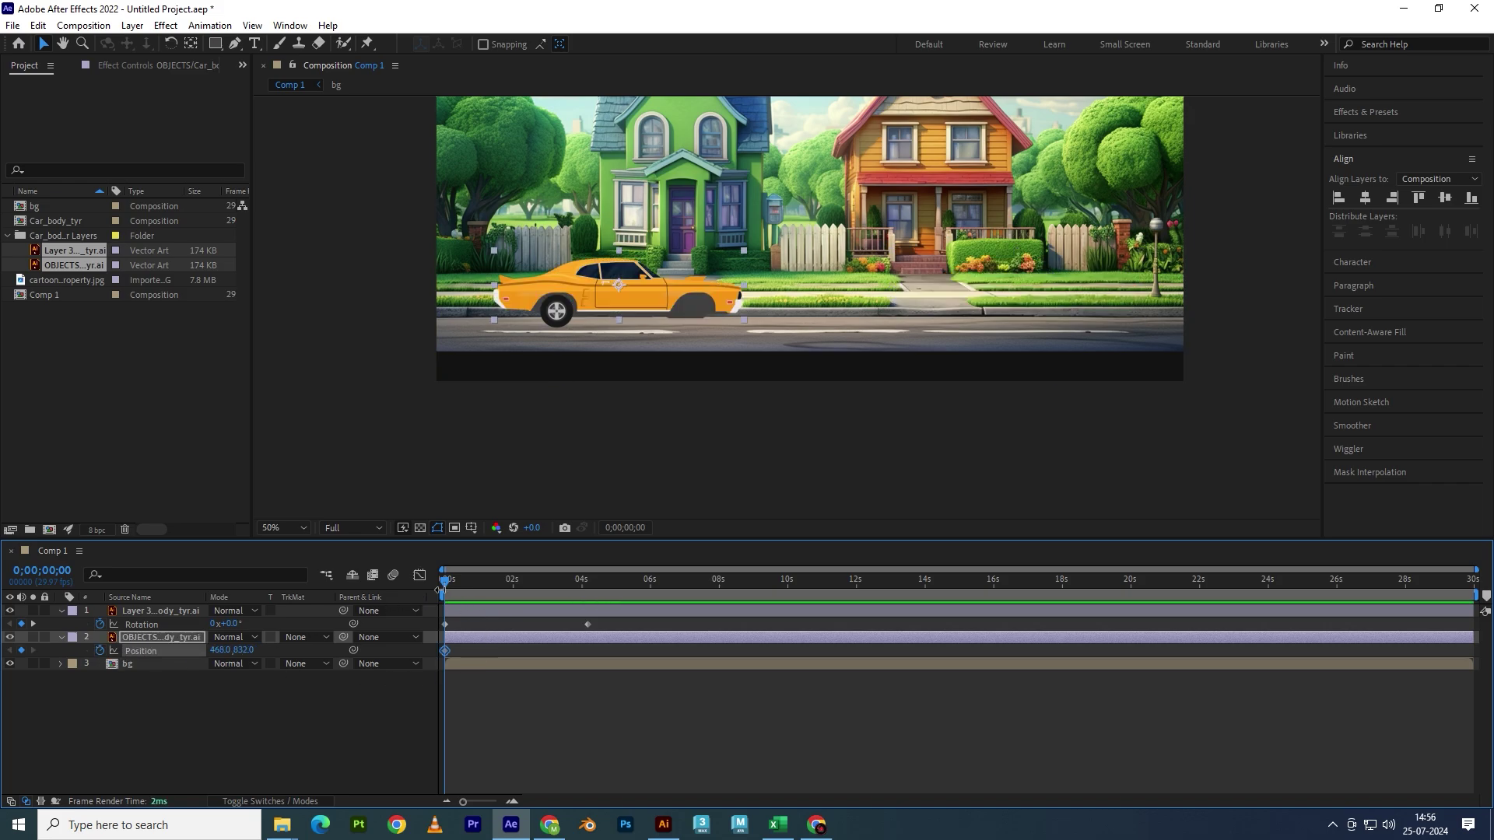
{"action": "left_click", "coordinate": [505, 580]}
{"action": "left_click", "coordinate": [588, 585]}
{"action": "left_click_drag", "start_coordinate": [666, 299], "coordinate": [1084, 313]}
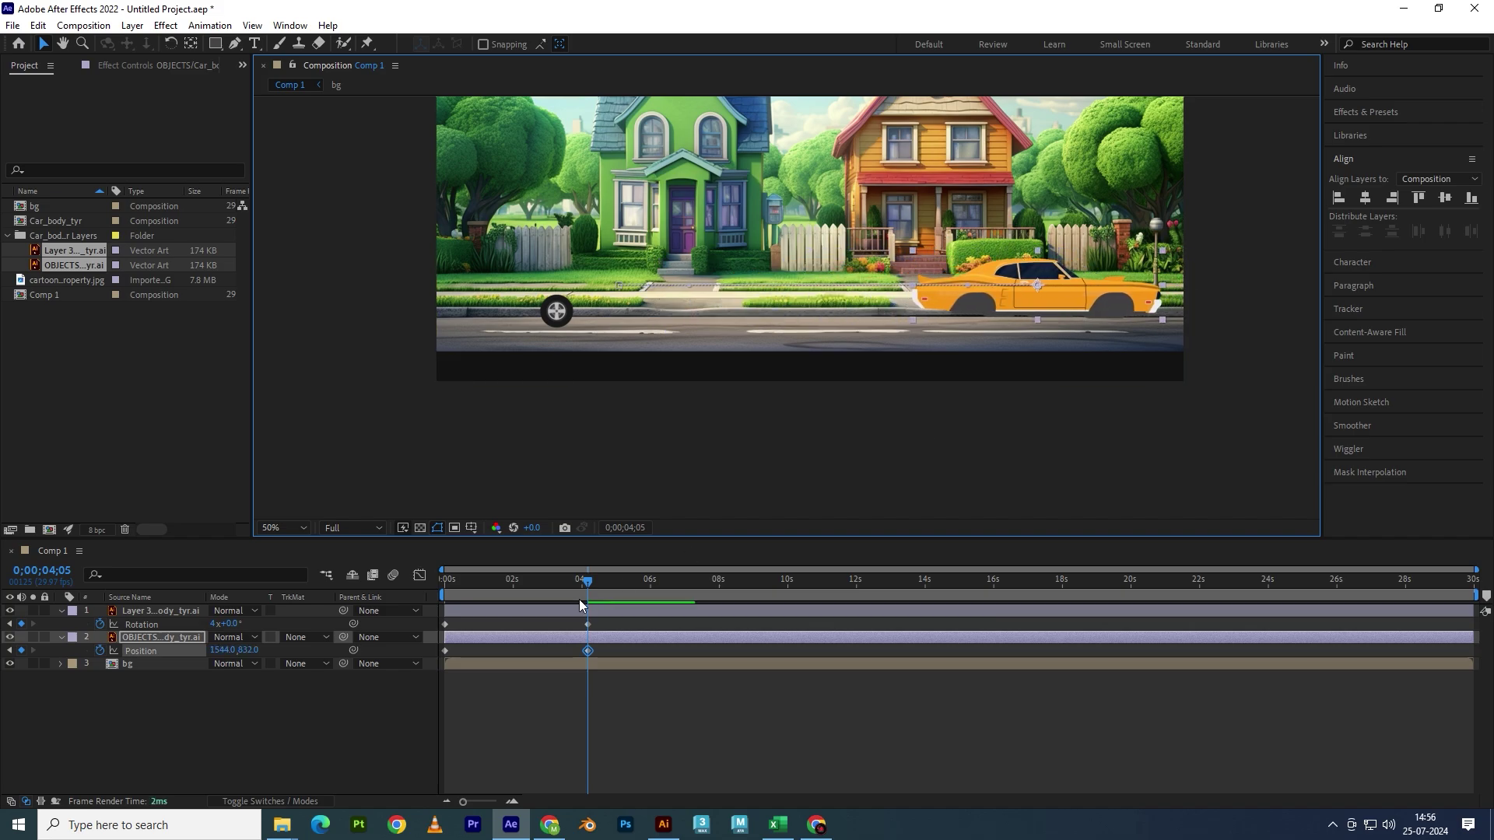
{"action": "left_click_drag", "start_coordinate": [582, 580], "coordinate": [368, 579]}
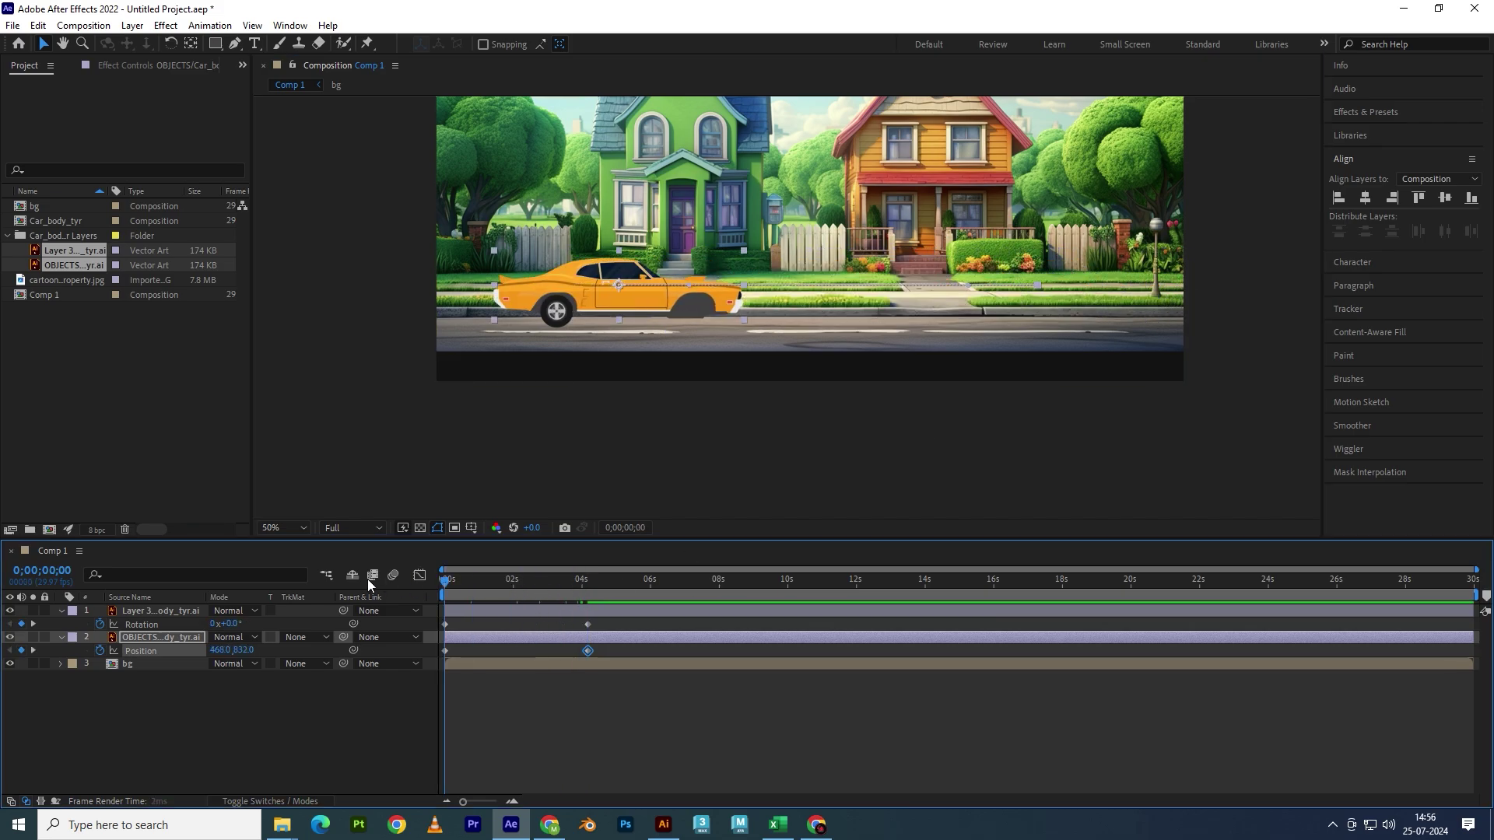
- Keyframe the tyre's Position at 0 s and under the car body at about 4 s, then preview
{"action": "left_click", "coordinate": [470, 614]}
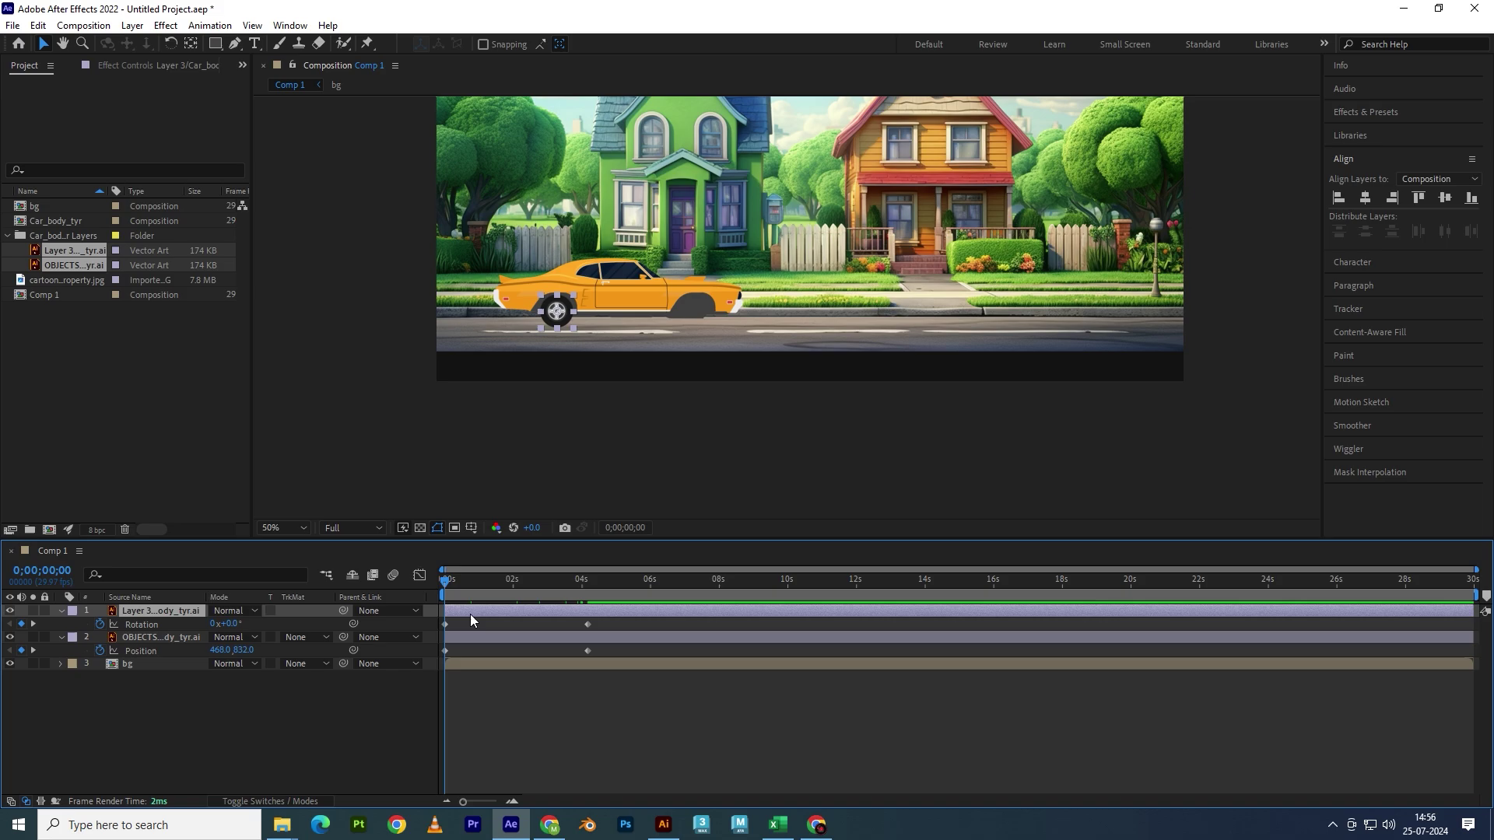
{"action": "key", "text": "p"}
{"action": "left_click", "coordinate": [99, 624]}
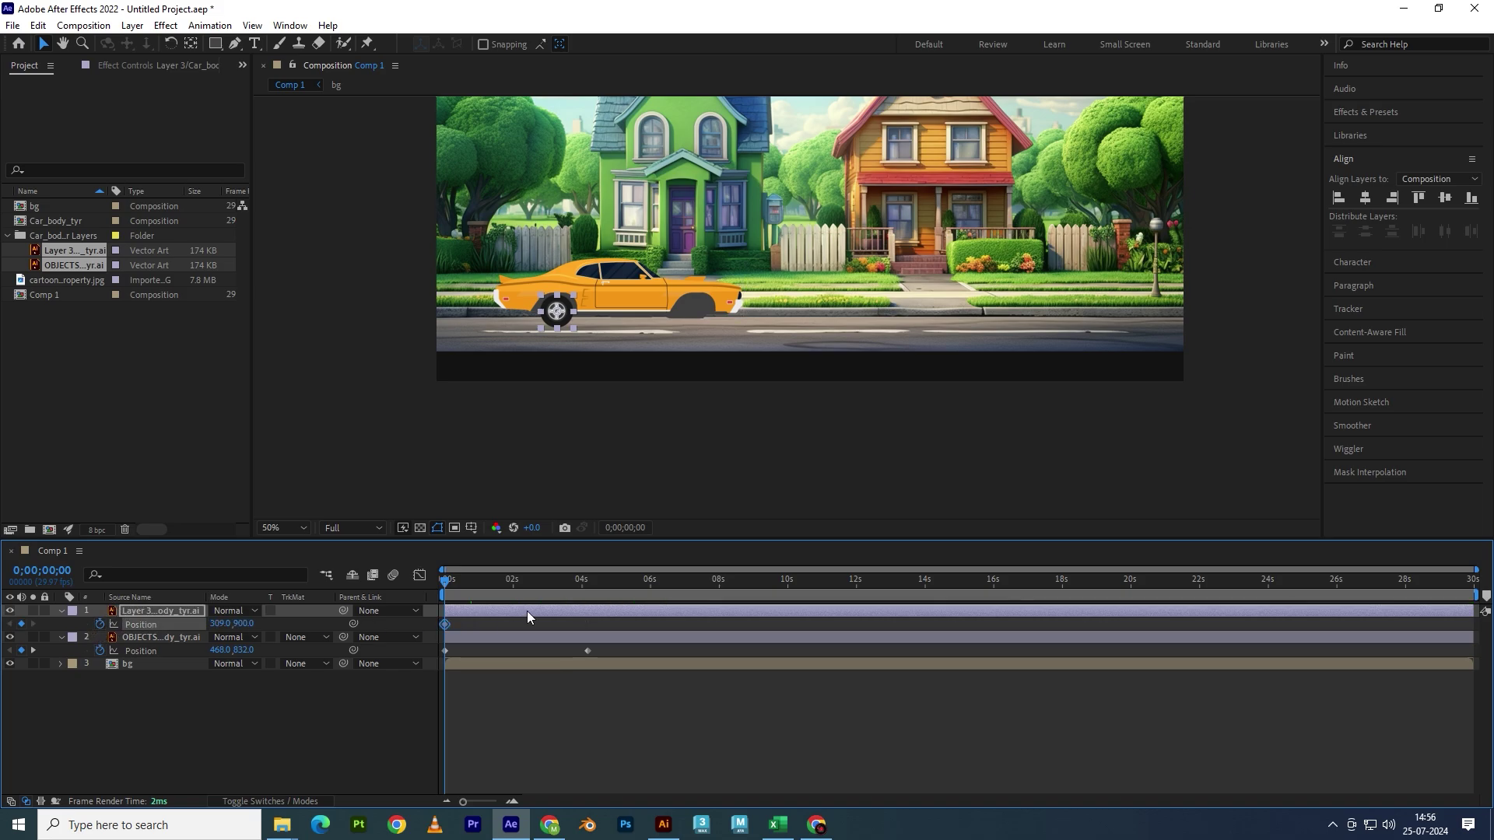
{"action": "left_click", "coordinate": [536, 588]}
{"action": "left_click_drag", "start_coordinate": [567, 595], "coordinate": [588, 591]}
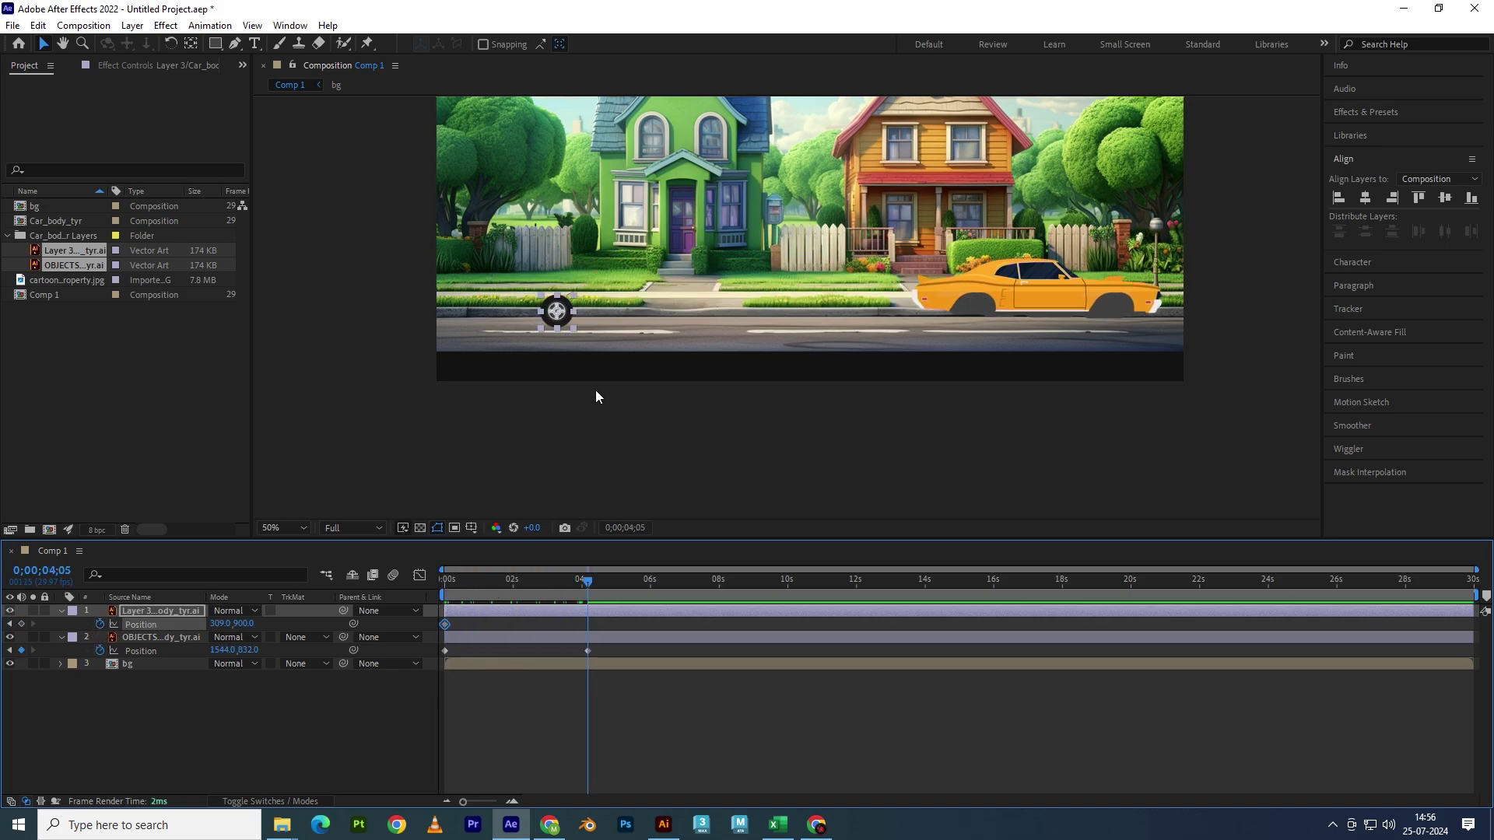
{"action": "left_click_drag", "start_coordinate": [564, 308], "coordinate": [982, 311]}
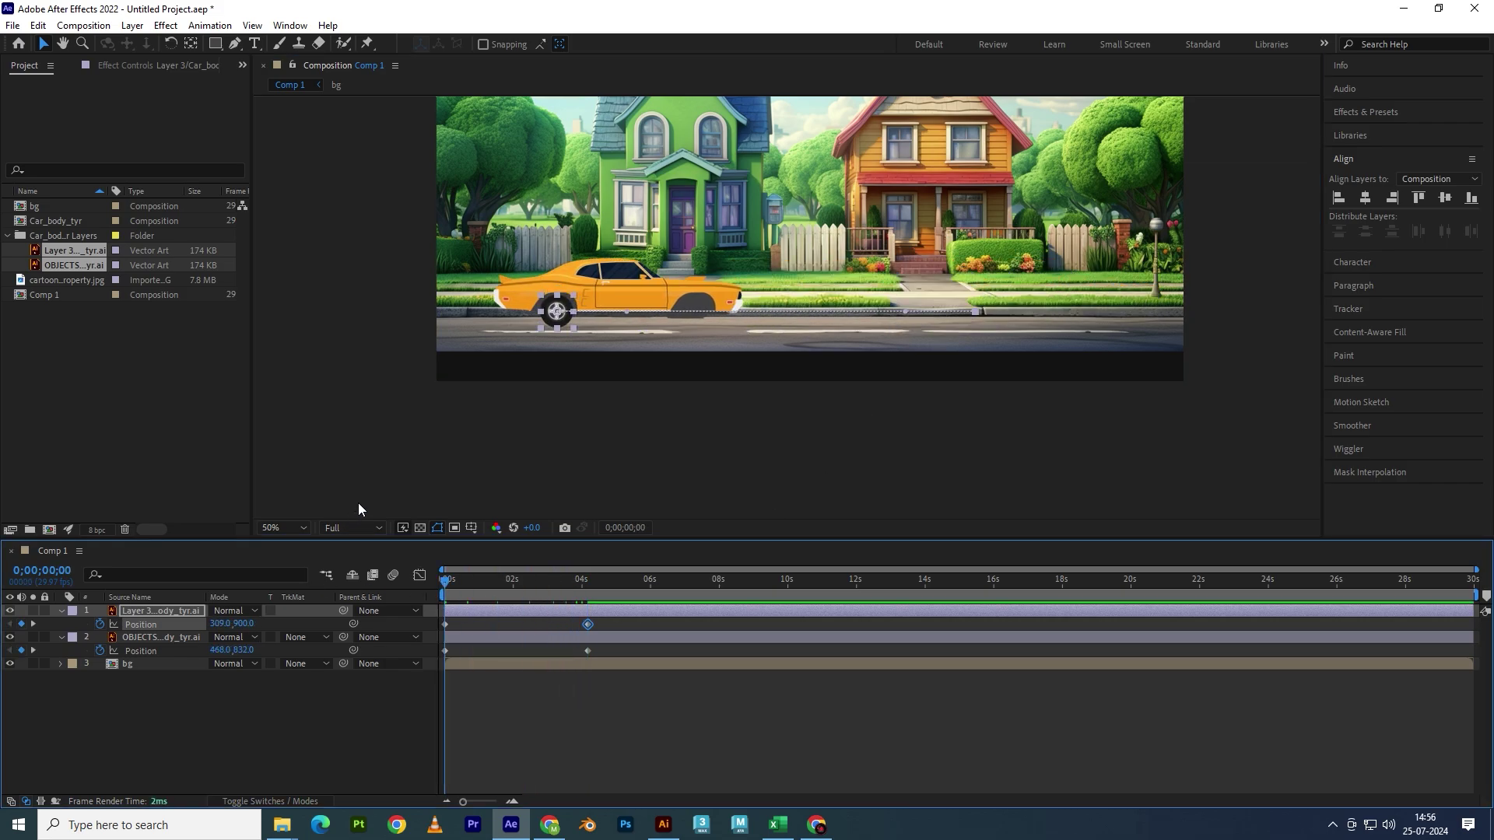
{"action": "left_click", "coordinate": [370, 465]}
{"action": "key", "text": "space"}
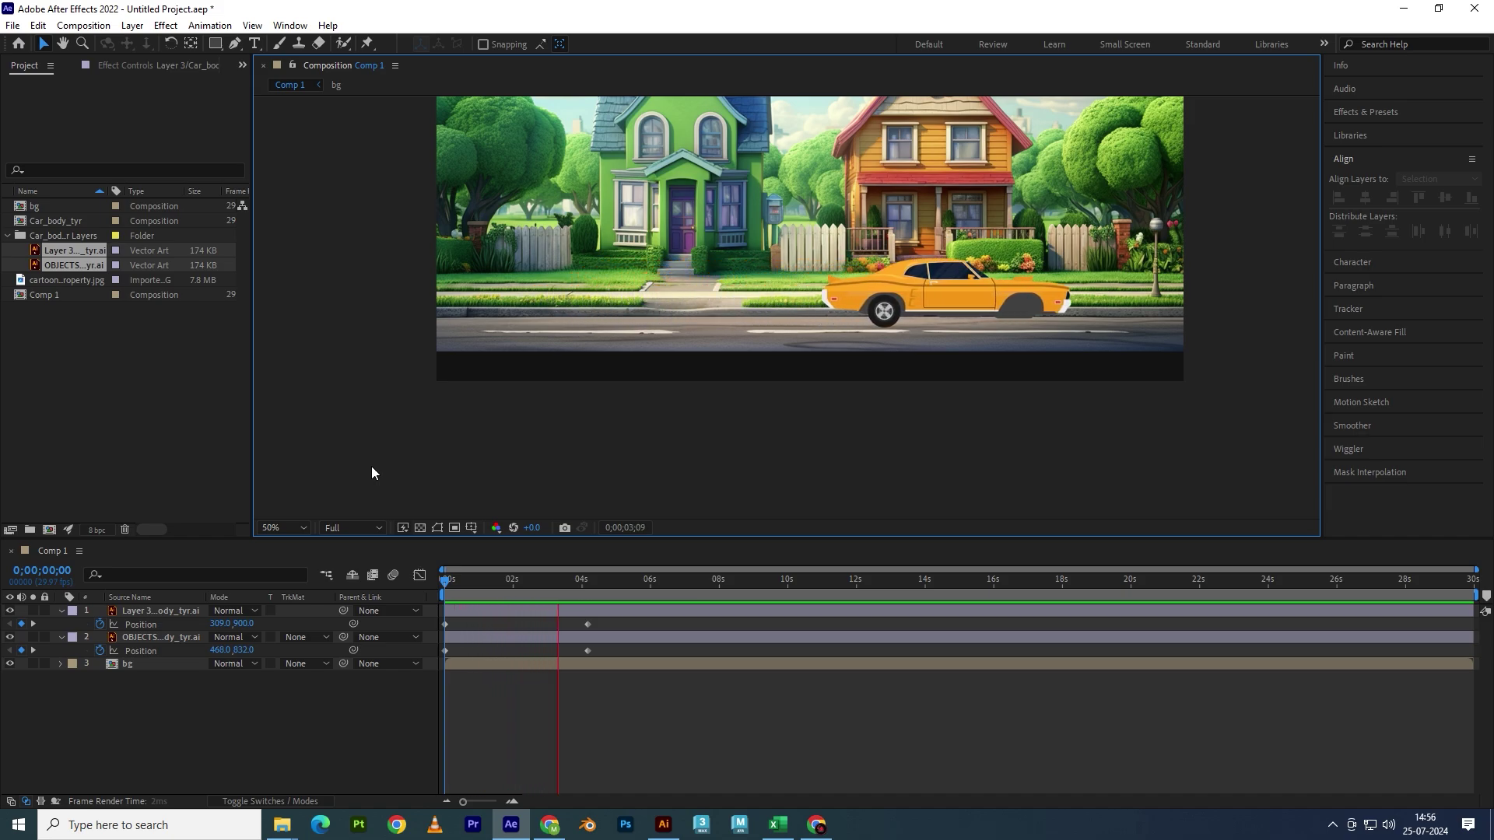
{"action": "key", "text": "space"}
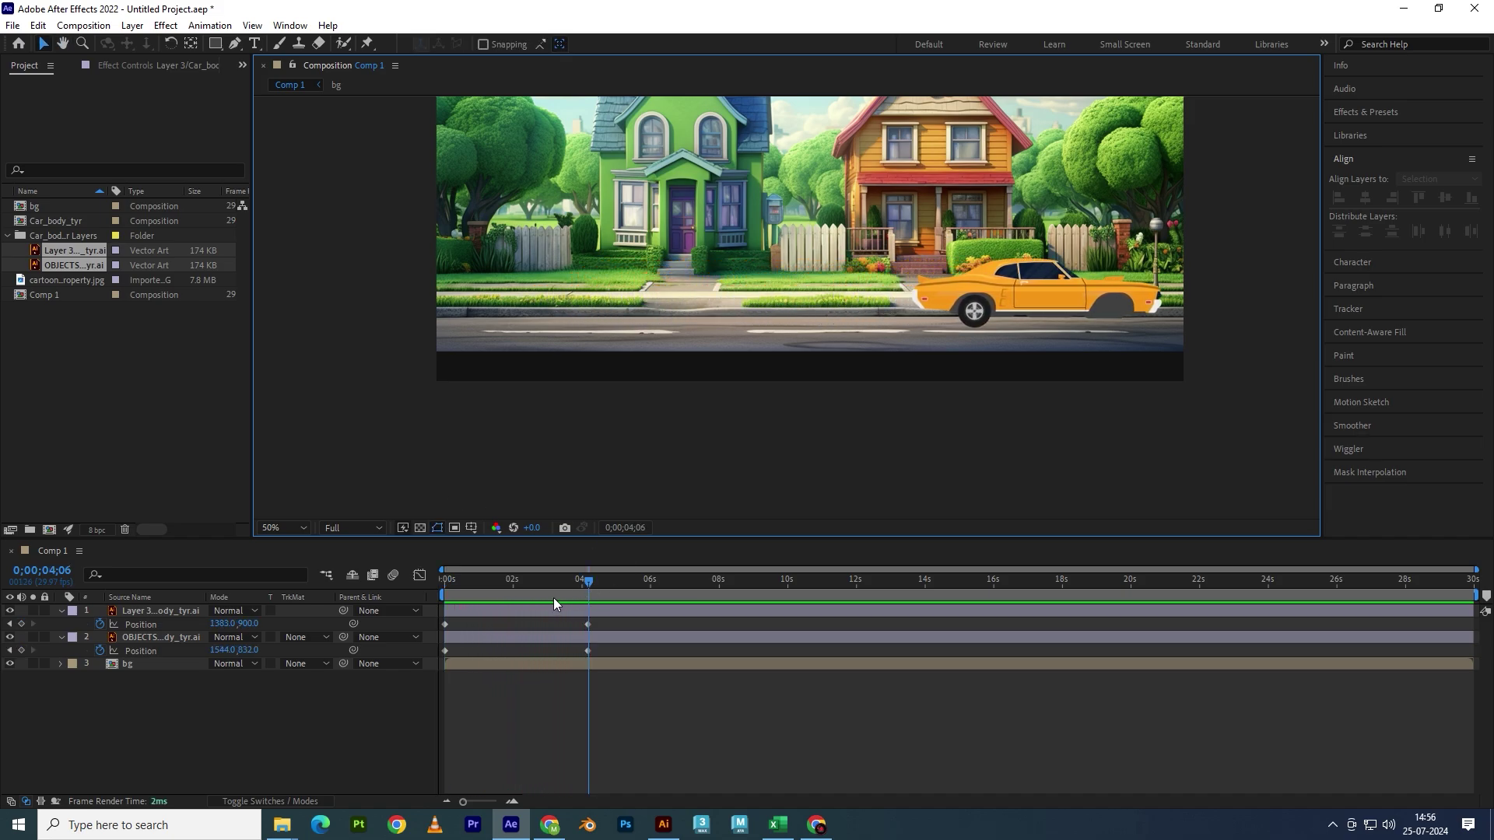
{"action": "left_click_drag", "start_coordinate": [535, 587], "coordinate": [439, 583]}
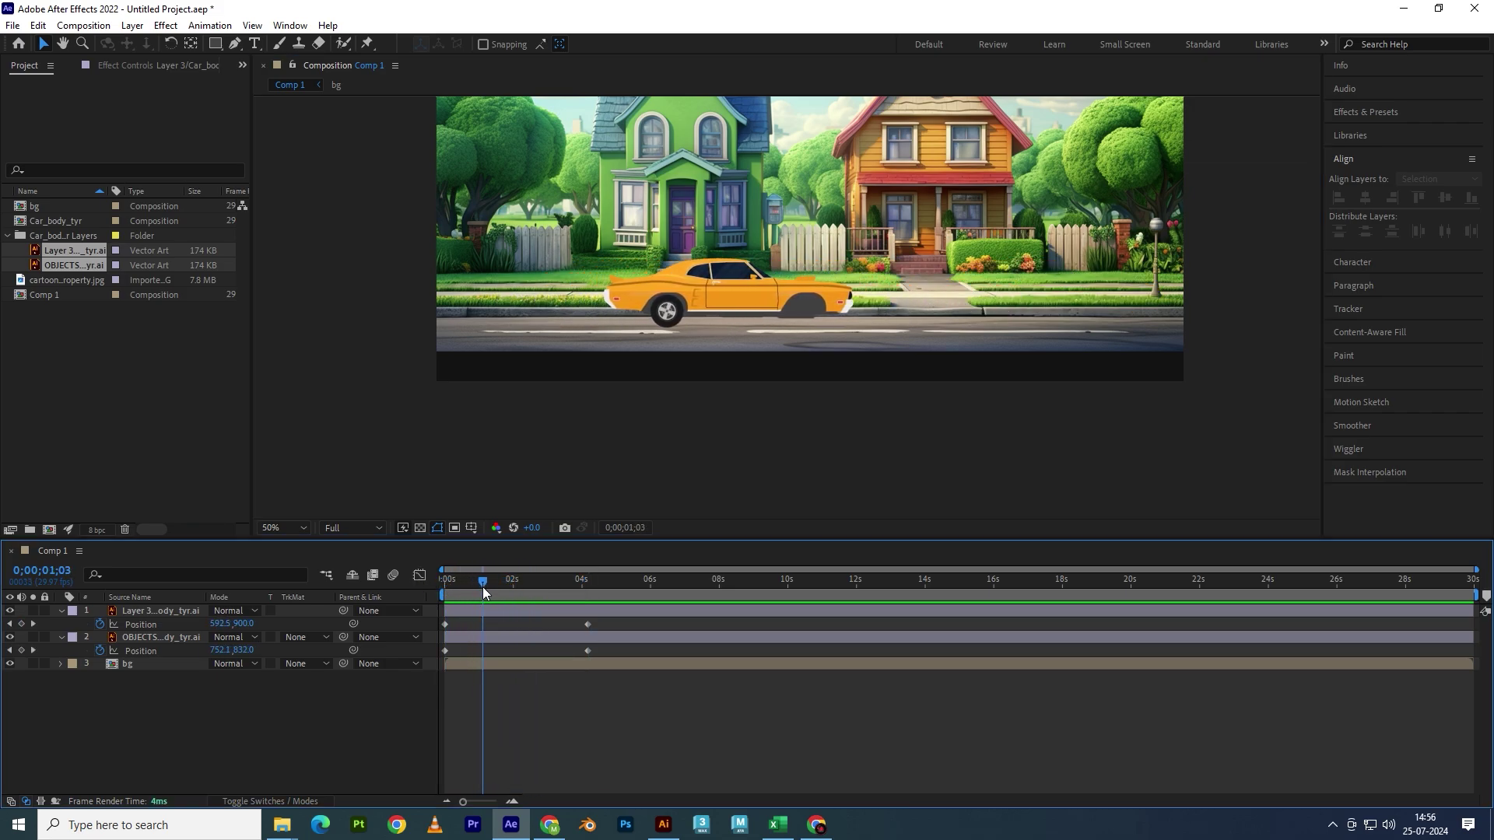
{"action": "left_click_drag", "start_coordinate": [588, 624], "coordinate": [499, 624]}
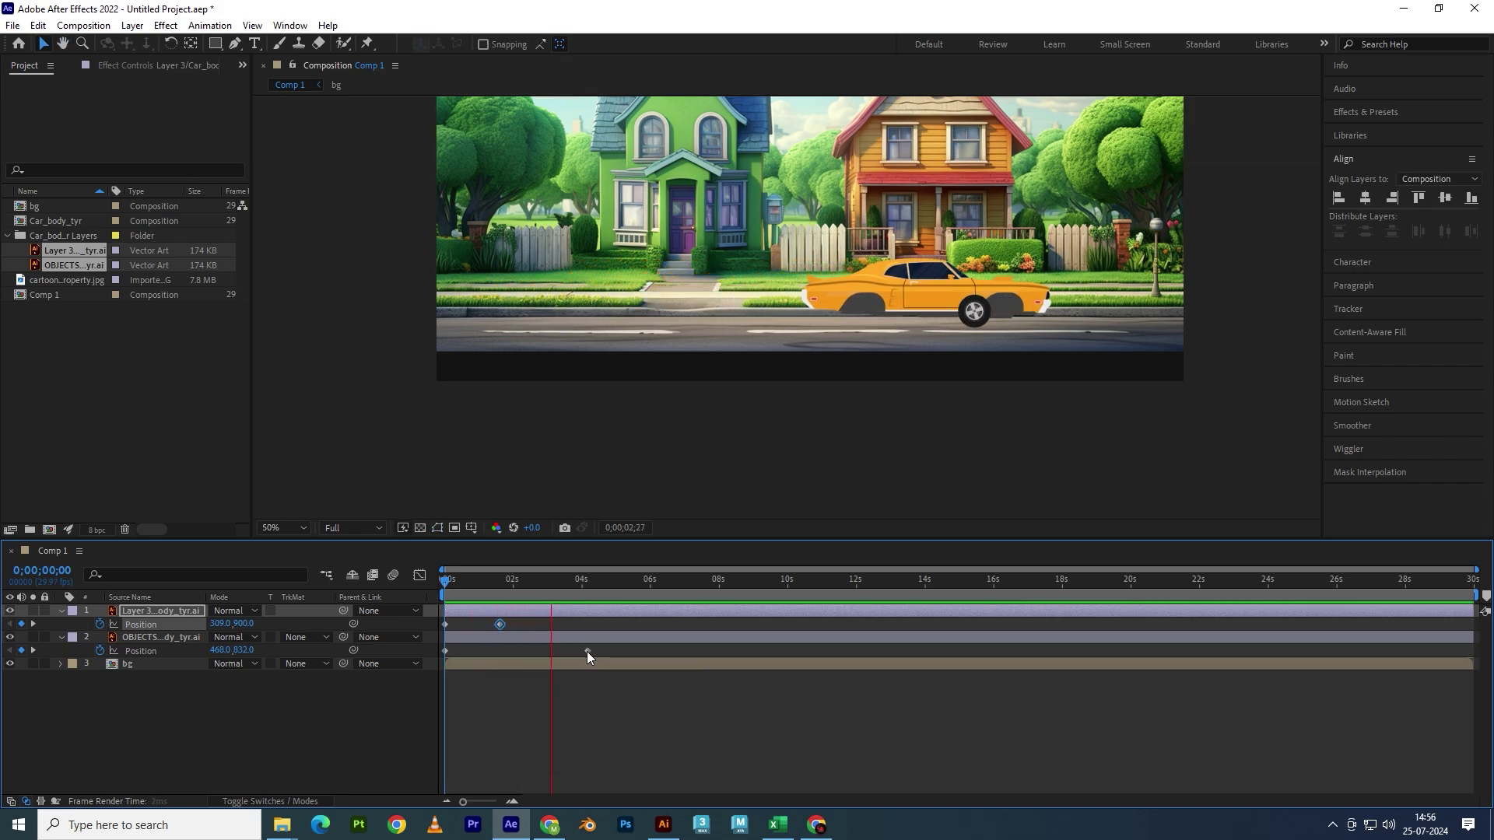
{"action": "key", "text": "space"}
{"action": "key", "text": "ctrl+z"}
{"action": "key", "text": "Home"}
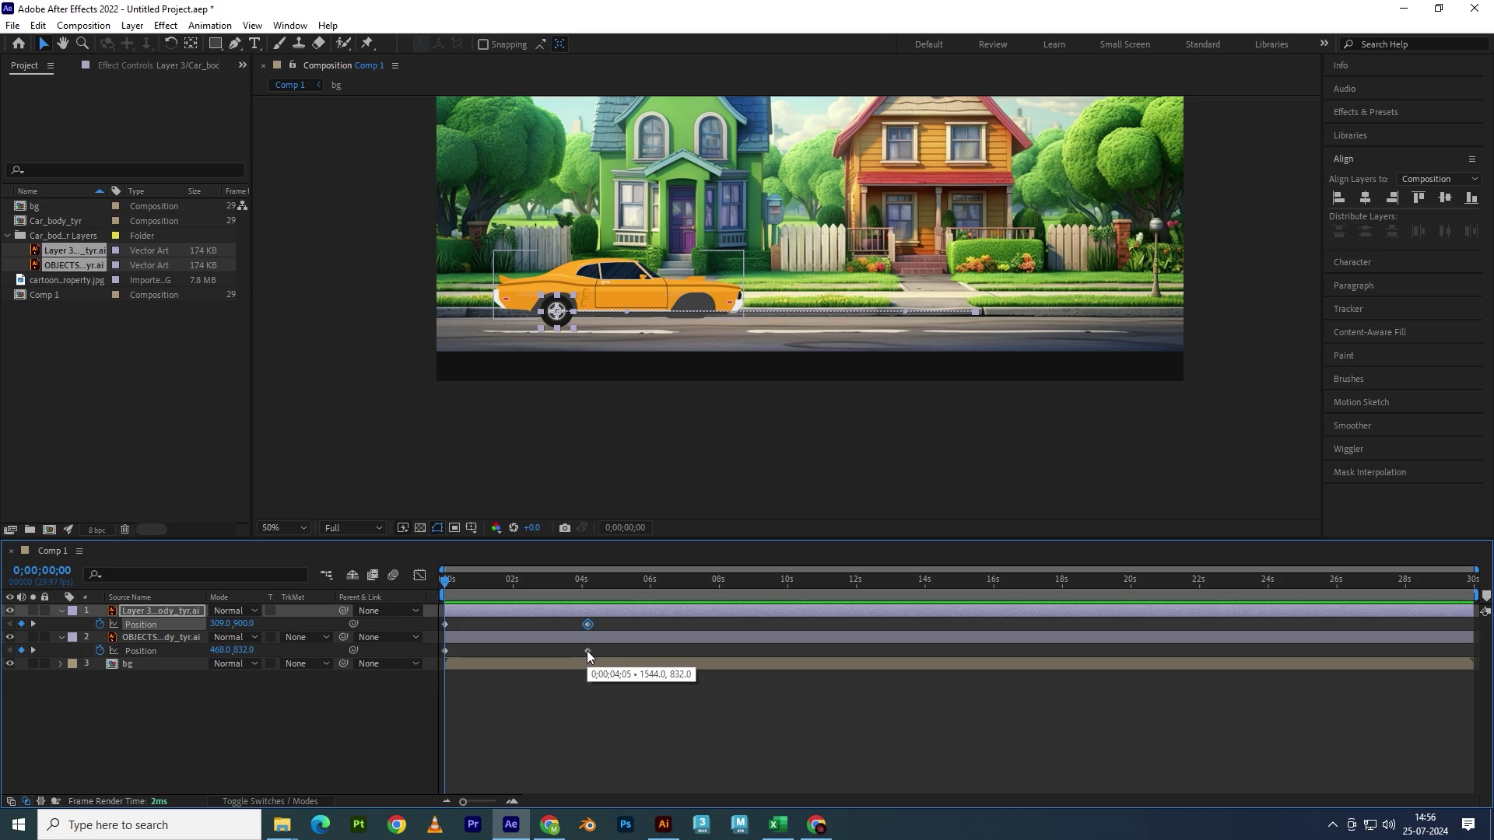
{"action": "key", "text": "space"}
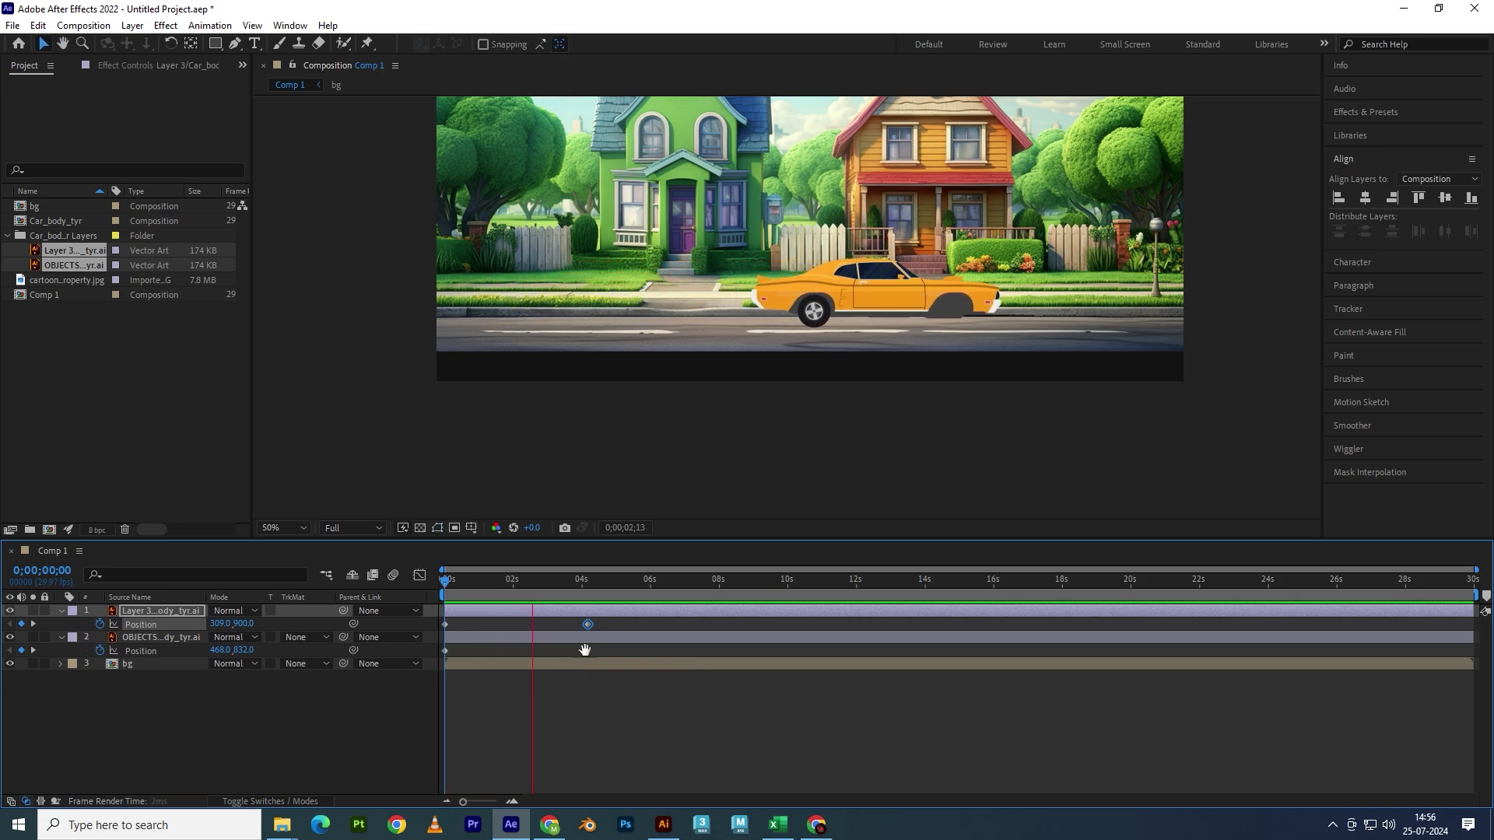
{"action": "key", "text": "space"}
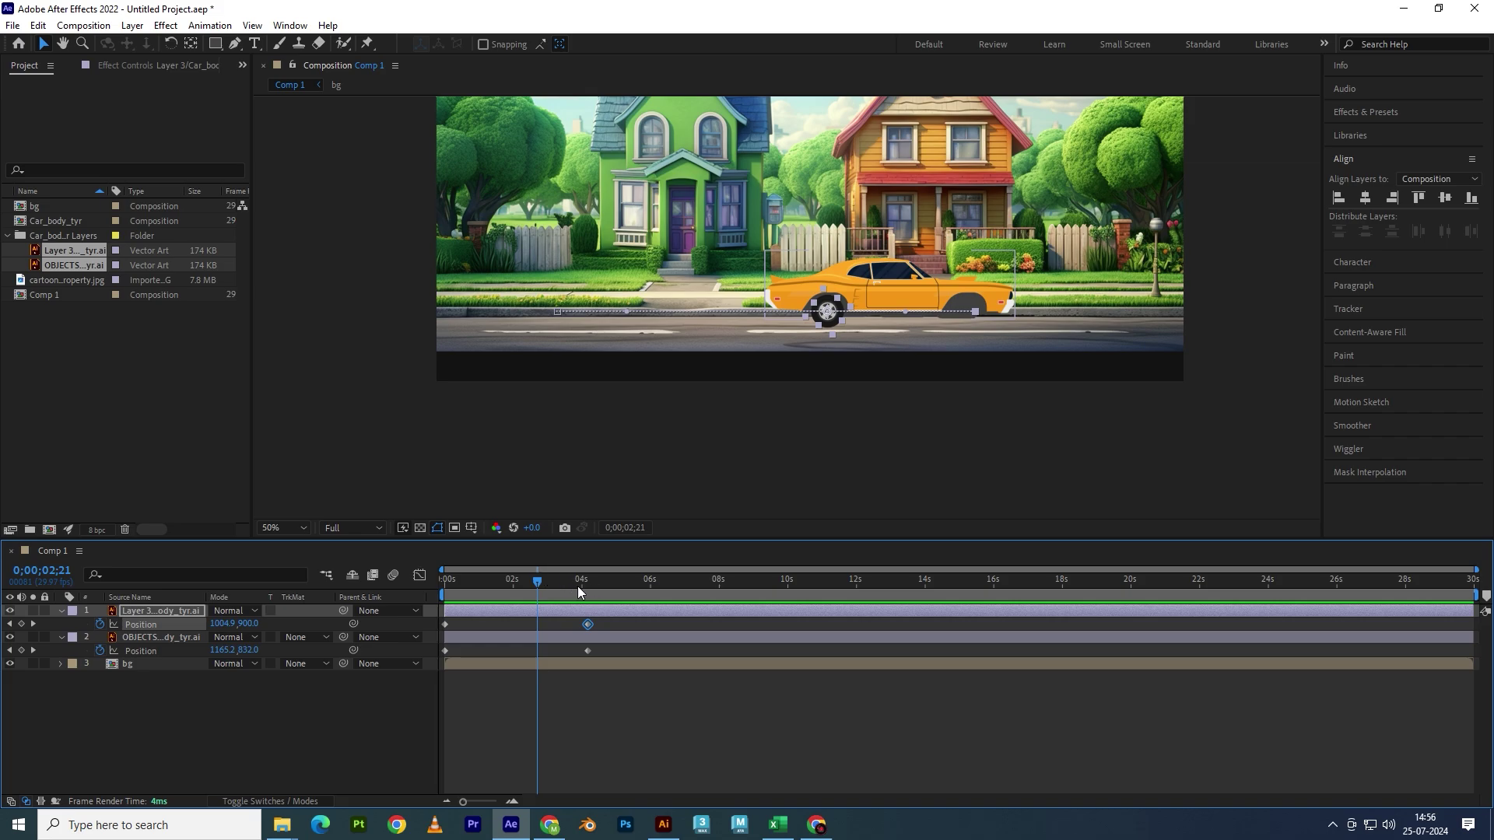
{"action": "left_click_drag", "start_coordinate": [540, 581], "coordinate": [588, 584]}
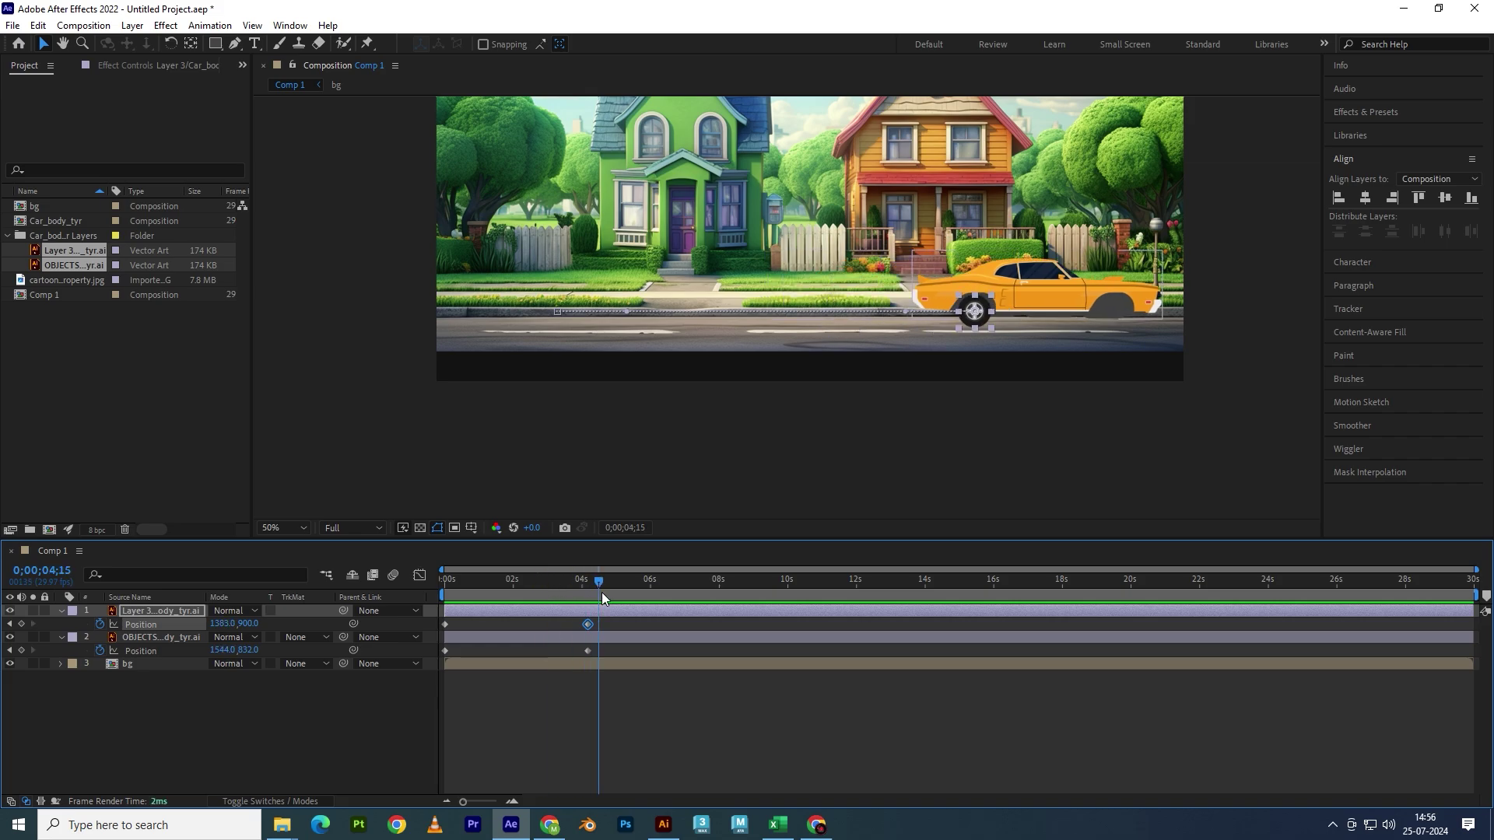
- Set the tyre's four-second Rotation keyframe to 10 revolutions
{"action": "left_click", "coordinate": [212, 624]}
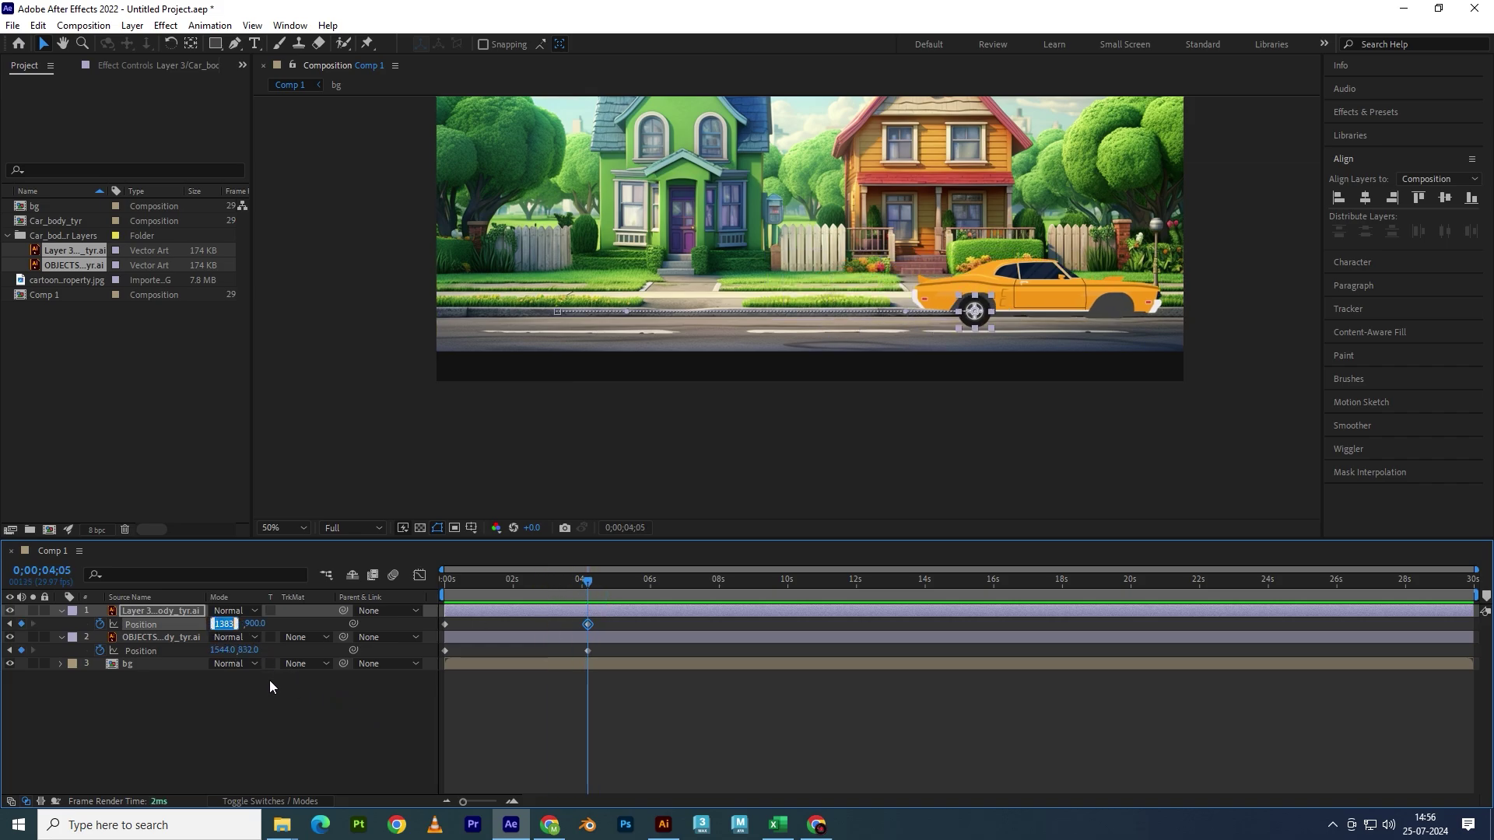
{"action": "type", "text": "r"}
{"action": "left_click", "coordinate": [212, 724]}
{"action": "left_click", "coordinate": [187, 630]}
{"action": "key", "text": "r"}
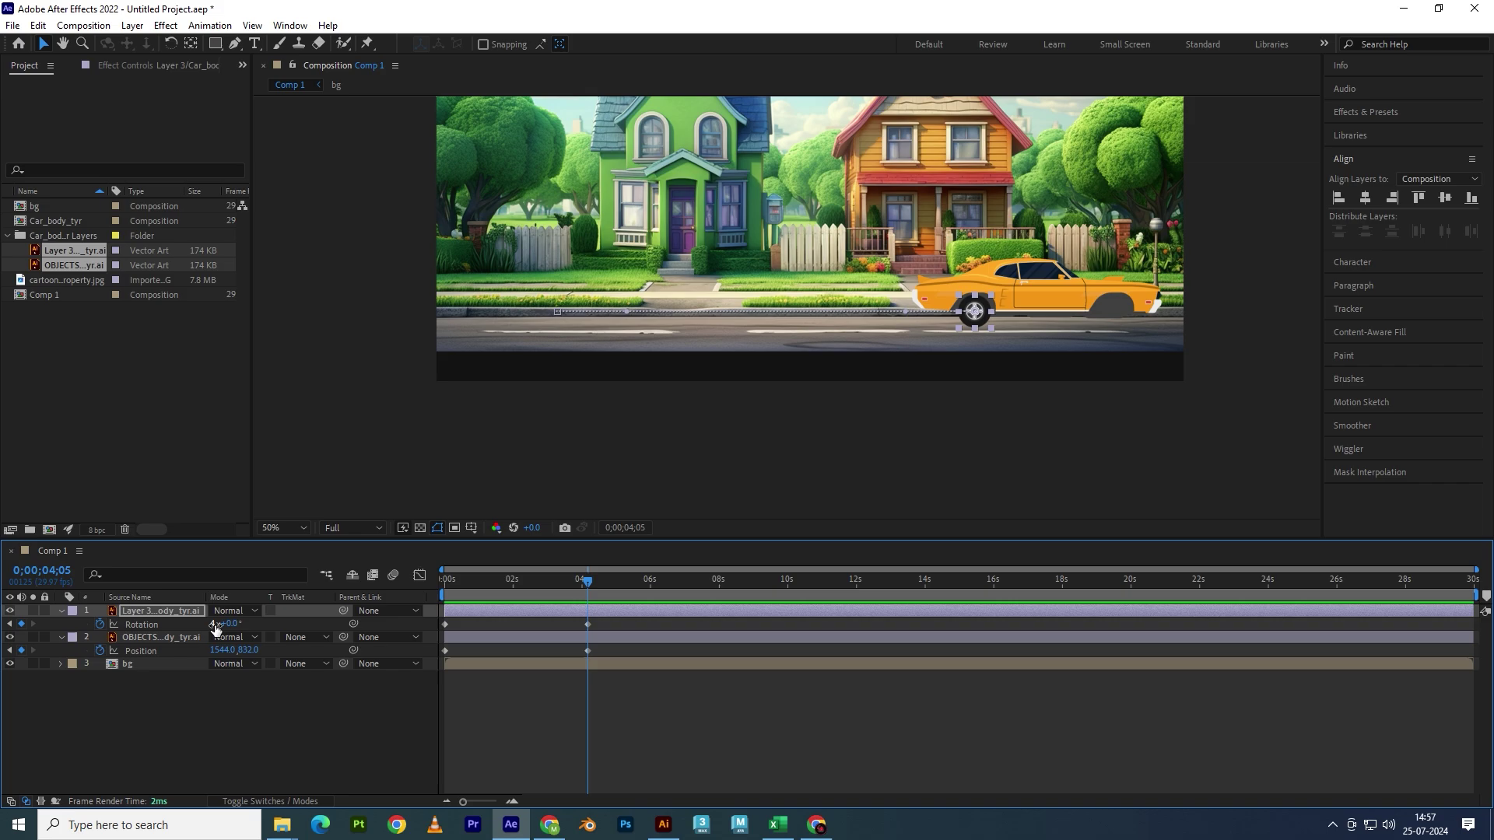
{"action": "left_click", "coordinate": [215, 625]}
{"action": "type", "text": "1"}
{"action": "key", "text": "Return"}
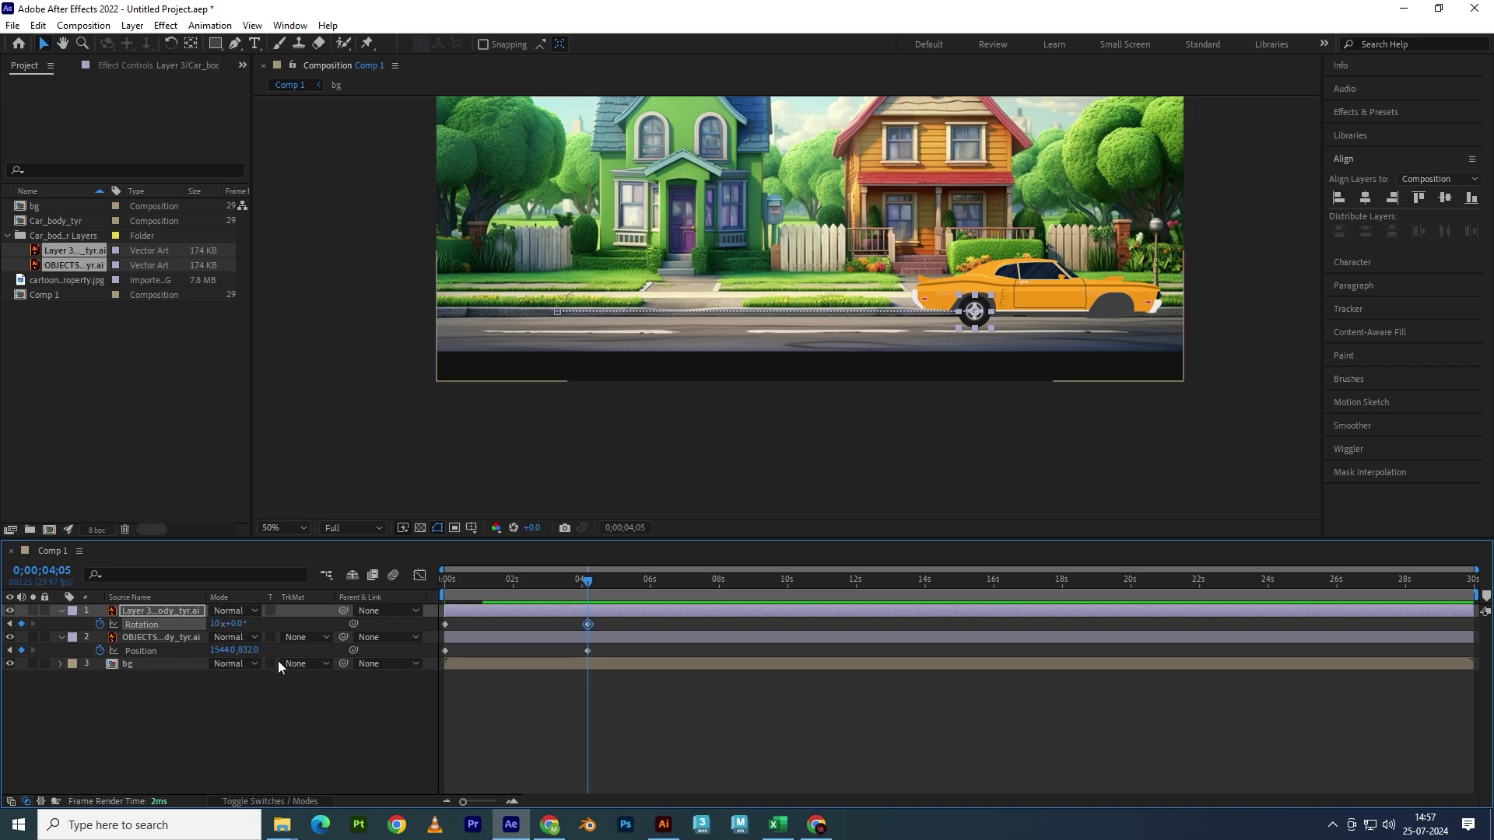
- Preview the drive from the start and scrub the timeline to check the tyre spin
{"action": "left_click_drag", "start_coordinate": [484, 582], "coordinate": [4, 559]}
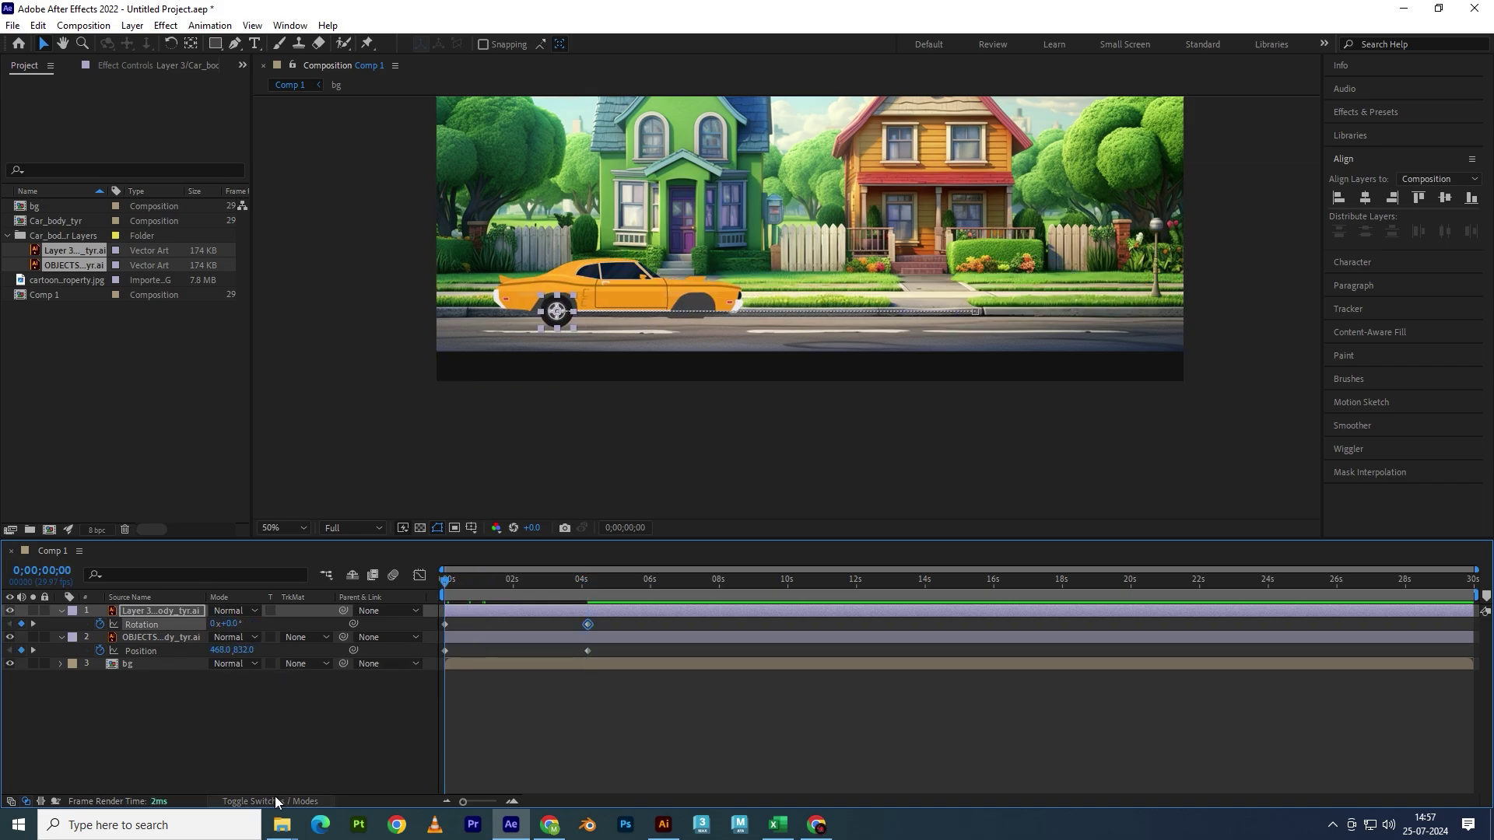
{"action": "left_click", "coordinate": [268, 776]}
{"action": "key", "text": "space"}
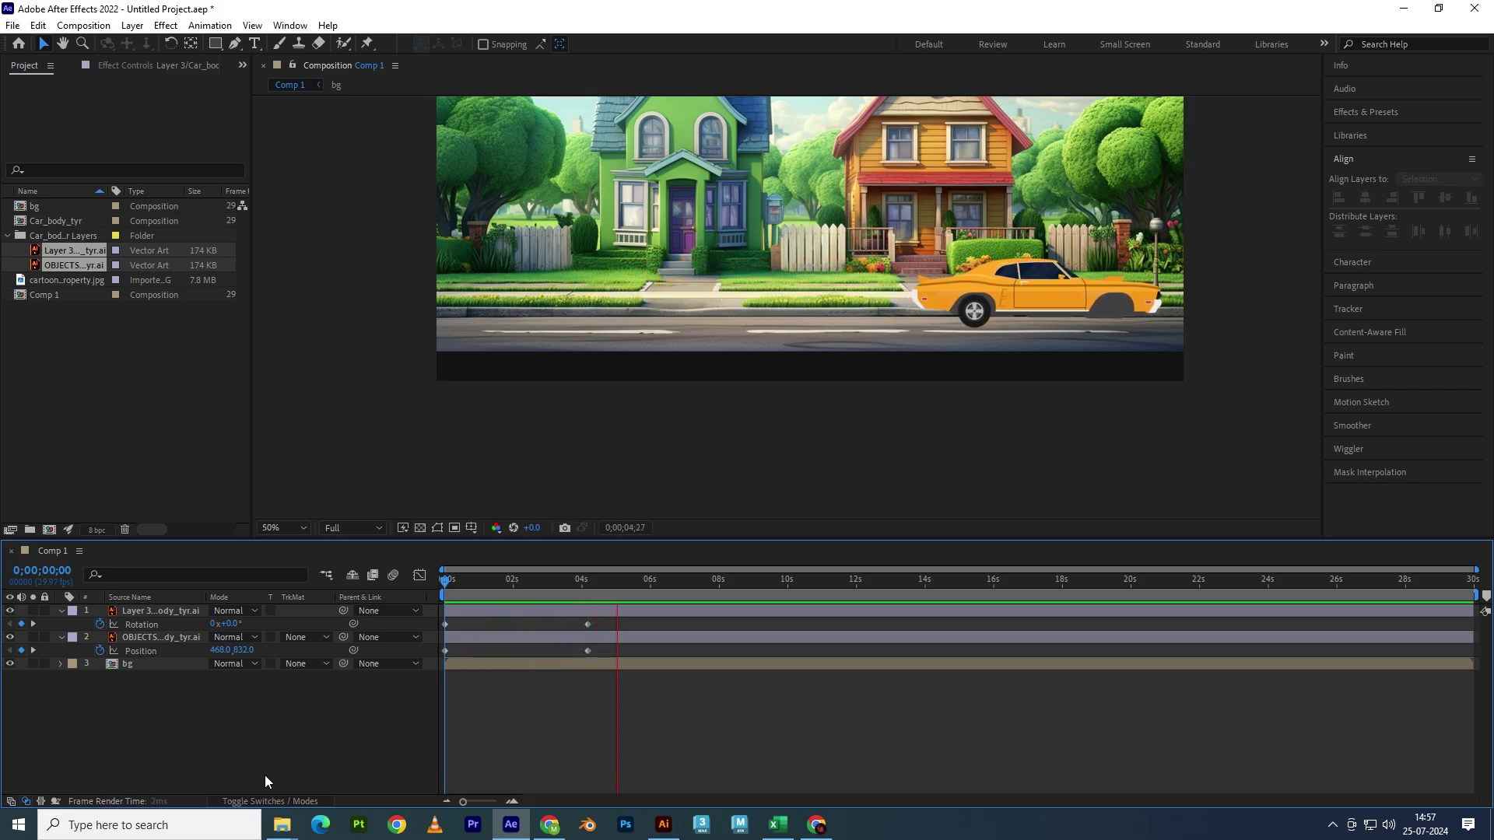
{"action": "key", "text": "space"}
{"action": "left_click_drag", "start_coordinate": [562, 593], "coordinate": [410, 595]}
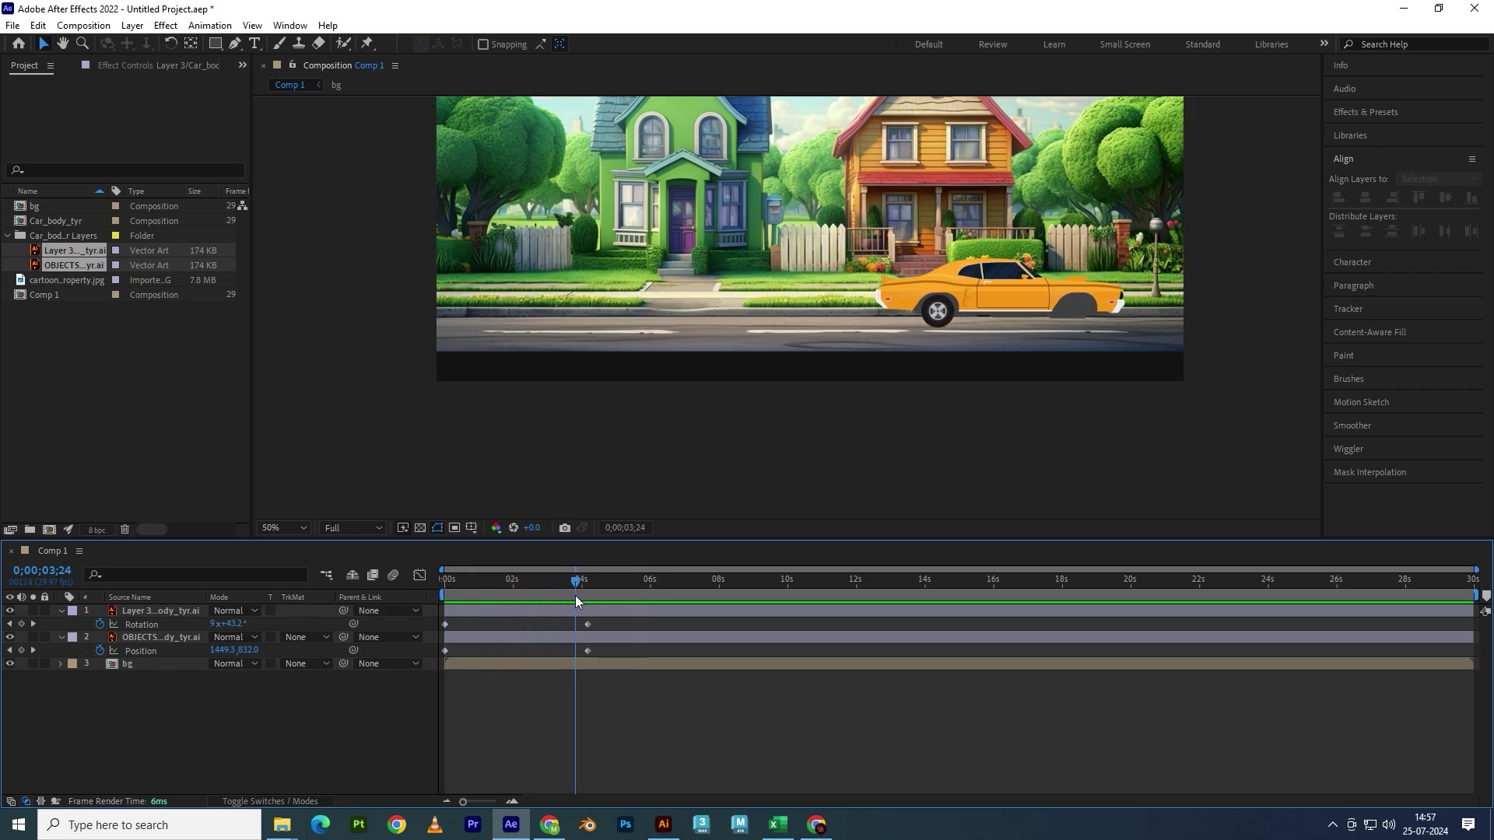
{"action": "left_click", "coordinate": [402, 633]}
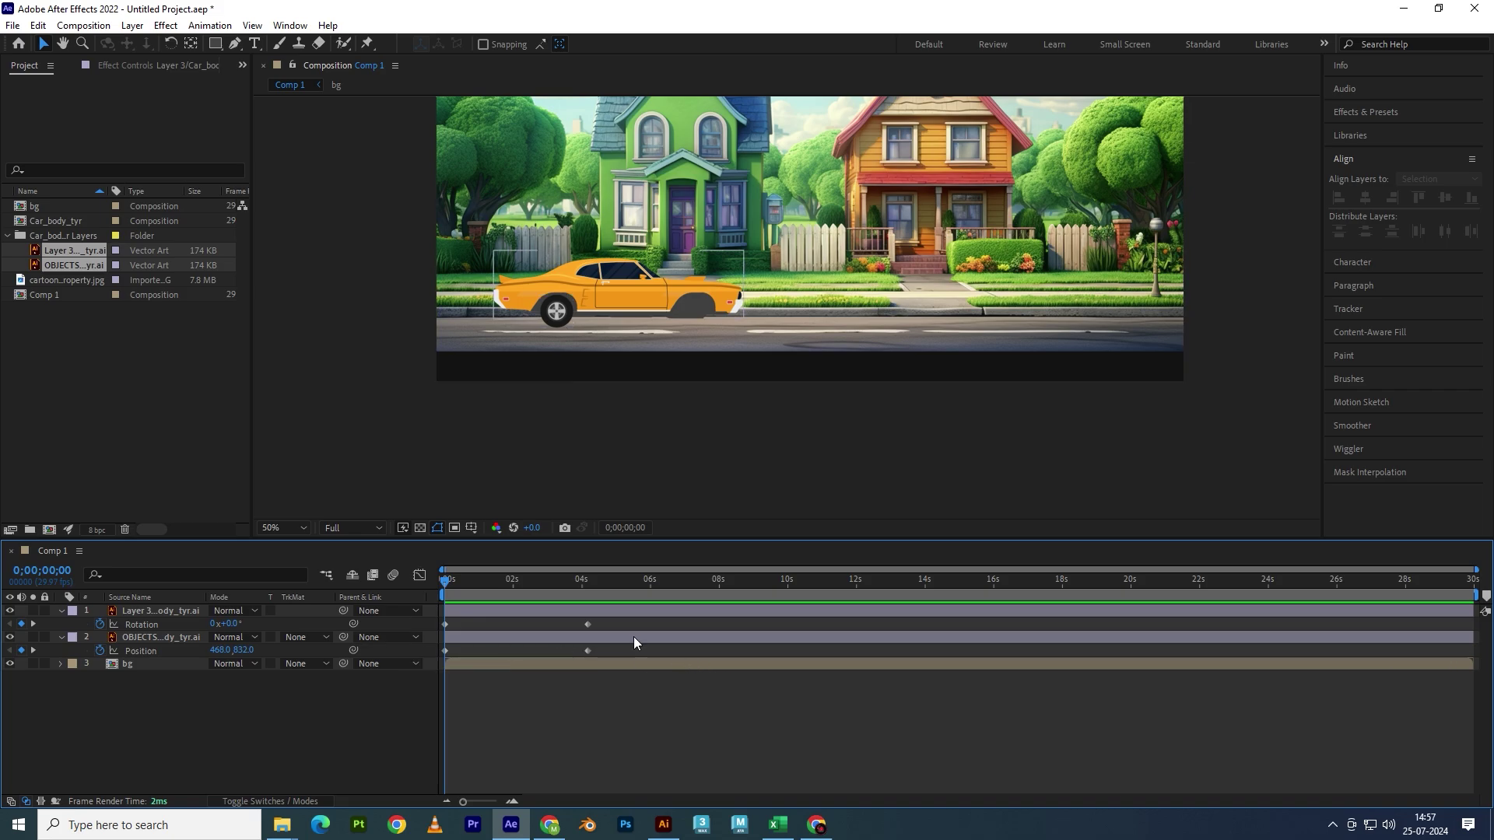
{"action": "left_click", "coordinate": [588, 624]}
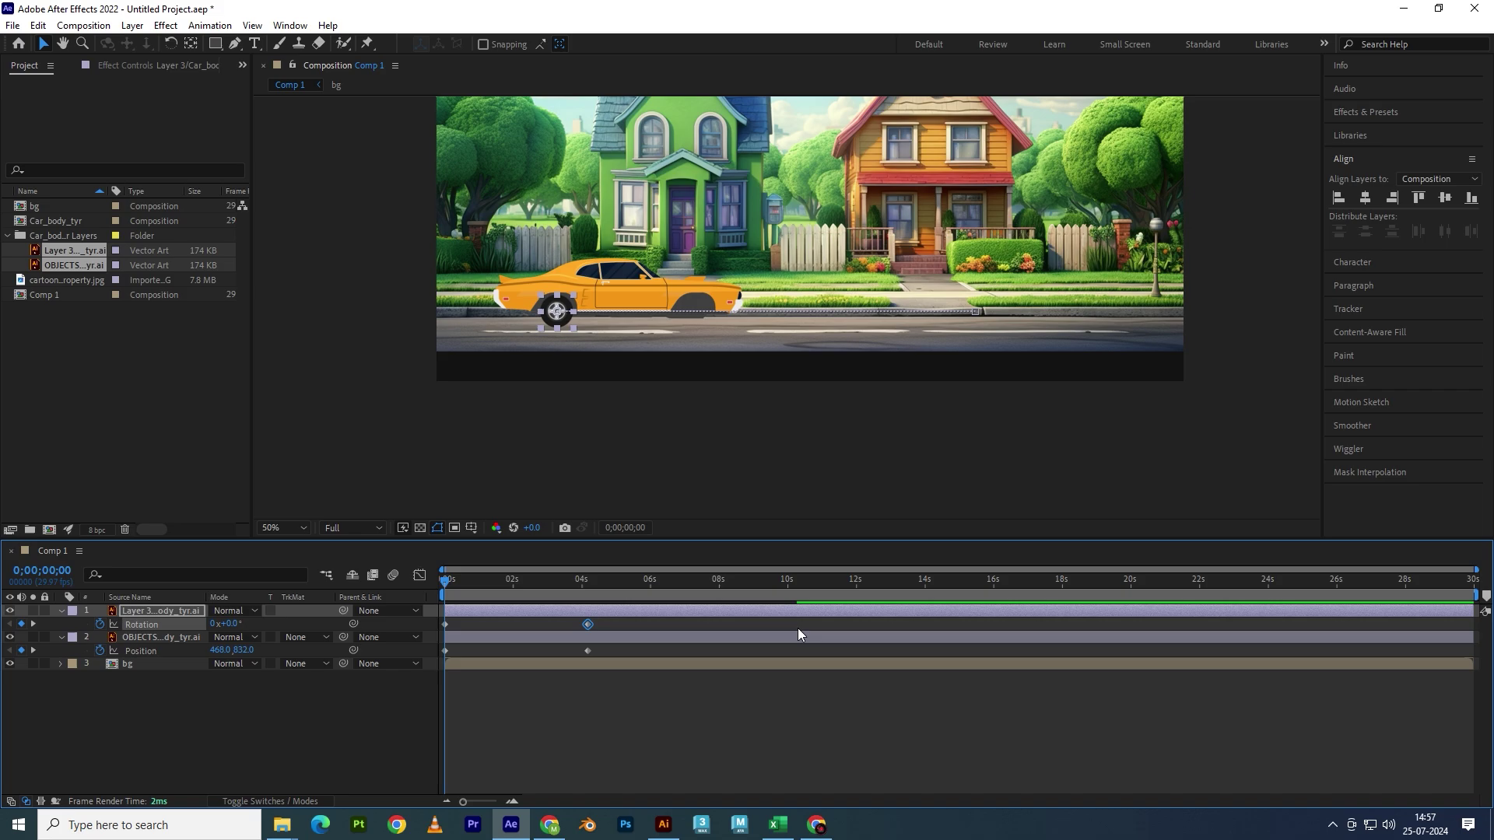
{"action": "left_click_drag", "start_coordinate": [439, 581], "coordinate": [444, 580]}
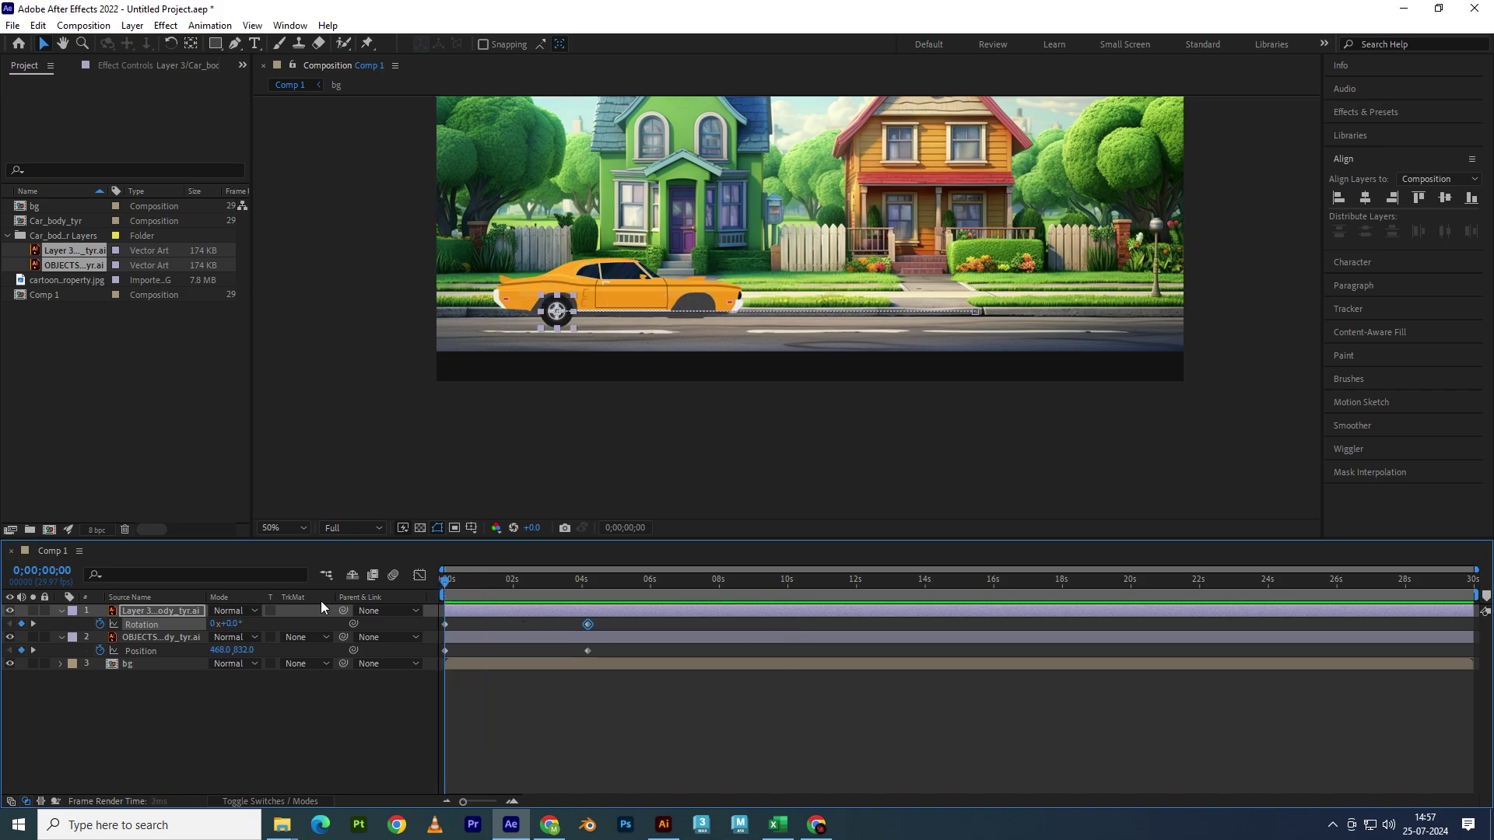
- Remove the tyre's Rotation keyframes and the car body's Position keyframes, undoing trial moves
{"action": "left_click", "coordinate": [98, 623]}
{"action": "mouse_move", "coordinate": [517, 585]}
{"action": "left_mouse_down"}
{"action": "mouse_move", "coordinate": [1446, 583]}
{"action": "mouse_move", "coordinate": [161, 595]}
{"action": "left_mouse_up"}
{"action": "left_click_drag", "start_coordinate": [625, 280], "coordinate": [712, 282]}
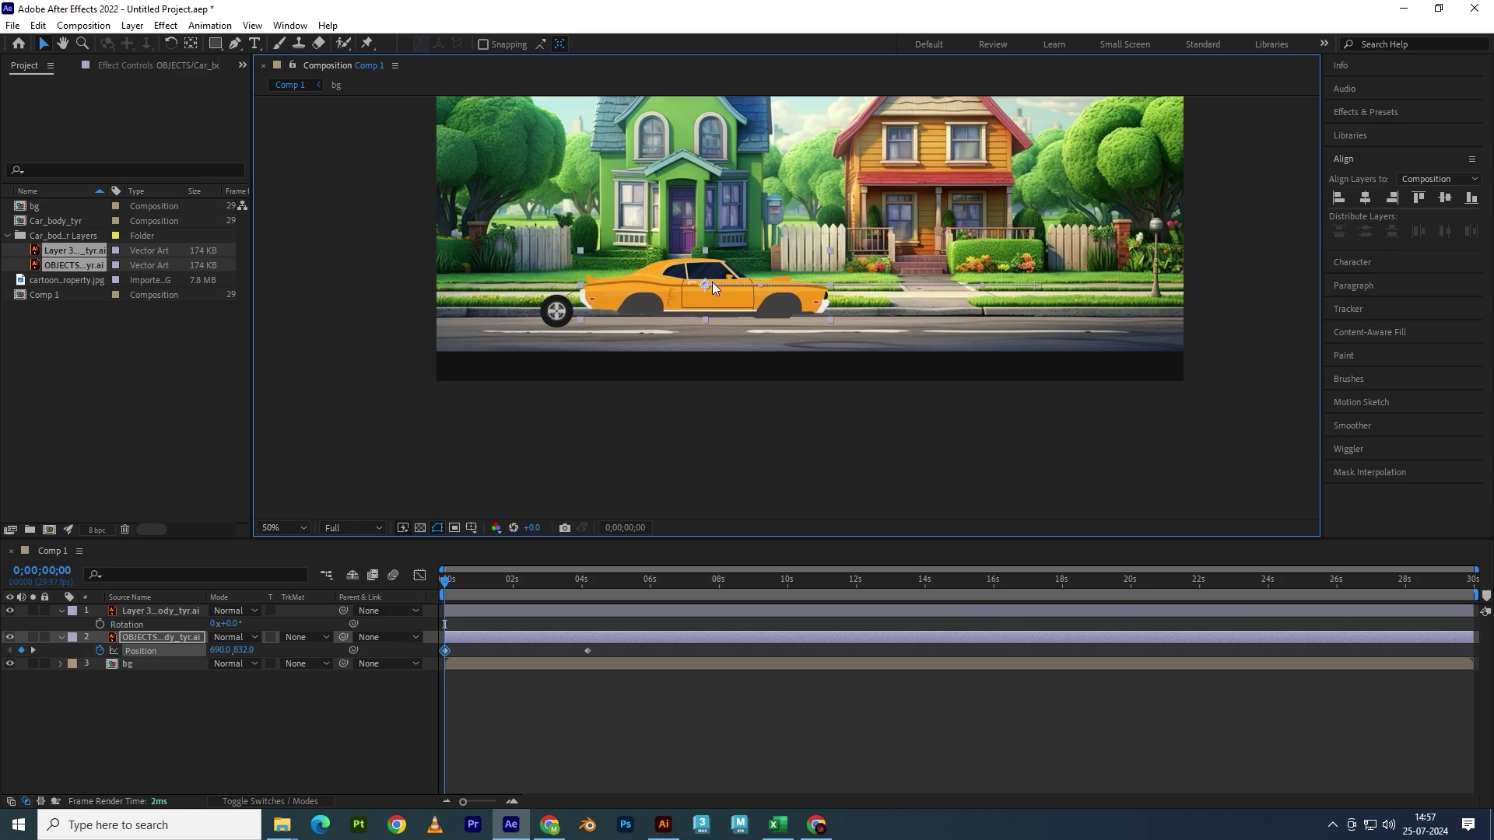
{"action": "key", "text": "ctrl+z"}
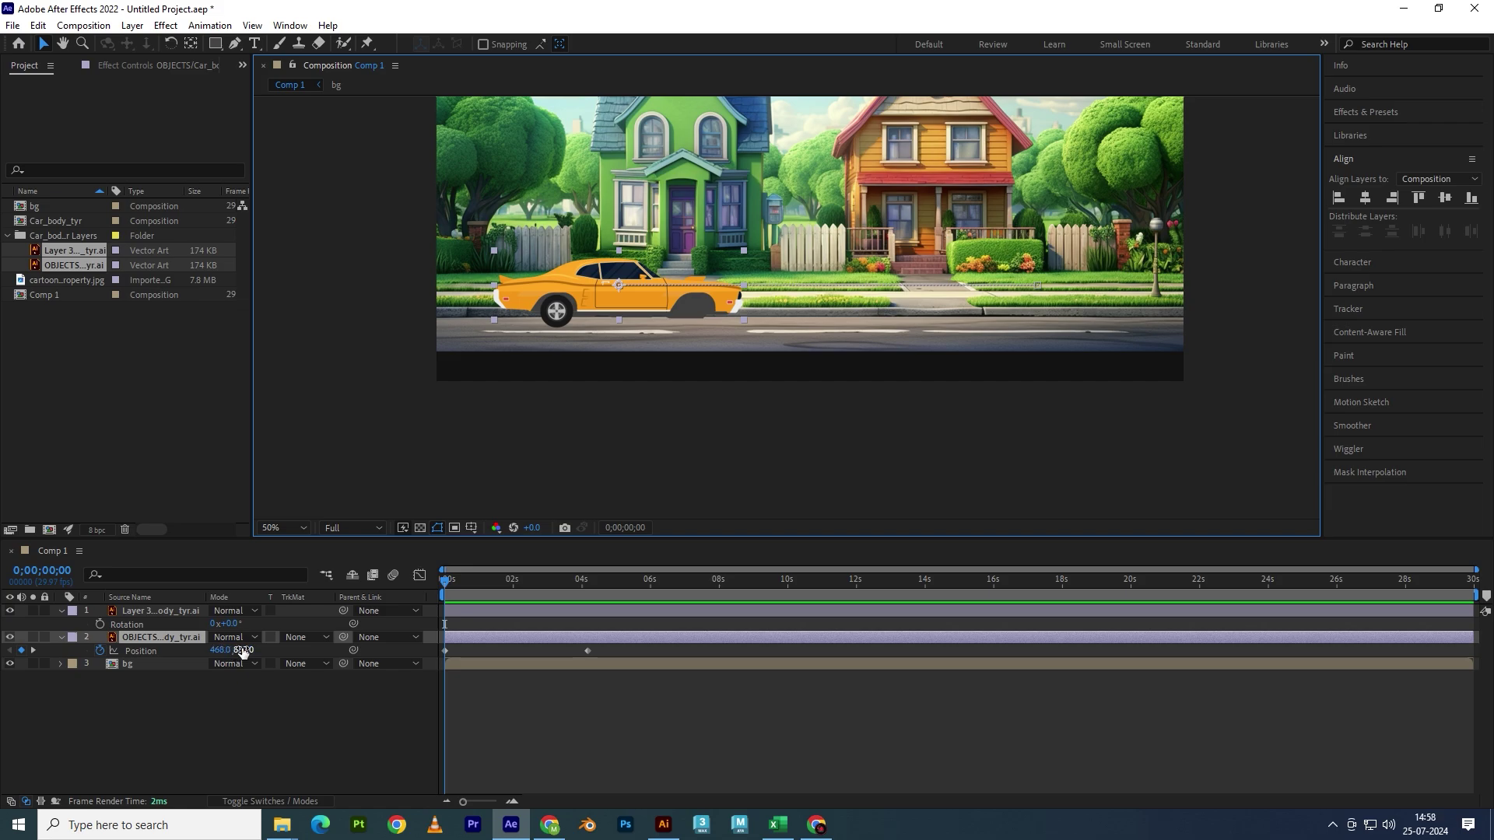
{"action": "left_click_drag", "start_coordinate": [231, 650], "coordinate": [370, 650]}
{"action": "key", "text": "ctrl+z"}
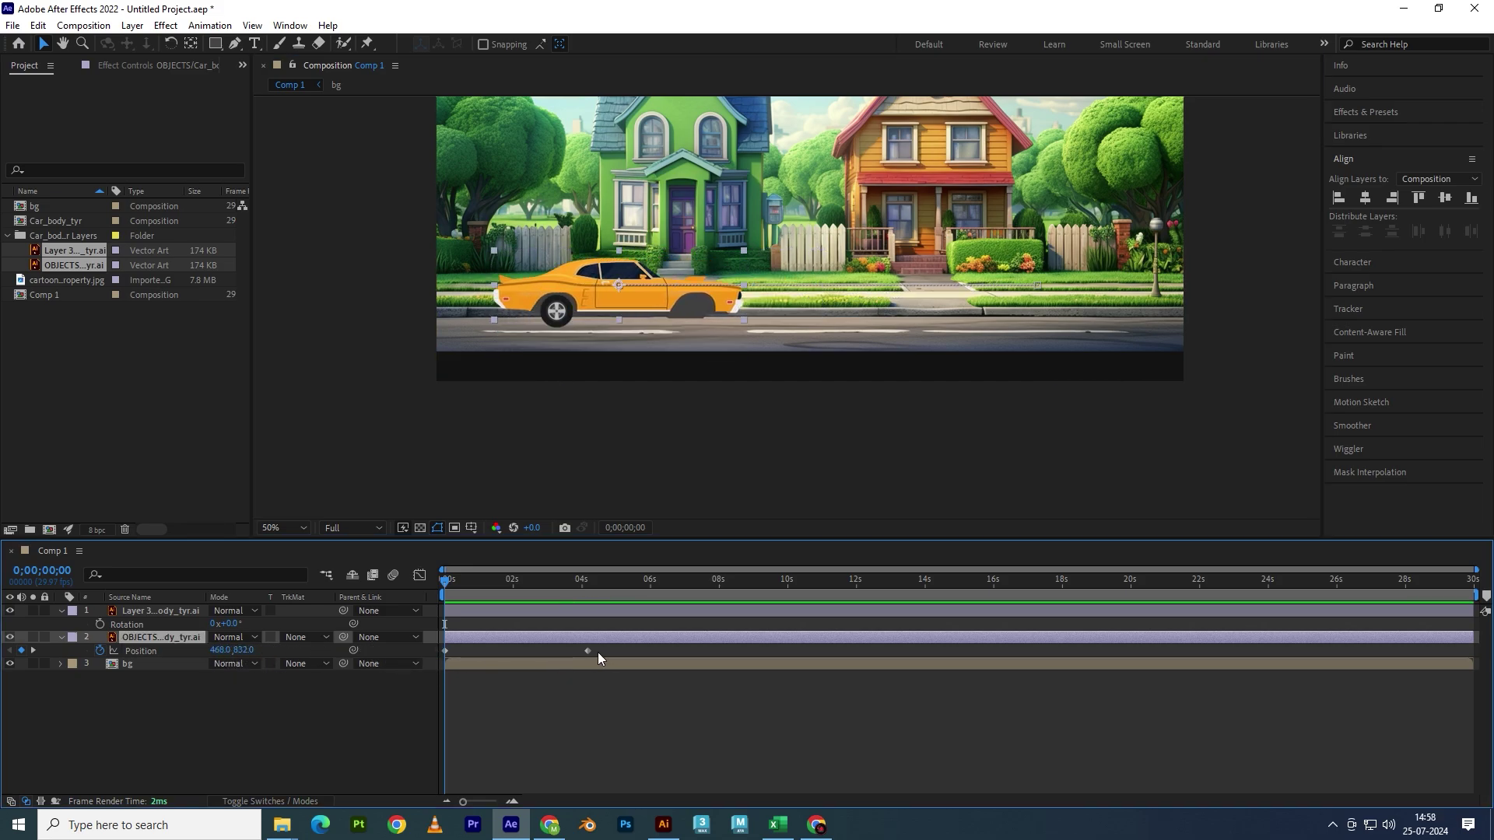
{"action": "left_click", "coordinate": [588, 651]}
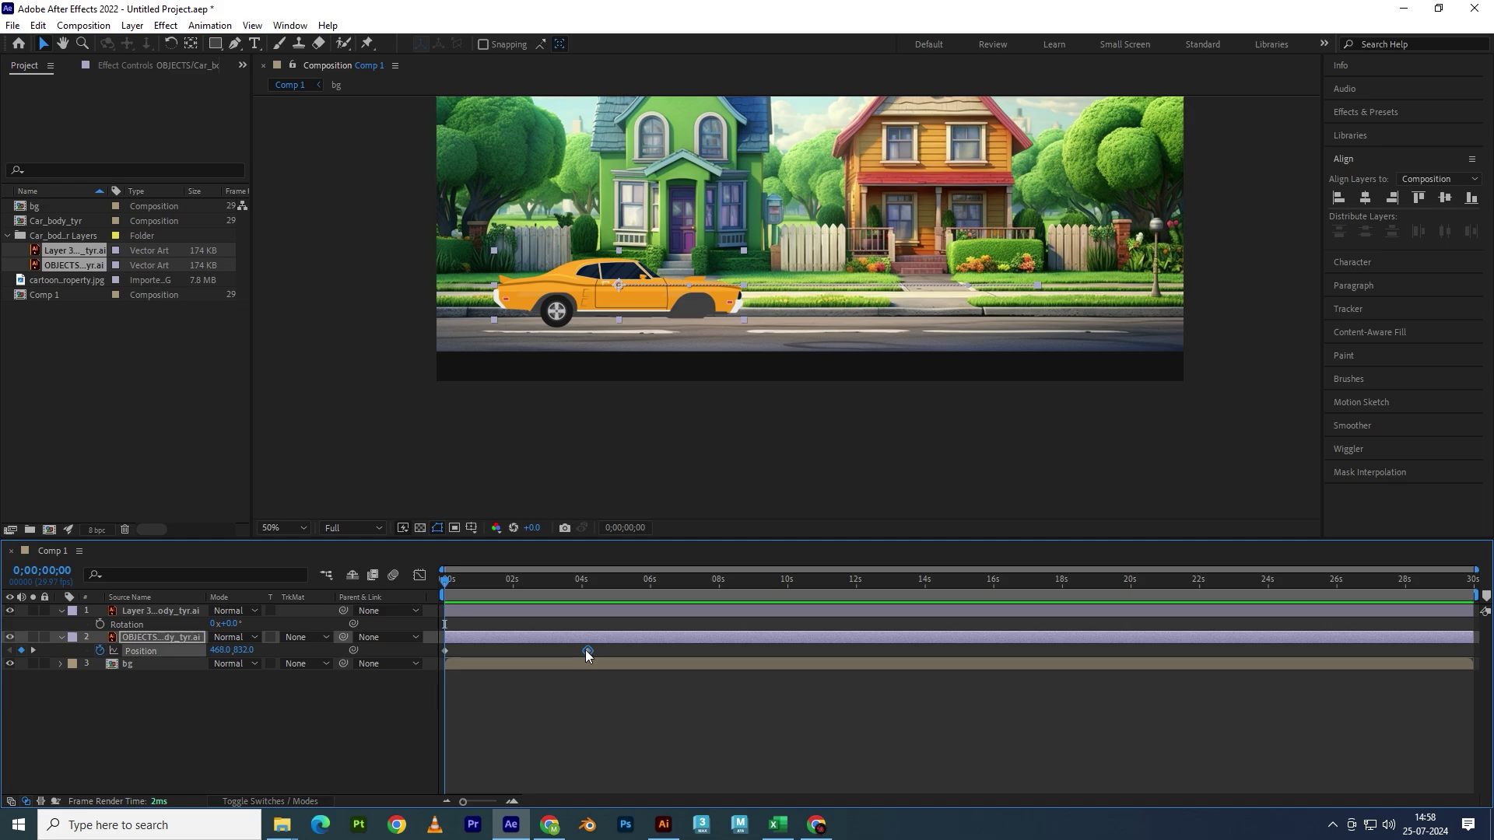
{"action": "left_click", "coordinate": [99, 651]}
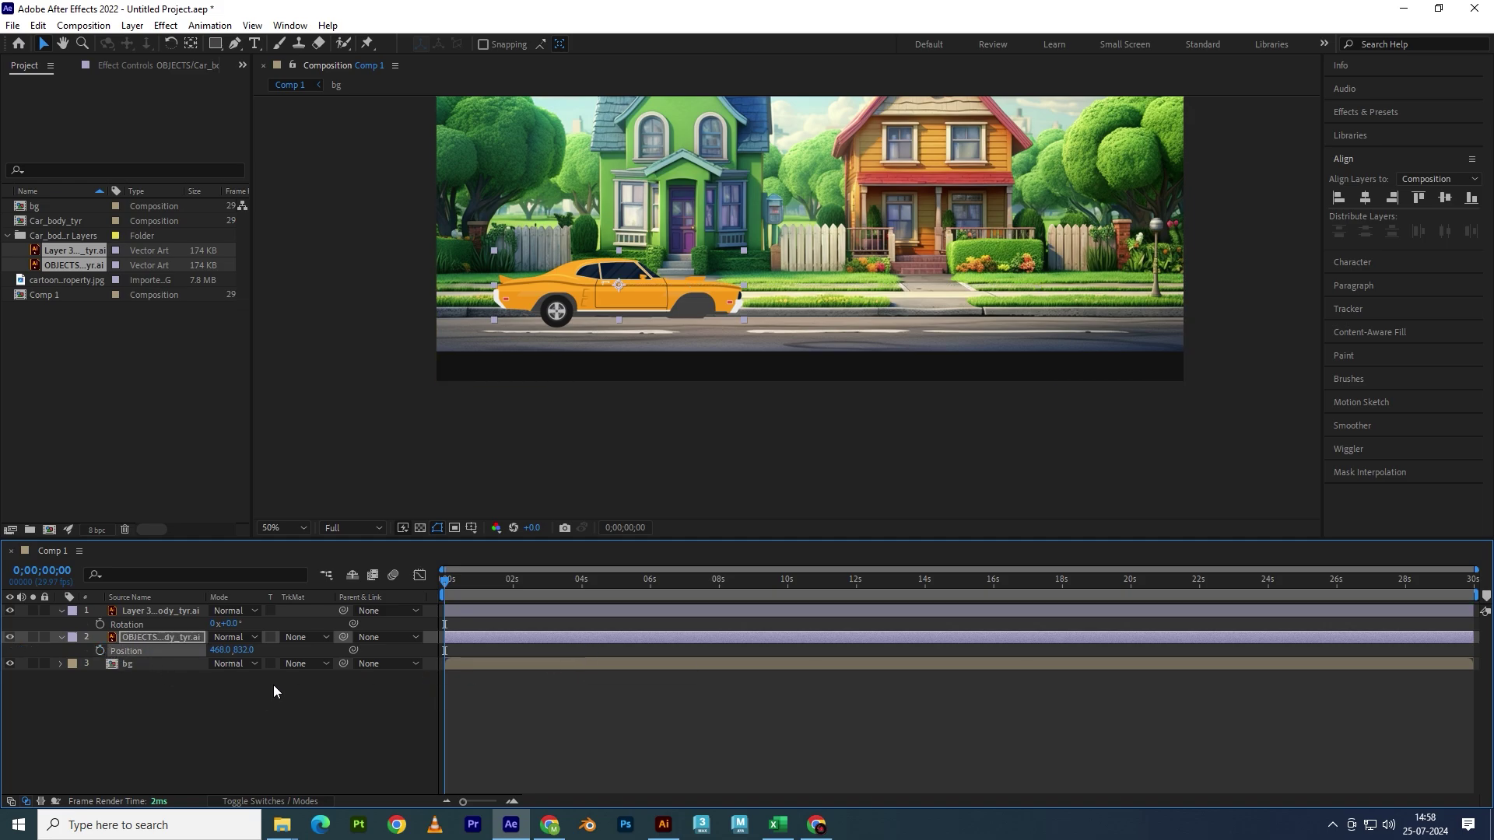
- Add the expression time*100 to the tyre's Rotation
{"action": "left_click", "coordinate": [133, 625]}
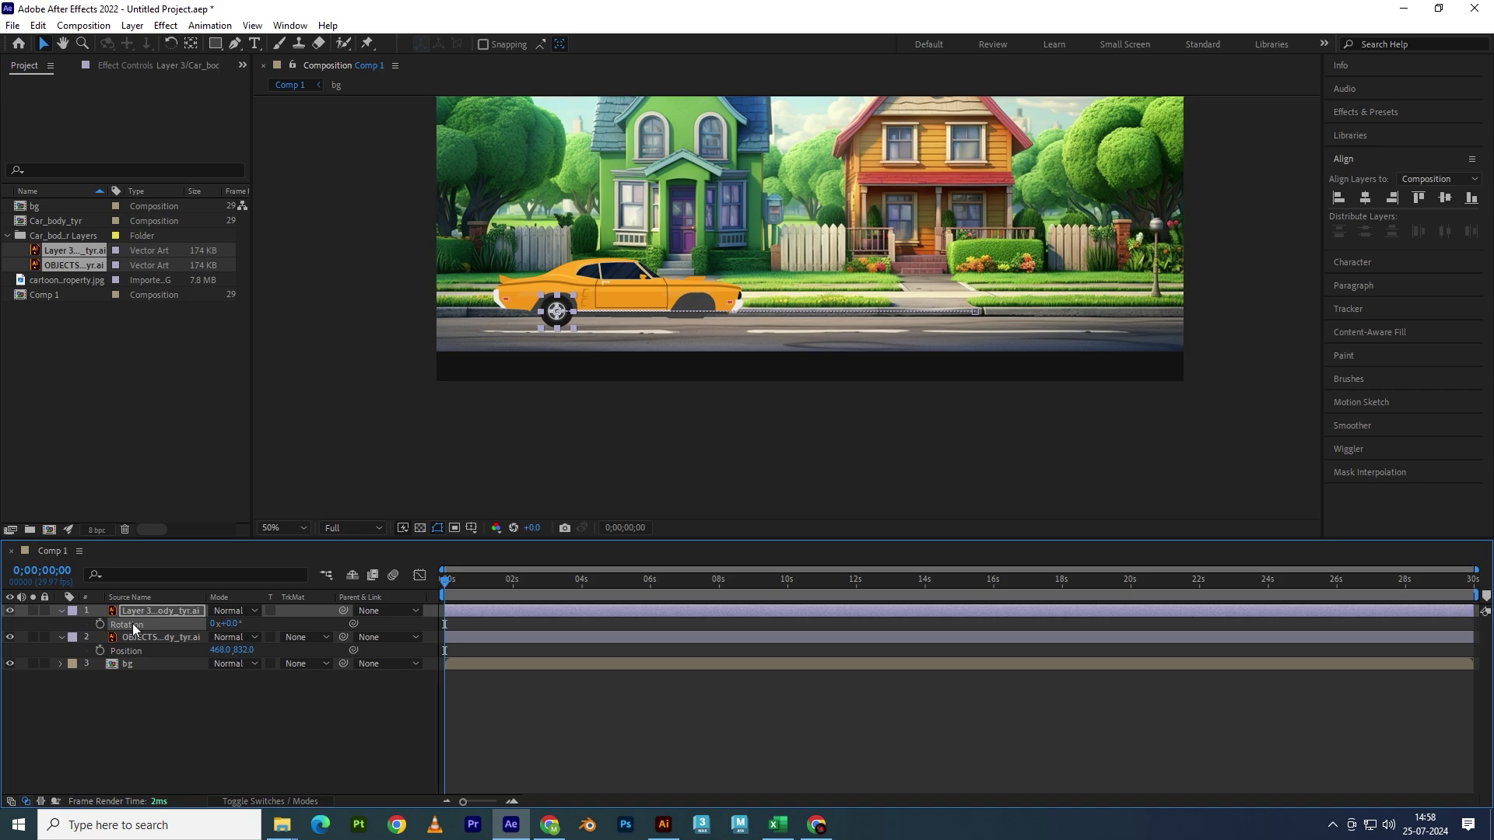
{"action": "key", "text": "alt+shift+equal"}
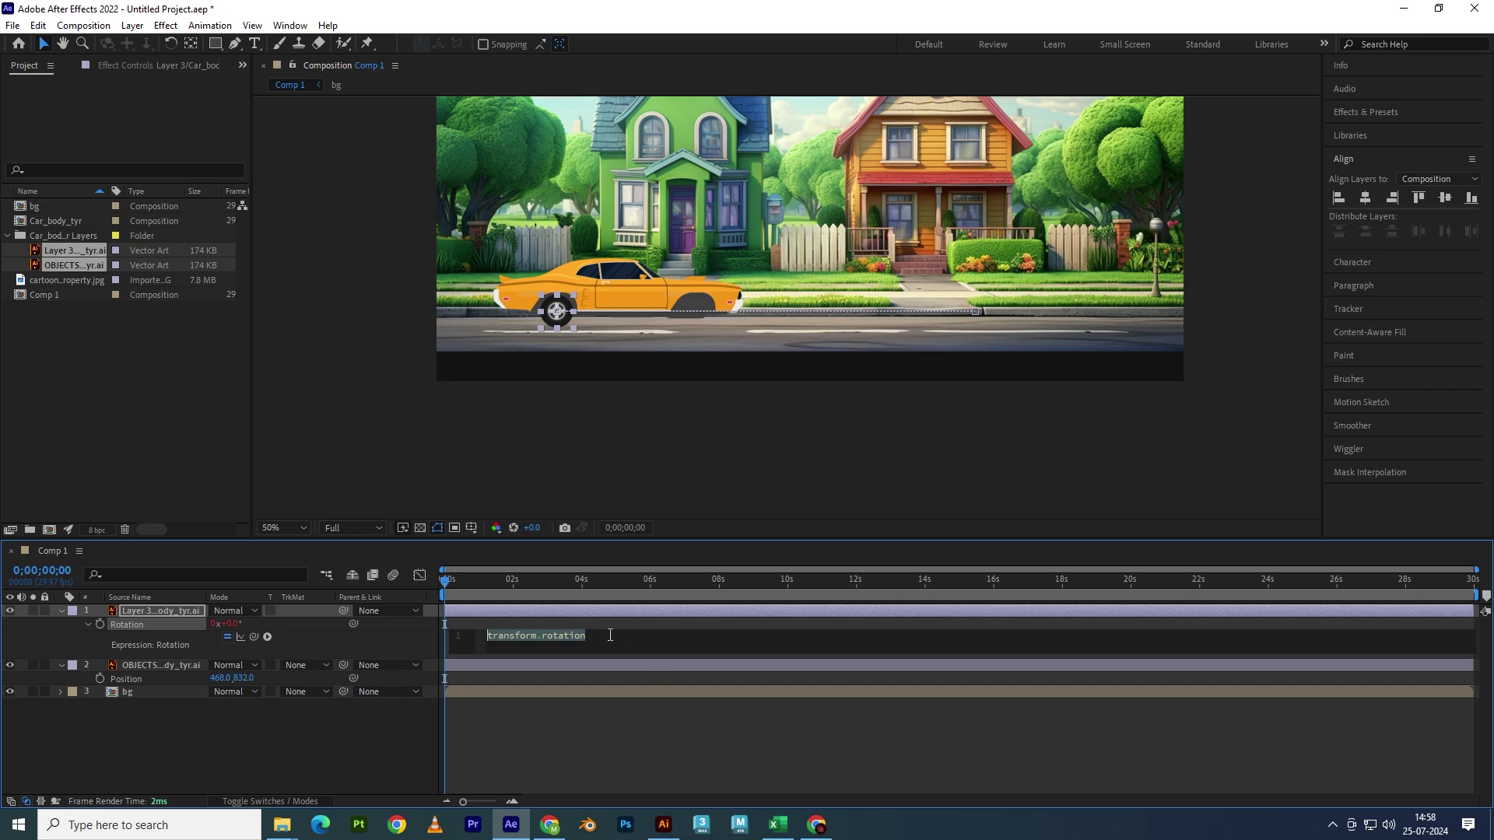
{"action": "type", "text": "tim"}
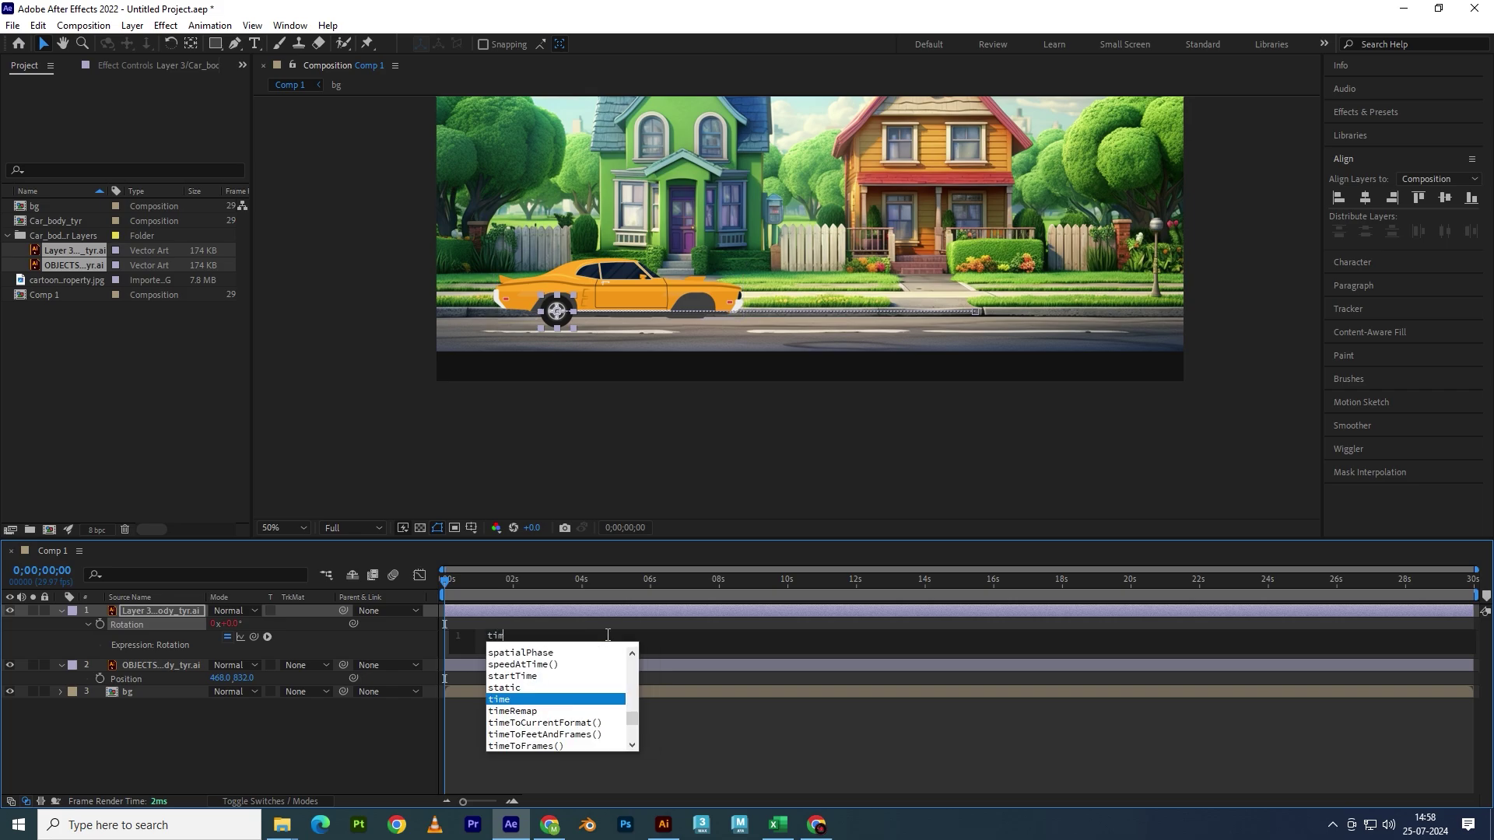
{"action": "type", "text": "e*"}
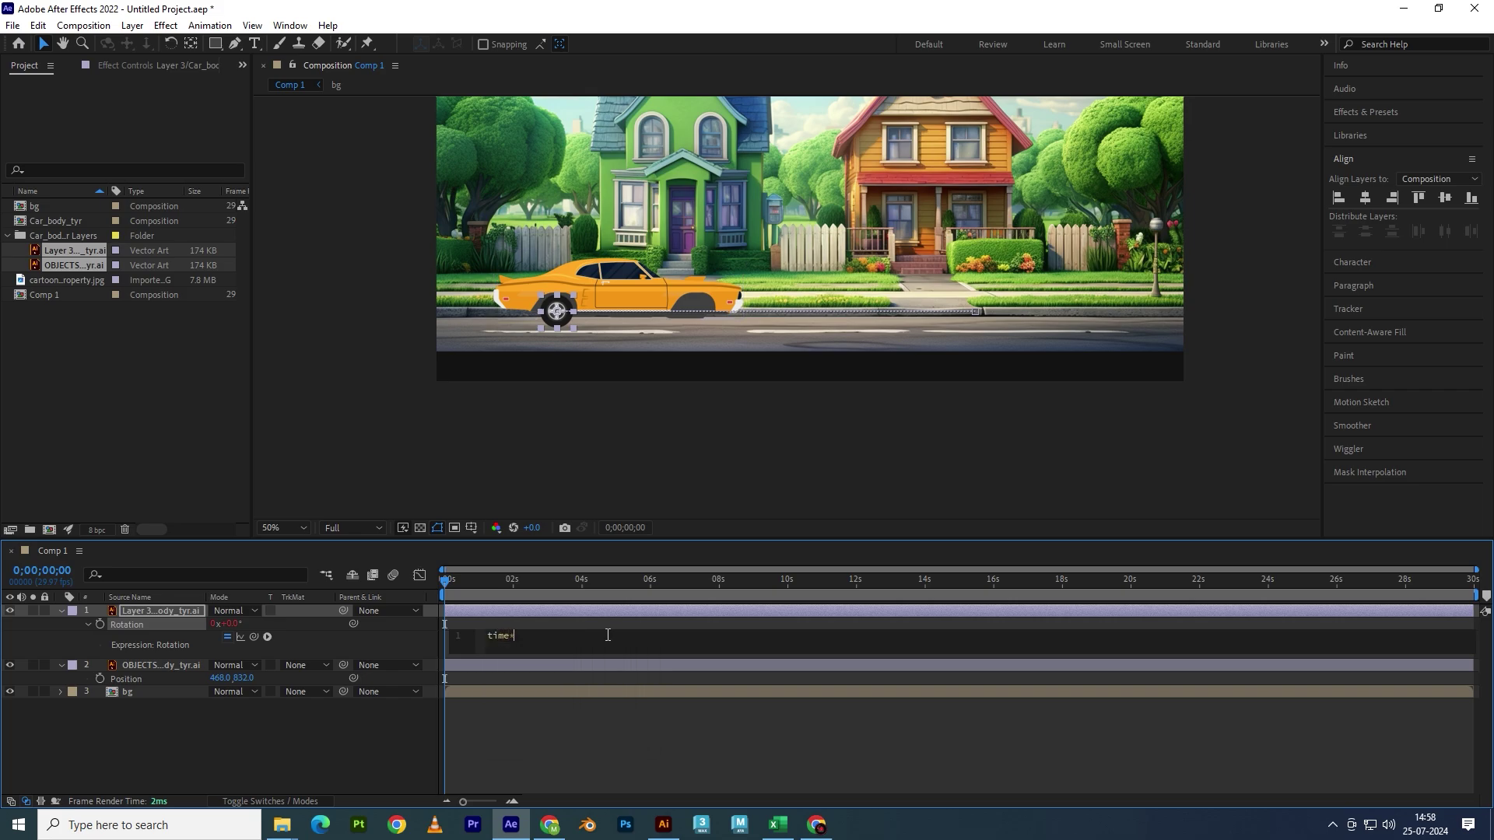
{"action": "type", "text": "100"}
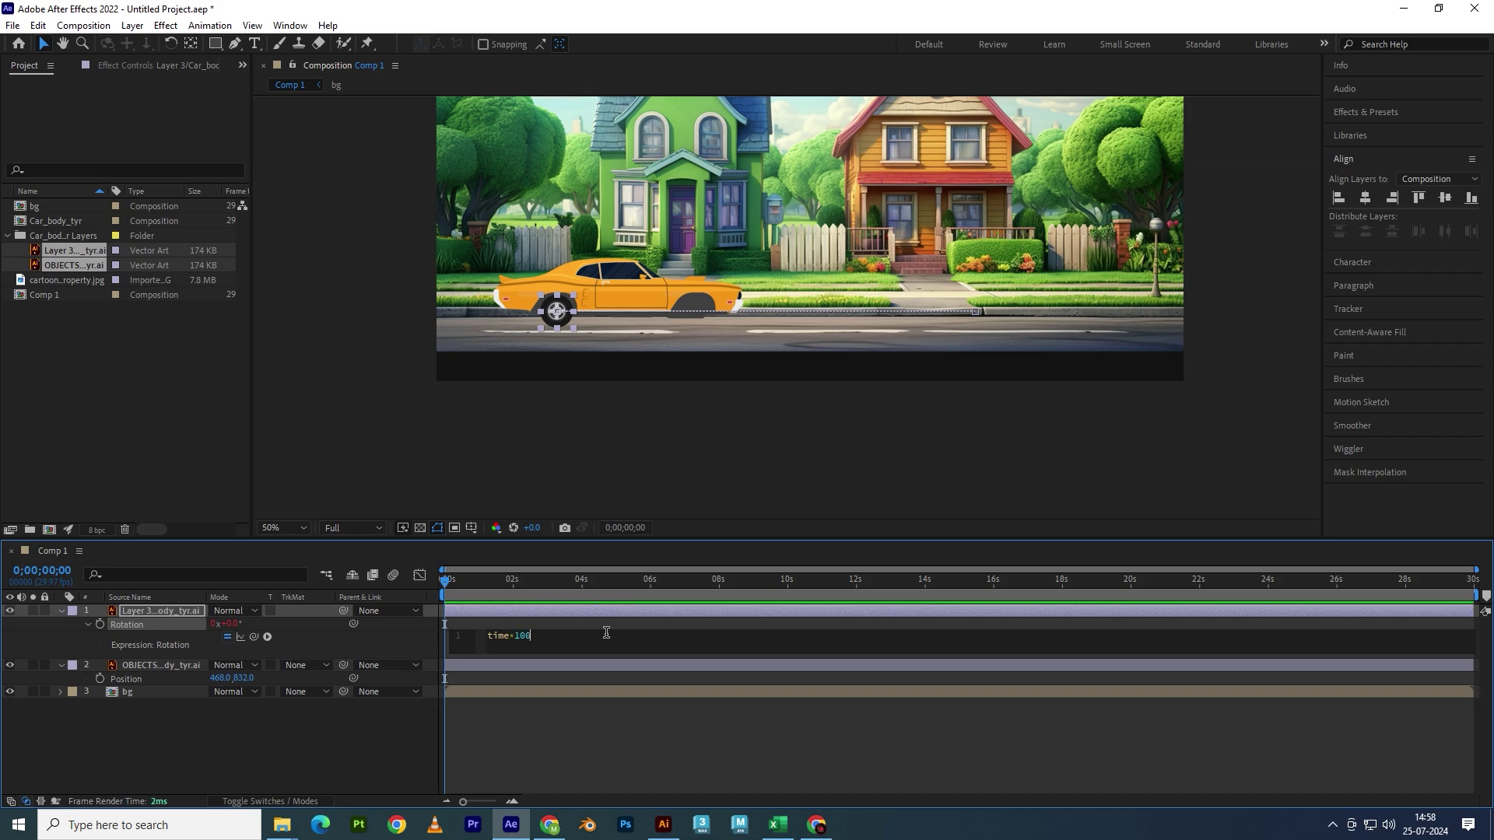
{"action": "key", "text": "KP_Enter"}
- Preview the continuous tyre spin, then reveal the tyre's Position property
{"action": "left_click", "coordinate": [576, 736]}
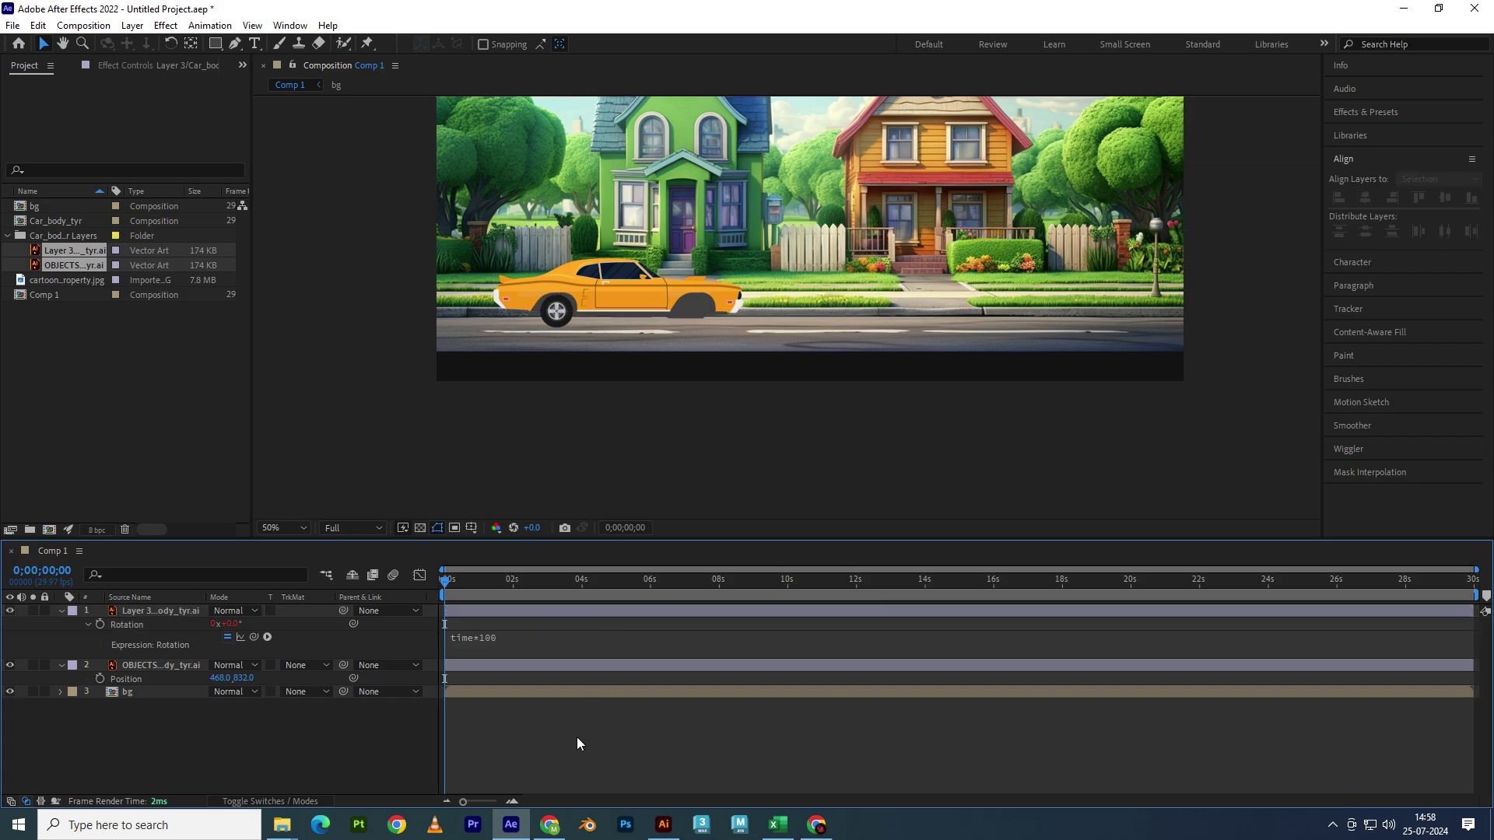
{"action": "key", "text": "space"}
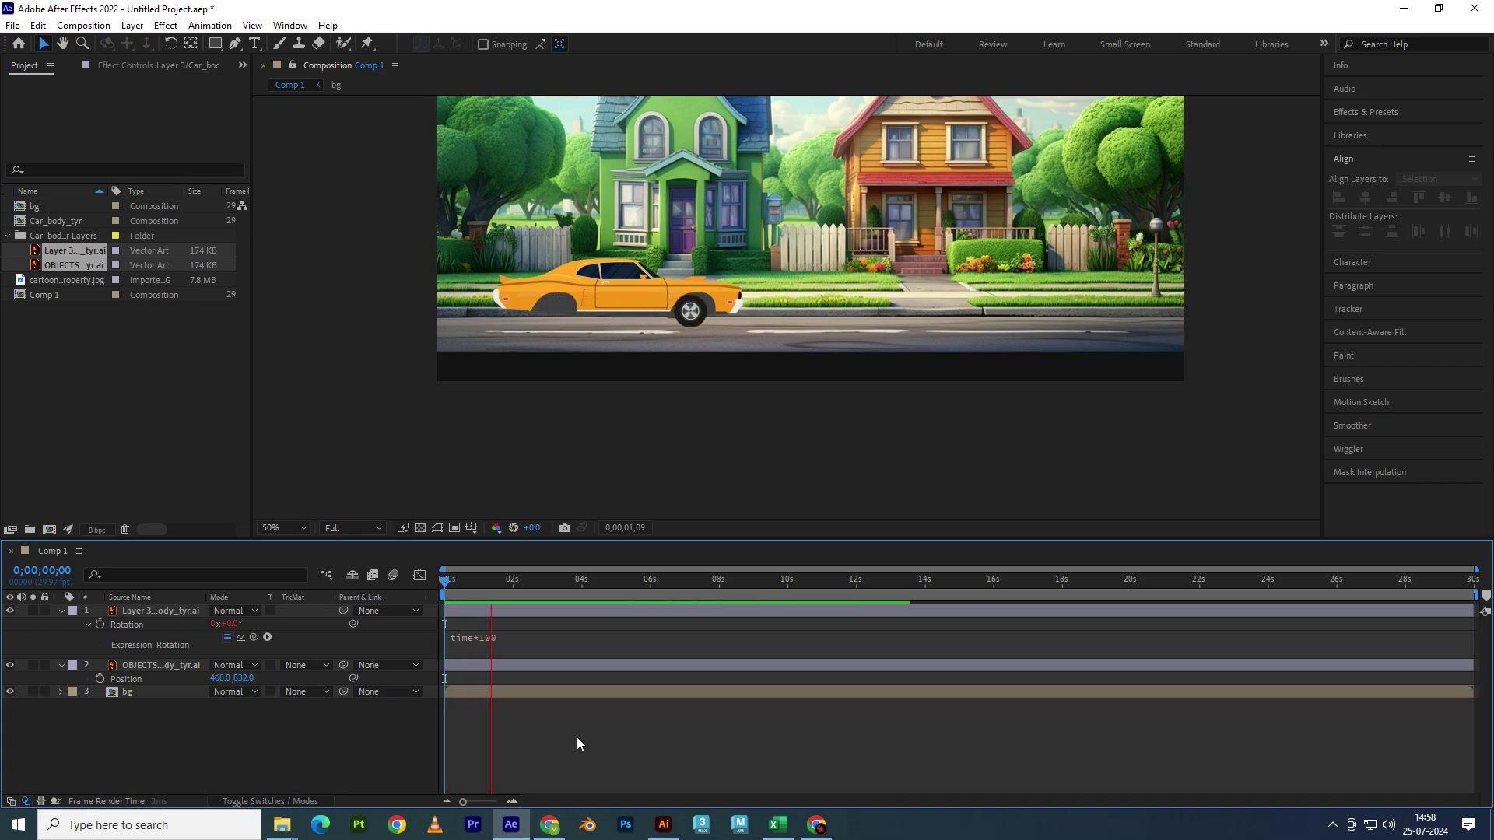
{"action": "key", "text": "space"}
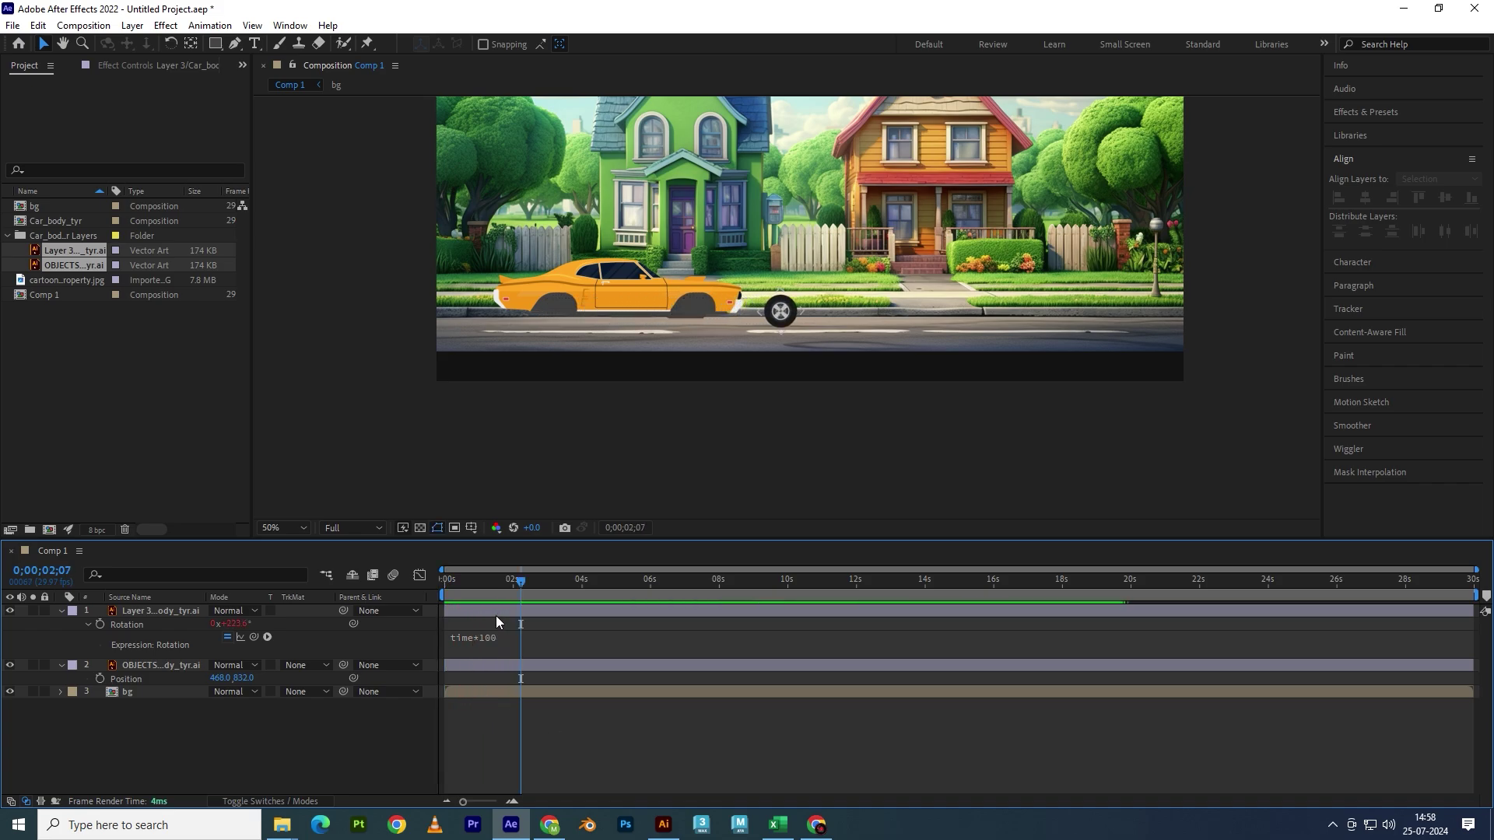
{"action": "left_click", "coordinate": [496, 614]}
{"action": "key", "text": "p"}
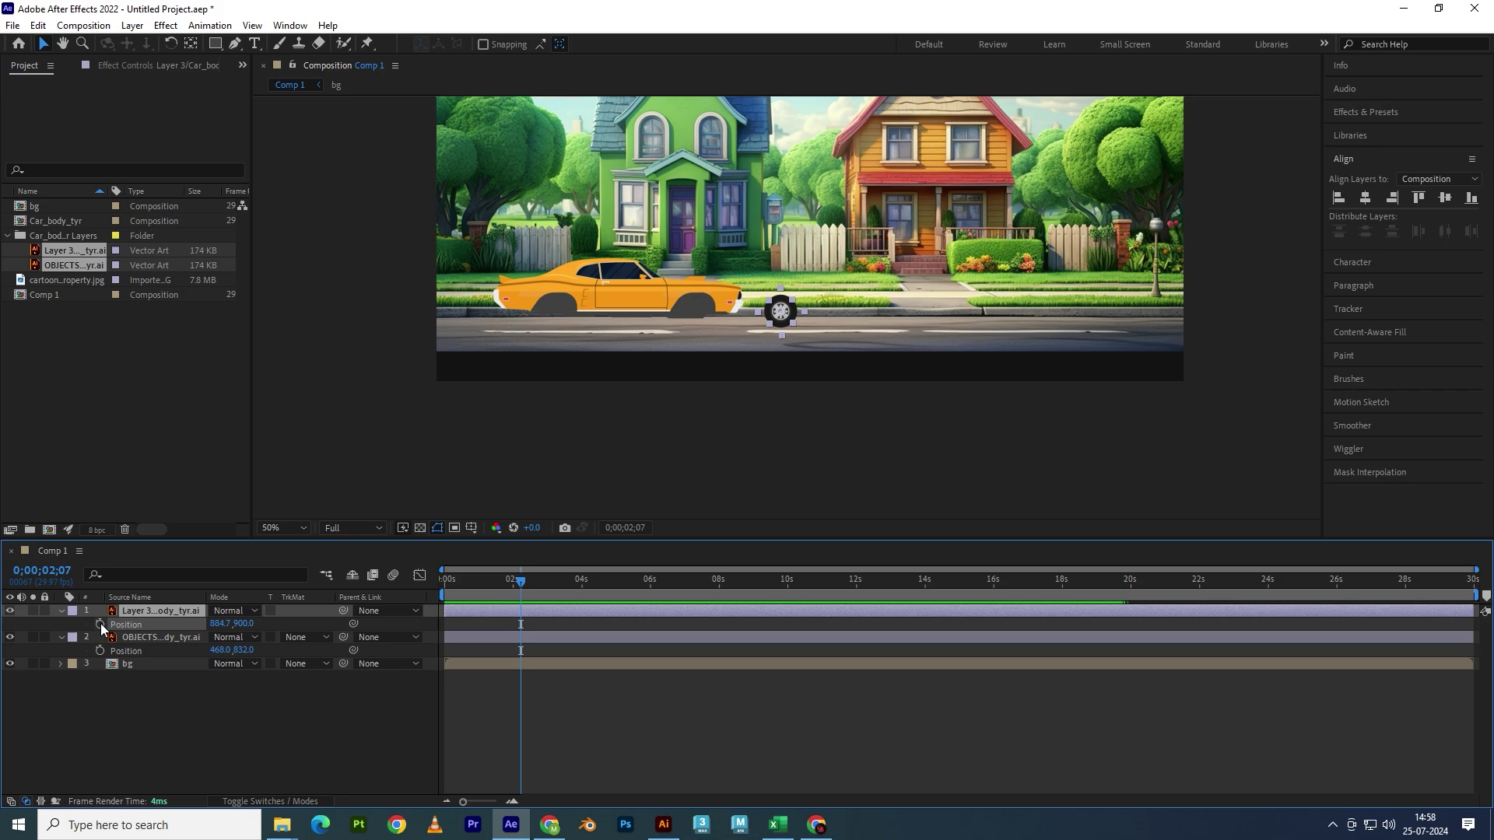
- Restore the tyre to its earlier position, remove its Position keyframes, and preview
{"action": "left_click_drag", "start_coordinate": [520, 580], "coordinate": [166, 571]}
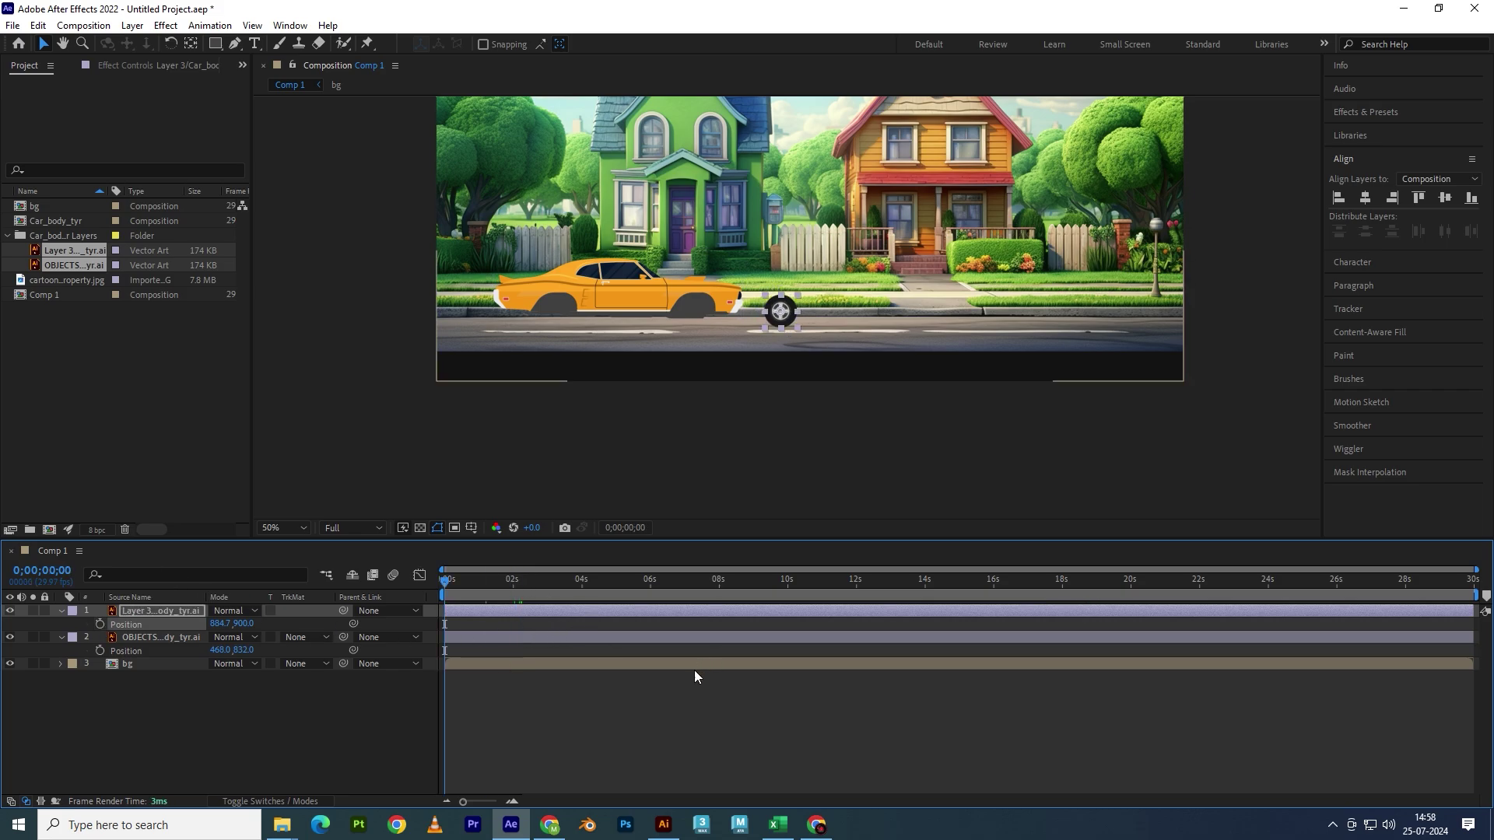
{"action": "key", "text": "ctrl+v"}
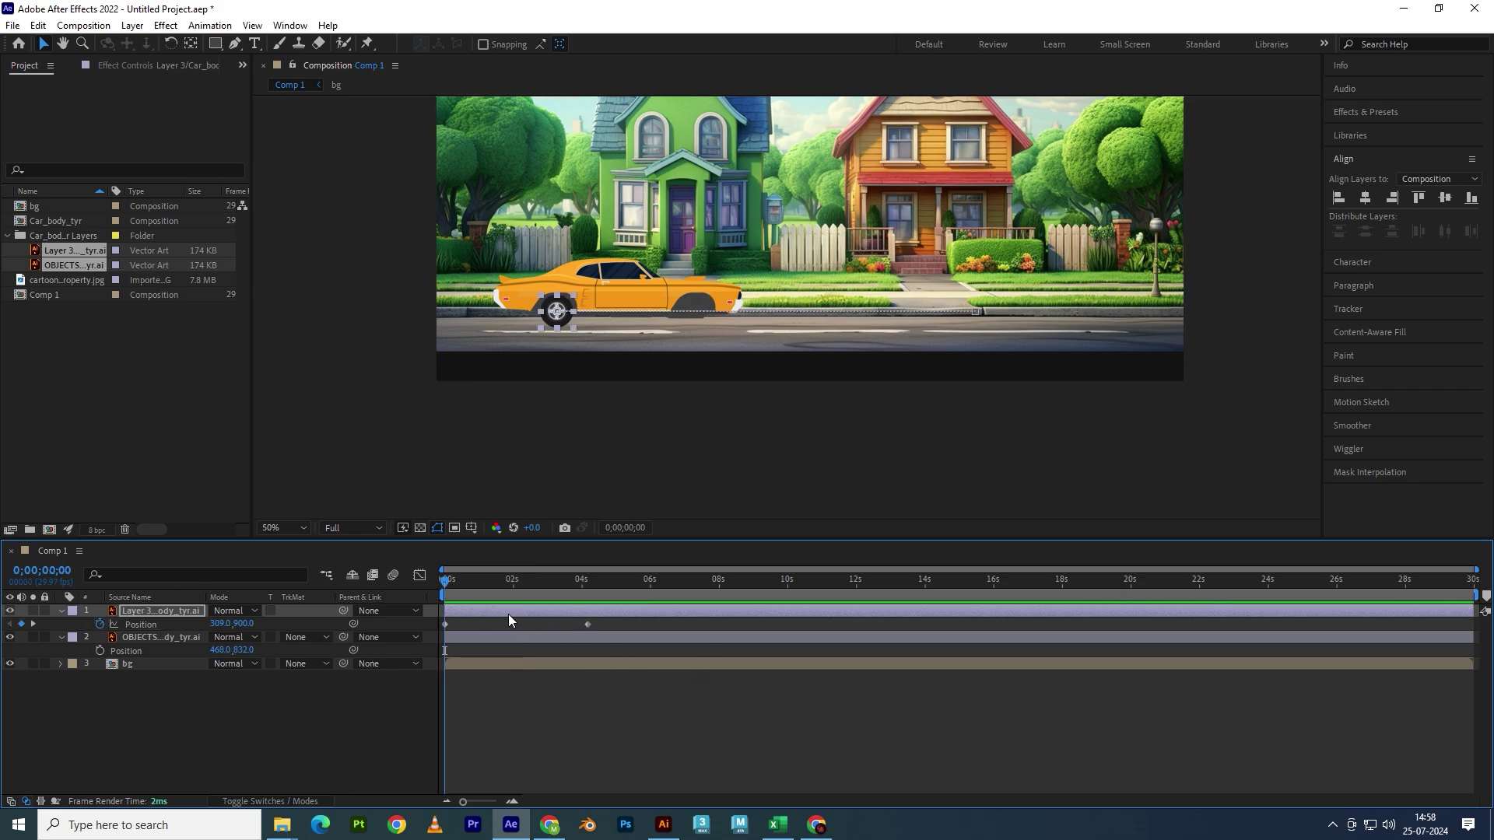
{"action": "left_click", "coordinate": [99, 624]}
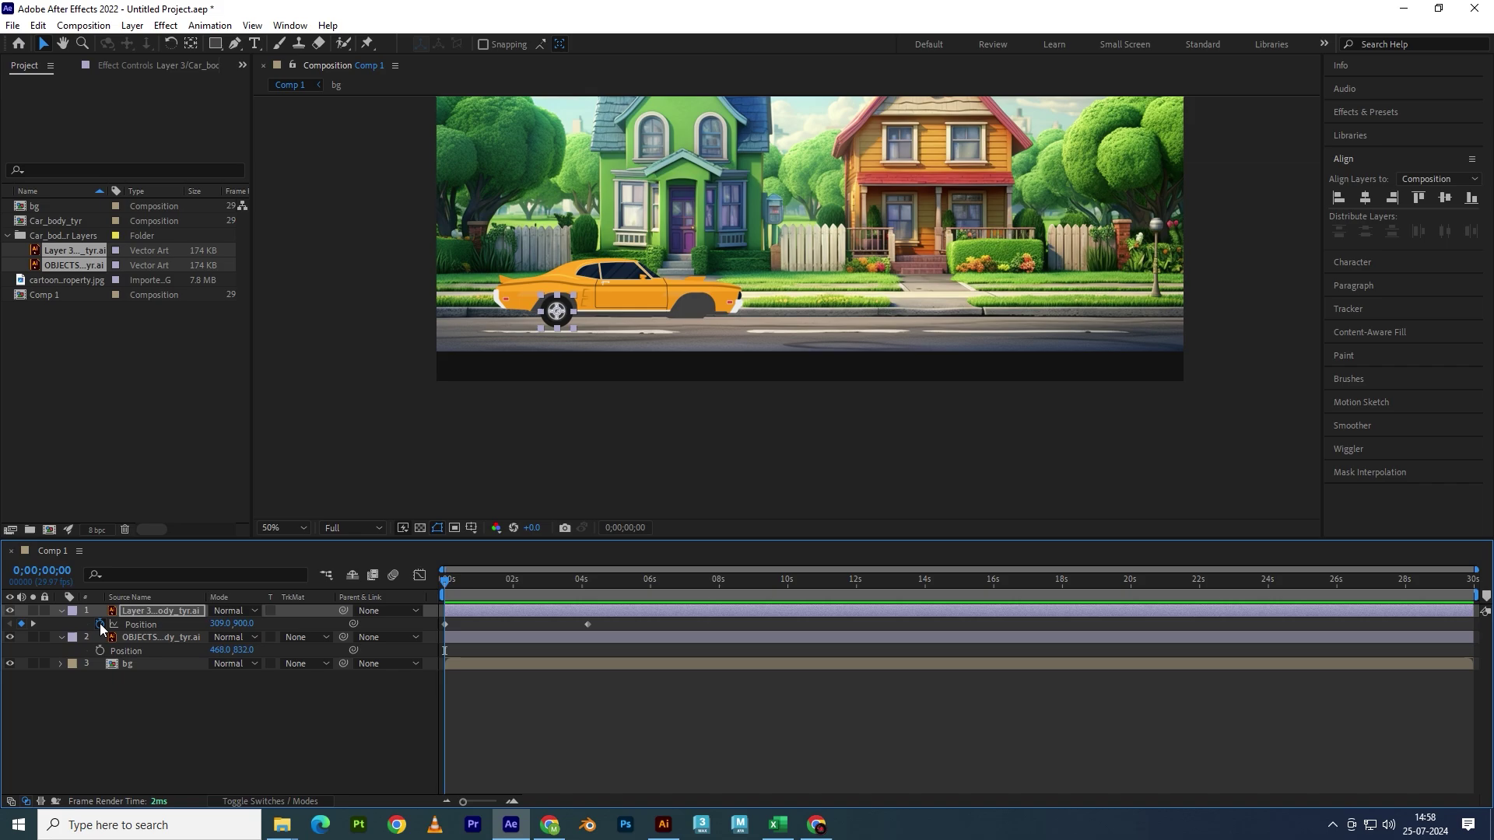
{"action": "left_click", "coordinate": [491, 702]}
{"action": "key", "text": "space"}
- Give the tyre's Rotation a time*100 expression and preview the spin
{"action": "left_click", "coordinate": [461, 623]}
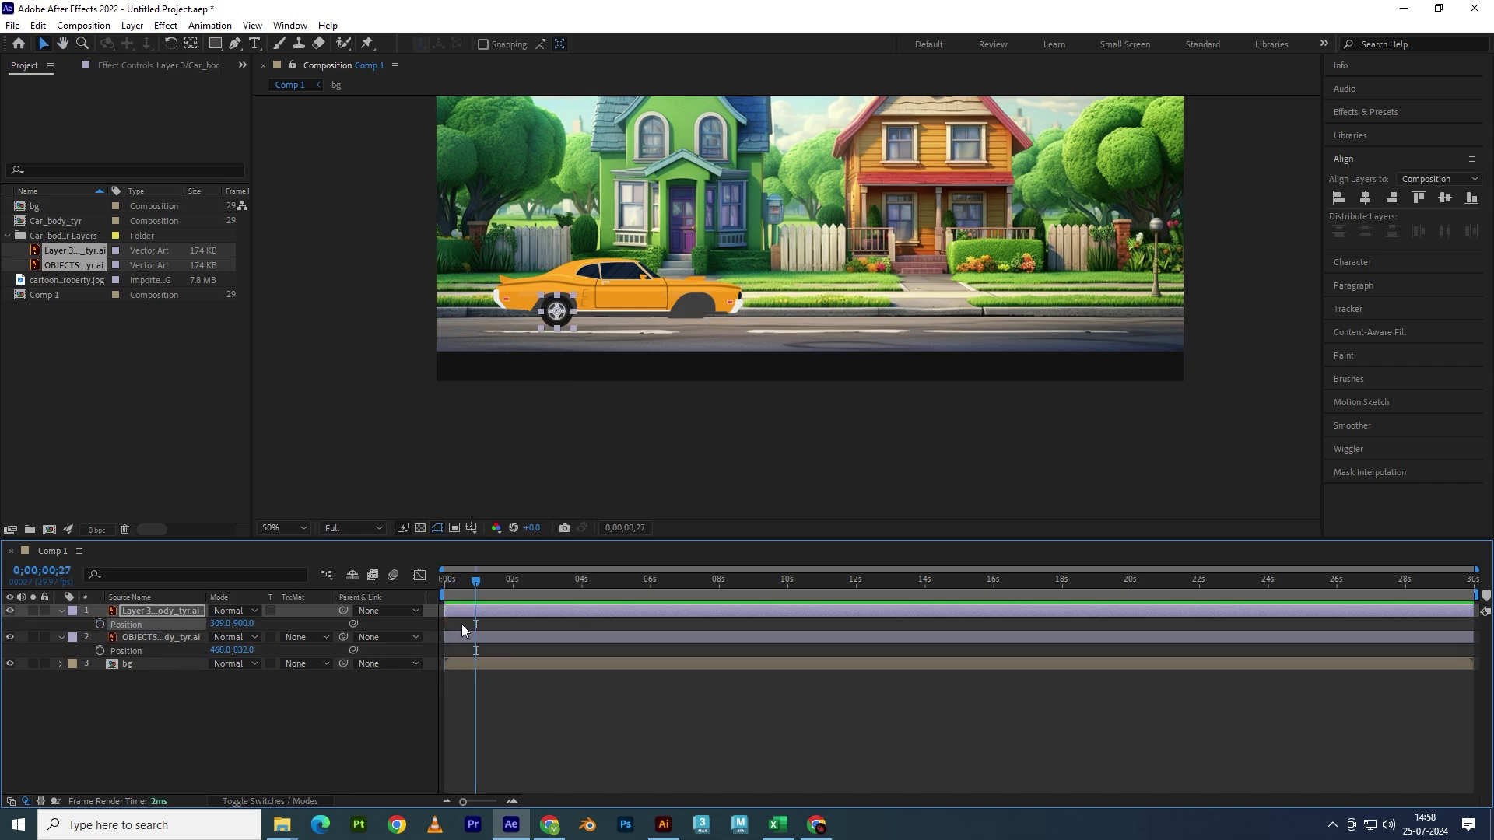
{"action": "key", "text": "r"}
{"action": "left_click_drag", "start_coordinate": [476, 582], "coordinate": [444, 582]}
{"action": "key", "text": "alt+shift+equal"}
{"action": "type", "text": "ti"}
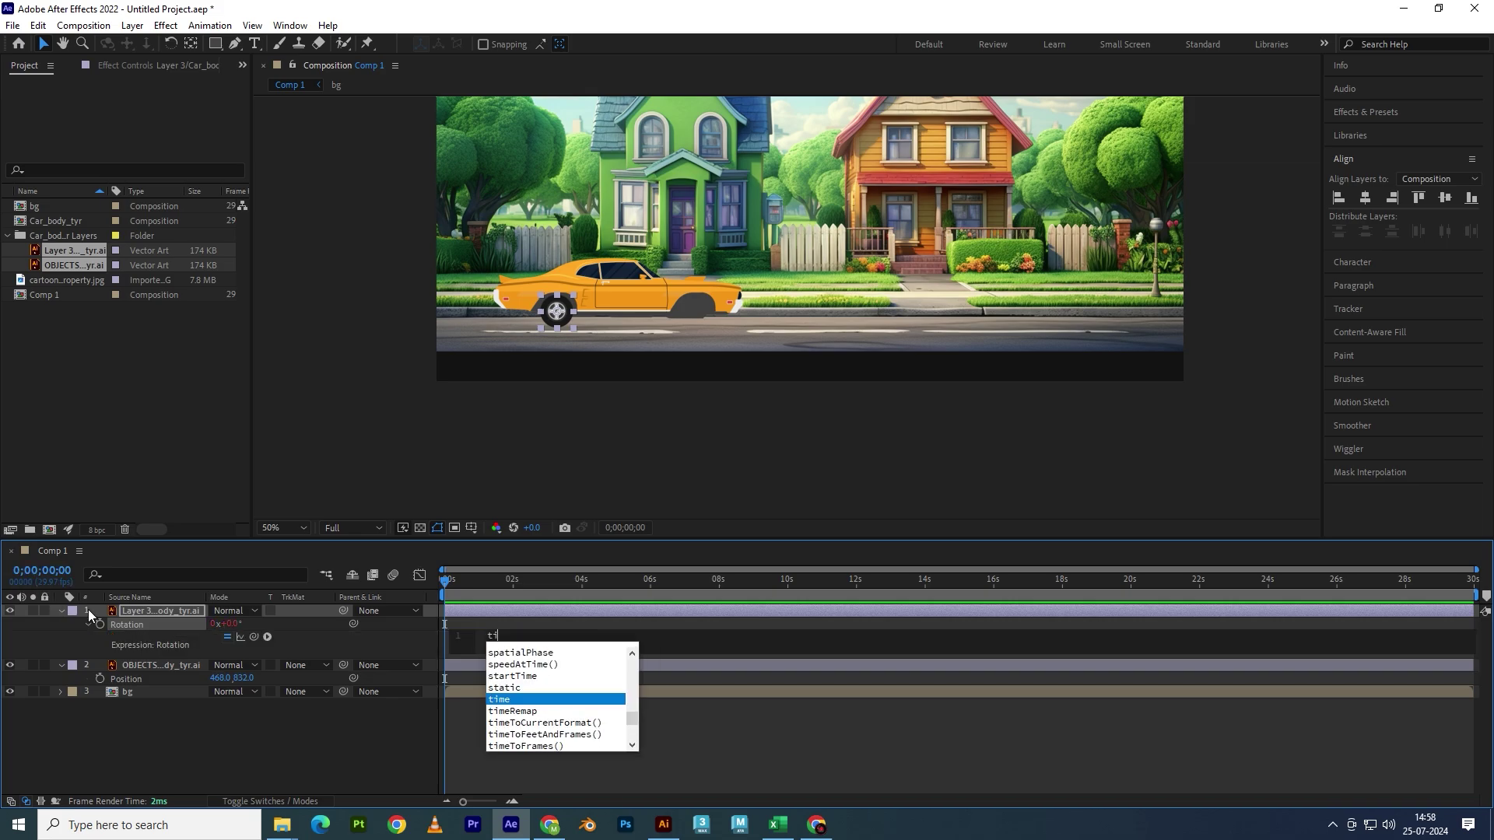
{"action": "type", "text": "me*1"}
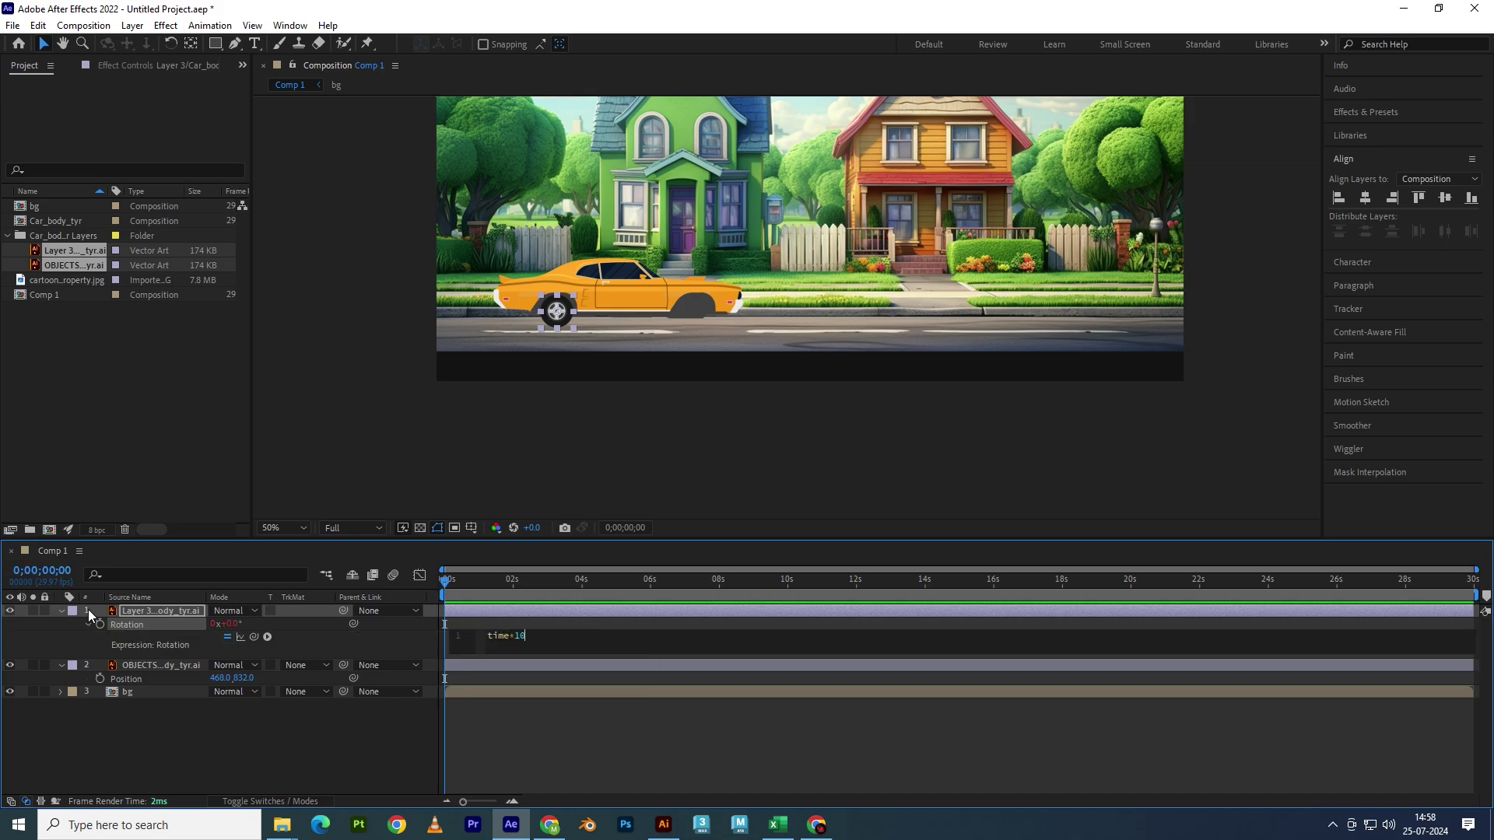
{"action": "type", "text": "0"}
{"action": "key", "text": "KP_Enter"}
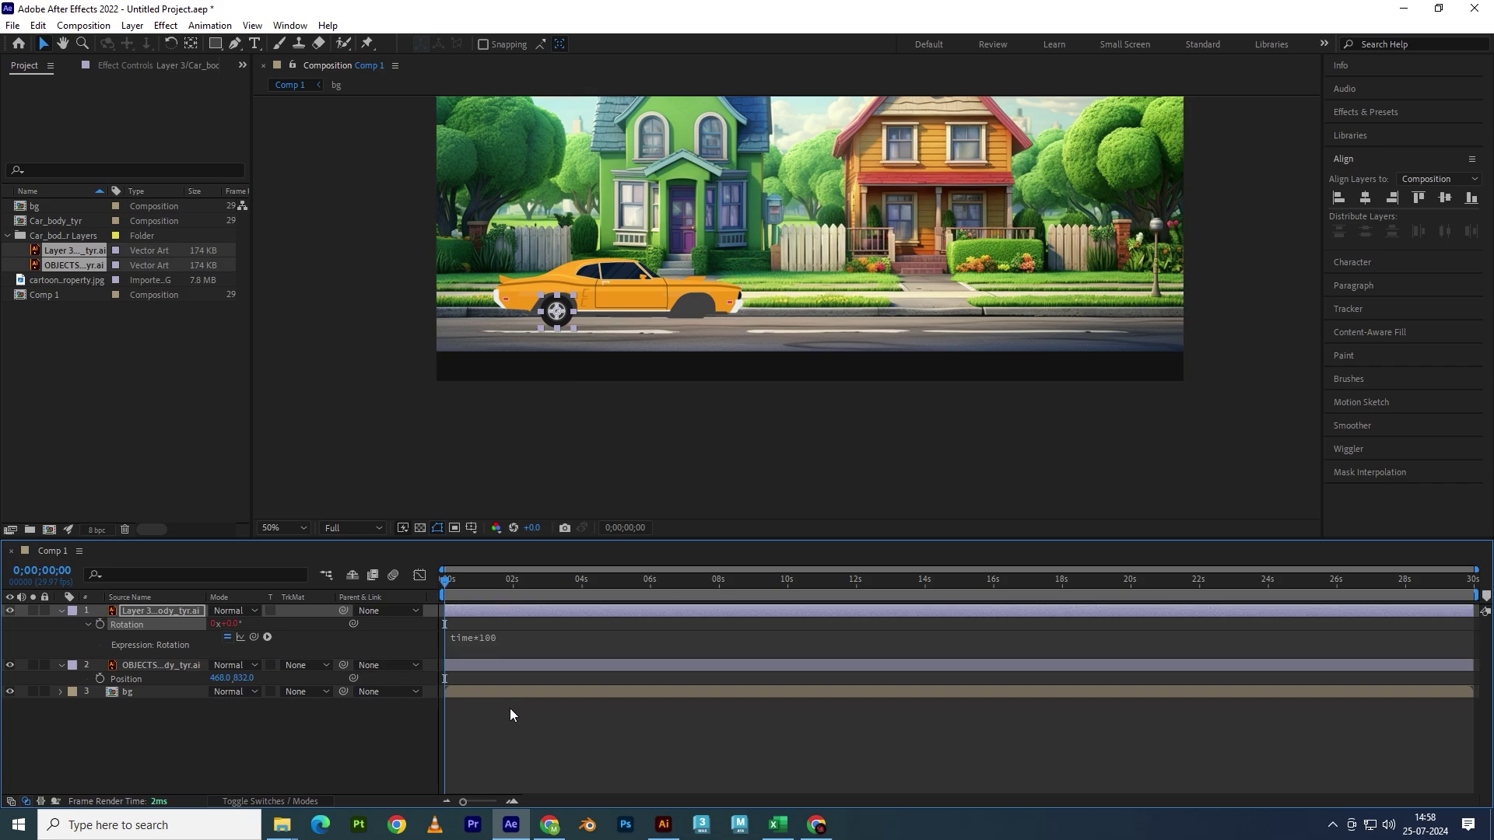
{"action": "key", "text": "space"}
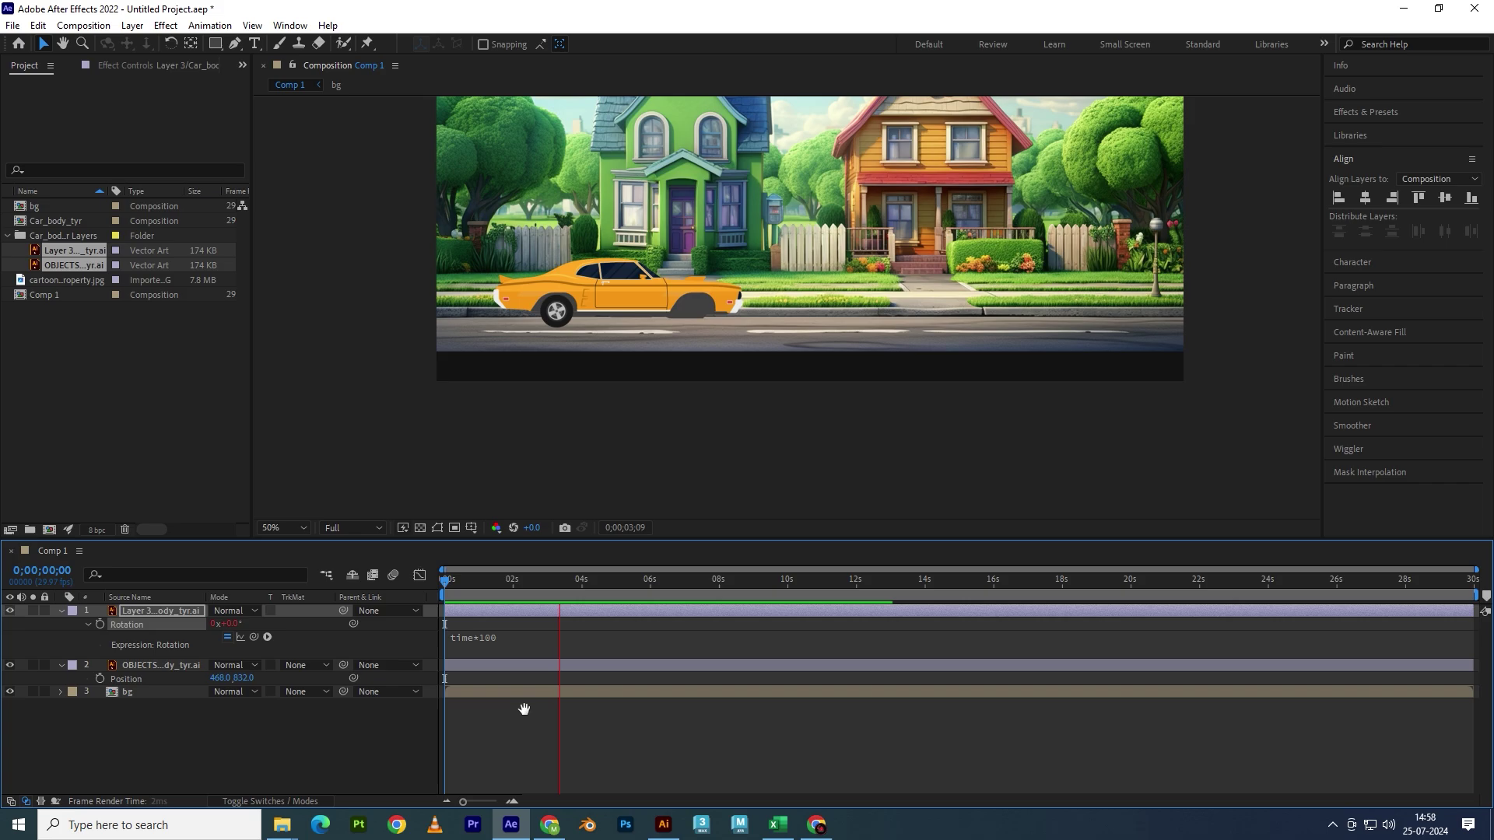
{"action": "key", "text": "space"}
- Change the rotation expression's multiplier from 100 to 500 and preview the faster spin
{"action": "left_click_drag", "start_coordinate": [507, 594], "coordinate": [375, 580]}
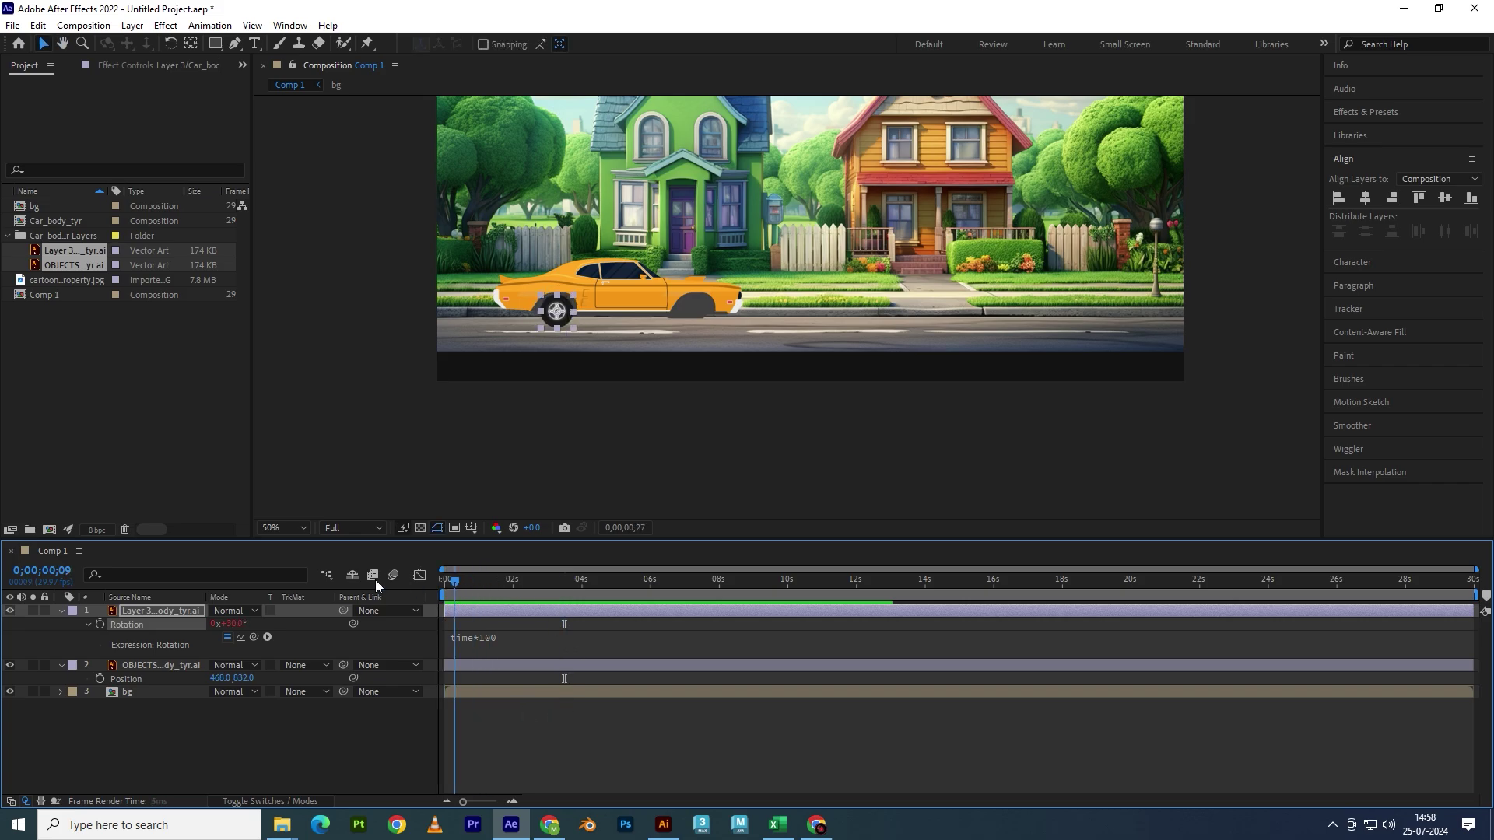
{"action": "left_click", "coordinate": [492, 638]}
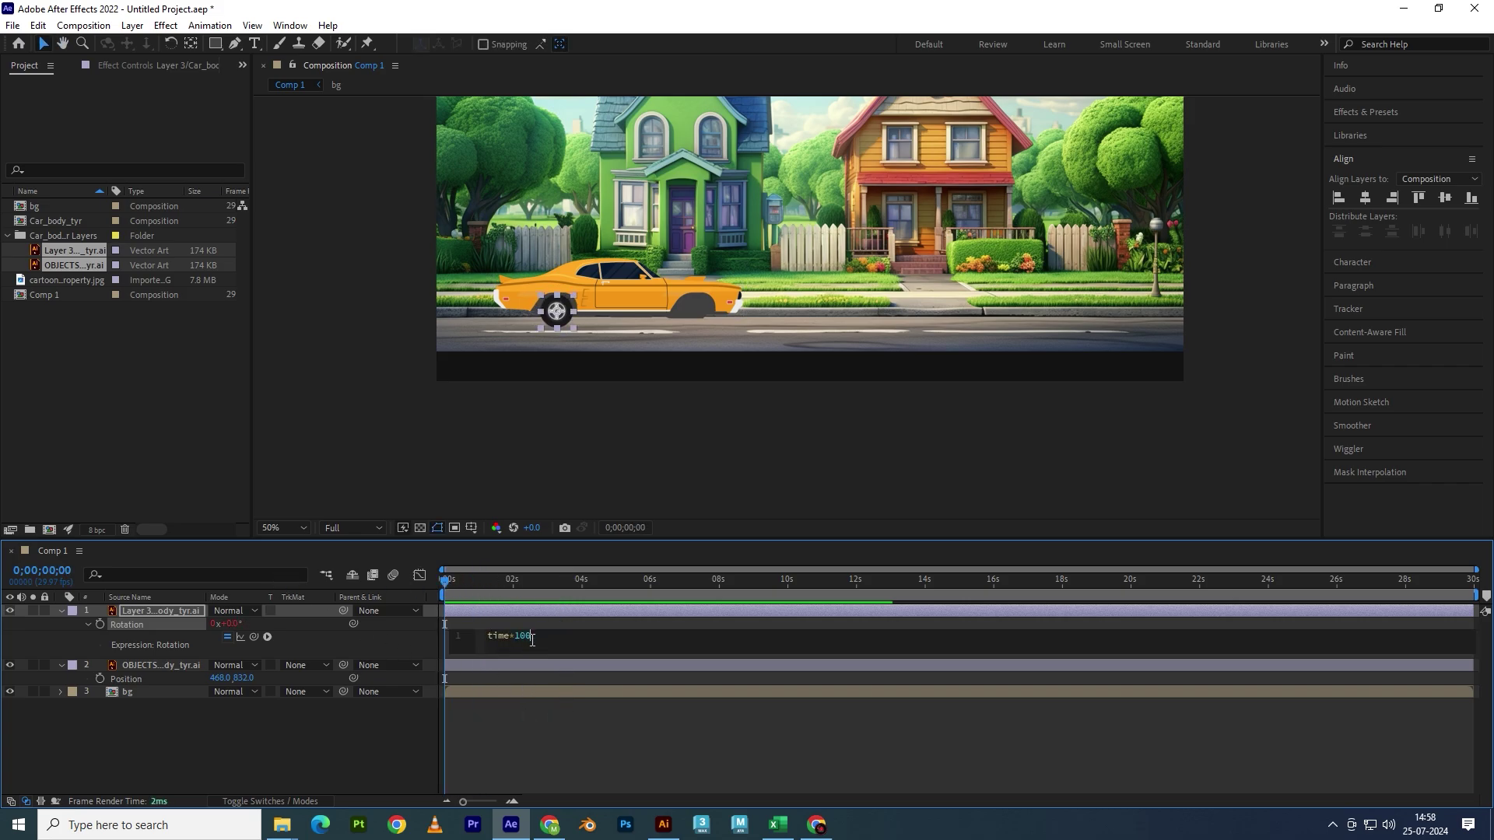
{"action": "double_click", "coordinate": [522, 638]}
{"action": "type", "text": "500"}
{"action": "key", "text": "KP_Enter"}
{"action": "left_click", "coordinate": [580, 743]}
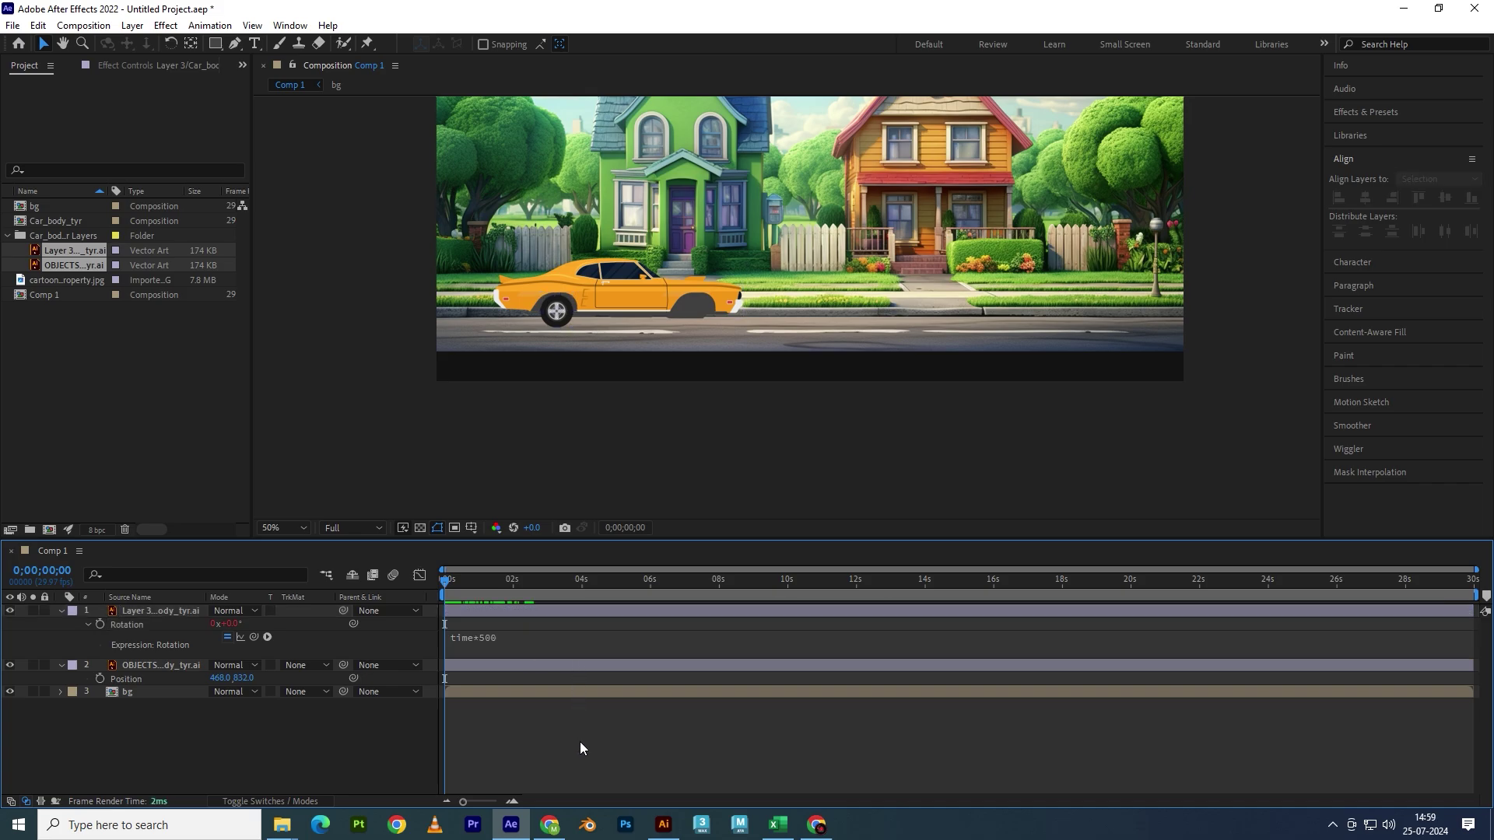
{"action": "key", "text": "space"}
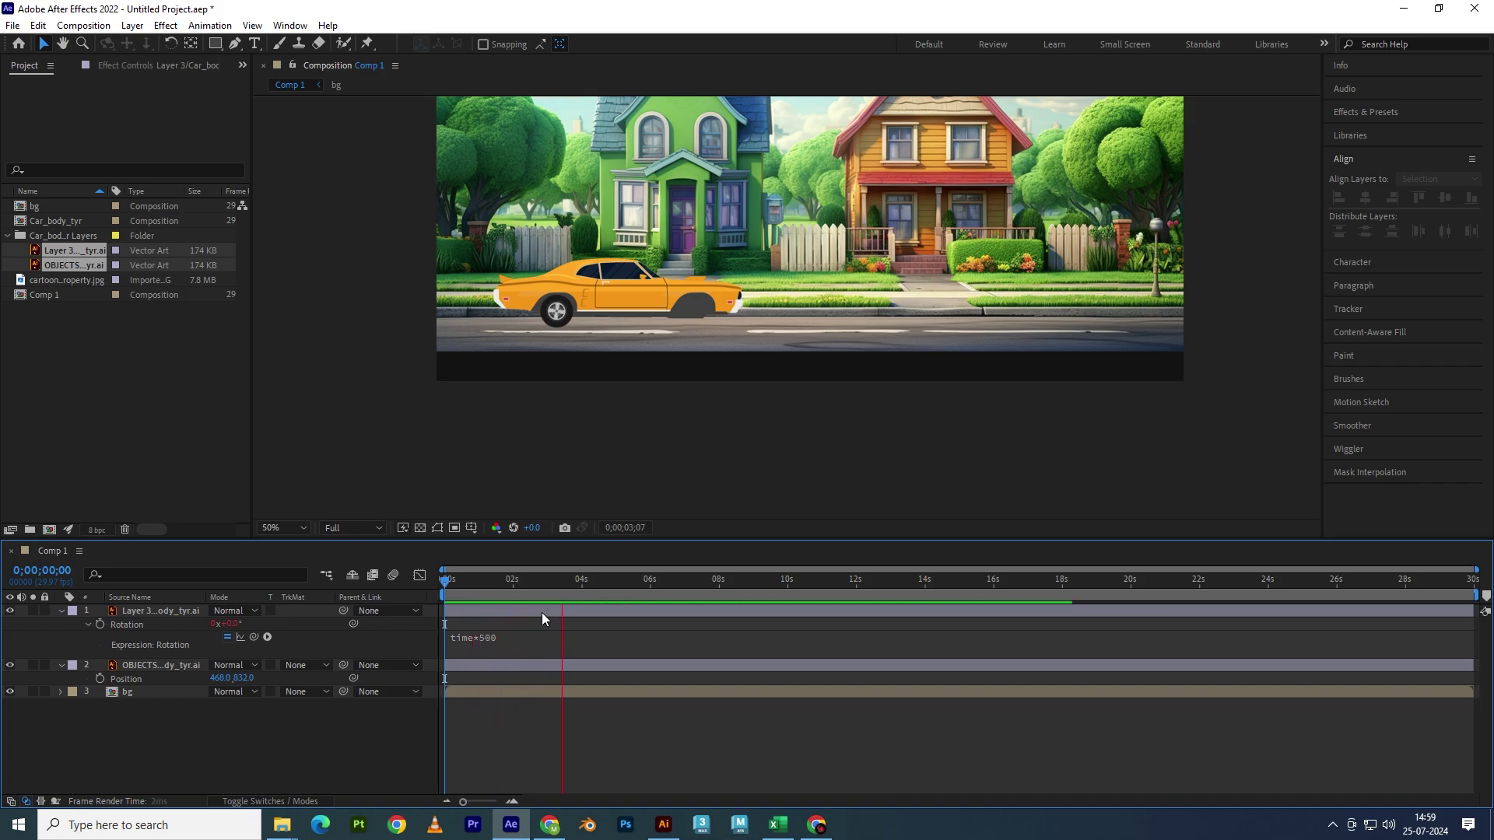
- Test-slide the car body to X 794 at the start, then undo the move
{"action": "left_click_drag", "start_coordinate": [554, 585], "coordinate": [483, 585]}
{"action": "key", "text": "Home"}
{"action": "left_click", "coordinate": [227, 678]}
{"action": "left_click_drag", "start_coordinate": [233, 683], "coordinate": [471, 677]}
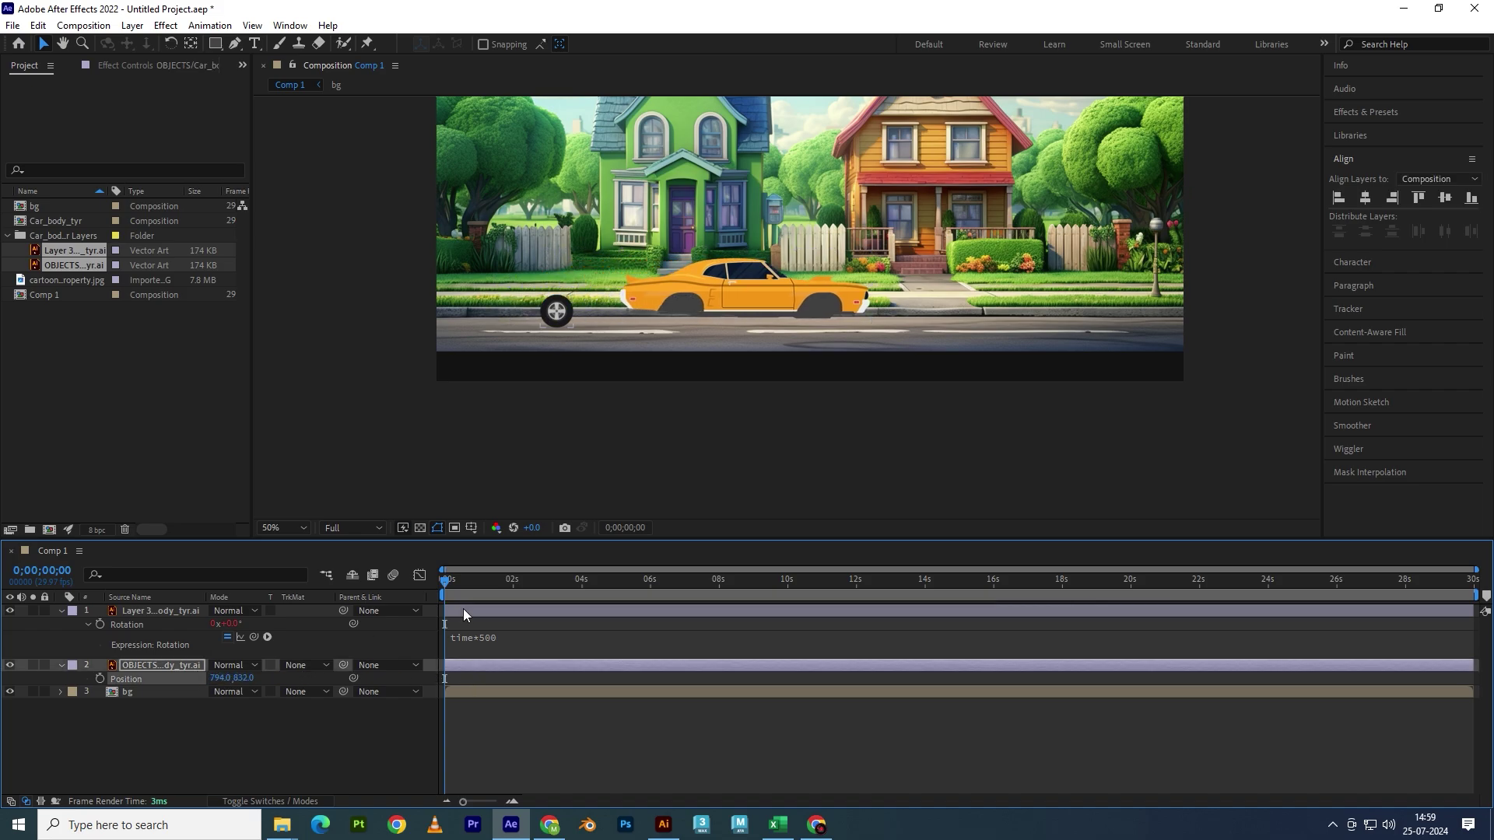
{"action": "key", "text": "ctrl+z"}
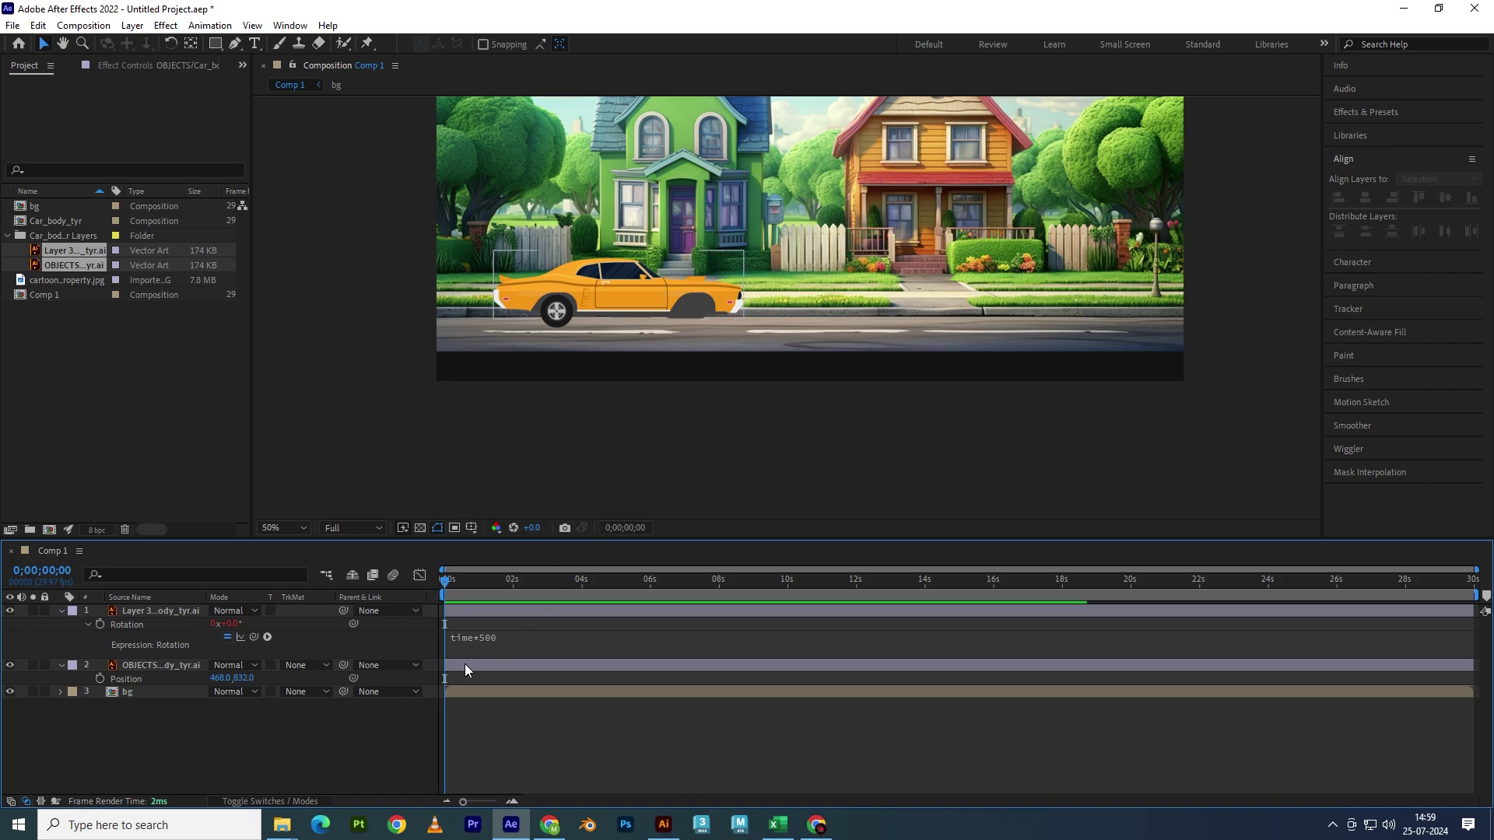
- Select the tyre layer at the composition's end and show its Position property
{"action": "left_click", "coordinate": [490, 638]}
{"action": "left_click", "coordinate": [147, 611]}
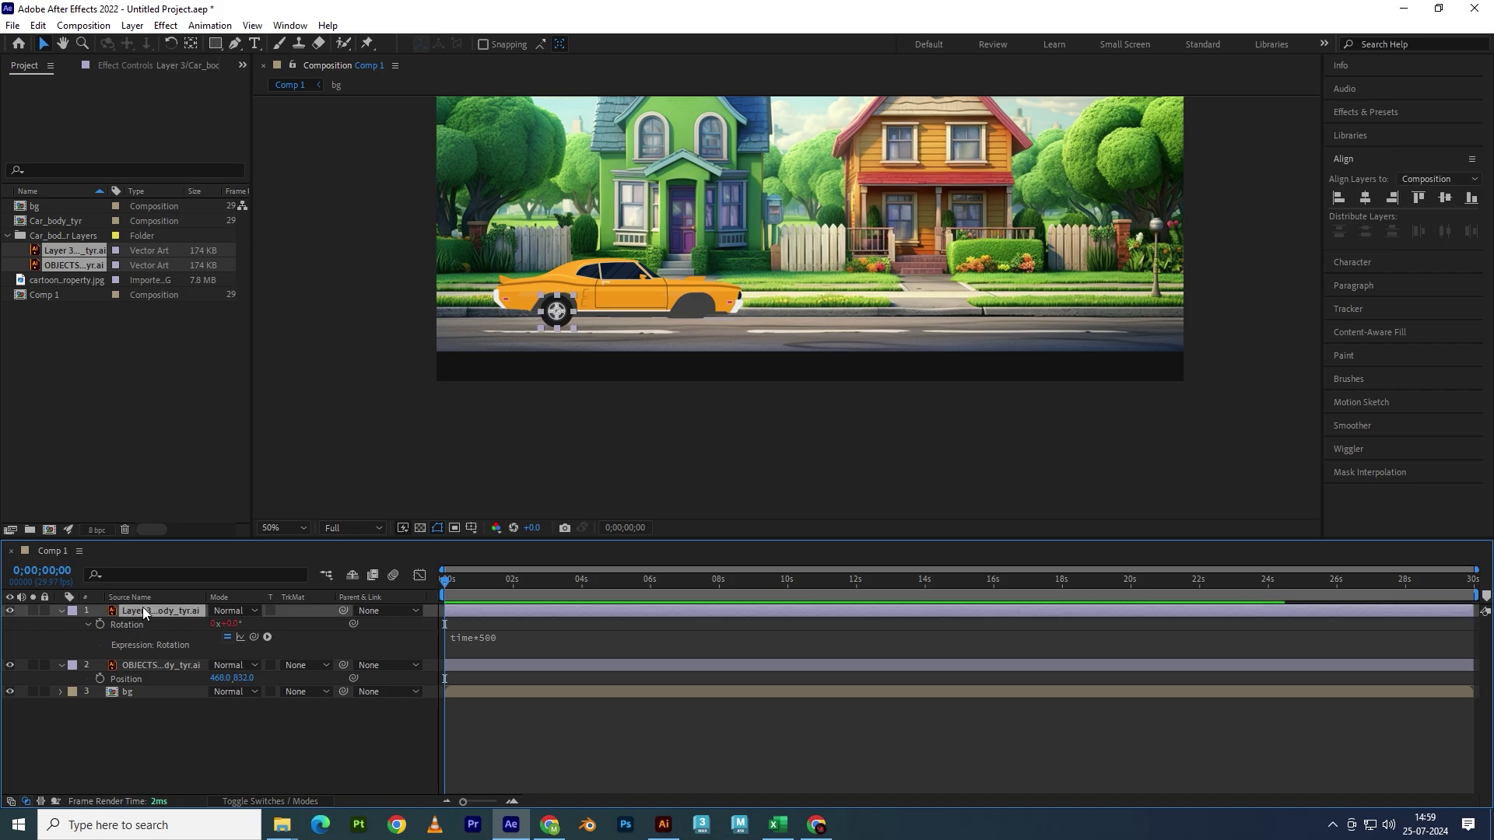
{"action": "key", "text": "End"}
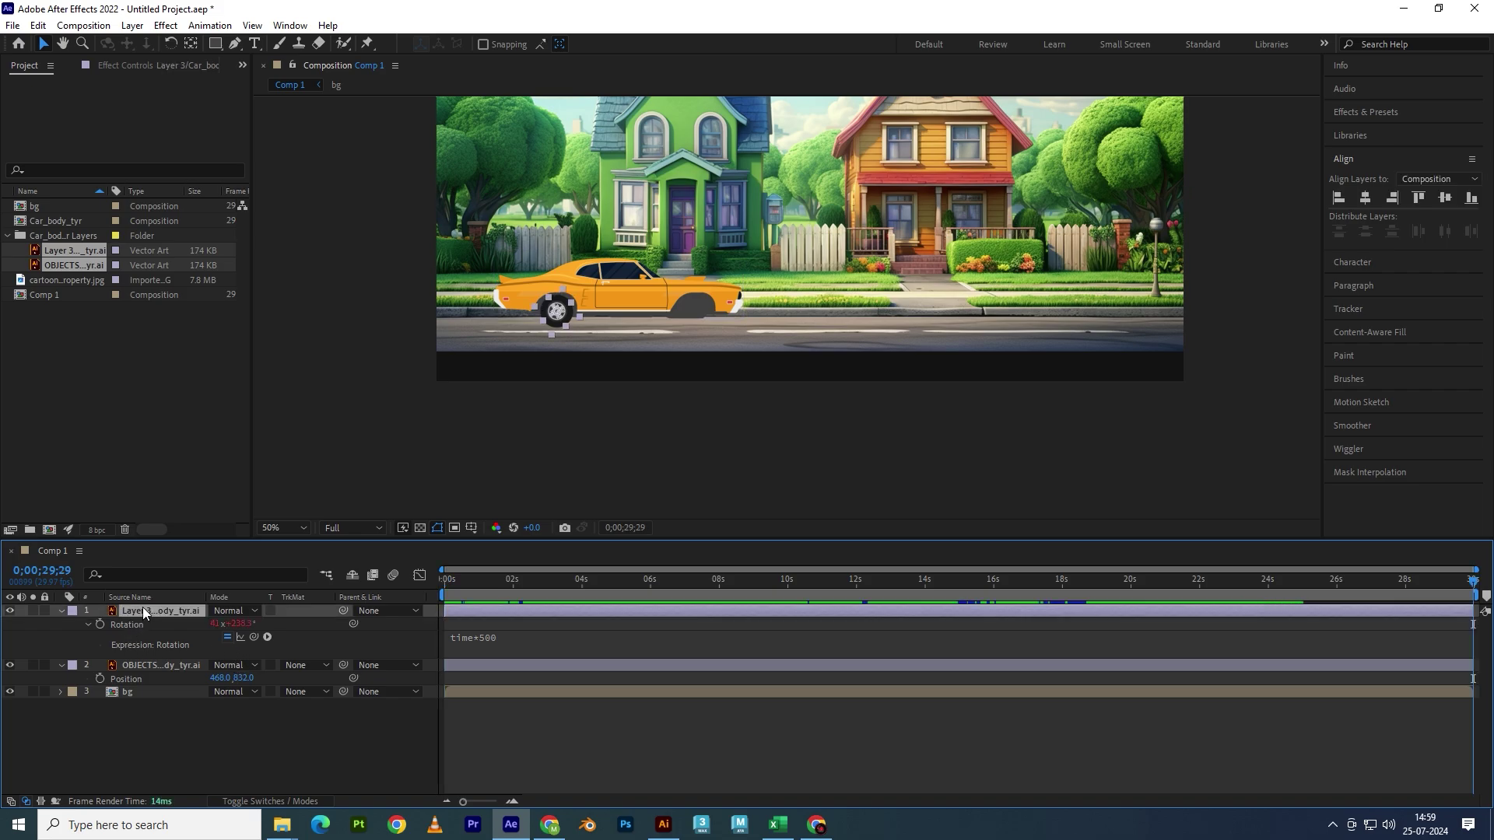
{"action": "key", "text": "p"}
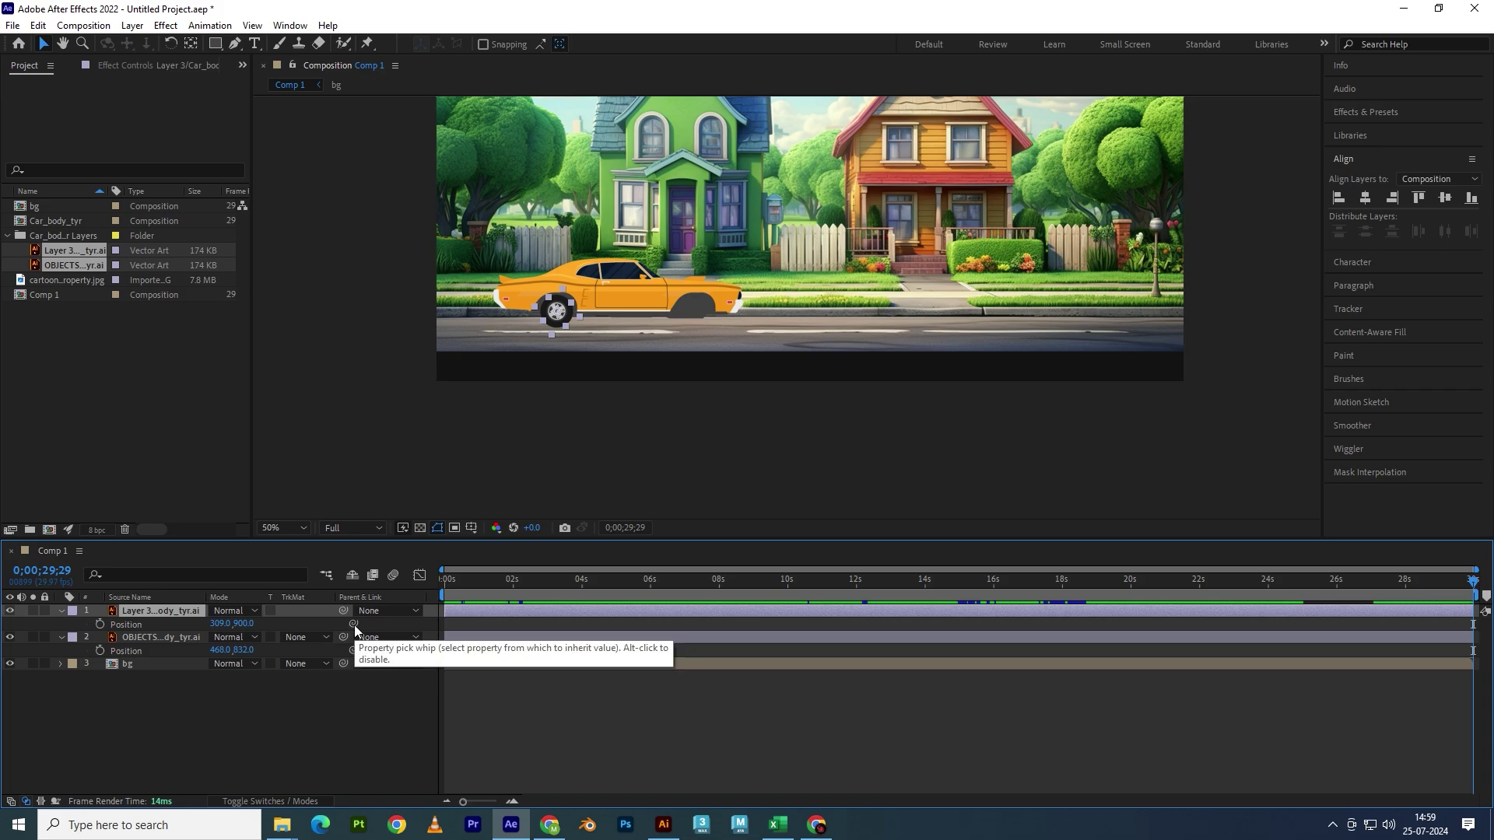
- Link tyre Position to the car body, hide the error banner, and remove the rotation expression
{"action": "left_click_drag", "start_coordinate": [353, 624], "coordinate": [172, 636]}
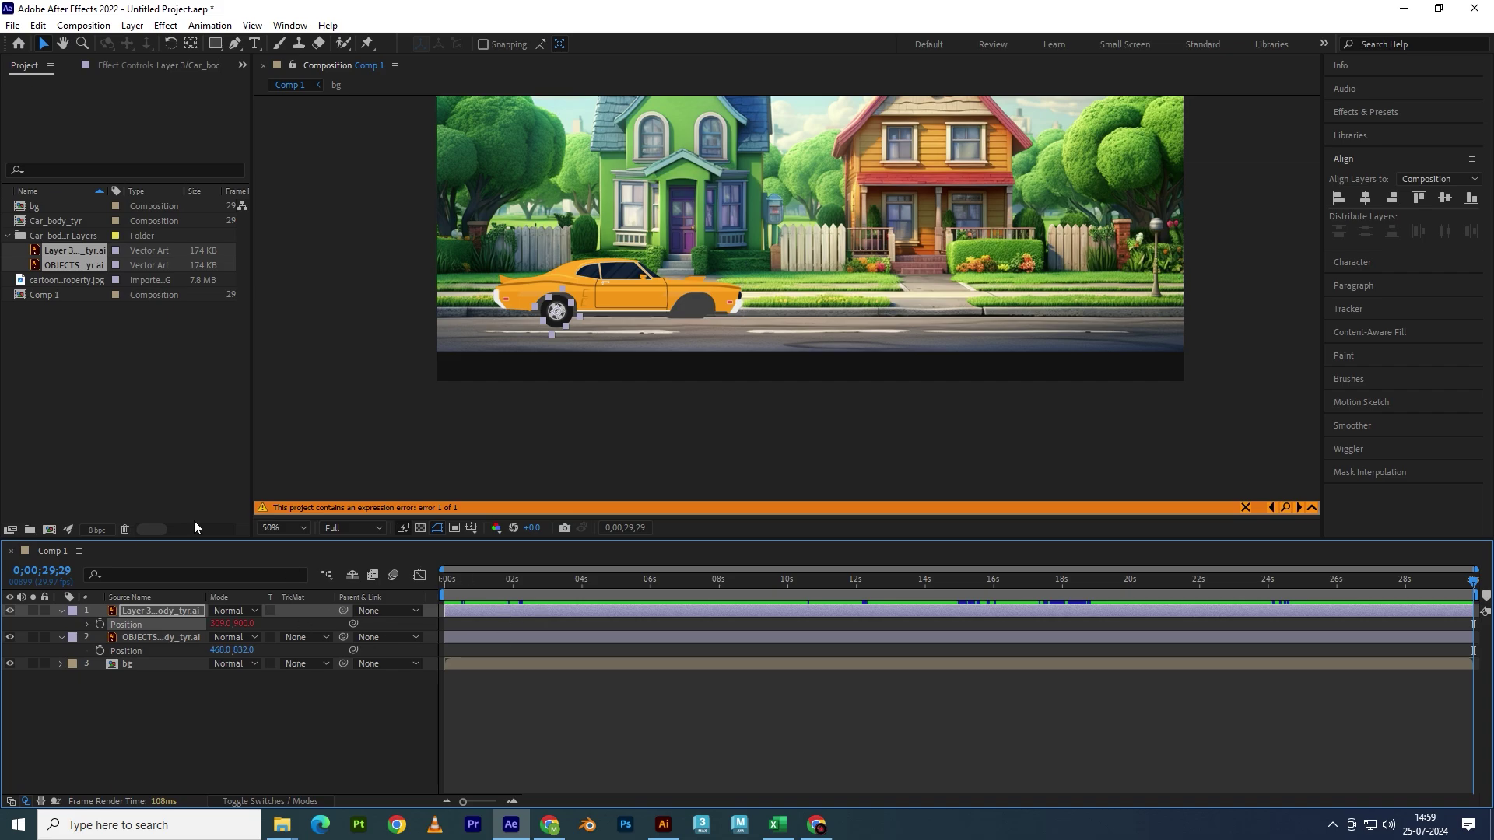
{"action": "left_click", "coordinate": [1244, 507]}
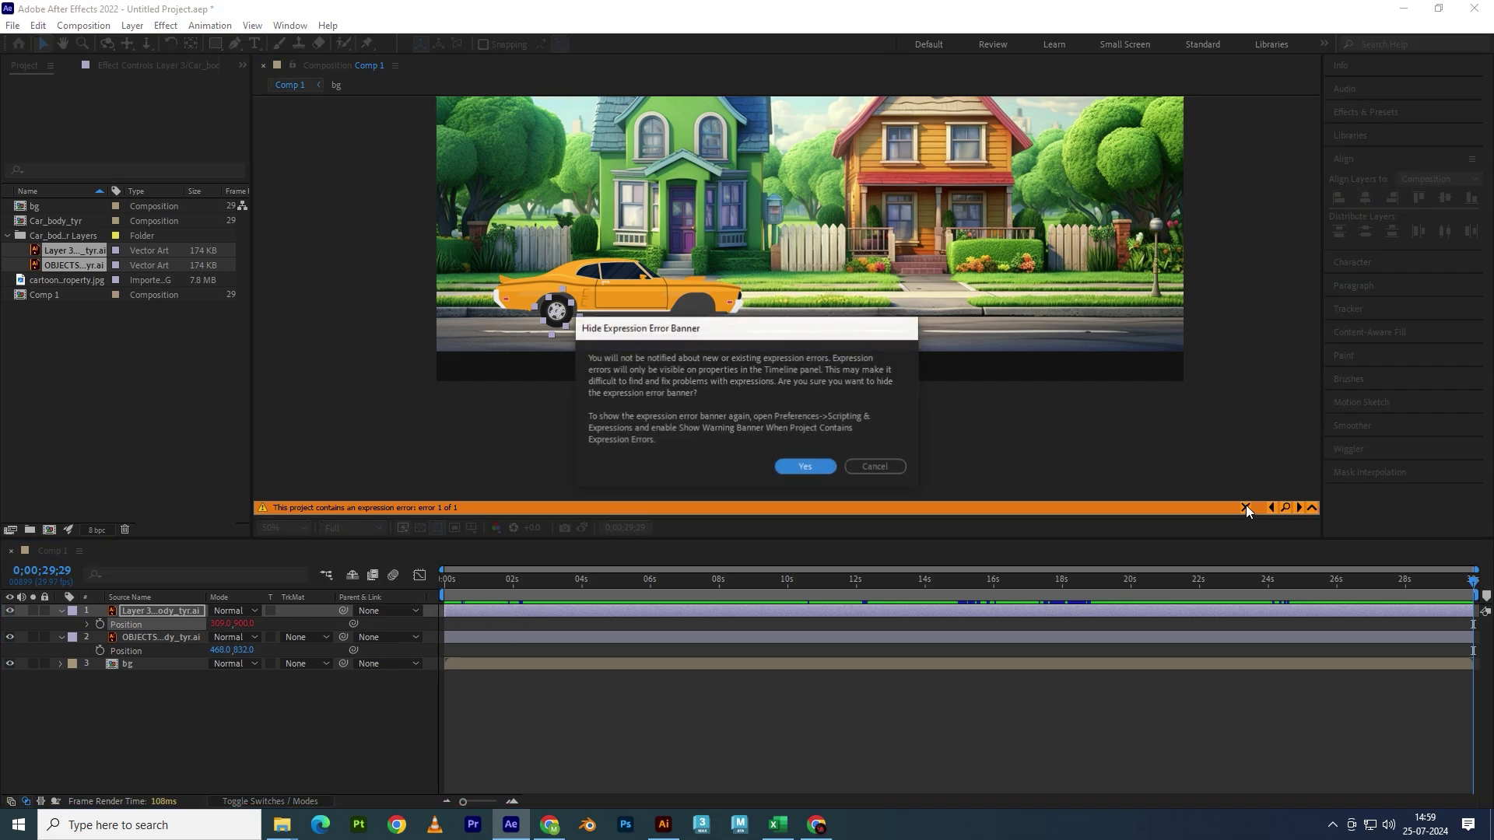
{"action": "left_click", "coordinate": [805, 466]}
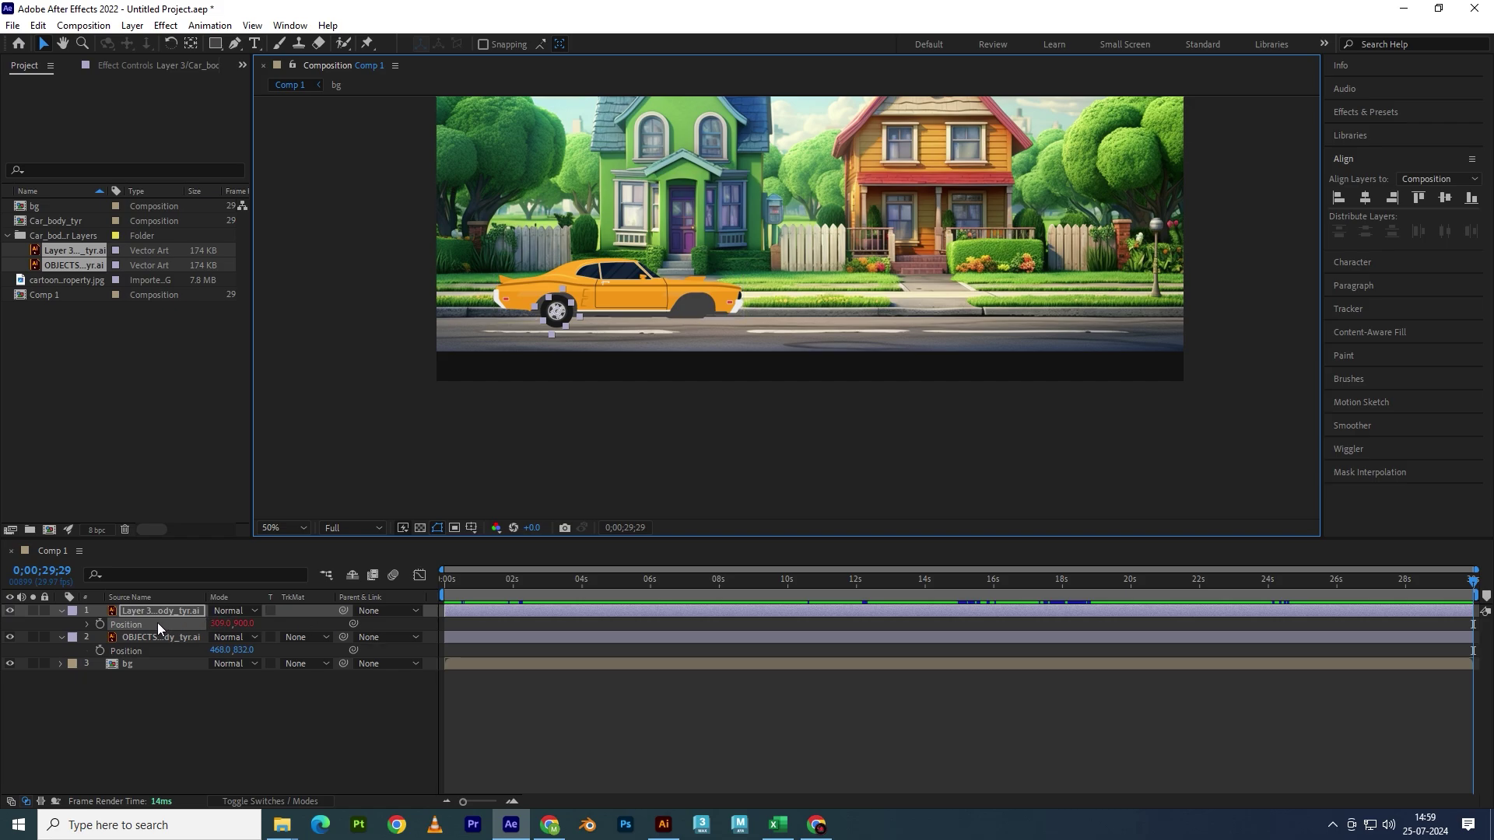
{"action": "key", "text": "r"}
{"action": "key", "text": "ctrl+z"}
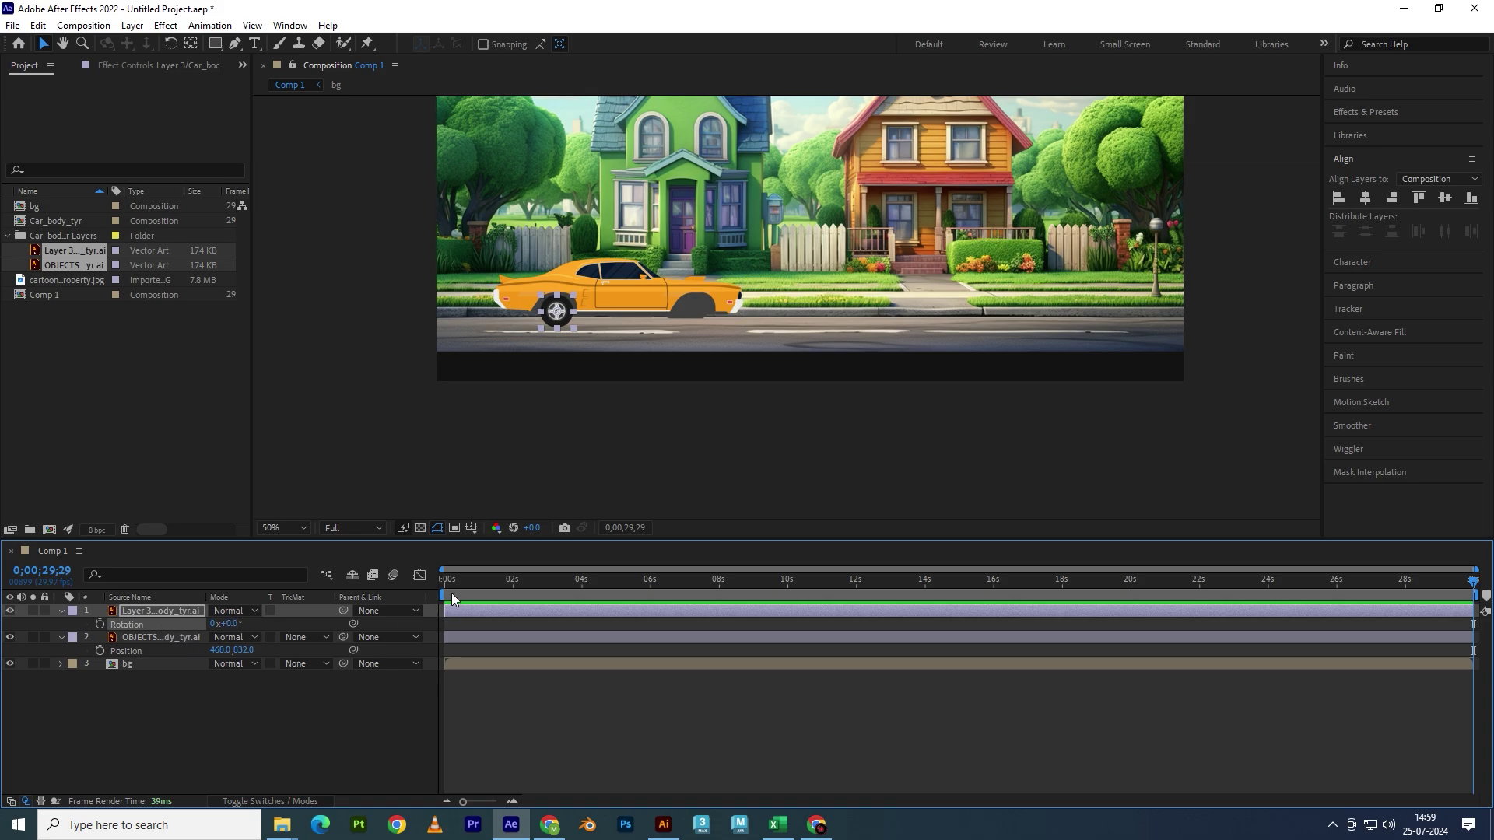
- Add a time*400 rotation expression to the tyre at the start of the timeline
{"action": "left_click_drag", "start_coordinate": [464, 581], "coordinate": [444, 580]}
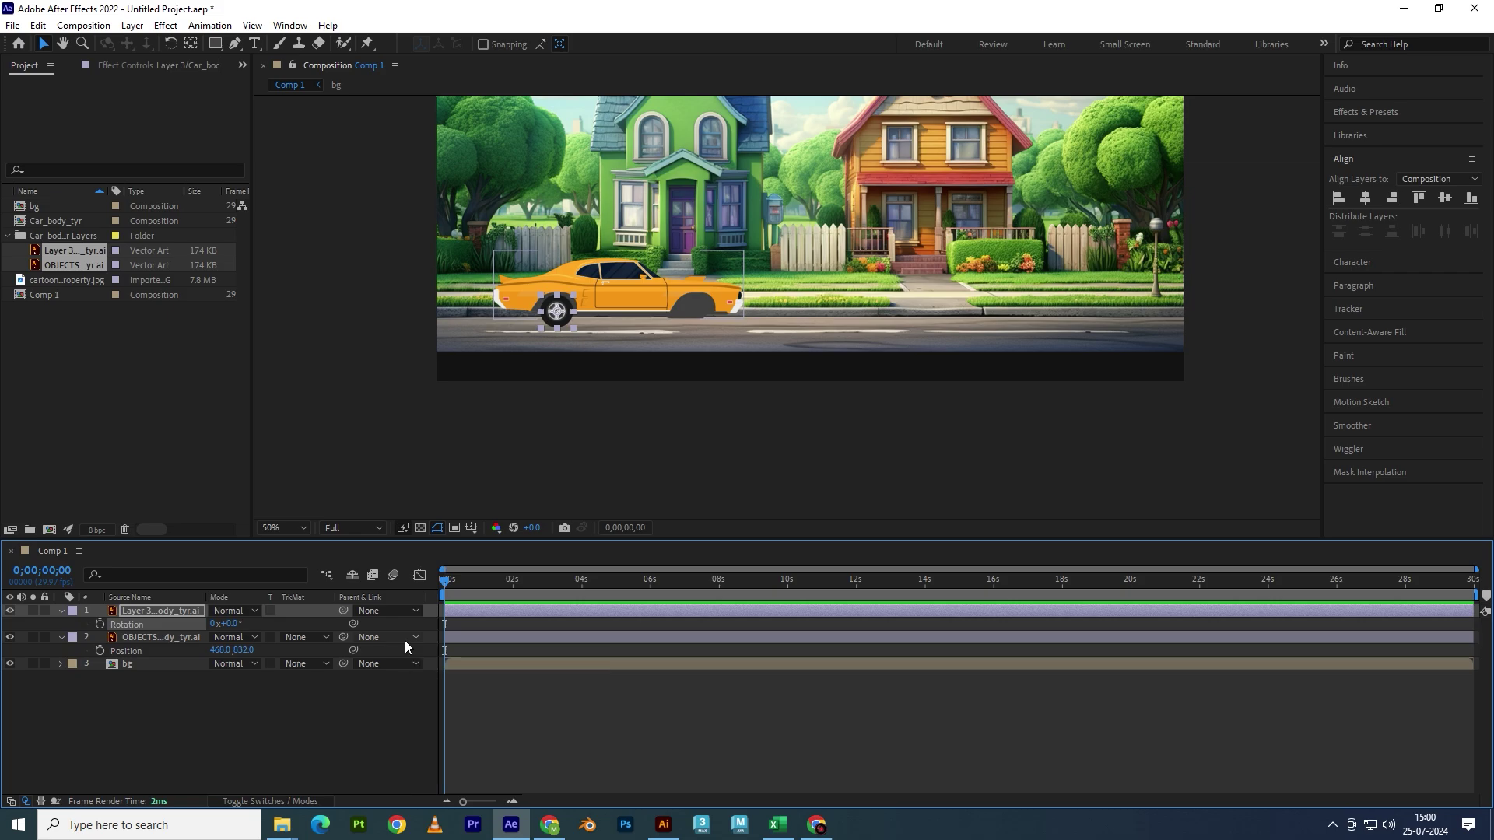
{"action": "key", "text": "alt+shift+equal"}
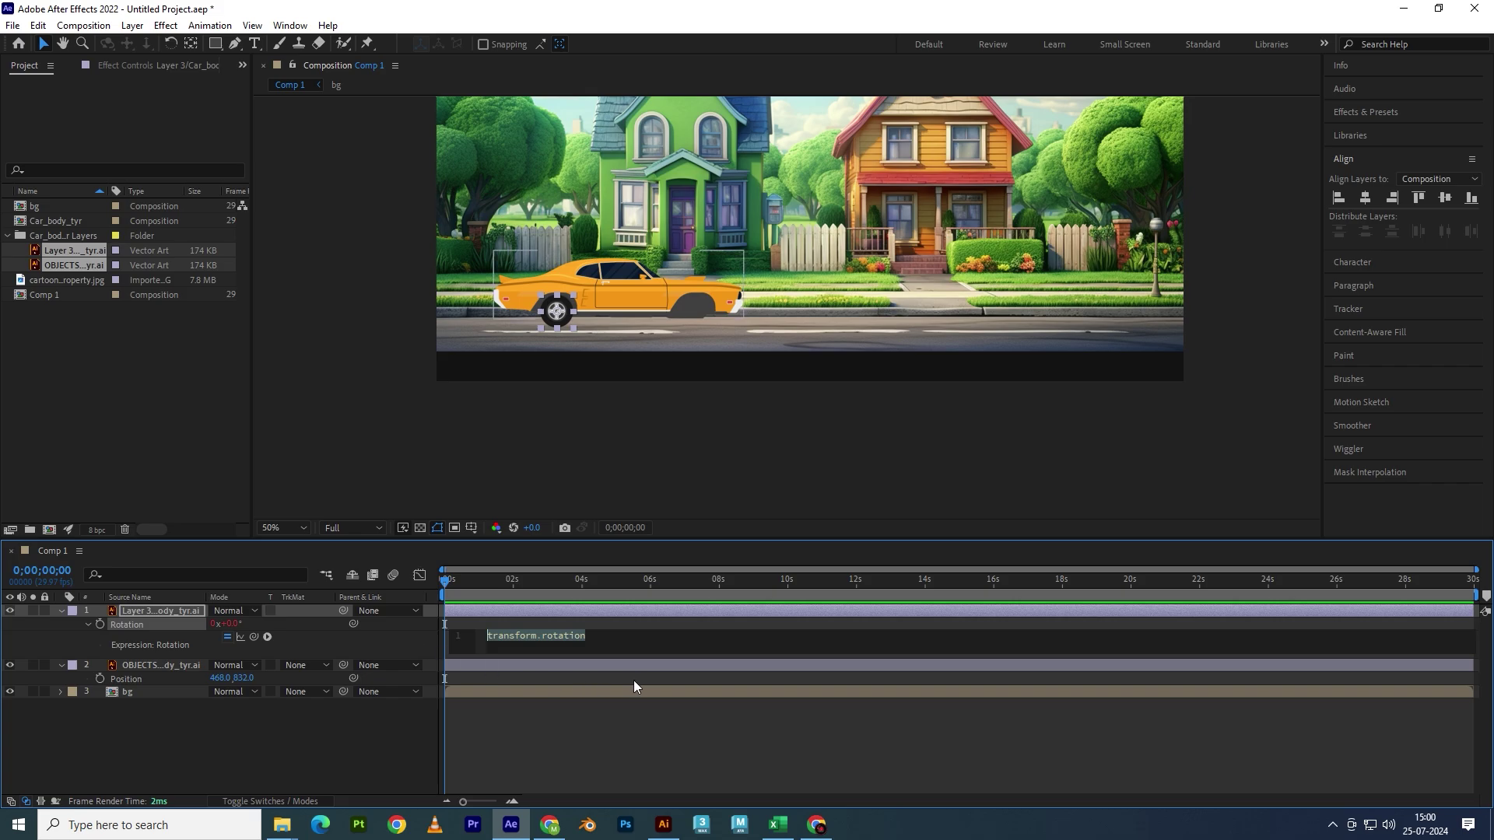
{"action": "type", "text": "time"}
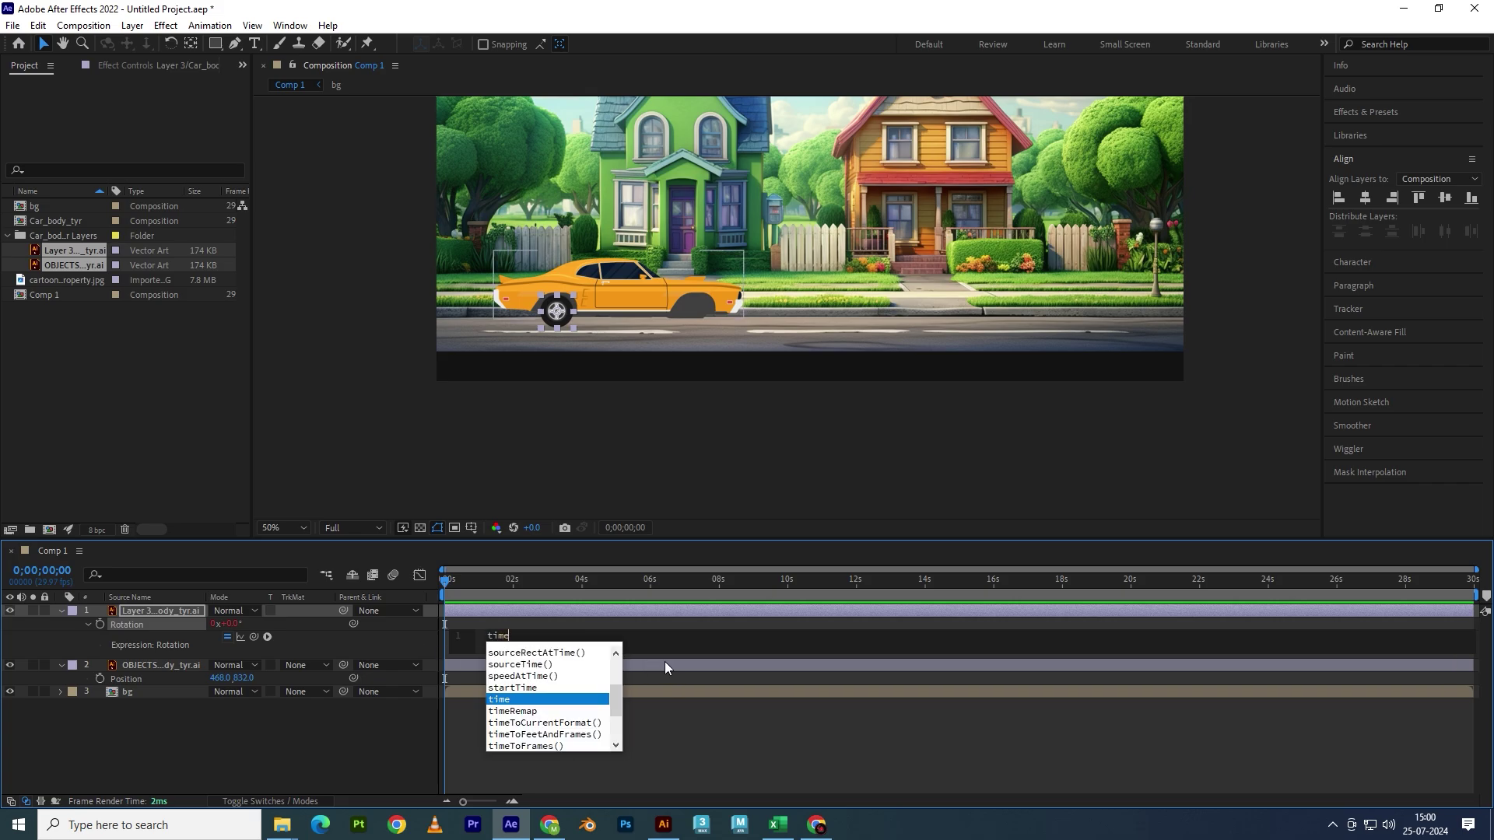
{"action": "type", "text": "*"}
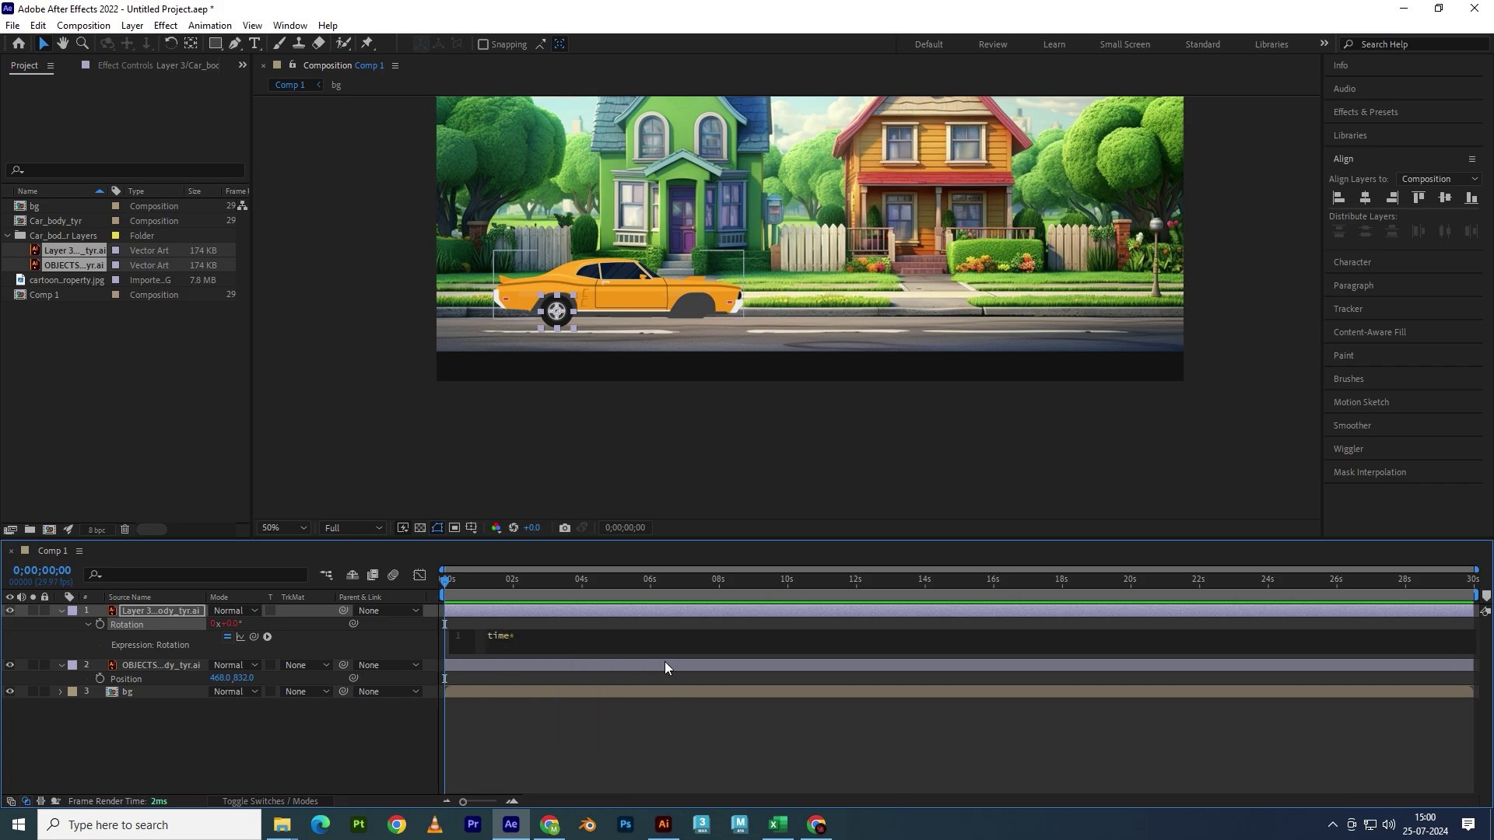
{"action": "type", "text": "400"}
{"action": "key", "text": "KP_Enter"}
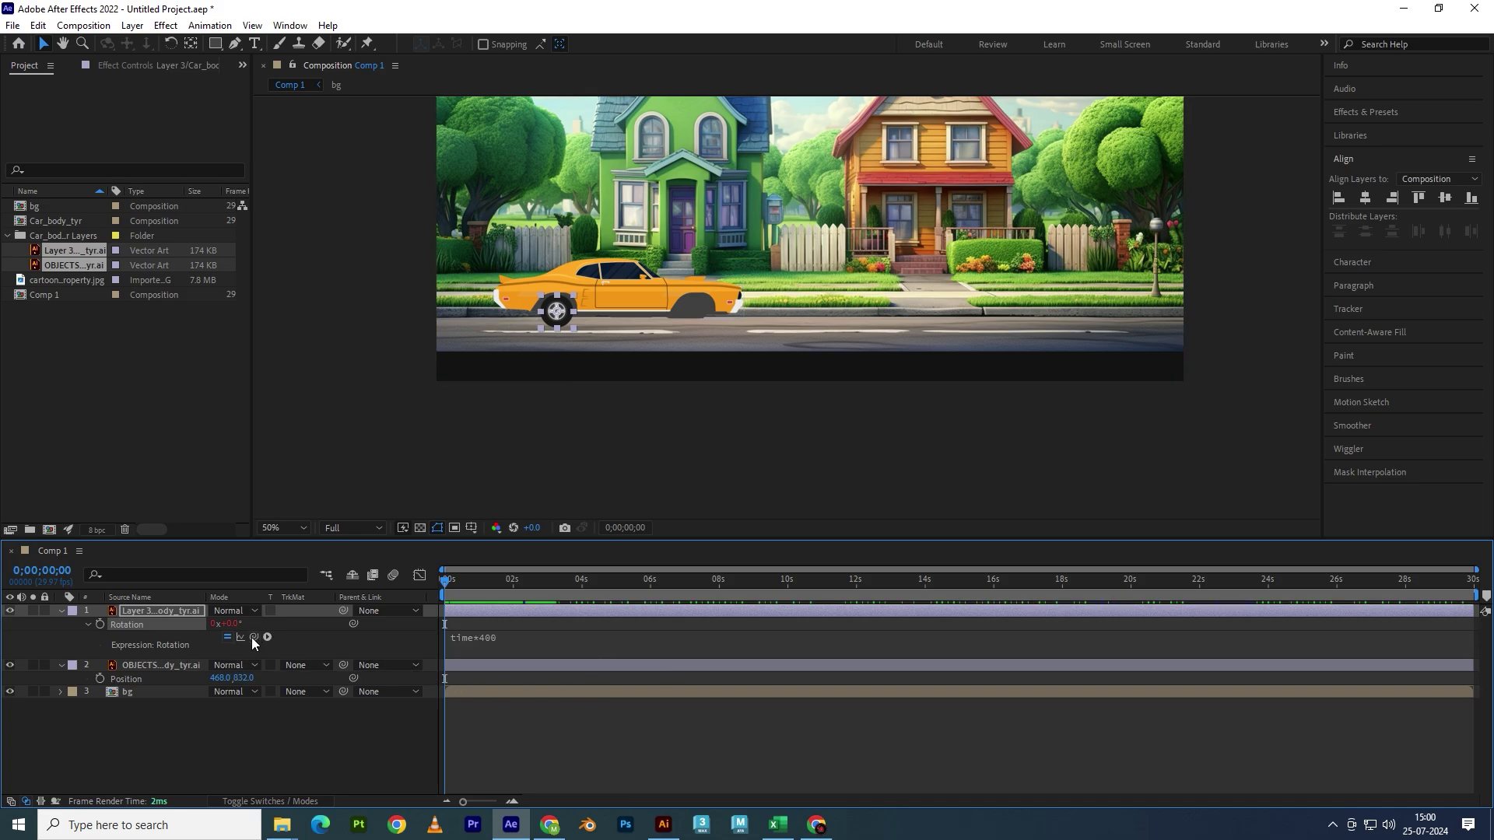
- Preview the time*400 spin, then pick-whip the rotation expression to the OBJECTS/Car_body_tyr.ai layer
{"action": "left_click_drag", "start_coordinate": [254, 637], "coordinate": [185, 662]}
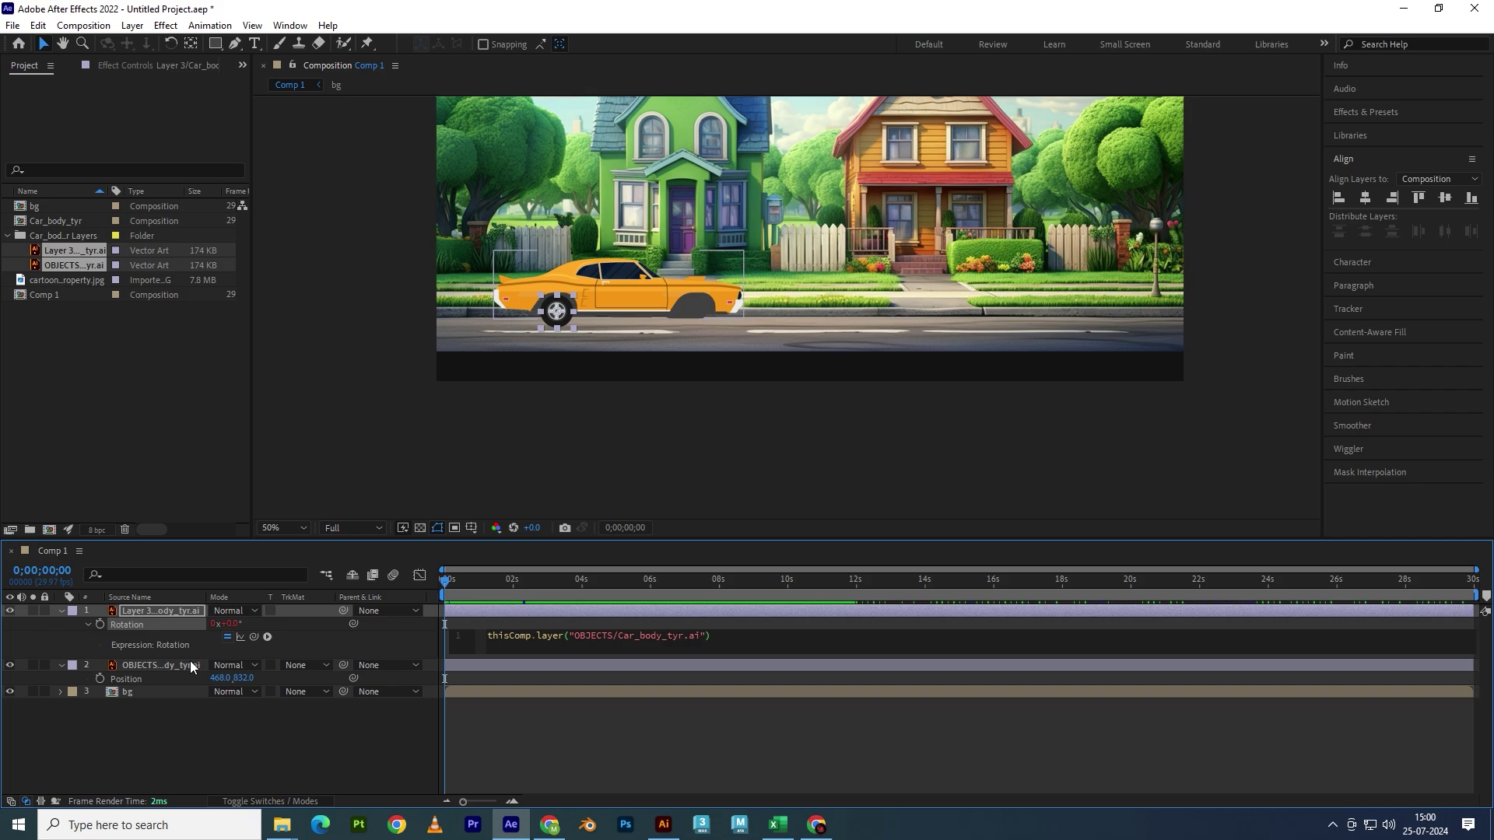
{"action": "left_click", "coordinate": [428, 595]}
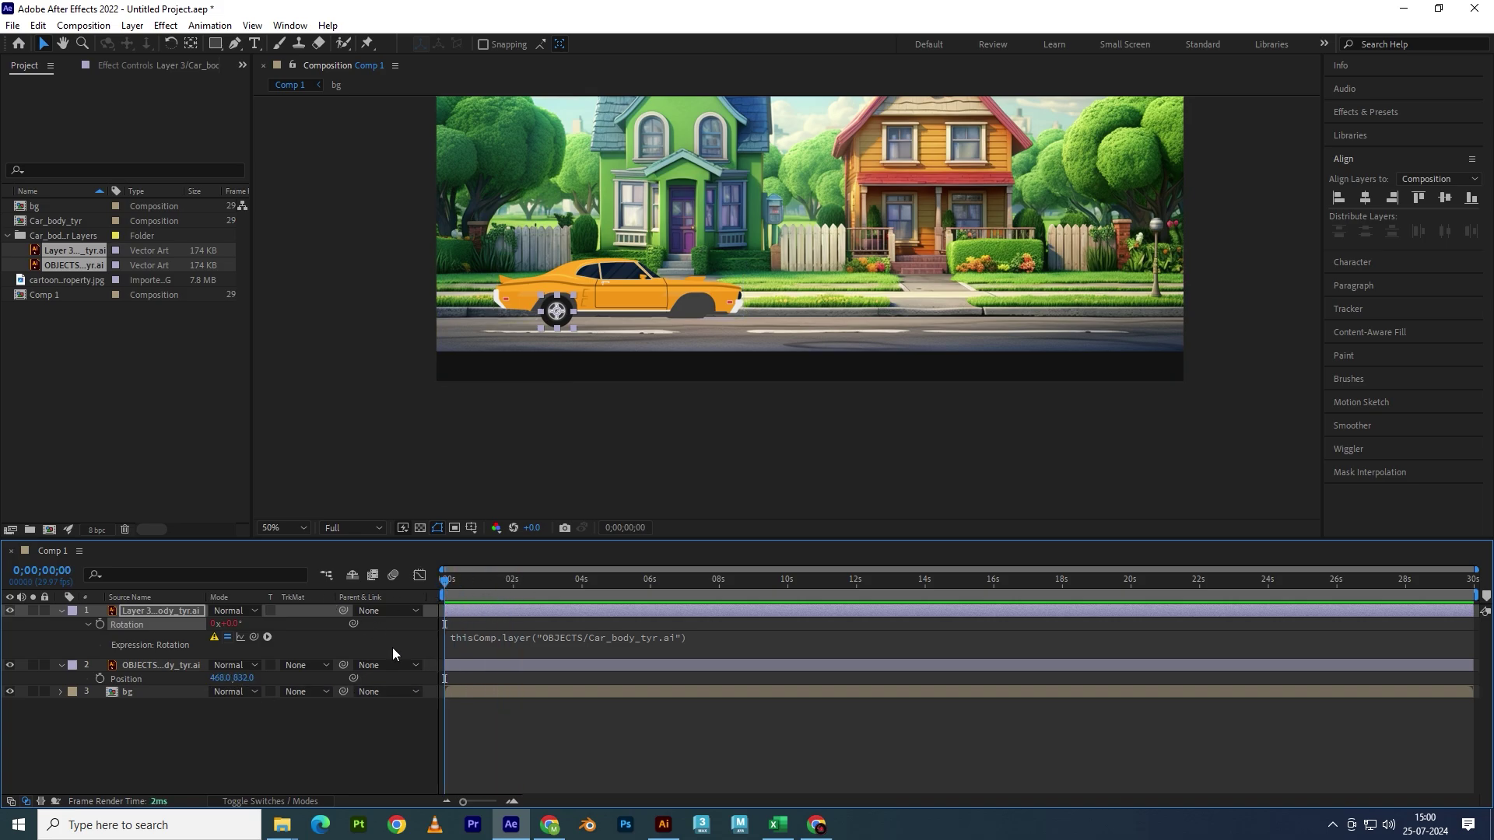
{"action": "key", "text": "ctrl+z"}
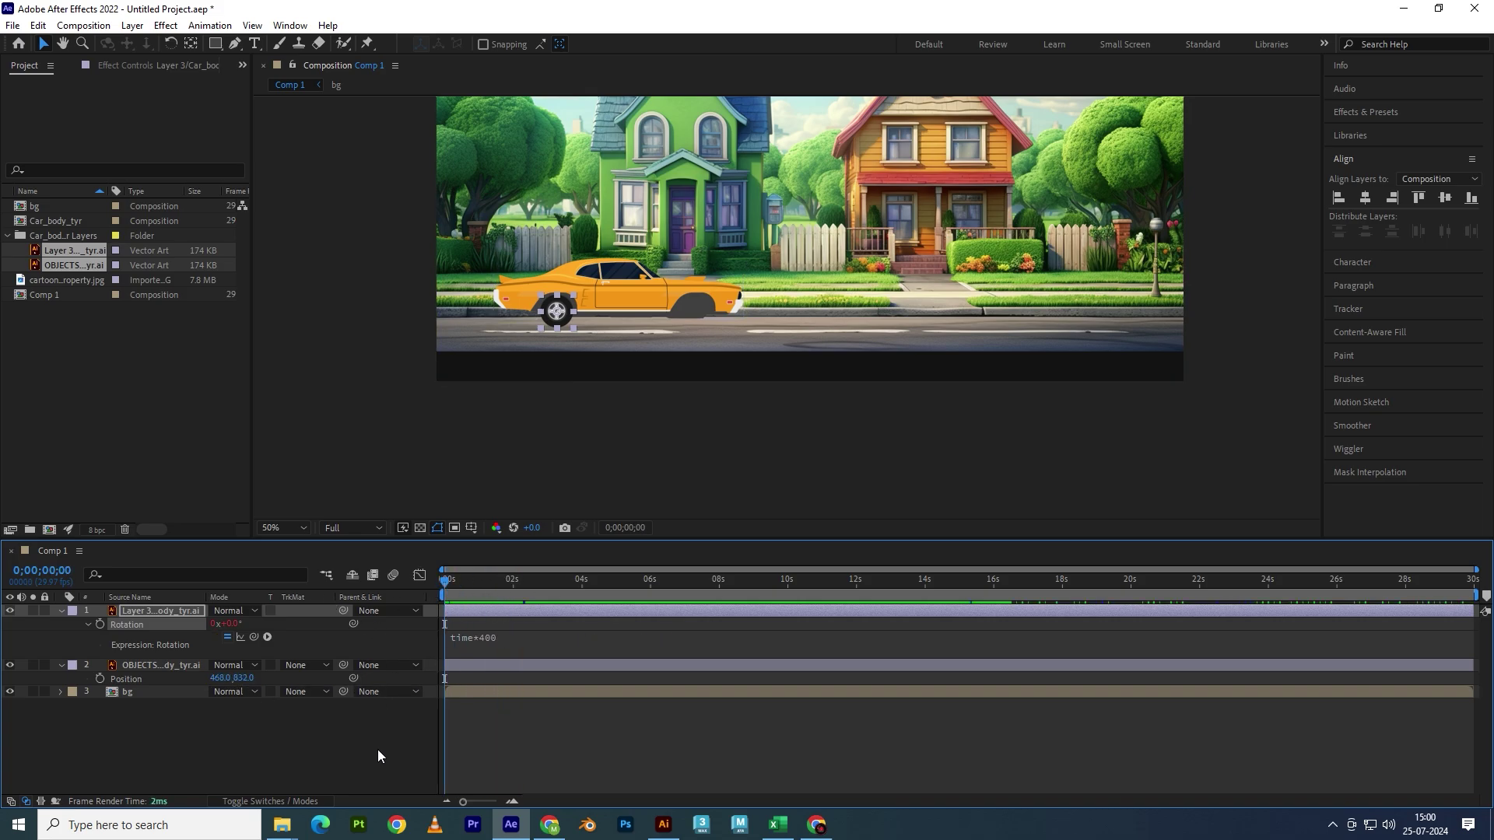
{"action": "key", "text": "space"}
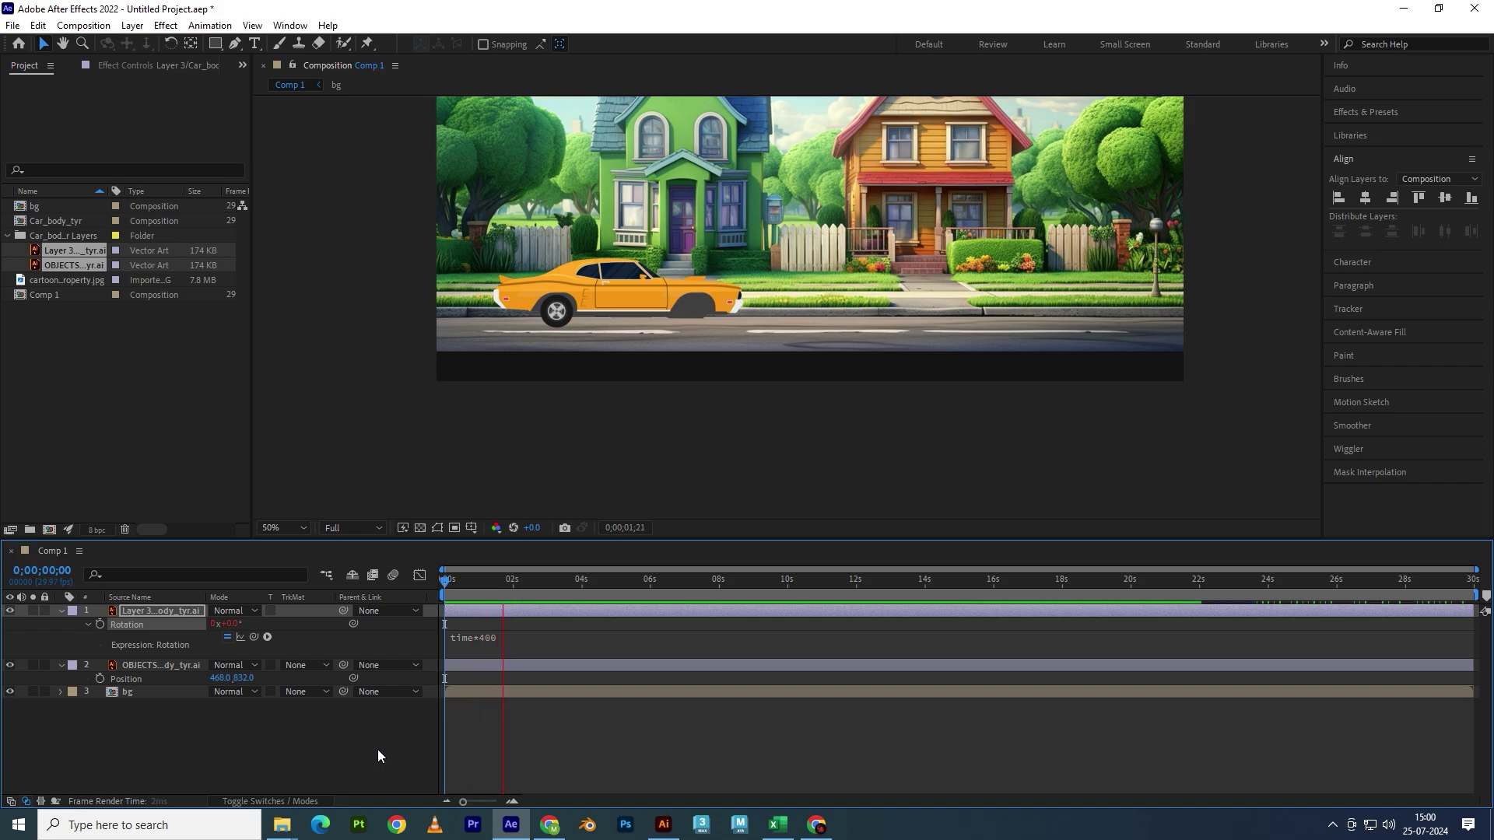
{"action": "key", "text": "space"}
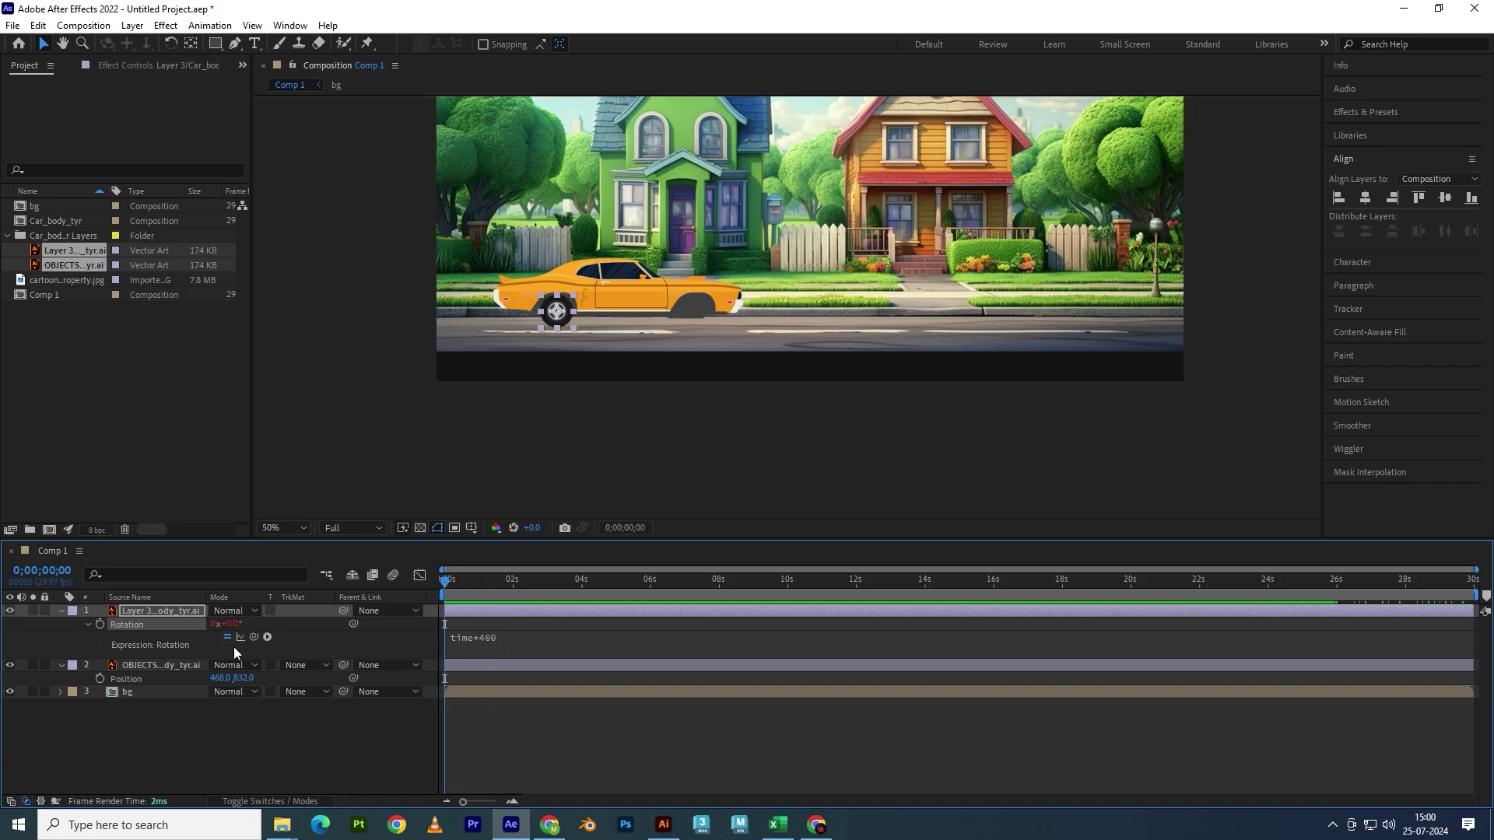
{"action": "left_click_drag", "start_coordinate": [253, 637], "coordinate": [181, 664]}
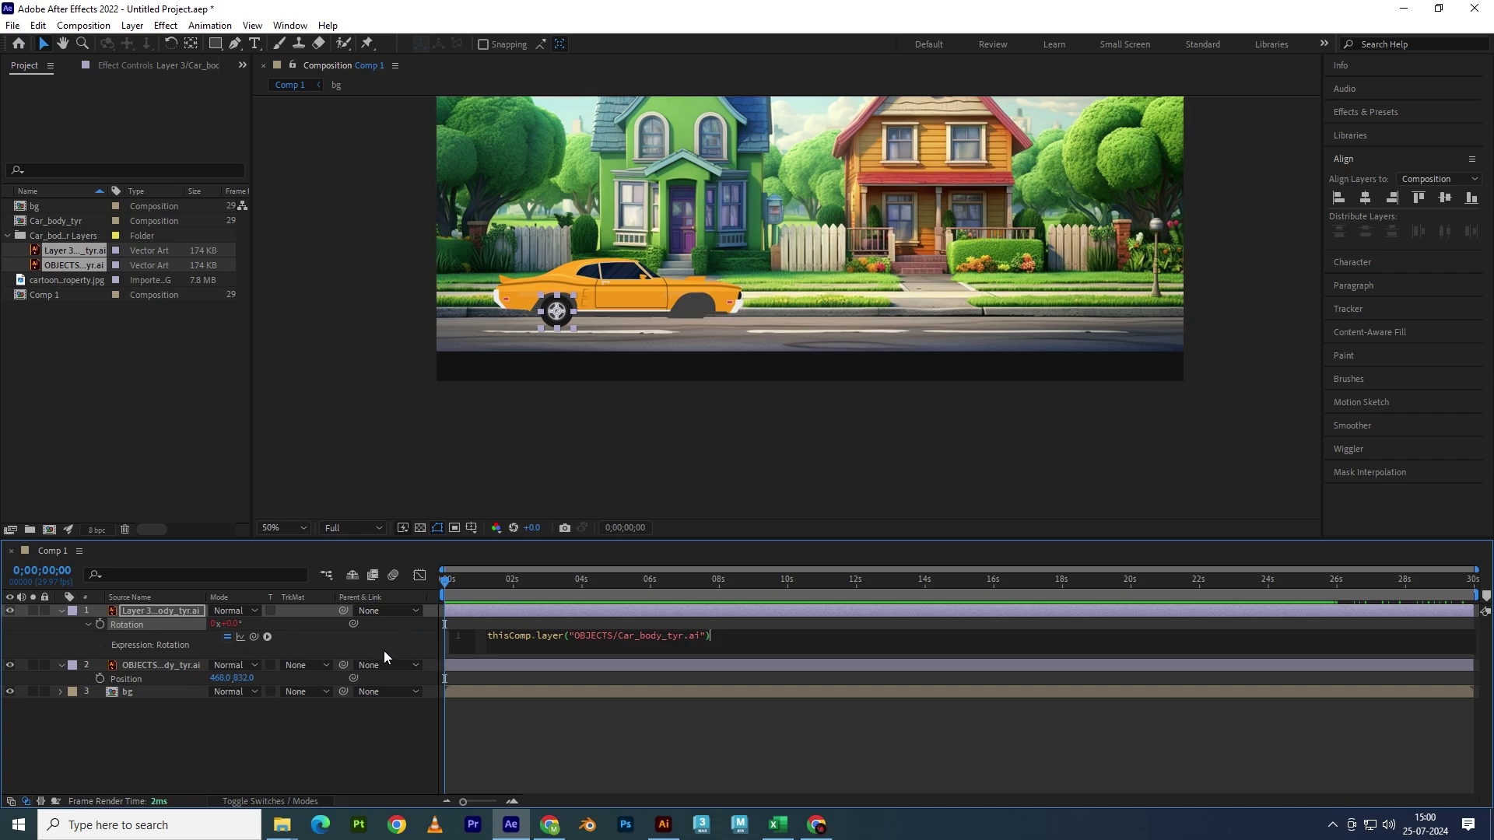
{"action": "left_click", "coordinate": [490, 725]}
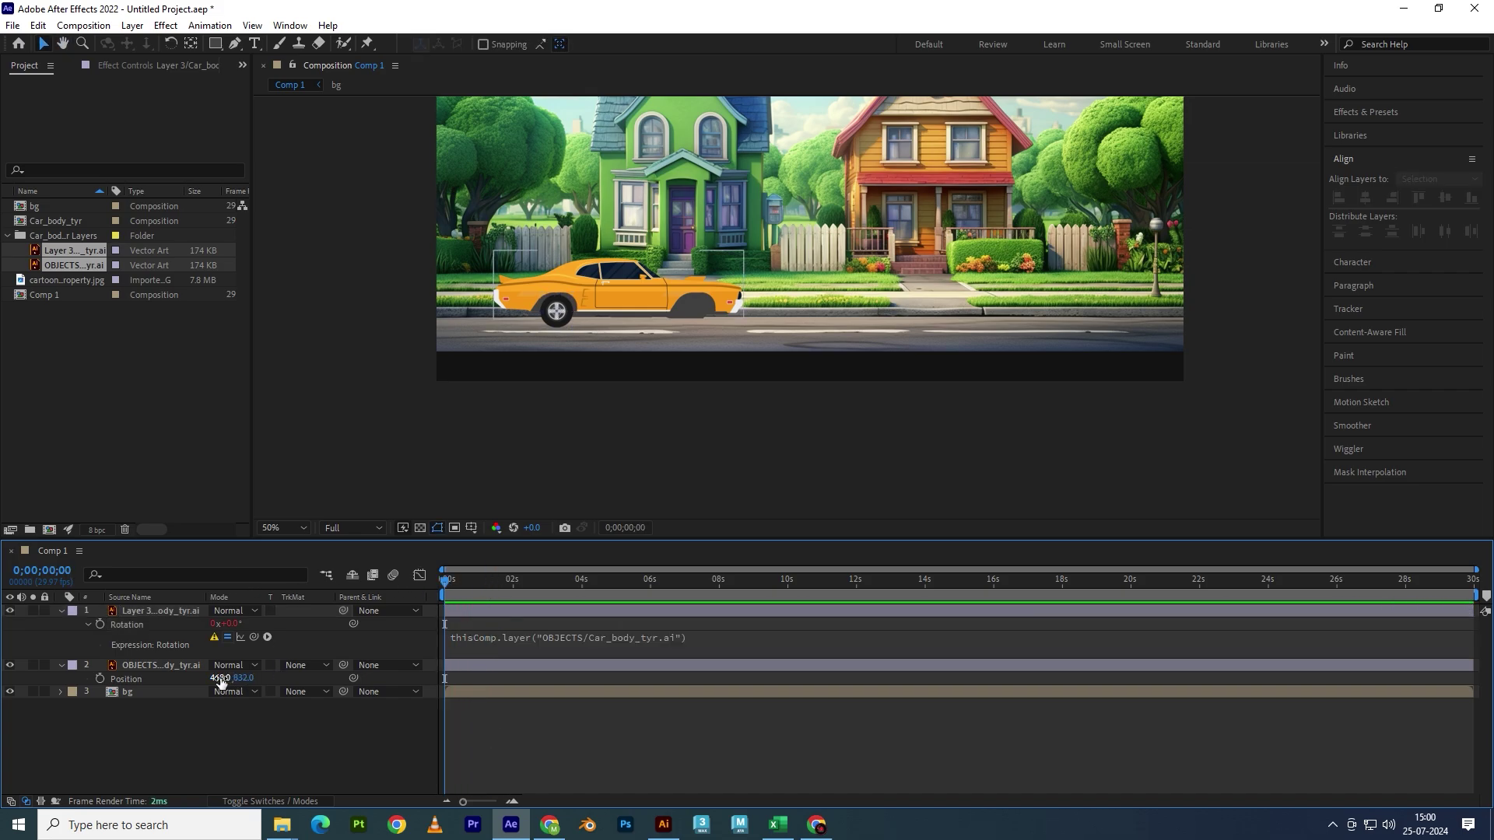
- Test-slide the car body to the right twice, undoing each move
{"action": "left_click_drag", "start_coordinate": [221, 678], "coordinate": [264, 678]}
{"action": "key", "text": "ctrl+z"}
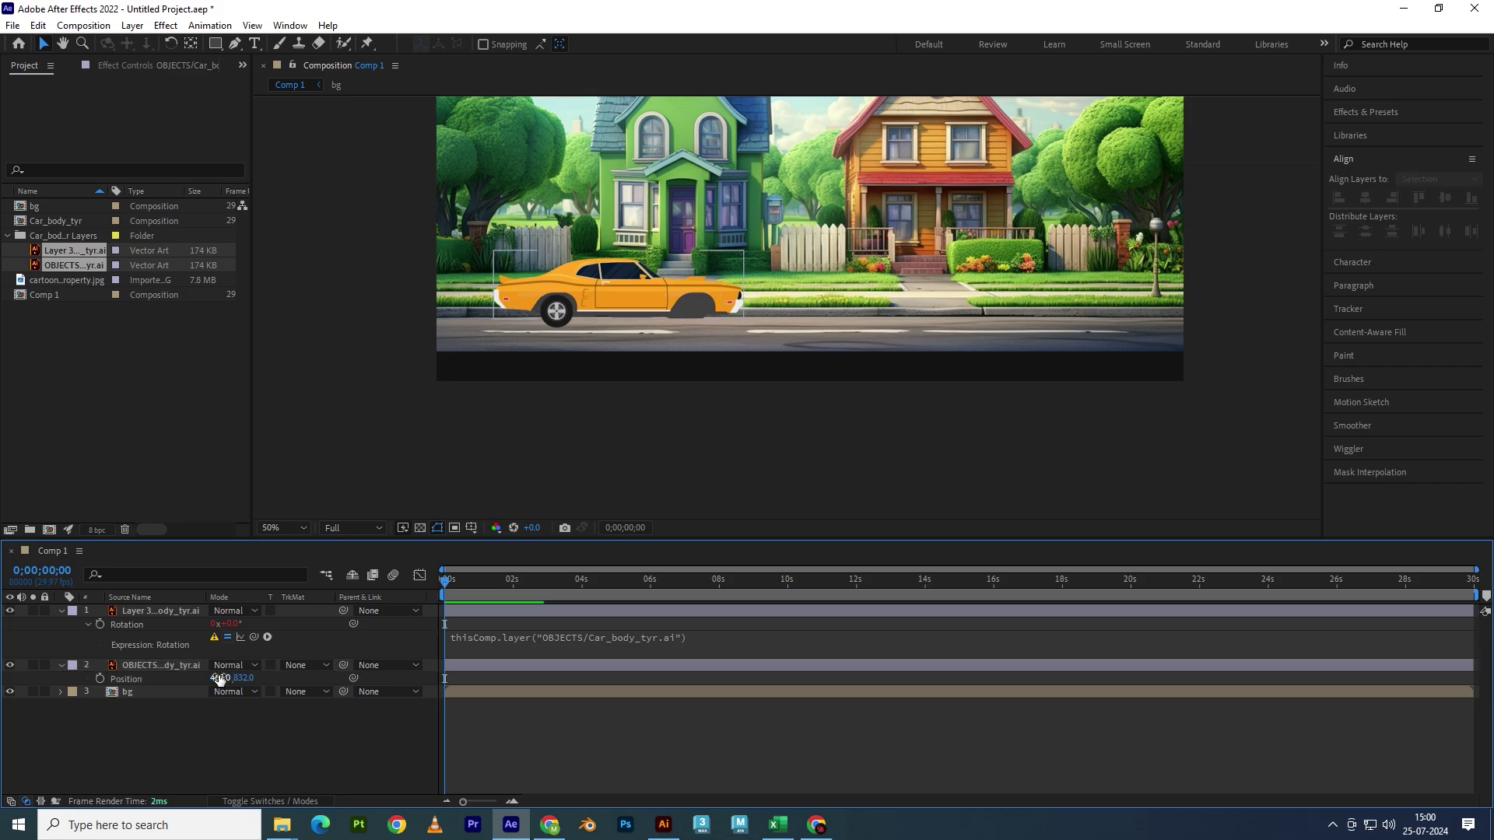
{"action": "left_click_drag", "start_coordinate": [225, 681], "coordinate": [565, 676]}
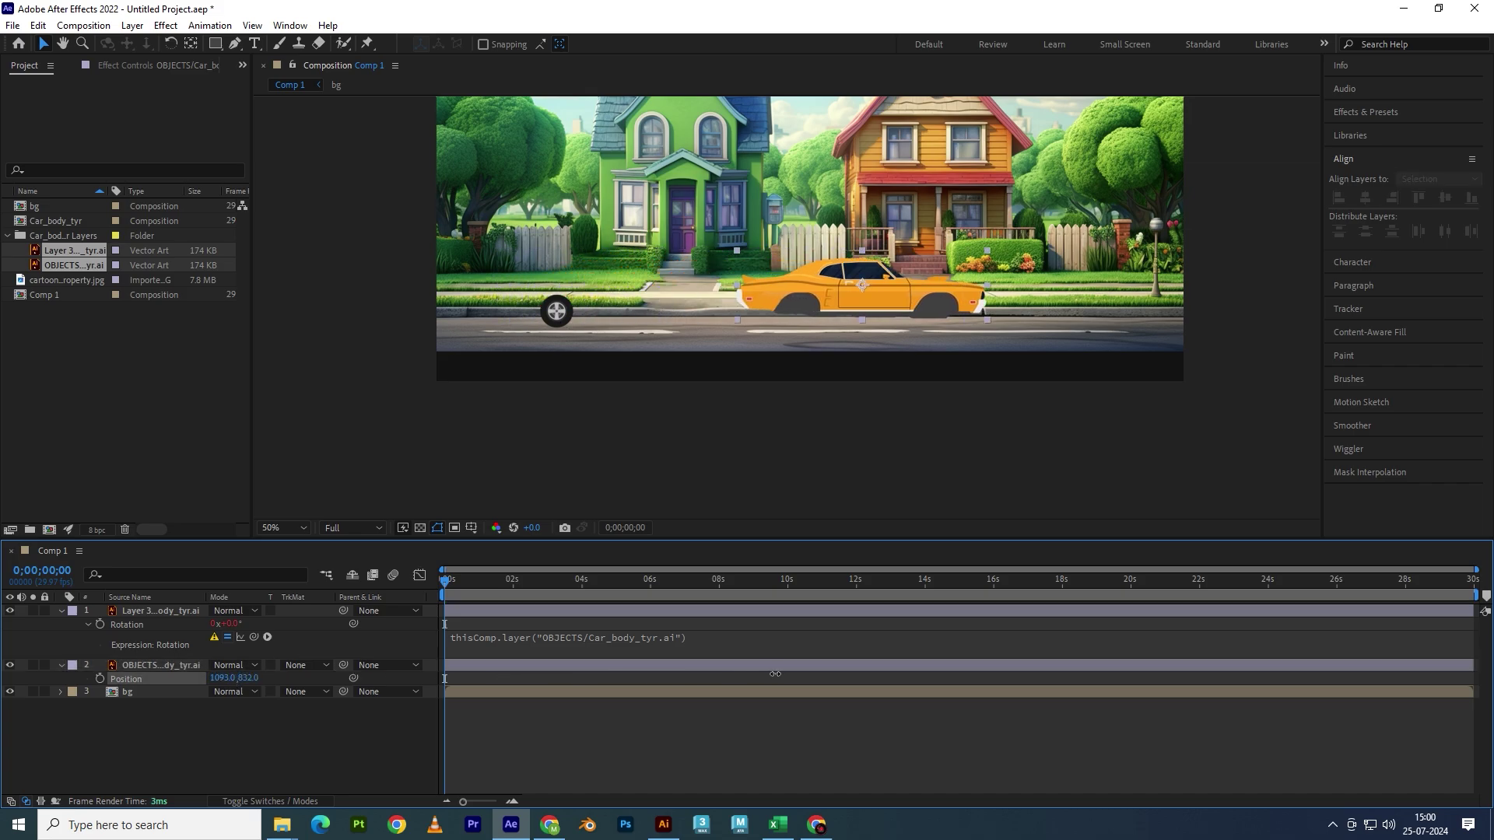
{"action": "key", "text": "ctrl+z"}
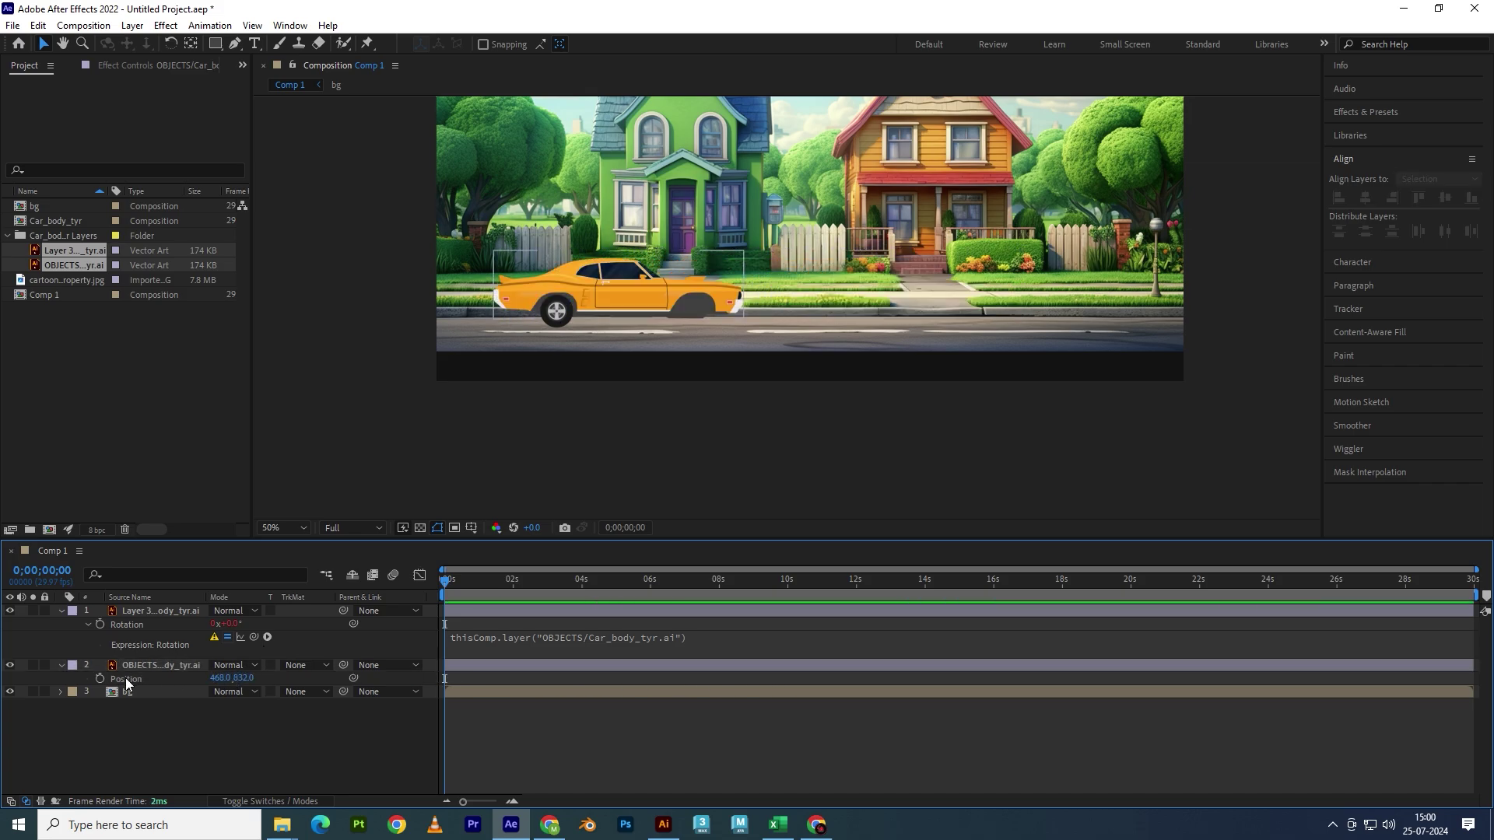
- Set a car body Position keyframe at 0 s (468, 832), preview, and return to the start
{"action": "left_click", "coordinate": [99, 679]}
{"action": "mouse_move", "coordinate": [455, 580]}
{"action": "left_mouse_down"}
{"action": "mouse_move", "coordinate": [691, 599]}
{"action": "mouse_move", "coordinate": [583, 584]}
{"action": "left_mouse_up"}
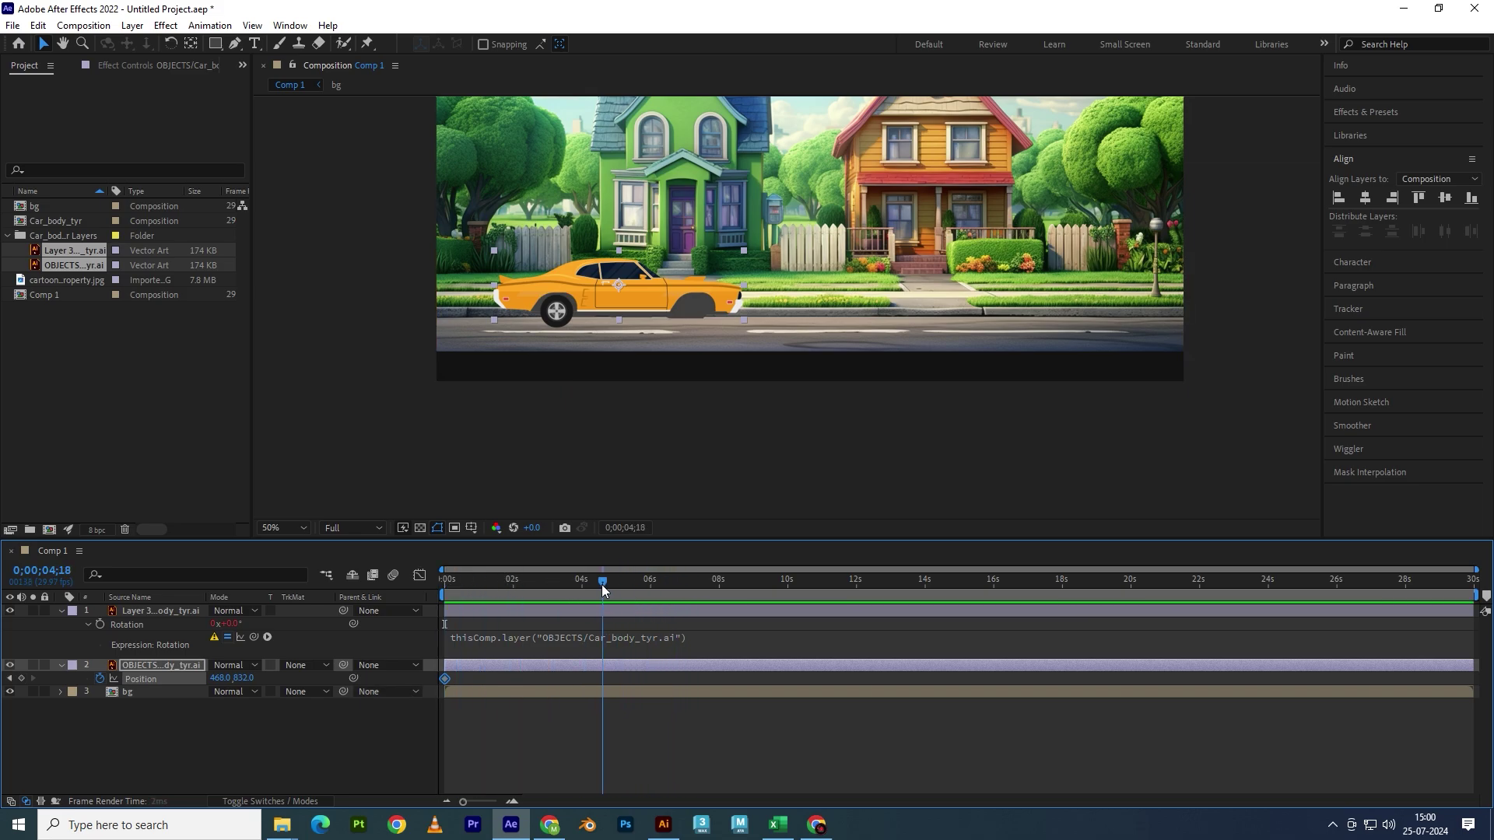
{"action": "left_click", "coordinate": [571, 420]}
{"action": "key", "text": "space"}
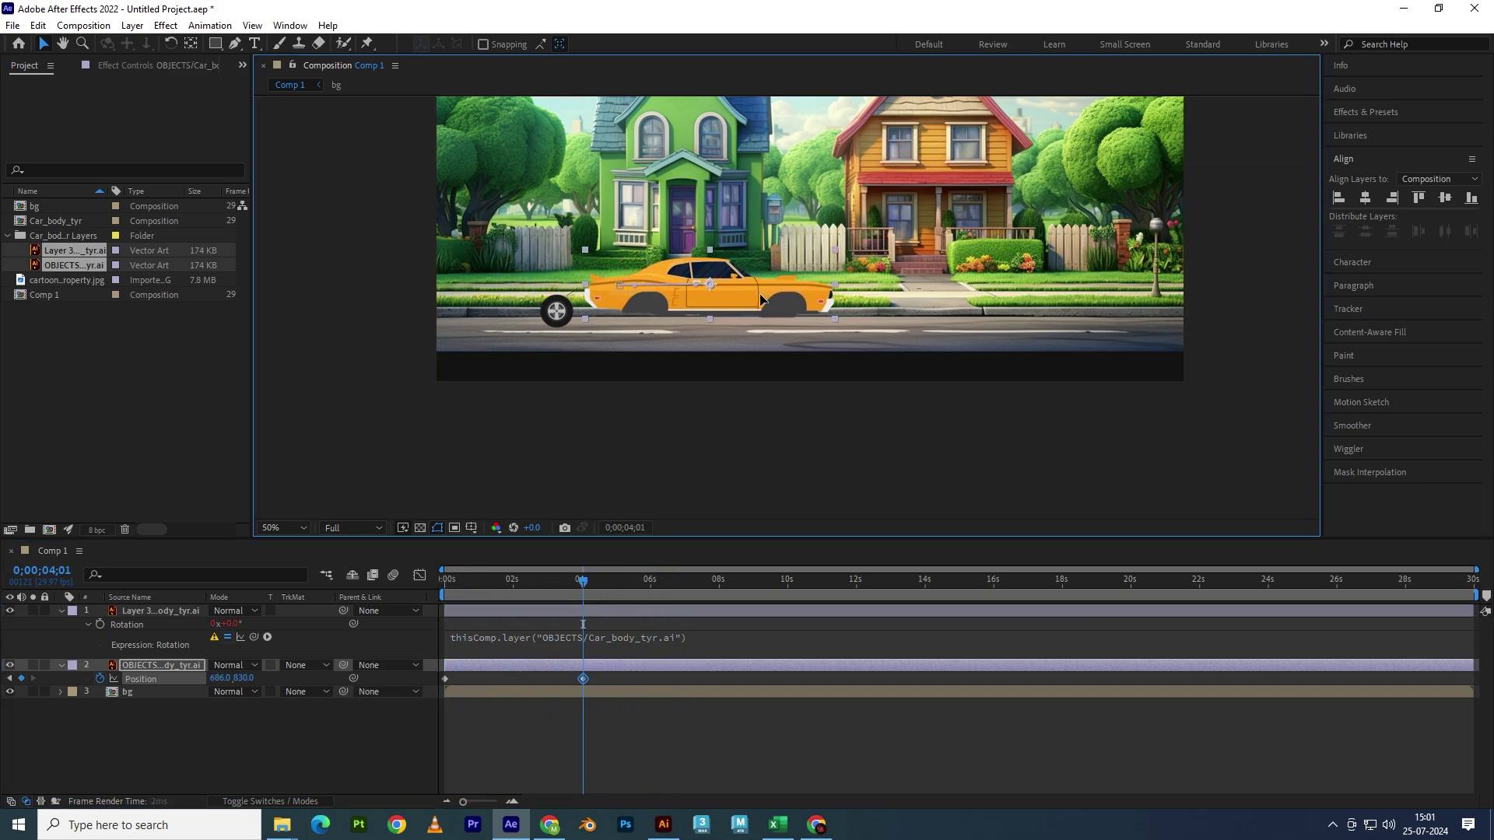
{"action": "key", "text": "space"}
{"action": "left_click", "coordinate": [201, 574]}
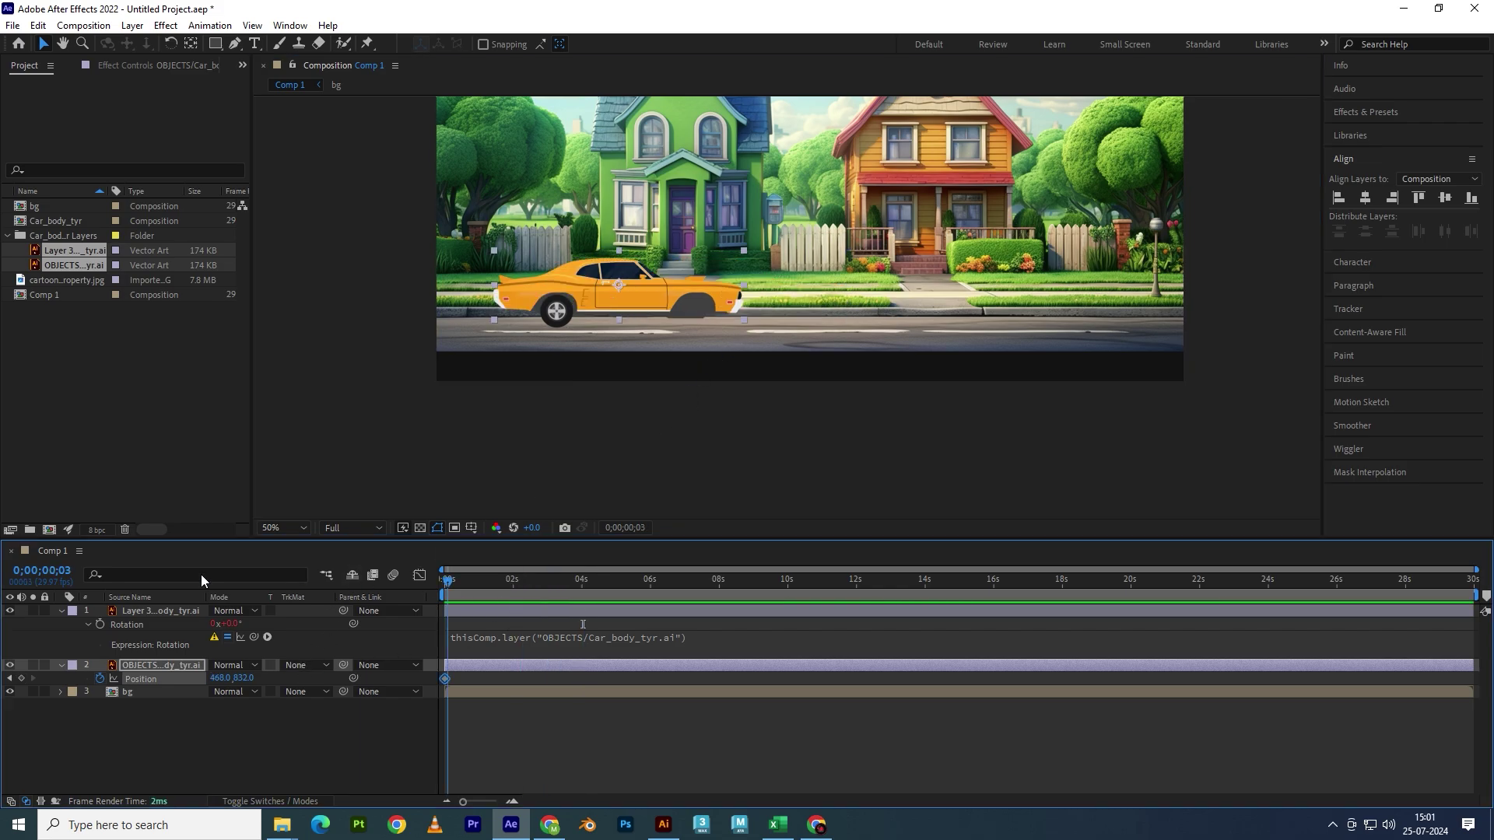
{"action": "key", "text": "Home"}
{"action": "left_click", "coordinate": [320, 636]}
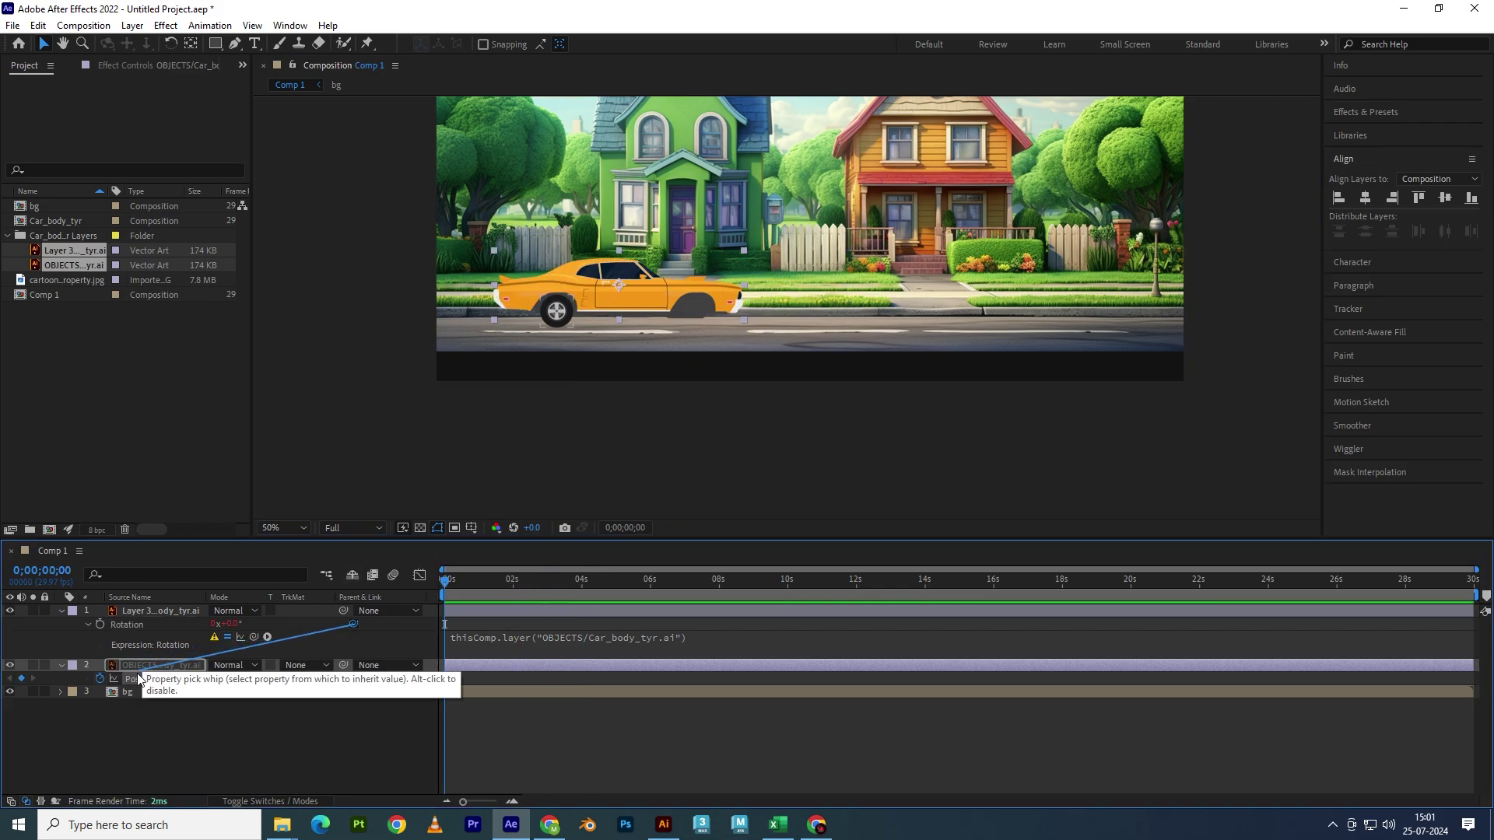
- Drive the tyre's rotation from the car body's .transform.position[0] and check it at 5 seconds
{"action": "left_click_drag", "start_coordinate": [320, 637], "coordinate": [141, 678]}
{"action": "left_click", "coordinate": [511, 591]}
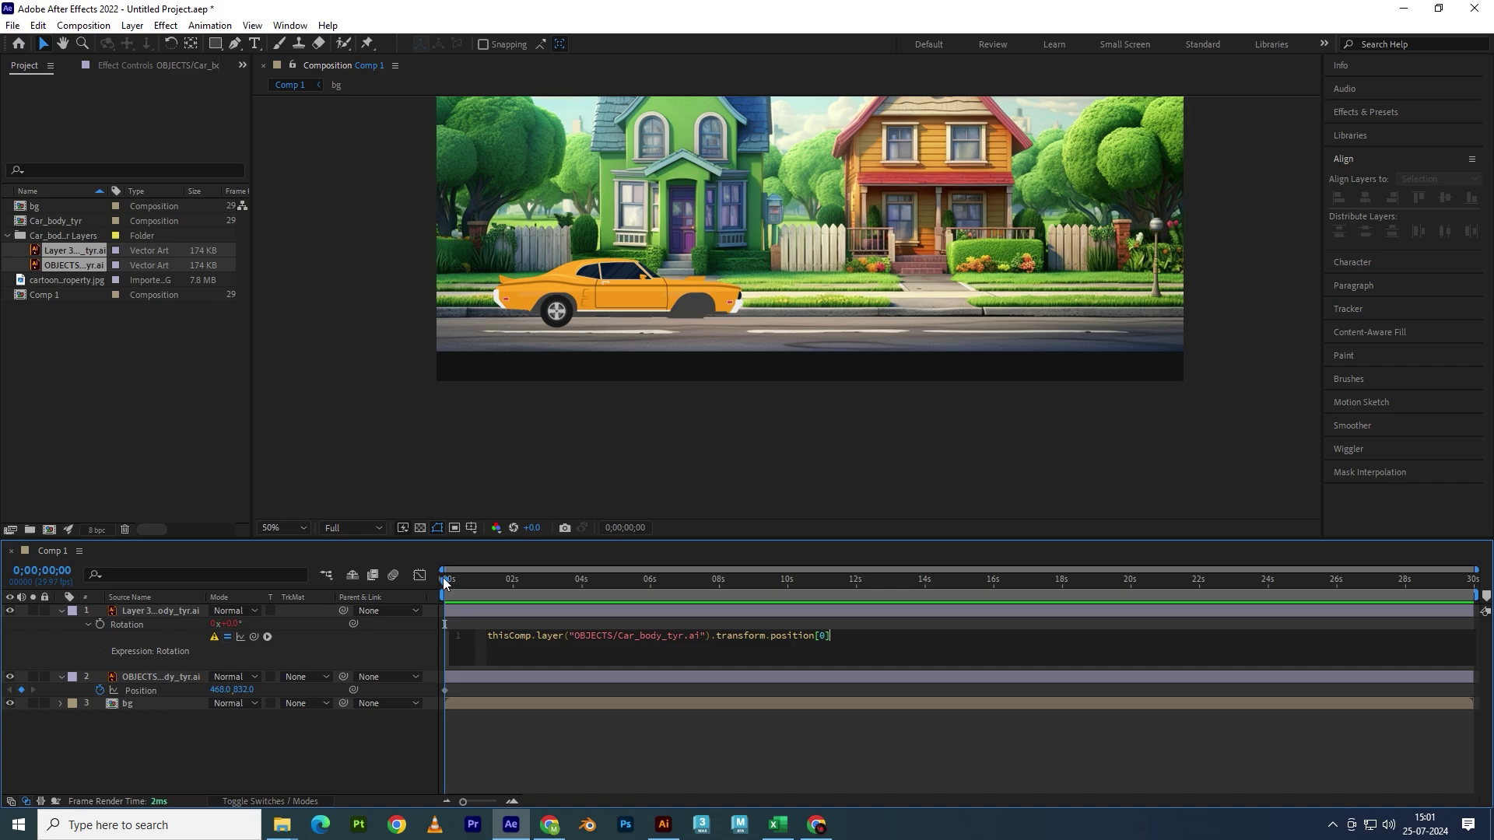
{"action": "left_click_drag", "start_coordinate": [444, 584], "coordinate": [635, 583]}
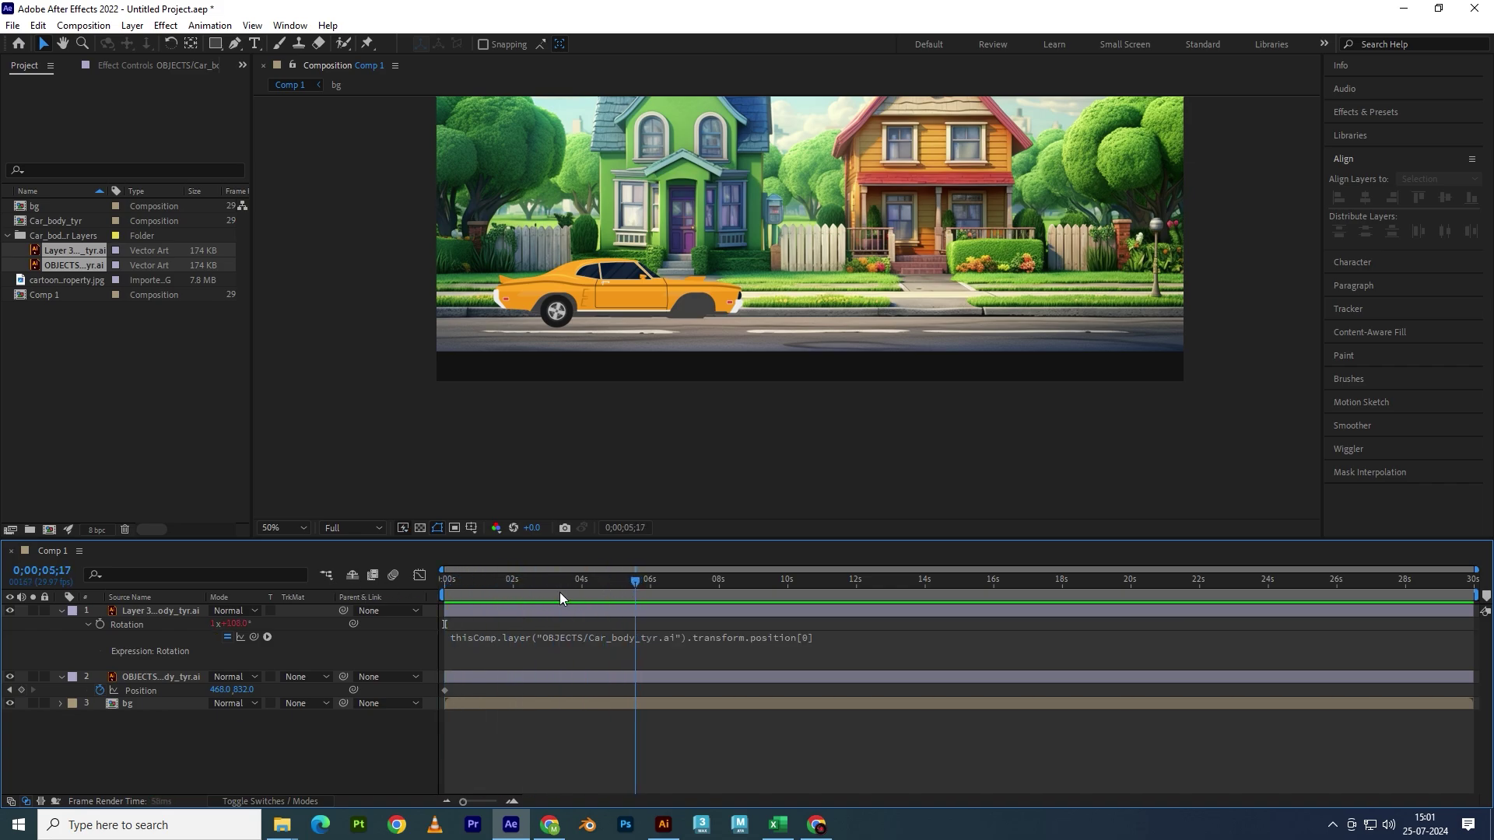
{"action": "key", "text": "Home"}
- Delete the car body's Position keyframe and test-slide the body left and right
{"action": "left_click", "coordinate": [445, 691]}
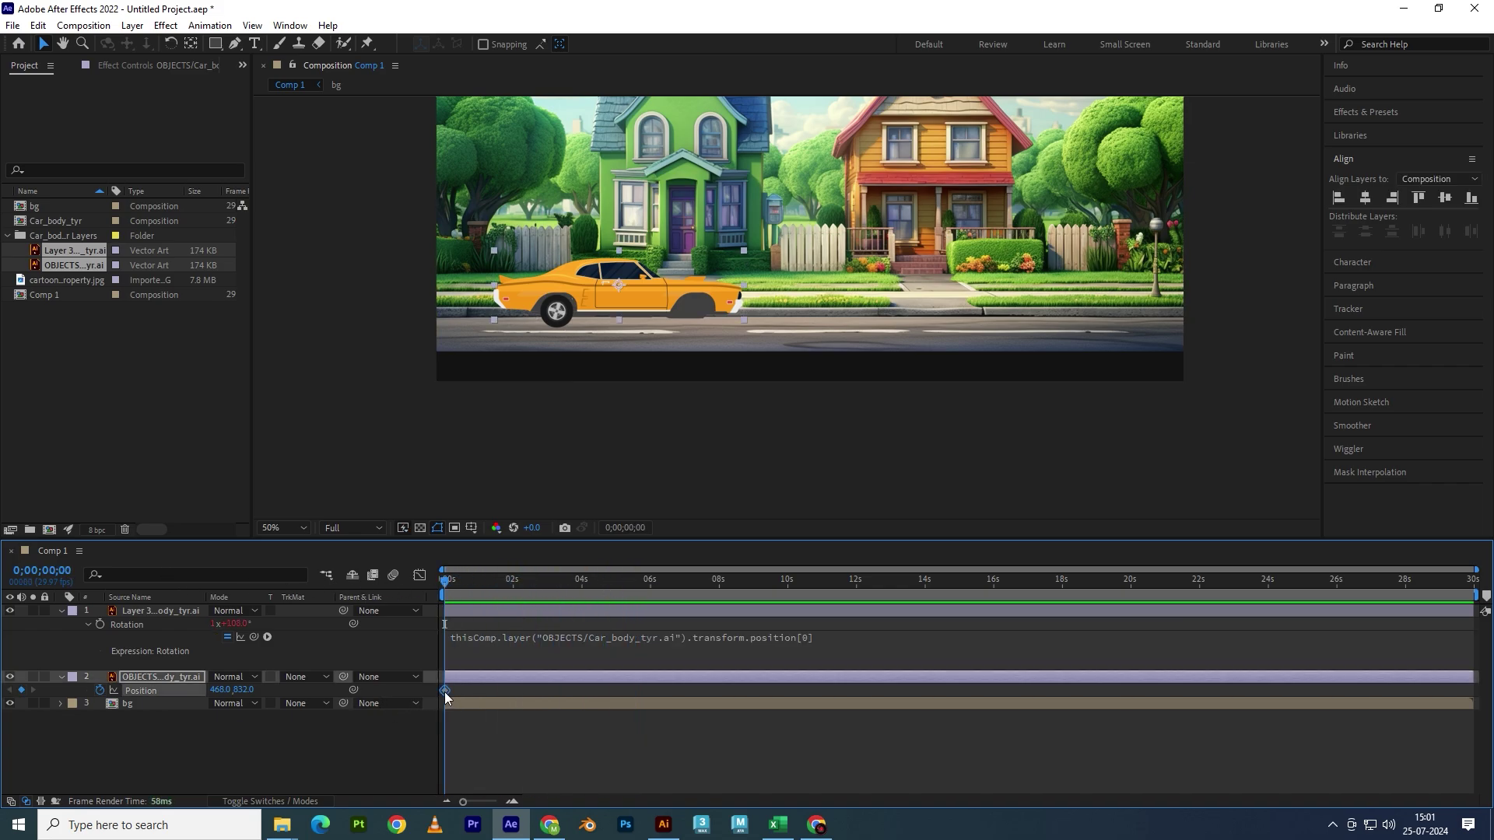
{"action": "key", "text": "Delete"}
{"action": "left_click", "coordinate": [467, 677]}
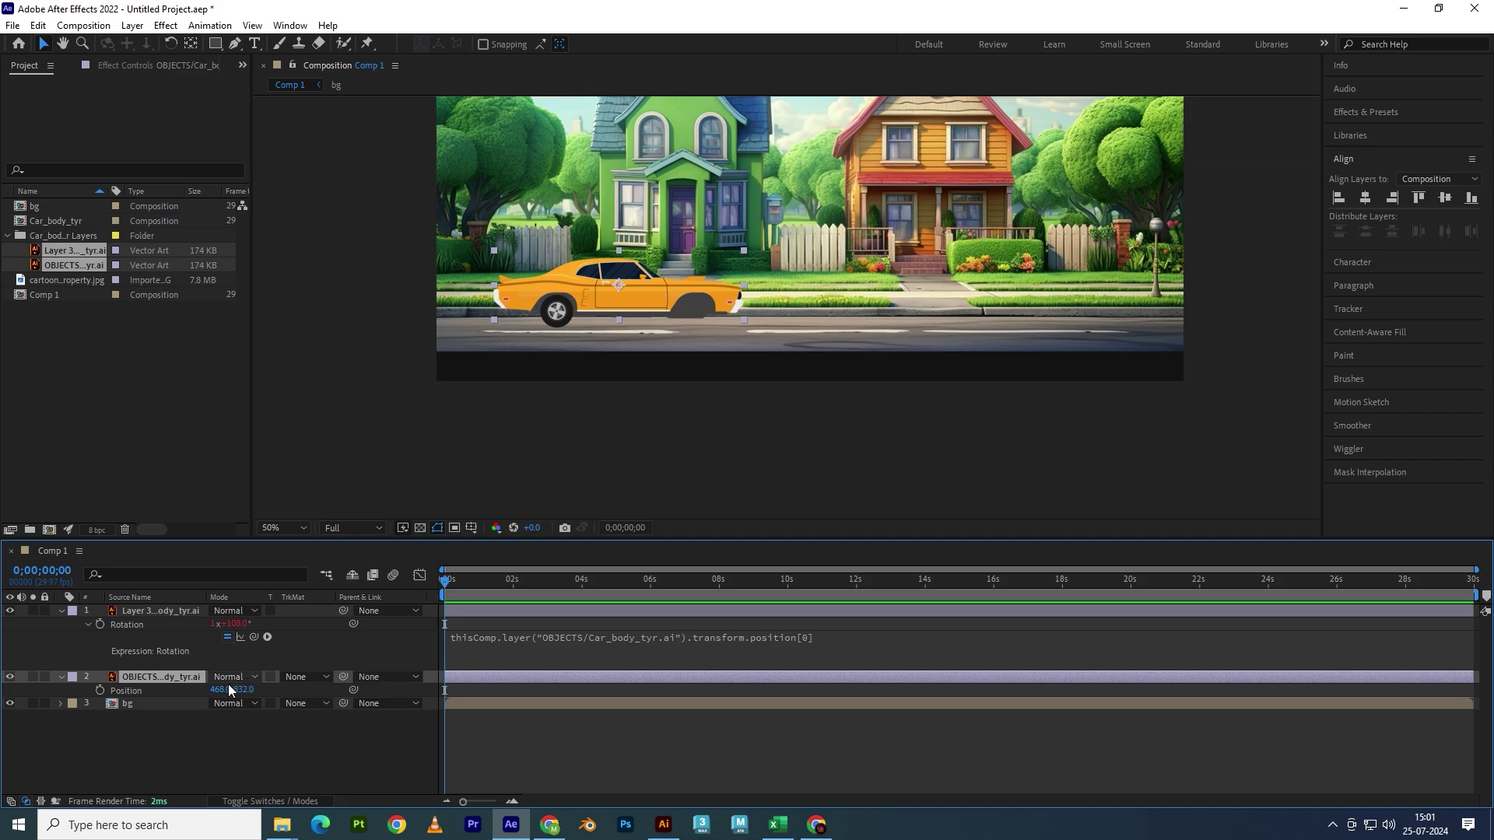
{"action": "left_click_drag", "start_coordinate": [230, 689], "coordinate": [132, 686]}
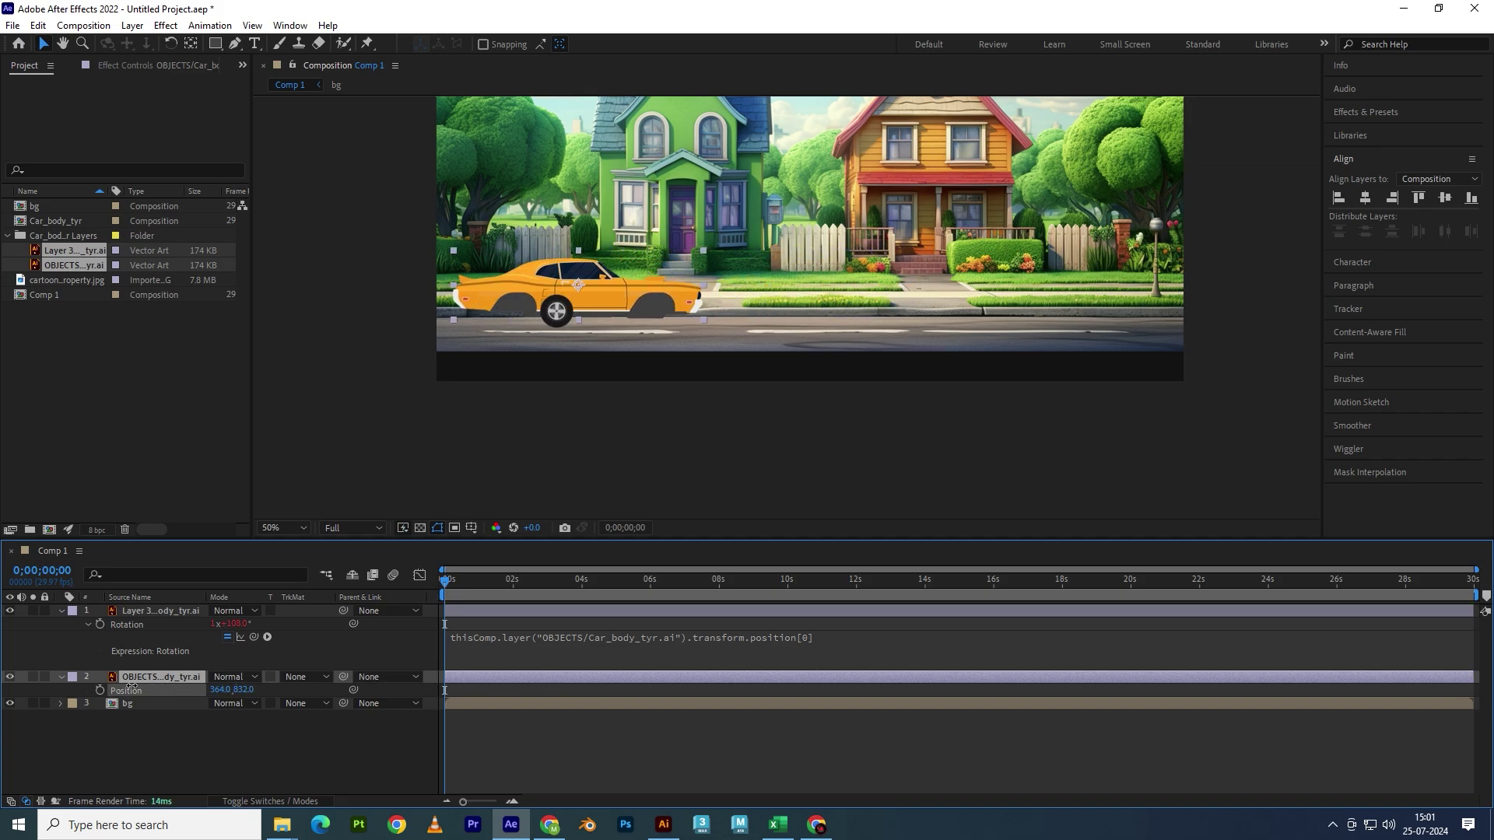
{"action": "key", "text": "ctrl+z"}
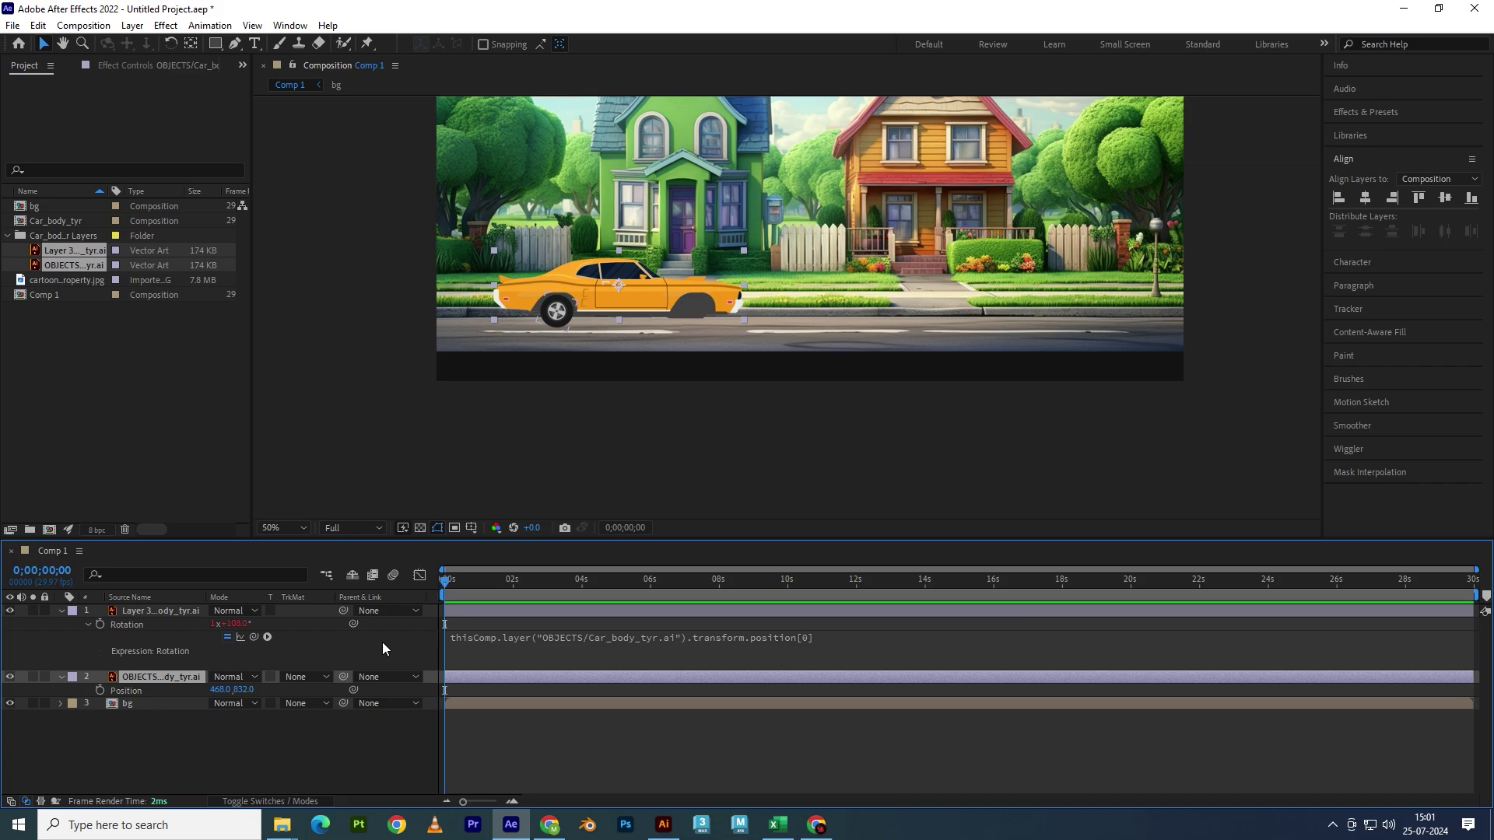
{"action": "mouse_move", "coordinate": [218, 690]}
{"action": "left_mouse_down"}
{"action": "mouse_move", "coordinate": [379, 697]}
{"action": "mouse_move", "coordinate": [259, 692]}
{"action": "left_mouse_up"}
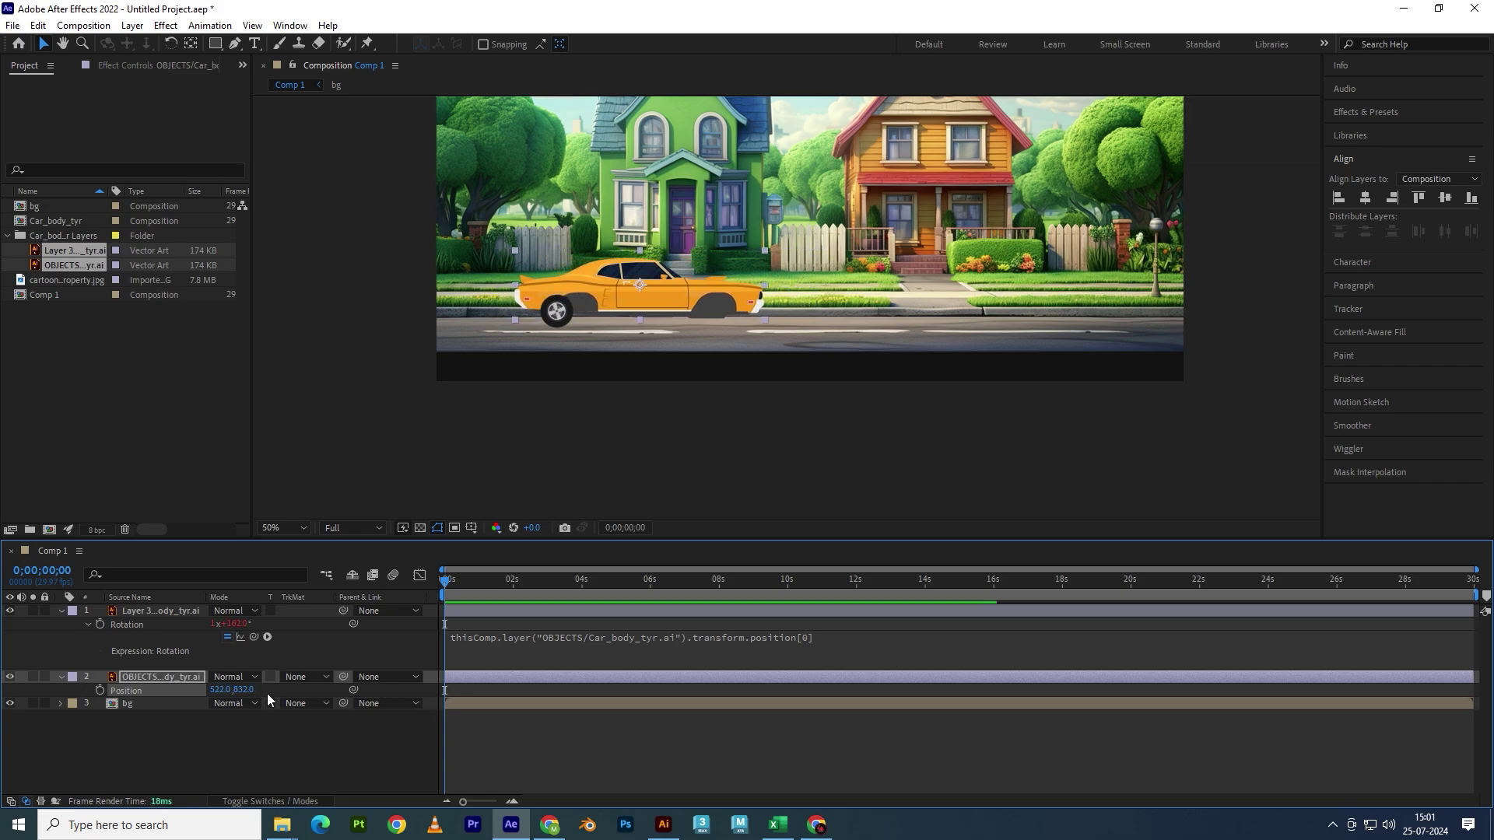
{"action": "key", "text": "ctrl+z"}
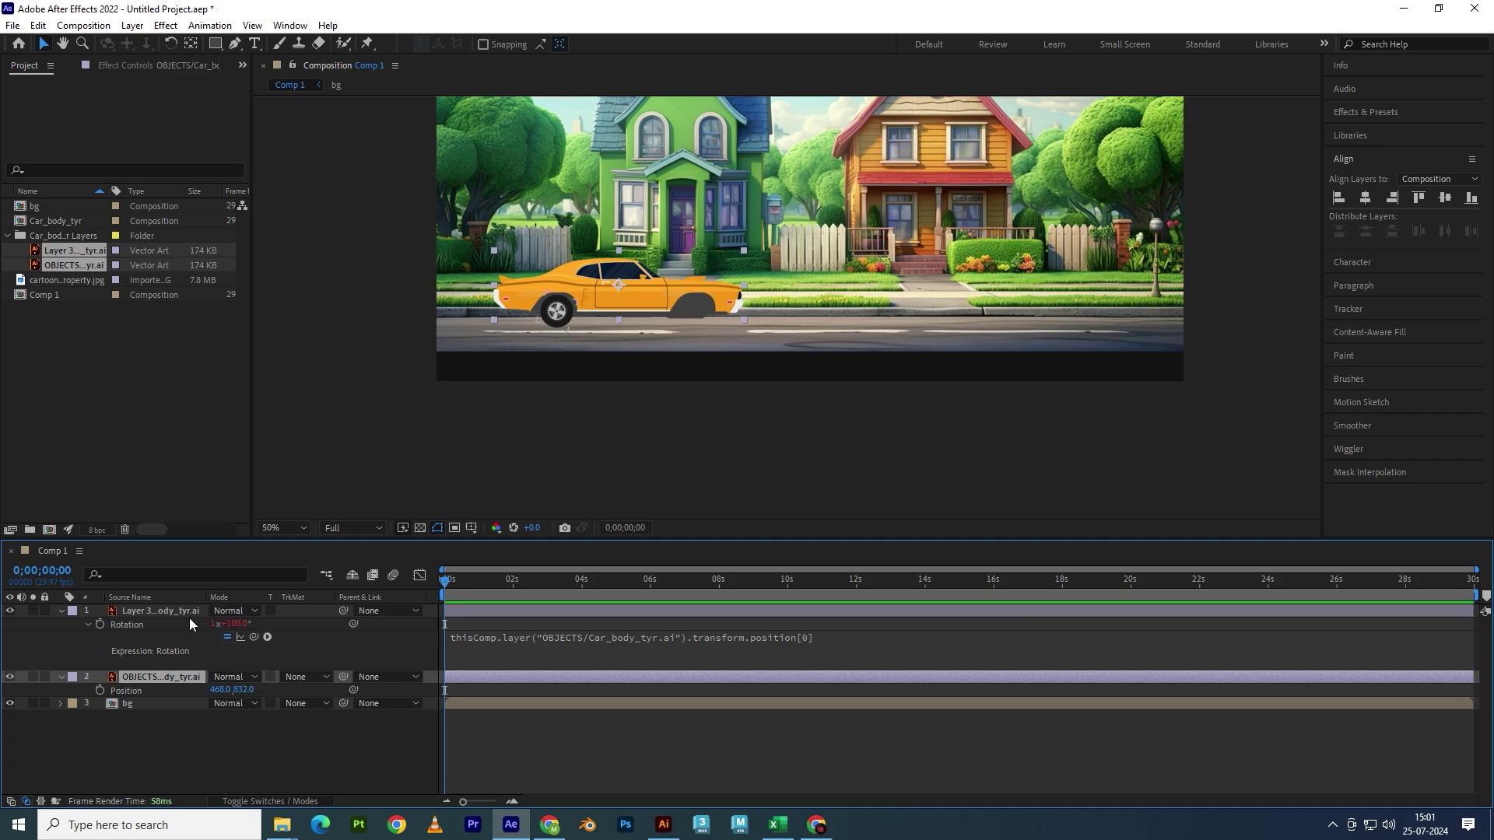
- Parent the tyre to the car body layer and move the car right to 659, 832
{"action": "left_click_drag", "start_coordinate": [343, 611], "coordinate": [162, 675]}
{"action": "left_click_drag", "start_coordinate": [228, 691], "coordinate": [469, 693]}
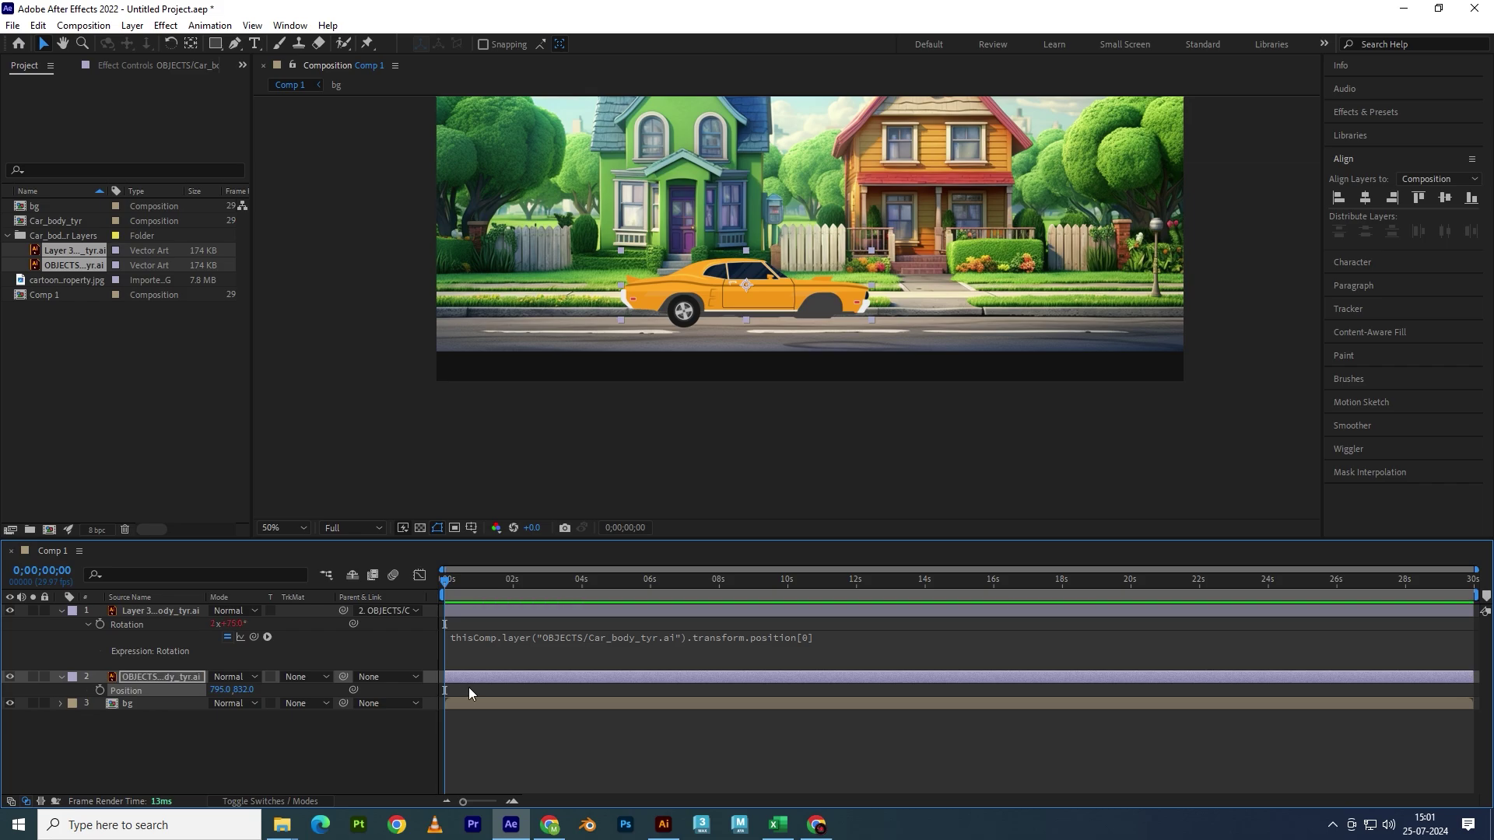
{"action": "key", "text": "ctrl+z"}
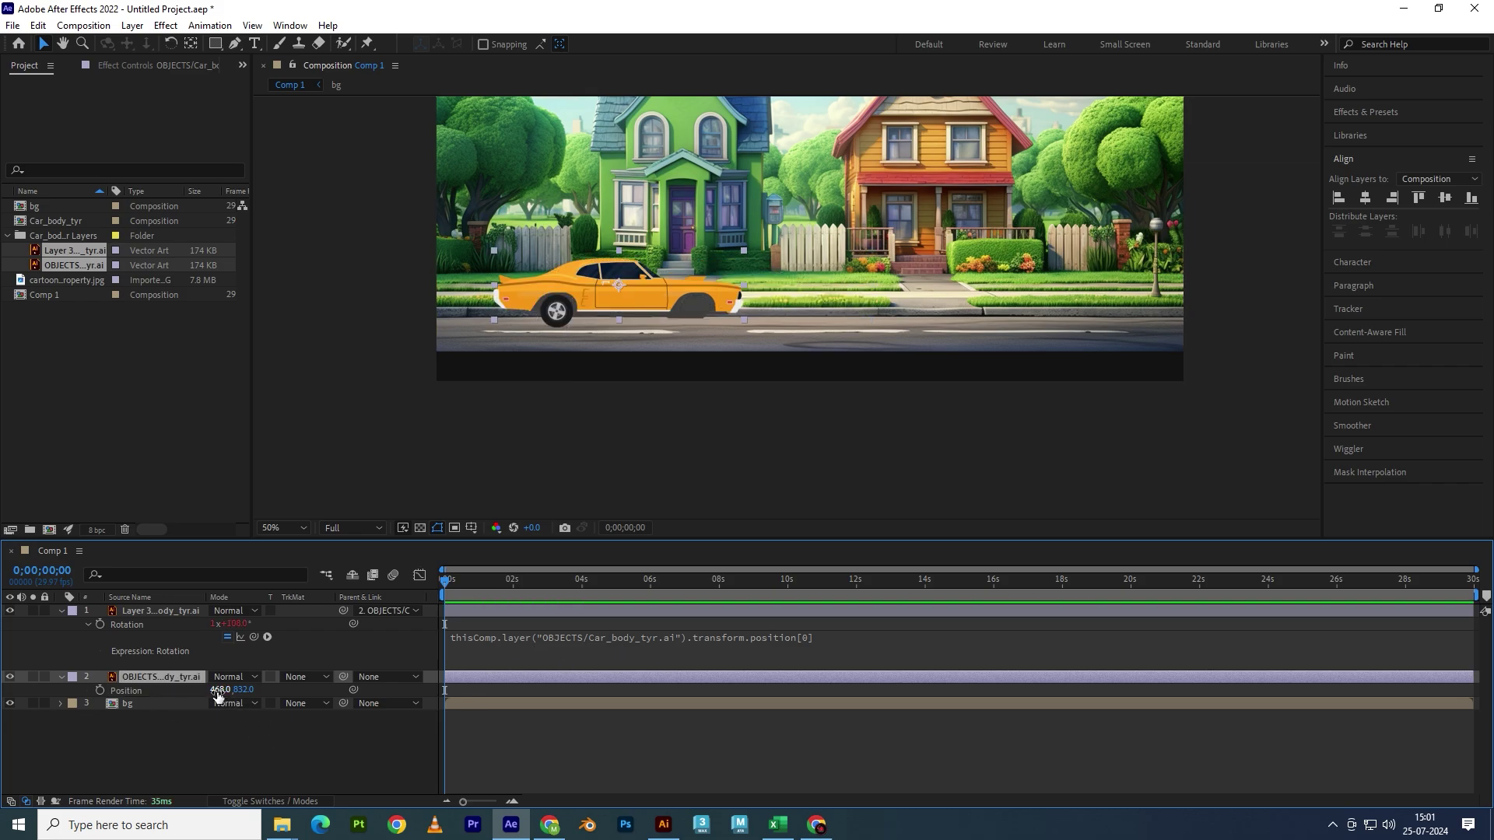
{"action": "mouse_move", "coordinate": [221, 690]}
{"action": "left_mouse_down"}
{"action": "mouse_move", "coordinate": [374, 694]}
{"action": "mouse_move", "coordinate": [356, 689]}
{"action": "left_mouse_up"}
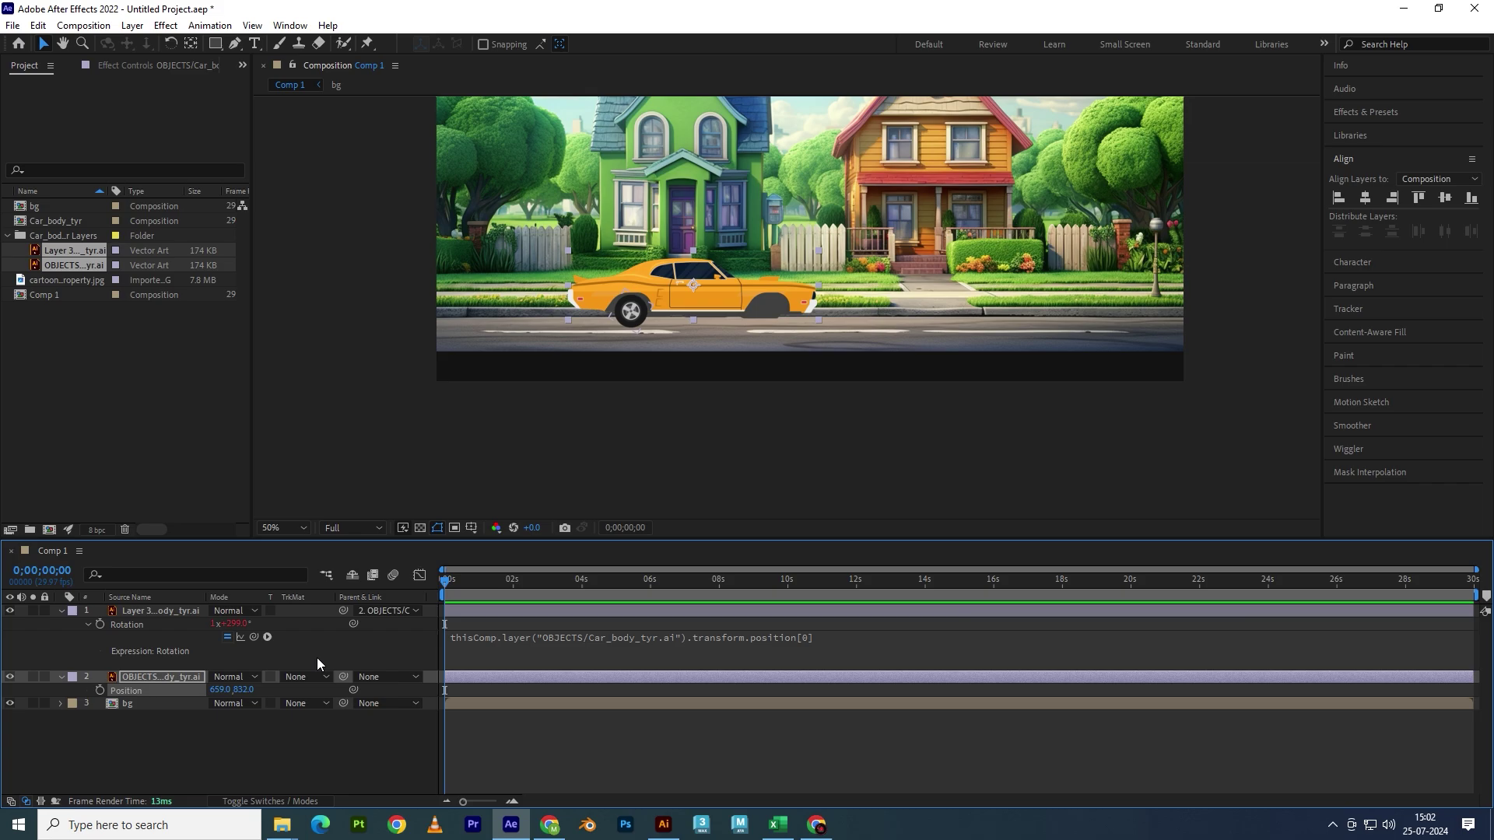
- Slide the car body's Position X right then left to confirm the rear wheel spins with it
{"action": "left_click_drag", "start_coordinate": [220, 690], "coordinate": [539, 689]}
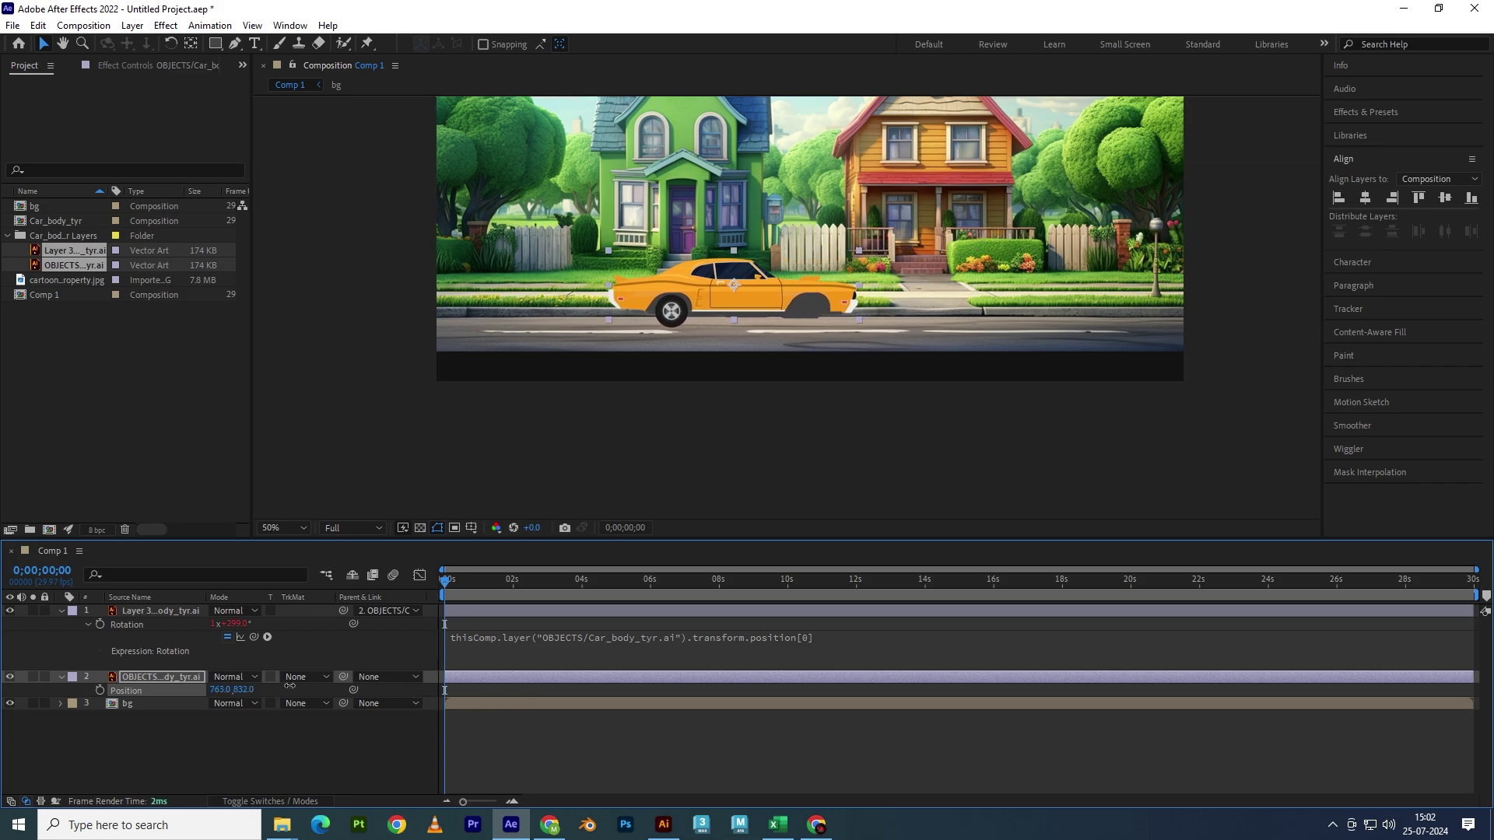
{"action": "left_click_drag", "start_coordinate": [539, 688], "coordinate": [65, 679]}
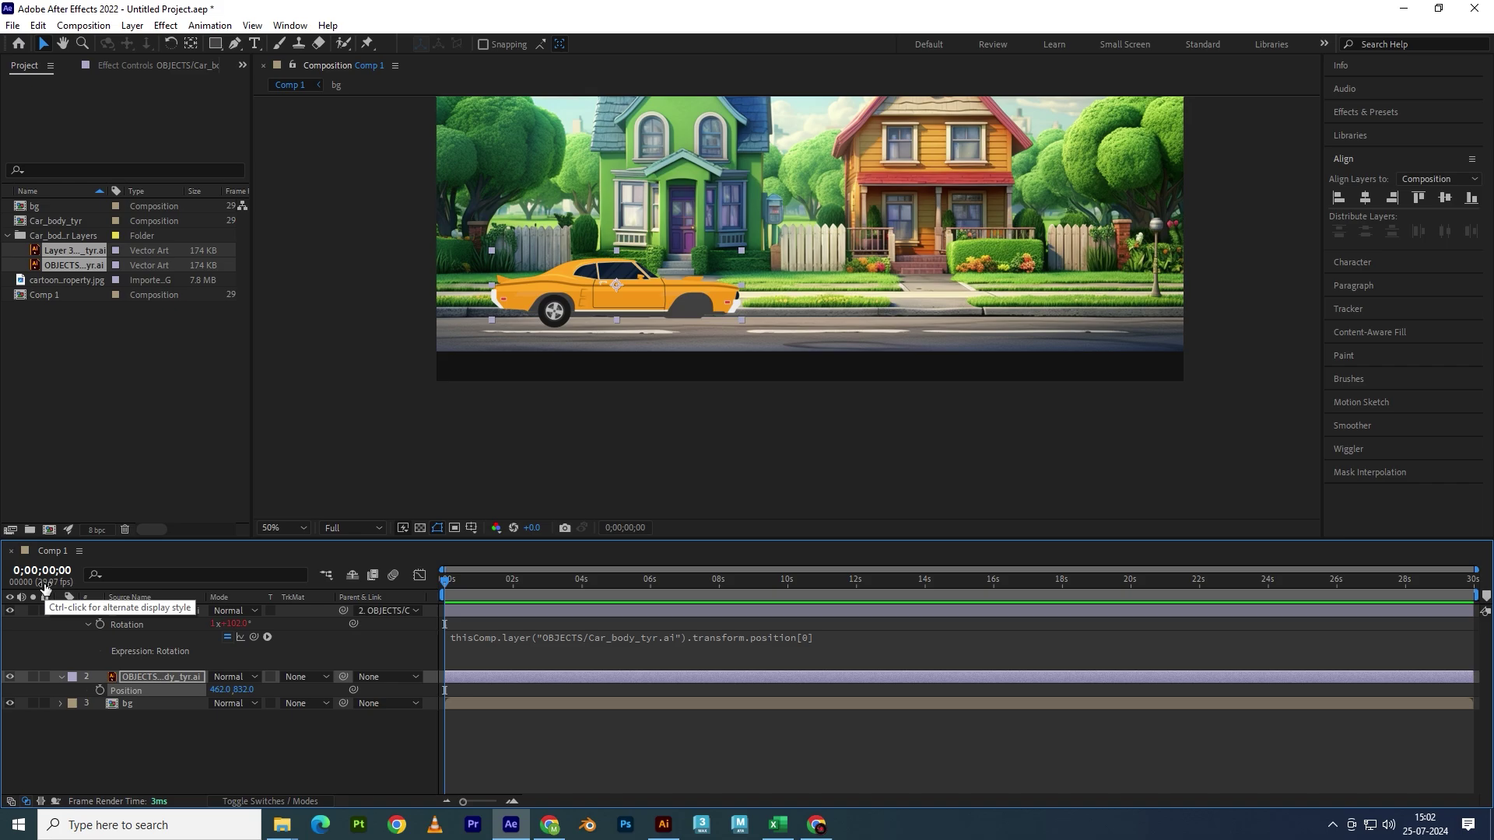
{"action": "left_click", "coordinate": [144, 609]}
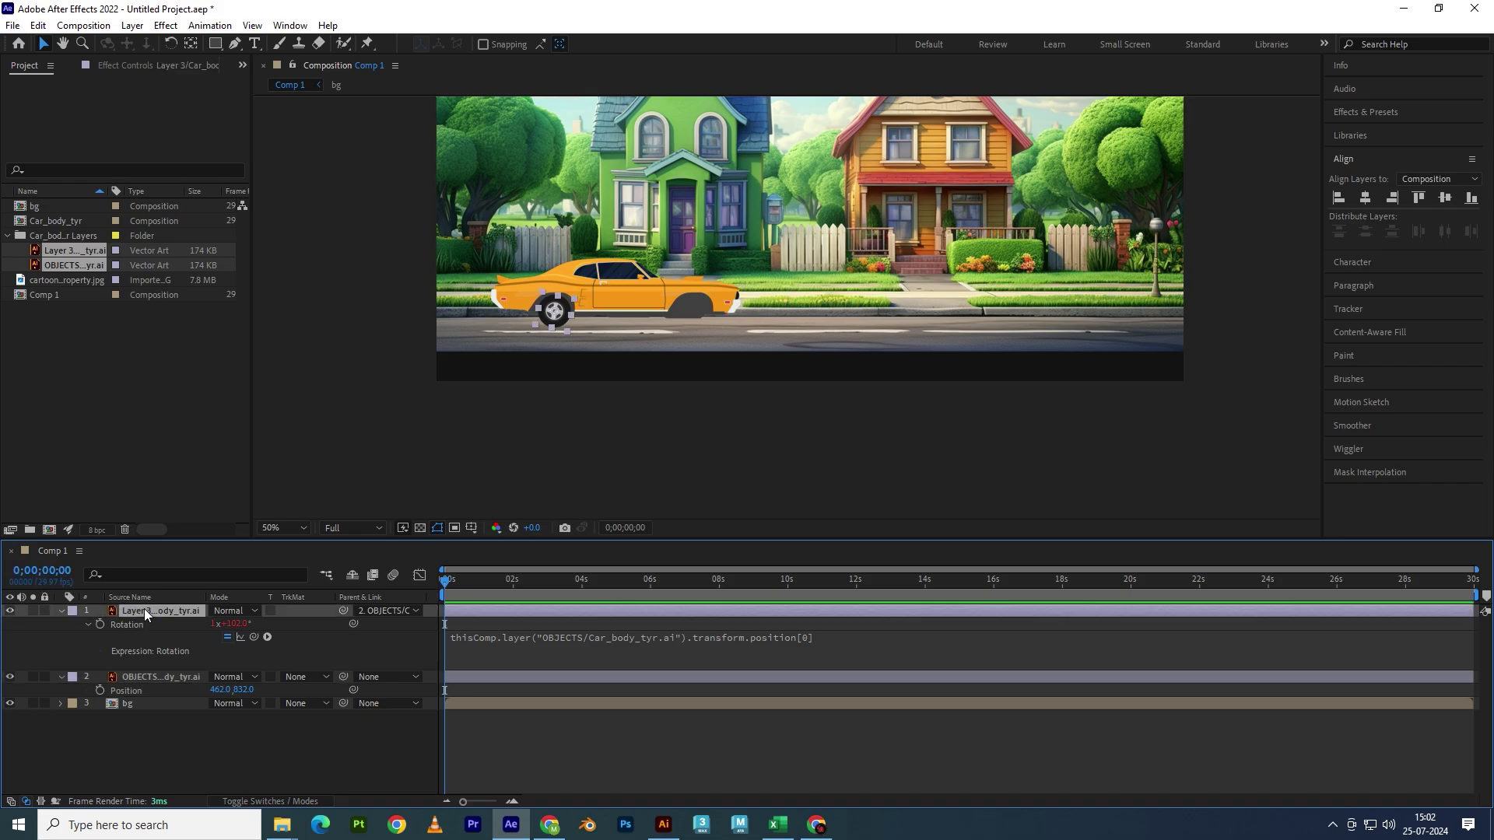
- Duplicate the wheel onto the front wheel well, test both wheels, and park the car at the left edge
{"action": "key", "text": "ctrl+d"}
{"action": "left_click_drag", "start_coordinate": [555, 325], "coordinate": [697, 327]}
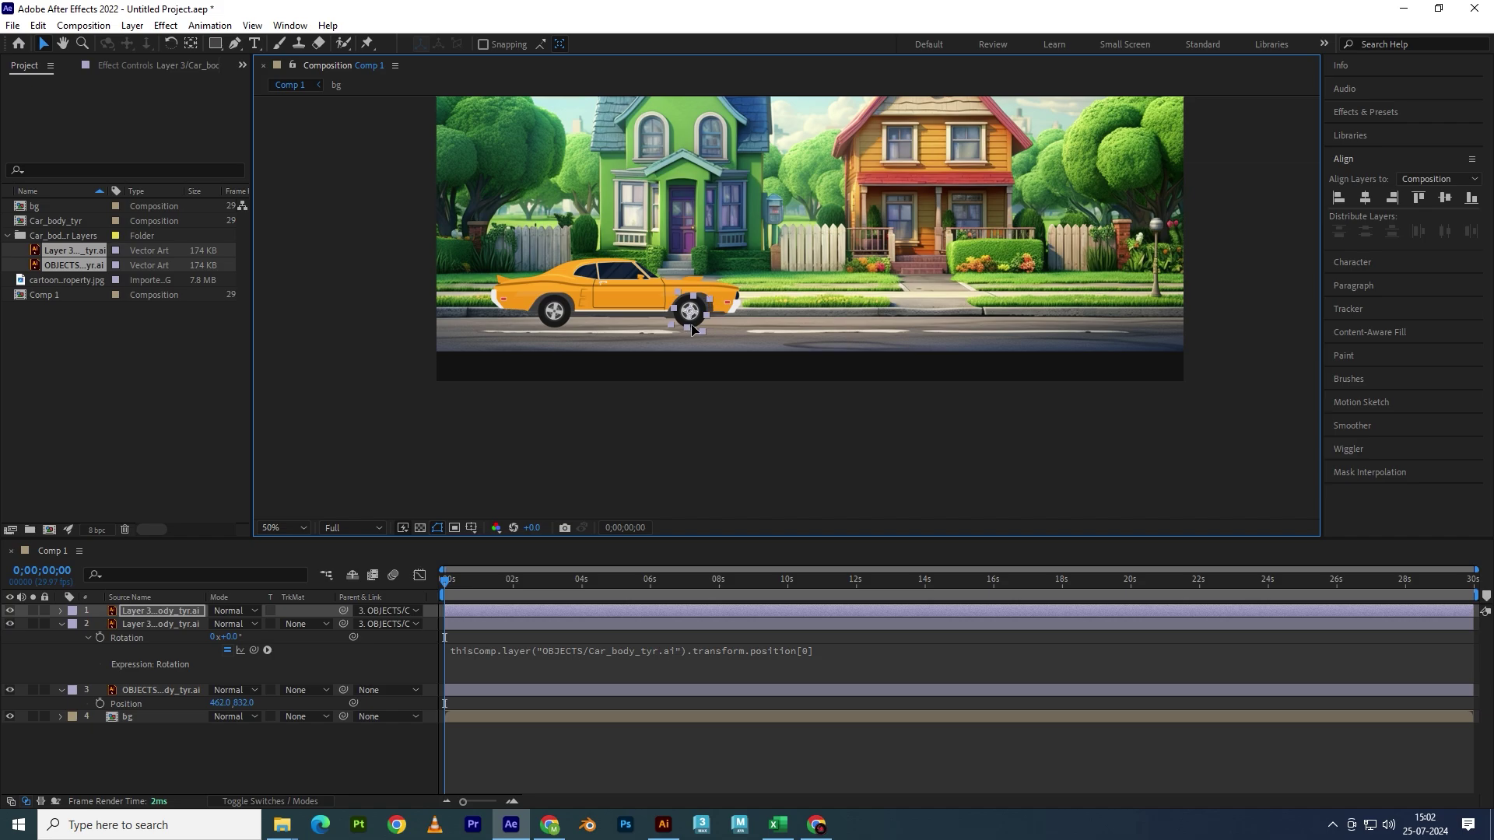
{"action": "left_click_drag", "start_coordinate": [220, 703], "coordinate": [484, 693]}
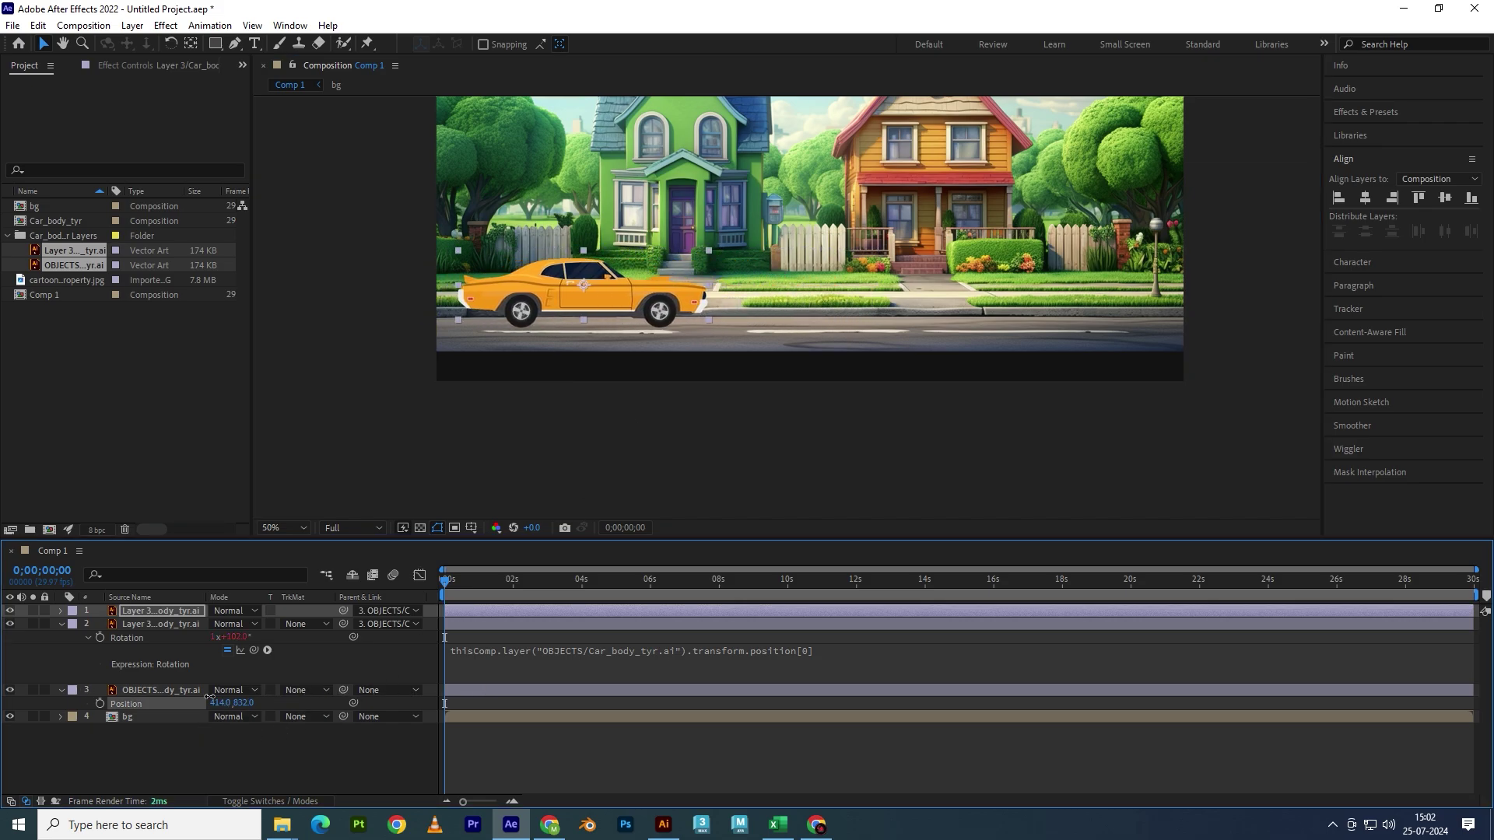
{"action": "left_click_drag", "start_coordinate": [485, 693], "coordinate": [1, 689]}
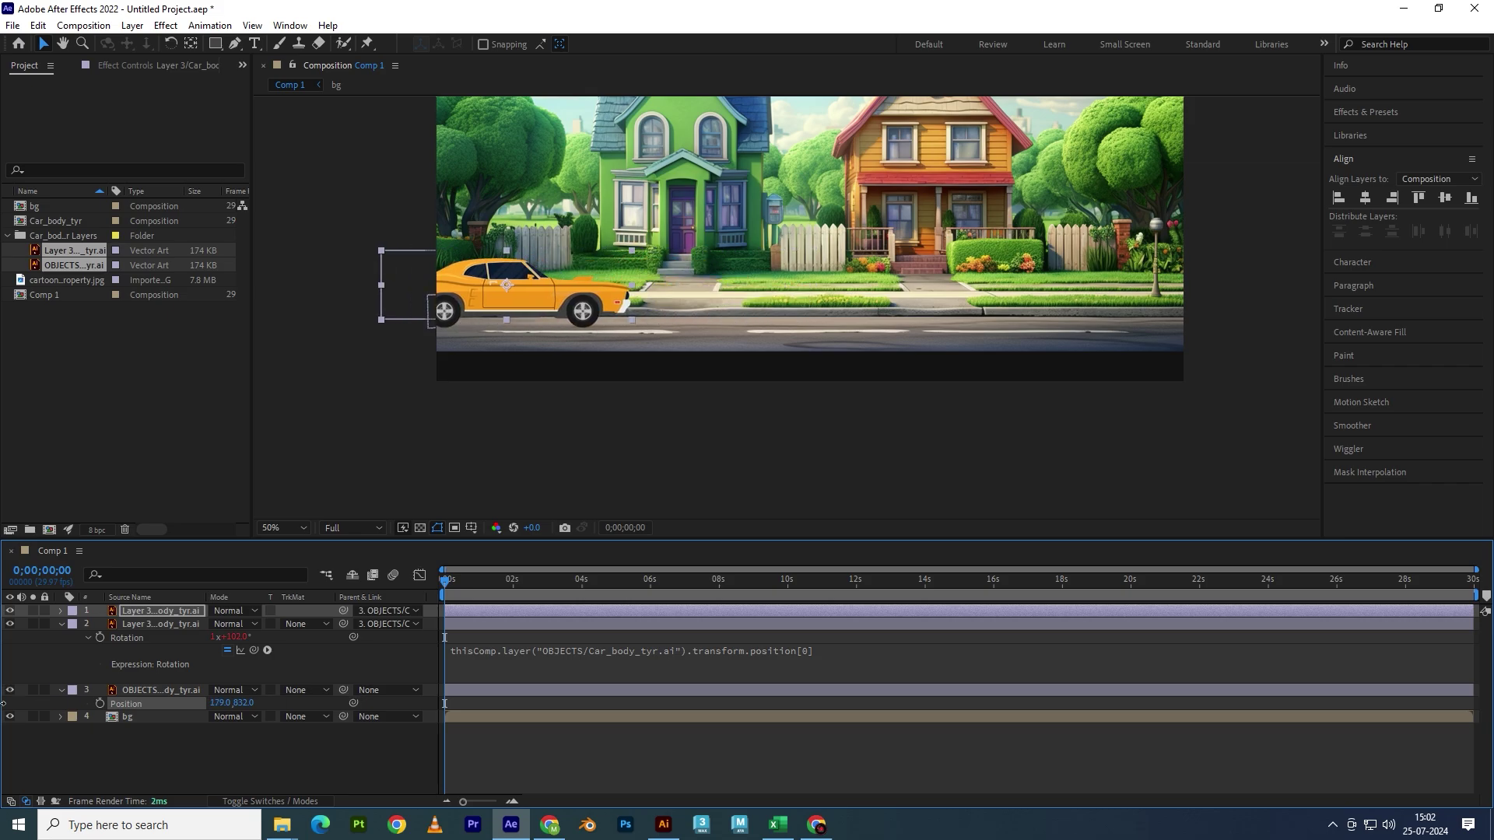
{"action": "left_click", "coordinate": [493, 625]}
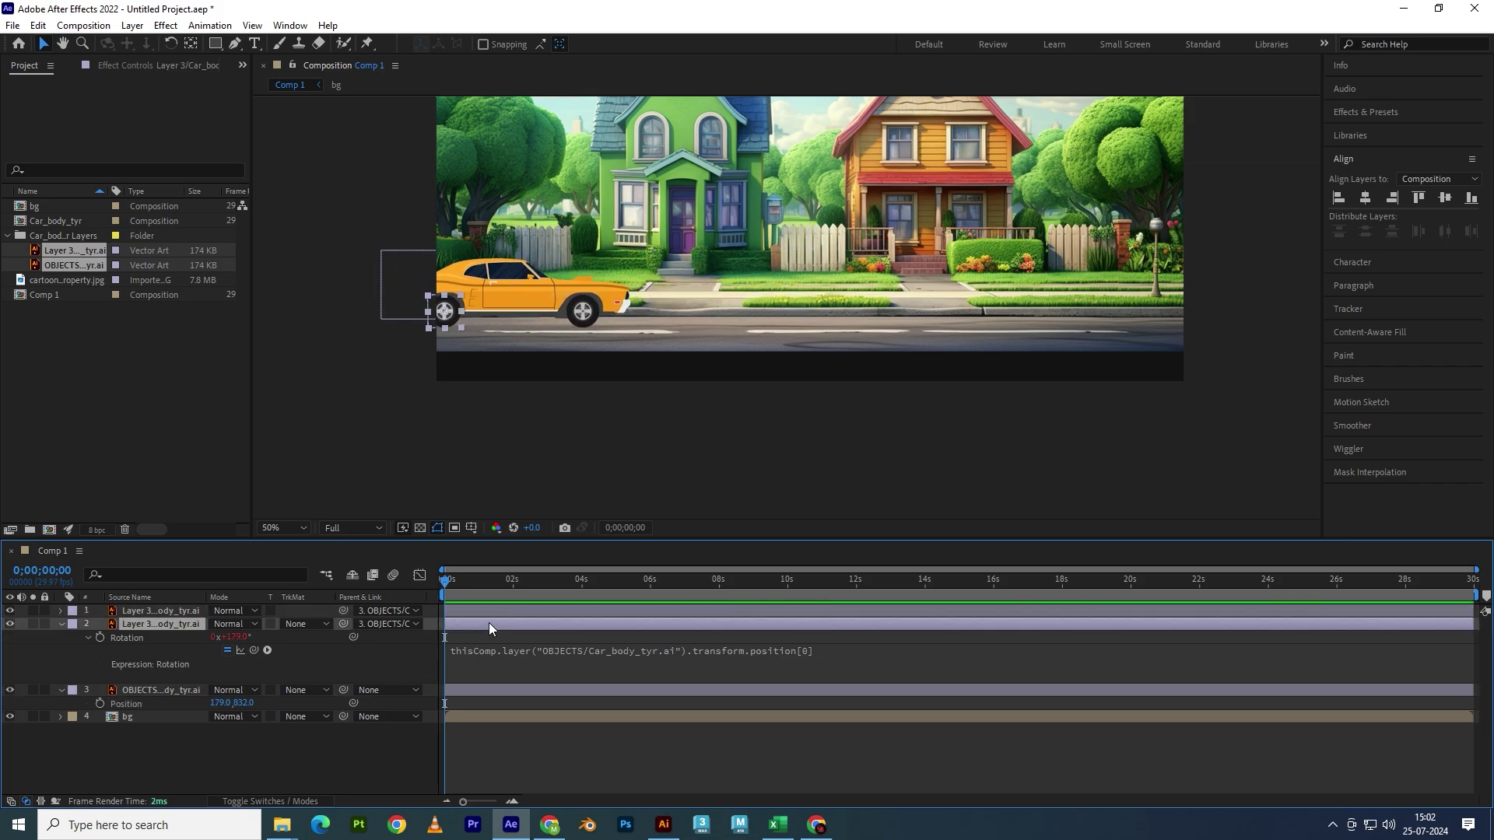
- Keyframe the car body's Position from the left edge at 0 s to the street's right at about 4 s
{"action": "key", "text": "u"}
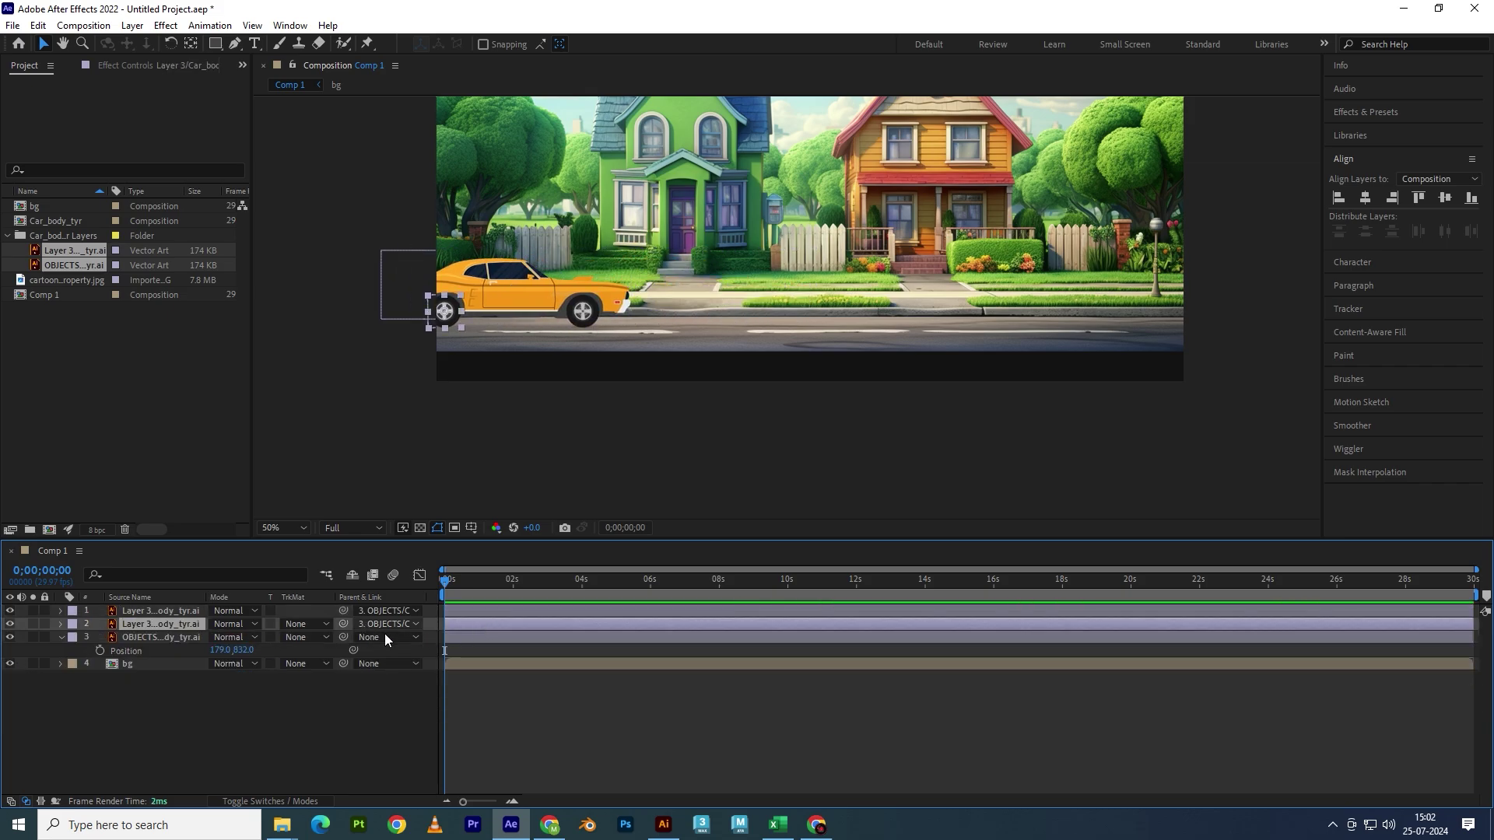
{"action": "left_click", "coordinate": [461, 639]}
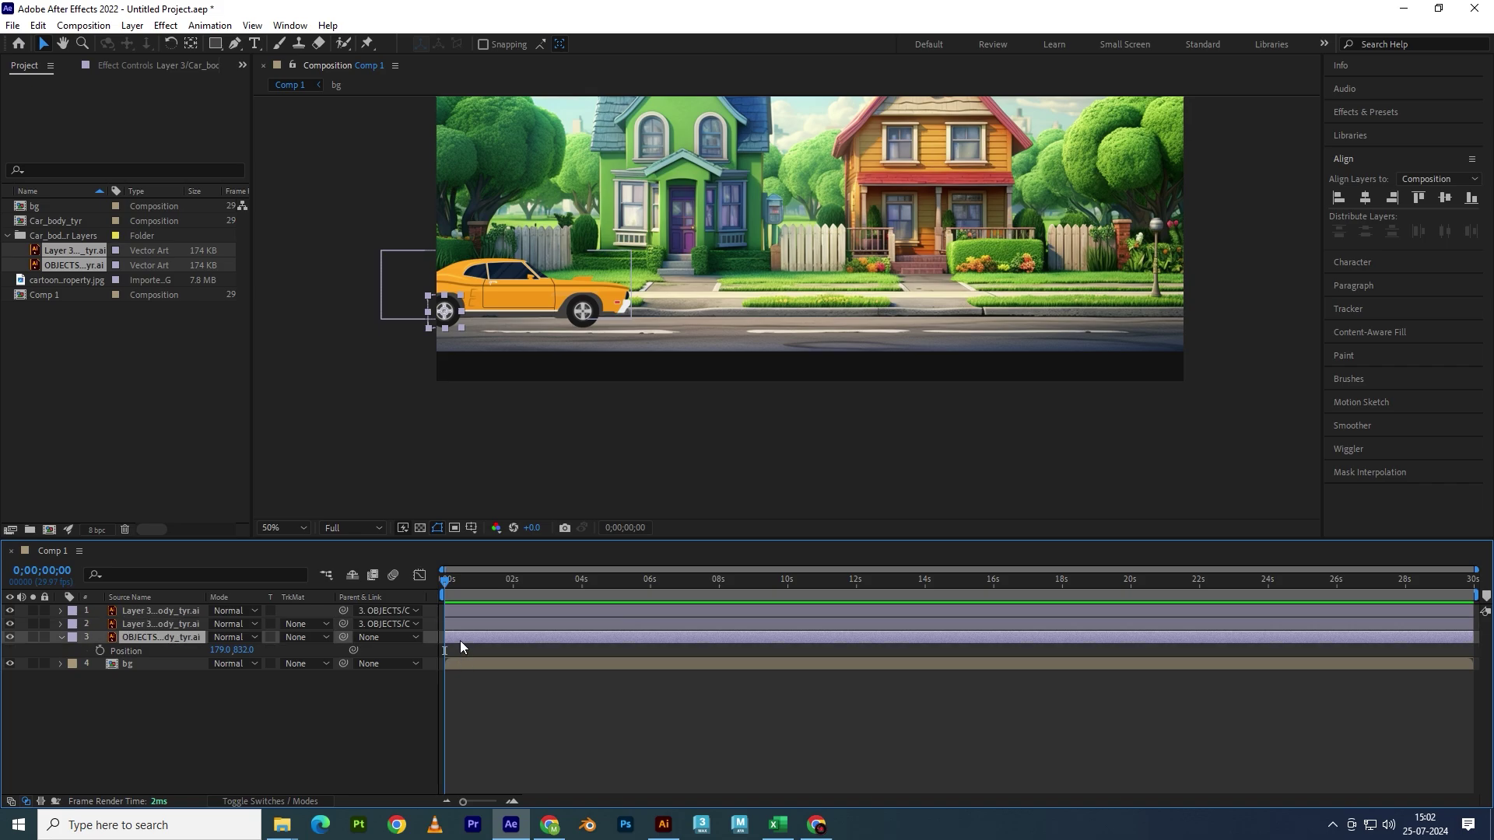
{"action": "left_click", "coordinate": [100, 651]}
{"action": "mouse_move", "coordinate": [445, 585]}
{"action": "left_mouse_down"}
{"action": "mouse_move", "coordinate": [641, 600]}
{"action": "mouse_move", "coordinate": [578, 600]}
{"action": "left_mouse_up"}
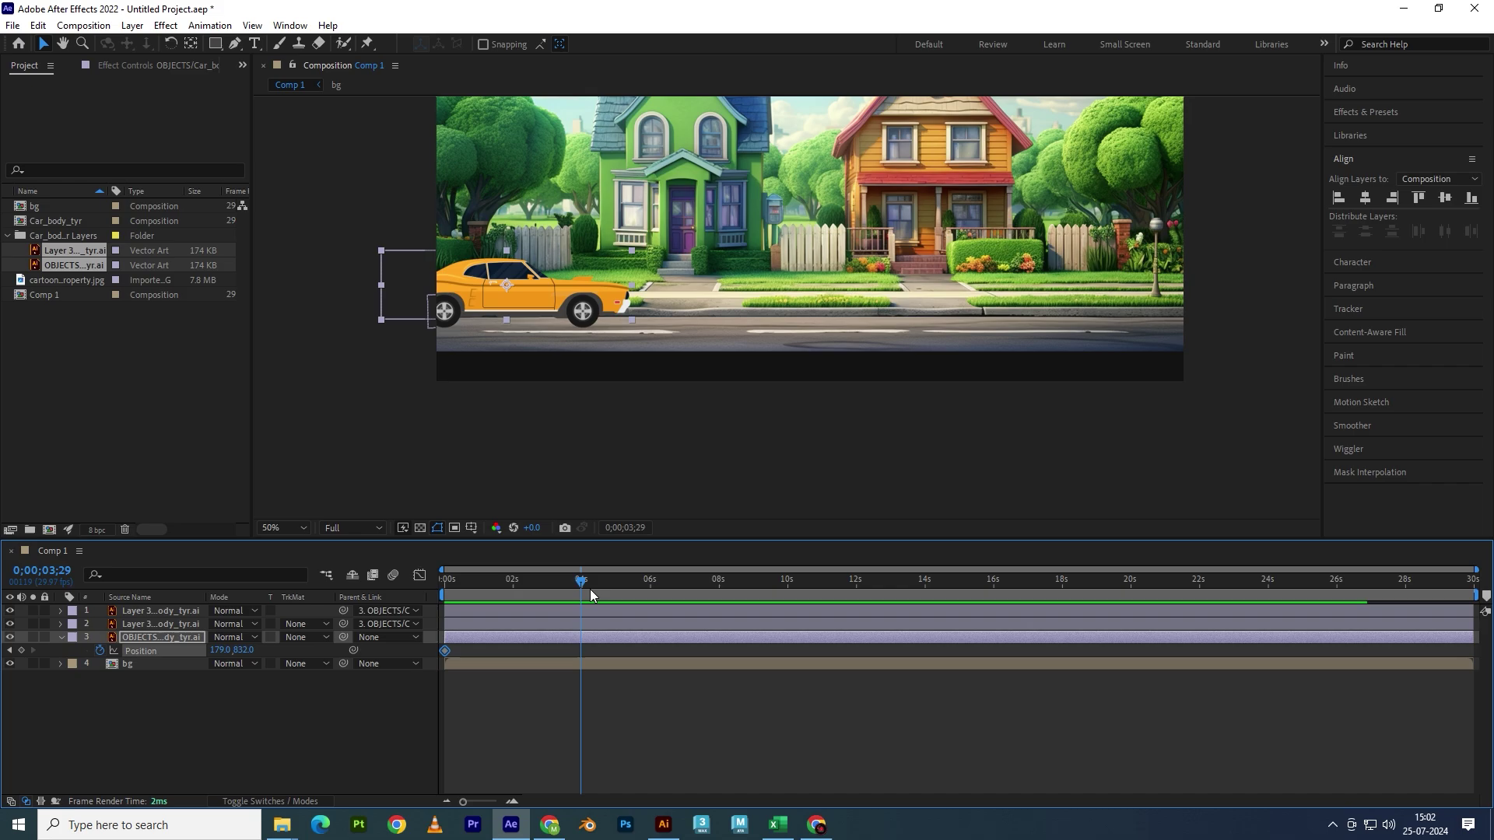
{"action": "left_click_drag", "start_coordinate": [529, 292], "coordinate": [1085, 306]}
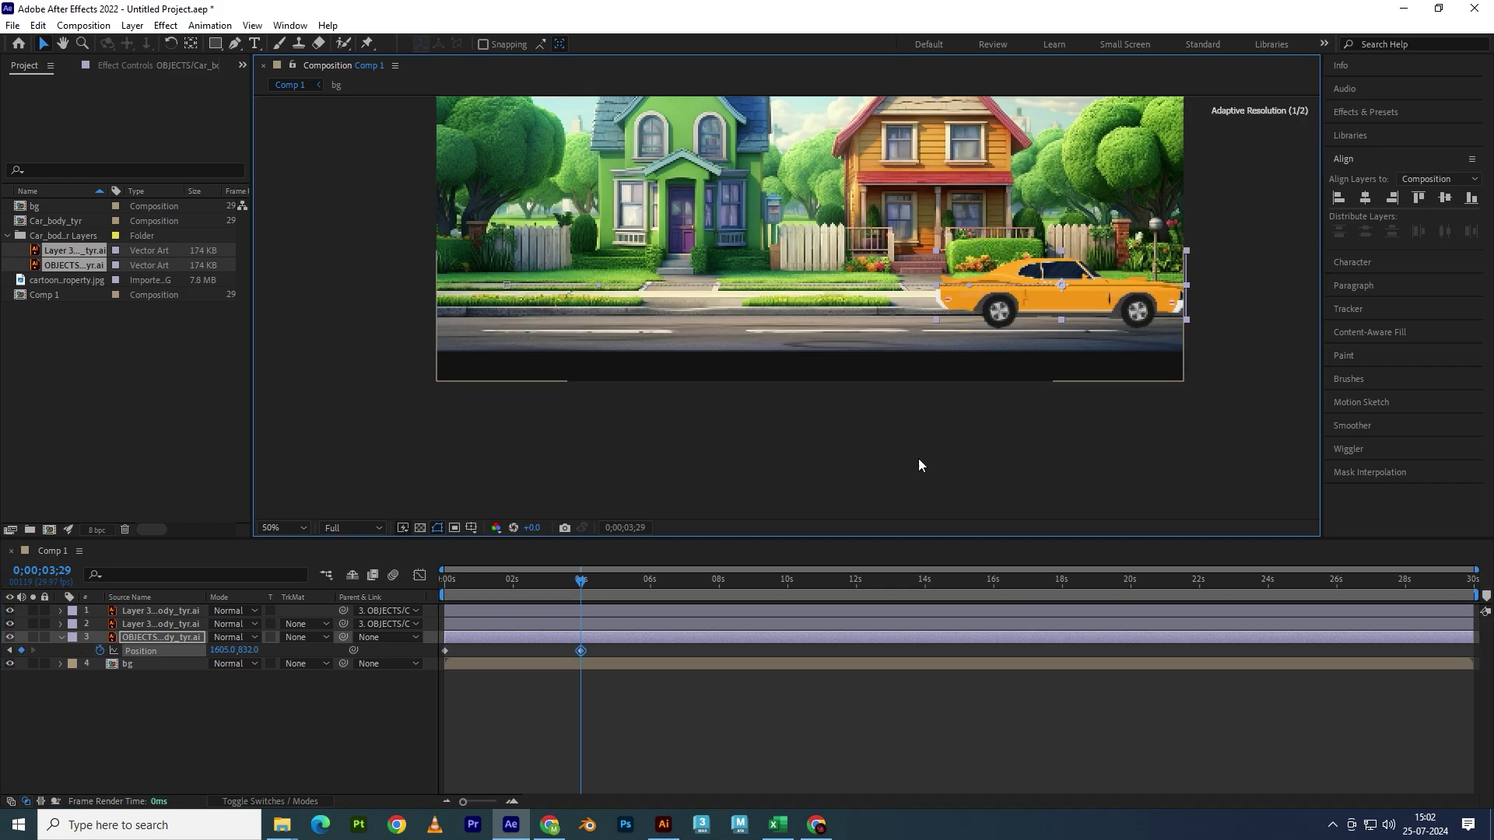
- Preview the drive from the start and scrub near one second to check the car's motion
{"action": "key", "text": "Home"}
{"action": "left_click", "coordinate": [264, 747]}
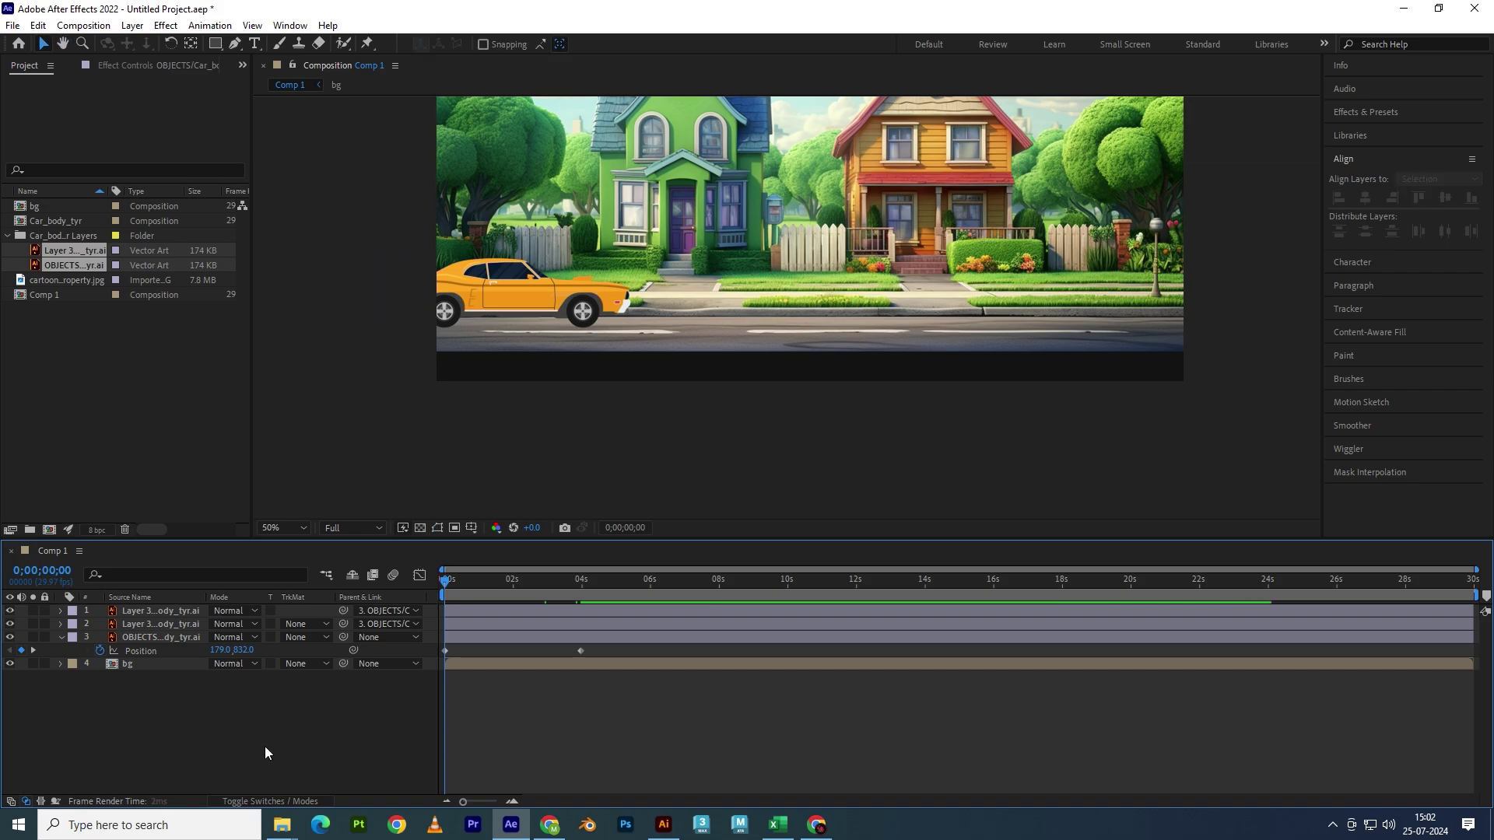
{"action": "key", "text": "space"}
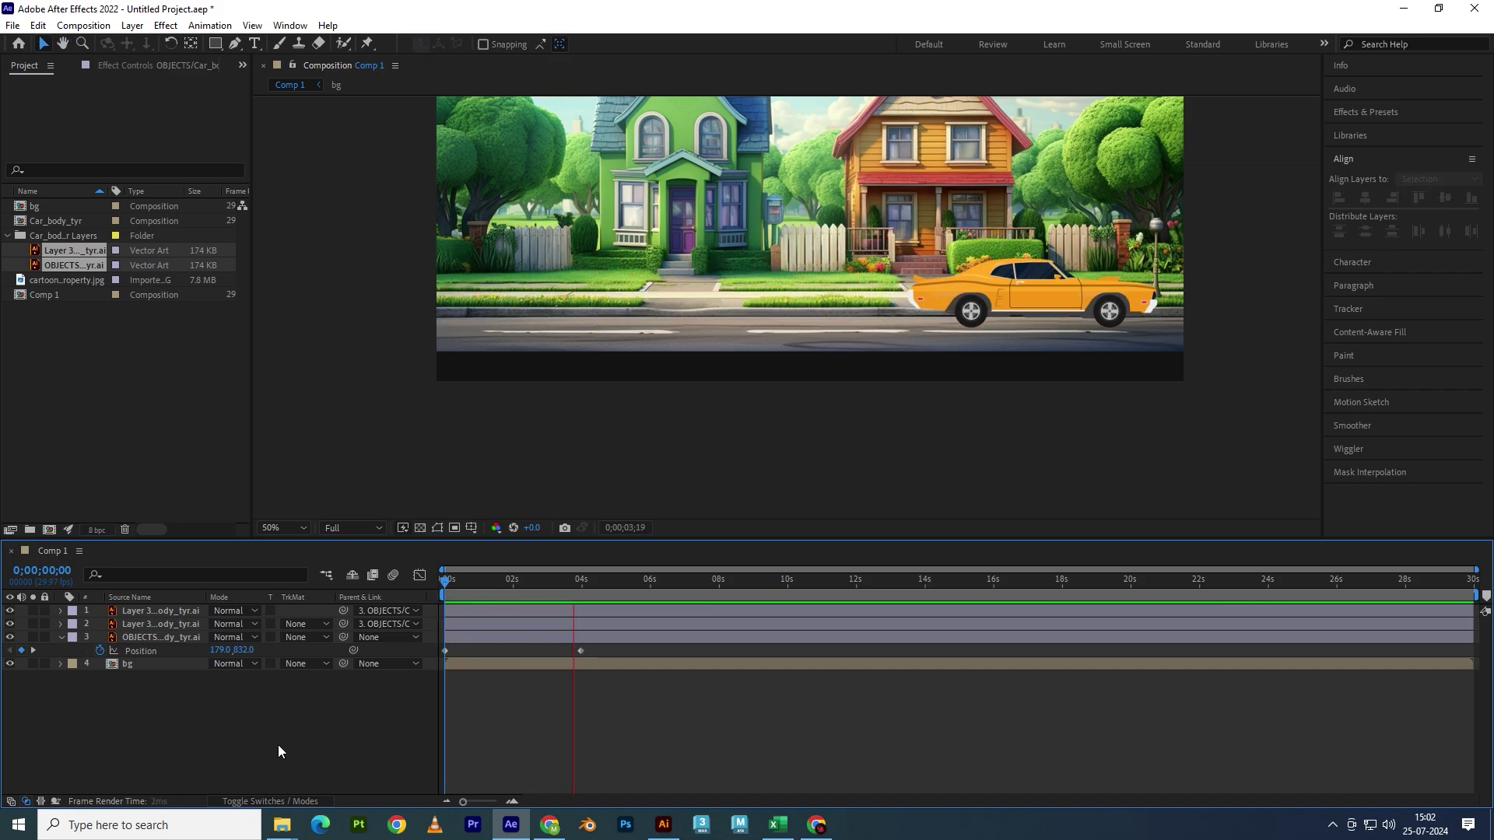
{"action": "key", "text": "space"}
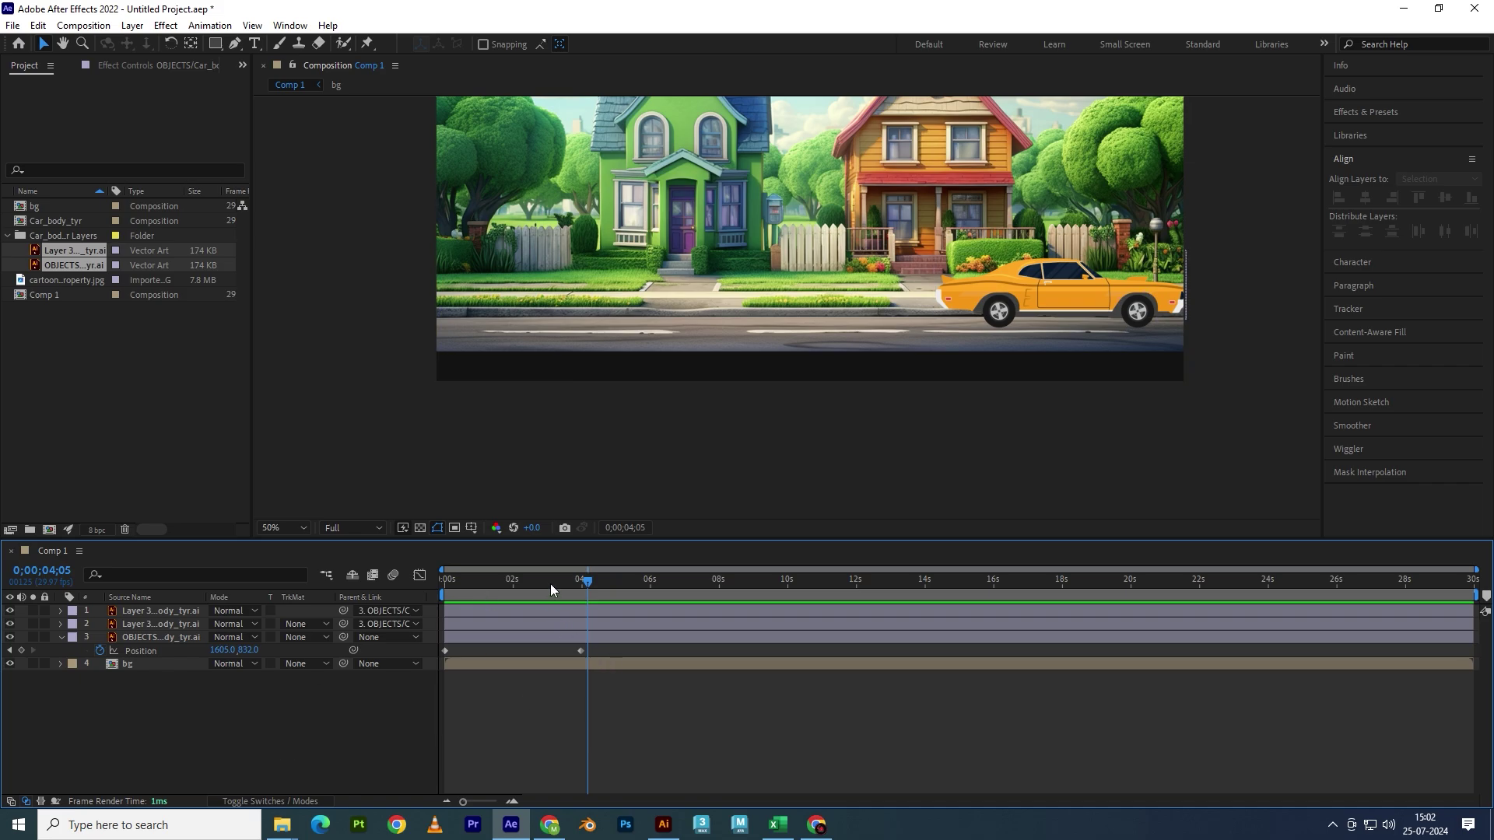
{"action": "key", "text": "Home"}
{"action": "left_click", "coordinate": [465, 584]}
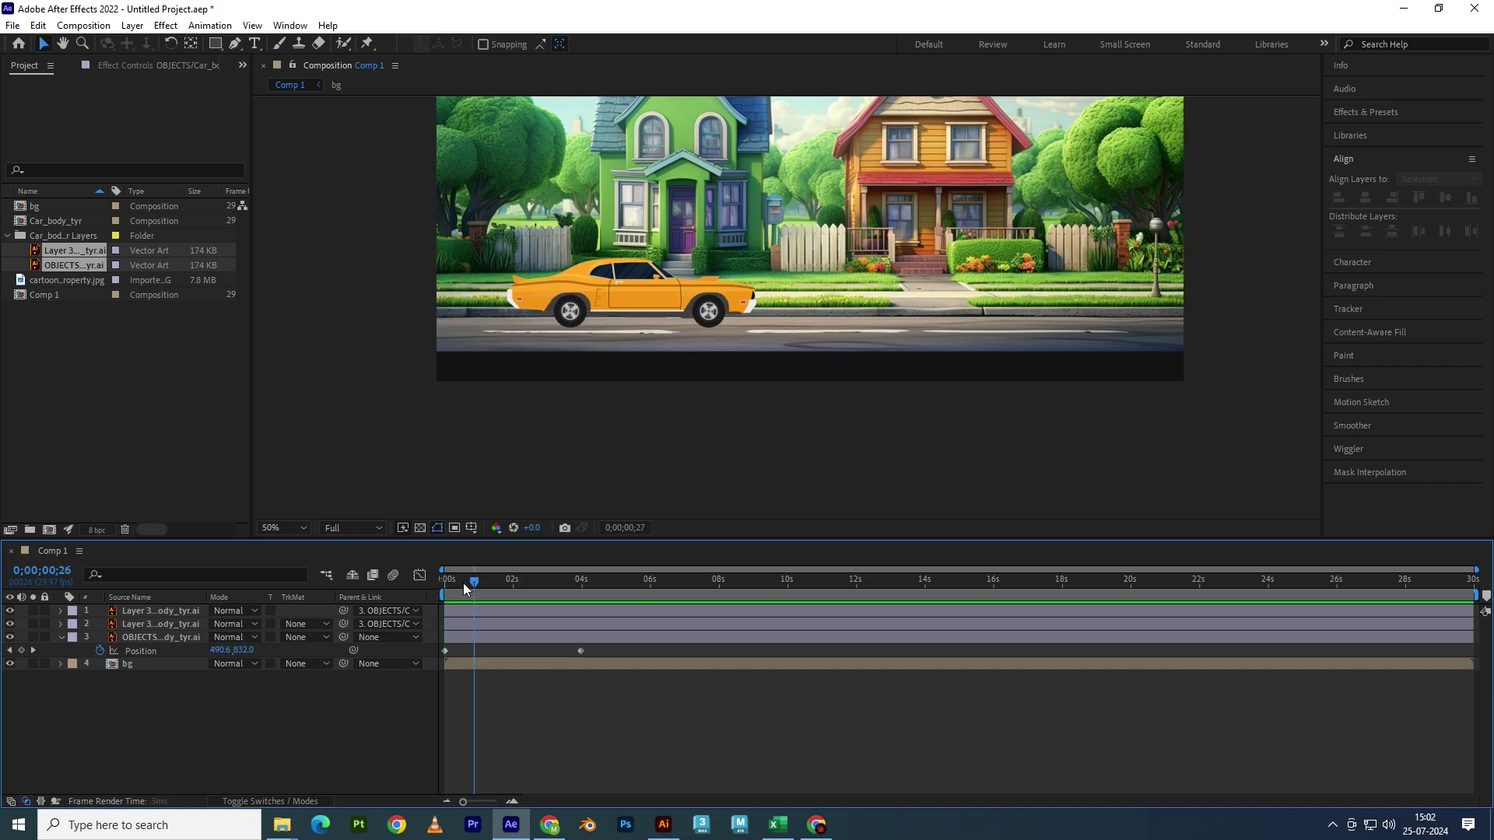
{"action": "left_click_drag", "start_coordinate": [464, 582], "coordinate": [464, 585]}
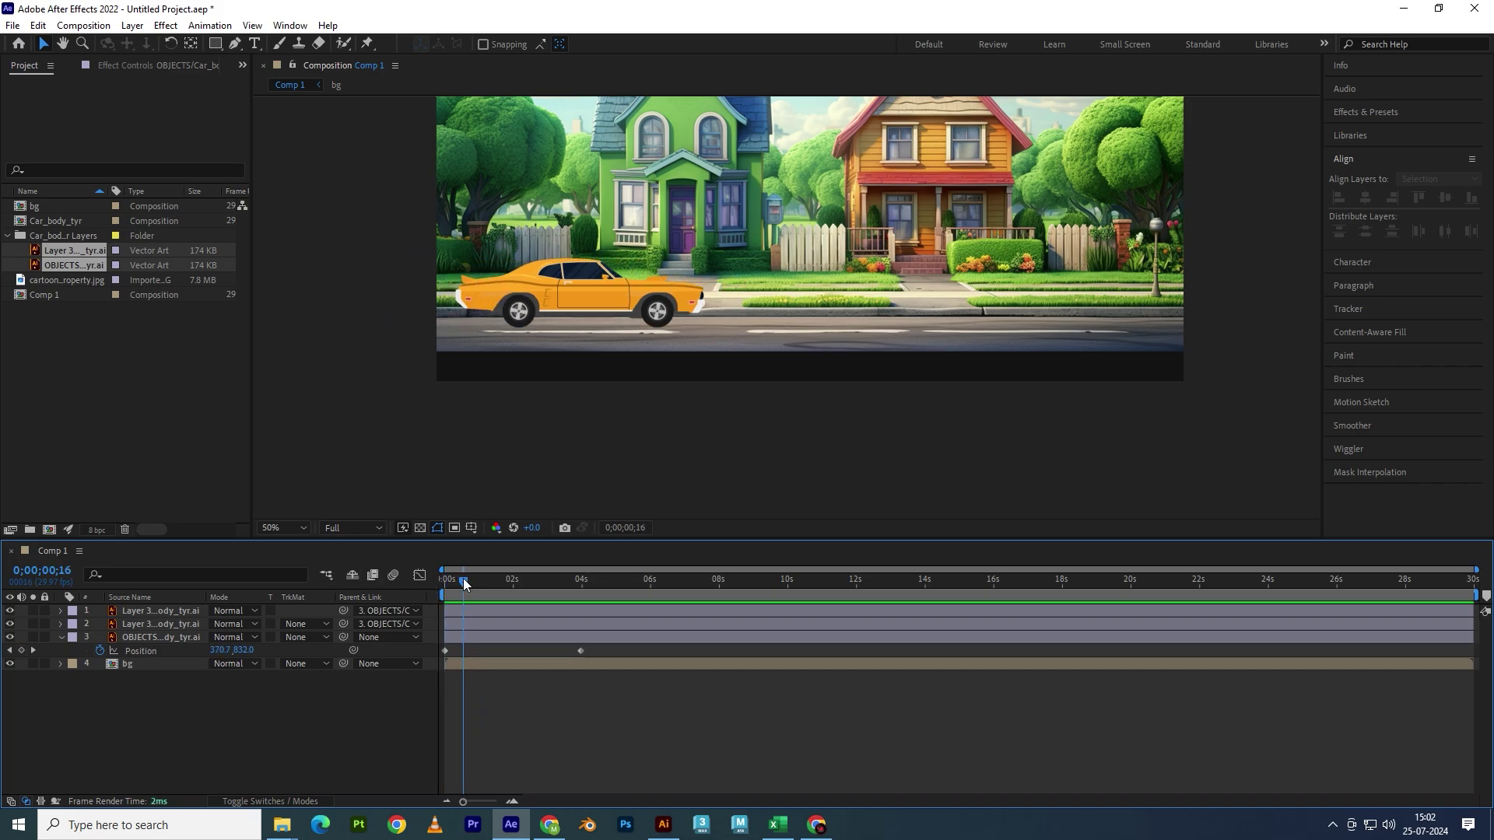
{"action": "left_click", "coordinate": [469, 639]}
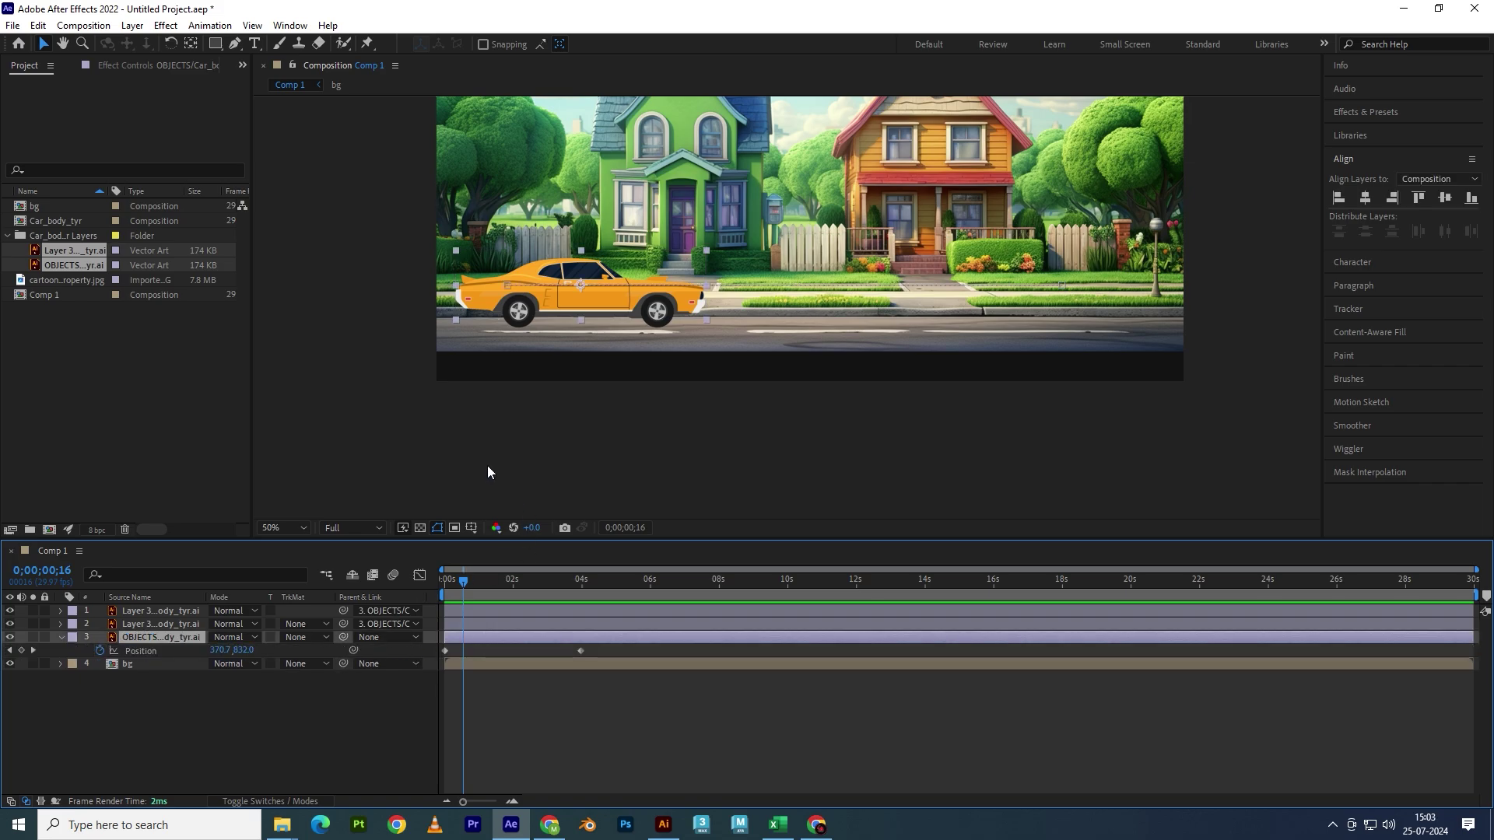
{"action": "scroll", "coordinate": [410, 427], "scroll_direction": "up", "scroll_amount": 2}
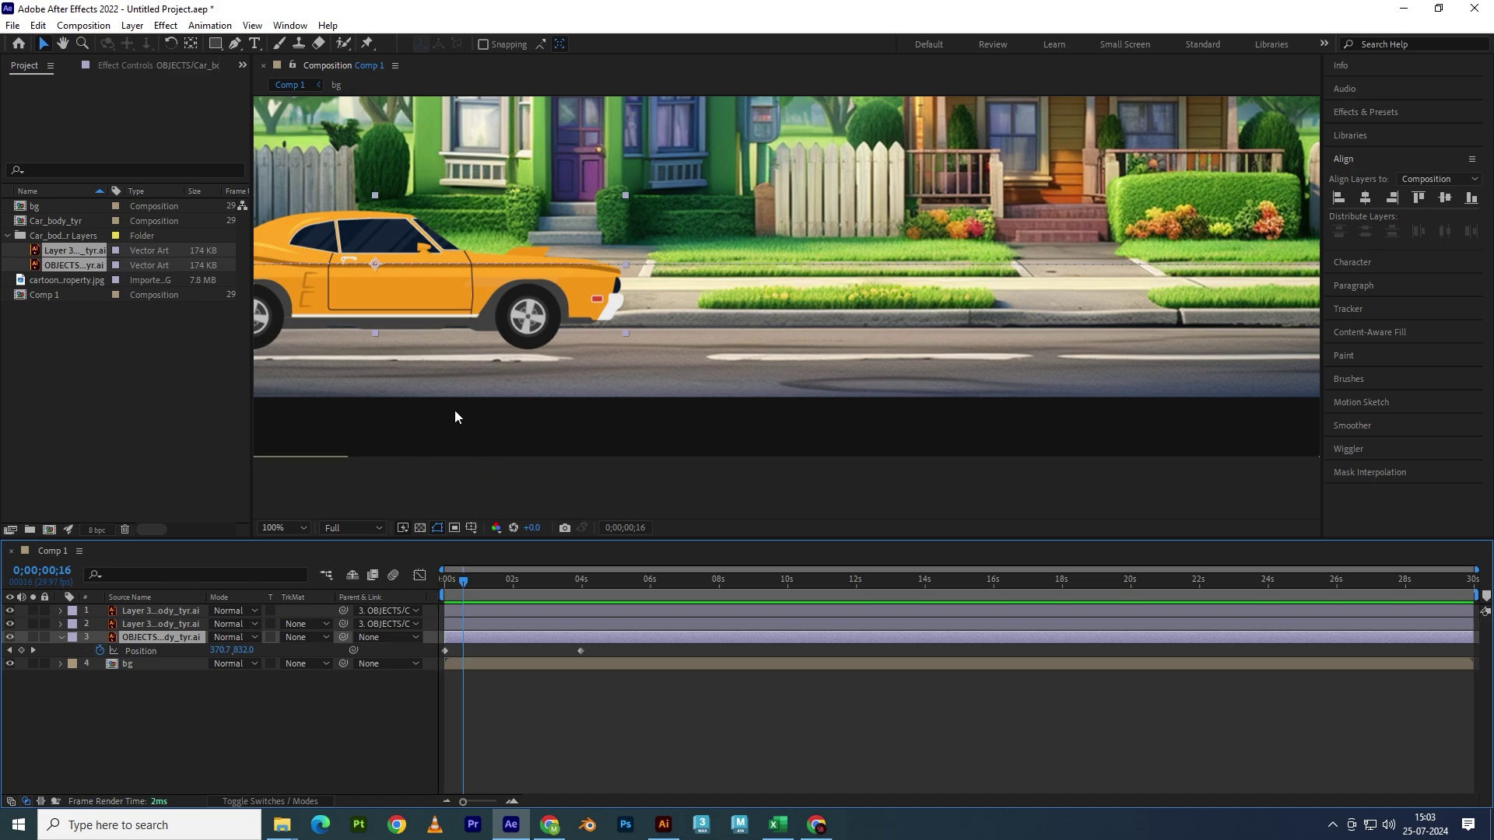
{"action": "key", "text": "h"}
{"action": "mouse_move", "coordinate": [443, 427]}
{"action": "left_mouse_down"}
{"action": "mouse_move", "coordinate": [663, 420]}
{"action": "mouse_move", "coordinate": [658, 433]}
{"action": "left_mouse_up"}
{"action": "key", "text": "v"}
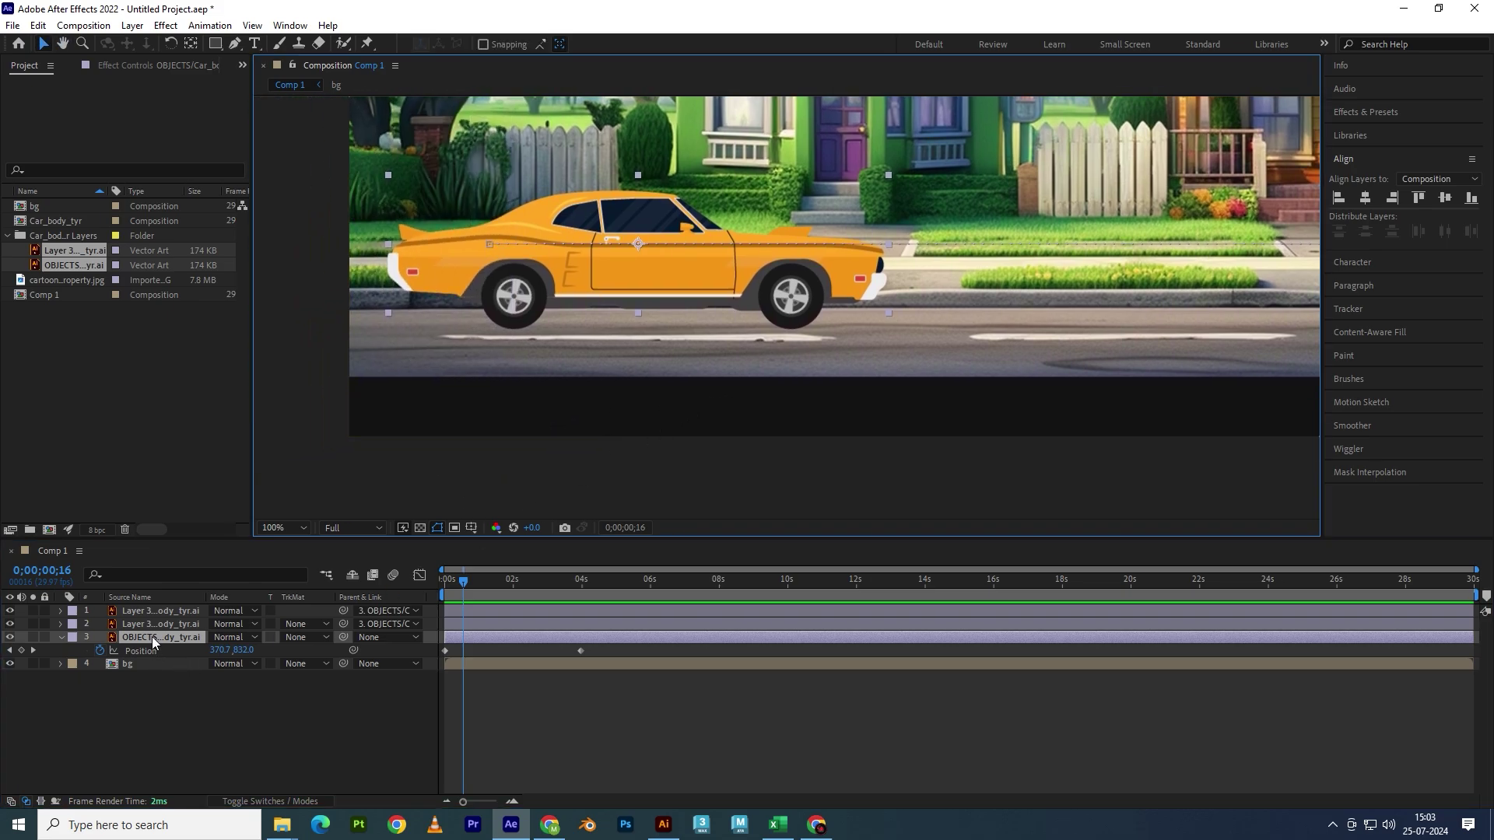
{"action": "left_click_drag", "start_coordinate": [467, 594], "coordinate": [458, 587]}
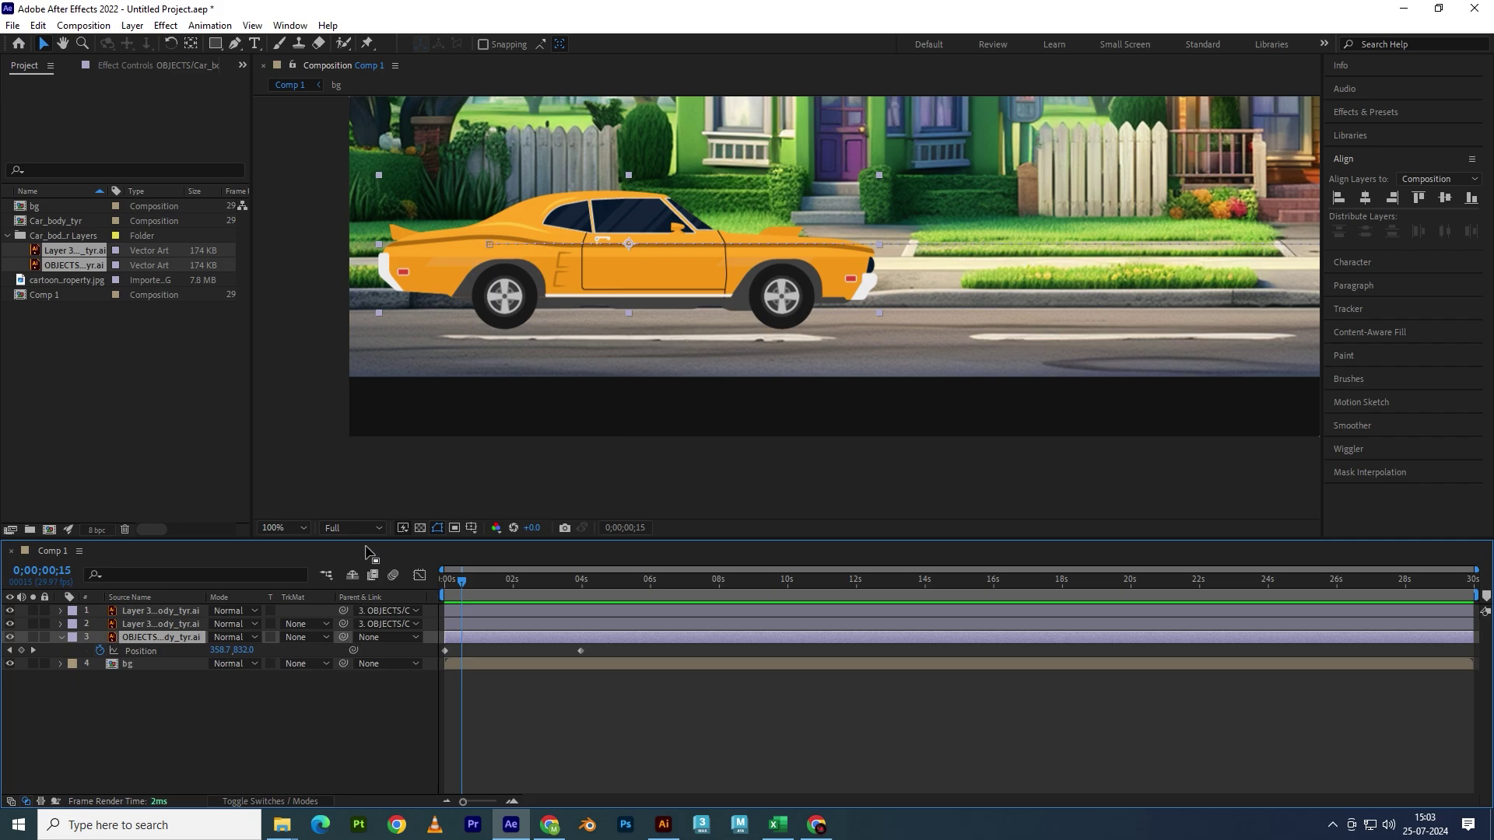
{"action": "left_click_drag", "start_coordinate": [224, 650], "coordinate": [274, 653]}
{"action": "key", "text": "ctrl+z"}
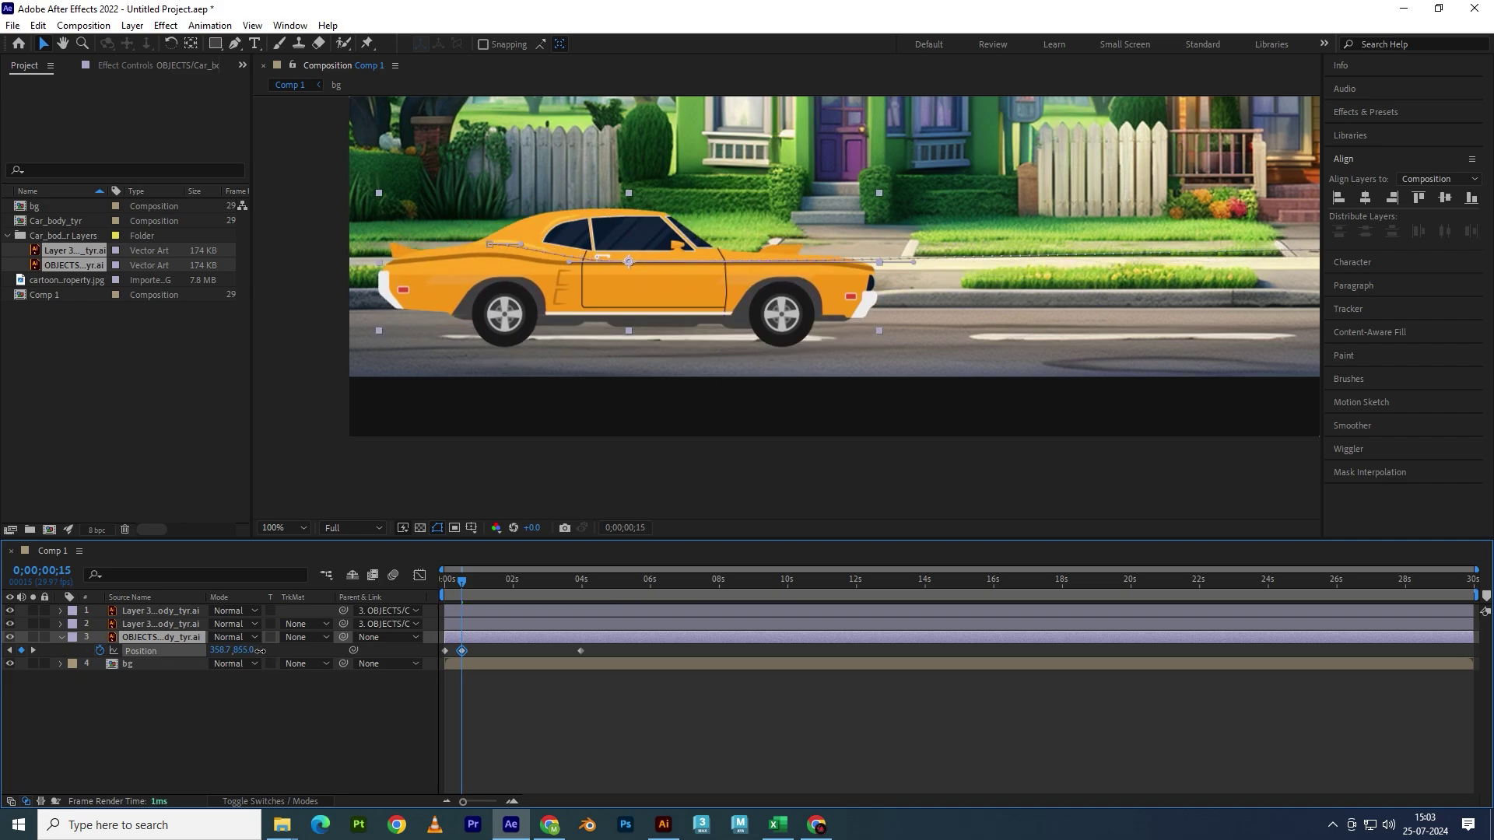
{"action": "key", "text": "ctrl+z"}
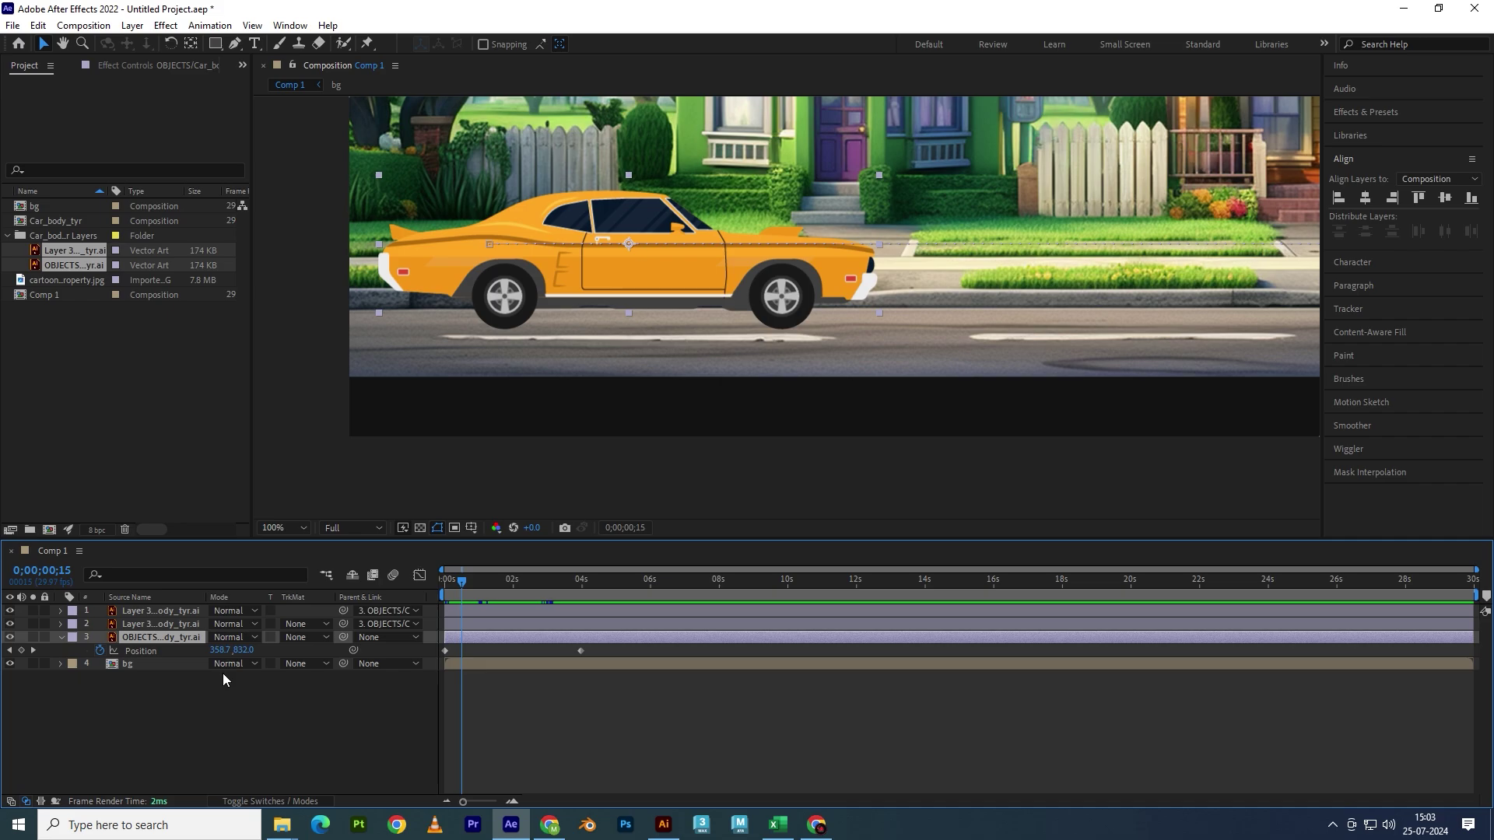
{"action": "left_click_drag", "start_coordinate": [243, 651], "coordinate": [265, 647]}
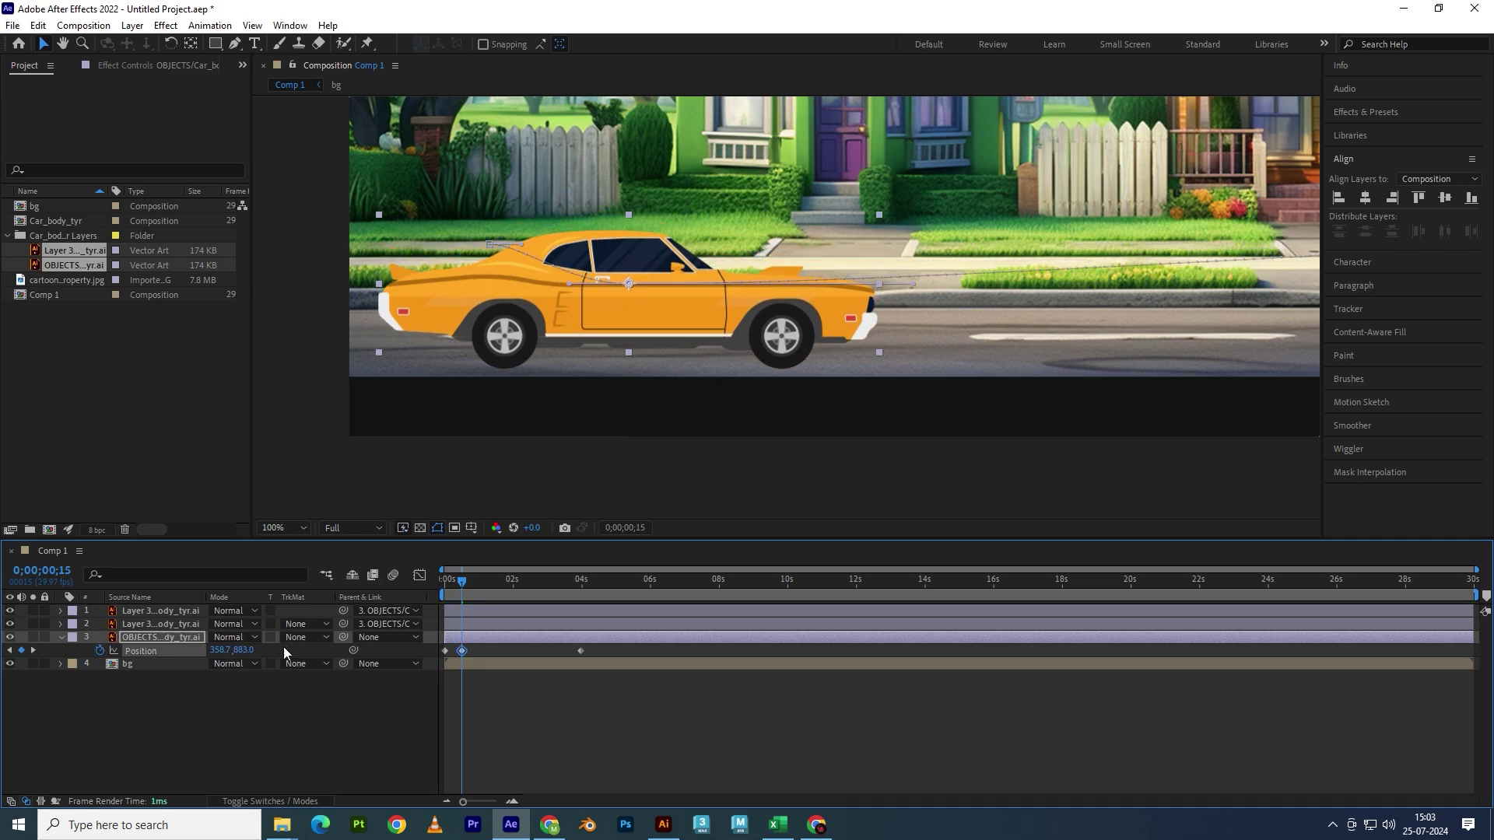
{"action": "key", "text": "ctrl+z"}
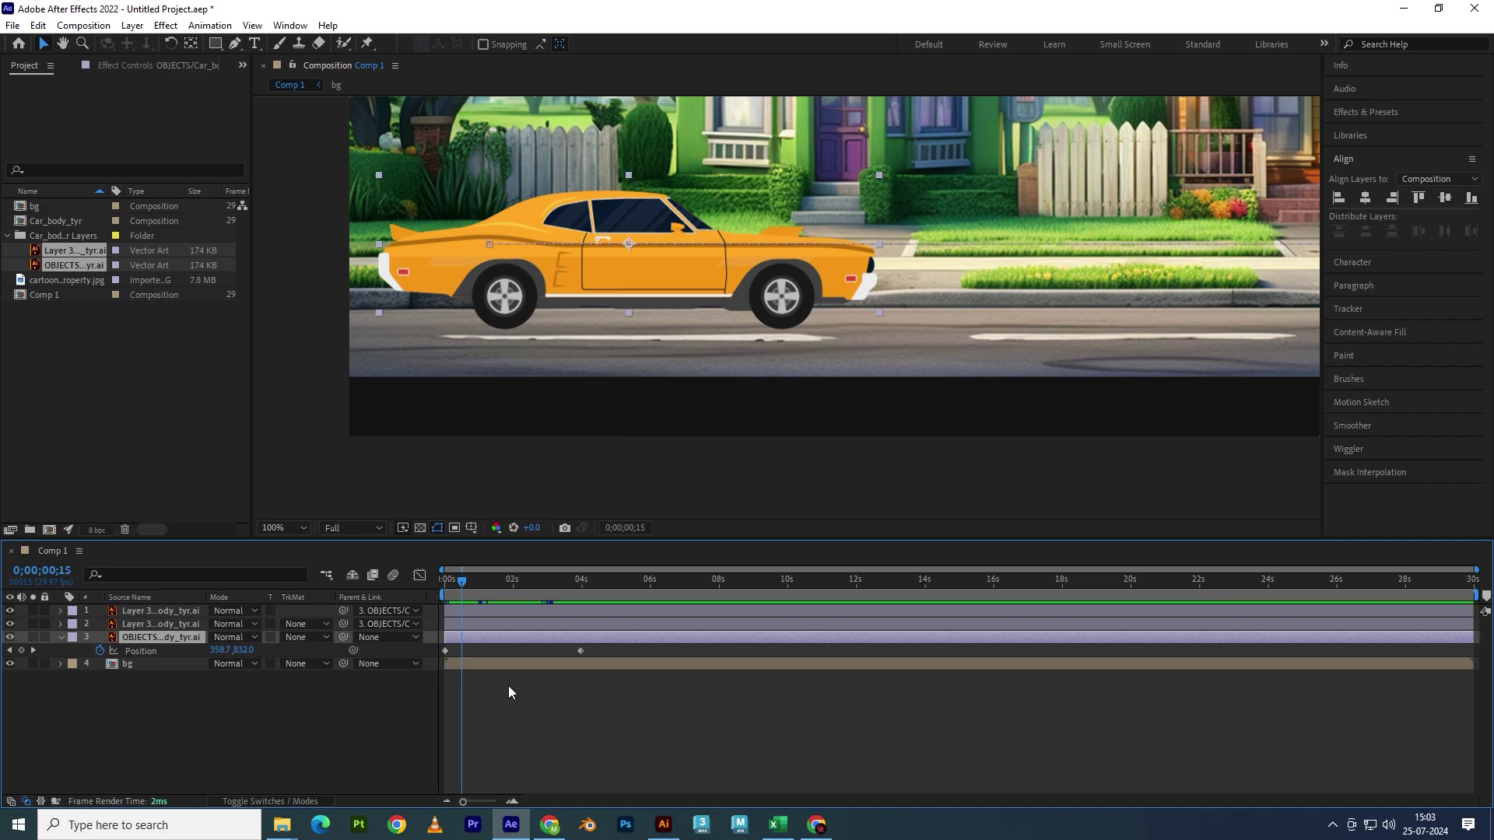
{"action": "left_click_drag", "start_coordinate": [461, 581], "coordinate": [428, 580]}
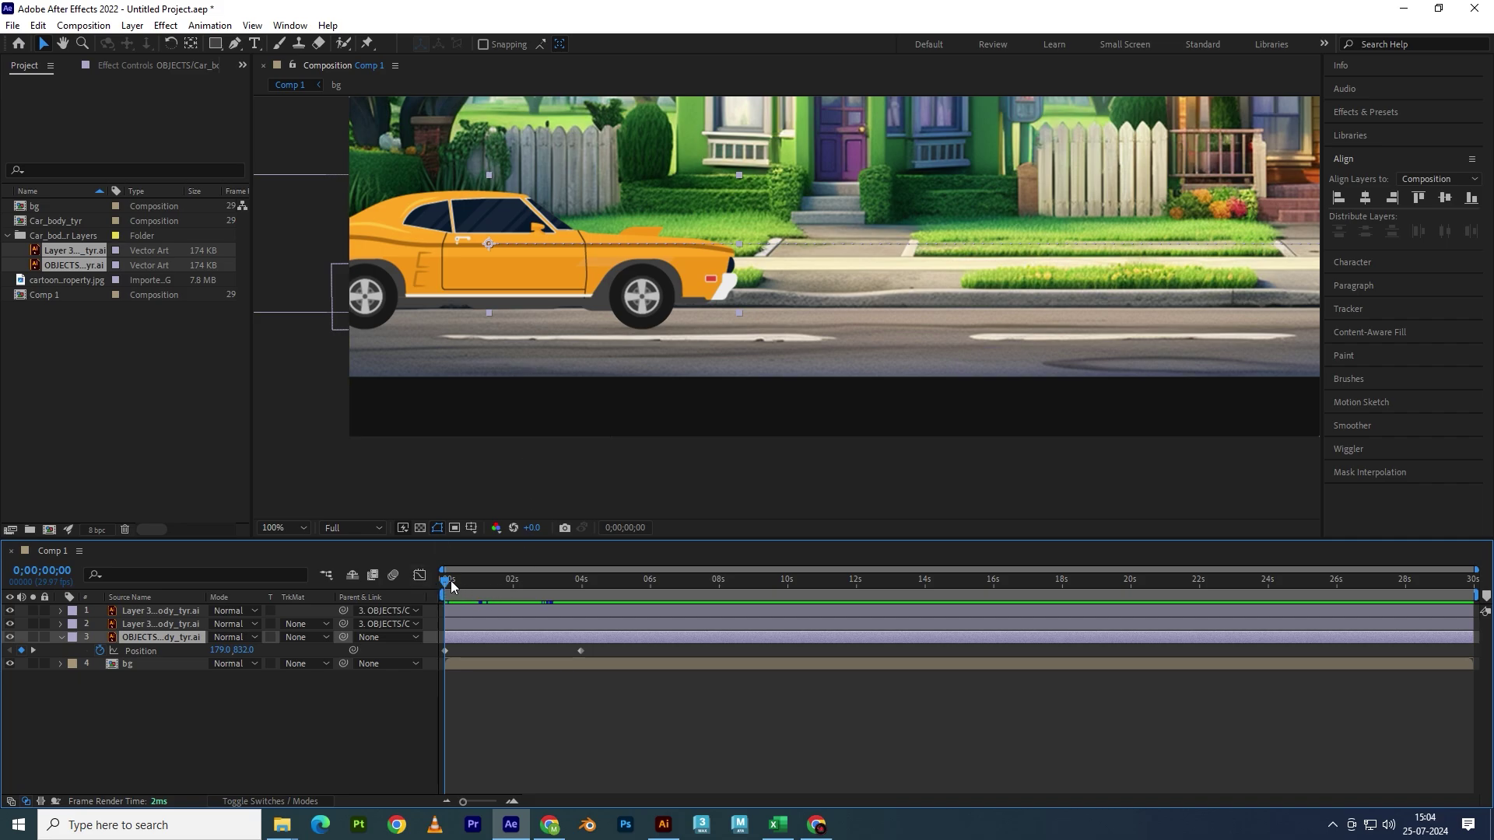
{"action": "mouse_move", "coordinate": [447, 583]}
{"action": "left_mouse_down"}
{"action": "mouse_move", "coordinate": [540, 589]}
{"action": "mouse_move", "coordinate": [444, 583]}
{"action": "left_mouse_up"}
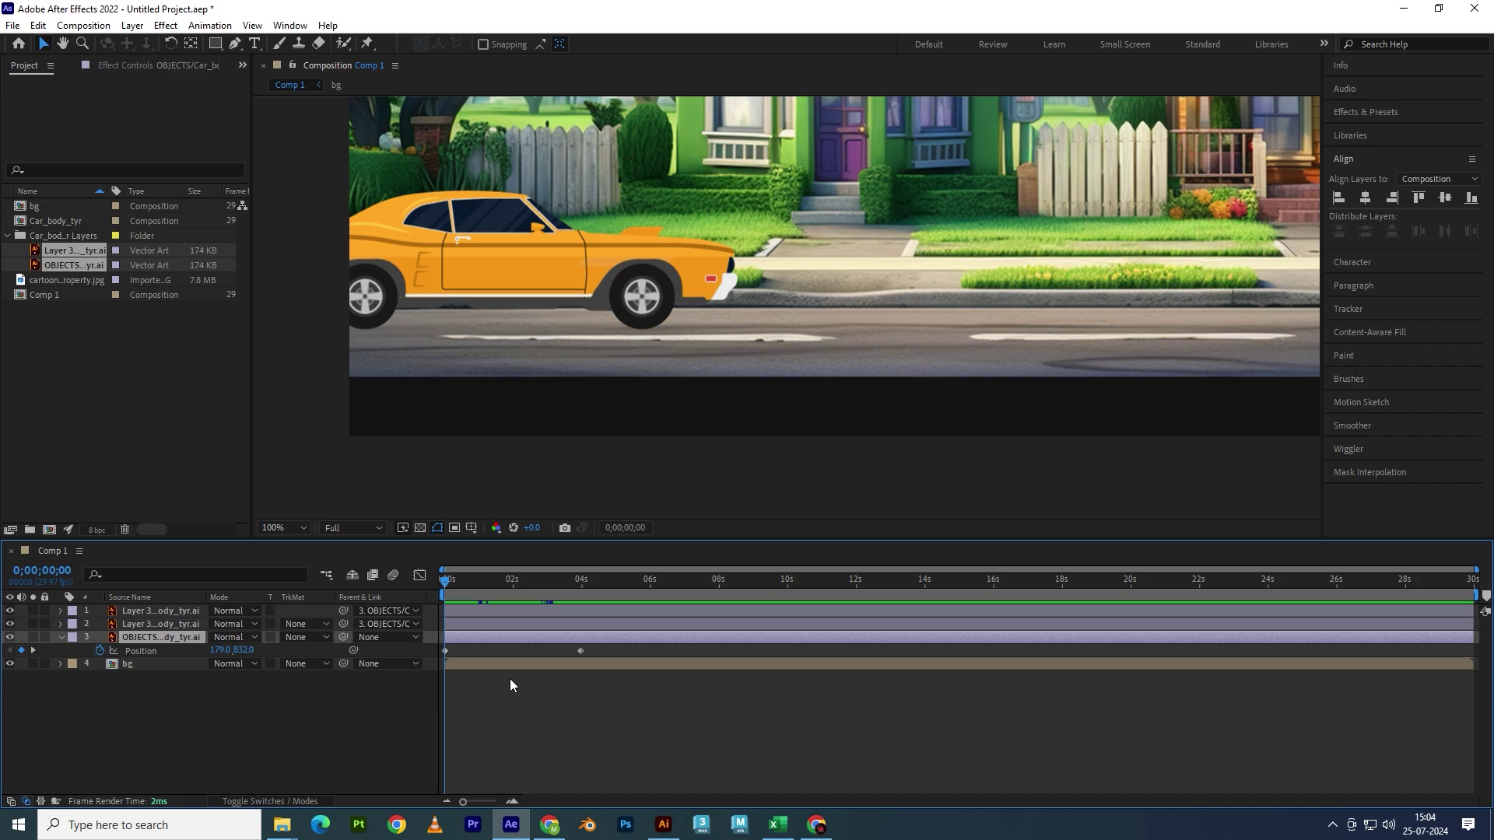
{"action": "key", "text": "space"}
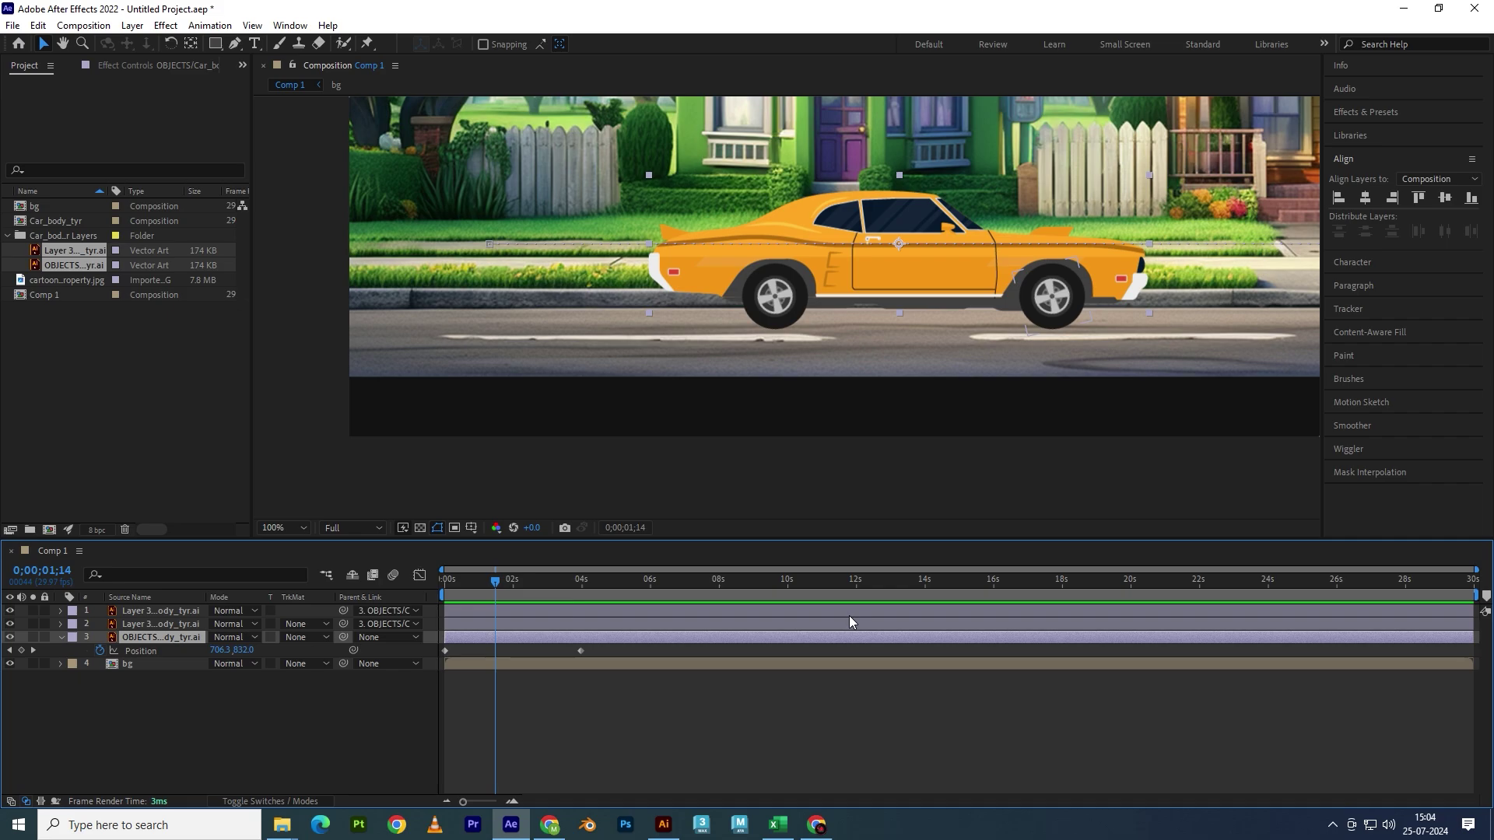
{"action": "left_click_drag", "start_coordinate": [498, 584], "coordinate": [372, 581]}
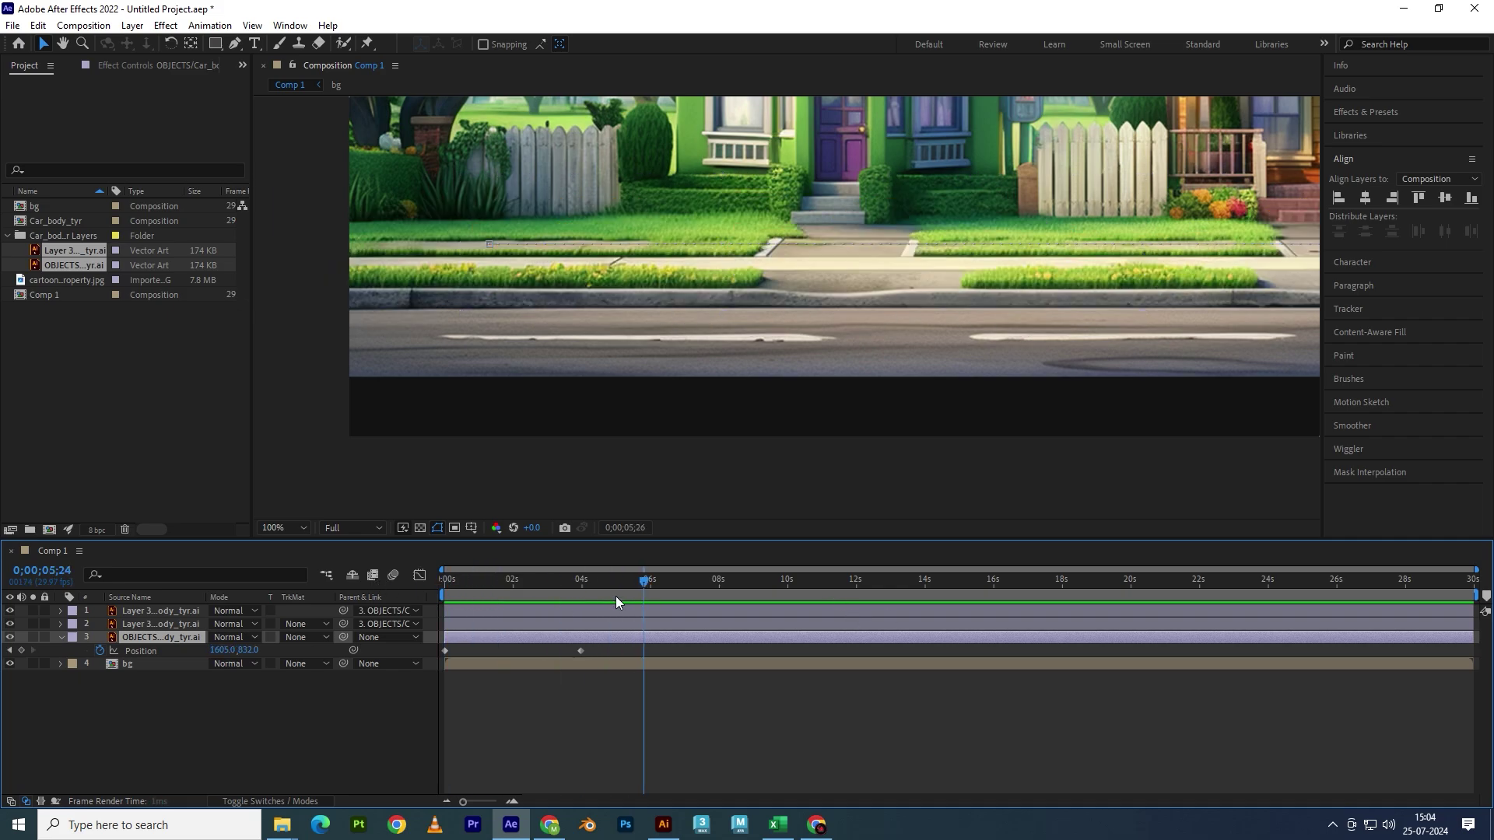
{"action": "key", "text": "comma"}
{"action": "key", "text": "comma"}
{"action": "key", "text": "comma"}
{"action": "key", "text": "space"}
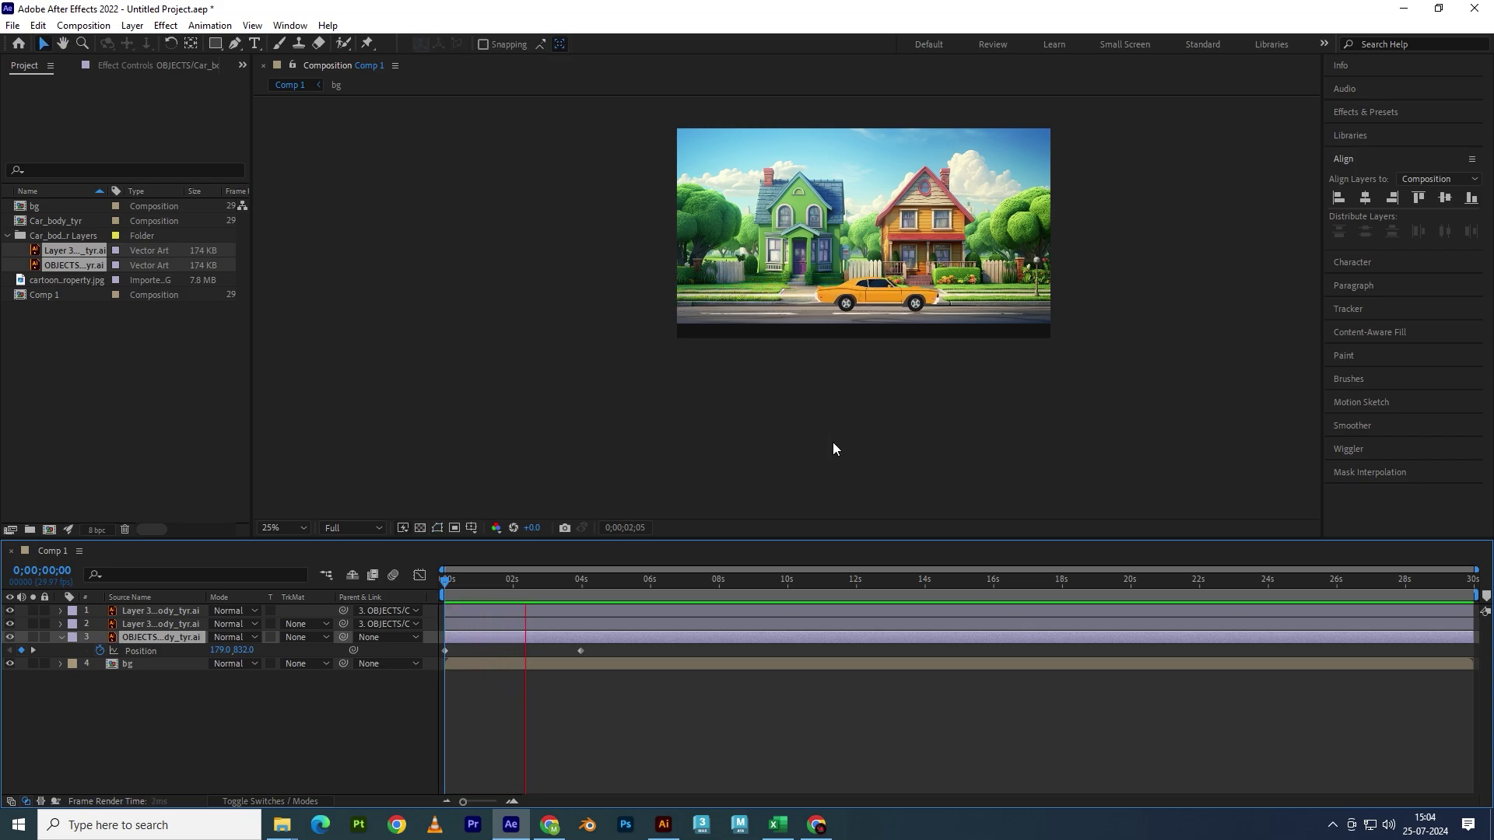
- Move the car's end Position keyframe to 1 s and preview the faster drive twice
{"action": "key", "text": "space"}
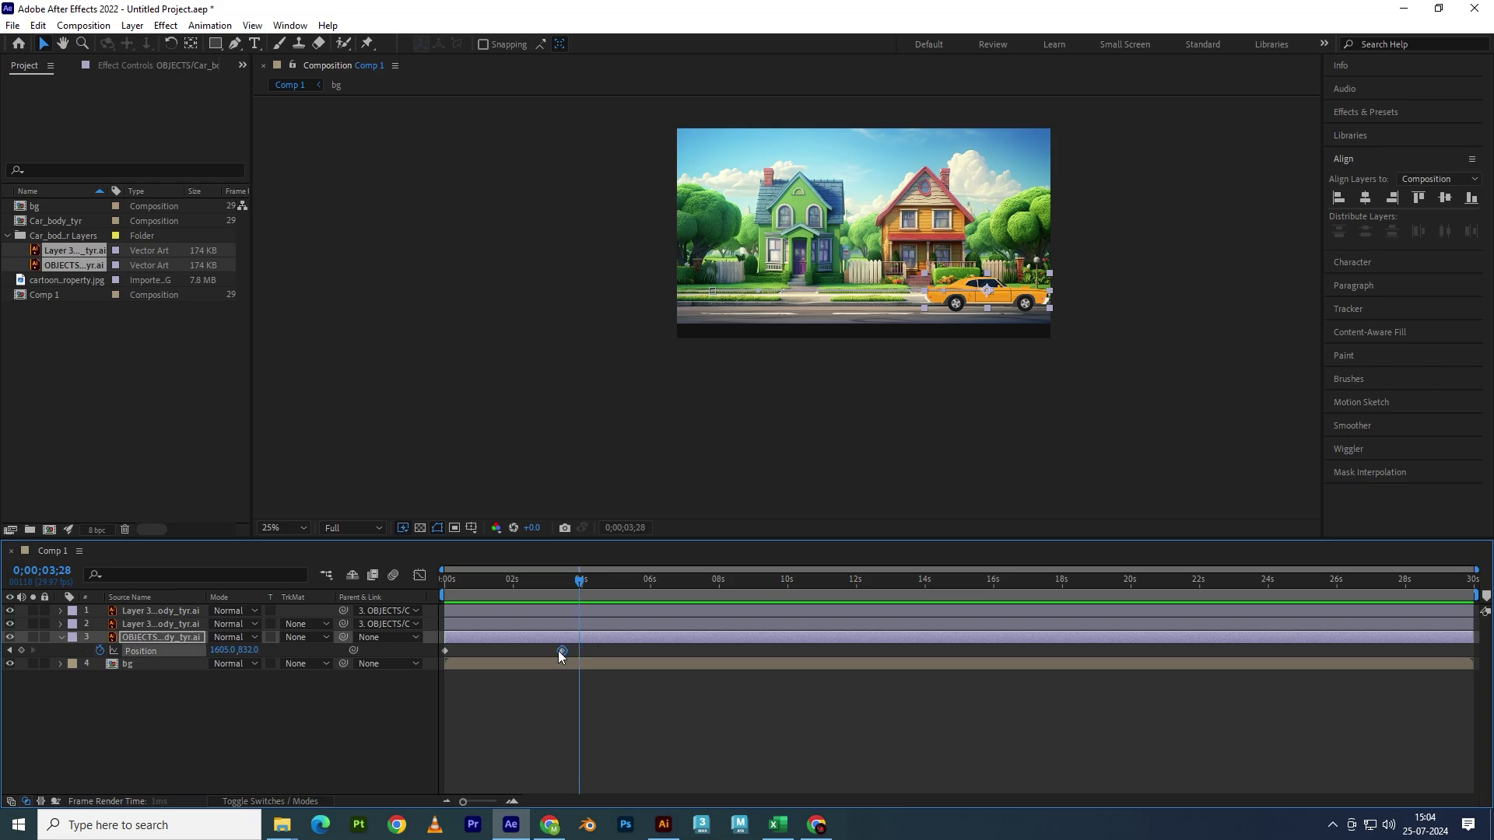
{"action": "left_click_drag", "start_coordinate": [581, 650], "coordinate": [484, 651]}
{"action": "key", "text": "Home"}
{"action": "key", "text": "space"}
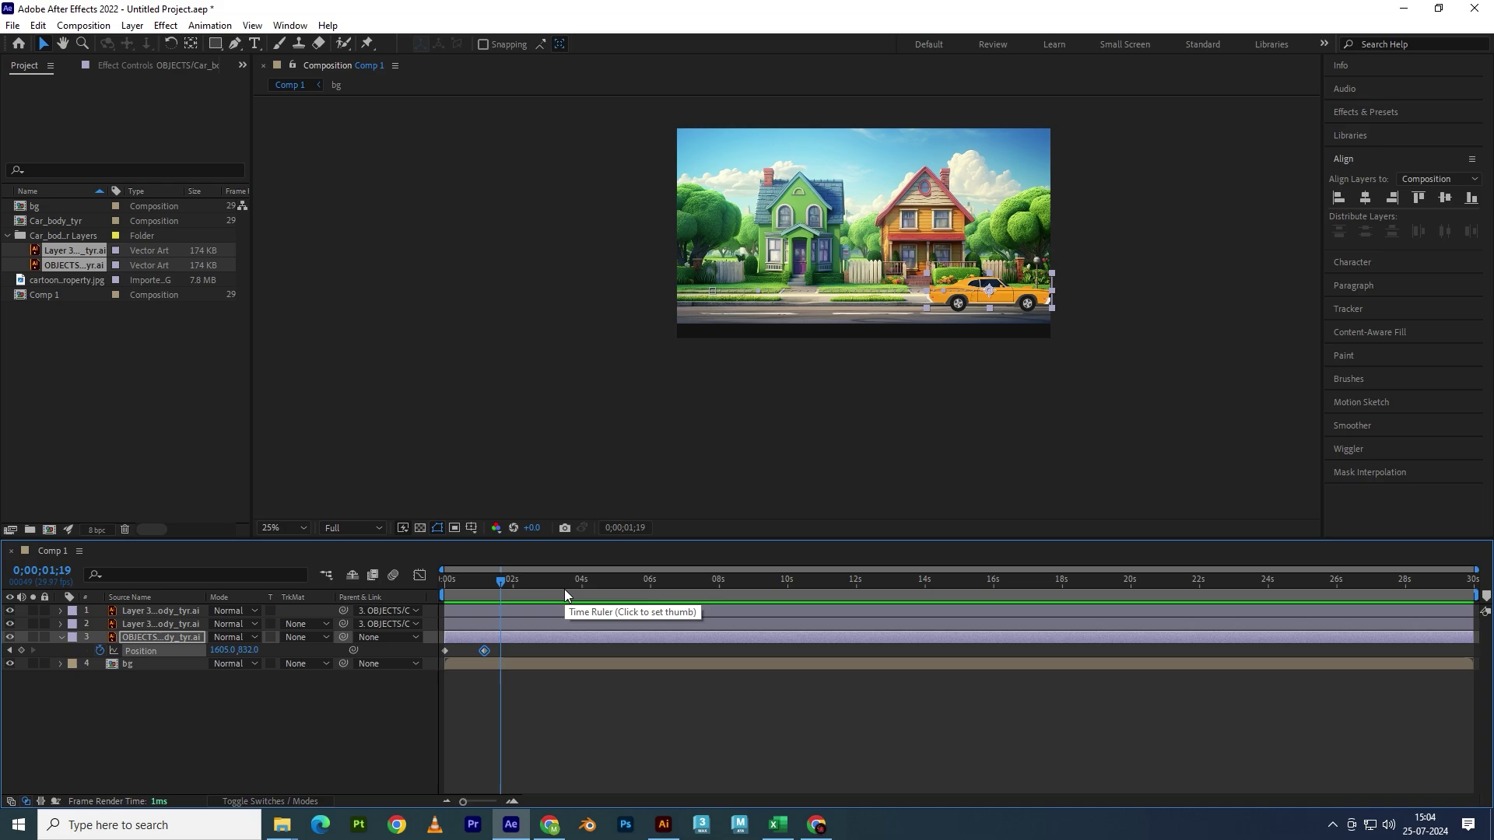
{"action": "left_click", "coordinate": [502, 581]}
{"action": "left_click_drag", "start_coordinate": [502, 581], "coordinate": [386, 583]}
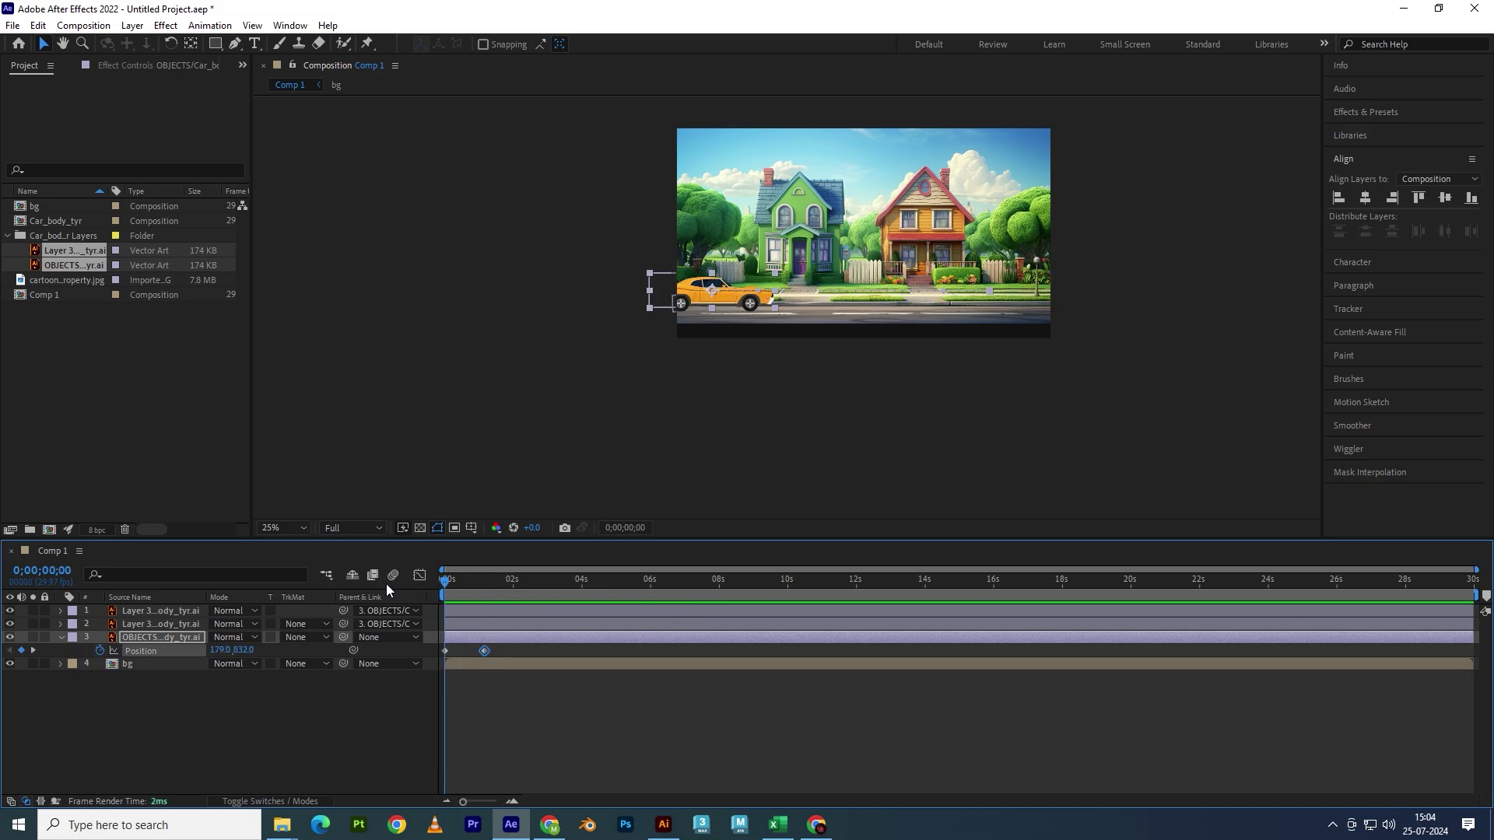
{"action": "key", "text": "space"}
{"action": "key", "text": "space"}
{"action": "key", "text": "space"}
{"action": "key", "text": "space"}
{"action": "left_click", "coordinate": [506, 596]}
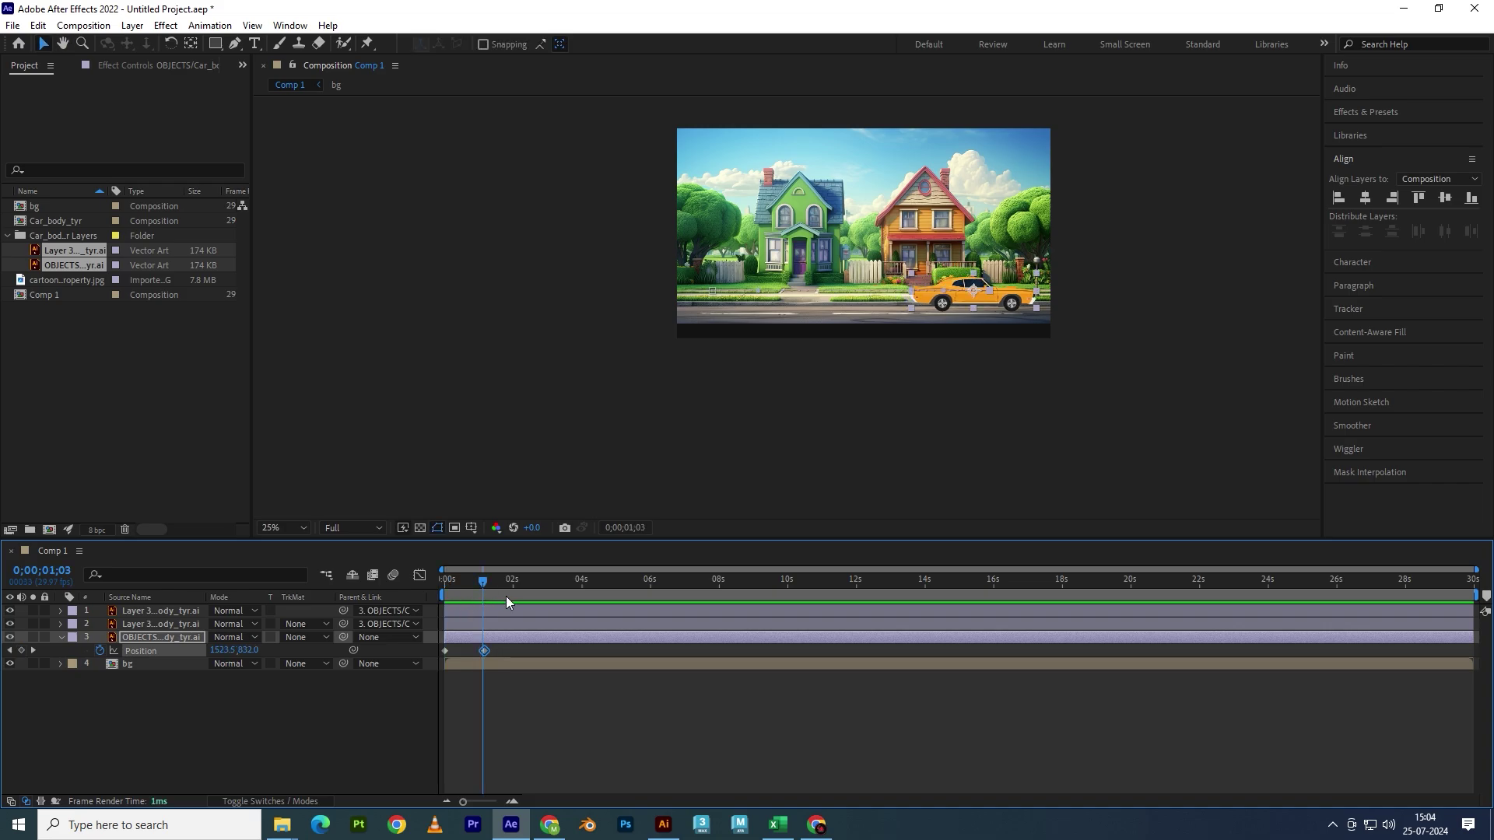
- Try shifting the first Position keyframe to frame 10, preview the drive, then undo that move
{"action": "key", "text": "period"}
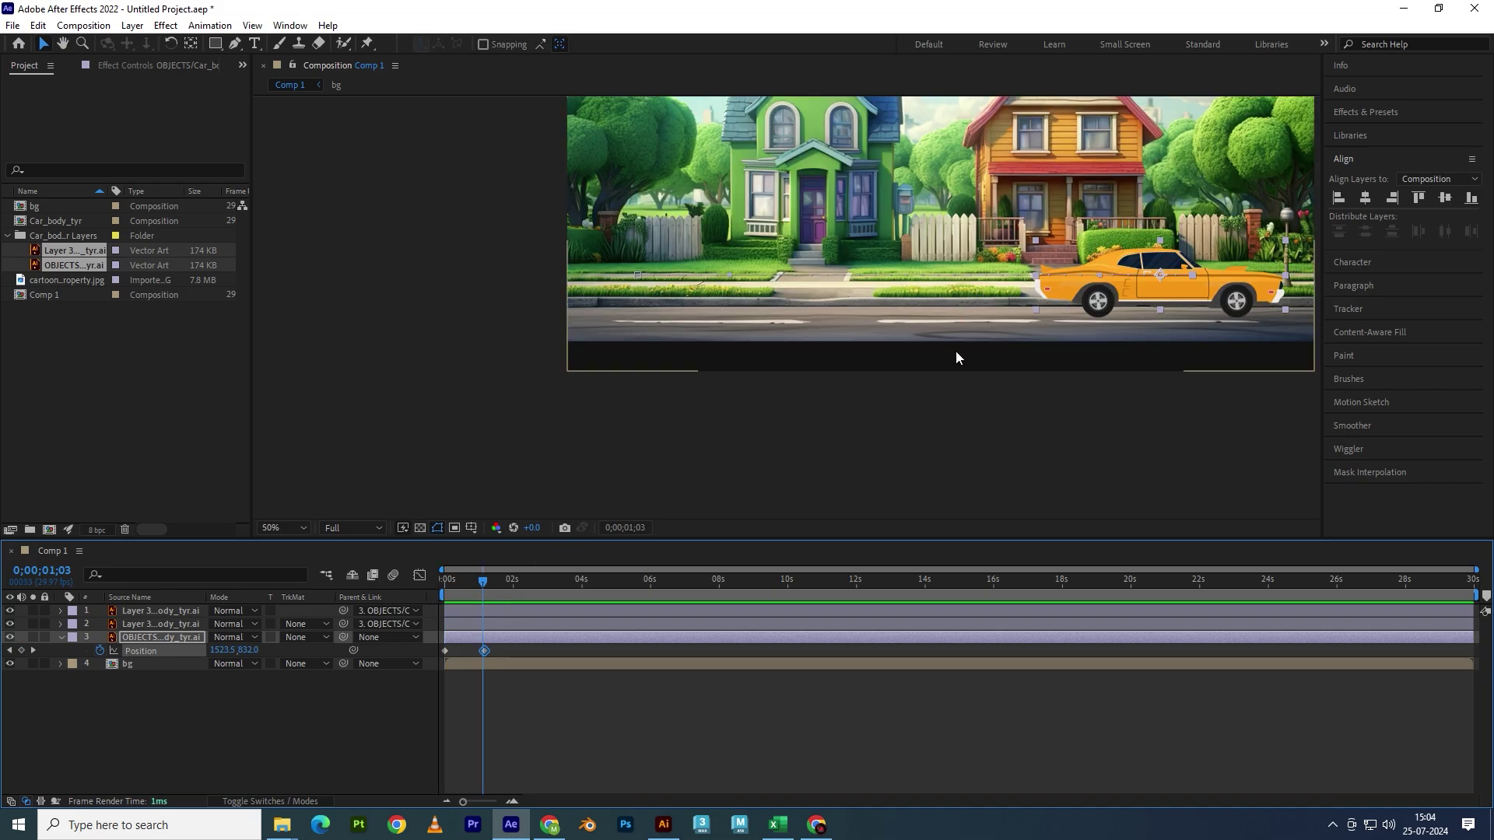
{"action": "left_click", "coordinate": [478, 582]}
{"action": "left_click_drag", "start_coordinate": [478, 582], "coordinate": [456, 596]}
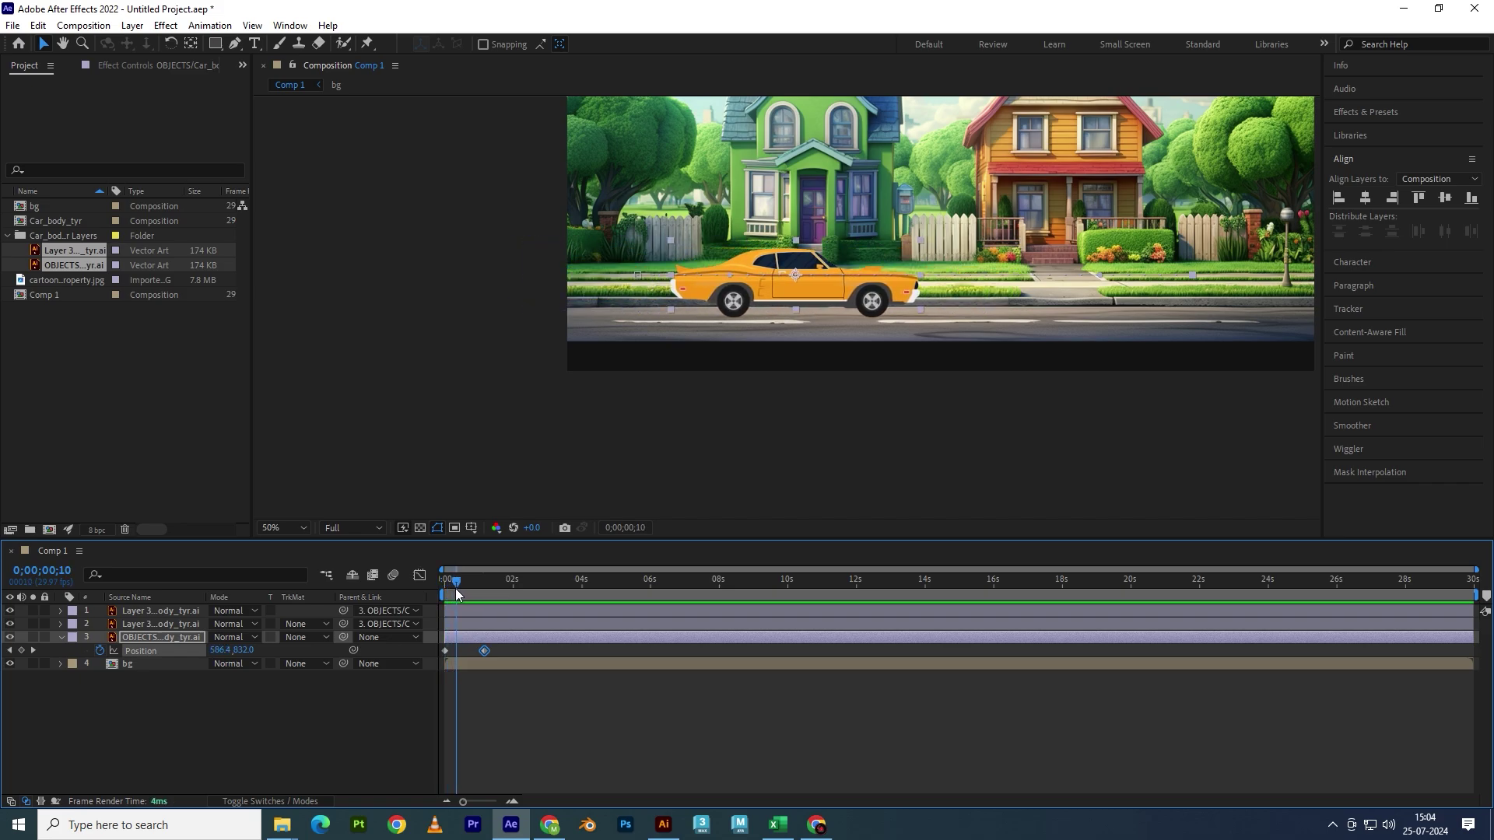
{"action": "key", "text": "period"}
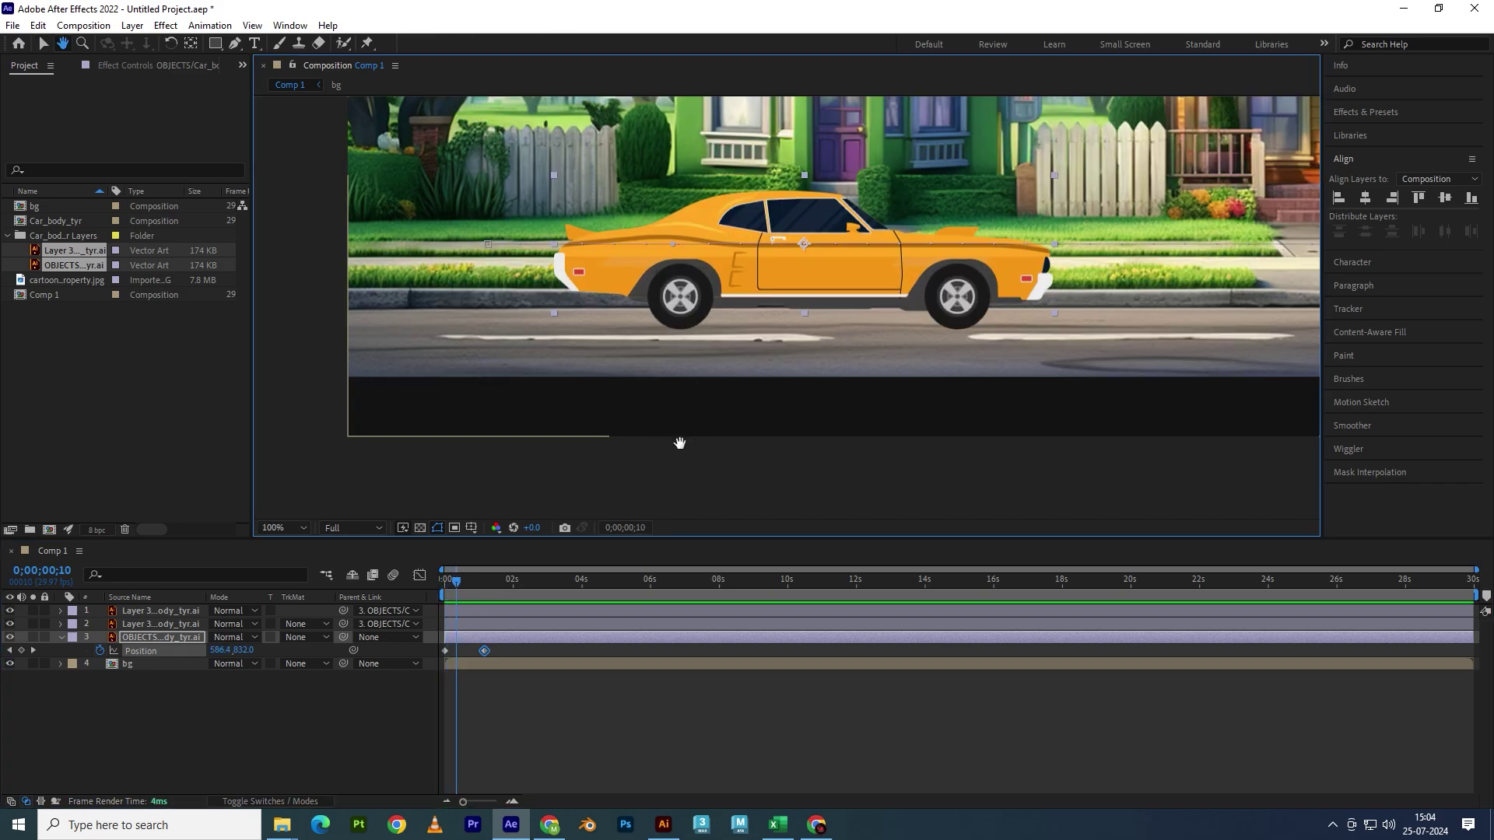
{"action": "left_click_drag", "start_coordinate": [680, 444], "coordinate": [789, 407]}
{"action": "left_click_drag", "start_coordinate": [445, 653], "coordinate": [456, 651]}
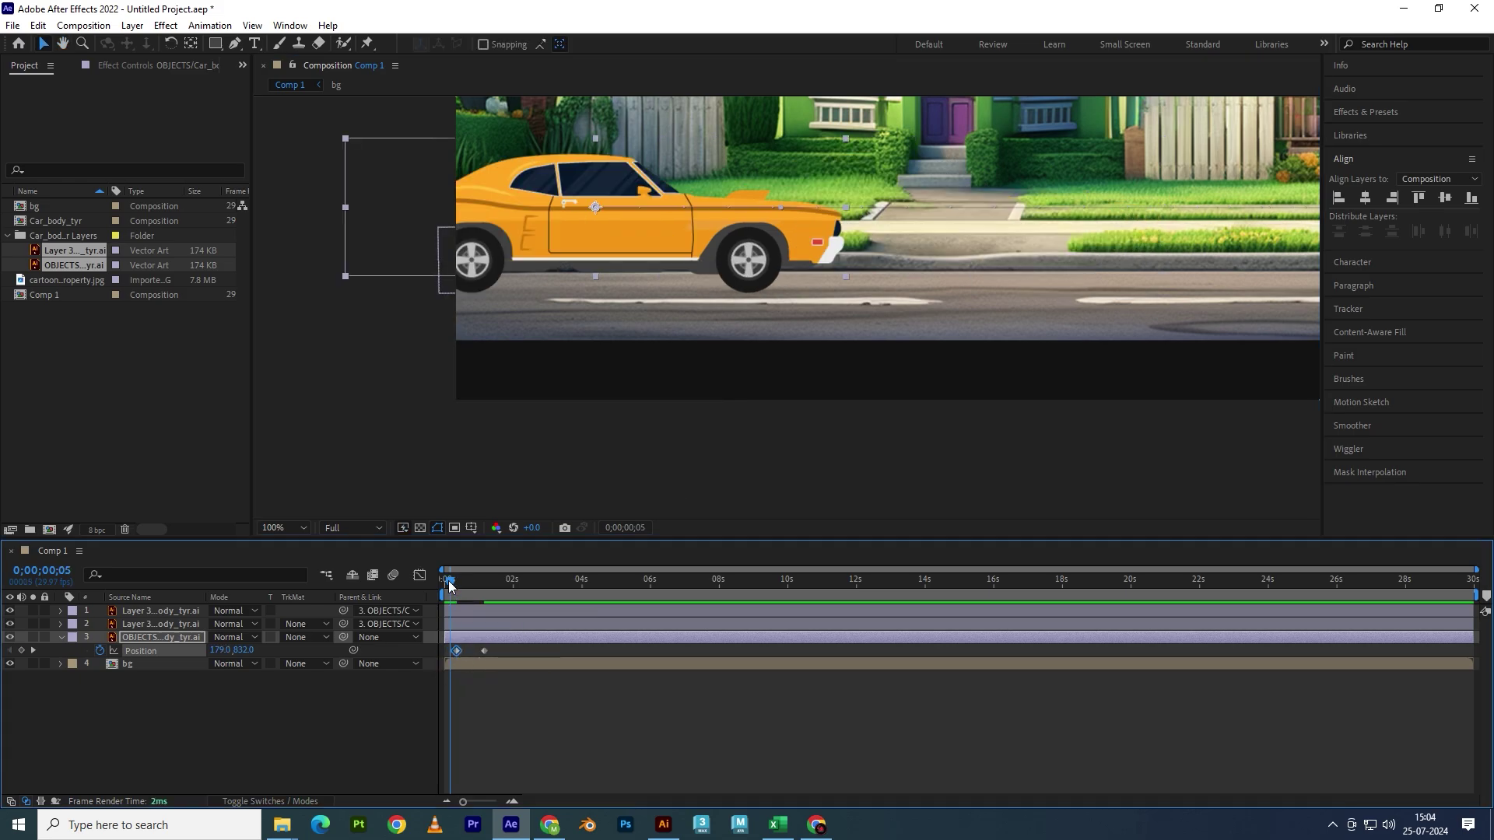
{"action": "left_click_drag", "start_coordinate": [448, 580], "coordinate": [374, 579]}
{"action": "key", "text": "space"}
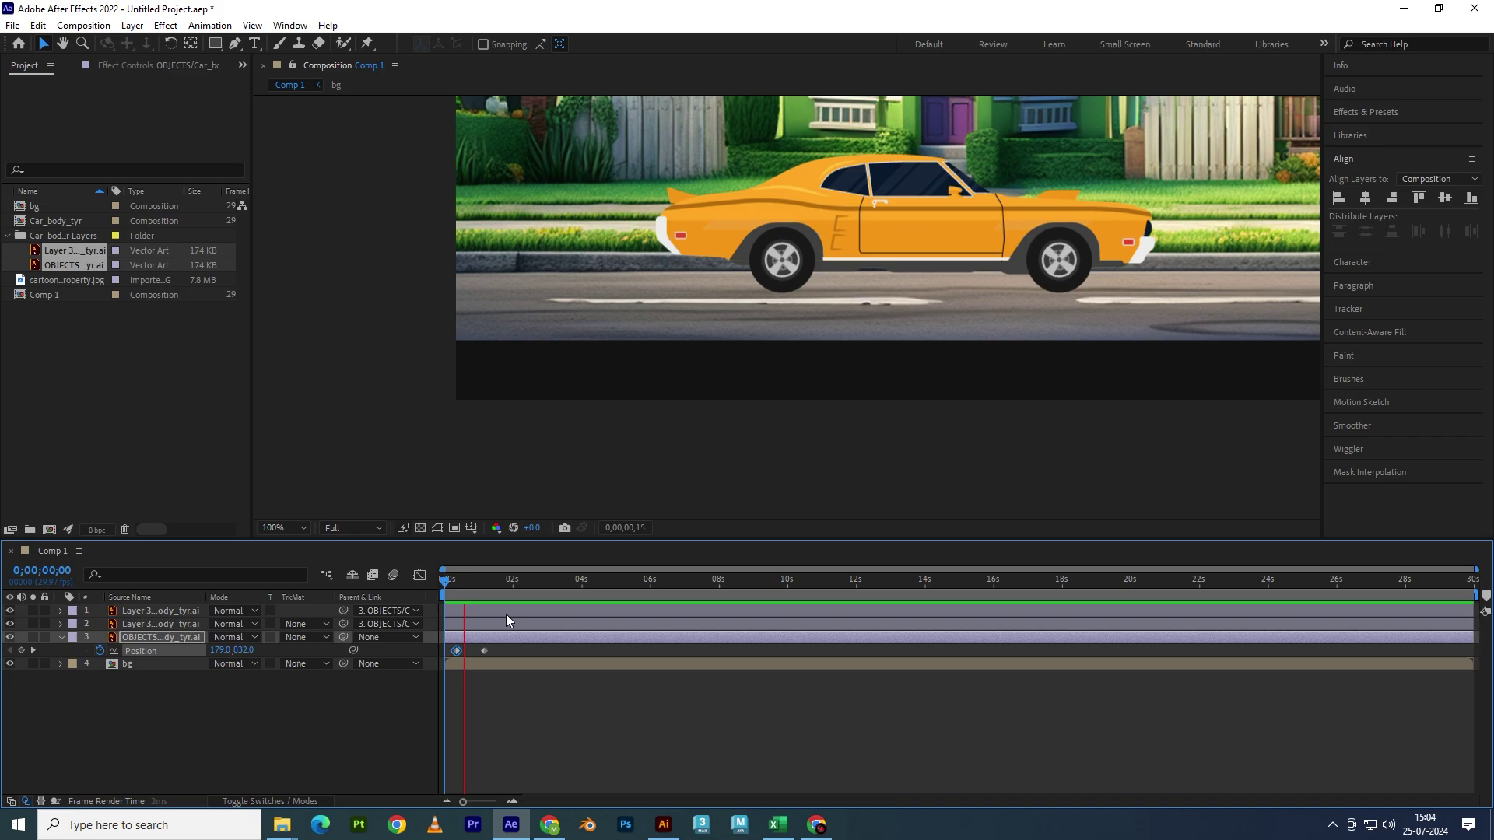
{"action": "key", "text": "space"}
{"action": "scroll", "coordinate": [685, 467], "scroll_direction": "down", "scroll_amount": 2}
{"action": "key", "text": "ctrl+z"}
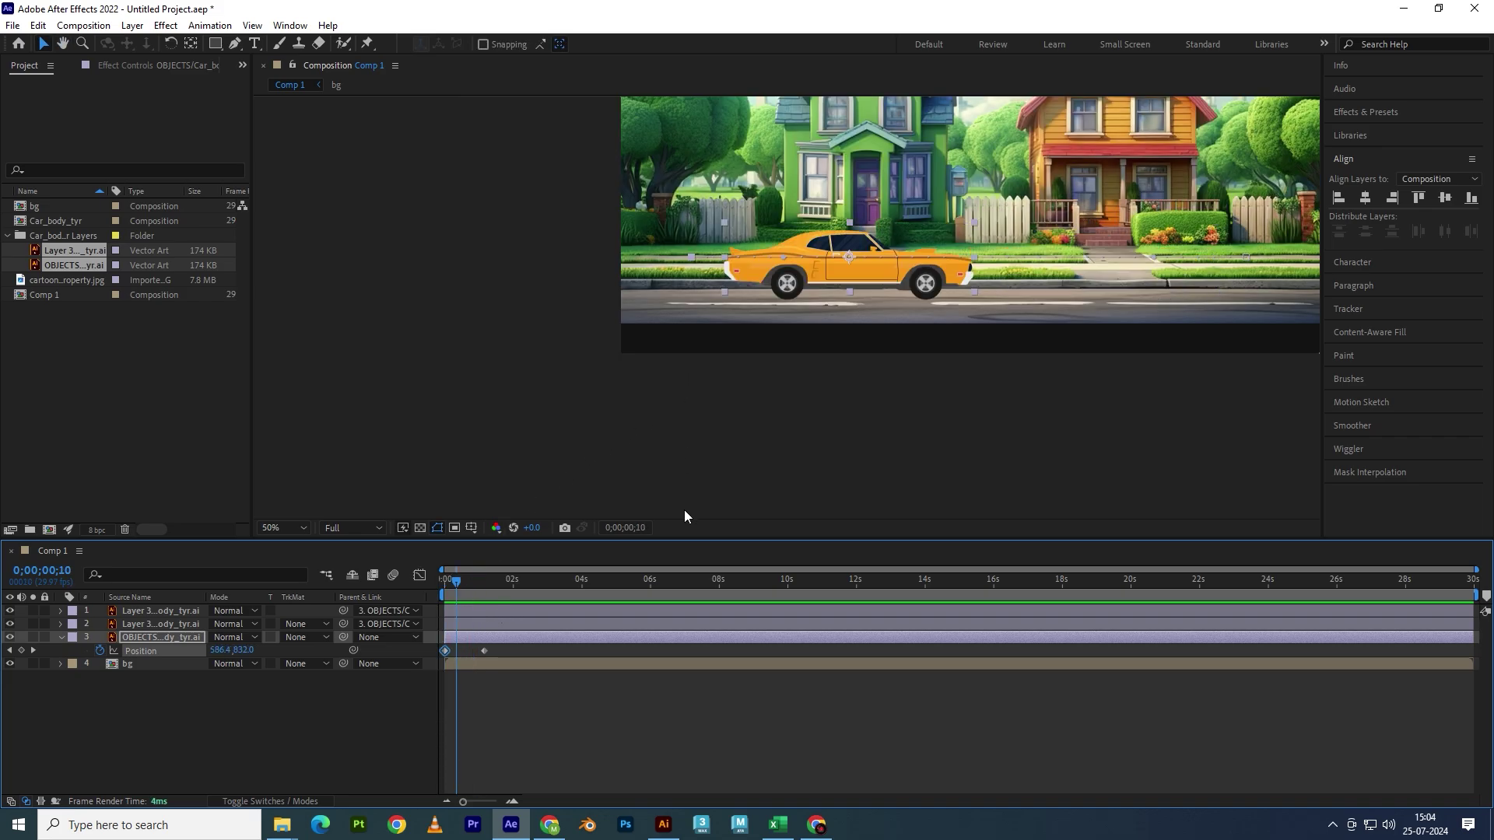
- Add a Position keyframe at frame 10 and delete the 0 s keyframe so the car waits first
{"action": "left_click", "coordinate": [21, 651]}
{"action": "left_click_drag", "start_coordinate": [459, 583], "coordinate": [400, 591]}
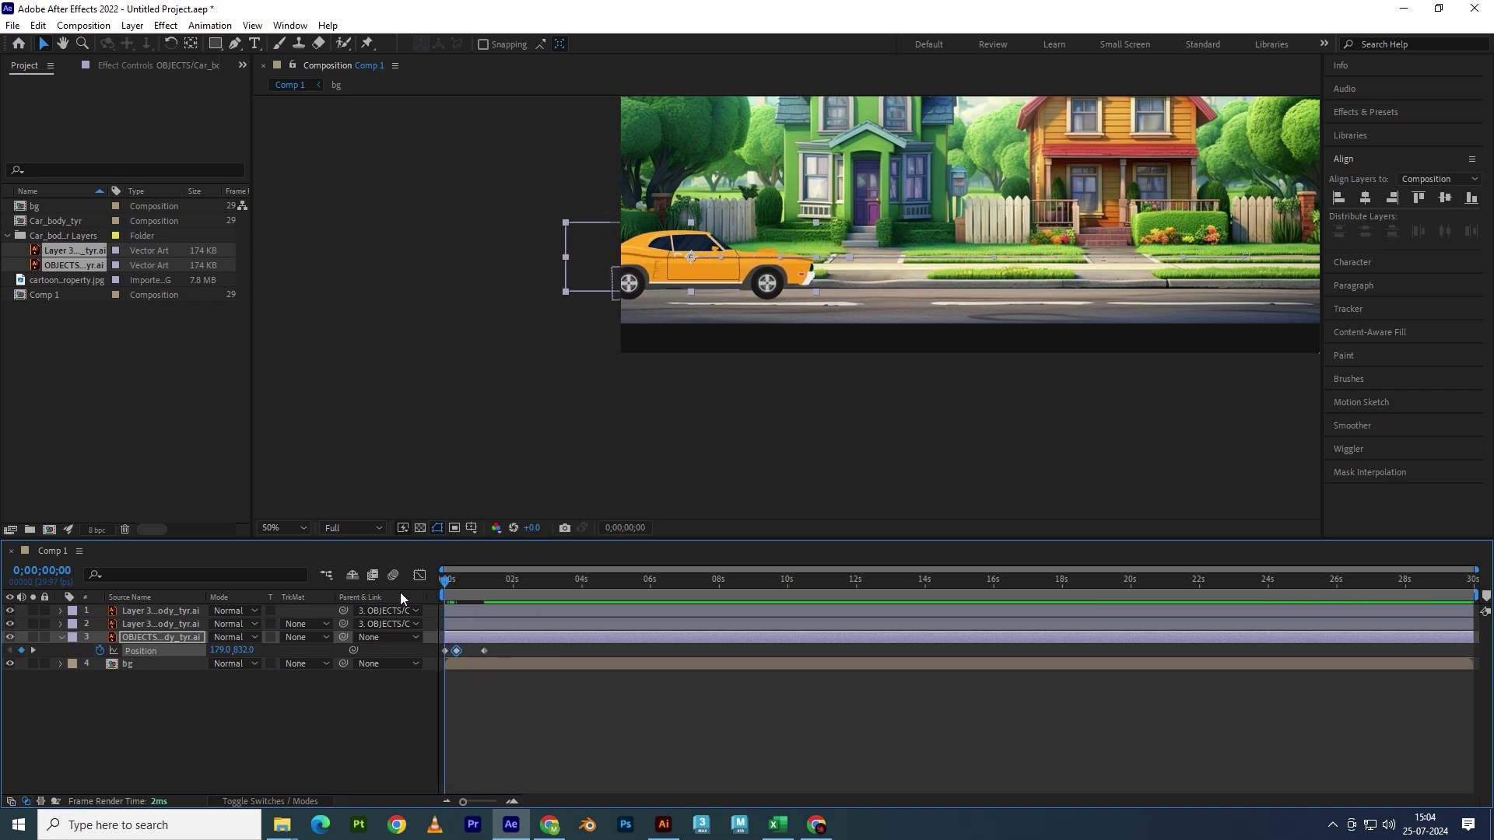
{"action": "left_click", "coordinate": [444, 651]}
{"action": "key", "text": "Delete"}
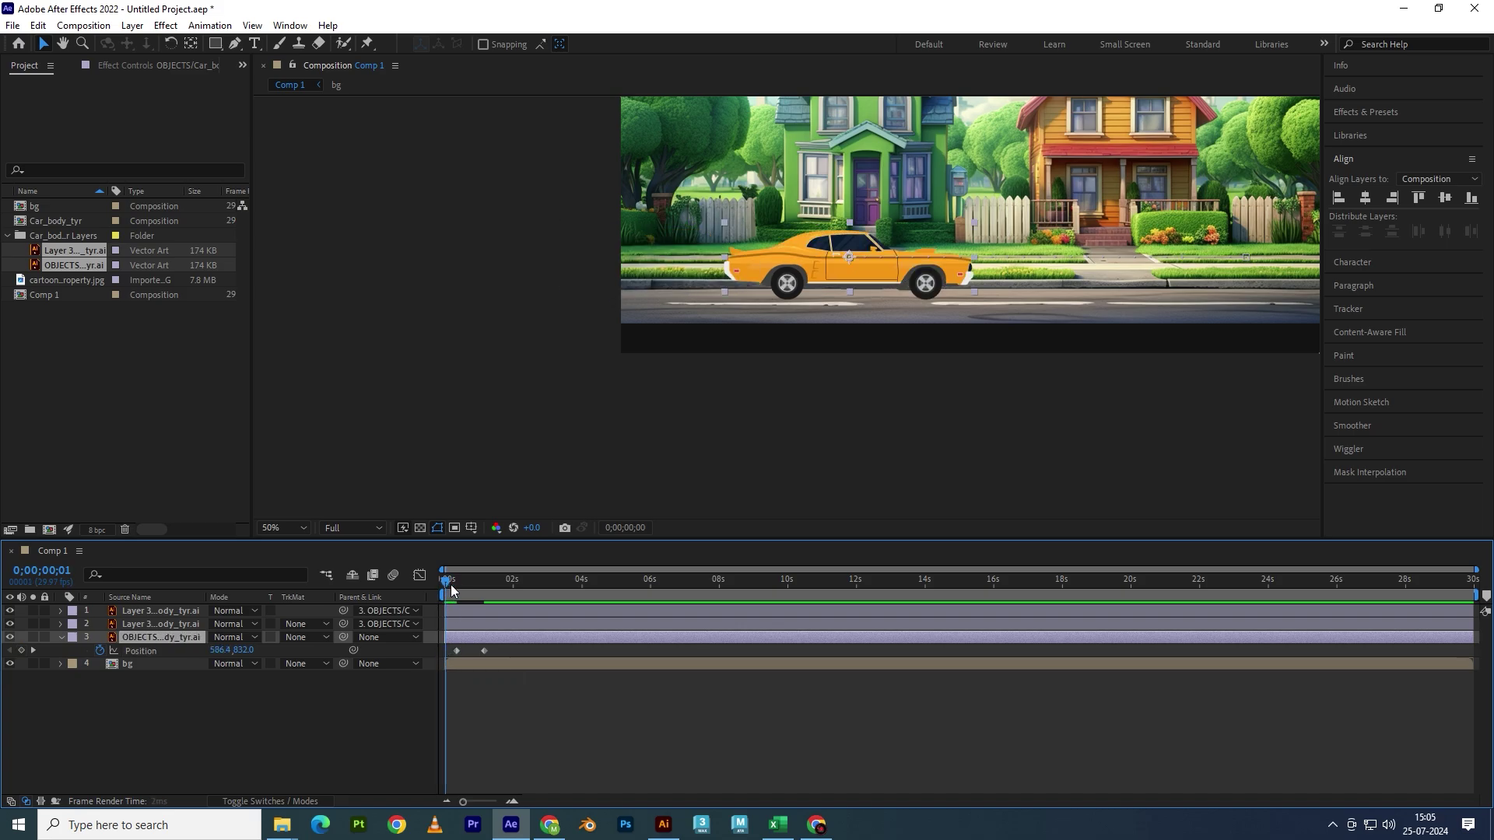
{"action": "left_click_drag", "start_coordinate": [451, 585], "coordinate": [460, 593]}
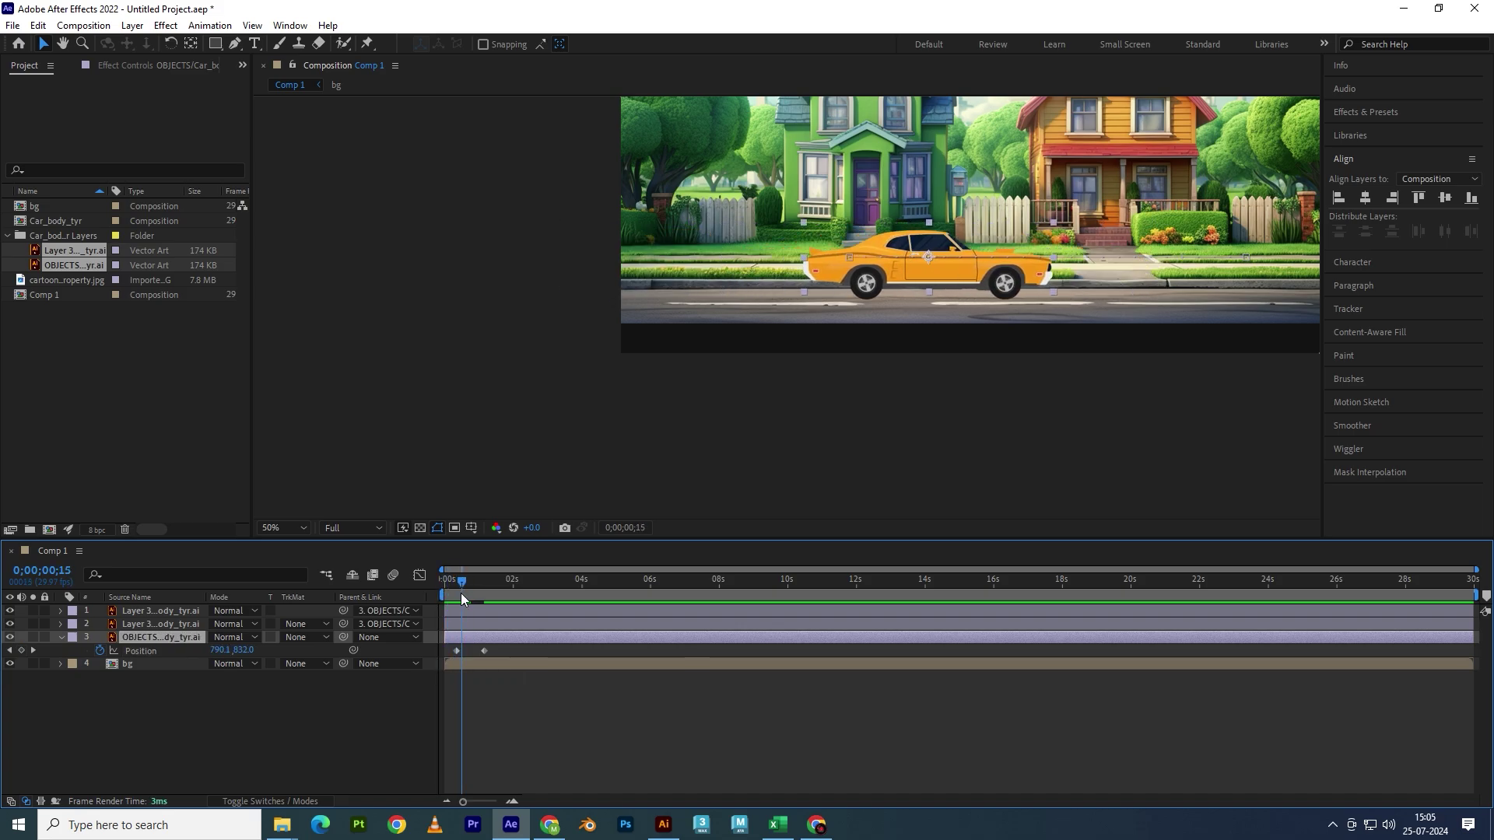
- Zoom the timeline to frames and drag the end Position keyframe later to slow the drive
{"action": "key", "text": "equal"}
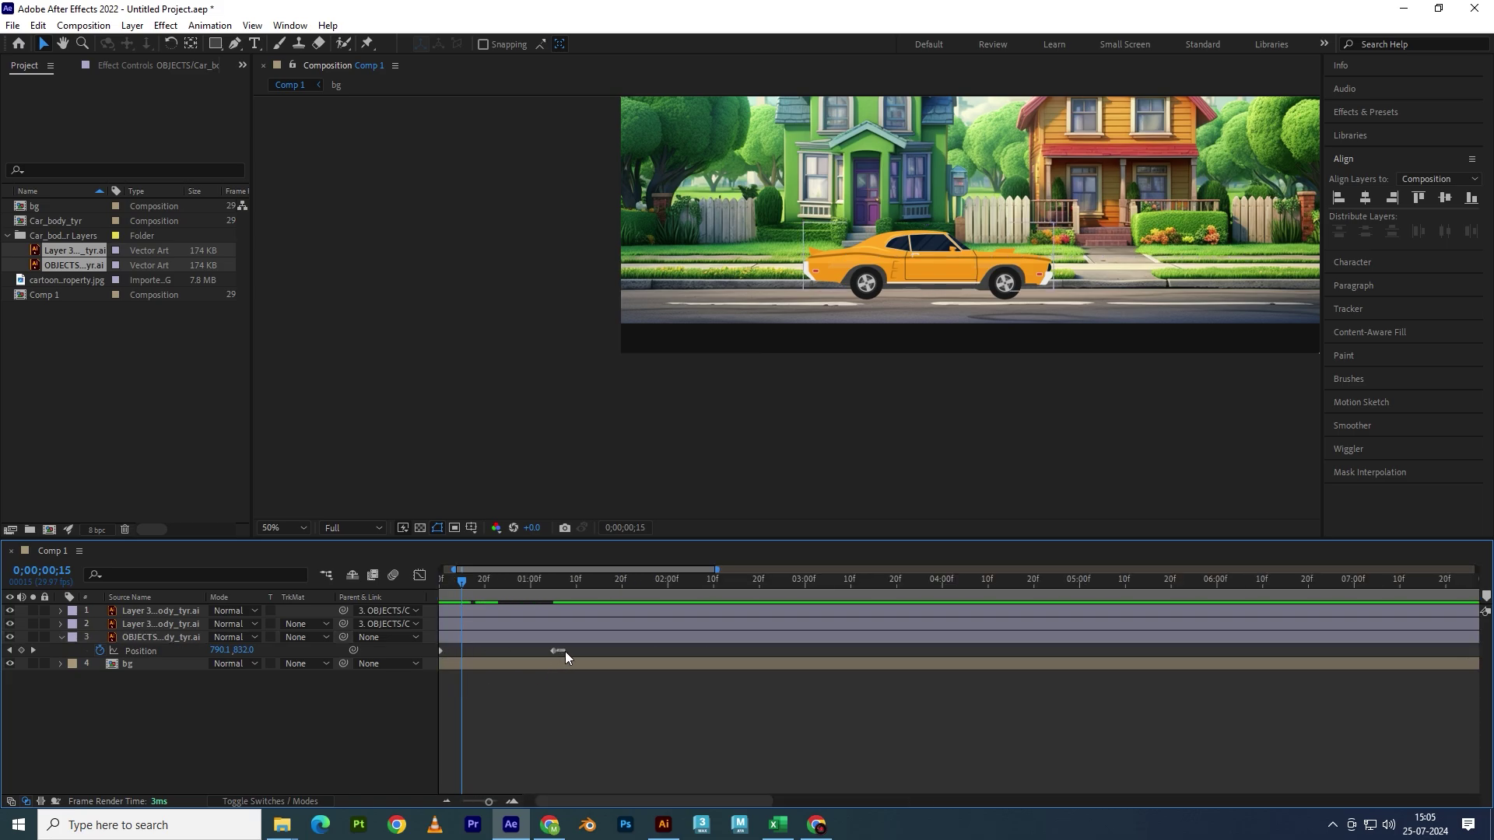
{"action": "left_click_drag", "start_coordinate": [550, 651], "coordinate": [554, 651]}
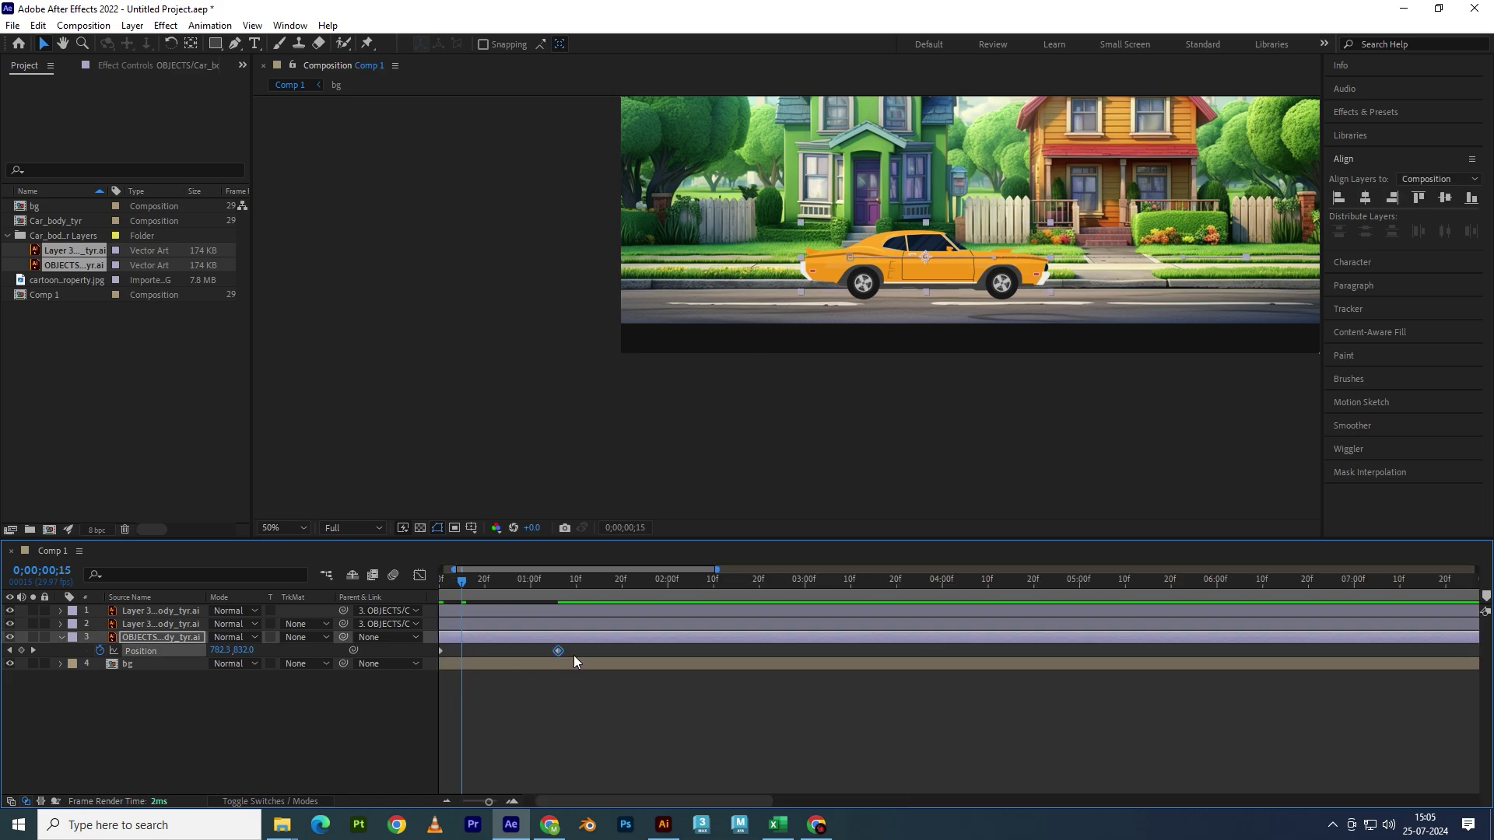
{"action": "key", "text": "Home"}
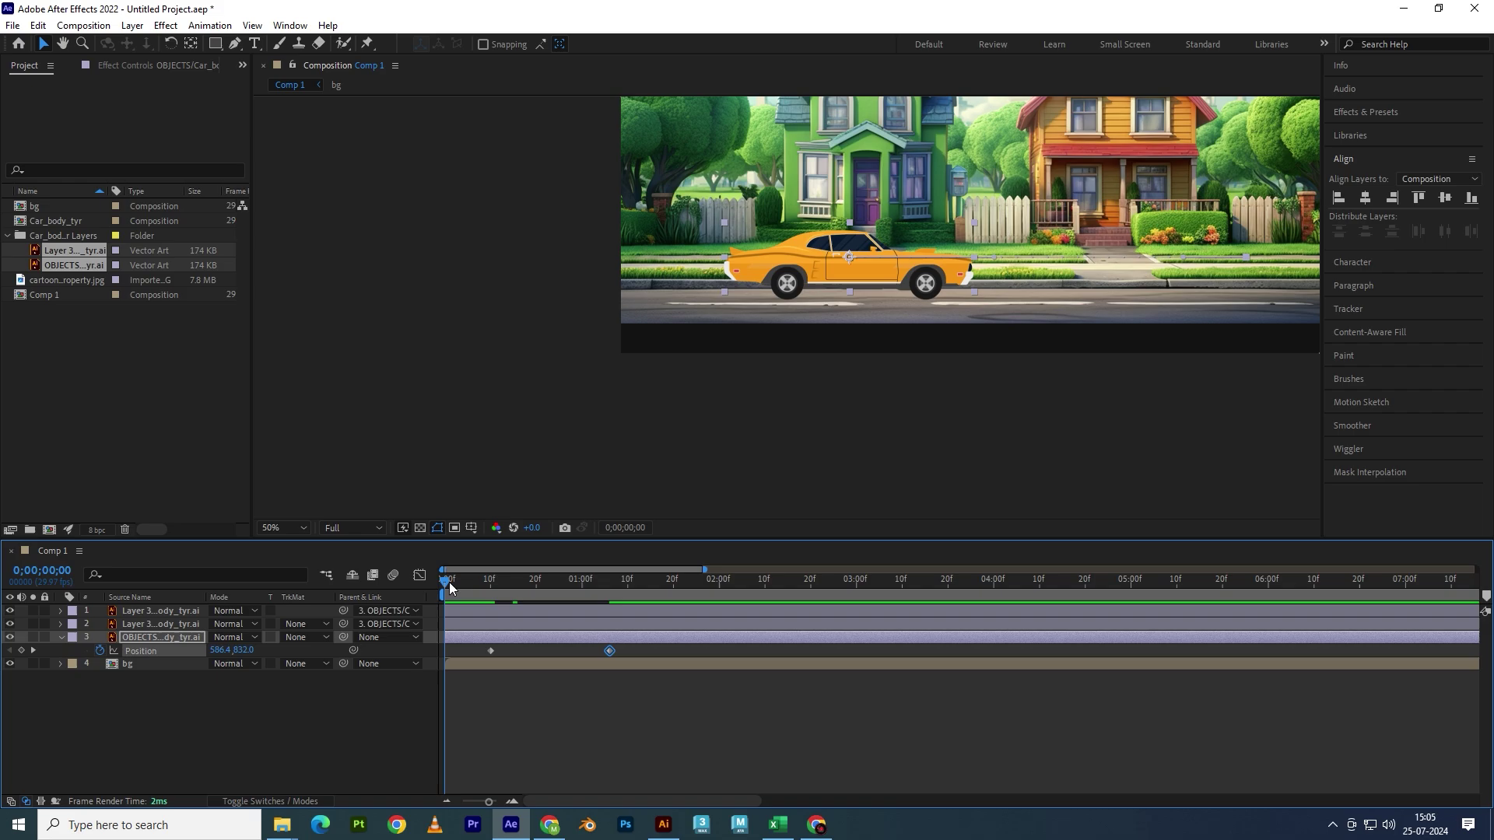
{"action": "left_click_drag", "start_coordinate": [450, 582], "coordinate": [525, 595]}
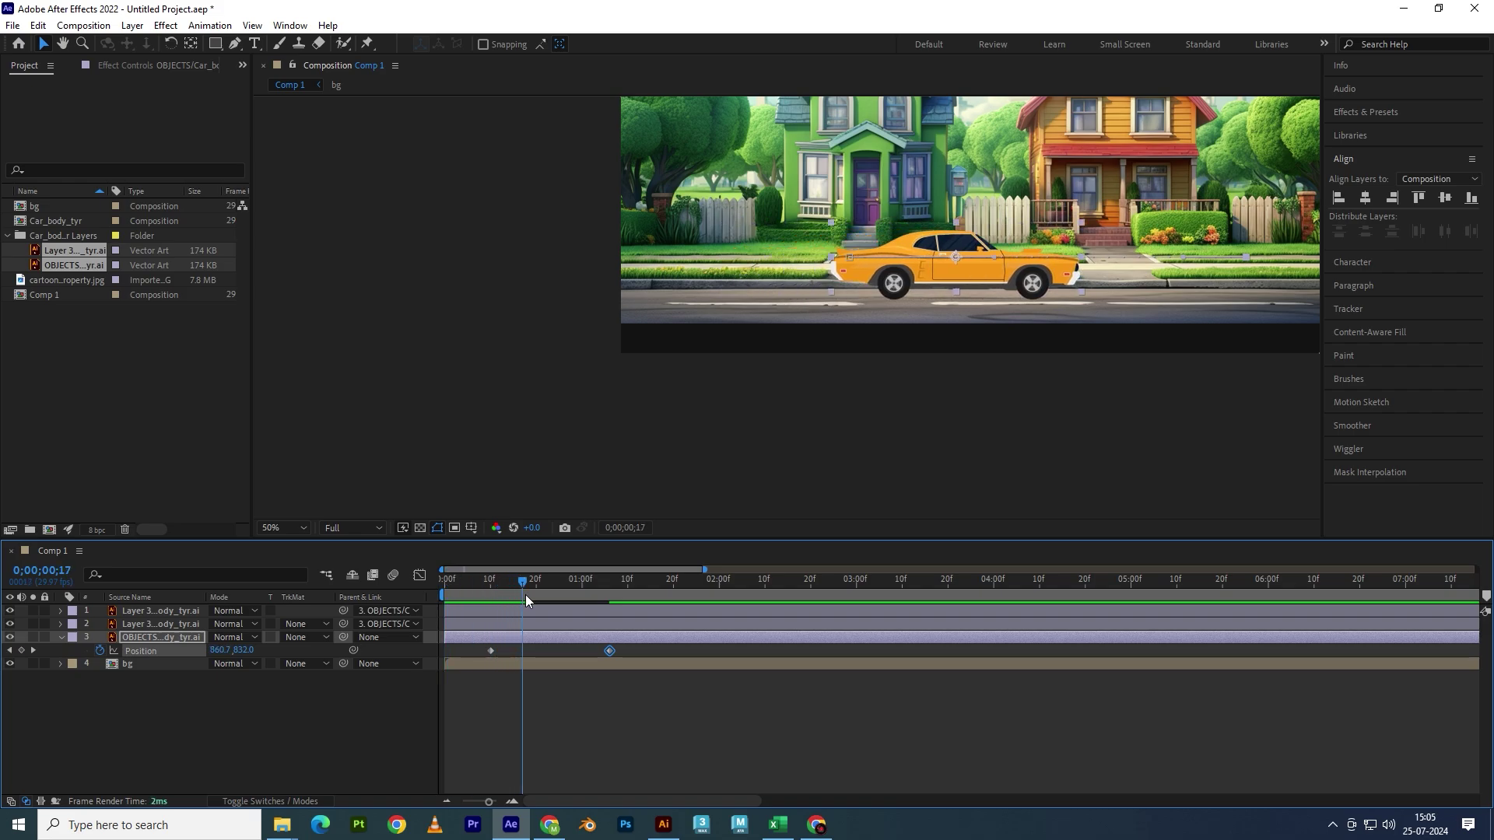
{"action": "left_click_drag", "start_coordinate": [610, 651], "coordinate": [637, 650]}
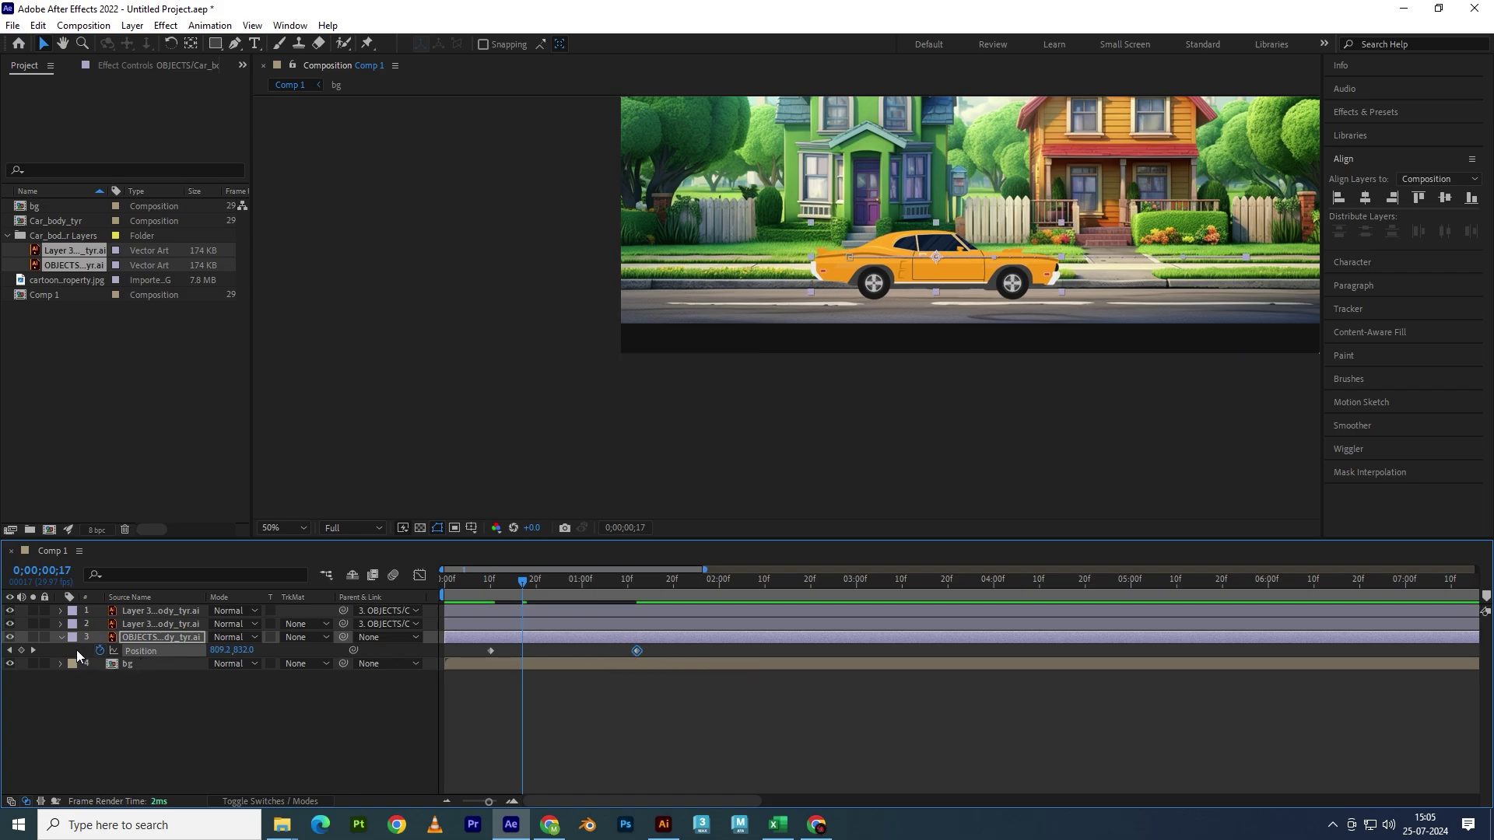
- Test a middle Position keyframe at frame 17, shift it to frame 14, then delete it
{"action": "left_click", "coordinate": [21, 651]}
{"action": "left_click", "coordinate": [574, 679]}
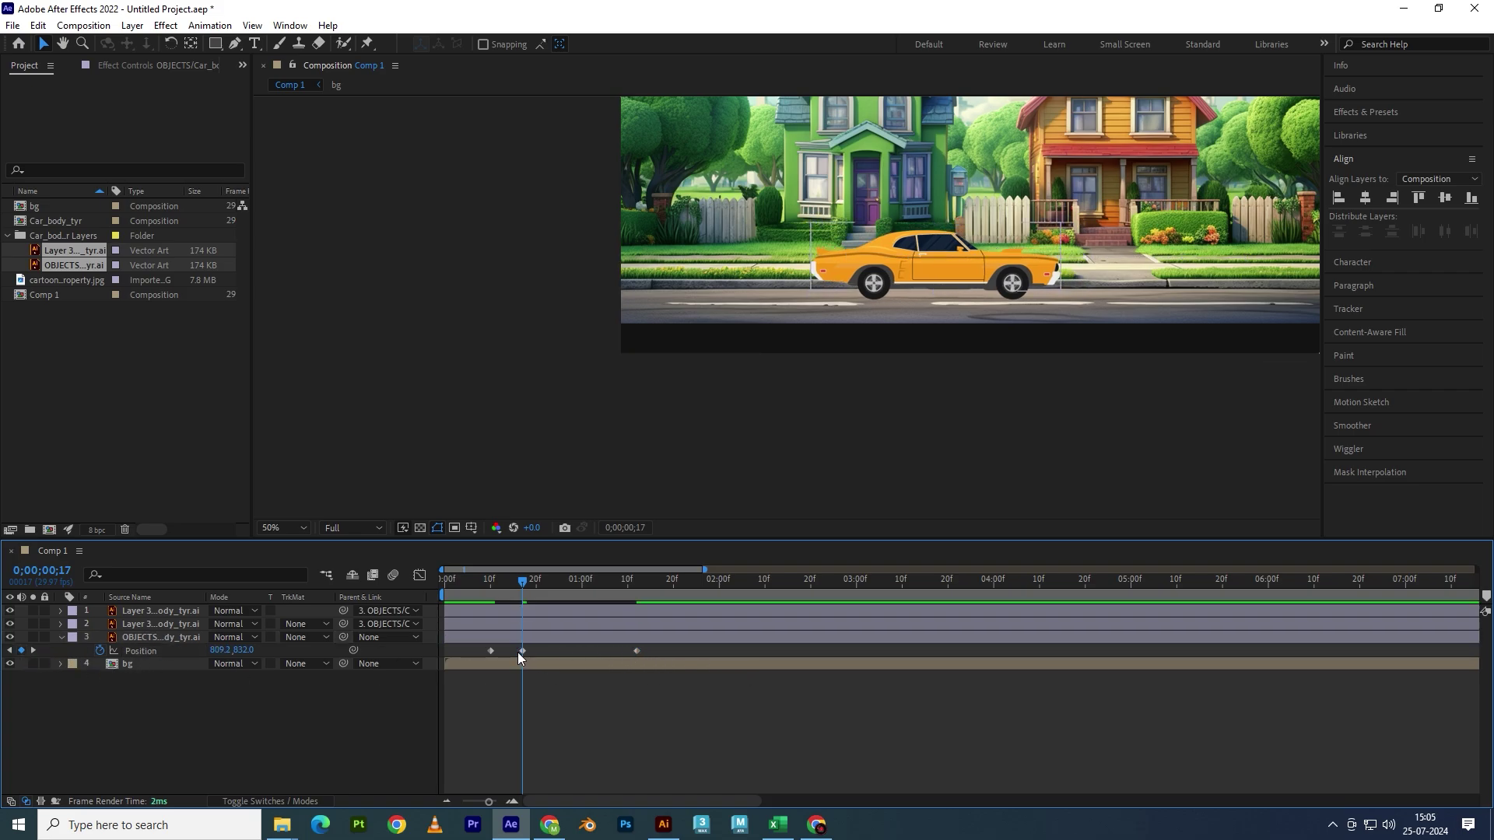
{"action": "left_click_drag", "start_coordinate": [523, 652], "coordinate": [510, 652]}
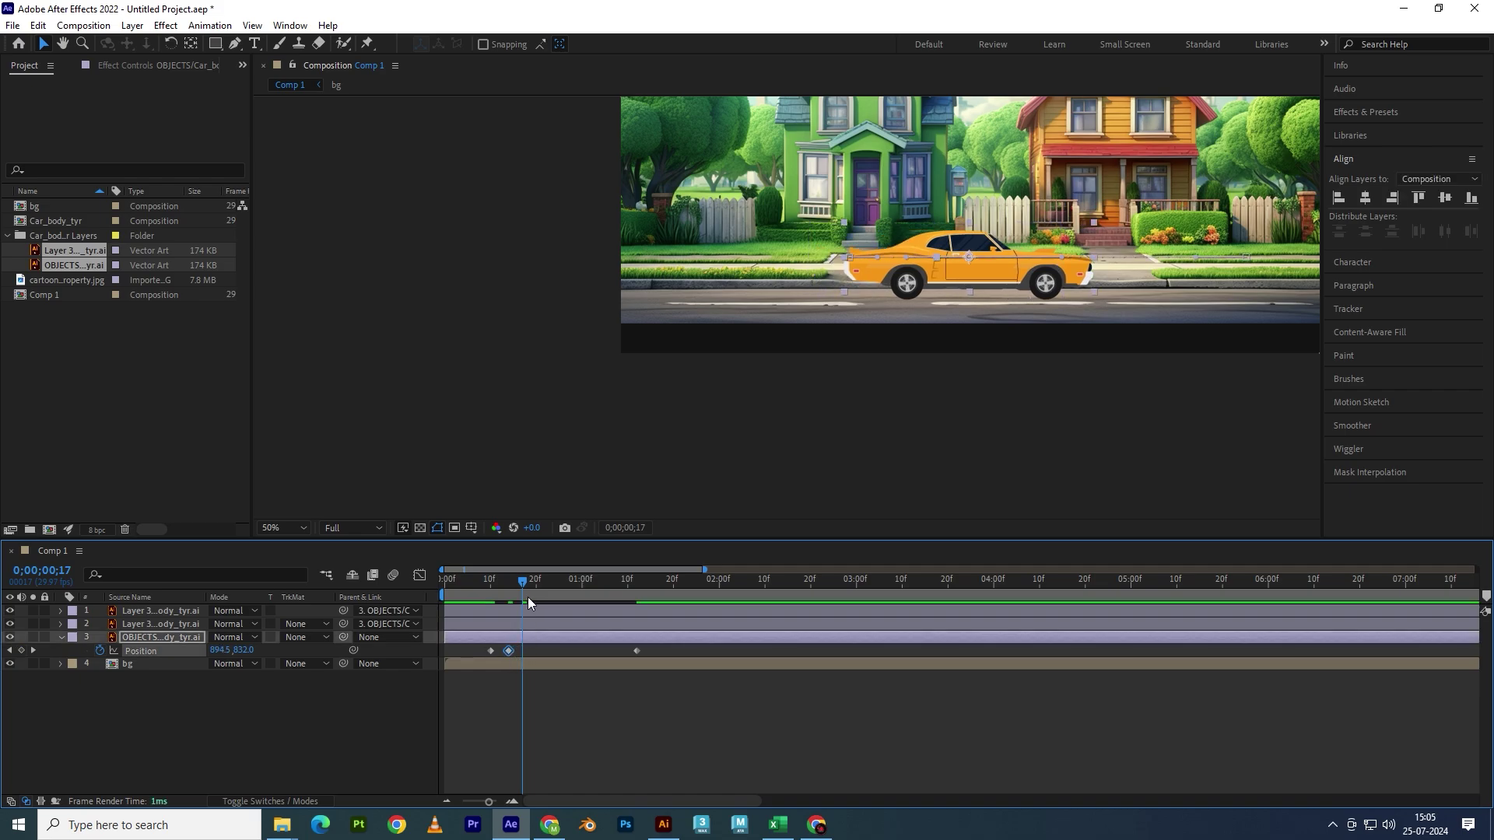
{"action": "left_click_drag", "start_coordinate": [523, 590], "coordinate": [473, 590]}
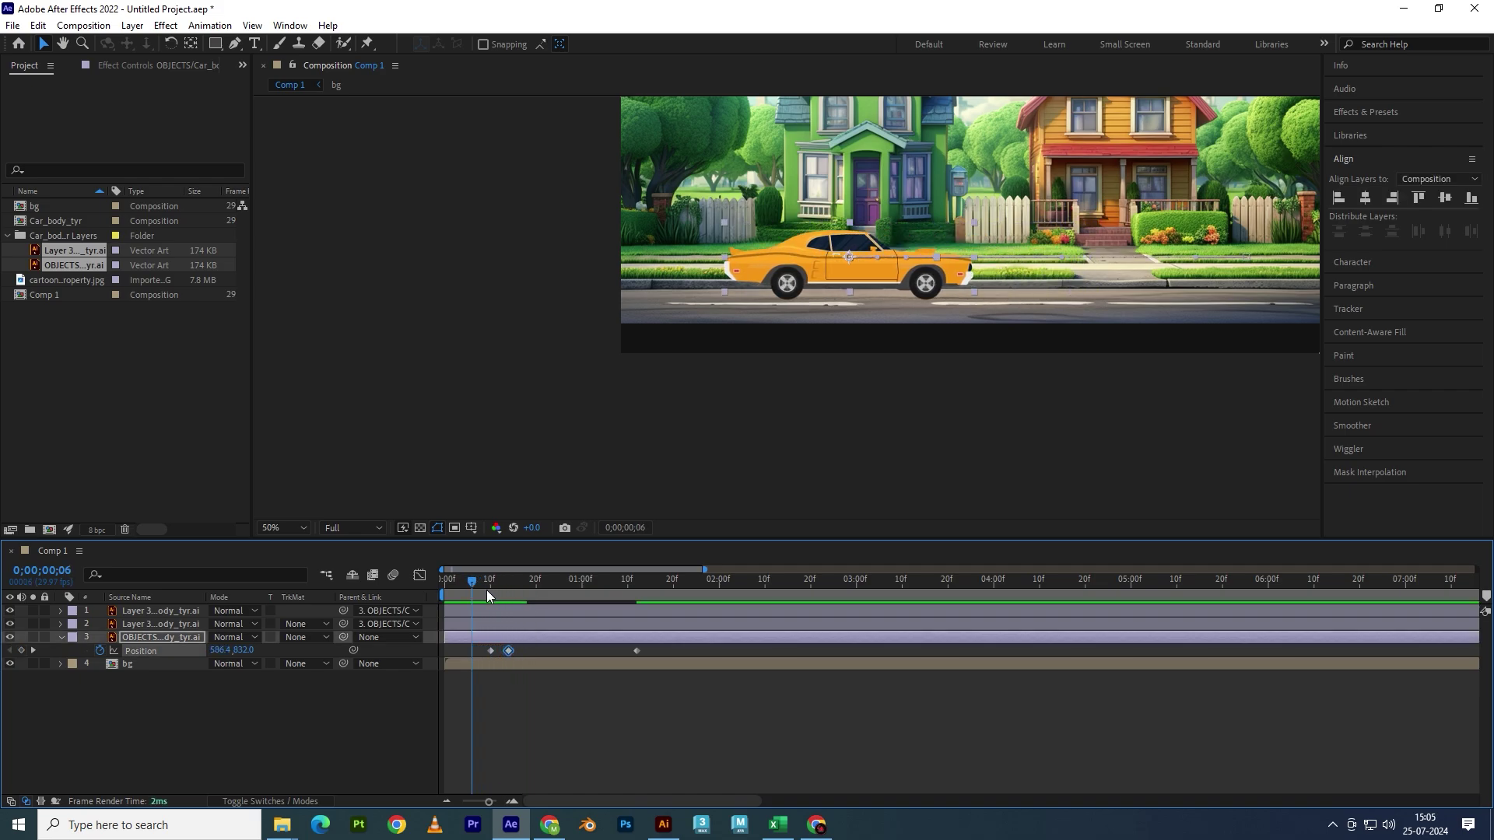
{"action": "key", "text": "space"}
{"action": "key", "text": "space"}
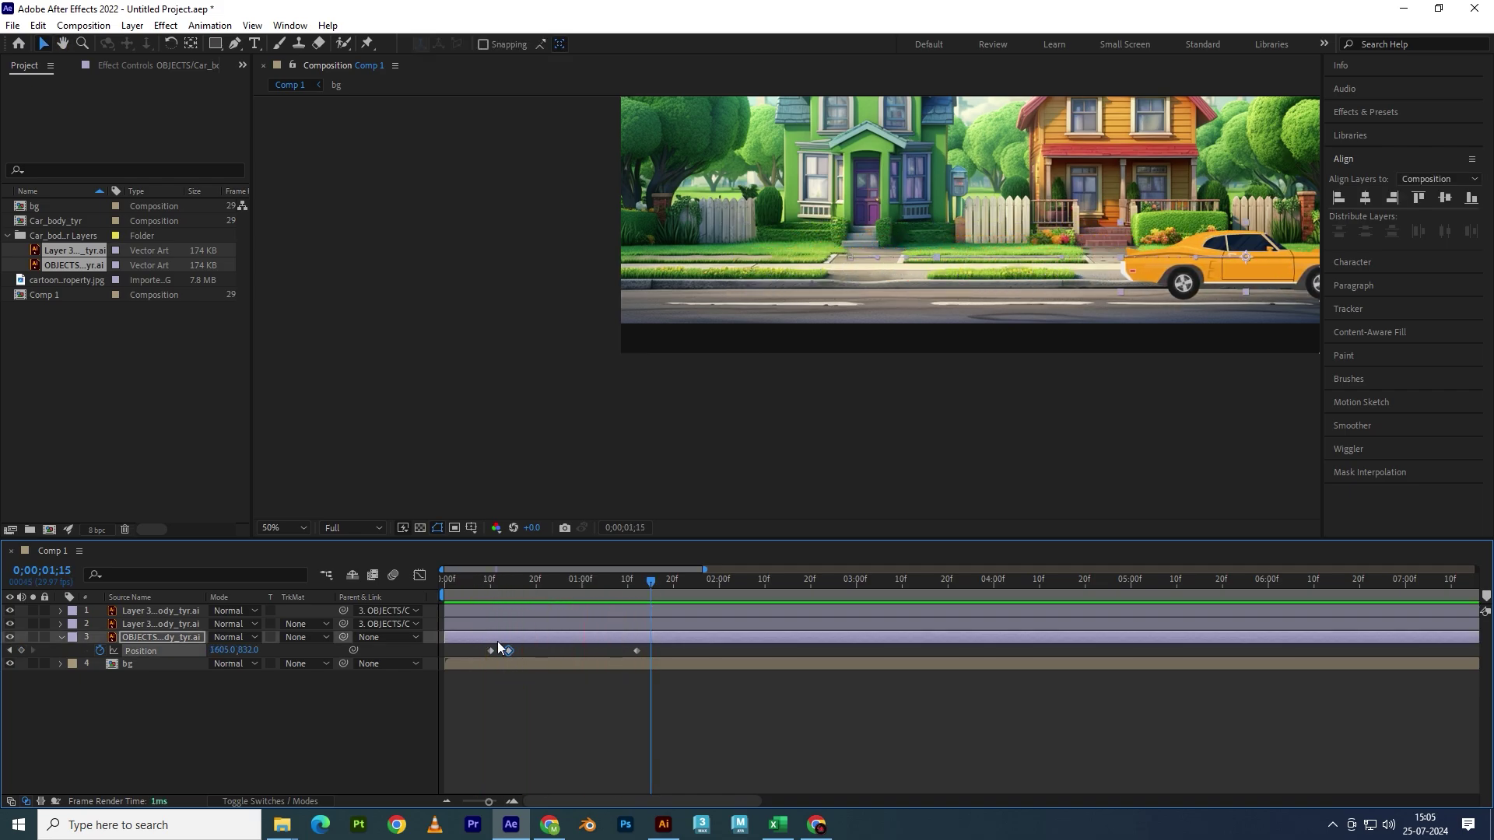
{"action": "left_click_drag", "start_coordinate": [509, 651], "coordinate": [532, 652]}
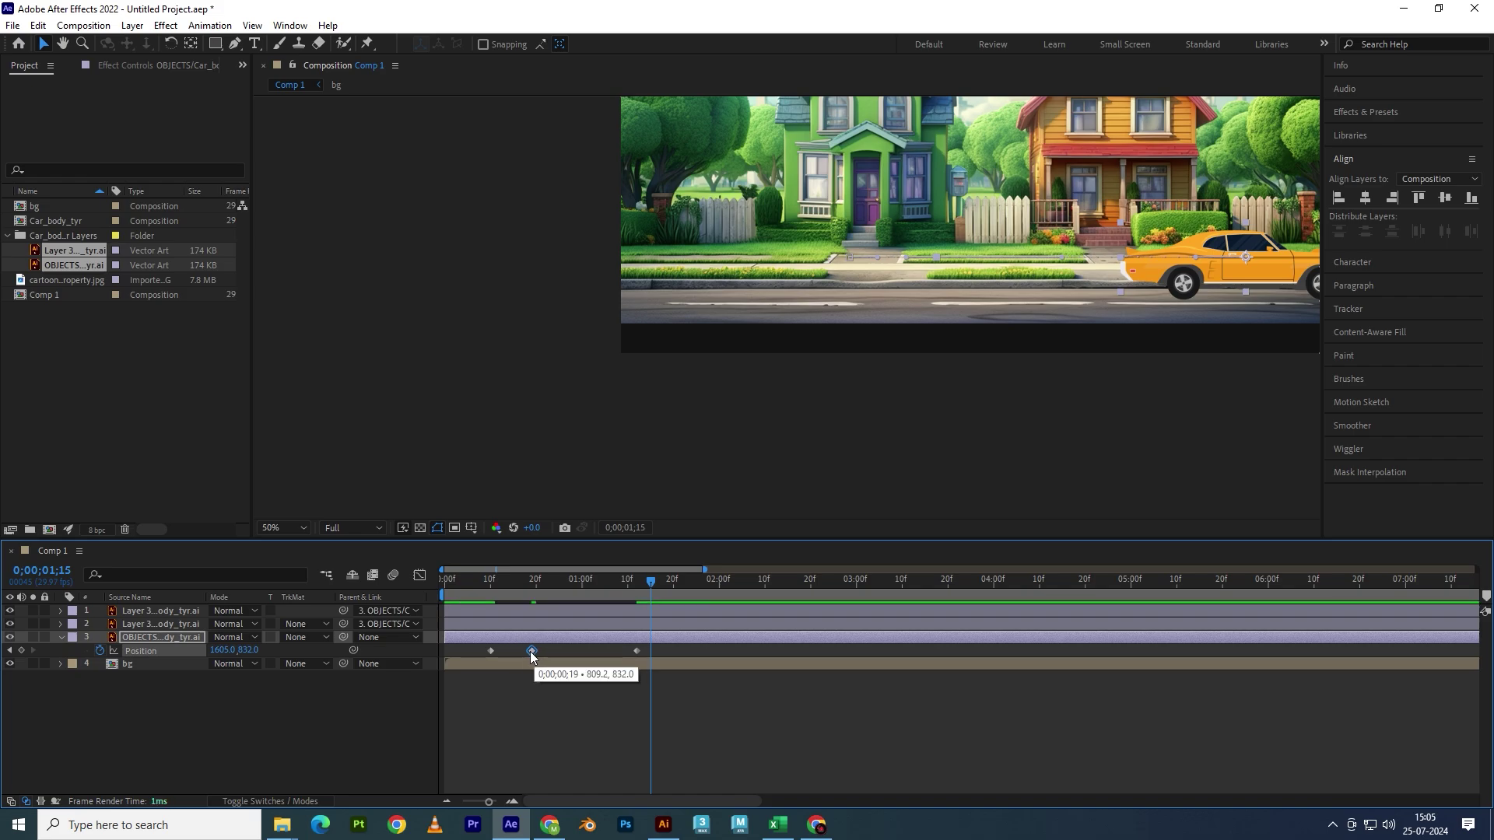
{"action": "key", "text": "Delete"}
{"action": "key", "text": "Home"}
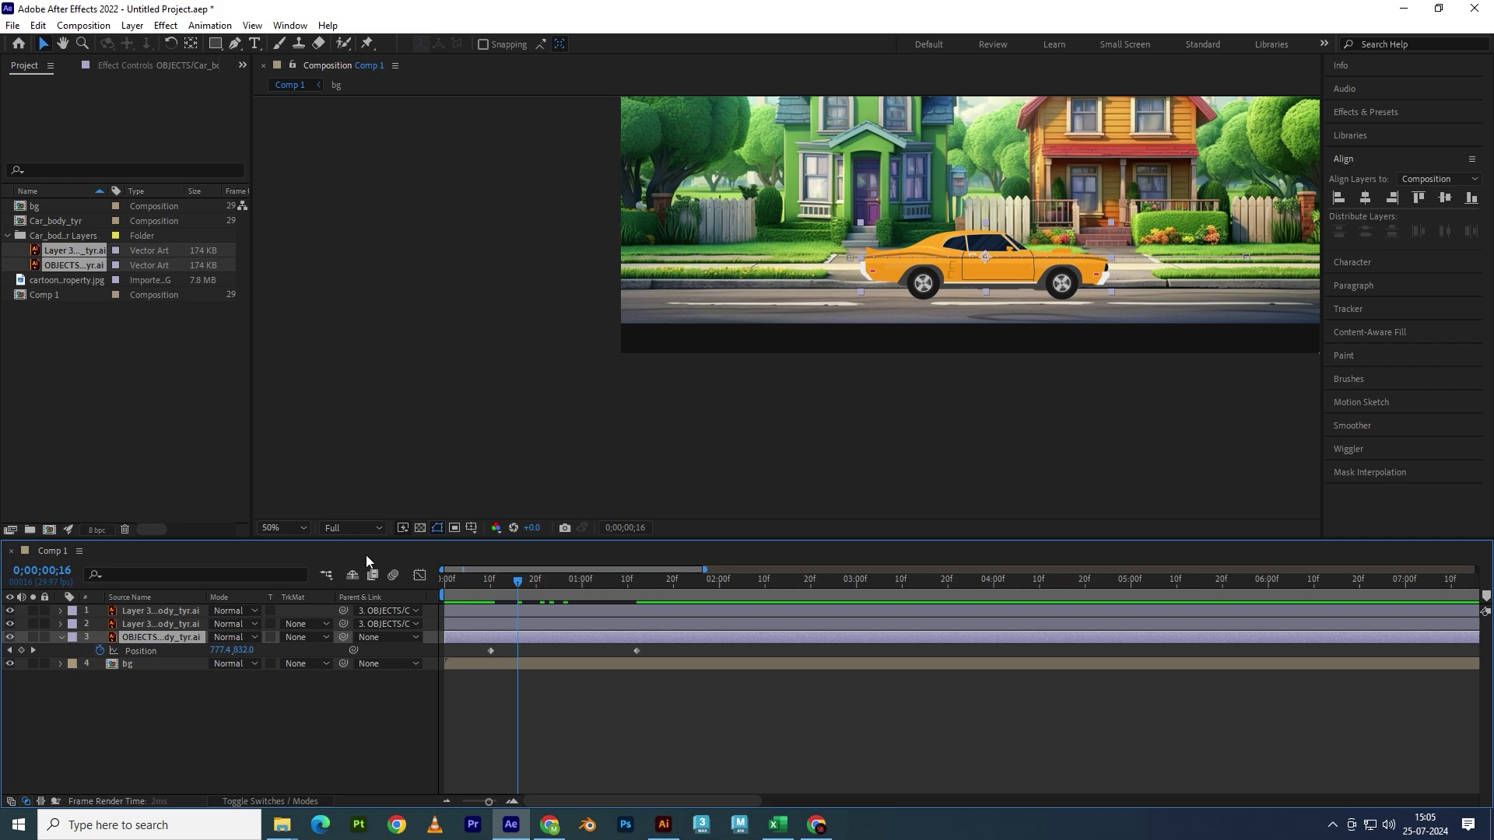
- Import Smoke.ai as Composition - Retain Layer Sizes
{"action": "double_click", "coordinate": [96, 342]}
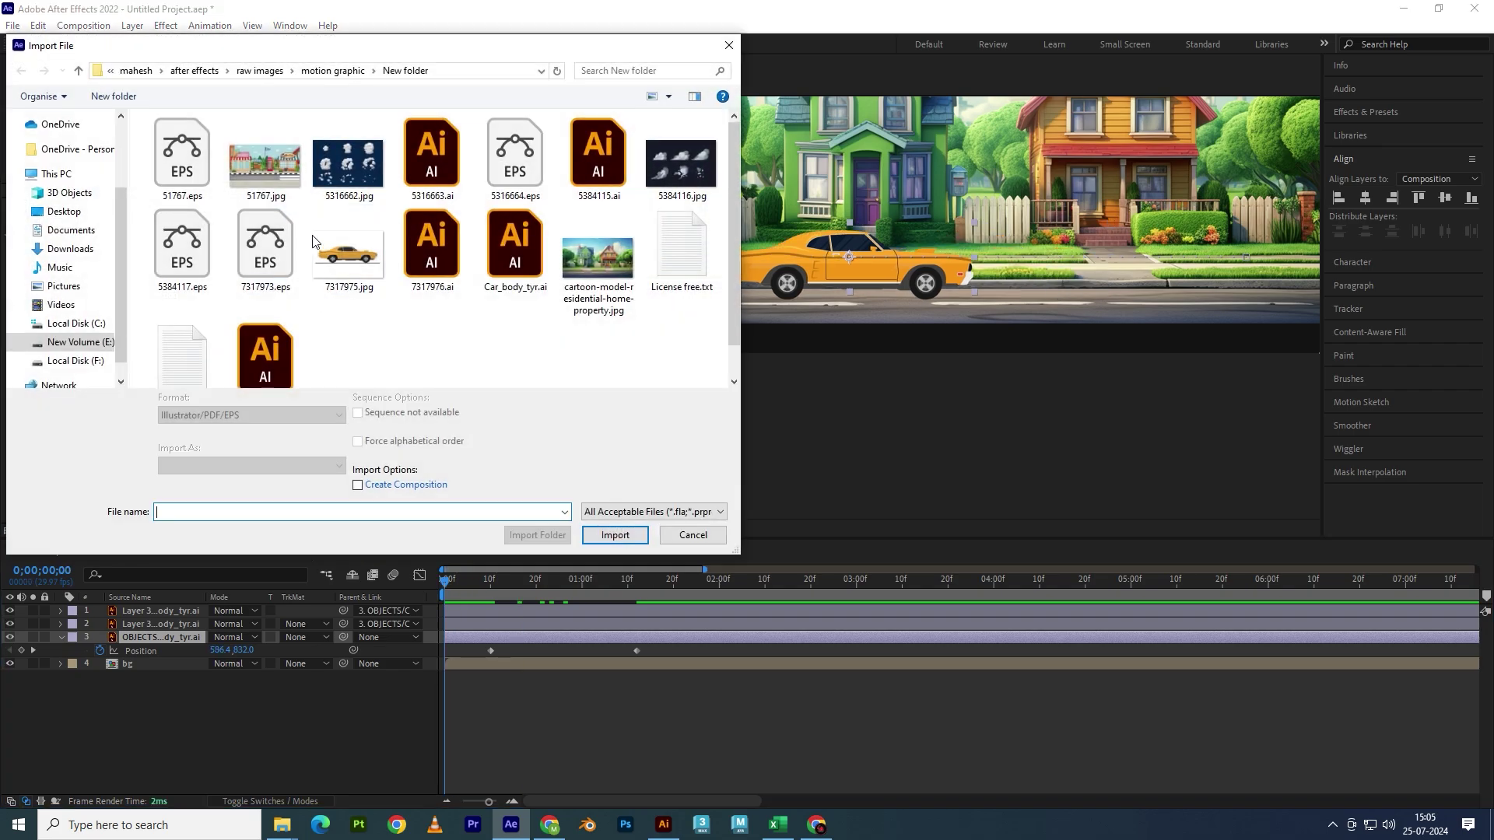
{"action": "scroll", "coordinate": [416, 285], "scroll_direction": "down", "scroll_amount": 1}
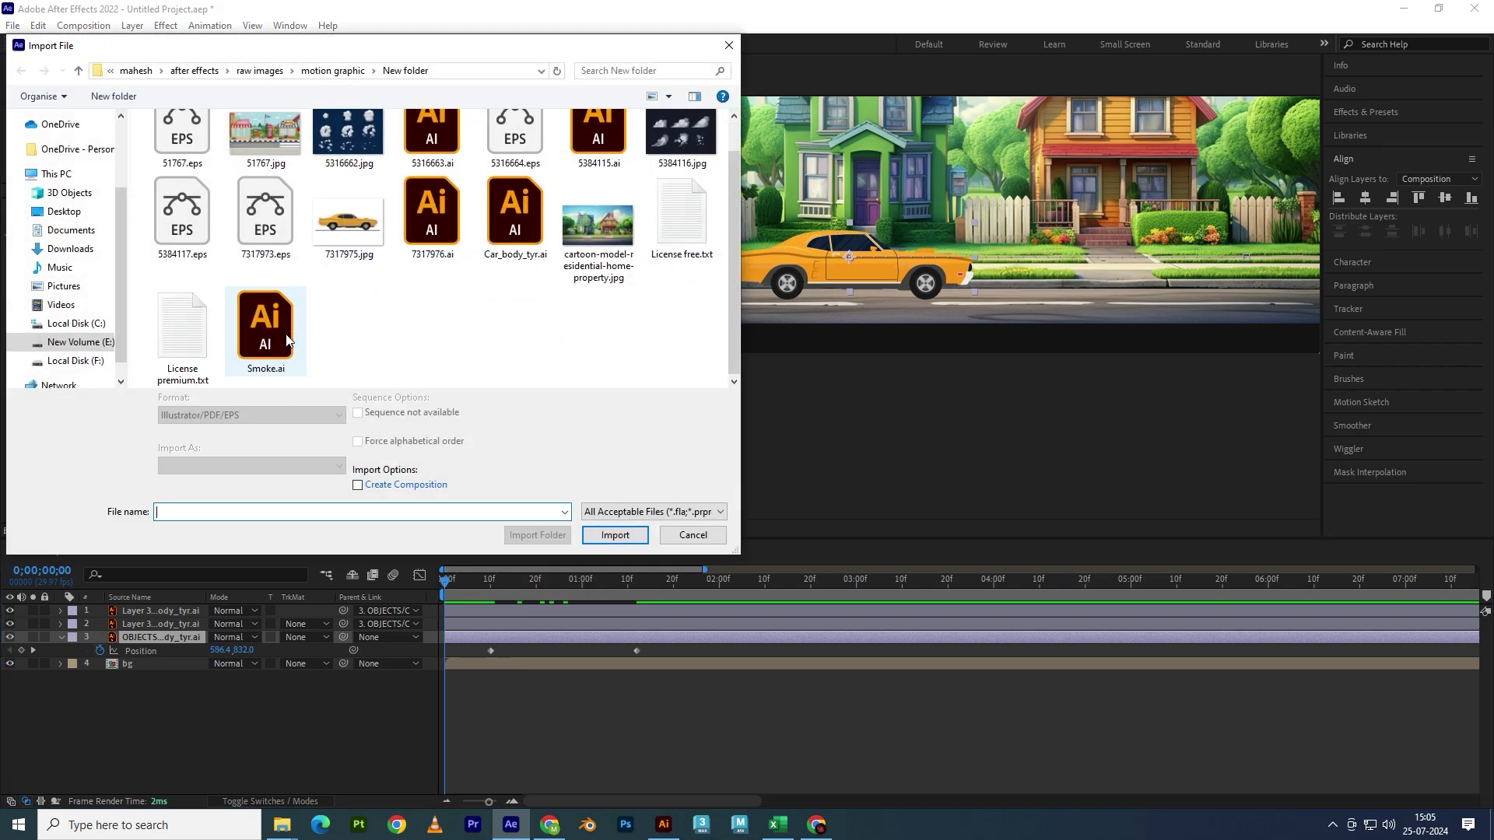
{"action": "left_click", "coordinate": [265, 331]}
{"action": "left_click", "coordinate": [249, 465]}
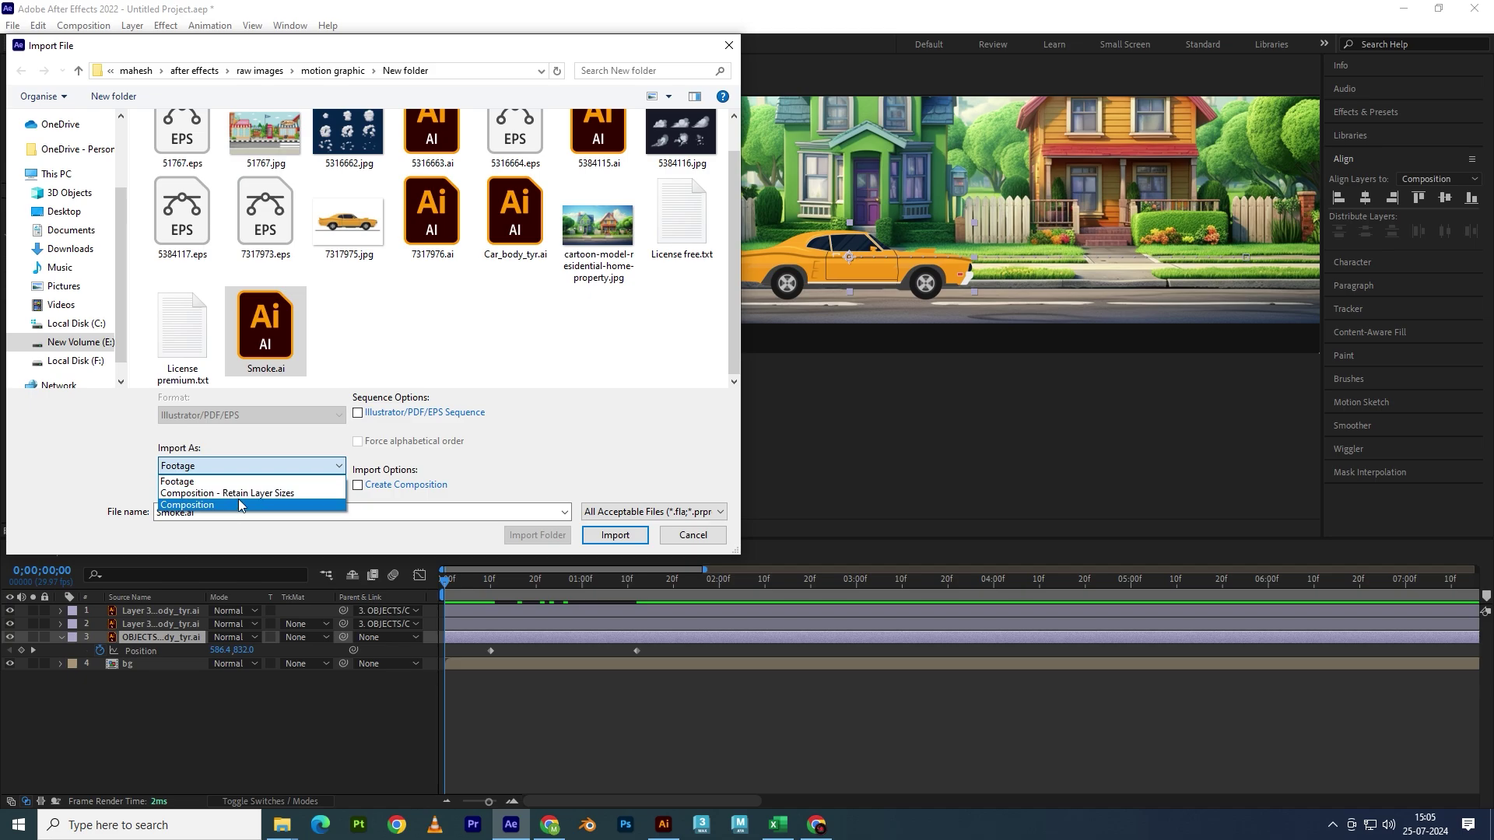
{"action": "left_click", "coordinate": [248, 493]}
{"action": "left_click", "coordinate": [613, 534]}
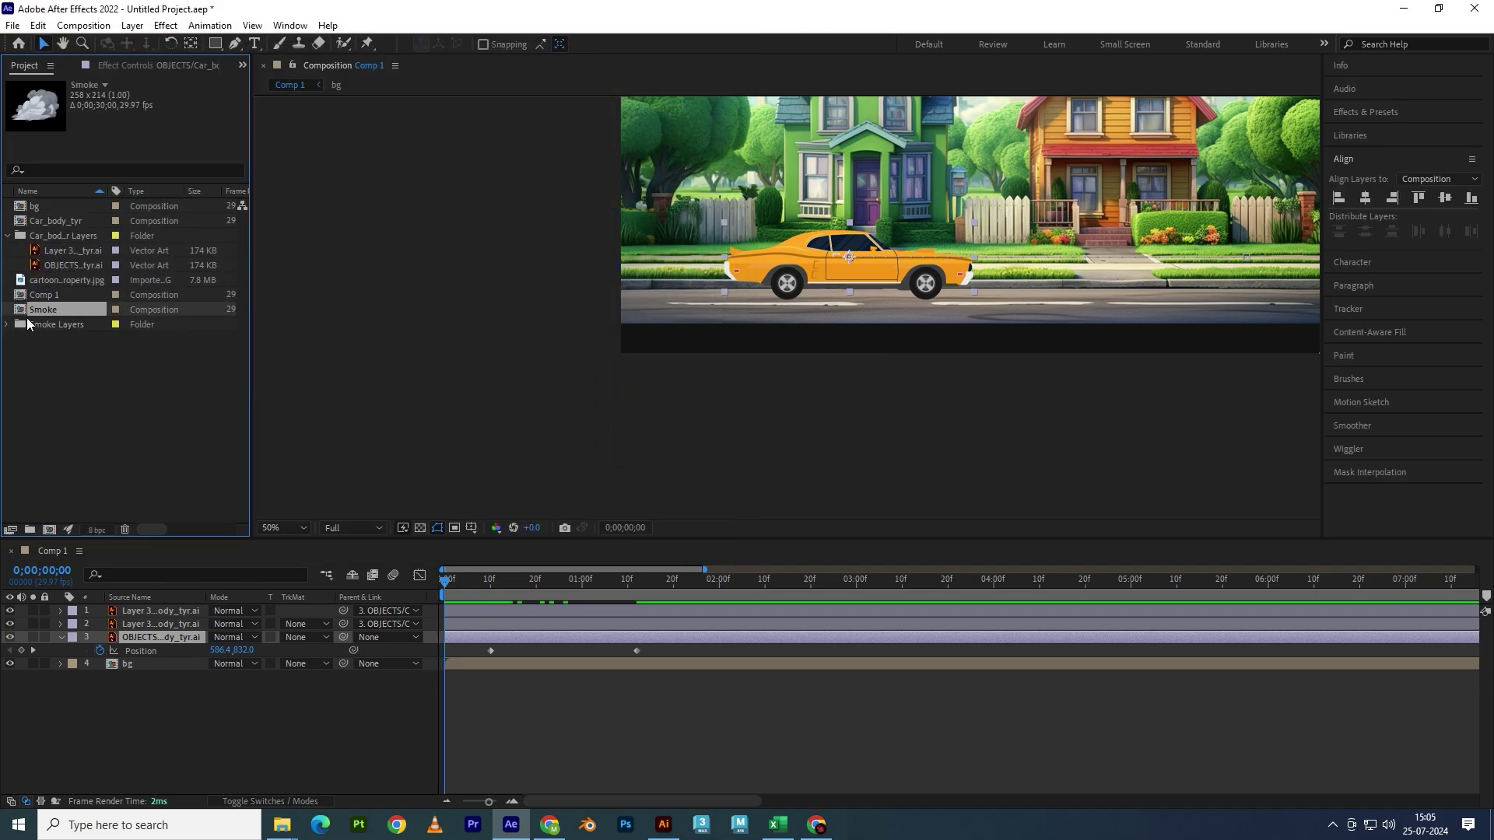
- Look over the seven smoke artwork files, then drag the Smoke composition into Comp 1
{"action": "left_click", "coordinate": [9, 325]}
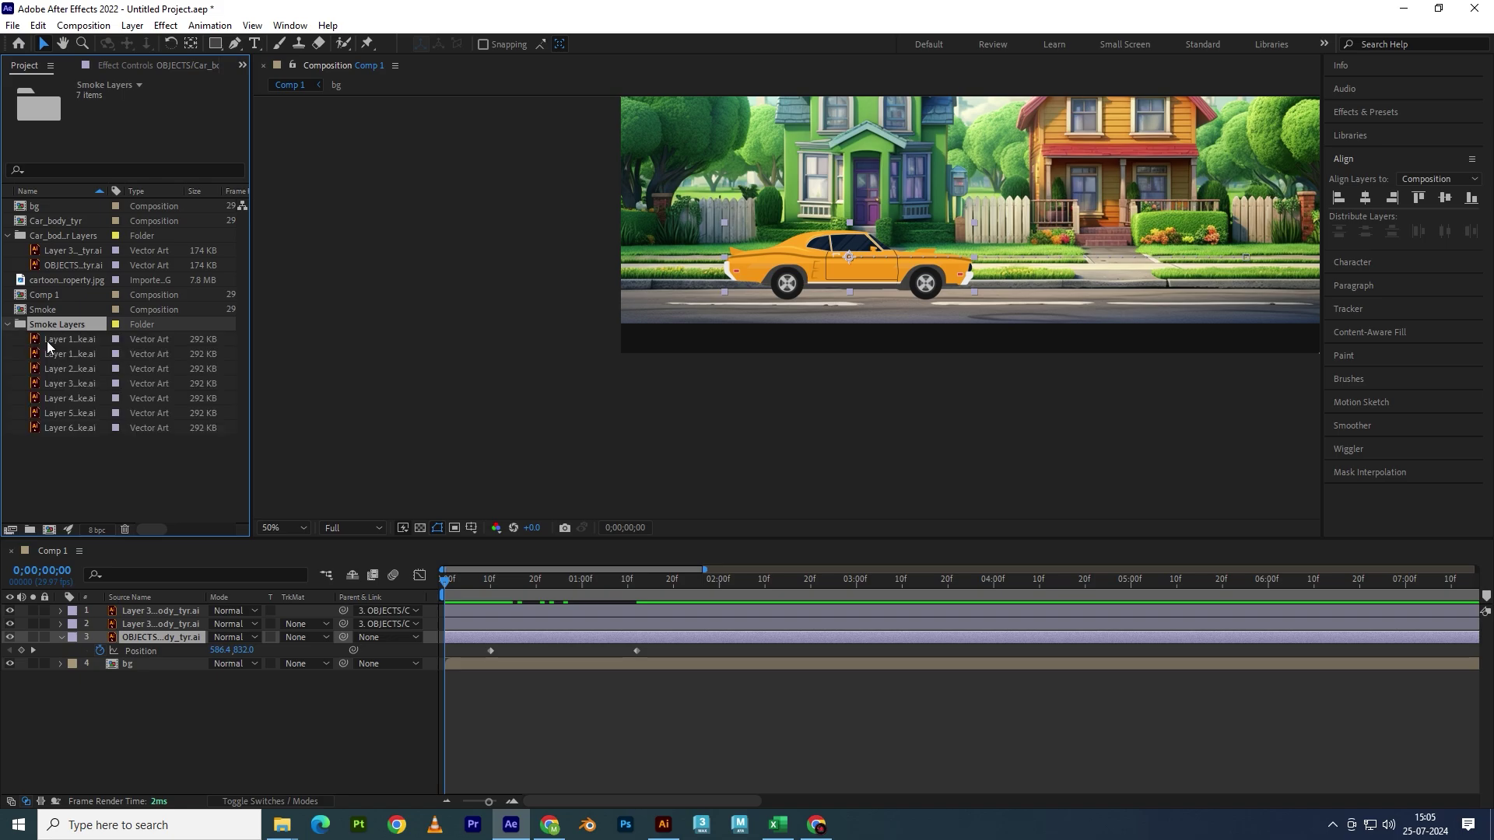
{"action": "left_click", "coordinate": [66, 339]}
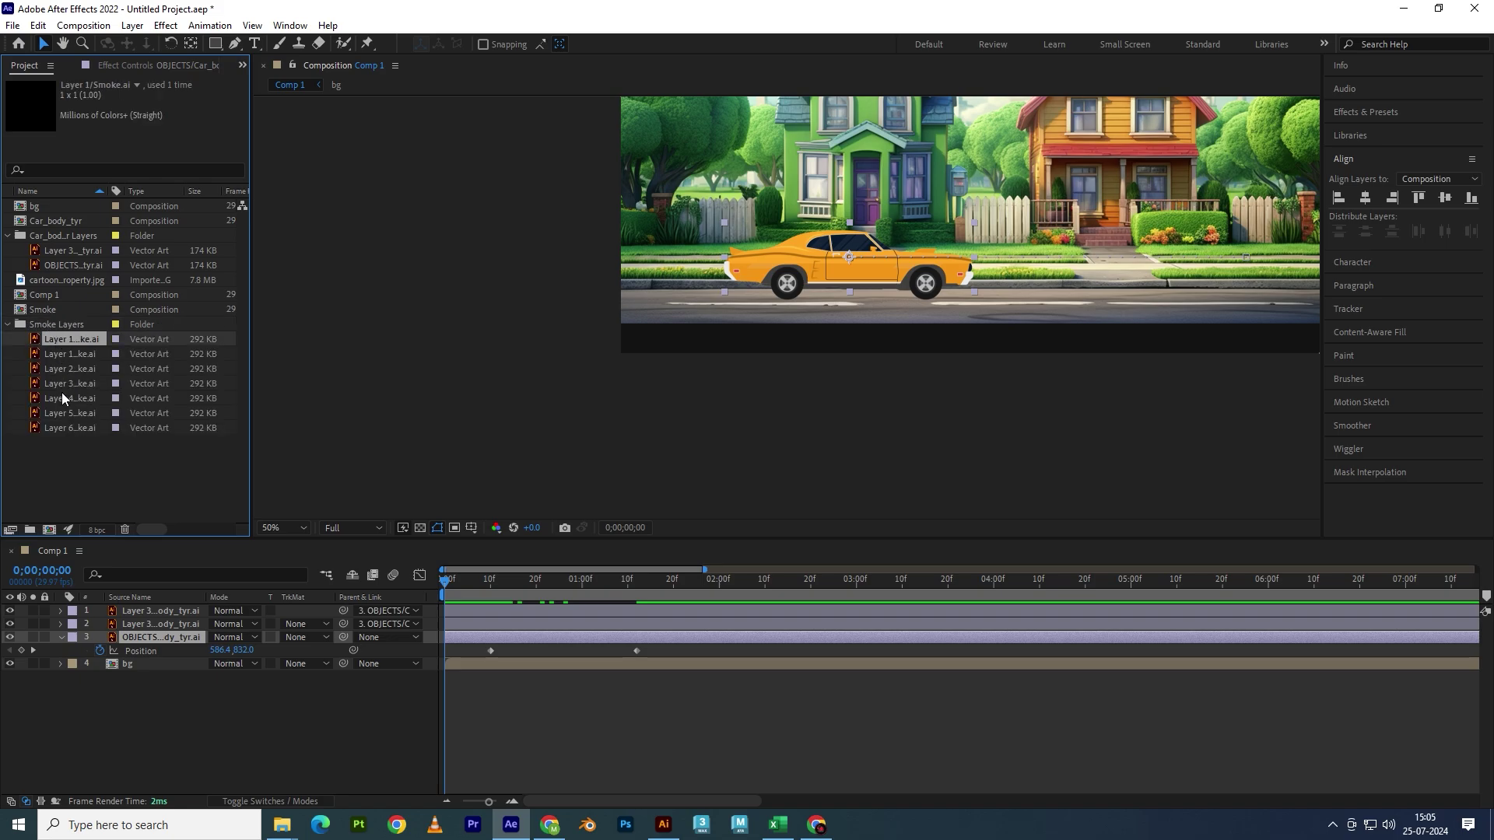
{"action": "left_click", "coordinate": [62, 421], "text": "shift"}
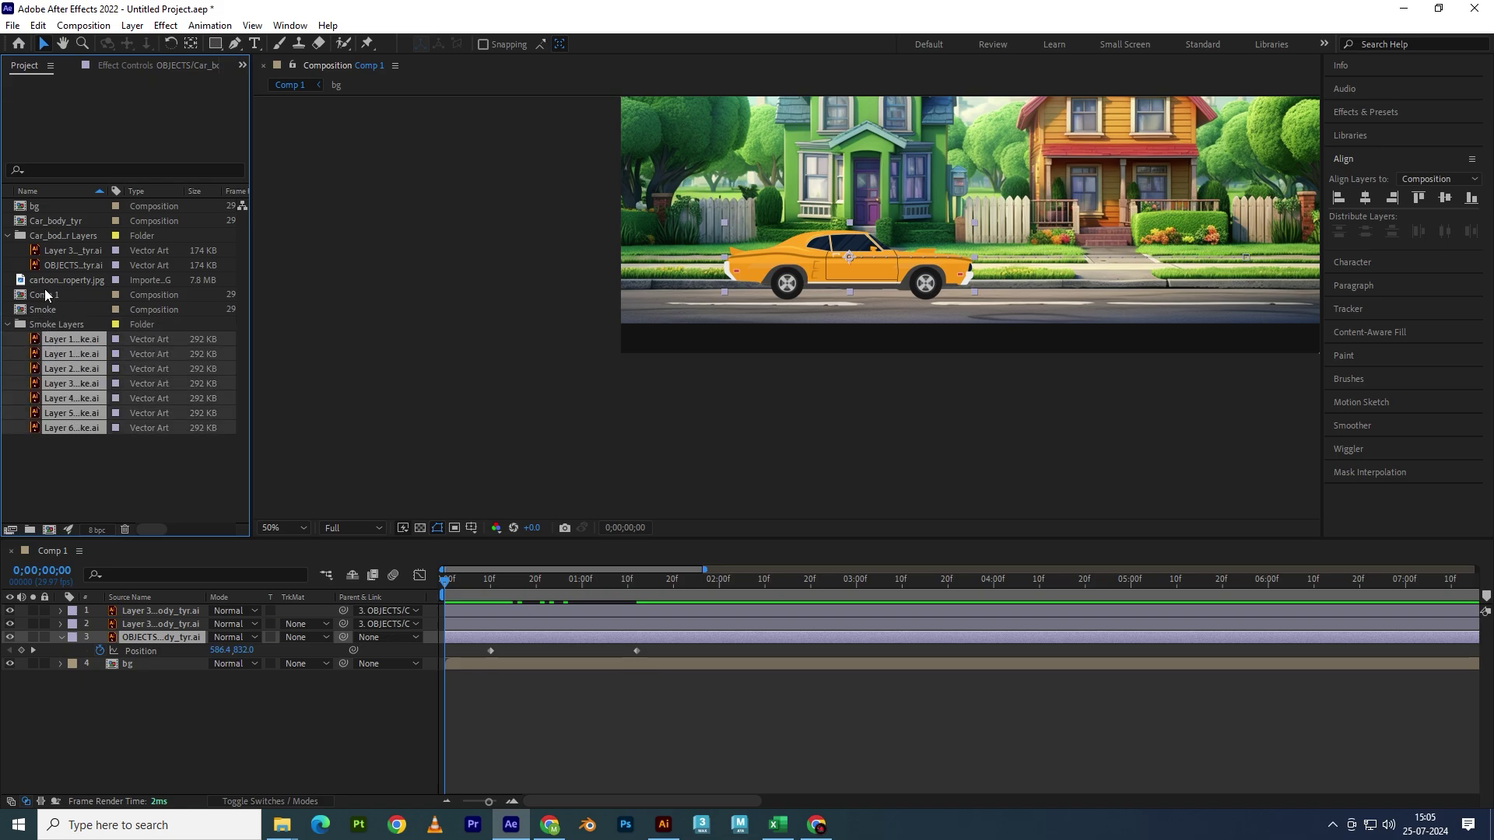
{"action": "left_click", "coordinate": [8, 325]}
{"action": "mouse_move", "coordinate": [43, 309]}
{"action": "left_mouse_down"}
{"action": "mouse_move", "coordinate": [80, 620]}
{"action": "mouse_move", "coordinate": [105, 613]}
{"action": "left_mouse_up"}
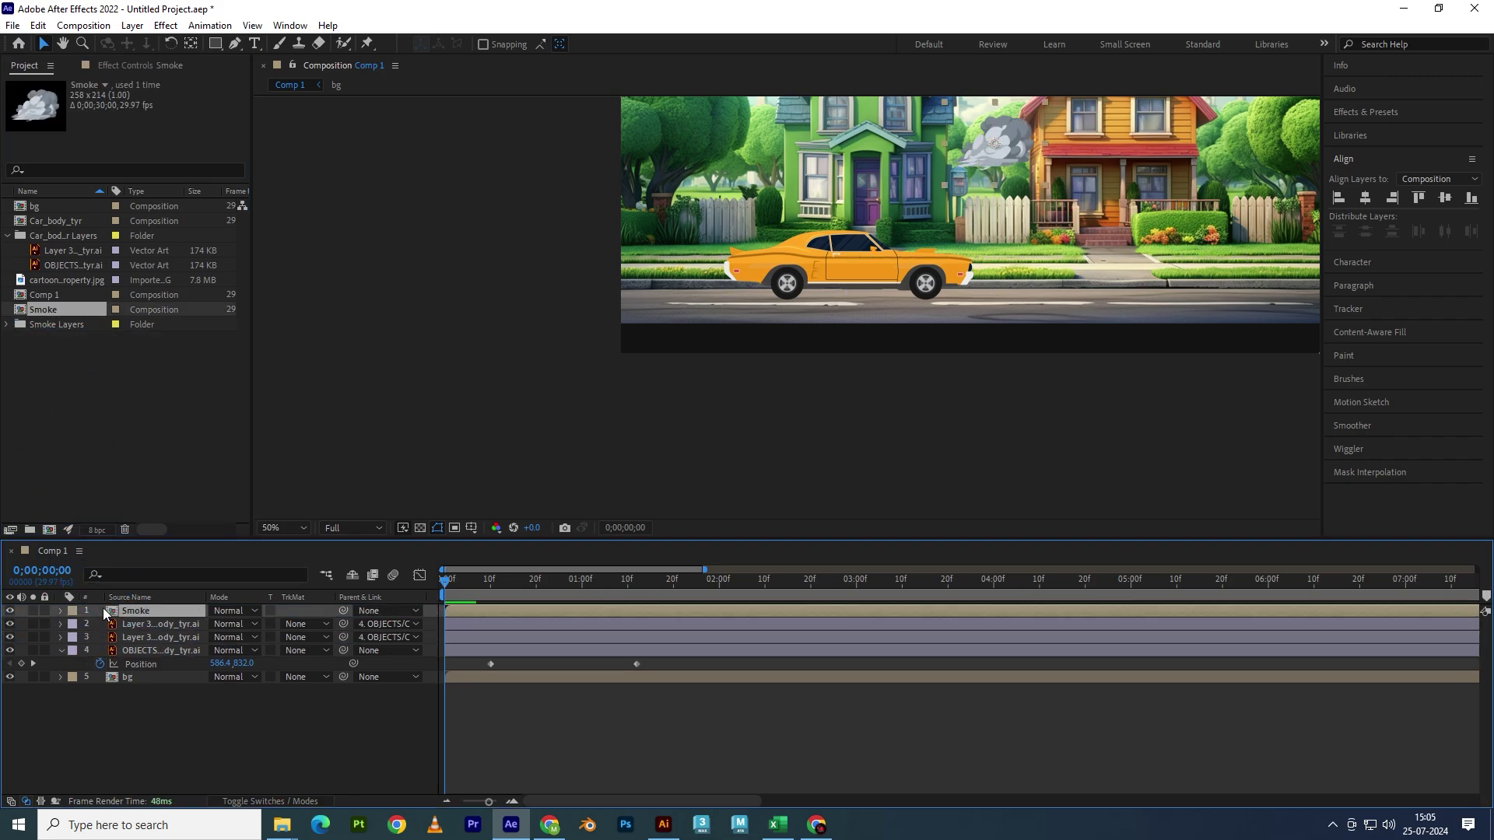
- Scrub the car's drive and select the new Smoke layer to see it over the street
{"action": "left_click_drag", "start_coordinate": [451, 589], "coordinate": [558, 583]}
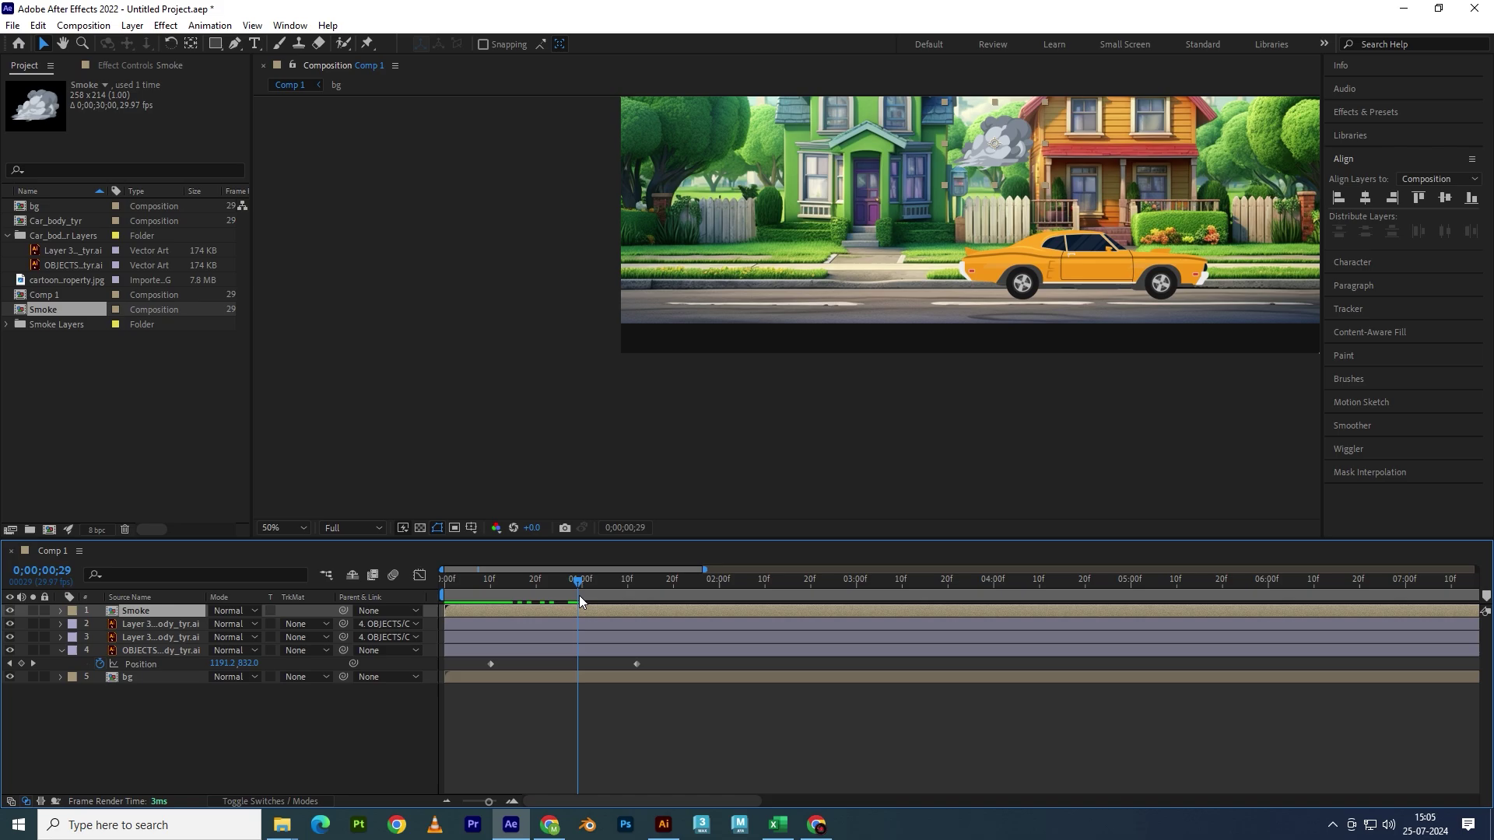
{"action": "scroll", "coordinate": [831, 348], "scroll_direction": "down", "scroll_amount": 4}
{"action": "scroll", "coordinate": [787, 305], "scroll_direction": "up", "scroll_amount": 2}
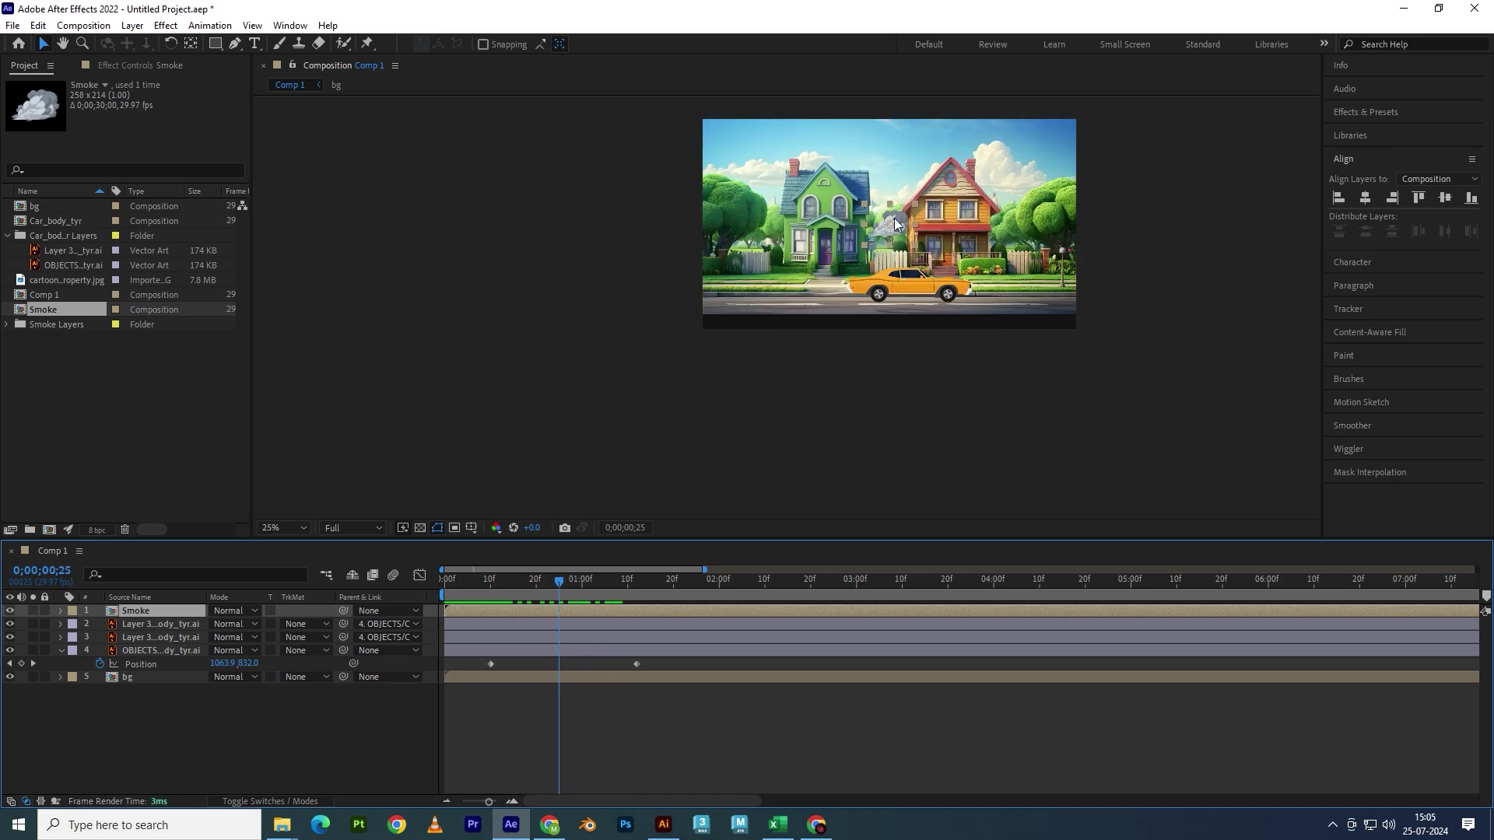
{"action": "left_click", "coordinate": [837, 290]}
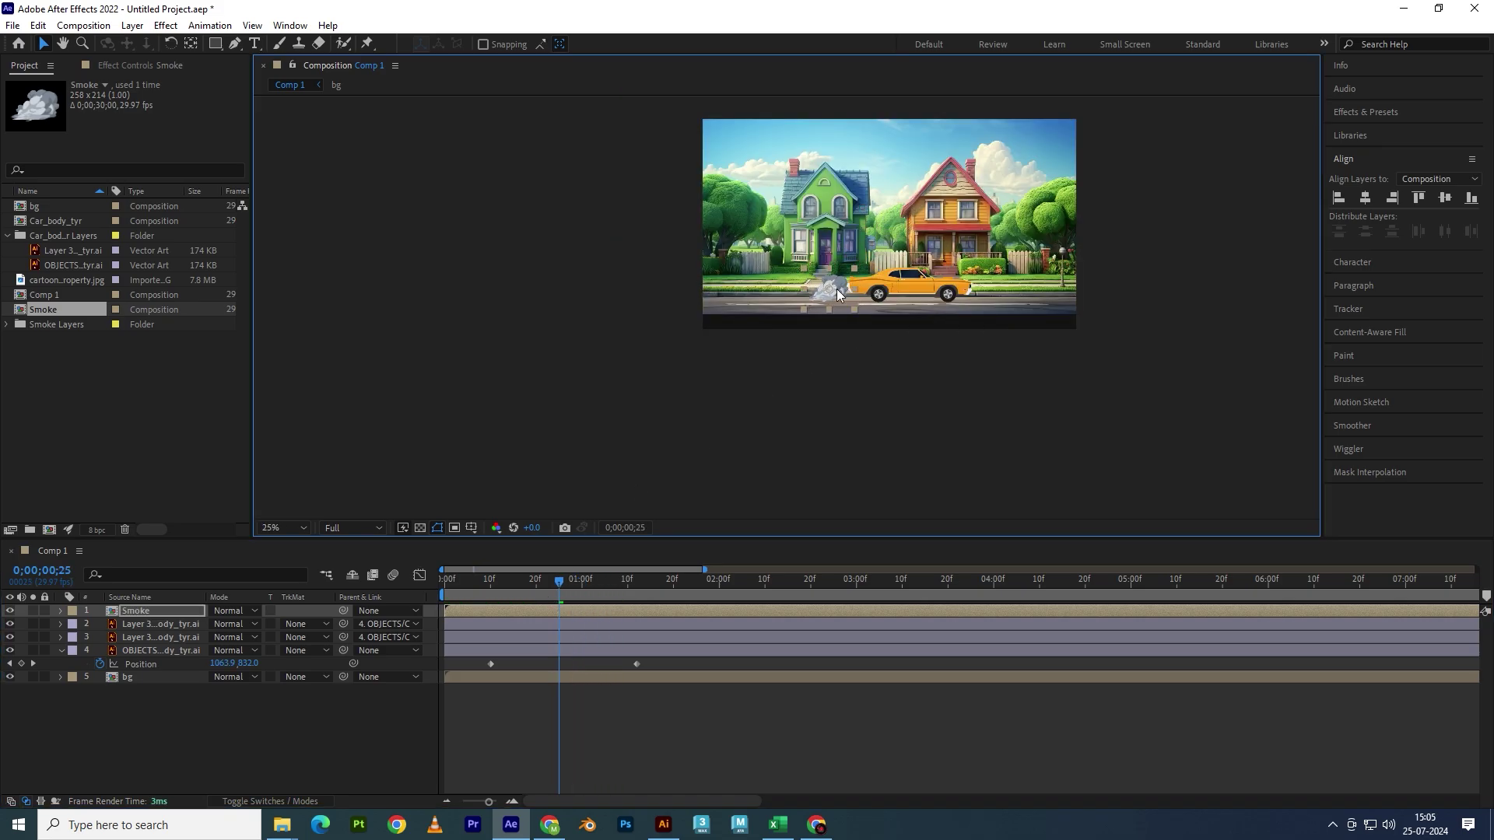
{"action": "scroll", "coordinate": [837, 289], "scroll_direction": "up", "scroll_amount": 2}
{"action": "left_click_drag", "start_coordinate": [576, 579], "coordinate": [595, 591]}
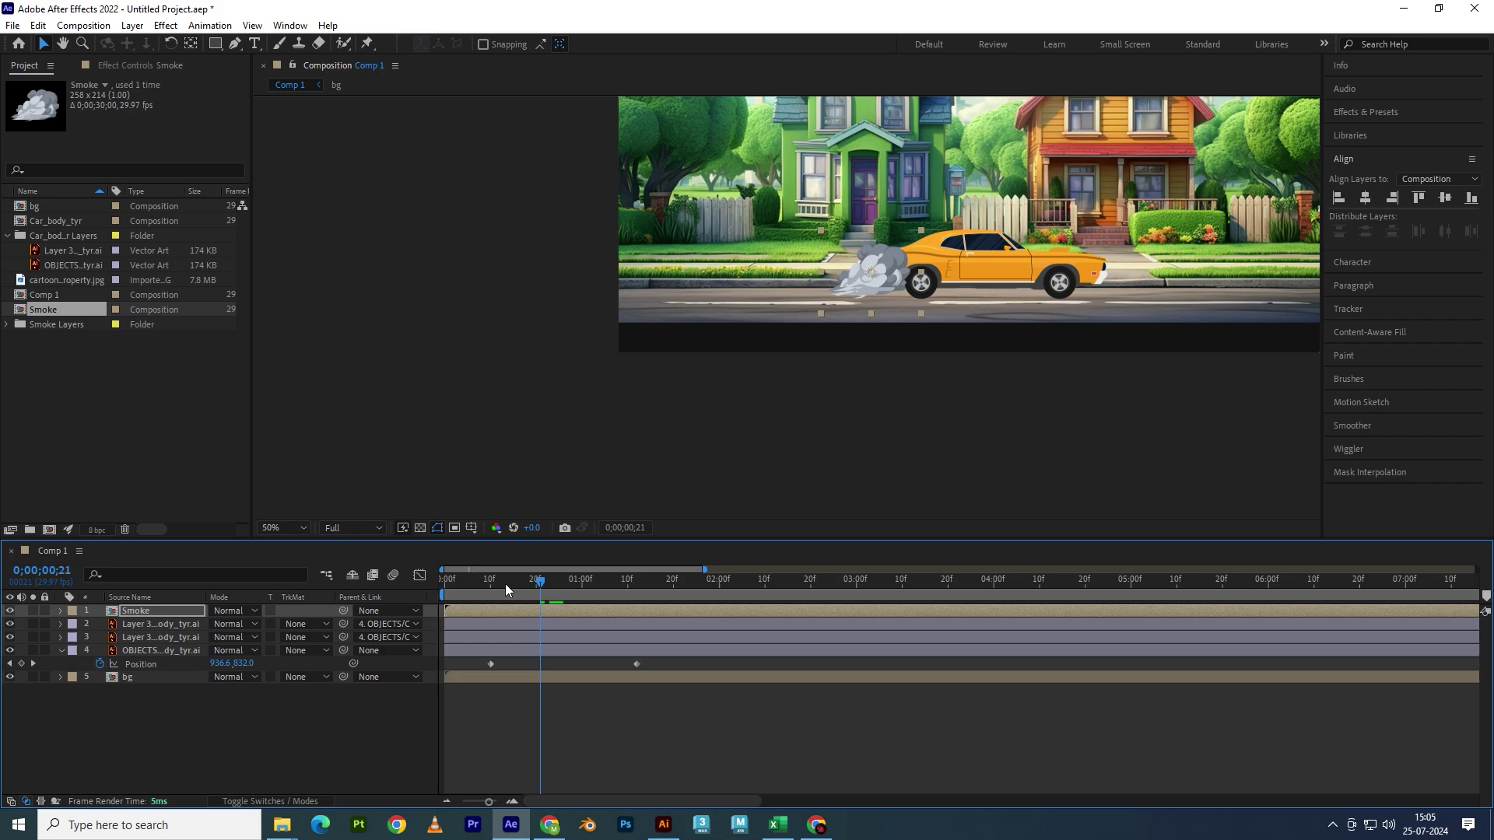
- Flip the Smoke layer horizontally and move the puff to the car's rear at frame 10
{"action": "right_click", "coordinate": [580, 611]}
{"action": "mouse_move", "coordinate": [666, 213]}
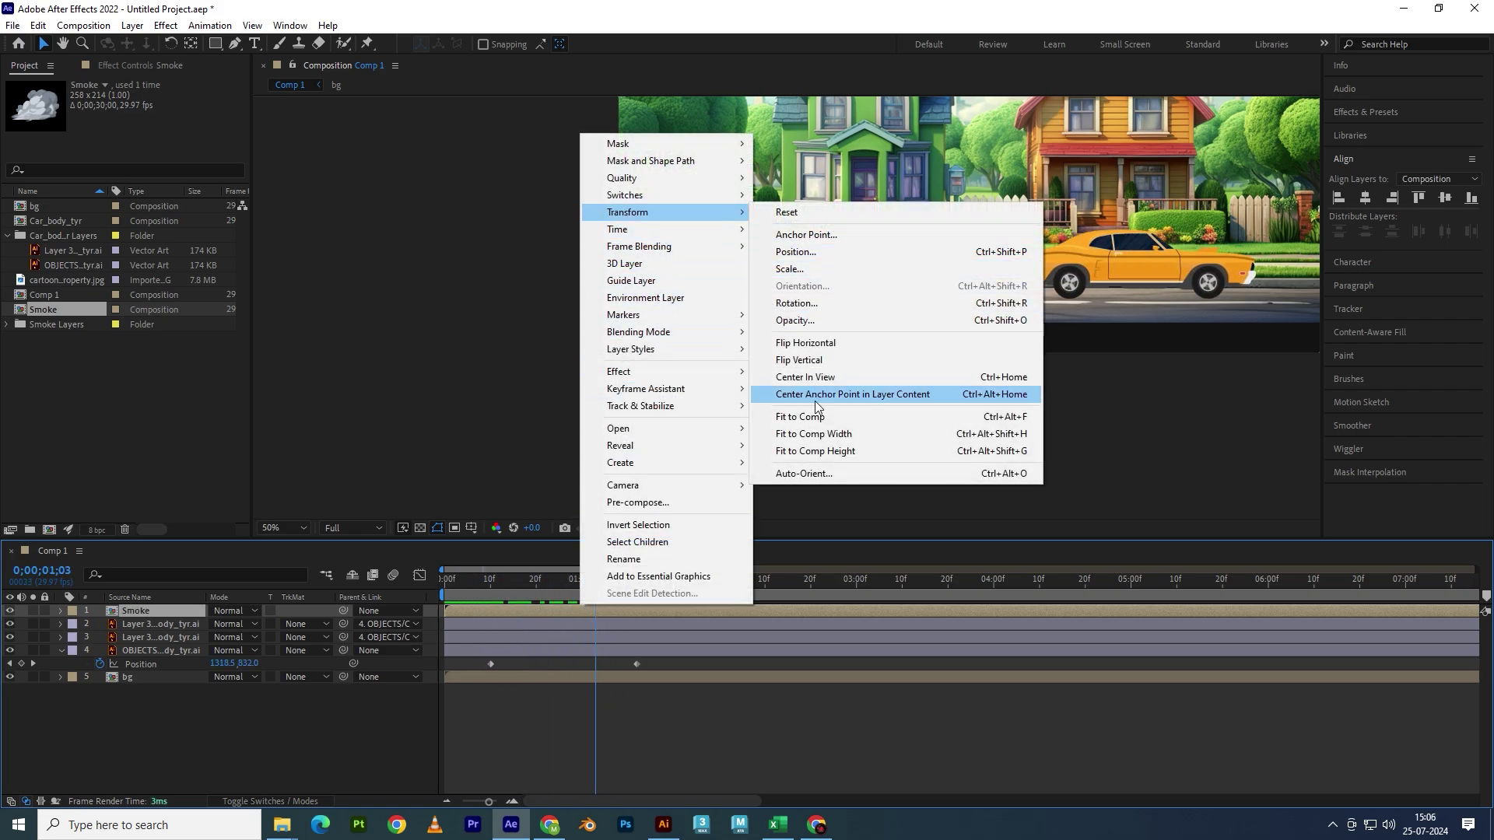
{"action": "left_click", "coordinate": [811, 345]}
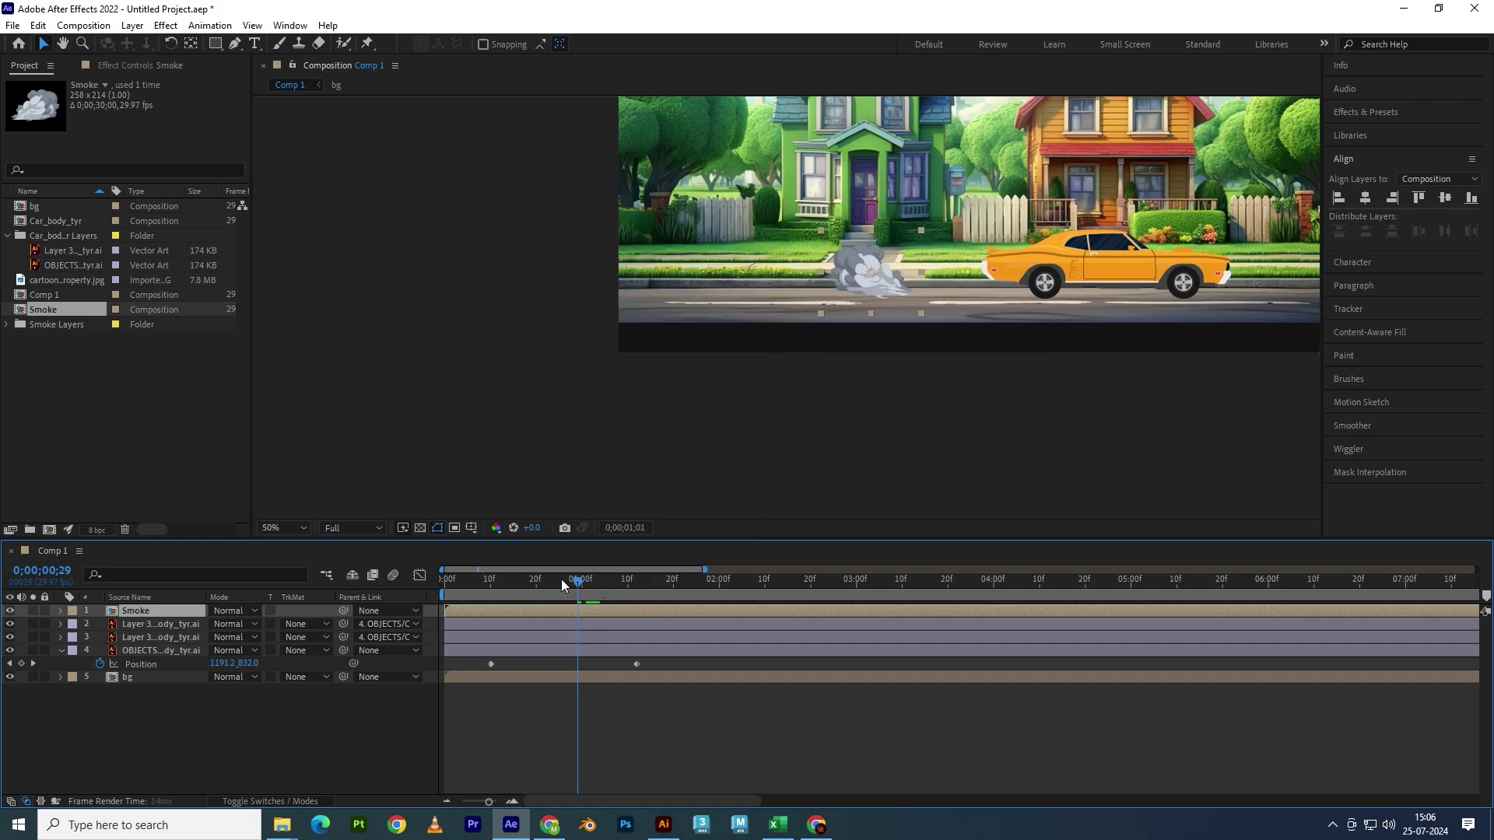
{"action": "left_click_drag", "start_coordinate": [592, 598], "coordinate": [491, 582]}
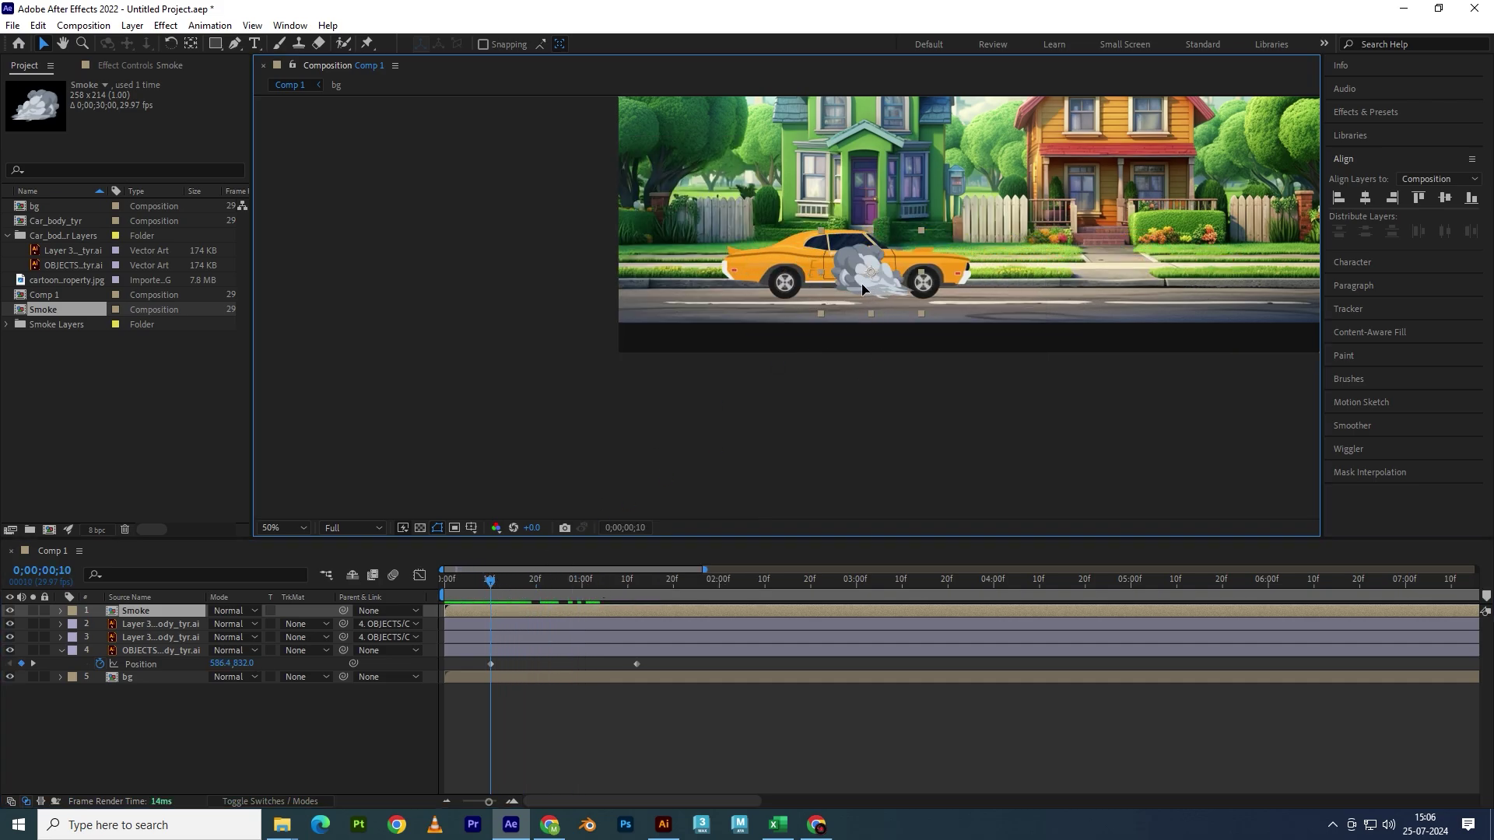
{"action": "left_click_drag", "start_coordinate": [869, 289], "coordinate": [717, 287]}
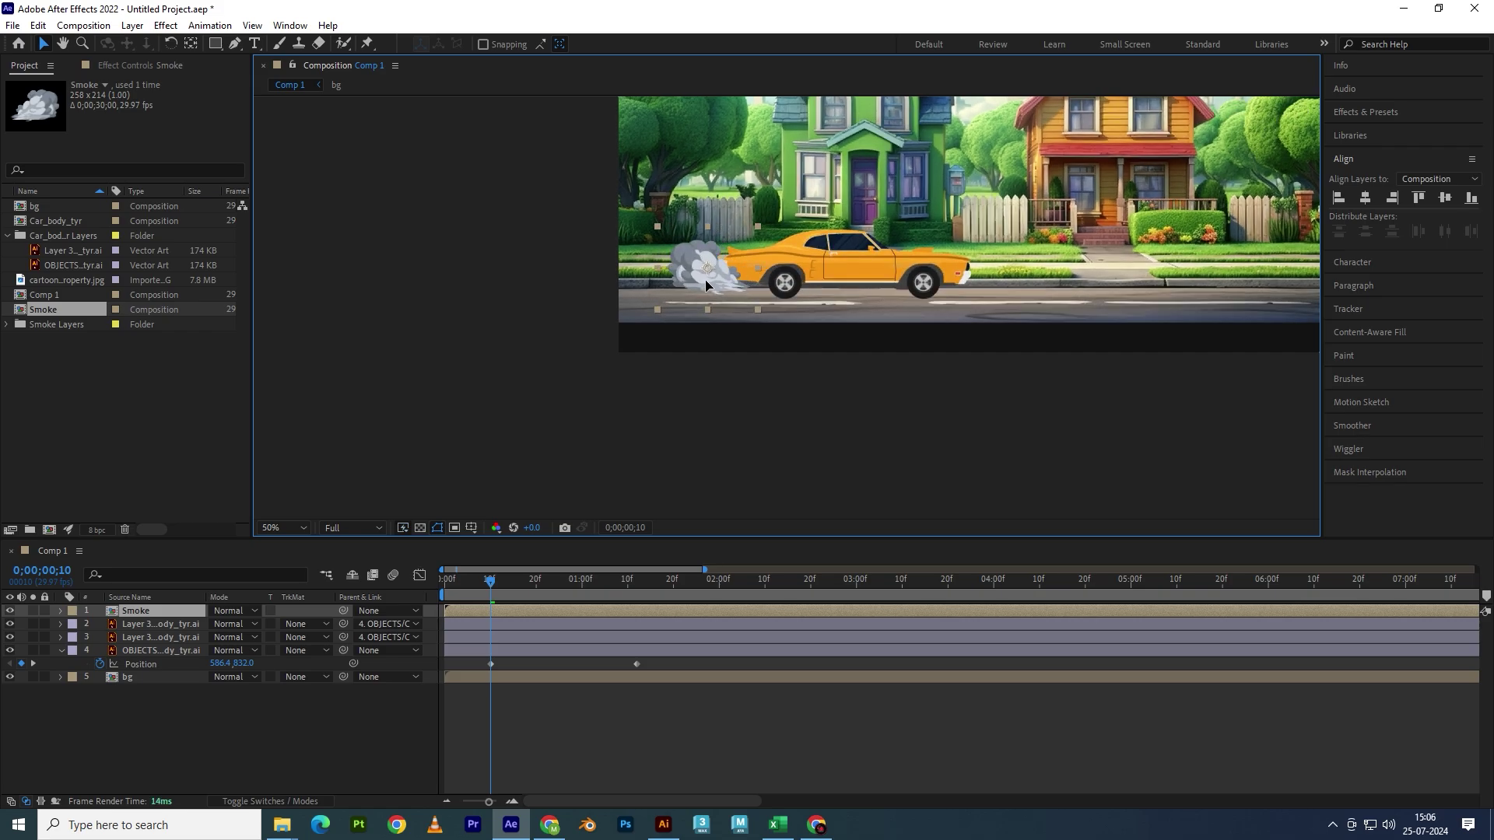
- Reorder the Smoke layer to sit just above the background, nudging the puff slightly right
{"action": "left_click", "coordinate": [521, 613]}
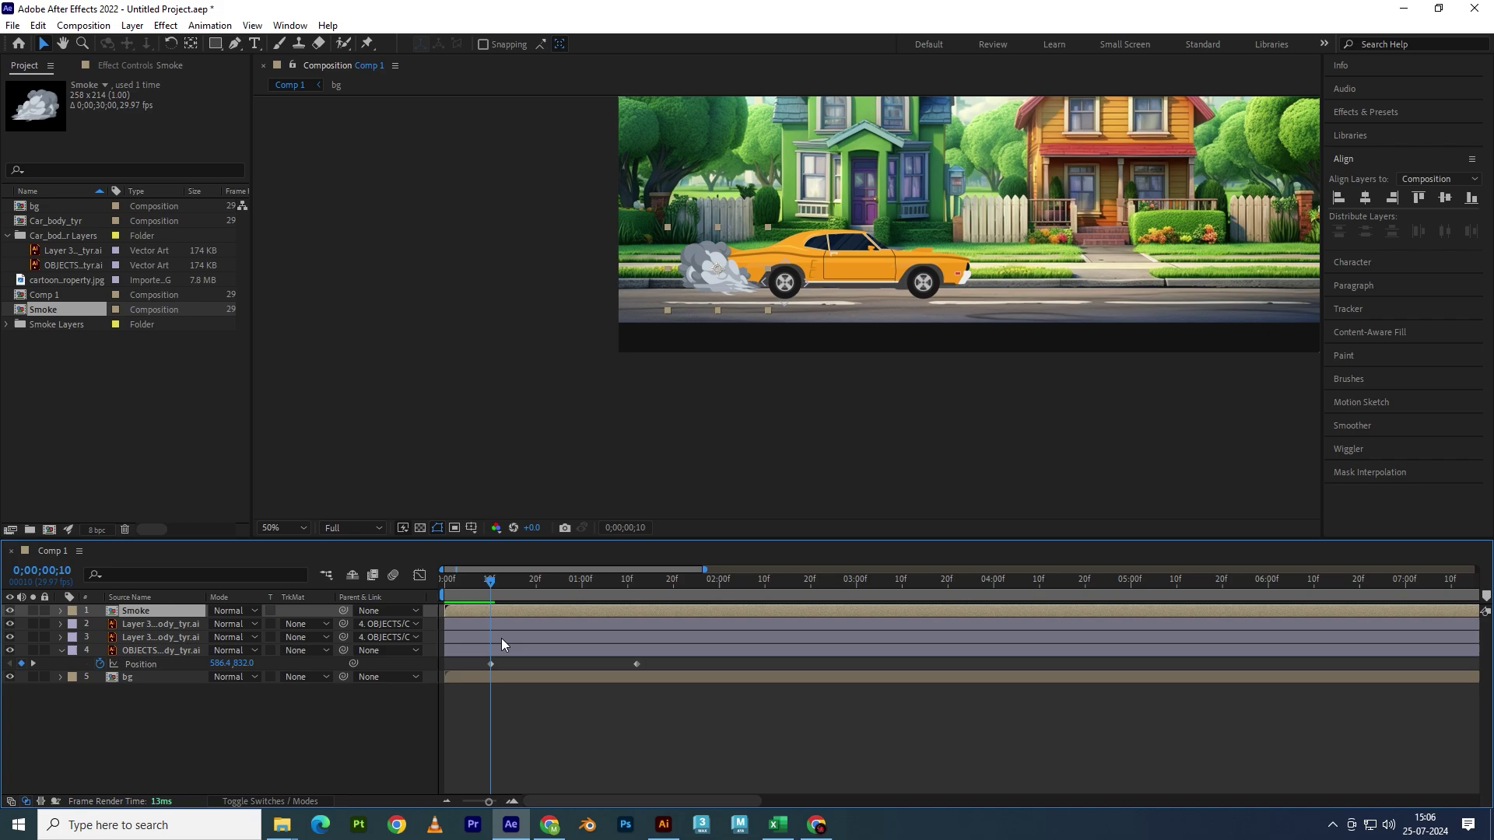
{"action": "key", "text": "ctrl+bracketleft"}
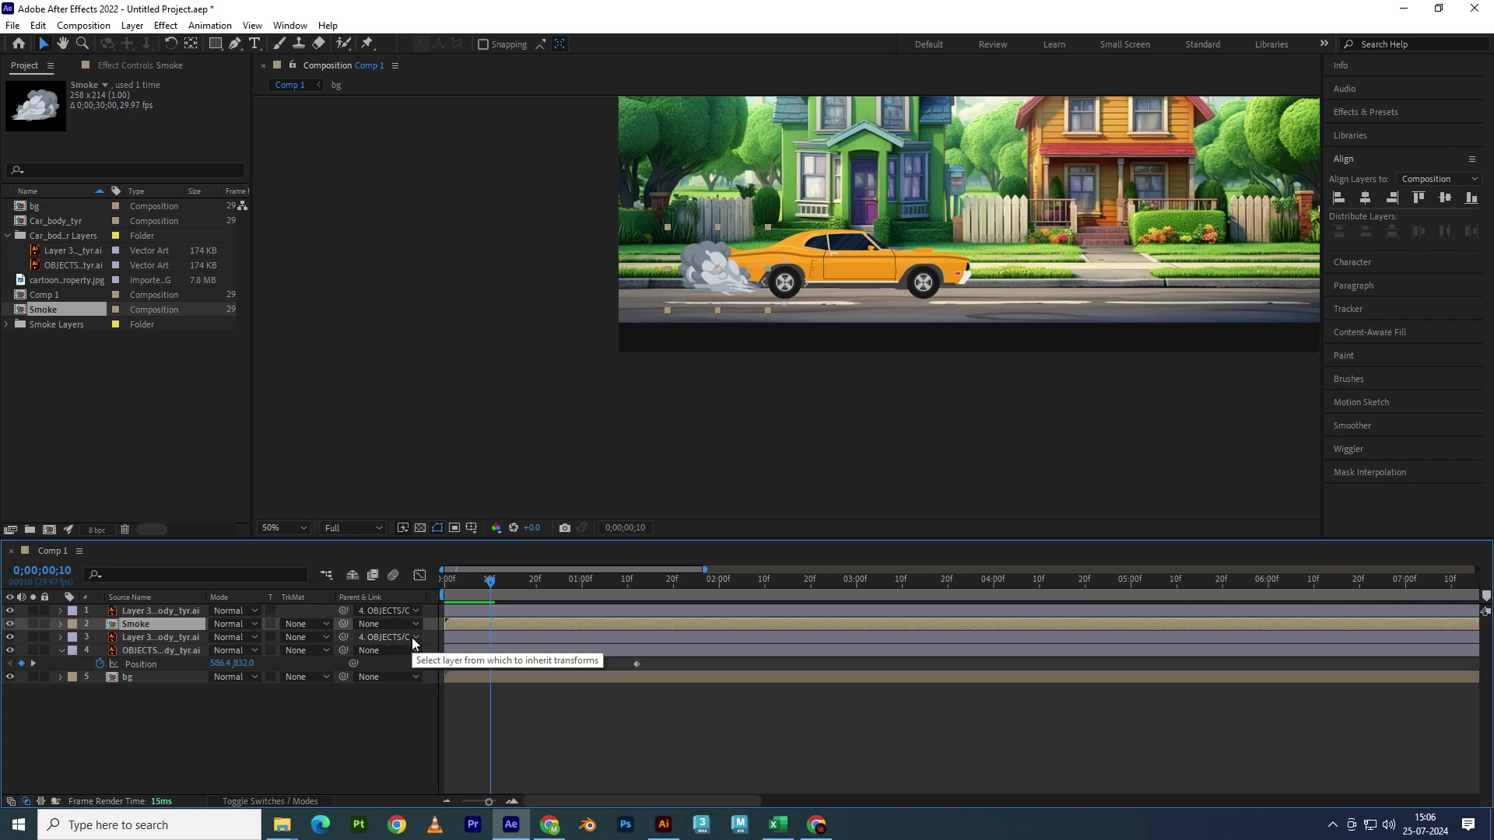
{"action": "key", "text": "ctrl+bracketleft"}
{"action": "key", "text": "ctrl+bracketleft"}
{"action": "key", "text": "ctrl+bracketleft"}
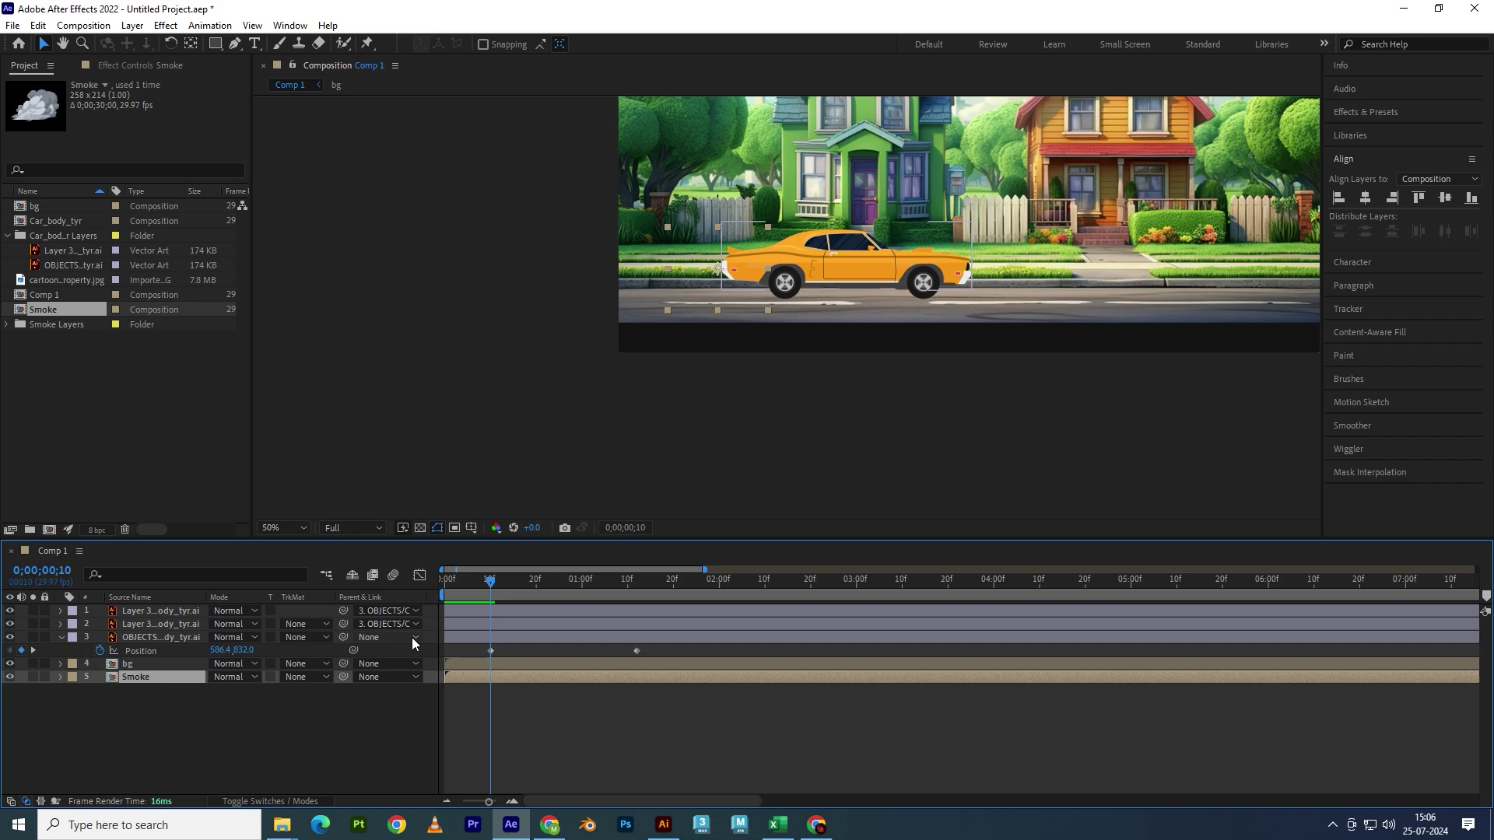
{"action": "key", "text": "ctrl+bracketright"}
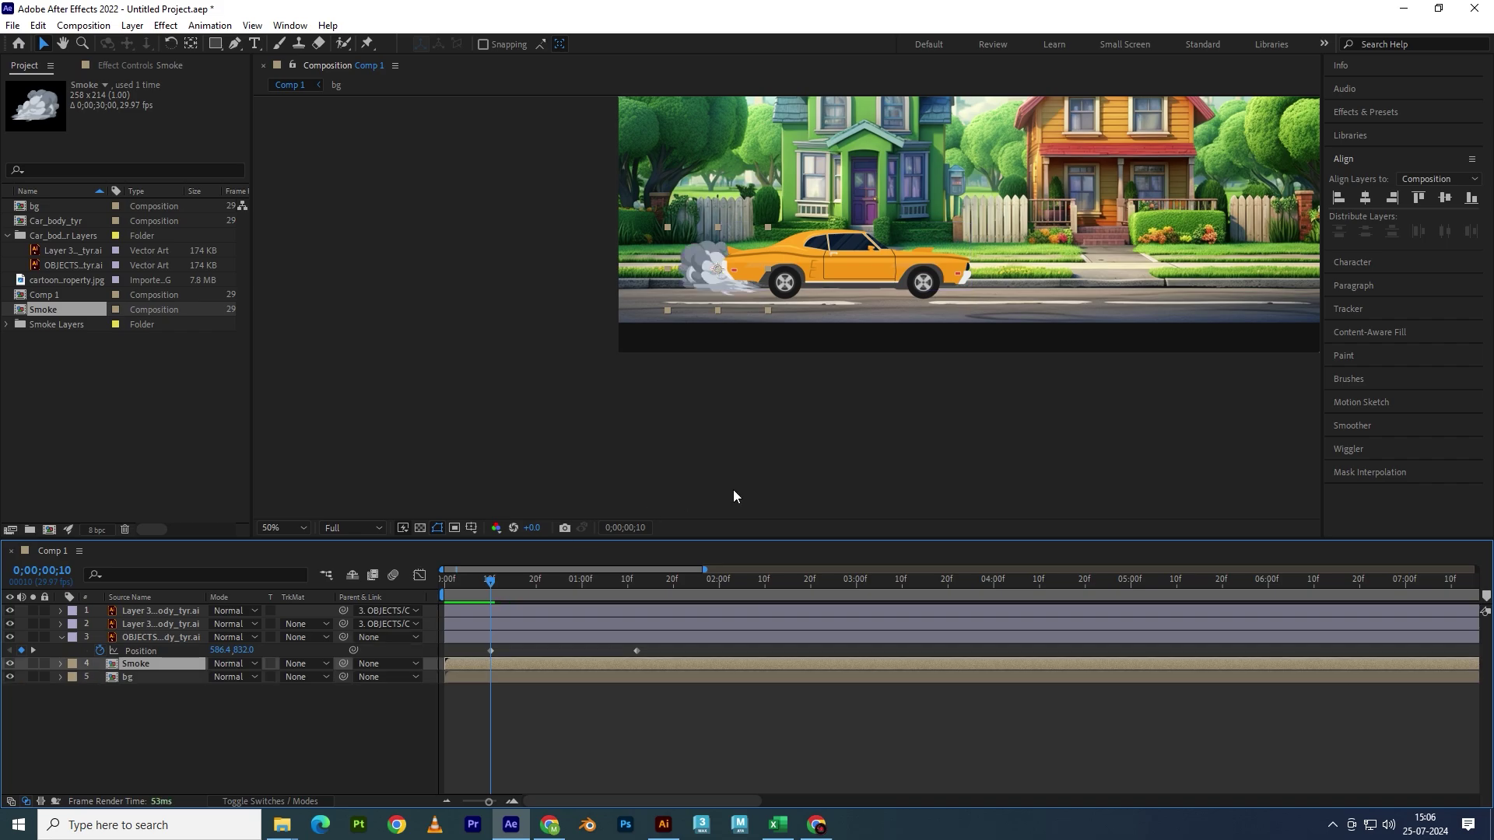
{"action": "left_click", "coordinate": [733, 495]}
{"action": "left_click_drag", "start_coordinate": [694, 275], "coordinate": [714, 281]}
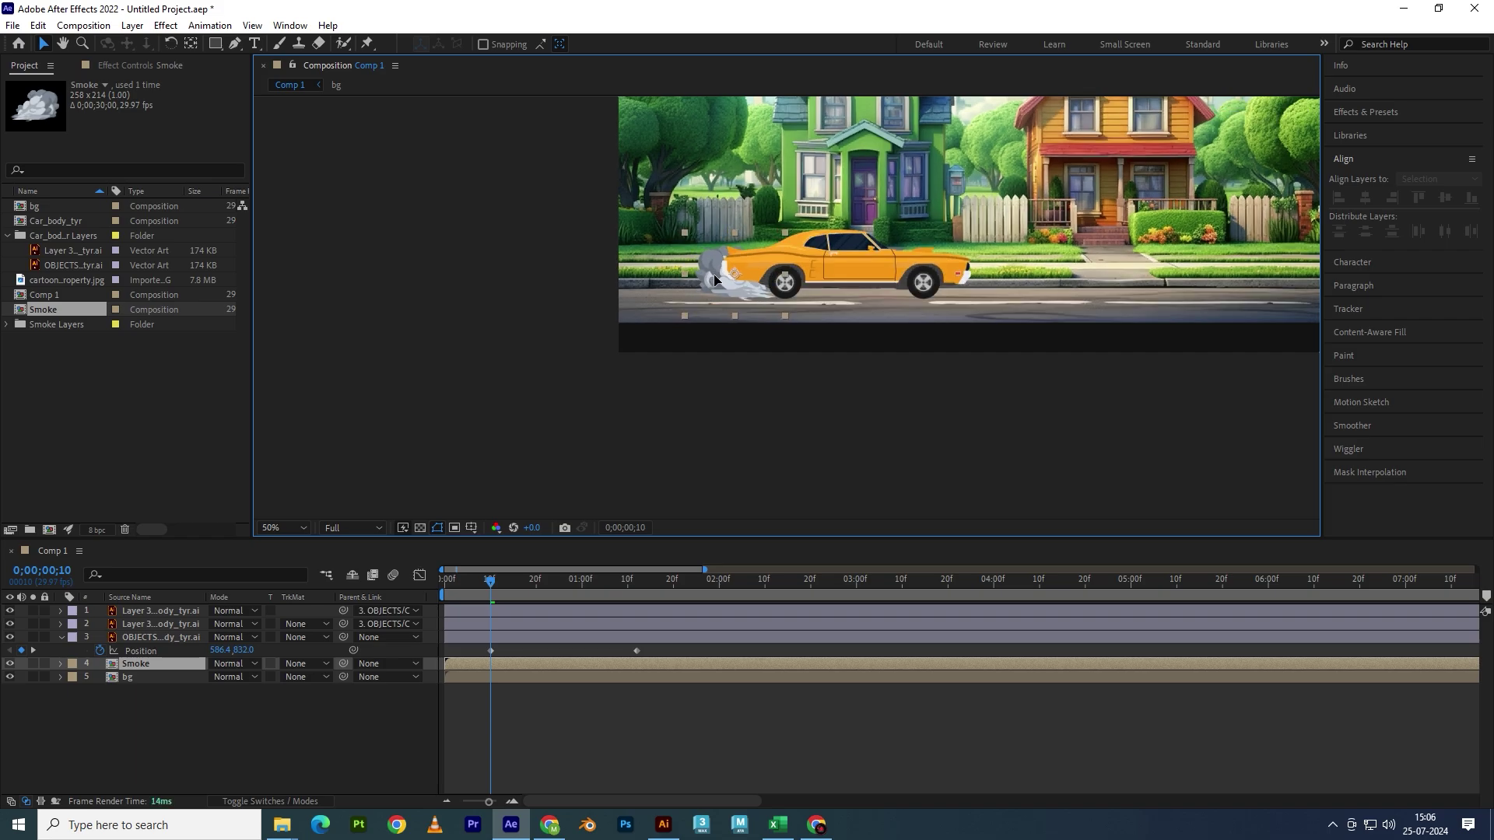
{"action": "key", "text": "Return"}
- Rotate the smoke puff about 18 degrees and fine-tune its position behind the rear wheel
{"action": "scroll", "coordinate": [708, 275], "scroll_direction": "up", "scroll_amount": 2}
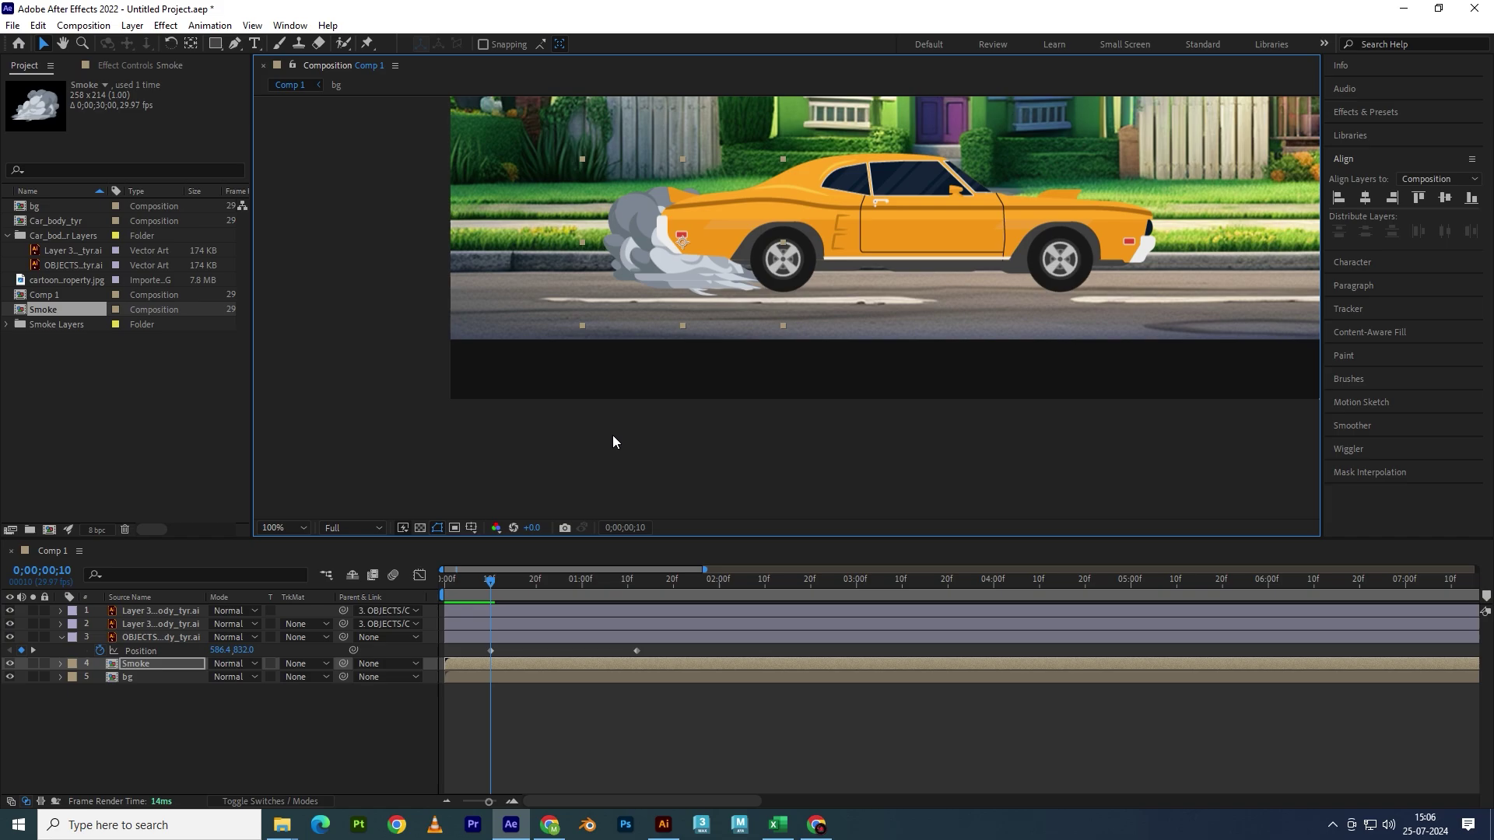
{"action": "key", "text": "r"}
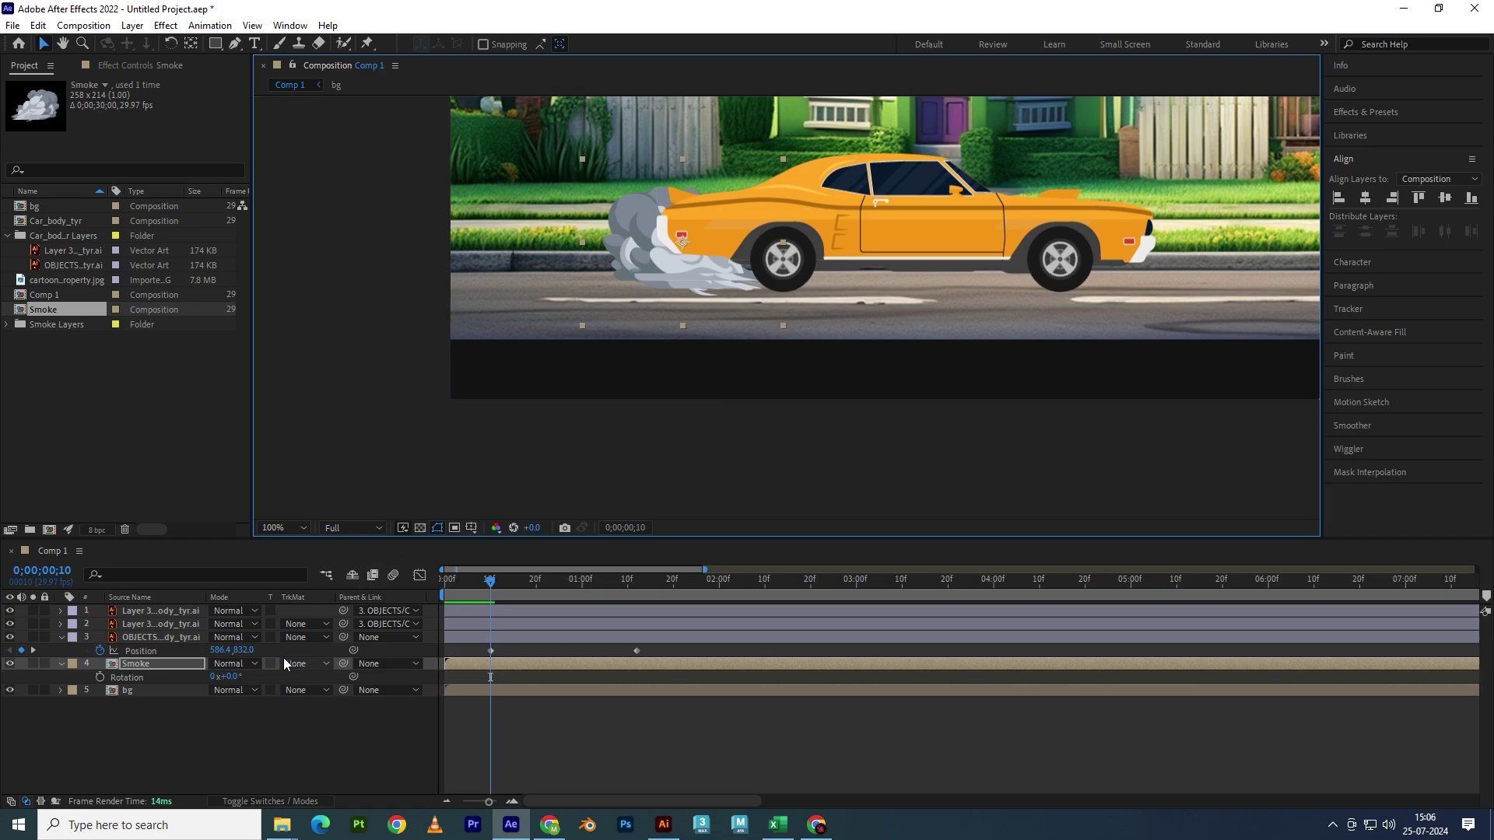
{"action": "left_click_drag", "start_coordinate": [233, 676], "coordinate": [232, 677]}
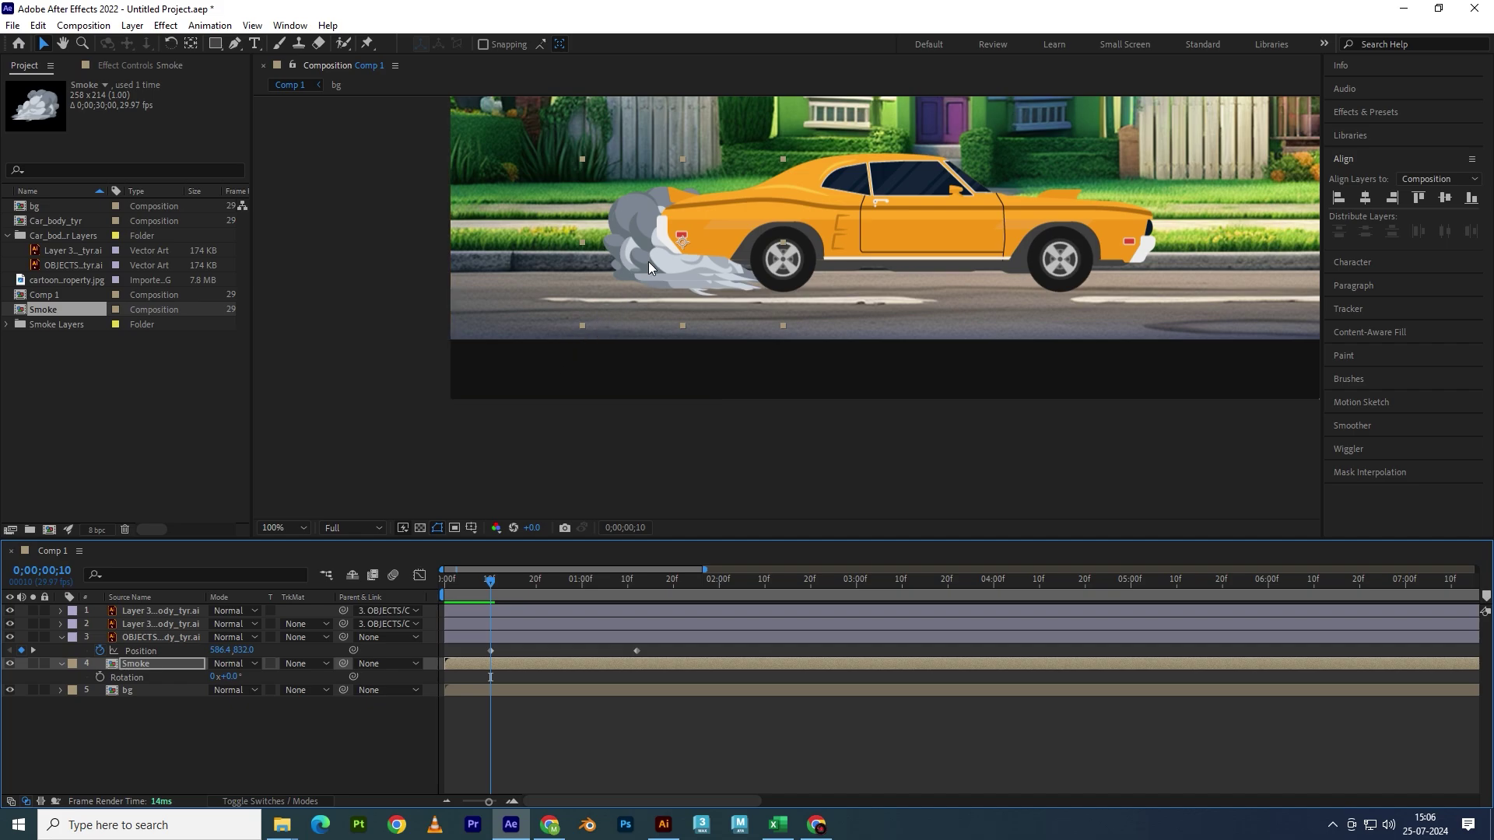
{"action": "mouse_move", "coordinate": [649, 267]}
{"action": "left_mouse_down"}
{"action": "mouse_move", "coordinate": [564, 258]}
{"action": "mouse_move", "coordinate": [577, 251]}
{"action": "left_mouse_up"}
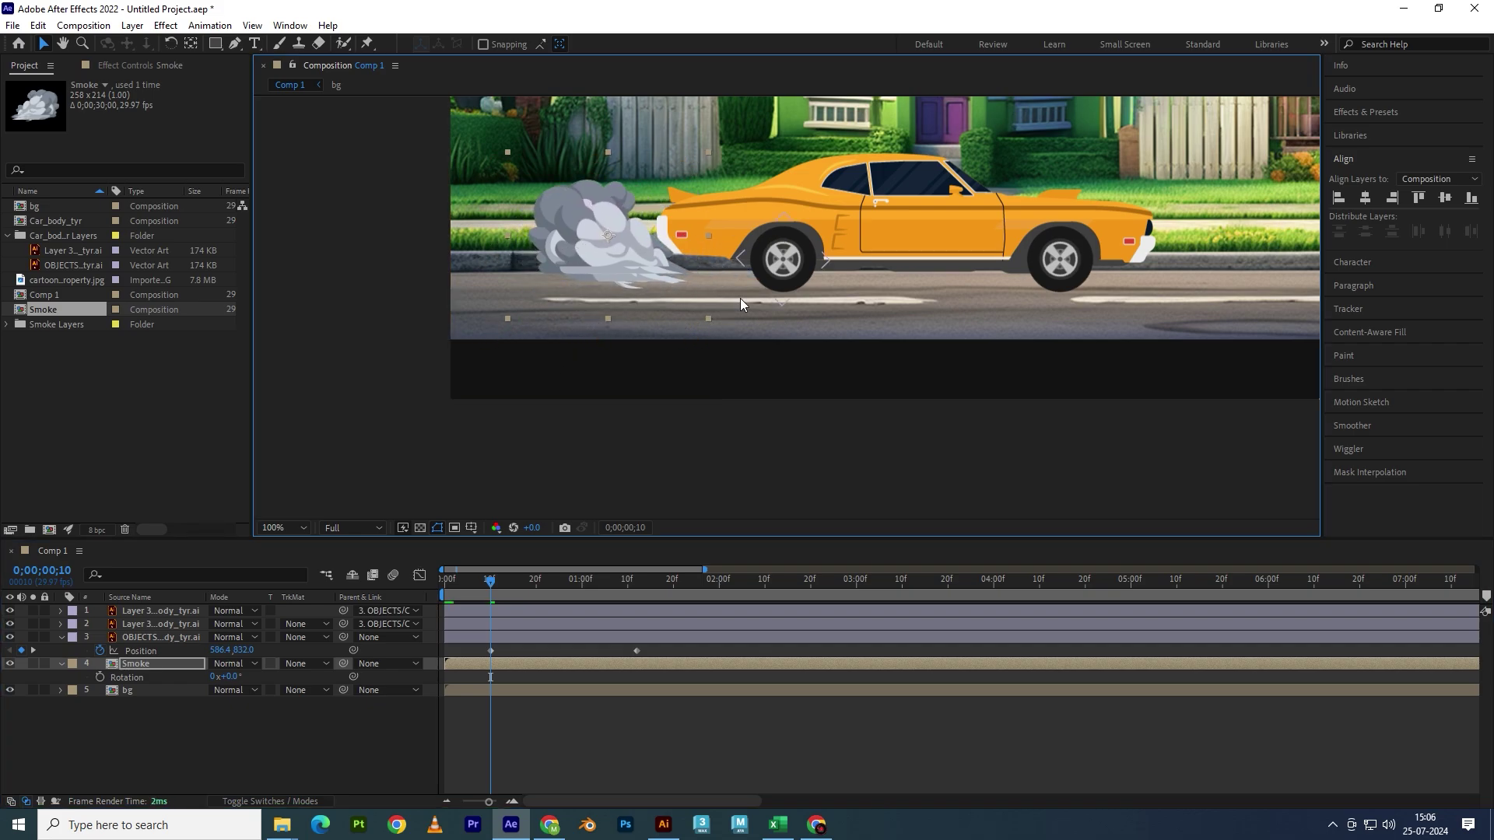
{"action": "left_click_drag", "start_coordinate": [665, 280], "coordinate": [665, 280]}
- Open the Smoke comp, select all seven smoke layers and move to frame 8
{"action": "double_click", "coordinate": [477, 662]}
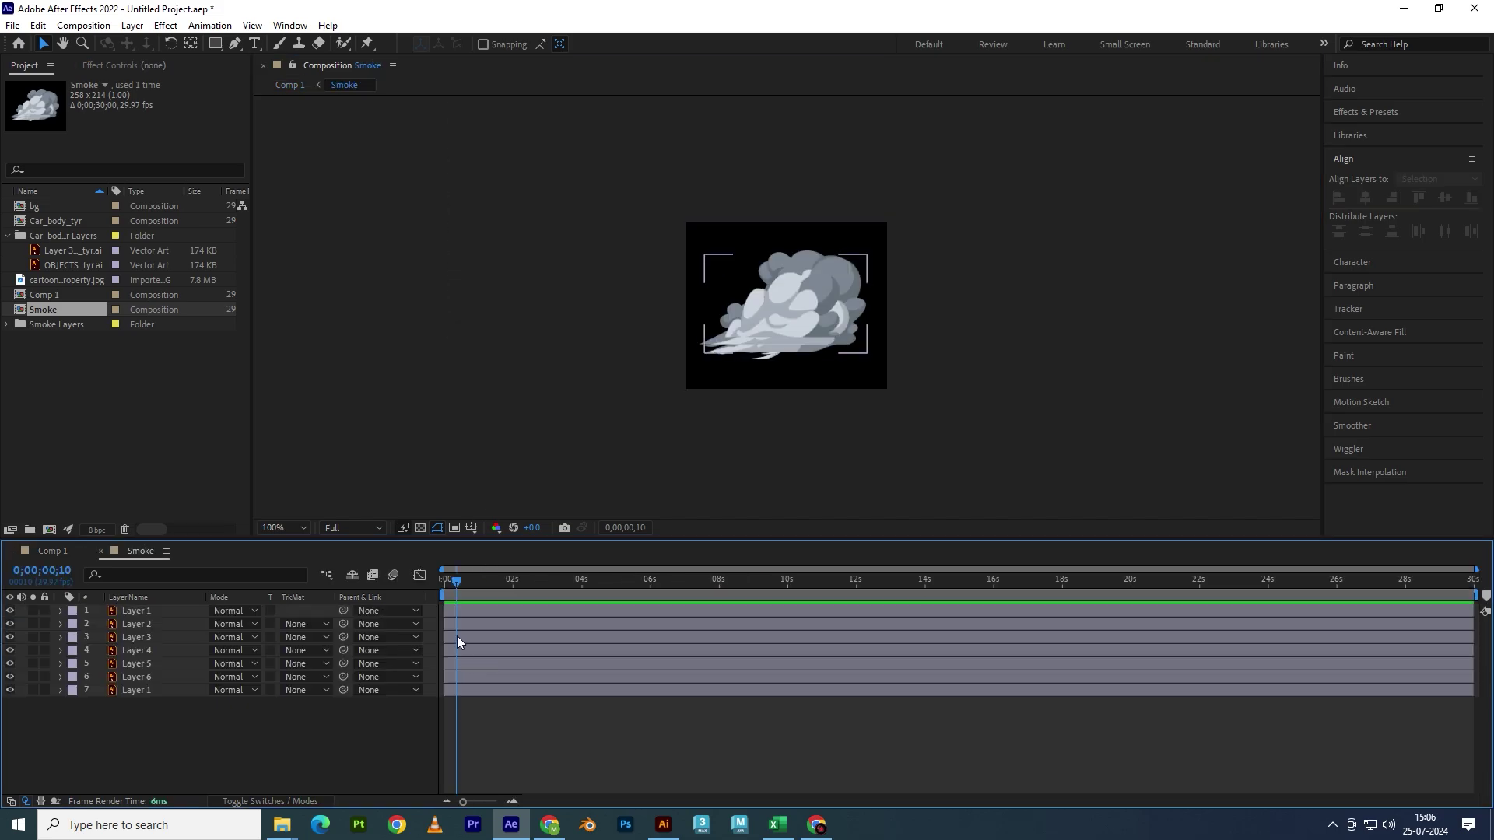
{"action": "left_click_drag", "start_coordinate": [455, 579], "coordinate": [367, 568]}
{"action": "left_click", "coordinate": [493, 613]}
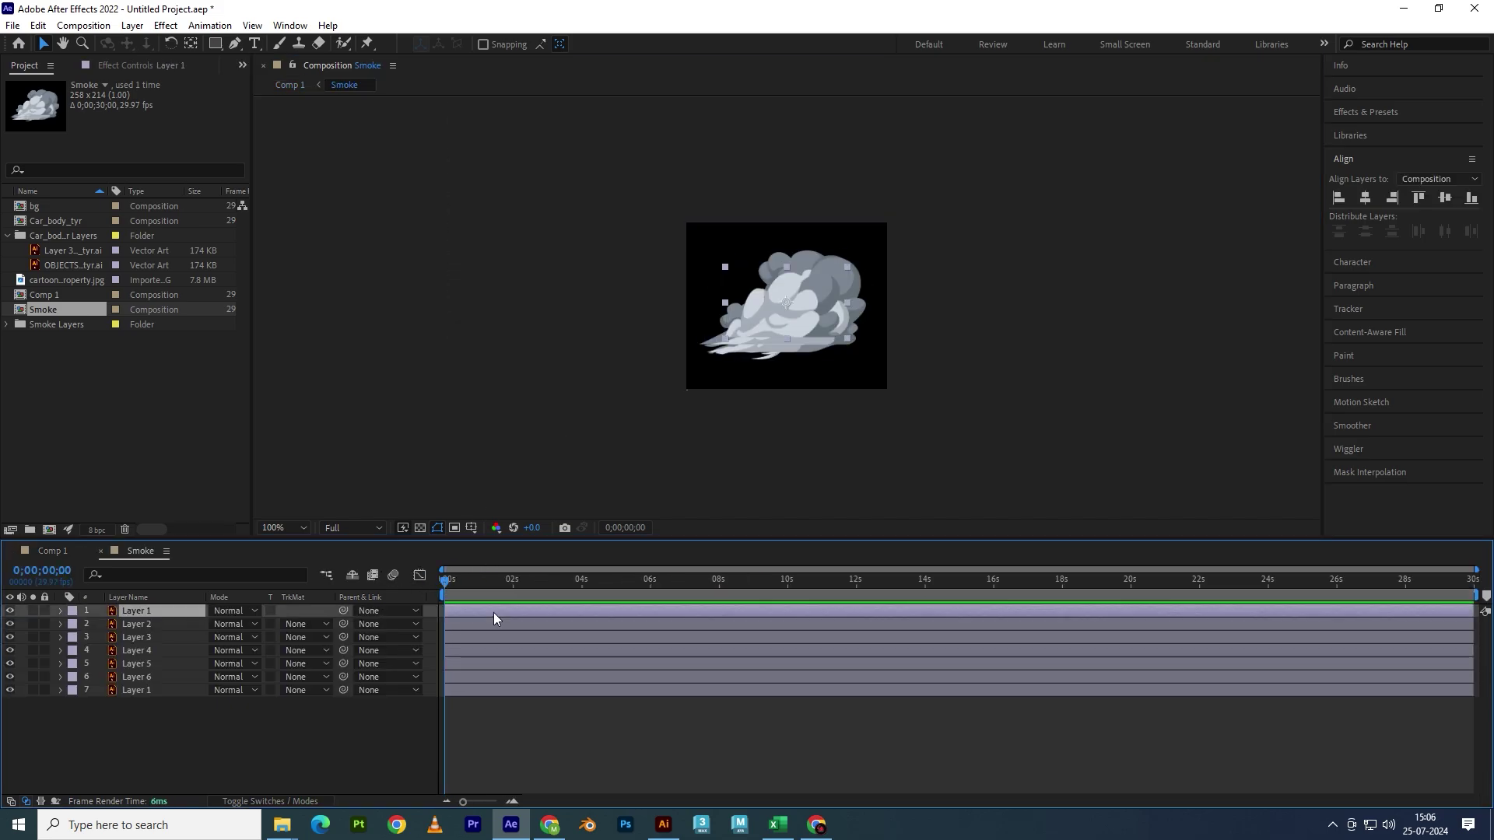
{"action": "key", "text": "ctrl+a"}
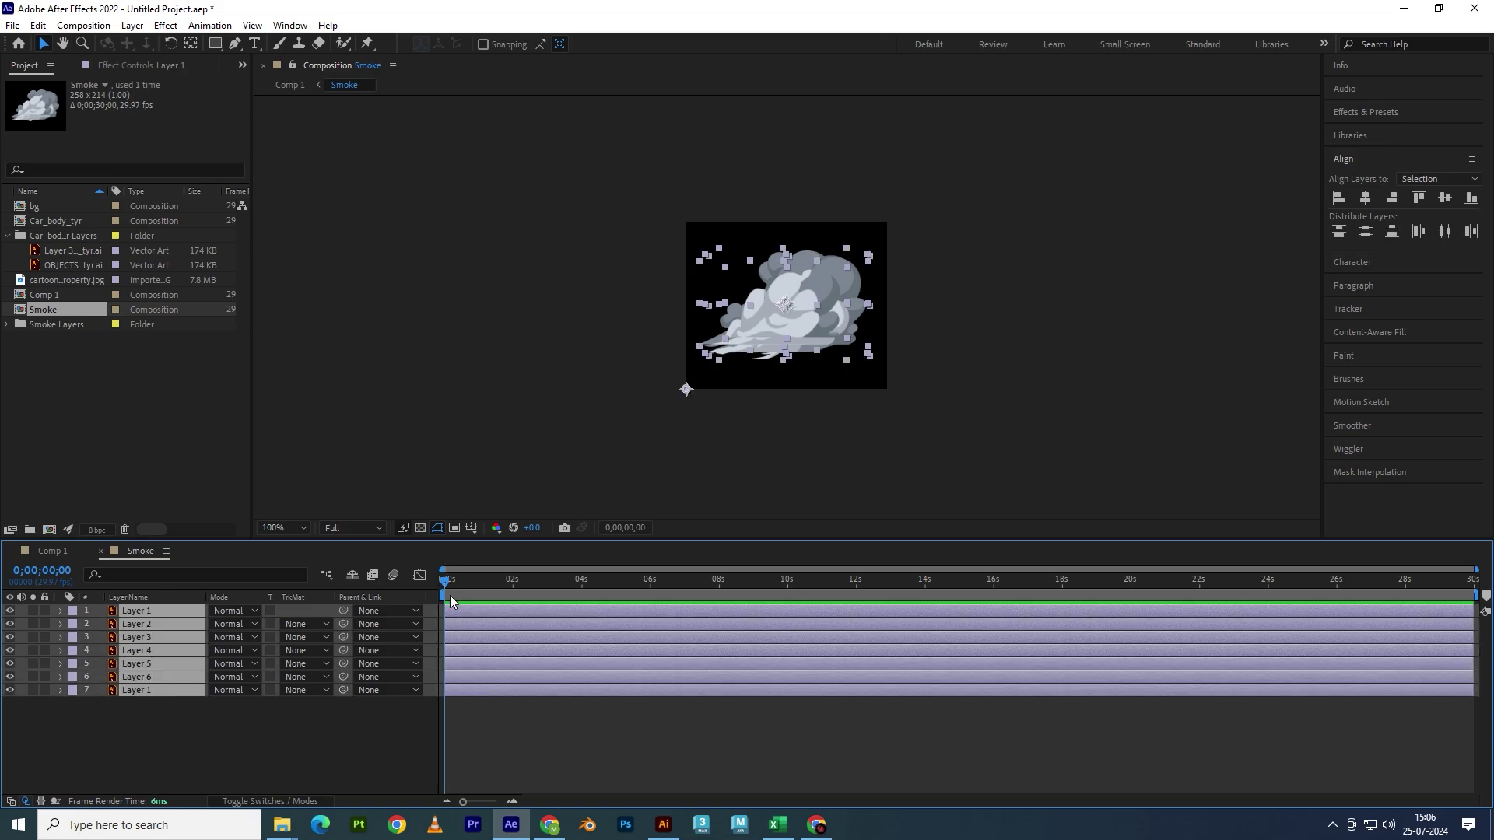
{"action": "scroll", "coordinate": [463, 619], "scroll_direction": "up", "scroll_amount": 2}
{"action": "scroll", "coordinate": [473, 619], "scroll_direction": "left", "scroll_amount": 1}
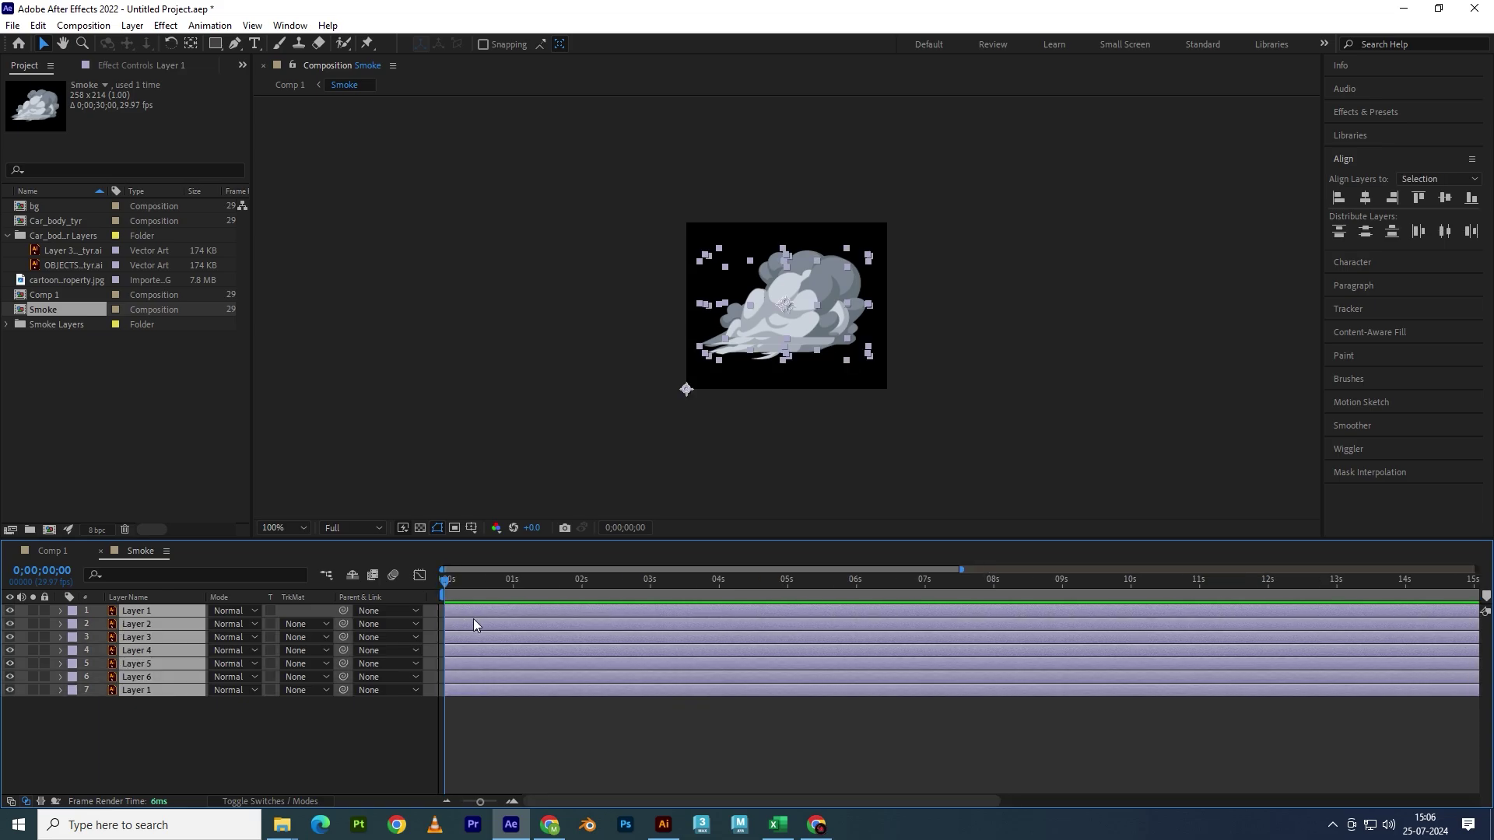
{"action": "left_click_drag", "start_coordinate": [450, 593], "coordinate": [466, 593]}
{"action": "key", "text": "F2"}
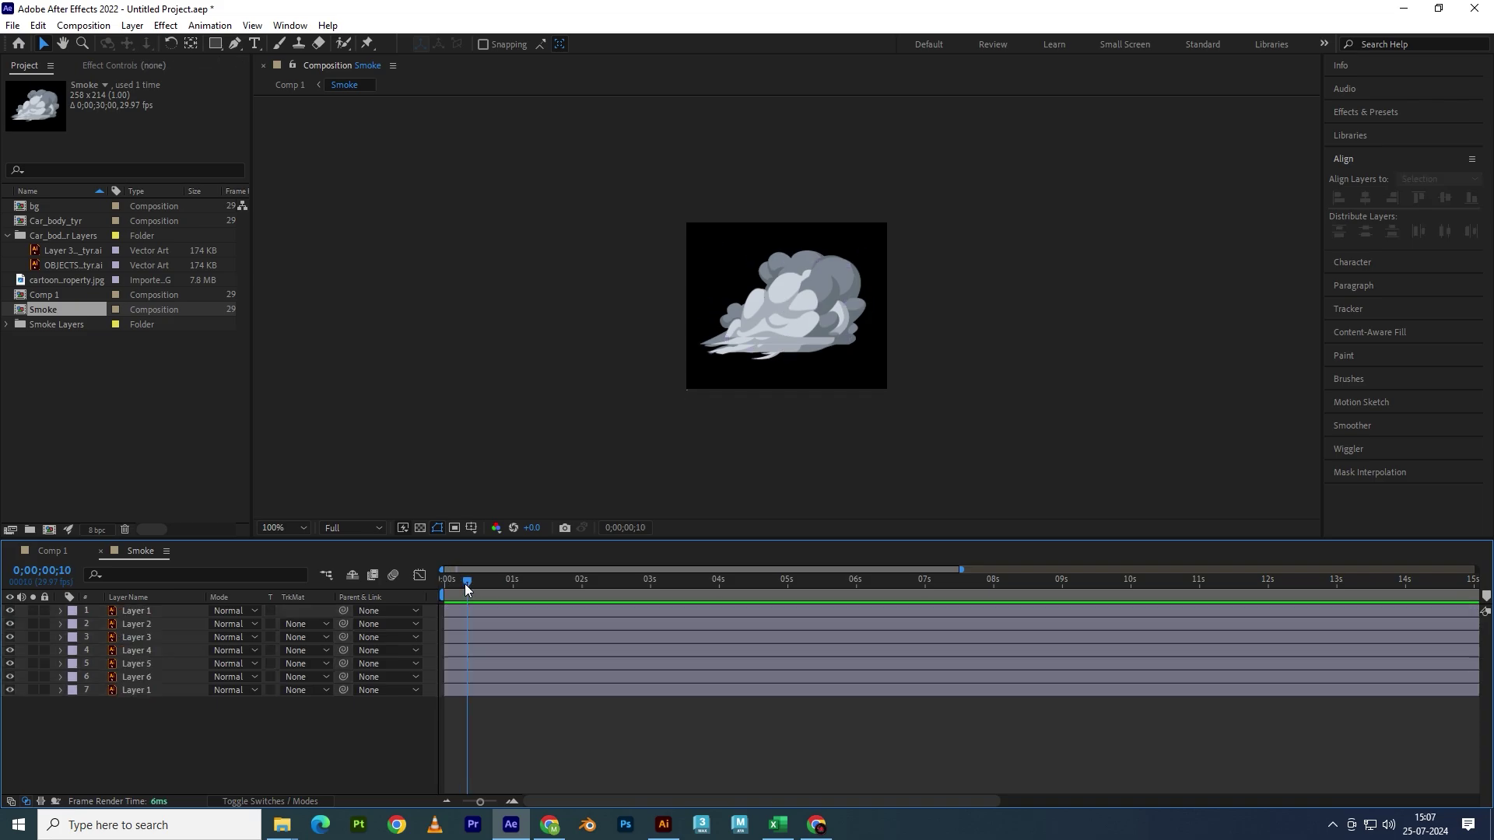
- Split all smoke layers at this frame, delete the split-off pieces and trim their starts here
{"action": "left_click_drag", "start_coordinate": [468, 582], "coordinate": [466, 591]}
{"action": "left_click_drag", "start_coordinate": [462, 700], "coordinate": [498, 614]}
{"action": "key", "text": "ctrl+shift+d"}
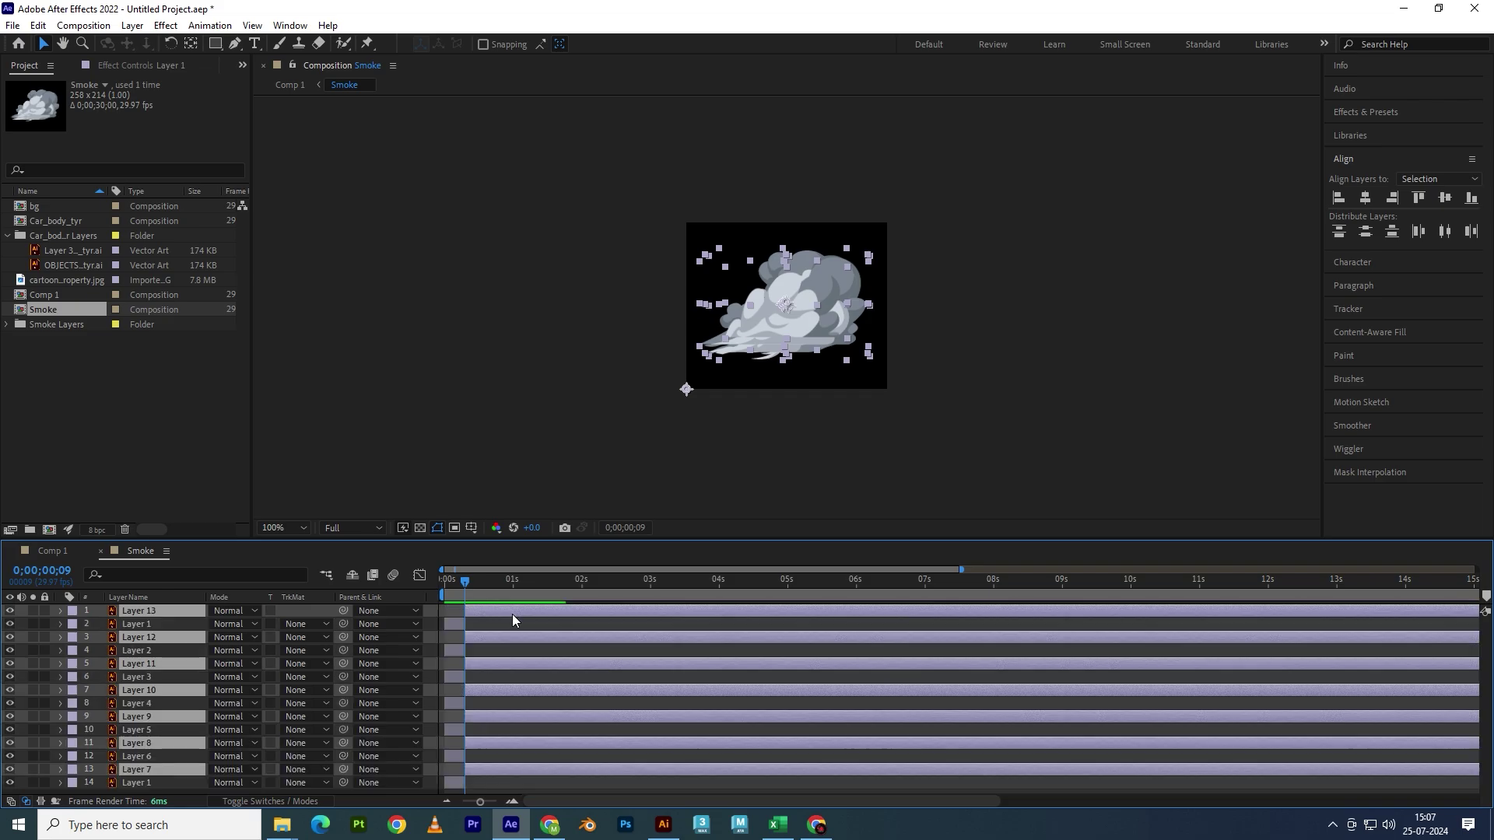
{"action": "key", "text": "Delete"}
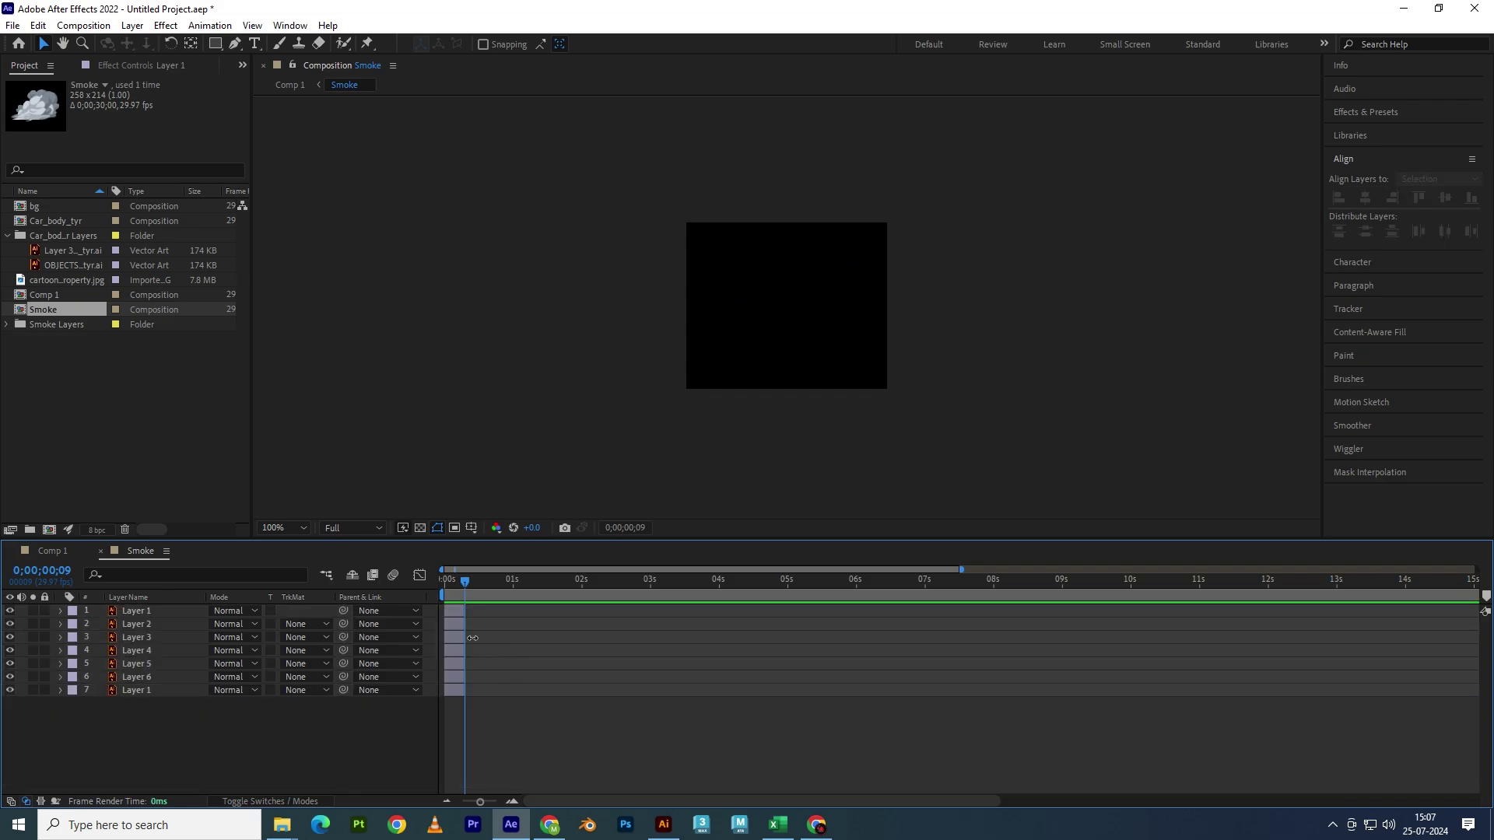
{"action": "left_click_drag", "start_coordinate": [459, 616], "coordinate": [459, 679]}
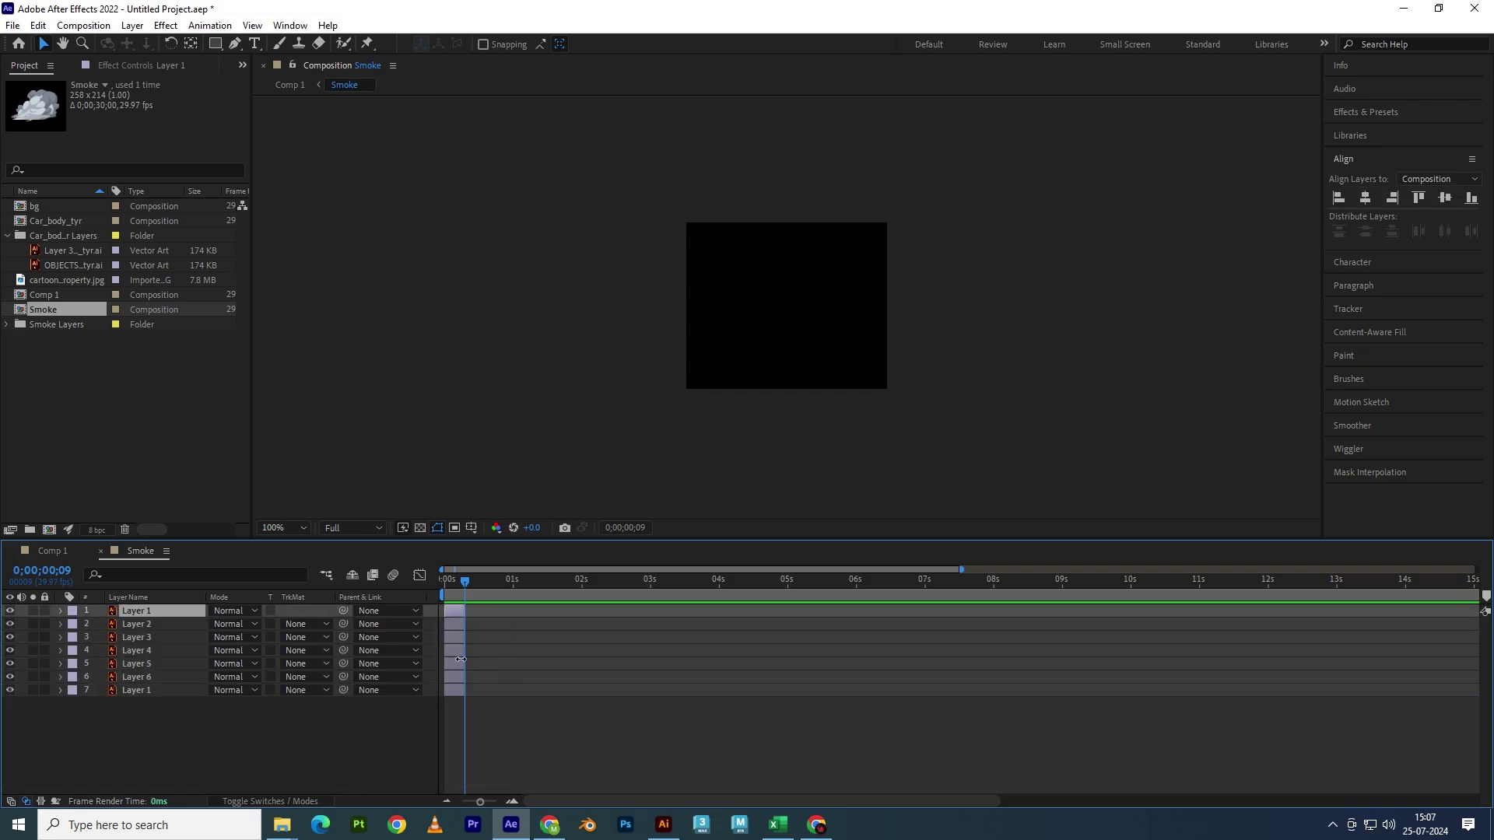
{"action": "key", "text": "bracketleft"}
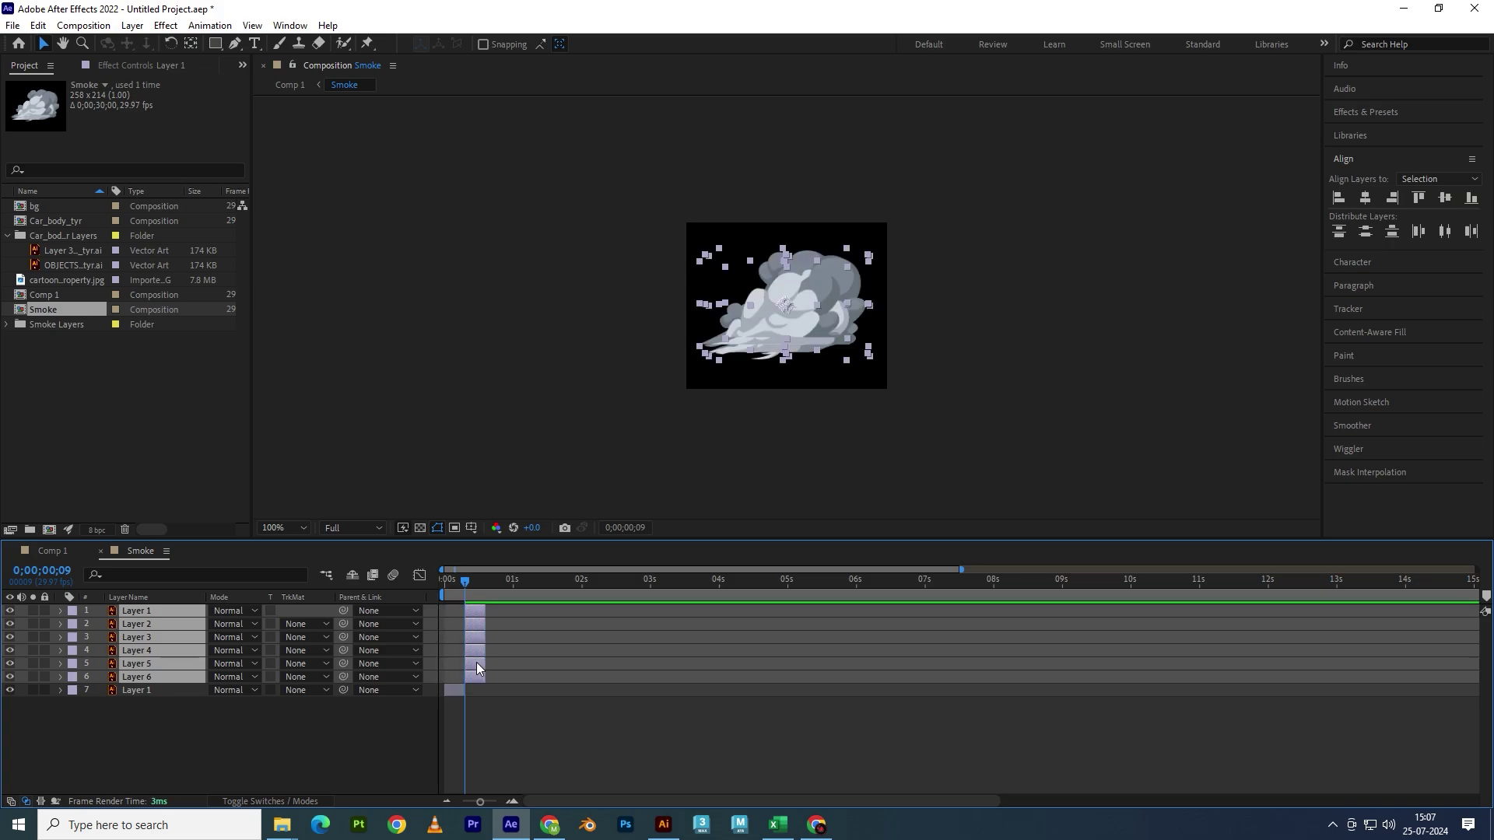
- Trim the start of the remaining selected smoke layers at a later frame
{"action": "left_click", "coordinate": [474, 674], "text": "ctrl"}
{"action": "mouse_move", "coordinate": [468, 579]}
{"action": "left_mouse_down"}
{"action": "mouse_move", "coordinate": [484, 580]}
{"action": "mouse_move", "coordinate": [468, 582]}
{"action": "left_mouse_up"}
{"action": "key", "text": "bracketleft"}
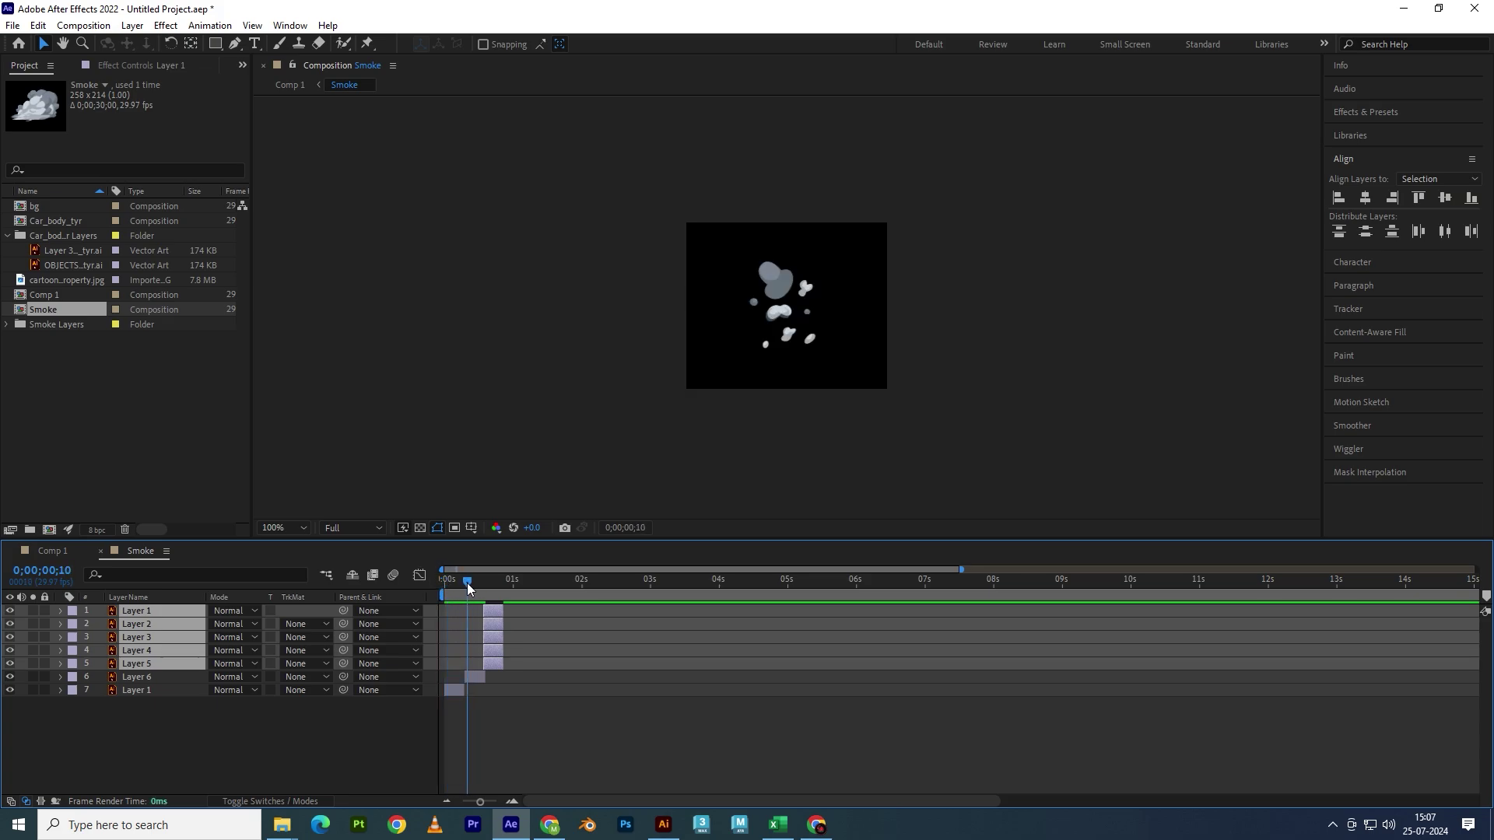
{"action": "key", "text": "bracketleft"}
{"action": "left_click_drag", "start_coordinate": [483, 585], "coordinate": [446, 594]}
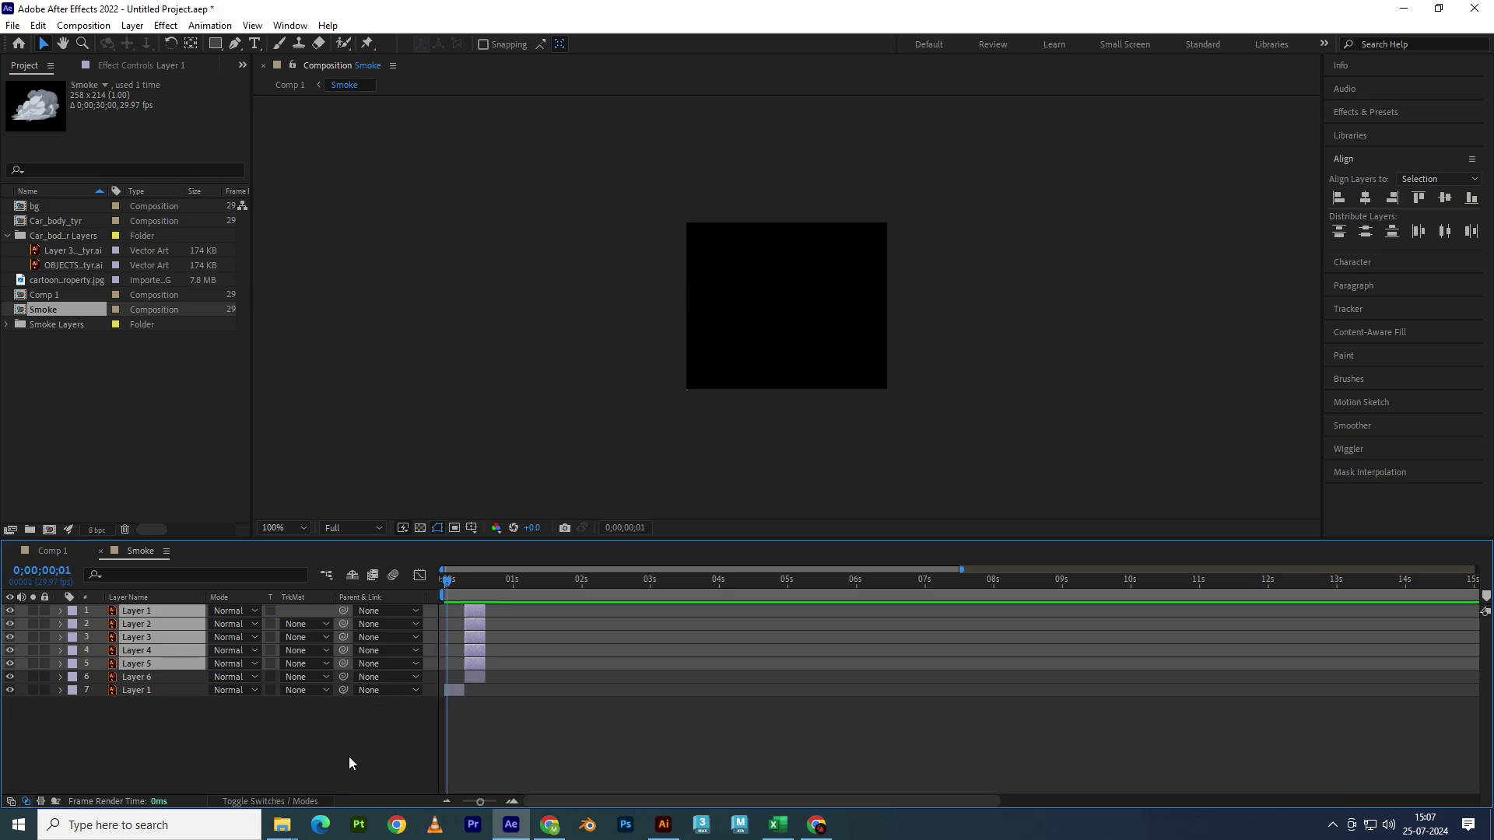
- Undo the staggered start times and delete the extra seventh smoke layer
{"action": "left_click", "coordinate": [154, 723]}
{"action": "left_click", "coordinate": [132, 689]}
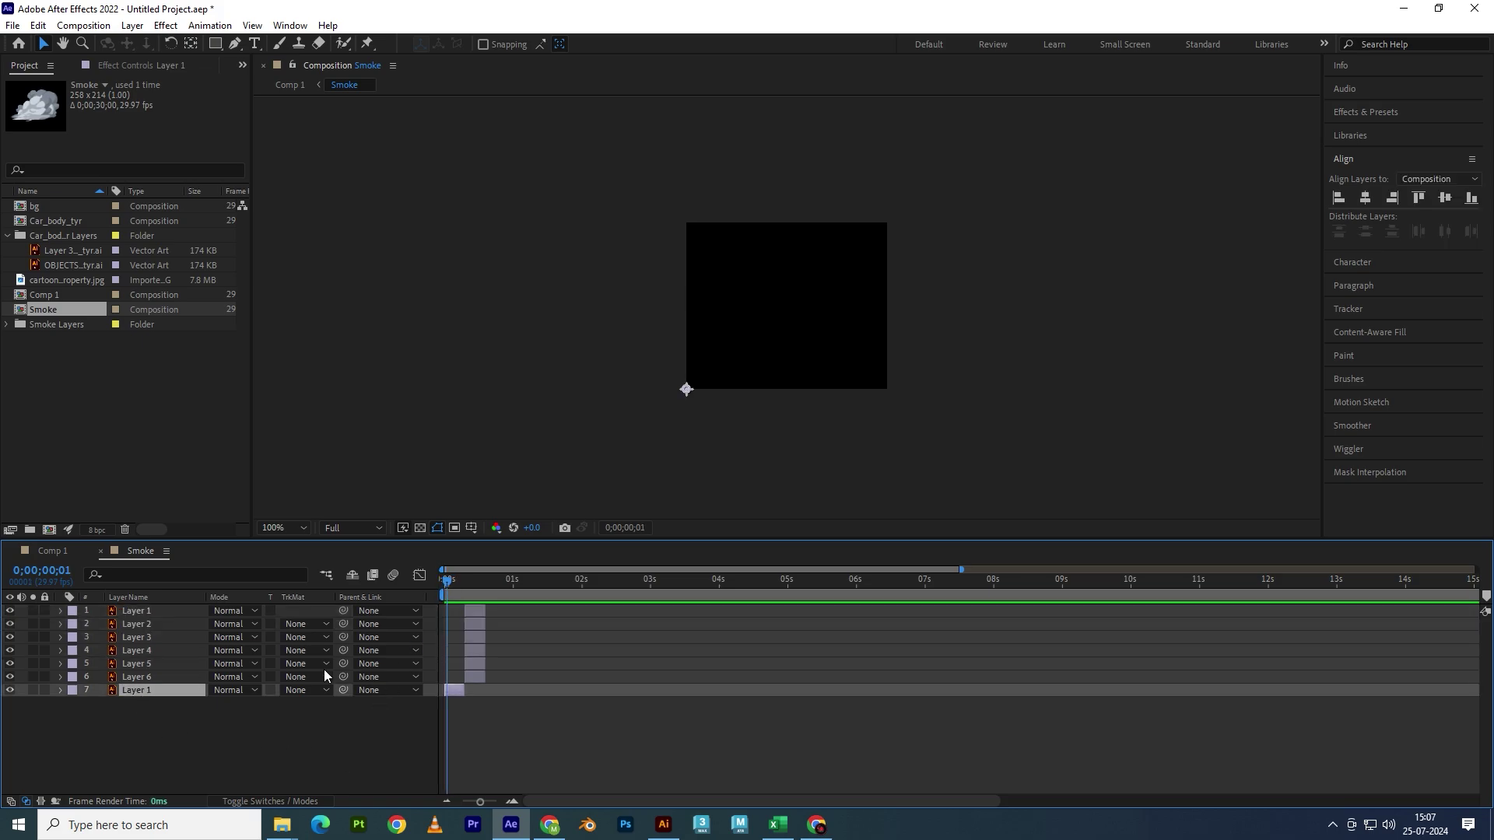
{"action": "key", "text": "ctrl+z"}
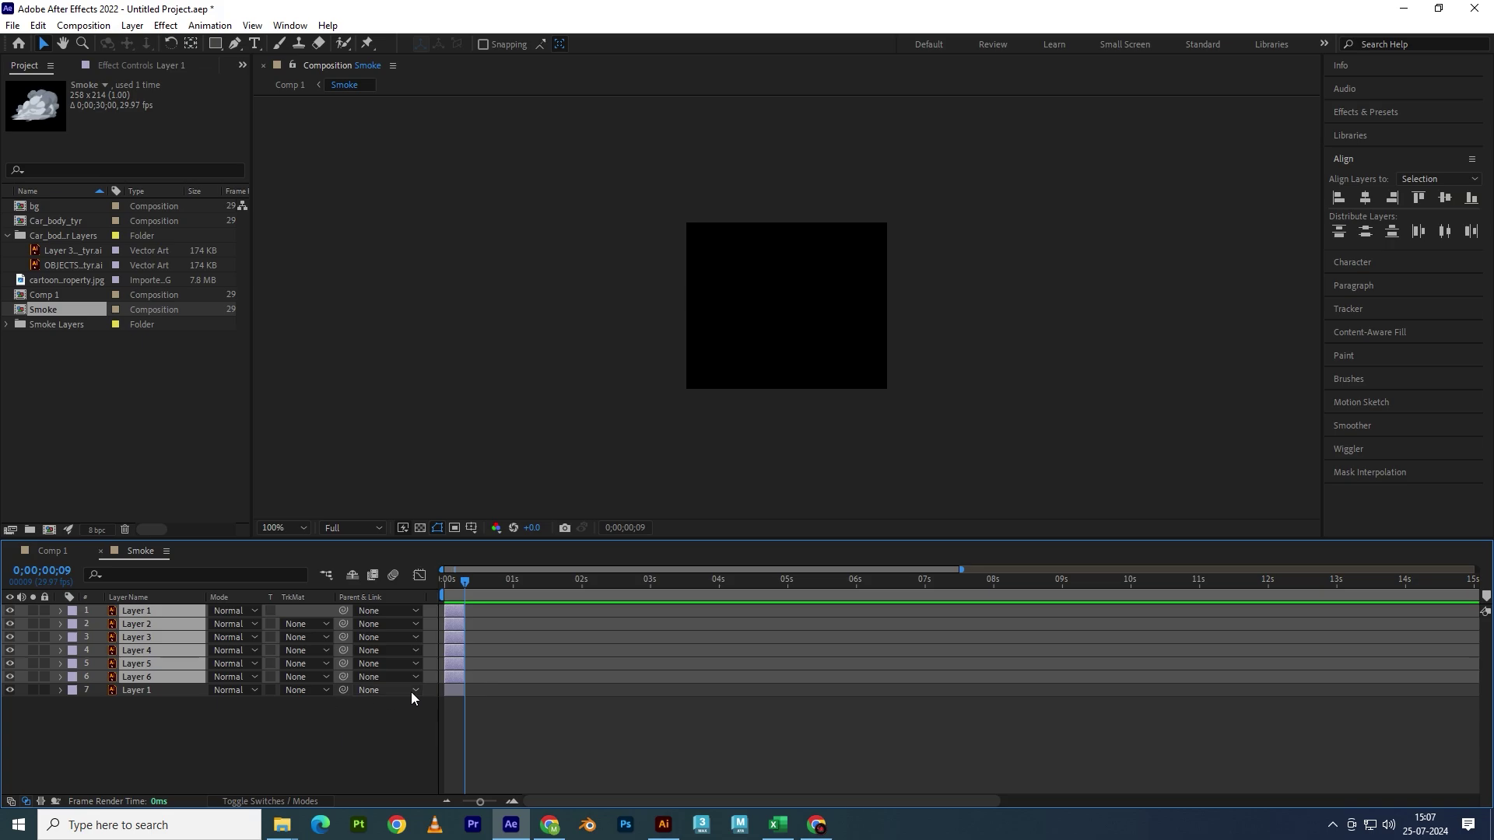
{"action": "left_click", "coordinate": [130, 690]}
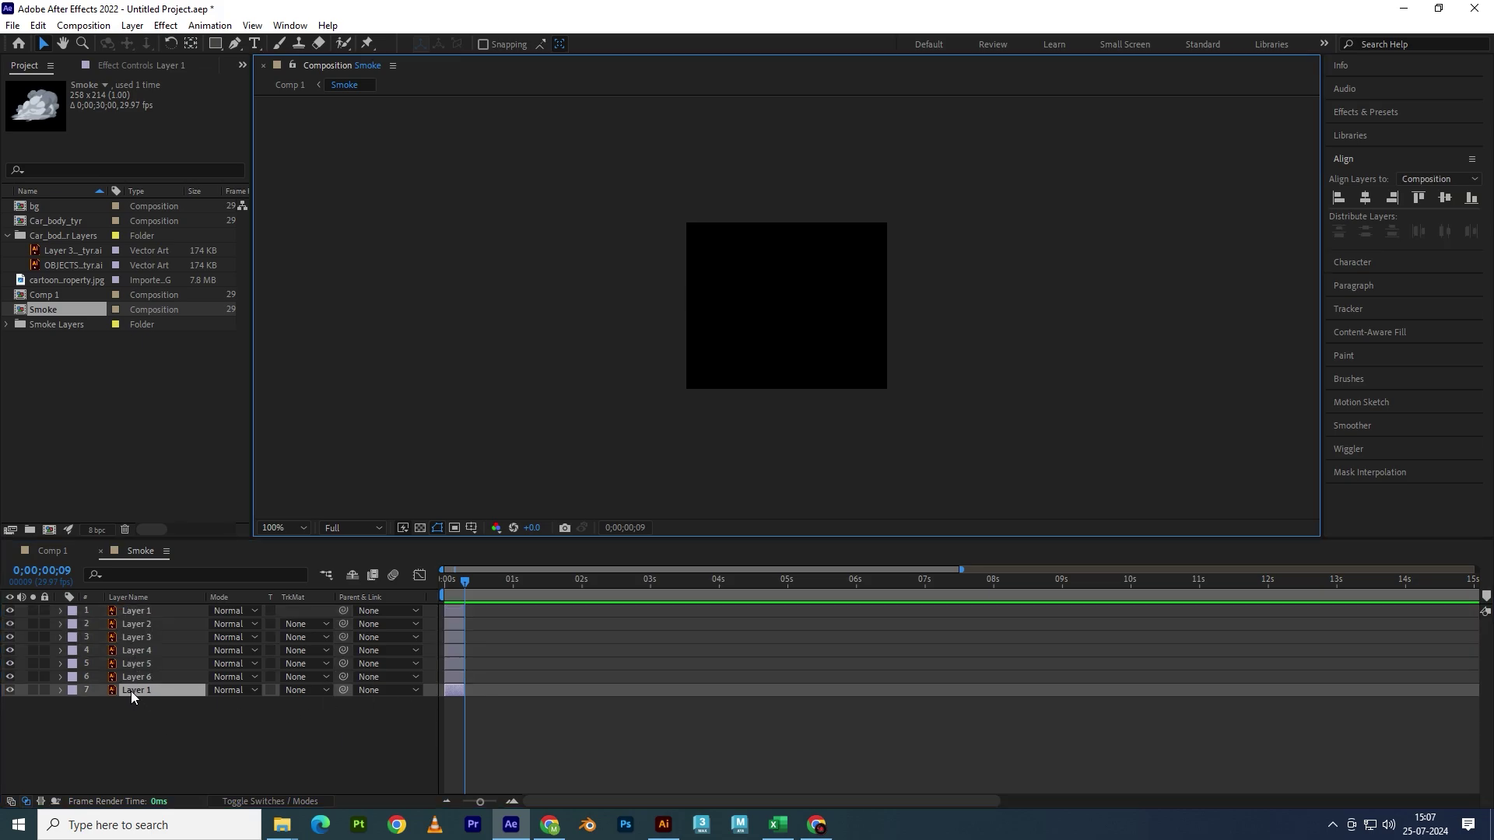
{"action": "key", "text": "Delete"}
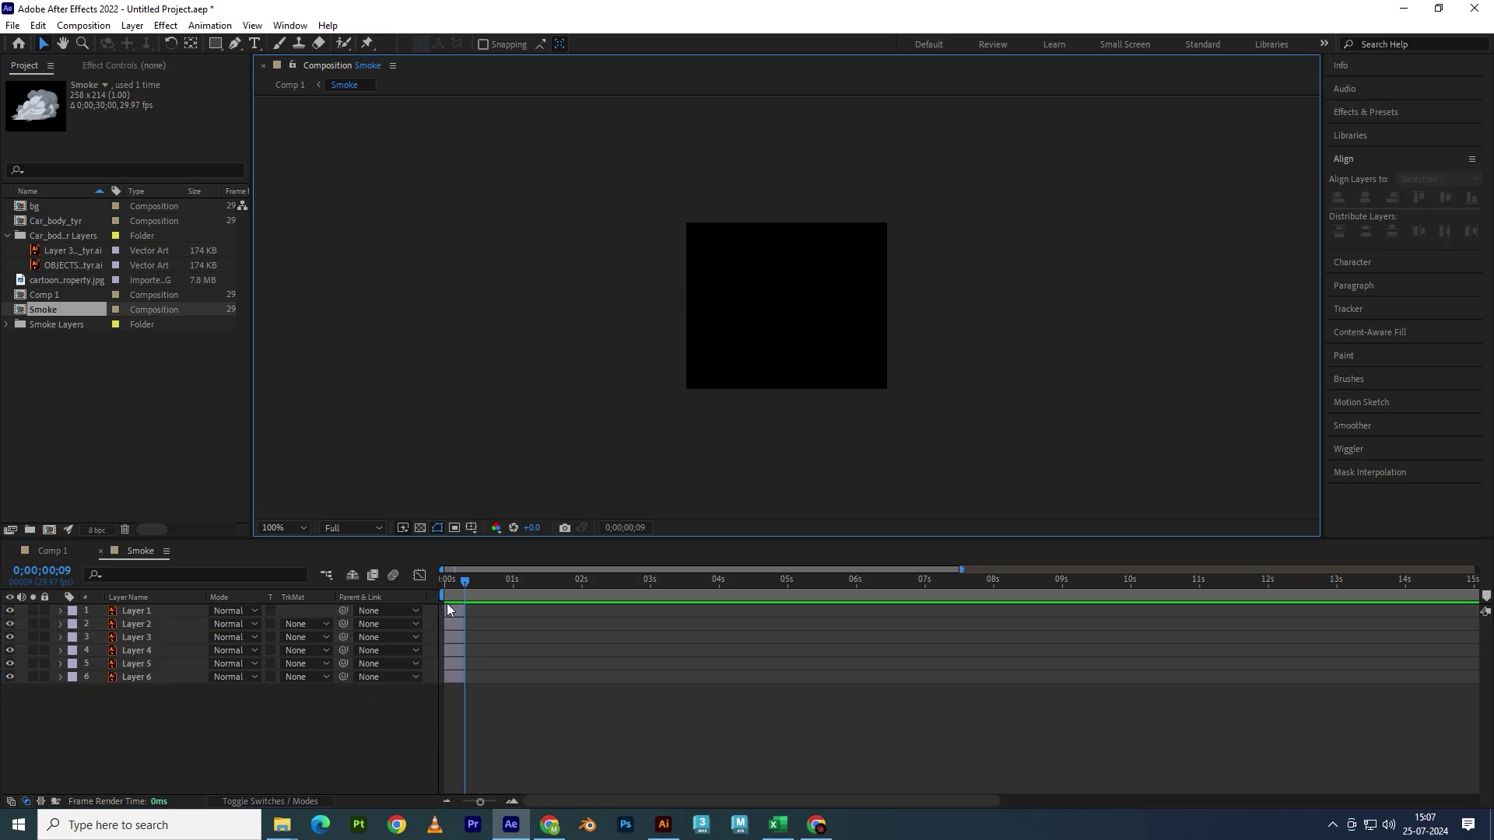
- Start smoke Layers 2–6 at frame 8, leaving Layer 1 at the first frame
{"action": "left_click_drag", "start_coordinate": [468, 579], "coordinate": [440, 577]}
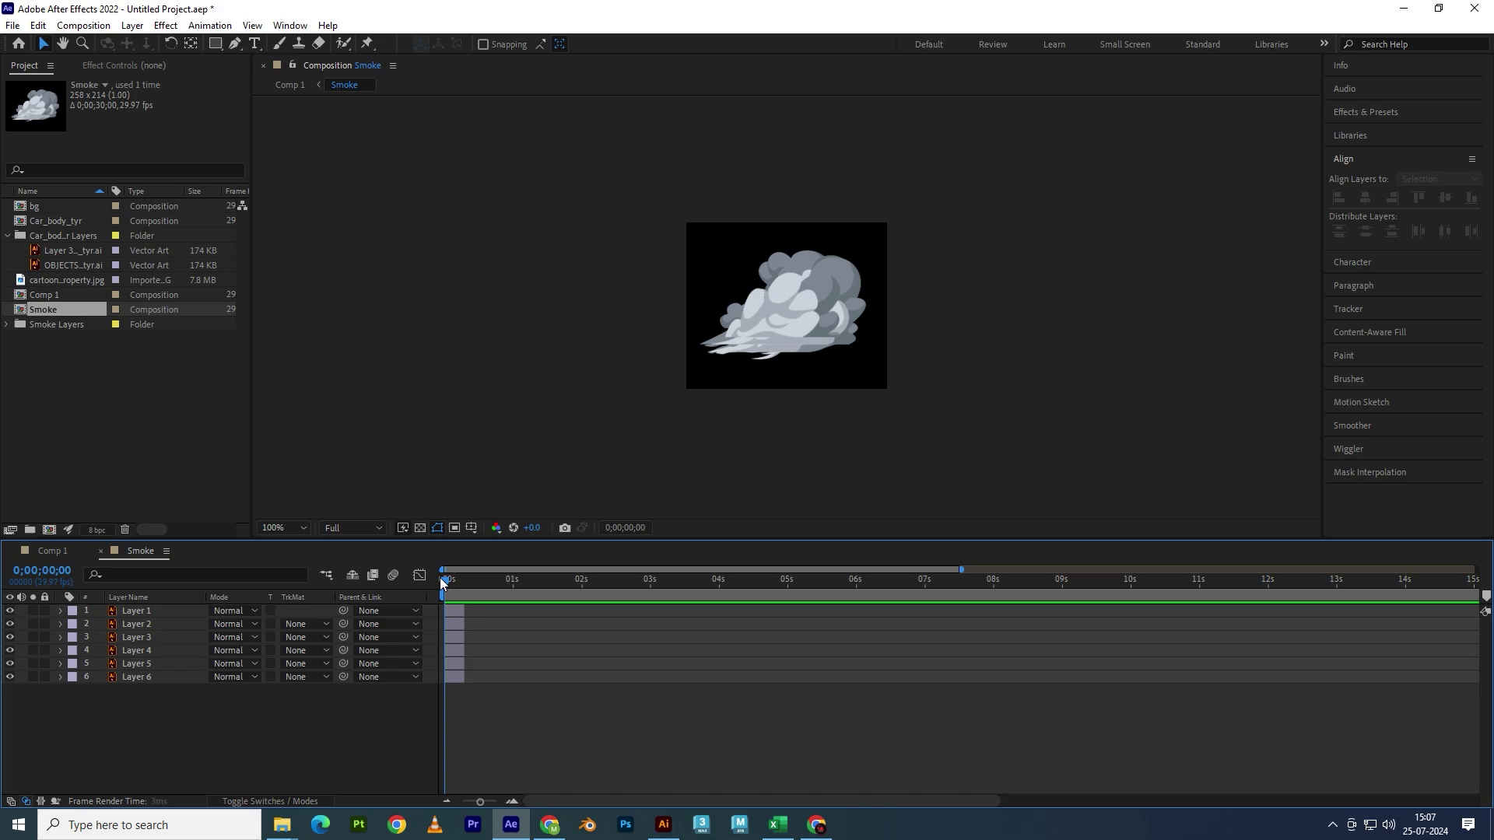
{"action": "left_click", "coordinate": [456, 677]}
{"action": "left_click", "coordinate": [455, 622], "text": "shift"}
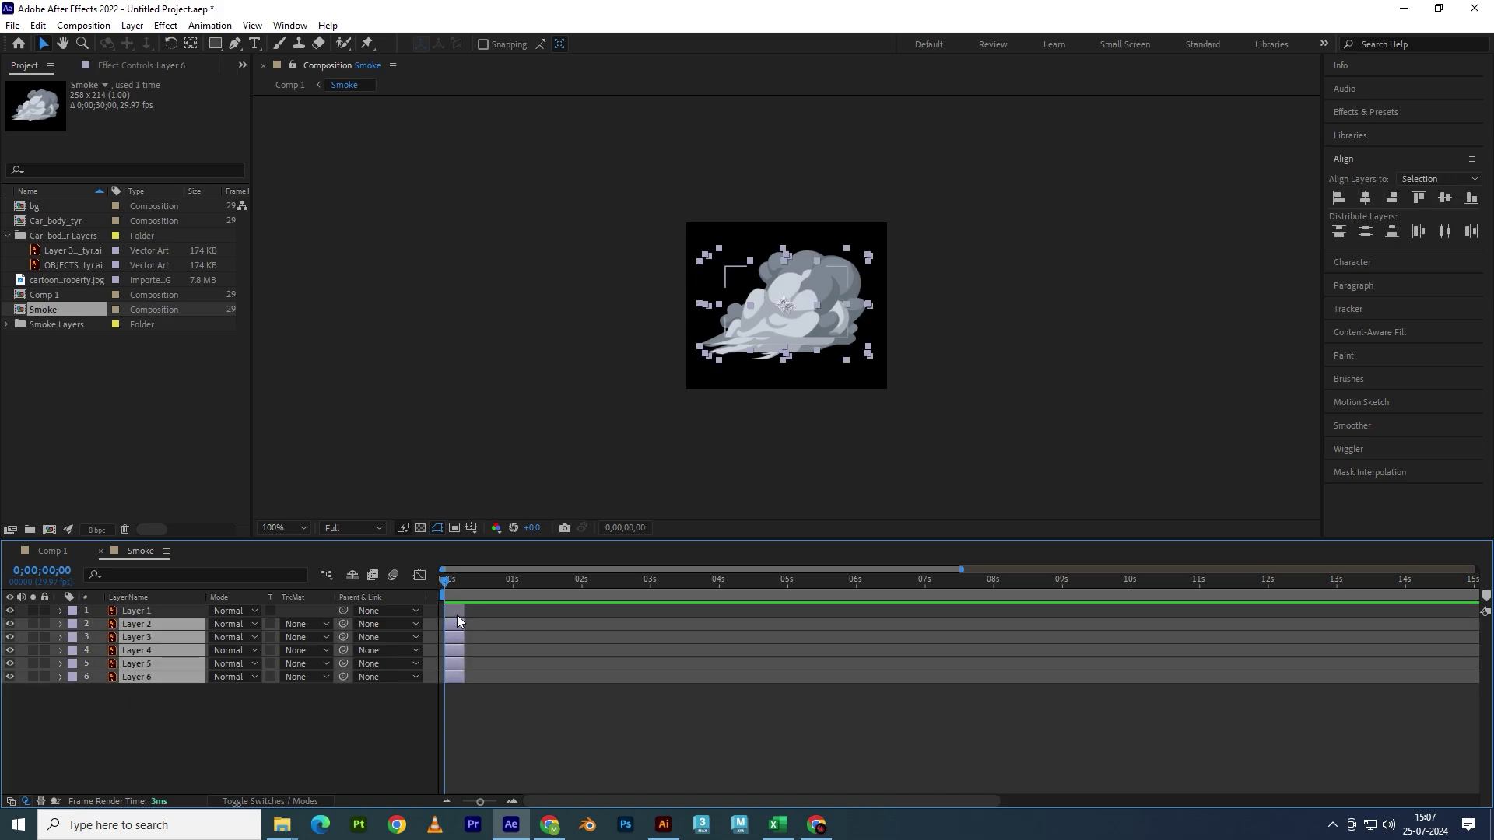
{"action": "left_click", "coordinate": [456, 615], "text": "shift"}
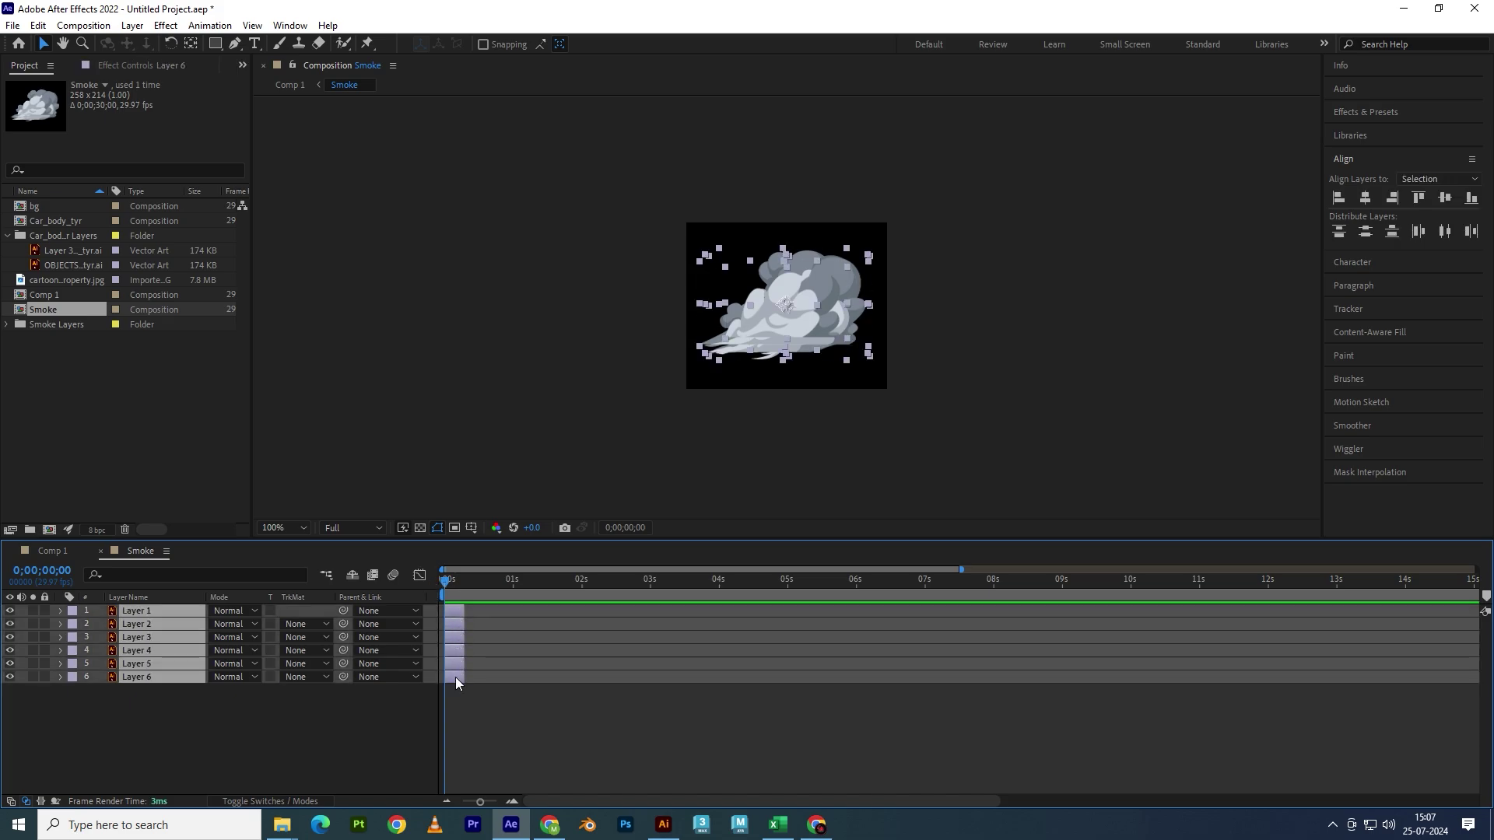
{"action": "left_click", "coordinate": [454, 610], "text": "ctrl"}
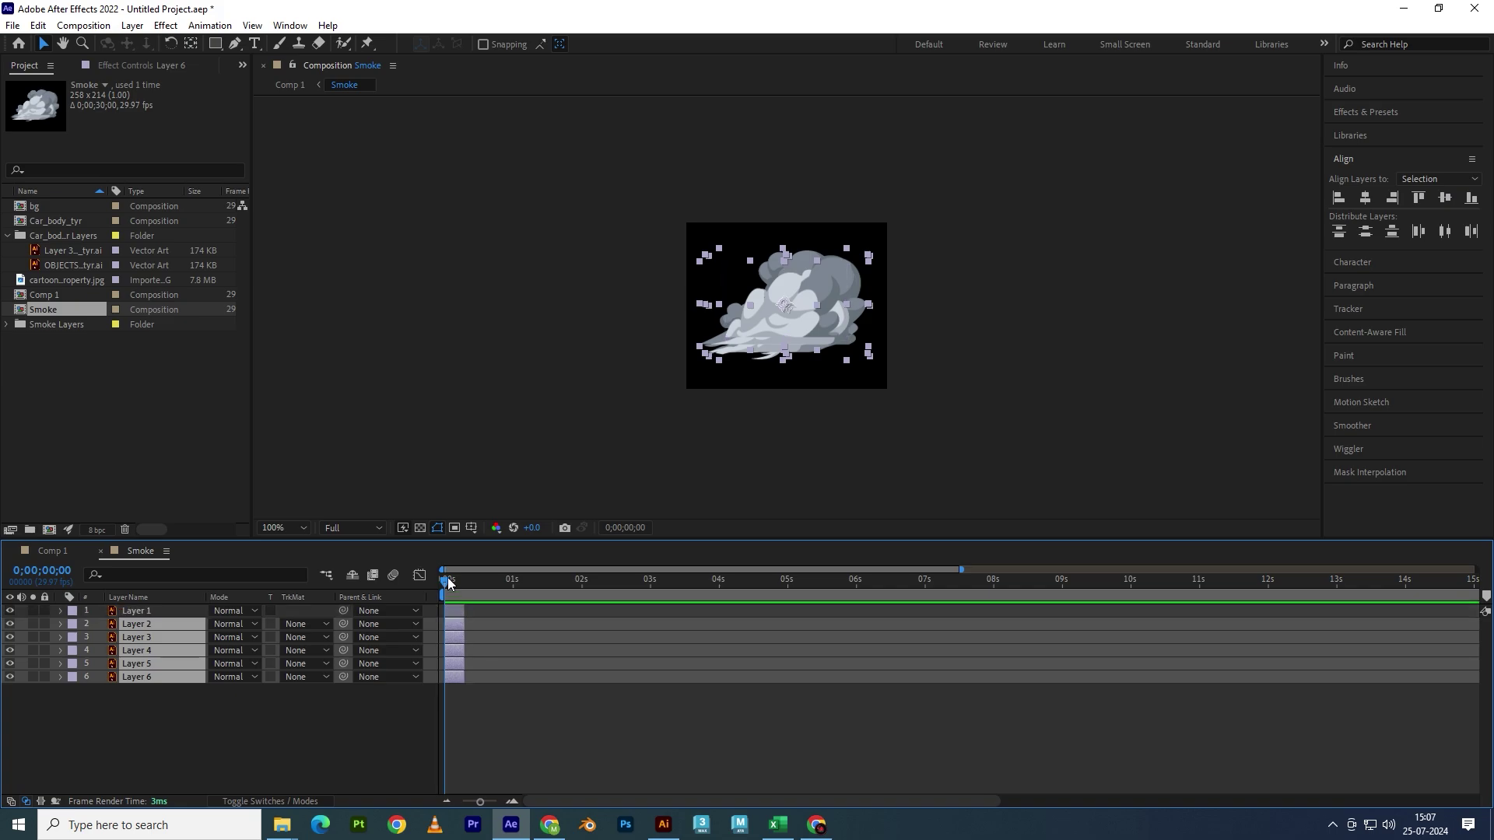
{"action": "left_click_drag", "start_coordinate": [446, 579], "coordinate": [468, 581]}
{"action": "key", "text": "bracketleft"}
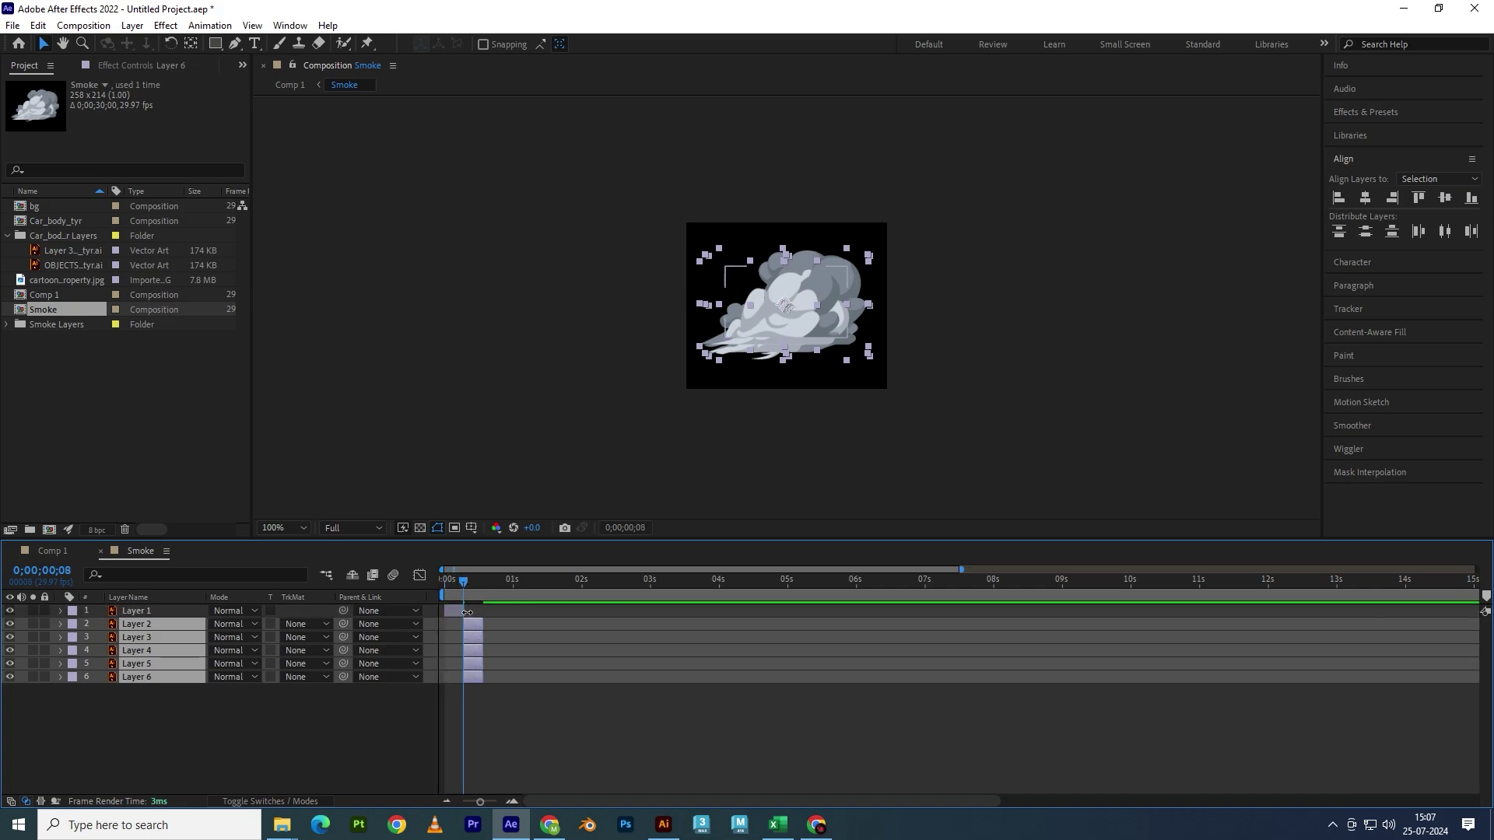
{"action": "key", "text": "Page_Up"}
{"action": "mouse_move", "coordinate": [456, 582]}
{"action": "left_mouse_down"}
{"action": "mouse_move", "coordinate": [442, 585]}
{"action": "mouse_move", "coordinate": [486, 588]}
{"action": "left_mouse_up"}
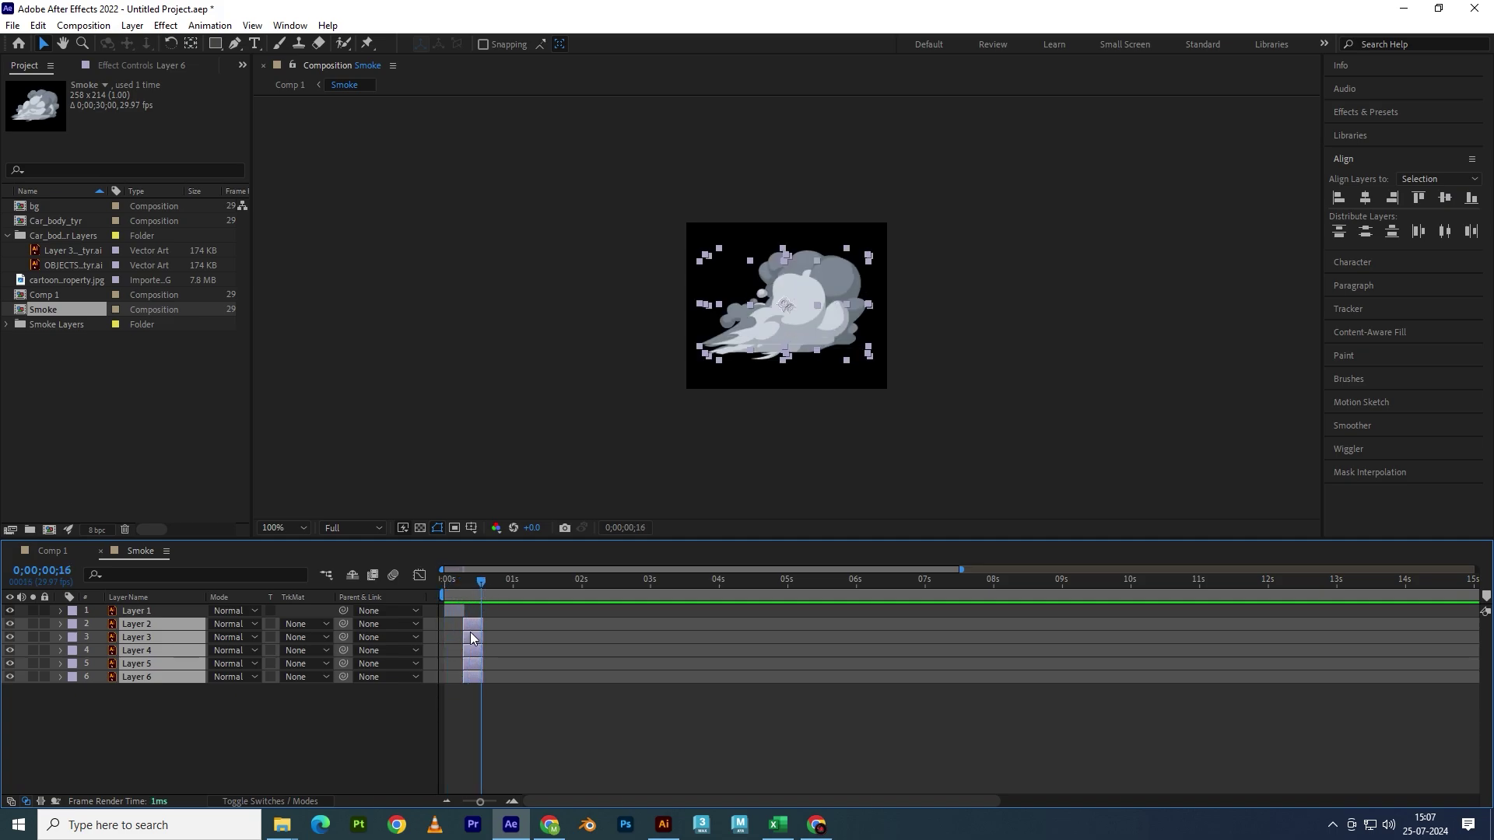
- Stagger the rest: Layers 3–6 at frame 16, 4–6 at 24, 5–6 at 1;02, Layer 6 at 1;10
{"action": "left_click", "coordinate": [470, 619], "text": "ctrl"}
{"action": "key", "text": "bracketleft"}
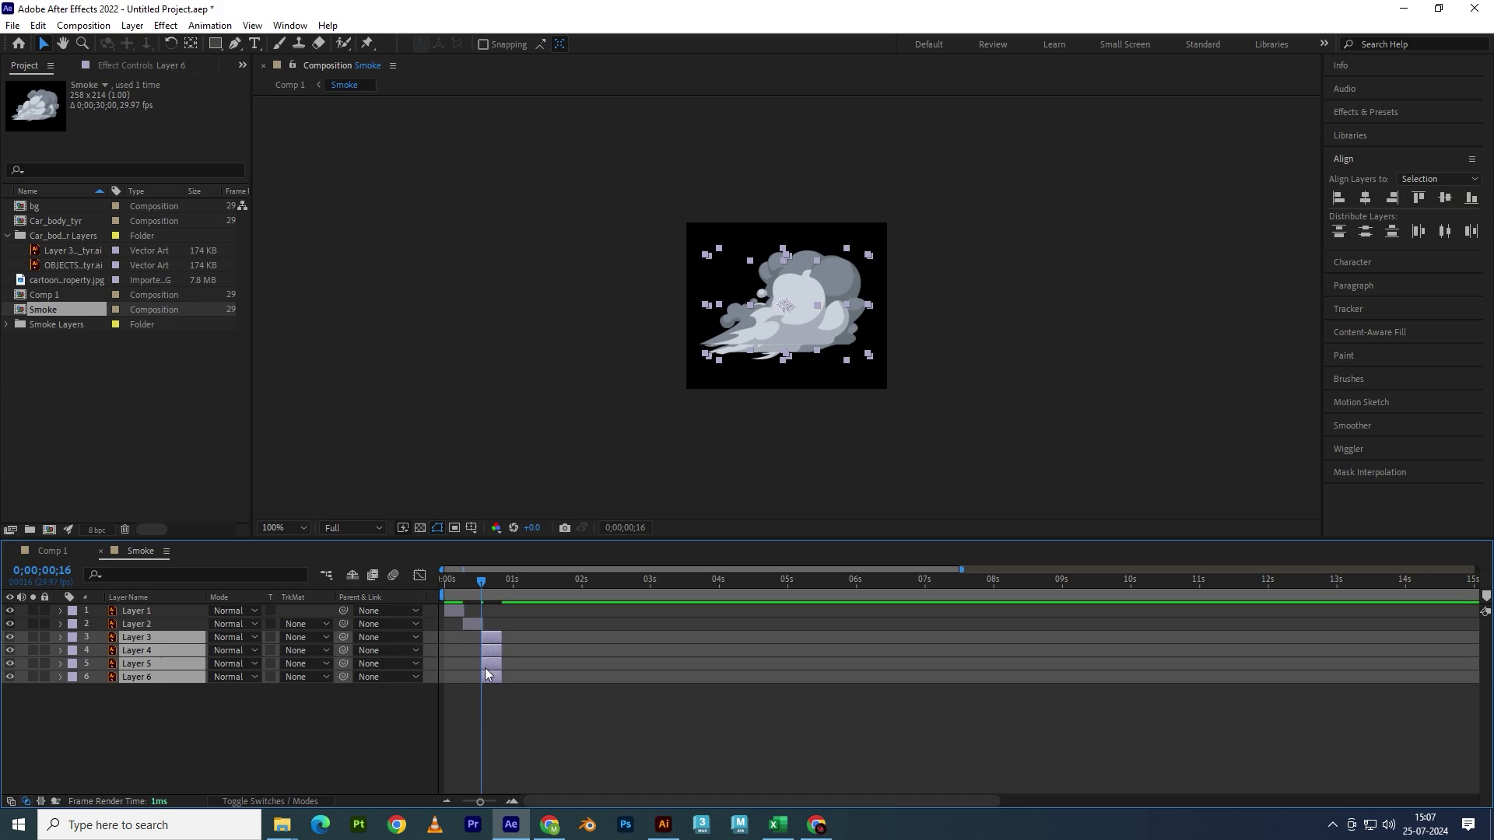
{"action": "left_click", "coordinate": [491, 640], "text": "ctrl"}
{"action": "left_click_drag", "start_coordinate": [487, 585], "coordinate": [500, 582]}
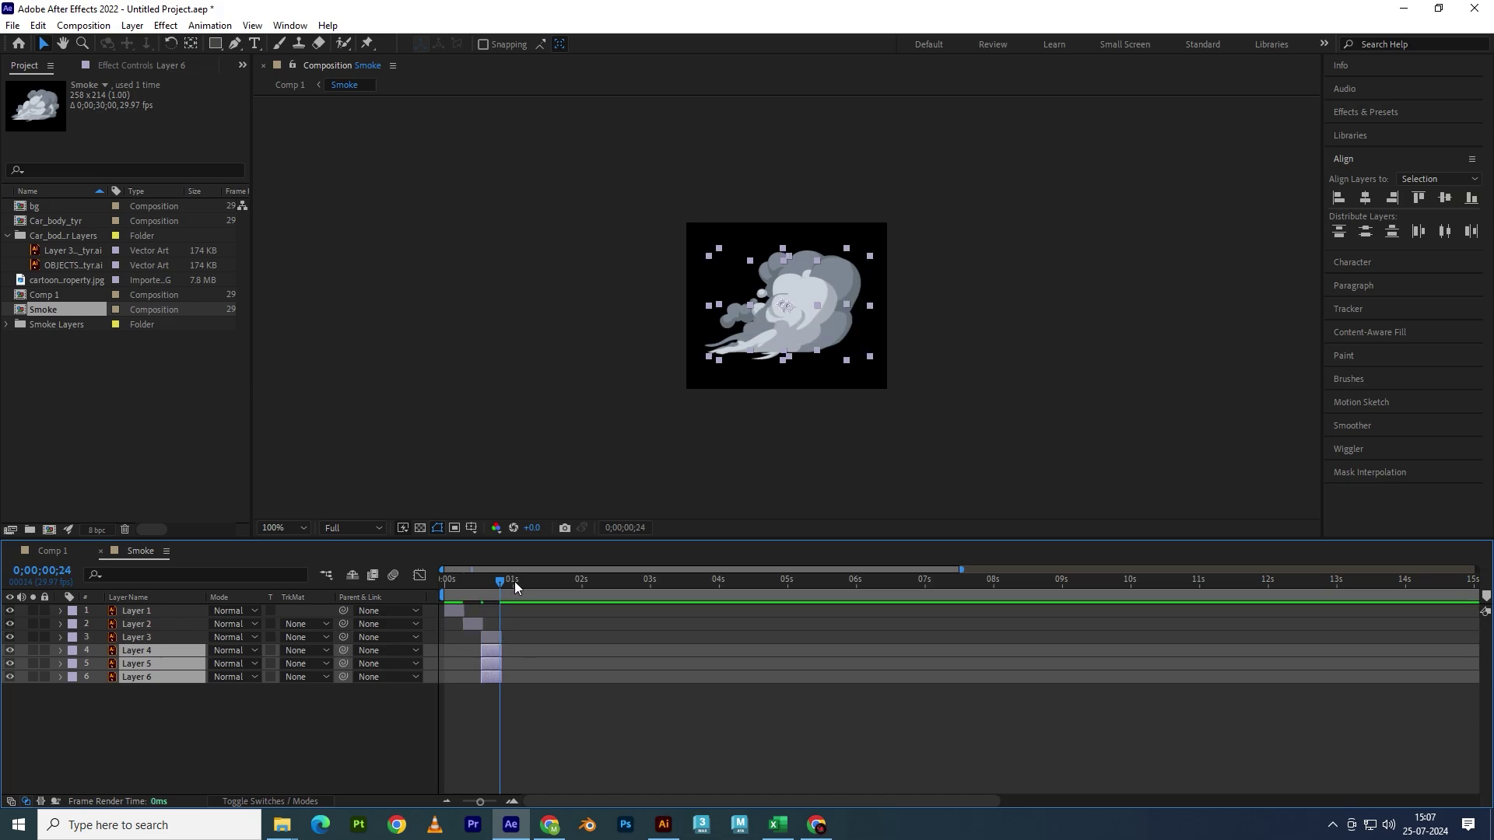
{"action": "key", "text": "bracketleft"}
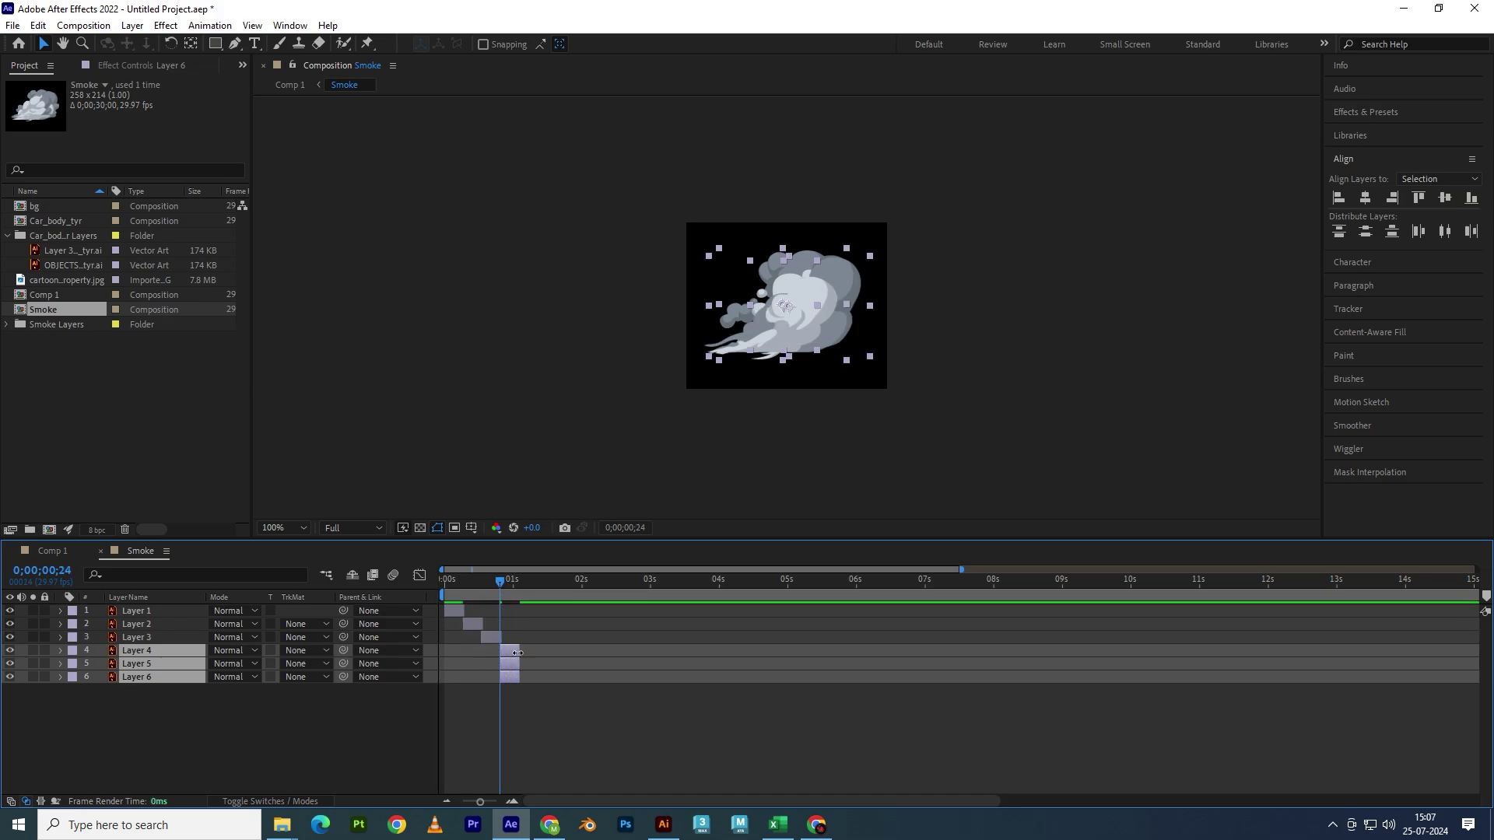
{"action": "left_click", "coordinate": [512, 651], "text": "ctrl"}
{"action": "left_click_drag", "start_coordinate": [504, 592], "coordinate": [526, 599]}
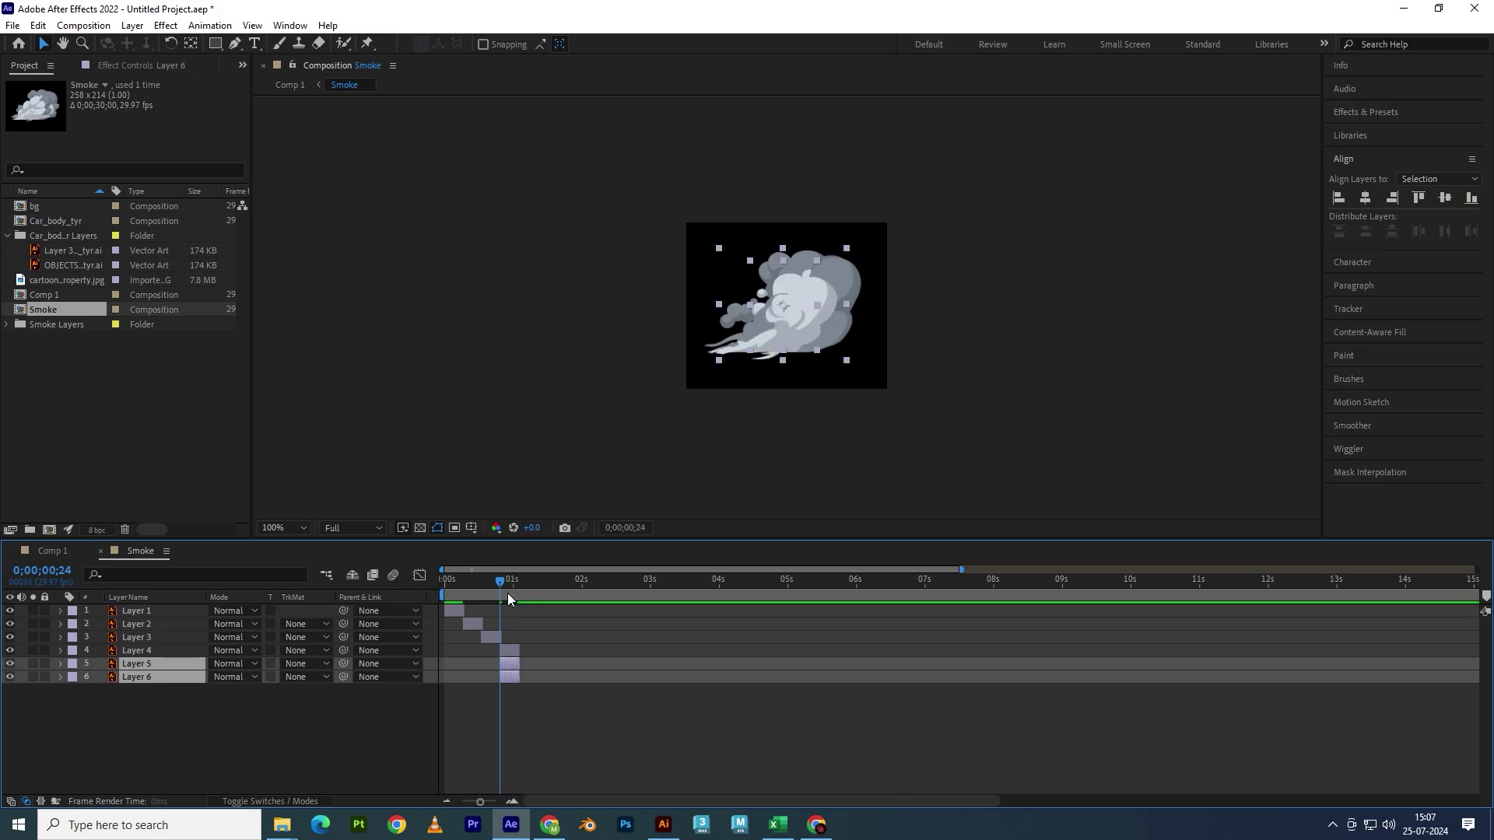
{"action": "key", "text": "bracketleft"}
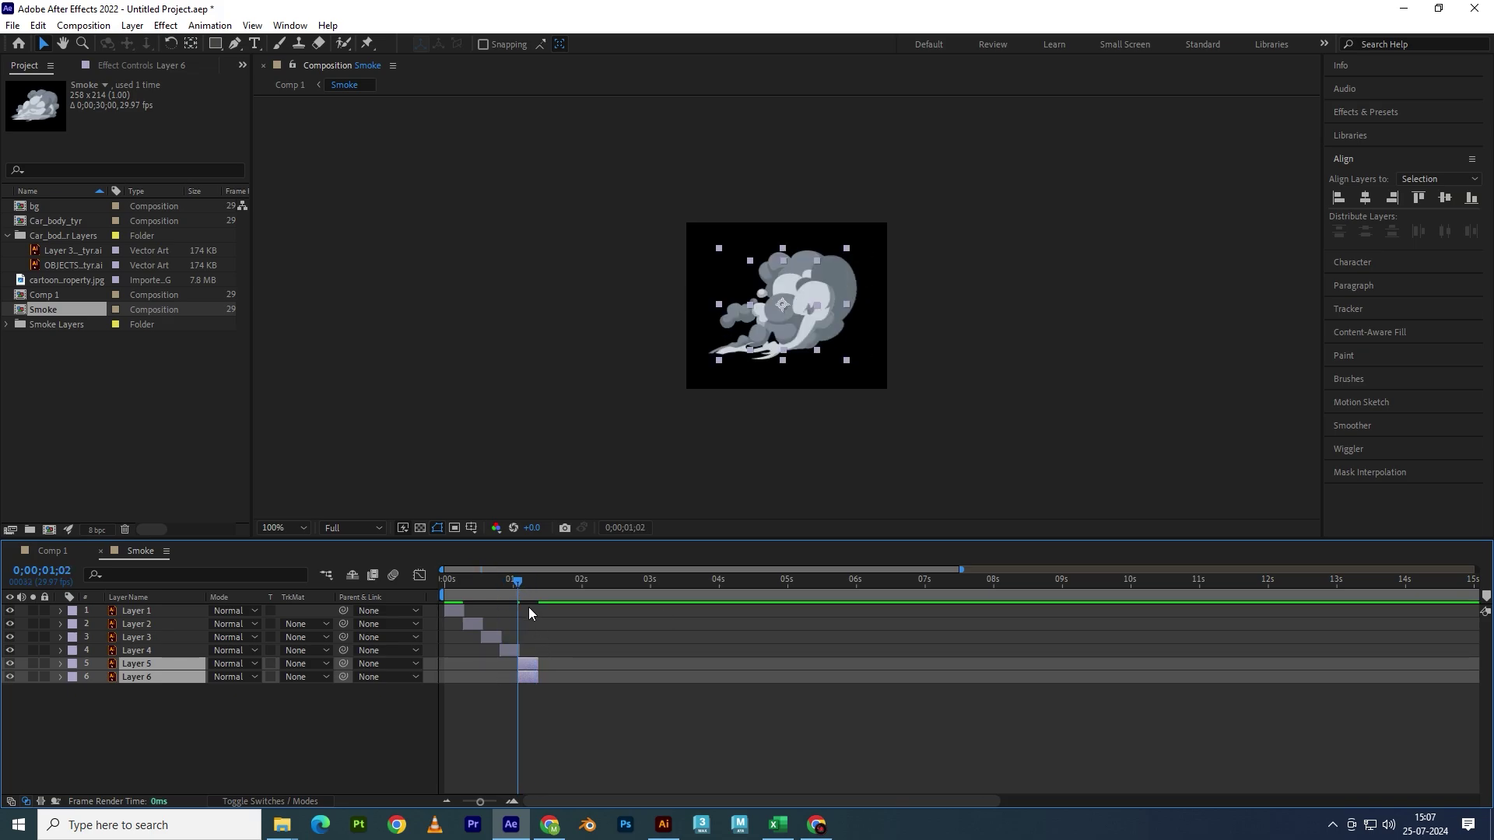
{"action": "left_click", "coordinate": [531, 674]}
{"action": "left_click_drag", "start_coordinate": [518, 596], "coordinate": [543, 595]}
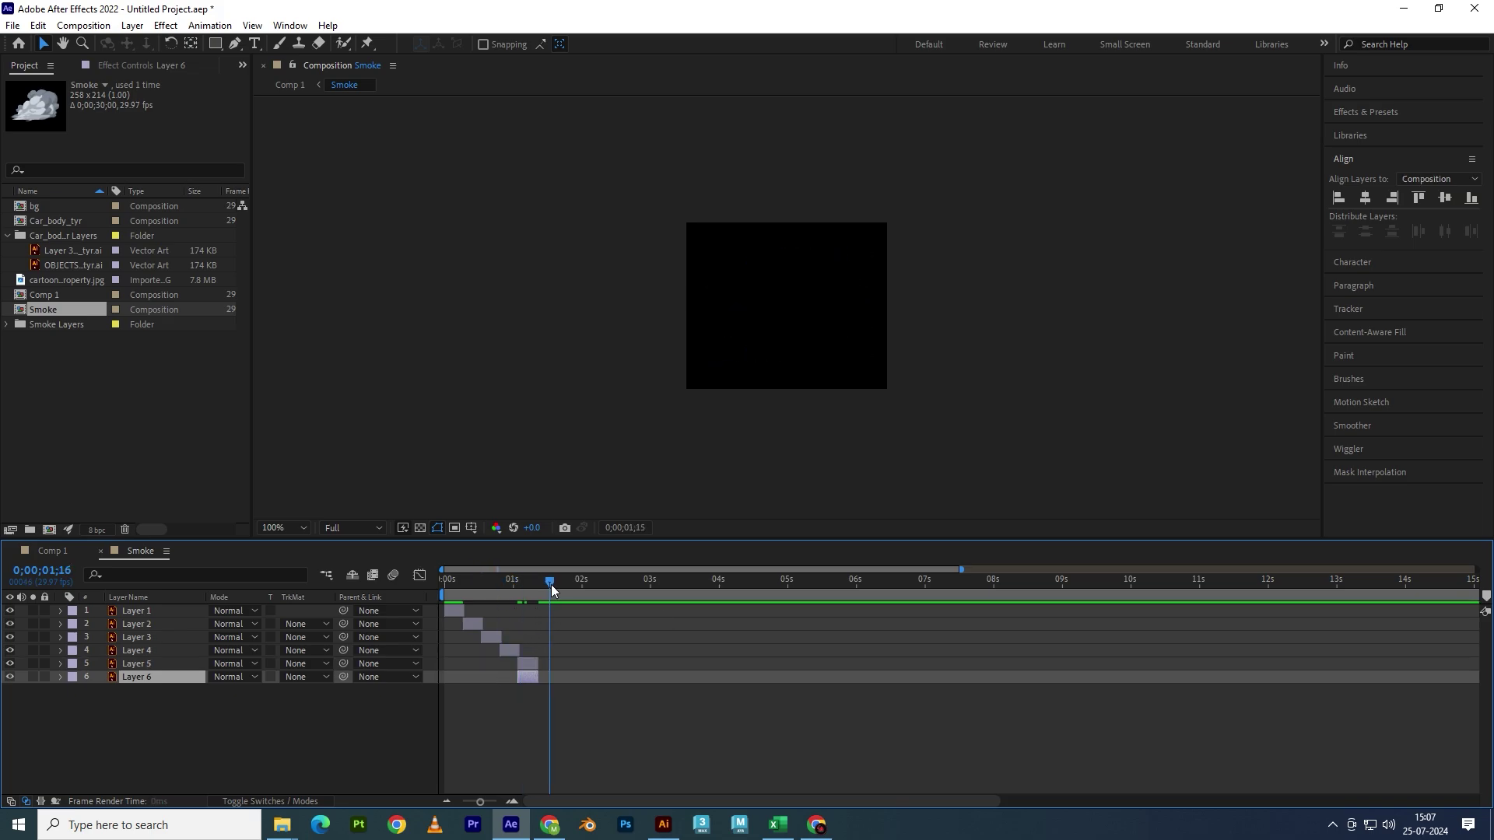
{"action": "key", "text": "bracketleft"}
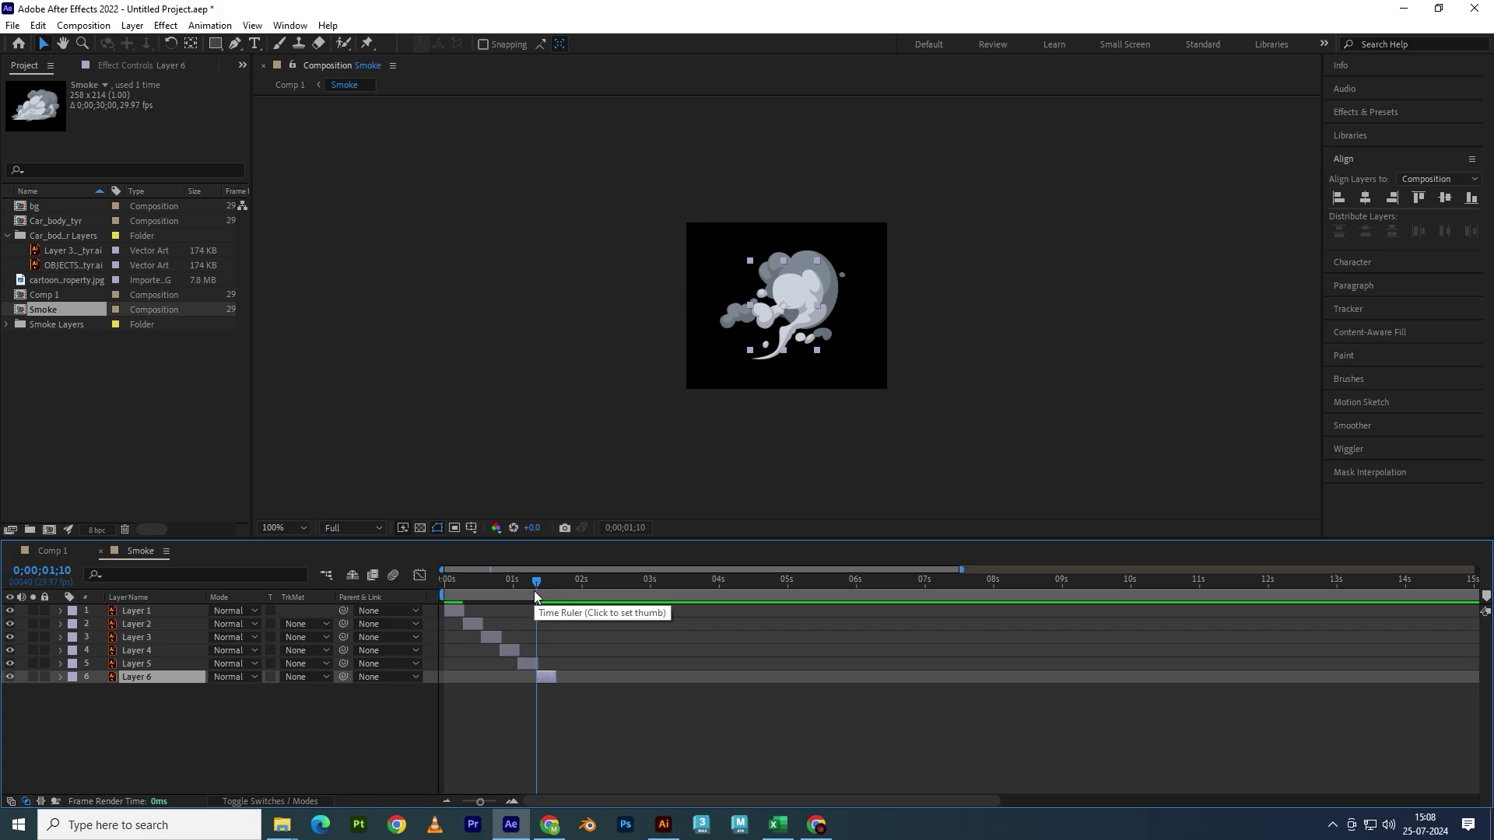
- Preview the staggered smoke sequence from the first frame
{"action": "key", "text": "Home"}
{"action": "key", "text": "space"}
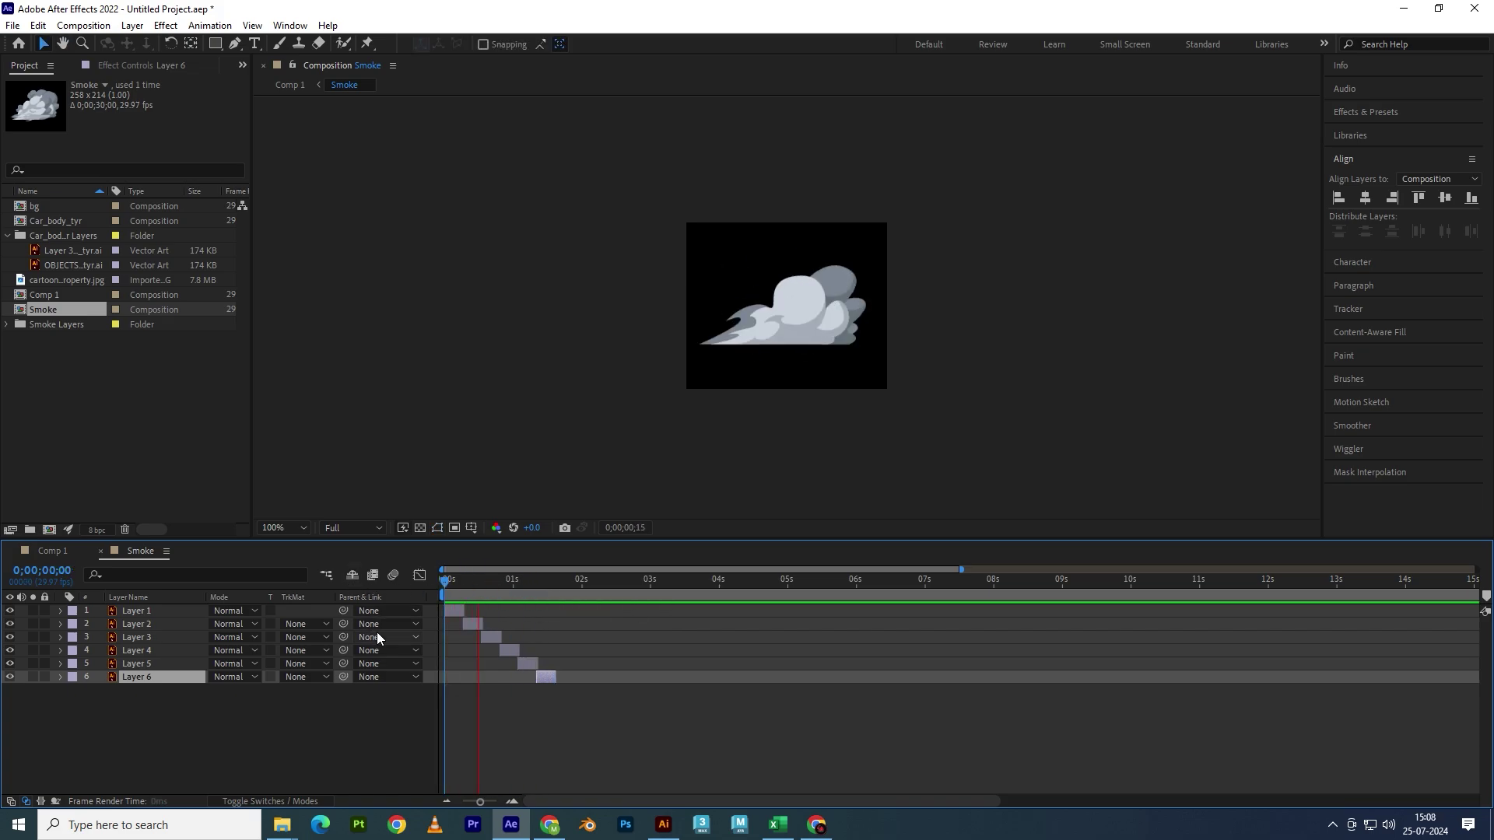
{"action": "key", "text": "space"}
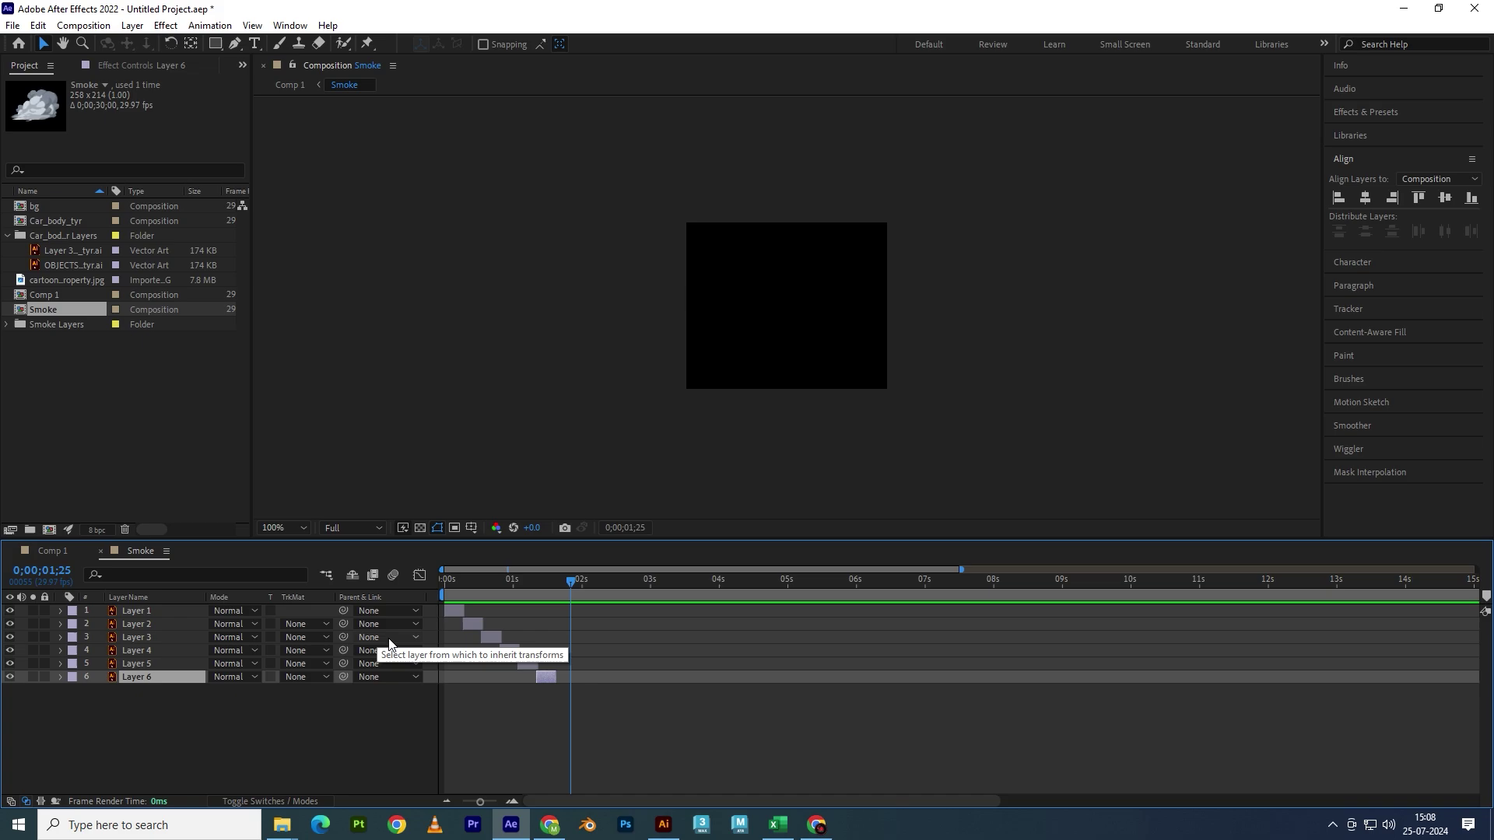
{"action": "left_click_drag", "start_coordinate": [553, 585], "coordinate": [342, 586]}
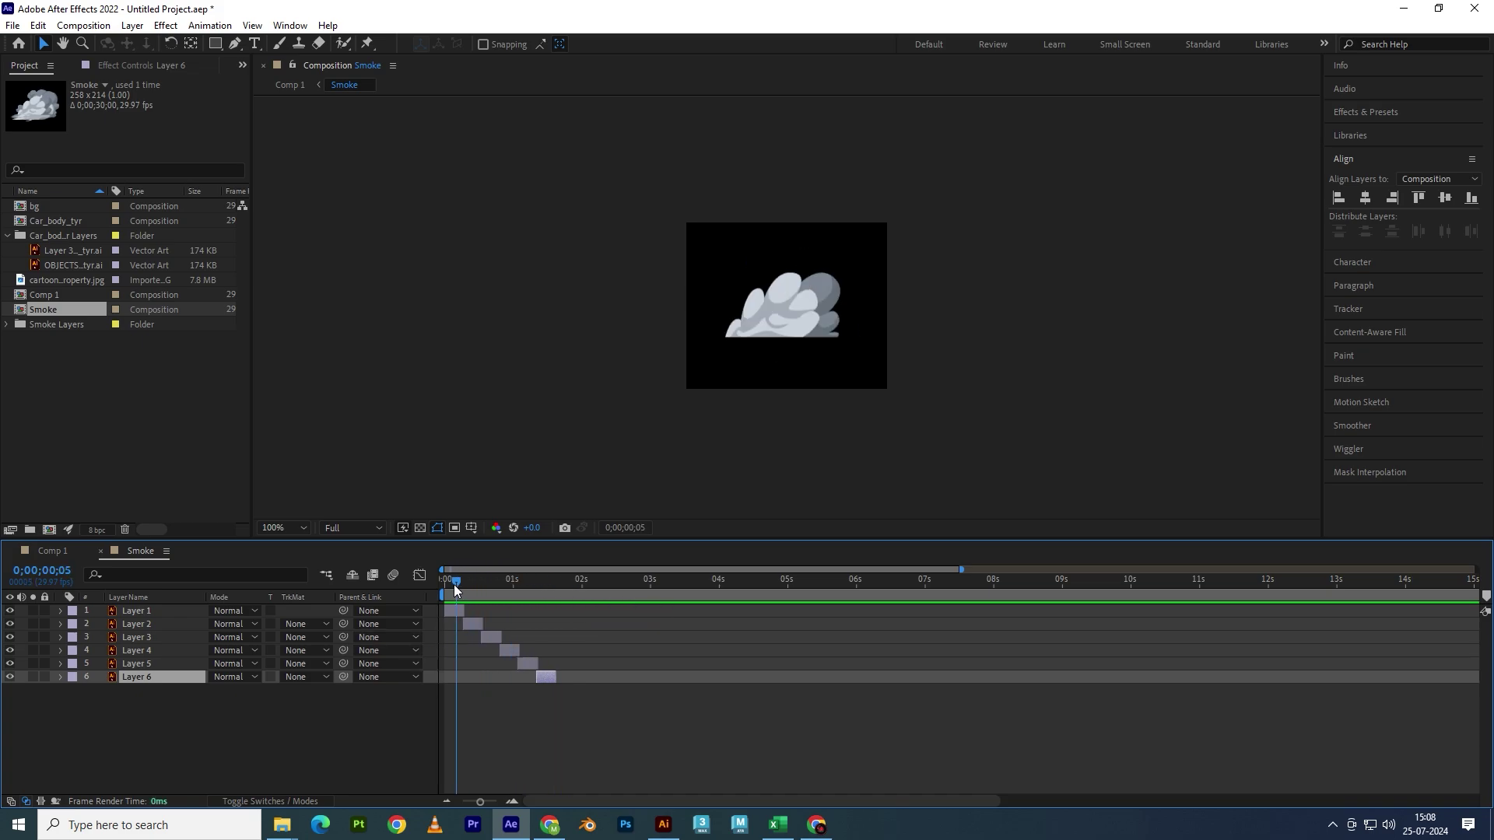
{"action": "key", "text": "space"}
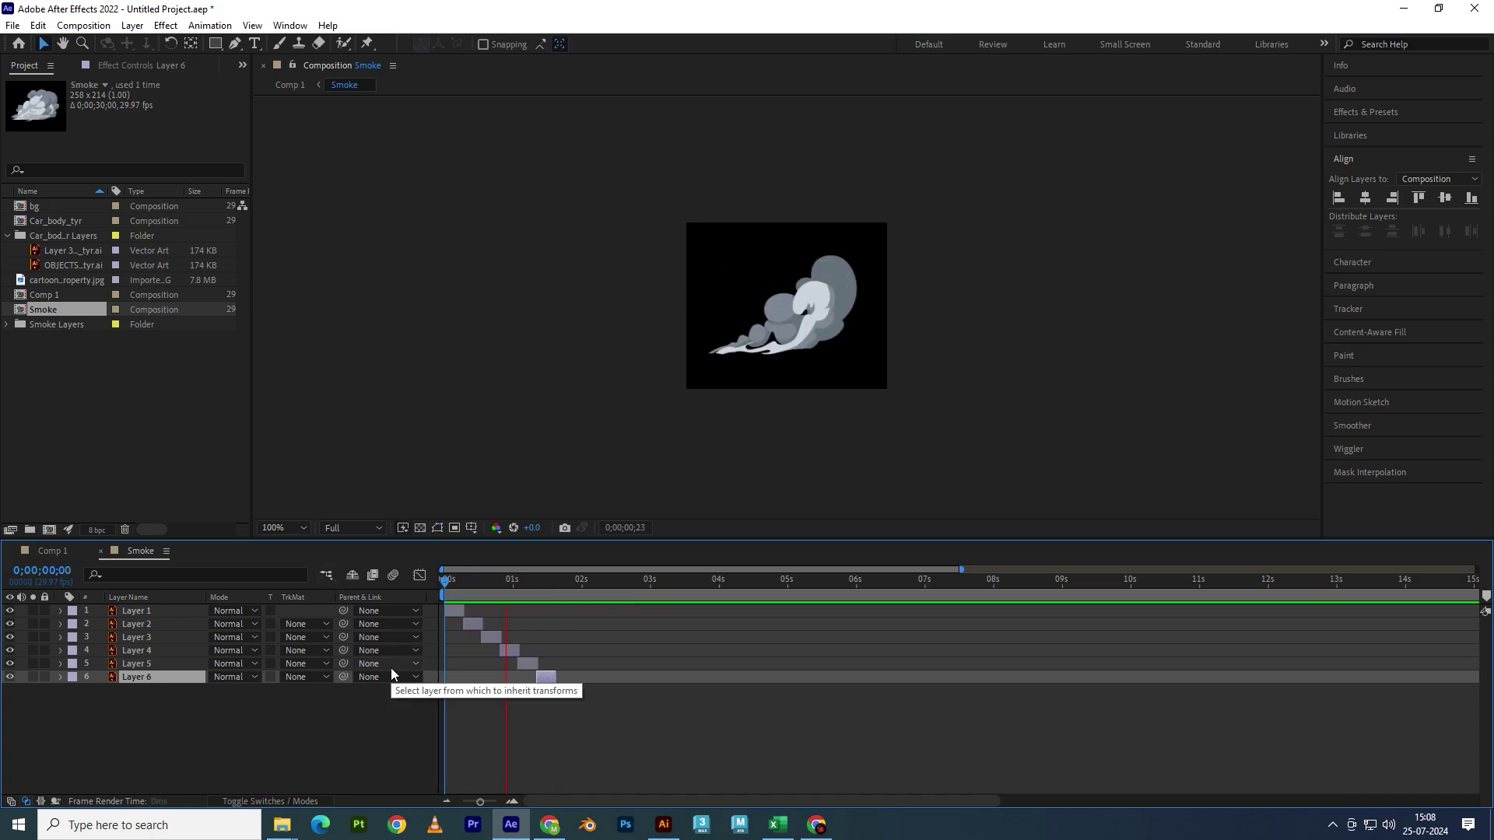
{"action": "key", "text": "space"}
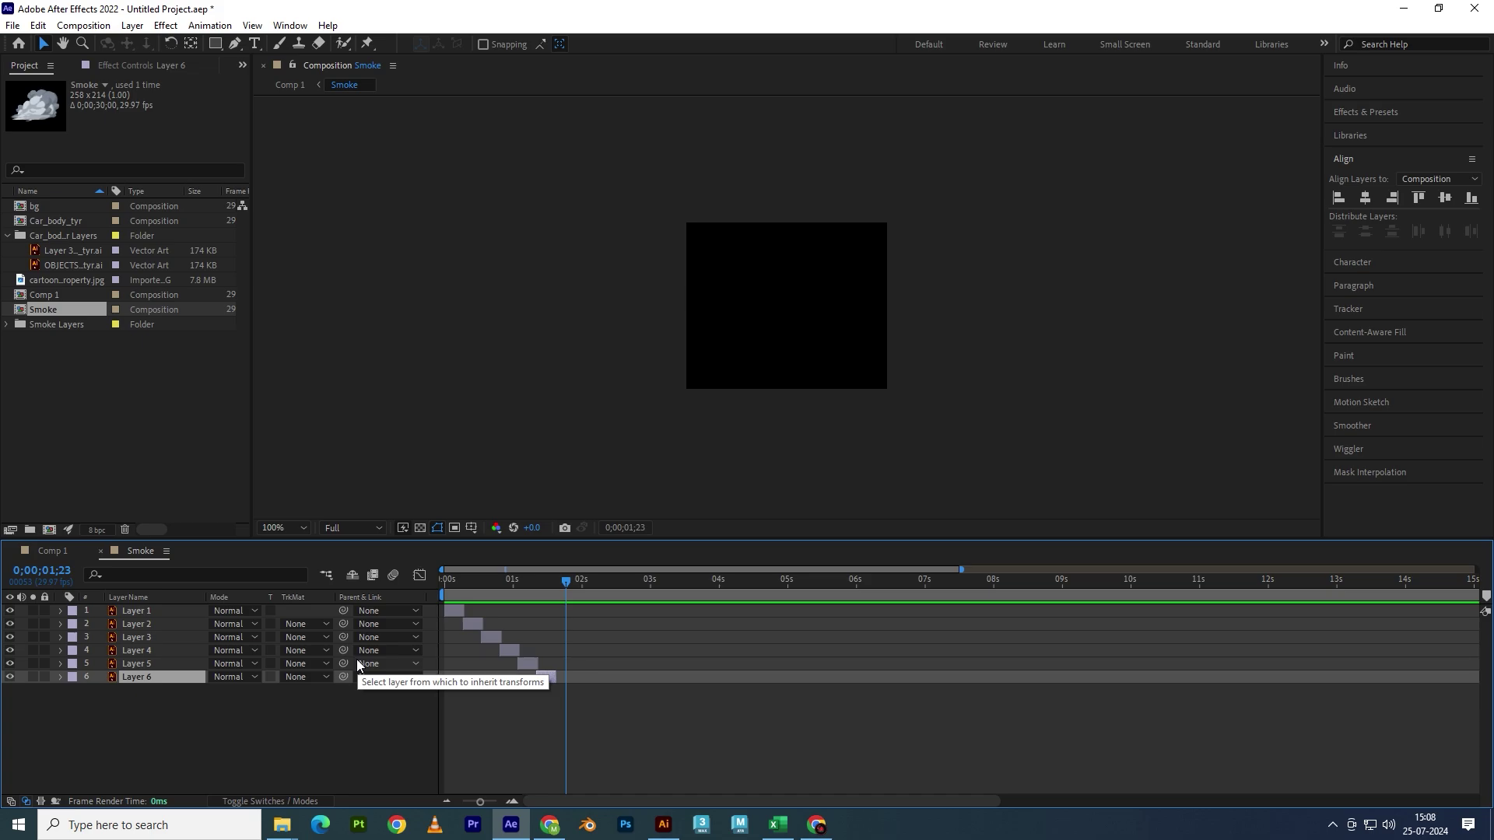
- Switch to Comp 1 and preview the car driving off with the smoke
{"action": "left_click", "coordinate": [76, 556]}
{"action": "left_click_drag", "start_coordinate": [686, 585], "coordinate": [454, 591]}
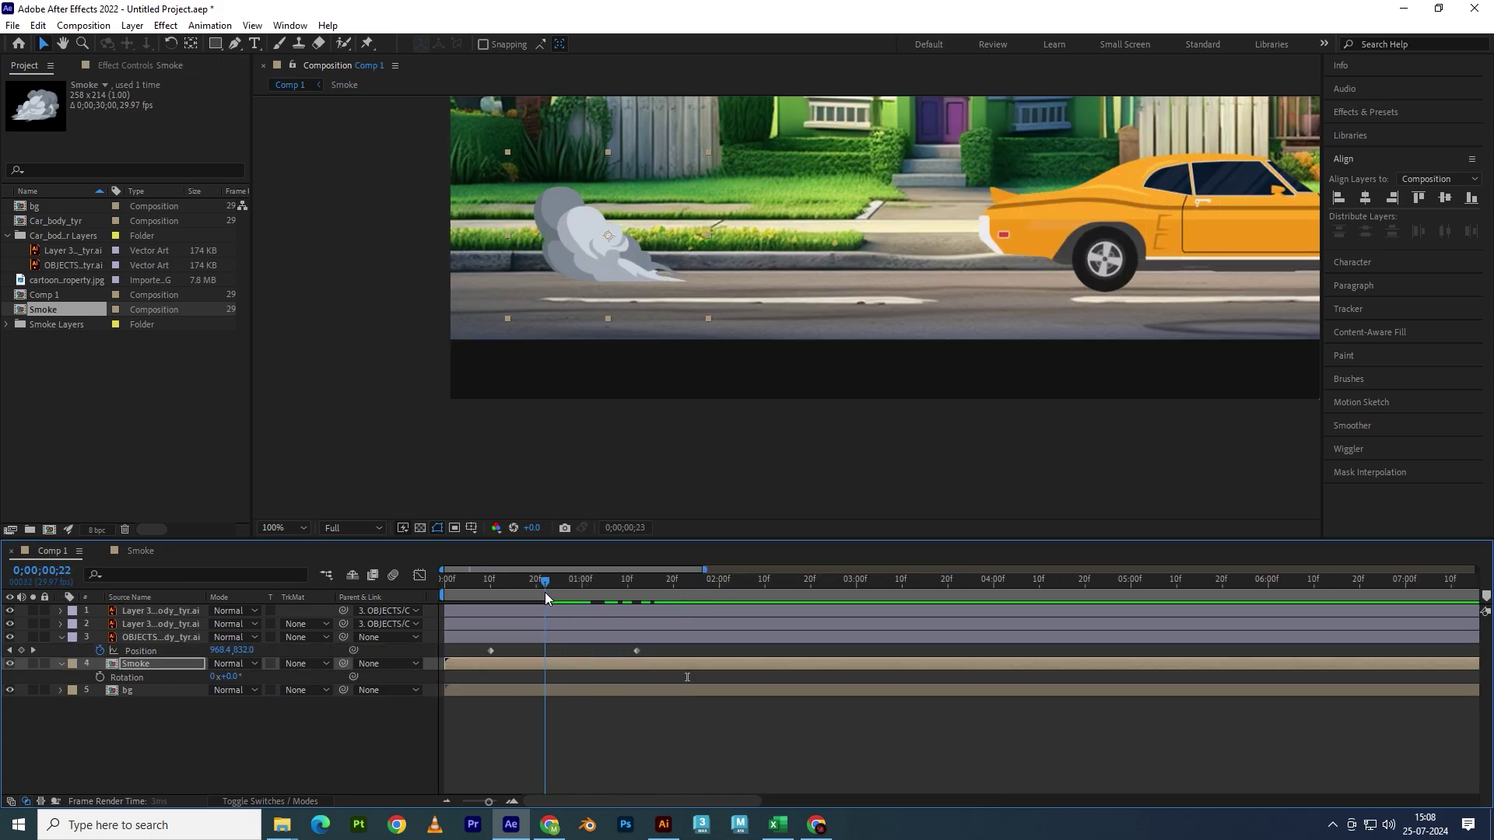
{"action": "key", "text": "space"}
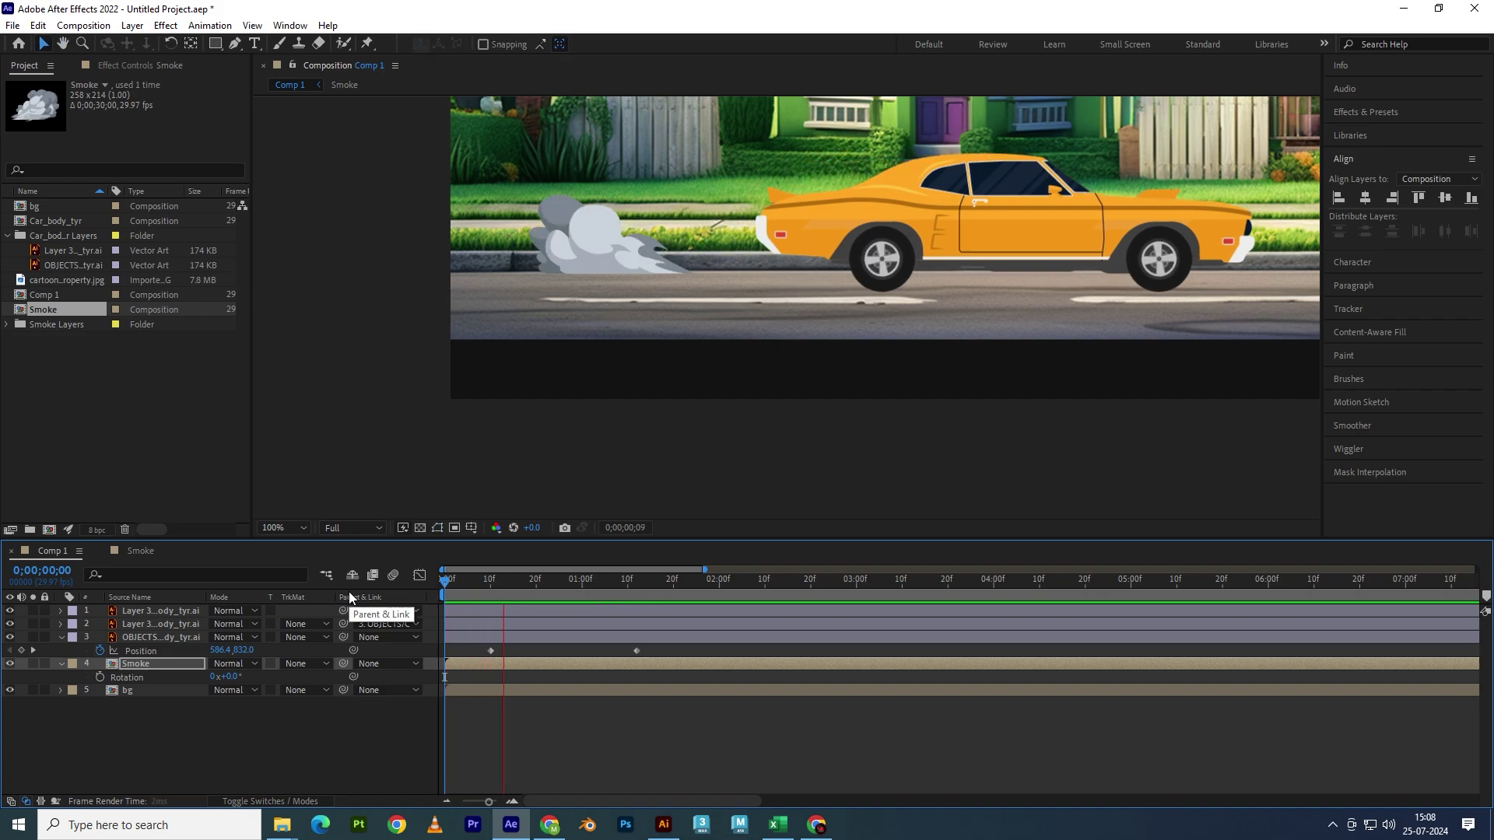
{"action": "key", "text": "space"}
{"action": "left_click_drag", "start_coordinate": [620, 587], "coordinate": [490, 598]}
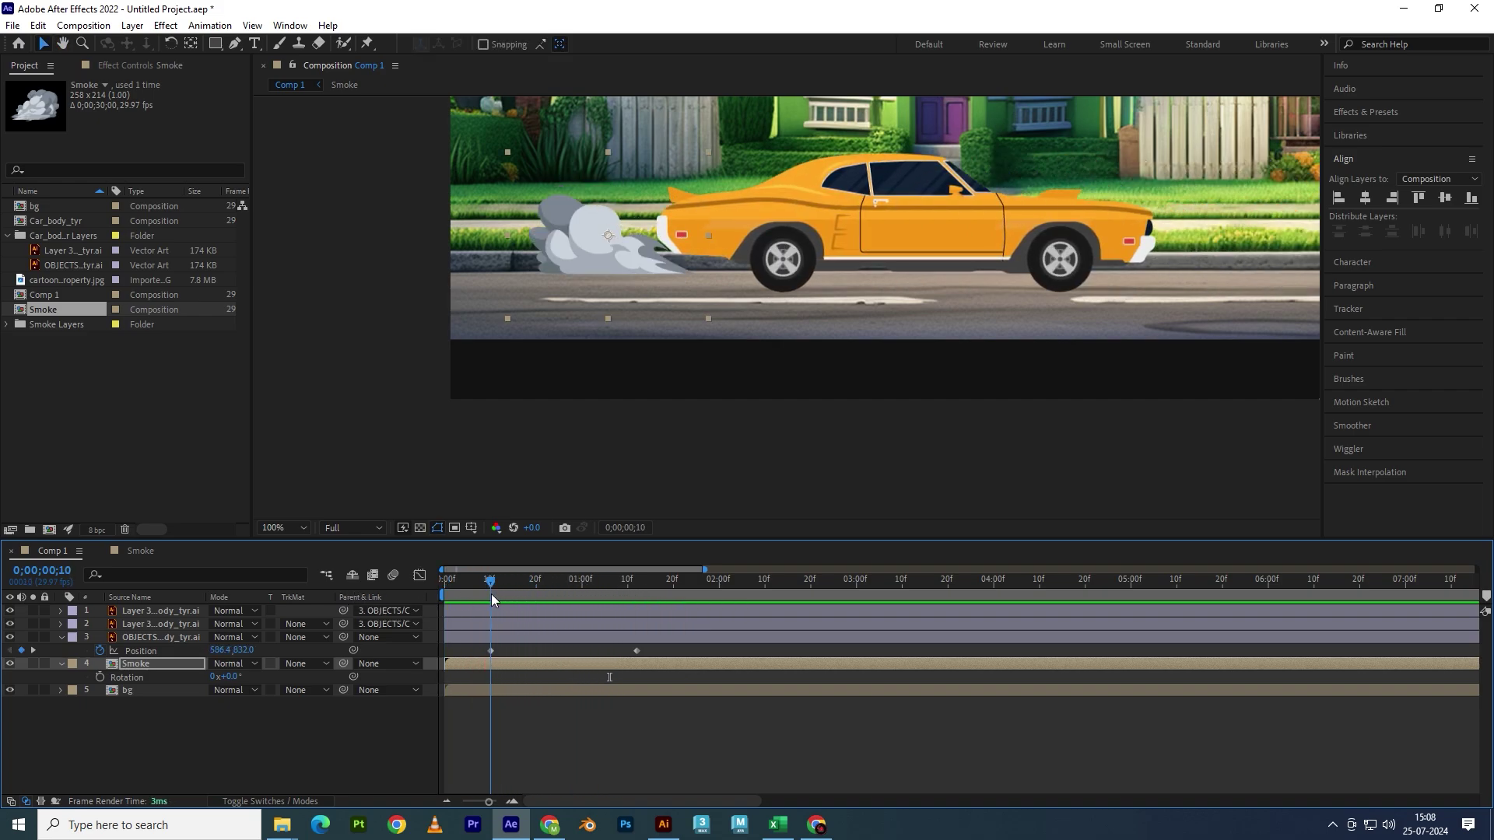
- Pick-whip the Smoke layer to the car body layer 3 and scrub to check the motion
{"action": "left_click", "coordinate": [494, 674]}
{"action": "left_click", "coordinate": [494, 668]}
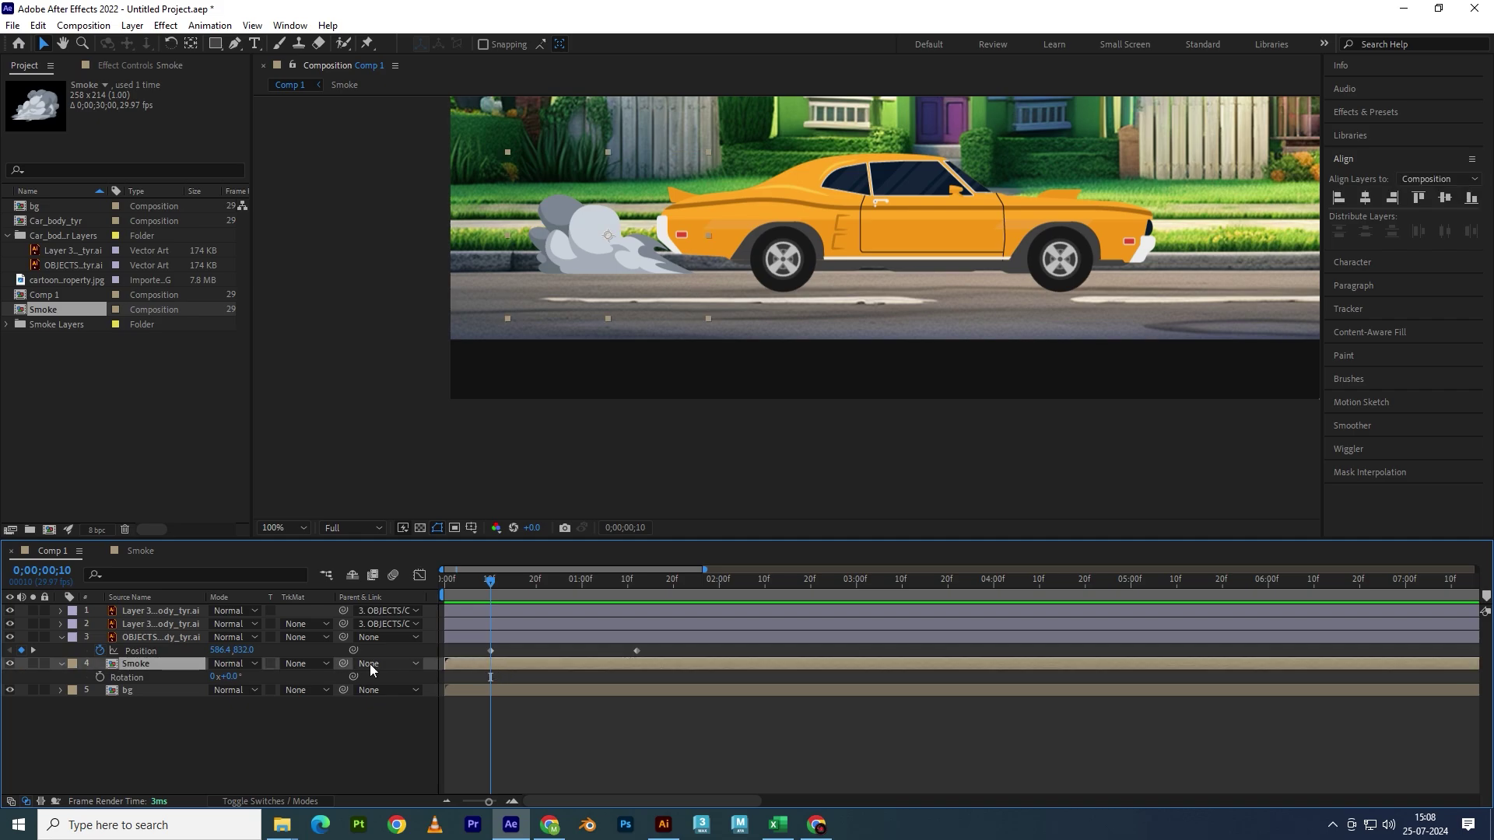
{"action": "left_click_drag", "start_coordinate": [336, 669], "coordinate": [160, 652]}
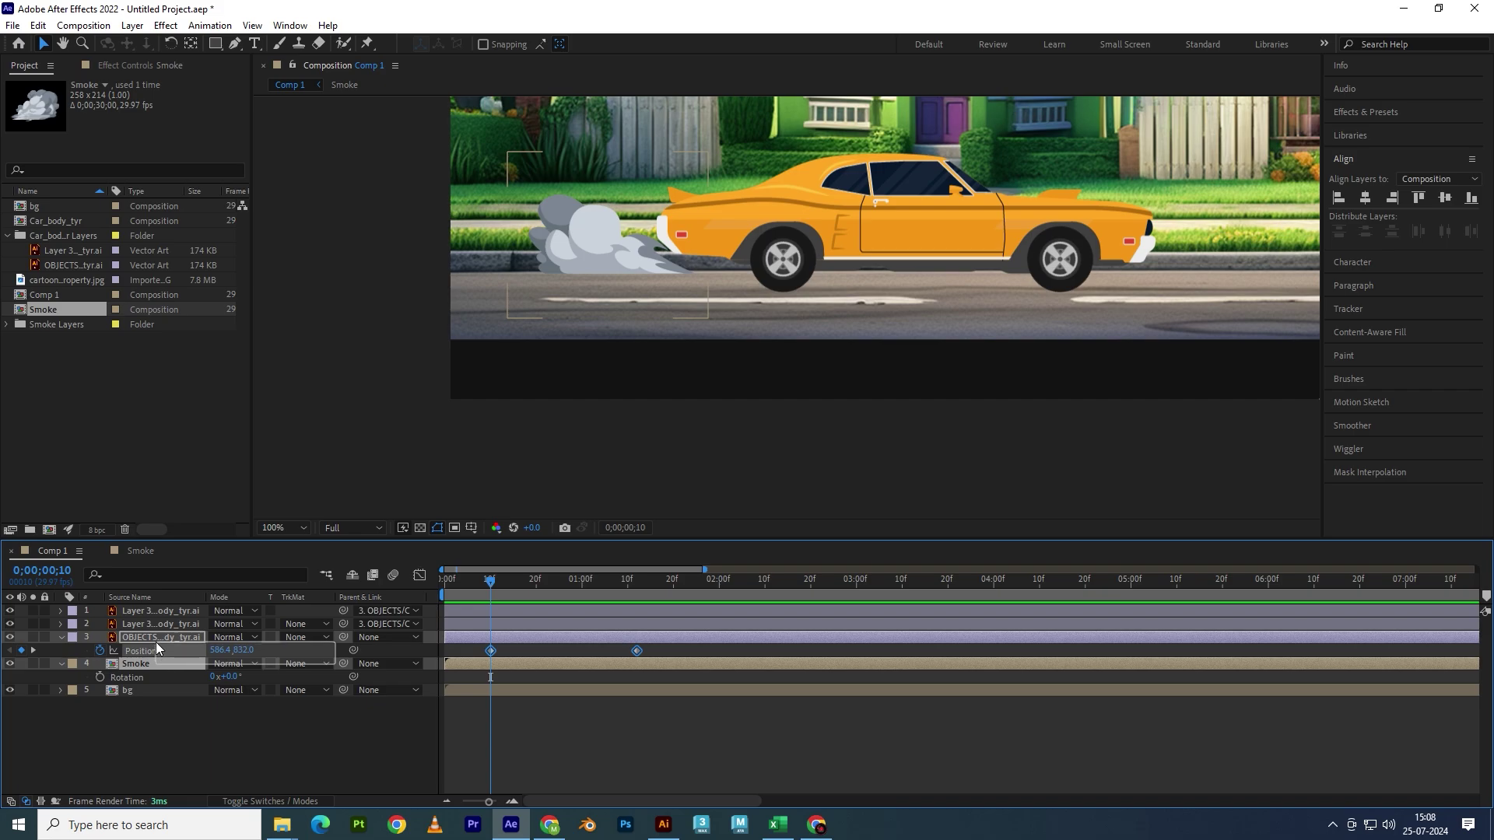
{"action": "left_click_drag", "start_coordinate": [156, 652], "coordinate": [159, 650]}
{"action": "mouse_move", "coordinate": [490, 580]}
{"action": "left_mouse_down"}
{"action": "mouse_move", "coordinate": [517, 586]}
{"action": "mouse_move", "coordinate": [512, 602]}
{"action": "left_mouse_up"}
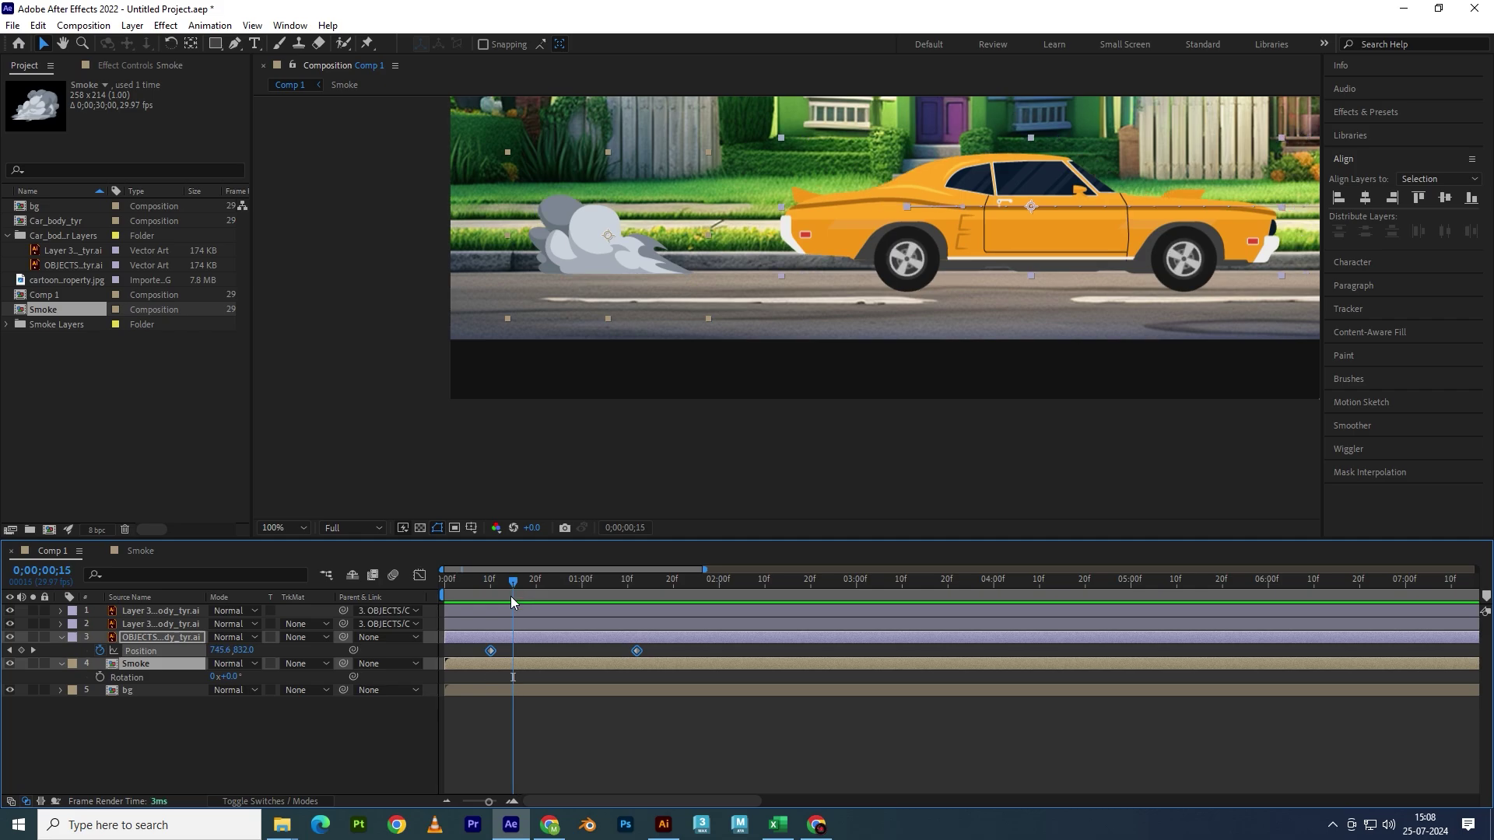
{"action": "left_click", "coordinate": [455, 709]}
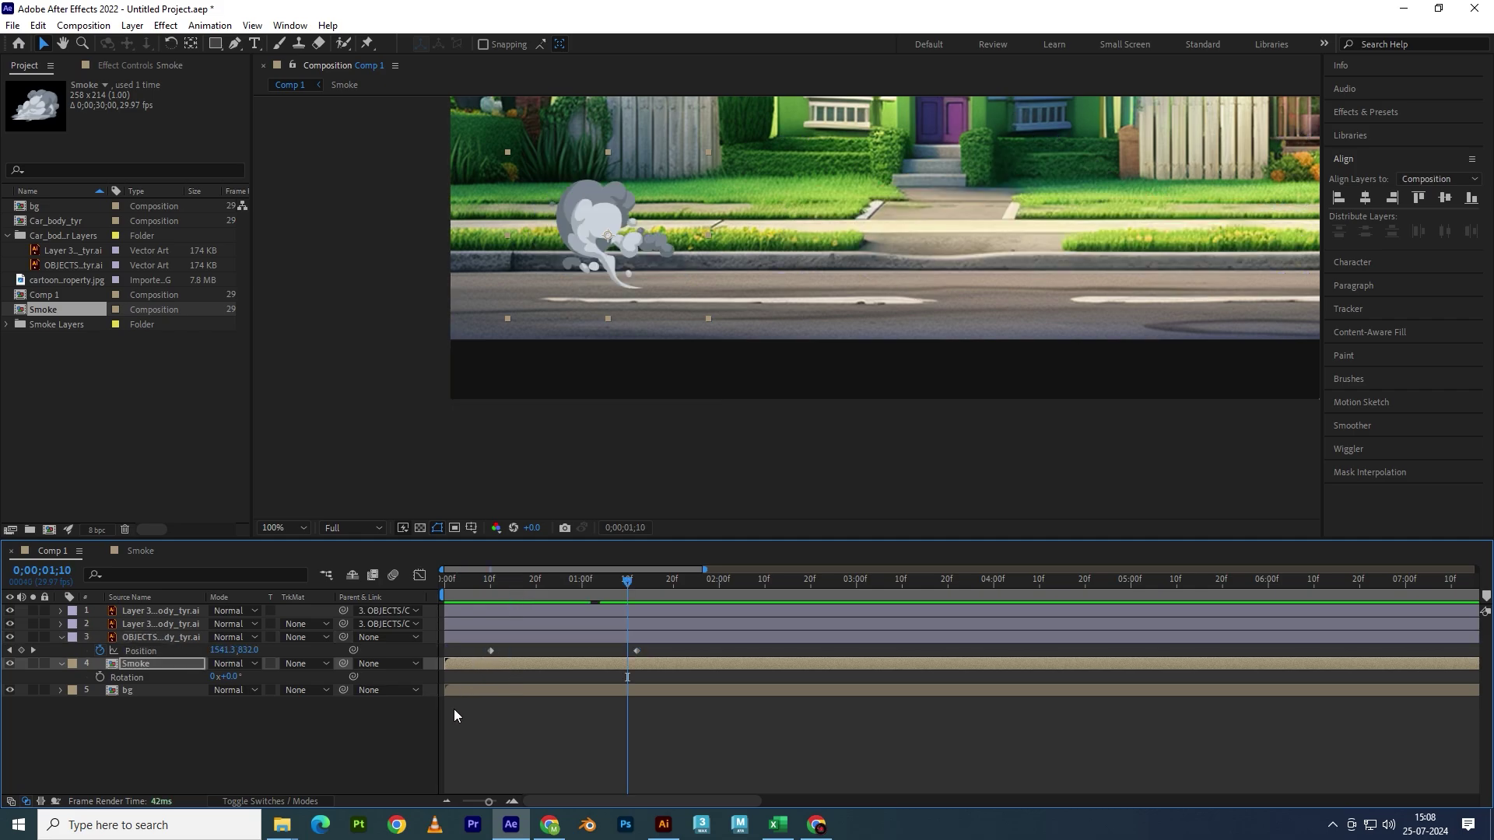
{"action": "left_click_drag", "start_coordinate": [627, 585], "coordinate": [490, 584]}
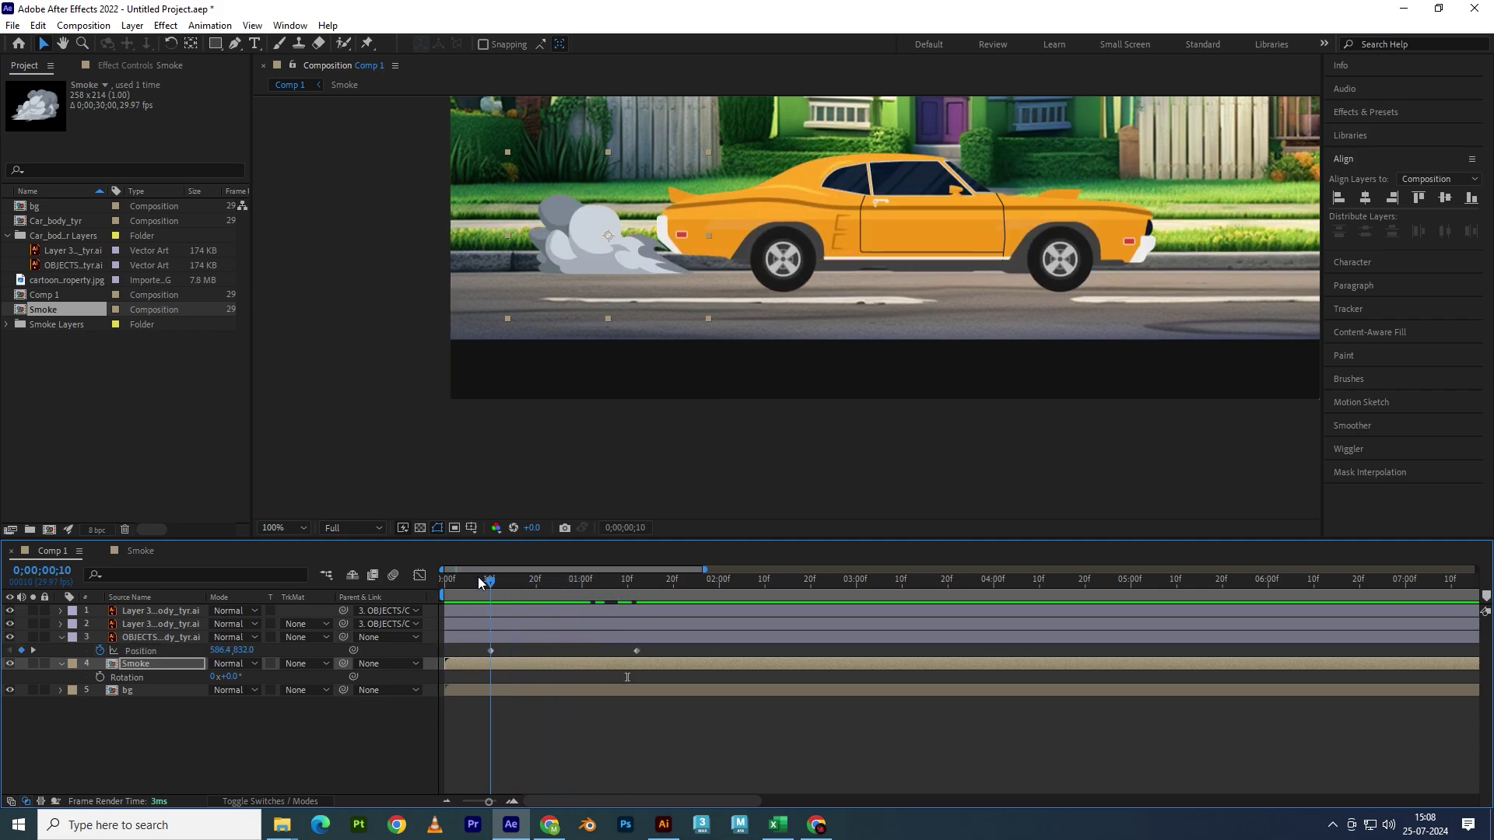
- Show the Smoke layer's Position and link it to the car body's Position, then preview
{"action": "left_click", "coordinate": [139, 663]}
{"action": "key", "text": "p"}
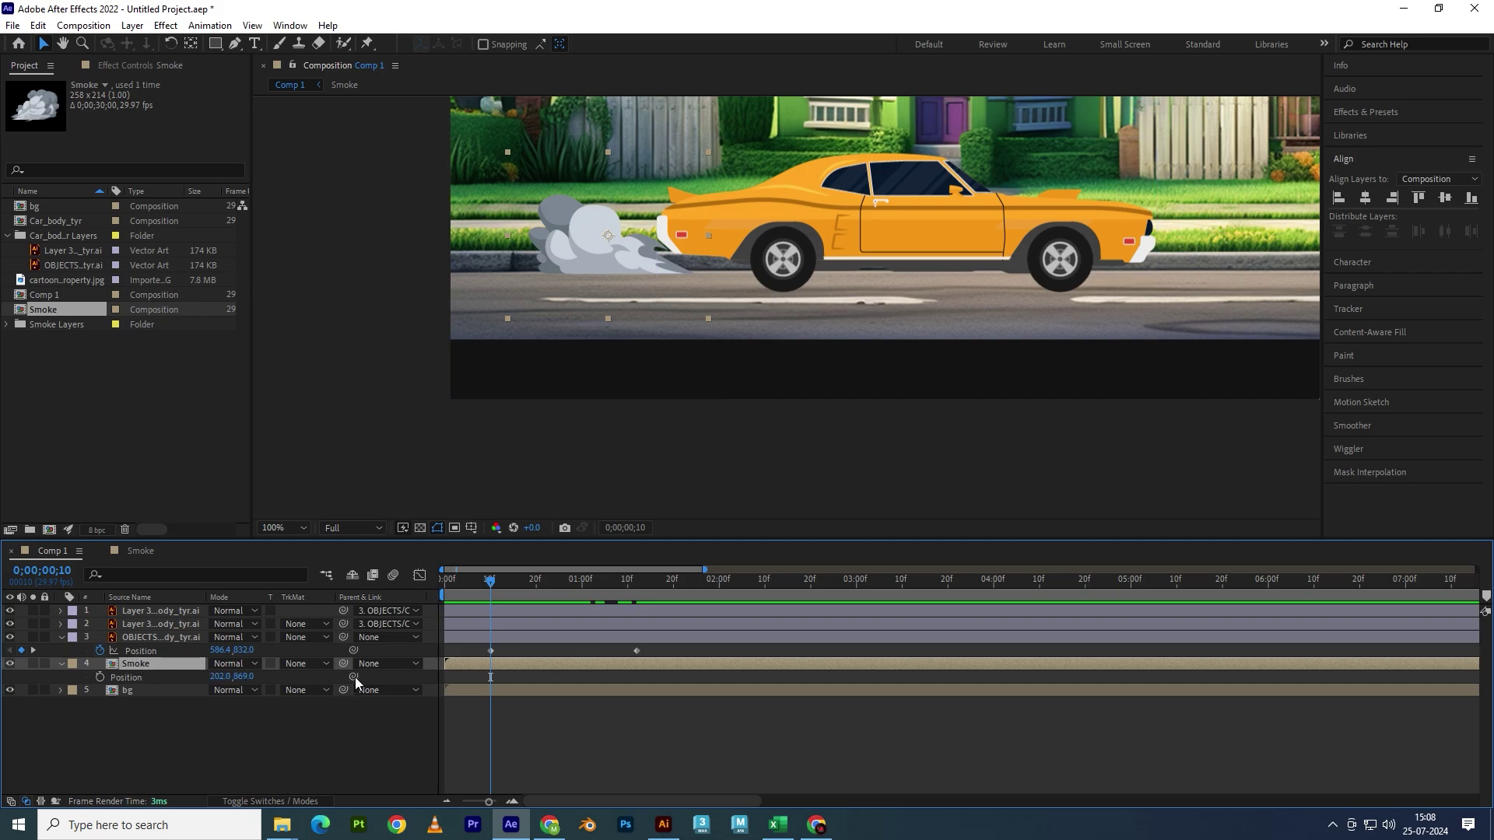
{"action": "left_click_drag", "start_coordinate": [354, 677], "coordinate": [153, 645]}
{"action": "key", "text": "space"}
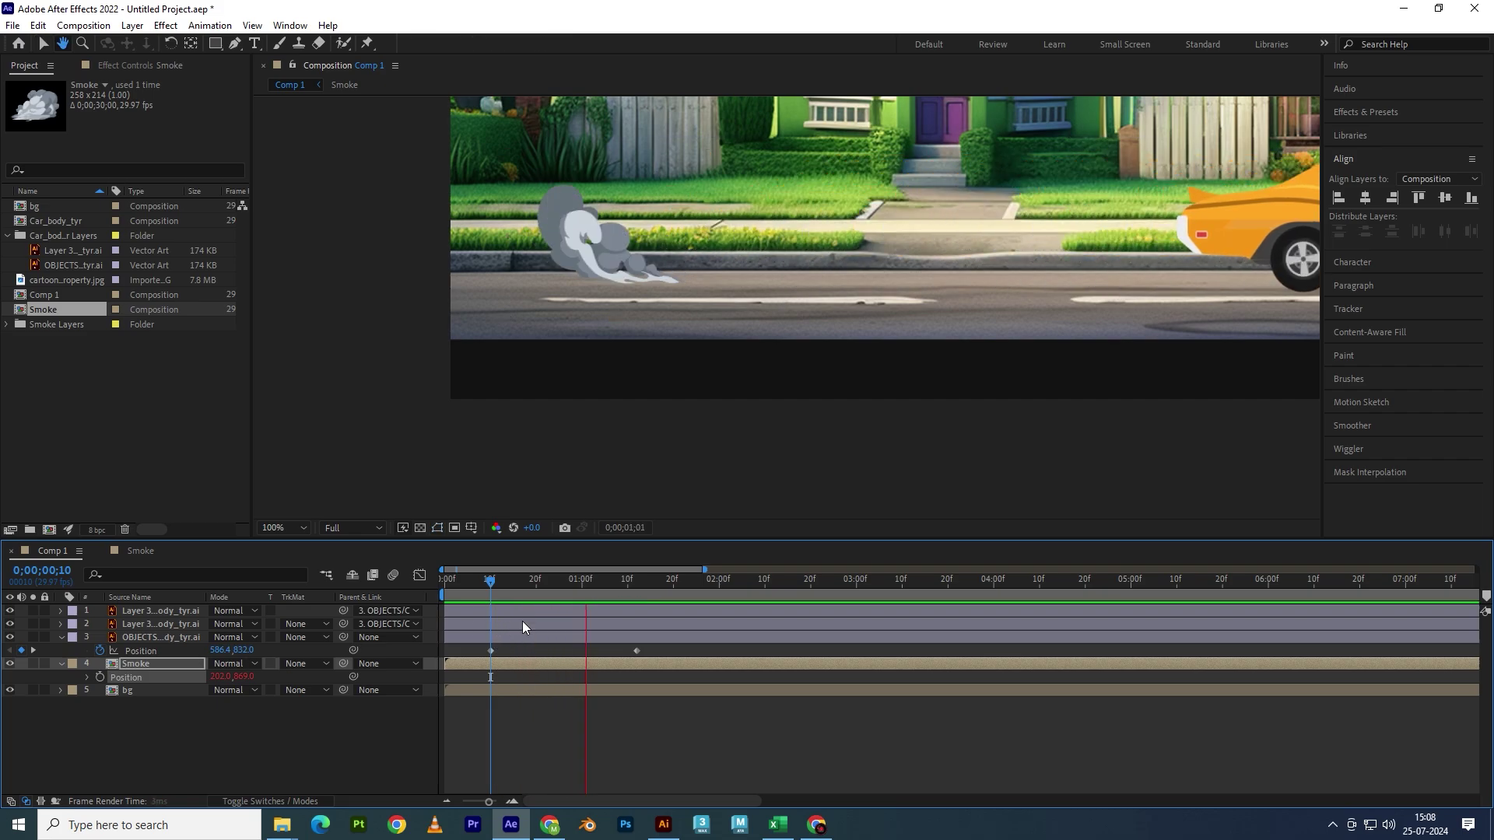
{"action": "key", "text": "space"}
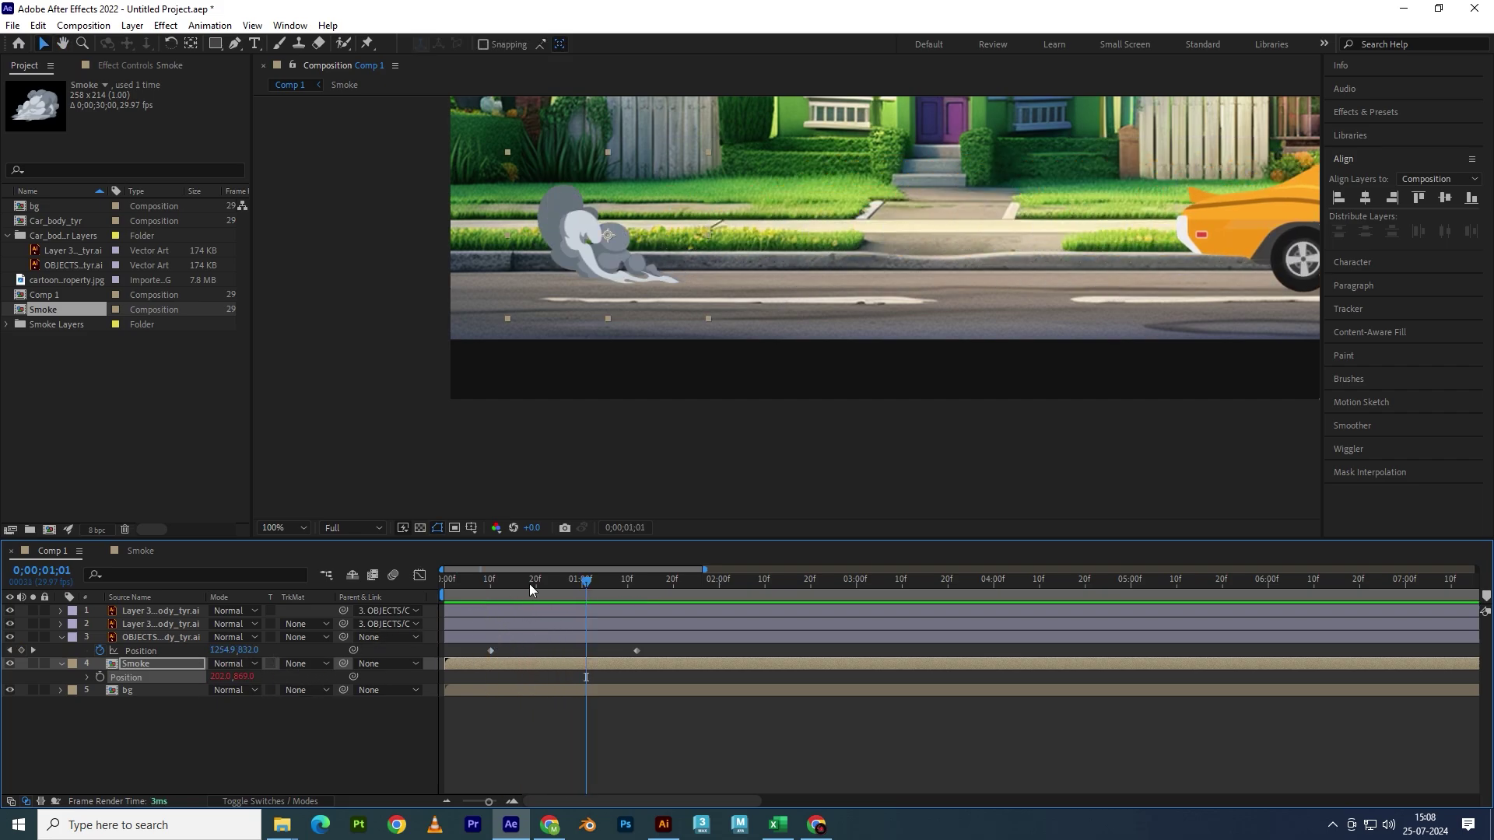
{"action": "left_click_drag", "start_coordinate": [547, 581], "coordinate": [490, 585]}
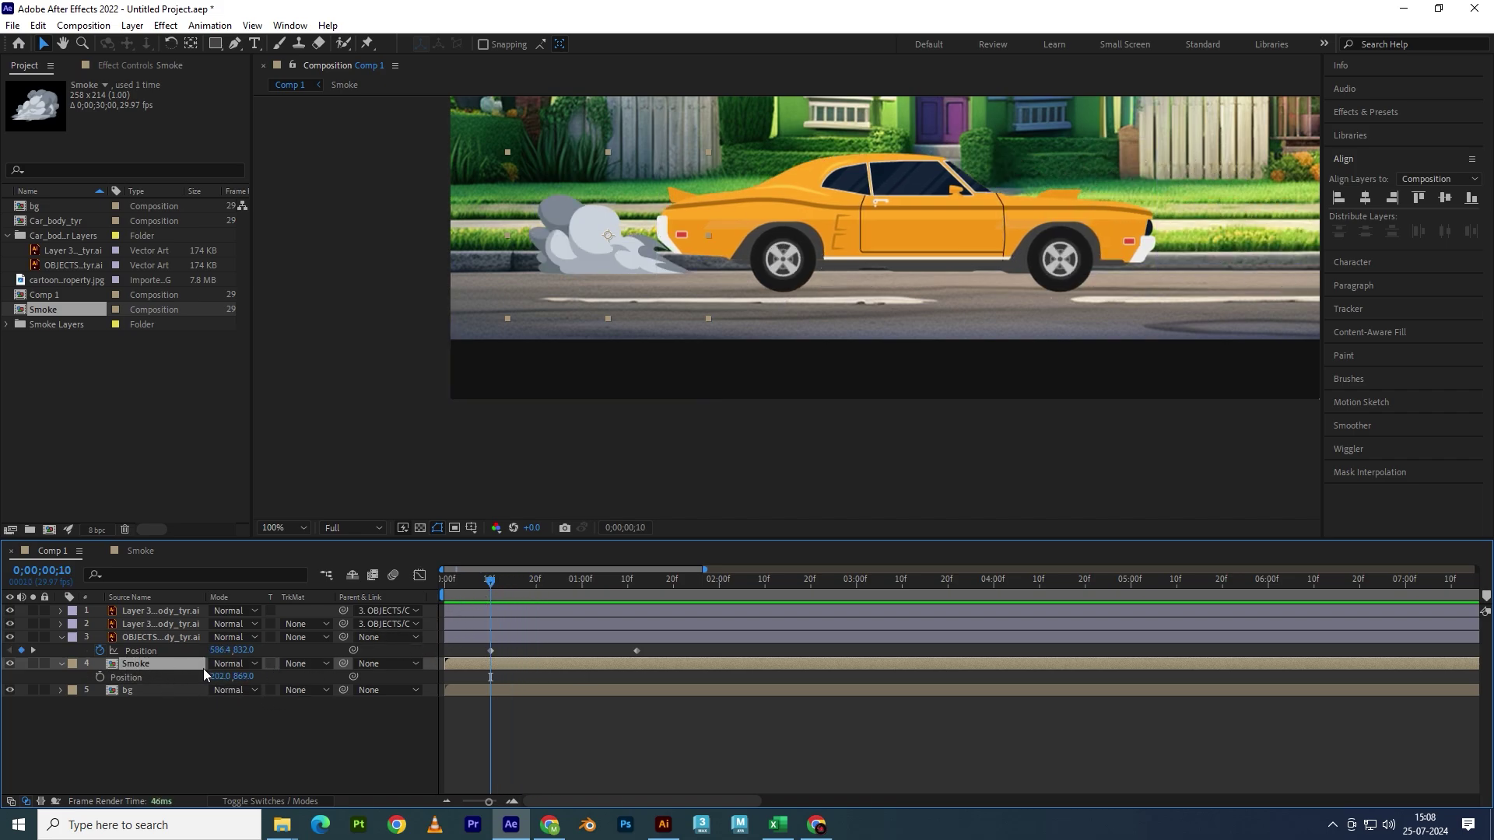
- Parent the Smoke layer to the OBJECTS car layer and preview the smoke following the car
{"action": "left_click_drag", "start_coordinate": [343, 664], "coordinate": [147, 644]}
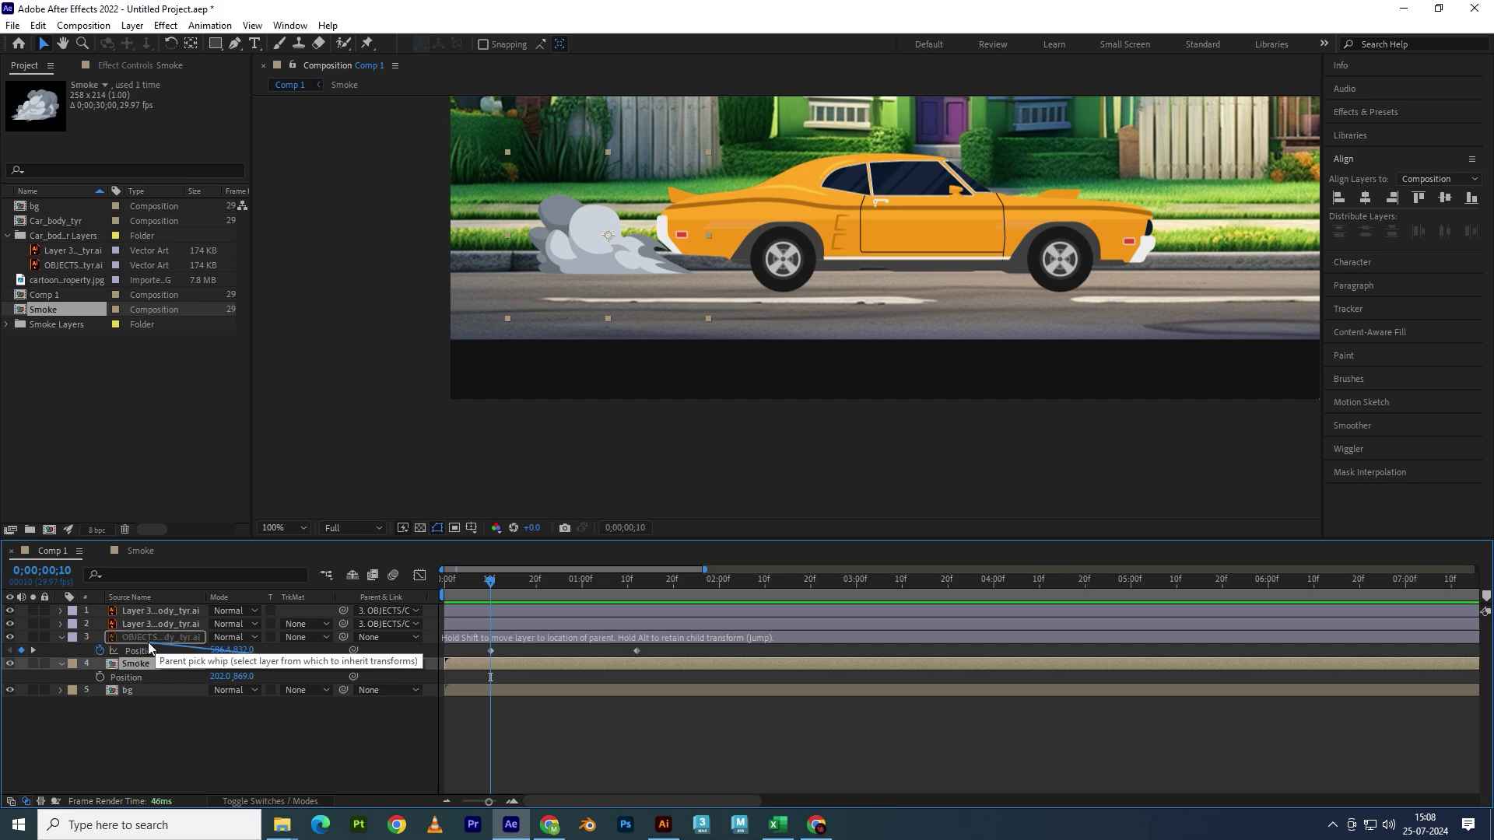
{"action": "key", "text": "space"}
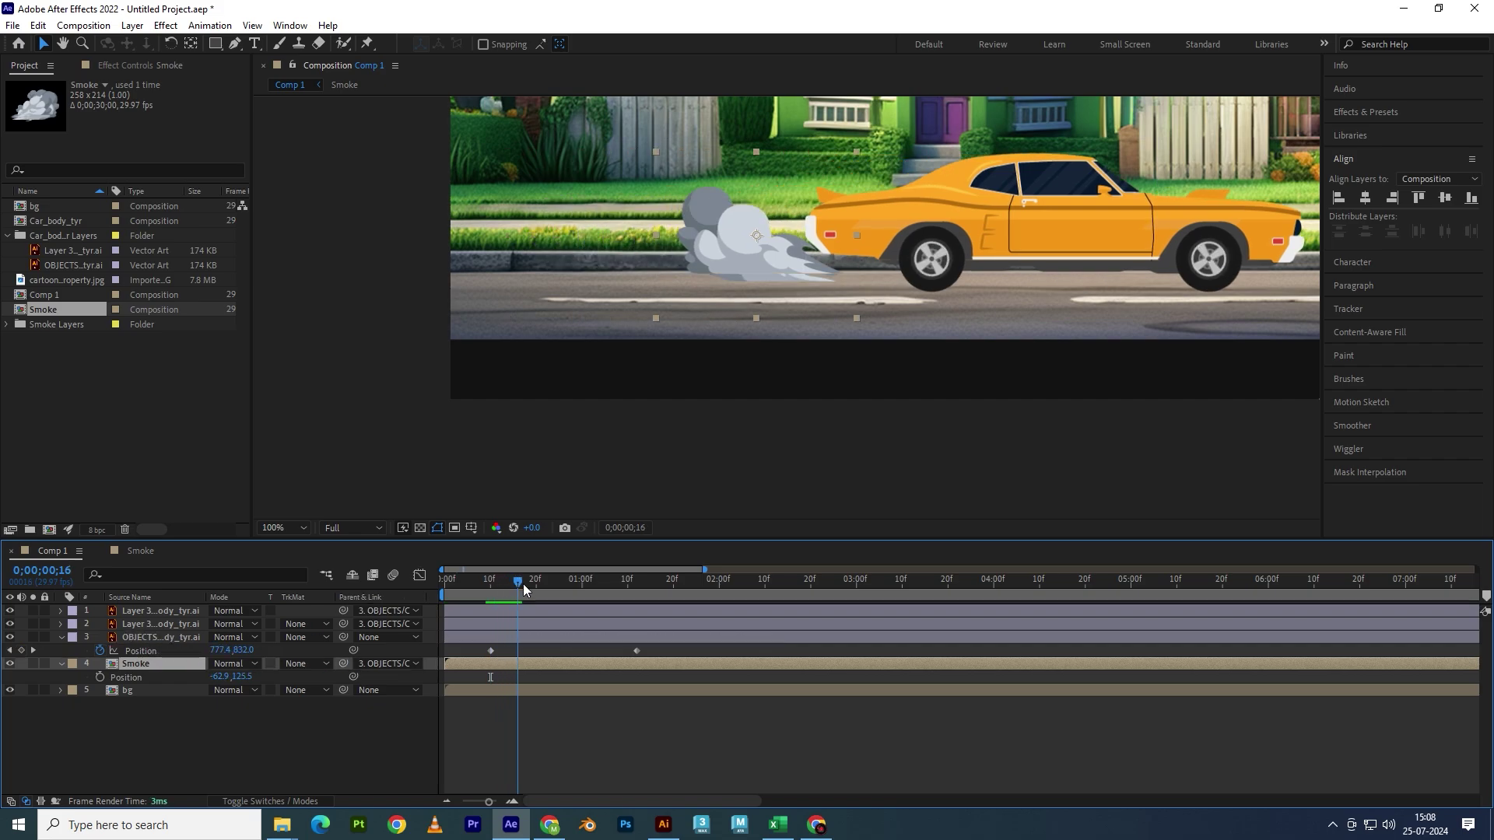
{"action": "left_click_drag", "start_coordinate": [513, 582], "coordinate": [414, 580]}
{"action": "key", "text": "space"}
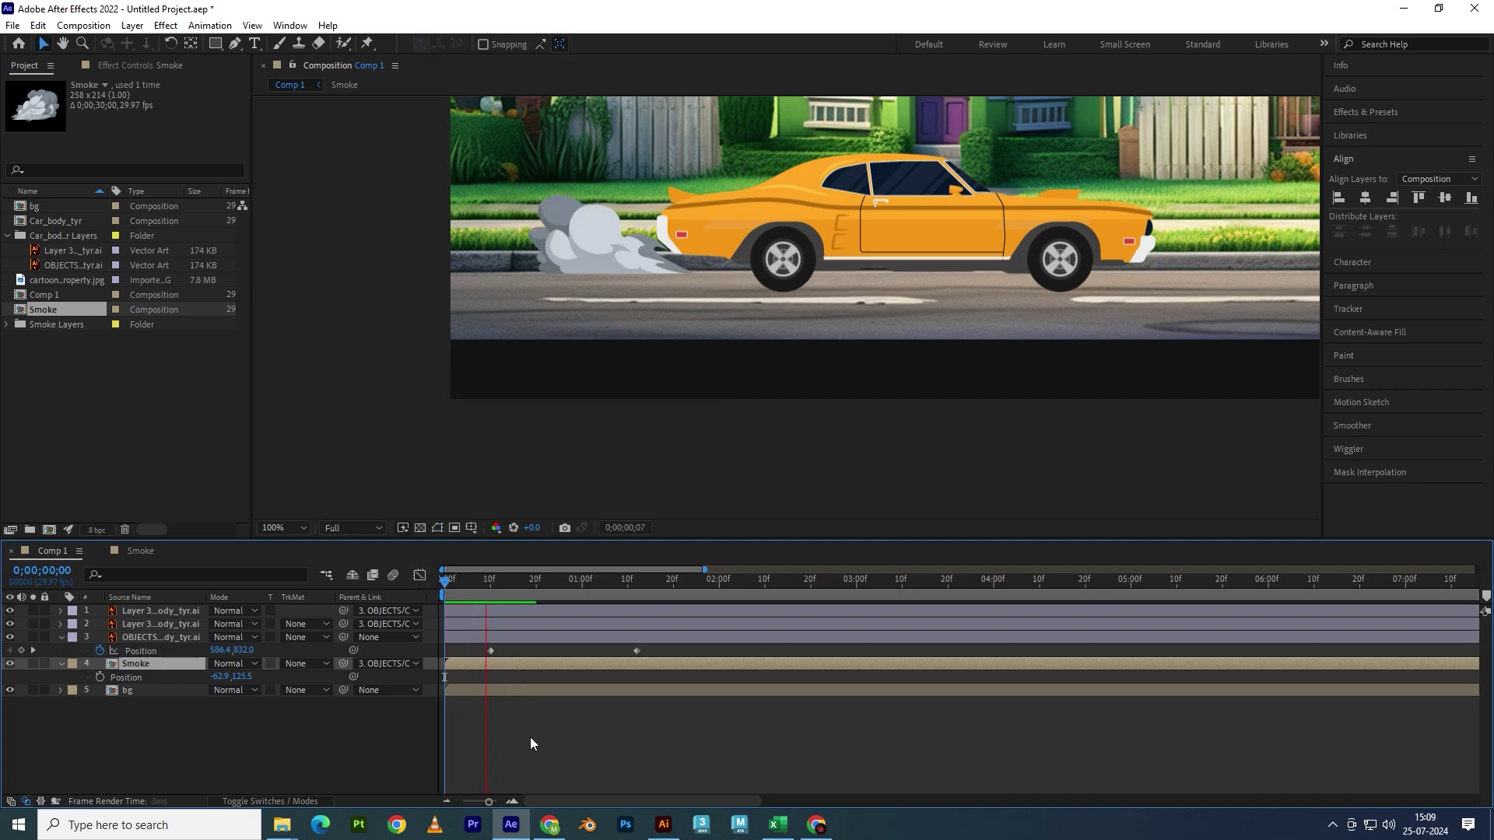
{"action": "key", "text": "space"}
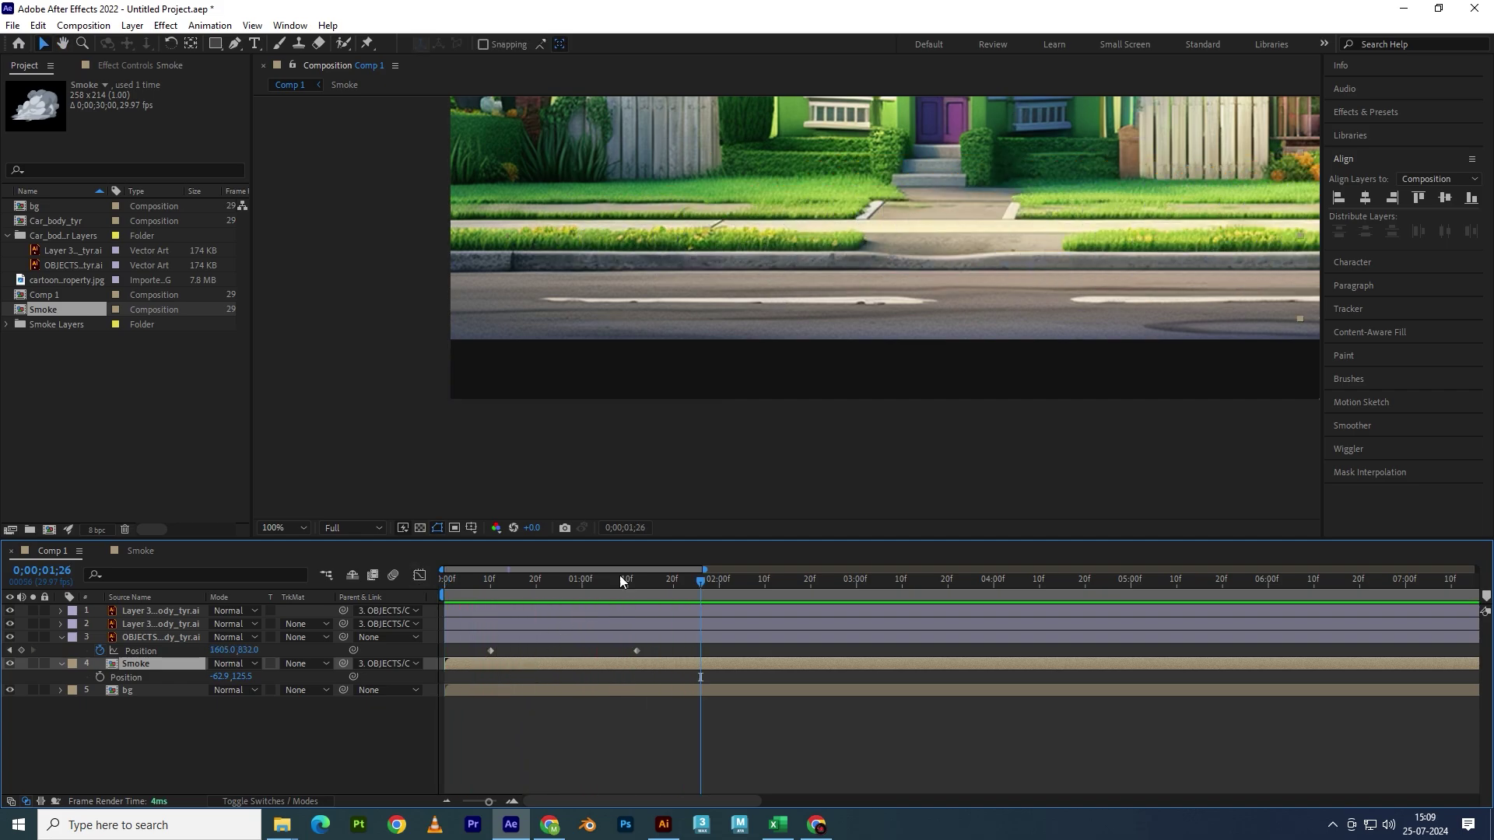
{"action": "mouse_move", "coordinate": [657, 573]}
{"action": "left_mouse_down"}
{"action": "mouse_move", "coordinate": [520, 590]}
{"action": "mouse_move", "coordinate": [537, 591]}
{"action": "left_mouse_up"}
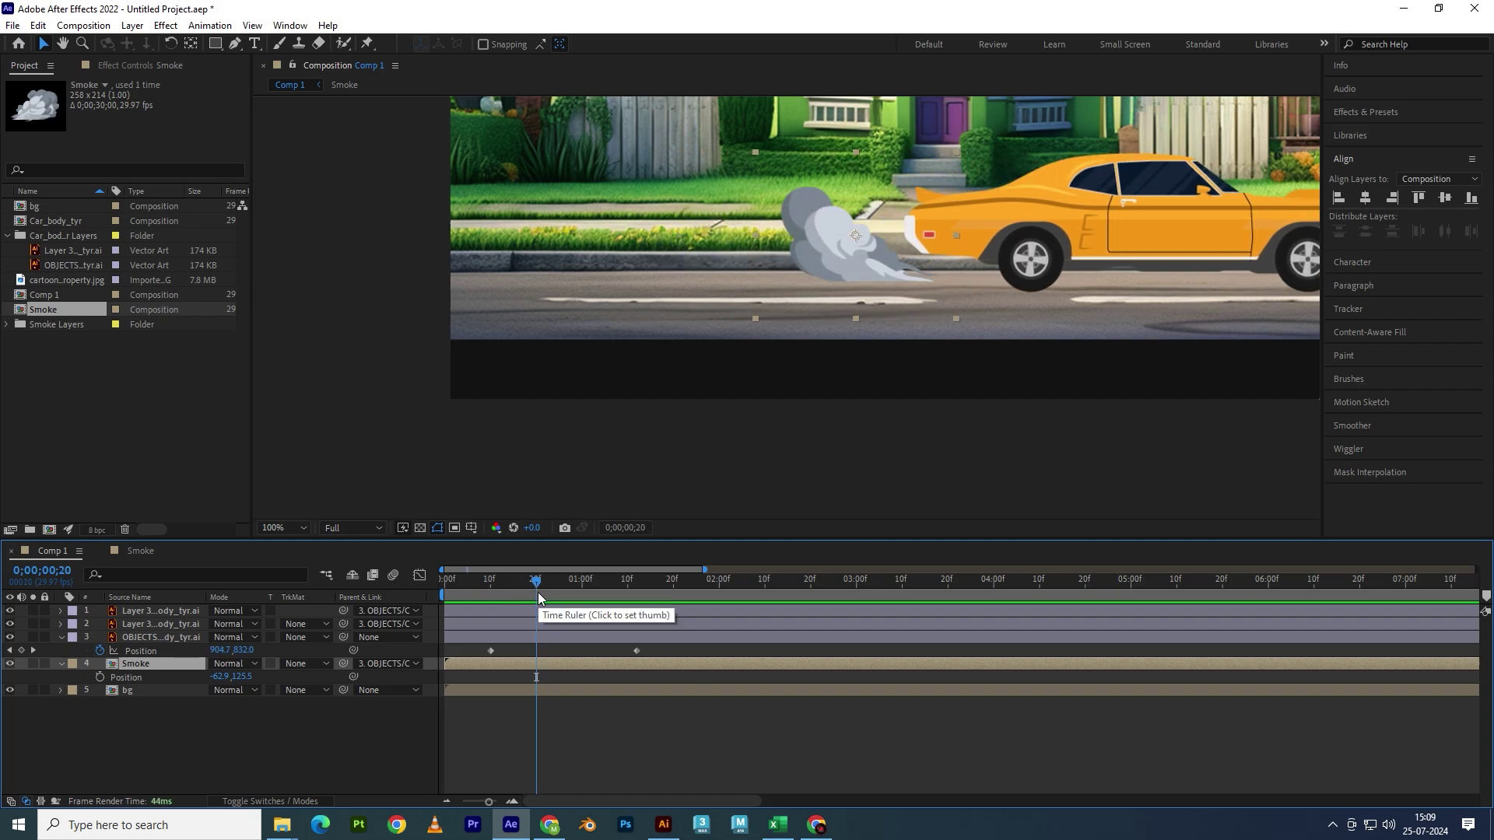
{"action": "scroll", "coordinate": [594, 385], "scroll_direction": "down", "scroll_amount": 2}
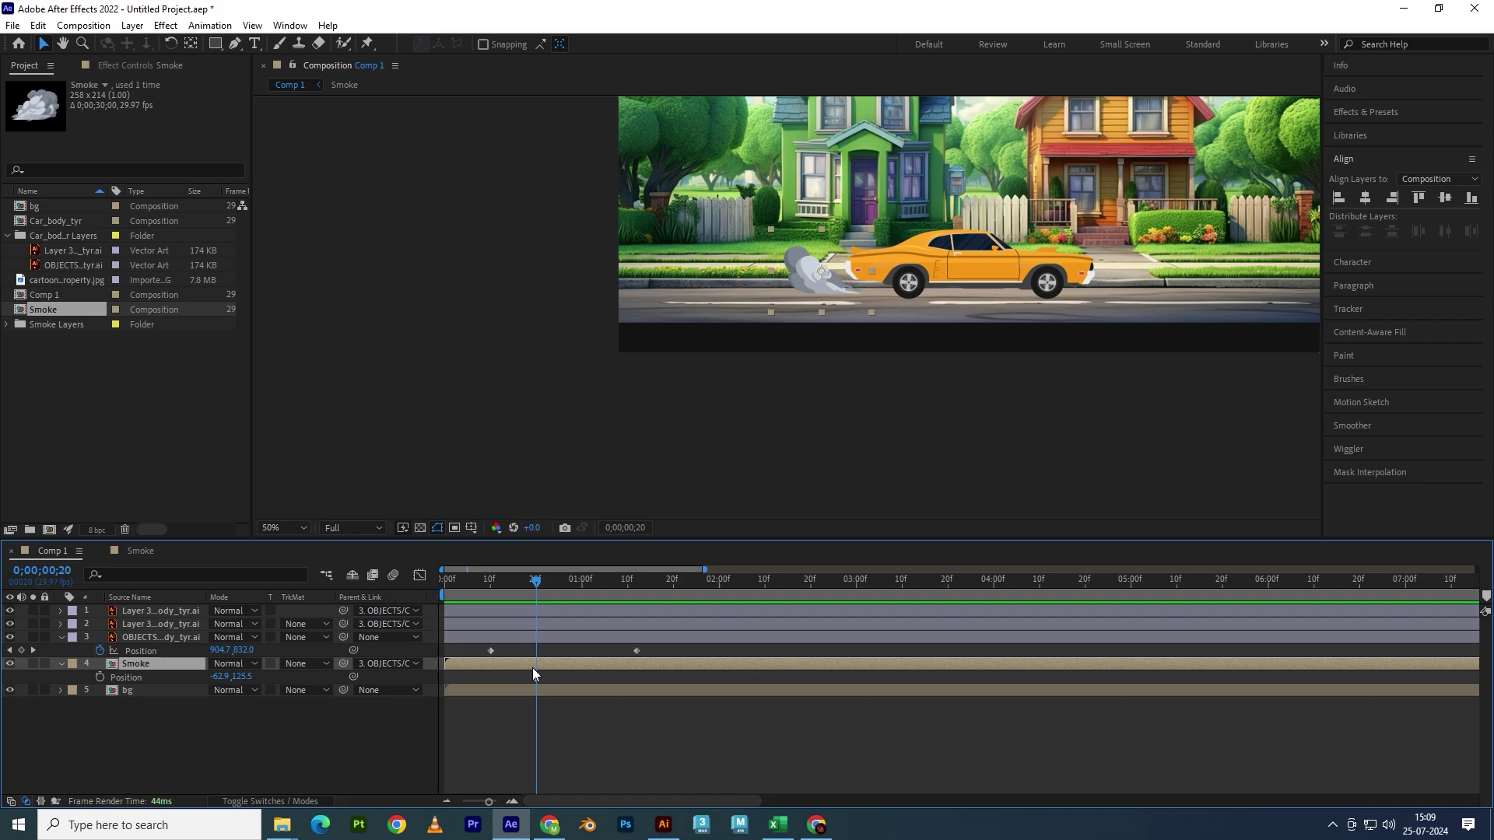
{"action": "mouse_move", "coordinate": [532, 585]}
{"action": "left_mouse_down"}
{"action": "mouse_move", "coordinate": [484, 586]}
{"action": "mouse_move", "coordinate": [534, 584]}
{"action": "left_mouse_up"}
- Split the Smoke layer in Comp 1, delete the later piece and slide the smoke to start at frame 10
{"action": "double_click", "coordinate": [504, 663]}
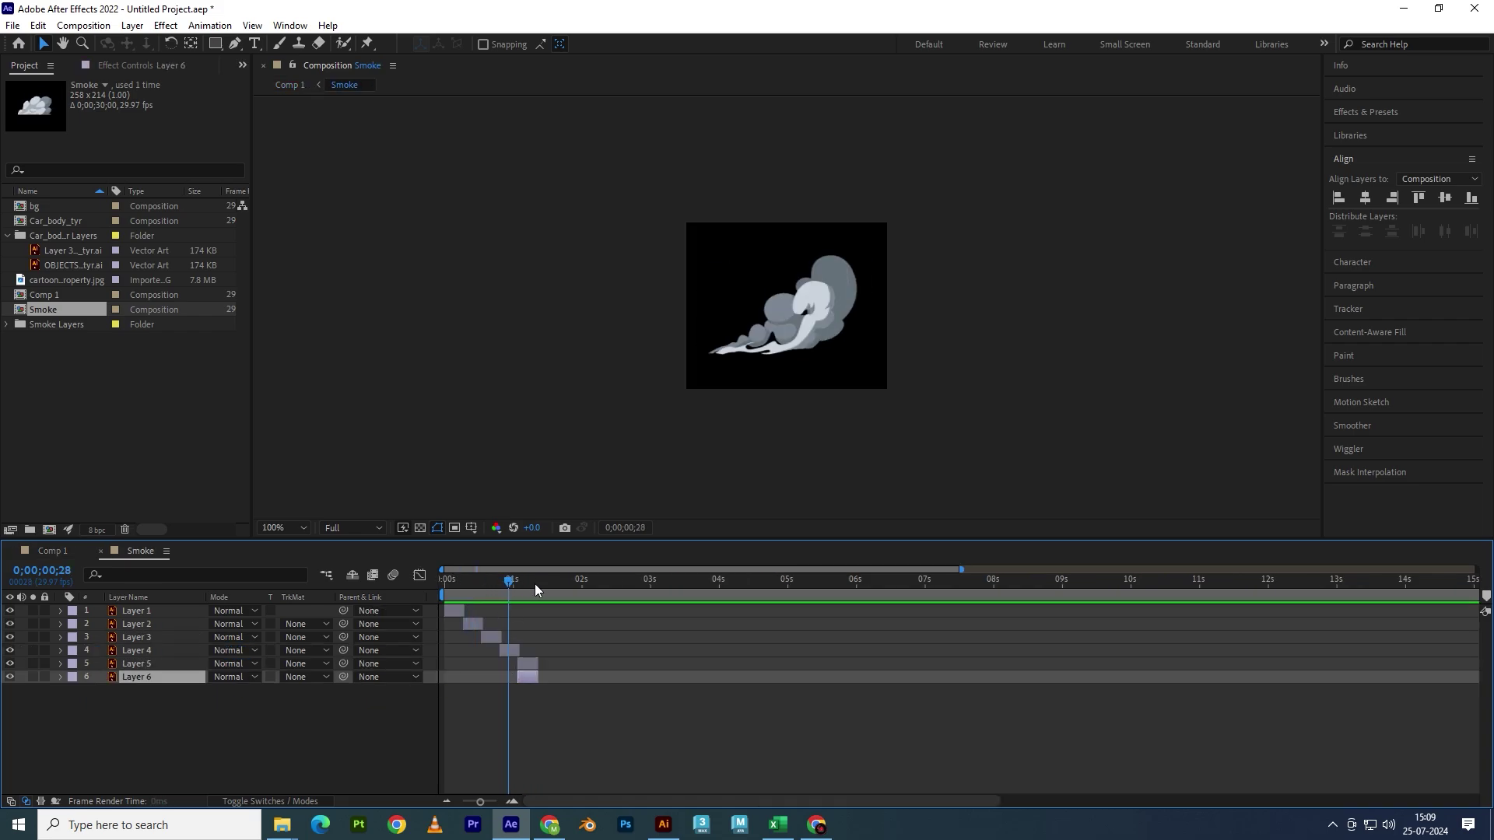
{"action": "left_click", "coordinate": [51, 551]}
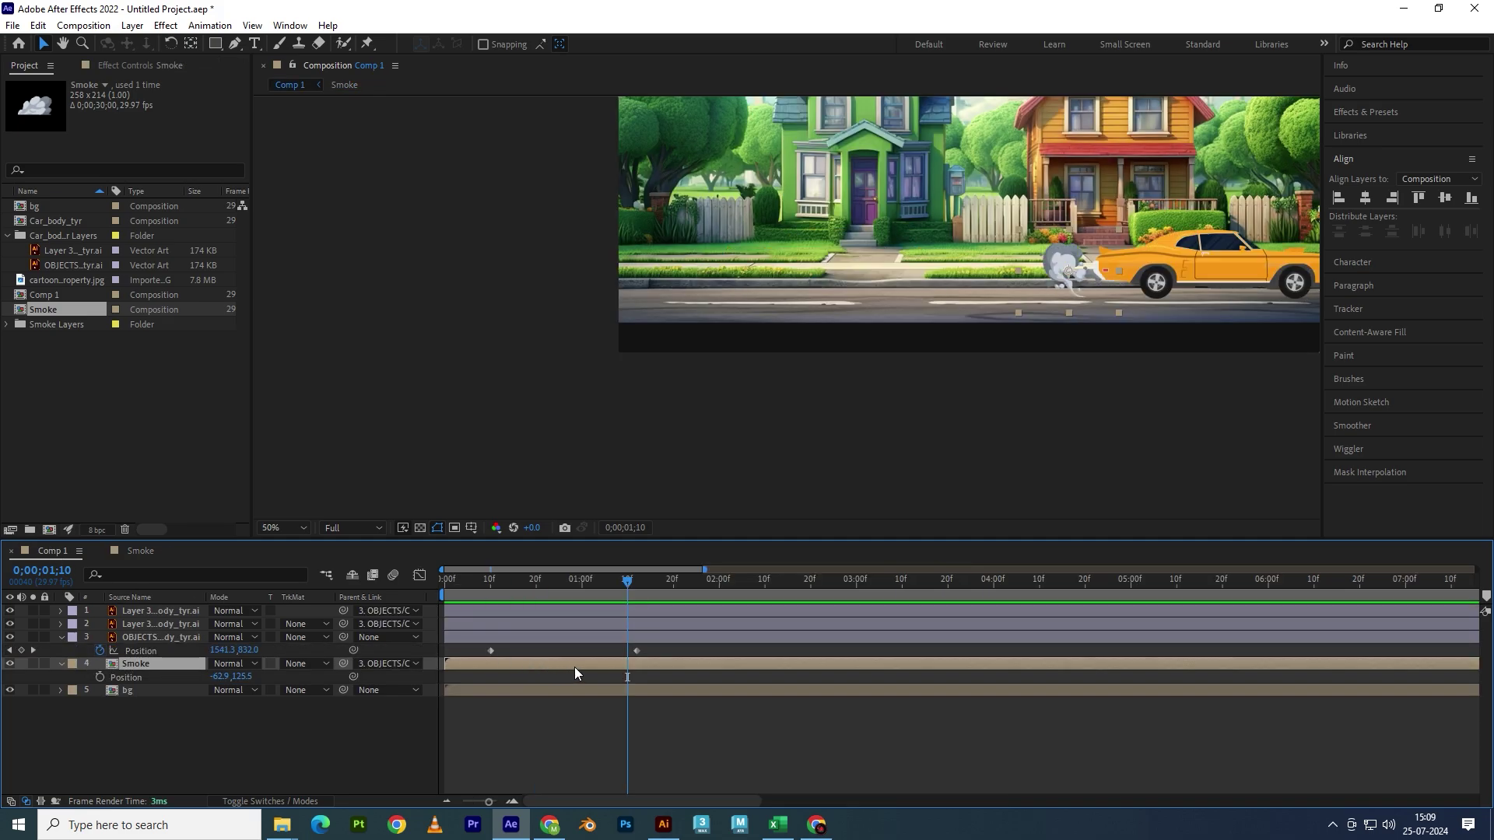
{"action": "key", "text": "ctrl+shift+d"}
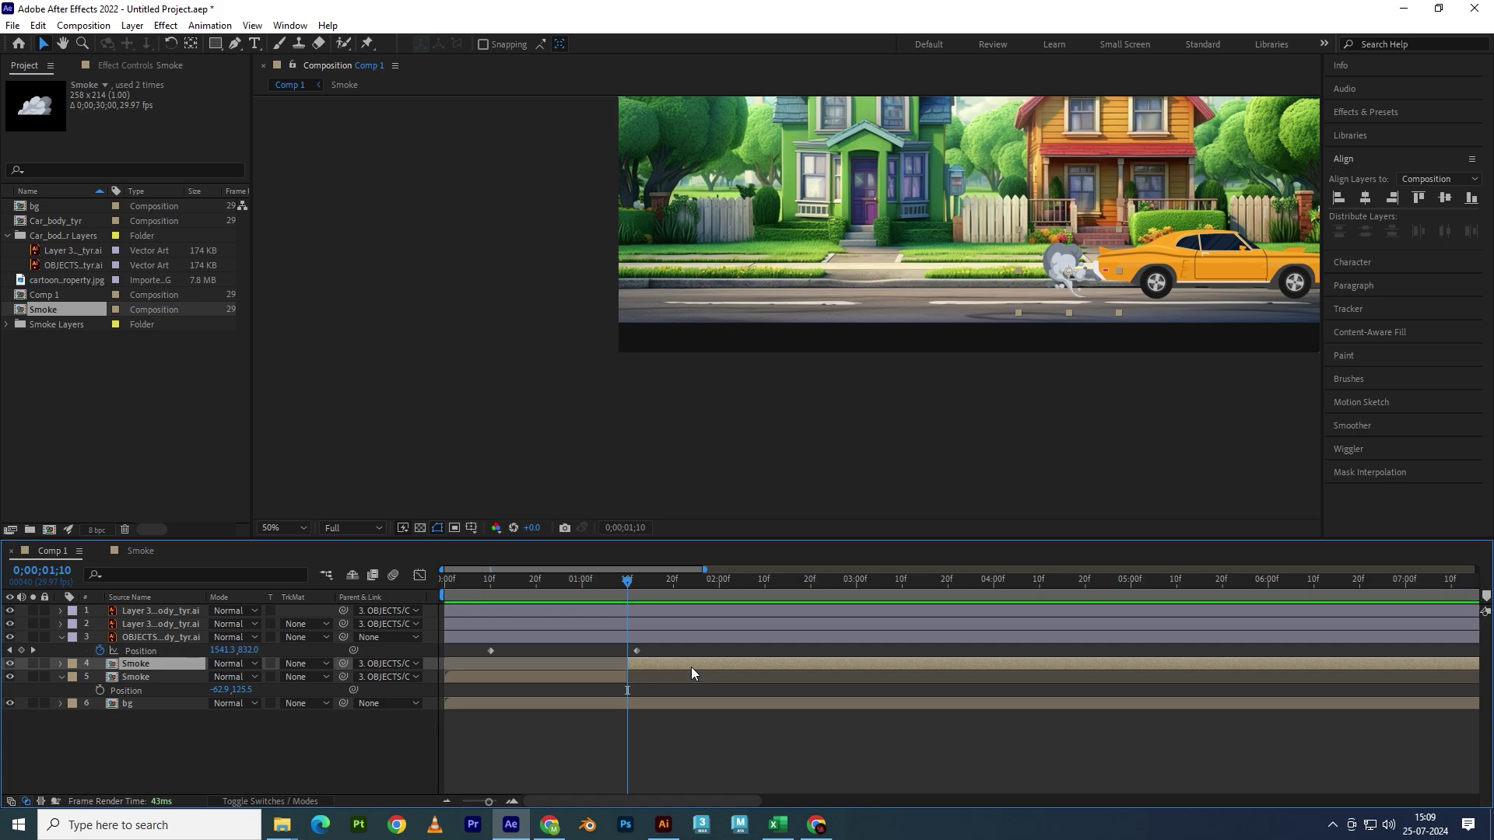
{"action": "key", "text": "Delete"}
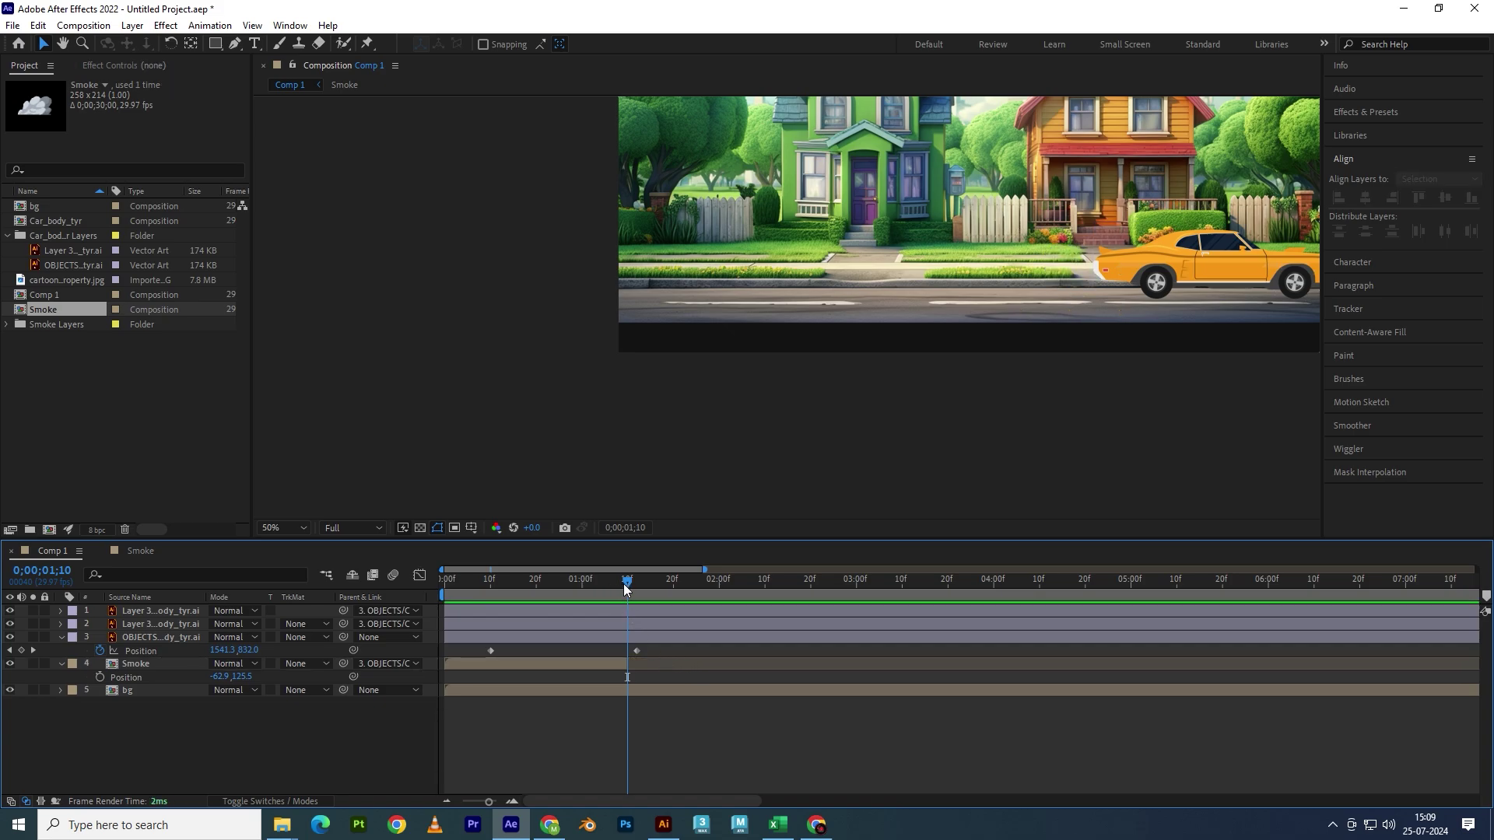
{"action": "mouse_move", "coordinate": [623, 583]}
{"action": "left_mouse_down"}
{"action": "mouse_move", "coordinate": [490, 585]}
{"action": "mouse_move", "coordinate": [477, 603]}
{"action": "mouse_move", "coordinate": [488, 610]}
{"action": "left_mouse_up"}
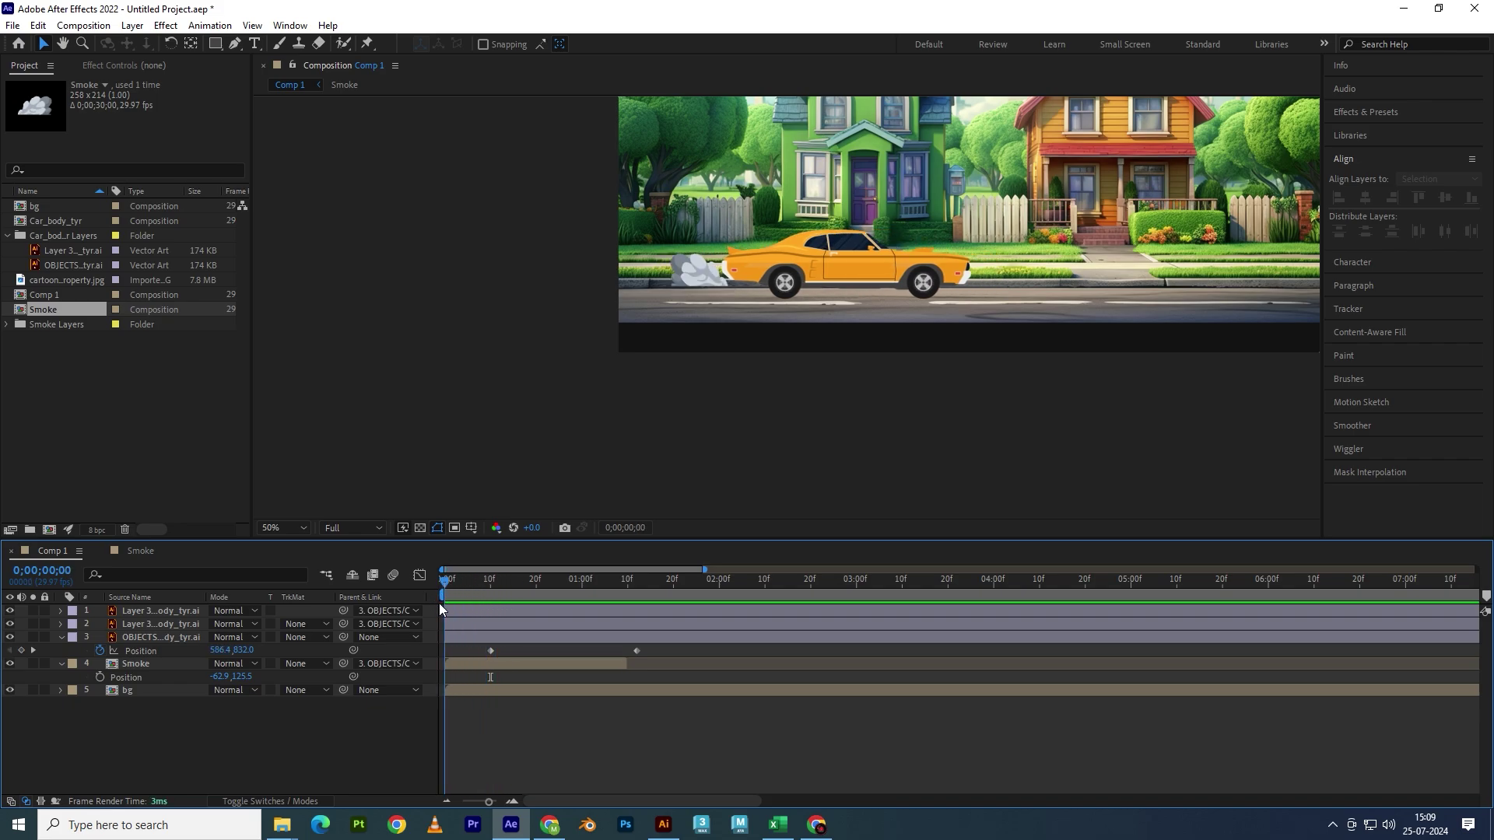
{"action": "left_click", "coordinate": [504, 663]}
{"action": "left_click_drag", "start_coordinate": [507, 661], "coordinate": [550, 662]}
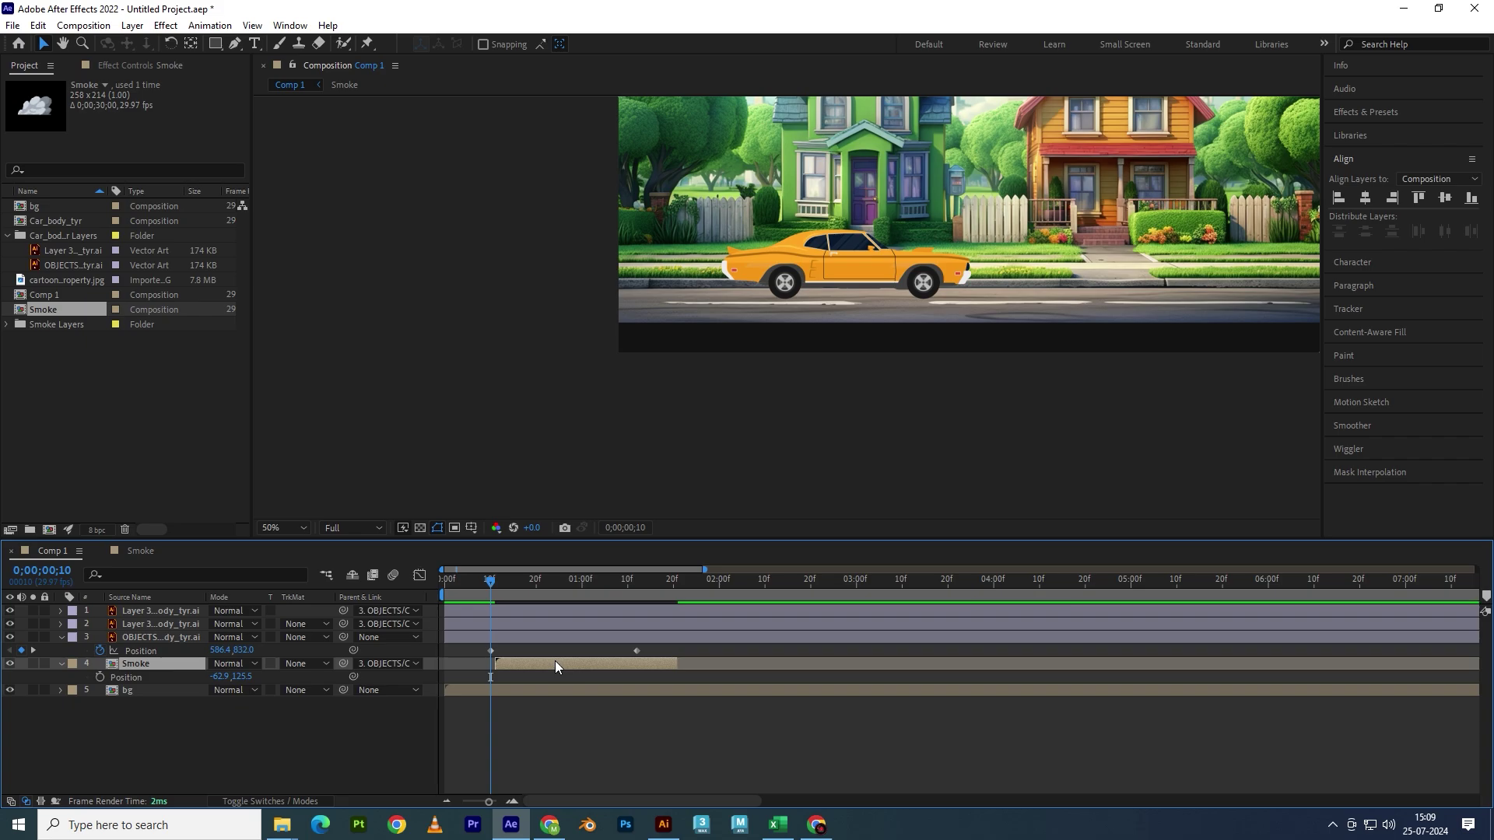
- Preview, split the smoke at 1;10, then undo the smoke edits and scrub the car's drive
{"action": "key", "text": "space"}
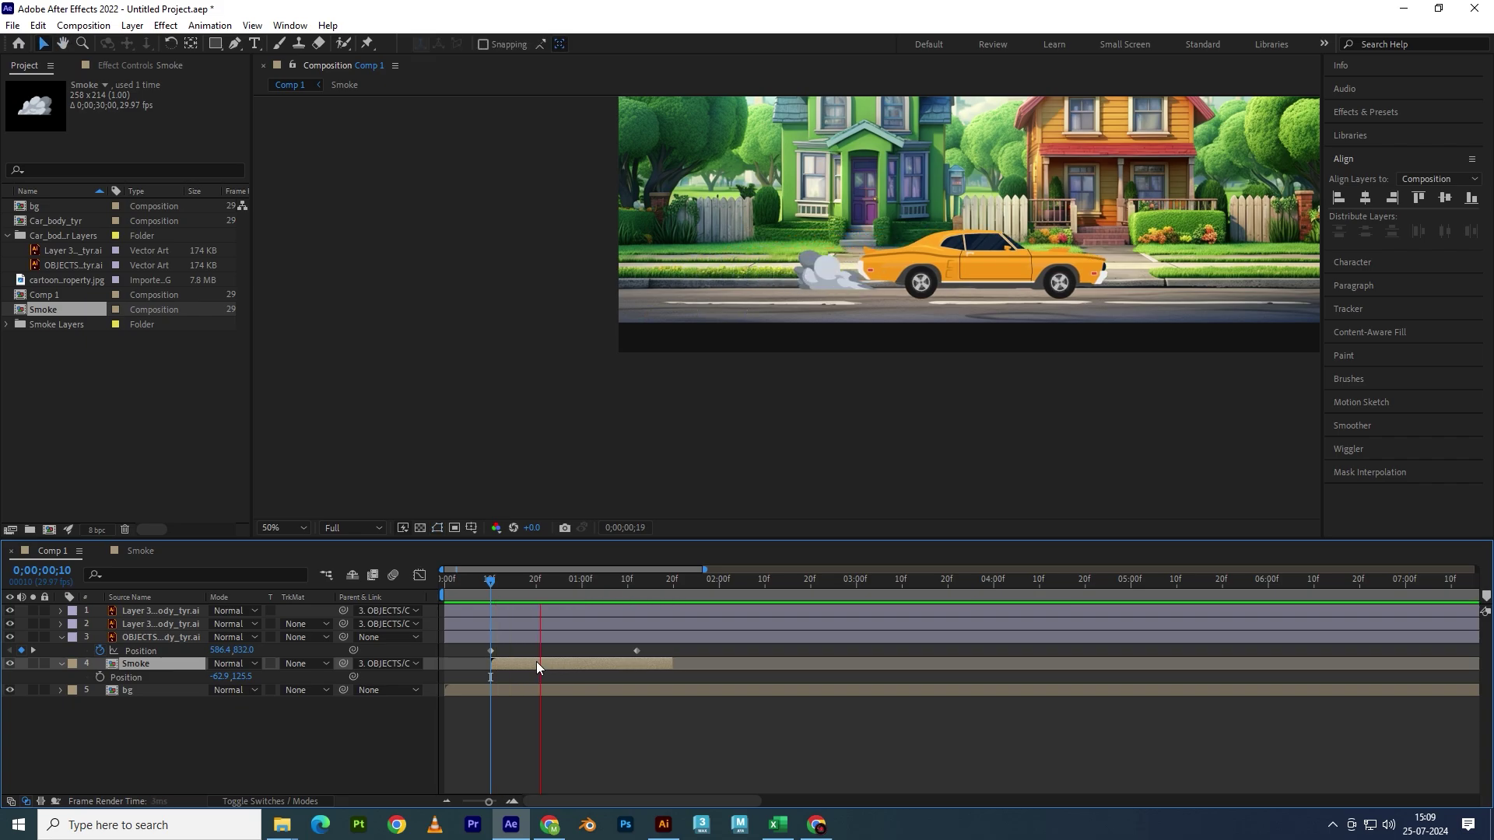
{"action": "key", "text": "space"}
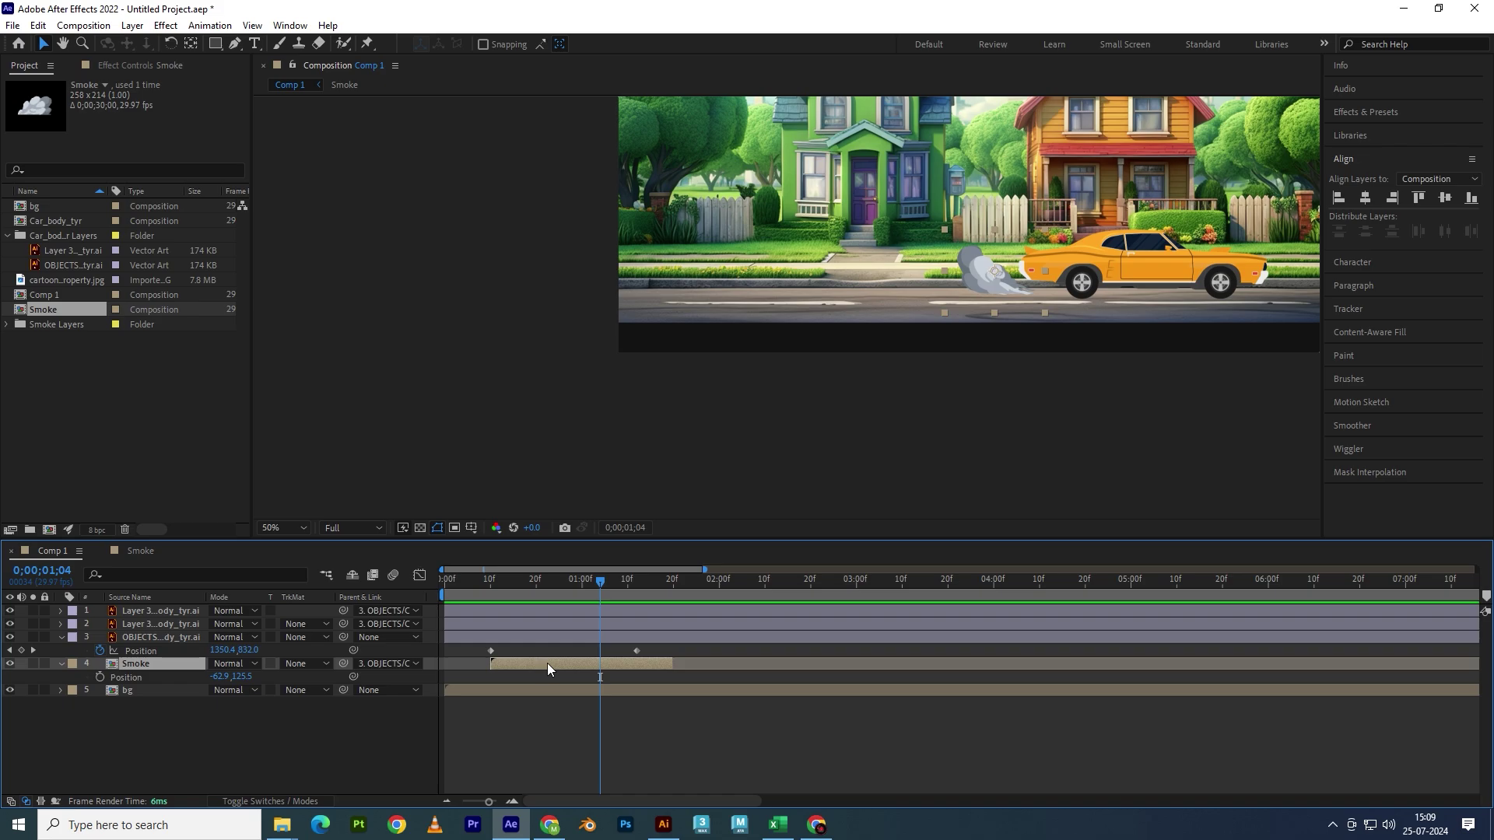
{"action": "key", "text": "space"}
{"action": "key", "text": "space"}
{"action": "key", "text": "ctrl+shift+d"}
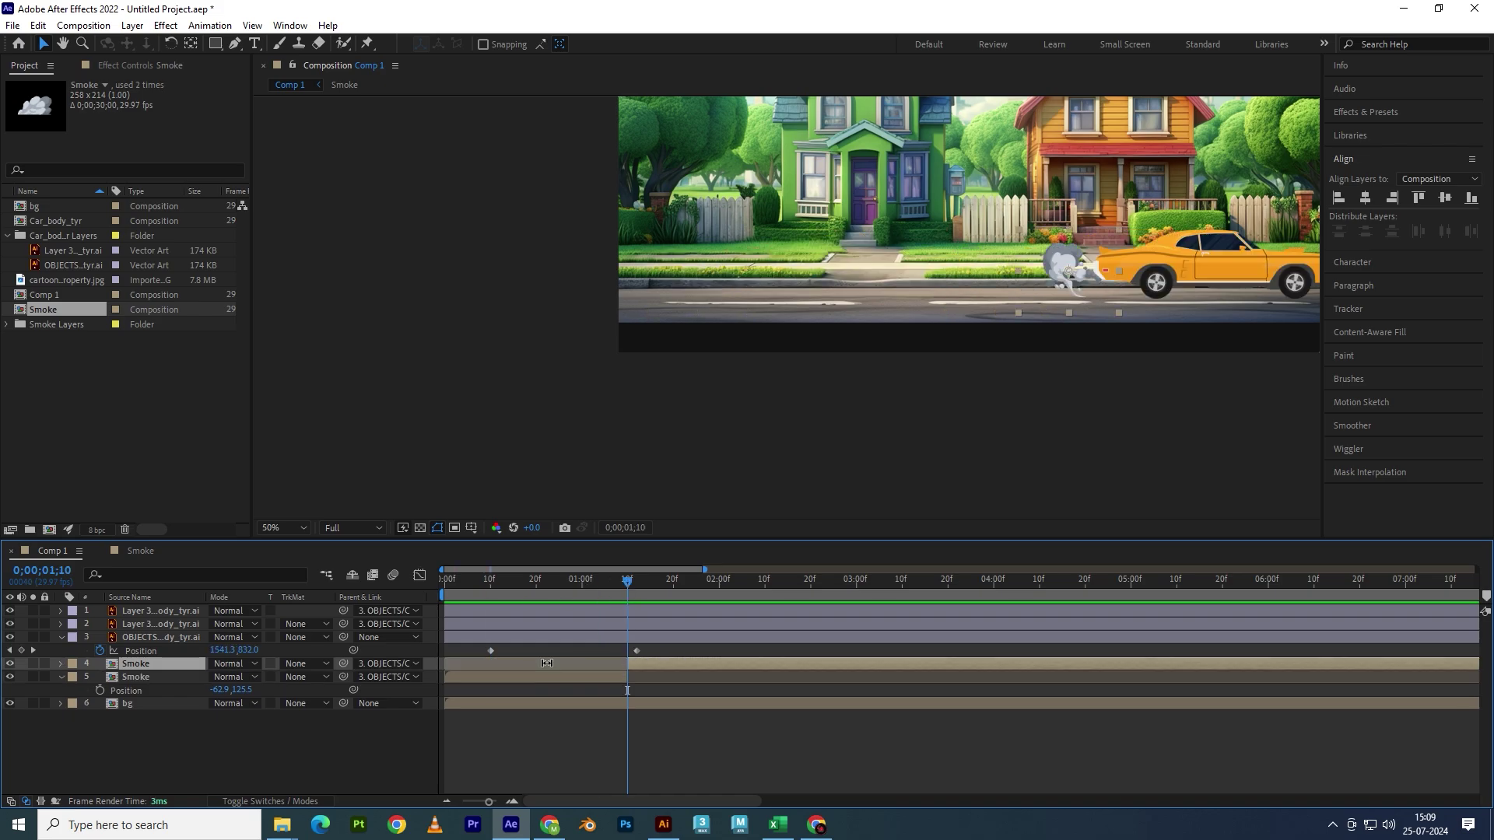
{"action": "key", "text": "ctrl+z"}
{"action": "key", "text": "ctrl+z"}
{"action": "key", "text": "ctrl+z"}
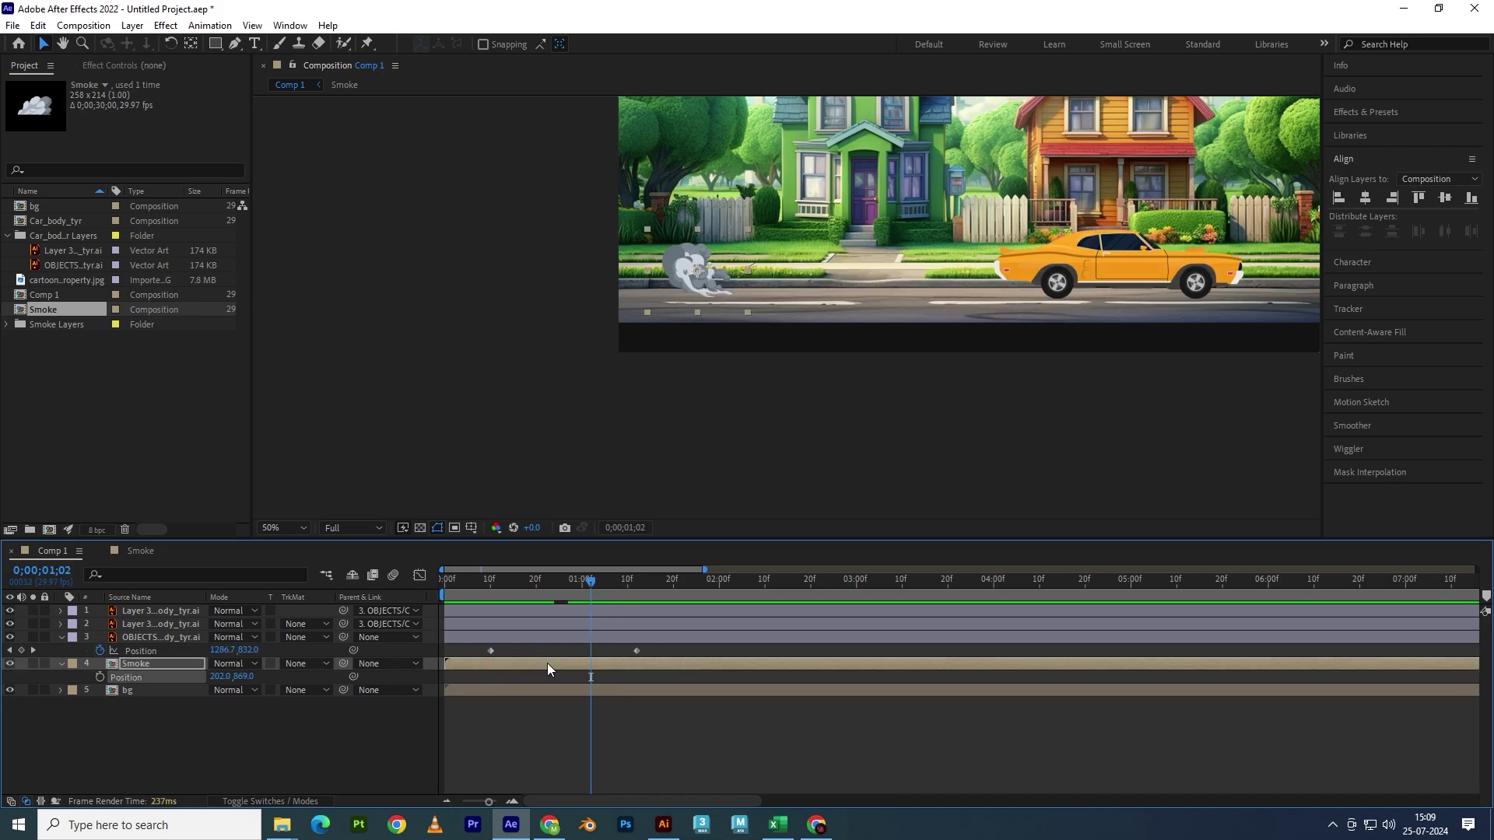
{"action": "key", "text": "Page_Up"}
{"action": "key", "text": "Page_Up"}
{"action": "key", "text": "Page_Up"}
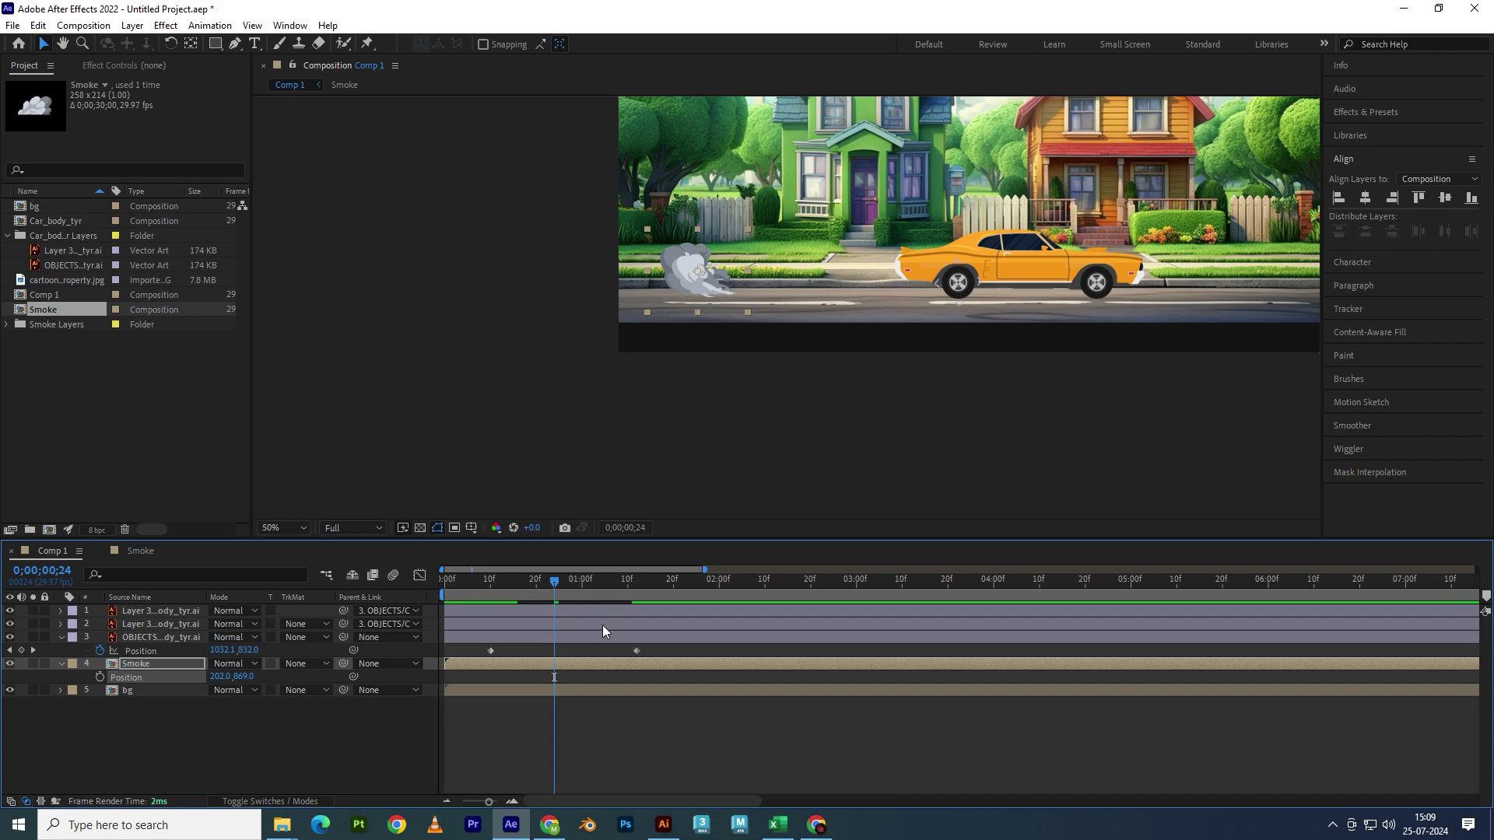
{"action": "mouse_move", "coordinate": [554, 581]}
{"action": "left_mouse_down"}
{"action": "mouse_move", "coordinate": [474, 582]}
{"action": "mouse_move", "coordinate": [474, 594]}
{"action": "mouse_move", "coordinate": [577, 613]}
{"action": "mouse_move", "coordinate": [501, 610]}
{"action": "mouse_move", "coordinate": [562, 613]}
{"action": "left_mouse_up"}
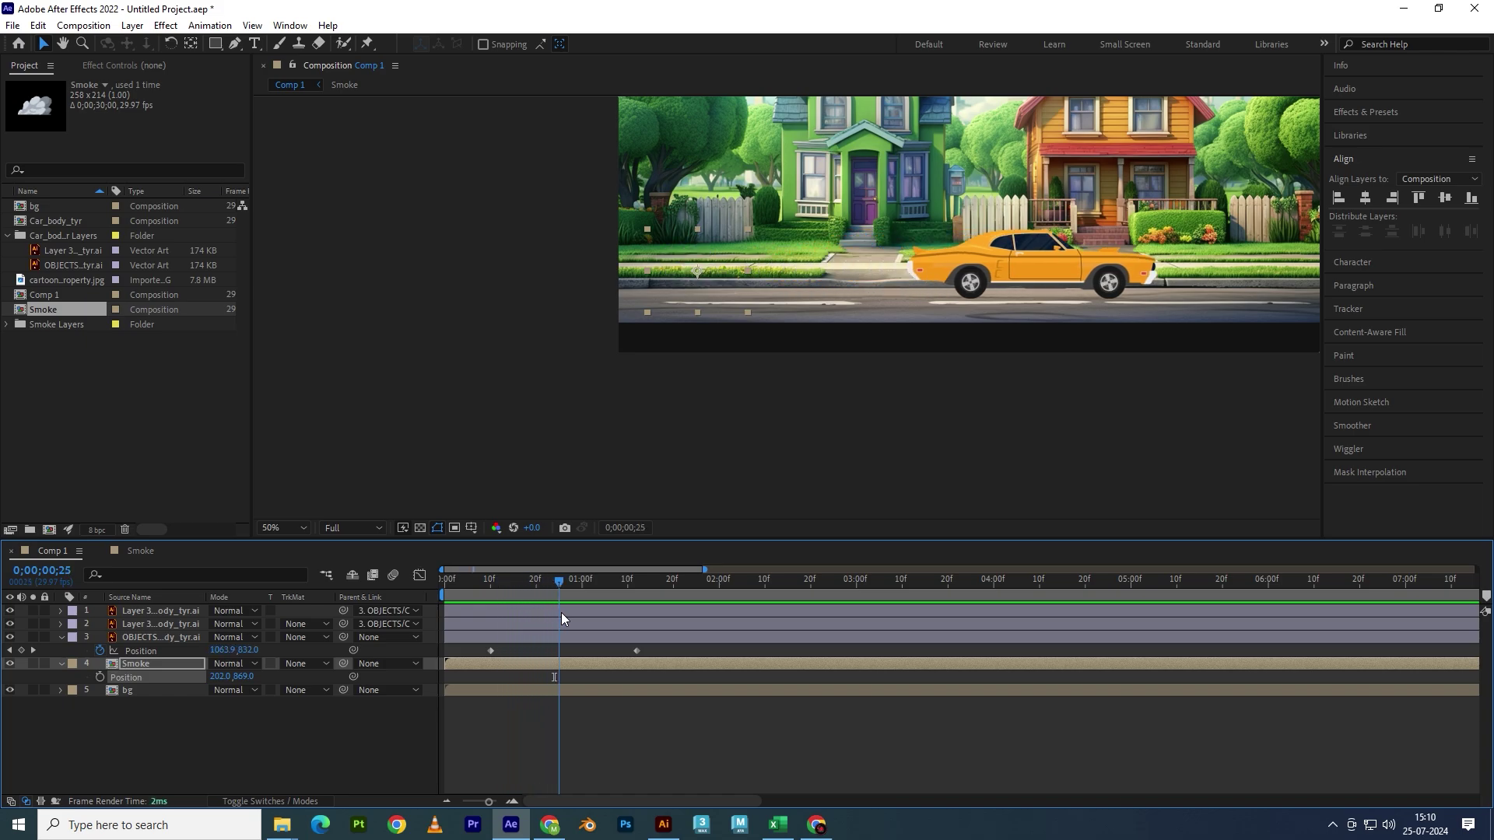
- In the Smoke precomp, move Layer 2 to start after Layer 1, then return to Comp 1
{"action": "double_click", "coordinate": [544, 664]}
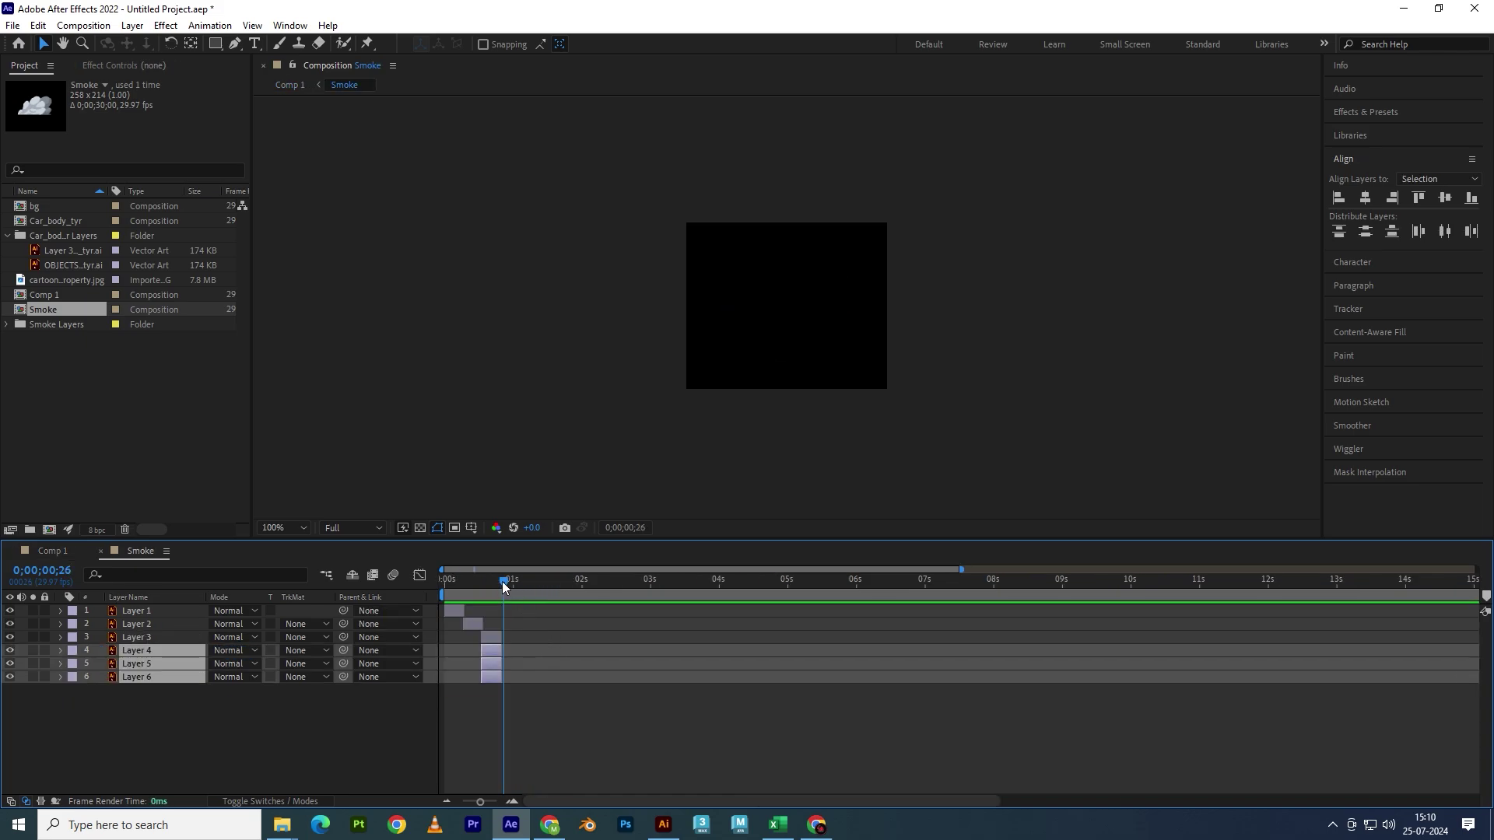
{"action": "left_click_drag", "start_coordinate": [506, 580], "coordinate": [366, 577]}
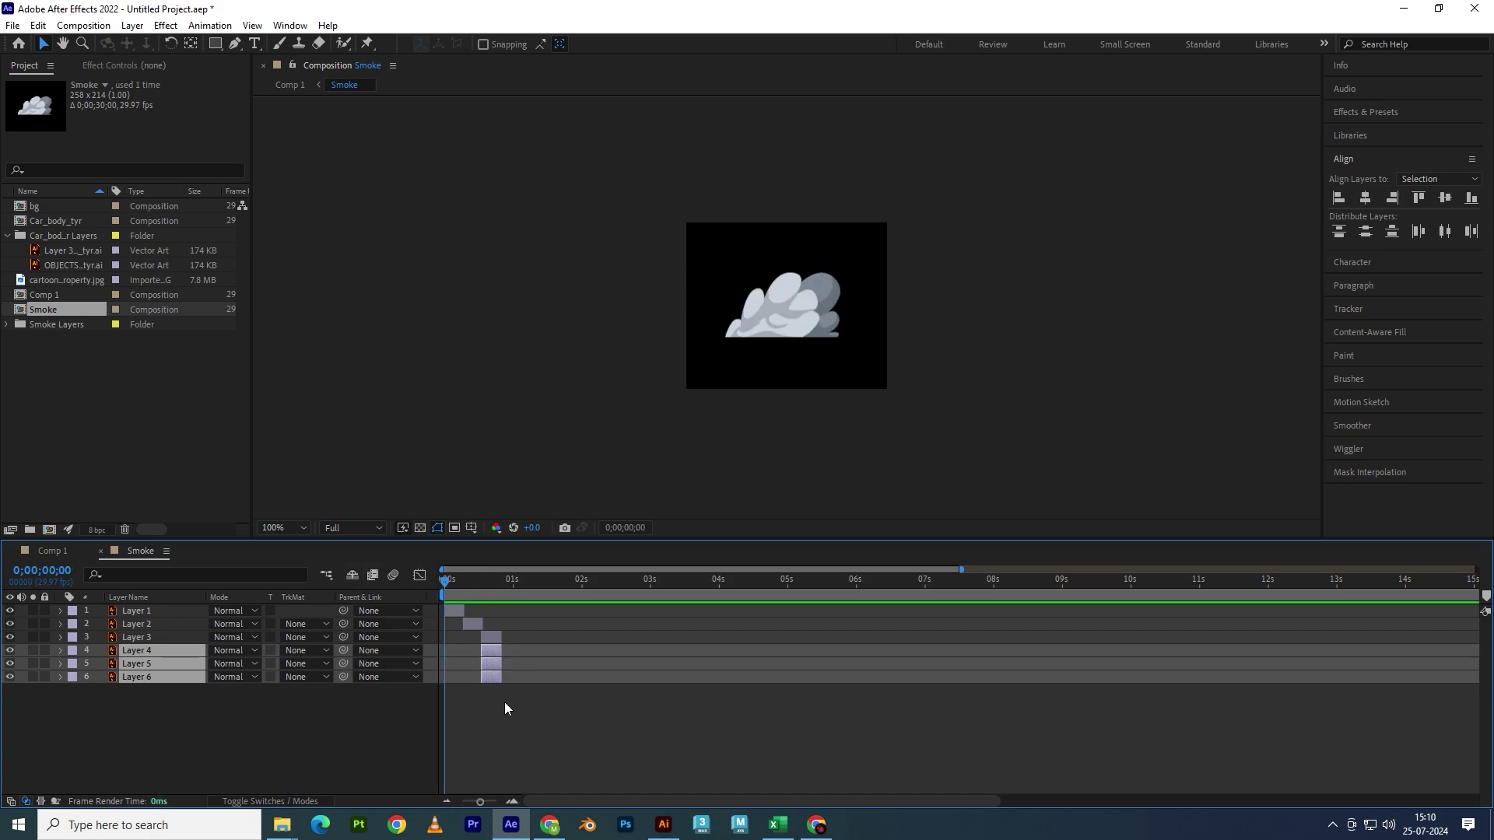
{"action": "key", "text": "space"}
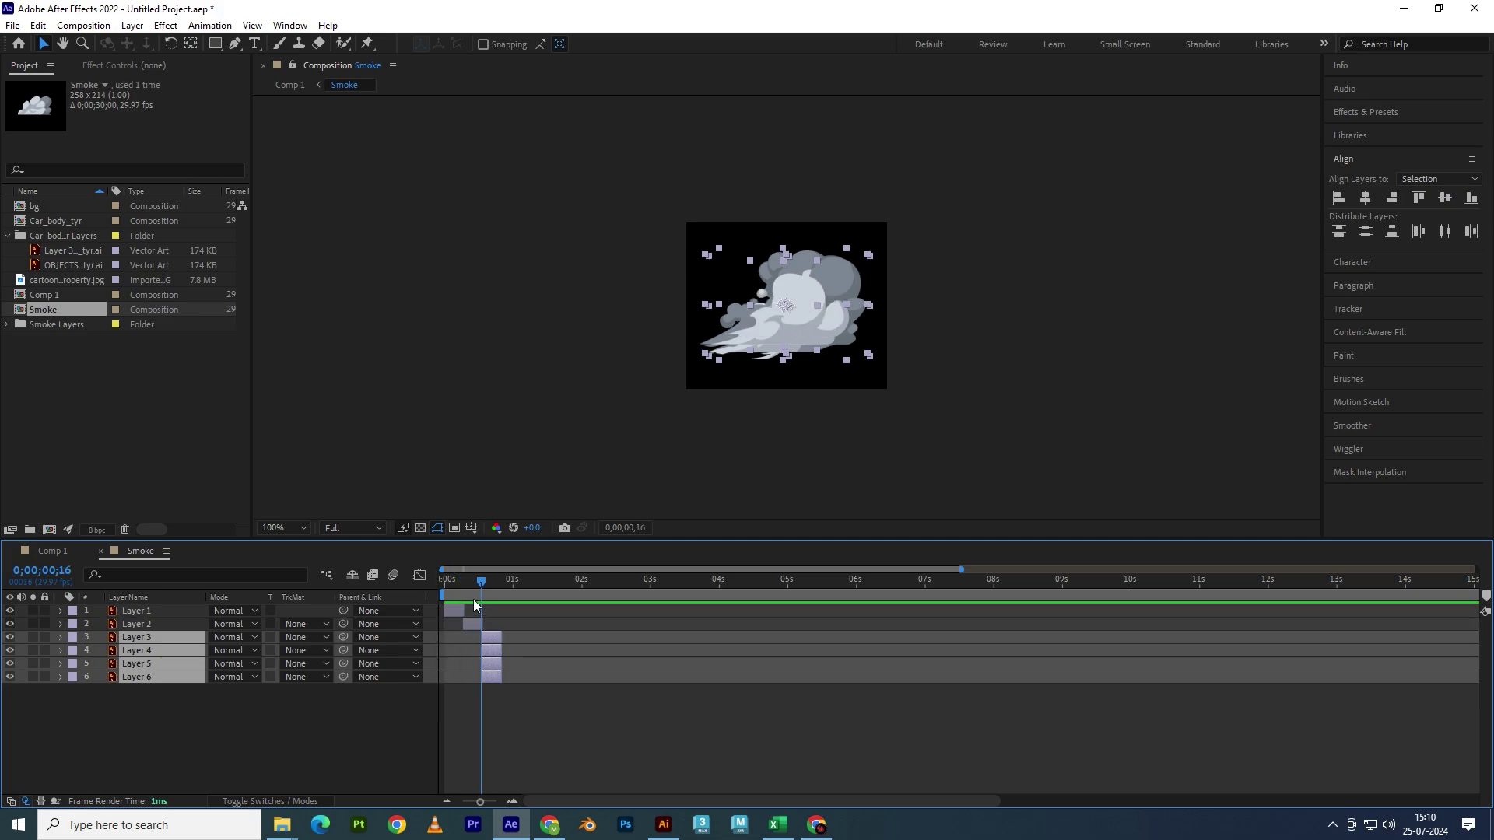
{"action": "left_click_drag", "start_coordinate": [479, 580], "coordinate": [492, 588]}
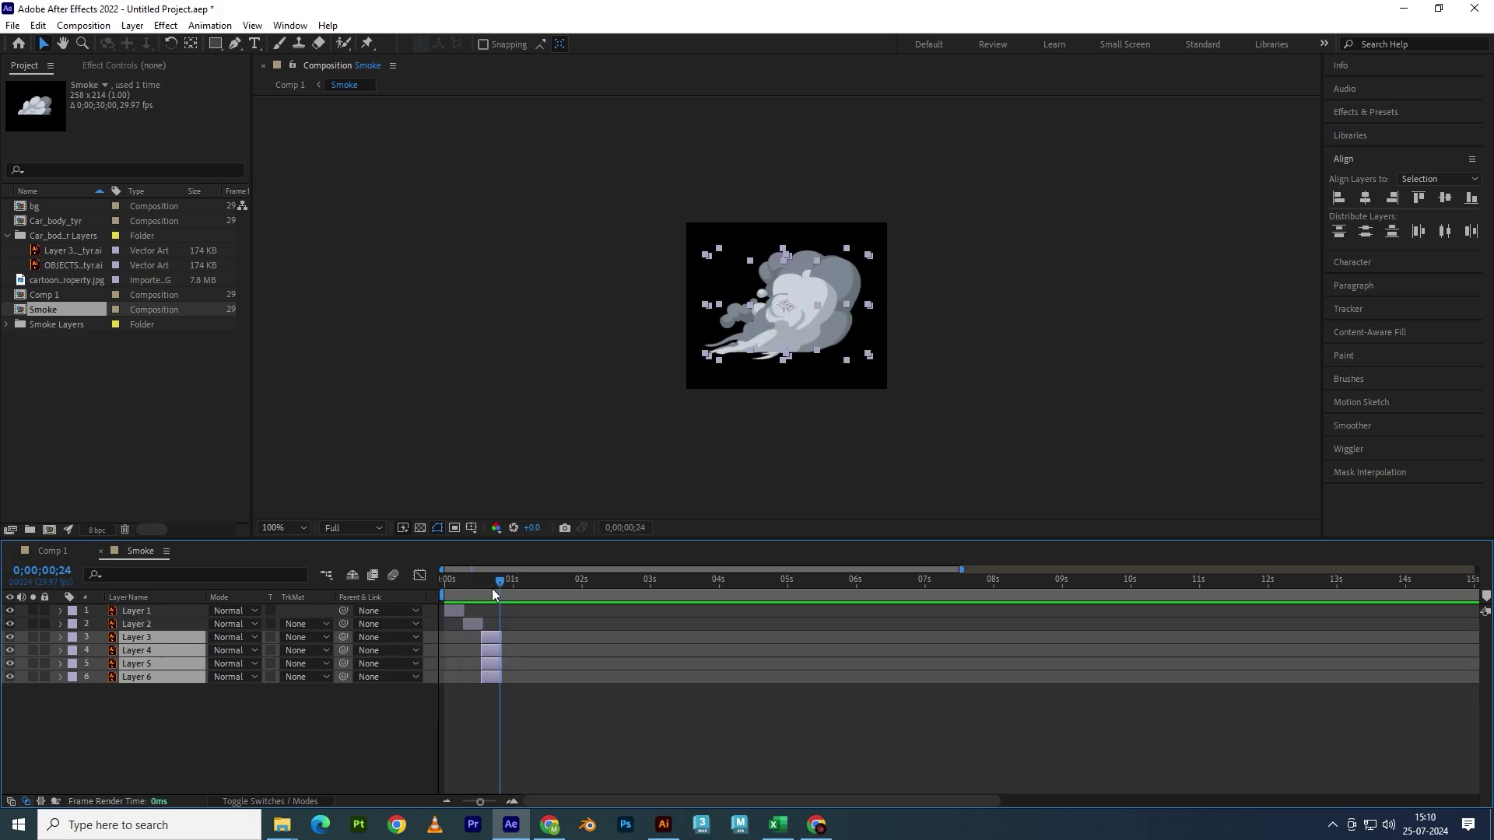
{"action": "left_click", "coordinate": [491, 637], "text": "ctrl"}
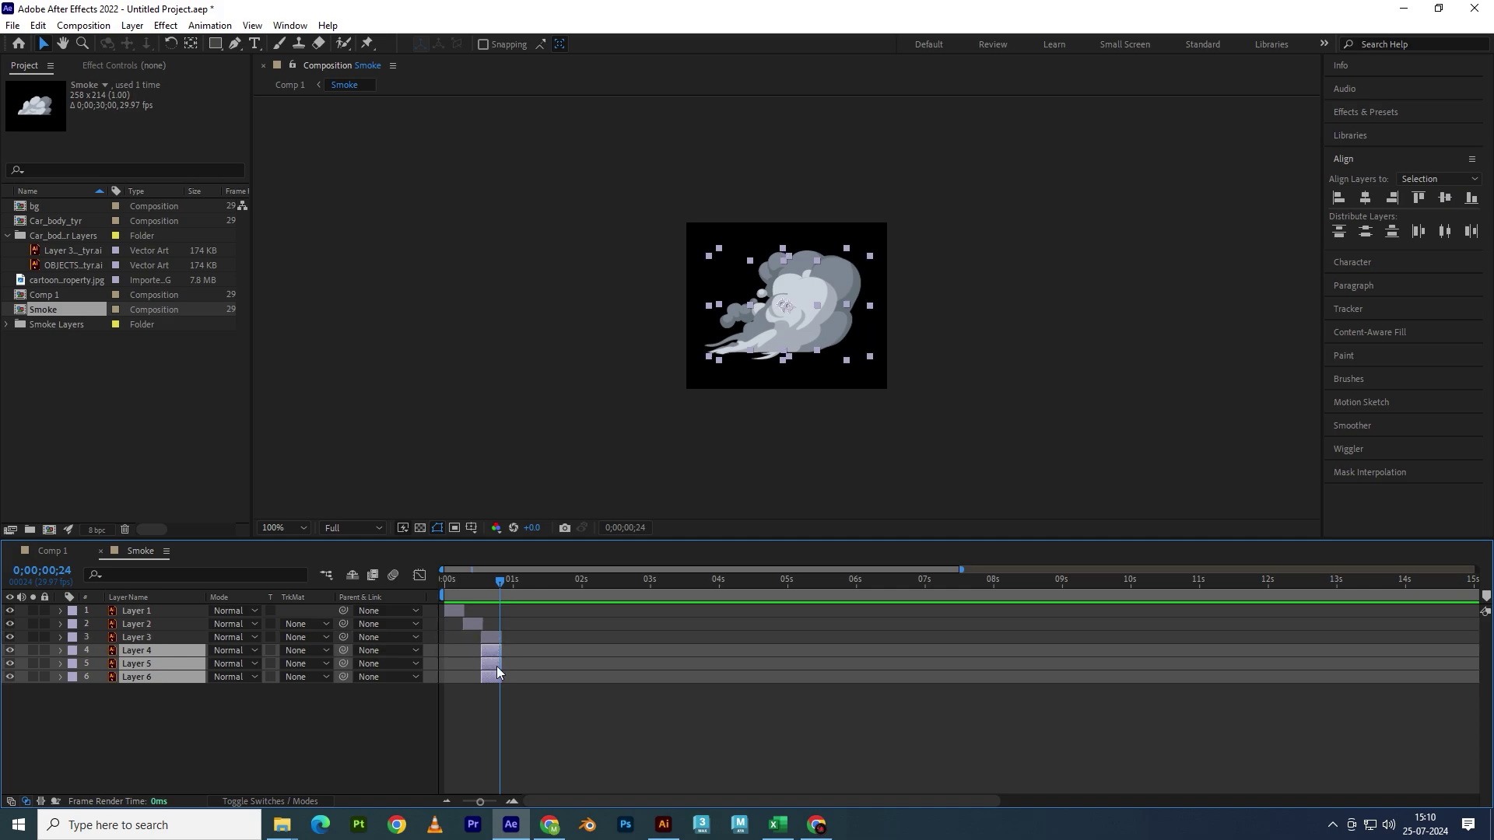
{"action": "scroll", "coordinate": [442, 649], "scroll_direction": "up", "scroll_amount": 3}
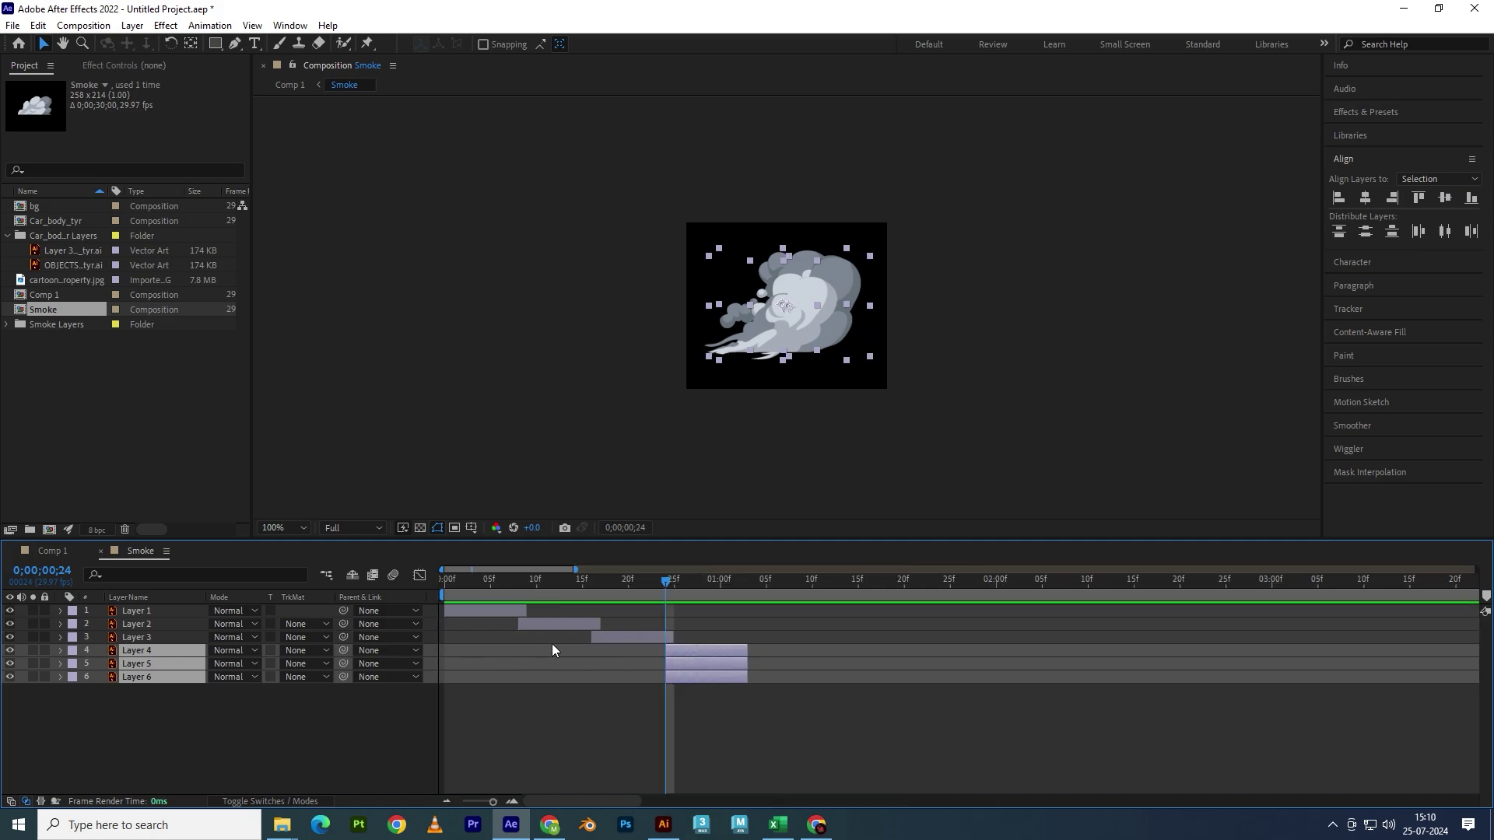
{"action": "left_click_drag", "start_coordinate": [549, 623], "coordinate": [922, 674]}
{"action": "left_click", "coordinate": [685, 652]}
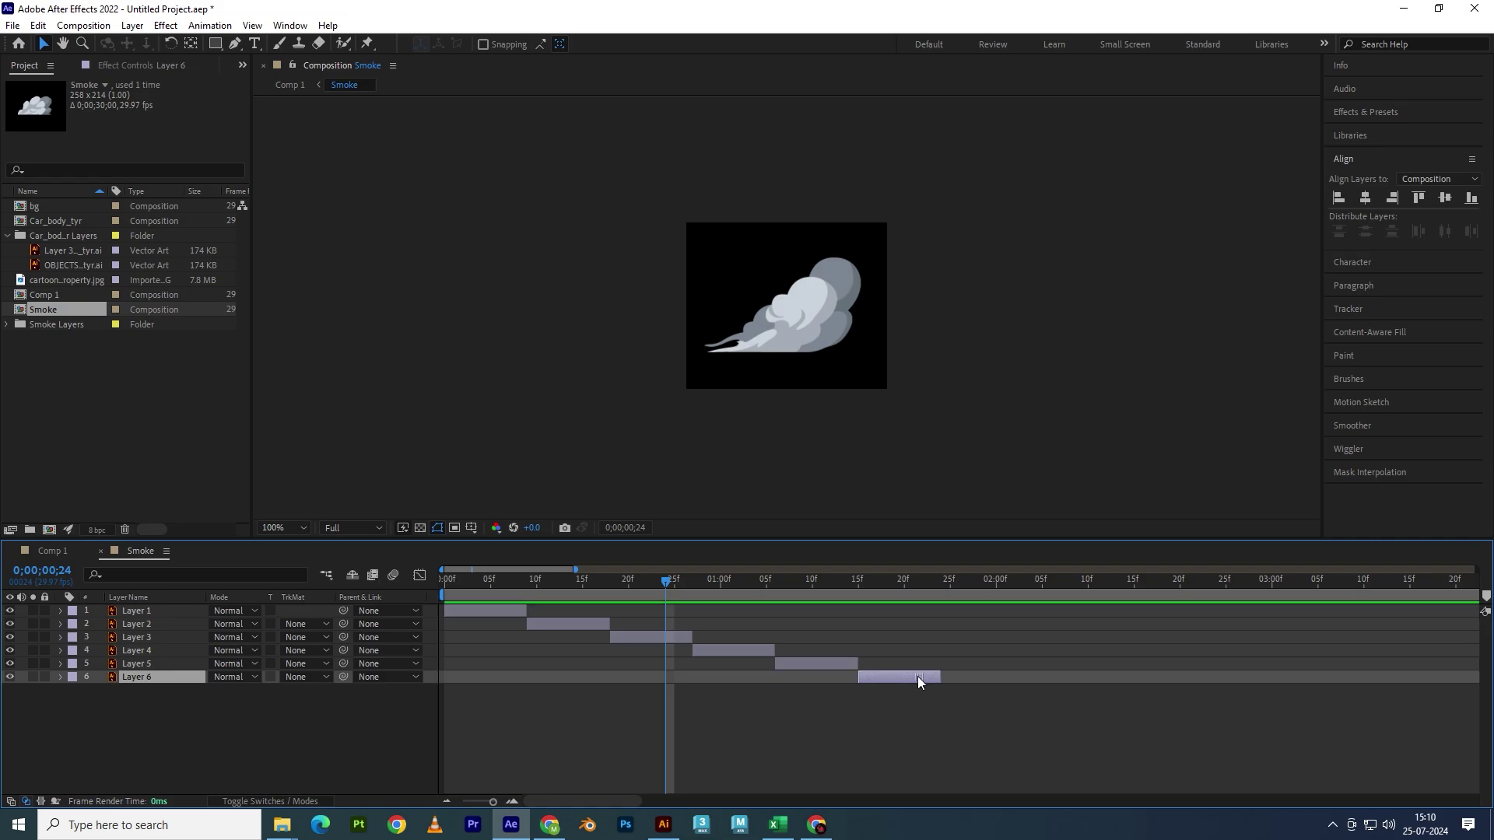
{"action": "left_click", "coordinate": [47, 553]}
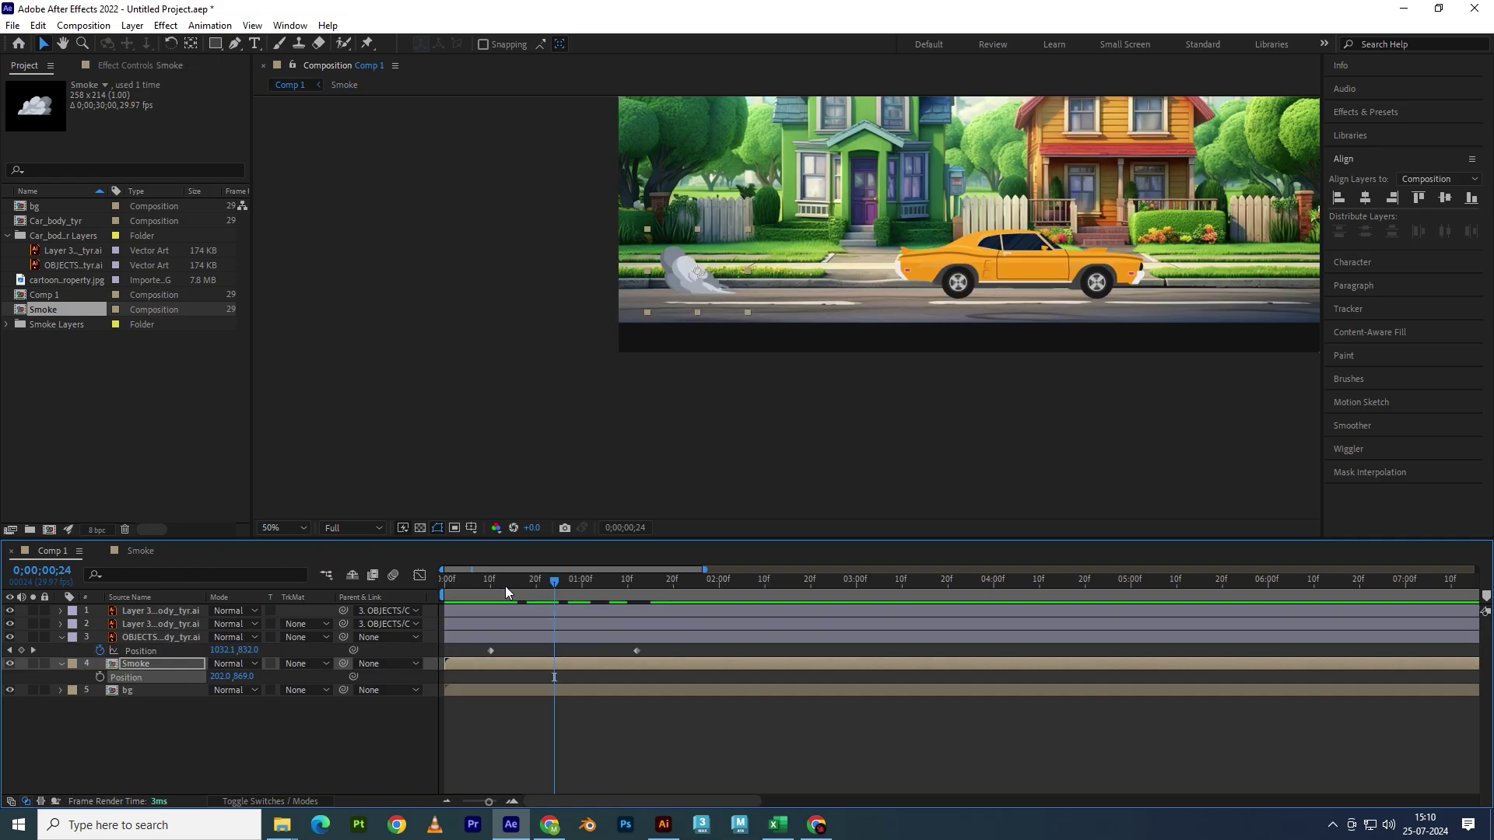
- End the Smoke layer at 0;00;01;22, where the car leaves the frame
{"action": "mouse_move", "coordinate": [557, 582]}
{"action": "left_mouse_down"}
{"action": "mouse_move", "coordinate": [486, 593]}
{"action": "mouse_move", "coordinate": [685, 628]}
{"action": "left_mouse_up"}
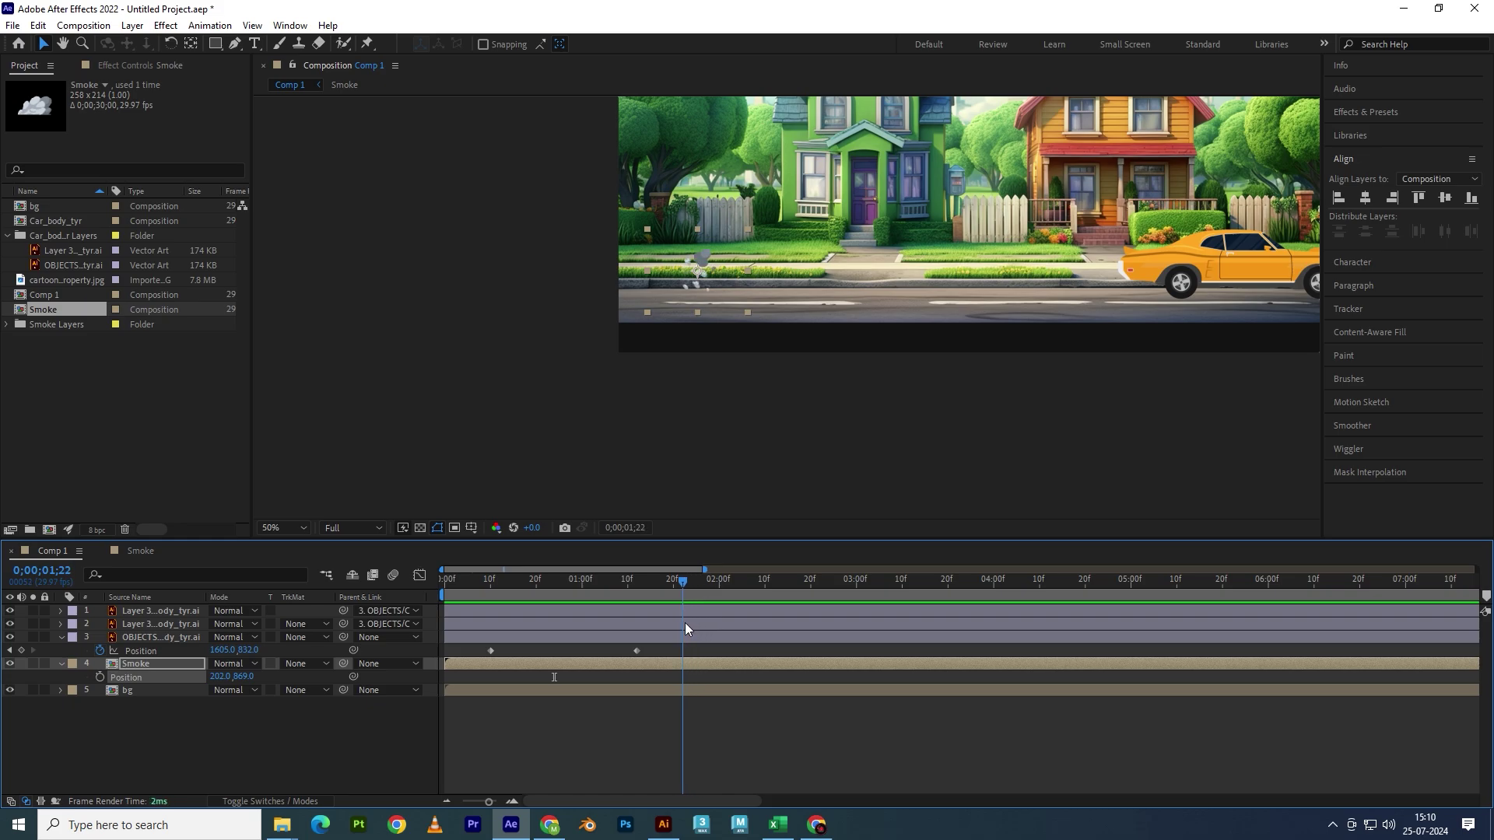
{"action": "key", "text": "Return"}
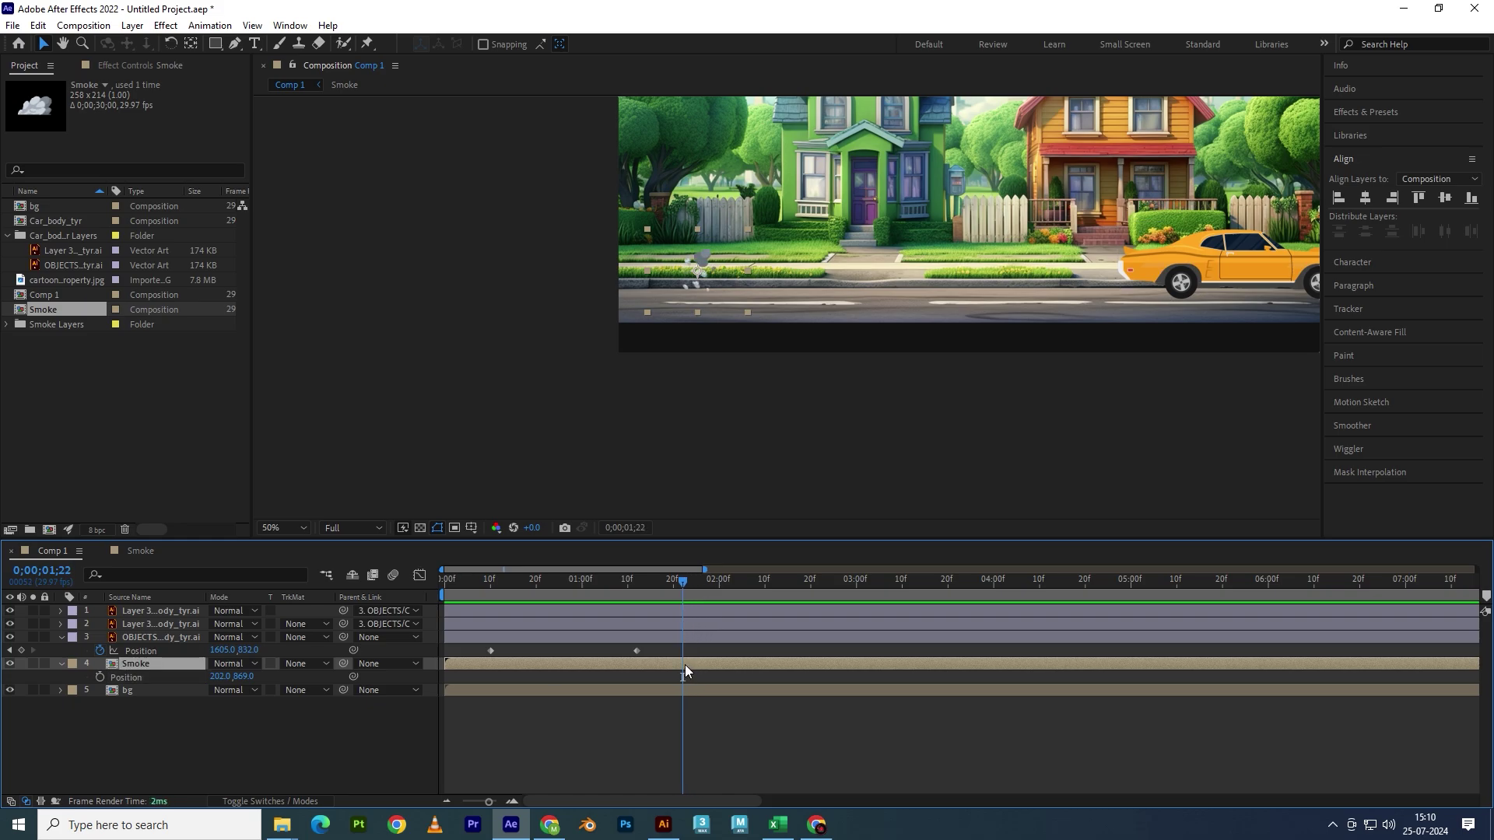
{"action": "left_click", "coordinate": [628, 670]}
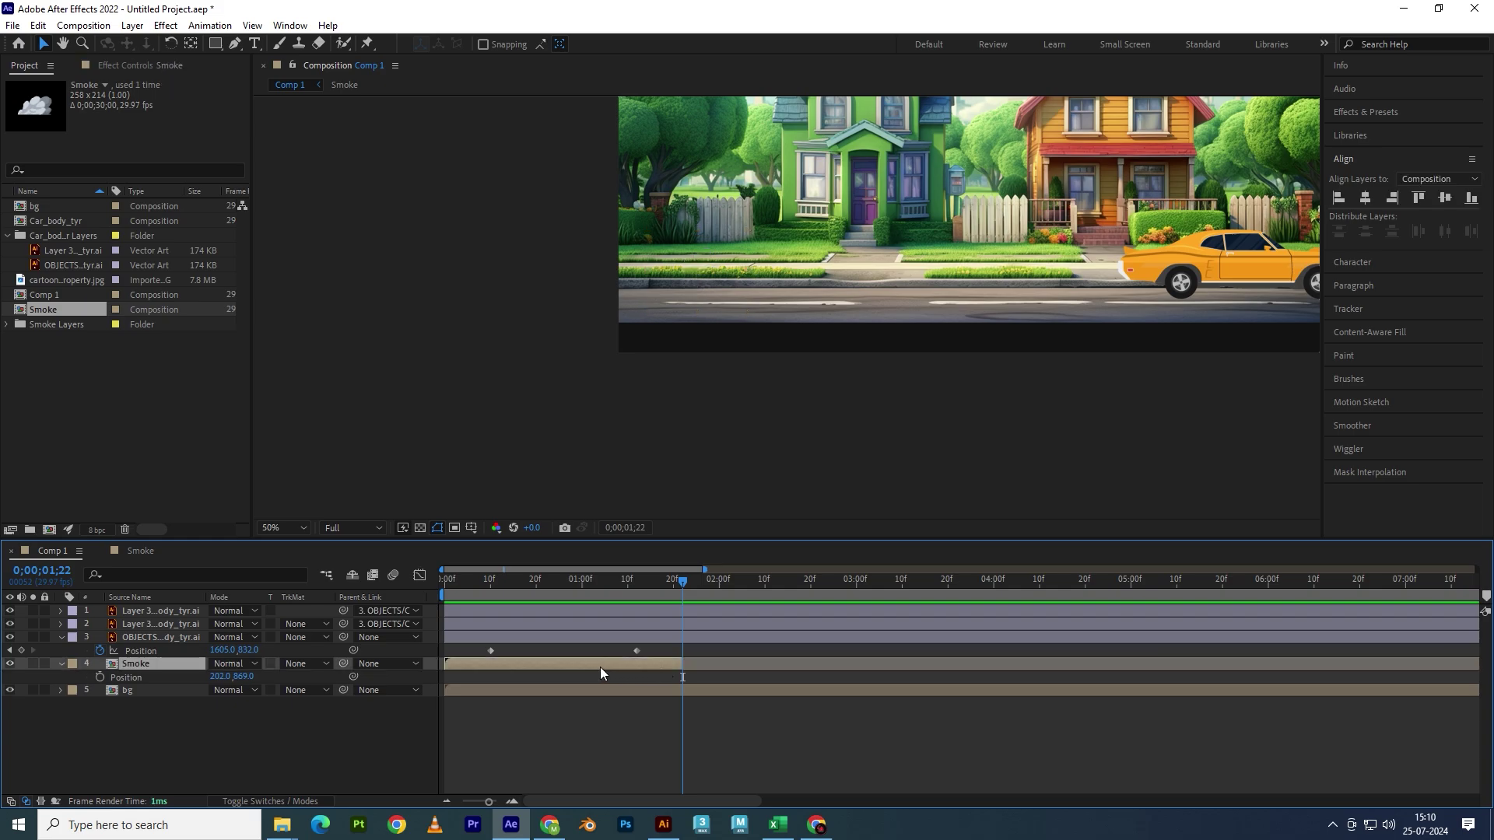
- Time-stretch the Smoke layer to 50%, start it at 10f and preview
{"action": "right_click", "coordinate": [592, 665]}
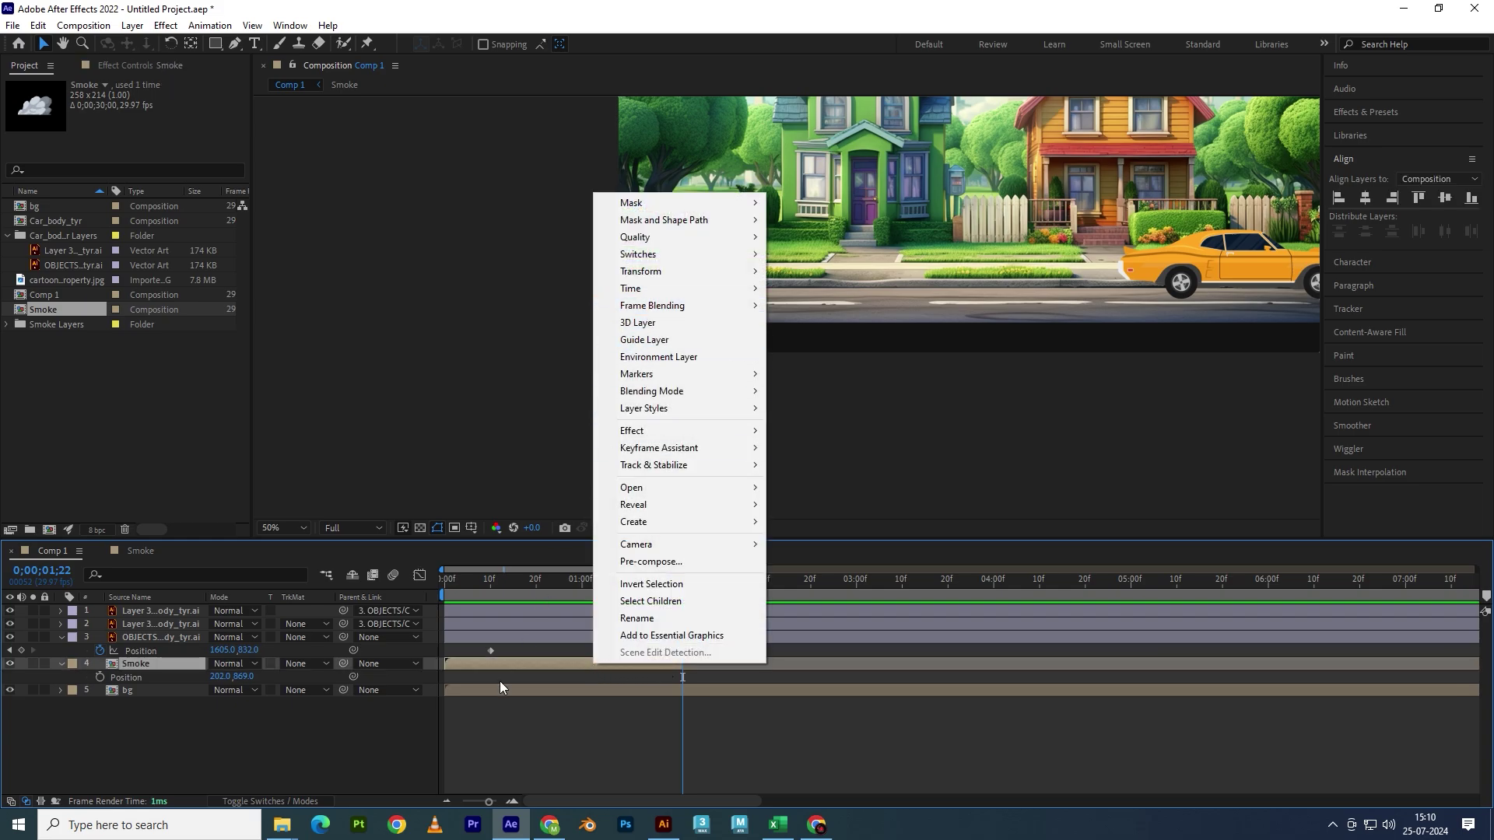
{"action": "mouse_move", "coordinate": [661, 290]}
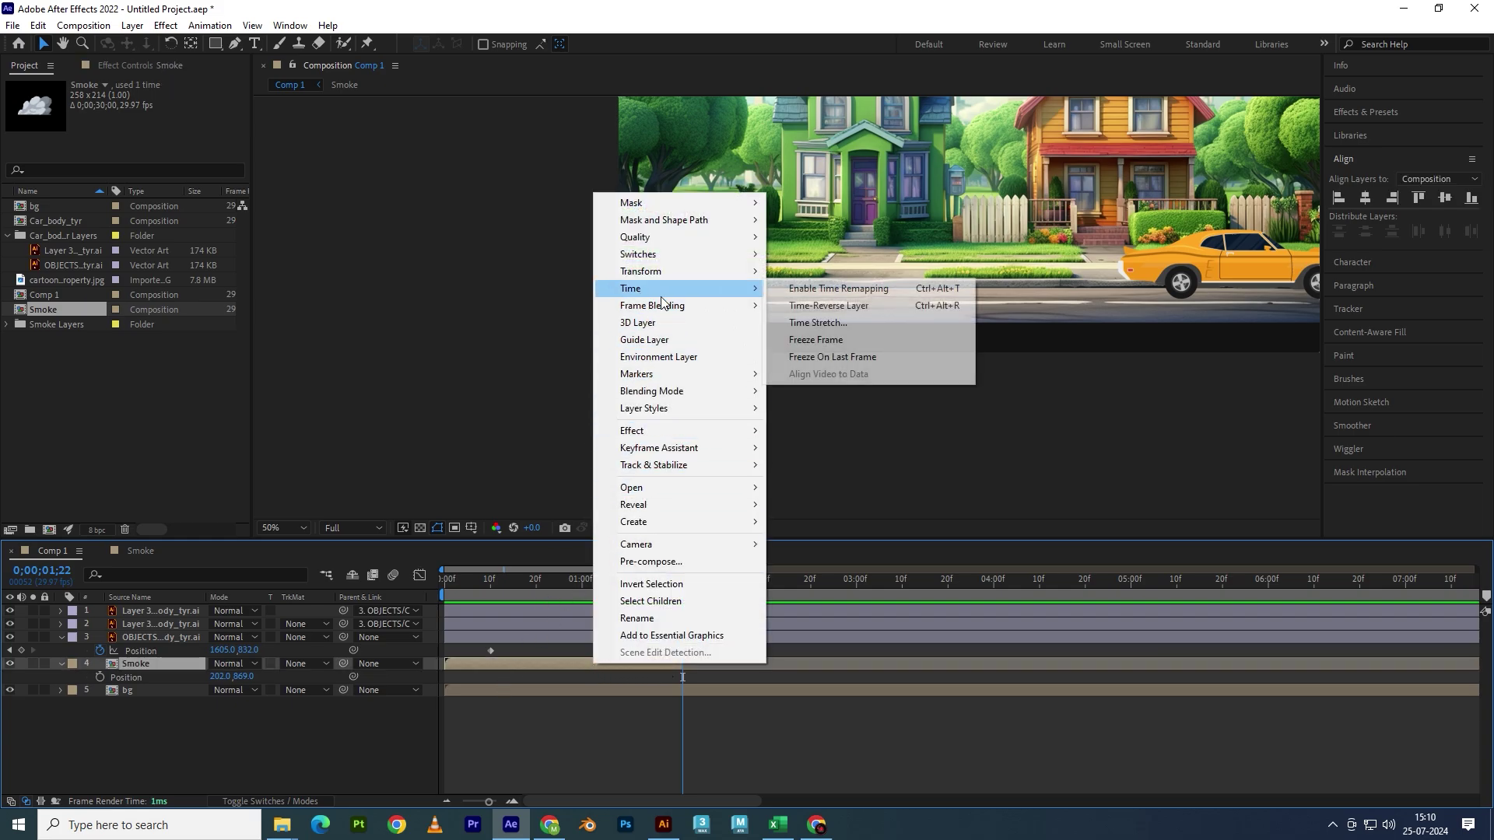
{"action": "left_click", "coordinate": [817, 322]}
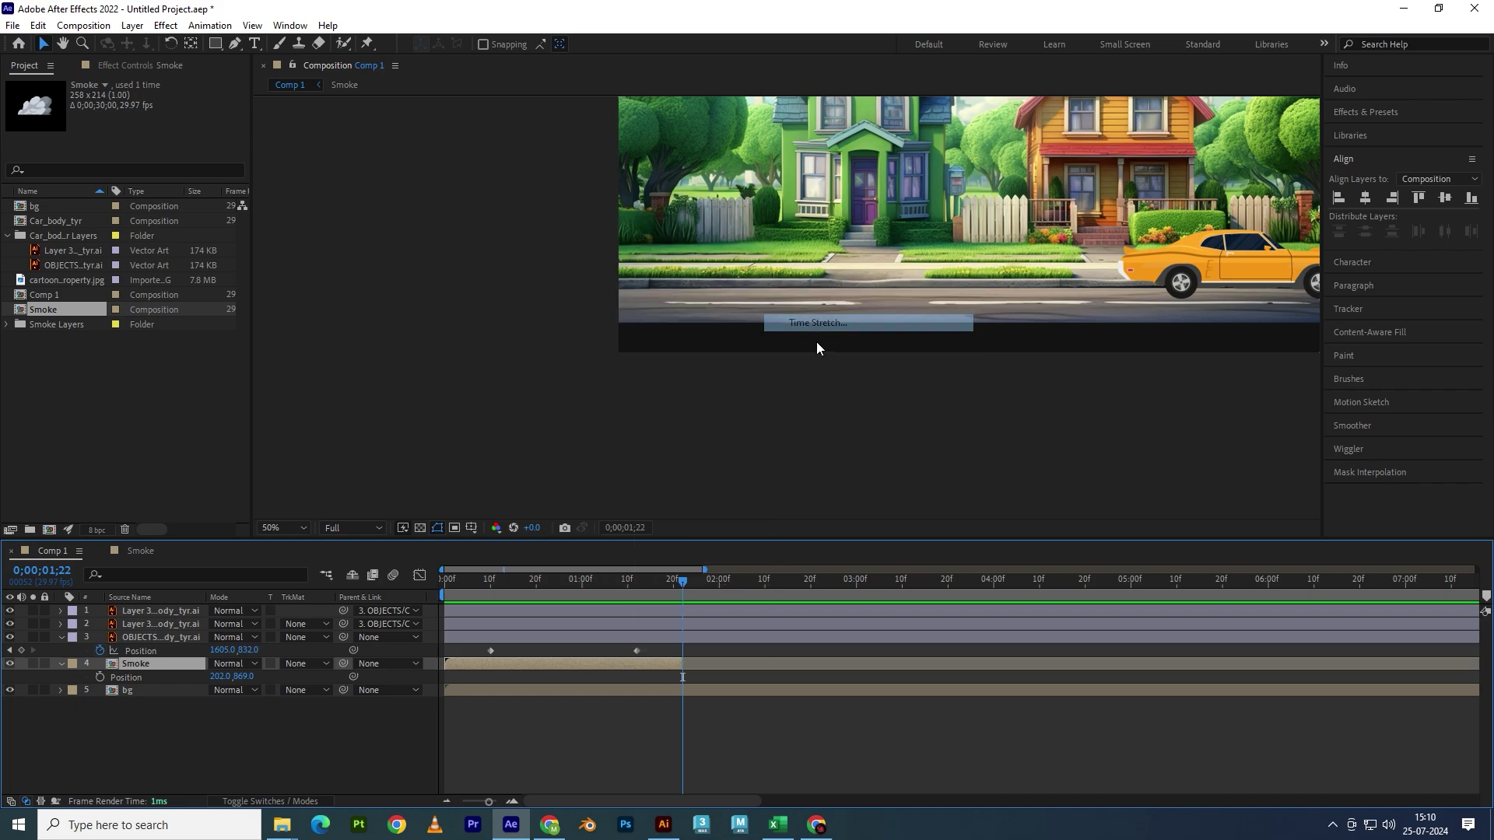
{"action": "type", "text": "50"}
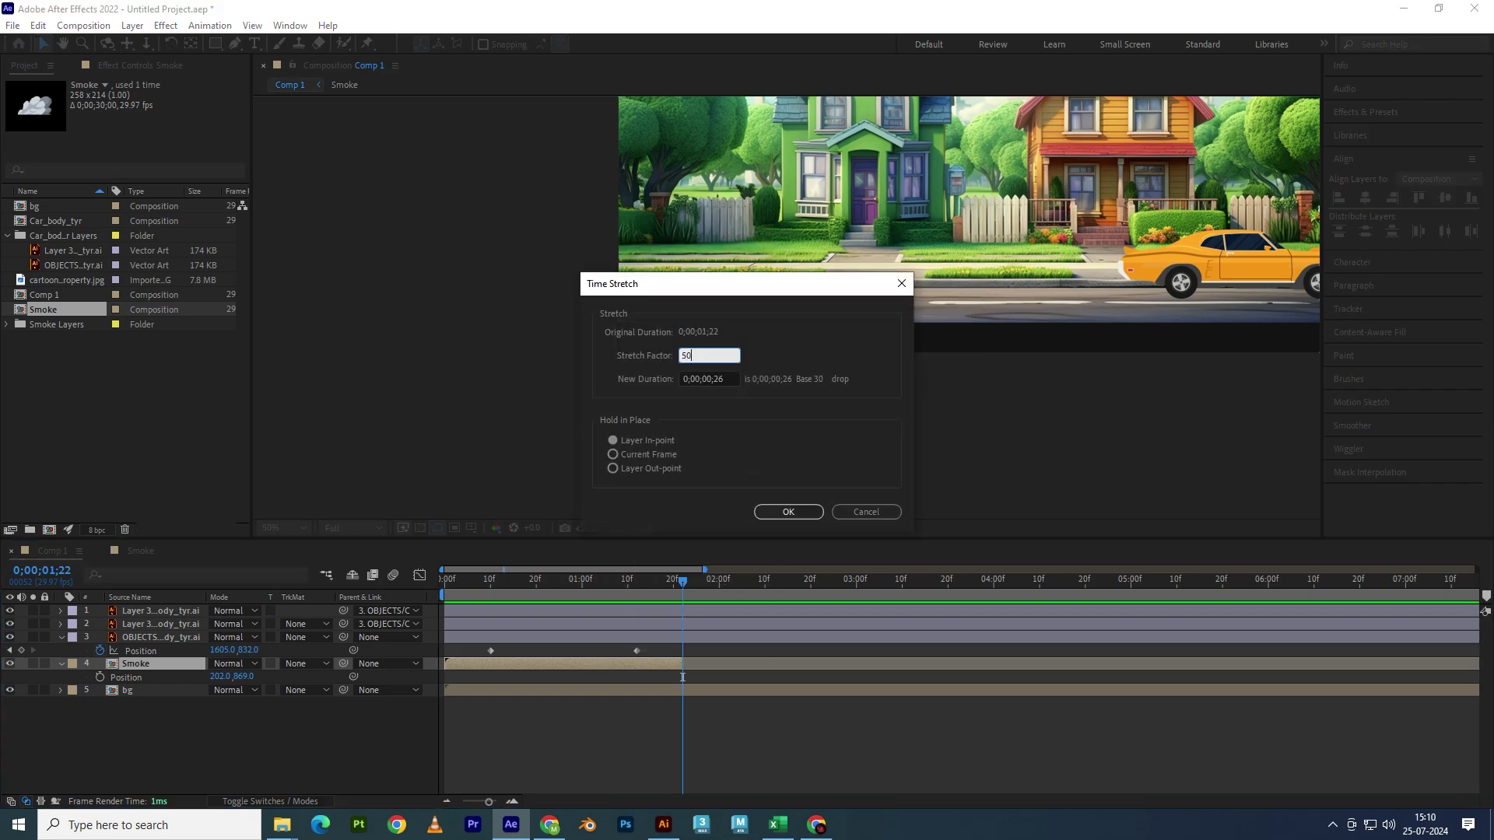
{"action": "key", "text": "Return"}
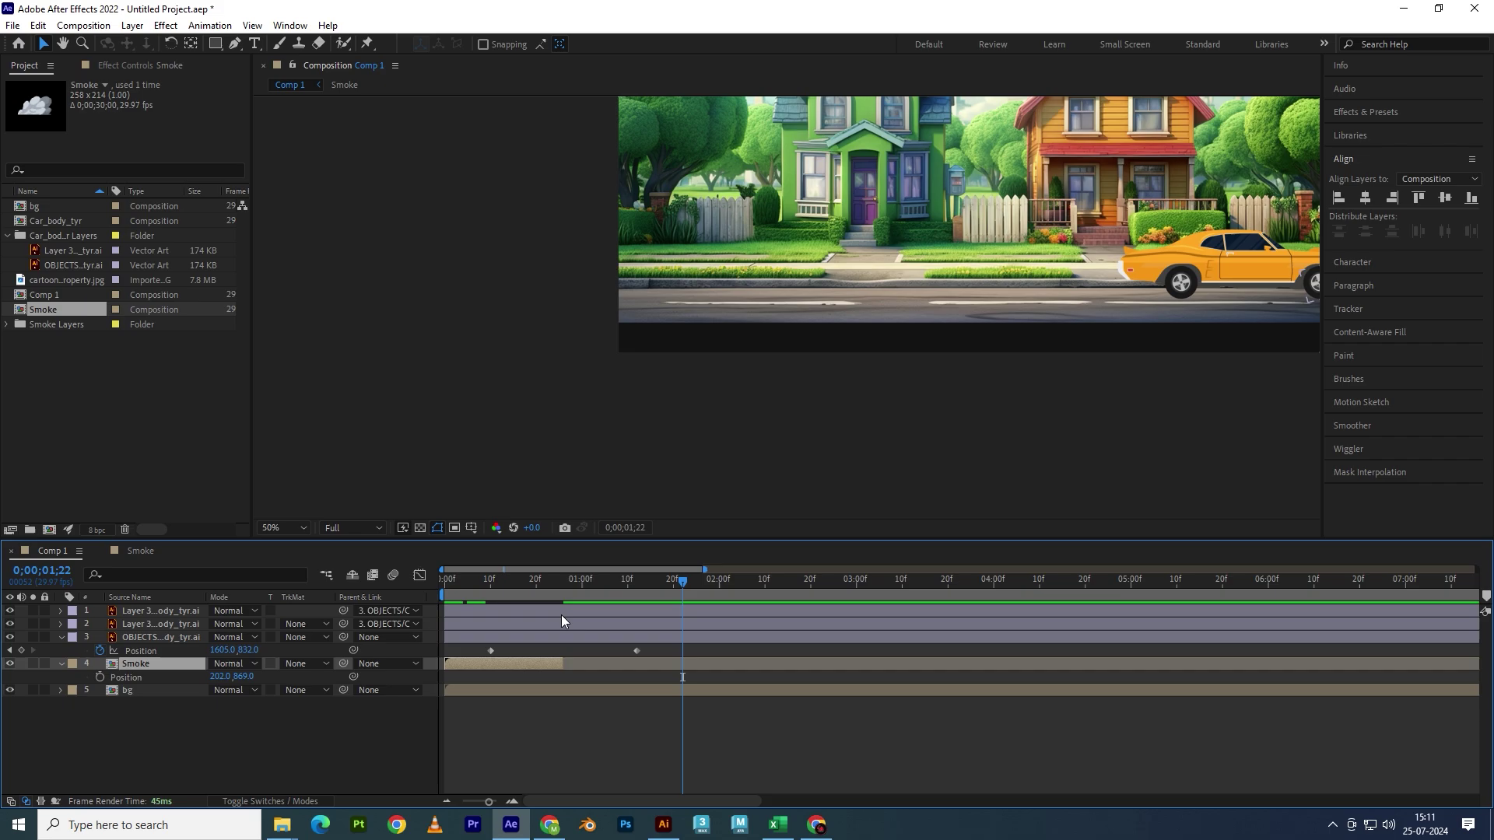
{"action": "left_click_drag", "start_coordinate": [504, 665], "coordinate": [540, 660]}
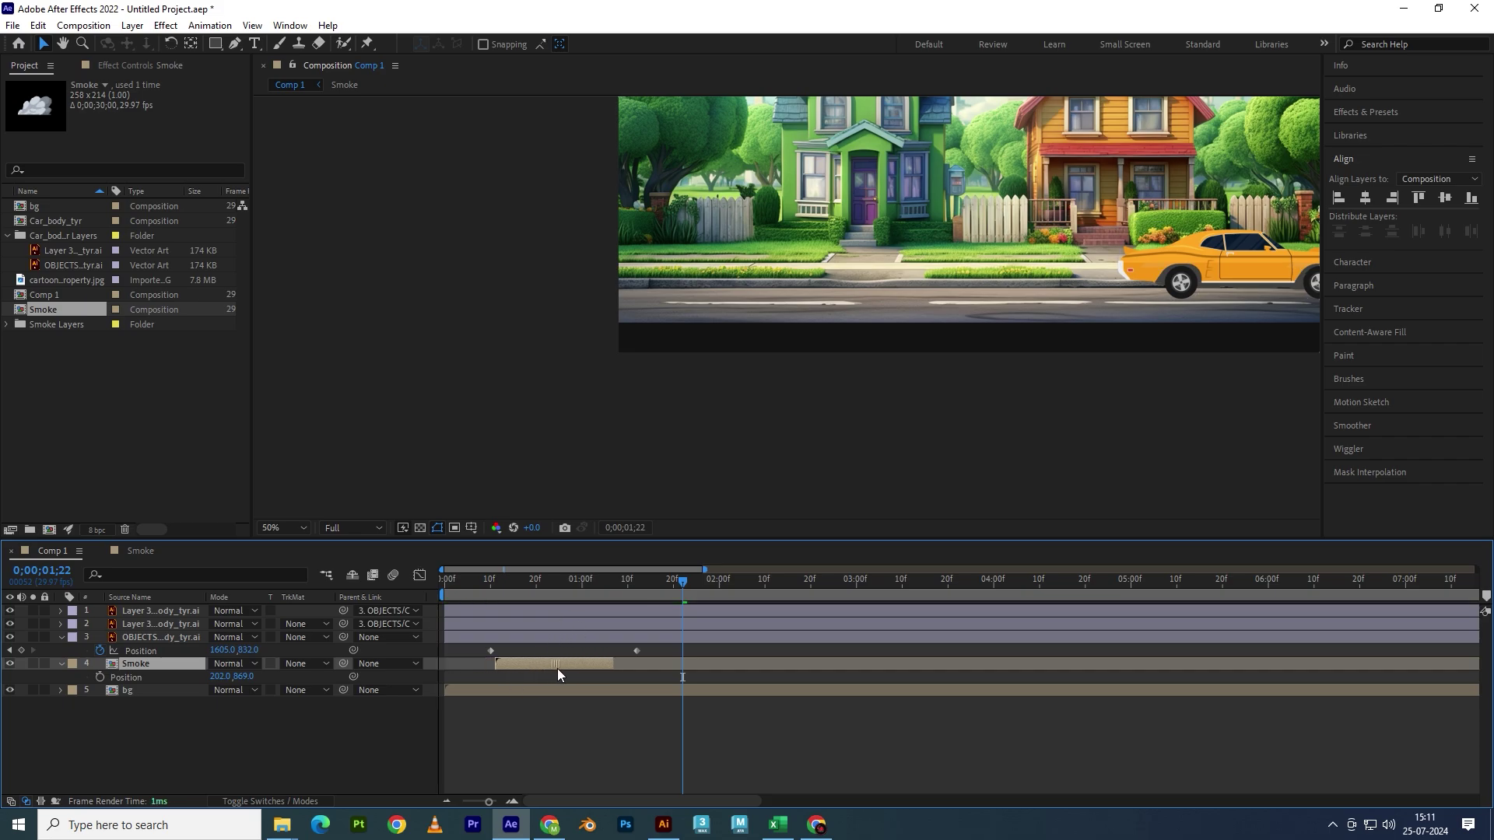
{"action": "left_click", "coordinate": [489, 583]}
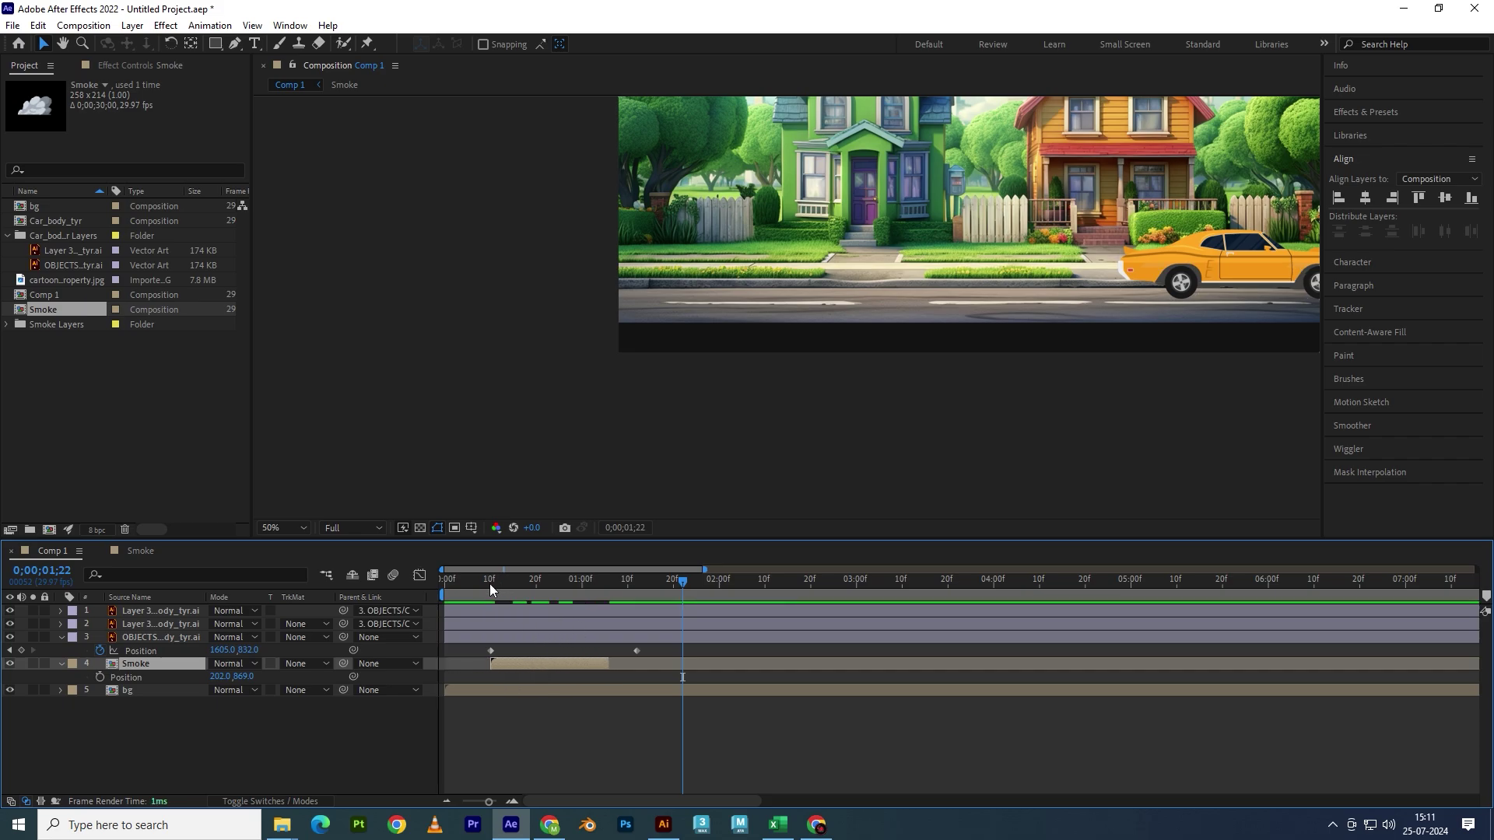
{"action": "key", "text": "space"}
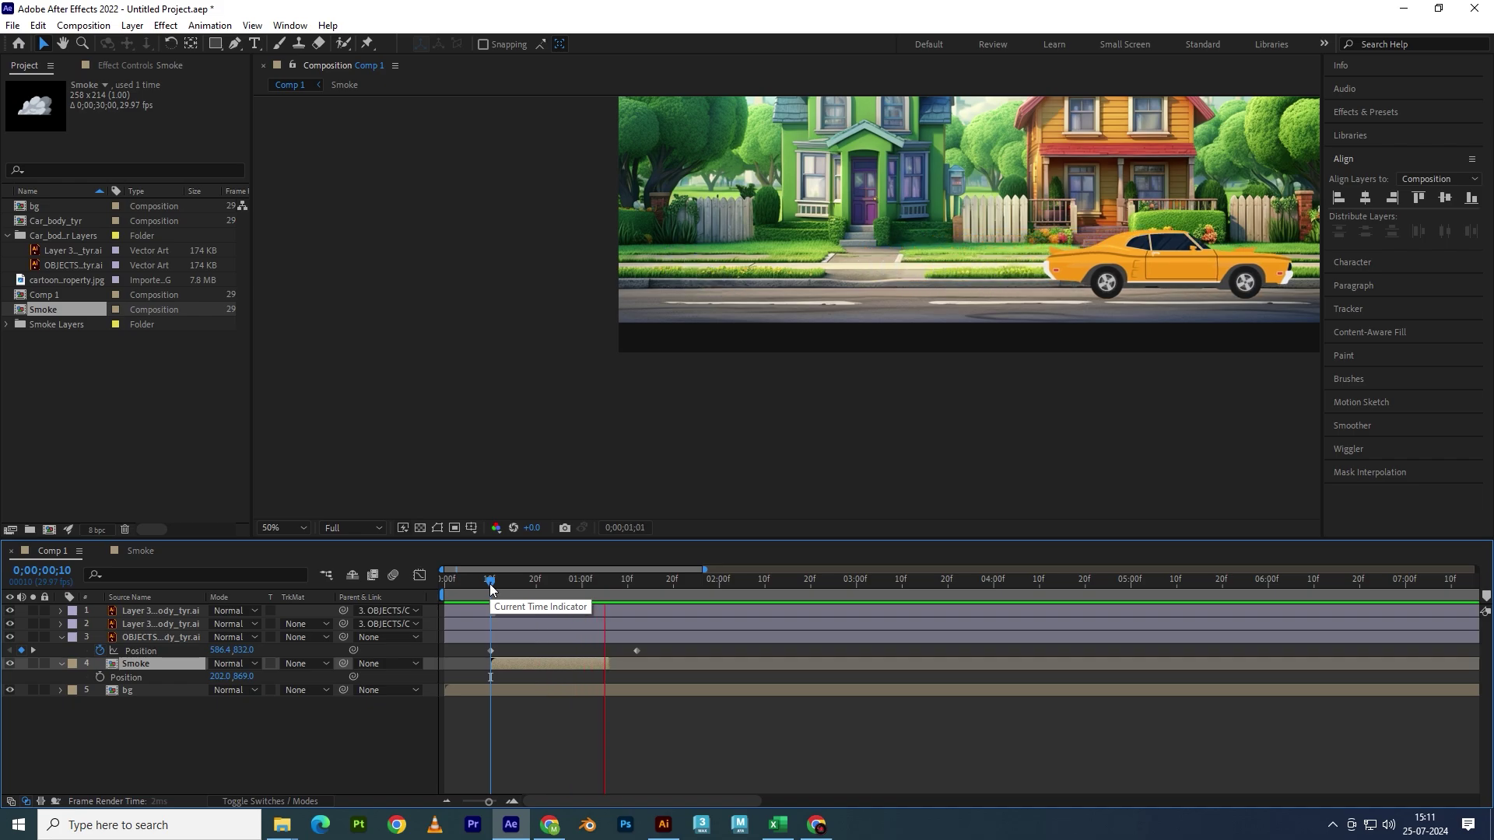
{"action": "left_click", "coordinate": [477, 583]}
{"action": "left_click_drag", "start_coordinate": [480, 582], "coordinate": [494, 581]}
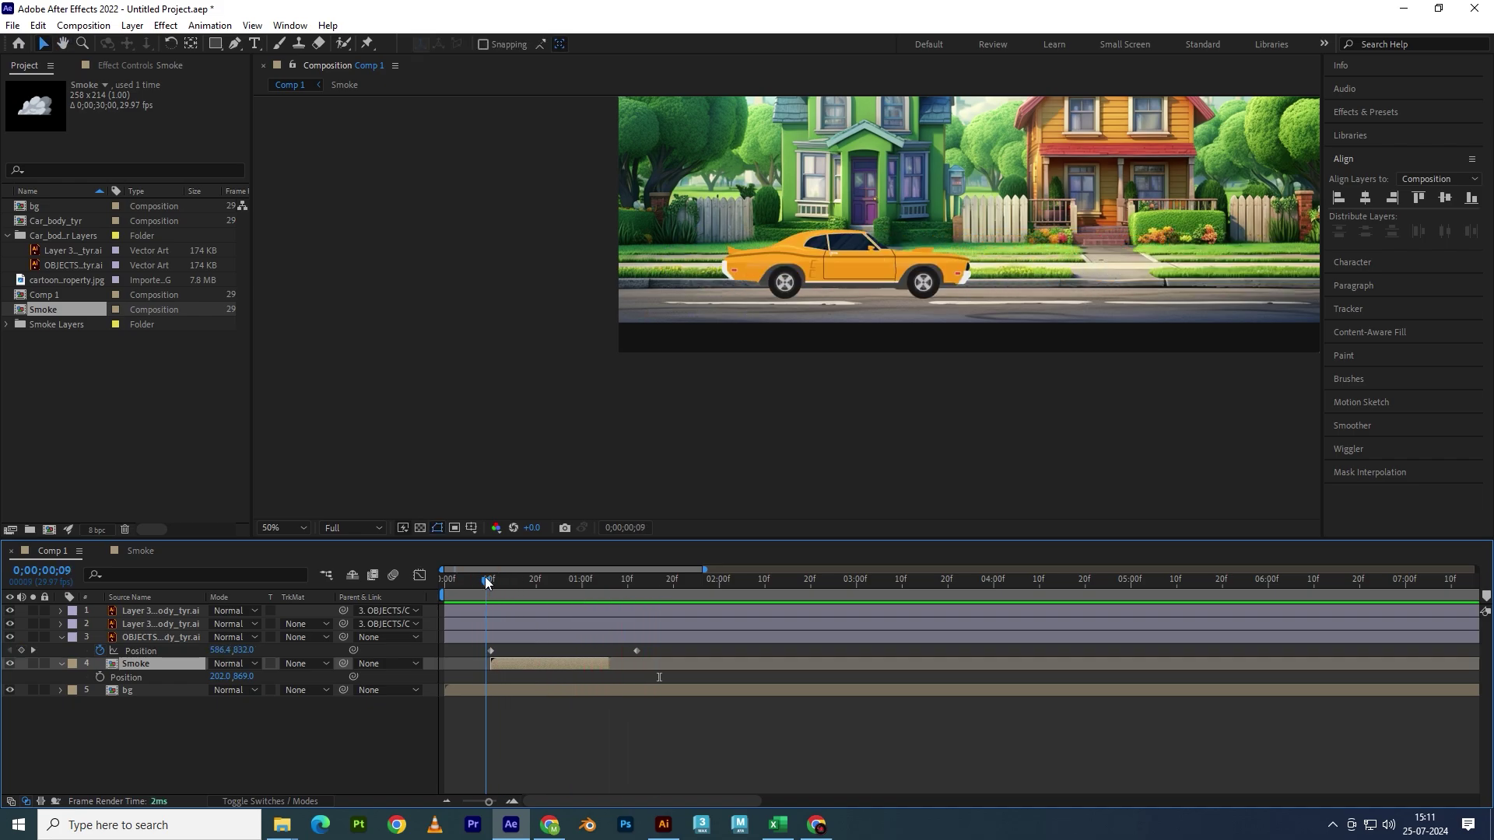
- Time-stretch the Smoke layer to 32%, shortening it to 0;00;00;17
{"action": "right_click", "coordinate": [540, 657]}
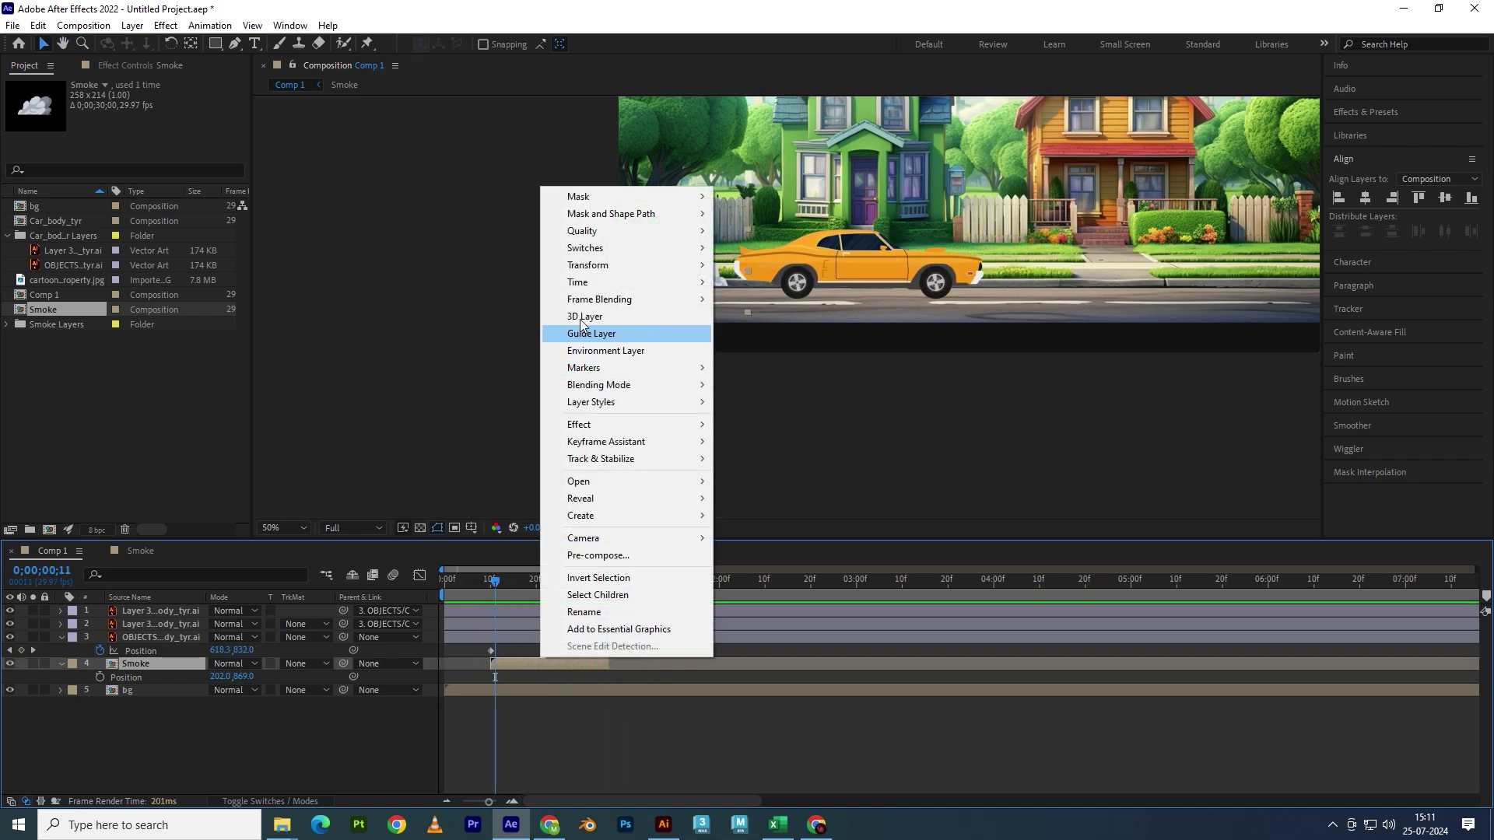
{"action": "mouse_move", "coordinate": [591, 282]}
{"action": "left_click", "coordinate": [806, 317]}
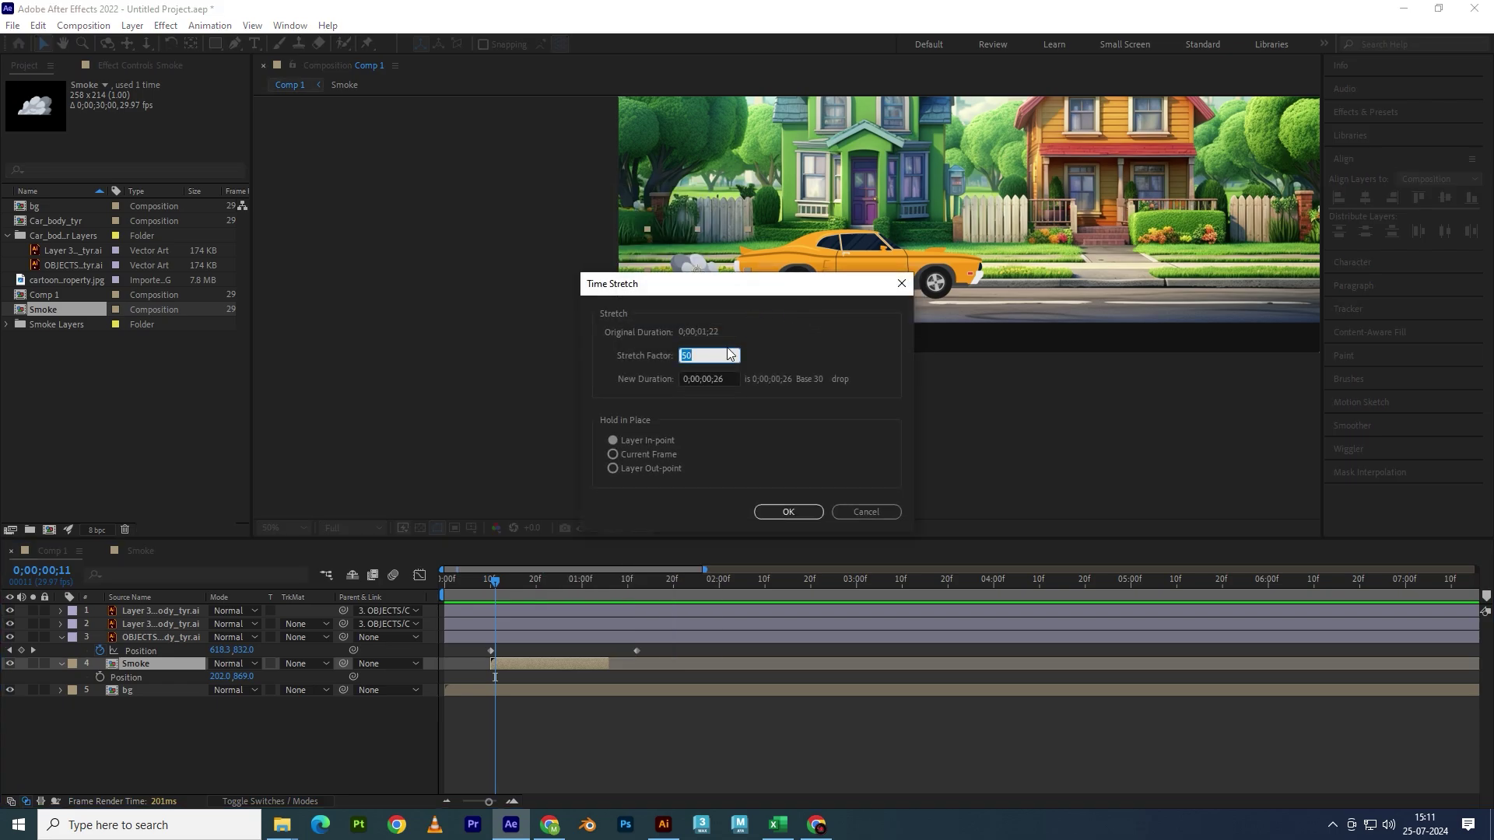
{"action": "type", "text": "32"}
{"action": "key", "text": "Return"}
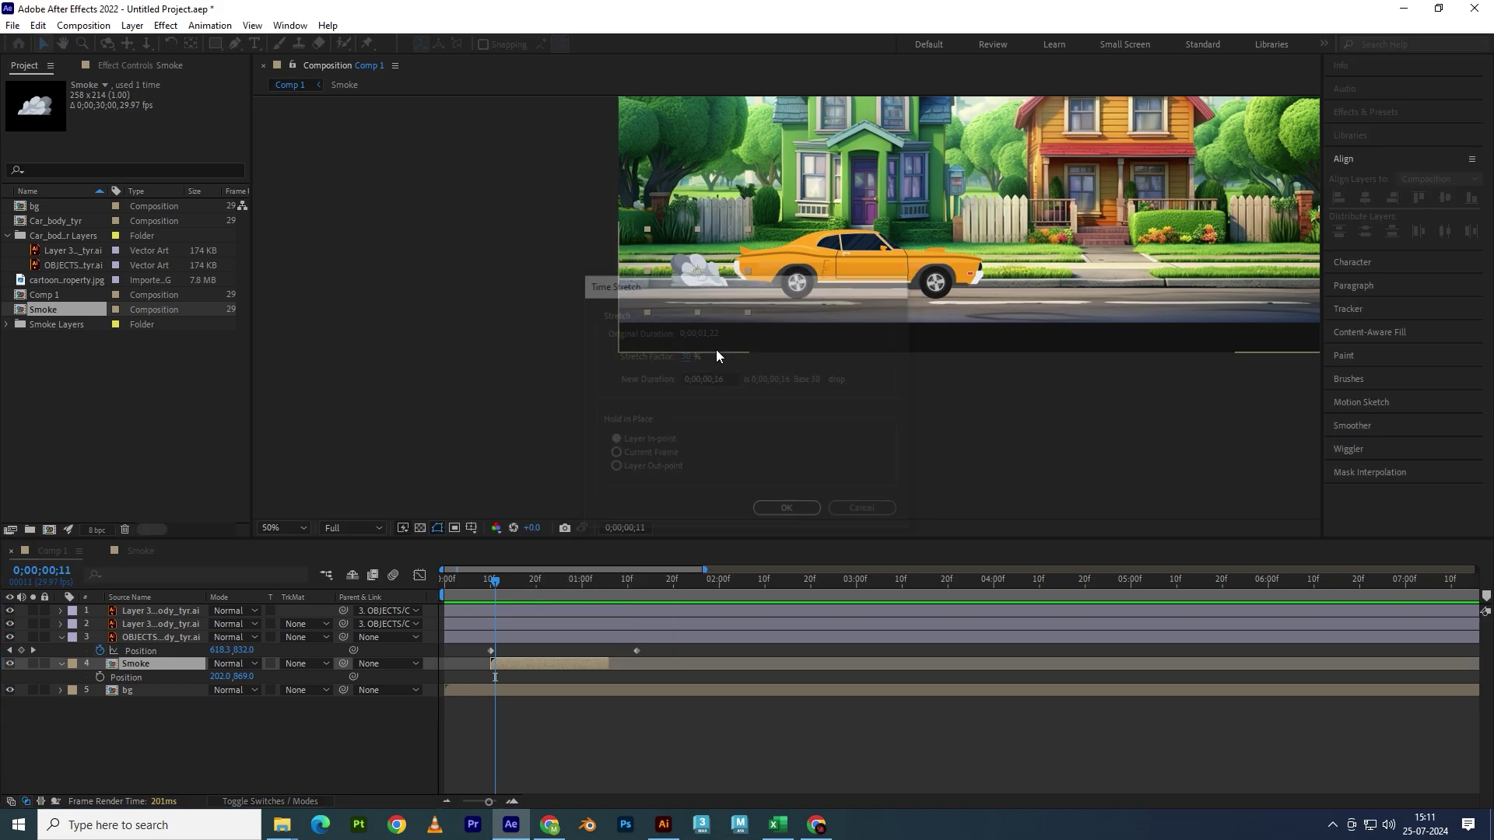
{"action": "left_click", "coordinate": [721, 350]}
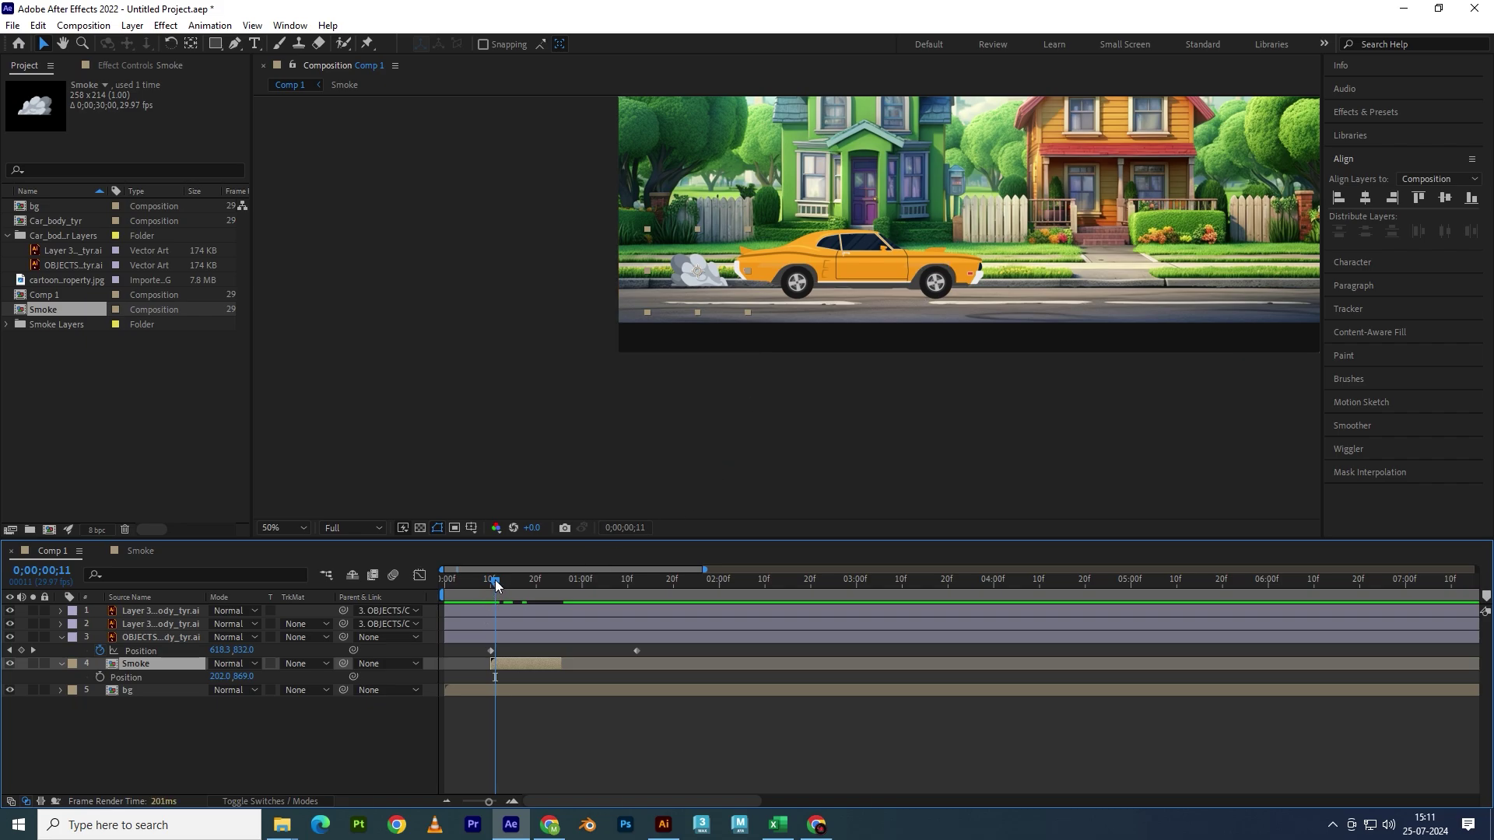
{"action": "left_click_drag", "start_coordinate": [495, 580], "coordinate": [444, 582]}
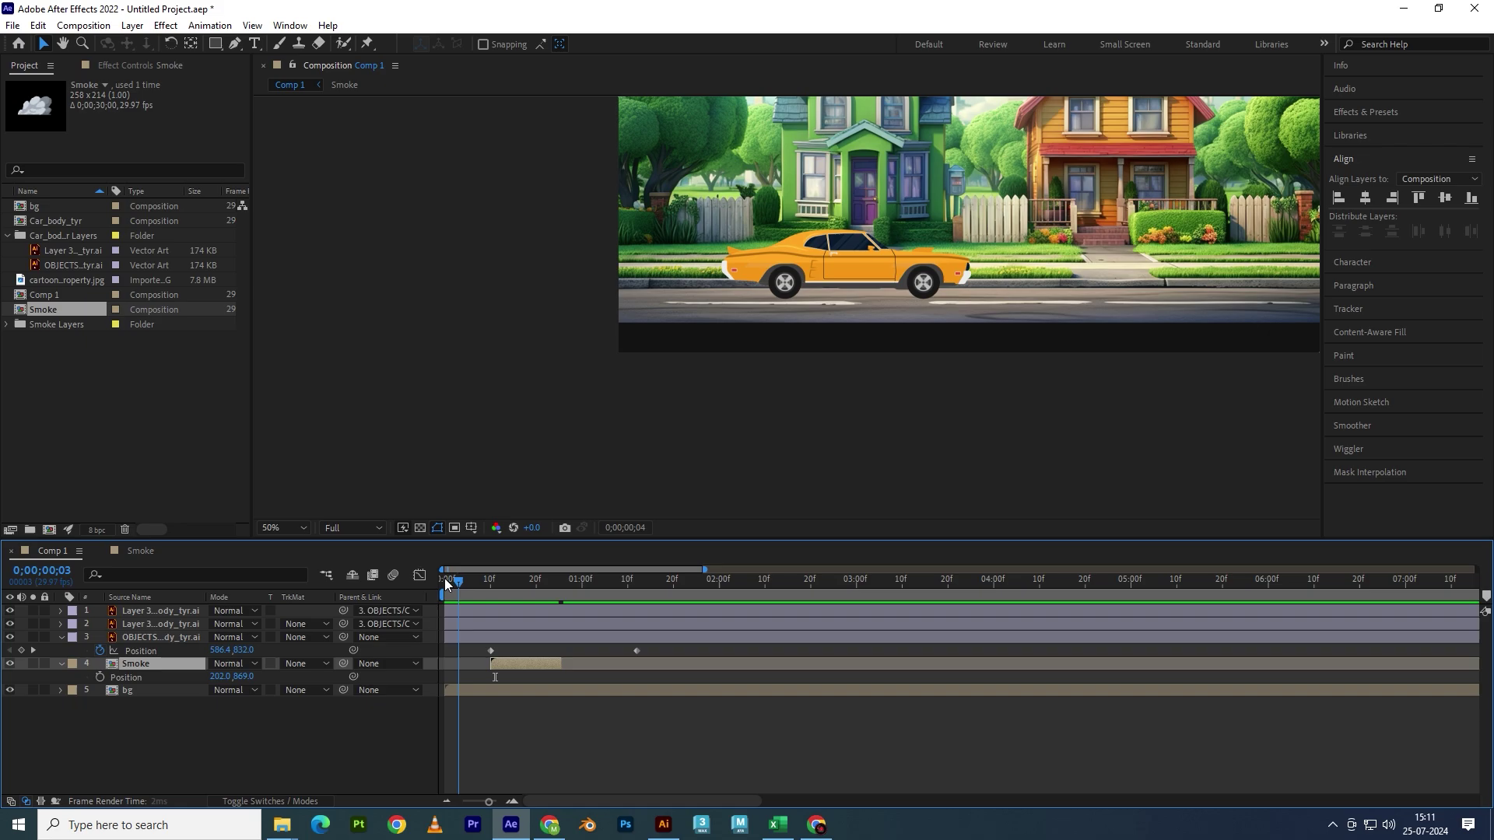
- Paste the car's first Position keyframe at 0f and start the Smoke layer at 0f
{"action": "left_click", "coordinate": [477, 649]}
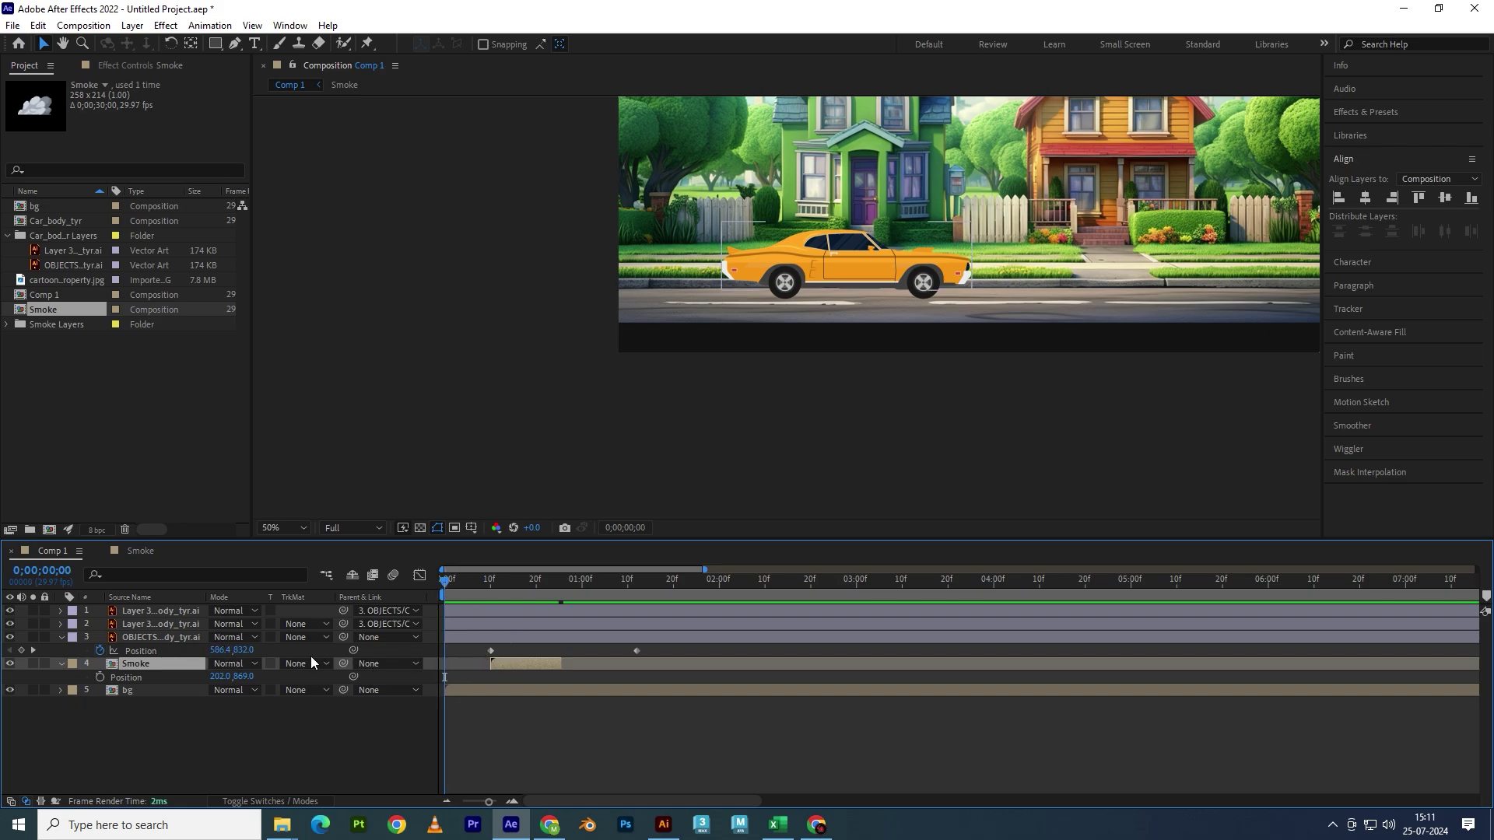
{"action": "left_click", "coordinate": [490, 651]}
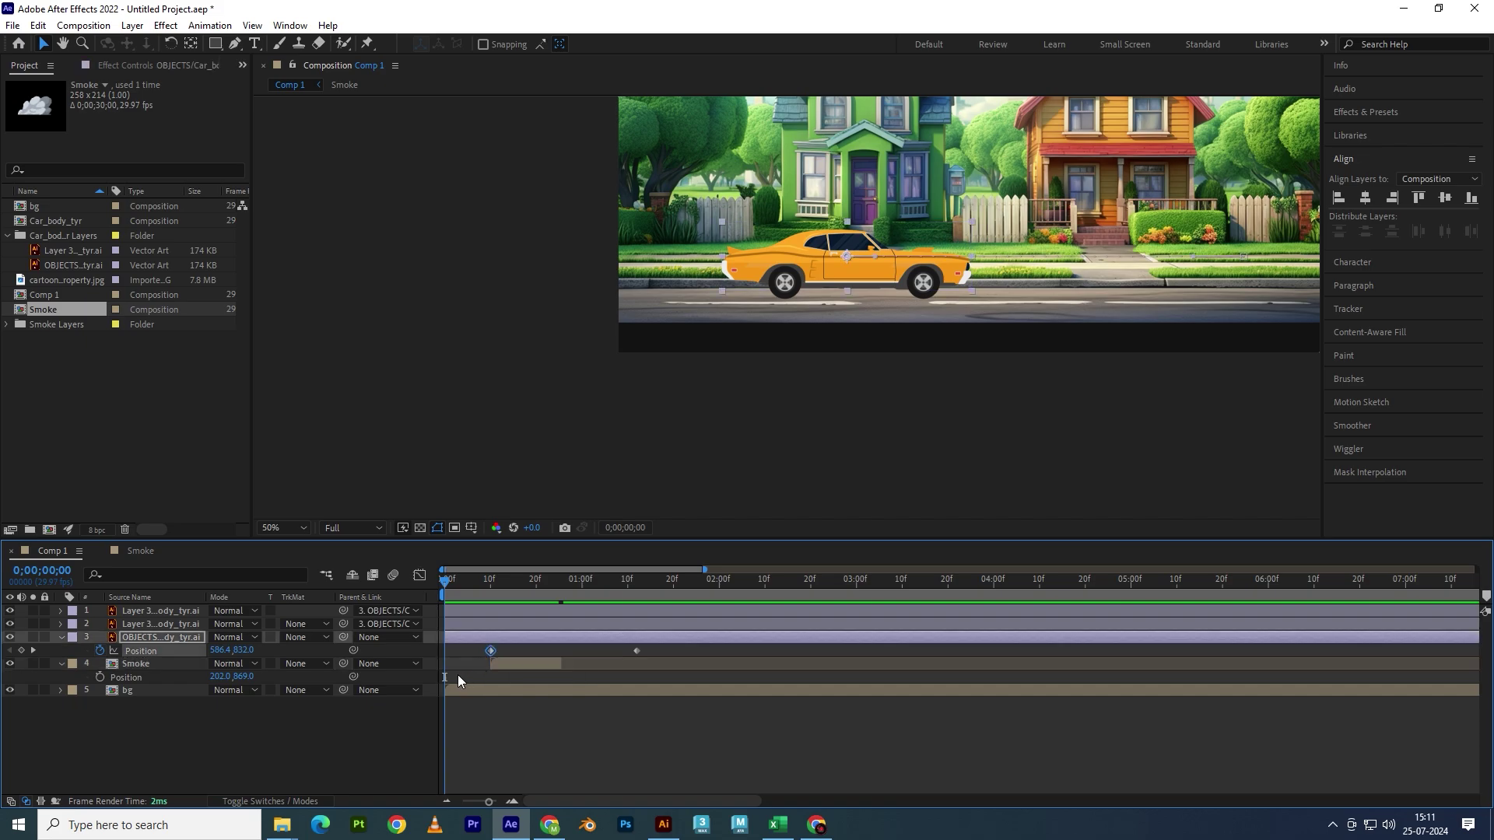
{"action": "key", "text": "ctrl+v"}
{"action": "left_click", "coordinate": [501, 663]}
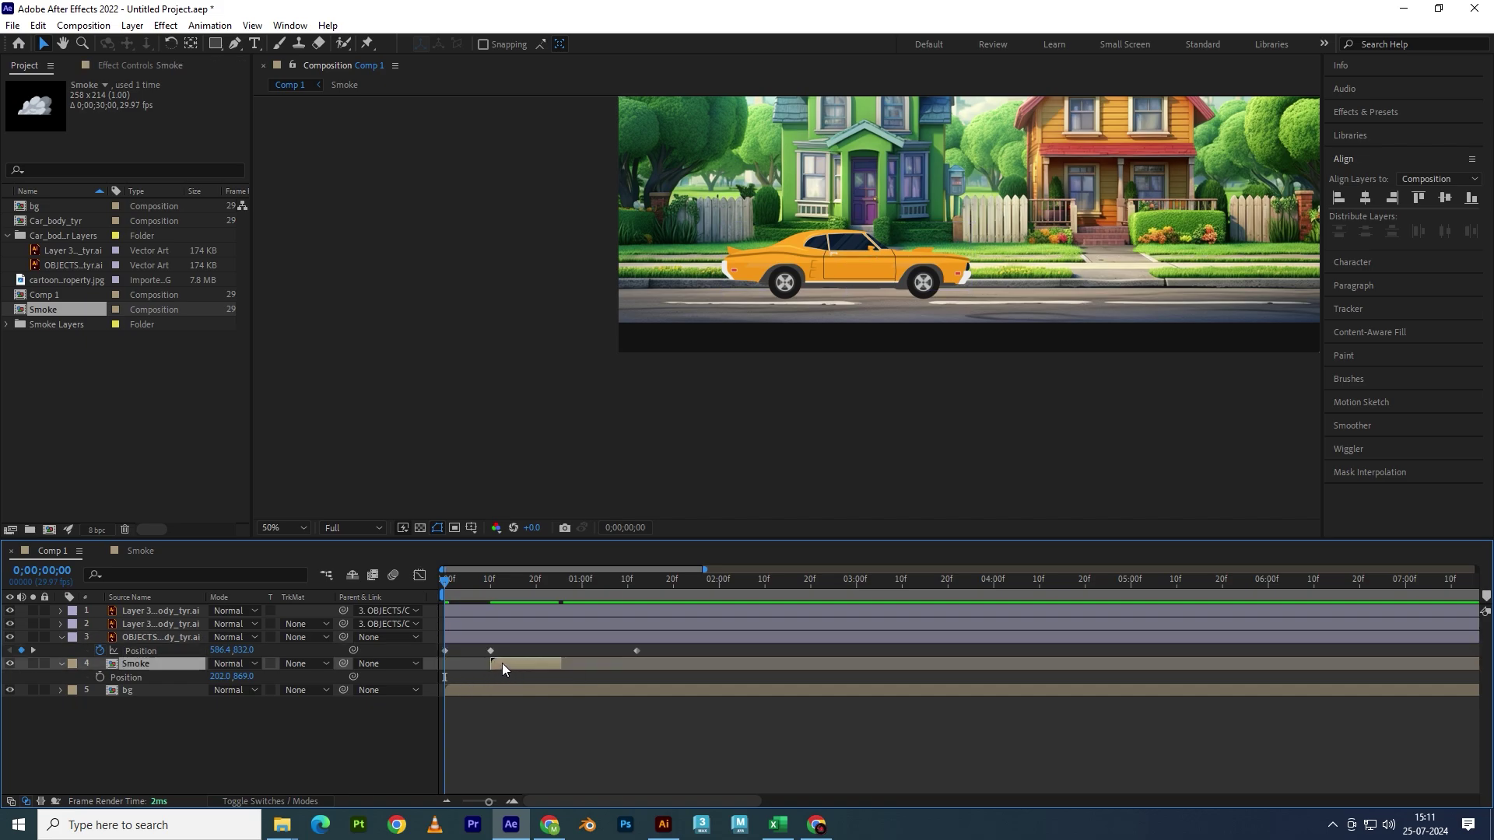
{"action": "key", "text": "bracketleft"}
- Preview the animation, rewind to 0;00;00;00 and maximise the composition viewer
{"action": "key", "text": "space"}
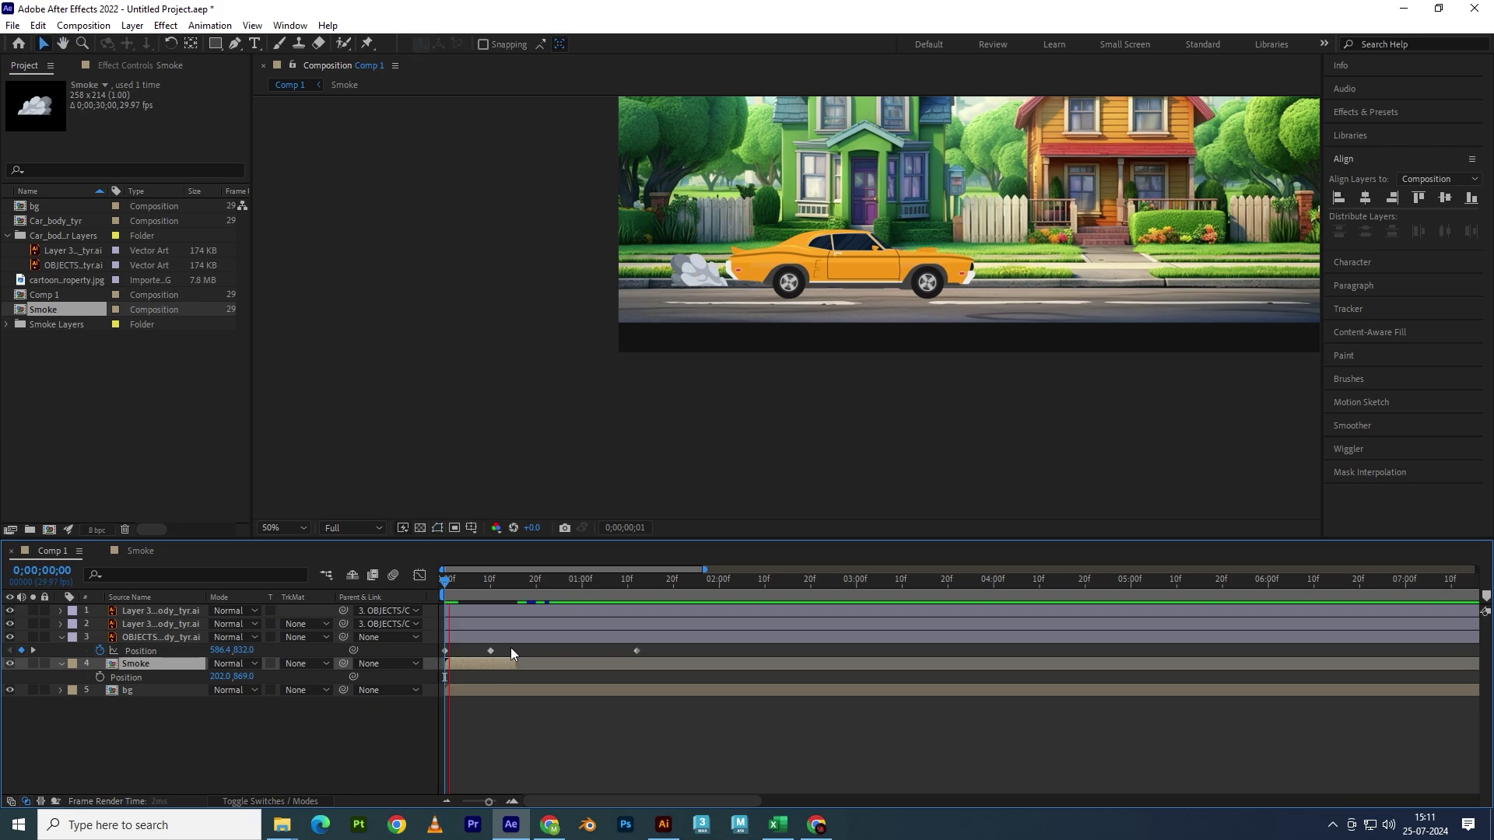
{"action": "key", "text": "space"}
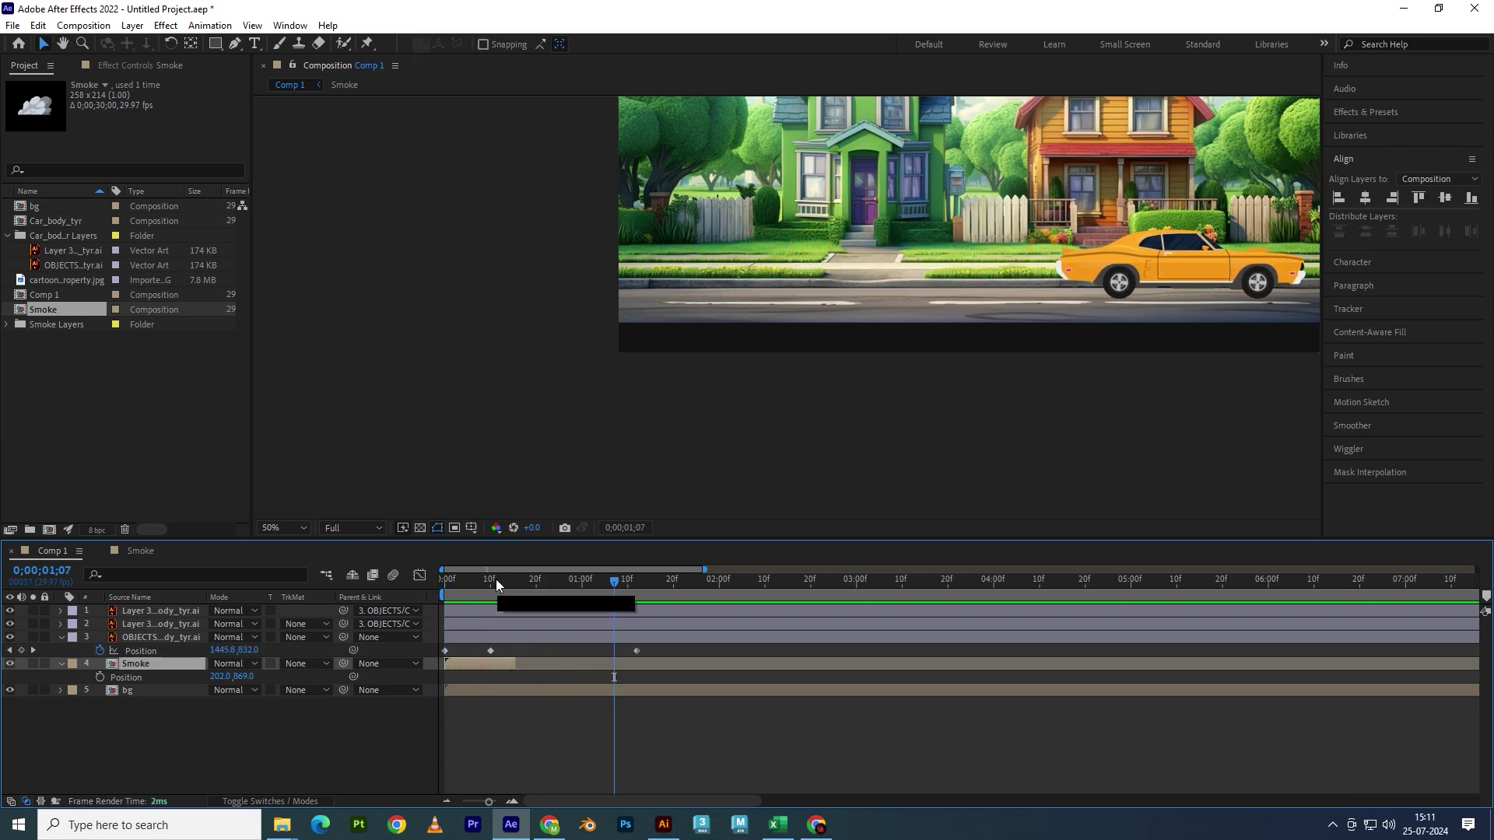
{"action": "key", "text": "Home"}
{"action": "key", "text": "space"}
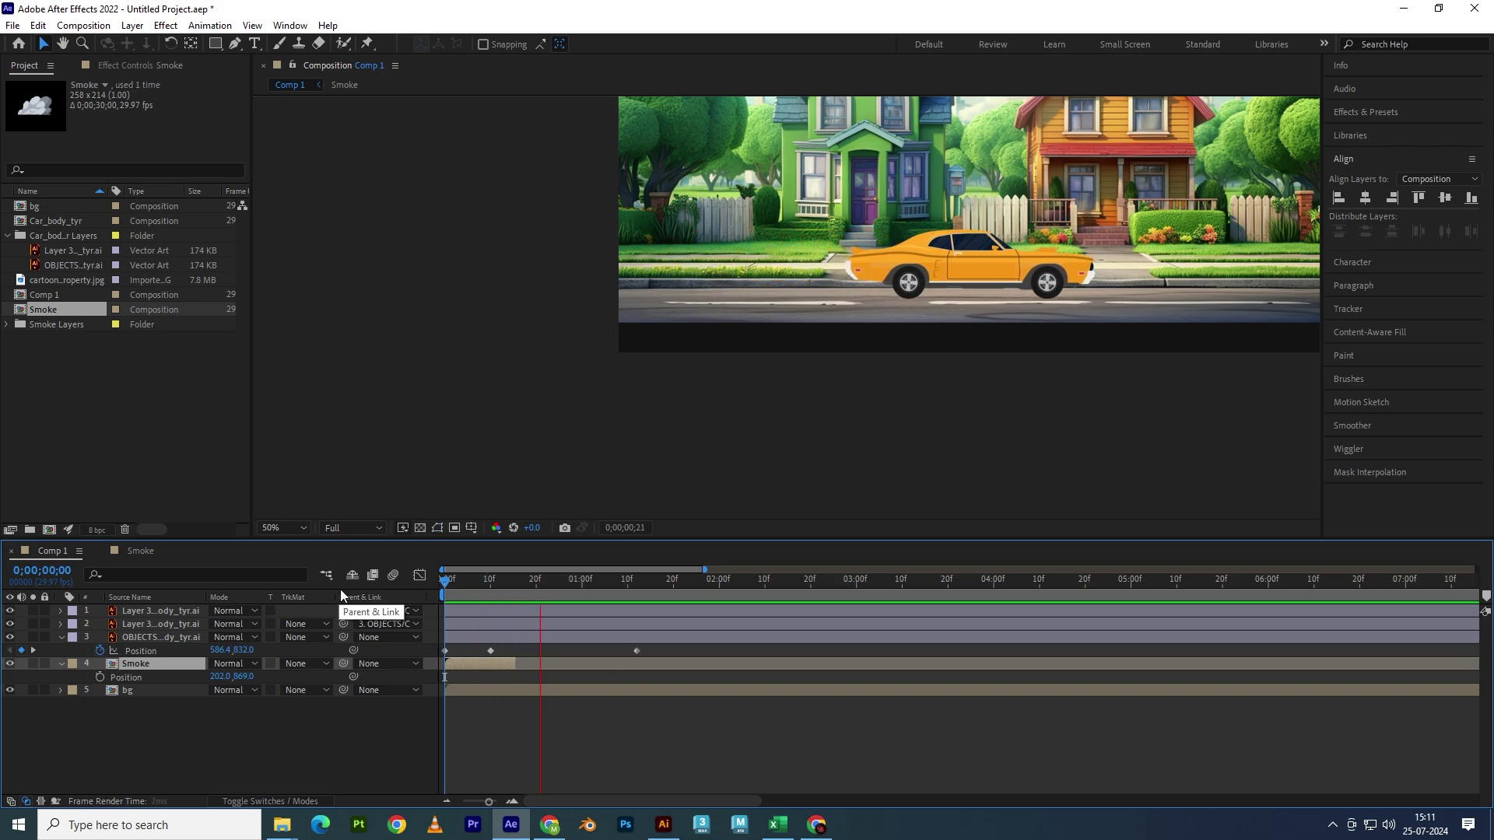
{"action": "key", "text": "space"}
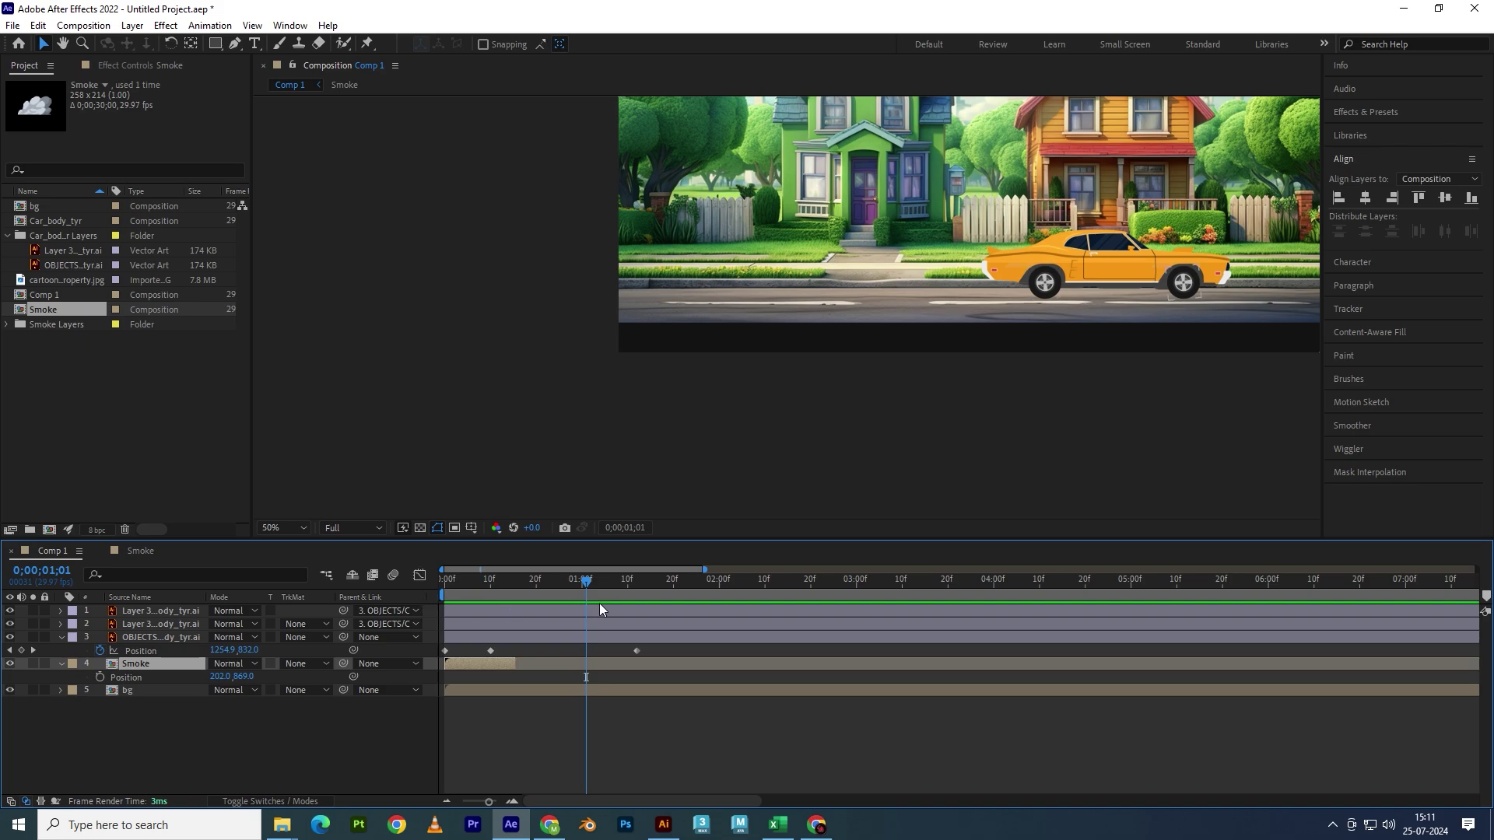
{"action": "key", "text": "Home"}
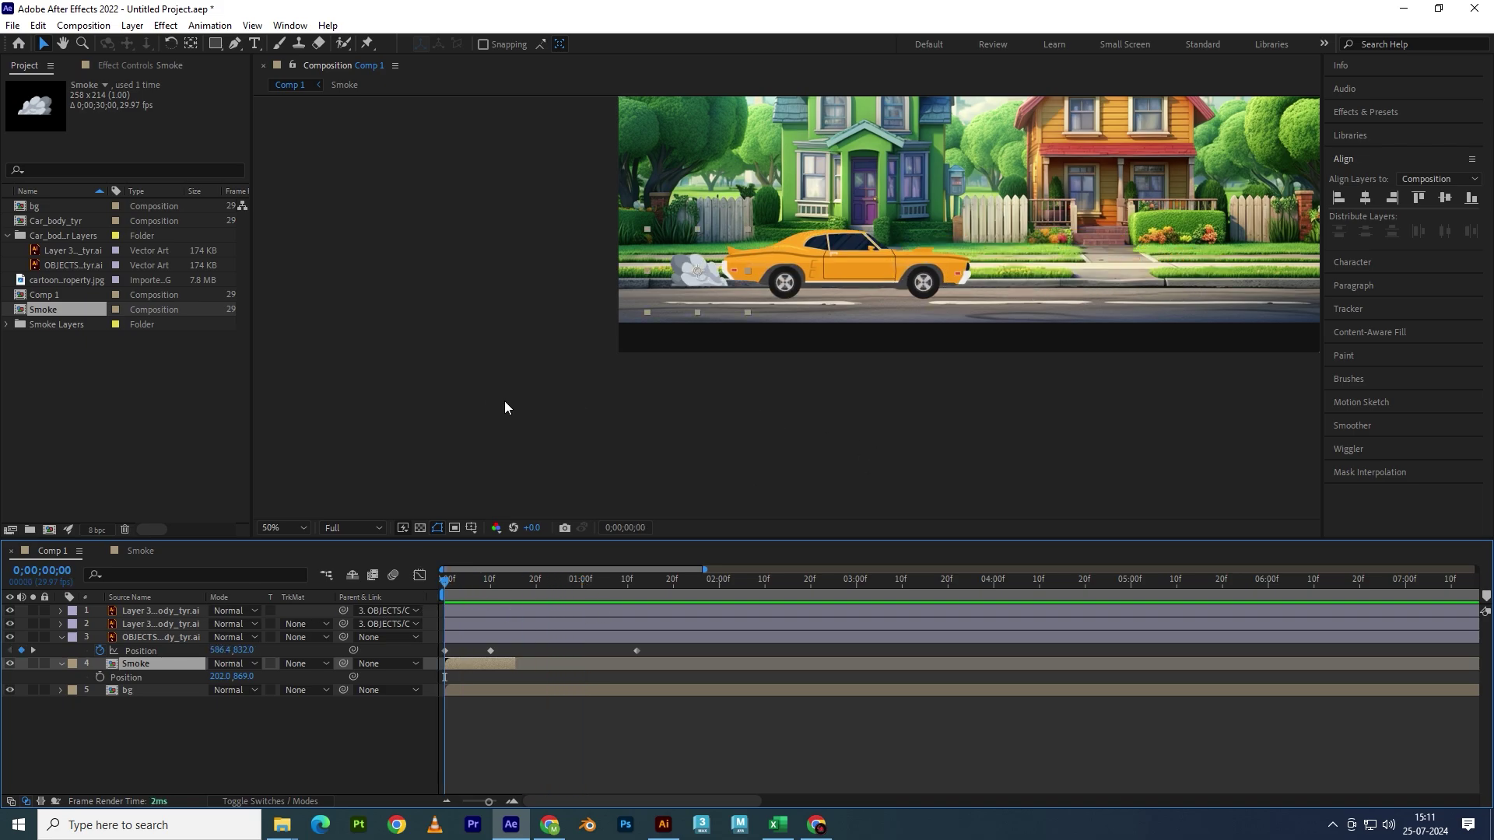
{"action": "key", "text": "grave"}
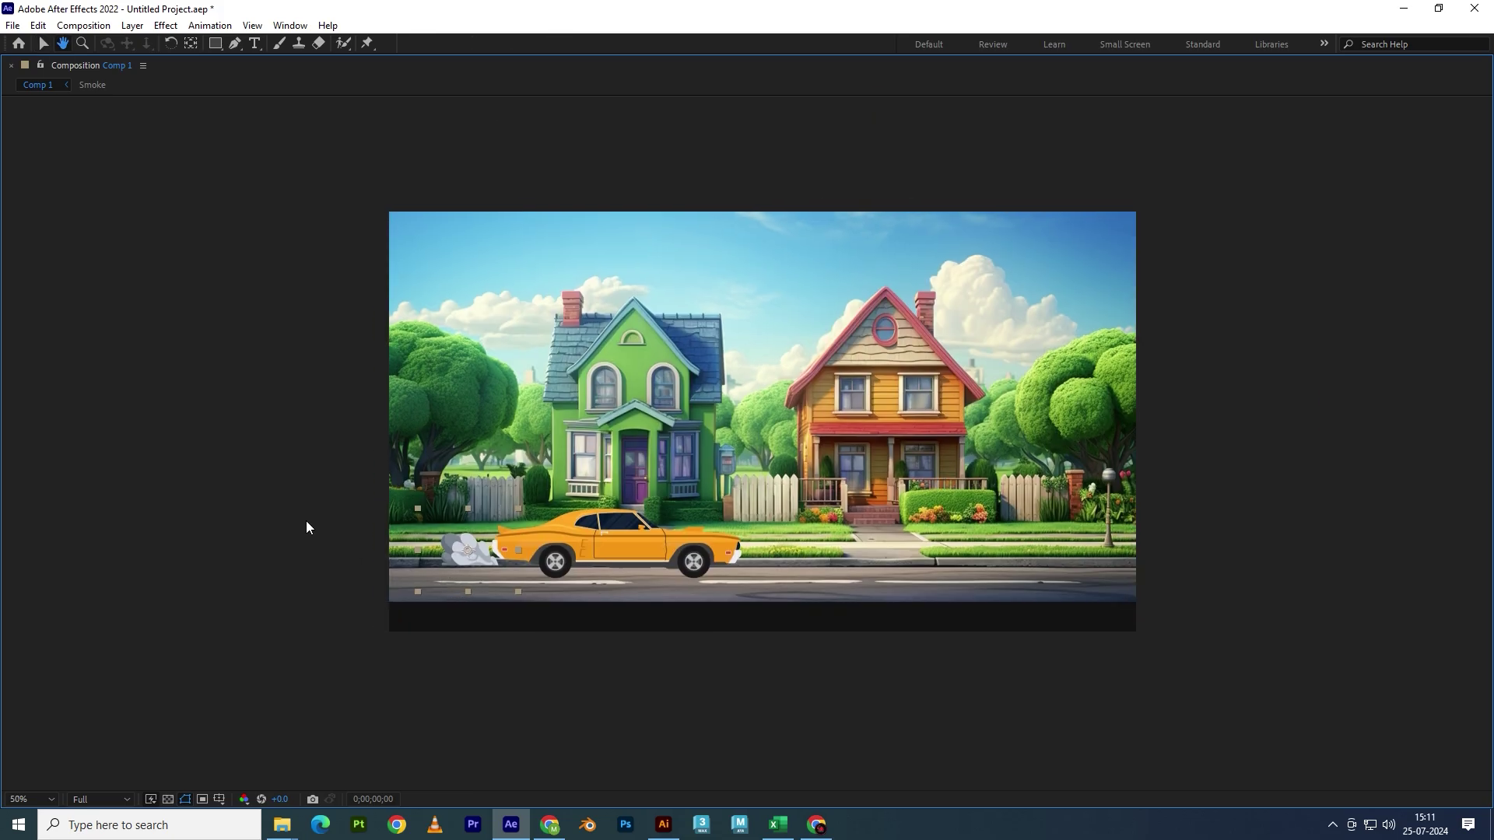
- Preview the car in the full-window viewer, restore the workspace and replay from the start
{"action": "key", "text": "space"}
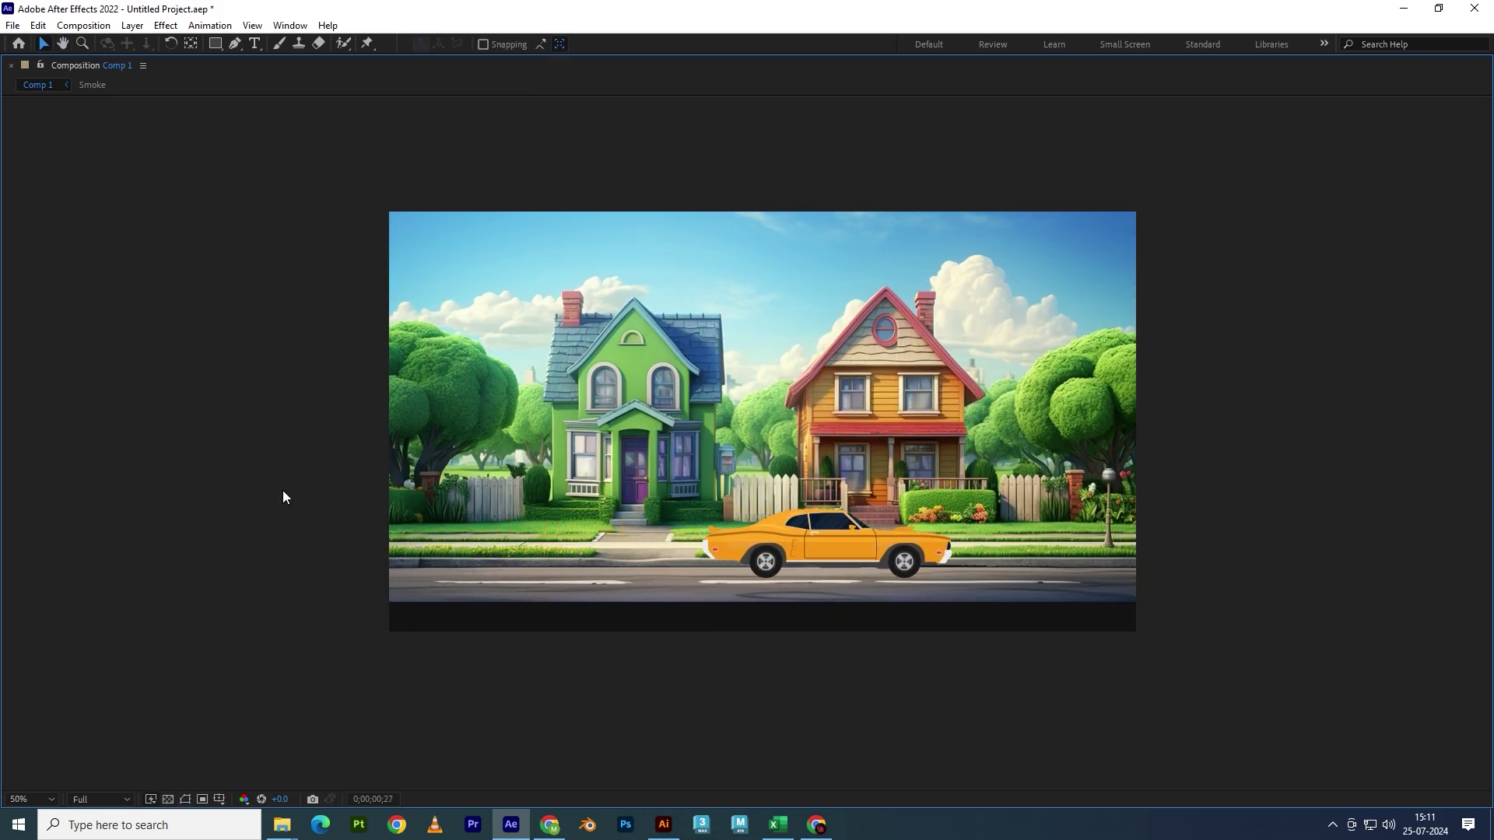
{"action": "key", "text": "space"}
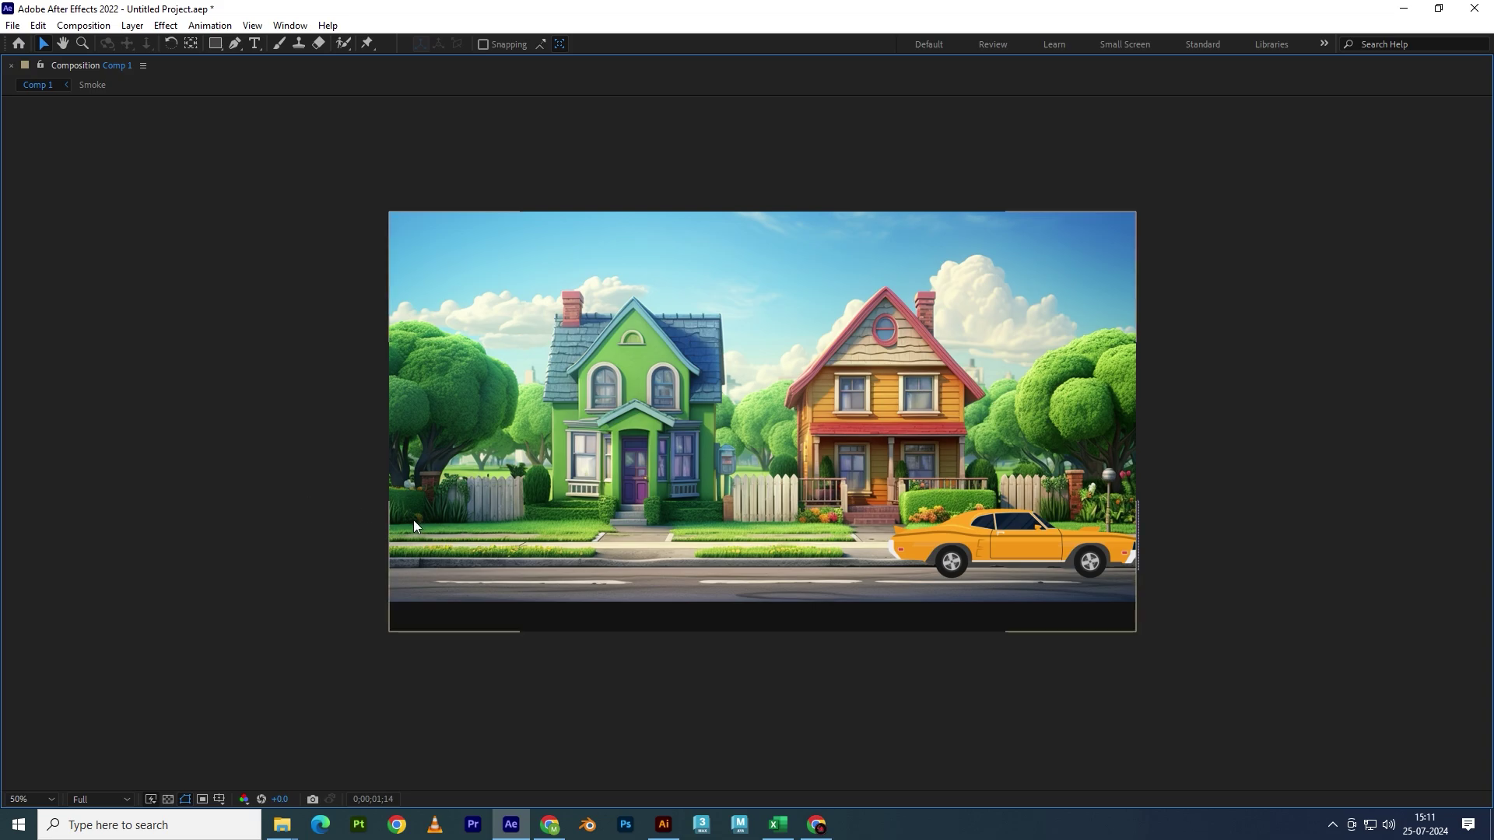
{"action": "key", "text": "grave"}
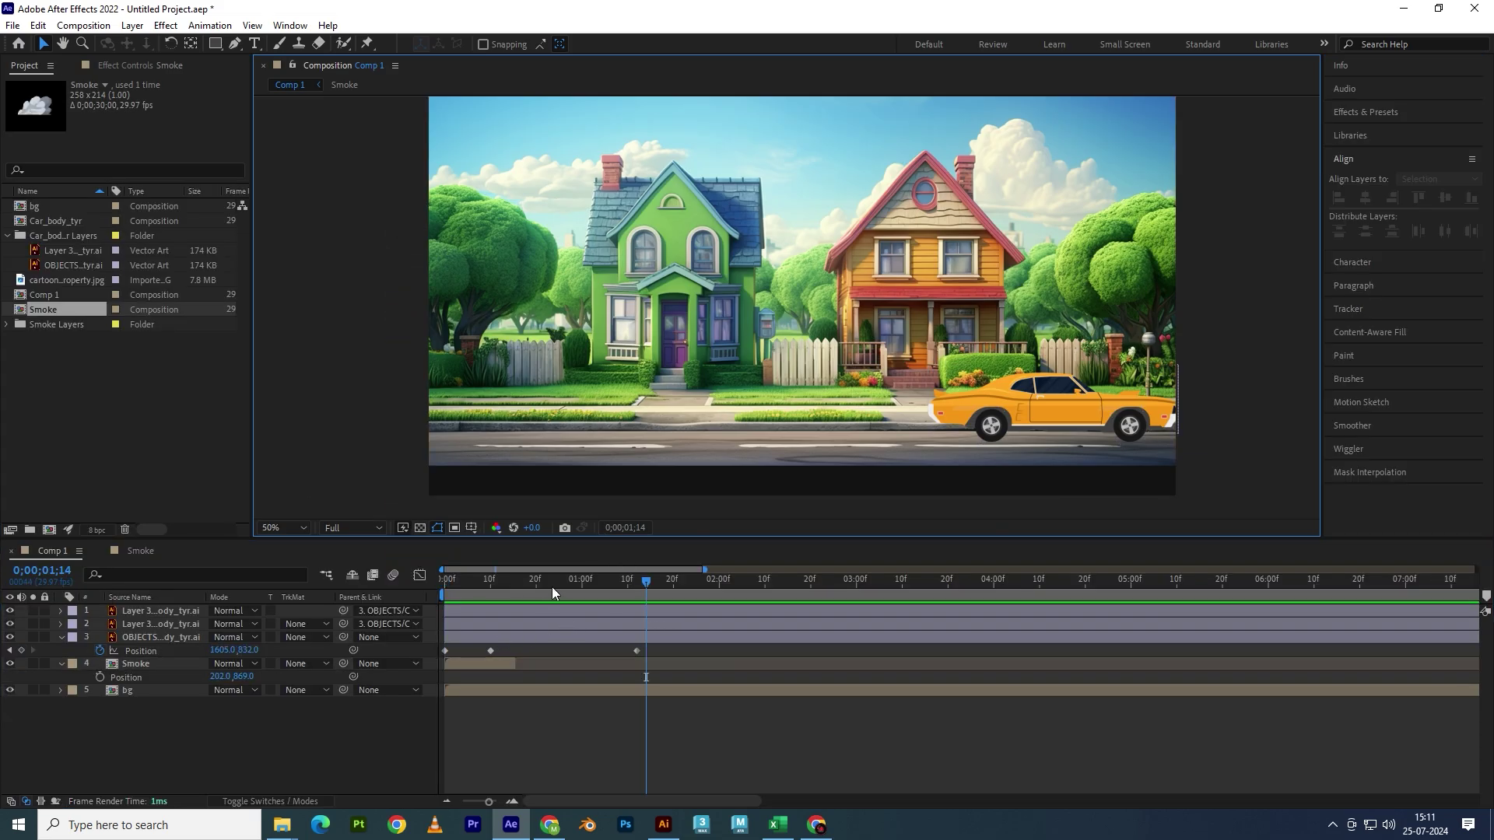
{"action": "key", "text": "Home"}
{"action": "key", "text": "space"}
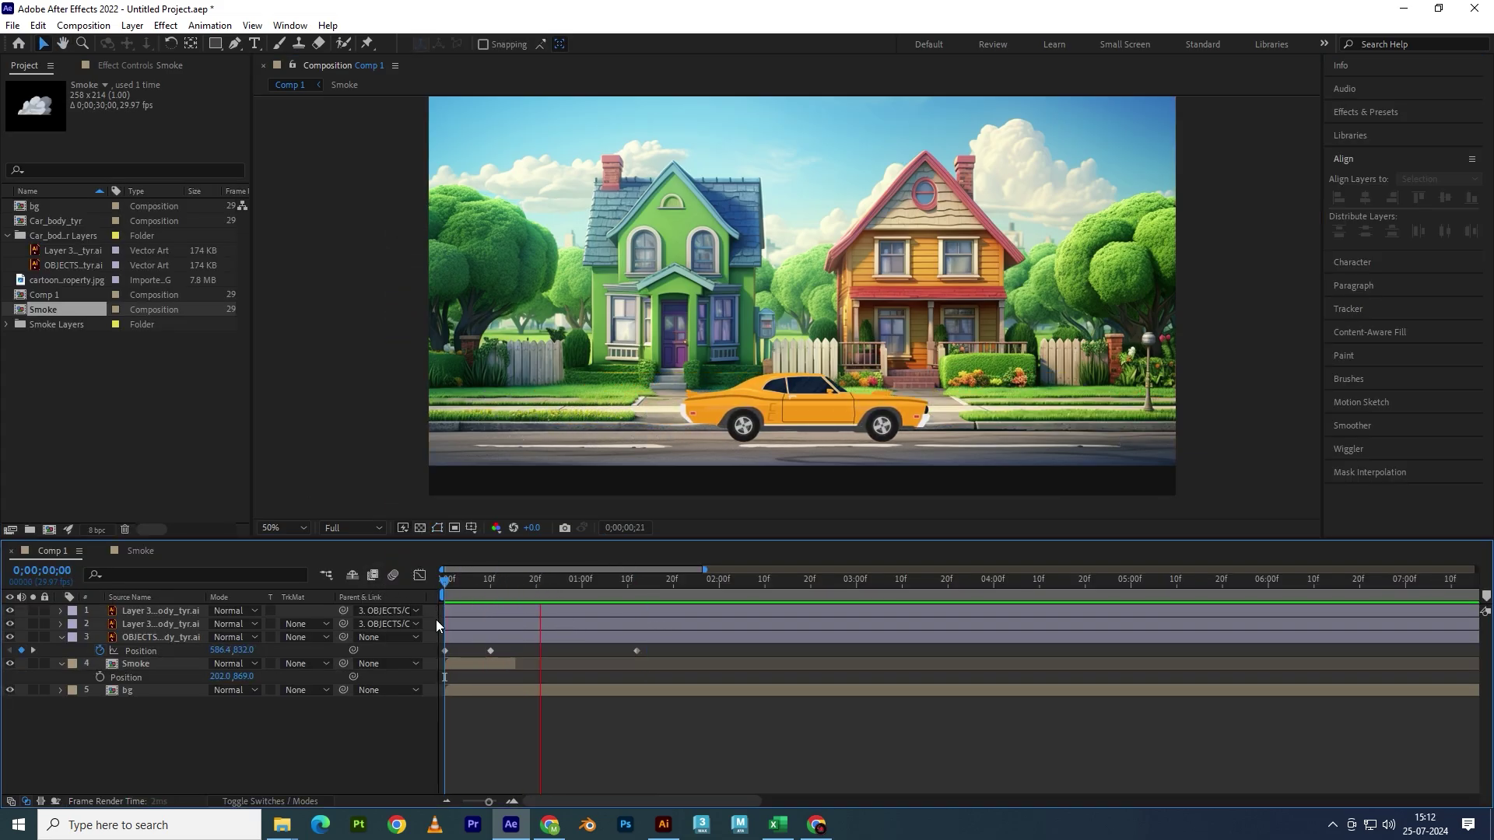
- Time-stretch the Smoke layer with a 20 stretch factor and preview the faster puff from the start
{"action": "left_click", "coordinate": [487, 666]}
{"action": "right_click", "coordinate": [487, 666]}
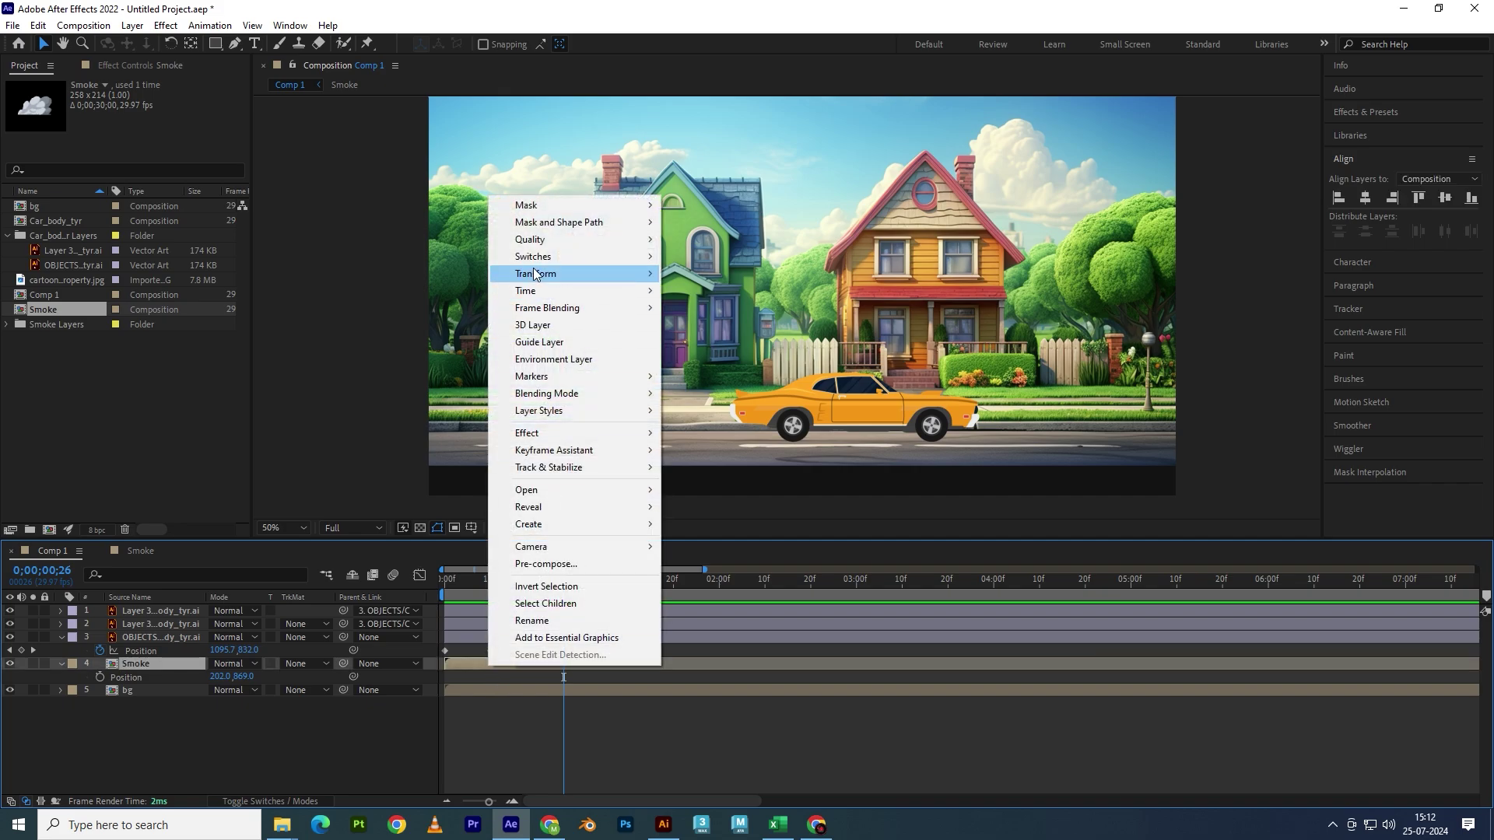
{"action": "mouse_move", "coordinate": [537, 290]}
{"action": "left_click", "coordinate": [718, 329]}
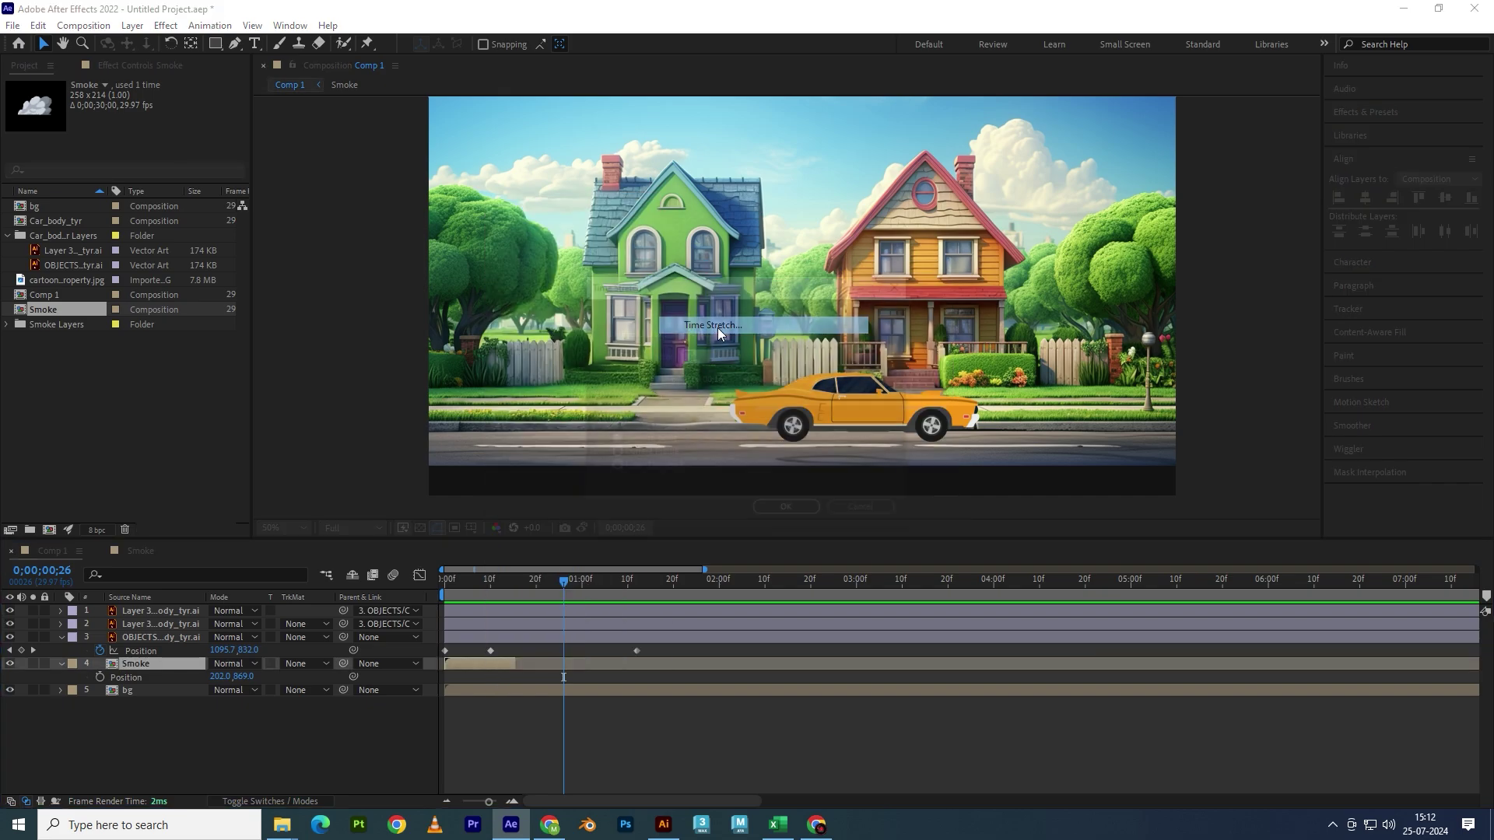
{"action": "type", "text": "20"}
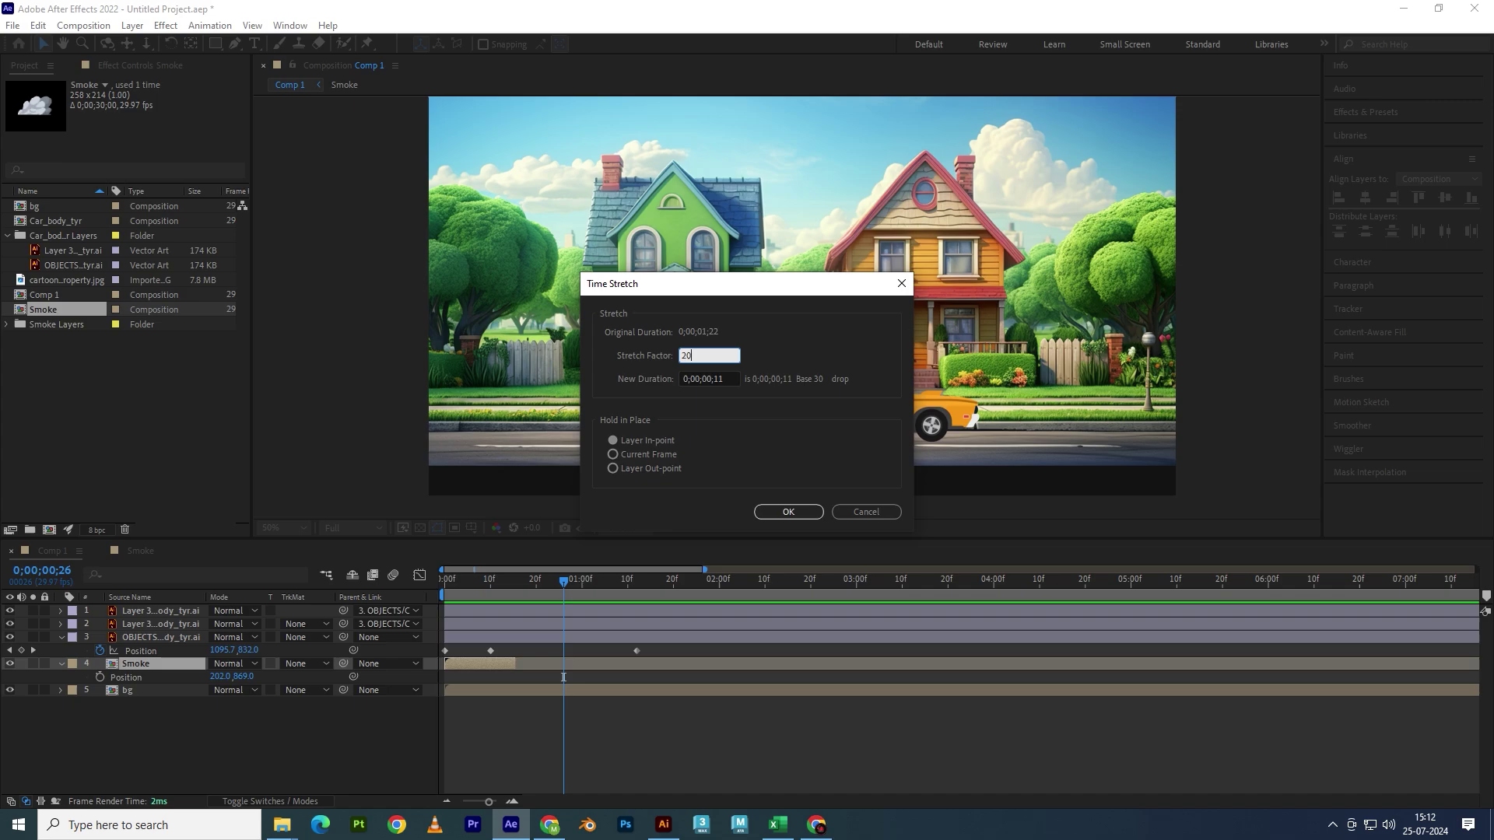
{"action": "key", "text": "Return"}
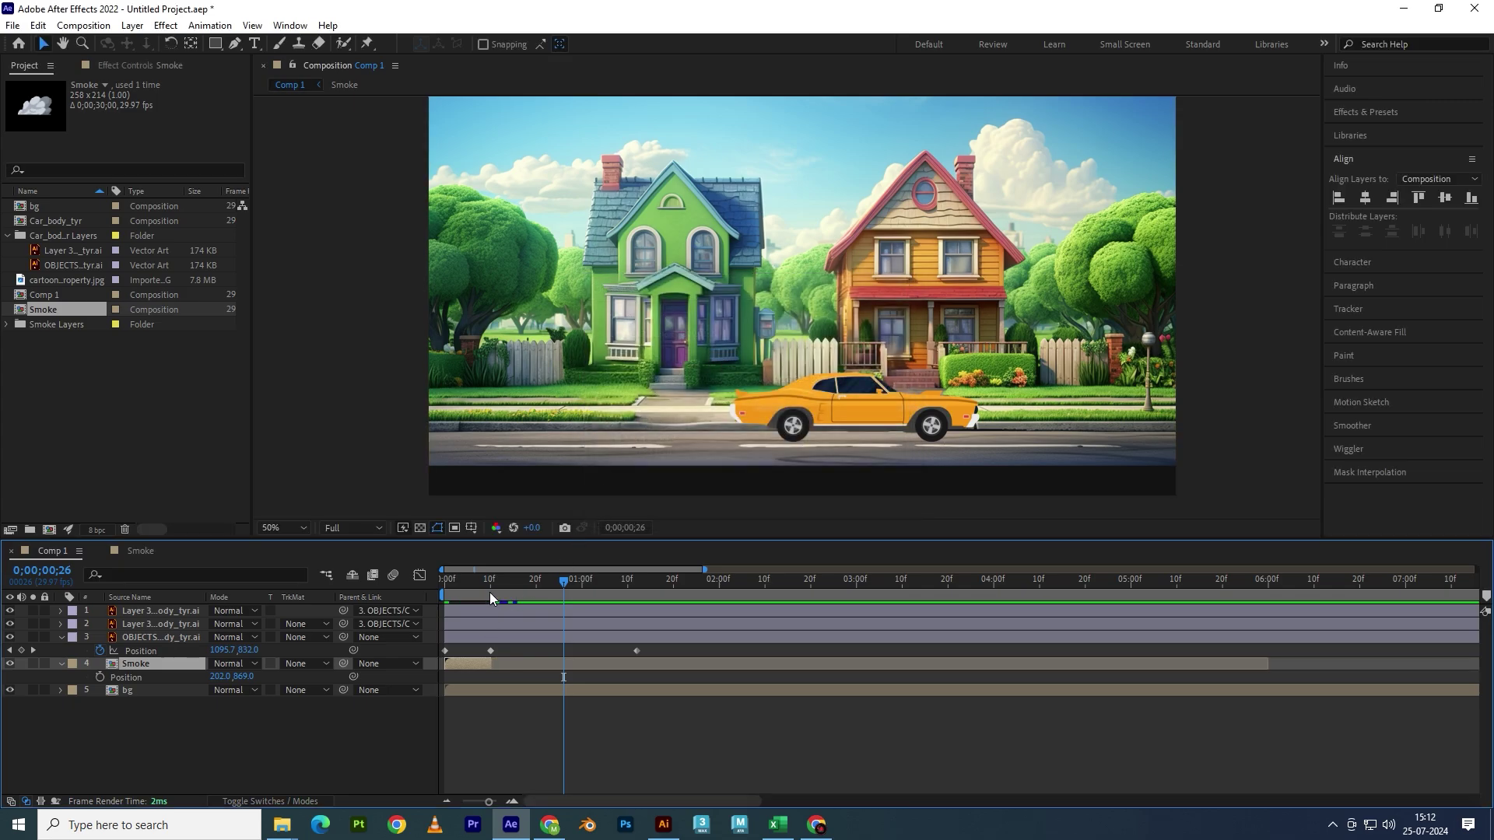
{"action": "key", "text": "Home"}
{"action": "key", "text": "space"}
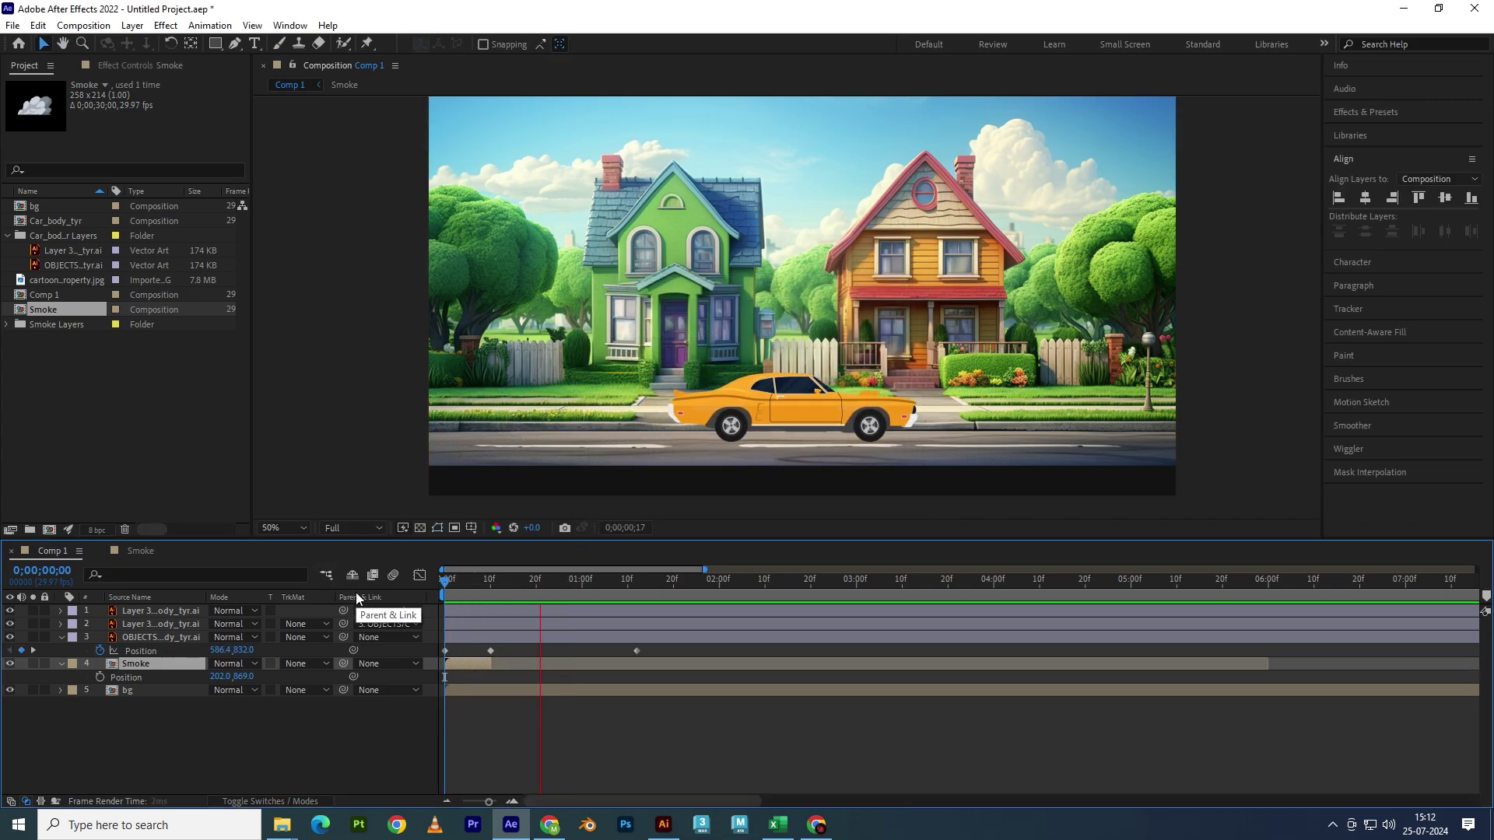
- Replay the animation preview, then return to the start of the composition
{"action": "left_click", "coordinate": [459, 579]}
{"action": "key", "text": "space"}
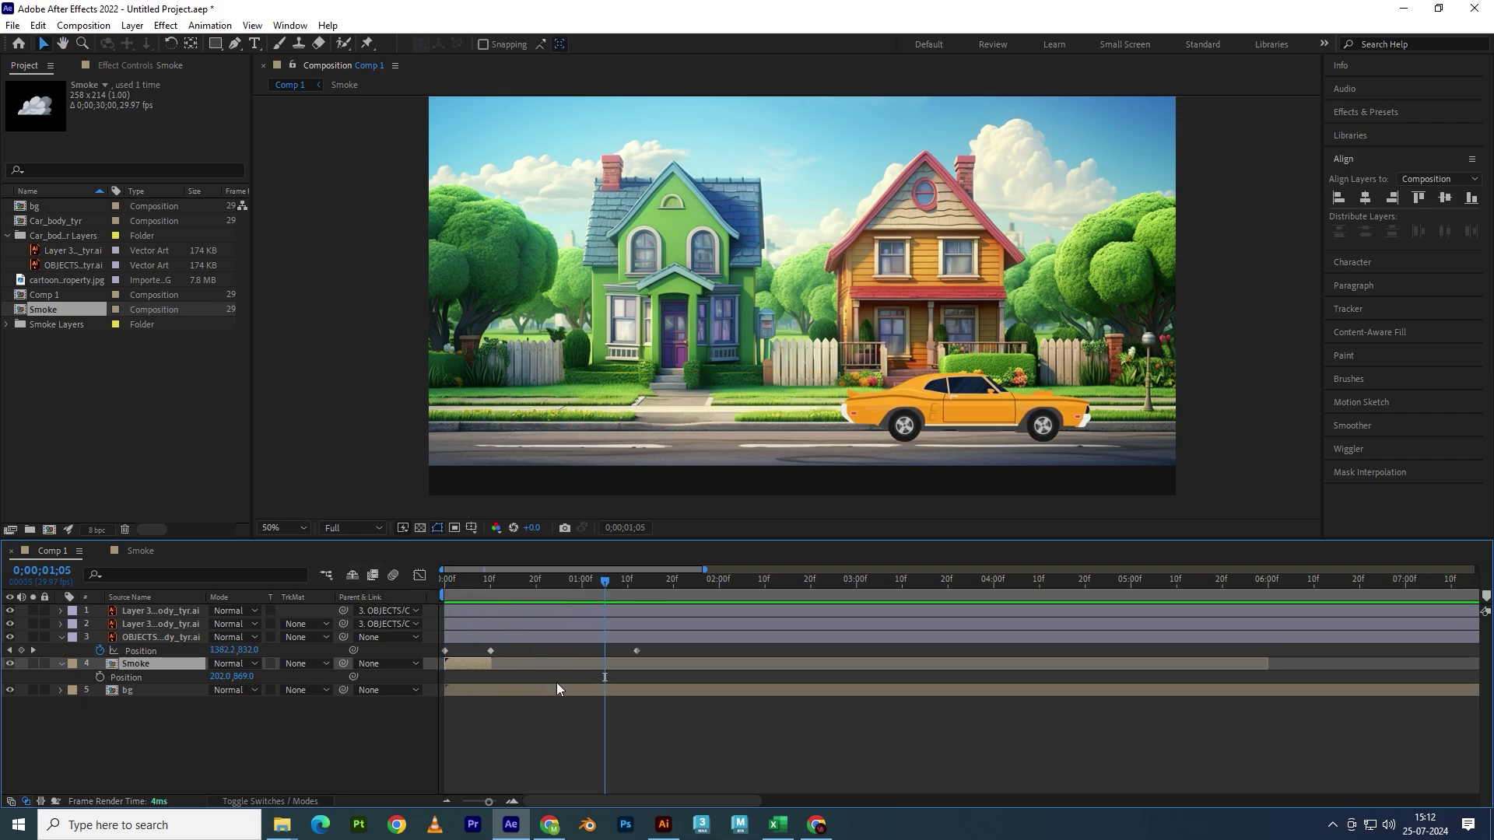
{"action": "key", "text": "Home"}
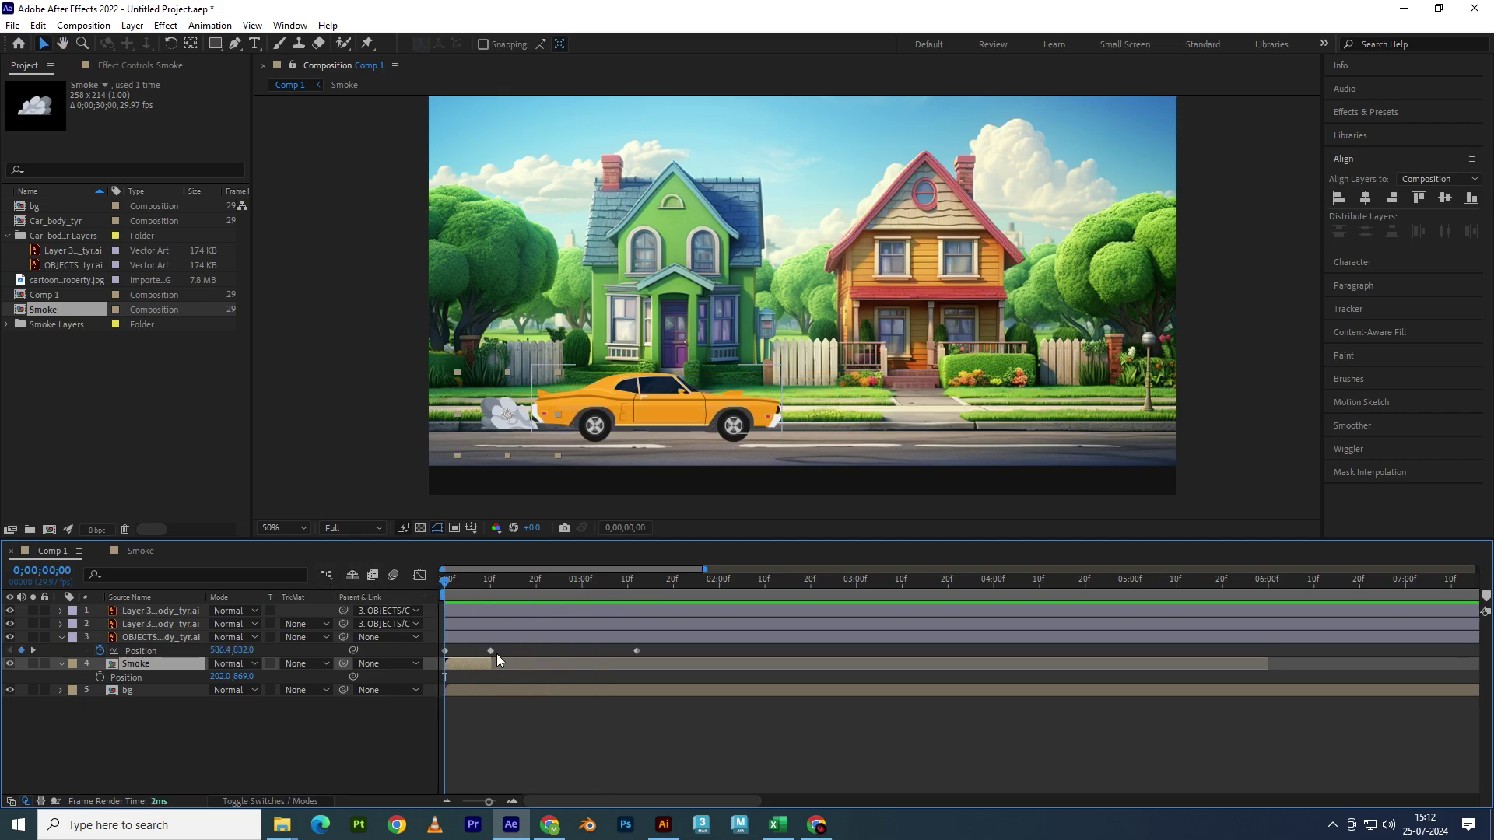
- Apply Easy Ease to both car Position keyframes and show their speed graph at the 10f keyframe
{"action": "left_click", "coordinate": [491, 650]}
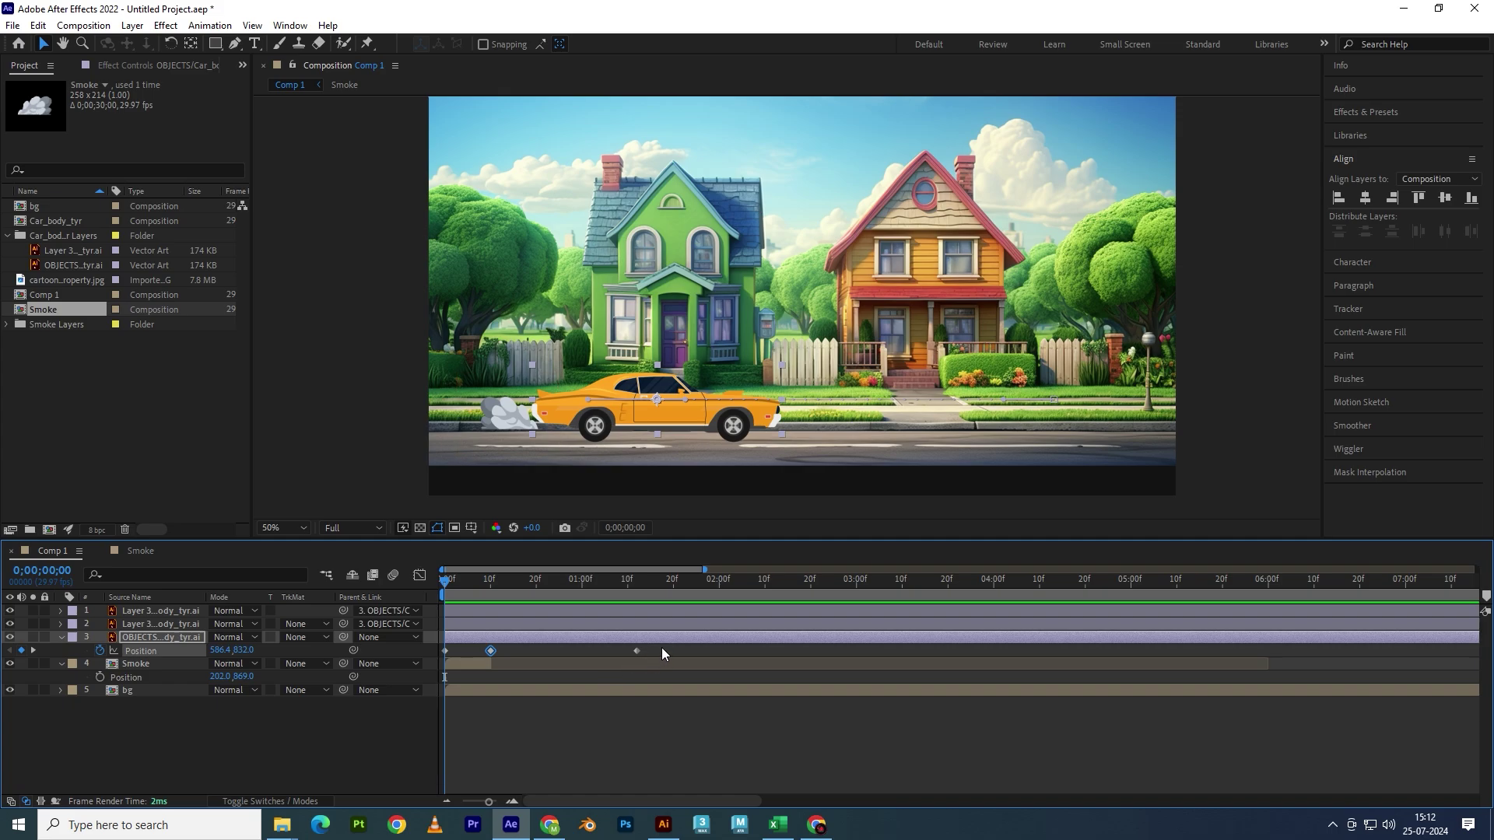
{"action": "left_click_drag", "start_coordinate": [663, 648], "coordinate": [482, 669]}
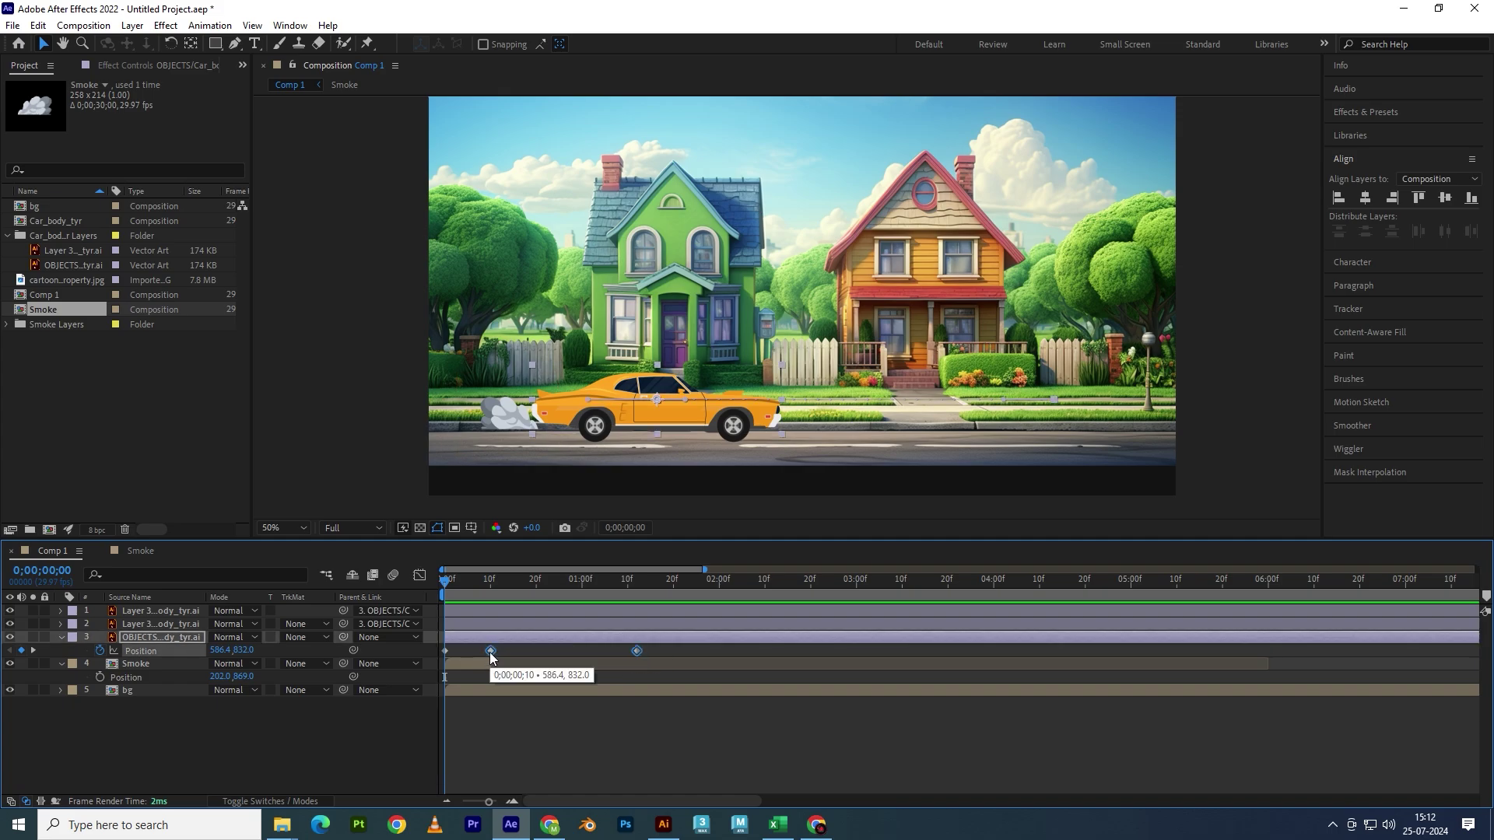
{"action": "key", "text": "F9"}
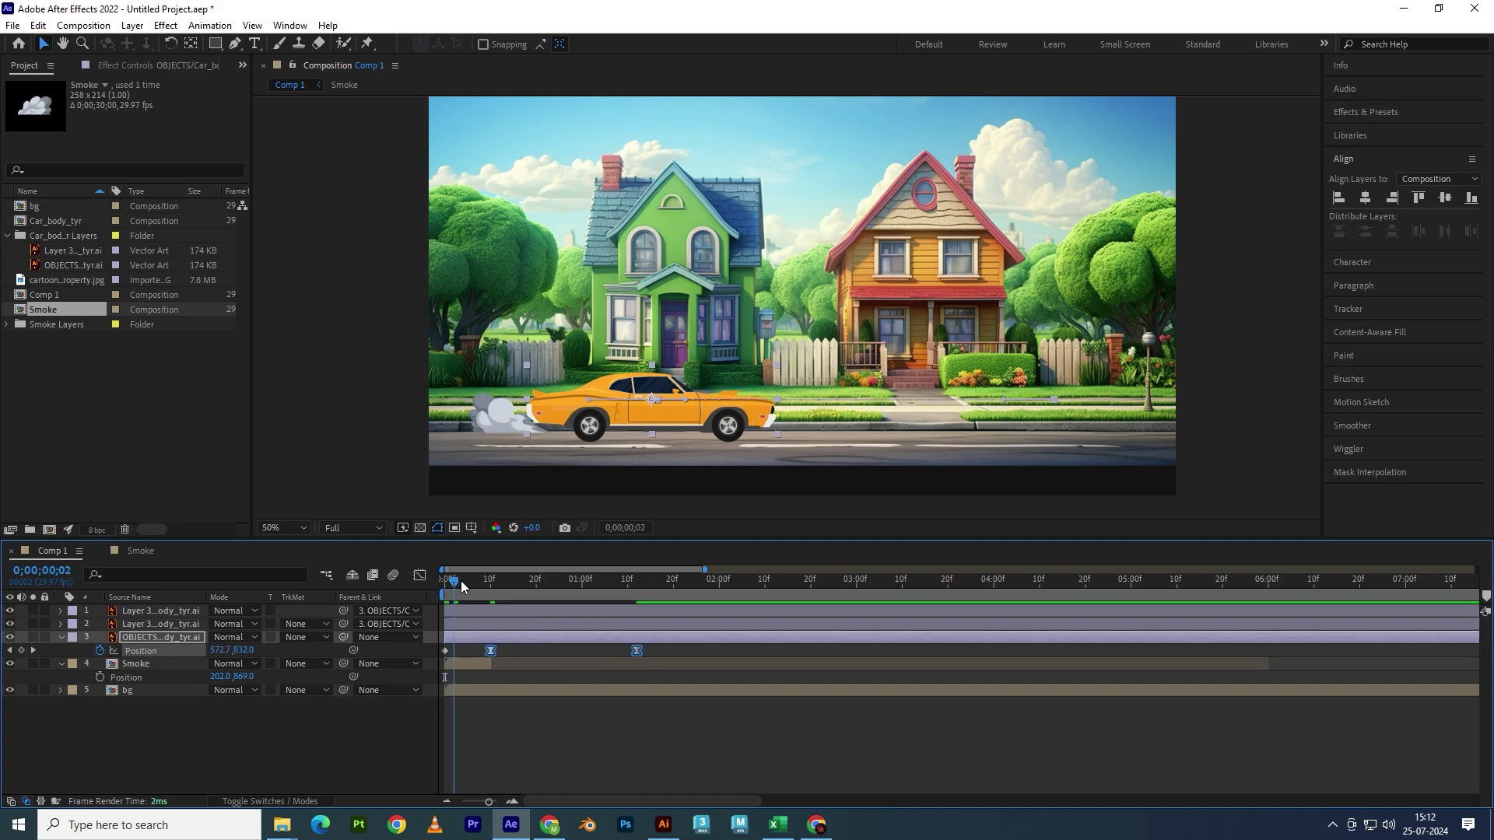
{"action": "left_click_drag", "start_coordinate": [461, 580], "coordinate": [491, 581]}
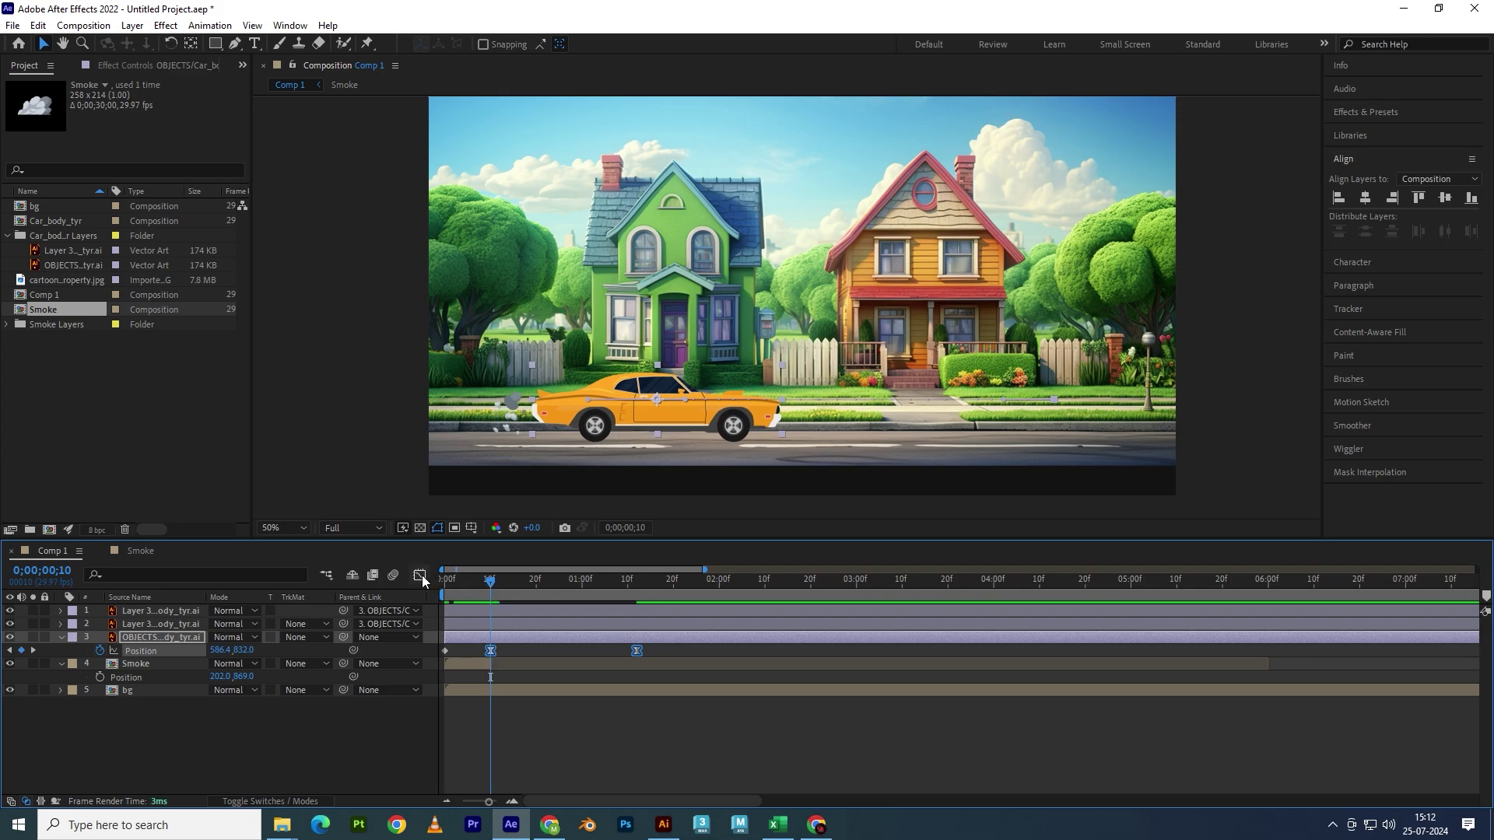
{"action": "left_click", "coordinate": [419, 576]}
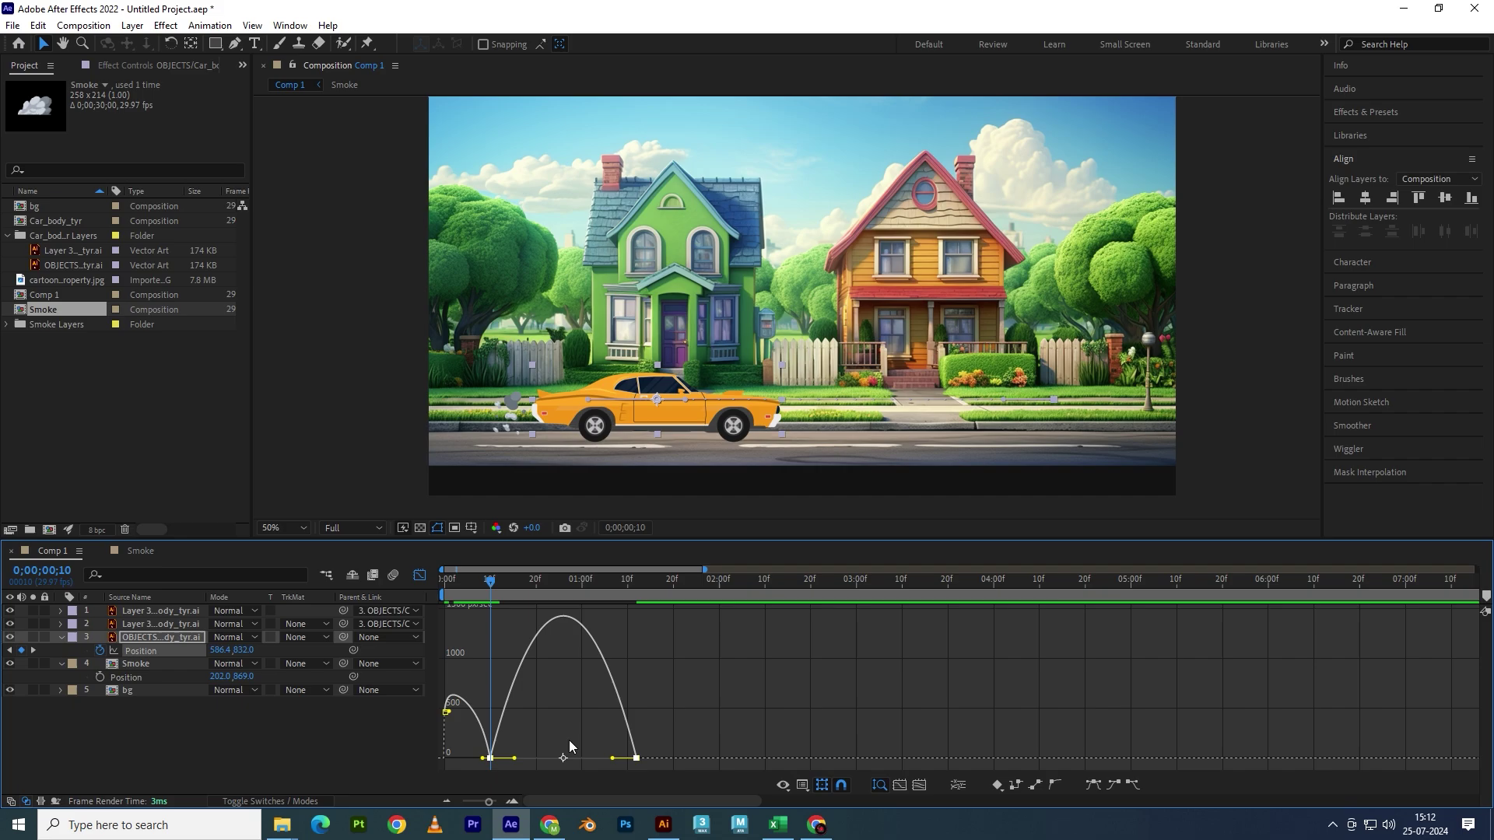
- Preview the eased car motion, then lengthen the ease influence in the speed graph and re-preview
{"action": "mouse_move", "coordinate": [587, 735]}
{"action": "left_mouse_down"}
{"action": "mouse_move", "coordinate": [622, 764]}
{"action": "mouse_move", "coordinate": [596, 758]}
{"action": "left_mouse_up"}
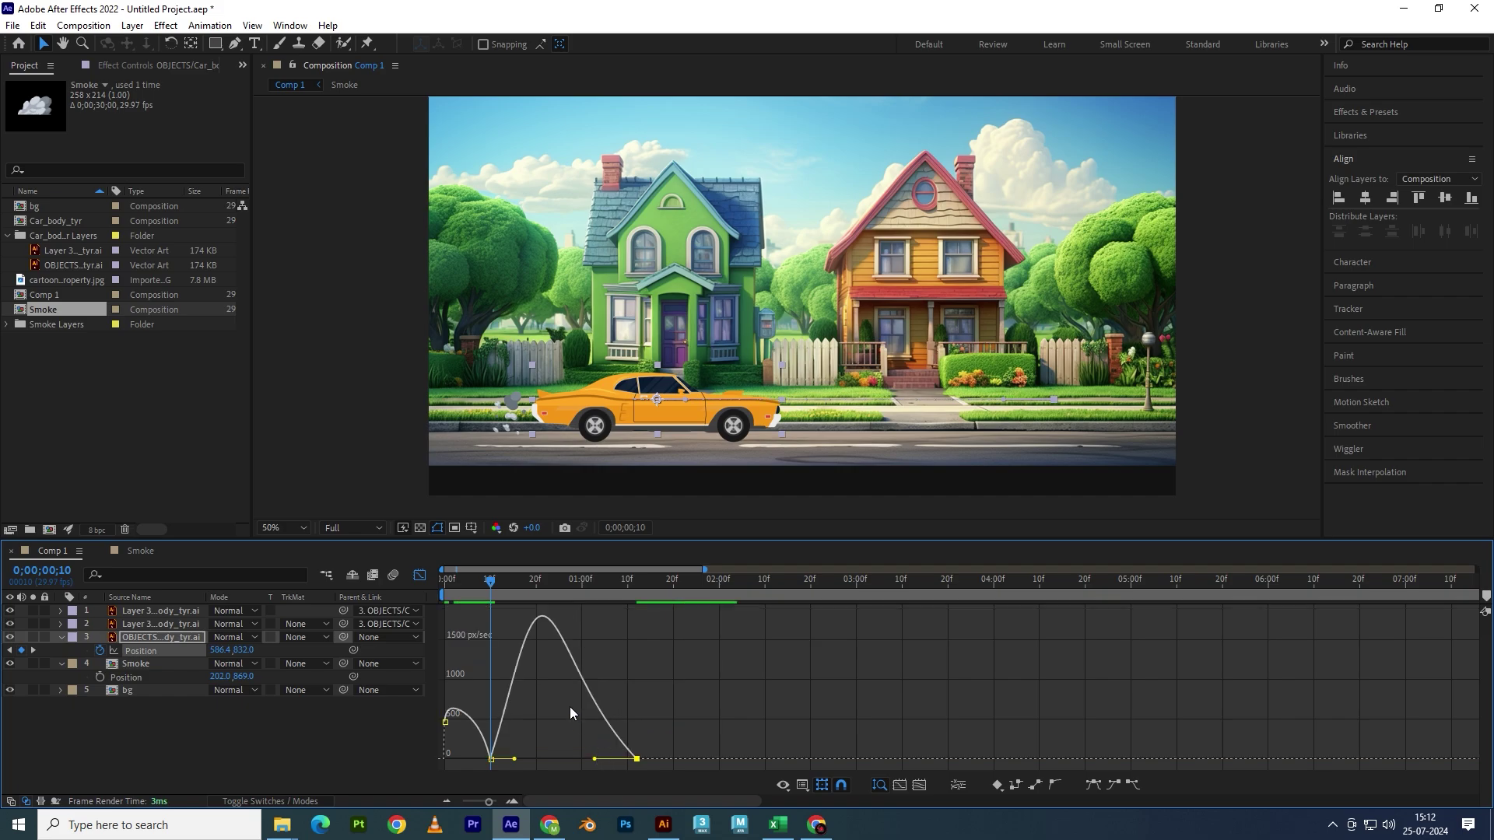
{"action": "left_click", "coordinate": [420, 577]}
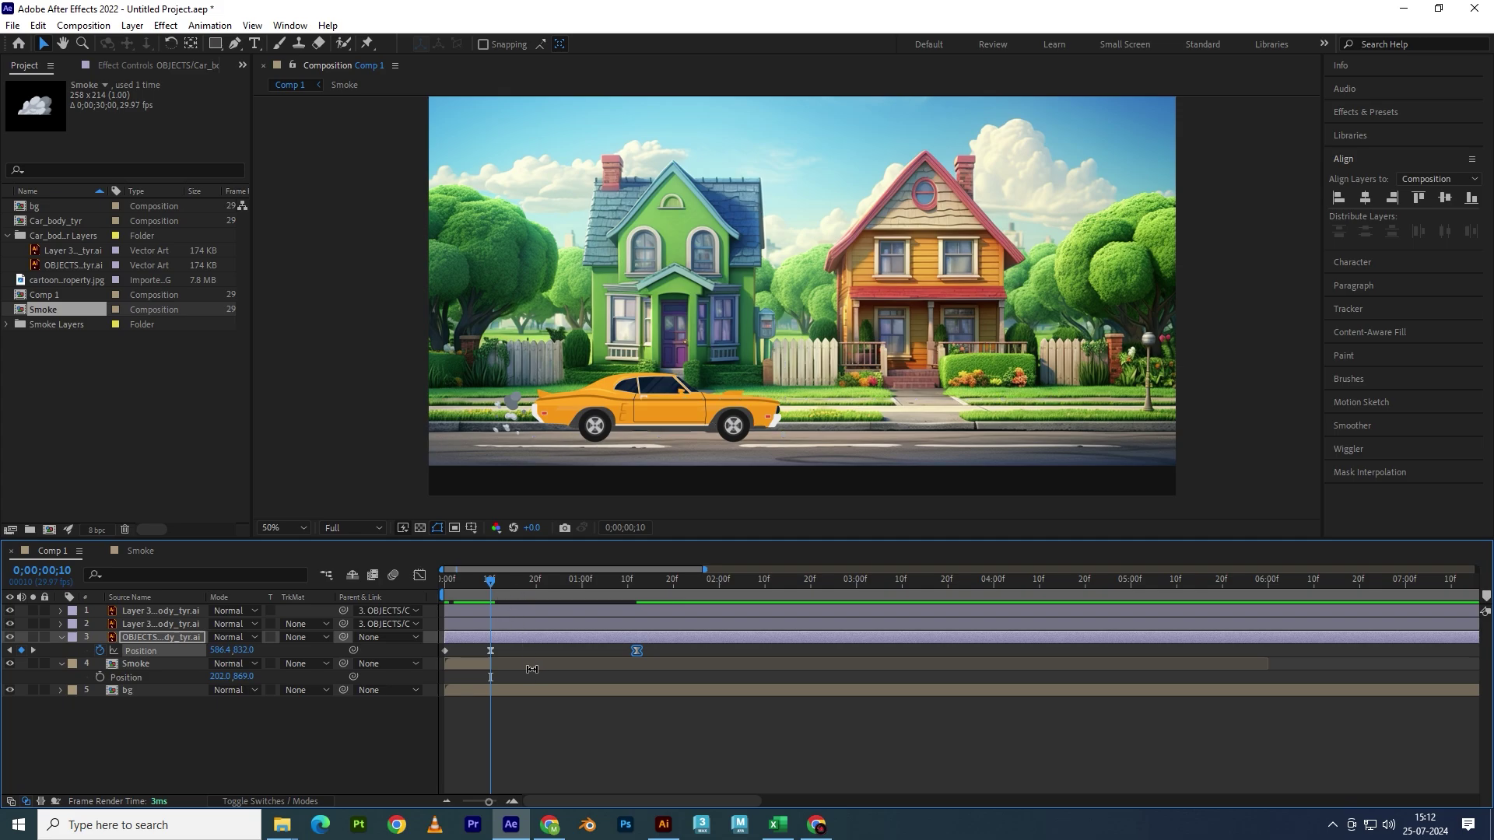
{"action": "key", "text": "space"}
{"action": "key", "text": "space"}
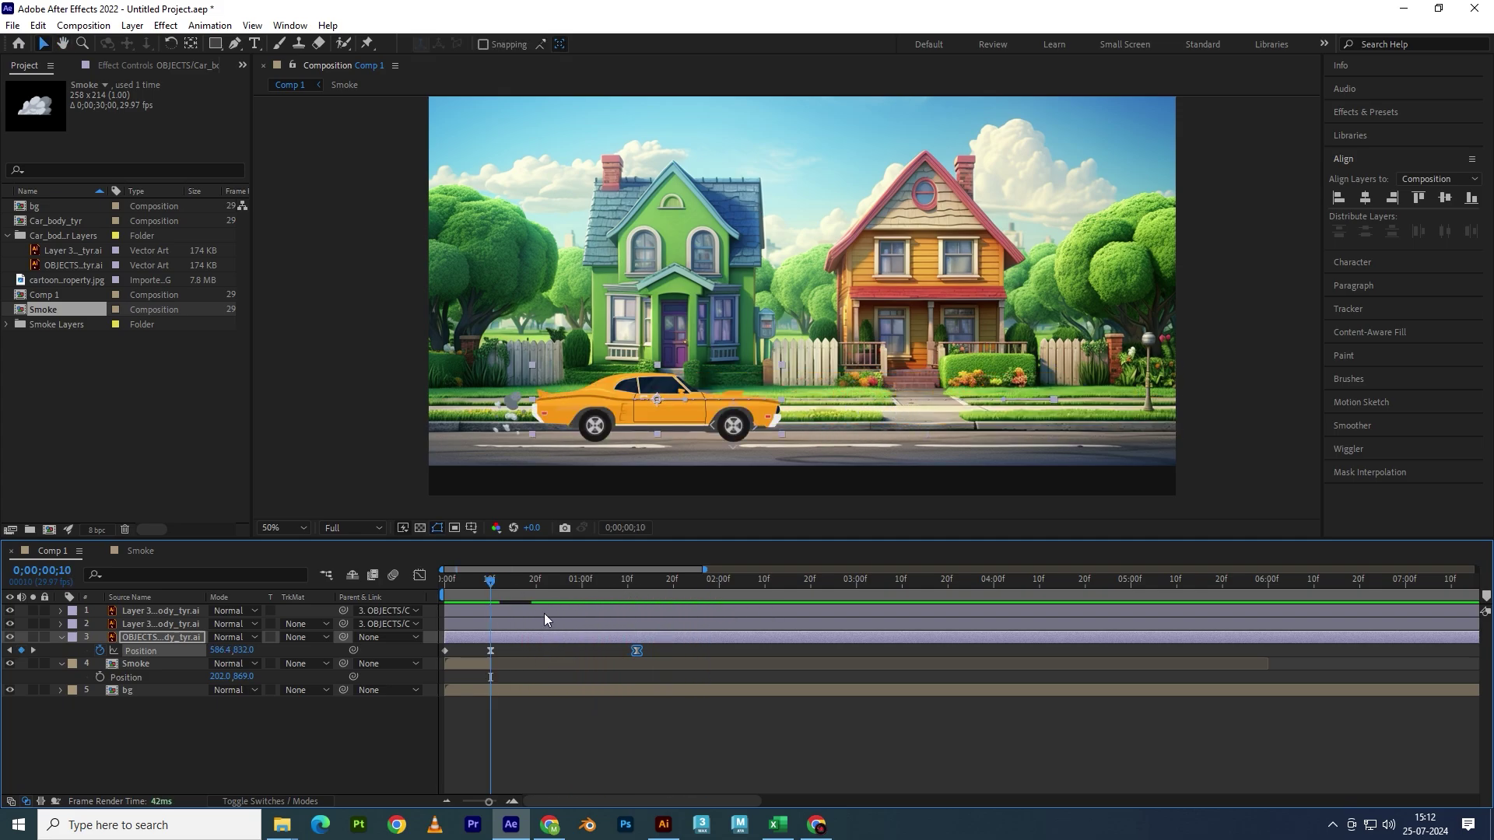
{"action": "mouse_move", "coordinate": [671, 649]}
{"action": "left_mouse_down"}
{"action": "mouse_move", "coordinate": [506, 655]}
{"action": "mouse_move", "coordinate": [460, 613]}
{"action": "left_mouse_up"}
{"action": "left_click", "coordinate": [418, 577]}
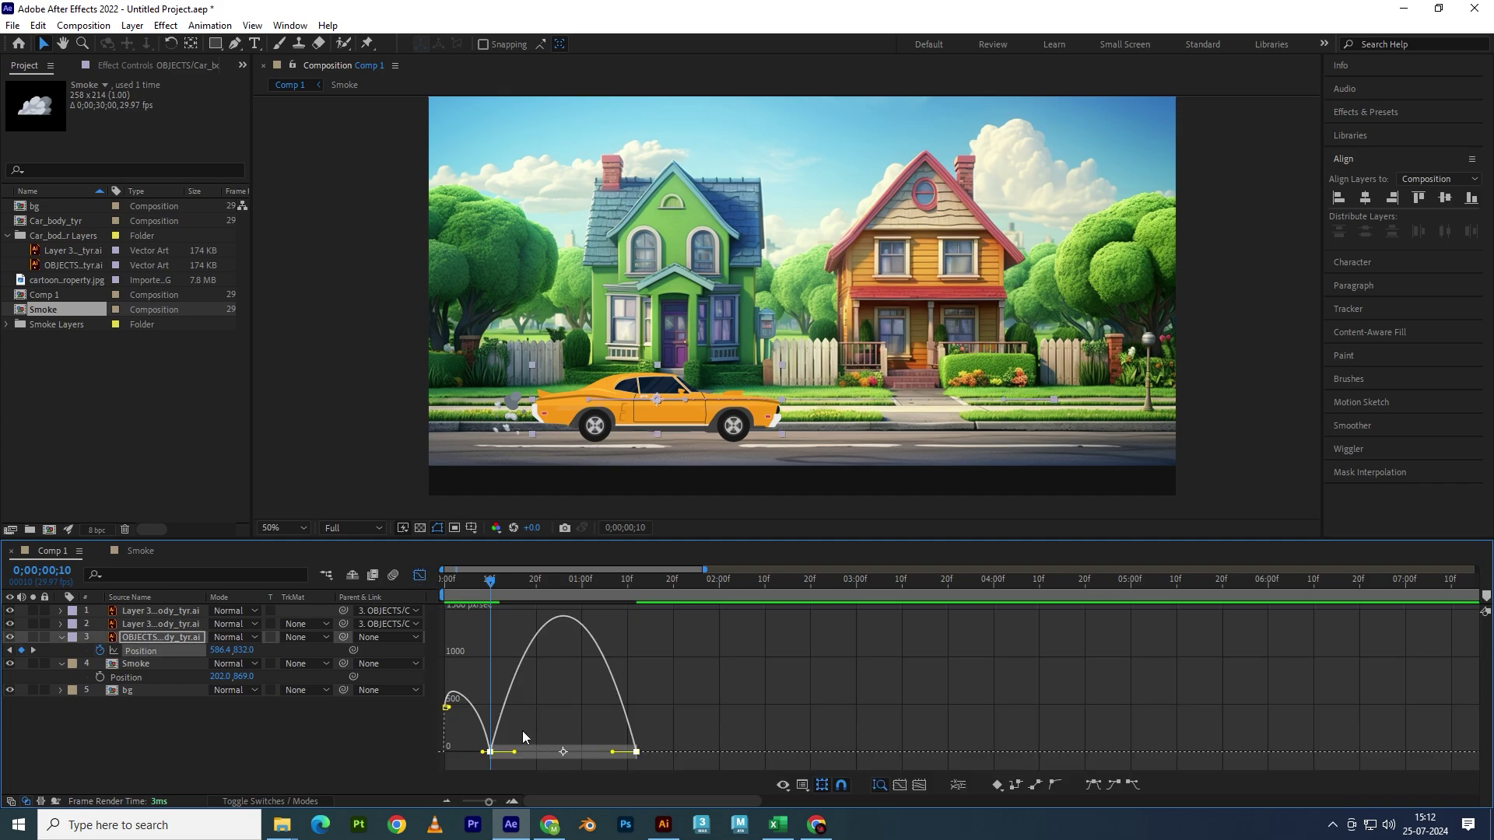
{"action": "left_click_drag", "start_coordinate": [504, 761], "coordinate": [553, 759]}
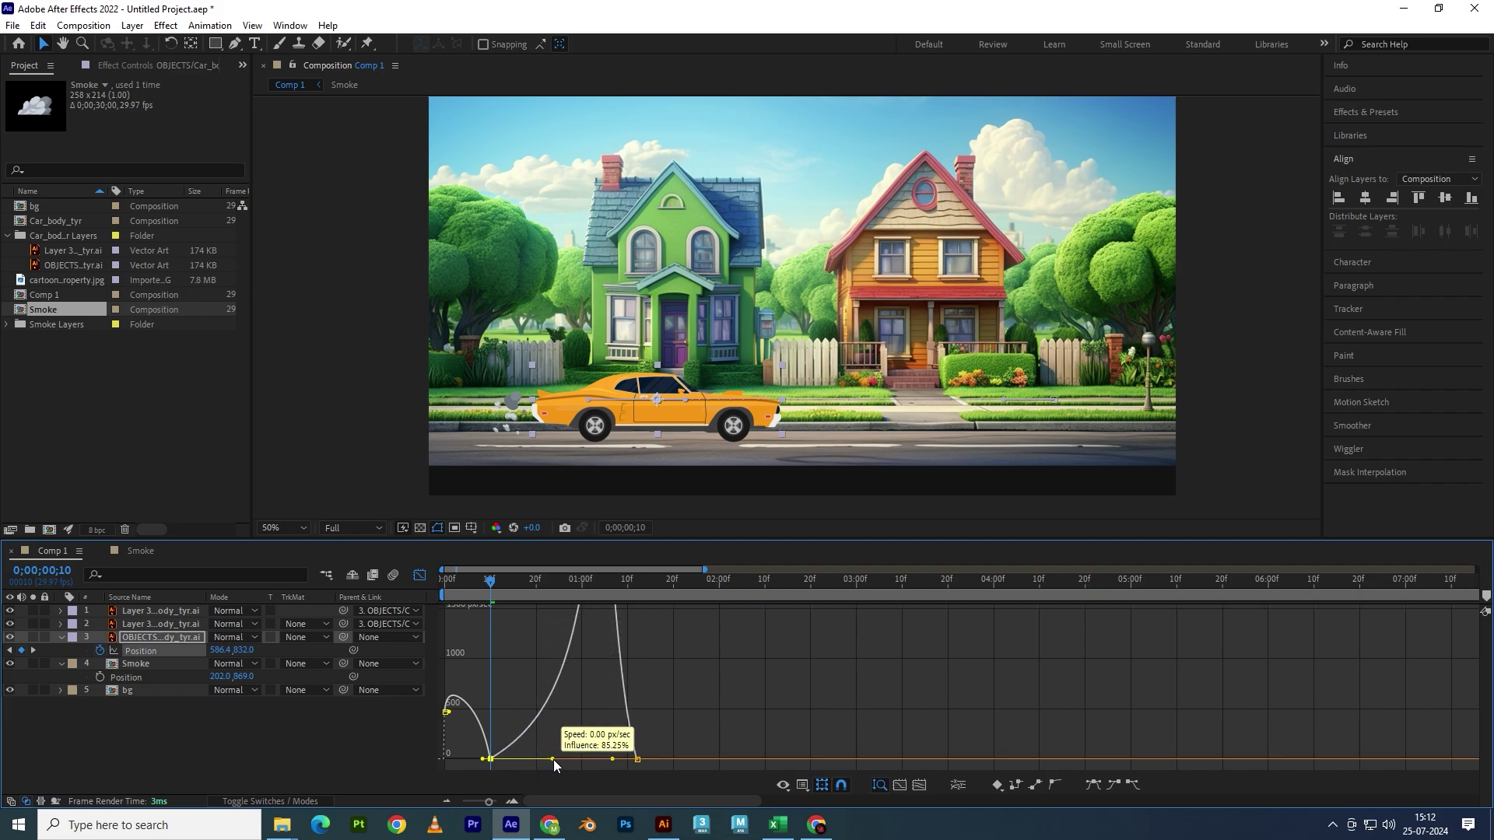
{"action": "left_click", "coordinate": [418, 576]}
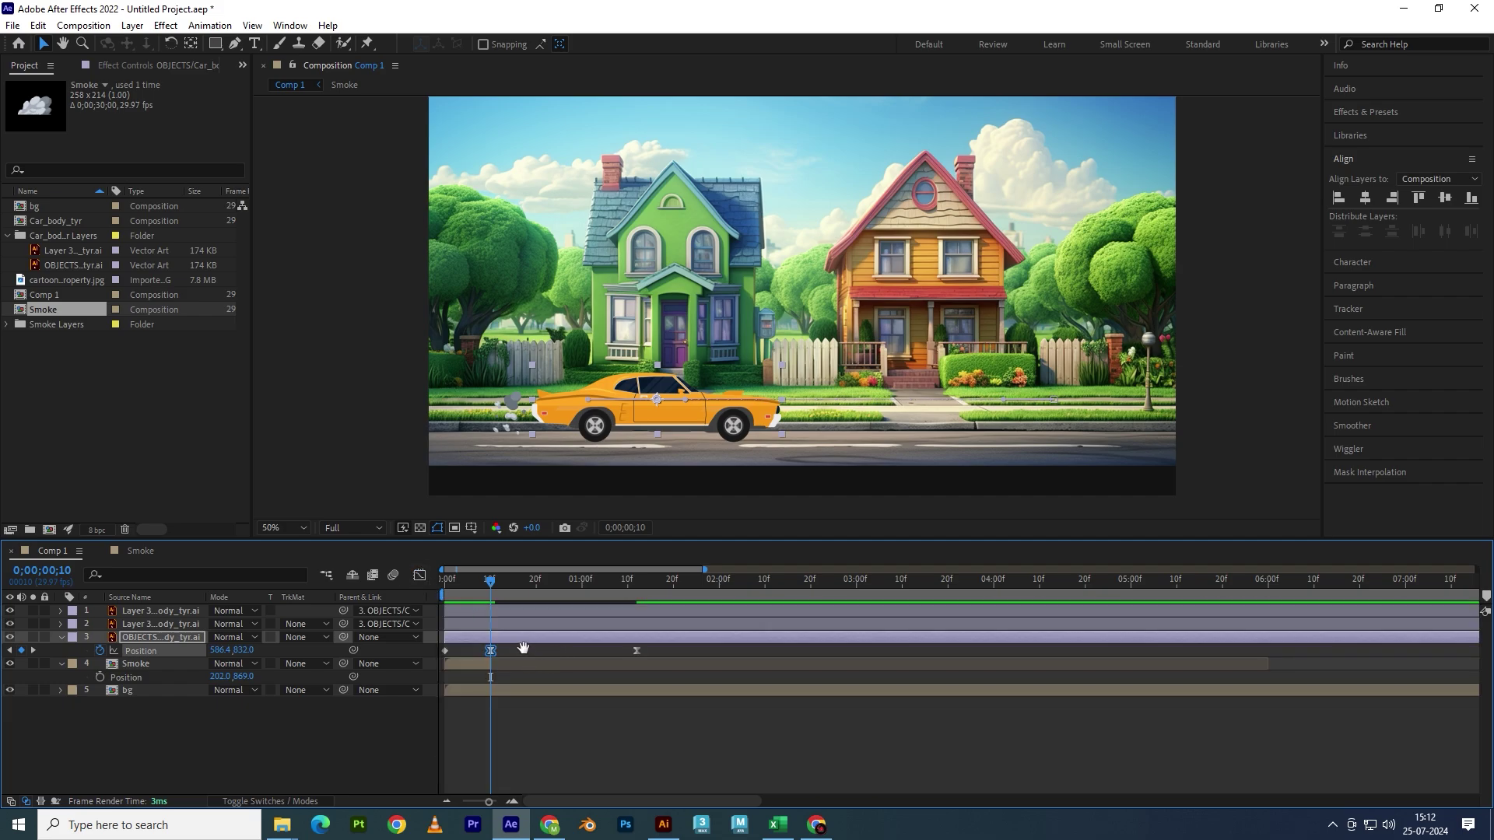
{"action": "key", "text": "space"}
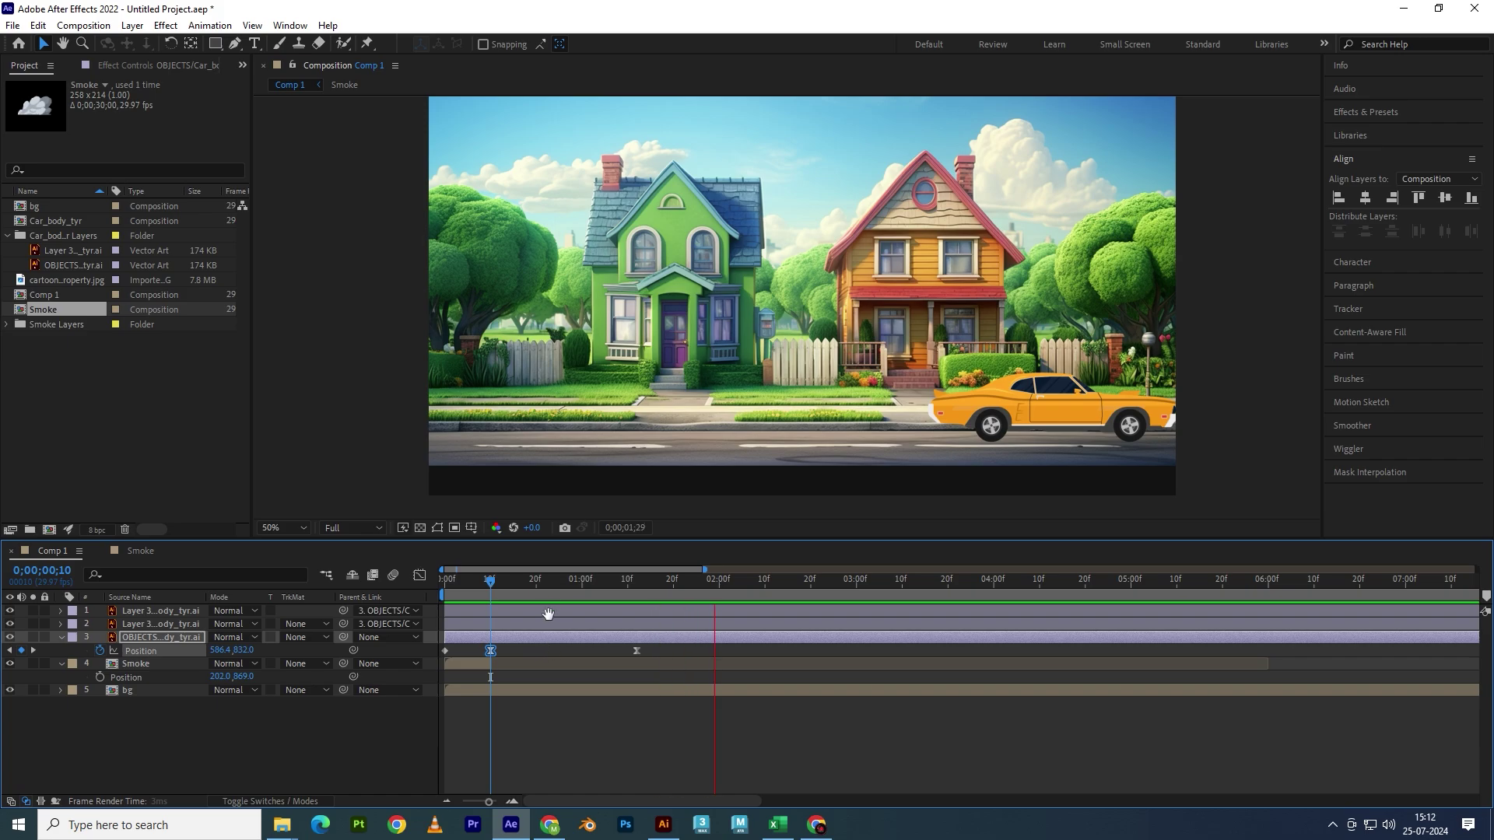
{"action": "key", "text": "space"}
- Stretch the outgoing ease influence to about 77% and preview the car's final speed curve
{"action": "left_click", "coordinate": [419, 576]}
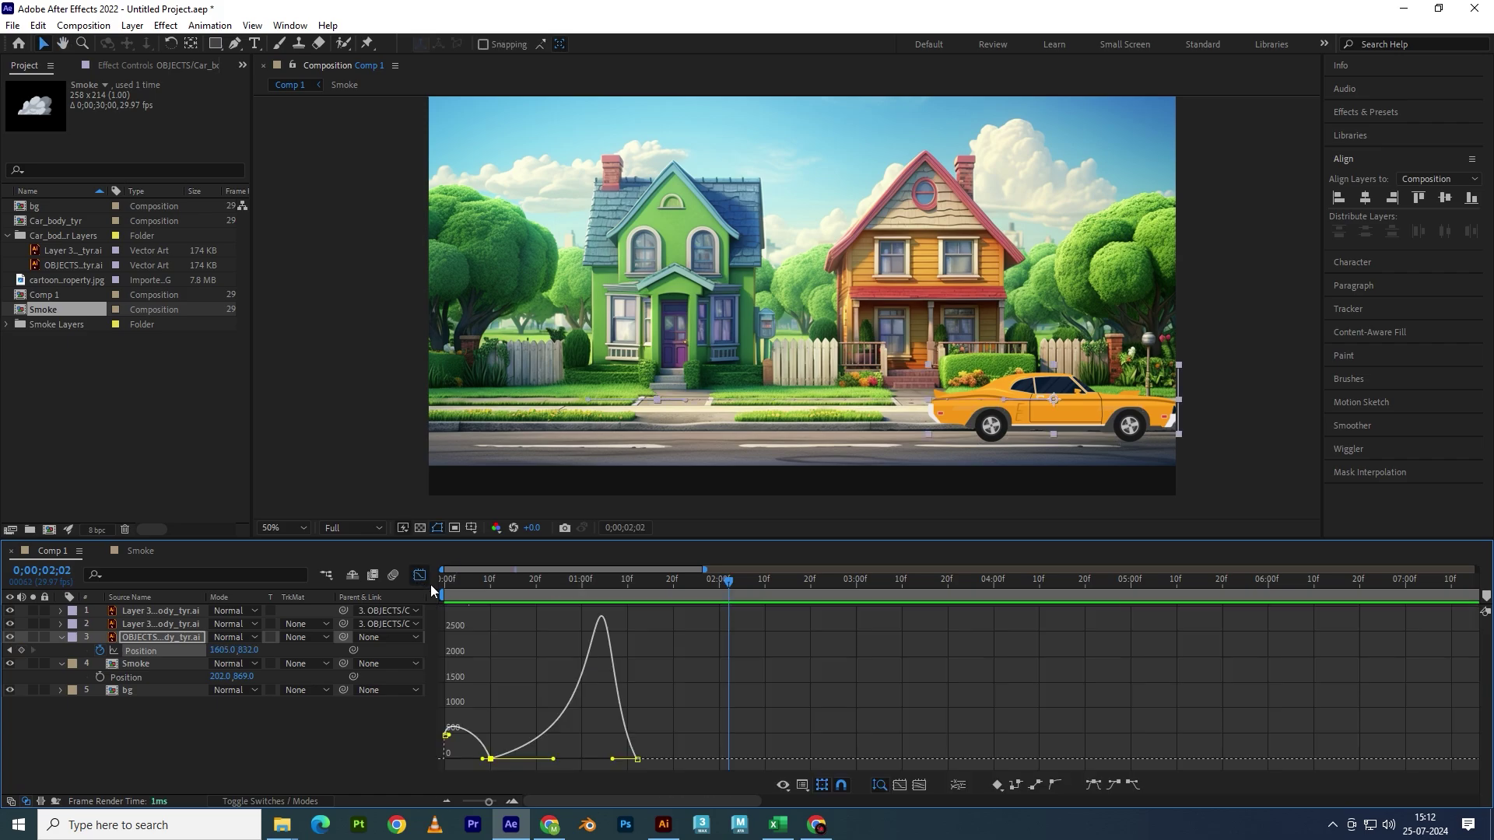
{"action": "left_click_drag", "start_coordinate": [557, 760], "coordinate": [523, 767]}
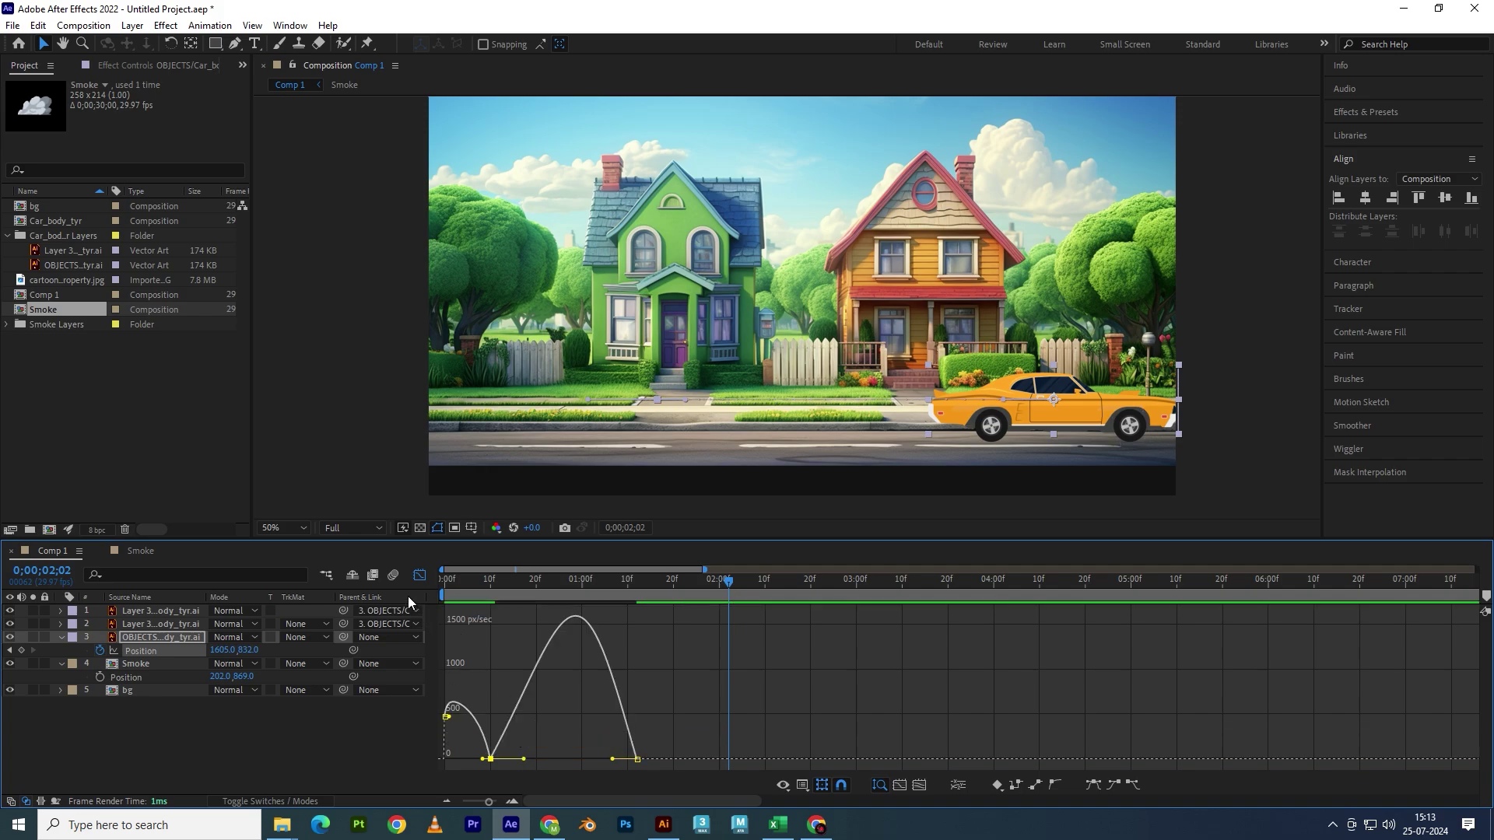
{"action": "left_click", "coordinate": [419, 577]}
{"action": "key", "text": "space"}
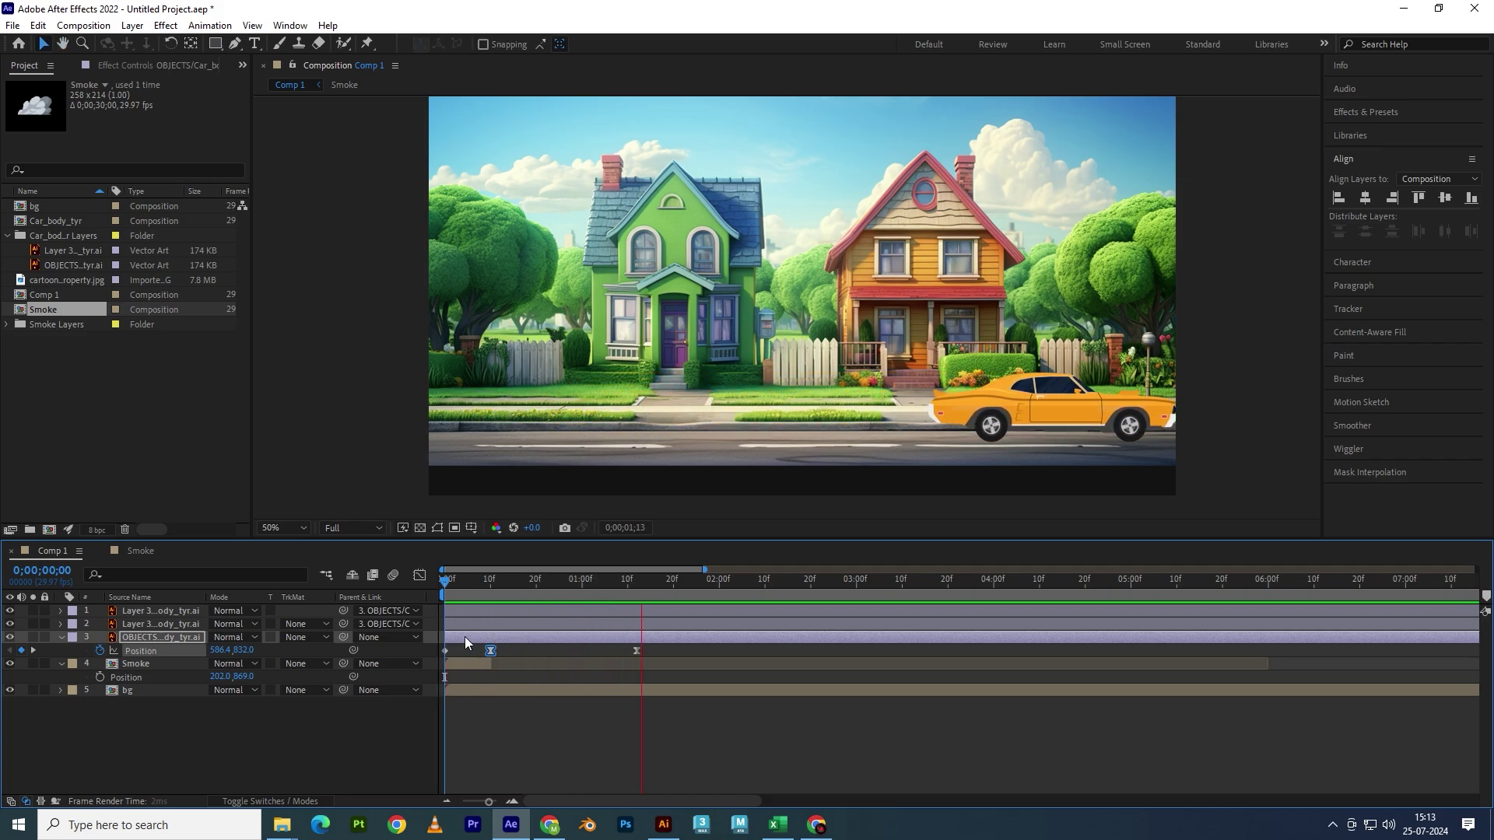
{"action": "key", "text": "space"}
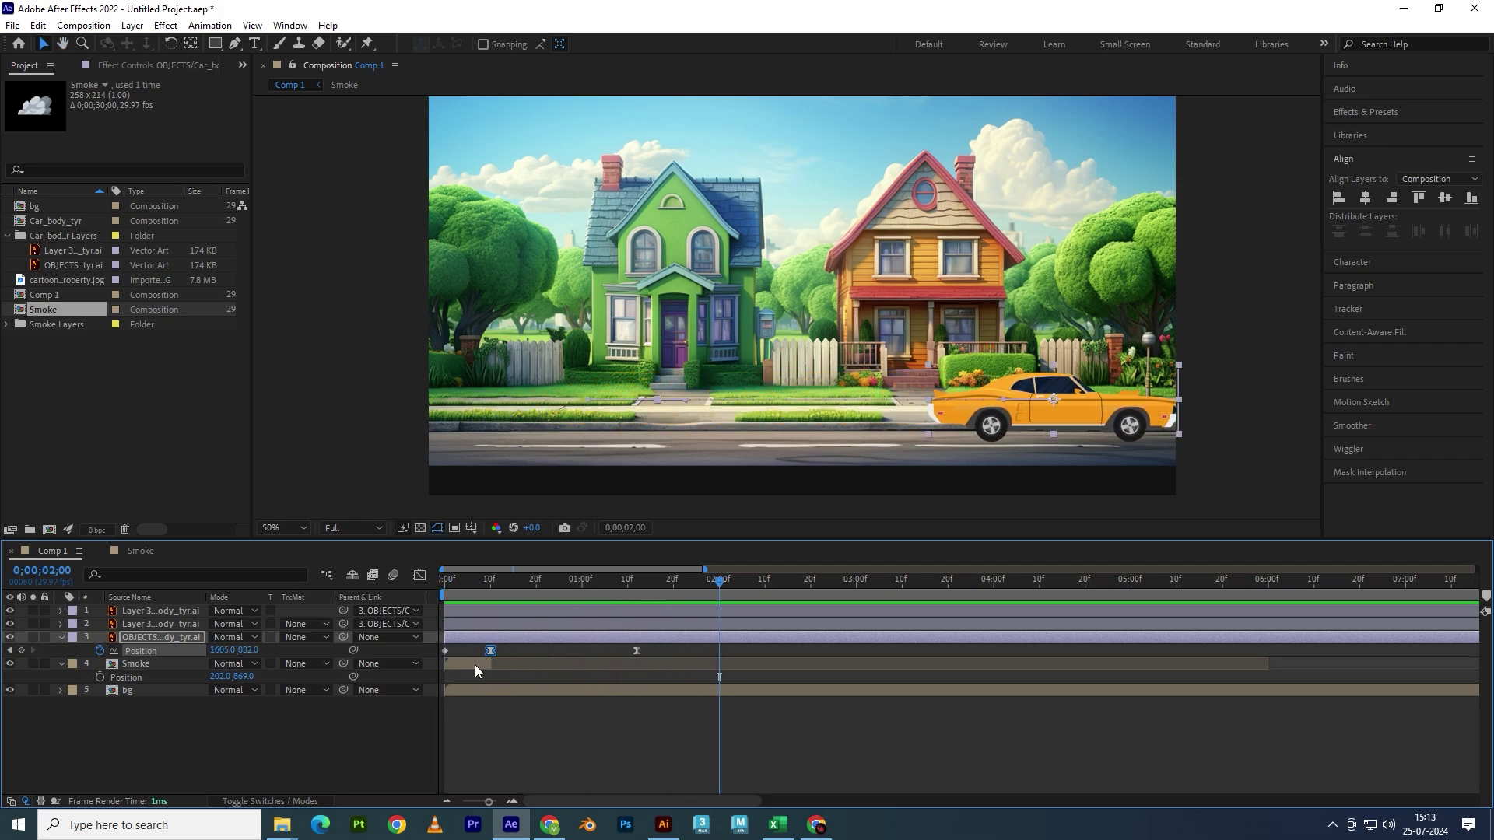
- Preview the drive from frame 12, then select both of the car's Position keyframes
{"action": "left_click", "coordinate": [476, 666]}
{"action": "mouse_move", "coordinate": [556, 582]}
{"action": "left_mouse_down"}
{"action": "mouse_move", "coordinate": [502, 606]}
{"action": "mouse_move", "coordinate": [361, 614]}
{"action": "left_mouse_up"}
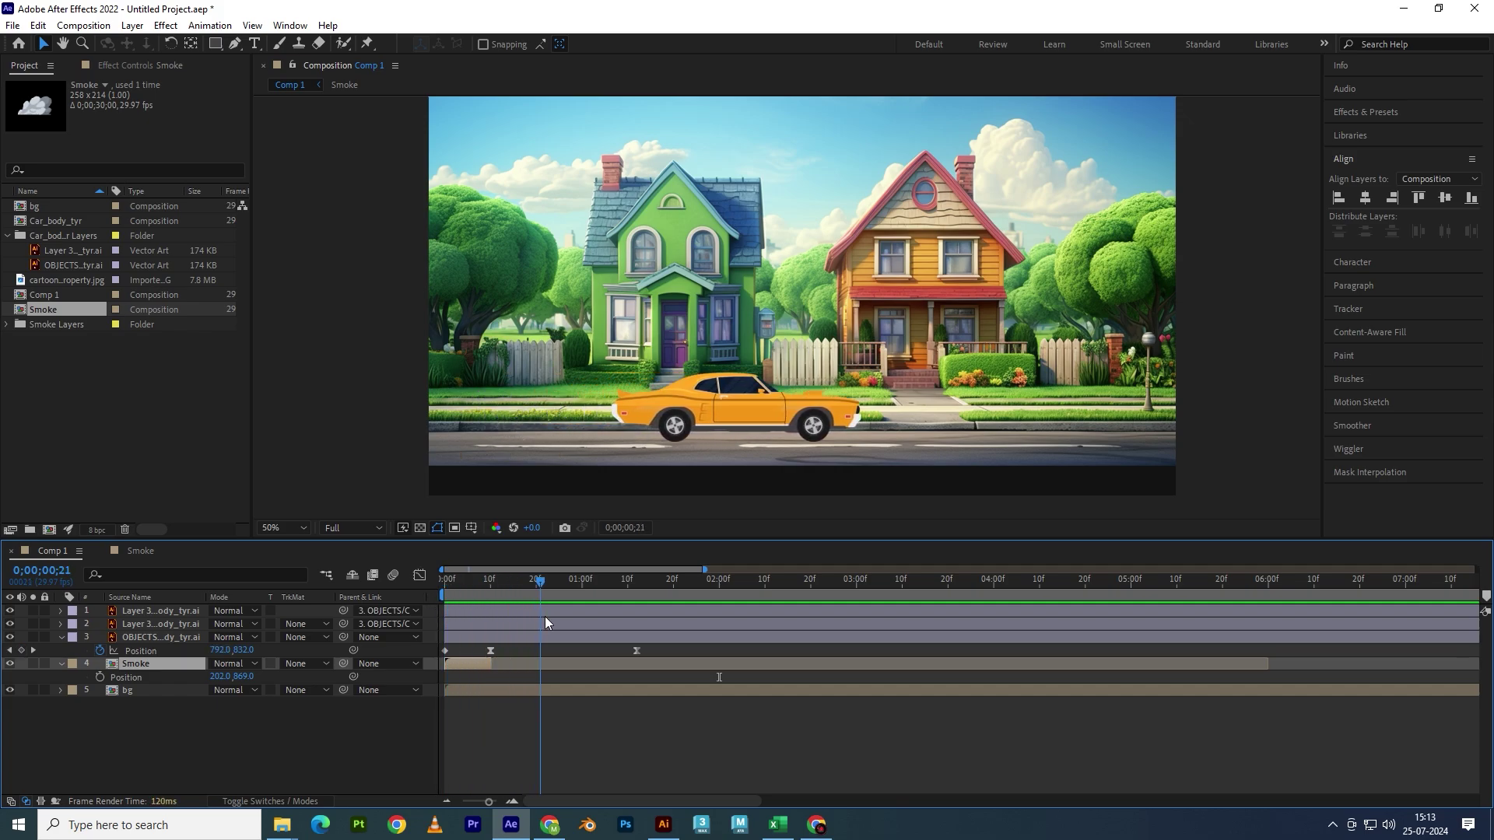
{"action": "key", "text": "space"}
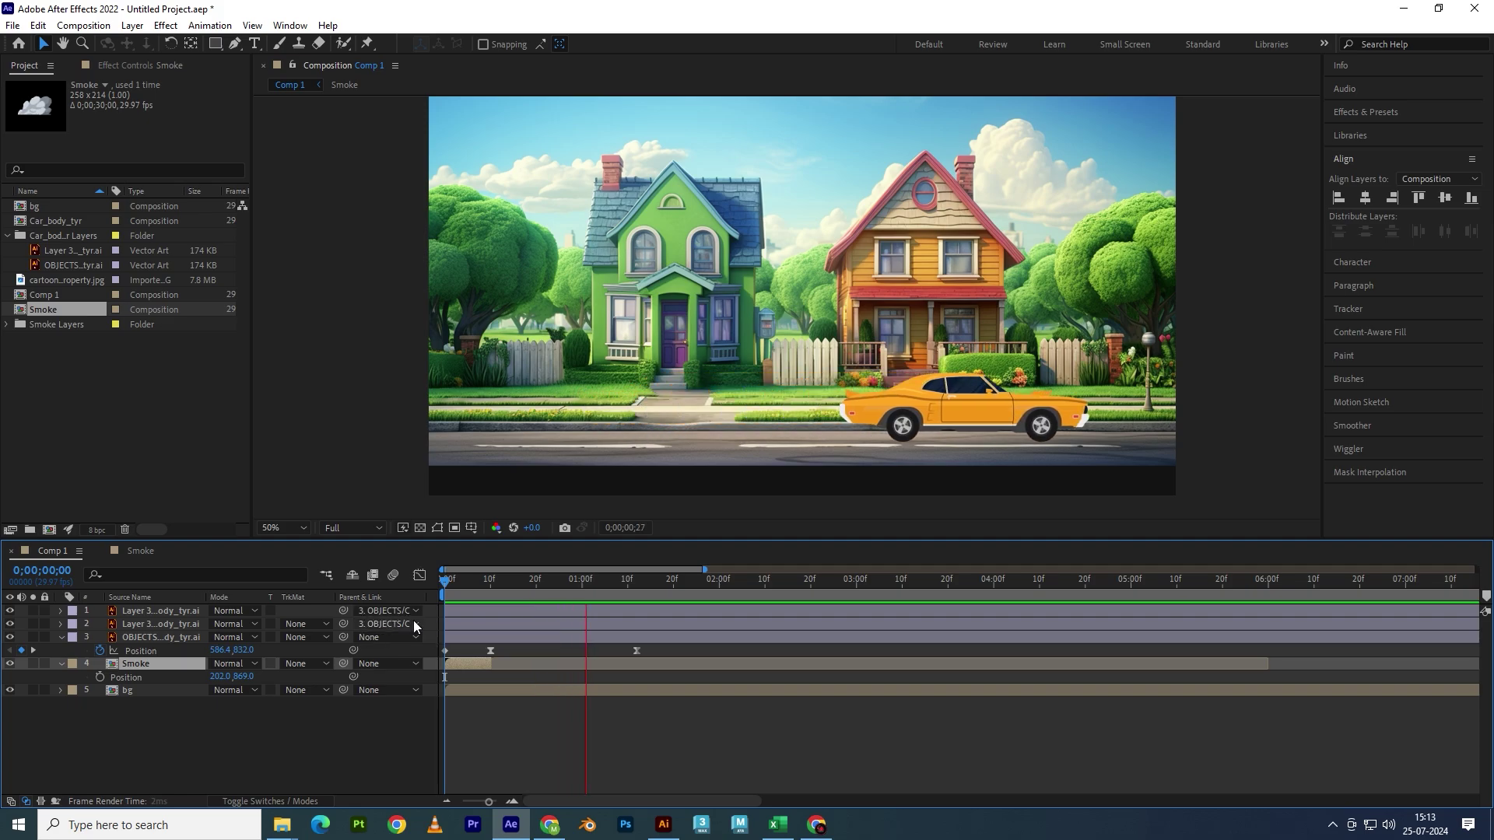
{"action": "key", "text": "space"}
{"action": "left_click_drag", "start_coordinate": [669, 646], "coordinate": [481, 640]}
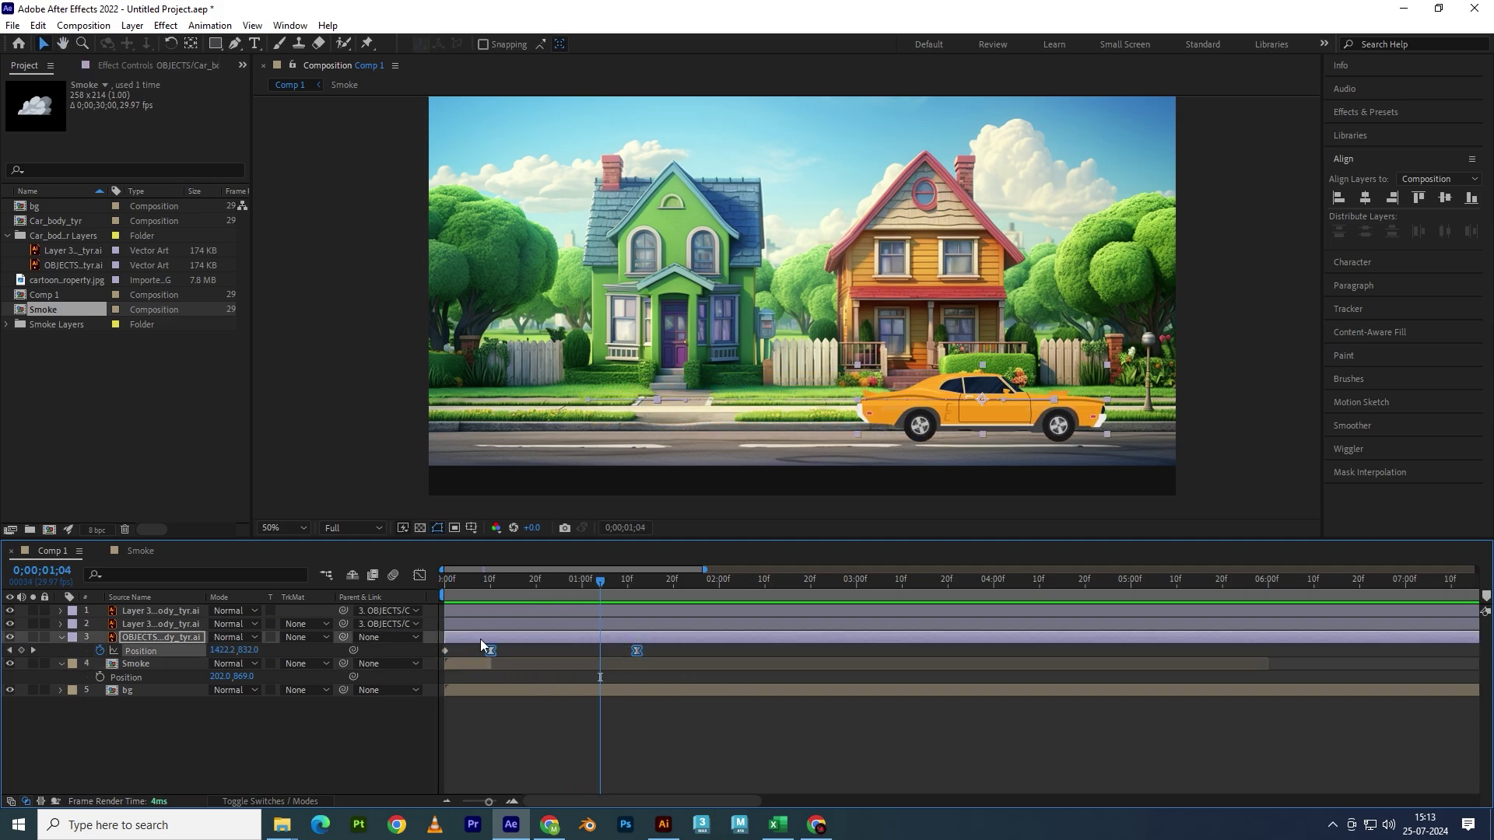
- Show the car's Position speed graph and select only the keyframe at 10f
{"action": "left_click", "coordinate": [420, 576]}
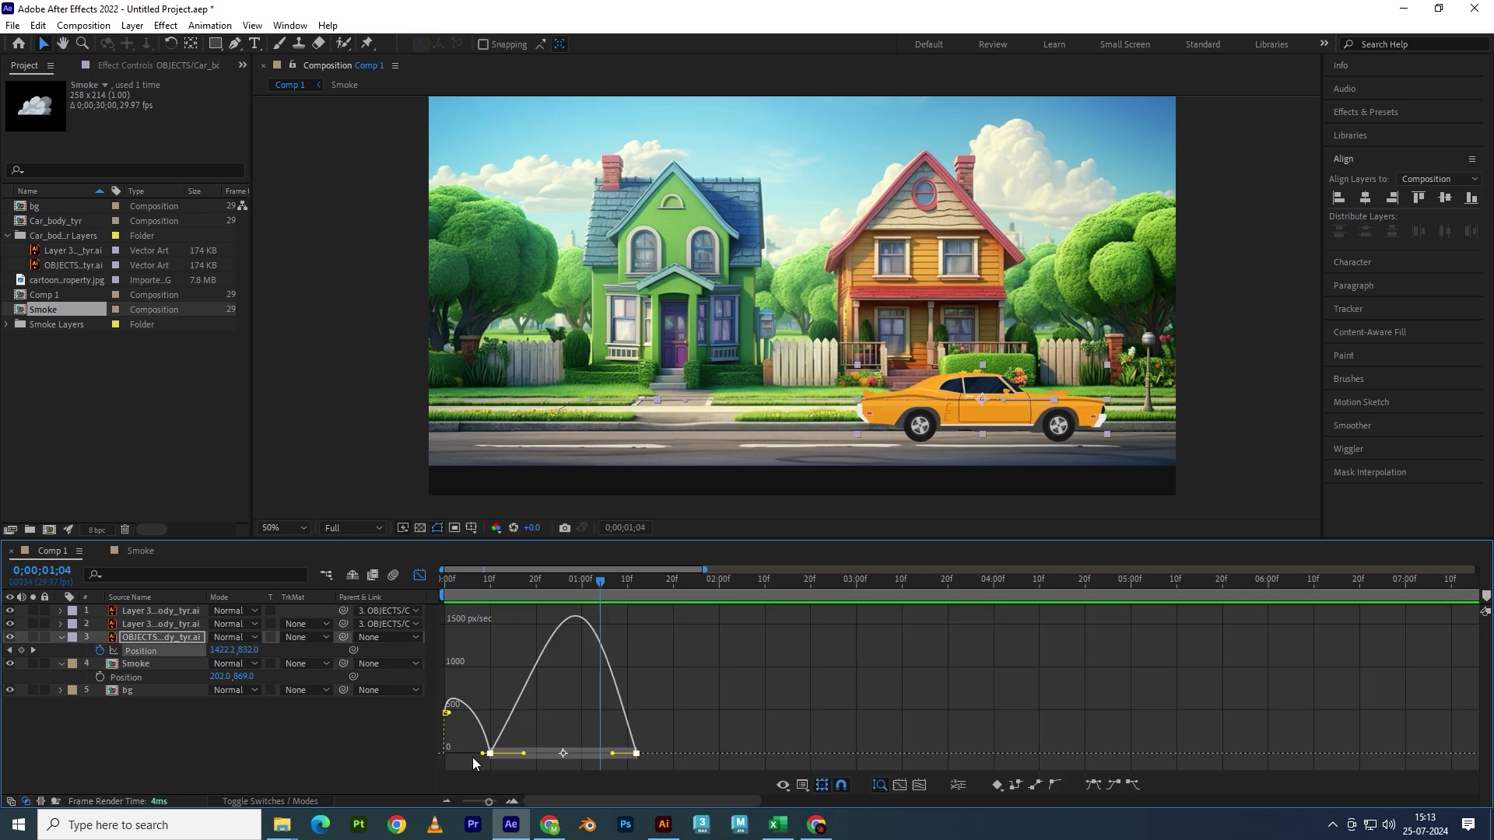
{"action": "scroll", "coordinate": [471, 758], "scroll_direction": "up", "scroll_amount": 3}
{"action": "scroll", "coordinate": [473, 756], "scroll_direction": "up", "scroll_amount": 3}
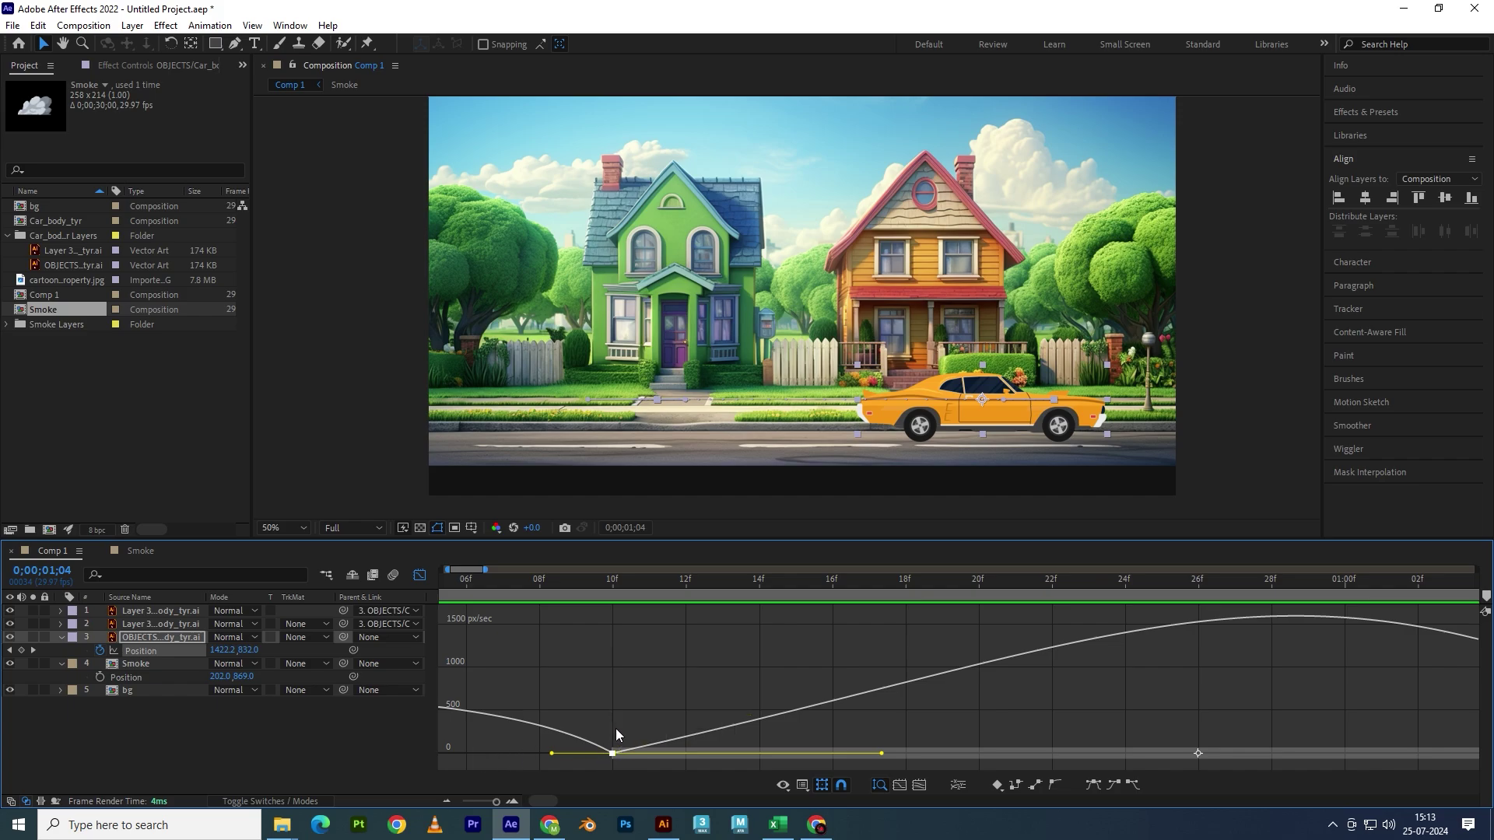
{"action": "scroll", "coordinate": [615, 732], "scroll_direction": "down", "scroll_amount": 3}
{"action": "left_click_drag", "start_coordinate": [742, 739], "coordinate": [747, 740]}
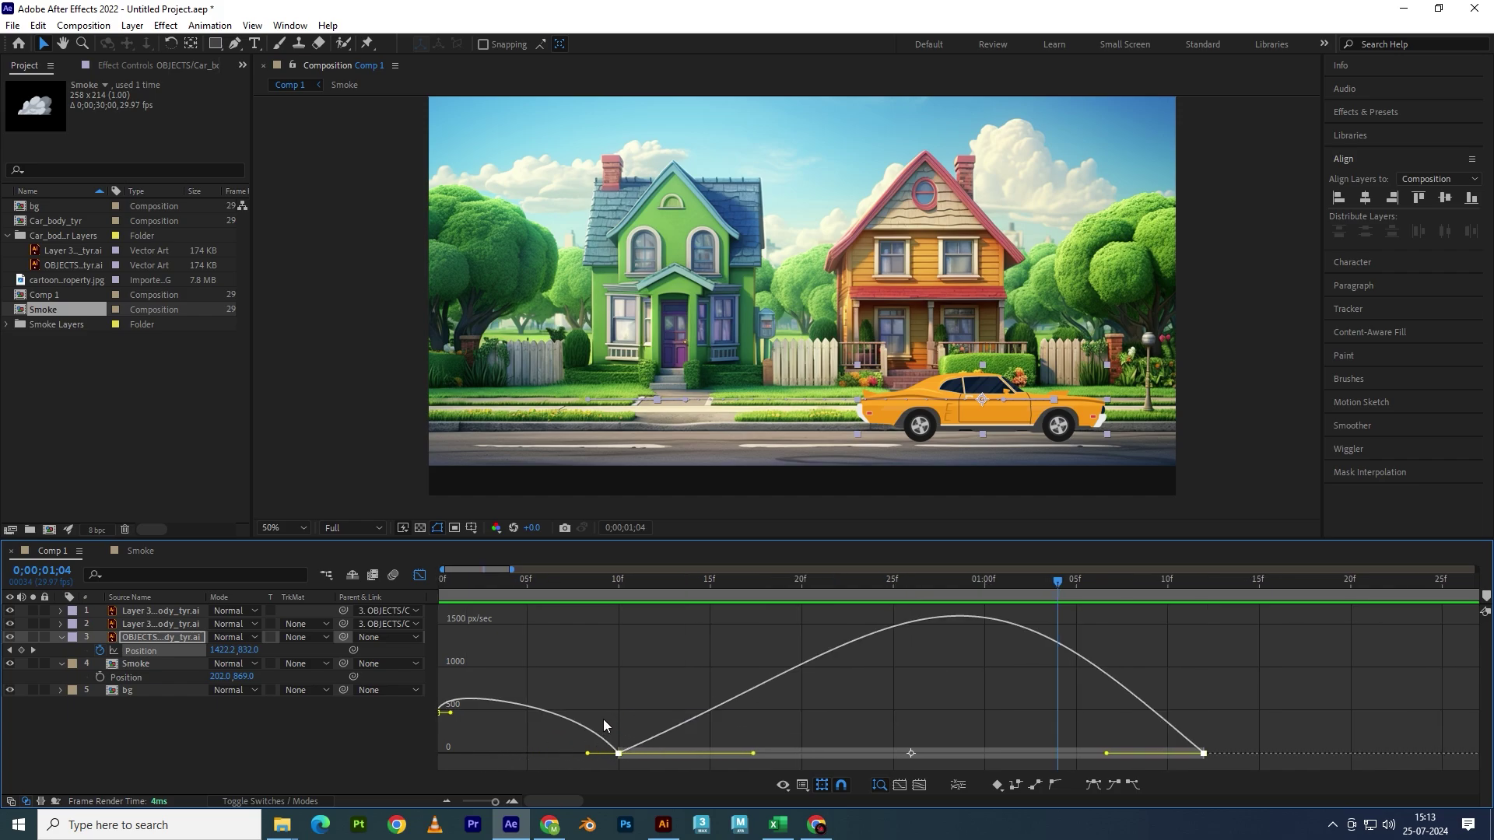
{"action": "left_click", "coordinate": [618, 753]}
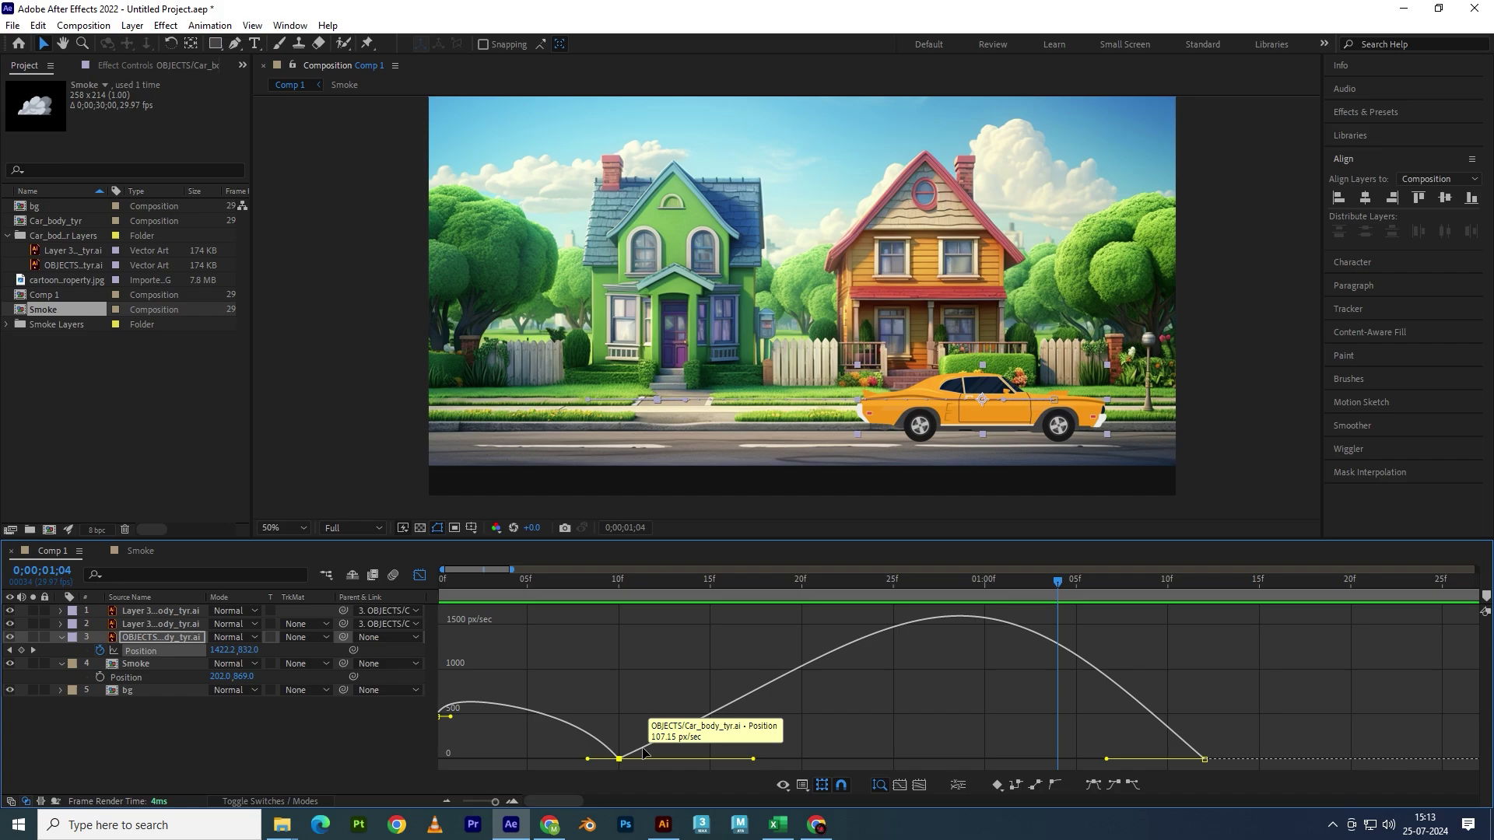
{"action": "left_click", "coordinate": [753, 757]}
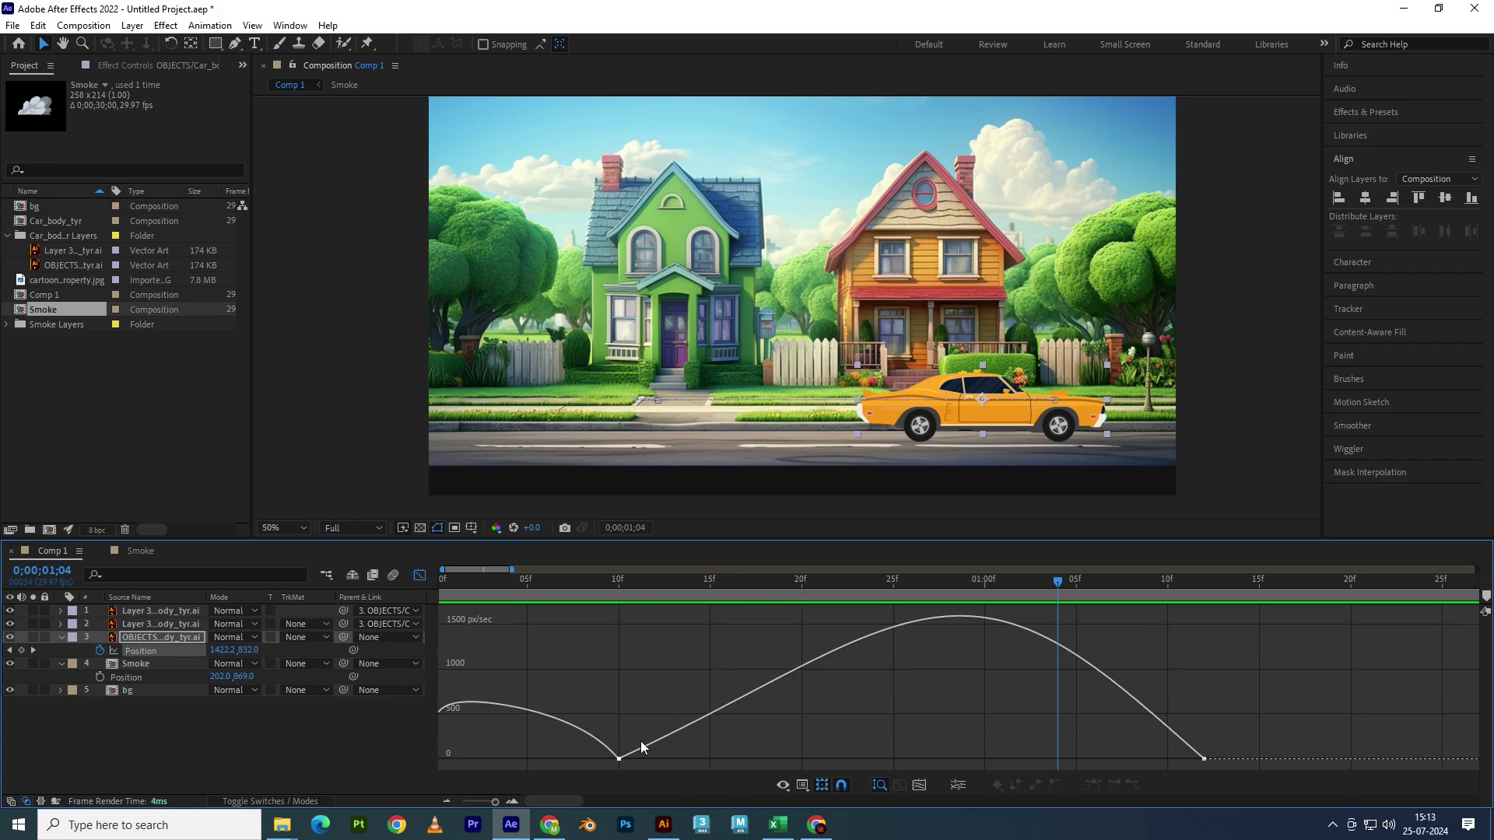
{"action": "left_click_drag", "start_coordinate": [604, 622], "coordinate": [675, 781]}
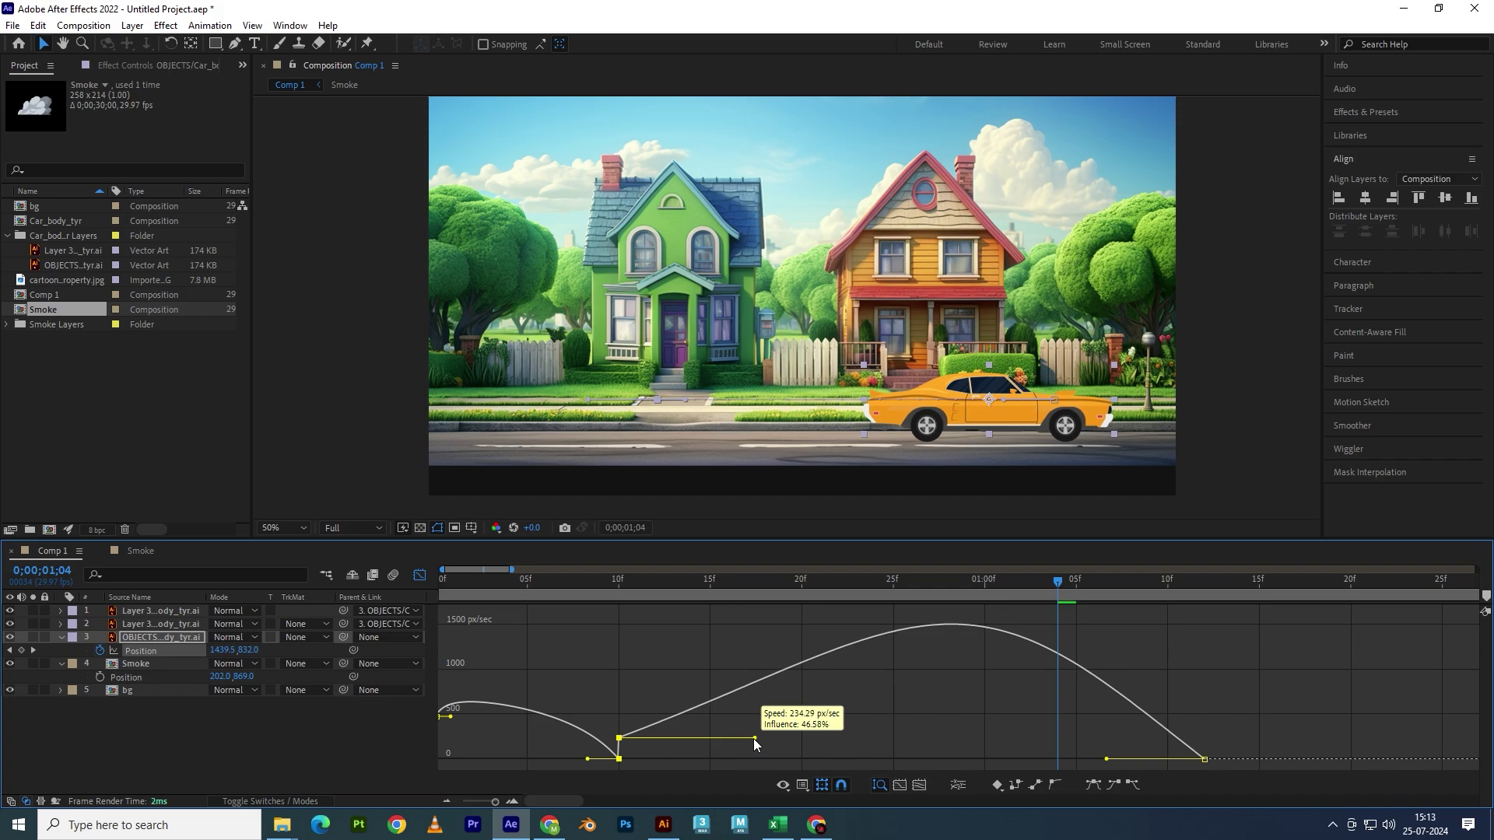
- Briefly view the Position value graph, then switch back to the speed graph
{"action": "right_click", "coordinate": [753, 702]}
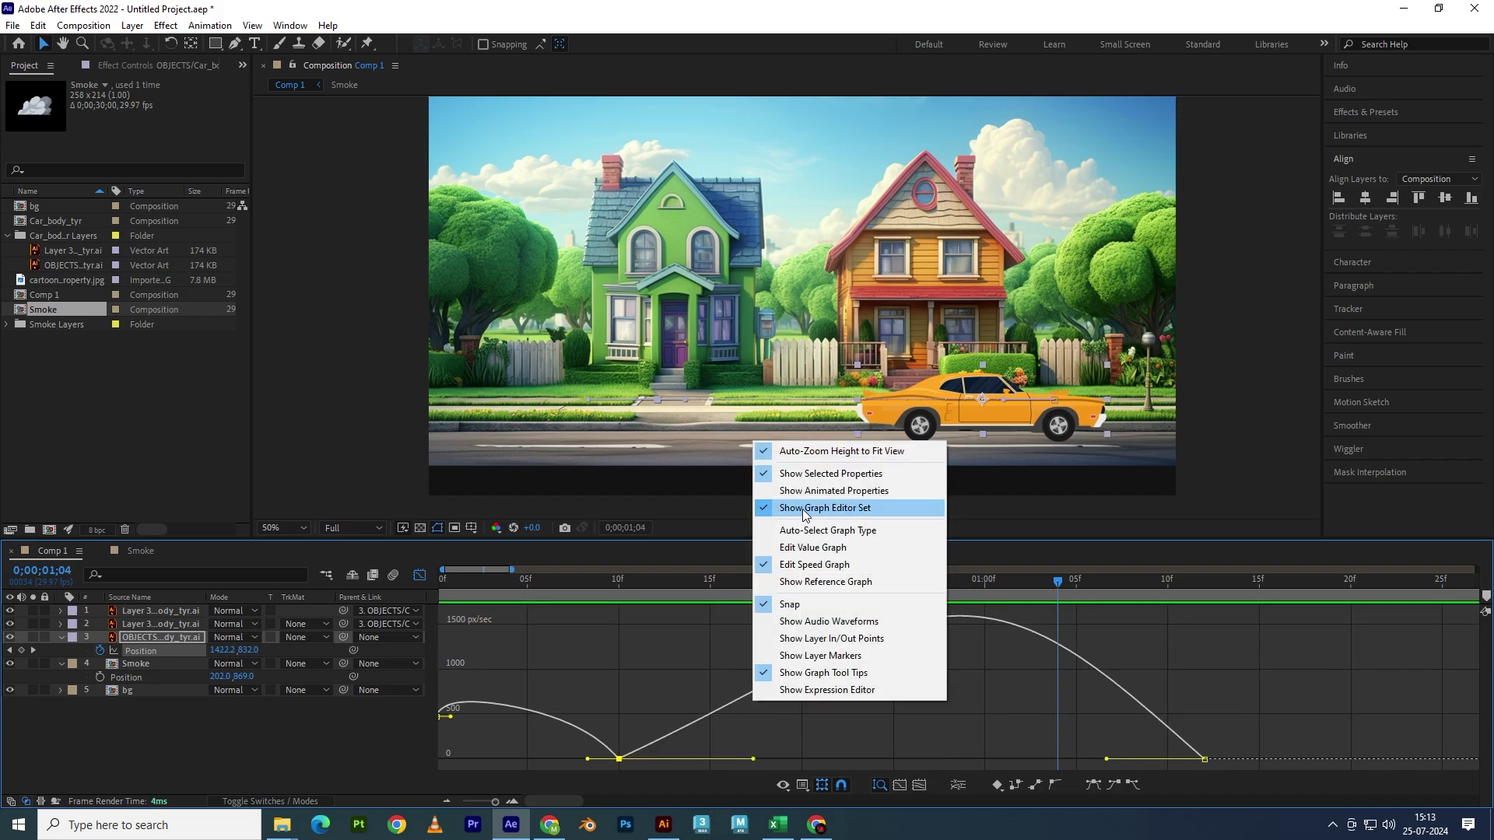
{"action": "left_click", "coordinate": [811, 549]}
{"action": "right_click", "coordinate": [754, 649]}
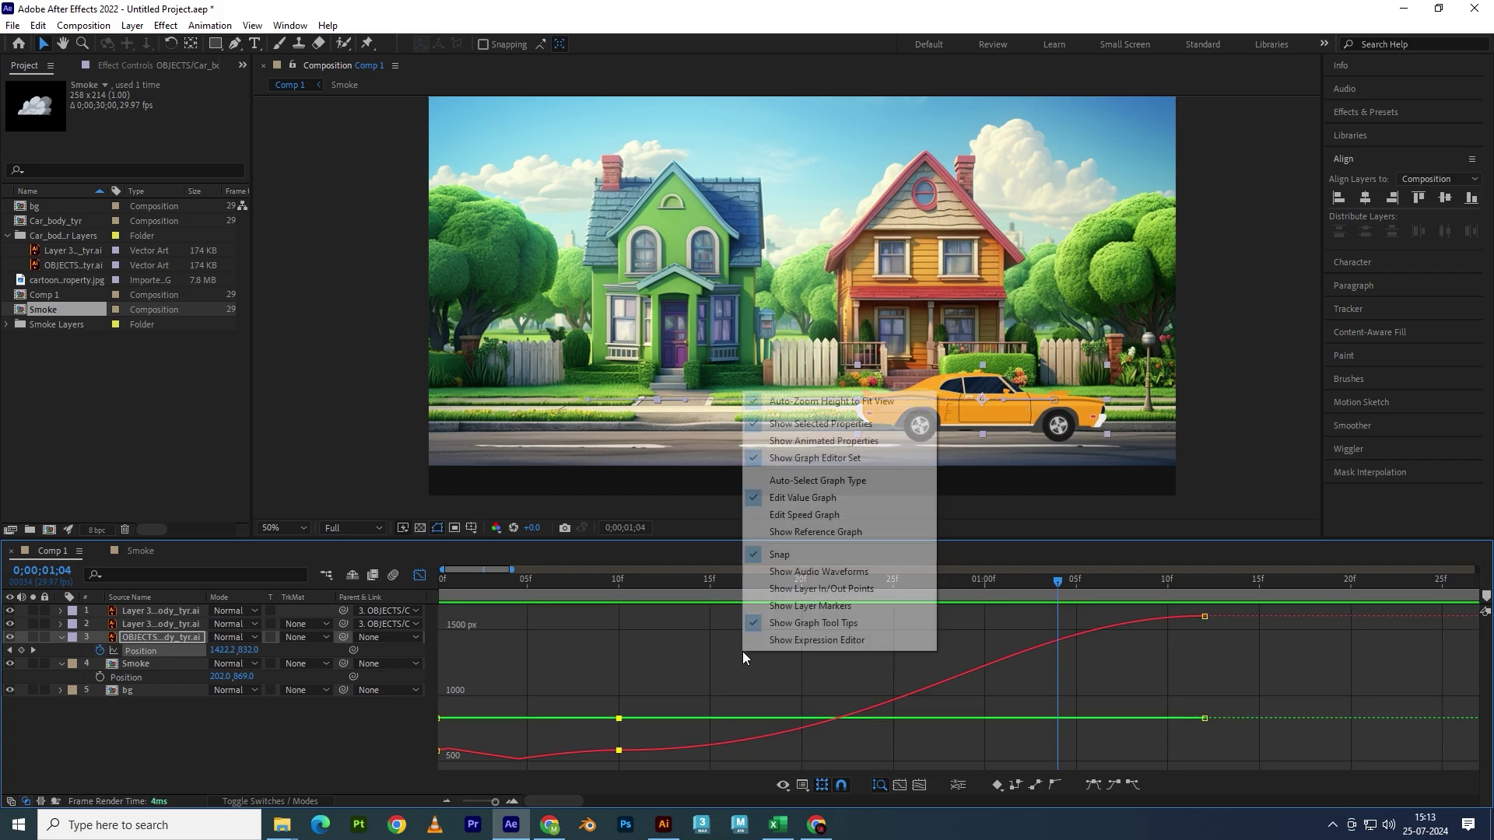
{"action": "left_click", "coordinate": [792, 517]}
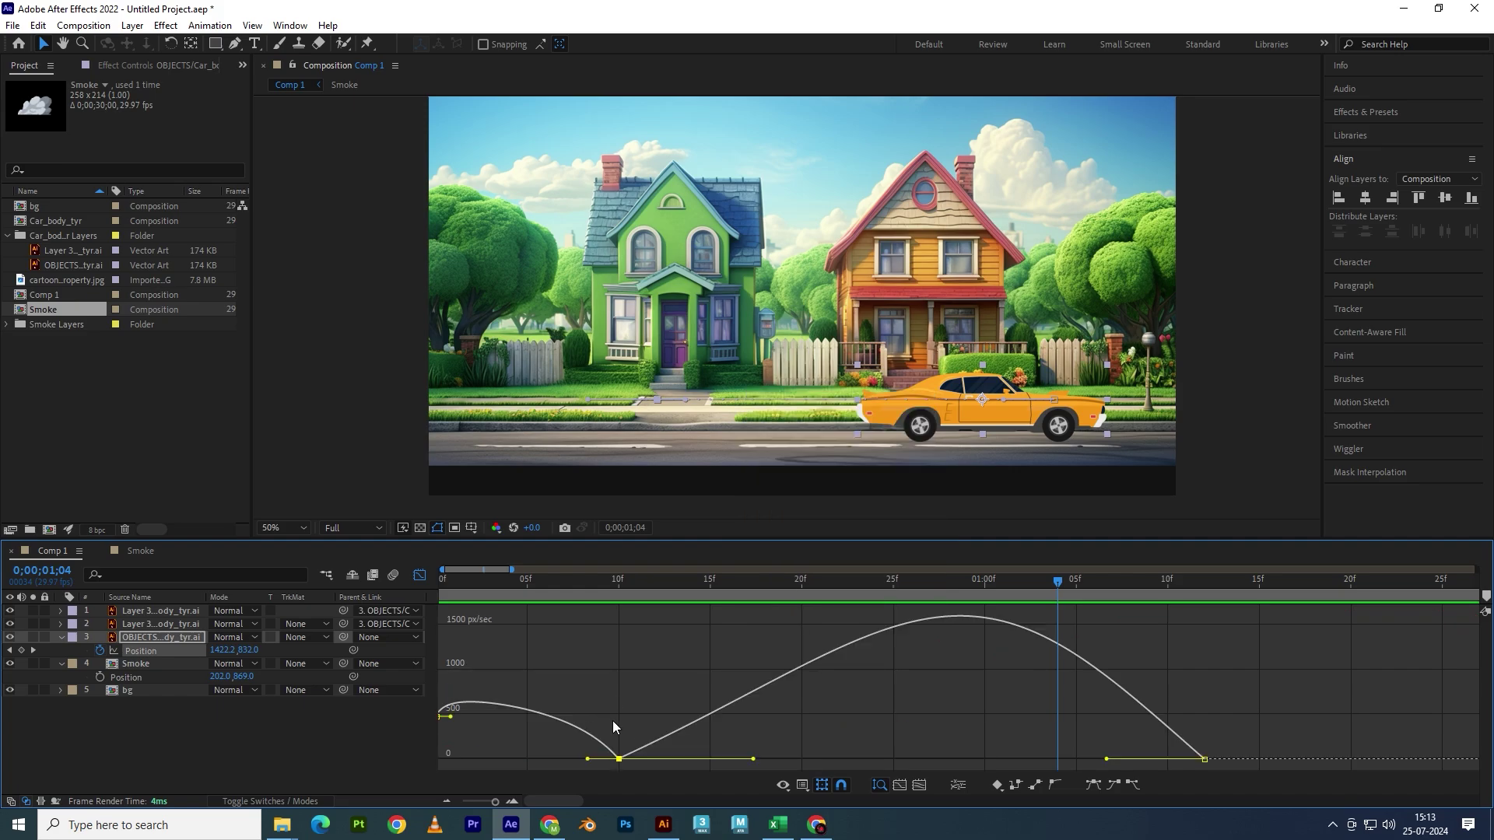
- Drag the 10f keyframe's ease out to about 51% influence and preview from 10f
{"action": "left_click_drag", "start_coordinate": [750, 759], "coordinate": [764, 761]}
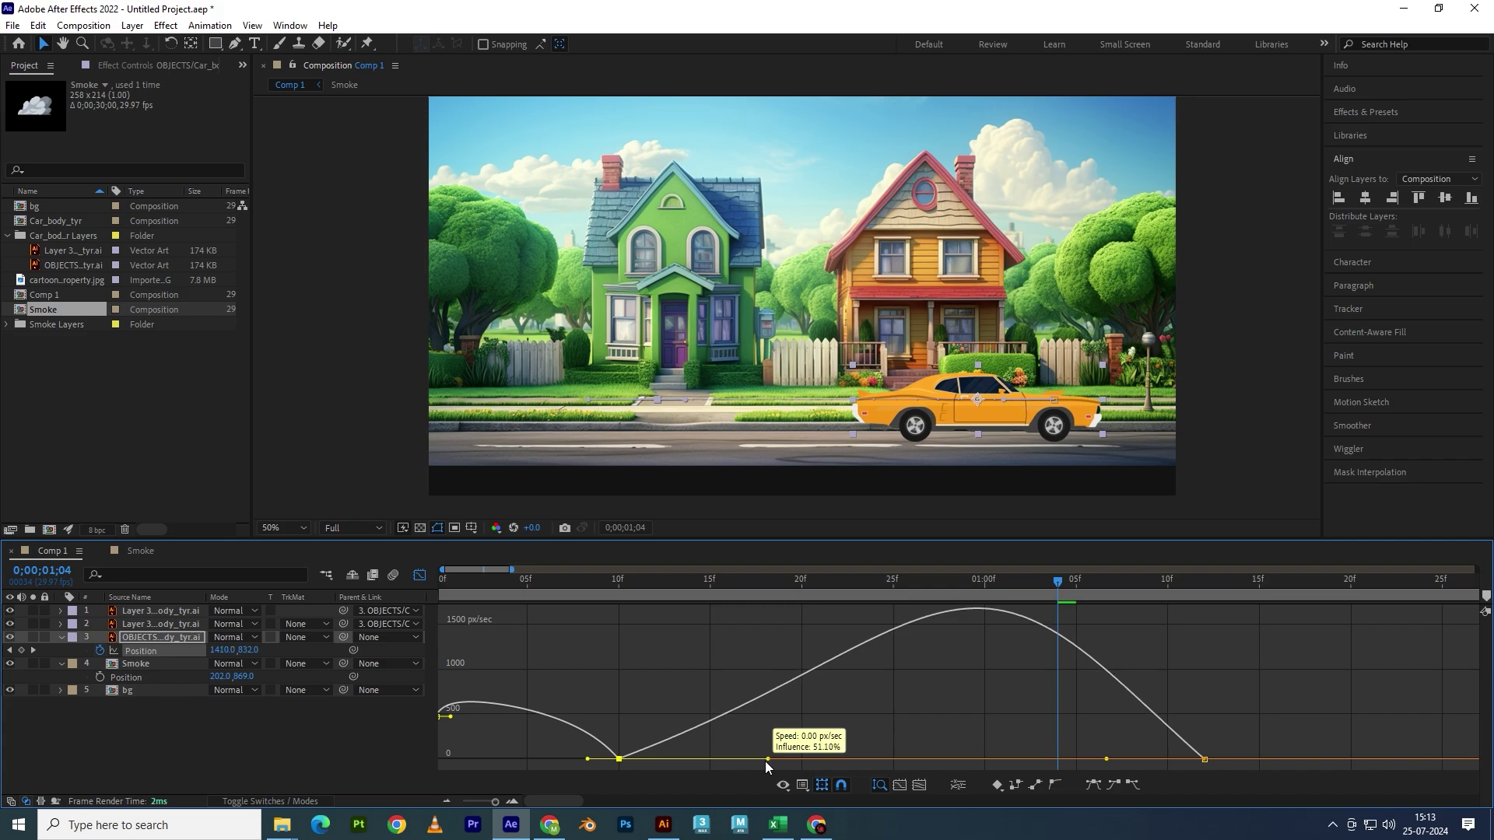
{"action": "left_click", "coordinate": [702, 582]}
{"action": "left_click_drag", "start_coordinate": [702, 582], "coordinate": [618, 606]}
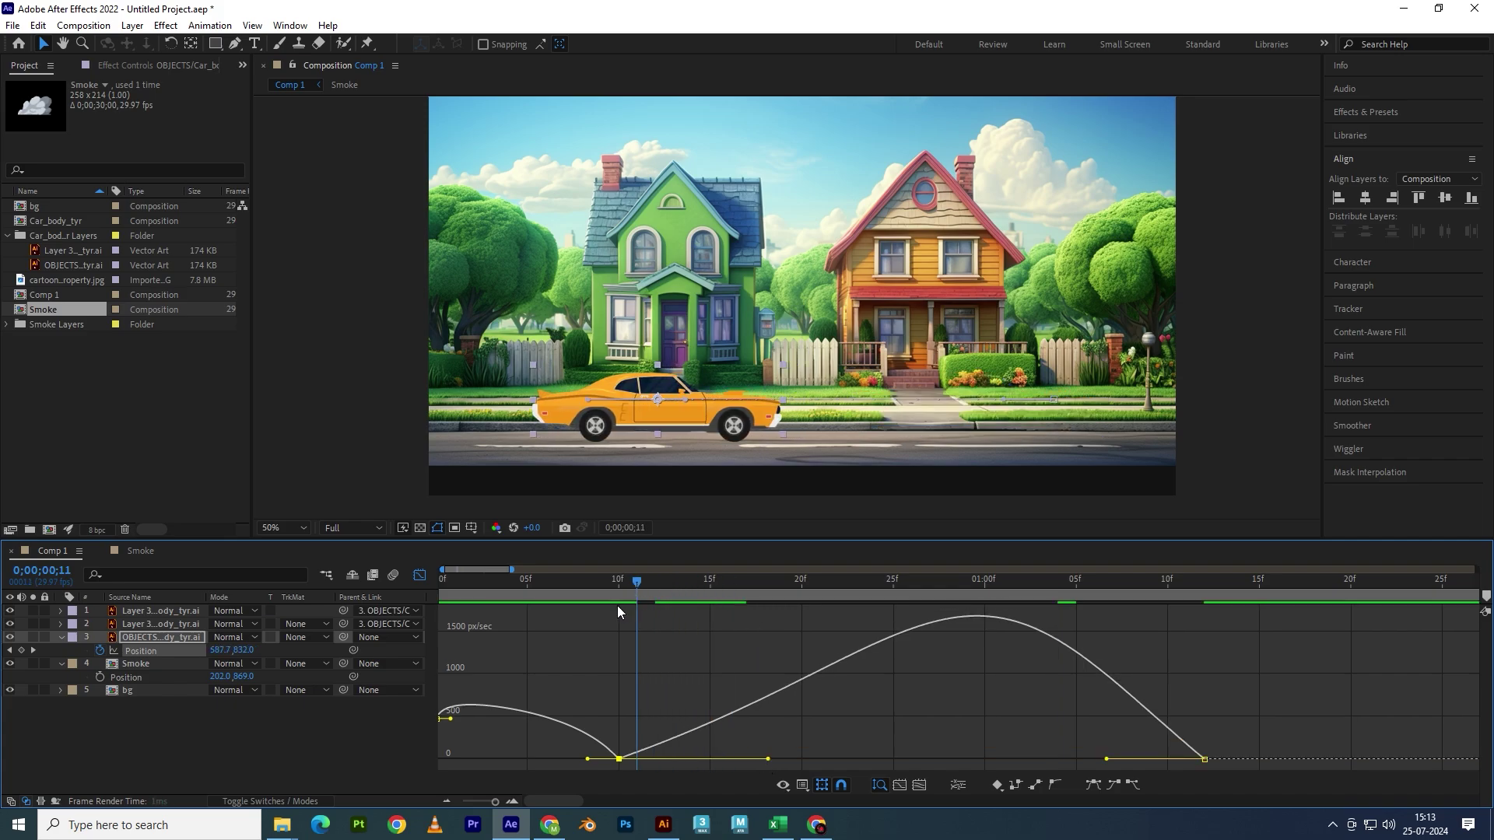
{"action": "key", "text": "space"}
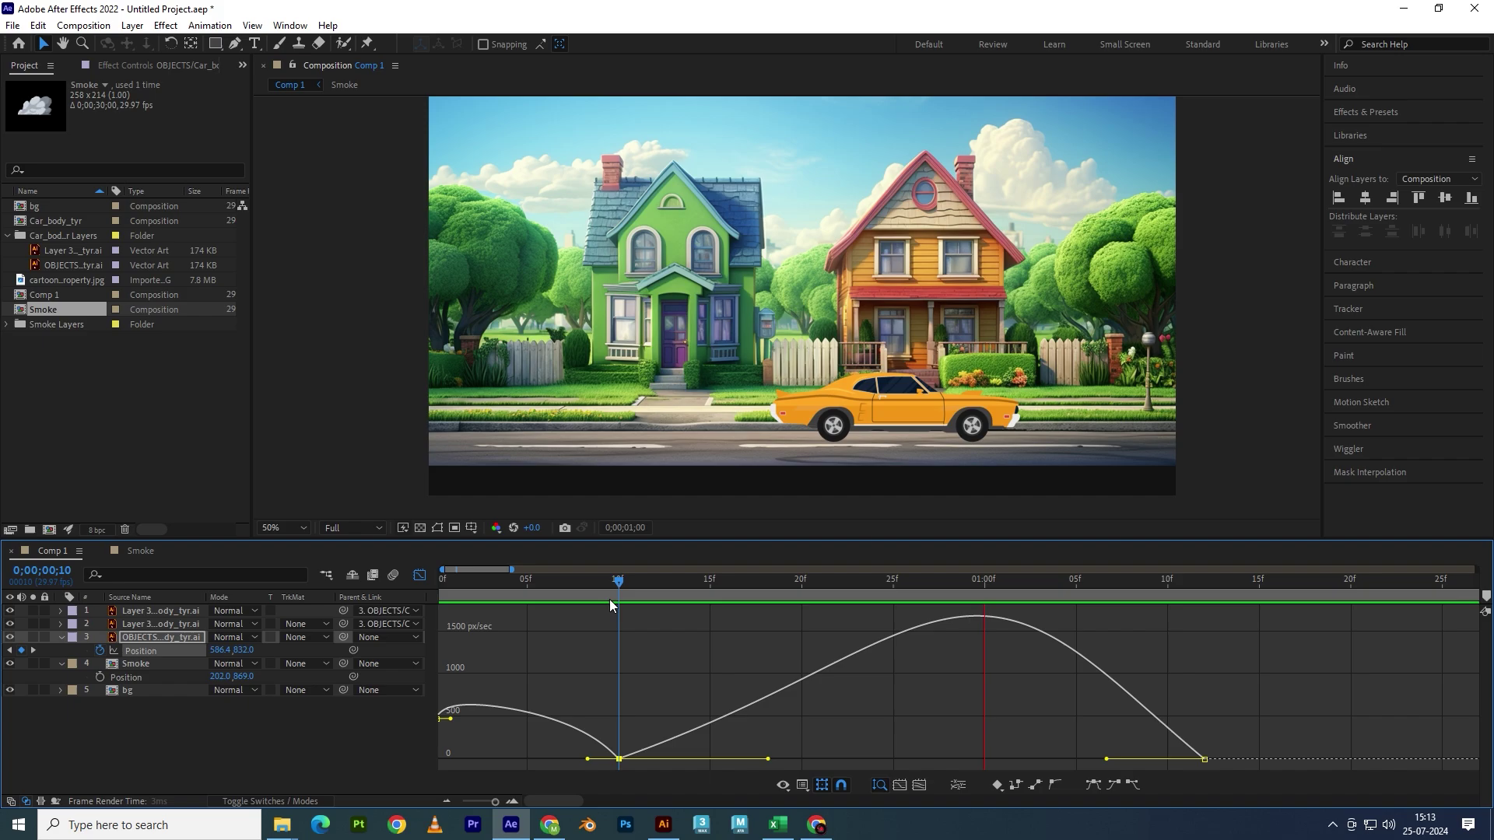
- Return to the layer bars view and play the drive from the start
{"action": "left_click", "coordinate": [419, 576]}
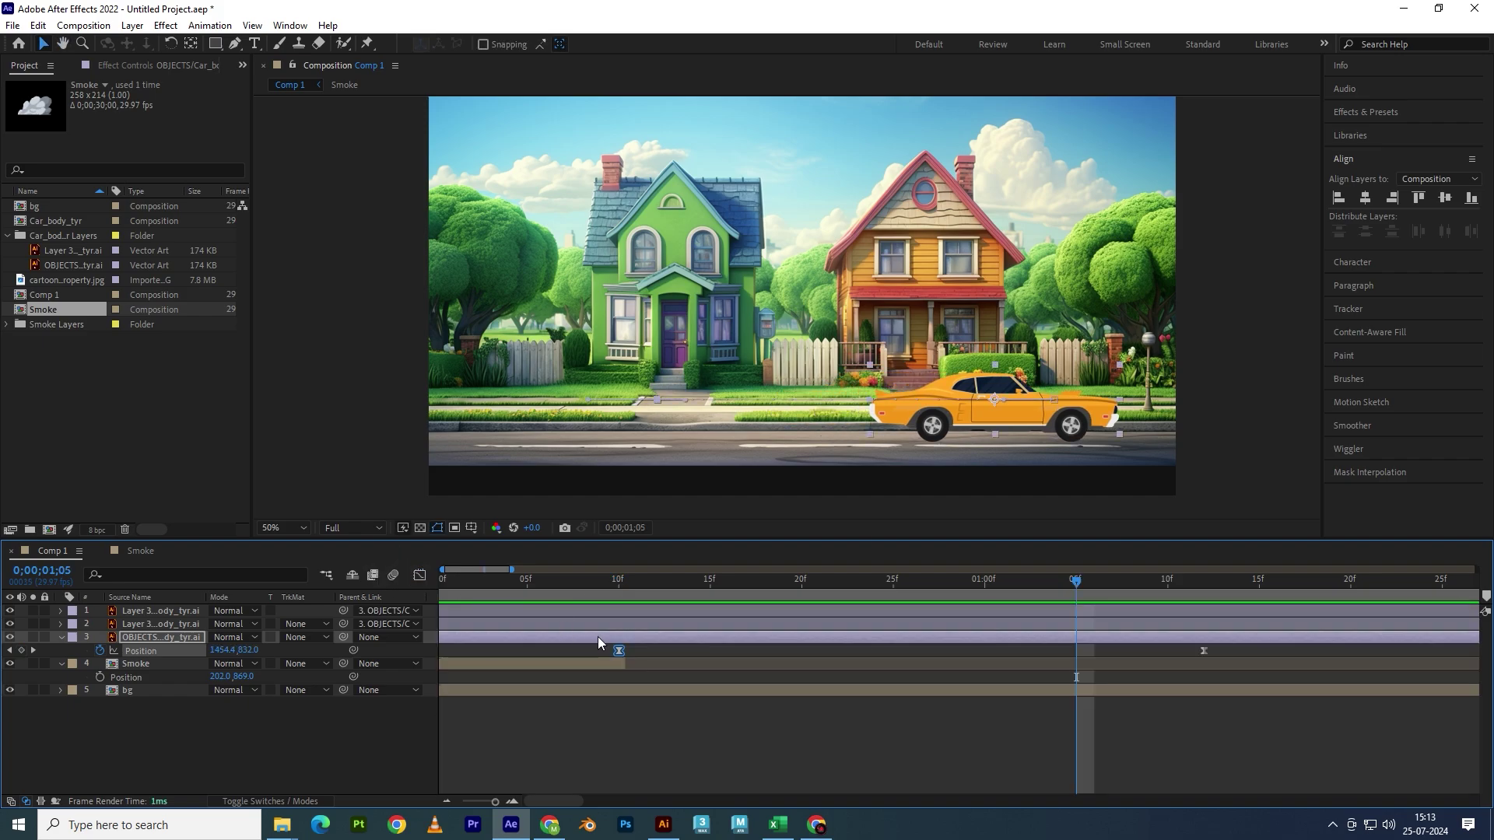
{"action": "key", "text": "Home"}
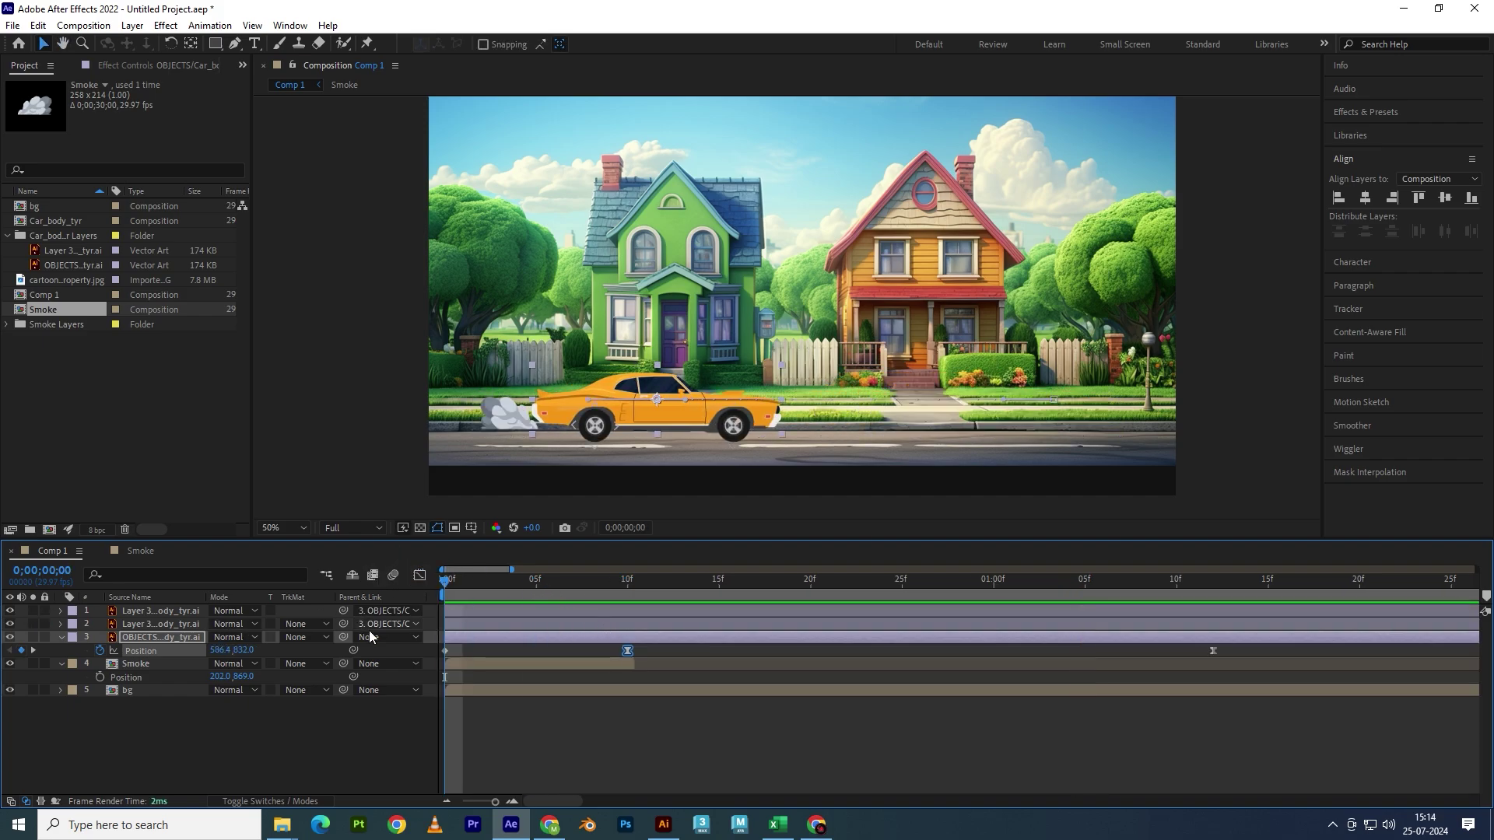
{"action": "key", "text": "space"}
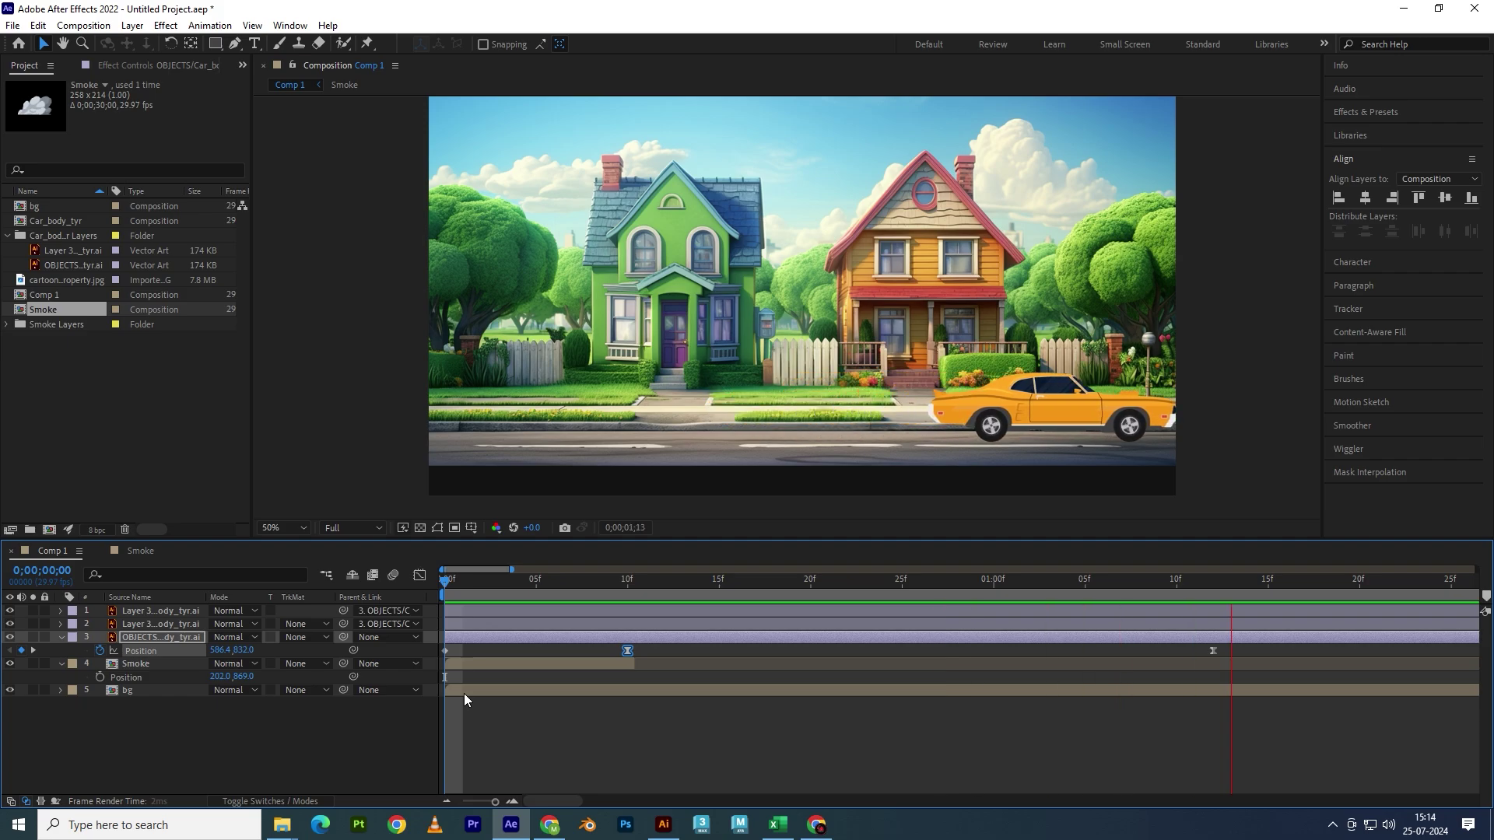
{"action": "key", "text": "space"}
{"action": "key", "text": "minus"}
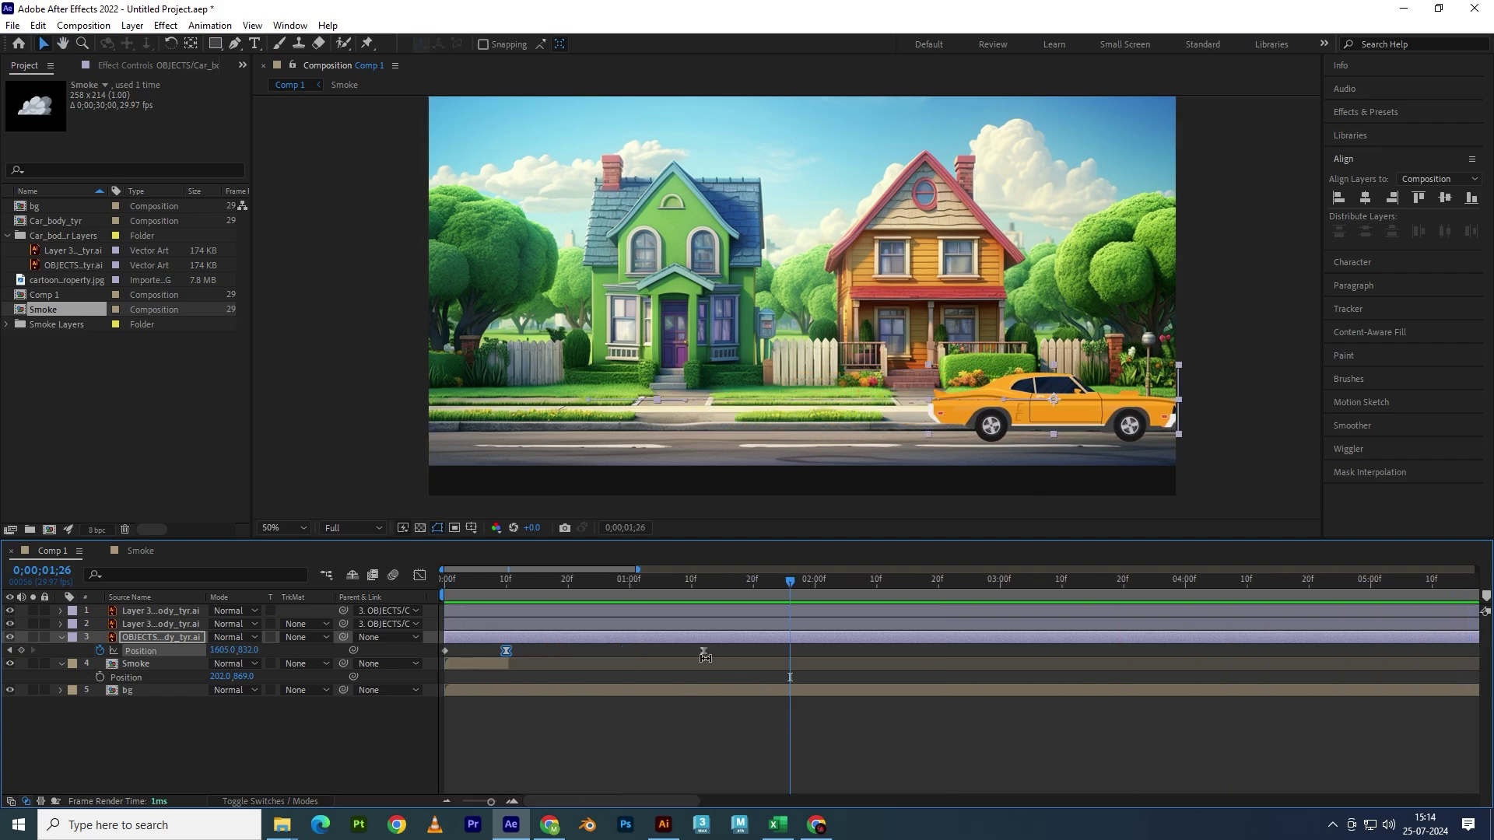
- Move the final Position keyframe to about 0;00;00;26, then replay and scrub the opening frames
{"action": "left_click_drag", "start_coordinate": [705, 652], "coordinate": [607, 652]}
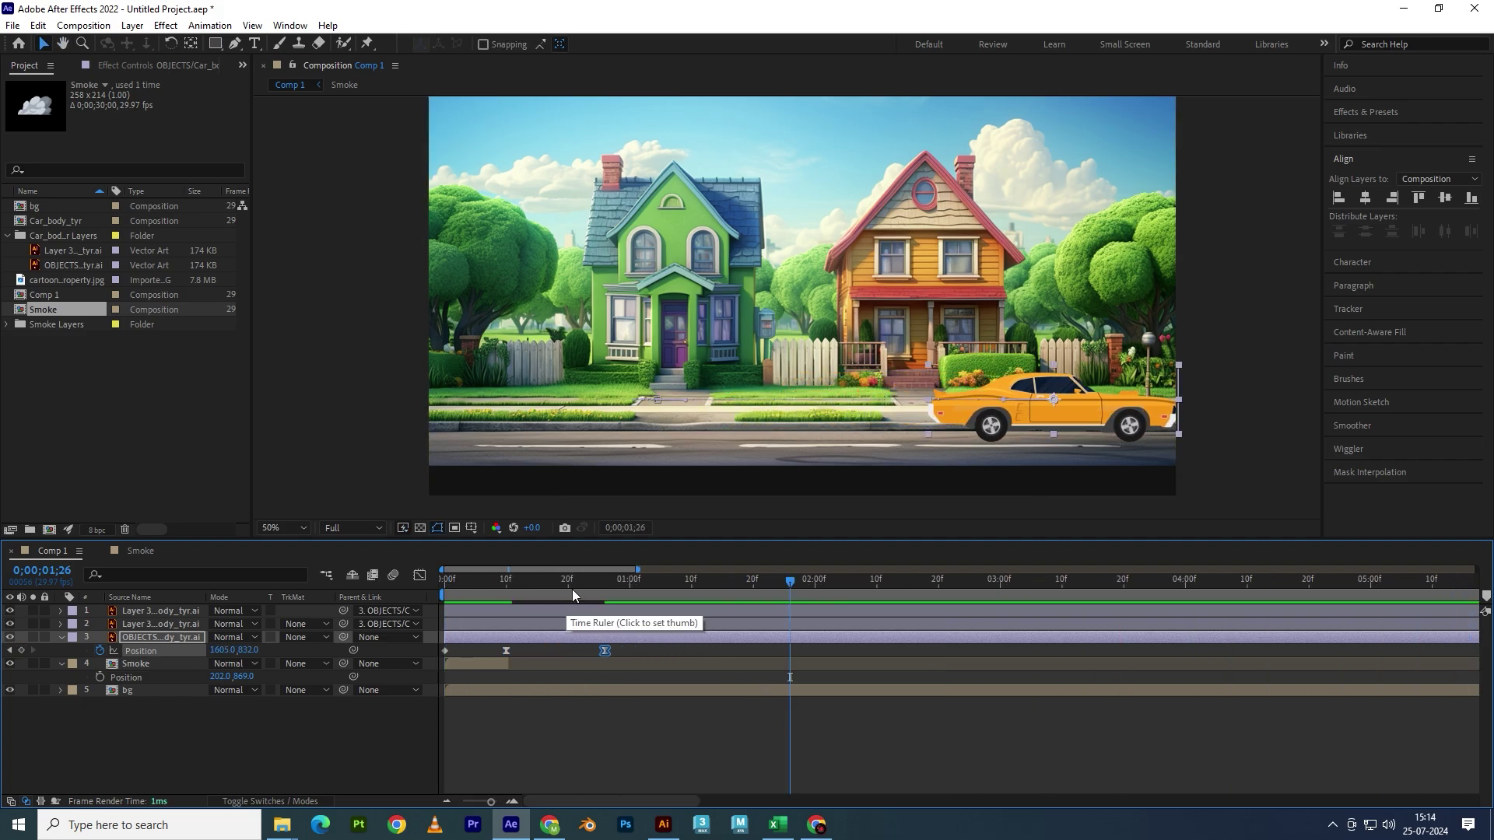
{"action": "key", "text": "Home"}
{"action": "key", "text": "space"}
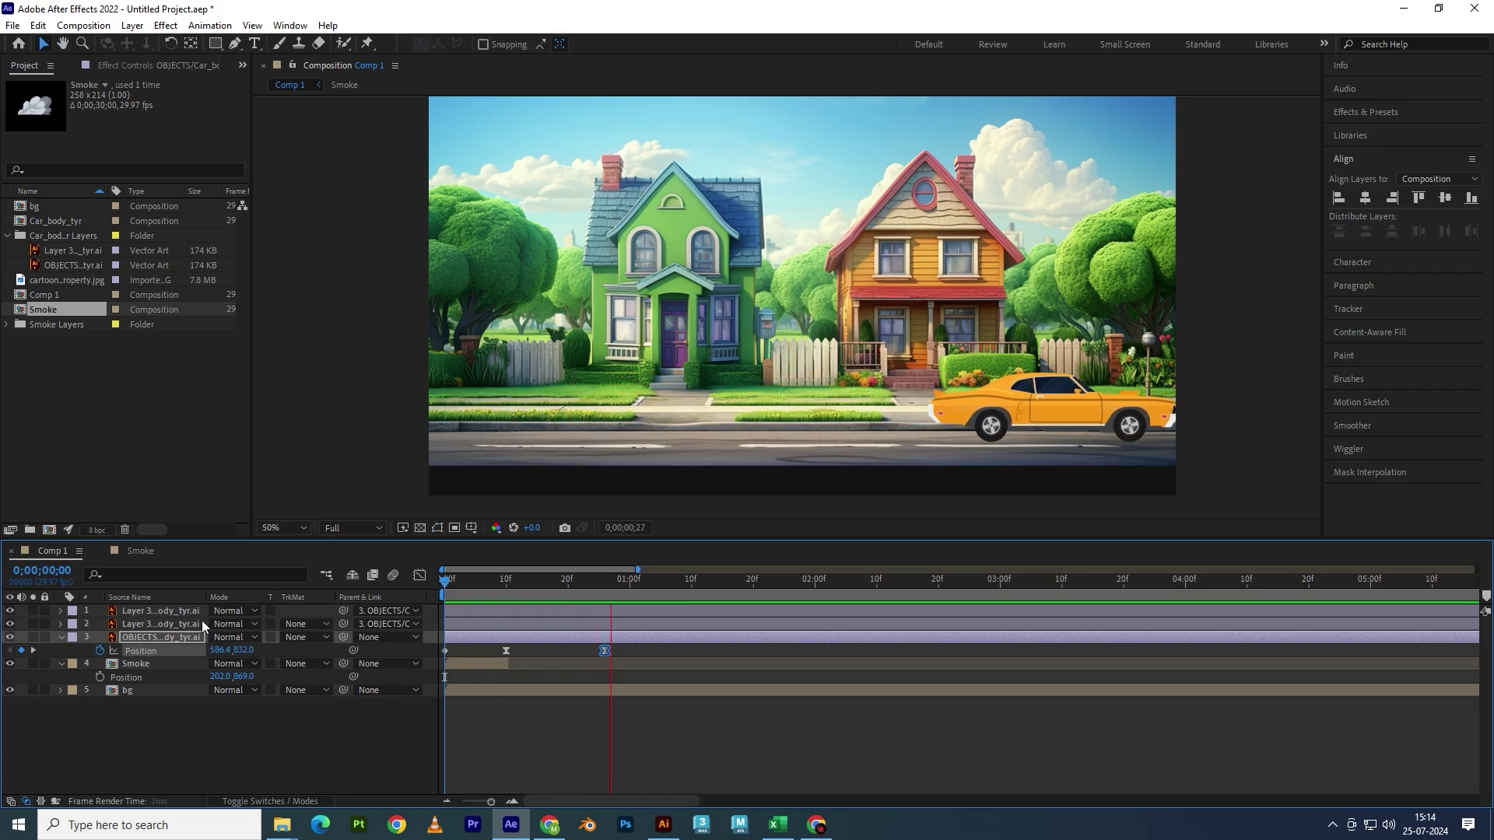
{"action": "key", "text": "space"}
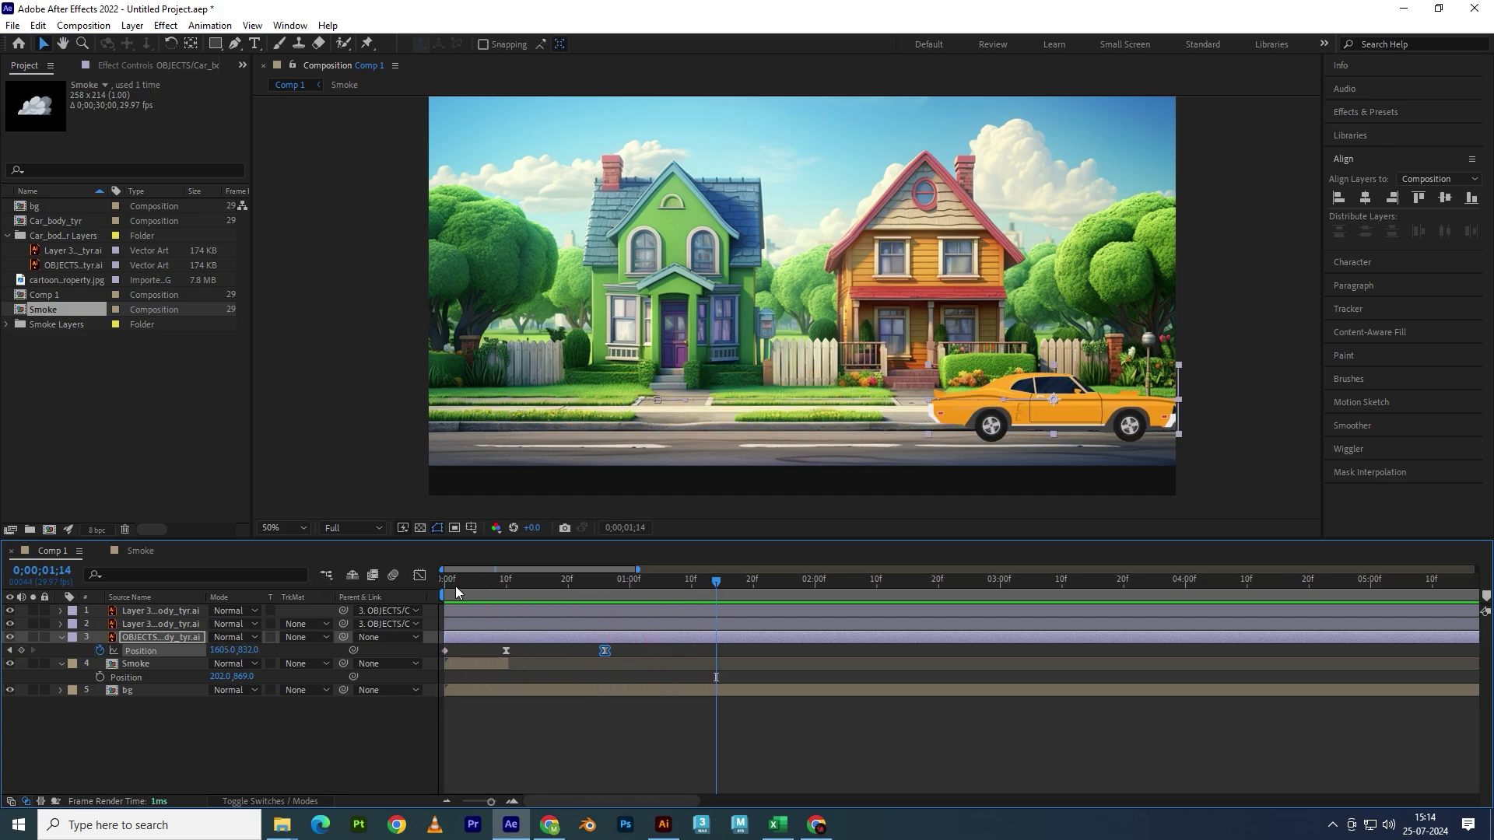
{"action": "key", "text": "Home"}
{"action": "key", "text": "space"}
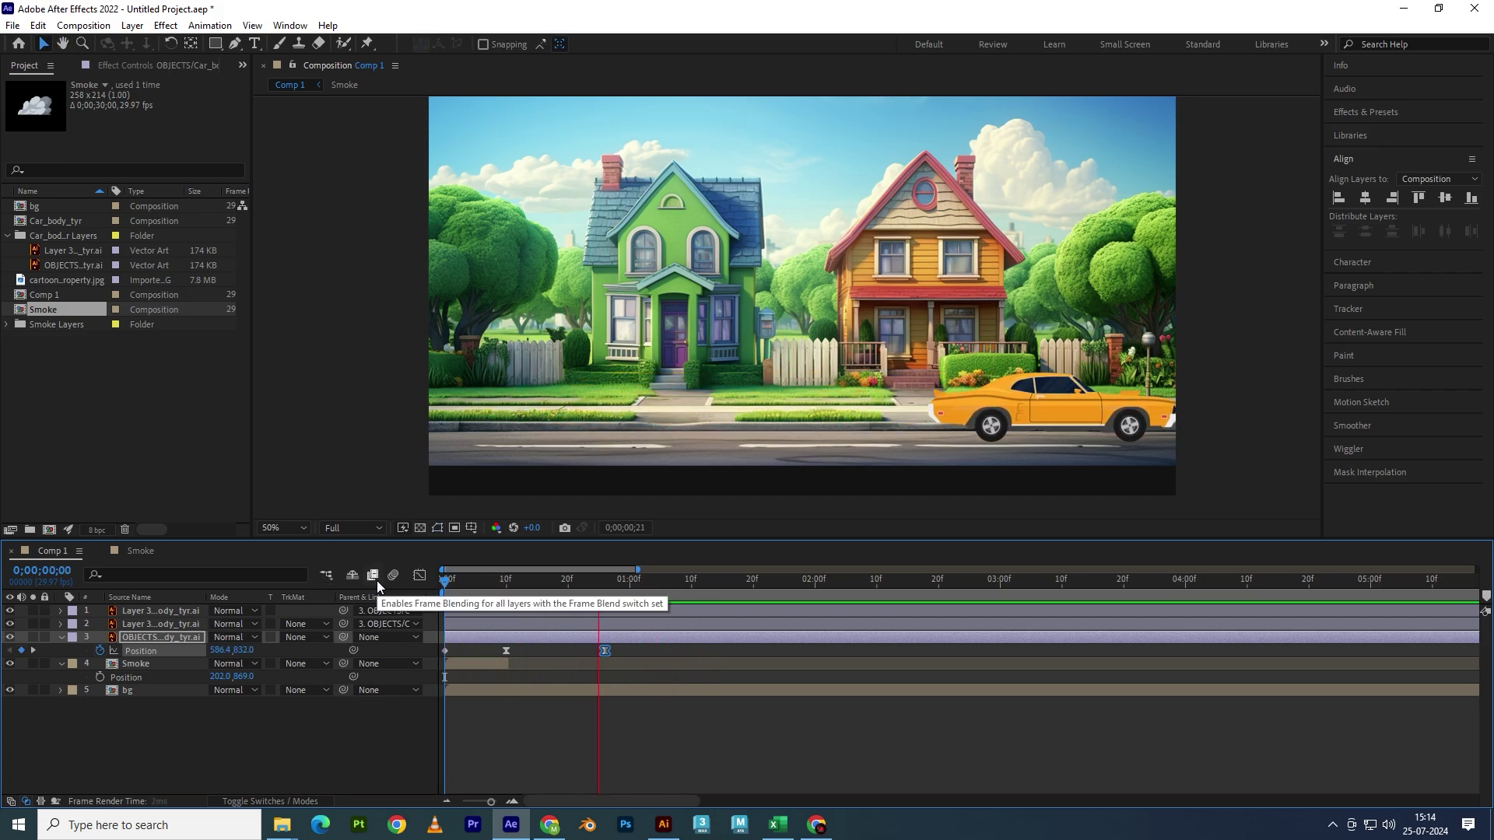
{"action": "key", "text": "space"}
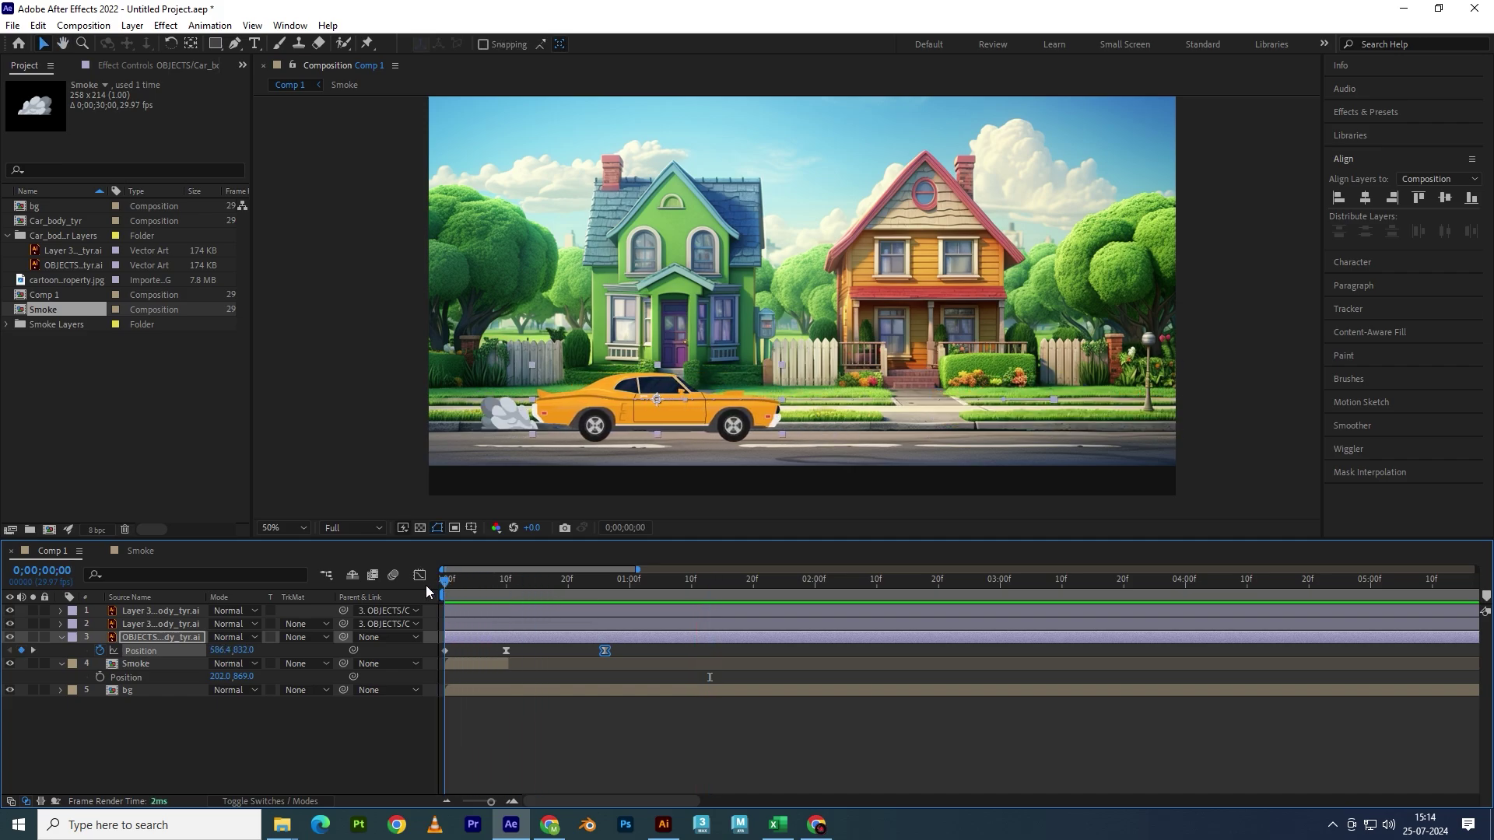
{"action": "mouse_move", "coordinate": [447, 591]}
{"action": "left_mouse_down"}
{"action": "mouse_move", "coordinate": [582, 602]}
{"action": "mouse_move", "coordinate": [302, 601]}
{"action": "left_mouse_up"}
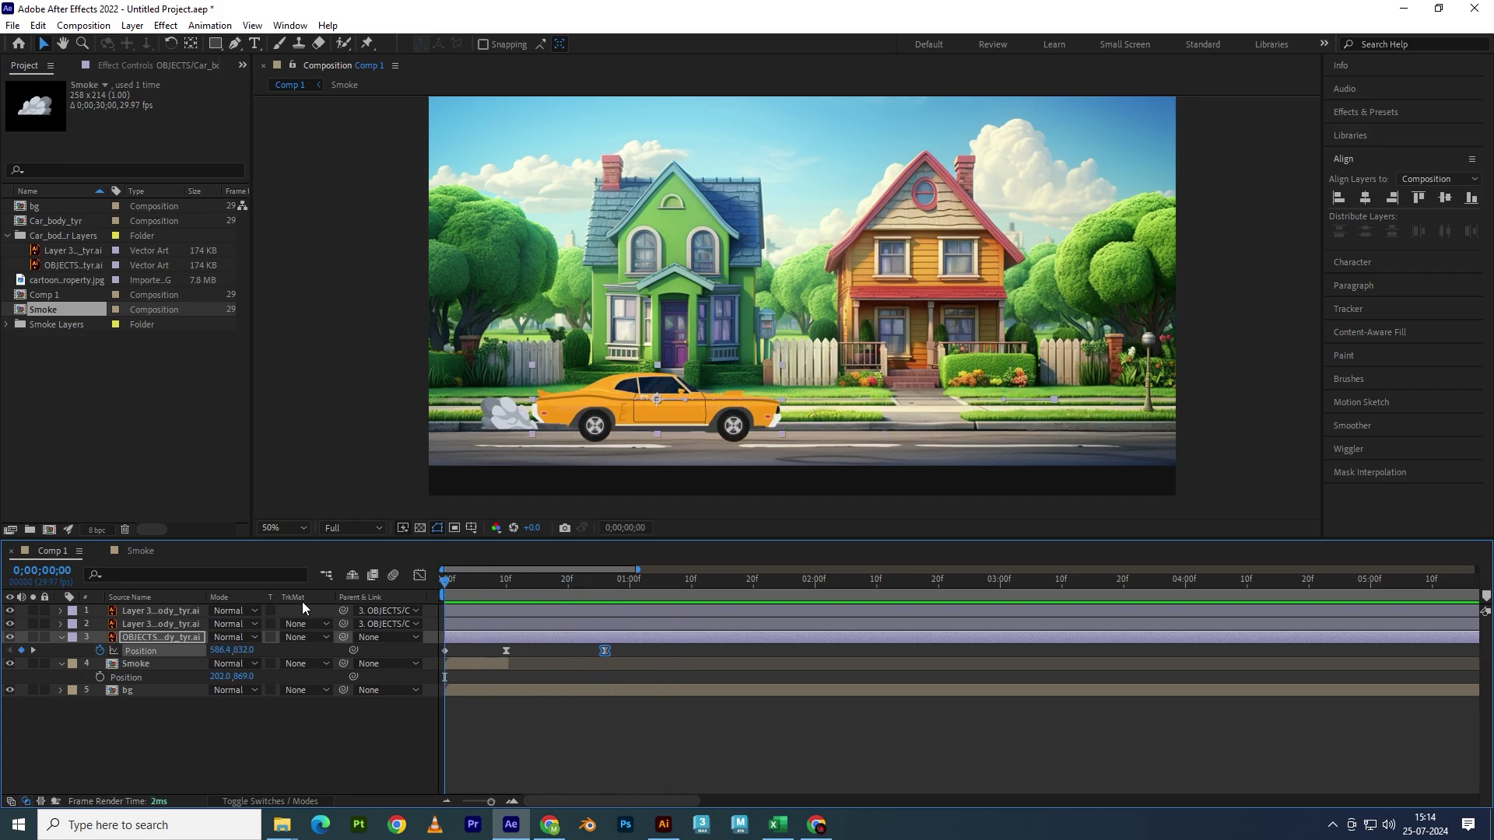
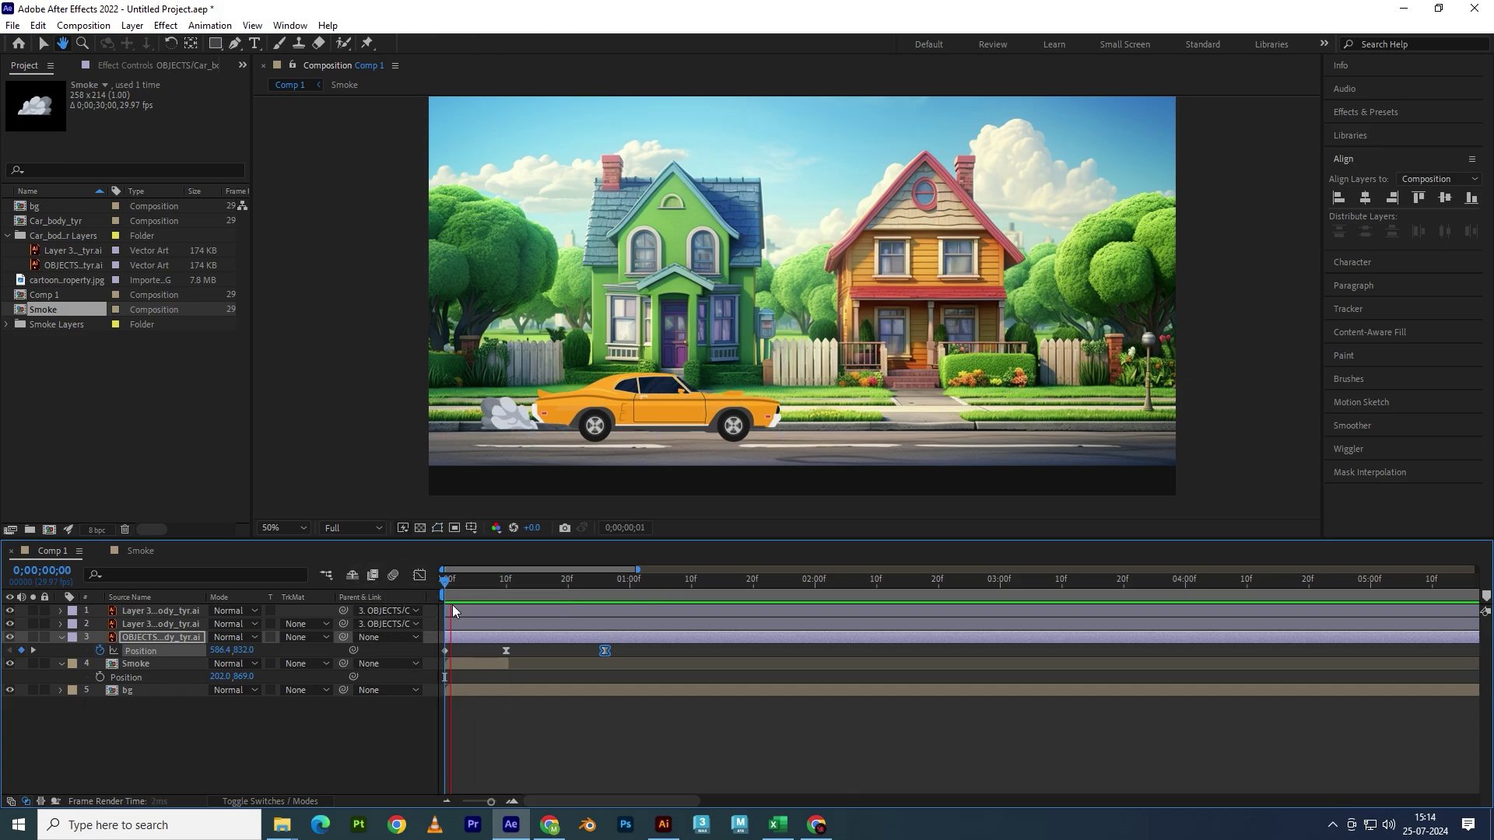
- Preview the drive, then ease both car Position keyframes to about 18% influence in the Graph Editor
{"action": "key", "text": "space"}
{"action": "key", "text": "space"}
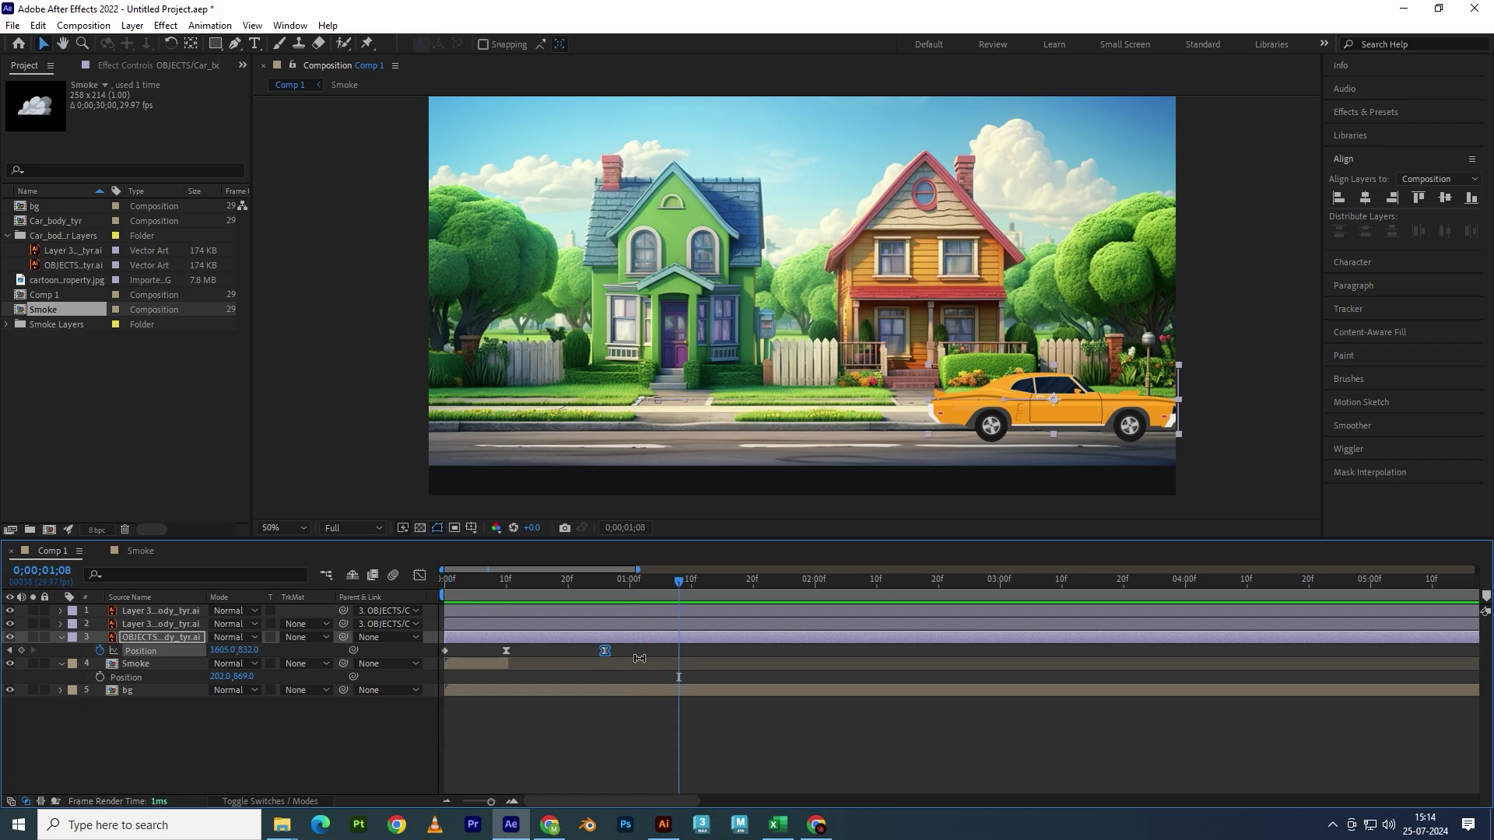
{"action": "left_click", "coordinate": [638, 663]}
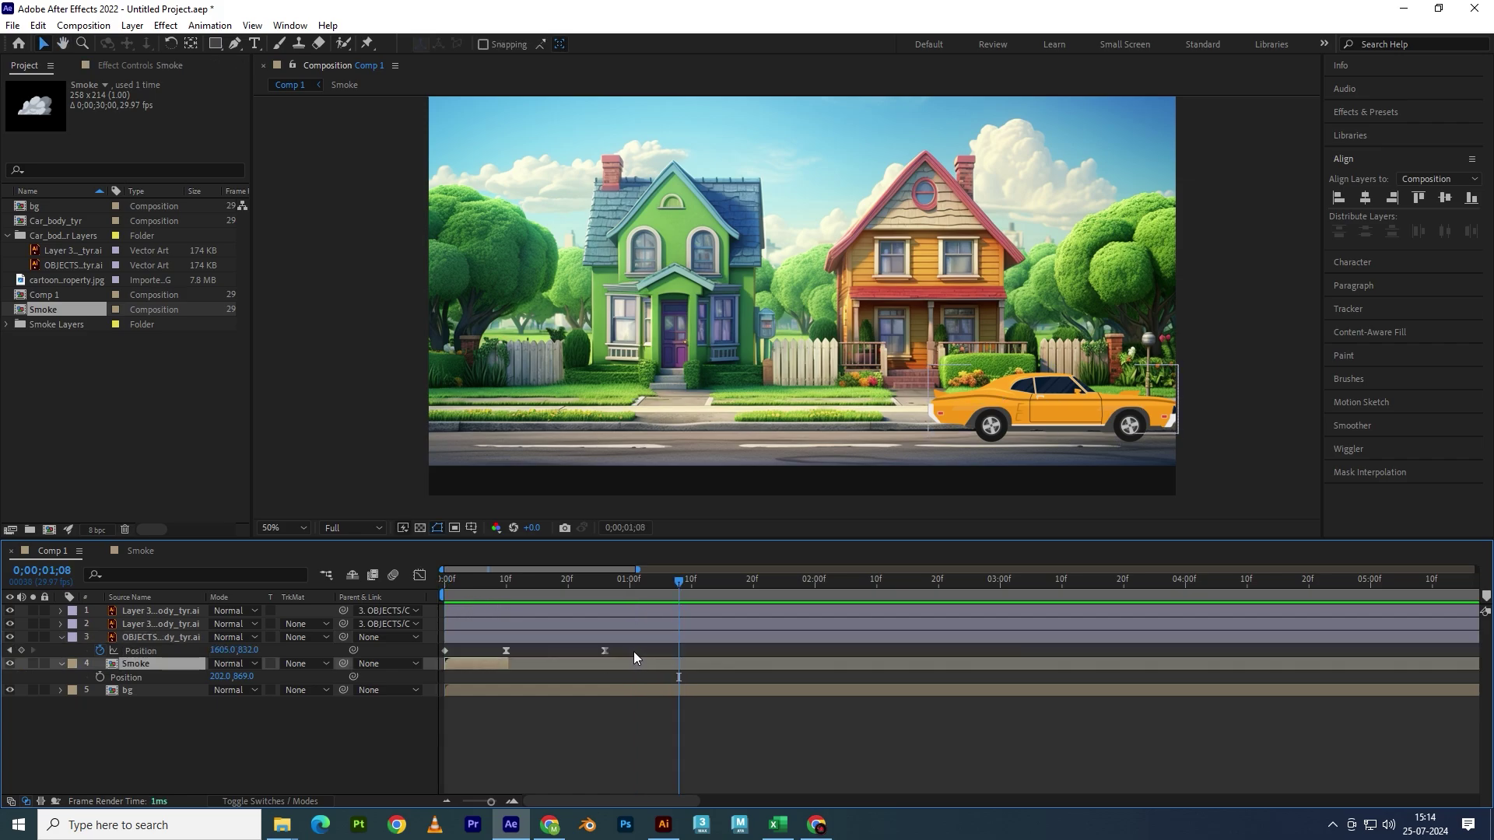
{"action": "left_click_drag", "start_coordinate": [634, 652], "coordinate": [501, 652]}
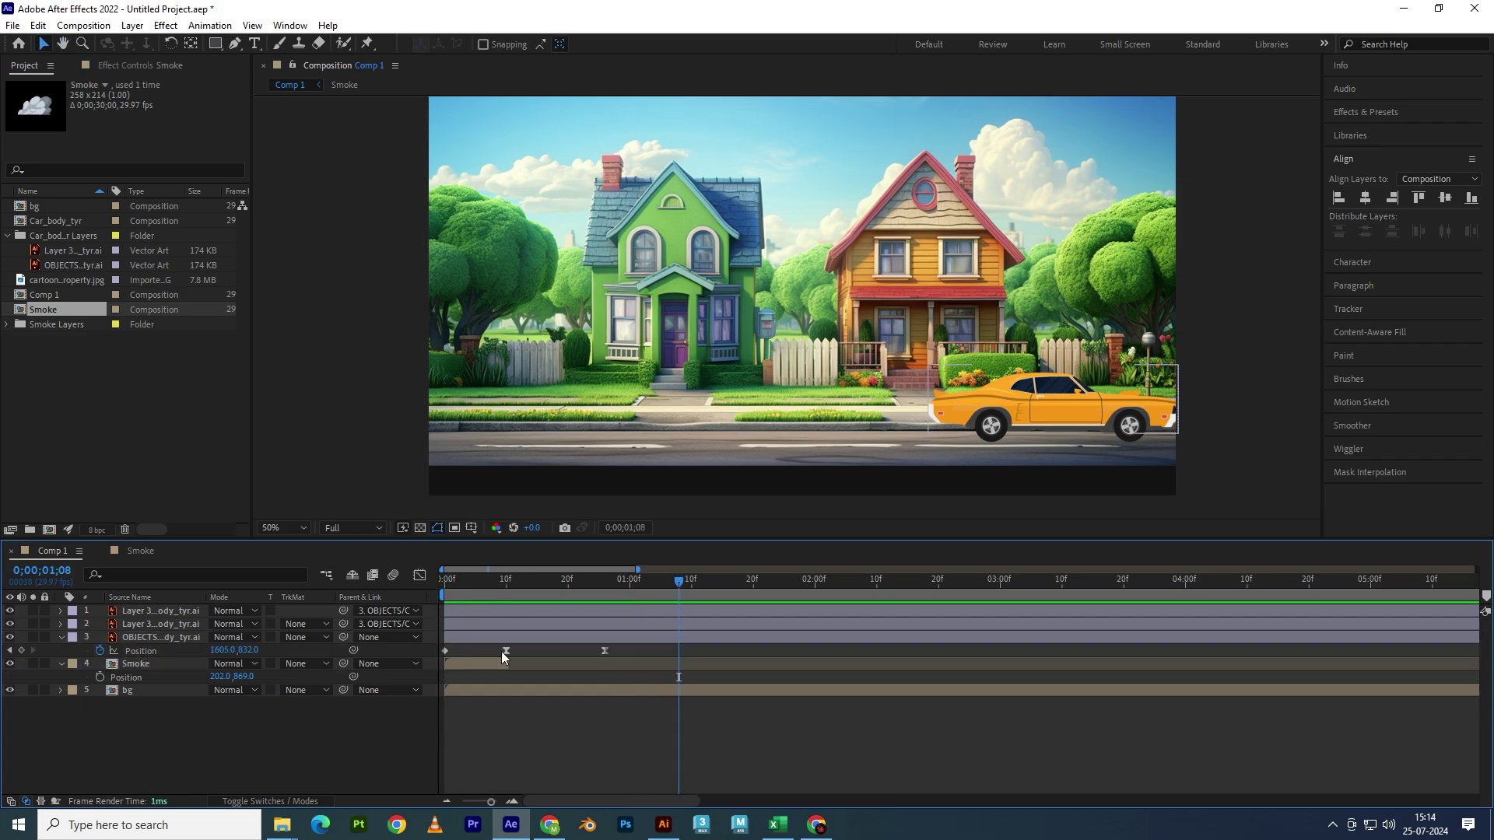
{"action": "left_click", "coordinate": [419, 575]}
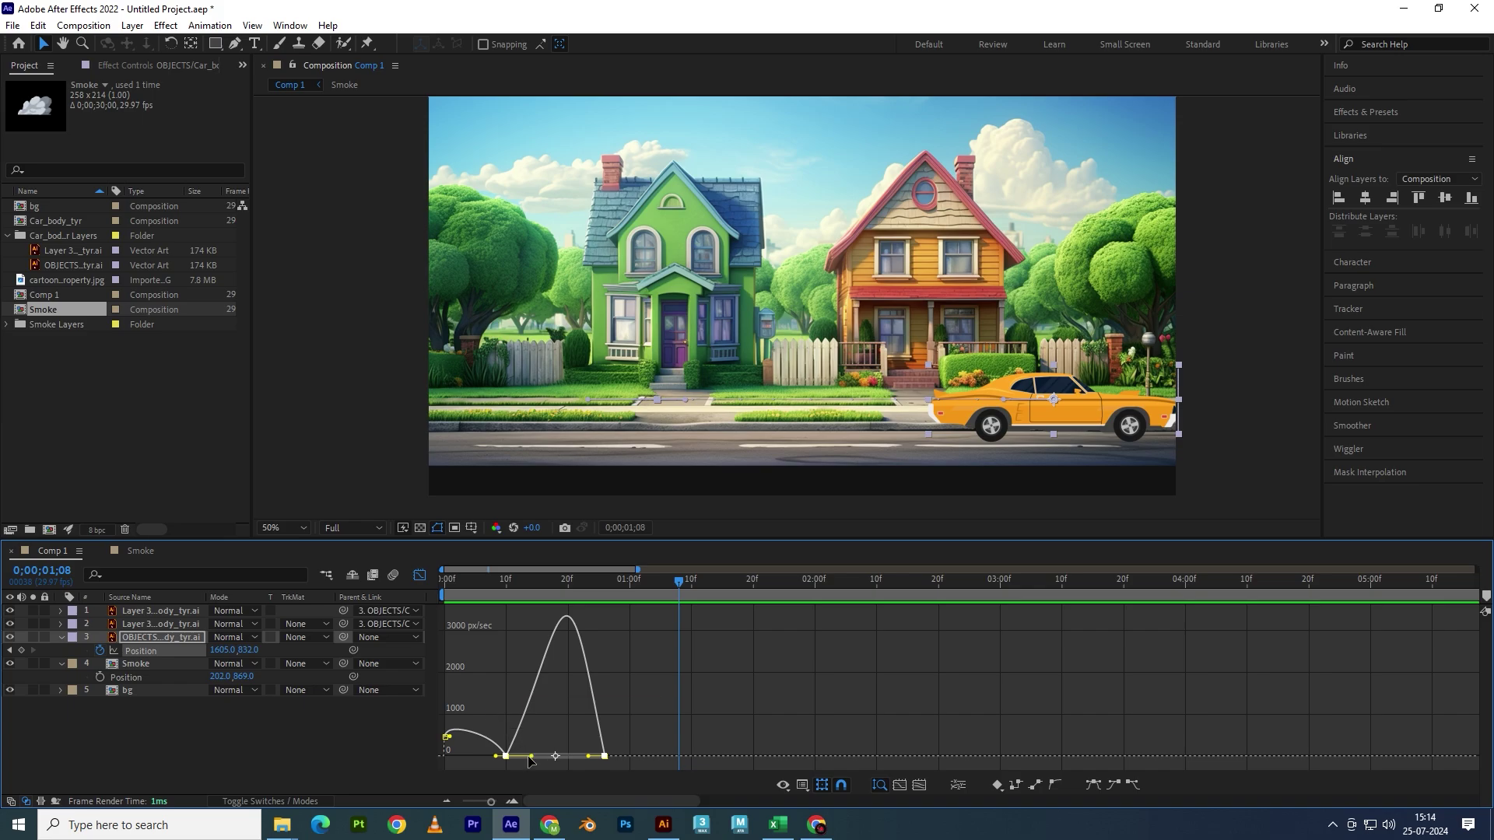
{"action": "left_click_drag", "start_coordinate": [528, 760], "coordinate": [513, 770]}
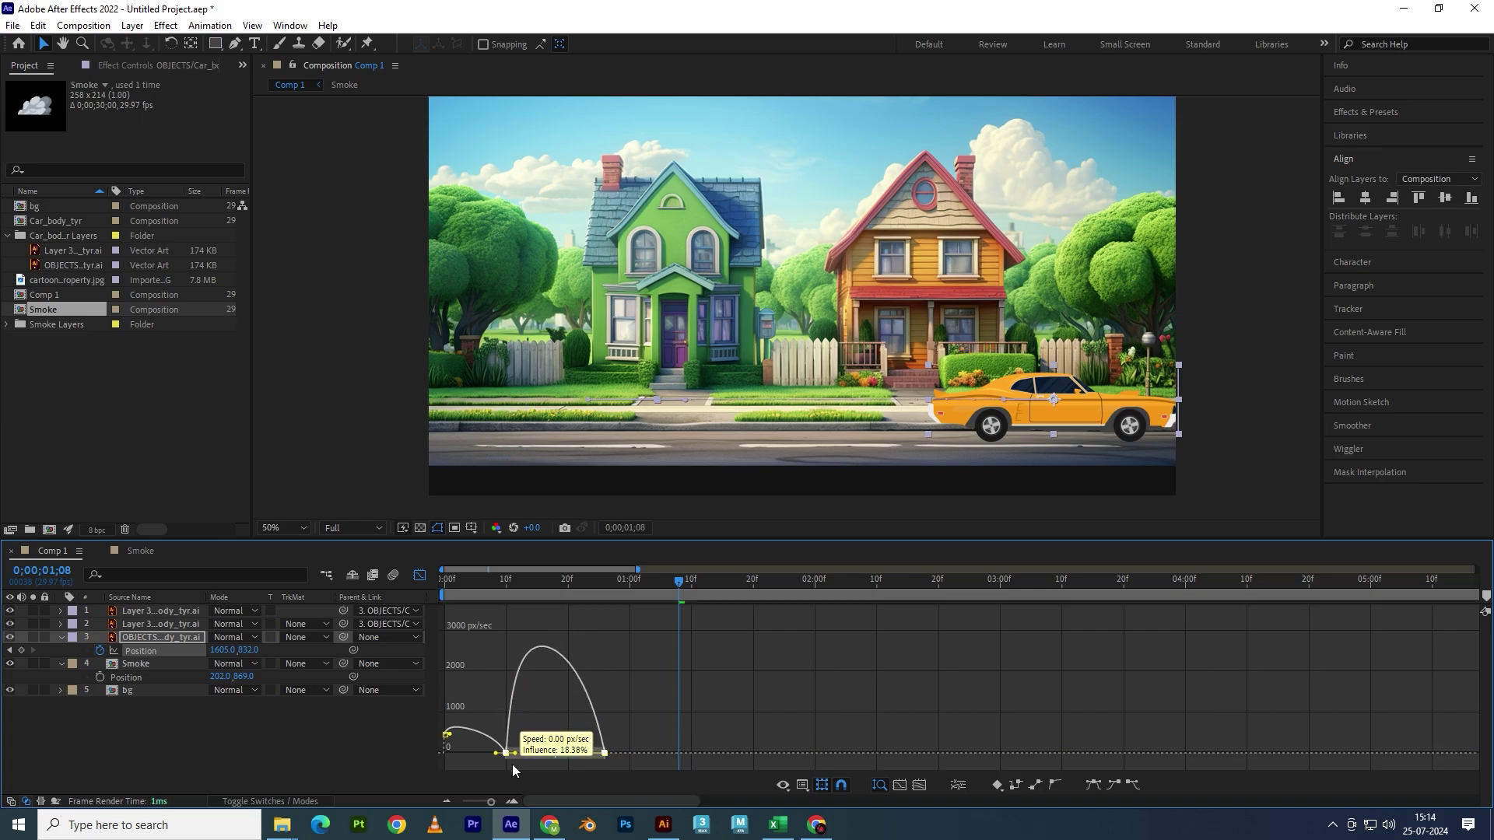
{"action": "left_click", "coordinate": [420, 576]}
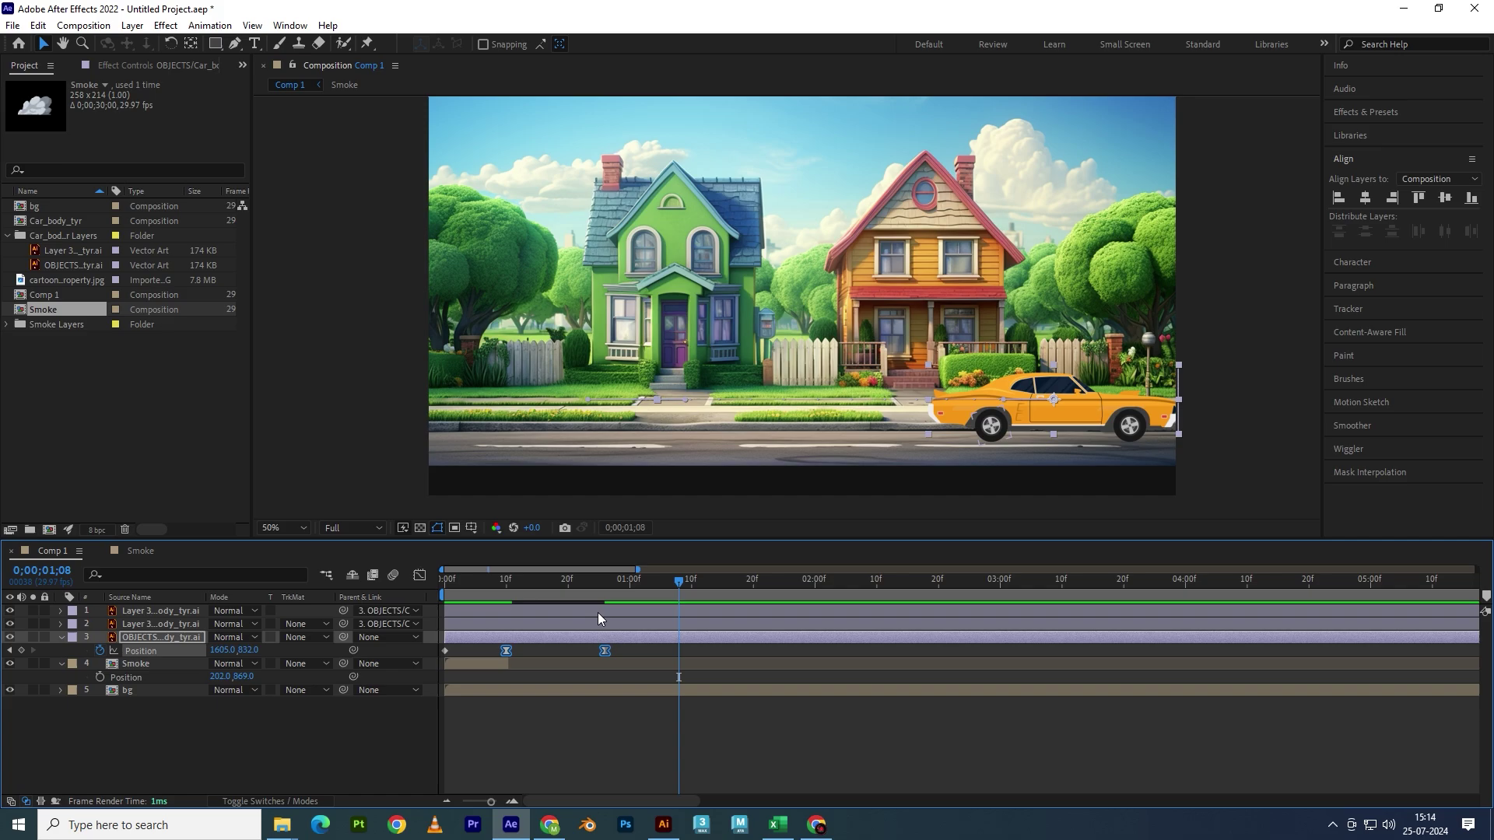
- Replay the car animation from 0;20 and return the playhead to frame 10
{"action": "mouse_move", "coordinate": [556, 585]}
{"action": "left_mouse_down"}
{"action": "mouse_move", "coordinate": [569, 614]}
{"action": "mouse_move", "coordinate": [461, 646]}
{"action": "left_mouse_up"}
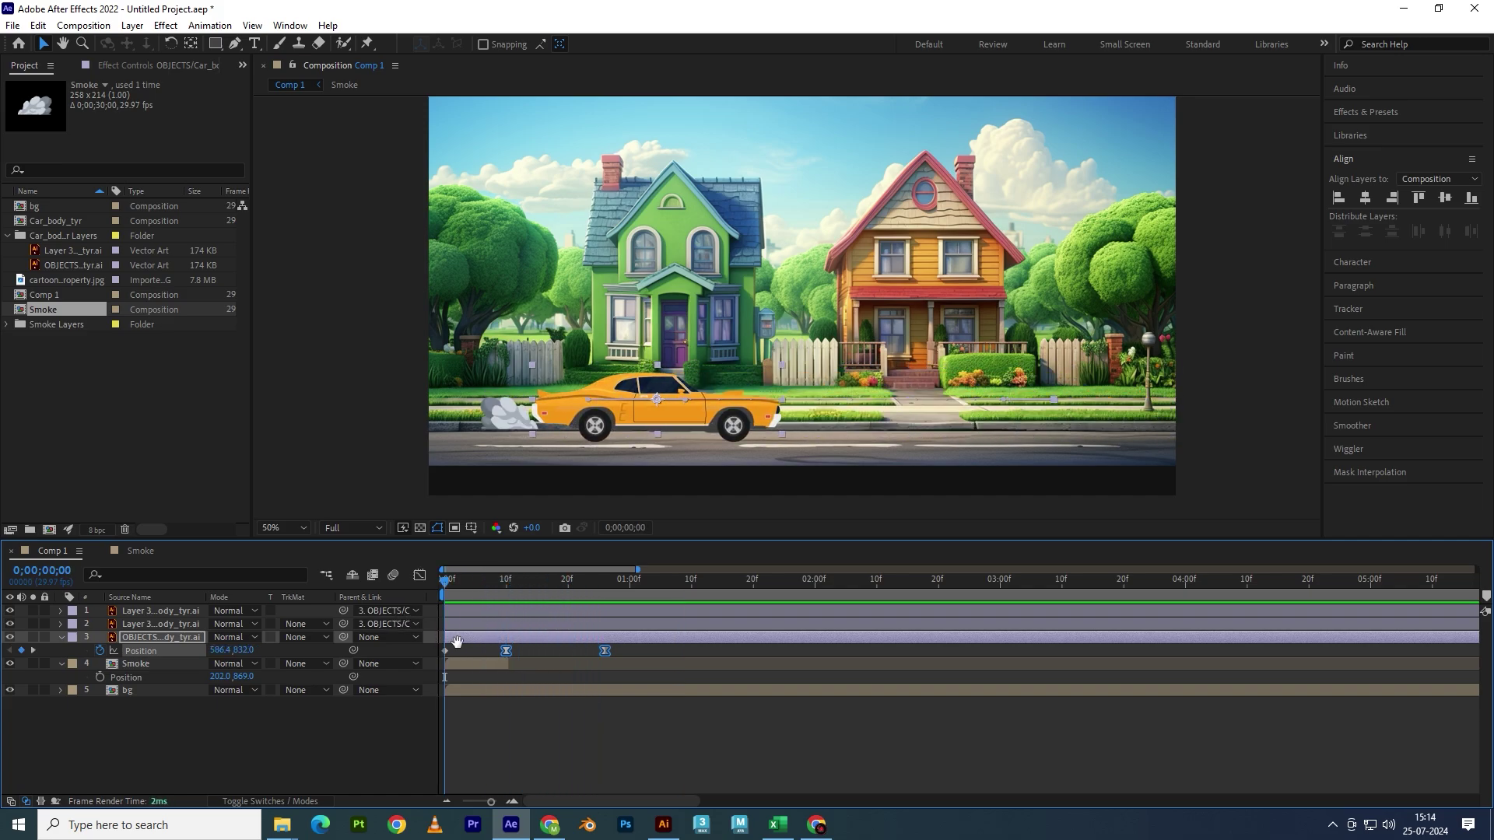
{"action": "key", "text": "space"}
{"action": "key", "text": "space"}
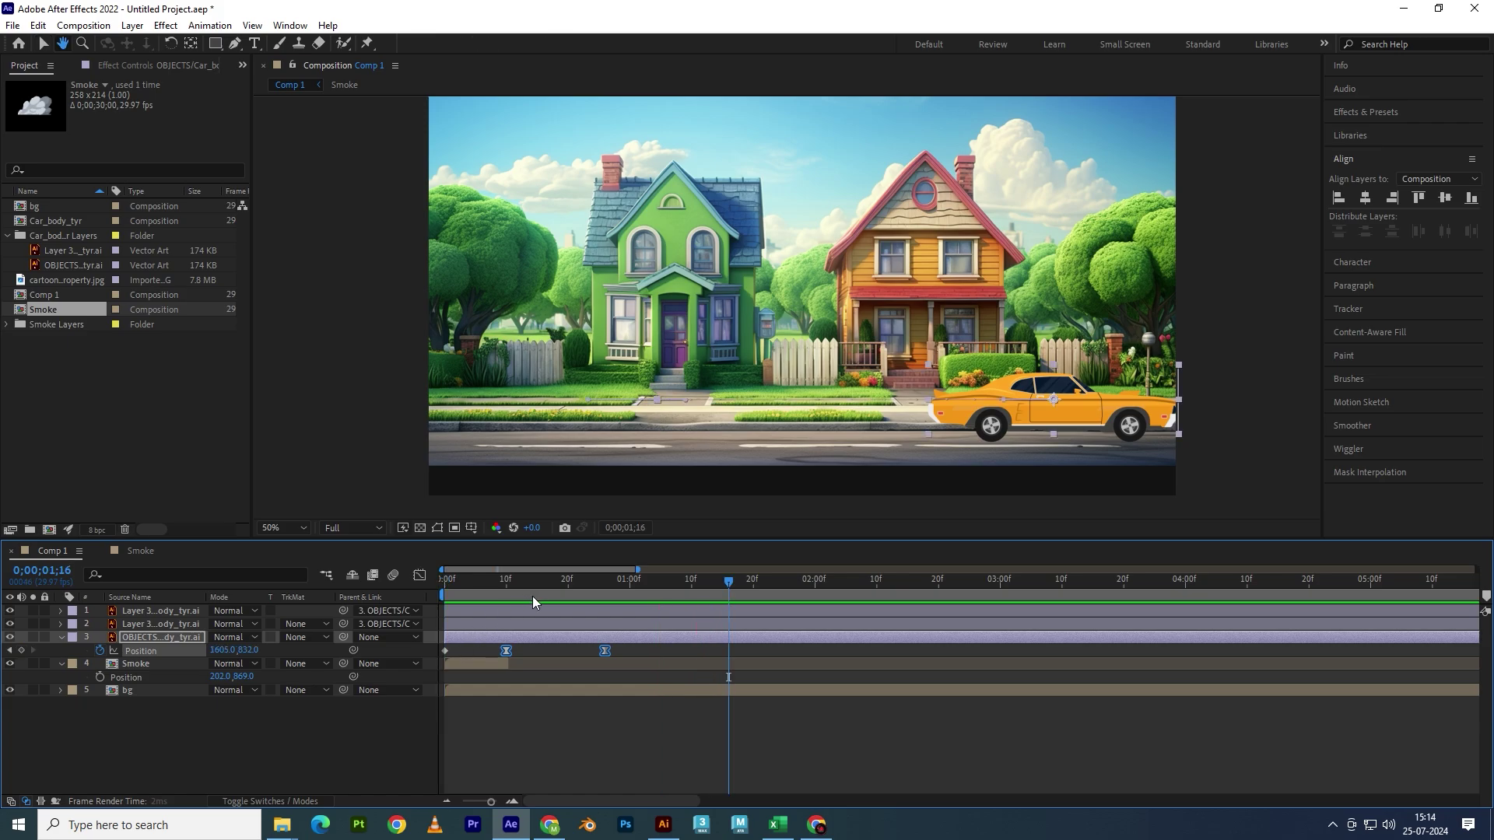
{"action": "left_click_drag", "start_coordinate": [585, 581], "coordinate": [506, 589]}
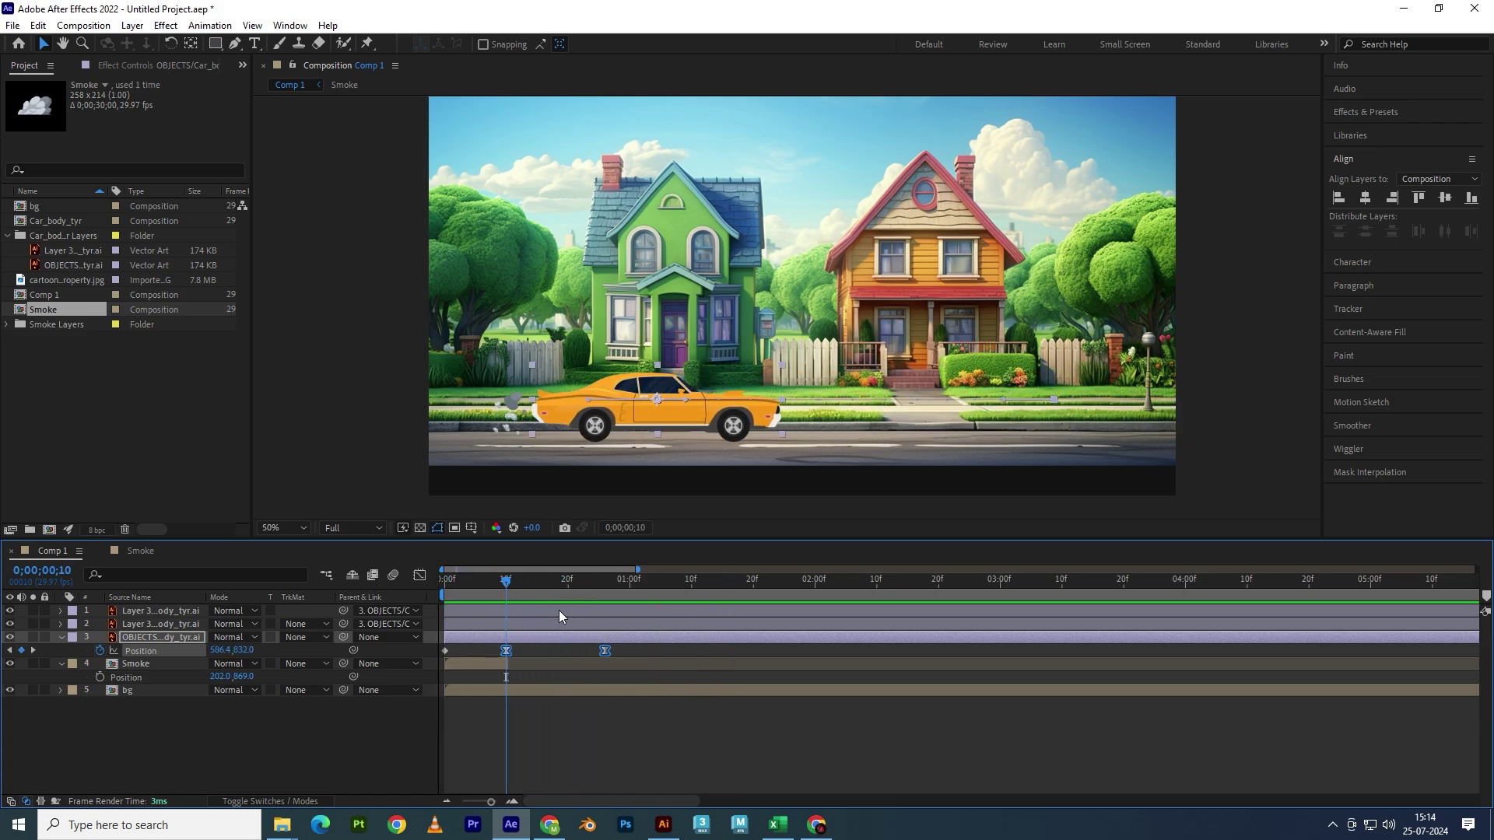
{"action": "left_click", "coordinate": [606, 659]}
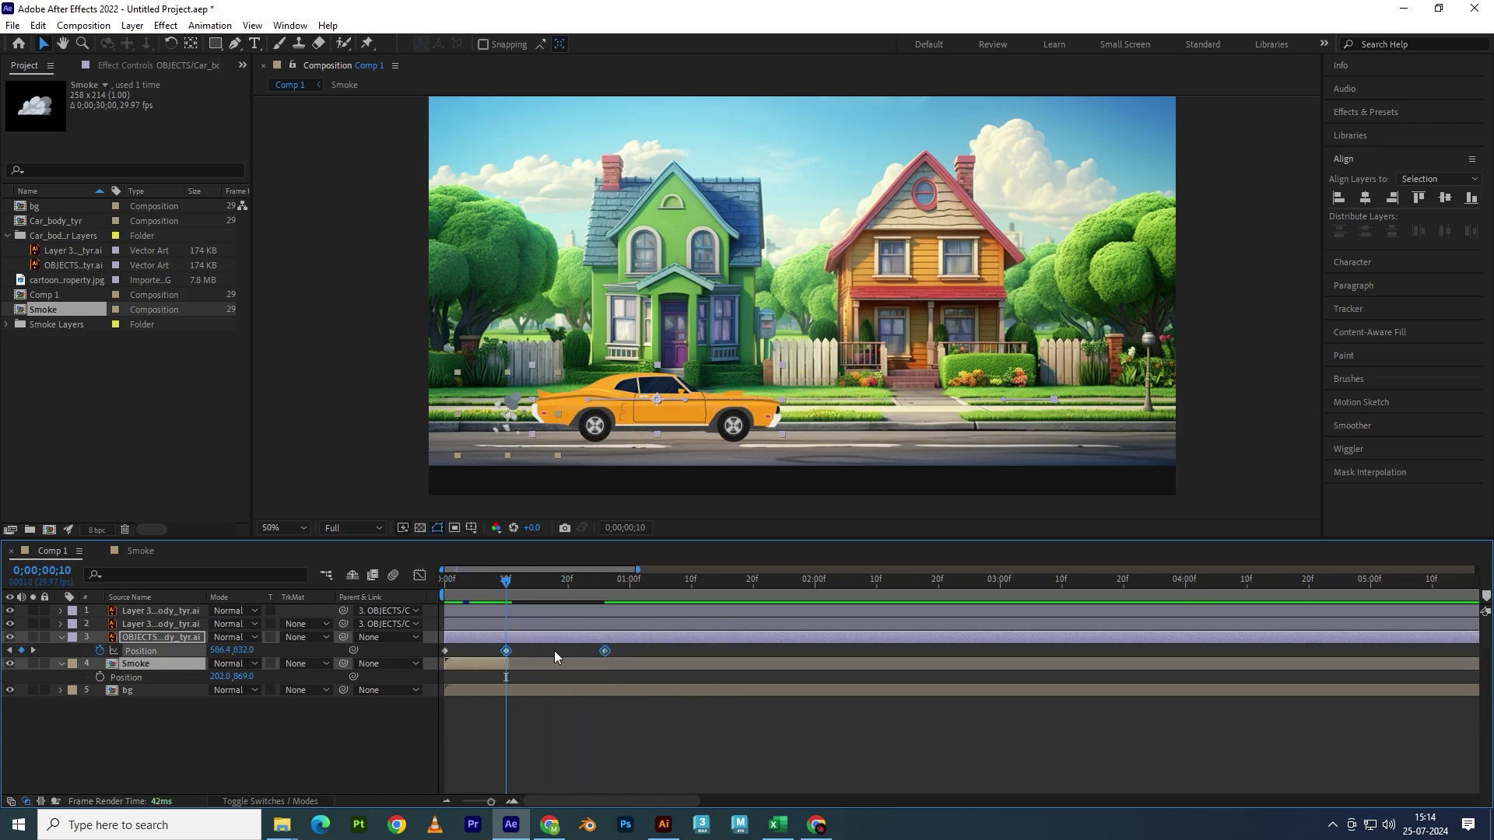
{"action": "right_click", "coordinate": [510, 660]}
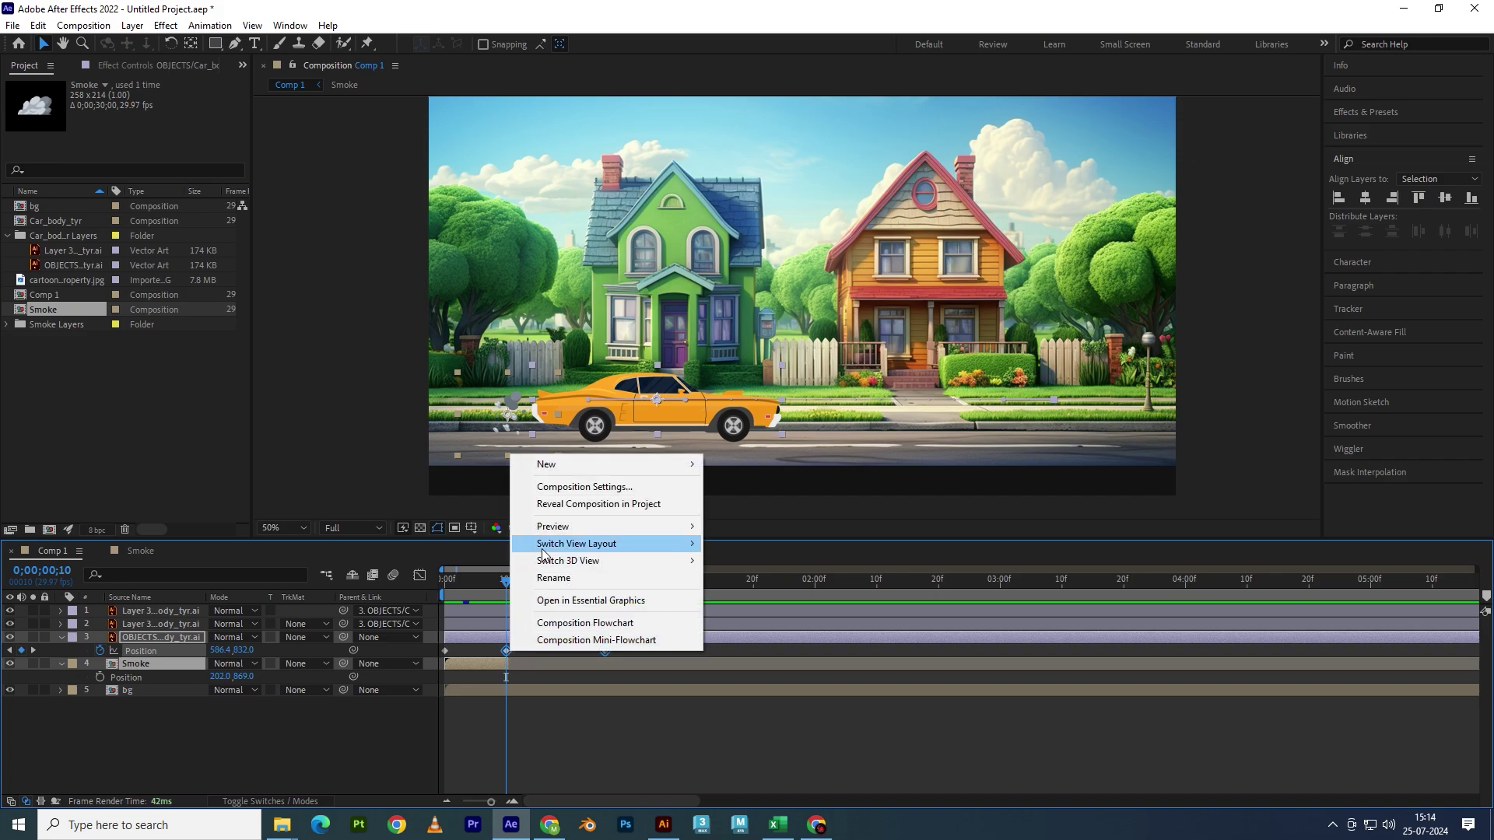
{"action": "mouse_move", "coordinate": [592, 543]}
{"action": "left_click", "coordinate": [722, 655]}
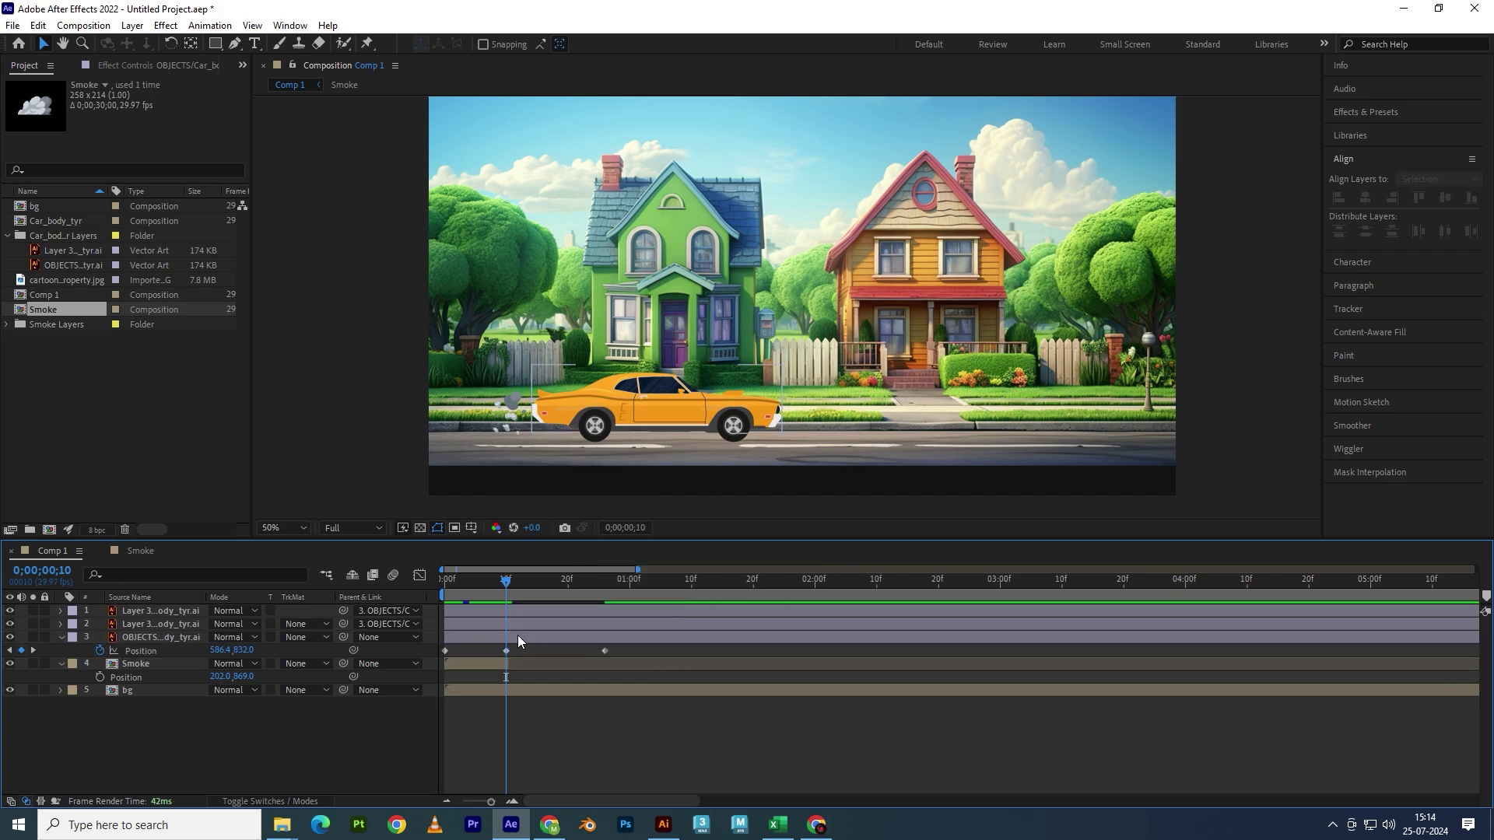
- Apply Easy Ease In to the first Position keyframe and Easy Ease Out to the second
{"action": "right_click", "coordinate": [506, 651]}
{"action": "mouse_move", "coordinate": [607, 641]}
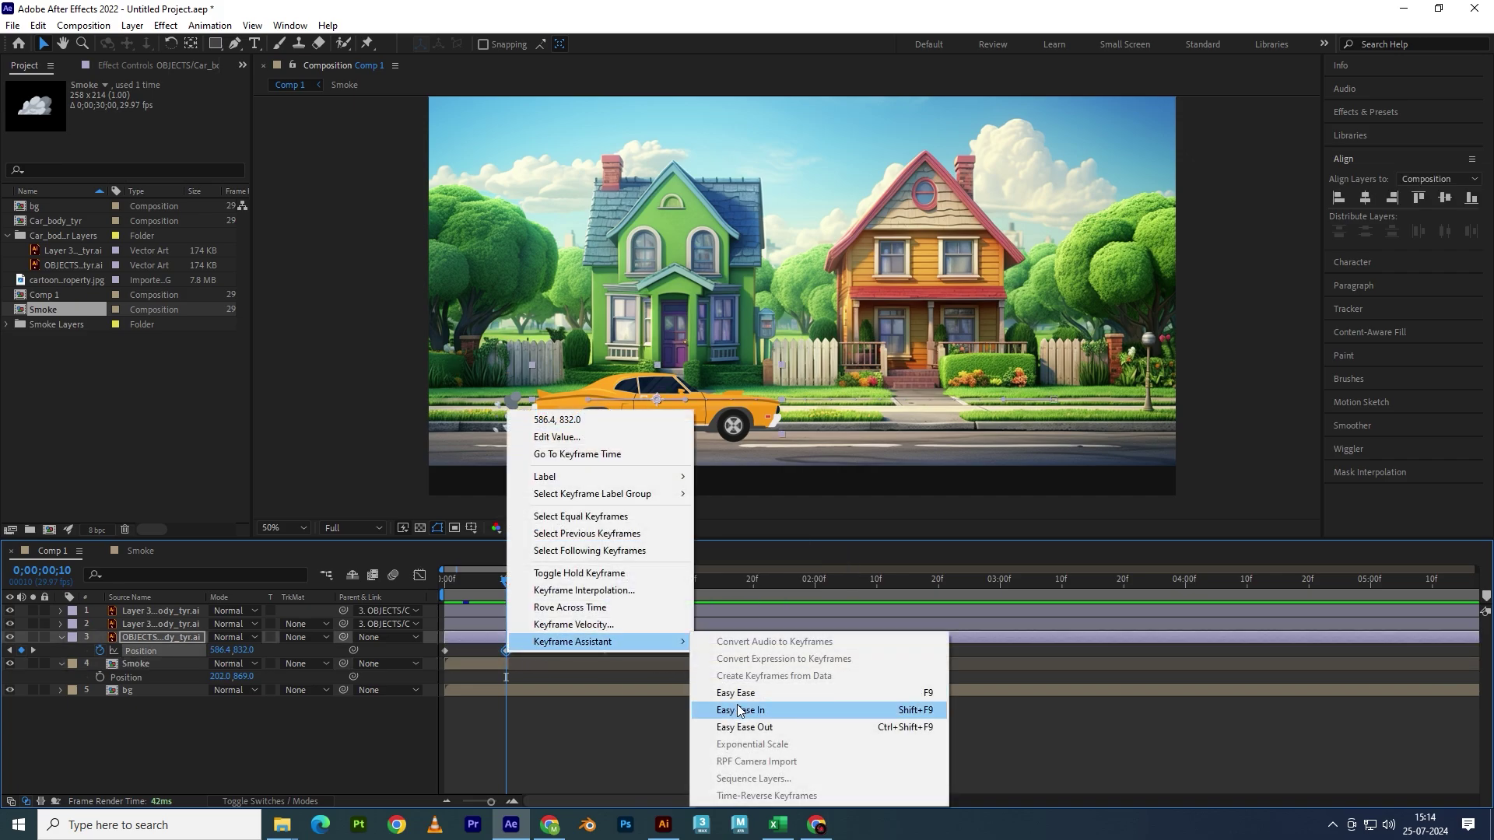
{"action": "left_click", "coordinate": [720, 707]}
{"action": "right_click", "coordinate": [604, 651]}
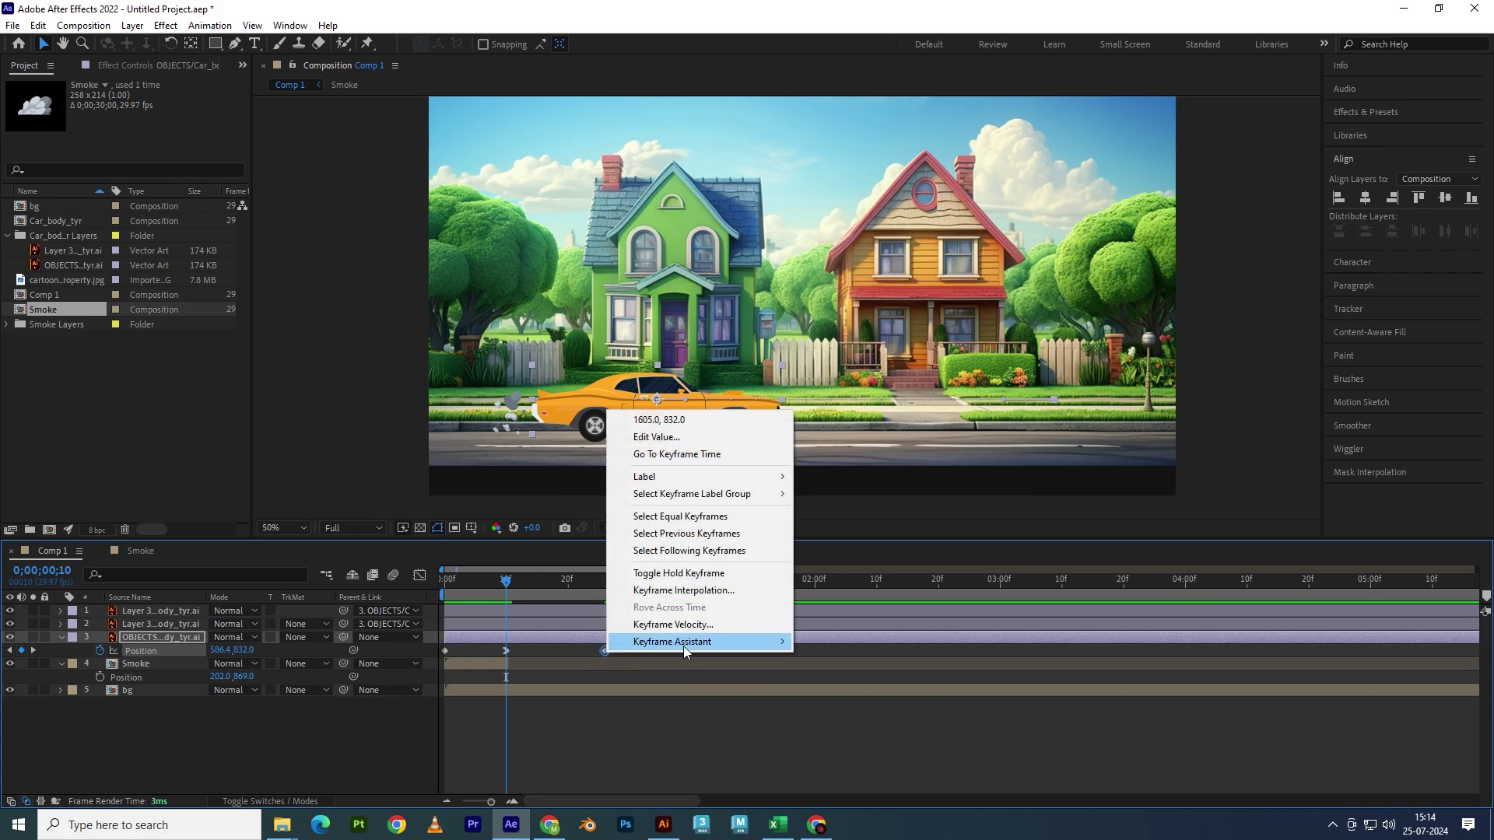
{"action": "mouse_move", "coordinate": [685, 642]}
{"action": "left_click", "coordinate": [853, 731]}
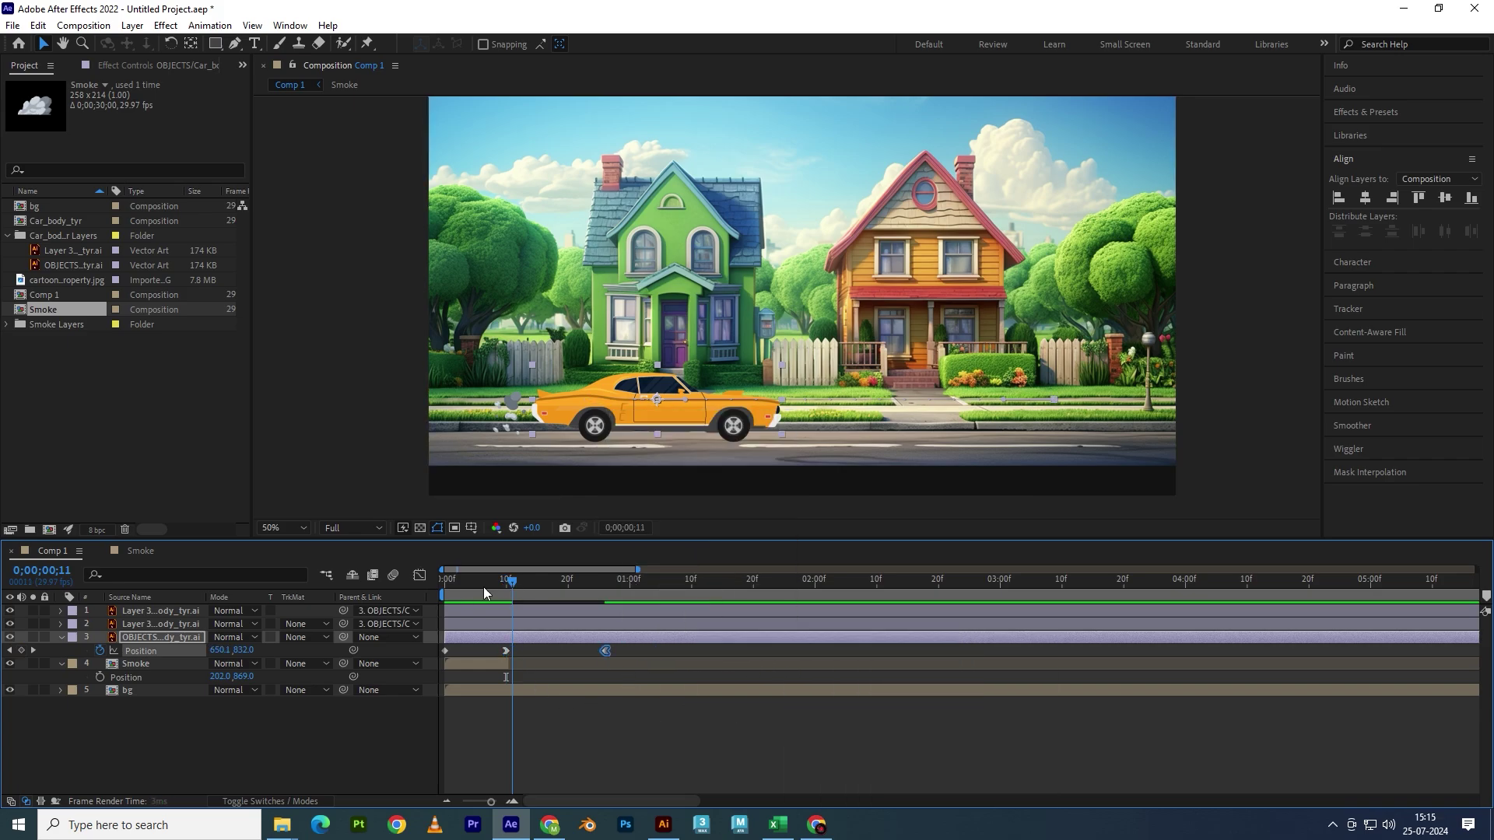
{"action": "left_click_drag", "start_coordinate": [483, 582], "coordinate": [383, 625]}
- Move the car's second Position keyframe out to about 2;10 and preview the slower drive
{"action": "key", "text": "space"}
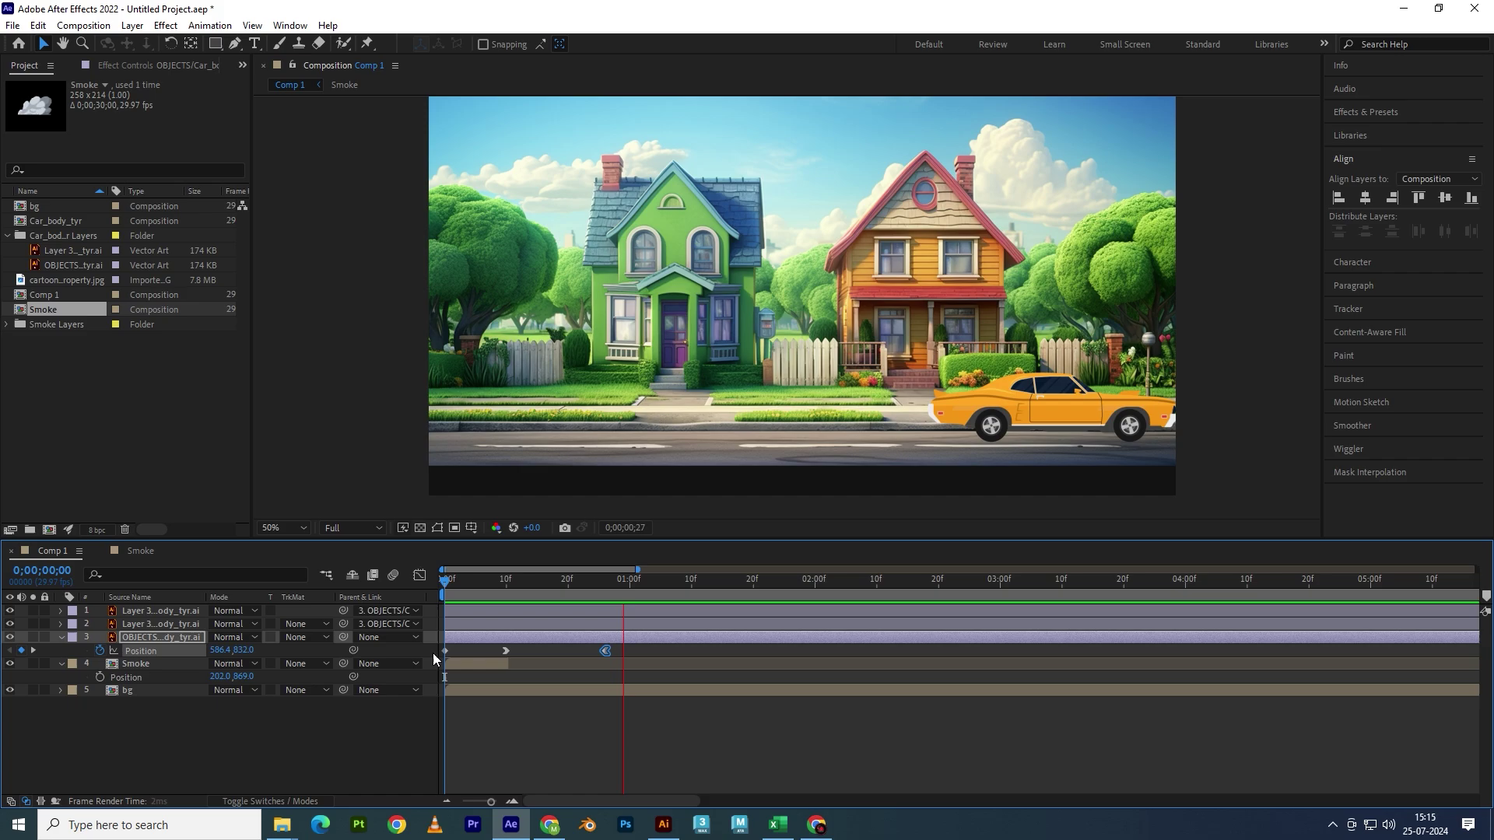
{"action": "key", "text": "space"}
{"action": "key", "text": "space"}
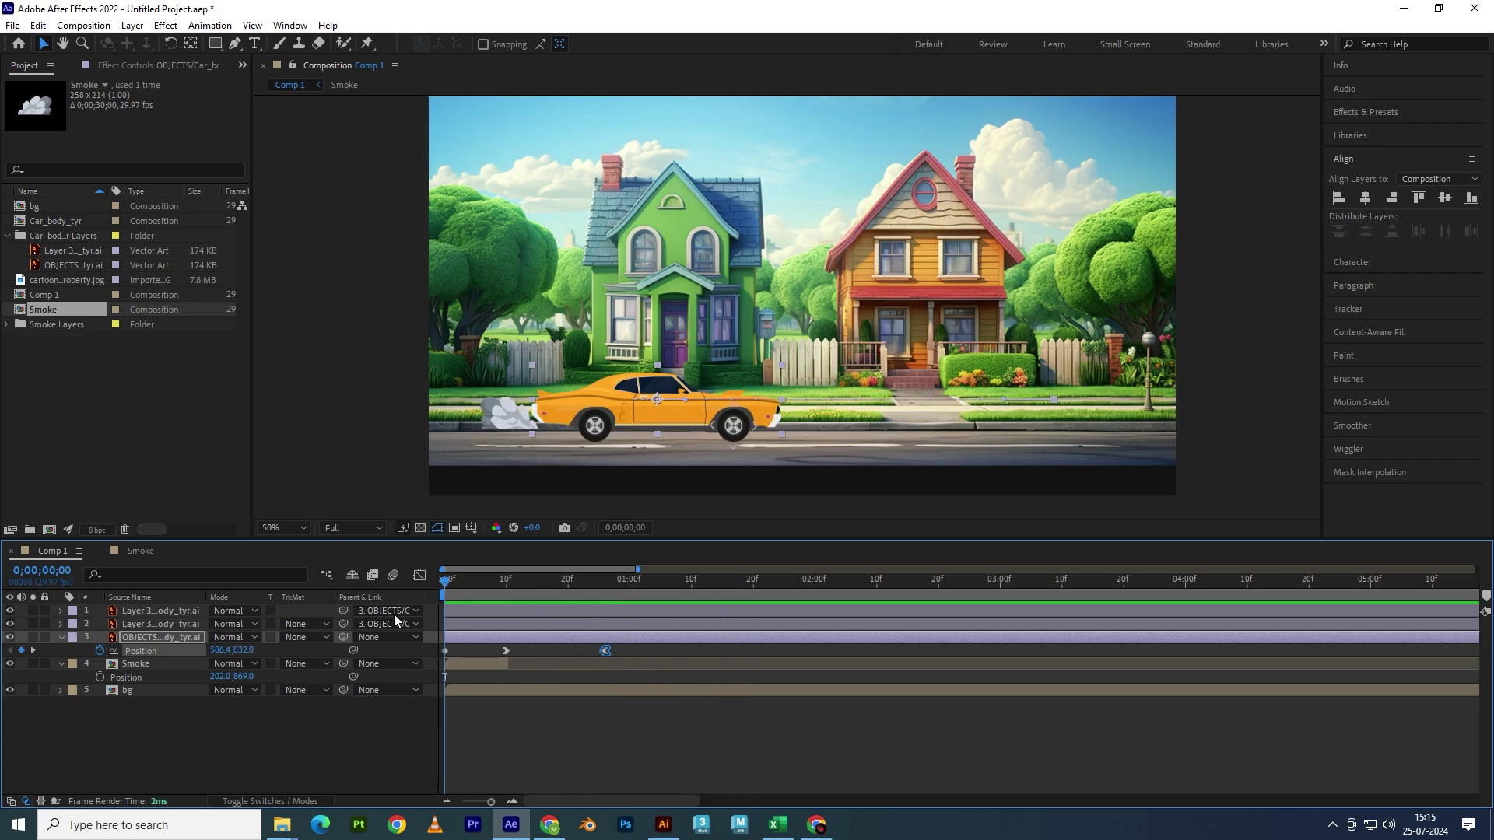
{"action": "key", "text": "space"}
{"action": "left_click_drag", "start_coordinate": [613, 650], "coordinate": [836, 652]}
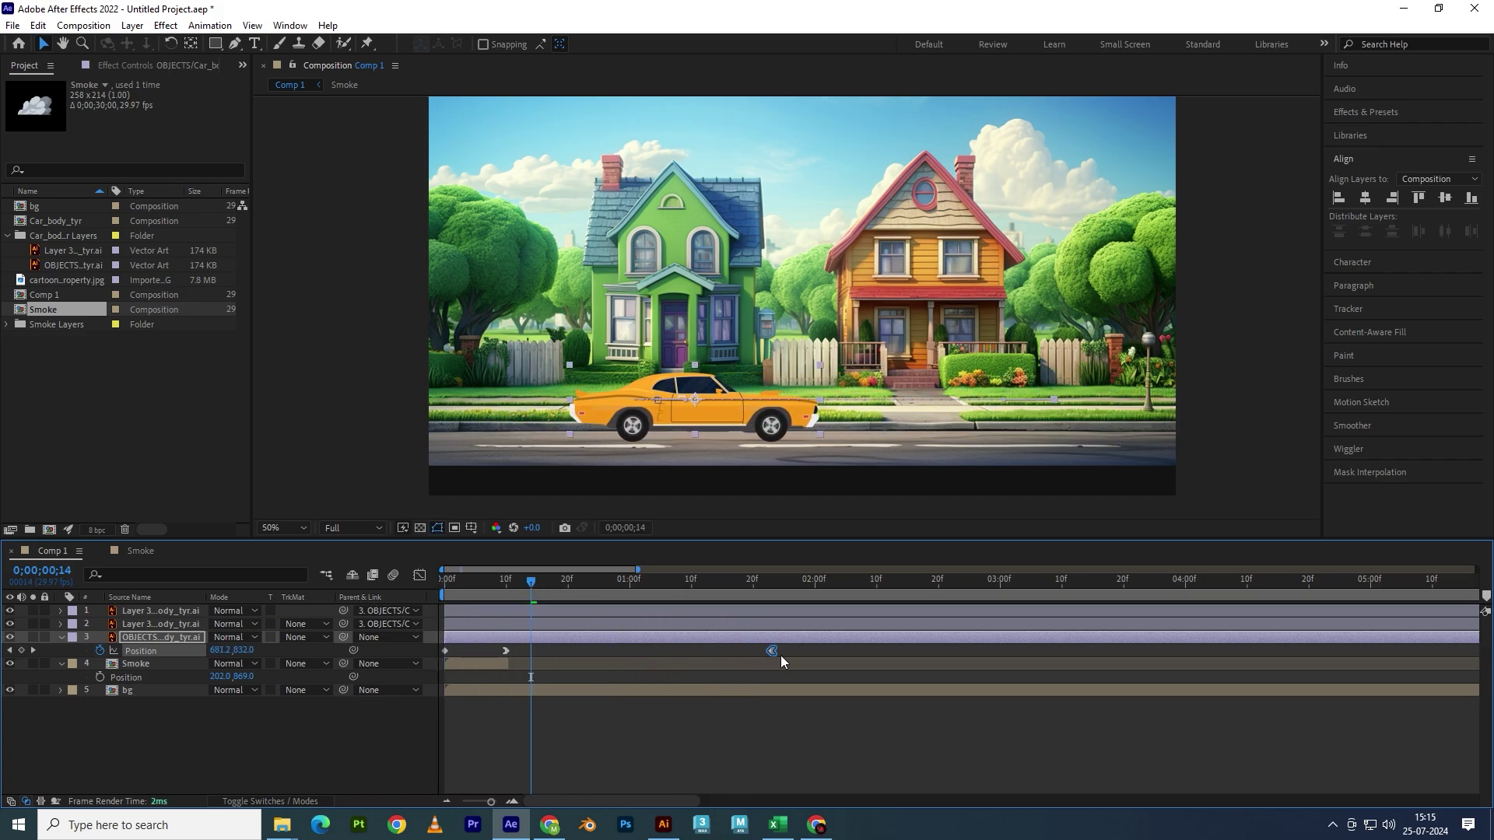
{"action": "key", "text": "Home"}
{"action": "key", "text": "space"}
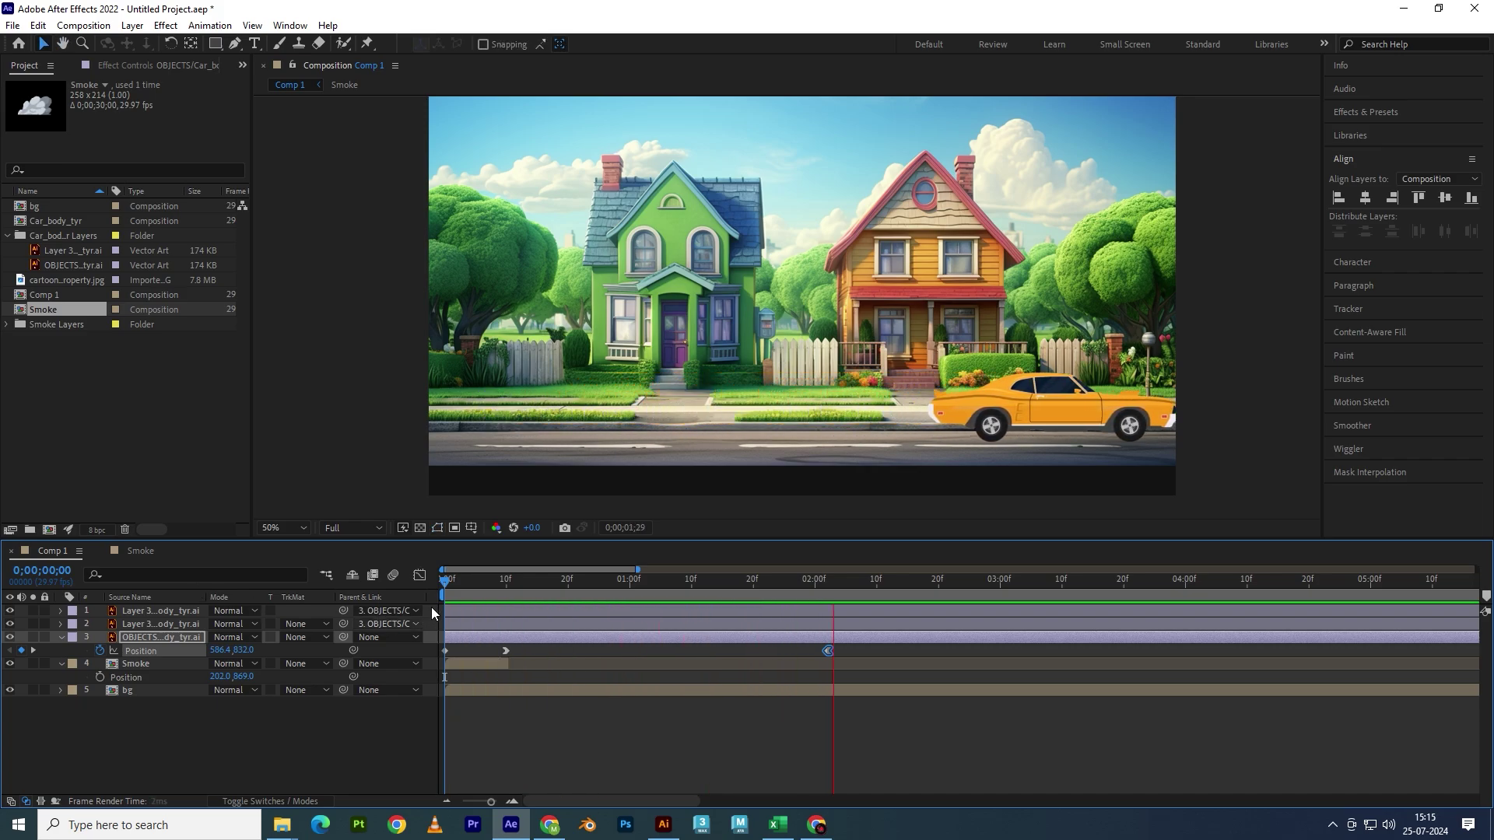
{"action": "key", "text": "space"}
{"action": "left_click_drag", "start_coordinate": [470, 585], "coordinate": [505, 591]}
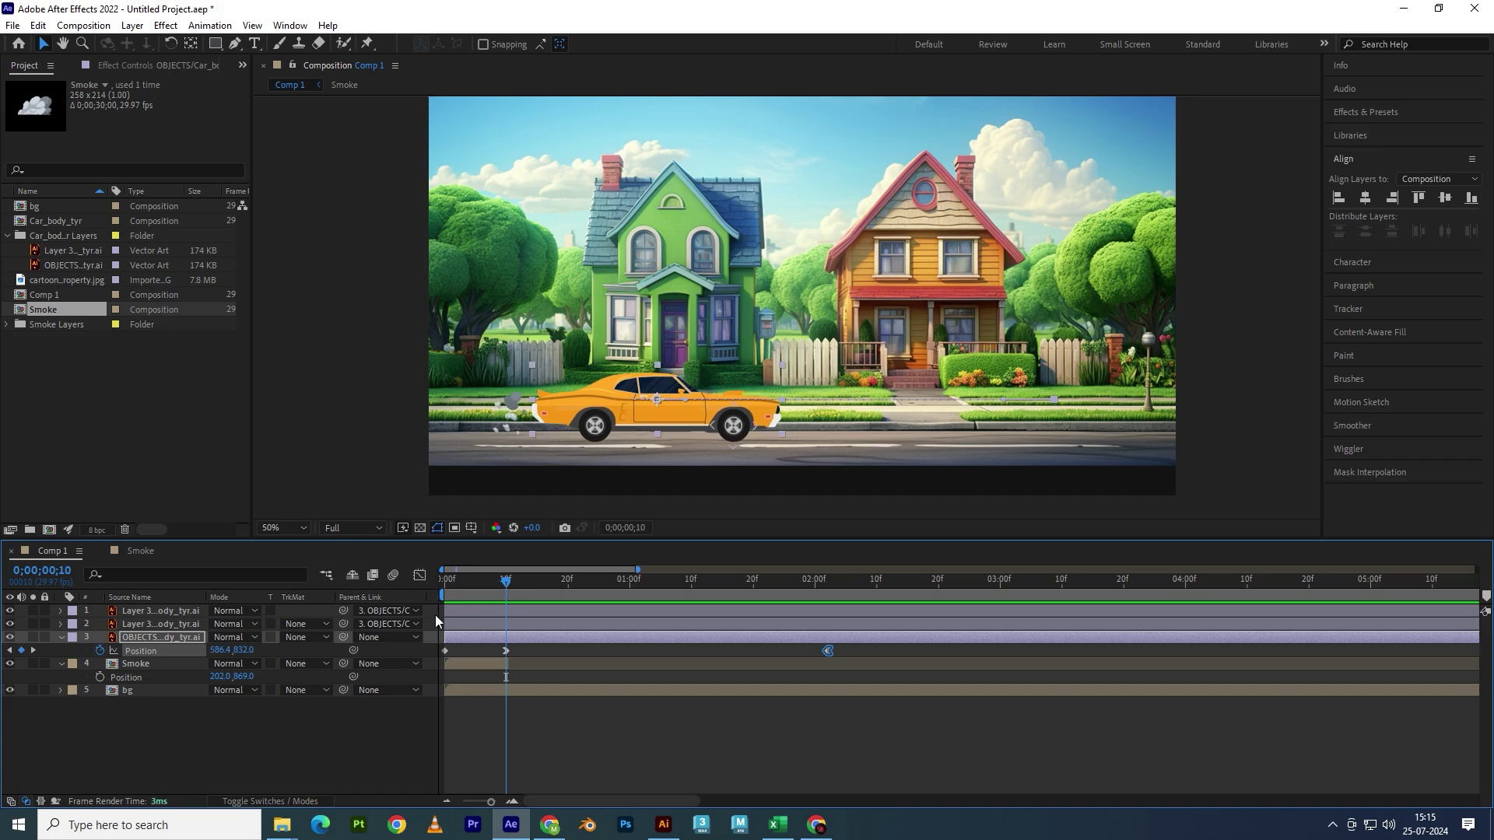
{"action": "left_click", "coordinate": [221, 651]}
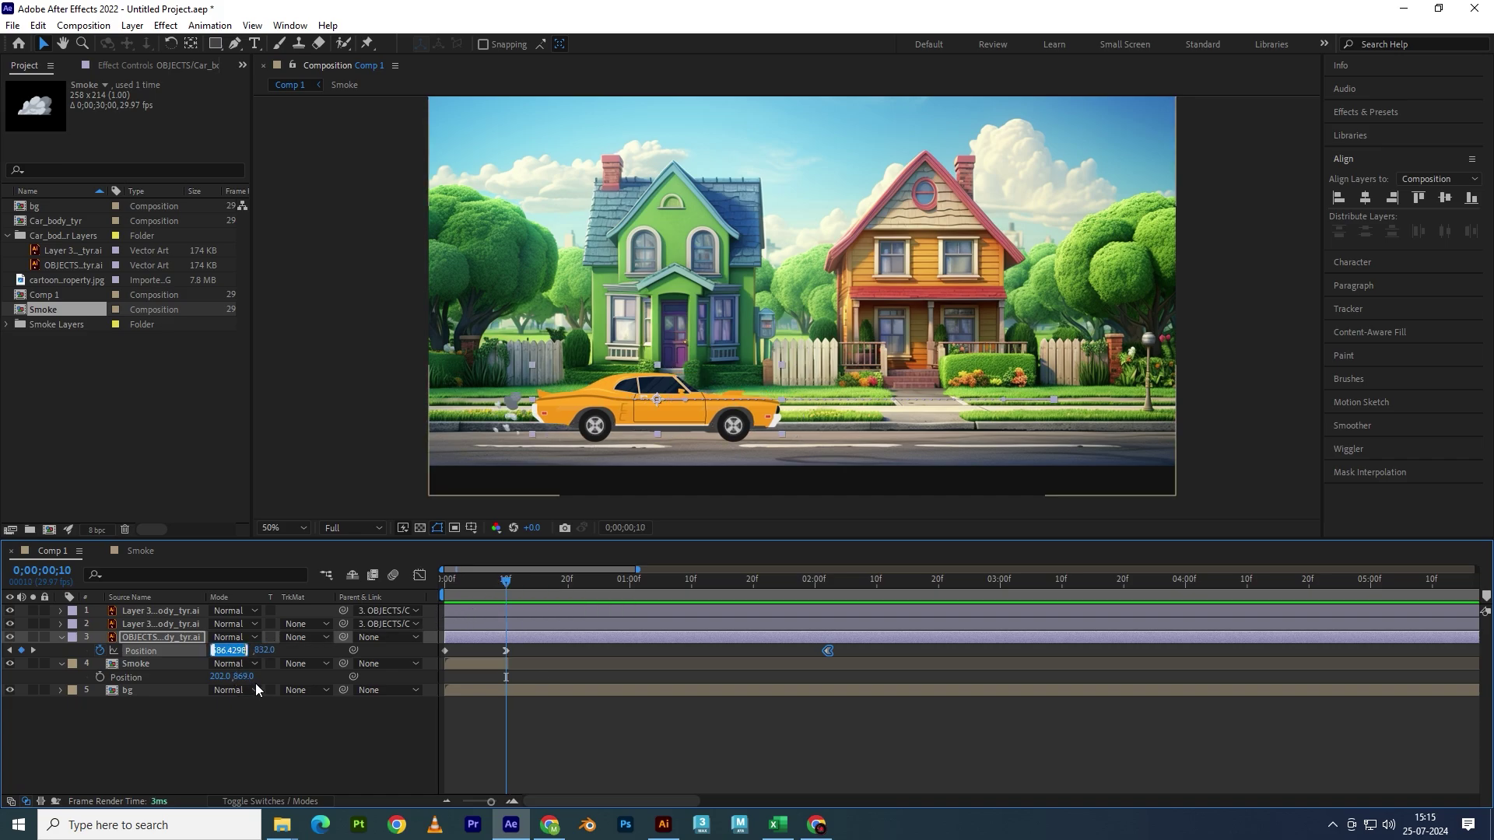
{"action": "left_click_drag", "start_coordinate": [504, 583], "coordinate": [437, 582]}
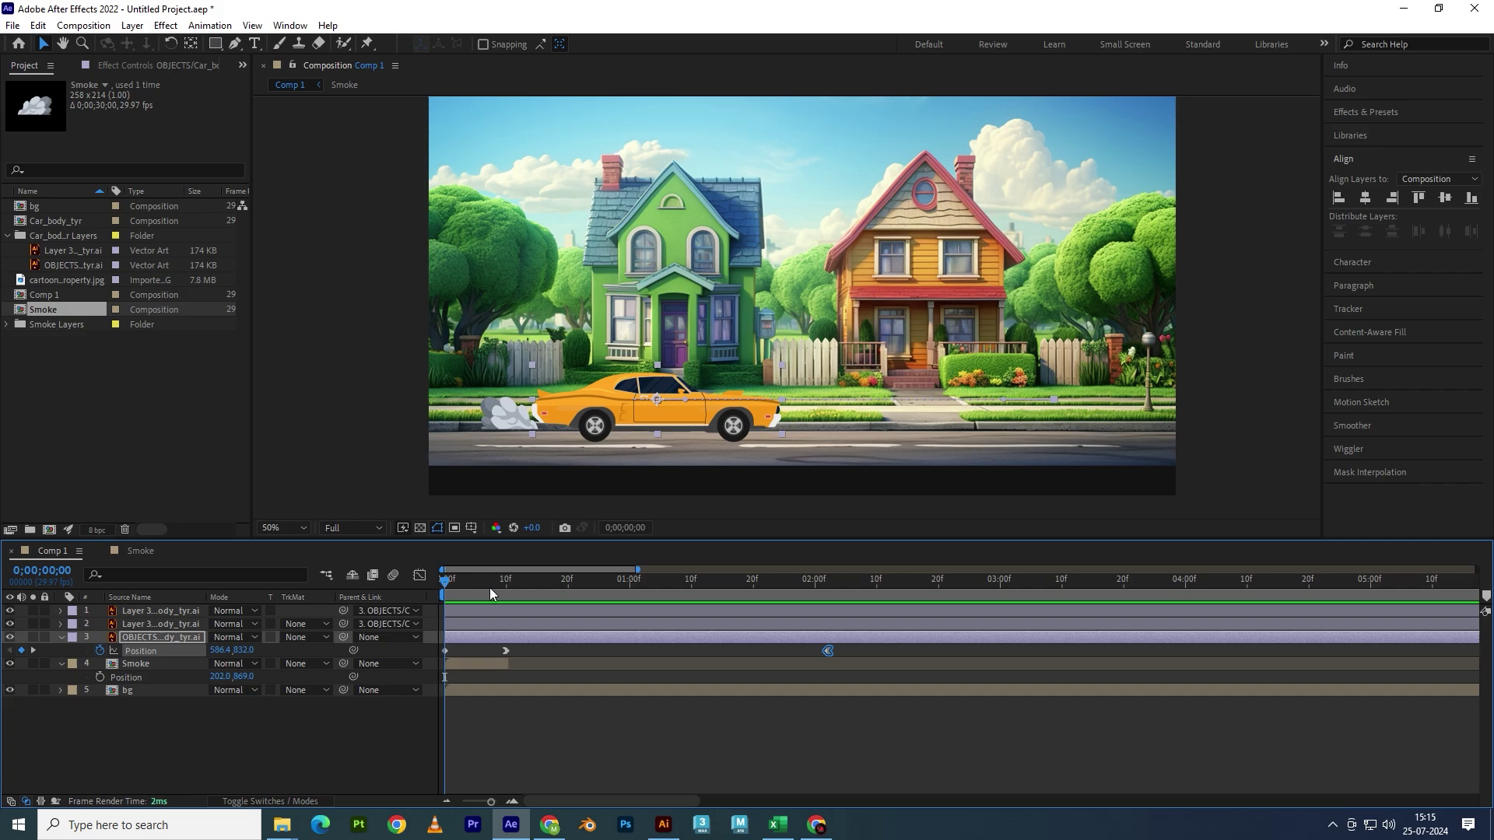
{"action": "key", "text": "space"}
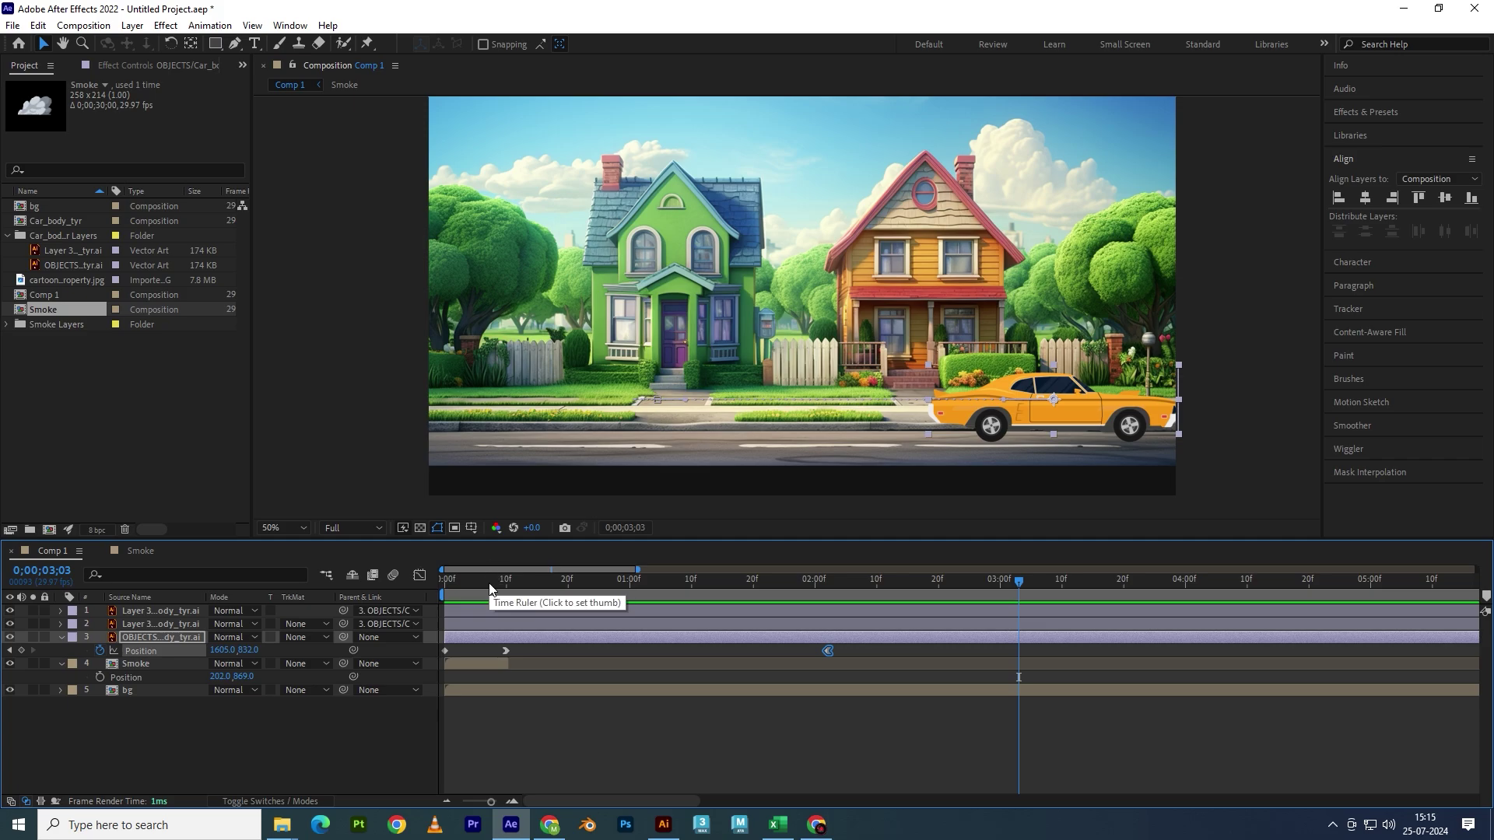
- Preview the car and exhaust smoke full-screen, then scrub through the opening frames
{"action": "key", "text": "space"}
{"action": "key", "text": "grave"}
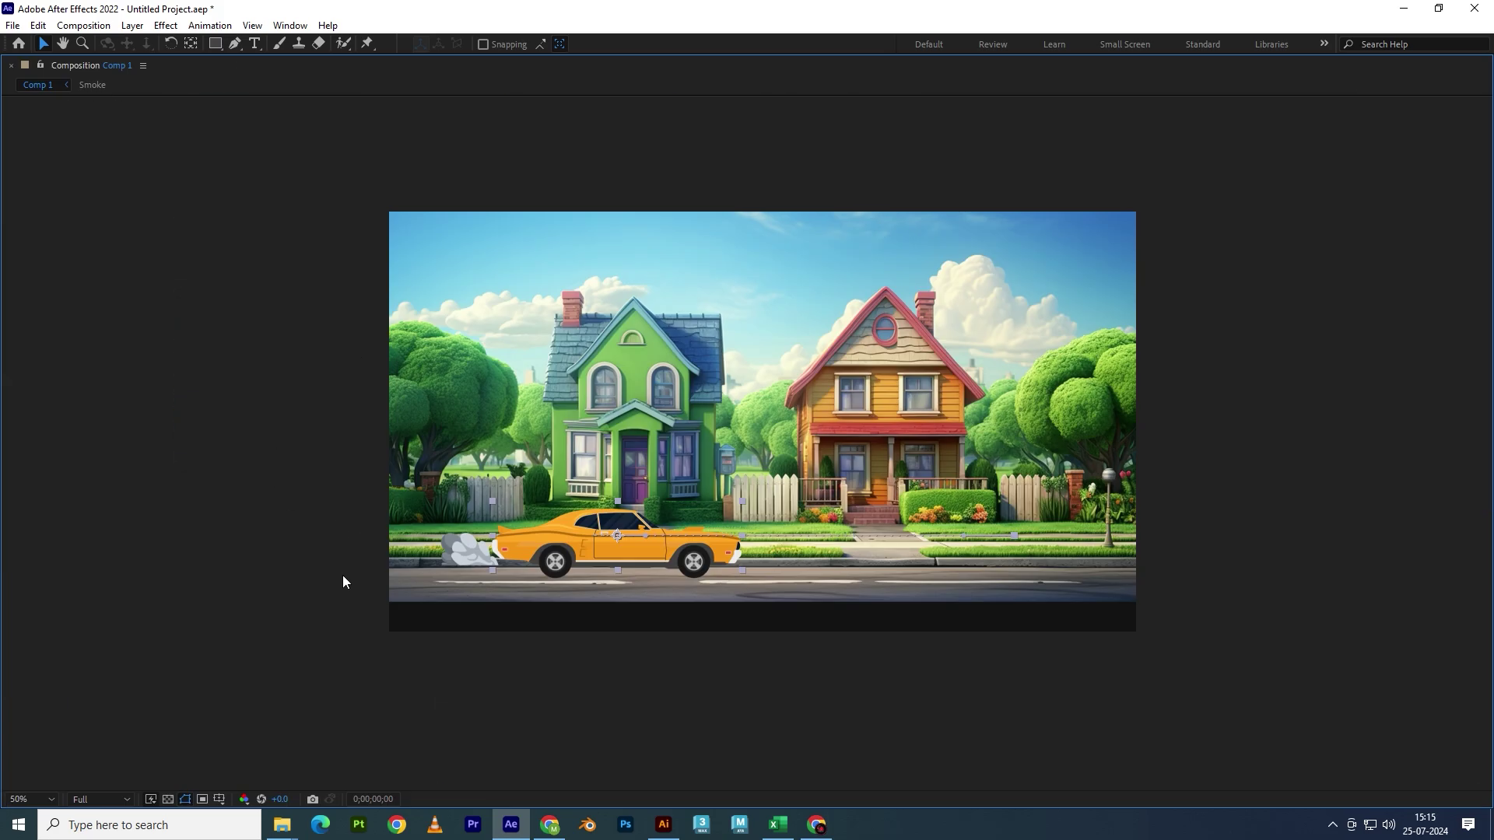
{"action": "key", "text": "space"}
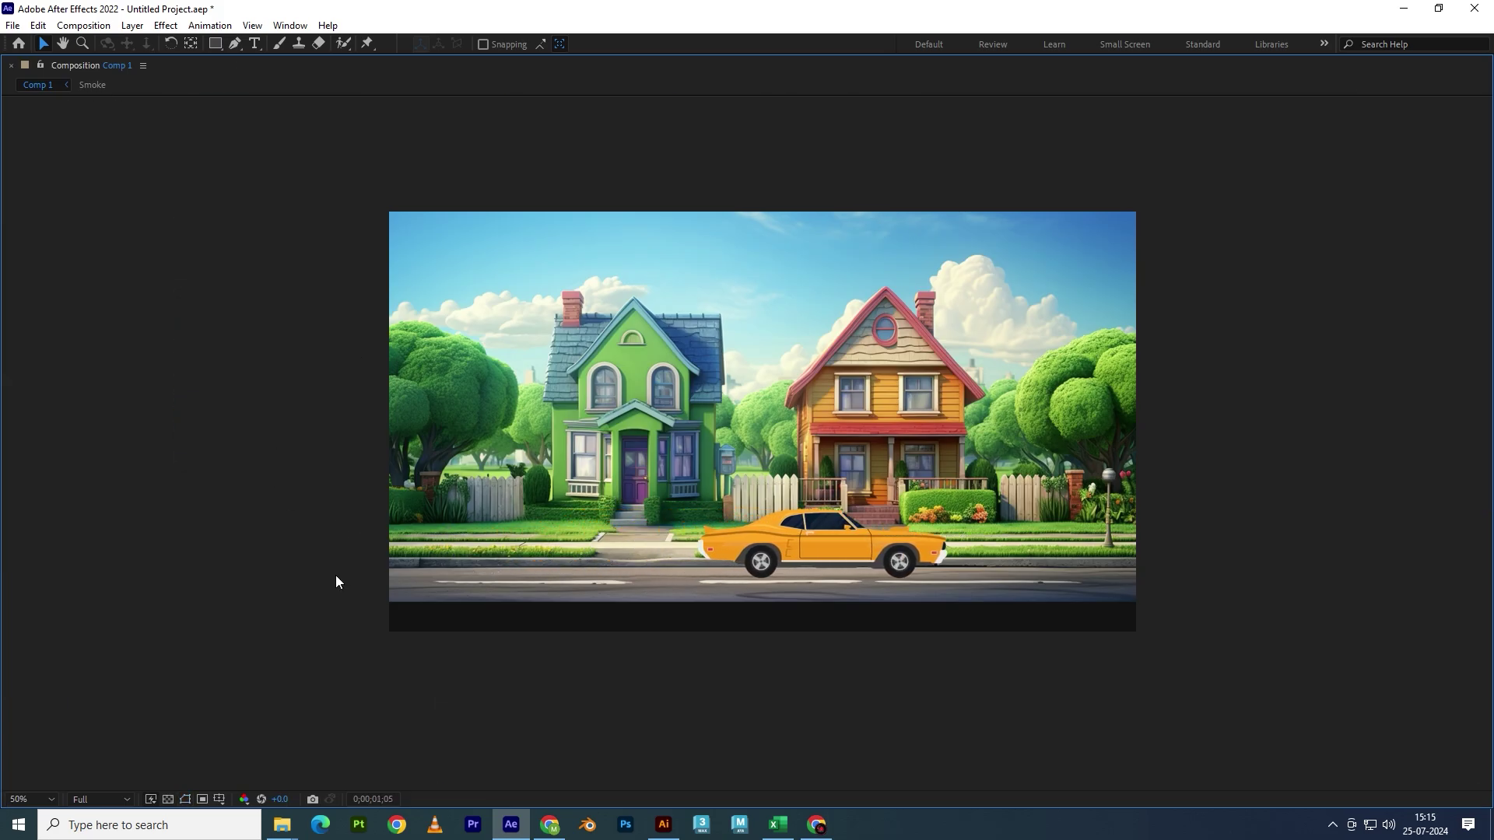
{"action": "key", "text": "space"}
{"action": "key", "text": "space"}
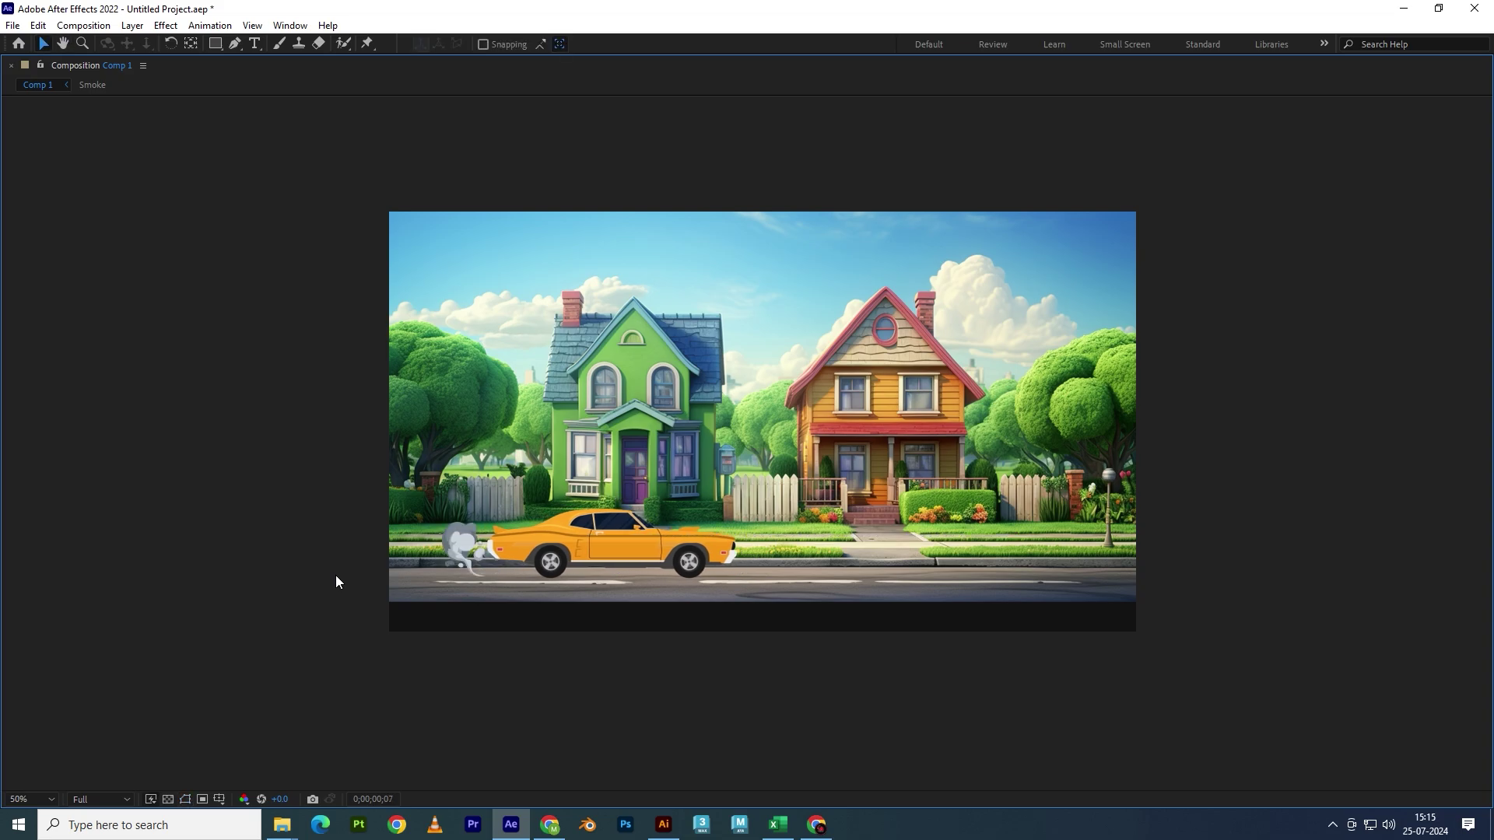
{"action": "key", "text": "space"}
{"action": "key", "text": "space"}
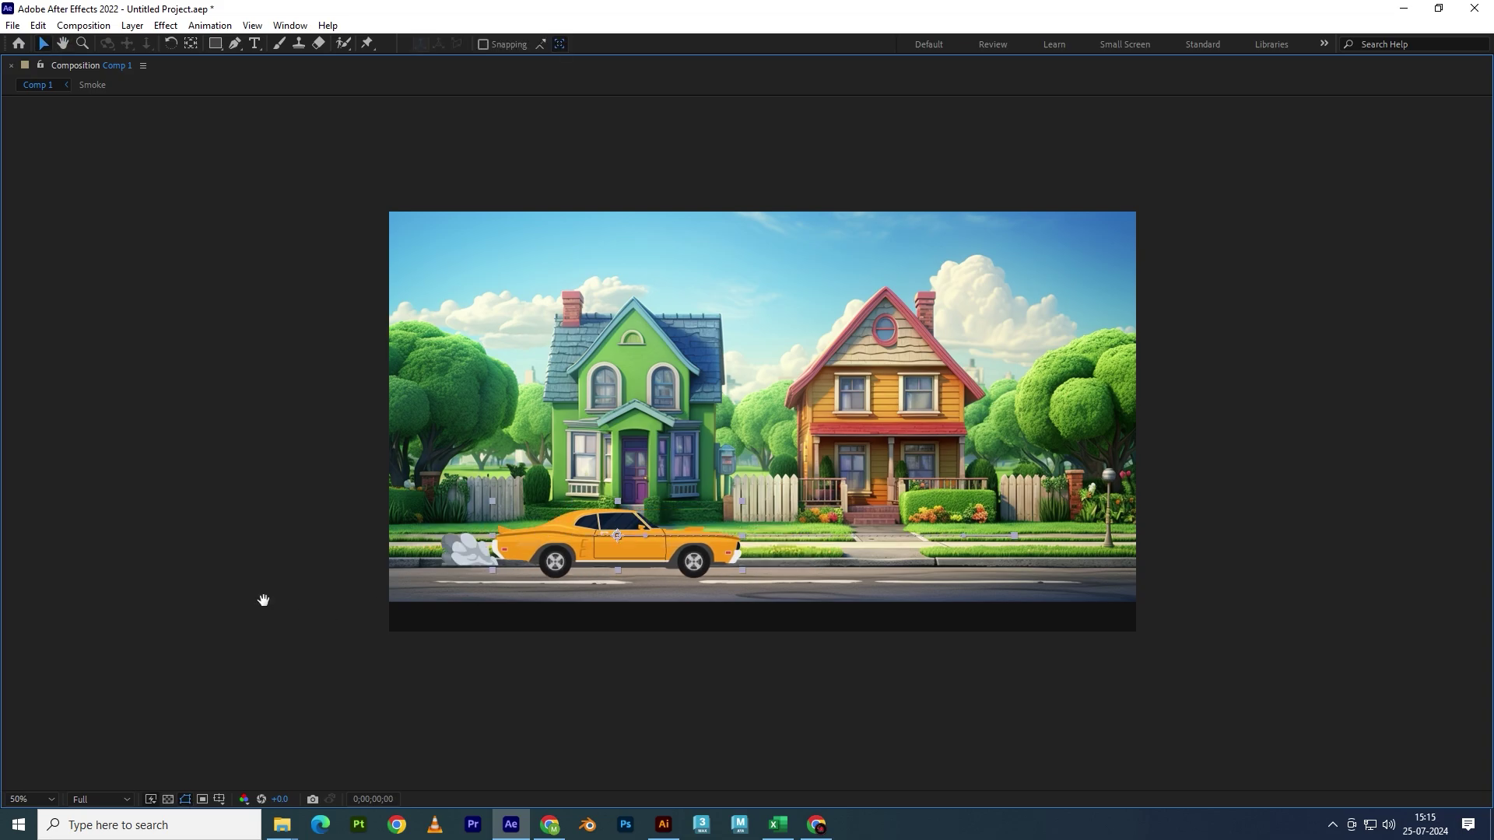
{"action": "key", "text": "space"}
{"action": "key", "text": "space"}
{"action": "key", "text": "grave"}
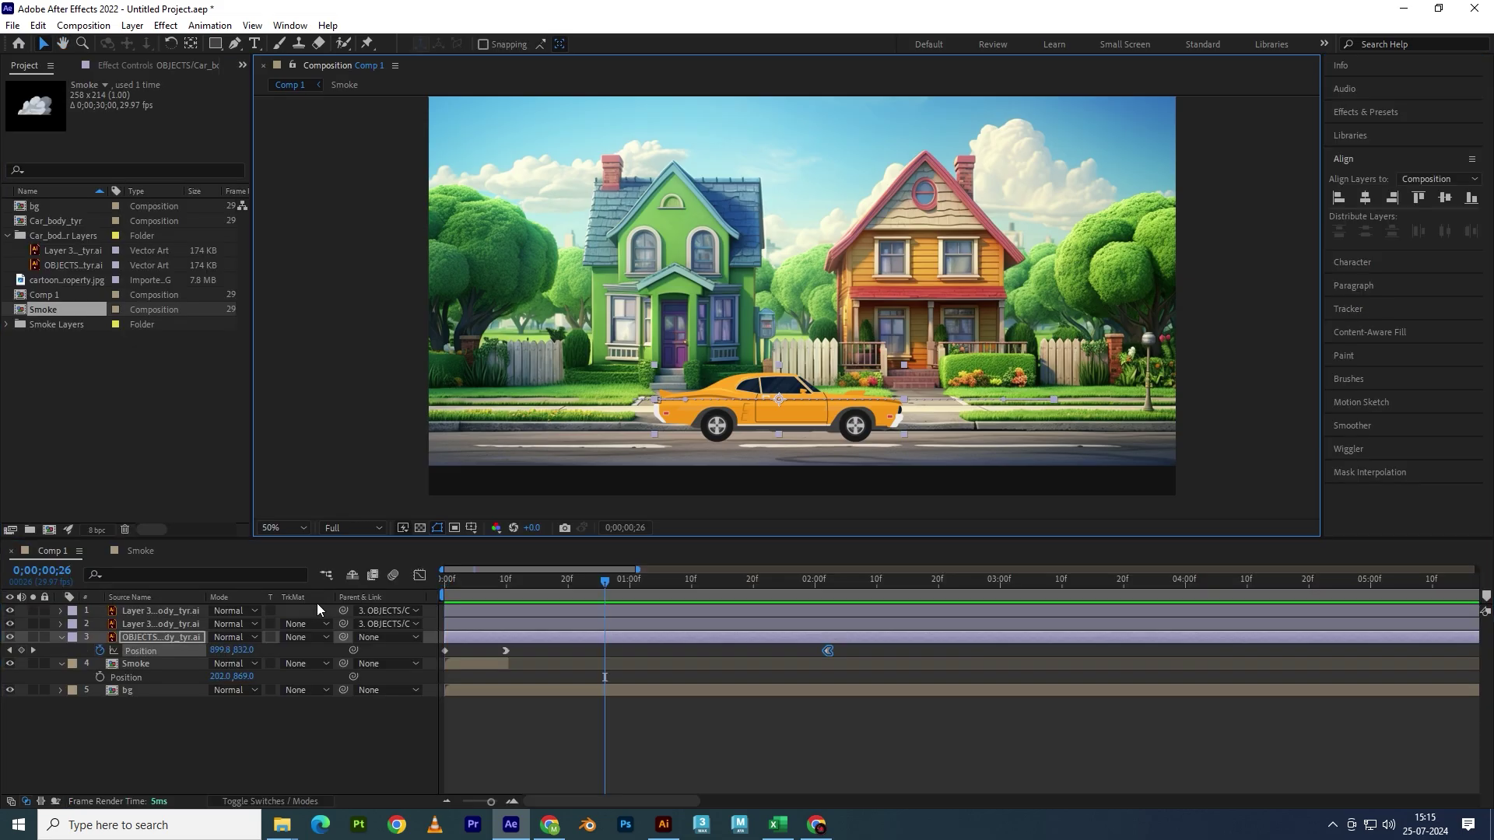
{"action": "key", "text": "space"}
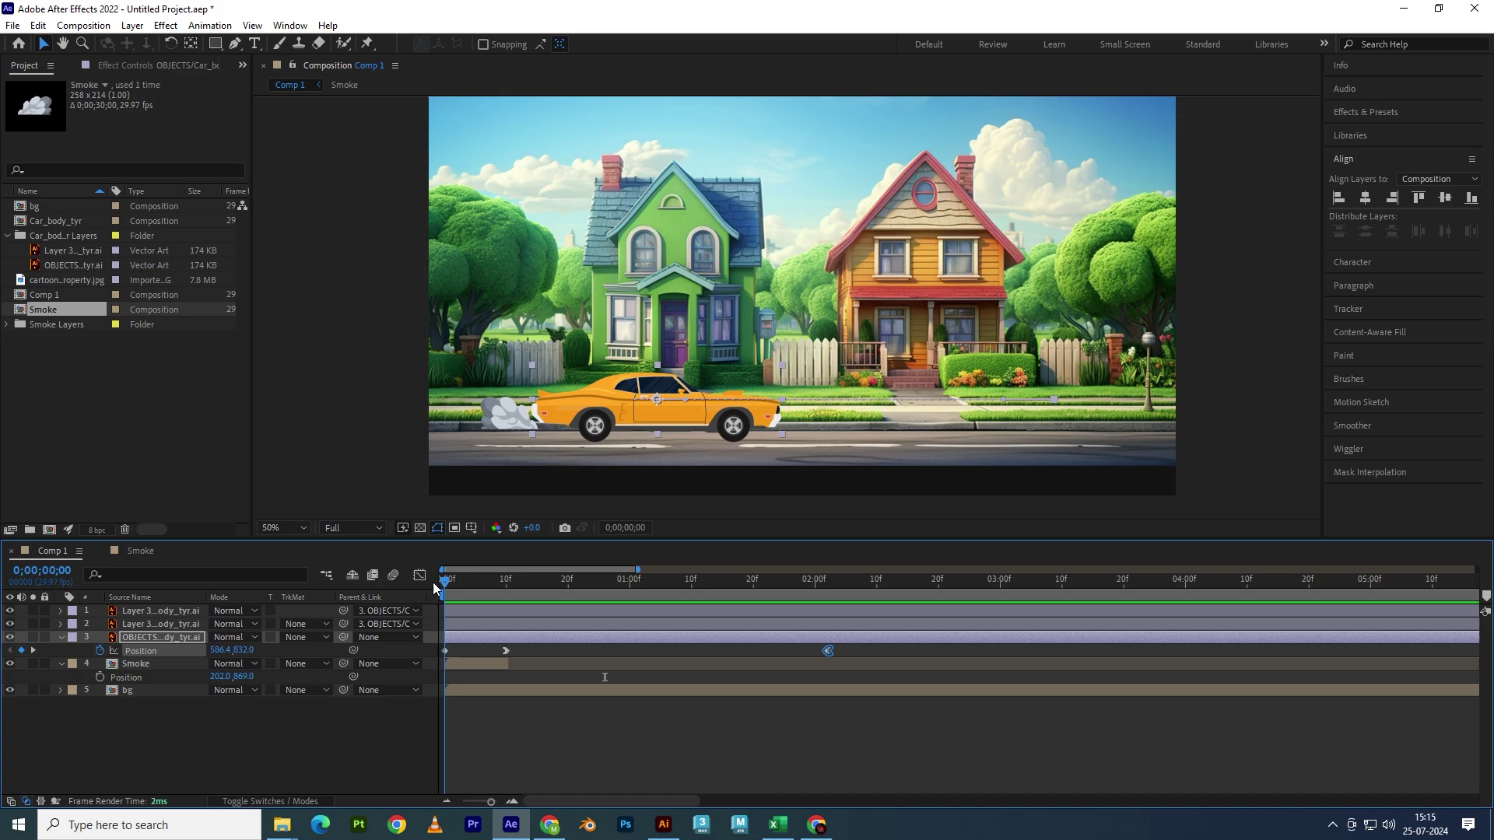
{"action": "left_click_drag", "start_coordinate": [444, 582], "coordinate": [511, 585]}
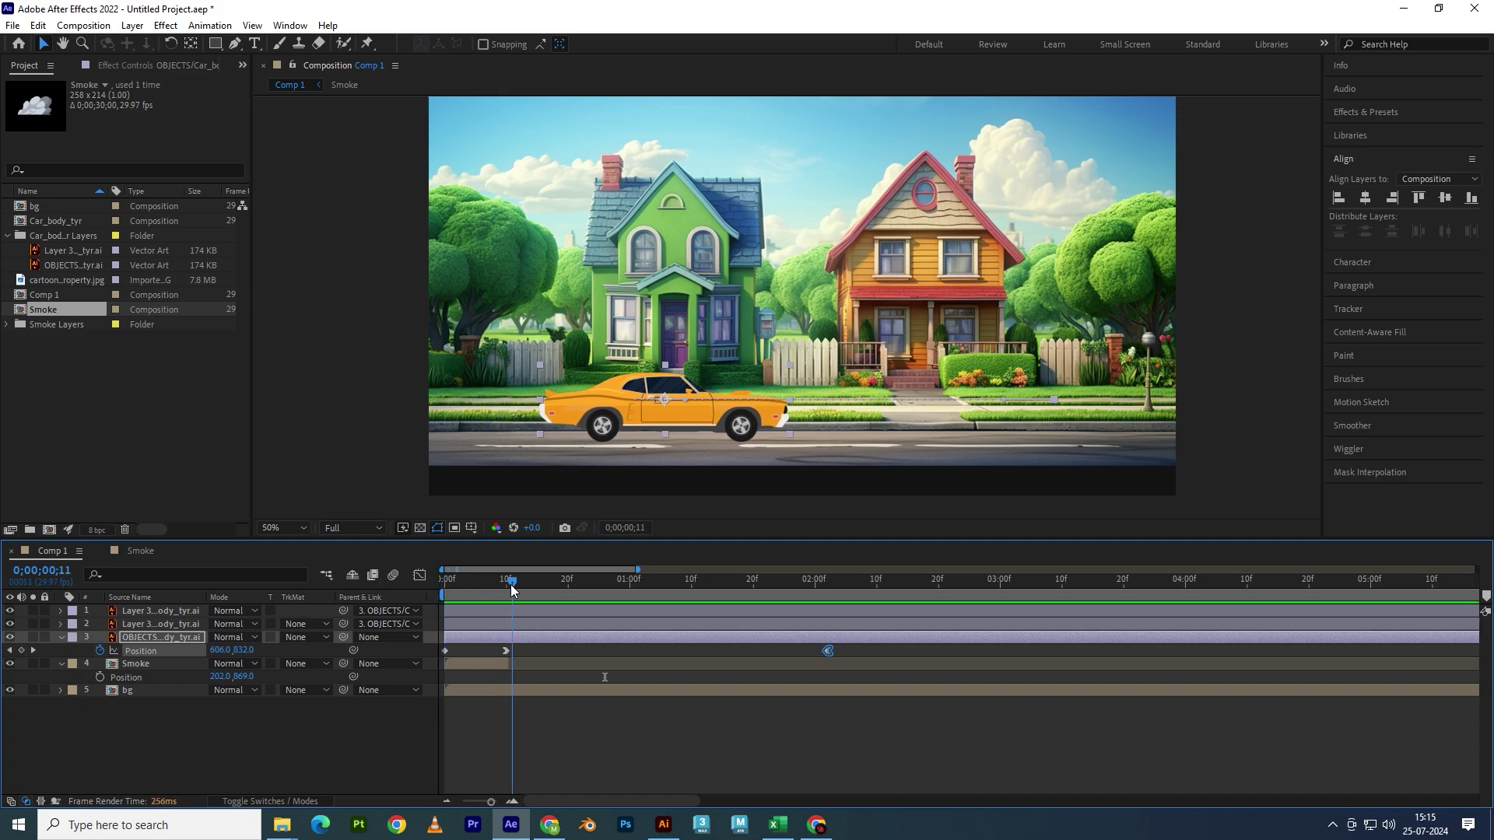
{"action": "left_click_drag", "start_coordinate": [511, 585], "coordinate": [400, 579]}
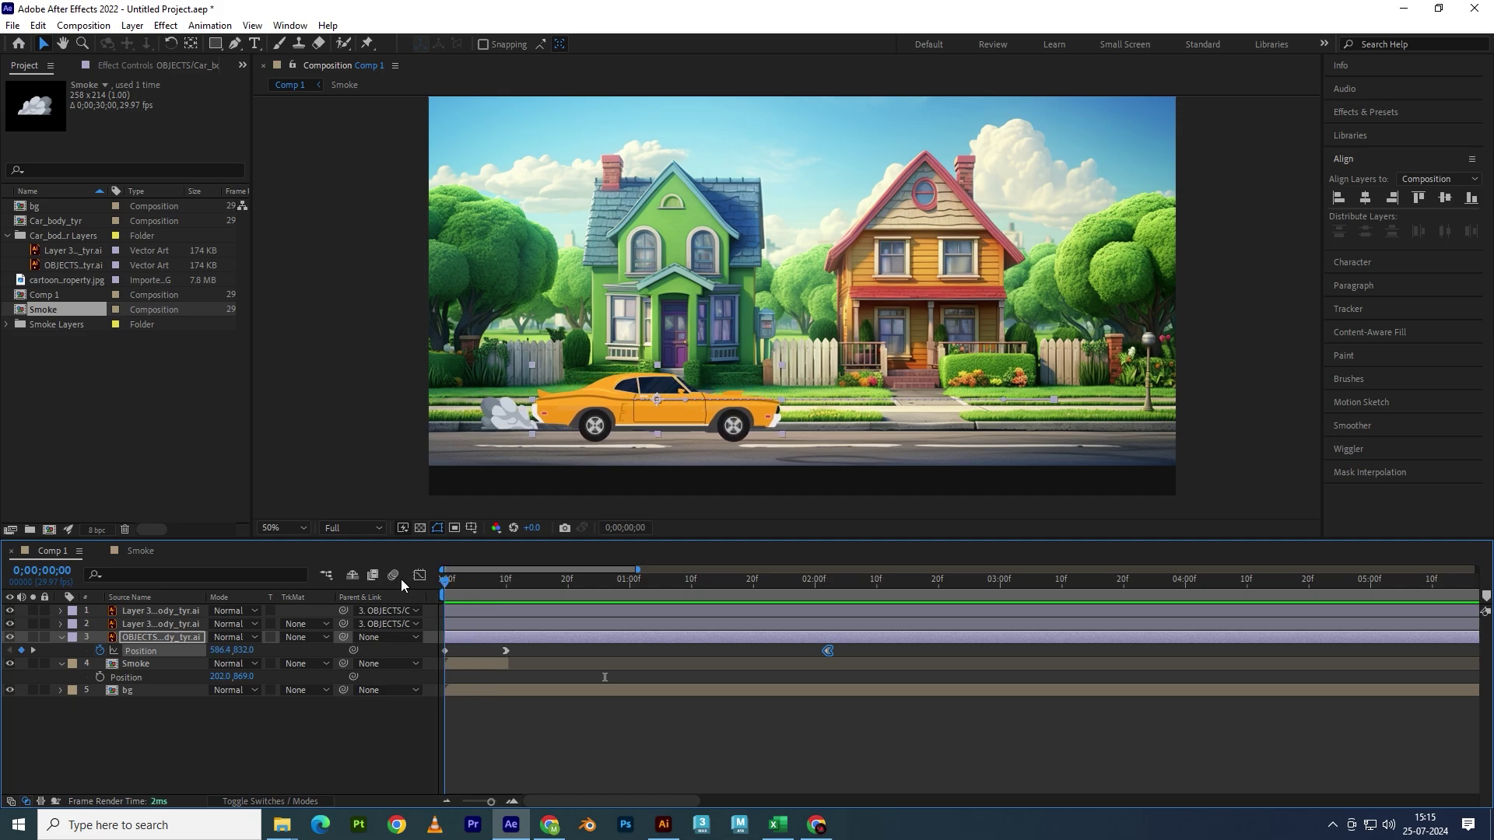
- Apply Time-Reverse Layer to the Smoke layer and preview the result
{"action": "right_click", "coordinate": [462, 663]}
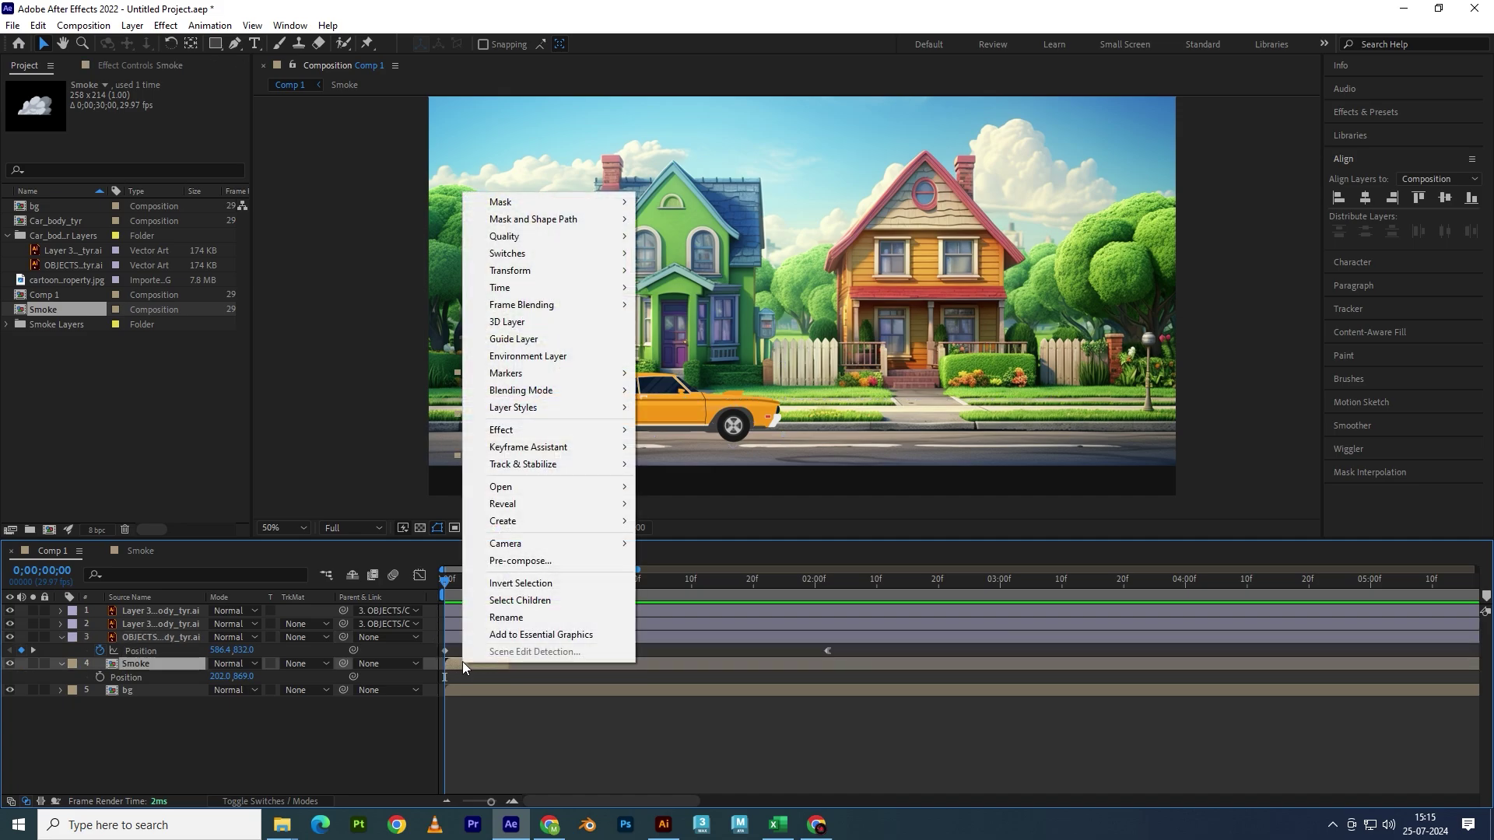
{"action": "mouse_move", "coordinate": [520, 289]}
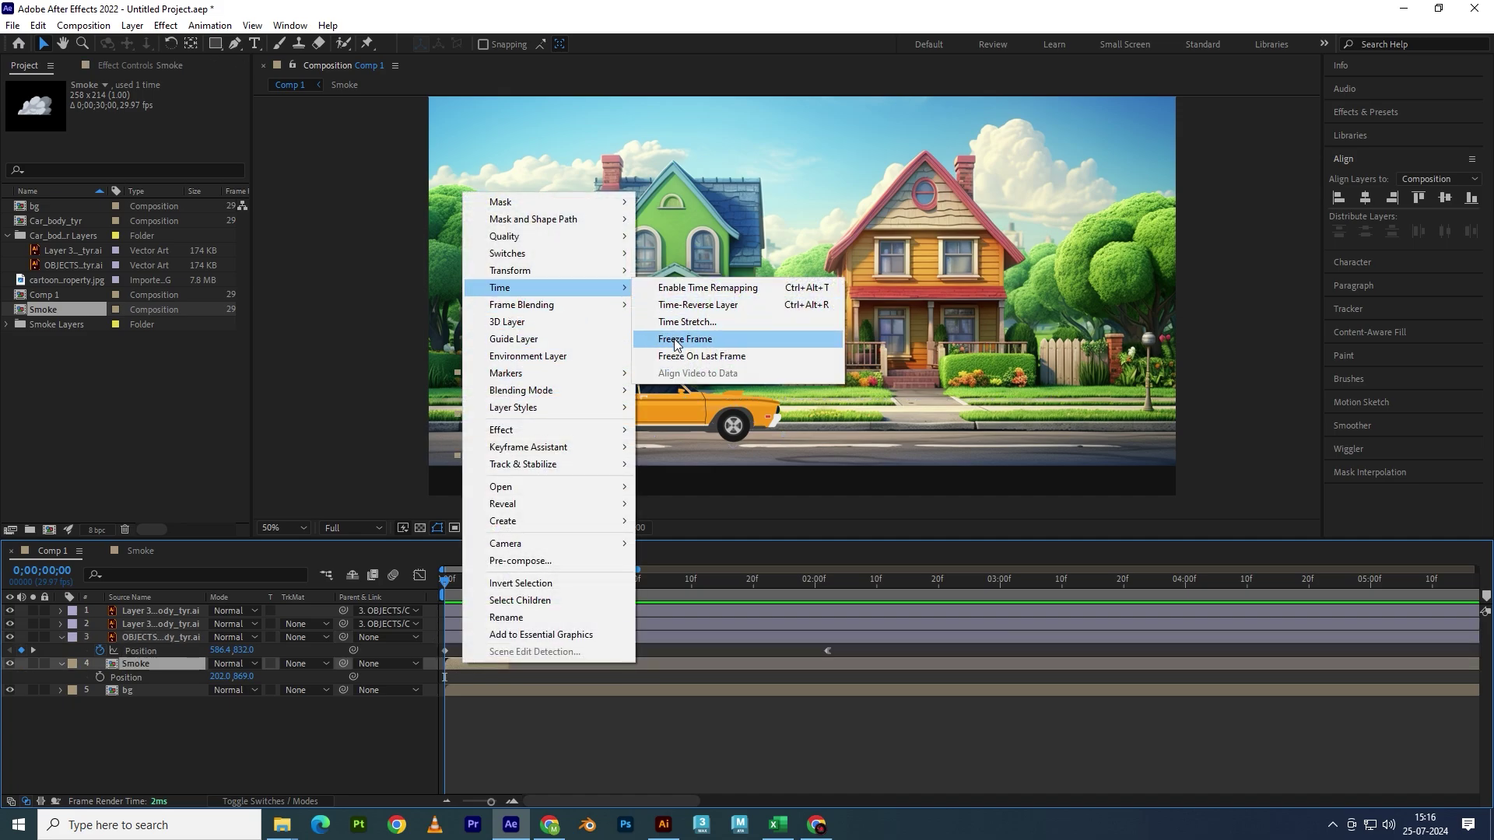
{"action": "left_click", "coordinate": [685, 305]}
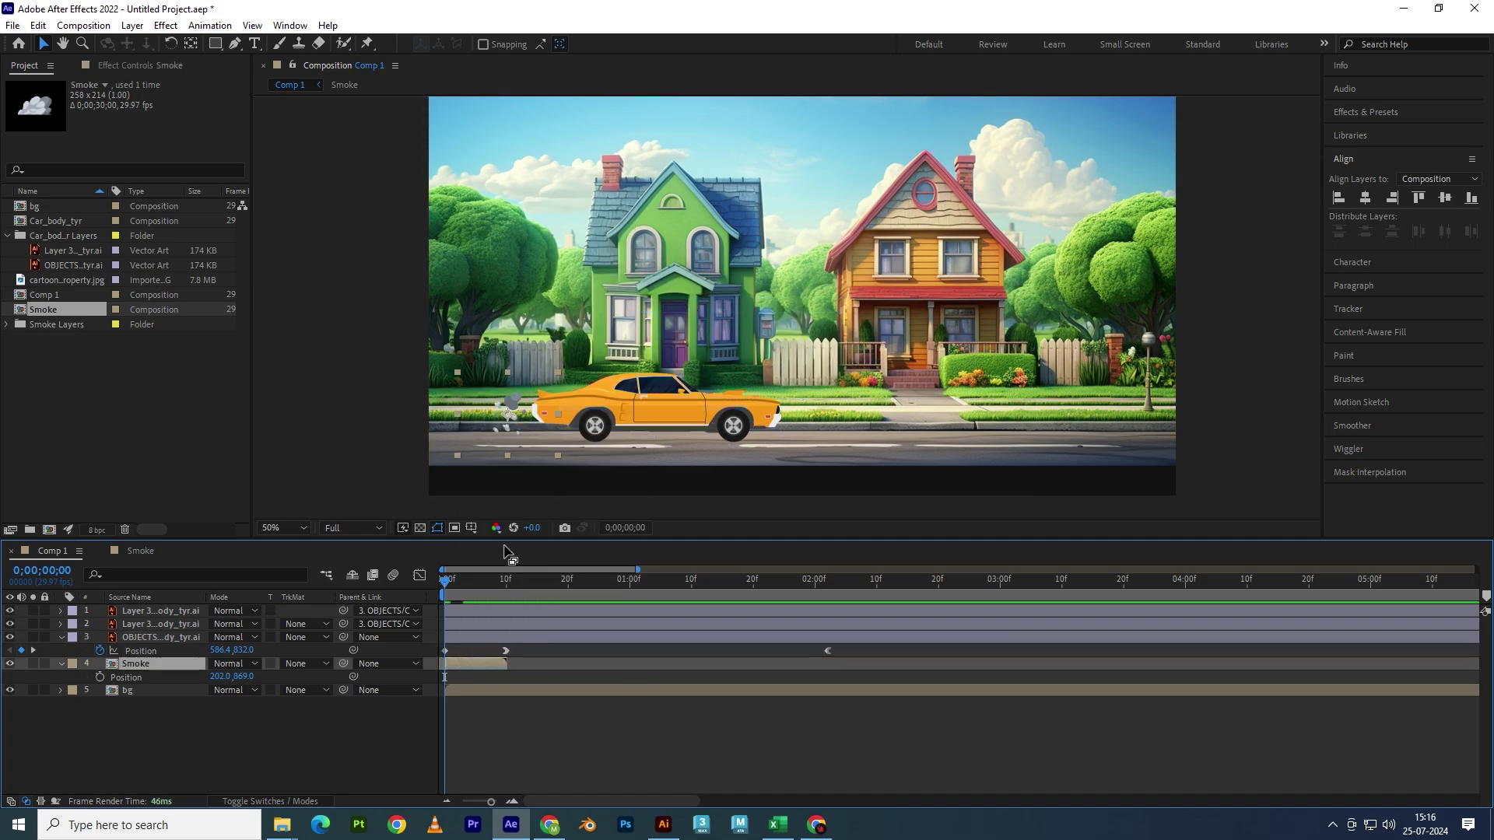
{"action": "key", "text": "space"}
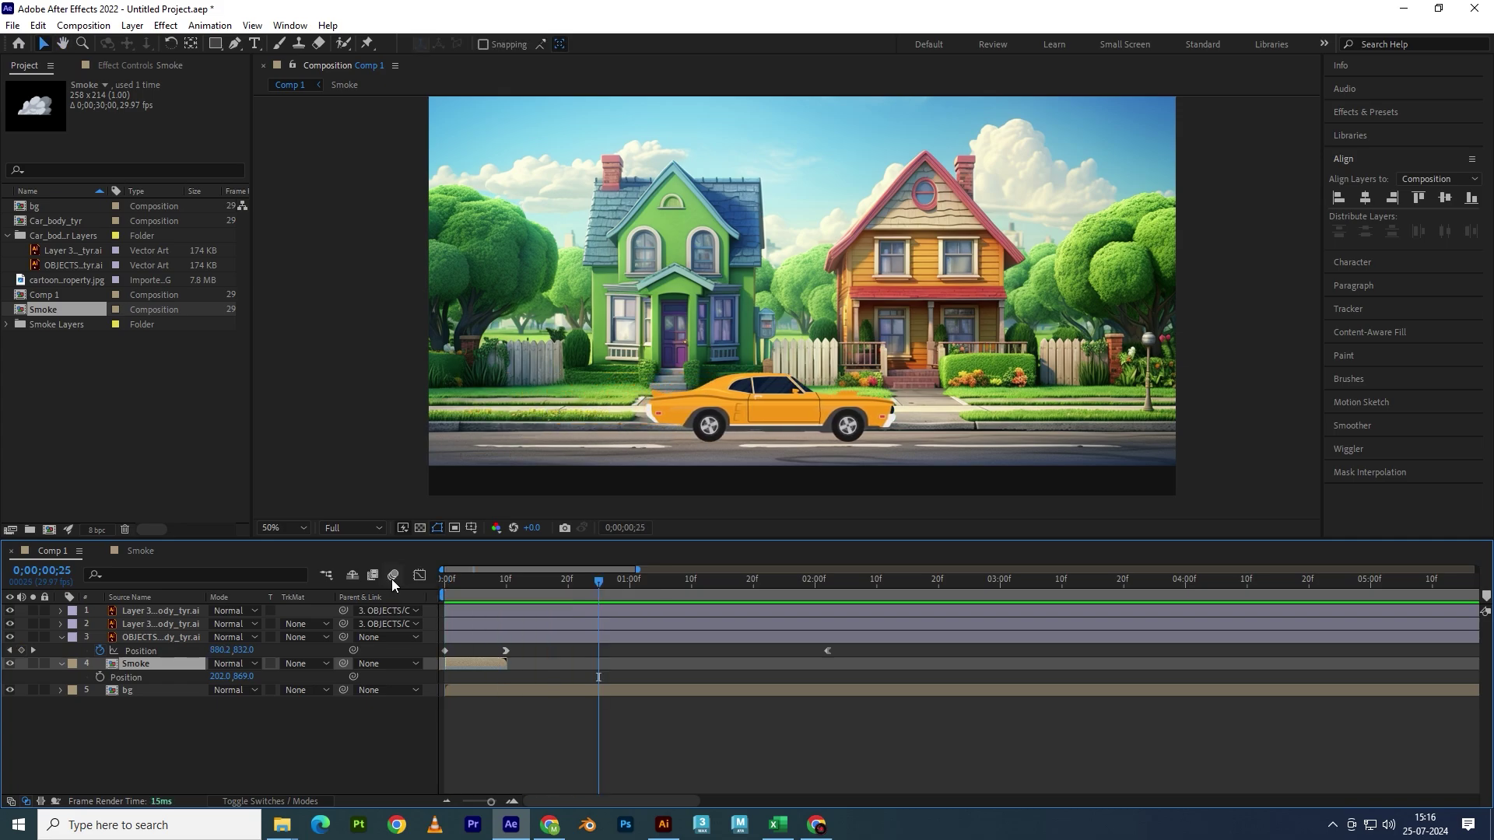
{"action": "left_click_drag", "start_coordinate": [465, 580], "coordinate": [282, 576]}
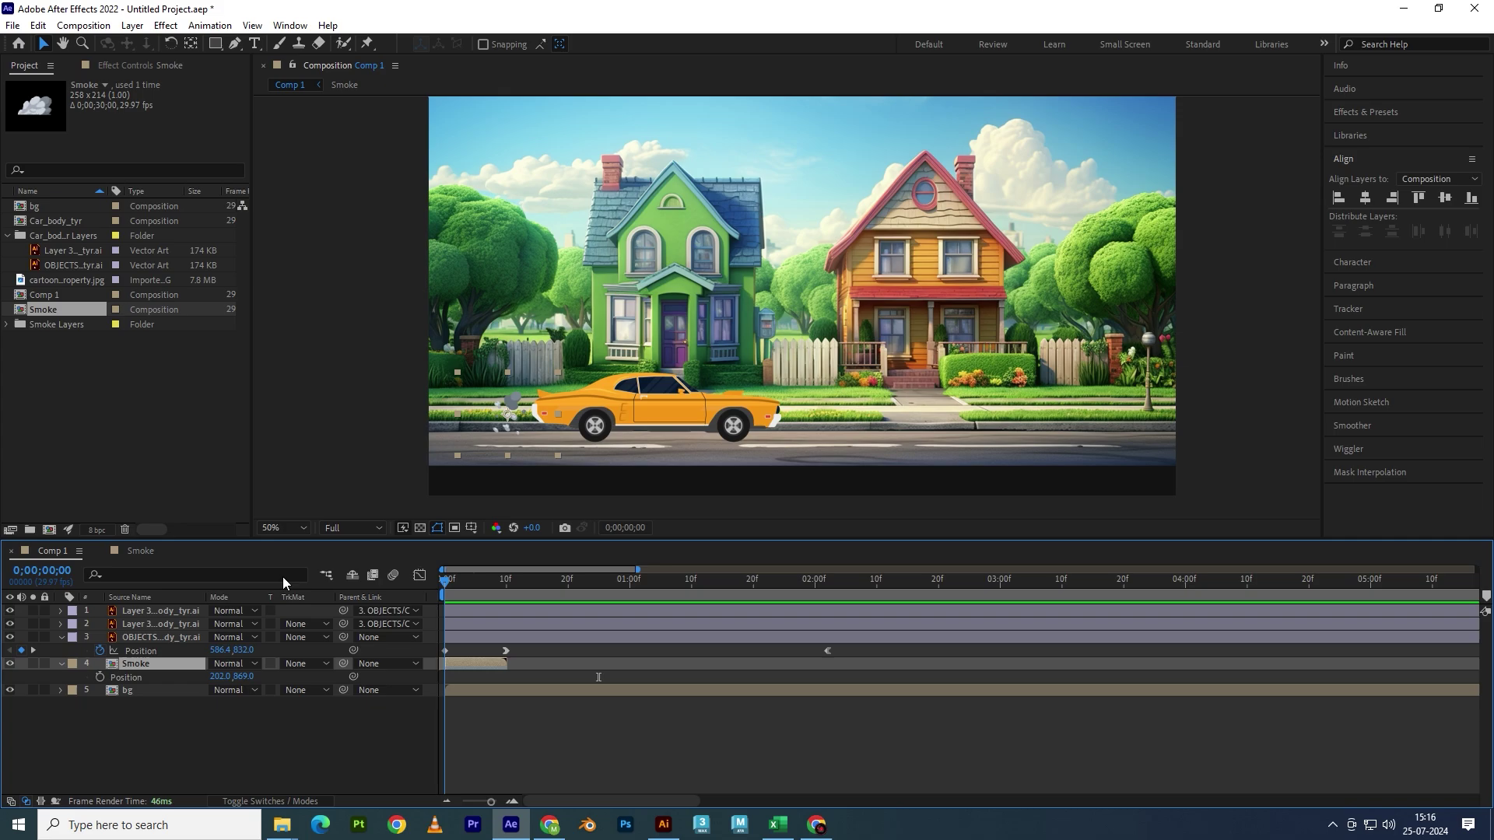
- Replay the car driving off with the reversed smoke, ending back at frame 0
{"action": "key", "text": "space"}
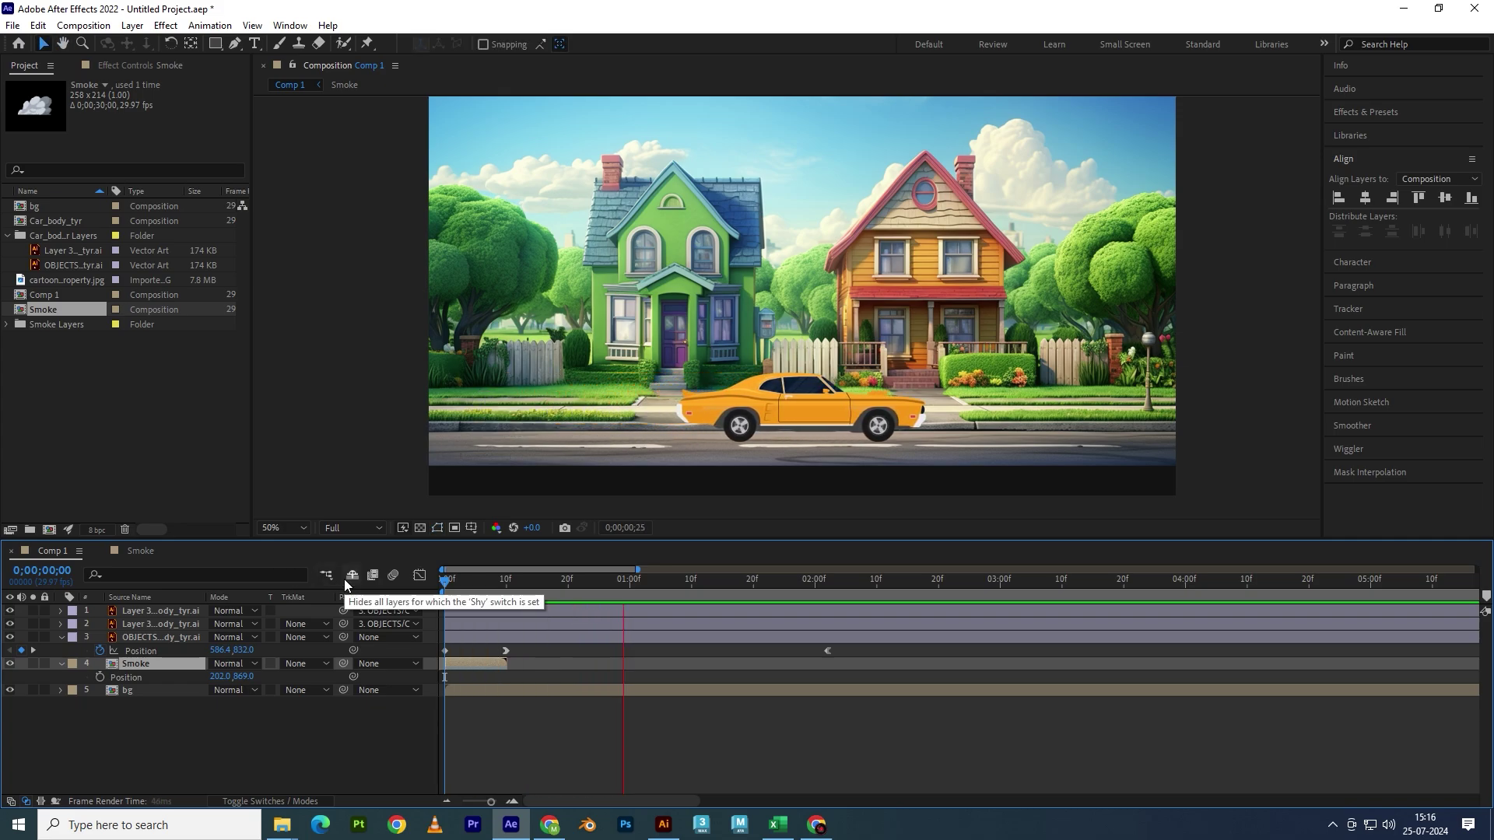
{"action": "left_click_drag", "start_coordinate": [451, 579], "coordinate": [361, 577]}
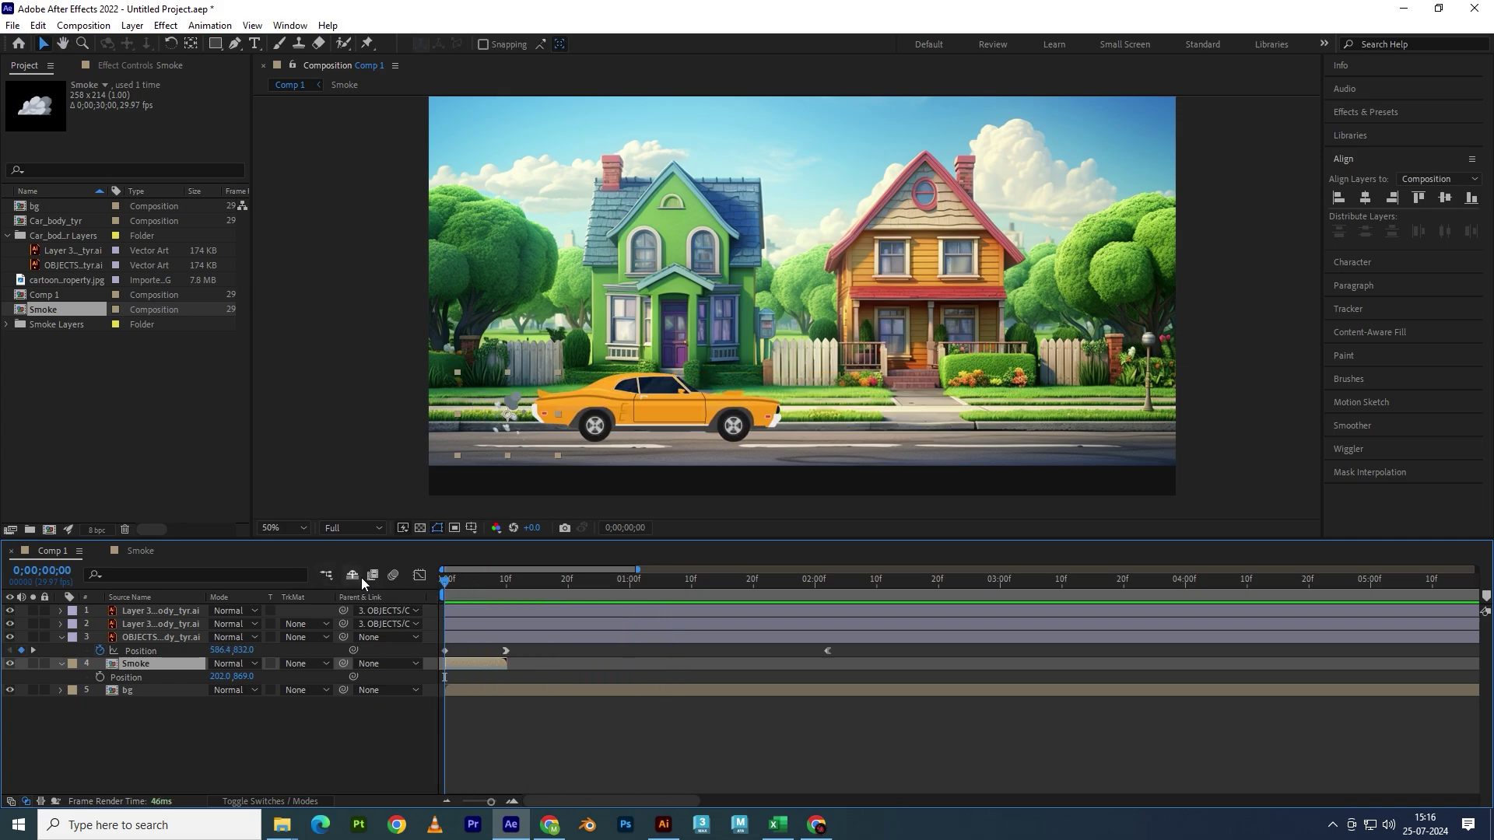
{"action": "key", "text": "space"}
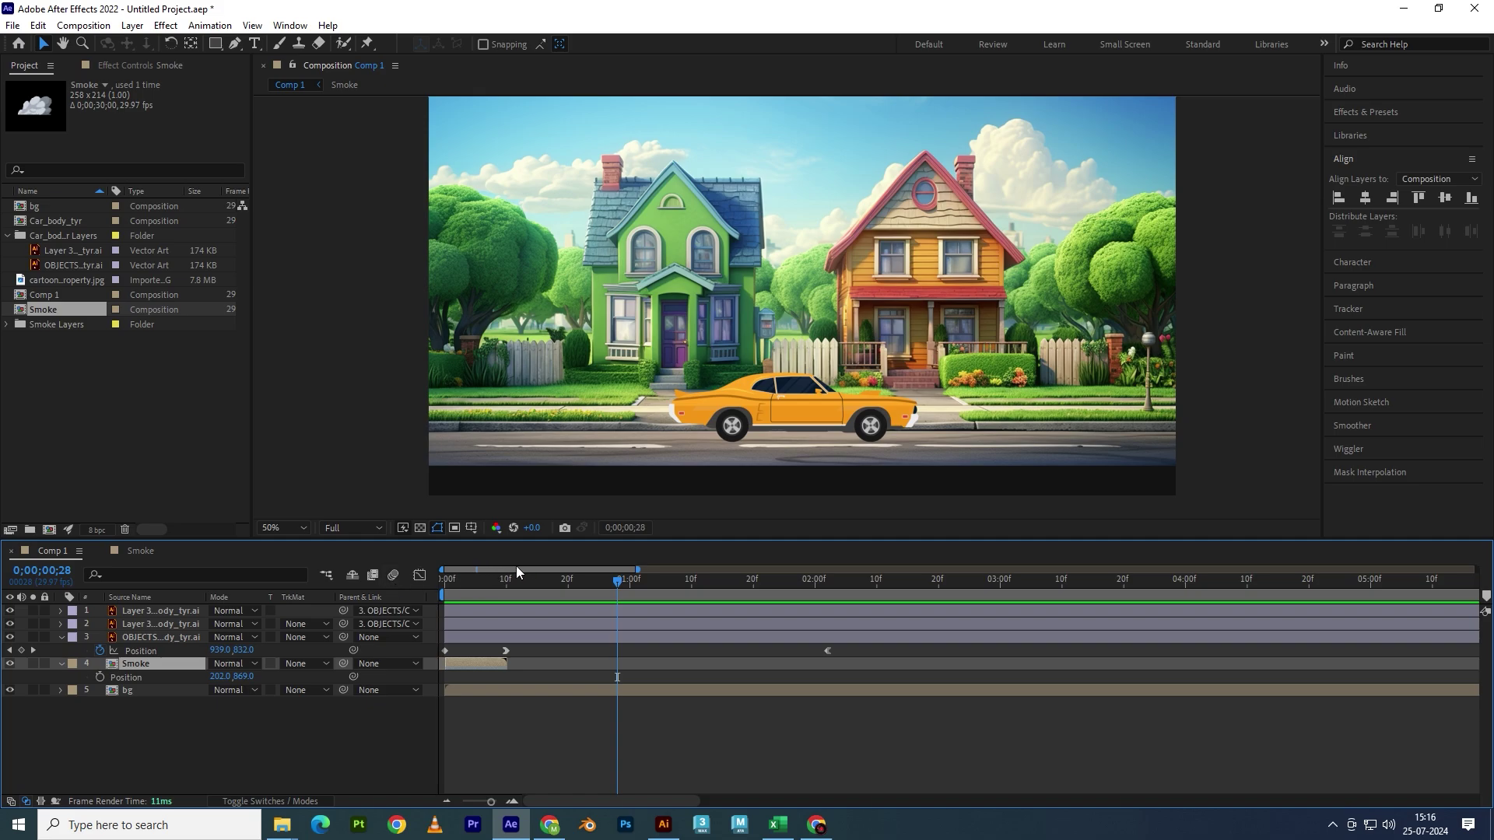
{"action": "key", "text": "space"}
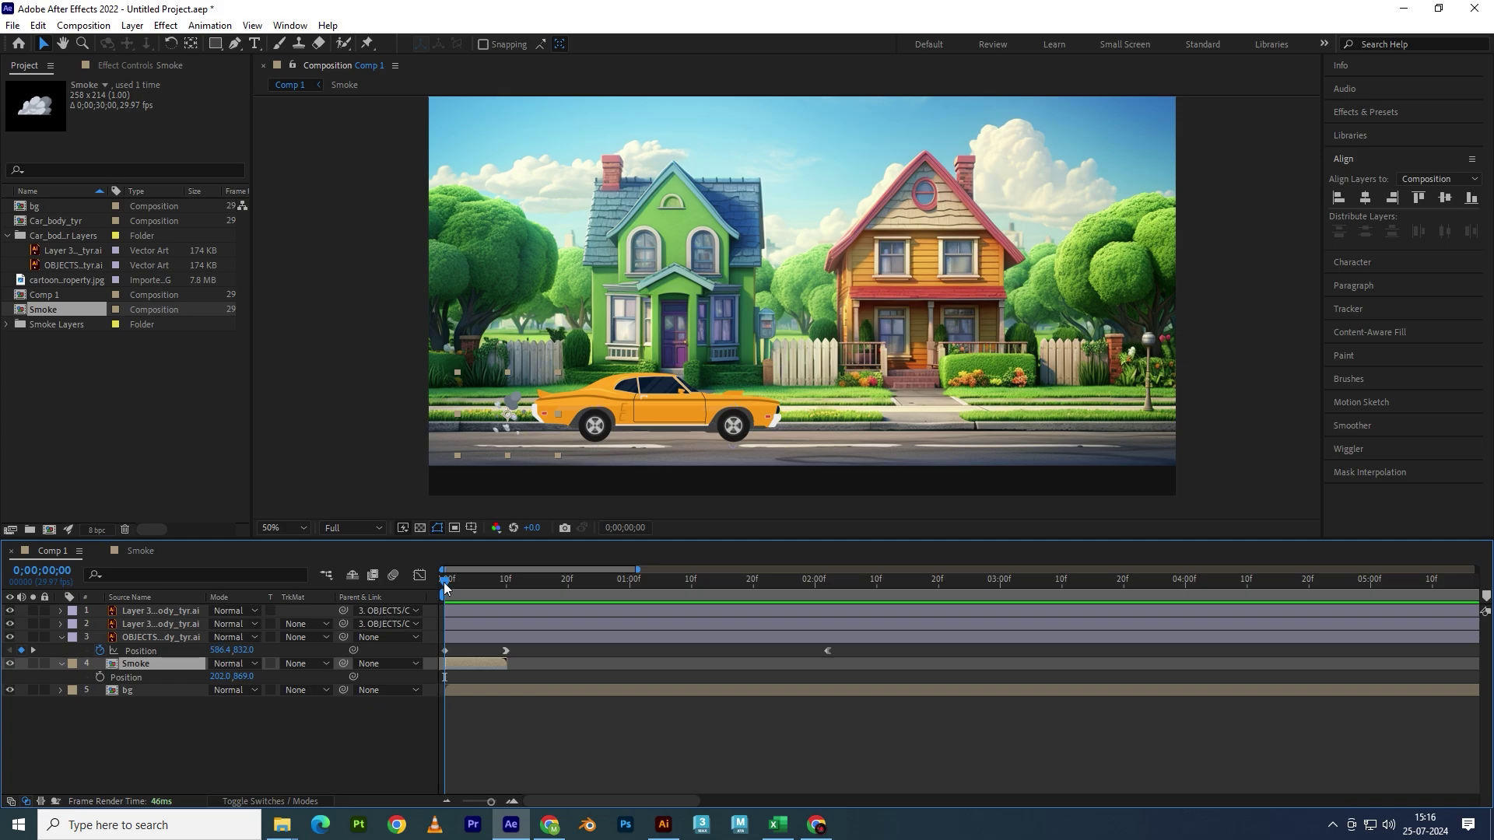
{"action": "left_click", "coordinate": [572, 585]}
{"action": "left_click_drag", "start_coordinate": [573, 585], "coordinate": [161, 594]}
- Save the project as car_animation.aep in the after effects file folder on New Volume (E:)
{"action": "key", "text": "ctrl+s"}
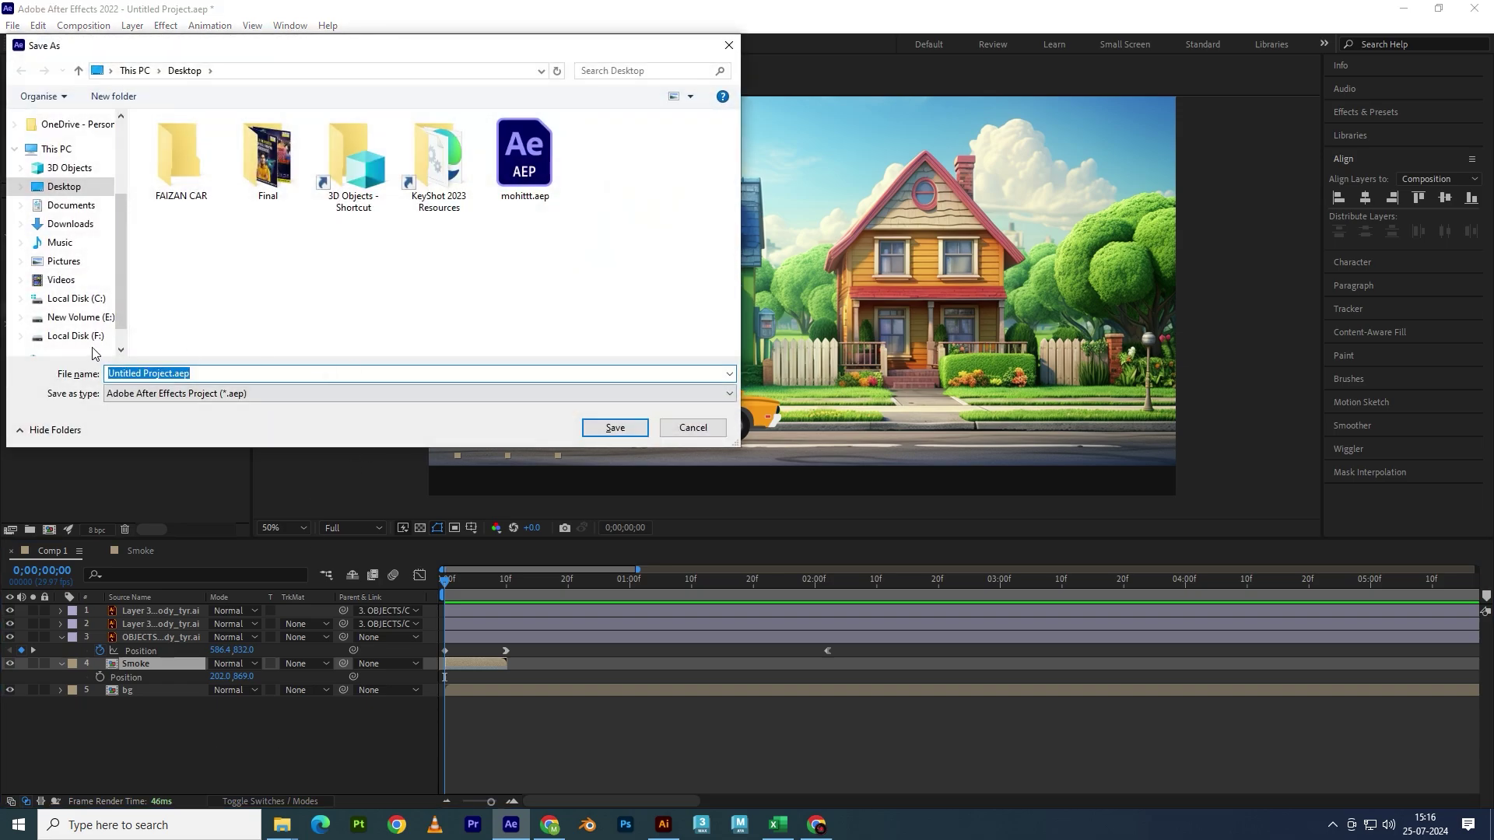
{"action": "left_click", "coordinate": [80, 317]}
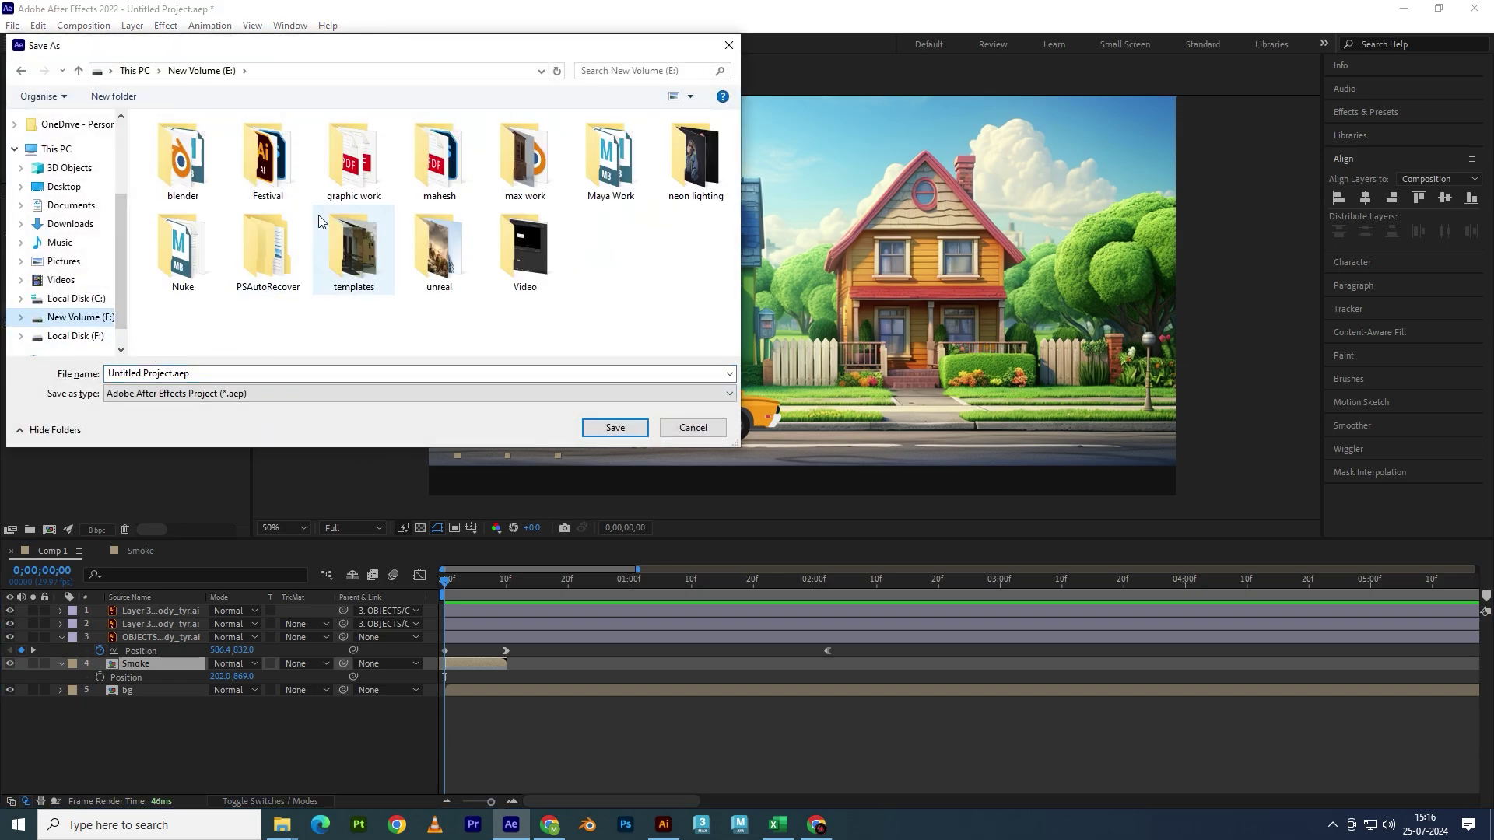
{"action": "double_click", "coordinate": [440, 167]}
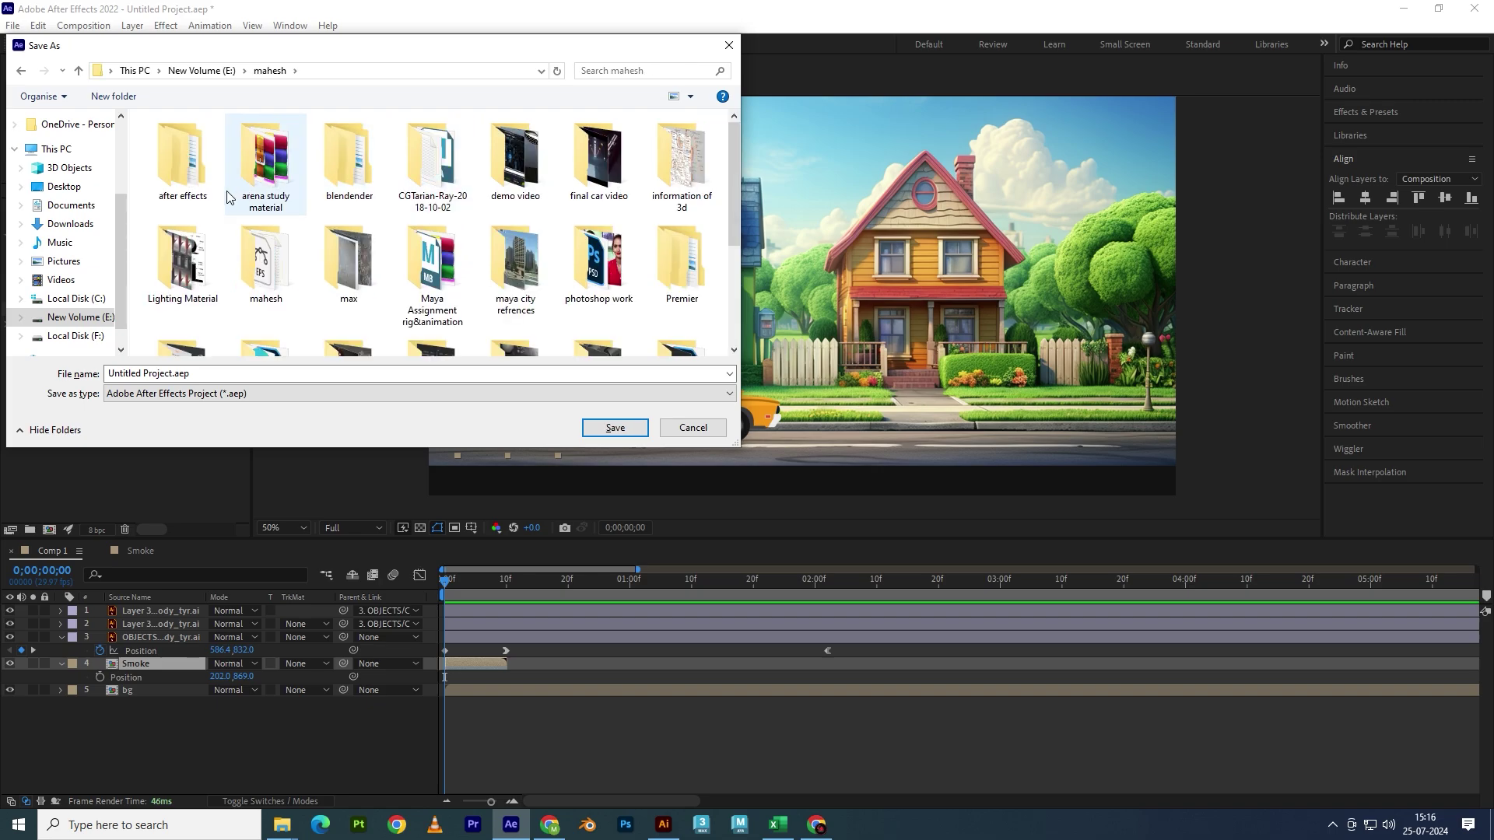
{"action": "double_click", "coordinate": [210, 201]}
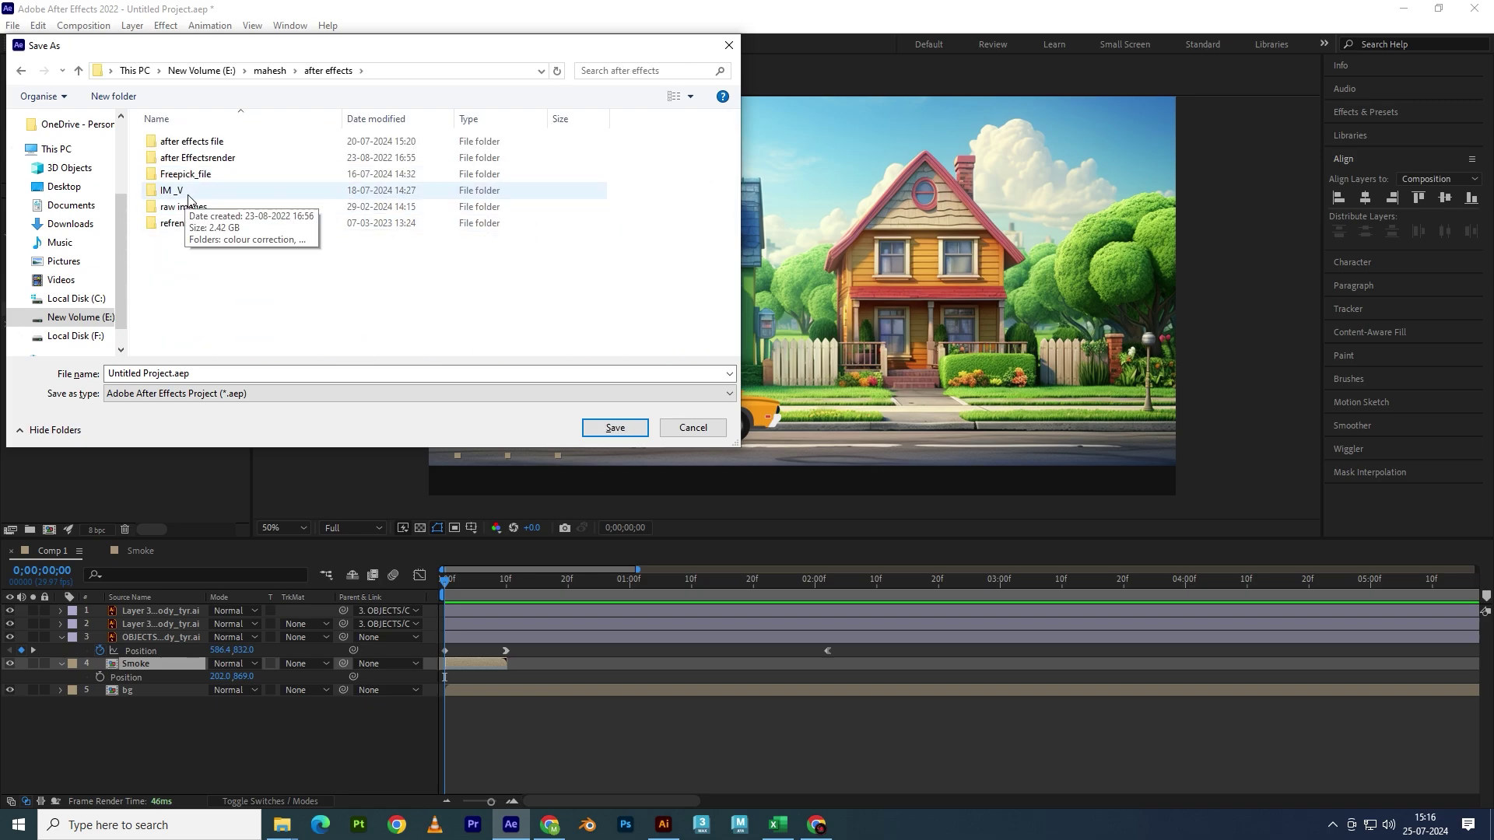
{"action": "double_click", "coordinate": [224, 144]}
{"action": "triple_click", "coordinate": [227, 374]}
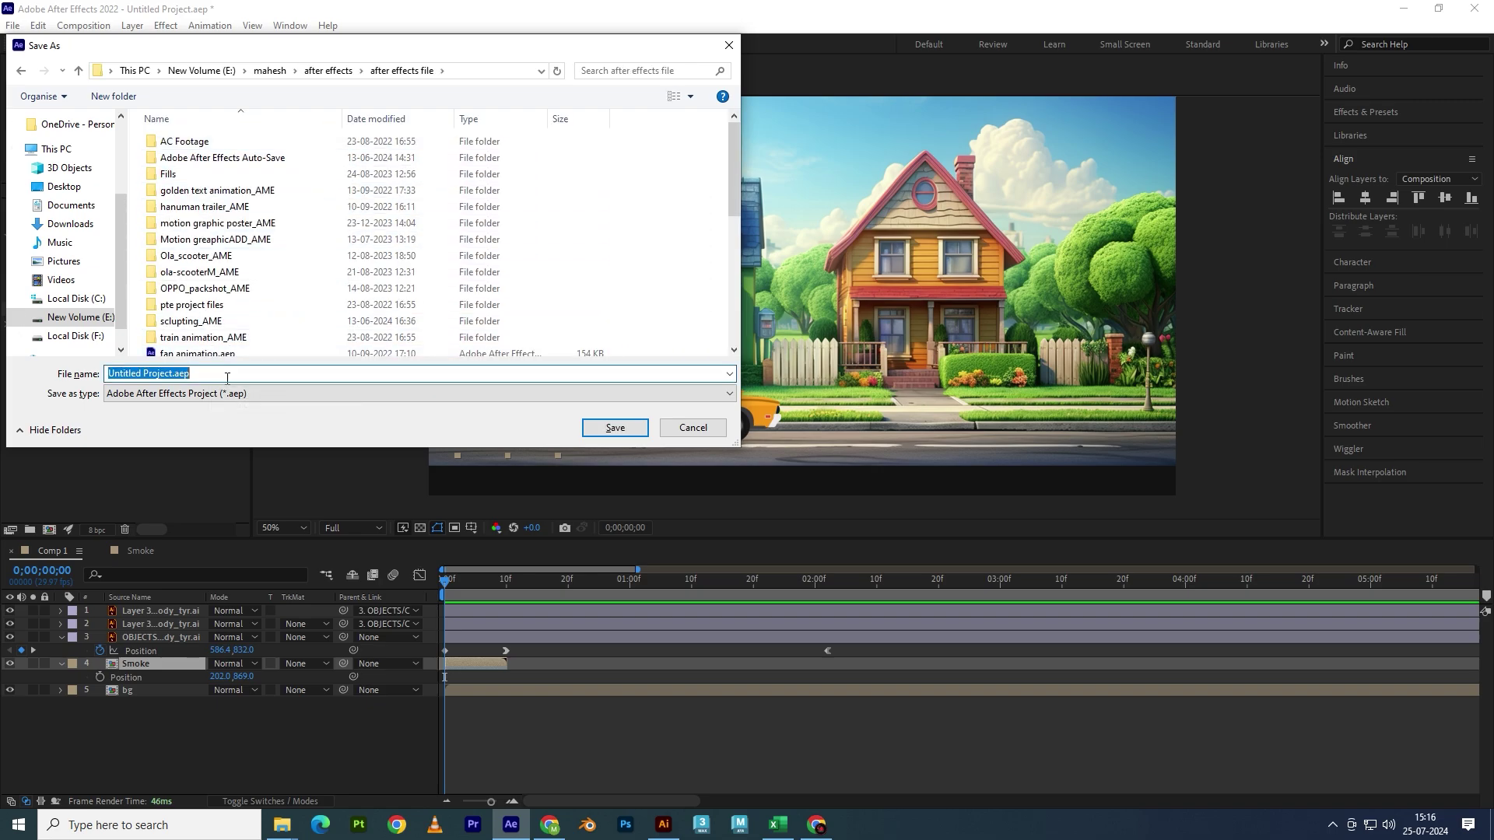
{"action": "type", "text": "car"}
{"action": "type", "text": "_anim"}
{"action": "type", "text": "ation"}
{"action": "key", "text": "Return"}
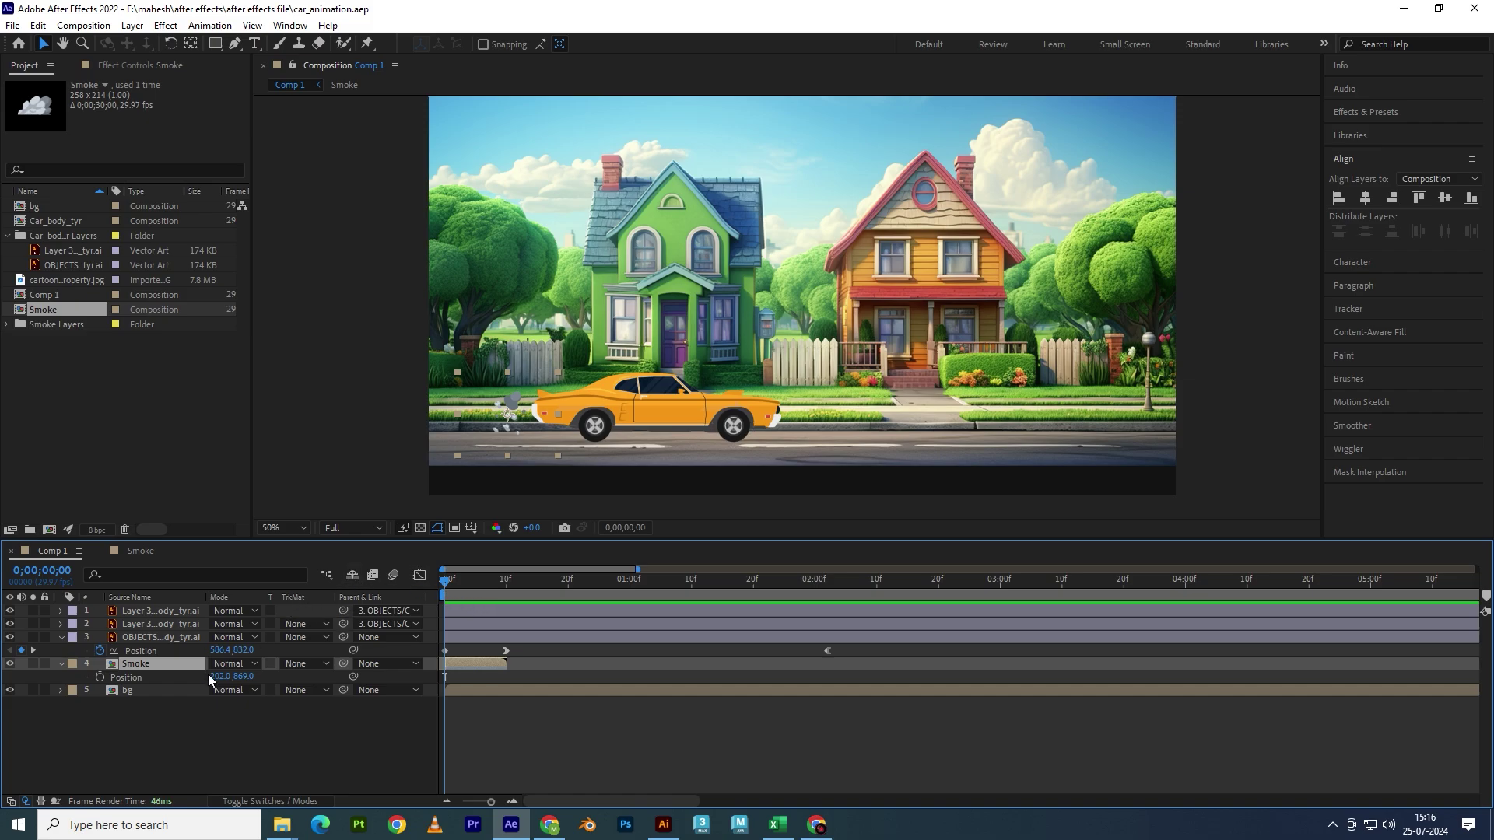
- Select both wheel layers and reveal their Rotation properties
{"action": "left_click", "coordinate": [134, 638]}
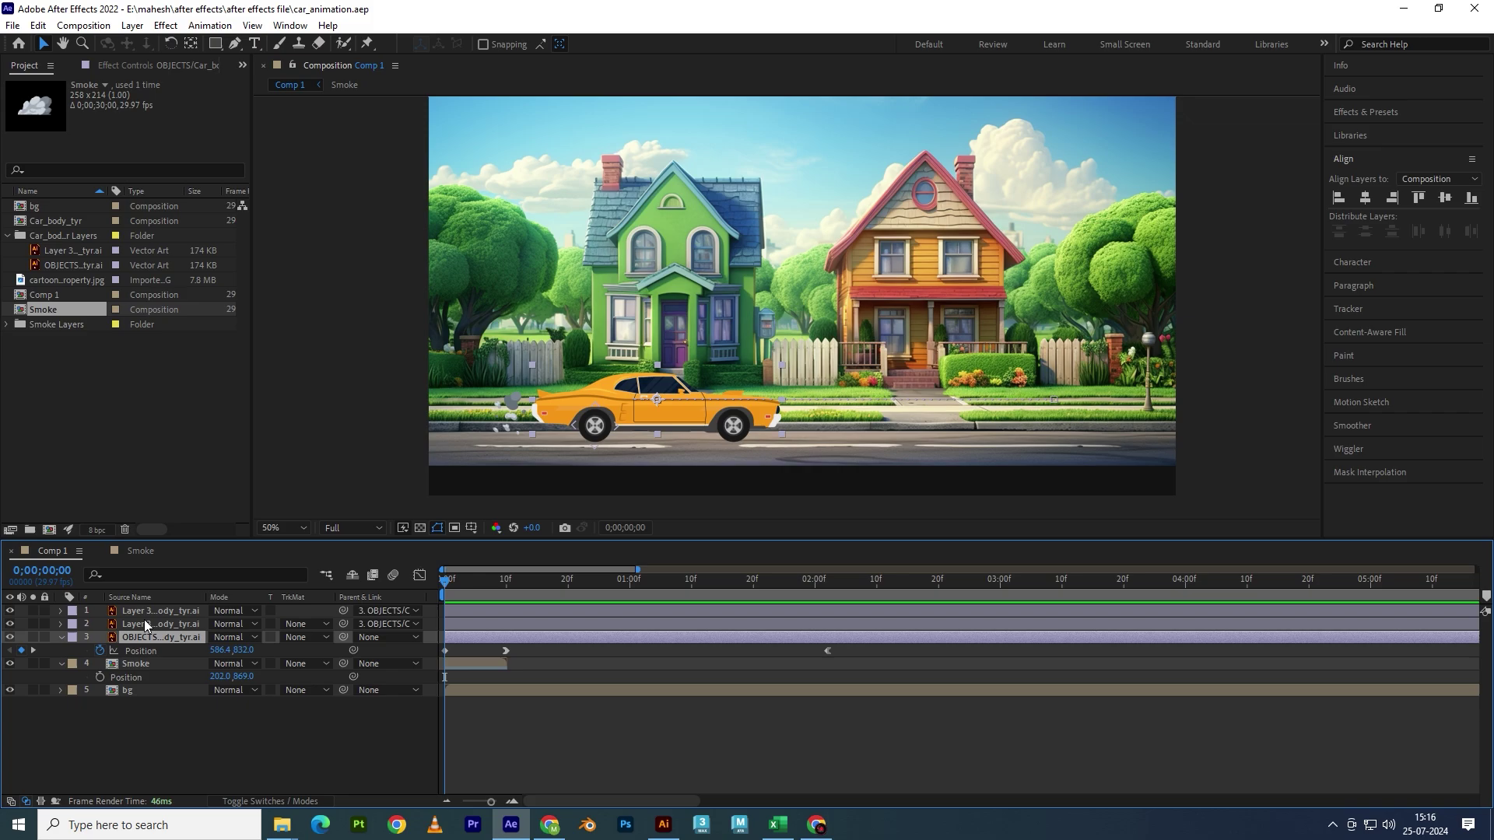
{"action": "left_click", "coordinate": [152, 610]}
{"action": "left_click", "coordinate": [144, 636]}
{"action": "left_click", "coordinate": [151, 624], "text": "ctrl"}
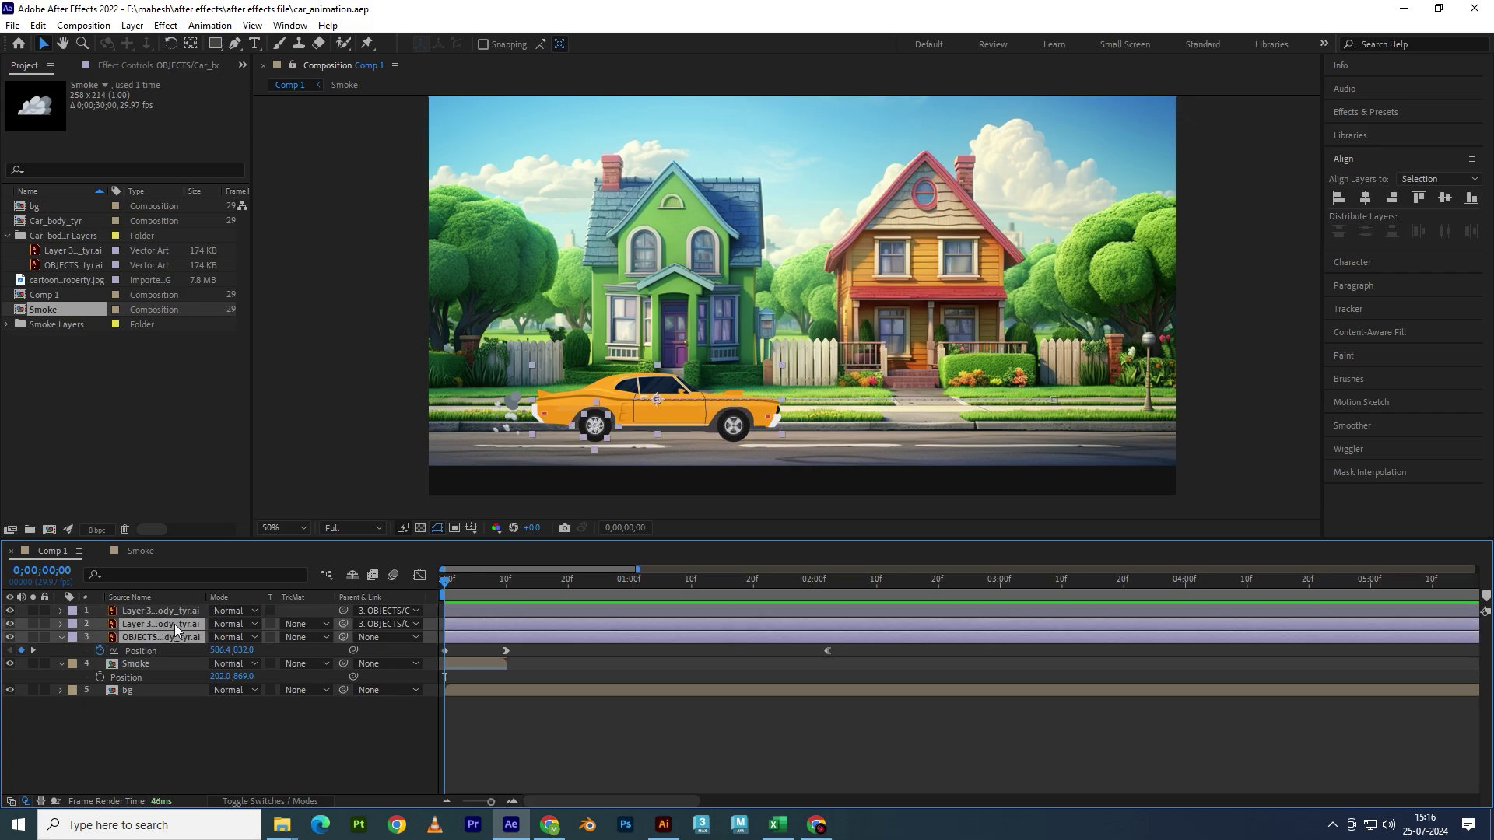
{"action": "left_click", "coordinate": [159, 731]}
{"action": "left_click", "coordinate": [162, 625]}
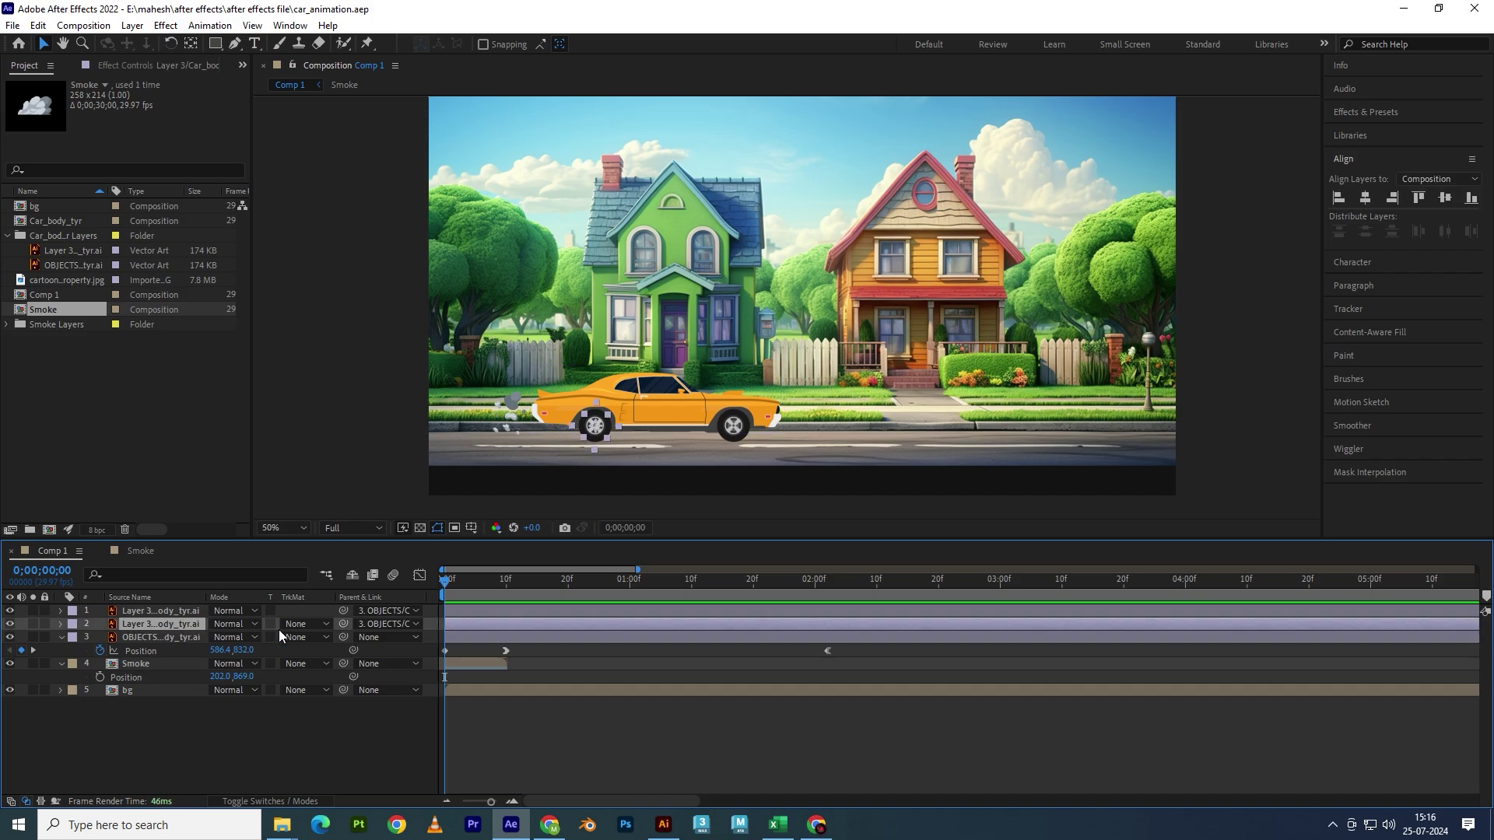
{"action": "left_click", "coordinate": [175, 611], "text": "ctrl"}
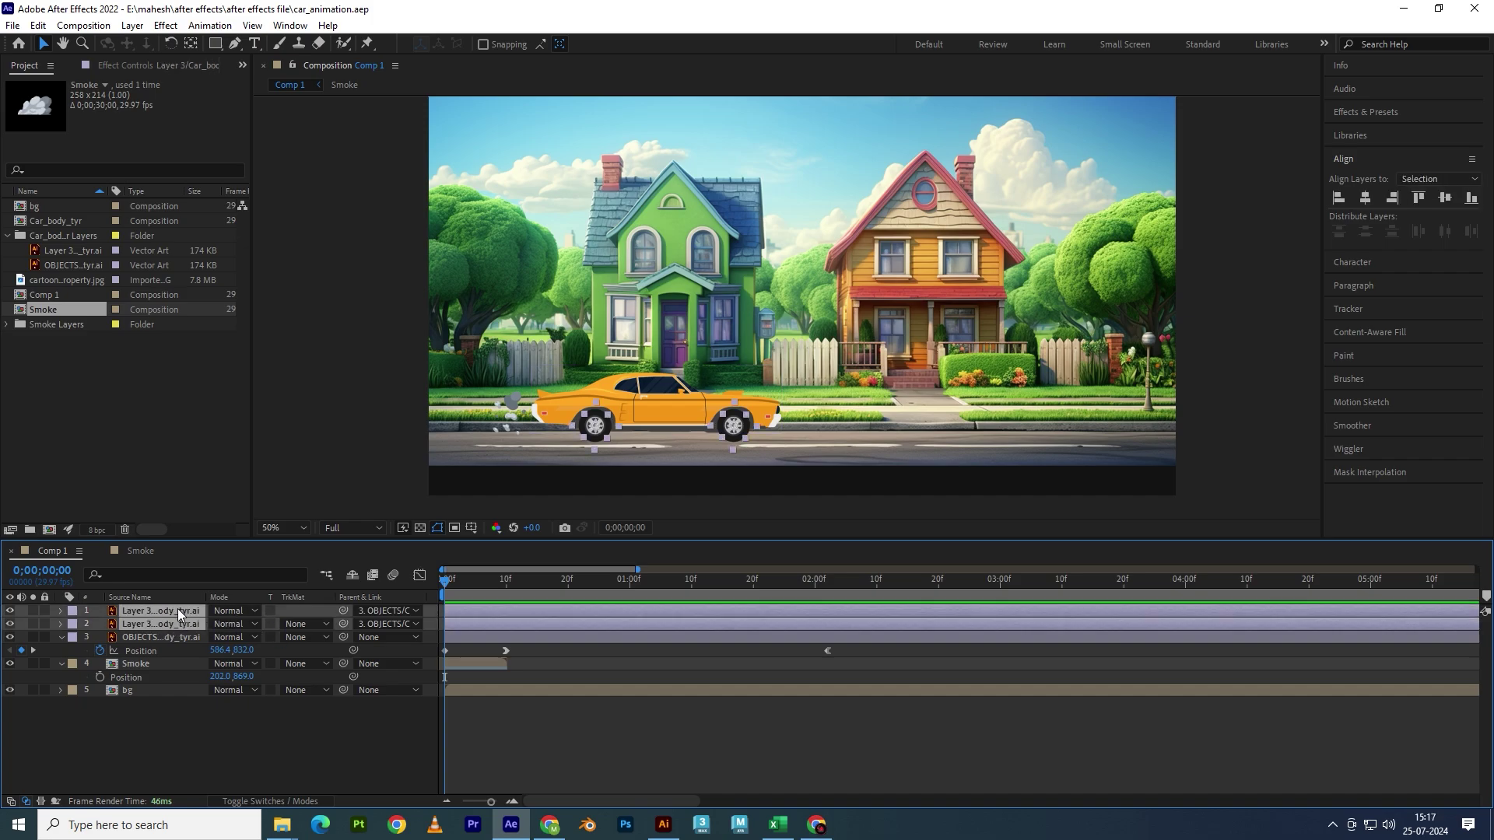
{"action": "key", "text": "r"}
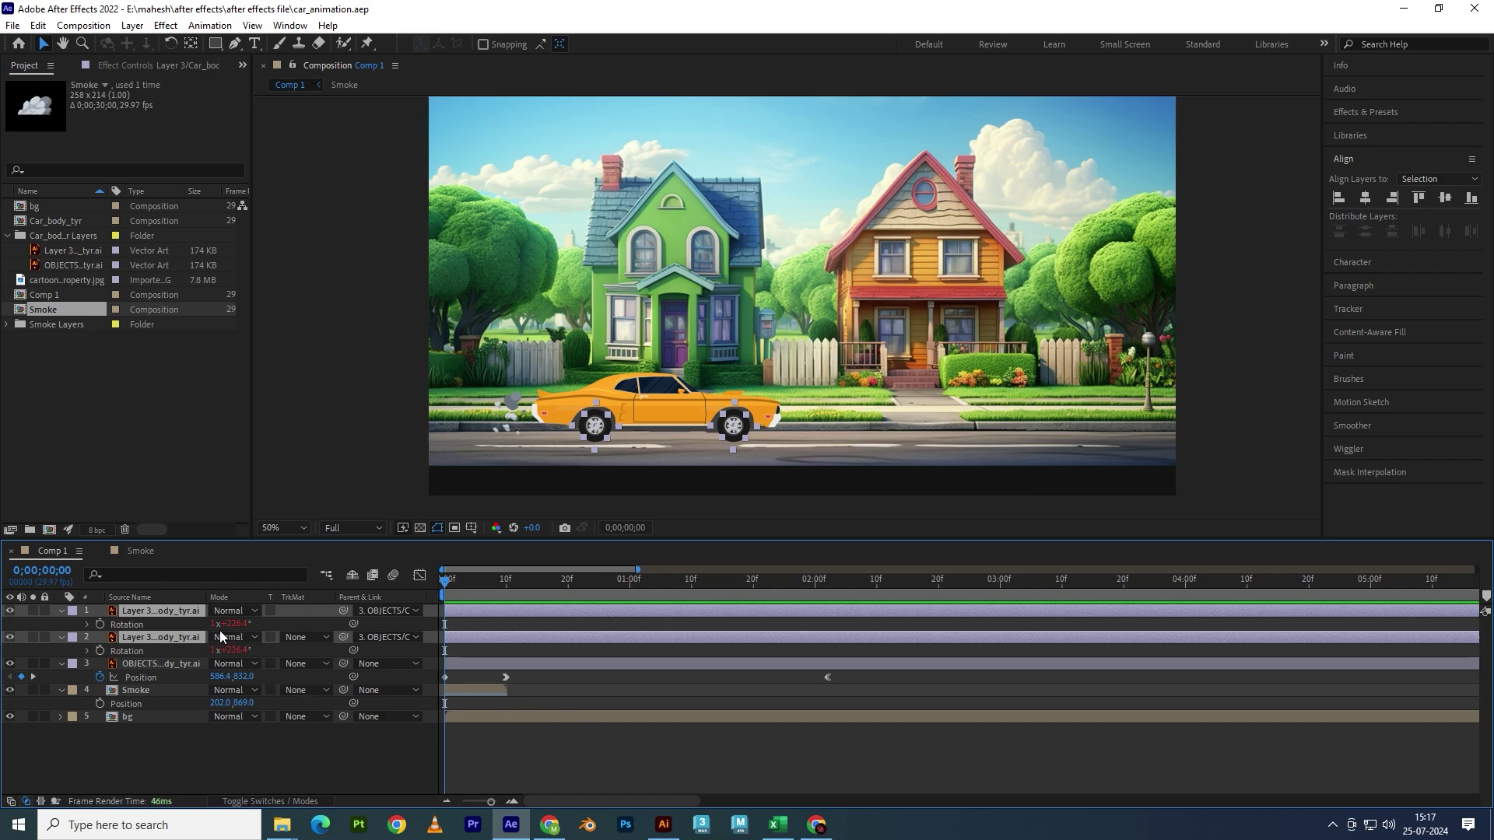
- Remove the spin expressions from both wheels' Rotation, leaving 0x+0.0°, and preview
{"action": "left_click", "coordinate": [140, 625]}
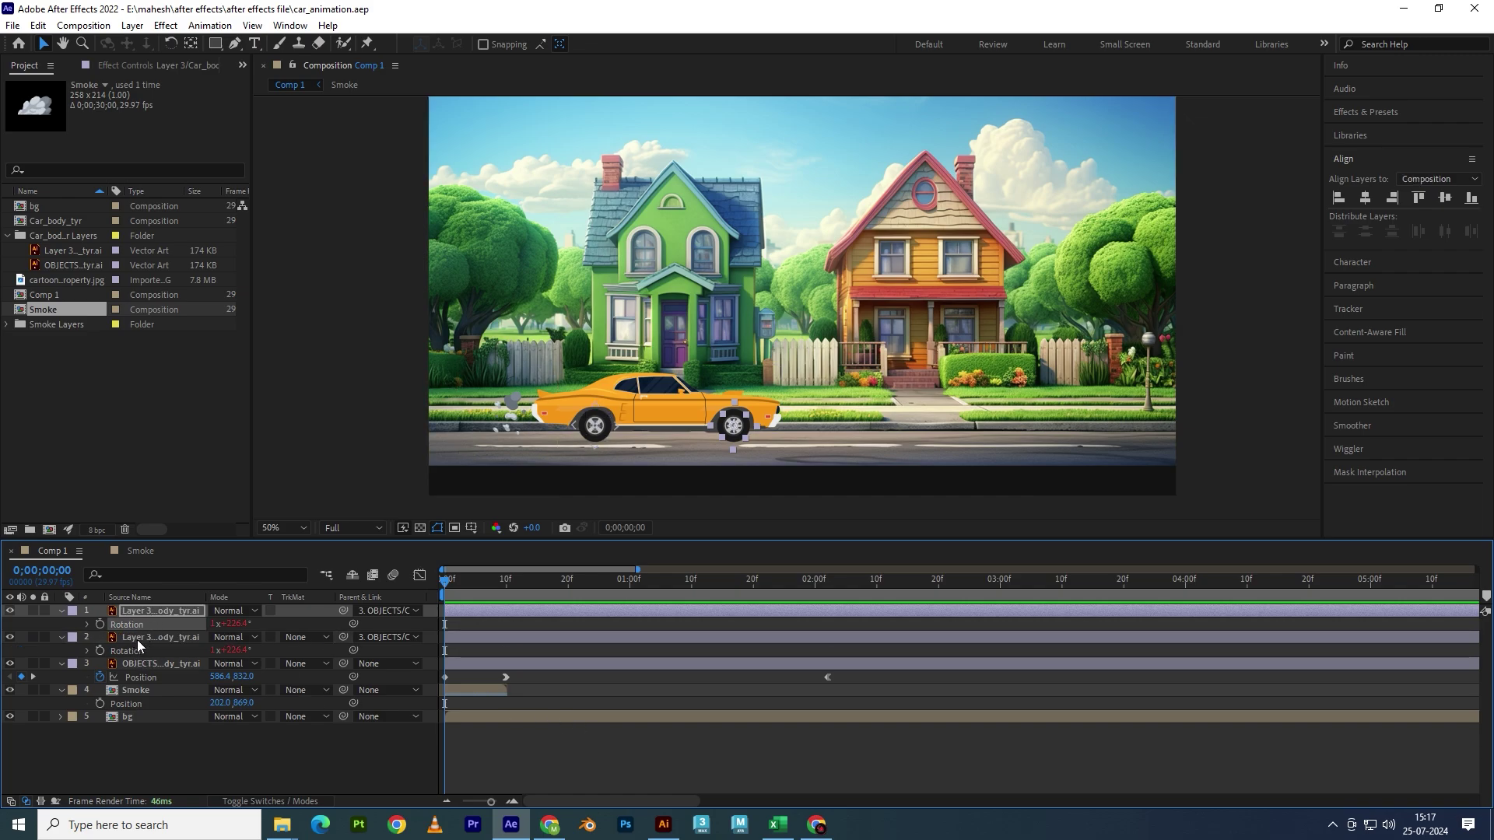
{"action": "left_click", "coordinate": [128, 652]}
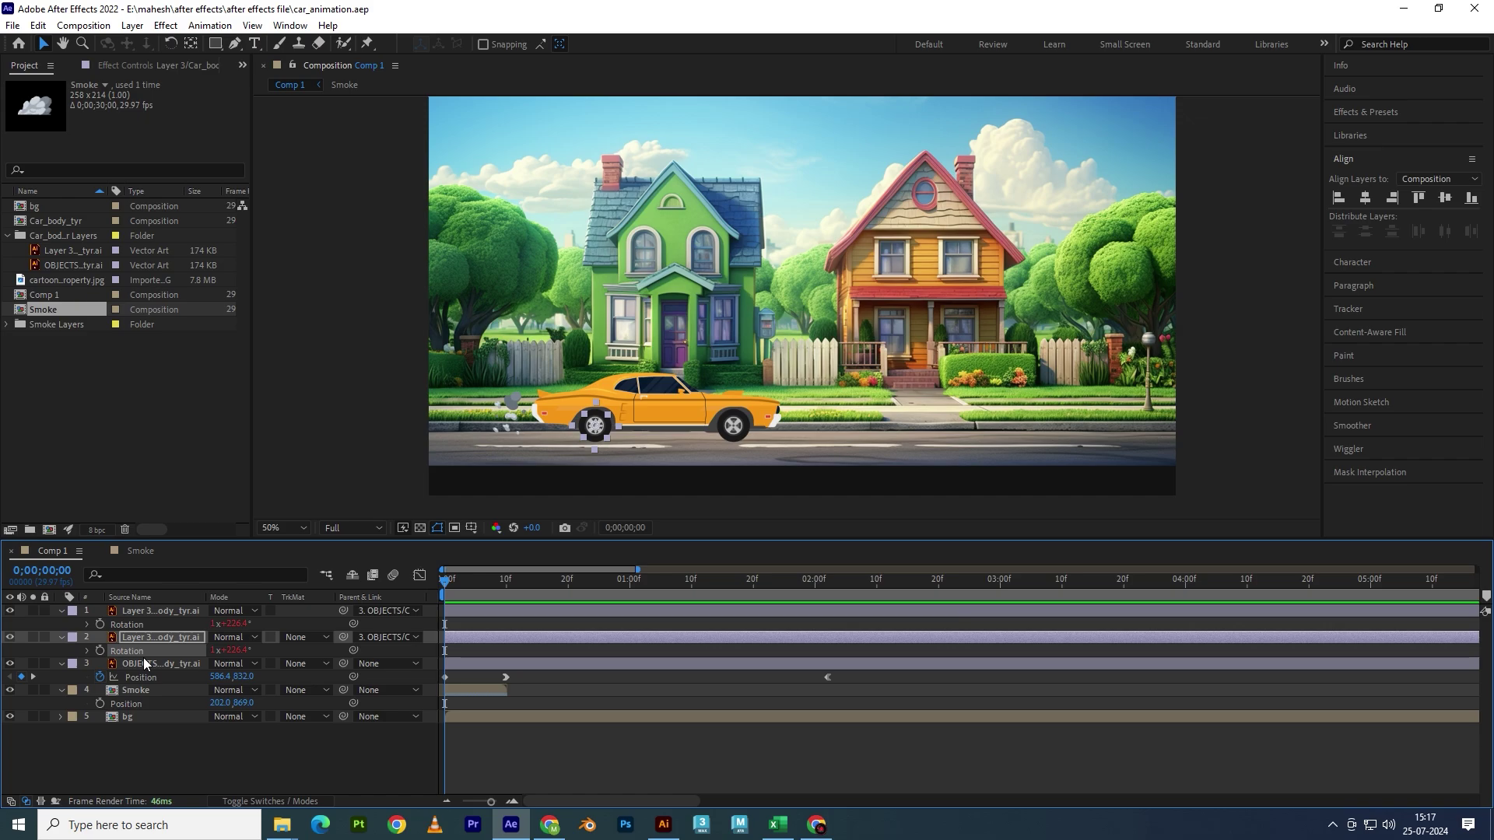
{"action": "left_click", "coordinate": [151, 661], "text": "ctrl"}
{"action": "key", "text": "ctrl+z"}
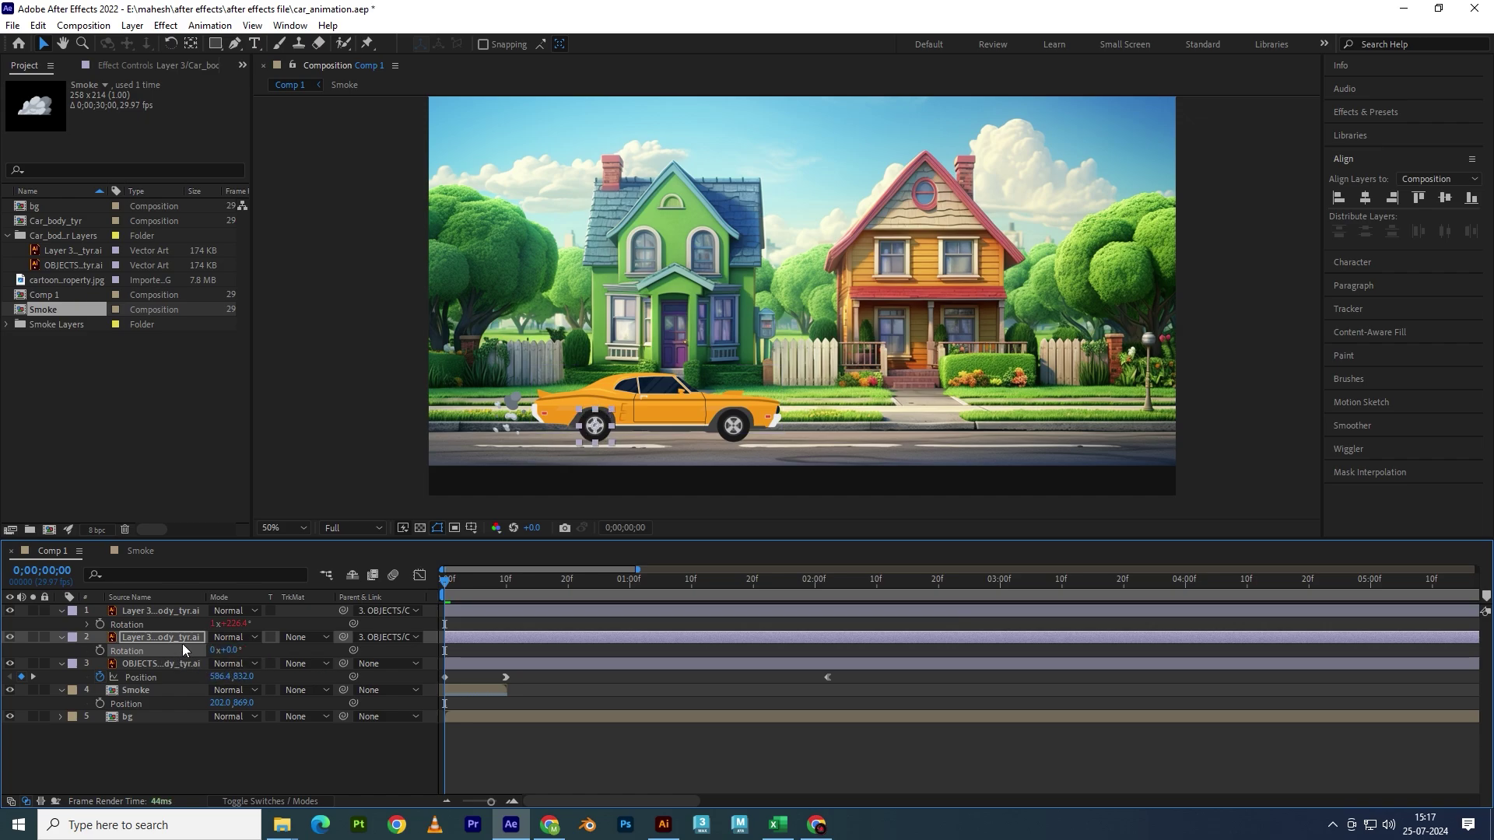
{"action": "left_click", "coordinate": [156, 627]}
{"action": "key", "text": "ctrl+z"}
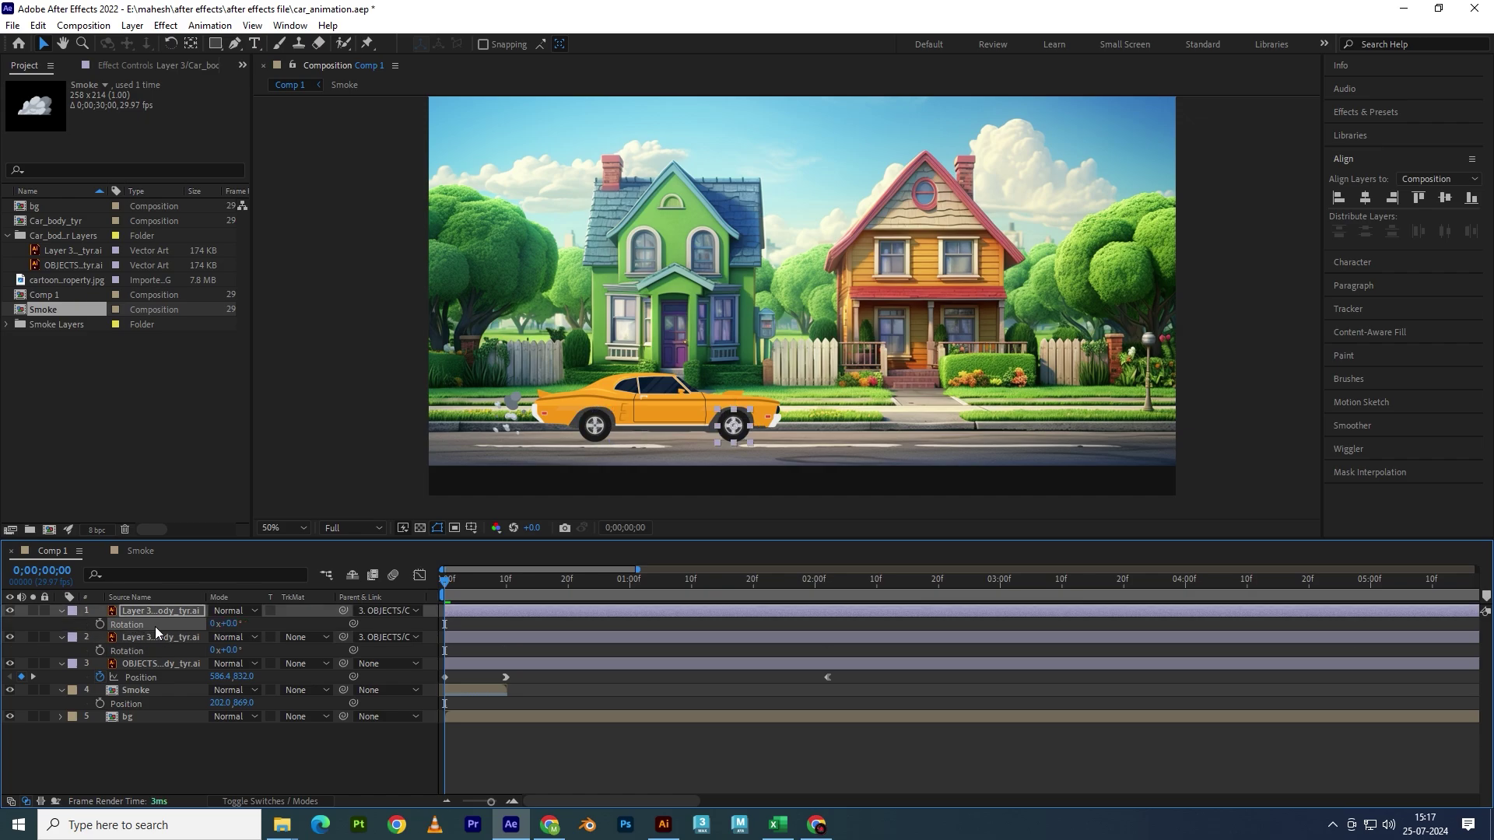
{"action": "key", "text": "space"}
{"action": "key", "text": "space"}
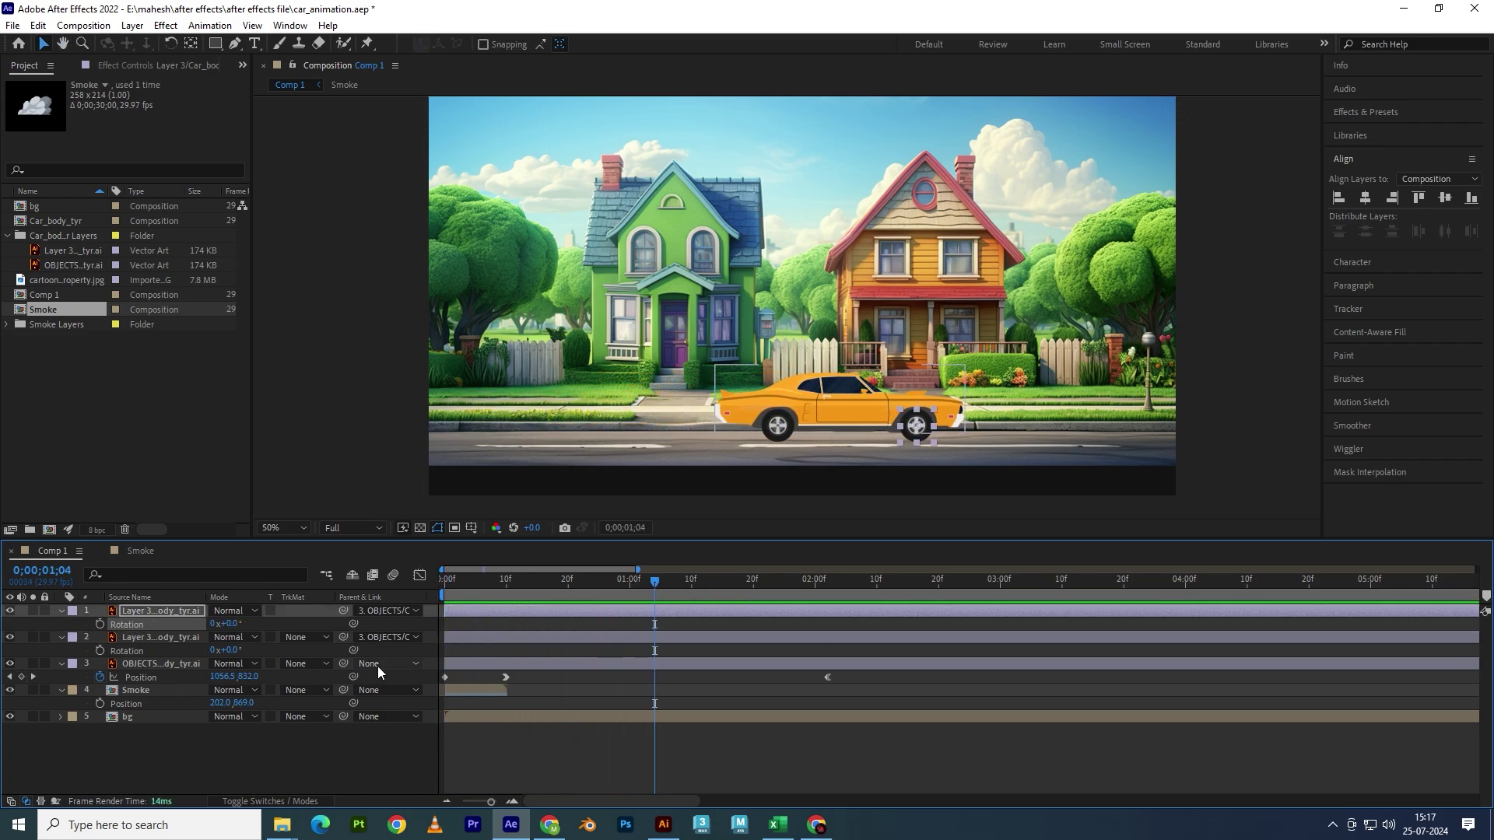
{"action": "left_click_drag", "start_coordinate": [498, 587], "coordinate": [428, 595]}
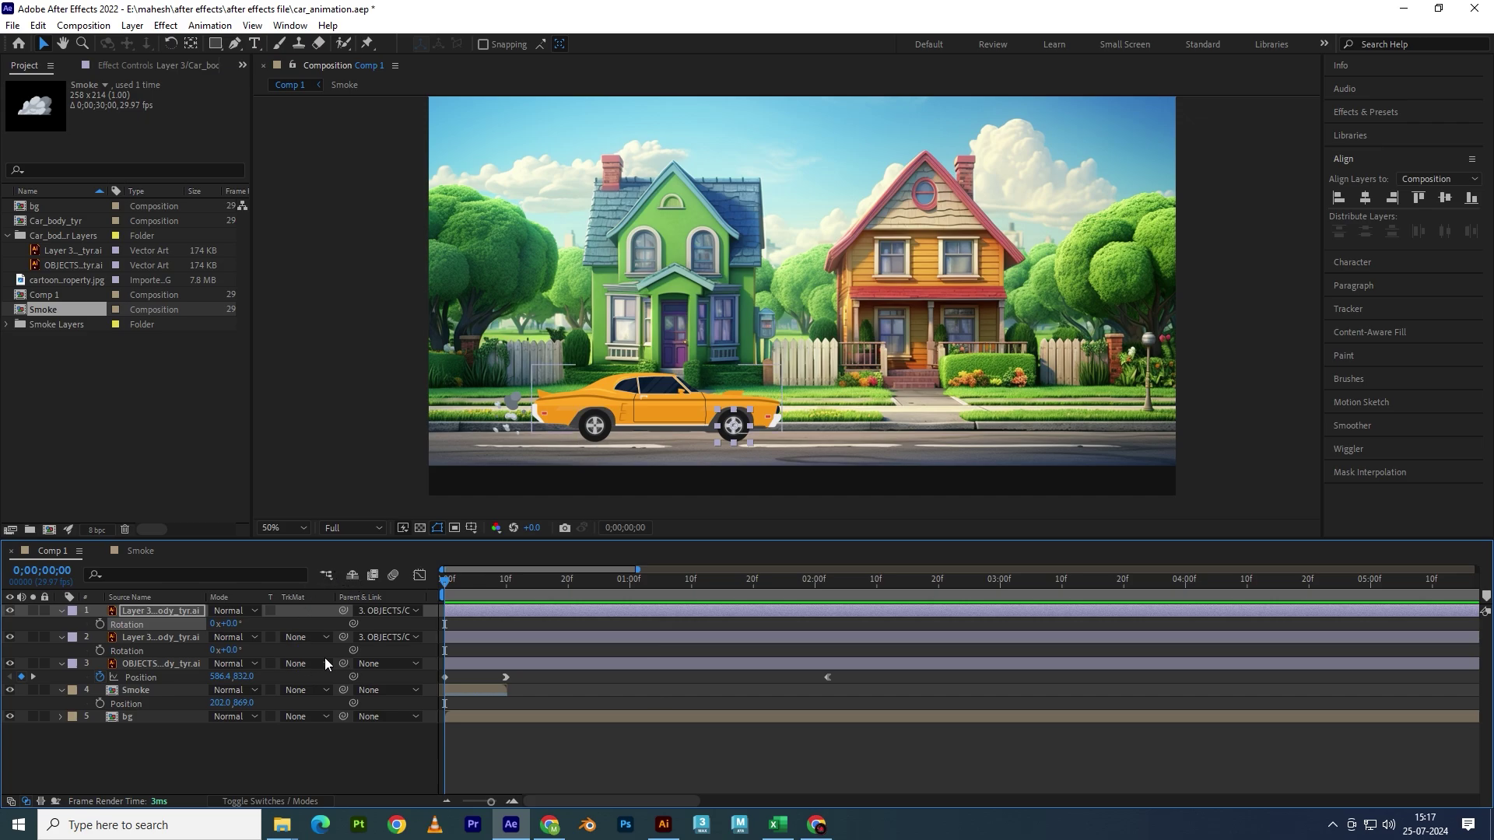
- Set both wheel layers' Parent to None, detaching them from the car body
{"action": "left_click", "coordinate": [296, 614]}
{"action": "left_click", "coordinate": [387, 611]}
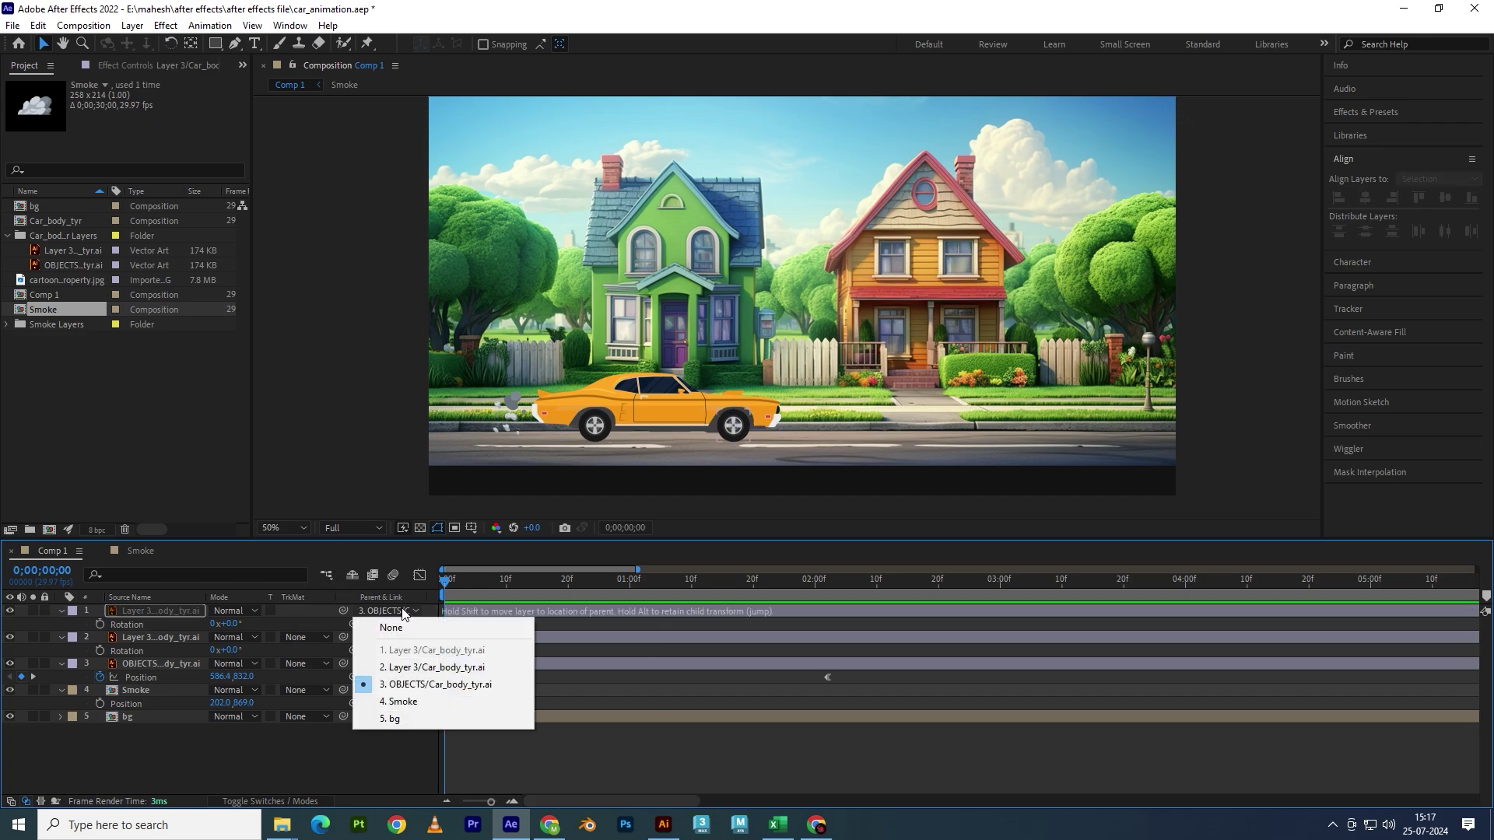
{"action": "left_click", "coordinate": [396, 627]}
{"action": "left_click", "coordinate": [401, 643]}
{"action": "left_click", "coordinate": [402, 655]}
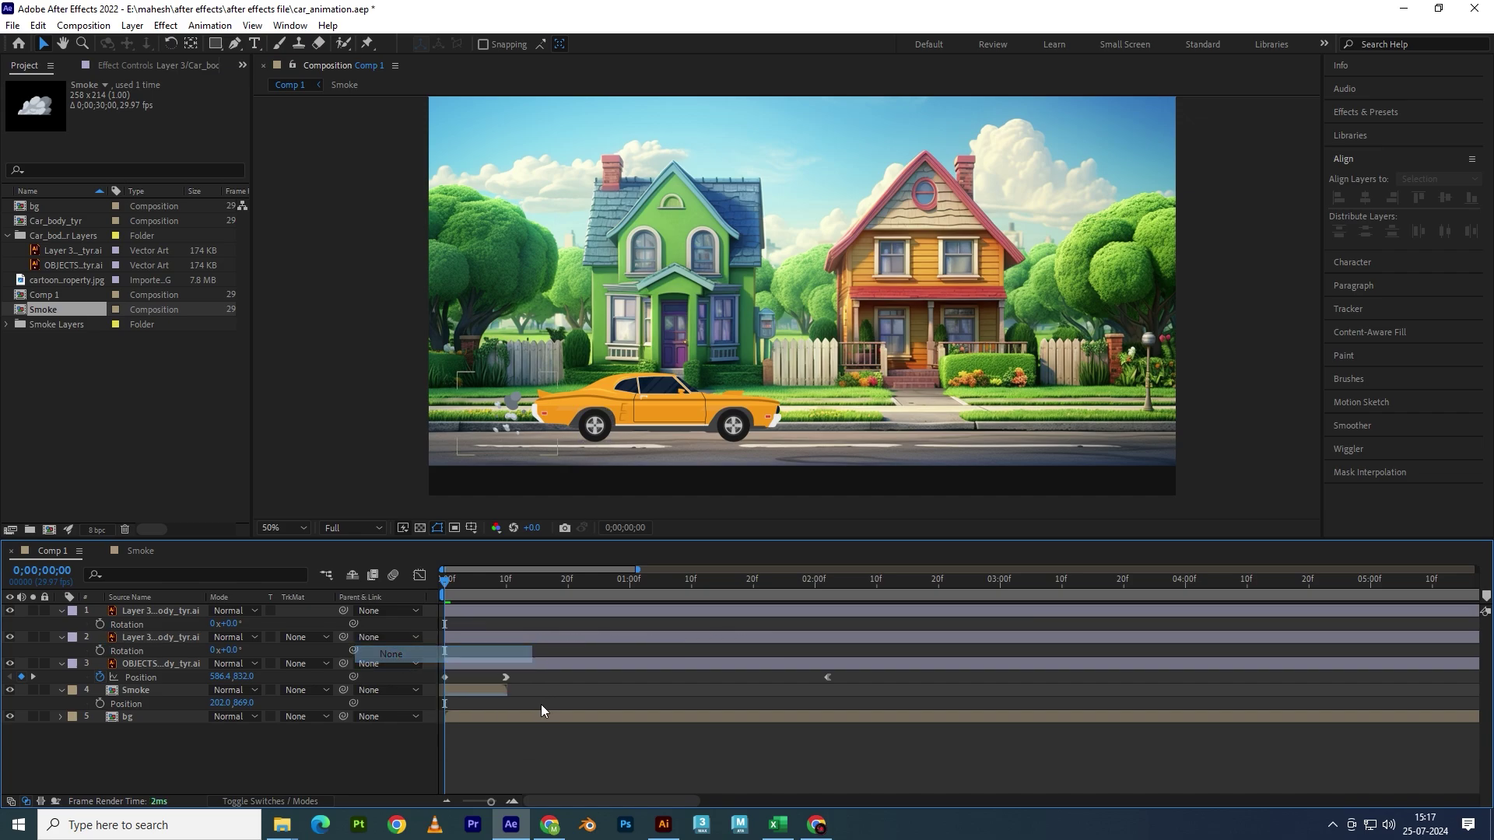
- Try sliding the car's end keyframe to one second, preview, undo, and park the playhead at 1;01
{"action": "key", "text": "space"}
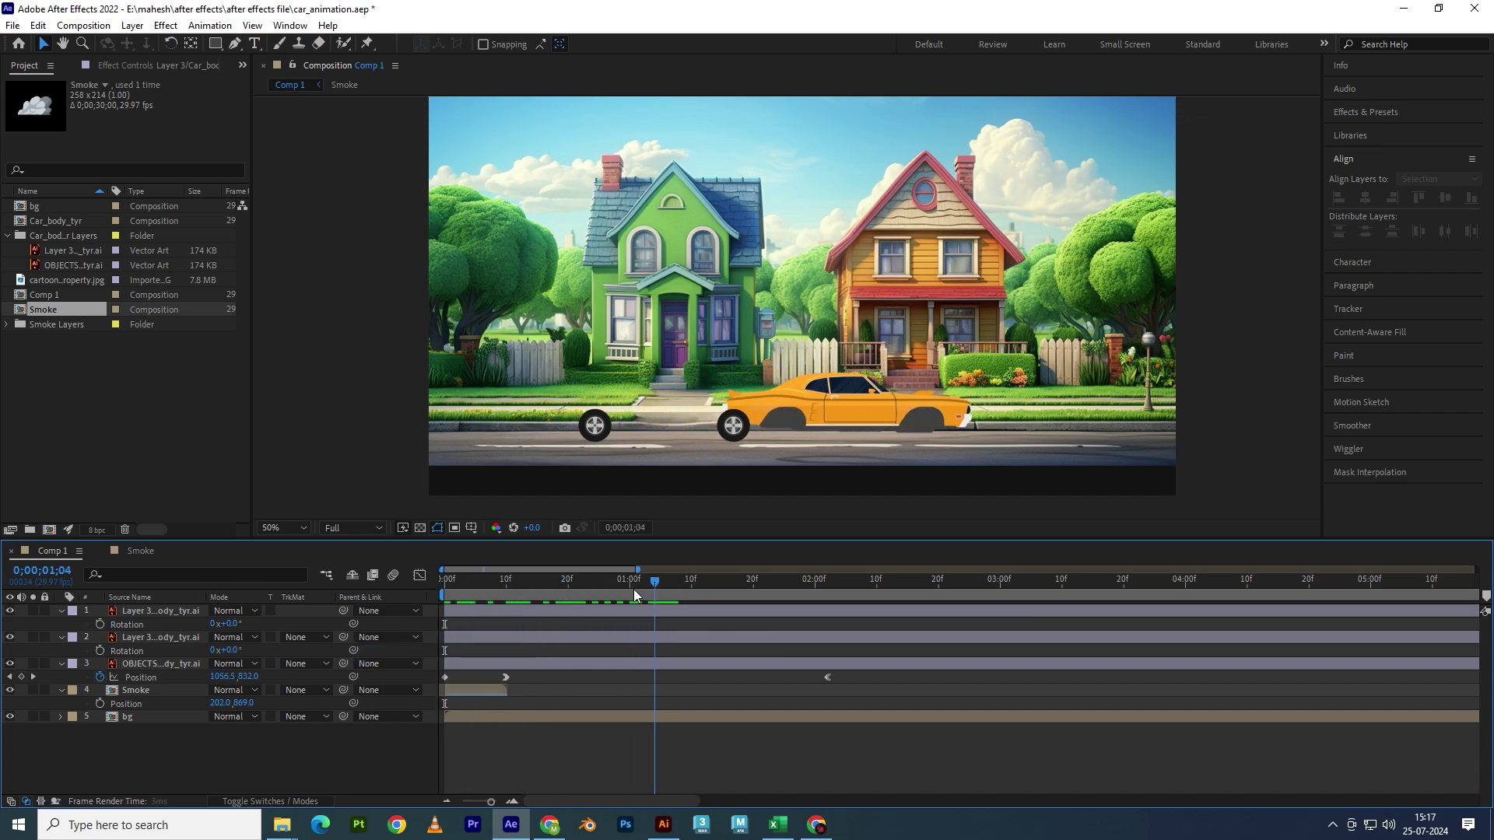
{"action": "key", "text": "space"}
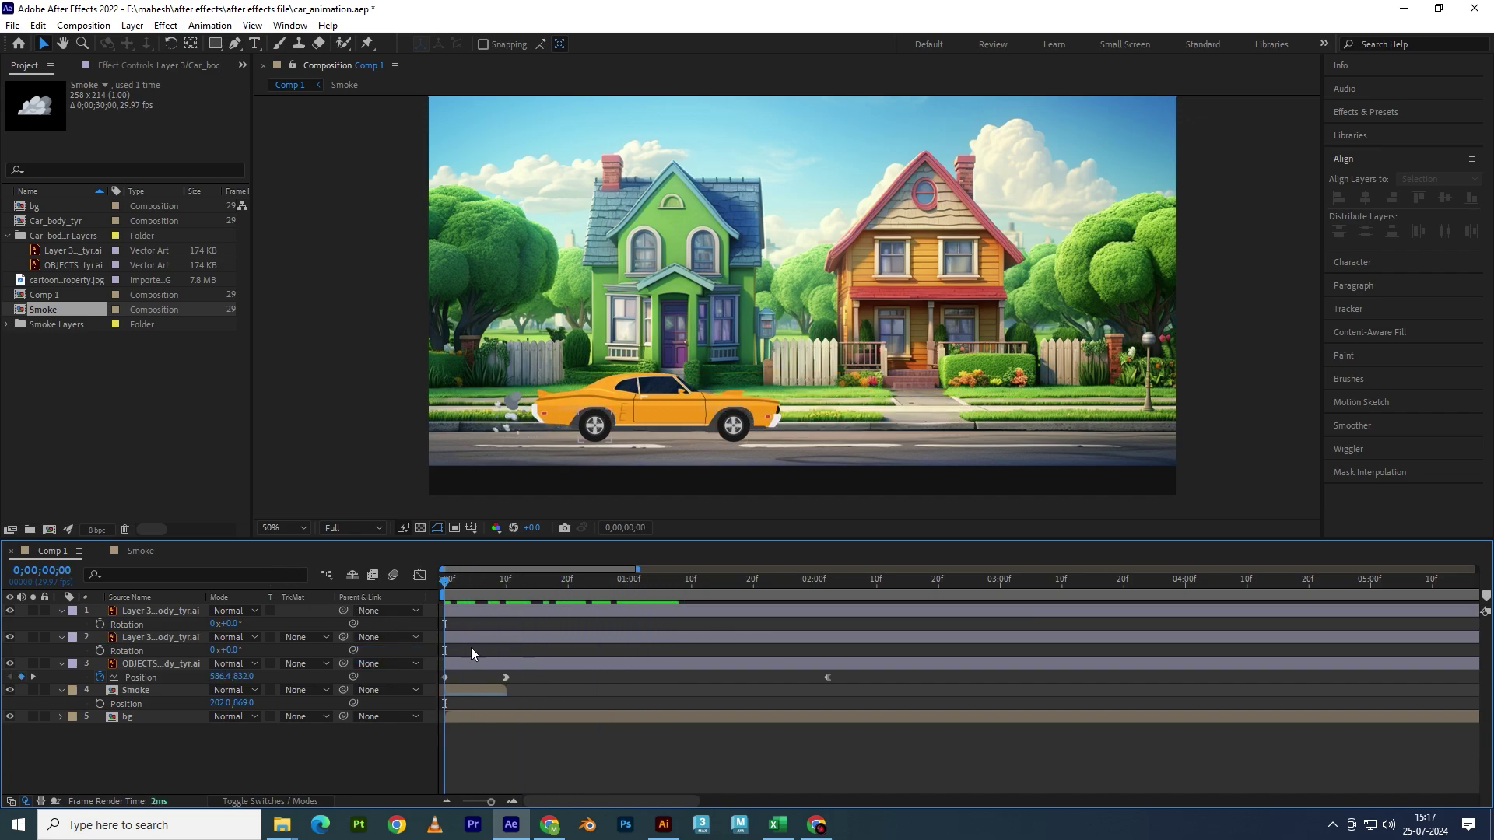
{"action": "left_click_drag", "start_coordinate": [462, 598], "coordinate": [624, 600]}
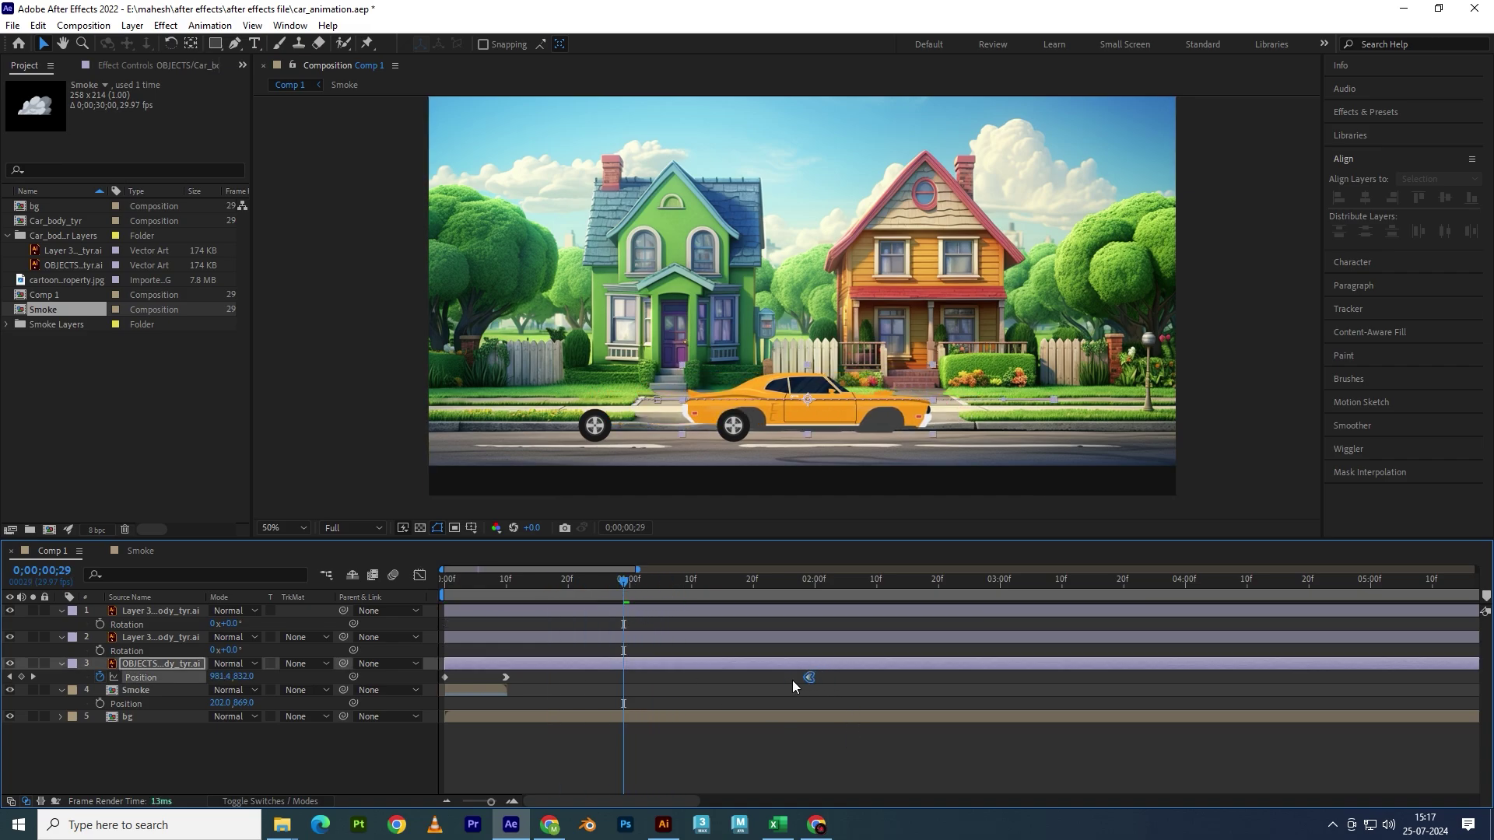
{"action": "left_click_drag", "start_coordinate": [829, 680], "coordinate": [624, 678]}
{"action": "left_click", "coordinate": [512, 582]}
{"action": "key", "text": "space"}
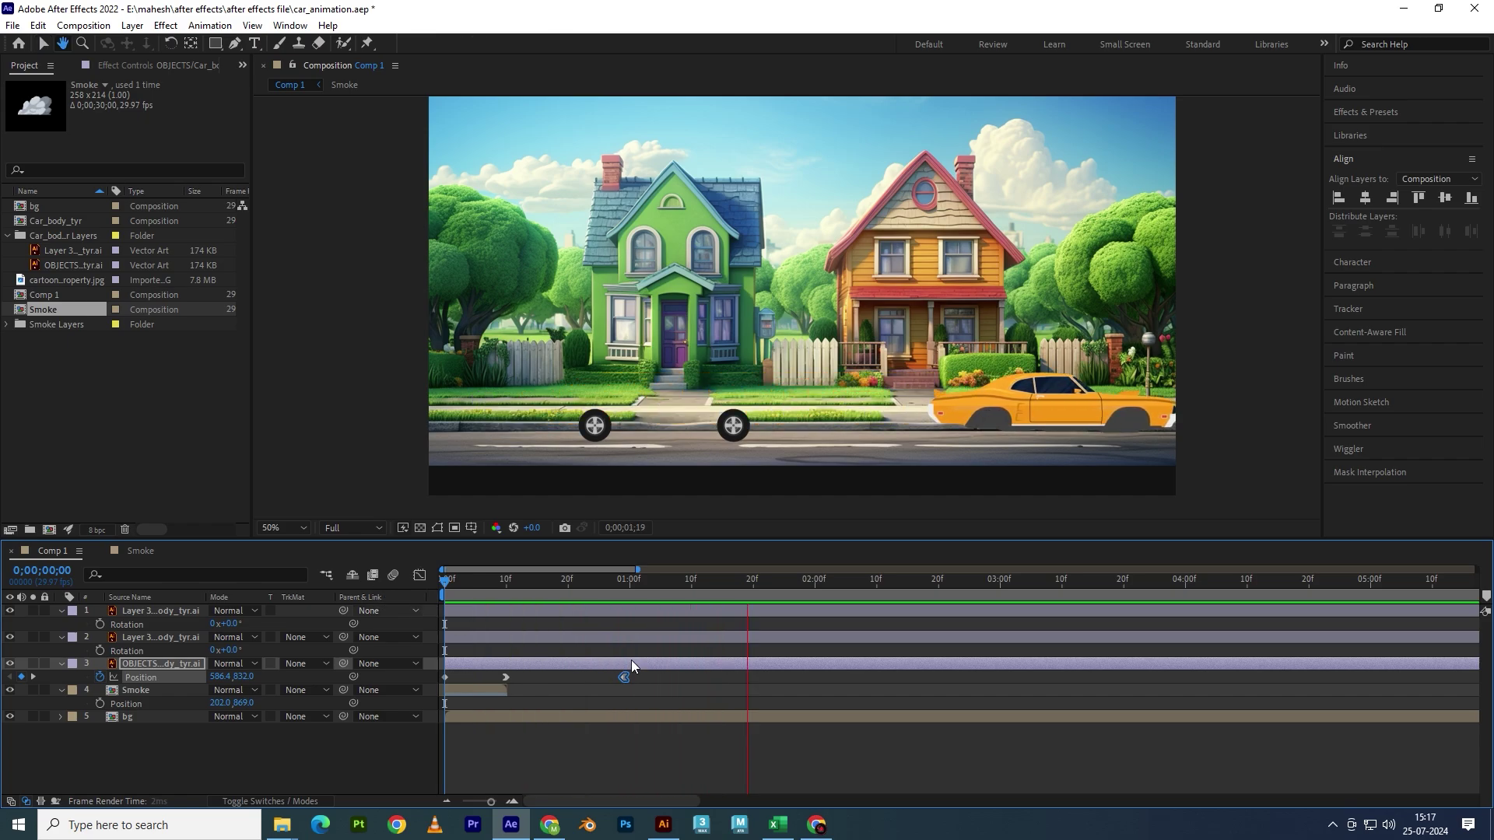
{"action": "left_click_drag", "start_coordinate": [705, 591], "coordinate": [620, 596]}
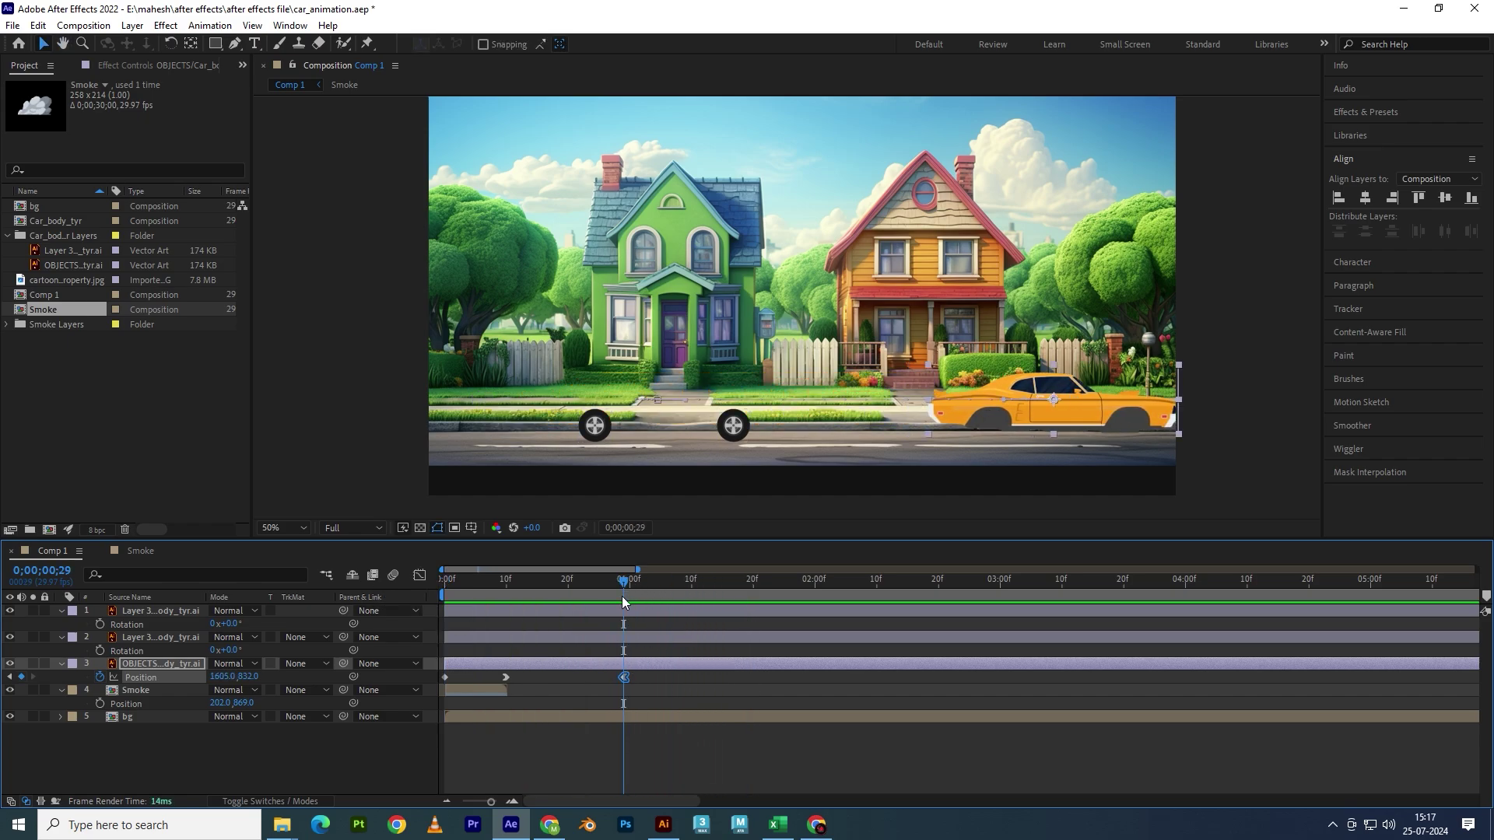
{"action": "key", "text": "ctrl+z"}
{"action": "left_click", "coordinate": [627, 577]}
{"action": "left_click_drag", "start_coordinate": [627, 577], "coordinate": [633, 586]}
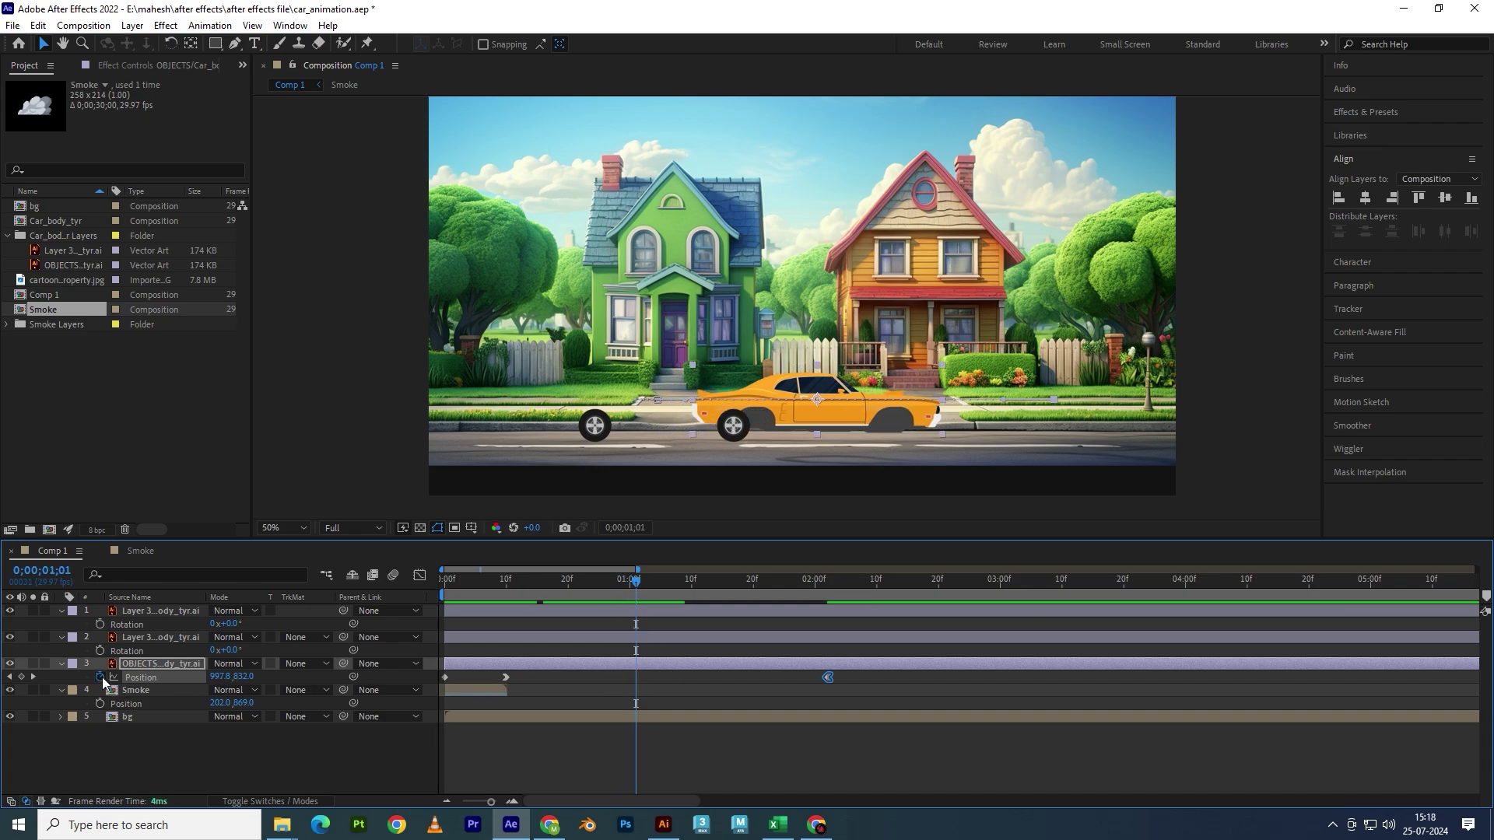
- Add an Easy Ease Position keyframe at 1;01 (997.8, 832) and delete the two-second keyframe
{"action": "left_click", "coordinate": [21, 676]}
{"action": "right_click", "coordinate": [636, 676]}
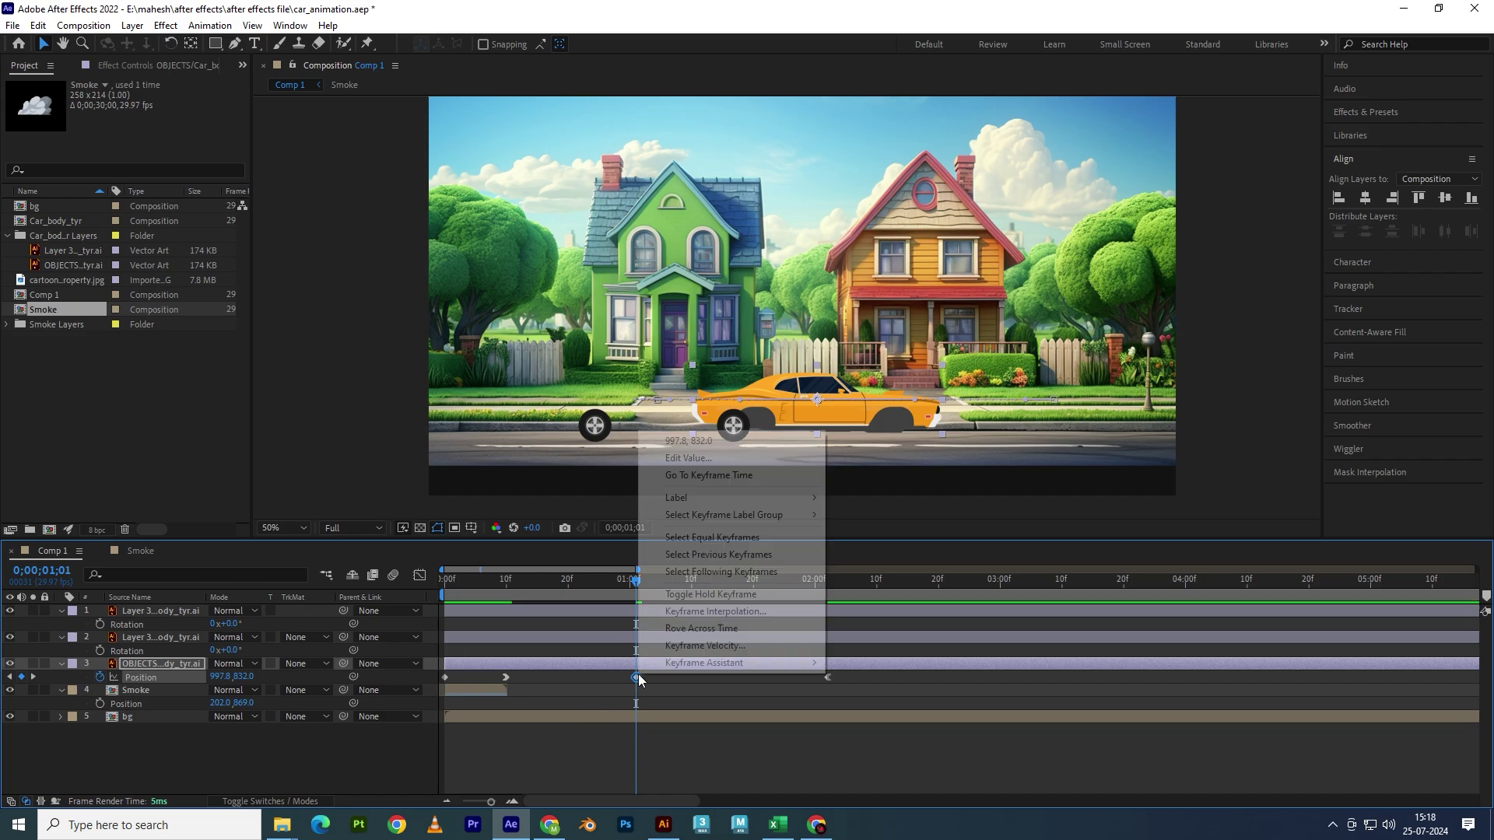
{"action": "mouse_move", "coordinate": [704, 666]}
{"action": "left_click", "coordinate": [887, 745]}
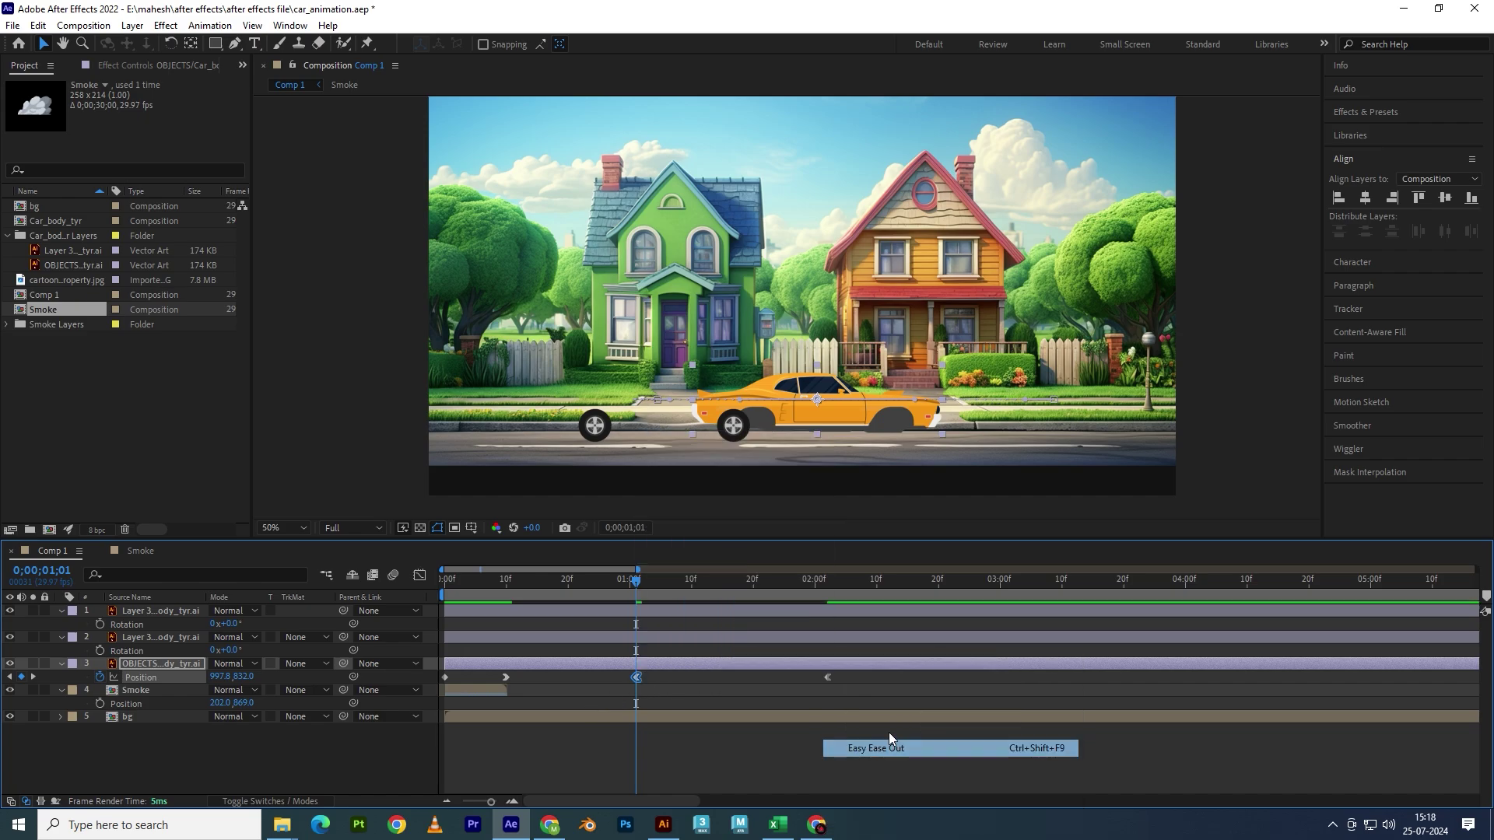
{"action": "left_click", "coordinate": [828, 678]}
{"action": "key", "text": "Delete"}
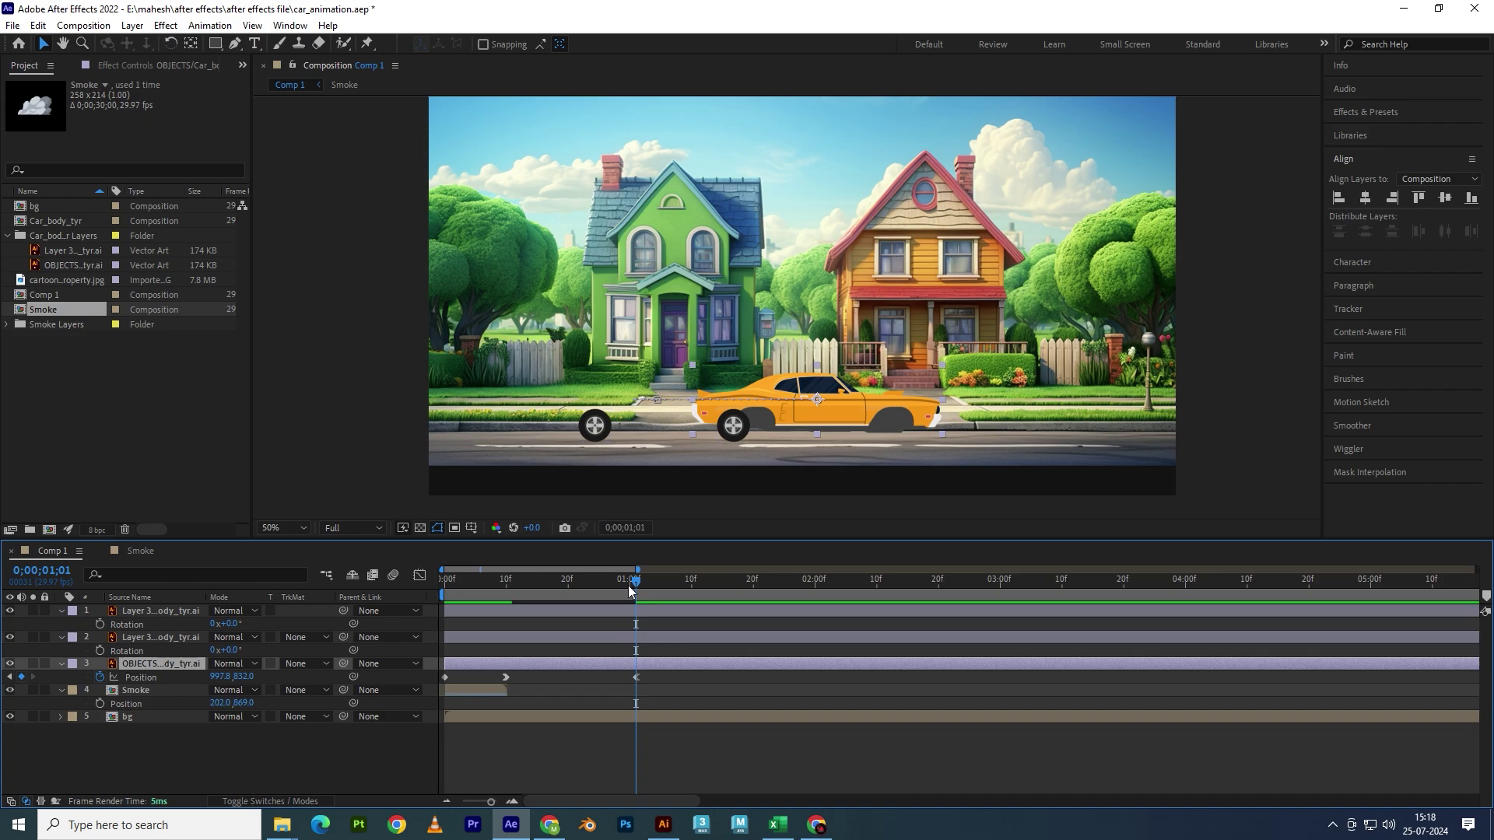
{"action": "left_click_drag", "start_coordinate": [624, 580], "coordinate": [503, 585]}
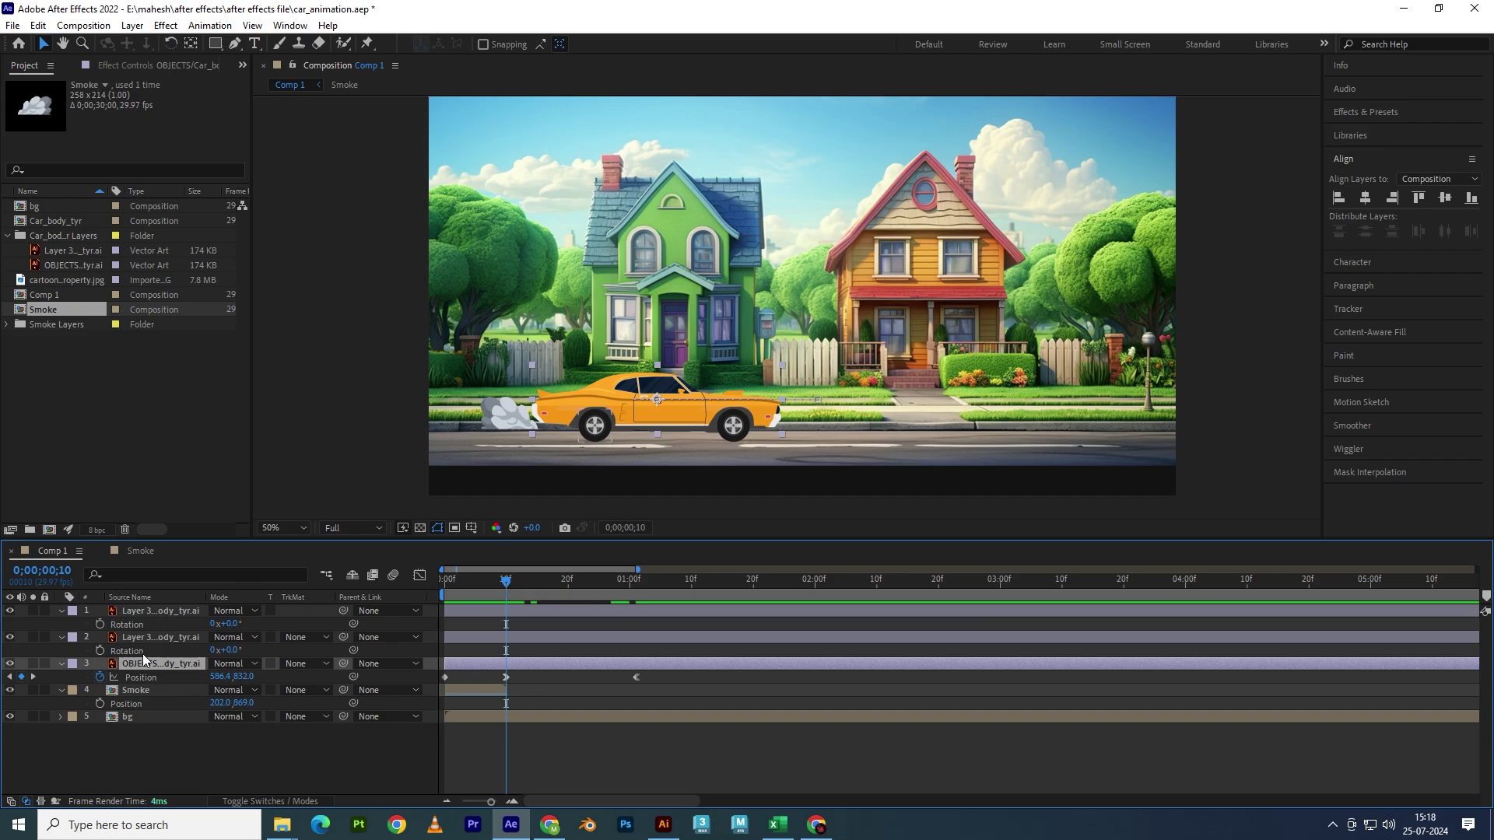
- Give the back wheel and then the front wheel the Rotation expression time*400
{"action": "key", "text": "ctrl+Up"}
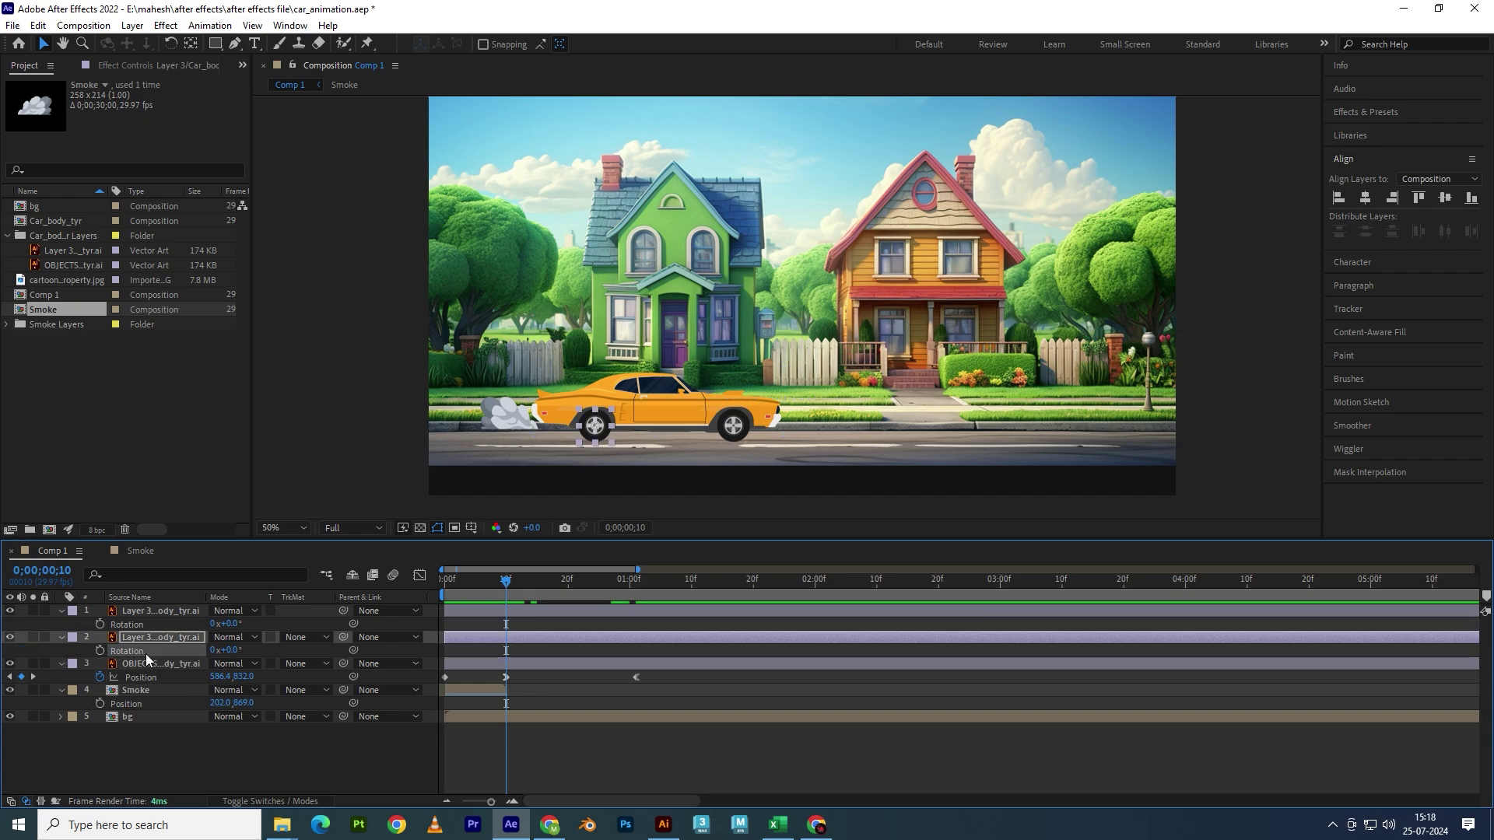
{"action": "key", "text": "alt+shift+equal"}
{"action": "type", "text": "t"}
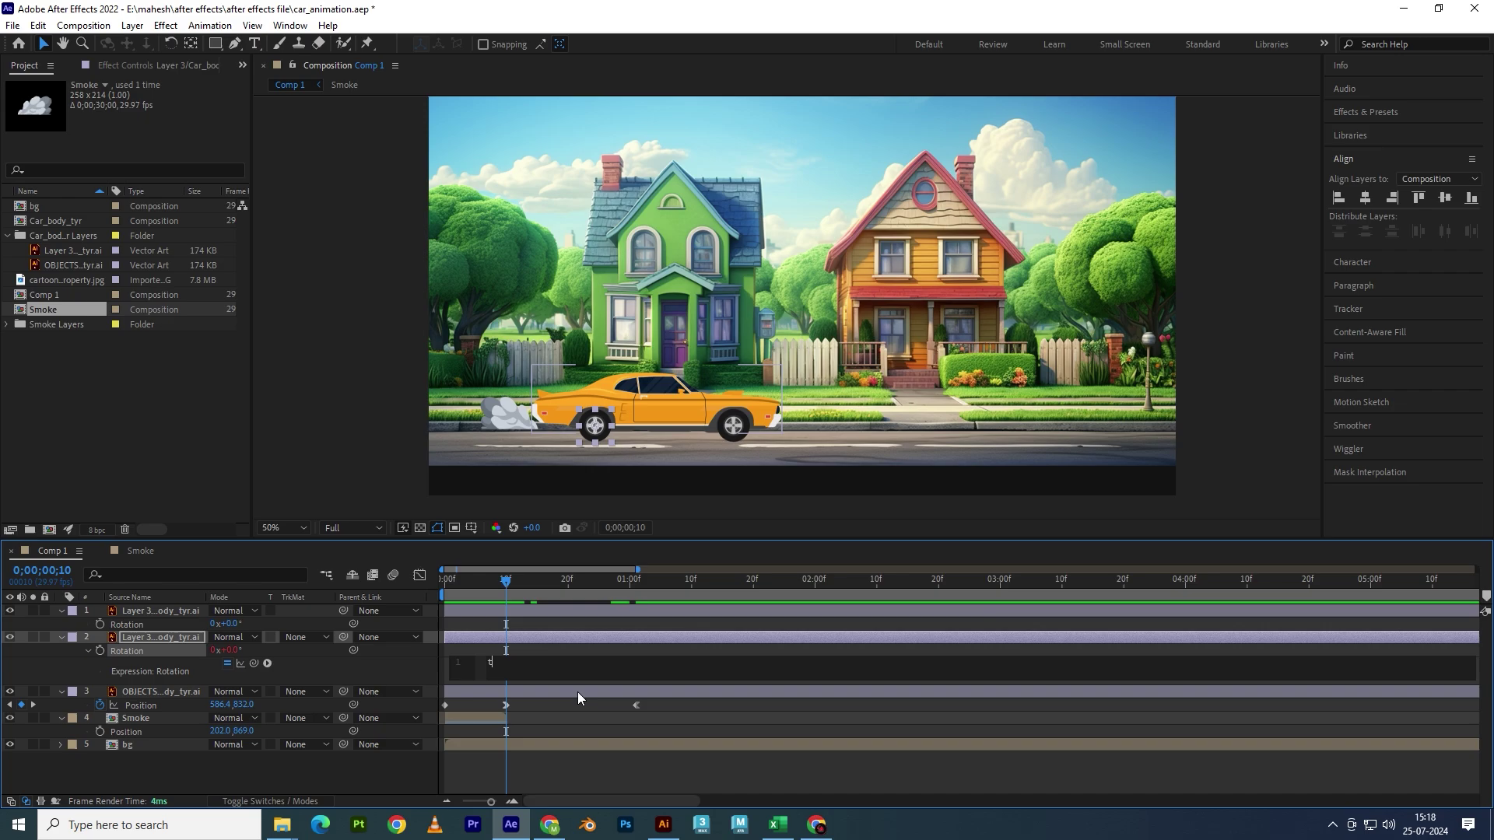
{"action": "type", "text": "ime*"}
{"action": "type", "text": "20"}
{"action": "key", "text": "BackSpace"}
{"action": "key", "text": "BackSpace"}
{"action": "key", "text": "BackSpace"}
{"action": "type", "text": "400"}
{"action": "key", "text": "KP_Enter"}
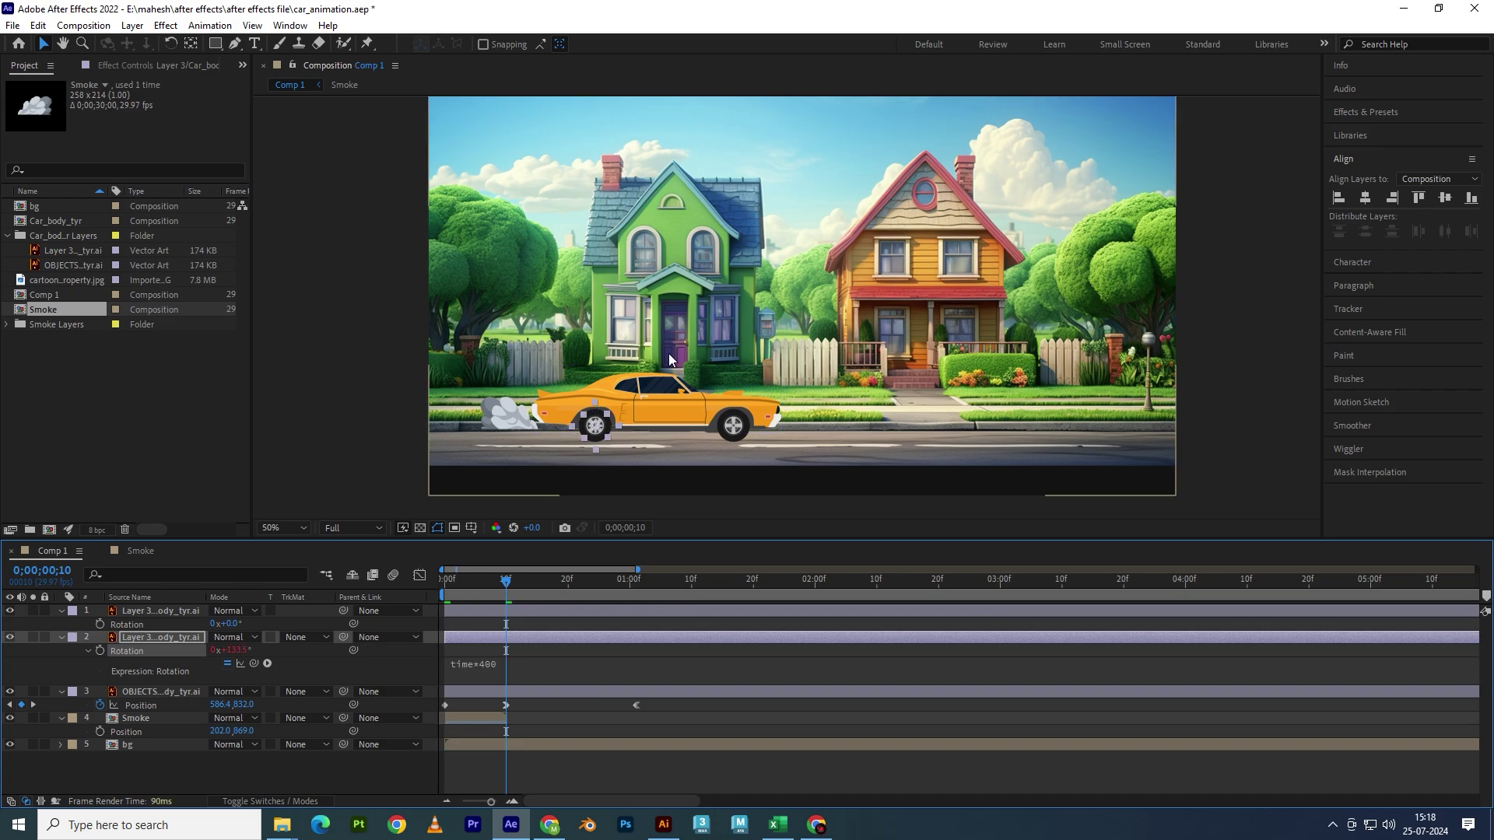
{"action": "left_click", "coordinate": [157, 627]}
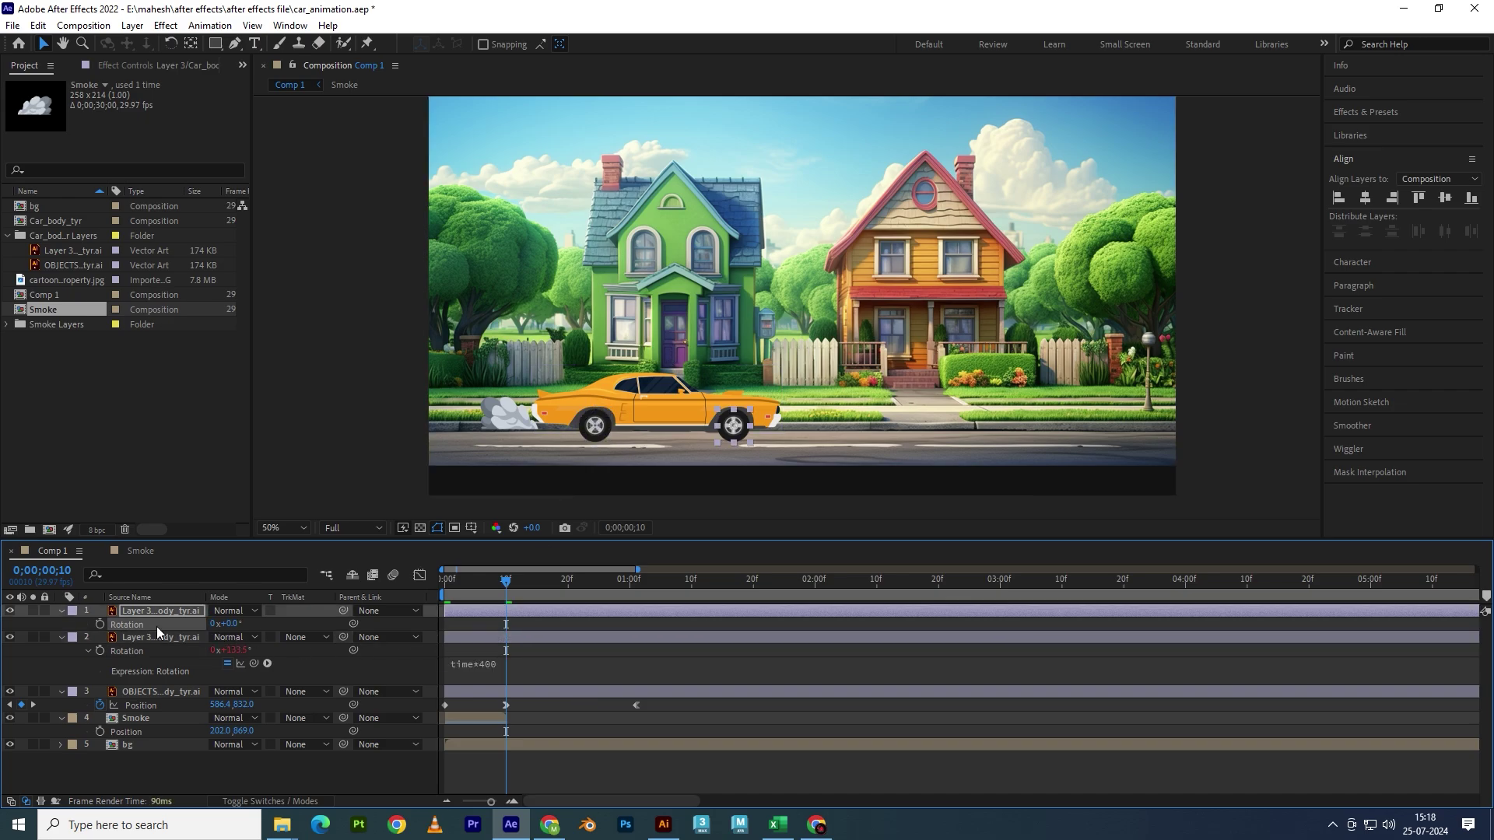
{"action": "key", "text": "alt+shift+equal"}
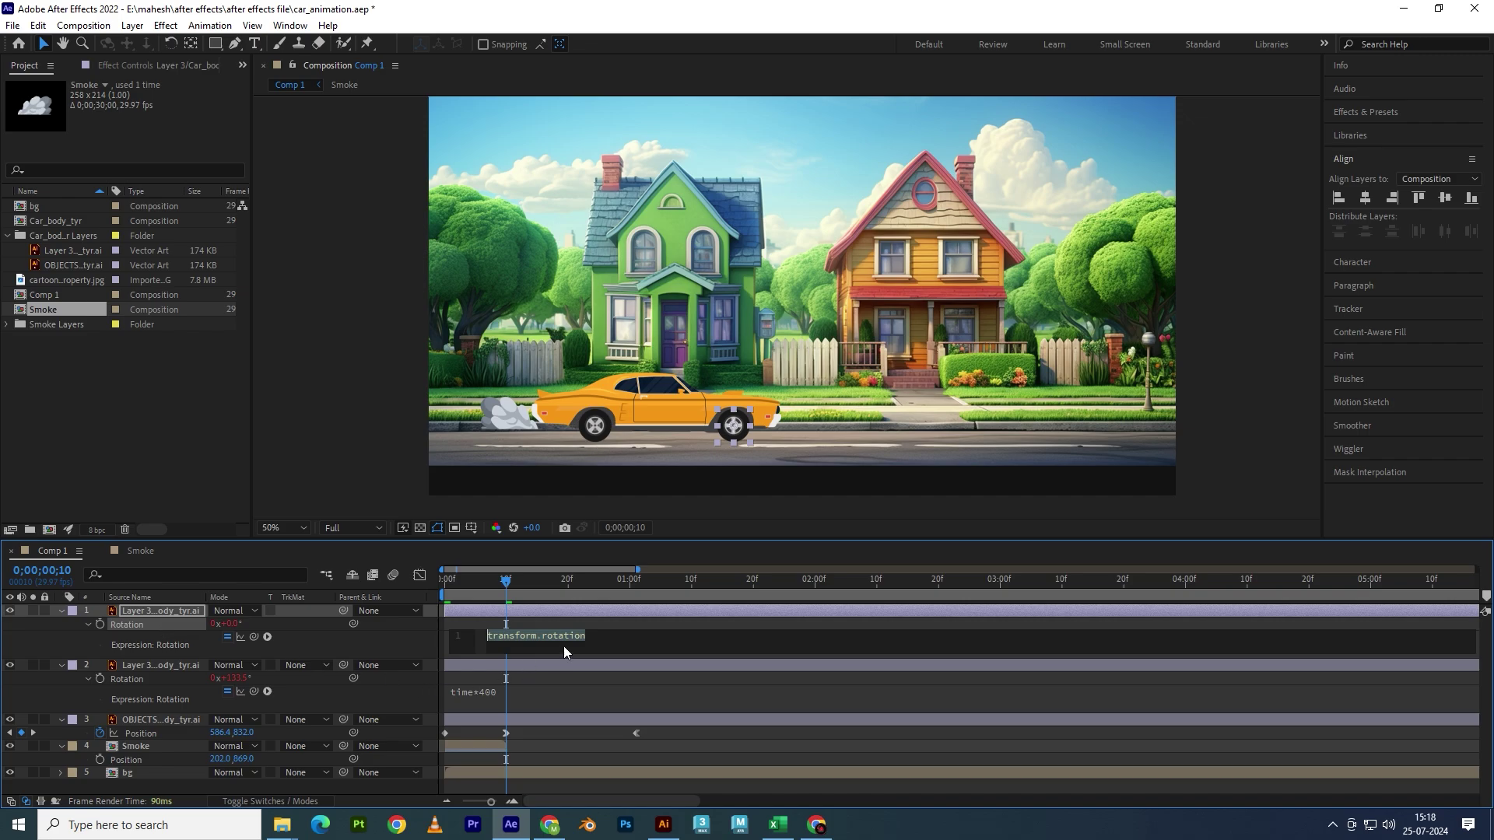
{"action": "type", "text": "time*"}
{"action": "type", "text": "400"}
{"action": "key", "text": "KP_Enter"}
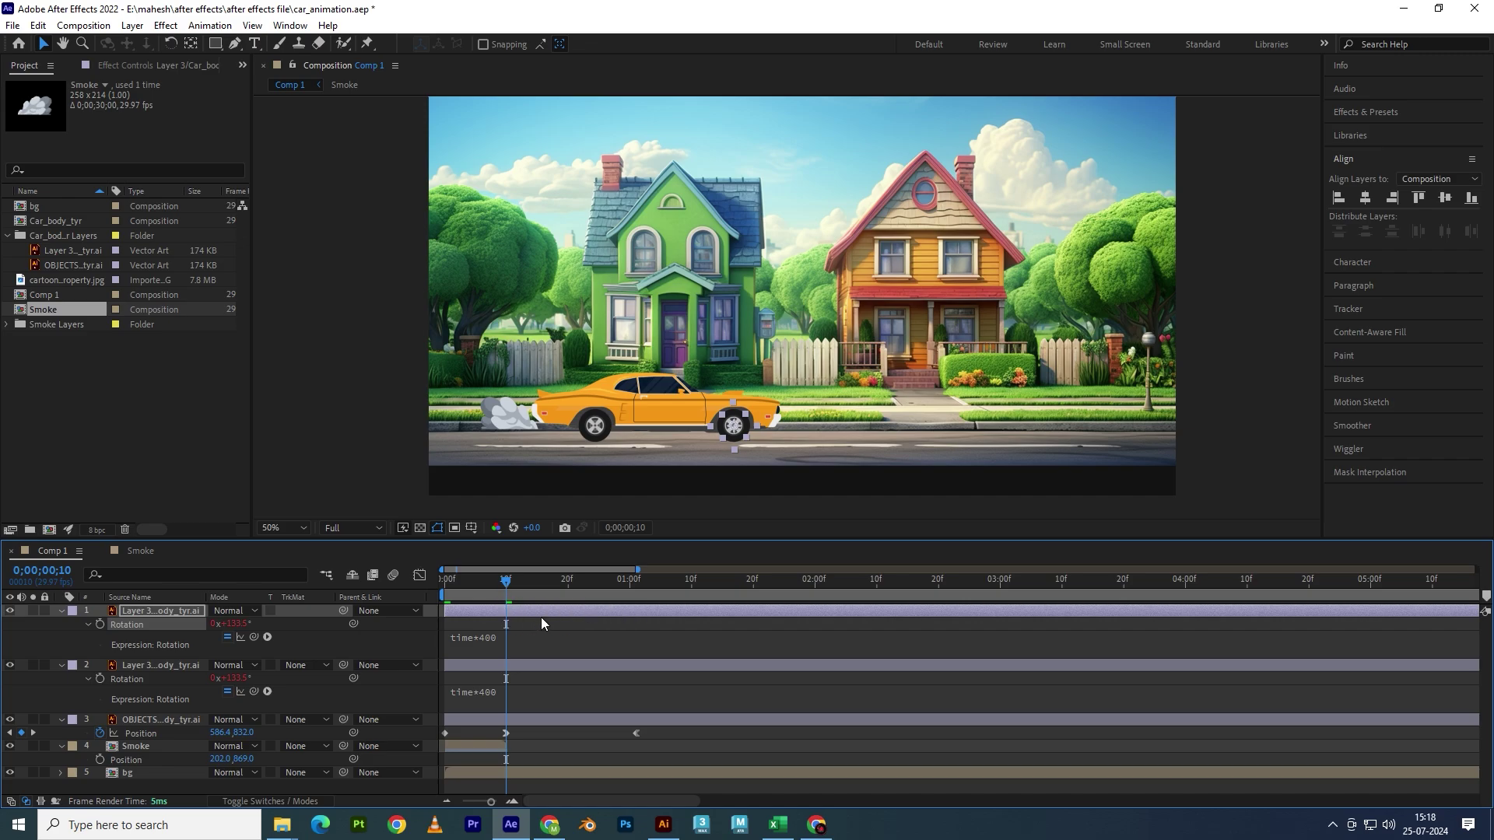
{"action": "left_click", "coordinate": [540, 618]}
- Check the car body's Position keyframes near frame 10 and show both wheels' Position
{"action": "key", "text": "u"}
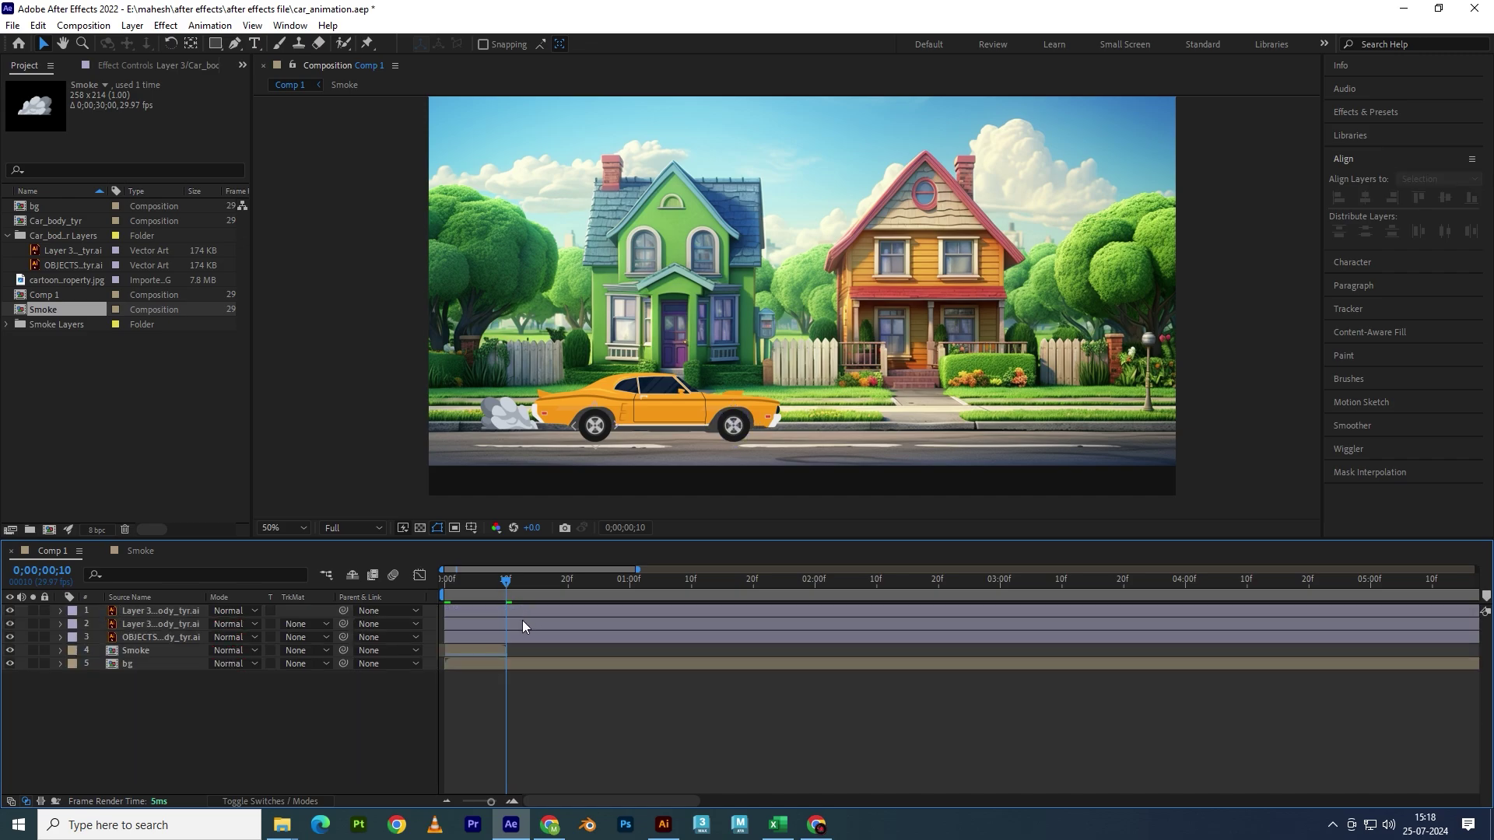
{"action": "left_click", "coordinate": [518, 634]}
{"action": "key", "text": "u"}
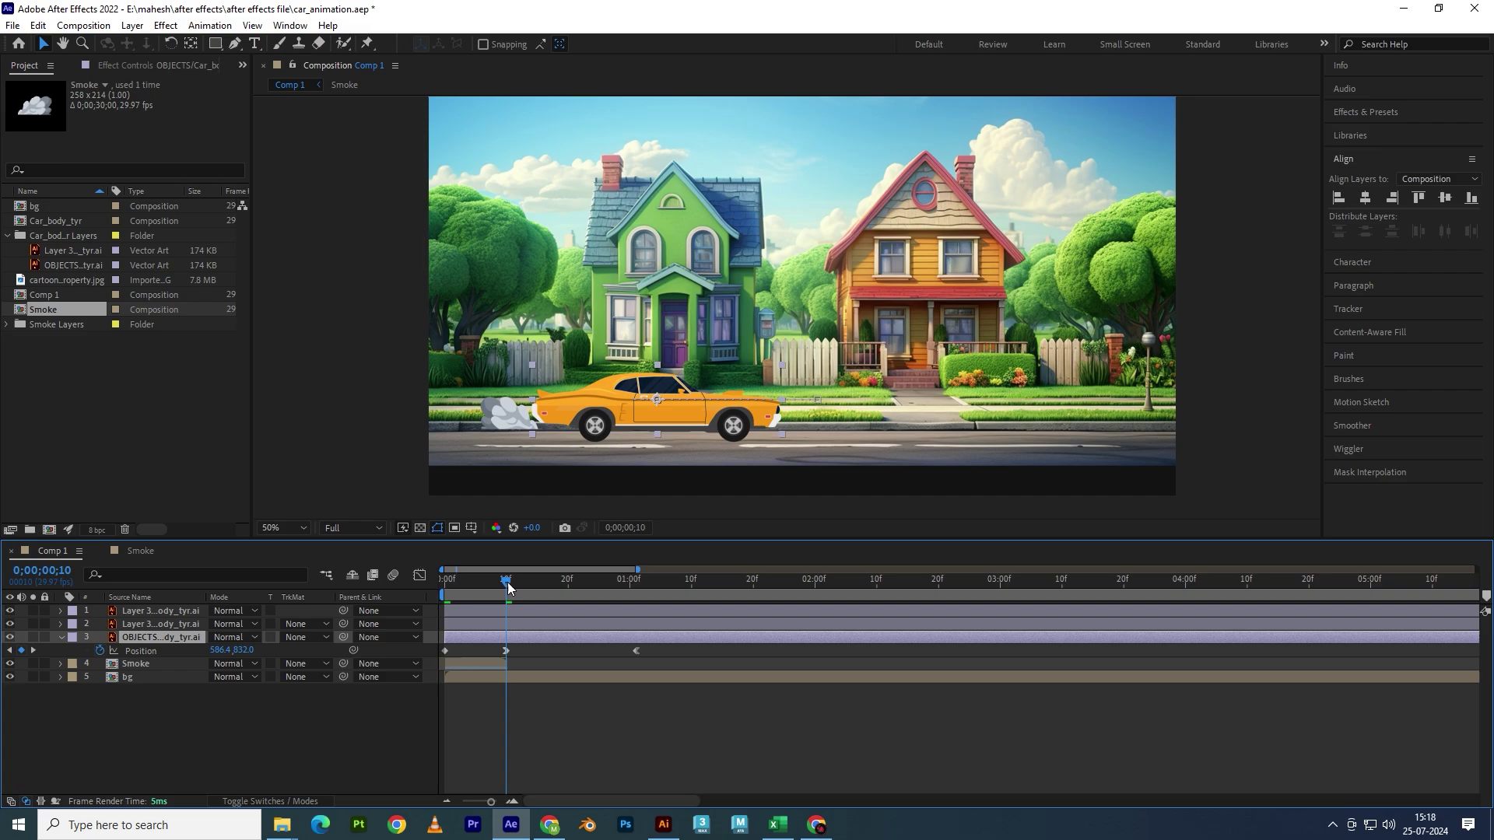
{"action": "left_click_drag", "start_coordinate": [507, 582], "coordinate": [506, 590]}
{"action": "left_click", "coordinate": [157, 613], "text": "shift"}
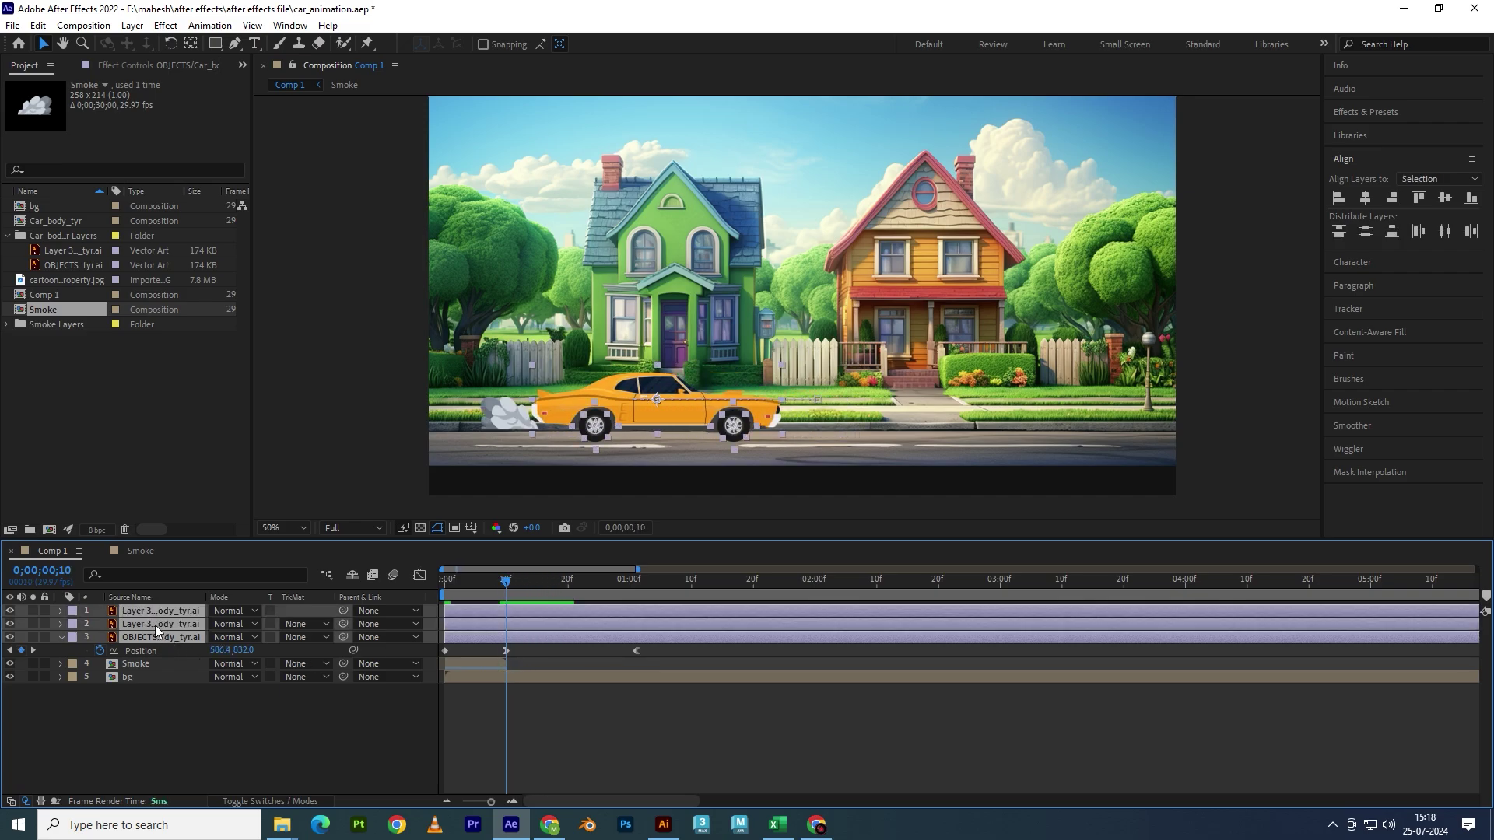
{"action": "left_click", "coordinate": [147, 702]}
{"action": "left_click", "coordinate": [143, 627]}
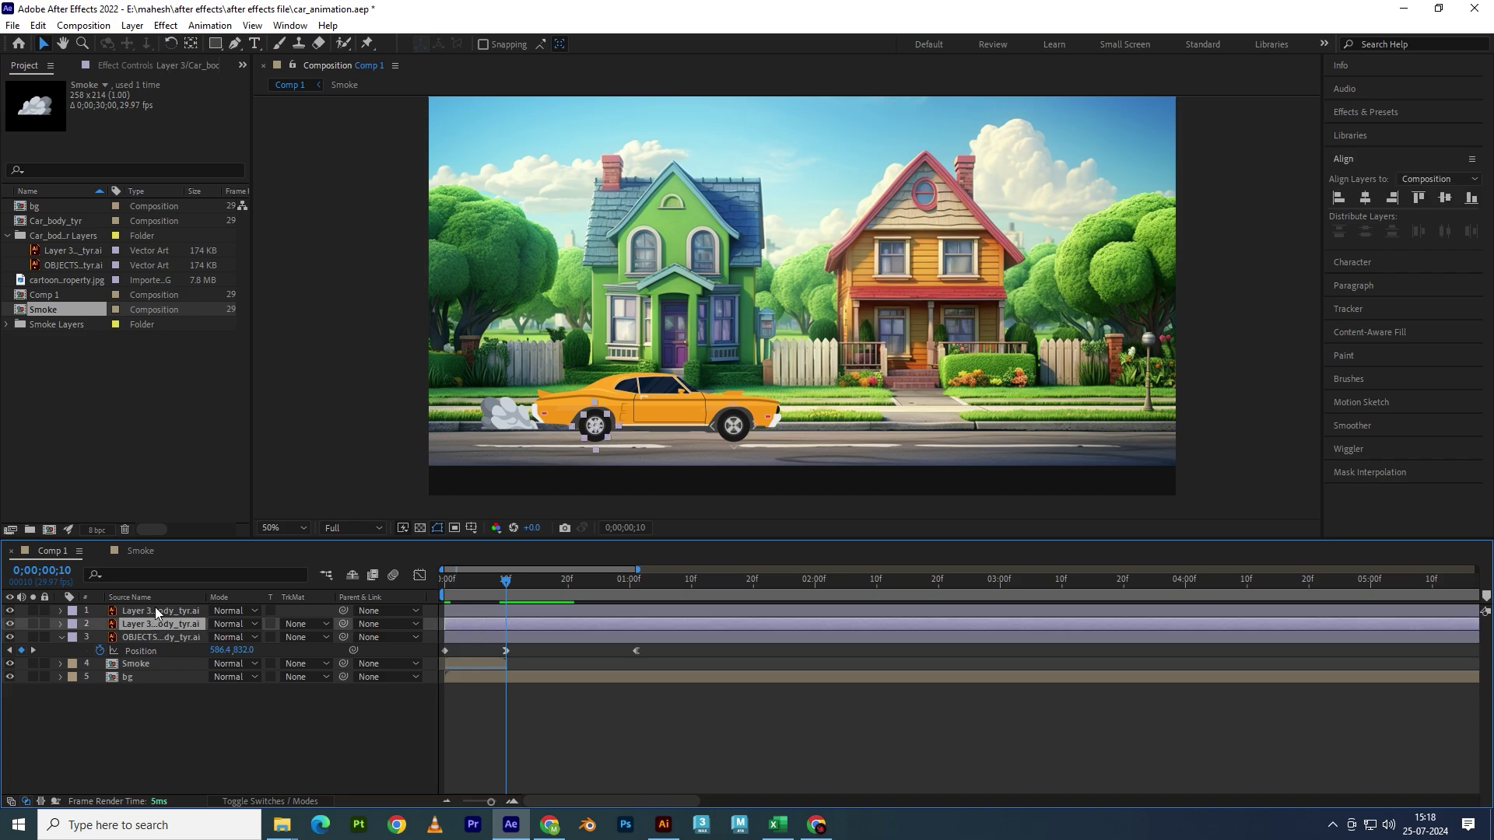
{"action": "left_click", "coordinate": [155, 609], "text": "shift"}
{"action": "key", "text": "p"}
- Keyframe both wheels' Position at frame 10, then drag them under the car at 1;01
{"action": "left_click", "coordinate": [99, 625]}
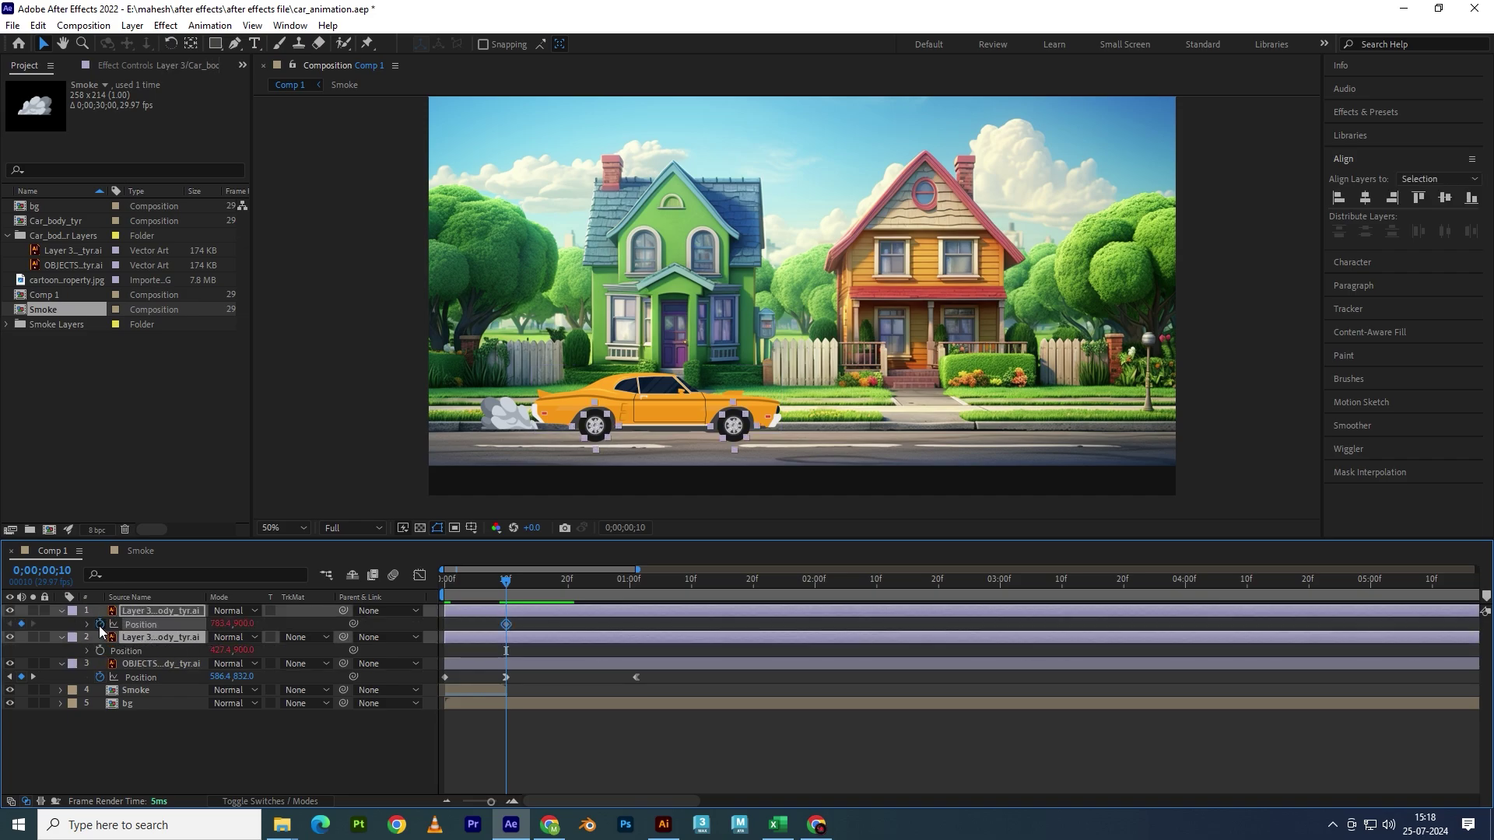
{"action": "left_click", "coordinate": [100, 649]}
{"action": "left_click_drag", "start_coordinate": [482, 591], "coordinate": [632, 592]}
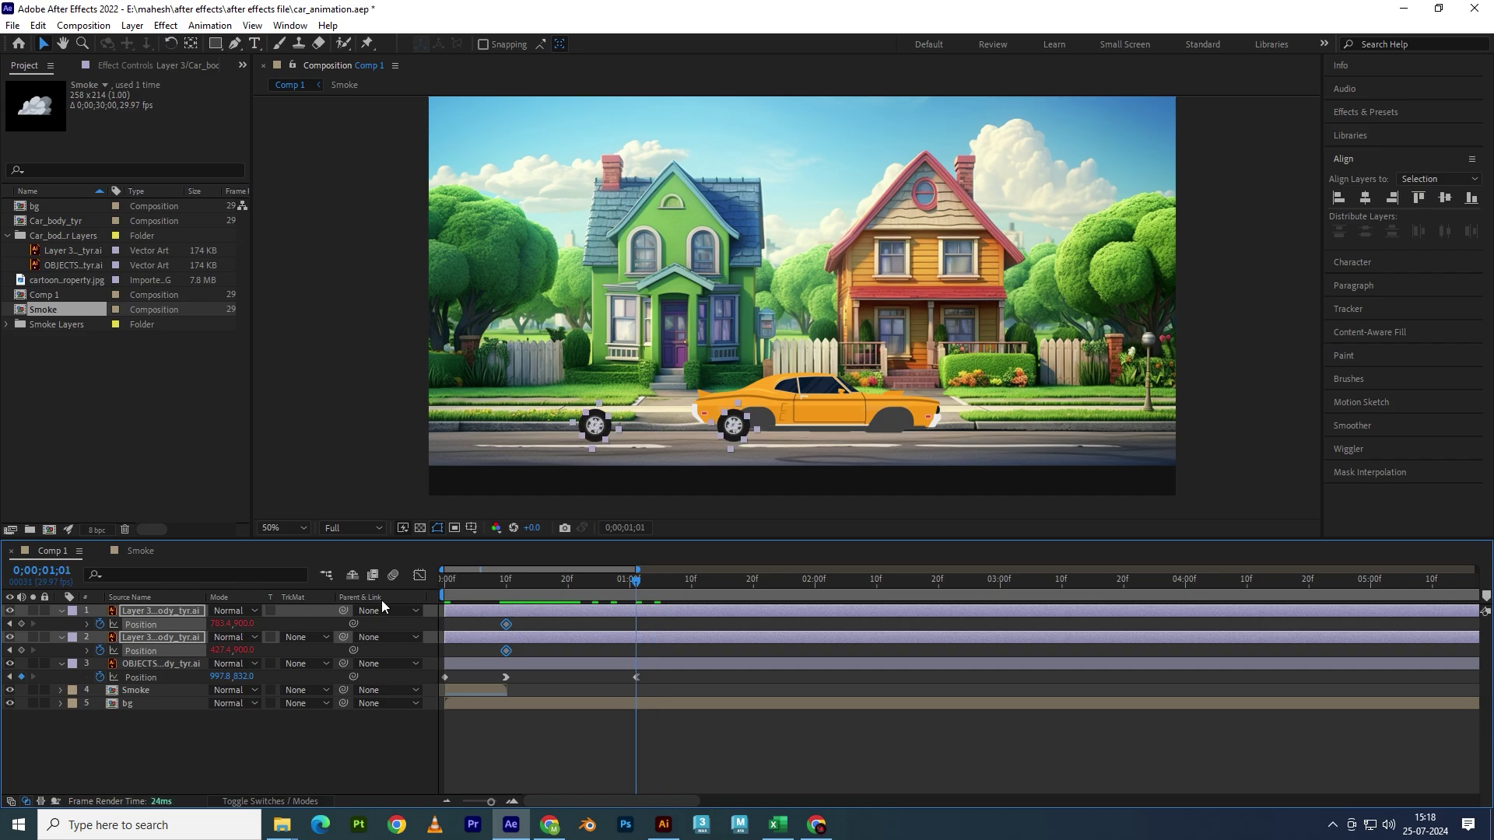
{"action": "left_click", "coordinate": [725, 432]}
{"action": "left_click_drag", "start_coordinate": [725, 432], "coordinate": [885, 438]}
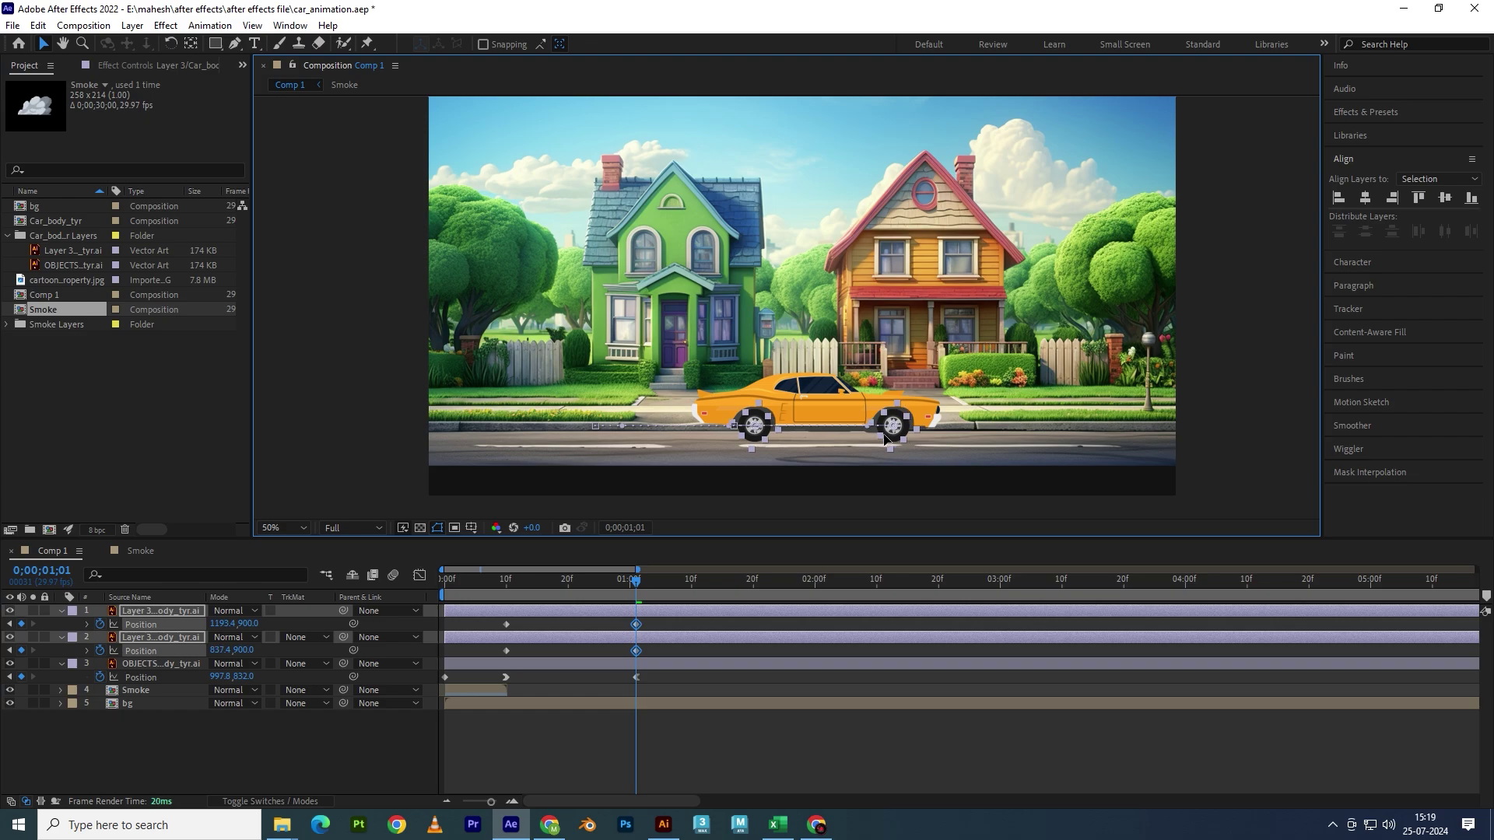
- Preview the wheels travelling with the car from the start and around frame 10
{"action": "left_click_drag", "start_coordinate": [560, 588], "coordinate": [362, 579]}
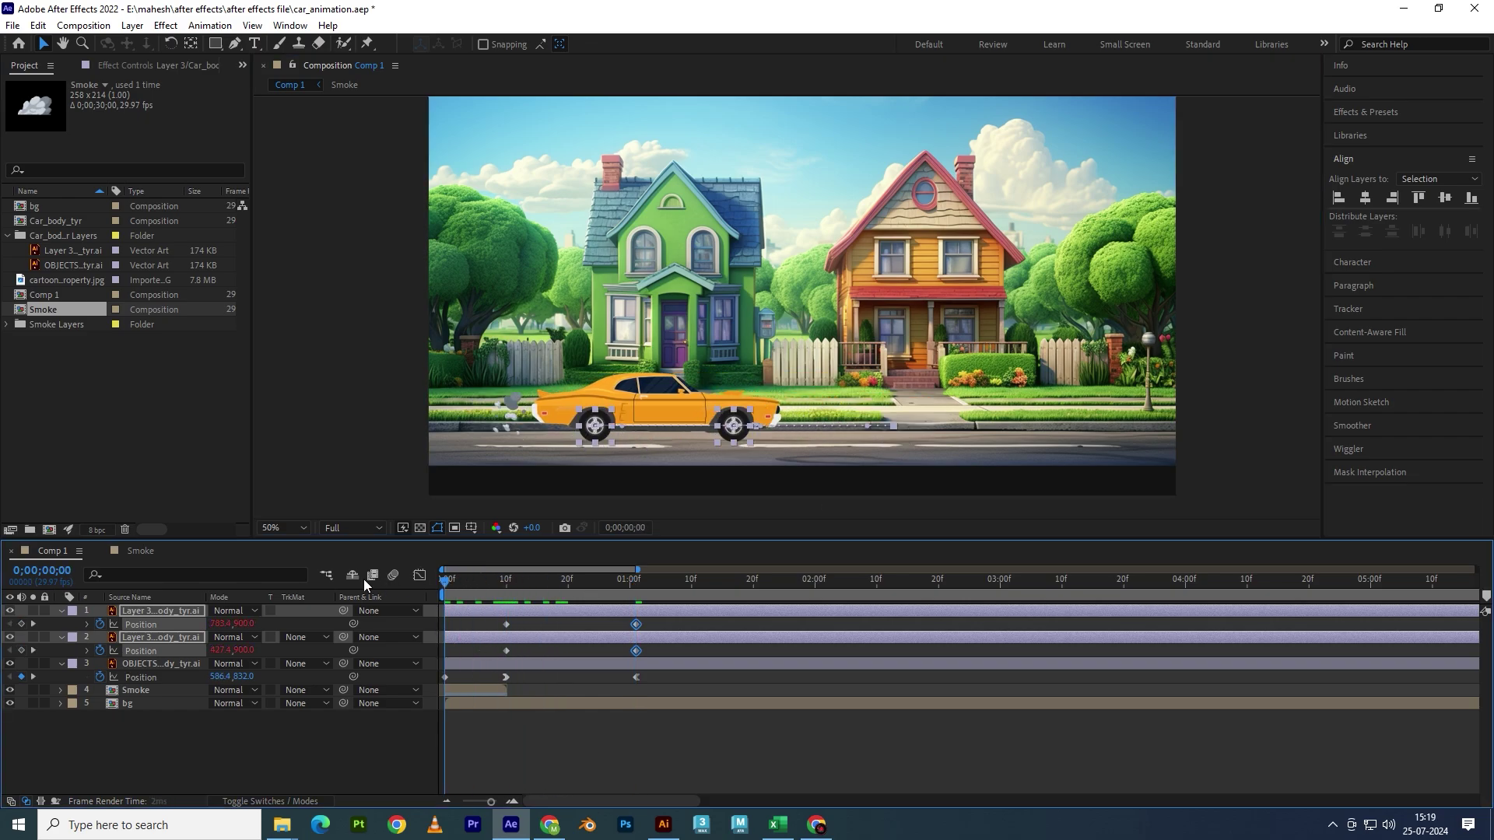
{"action": "key", "text": "space"}
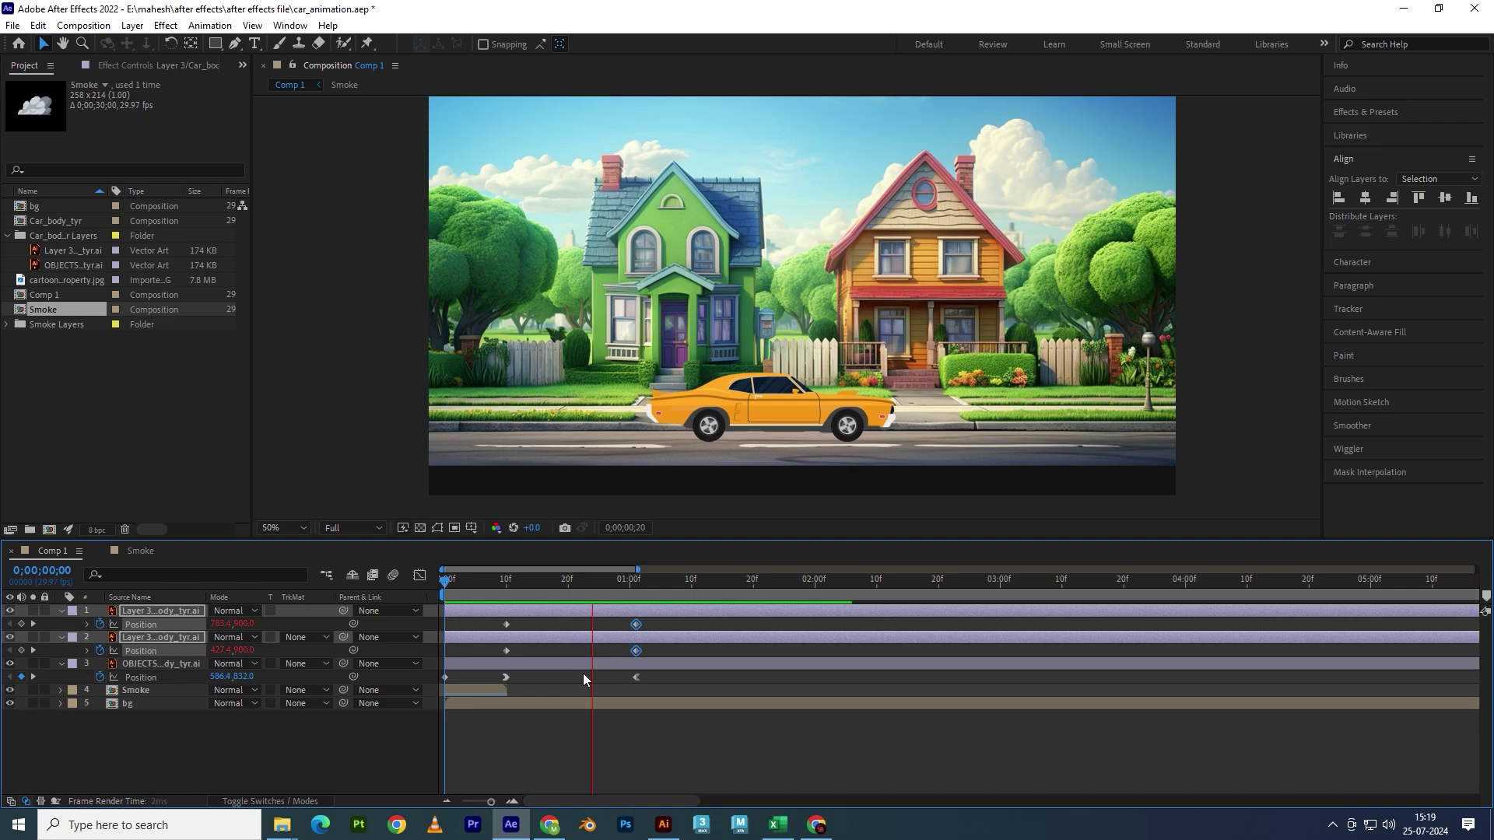
{"action": "left_click_drag", "start_coordinate": [618, 580], "coordinate": [514, 589]}
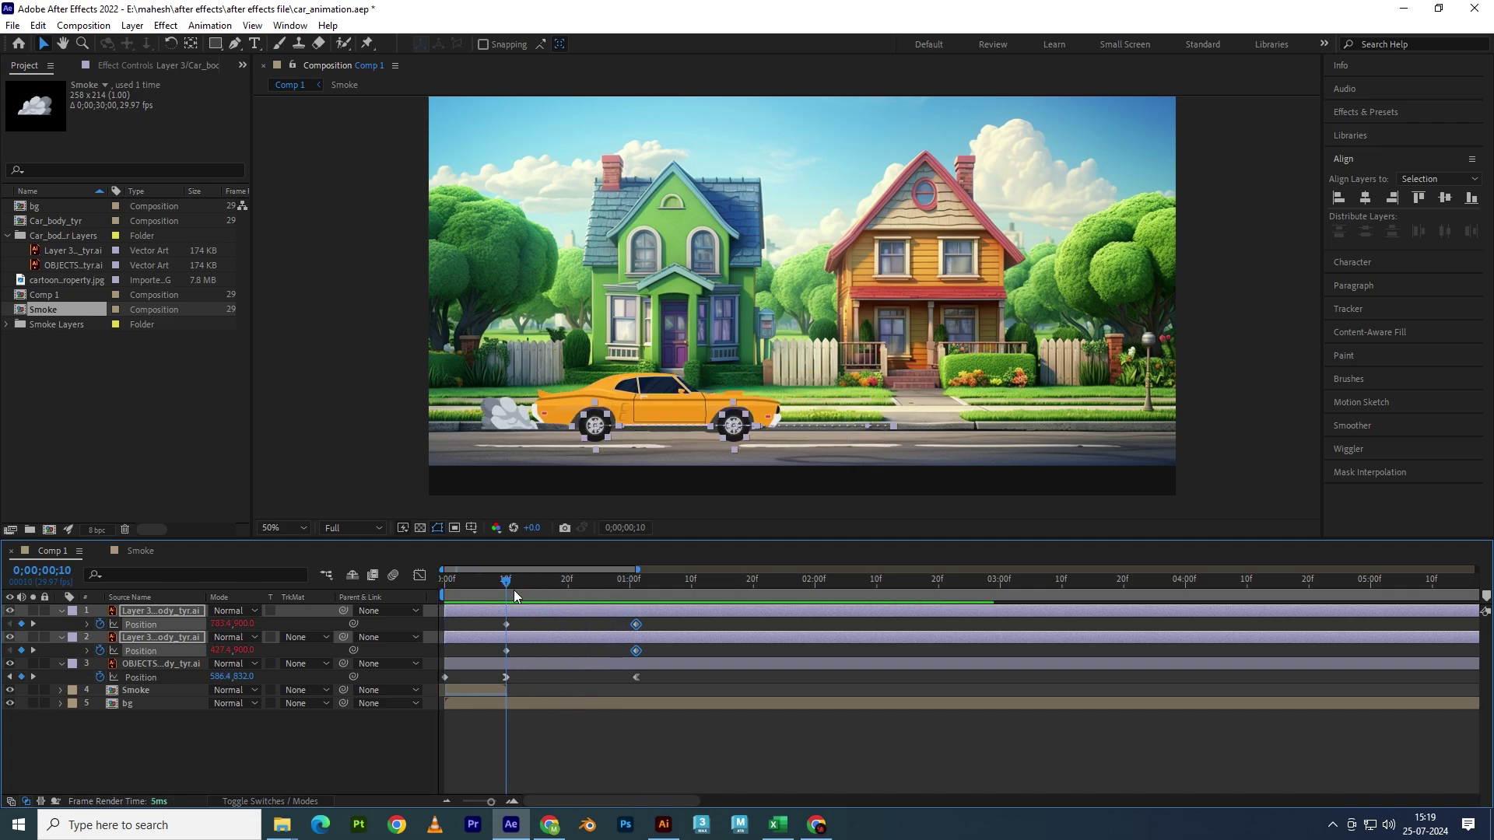
{"action": "left_click", "coordinate": [547, 722]}
{"action": "mouse_move", "coordinate": [512, 581]}
{"action": "left_mouse_down"}
{"action": "mouse_move", "coordinate": [574, 585]}
{"action": "mouse_move", "coordinate": [441, 586]}
{"action": "left_mouse_up"}
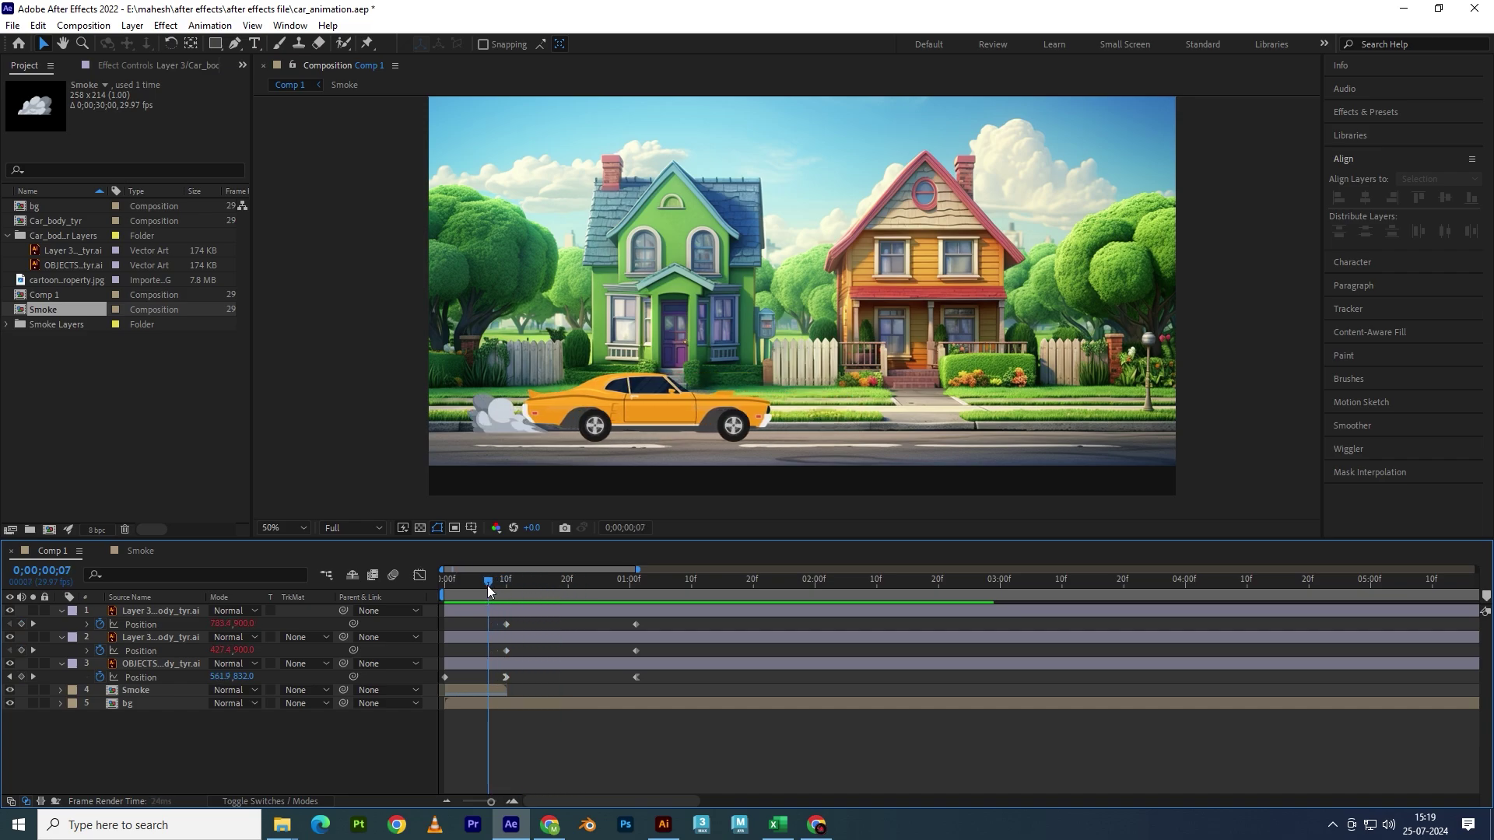
{"action": "key", "text": "space"}
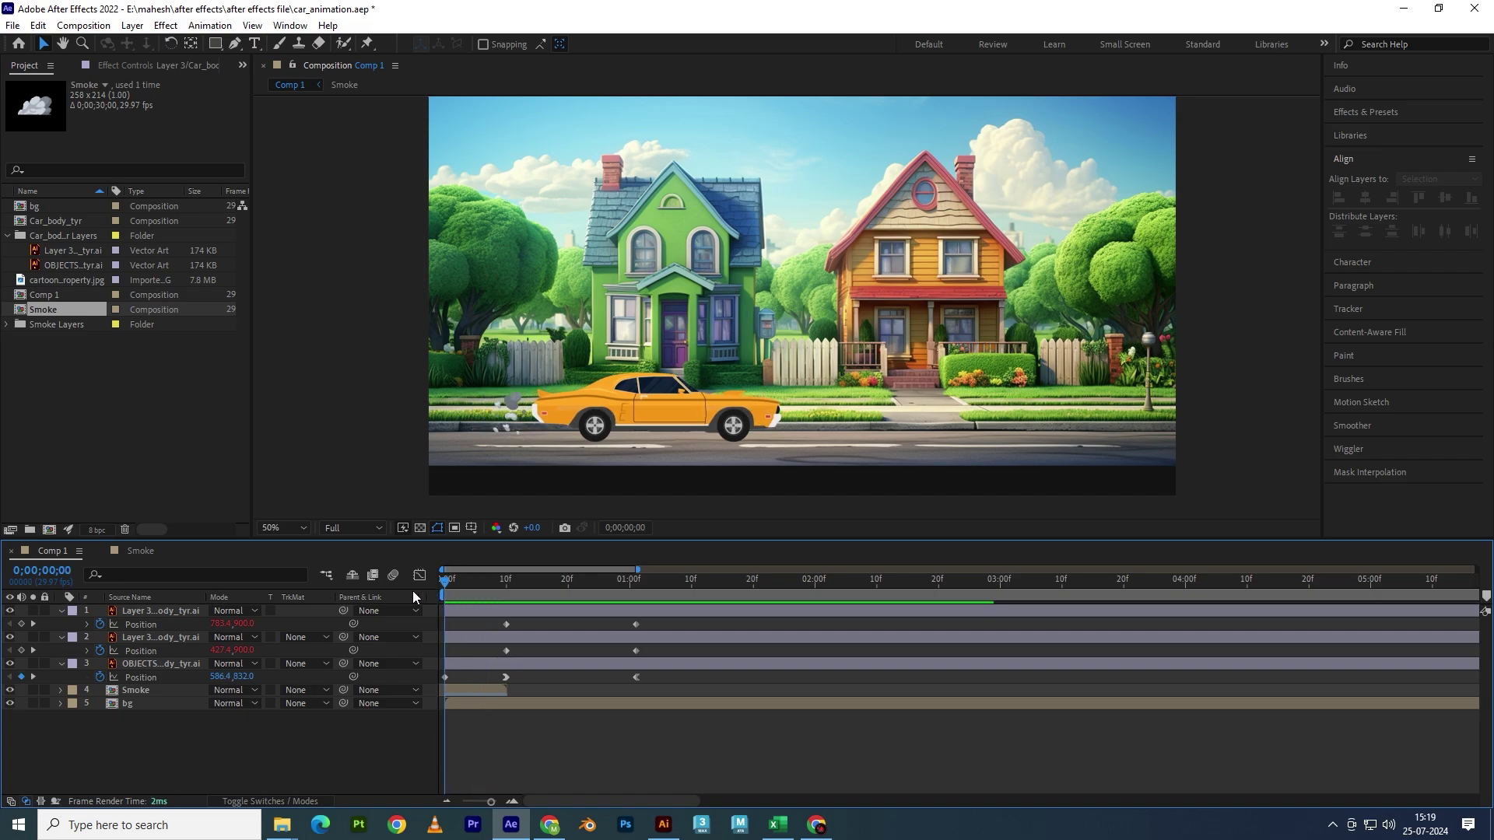
- Split the OBJECTS car body layer at frame 10 with Ctrl+Shift+D
{"action": "left_click_drag", "start_coordinate": [476, 594], "coordinate": [508, 600]}
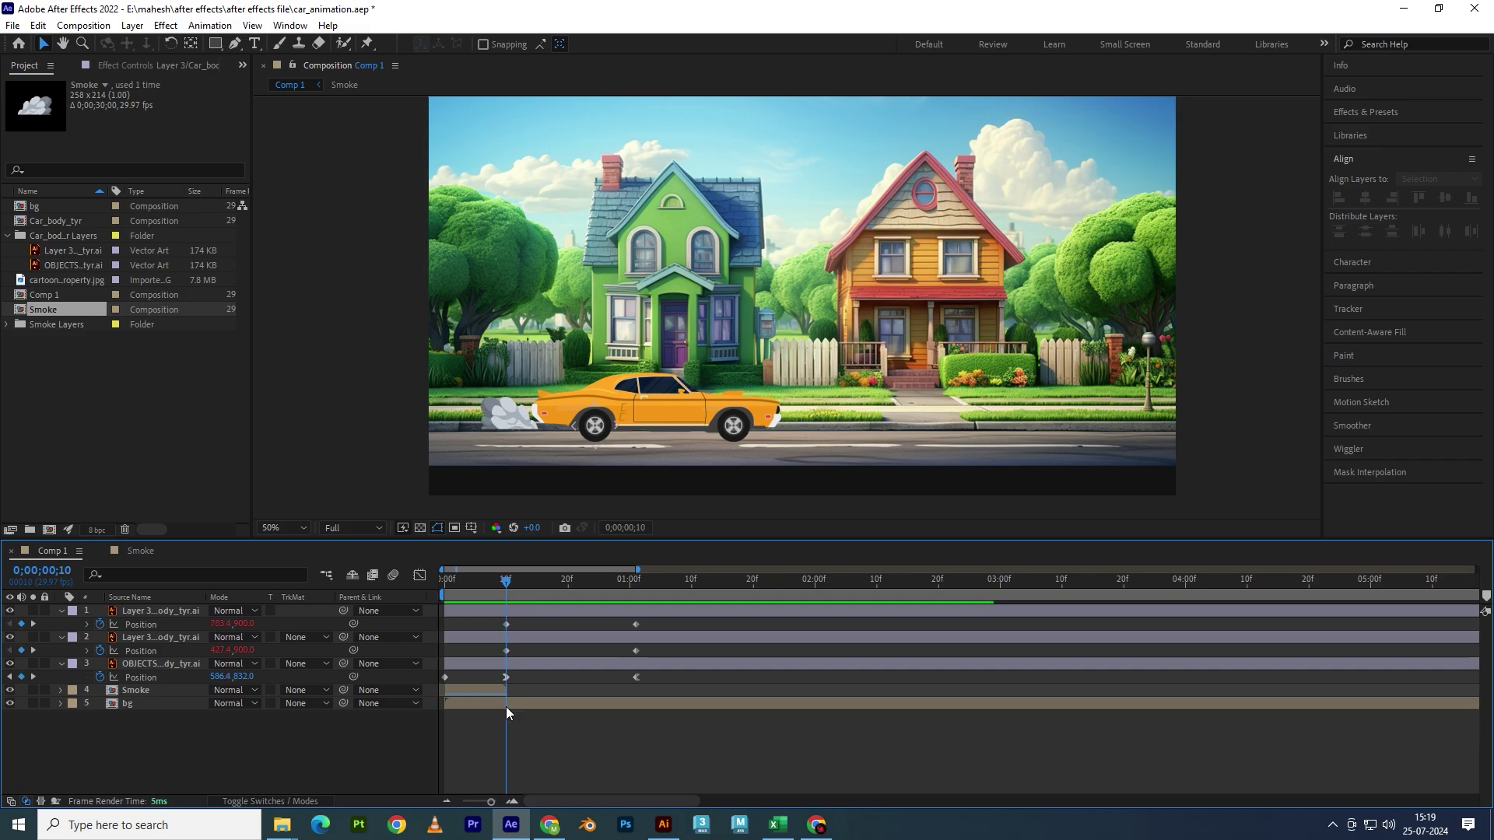
{"action": "left_click", "coordinate": [487, 662]}
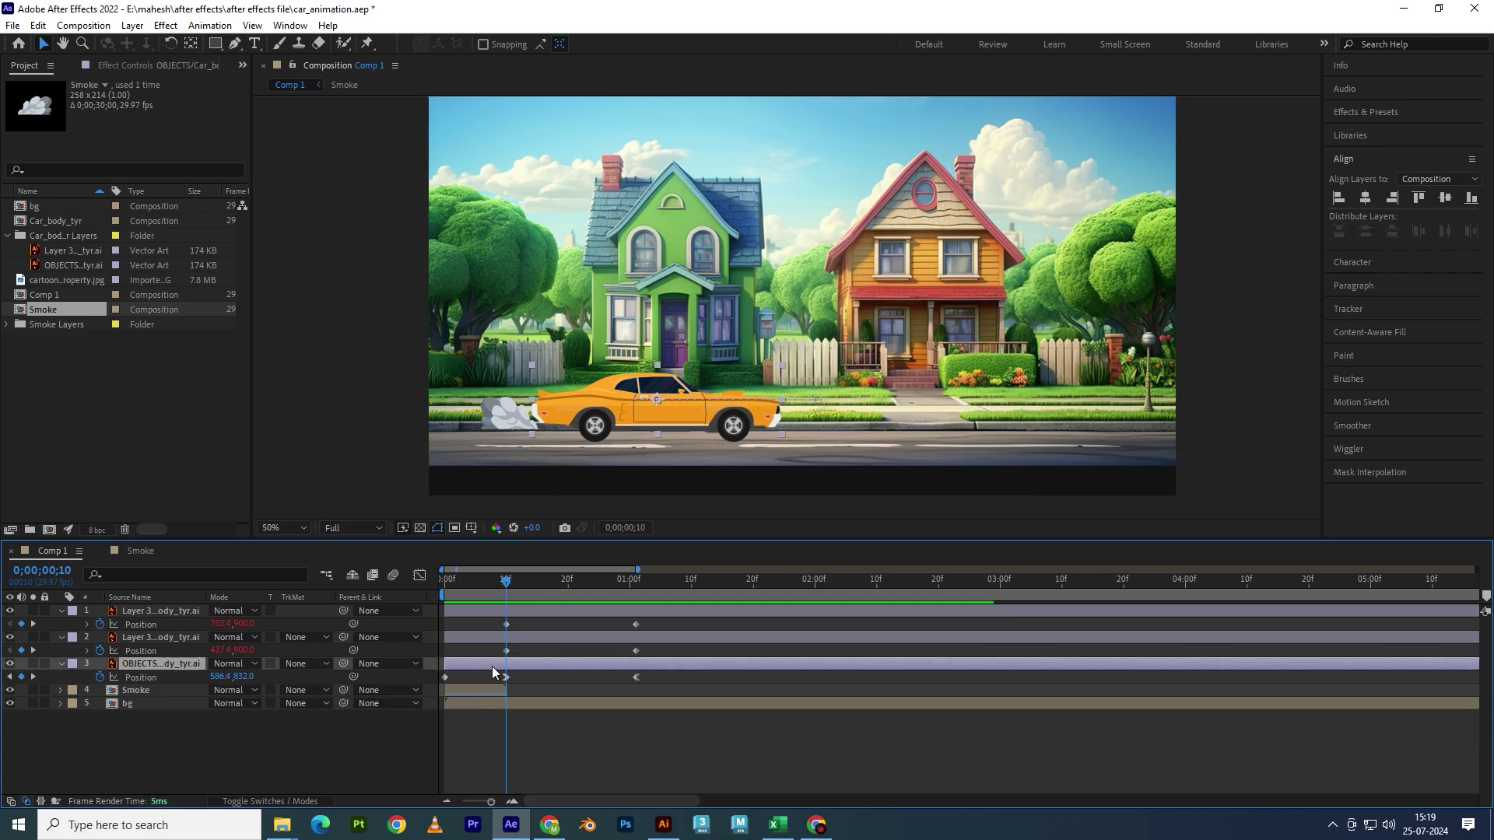
{"action": "key", "text": "ctrl+shift+d"}
- Turn off the Position stopwatch on the early car body part
{"action": "left_click", "coordinate": [475, 677]}
{"action": "left_click_drag", "start_coordinate": [508, 588], "coordinate": [464, 586]}
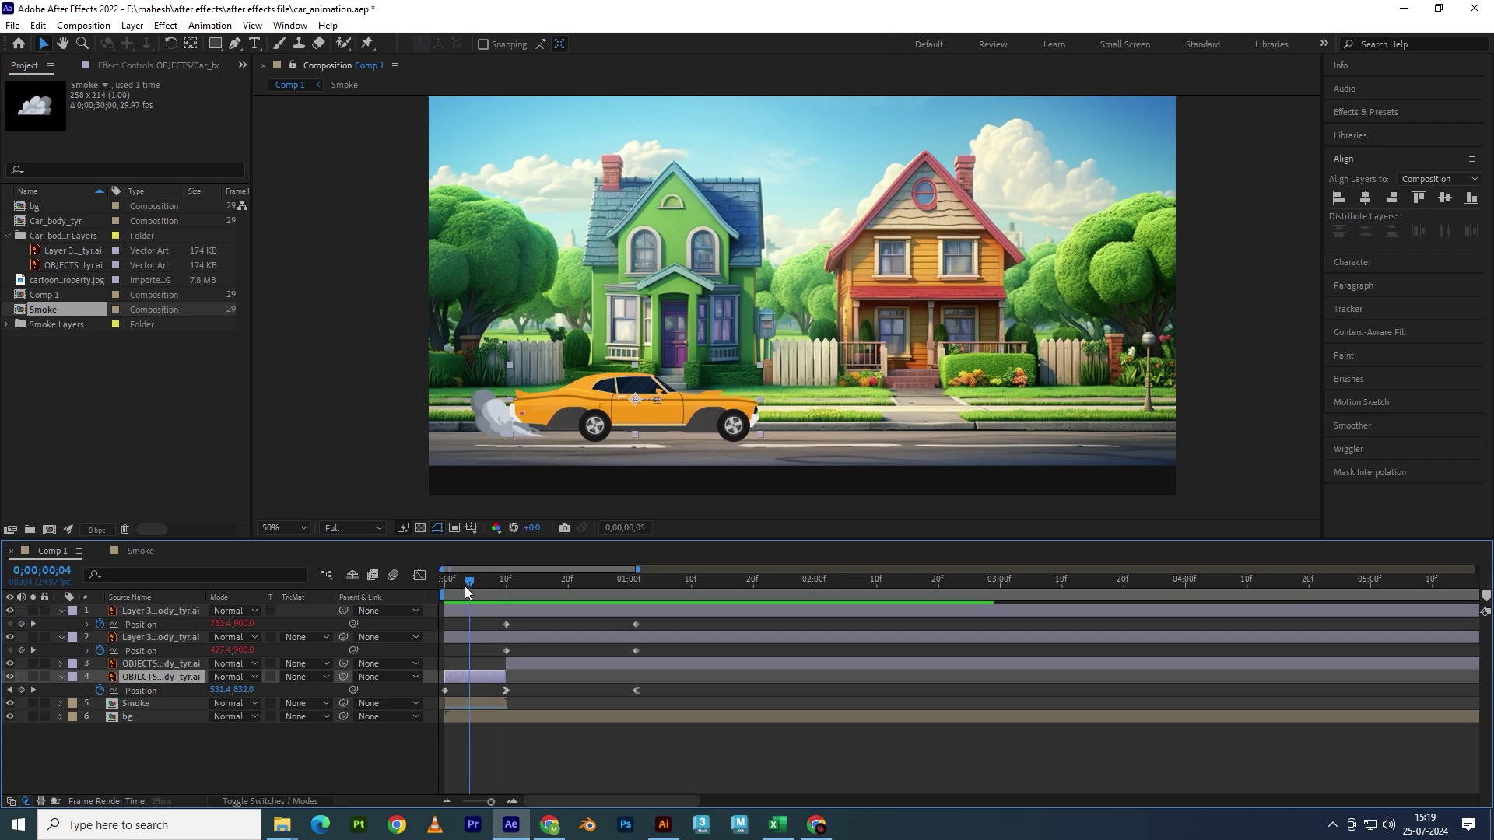
{"action": "right_click", "coordinate": [465, 674]}
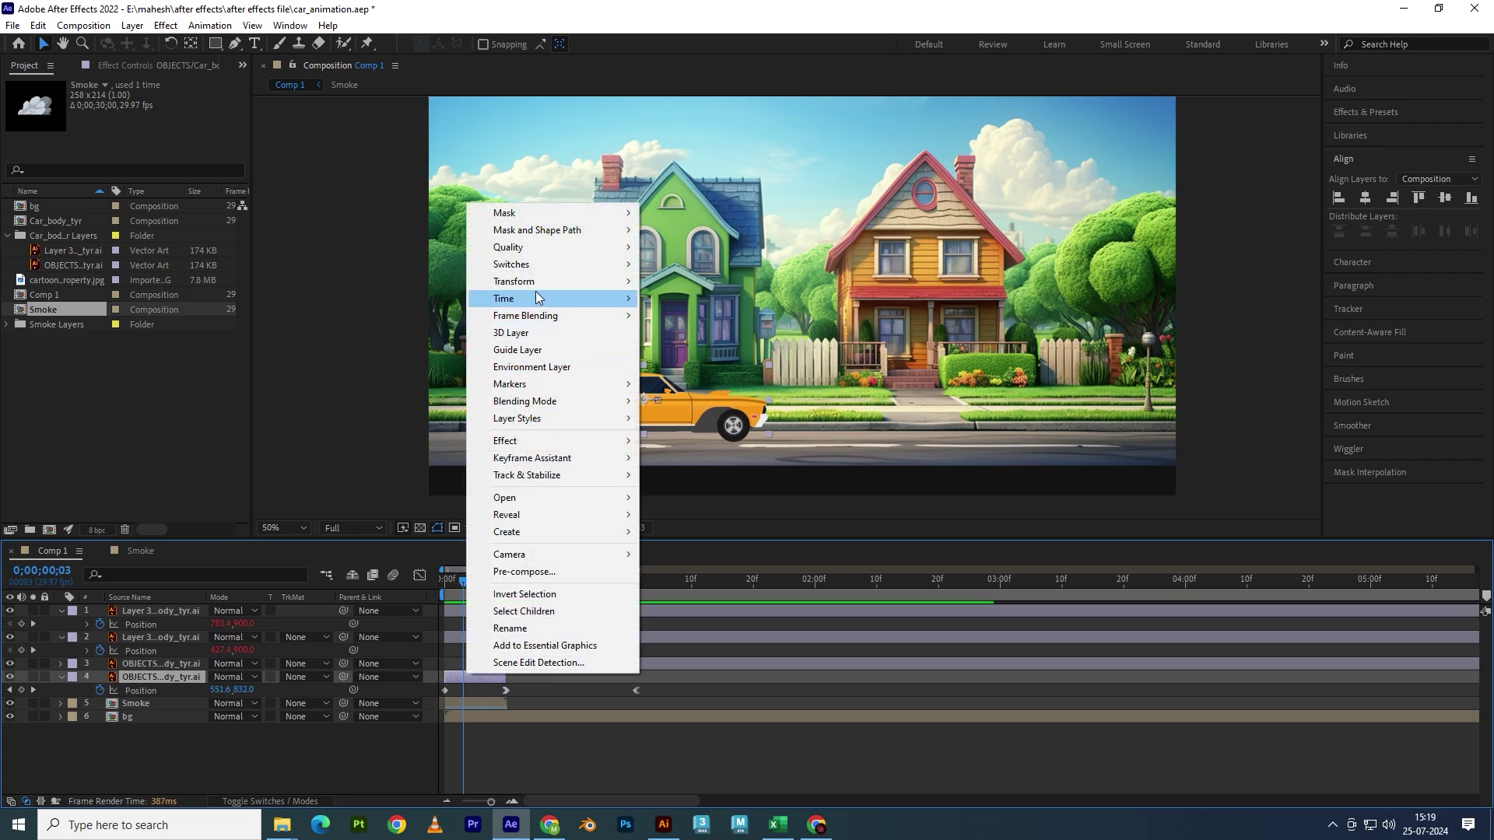
{"action": "mouse_move", "coordinate": [535, 295]}
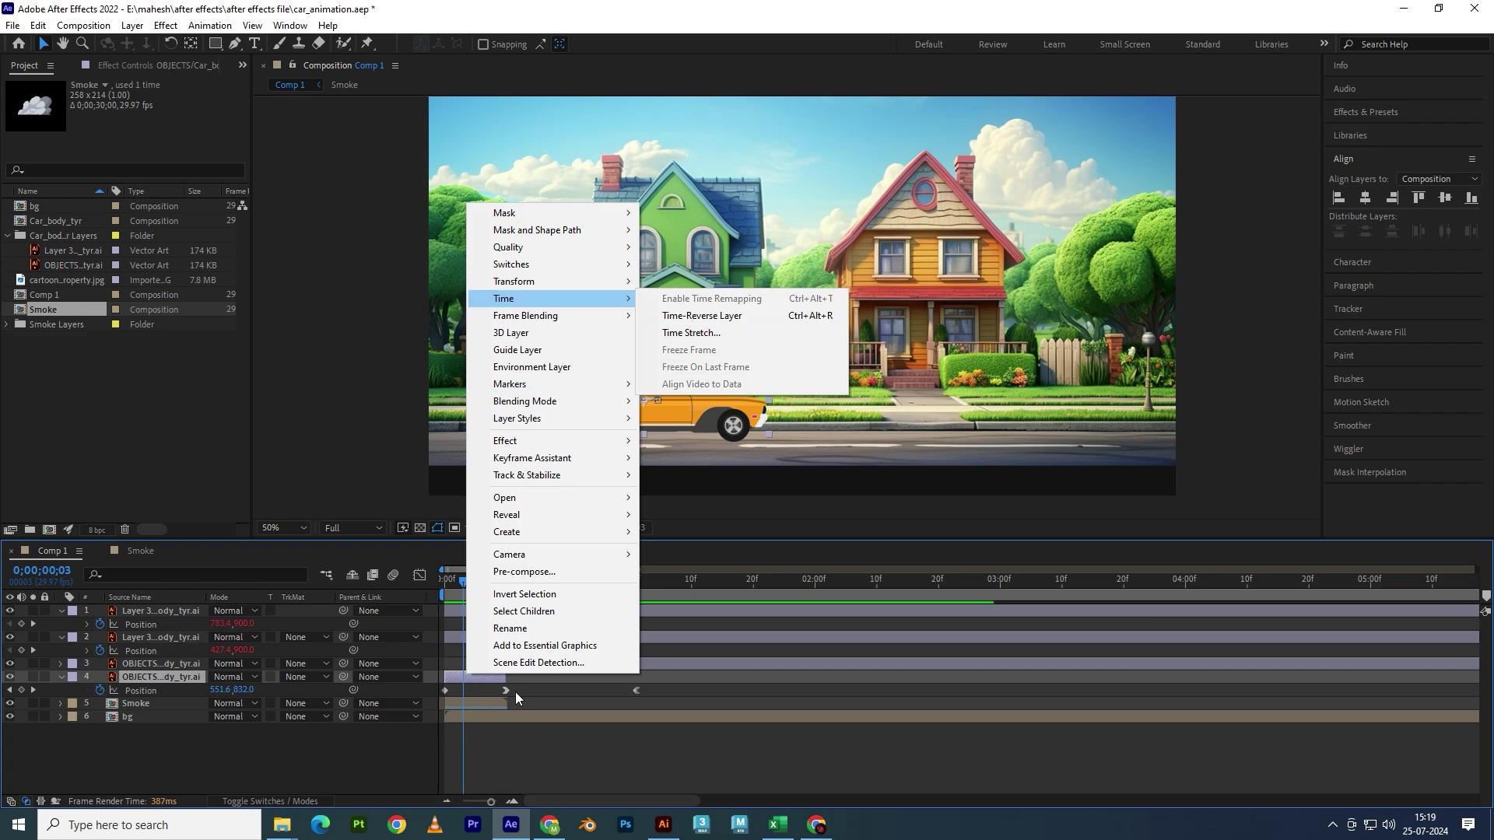
{"action": "left_click", "coordinate": [455, 684]}
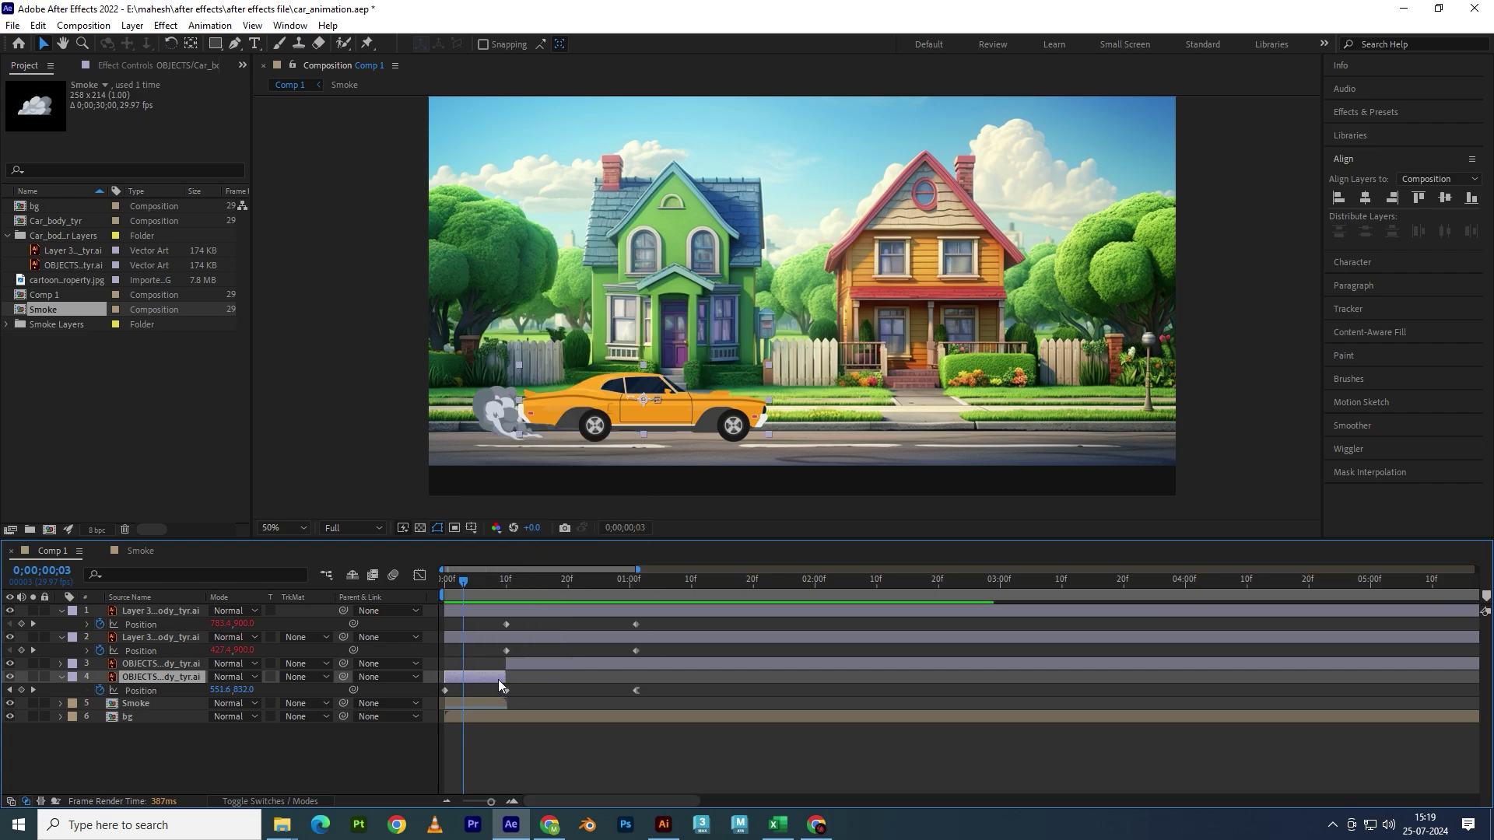
{"action": "left_click", "coordinate": [100, 690]}
- Set both car body parts' Position to 586.4,832.0 and preview the animation
{"action": "mouse_move", "coordinate": [462, 580]}
{"action": "left_mouse_down"}
{"action": "mouse_move", "coordinate": [532, 589]}
{"action": "mouse_move", "coordinate": [508, 595]}
{"action": "left_mouse_up"}
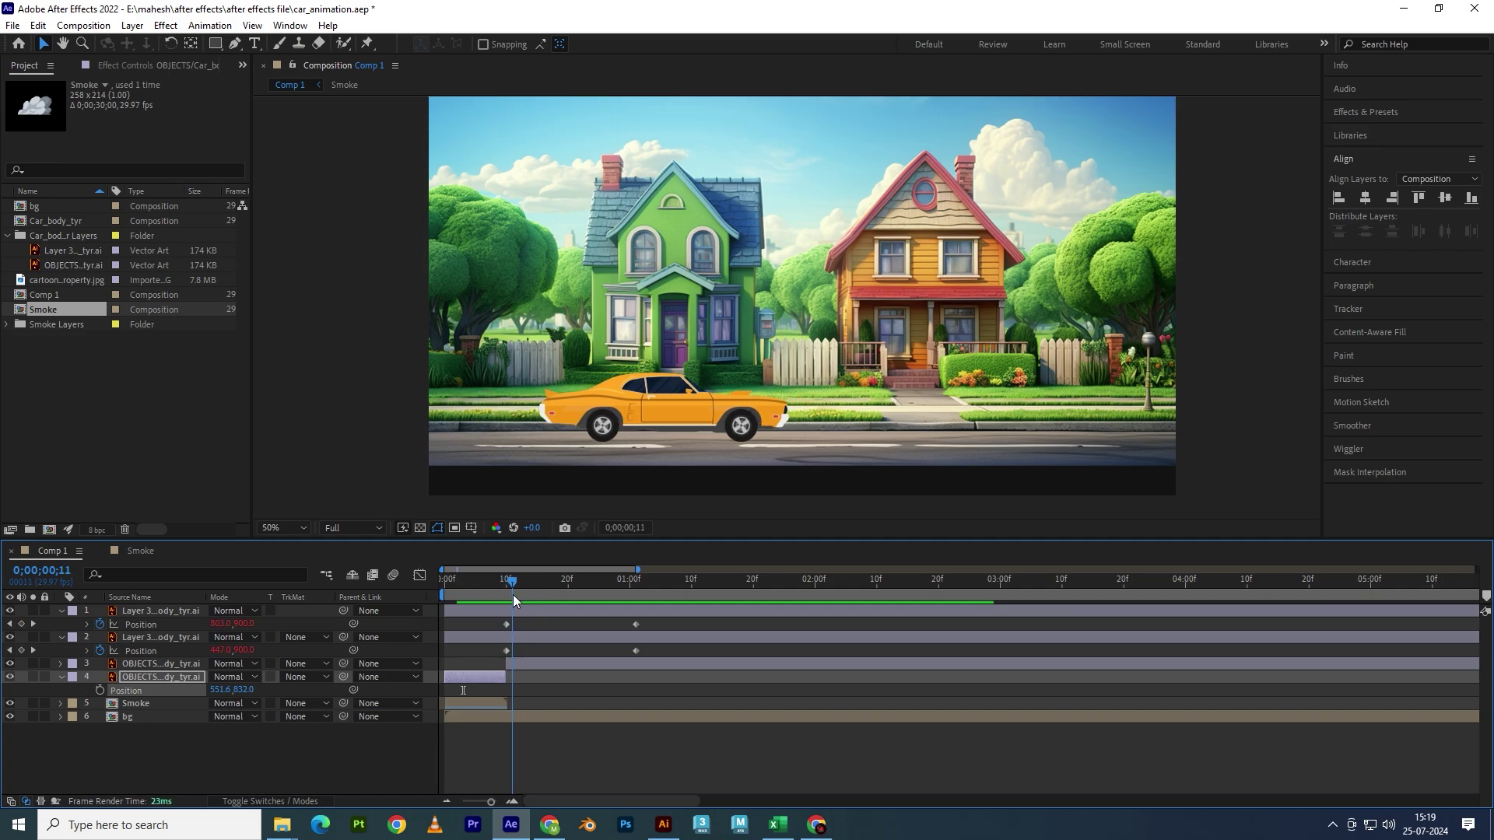
{"action": "left_click", "coordinate": [455, 677]}
{"action": "left_click", "coordinate": [545, 663]}
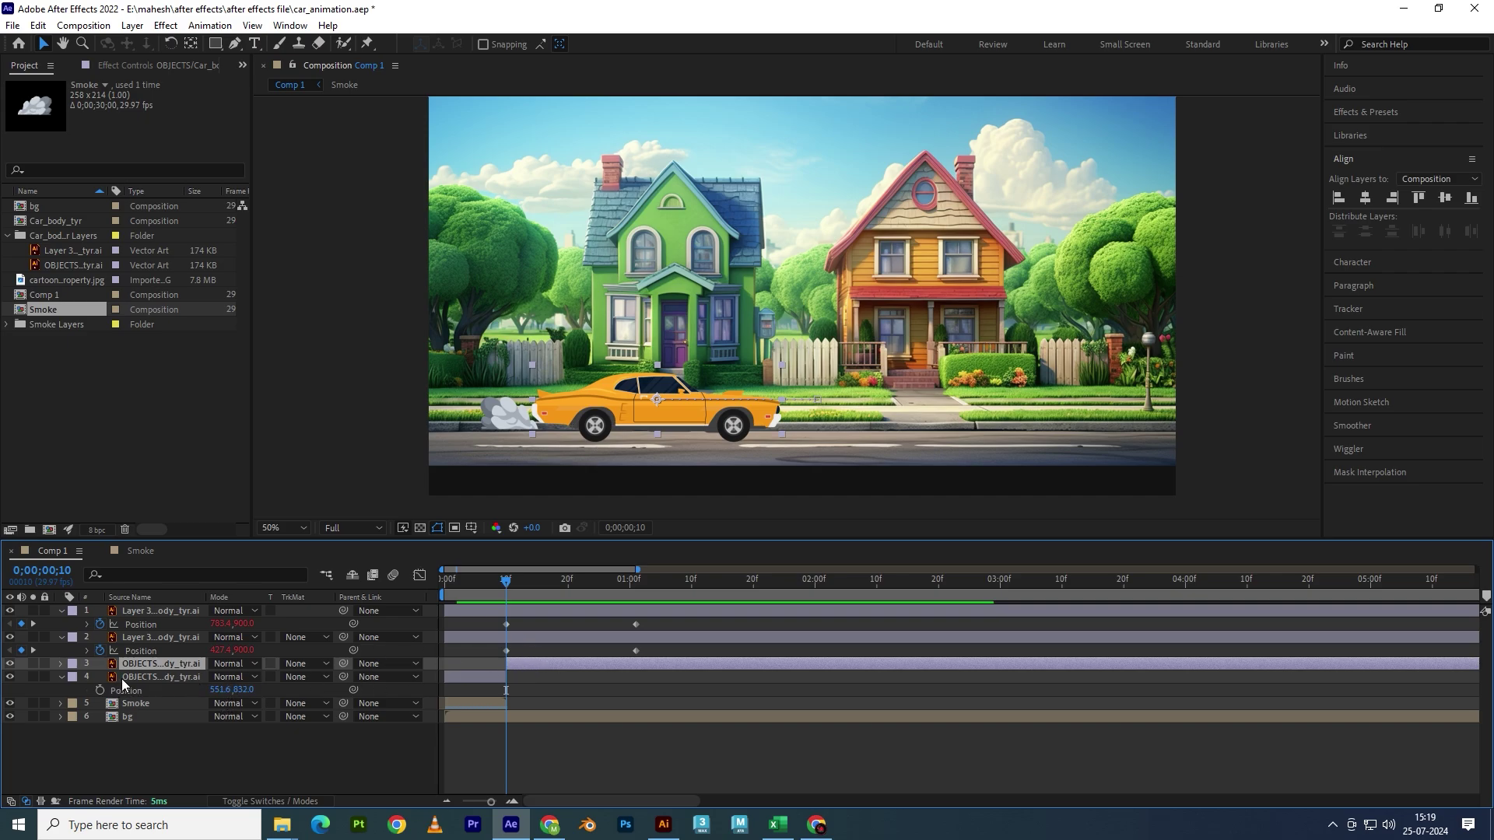
{"action": "key", "text": "p"}
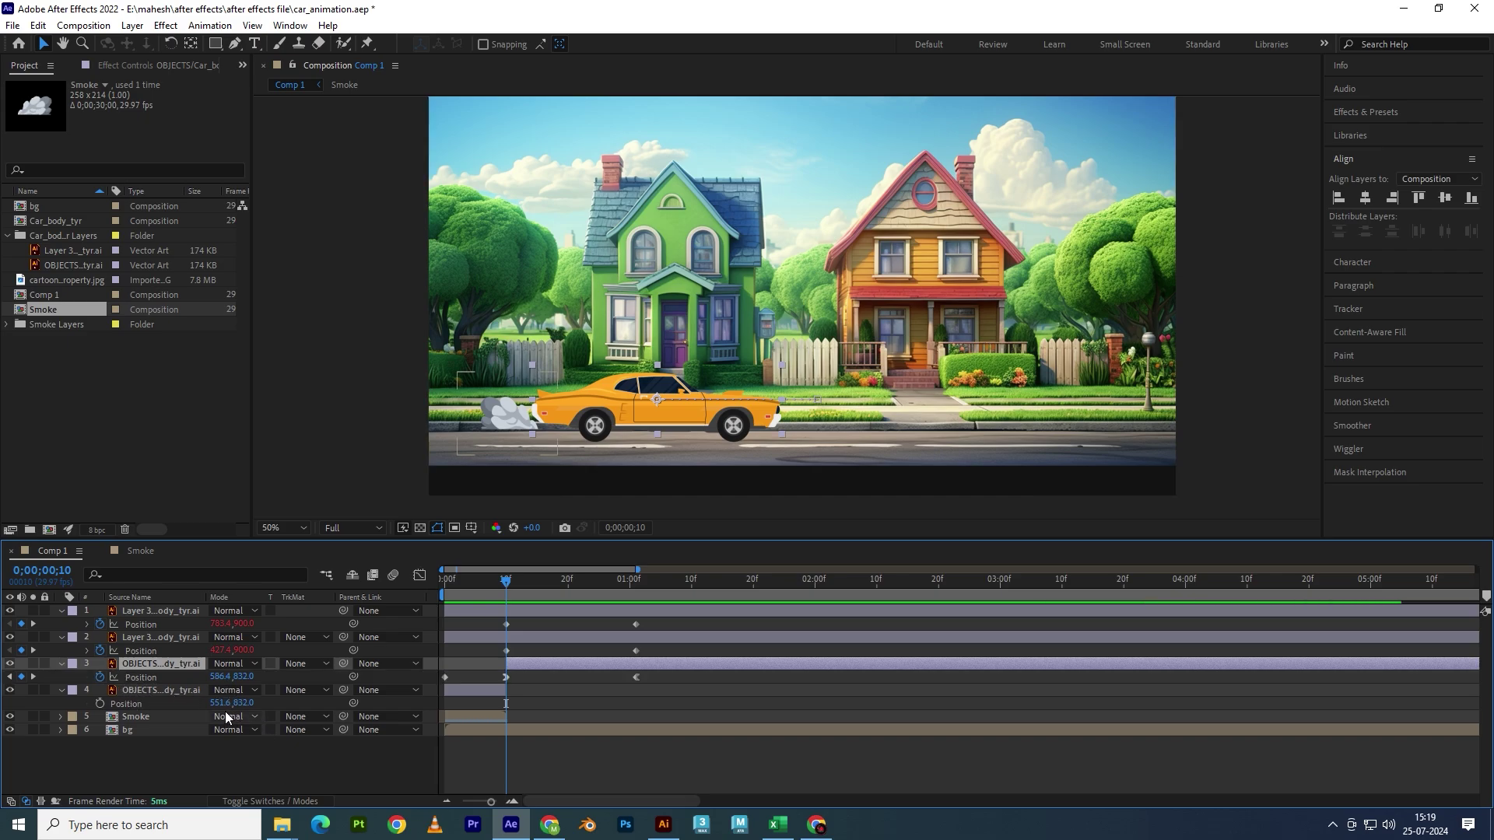
{"action": "left_click", "coordinate": [228, 676]}
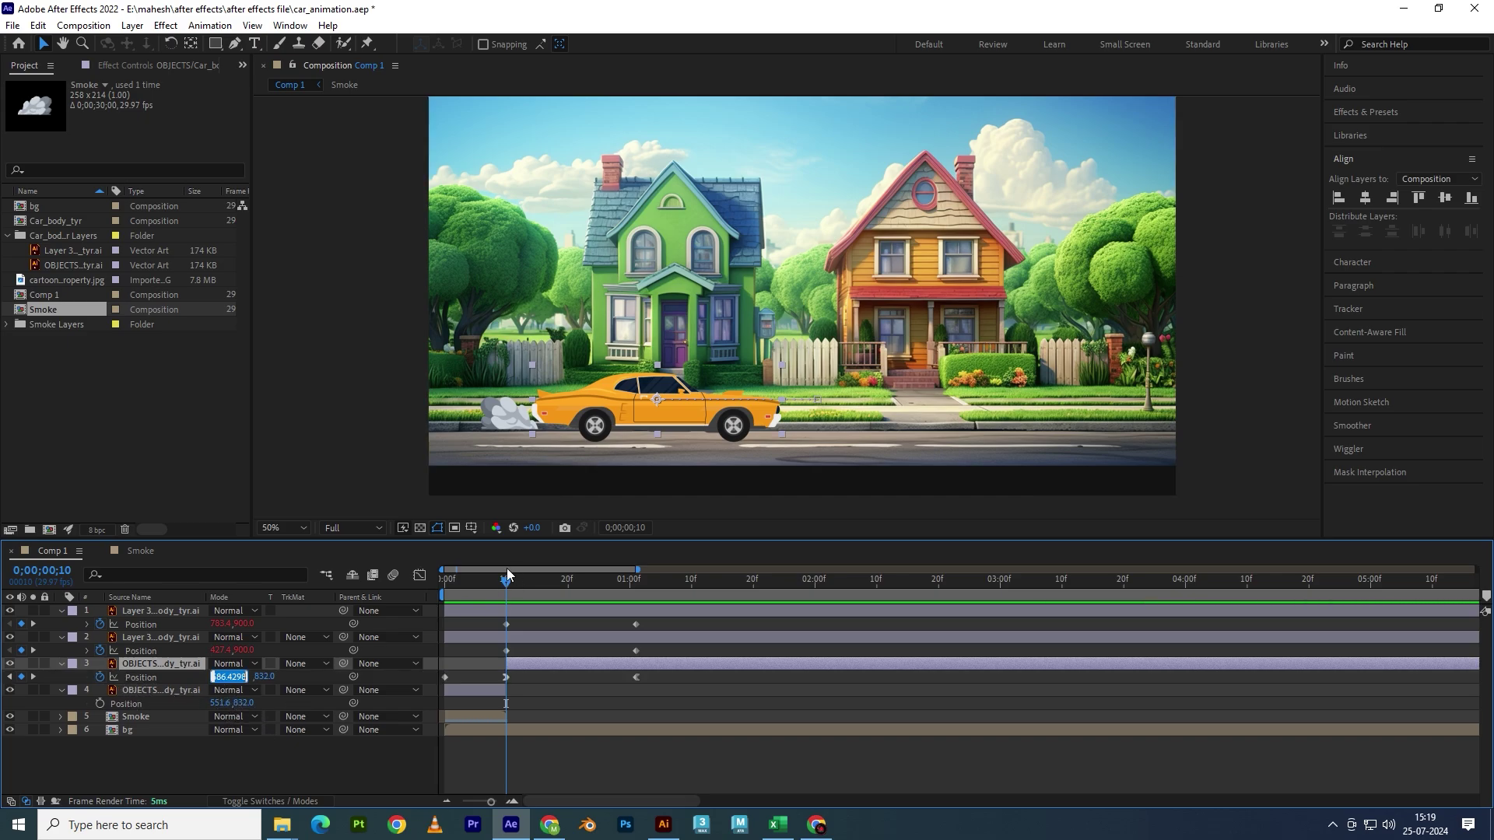
{"action": "left_click_drag", "start_coordinate": [506, 580], "coordinate": [464, 579]}
{"action": "left_click", "coordinate": [466, 690]}
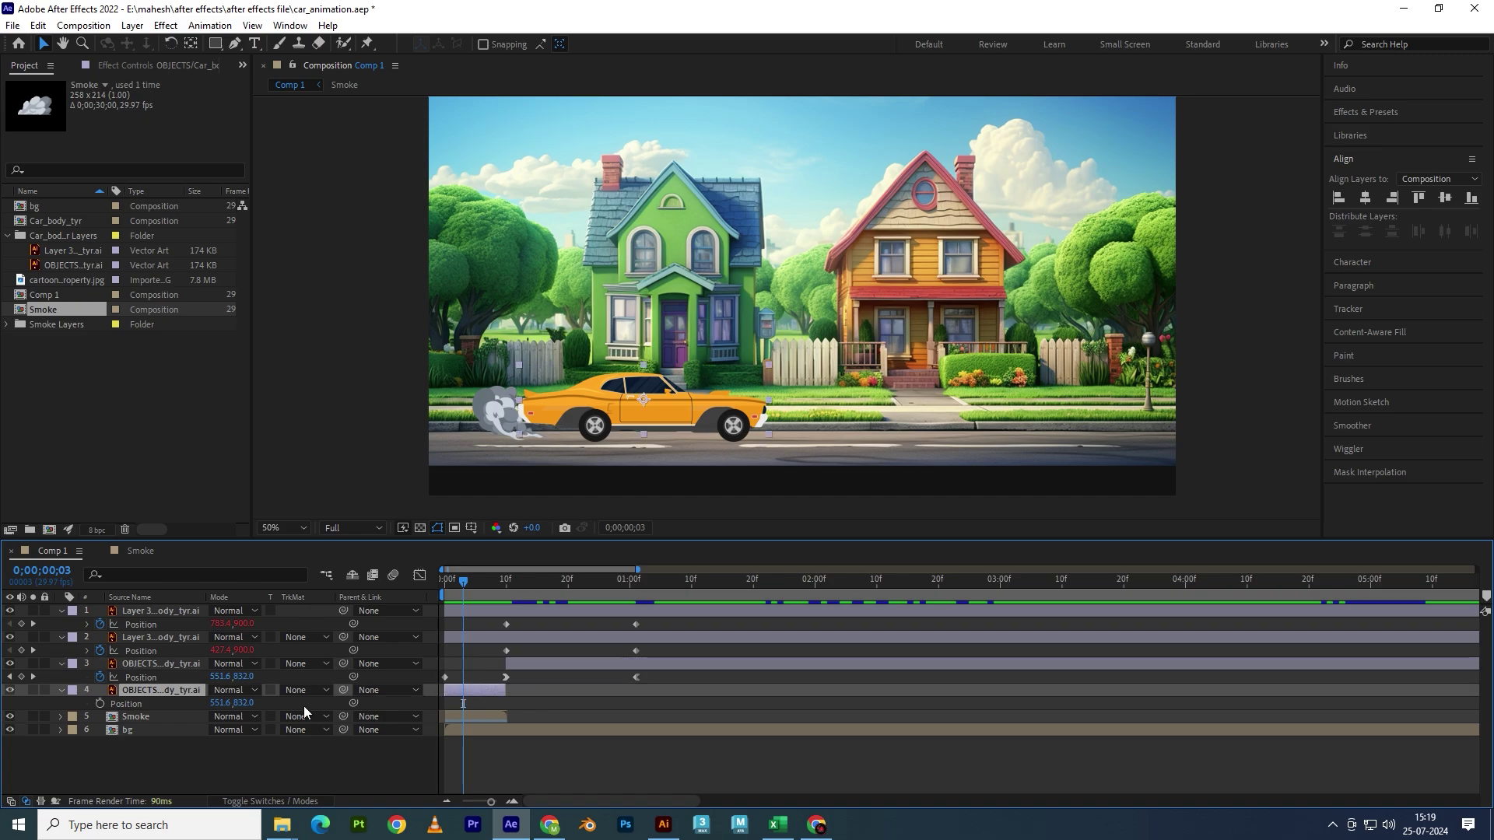
{"action": "left_click", "coordinate": [224, 703]}
{"action": "key", "text": "Return"}
{"action": "key", "text": "space"}
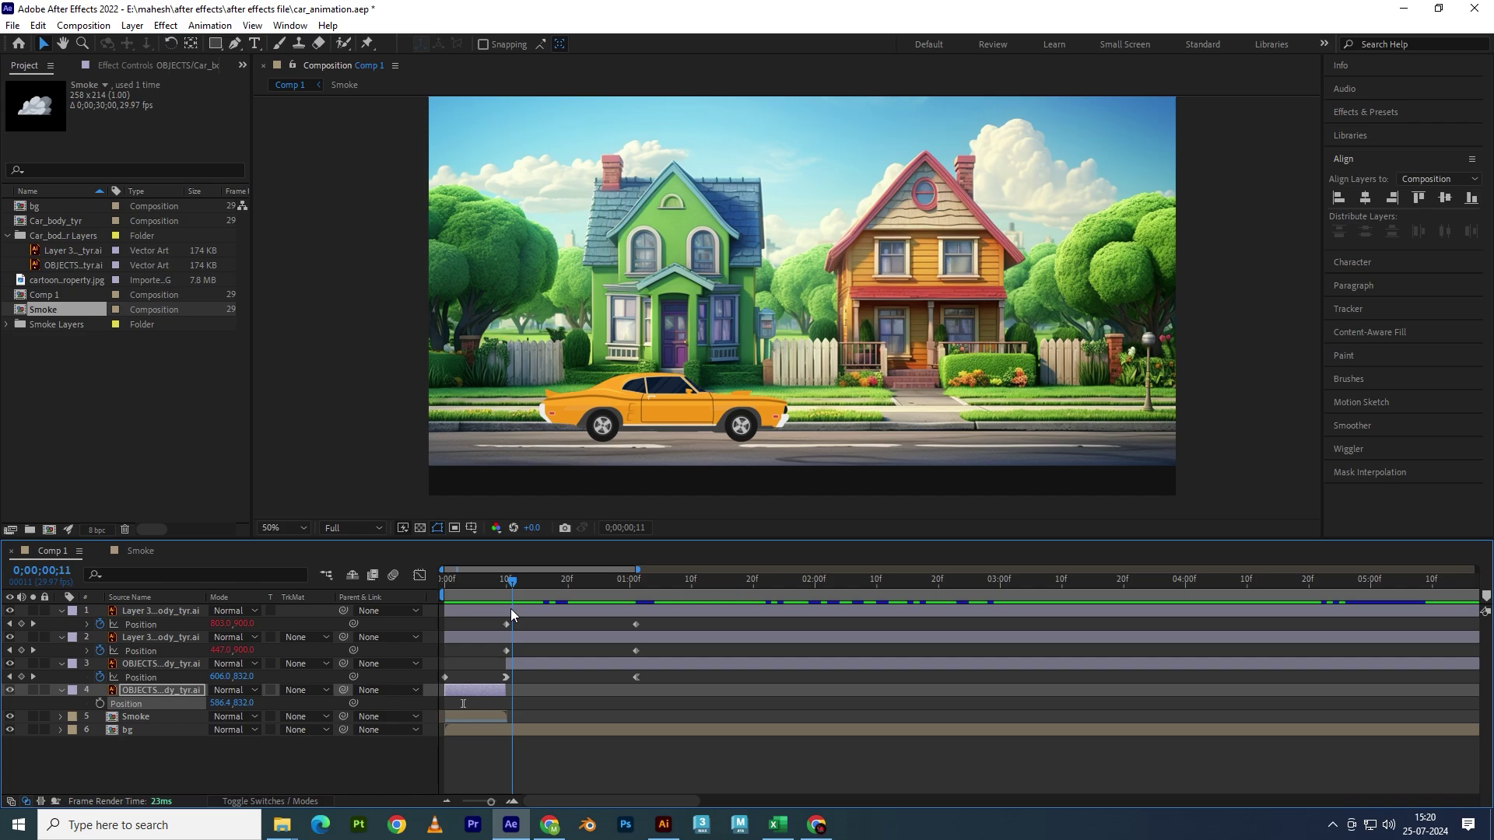
{"action": "key", "text": "space"}
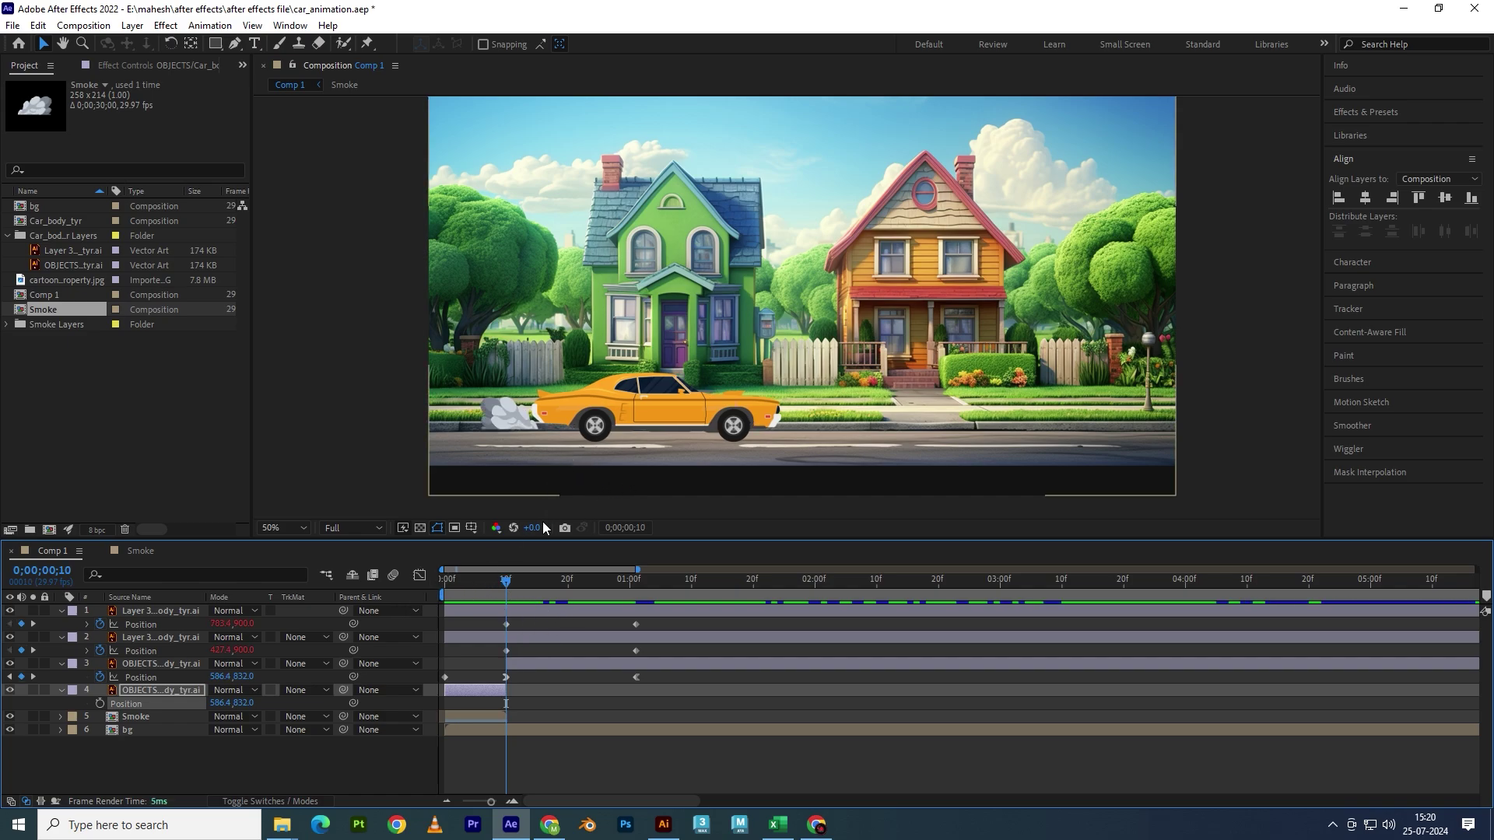
- Trim both wheel layers to start at frame 10 and split them there
{"action": "left_click", "coordinate": [525, 610]}
{"action": "left_click", "coordinate": [524, 636], "text": "shift"}
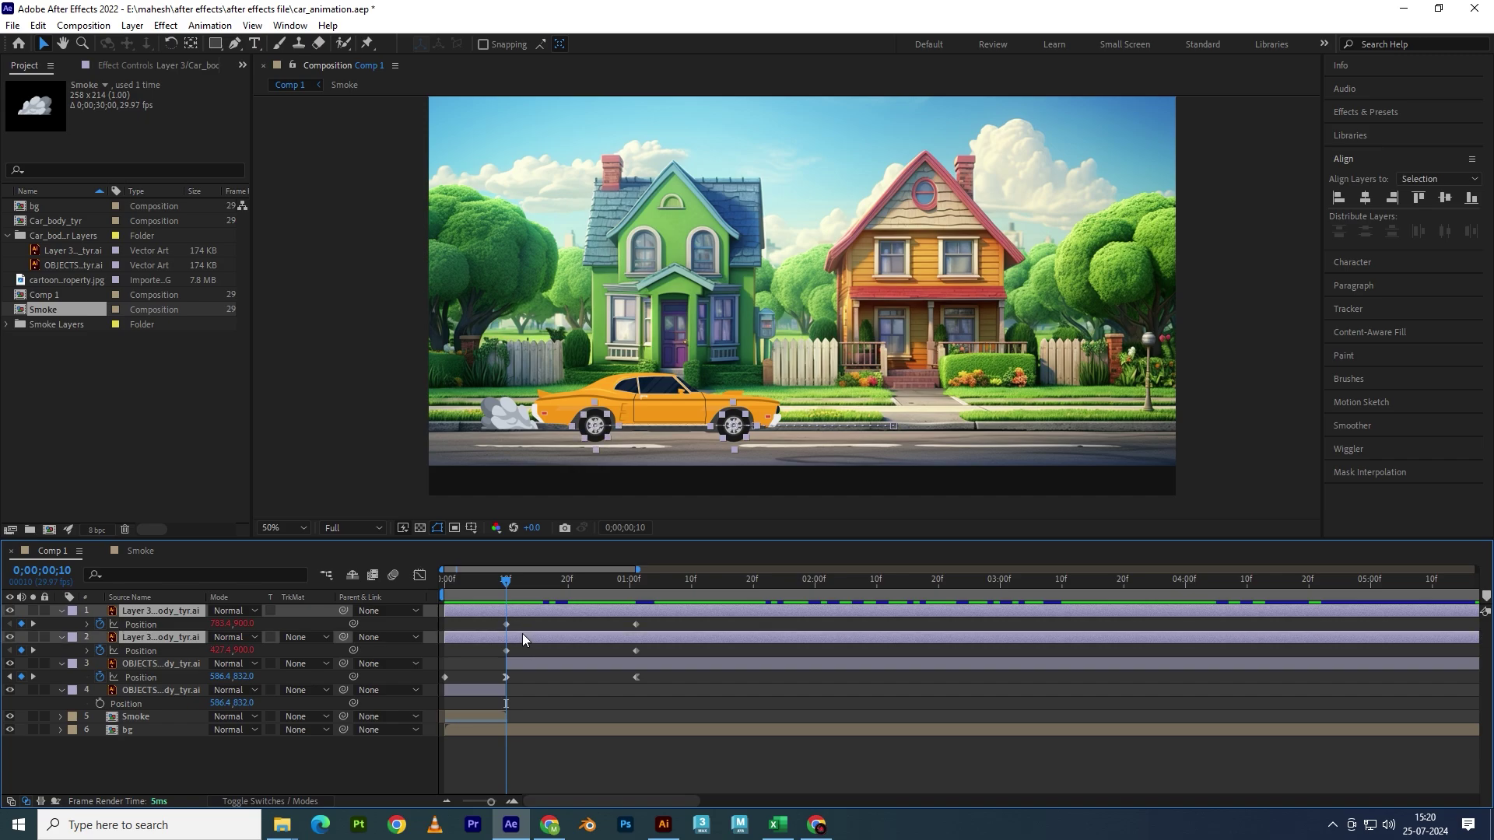
{"action": "key", "text": "bracketleft"}
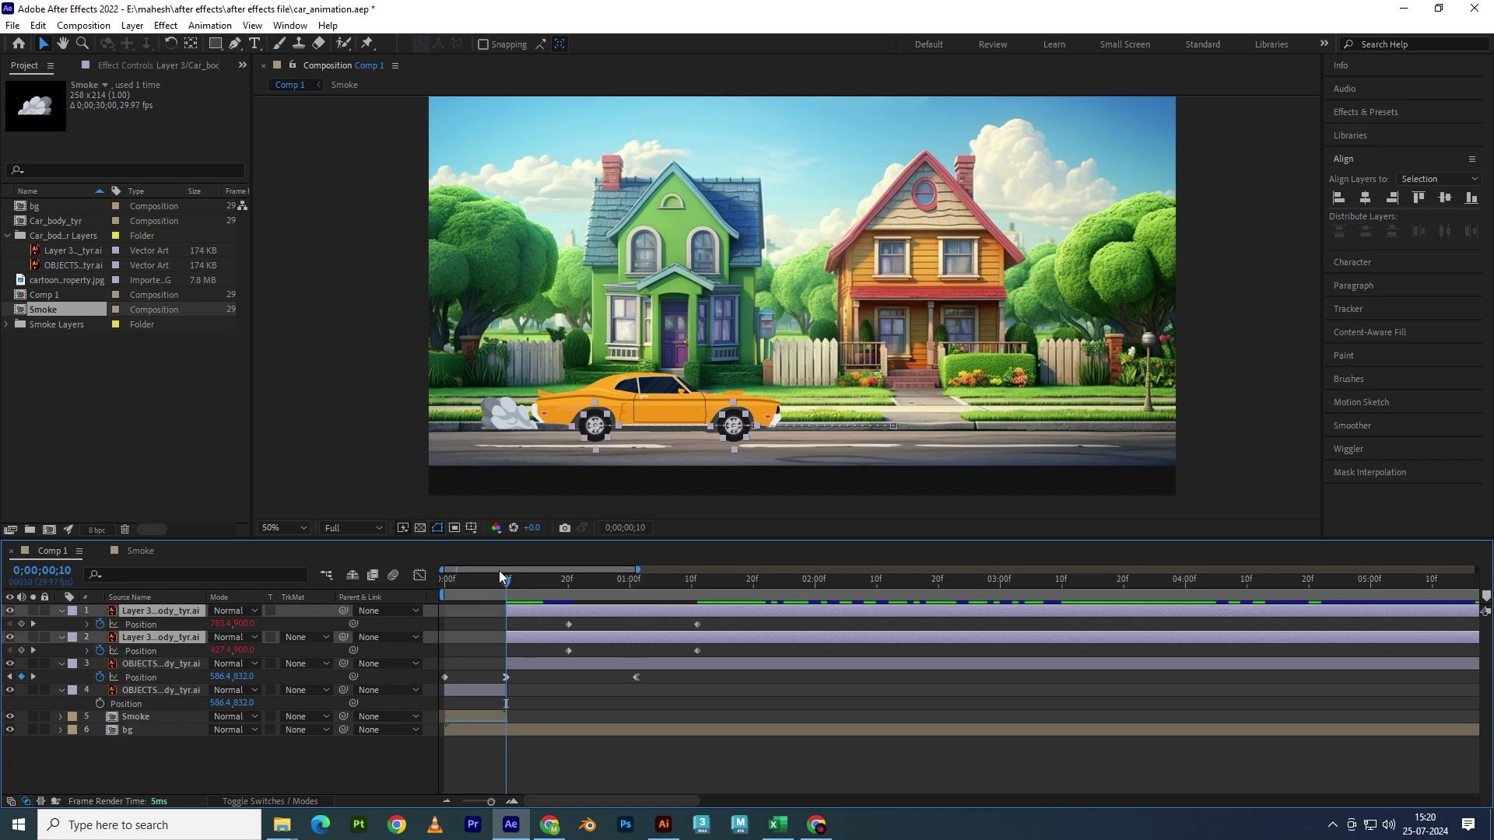
{"action": "mouse_move", "coordinate": [502, 583]}
{"action": "left_mouse_down"}
{"action": "mouse_move", "coordinate": [428, 595]}
{"action": "mouse_move", "coordinate": [524, 609]}
{"action": "mouse_move", "coordinate": [470, 585]}
{"action": "mouse_move", "coordinate": [507, 590]}
{"action": "left_mouse_up"}
{"action": "key", "text": "ctrl+shift+d"}
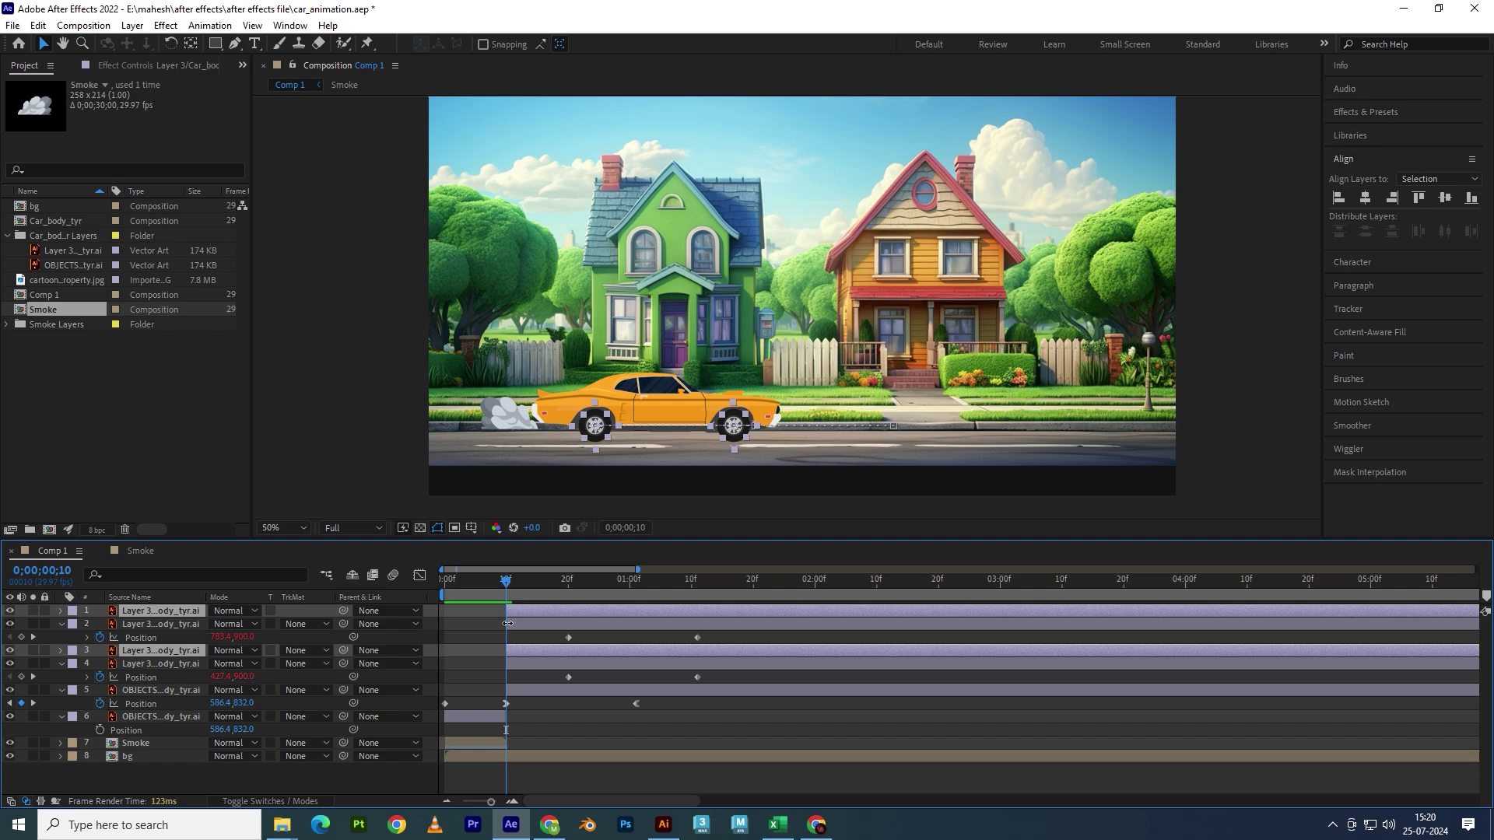
- Pre-compose the early wheels into Pre-comp 1, keep its first 10 frames, and place it below OBJECTS
{"action": "key", "text": "ctrl+shift+c"}
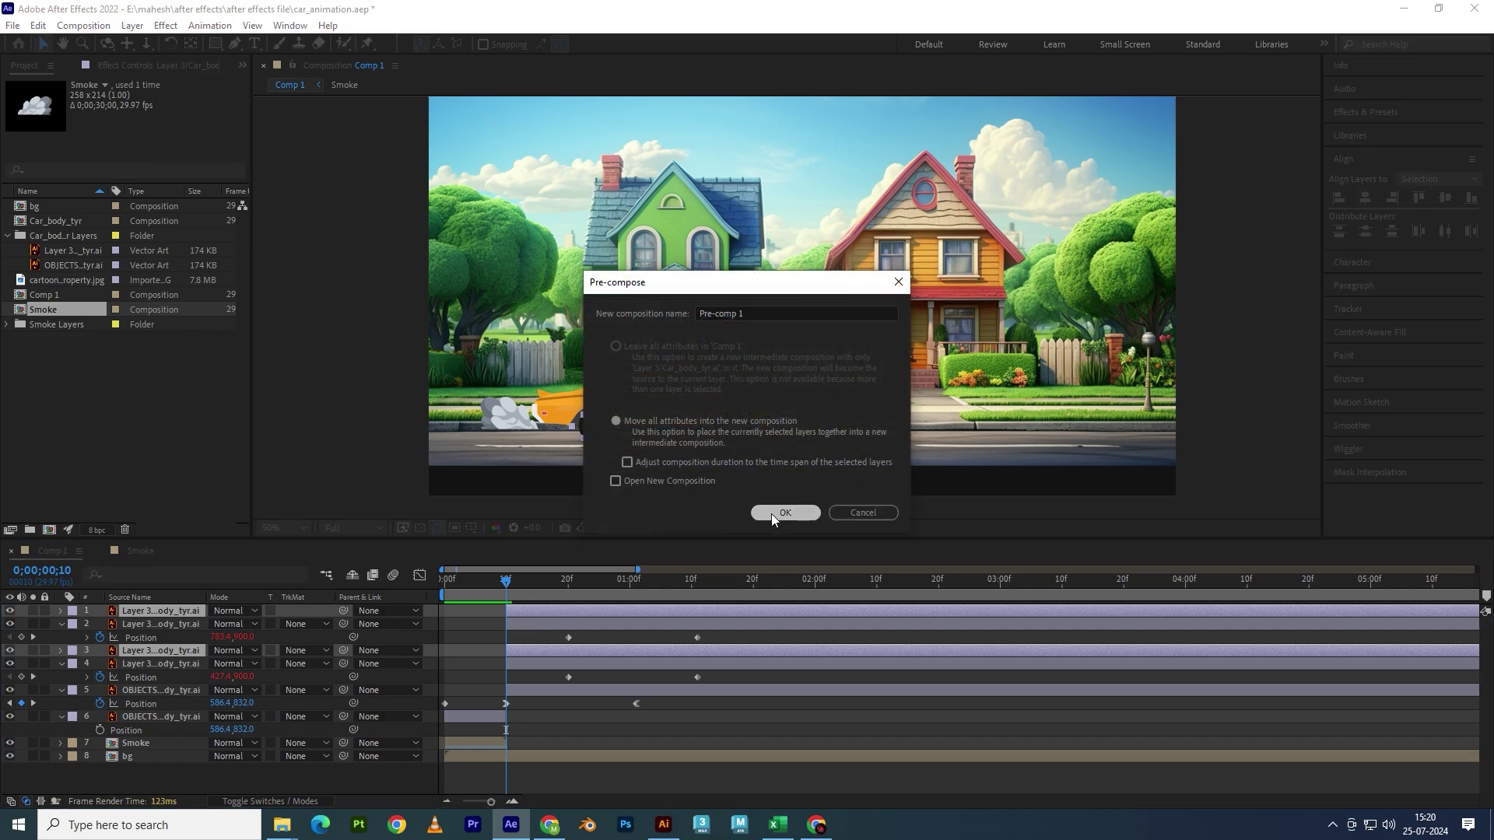
{"action": "left_click", "coordinate": [771, 514]}
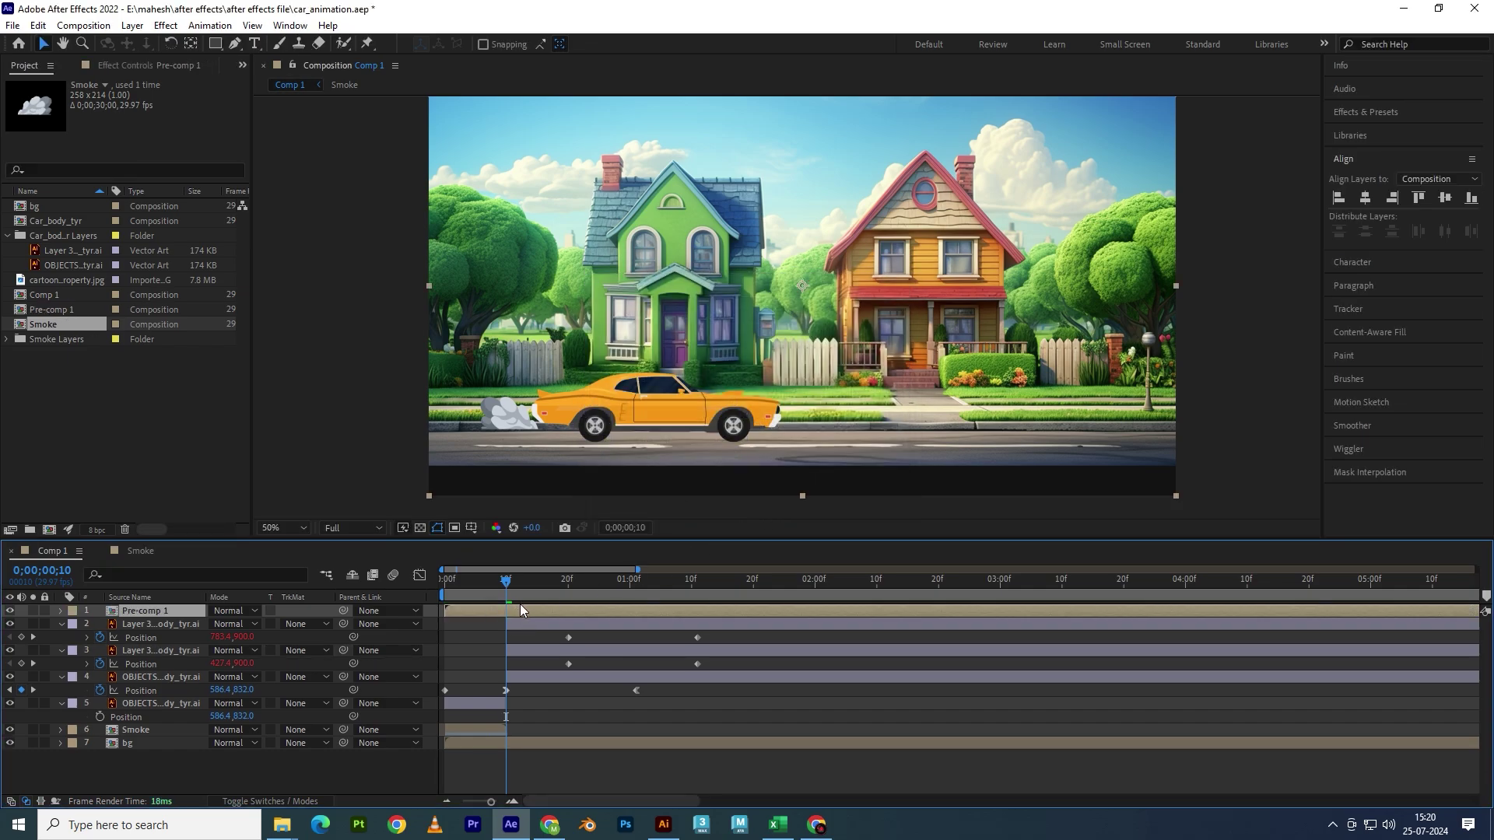
{"action": "key", "text": "ctrl+shift+d"}
{"action": "key", "text": "Delete"}
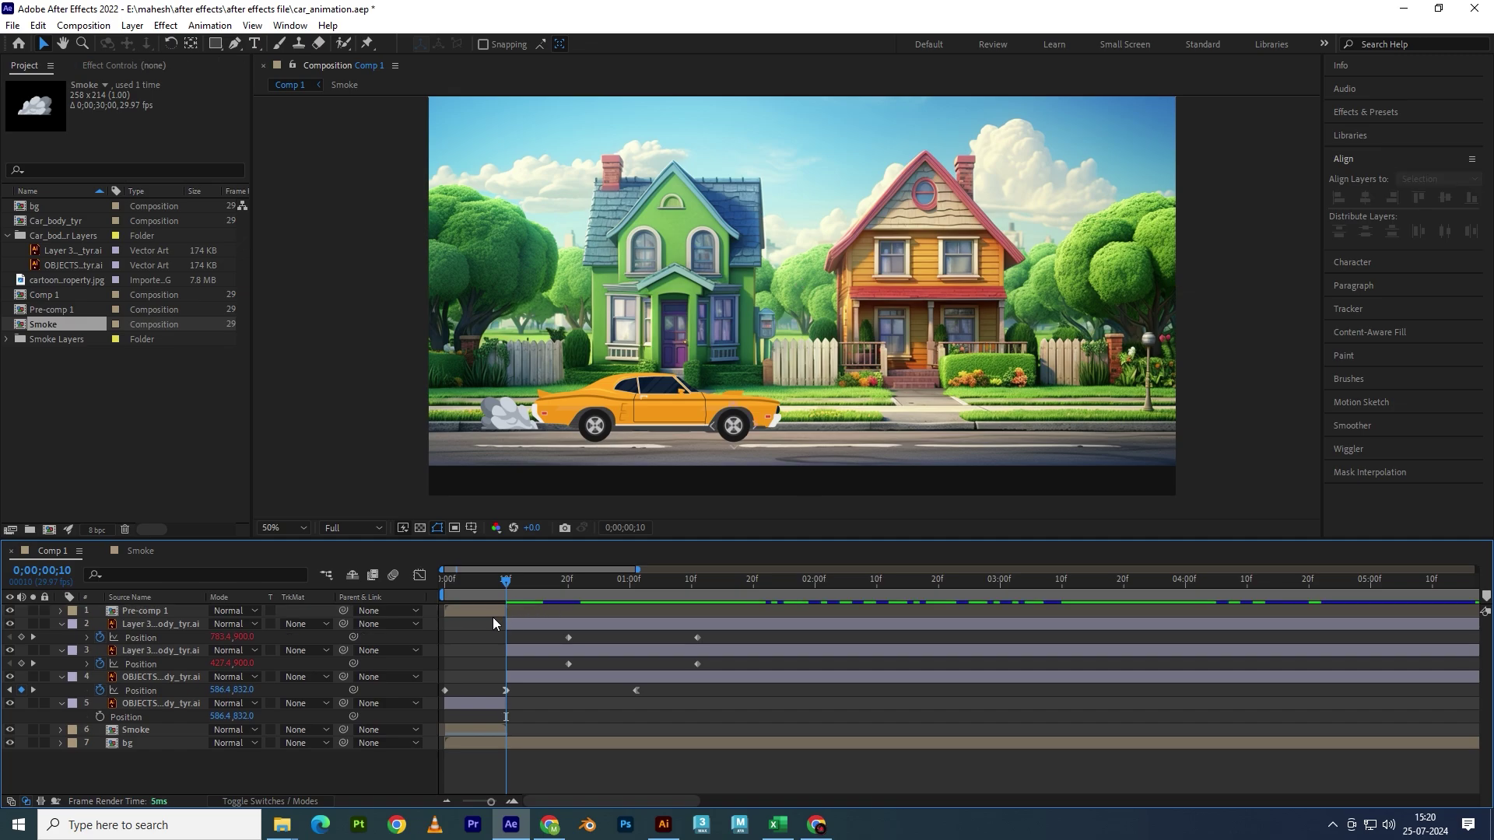
{"action": "mouse_move", "coordinate": [158, 615]}
{"action": "left_mouse_down"}
{"action": "mouse_move", "coordinate": [166, 705]}
{"action": "mouse_move", "coordinate": [171, 688]}
{"action": "left_mouse_up"}
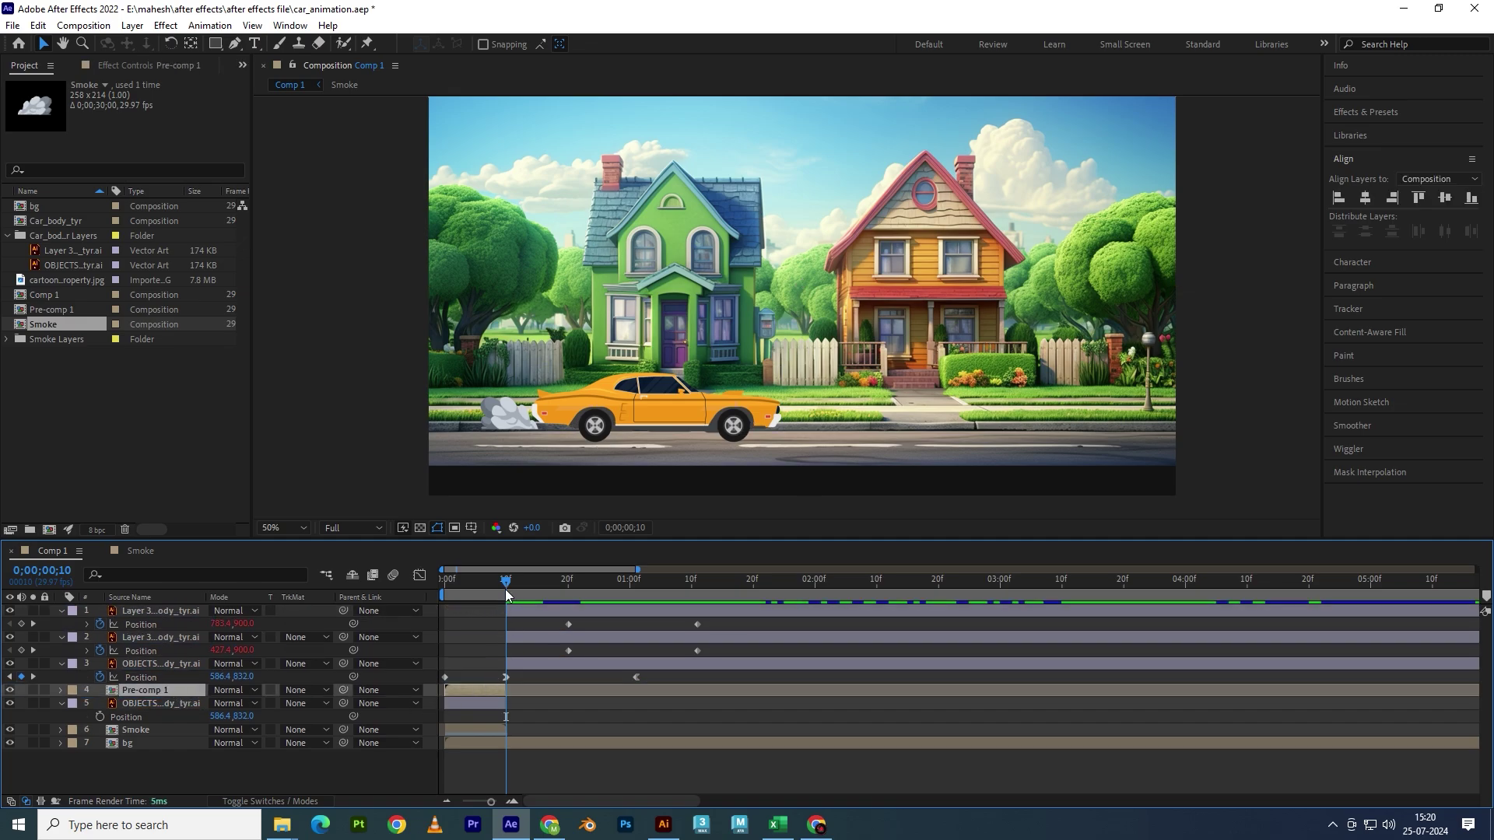
{"action": "left_click_drag", "start_coordinate": [506, 584], "coordinate": [459, 581]}
- Inside Pre-comp 1, make both wheel layers start at frame 0, then check them in Comp 1
{"action": "double_click", "coordinate": [475, 689]}
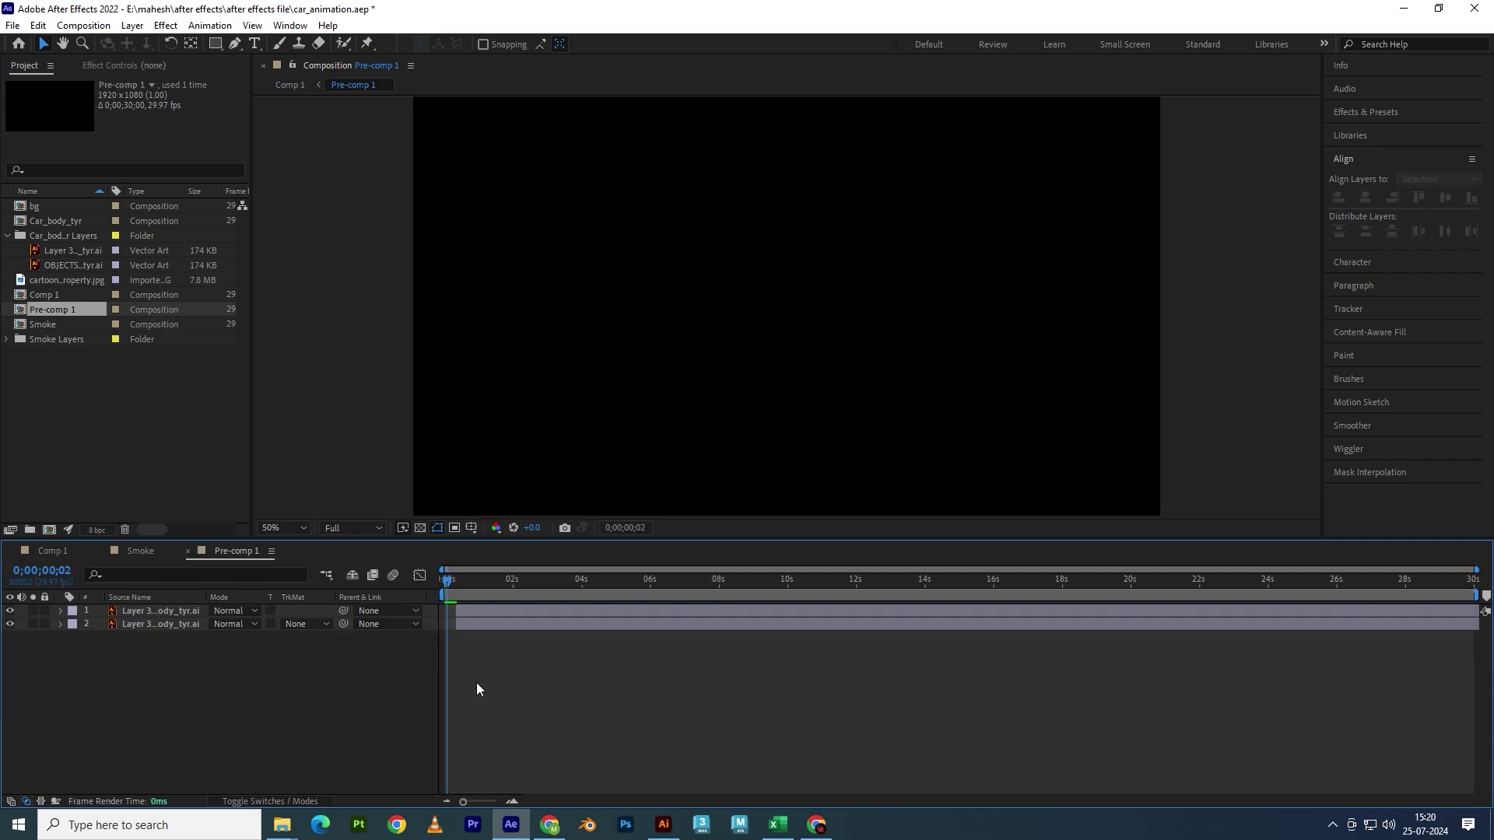
{"action": "left_click", "coordinate": [482, 613]}
{"action": "left_click", "coordinate": [478, 624], "text": "shift"}
{"action": "key", "text": "Home"}
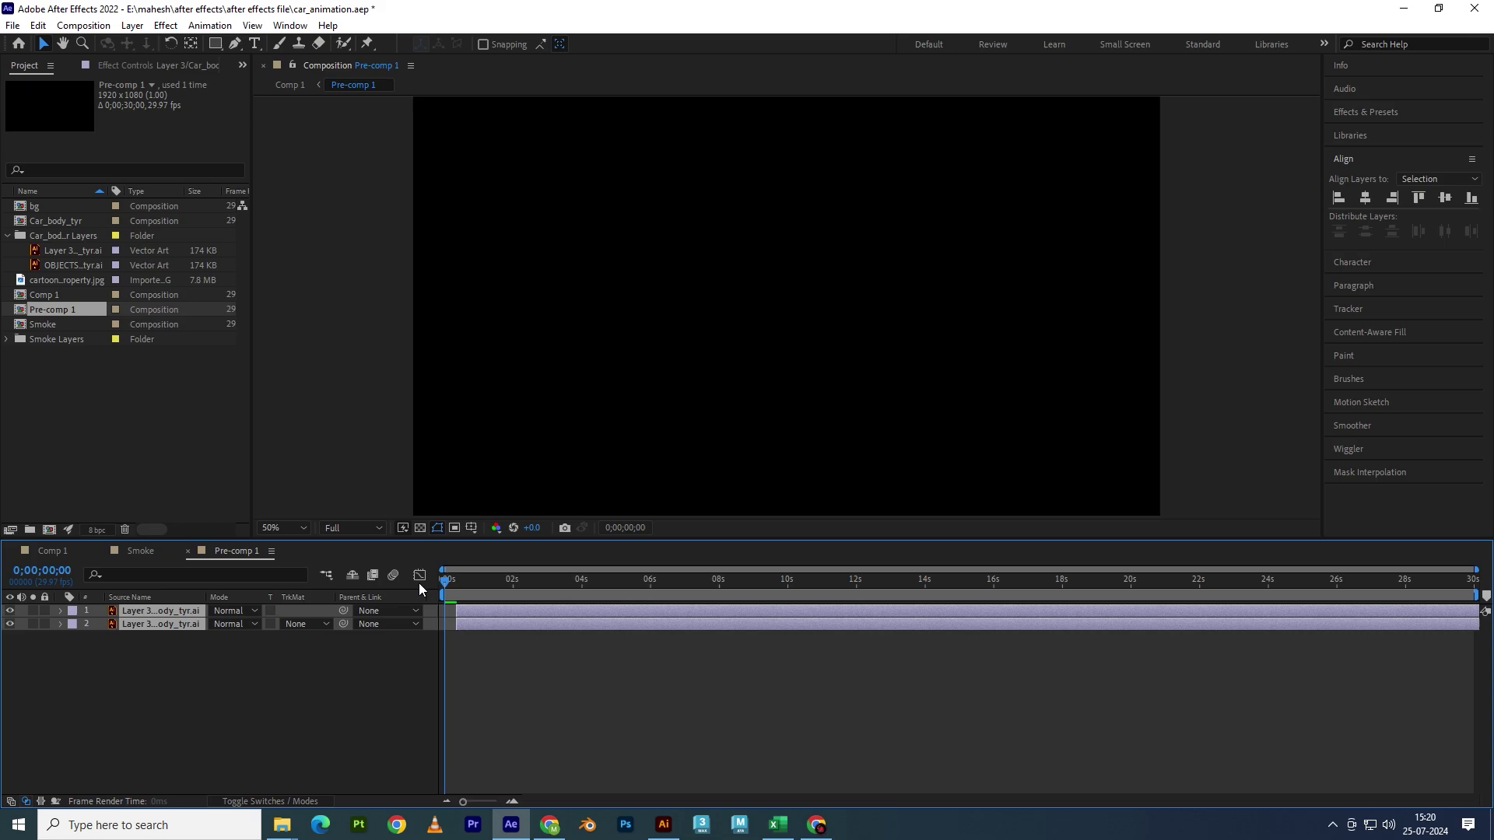
{"action": "key", "text": "bracketleft"}
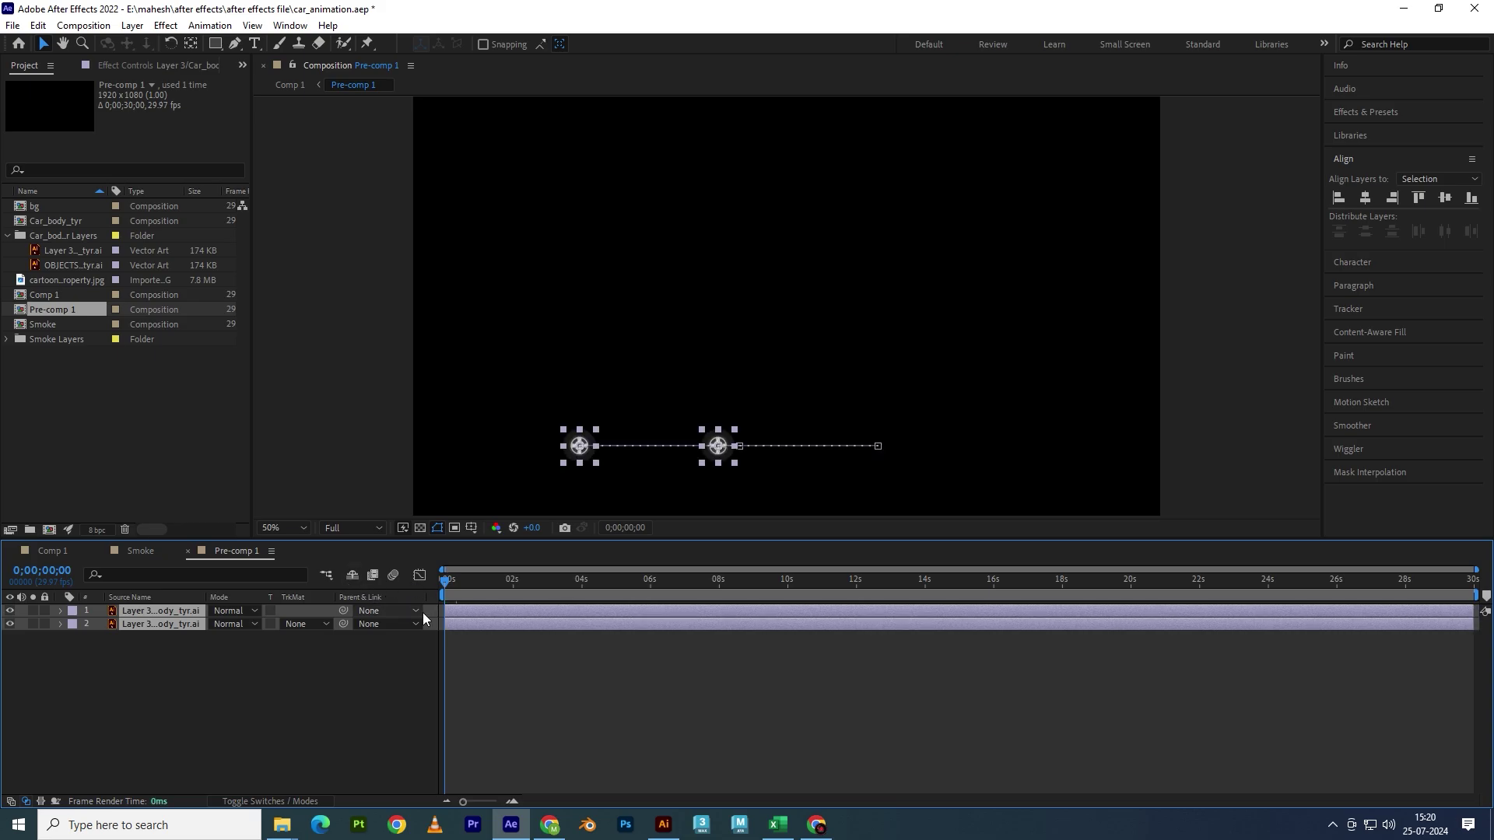
{"action": "left_click", "coordinate": [49, 552]}
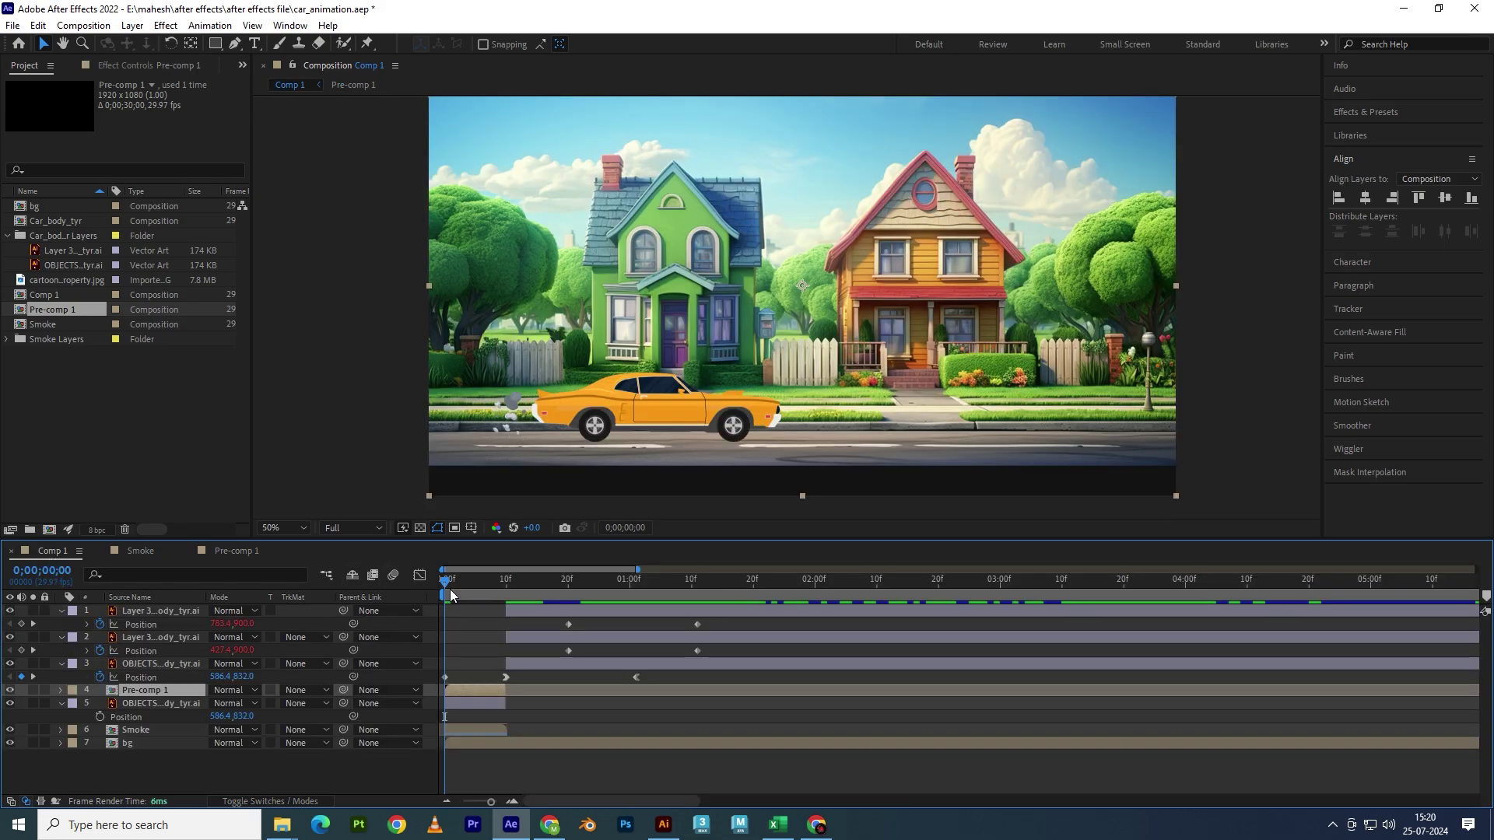
{"action": "left_click_drag", "start_coordinate": [451, 582], "coordinate": [469, 582]}
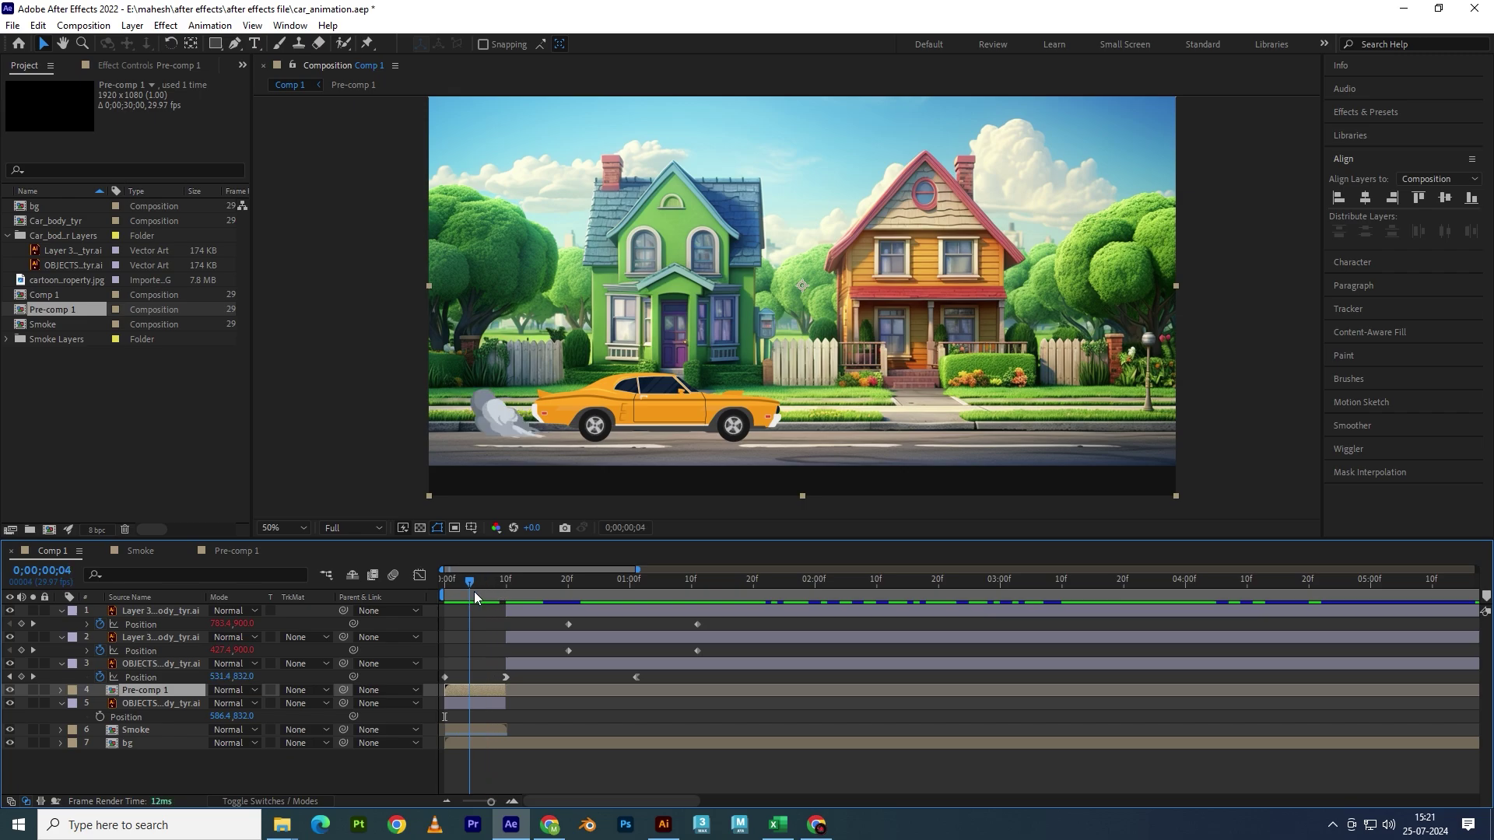
- Remove both wheels' Rotation expressions in Pre-comp 1 and scrub the animation in Comp 1
{"action": "double_click", "coordinate": [474, 691]}
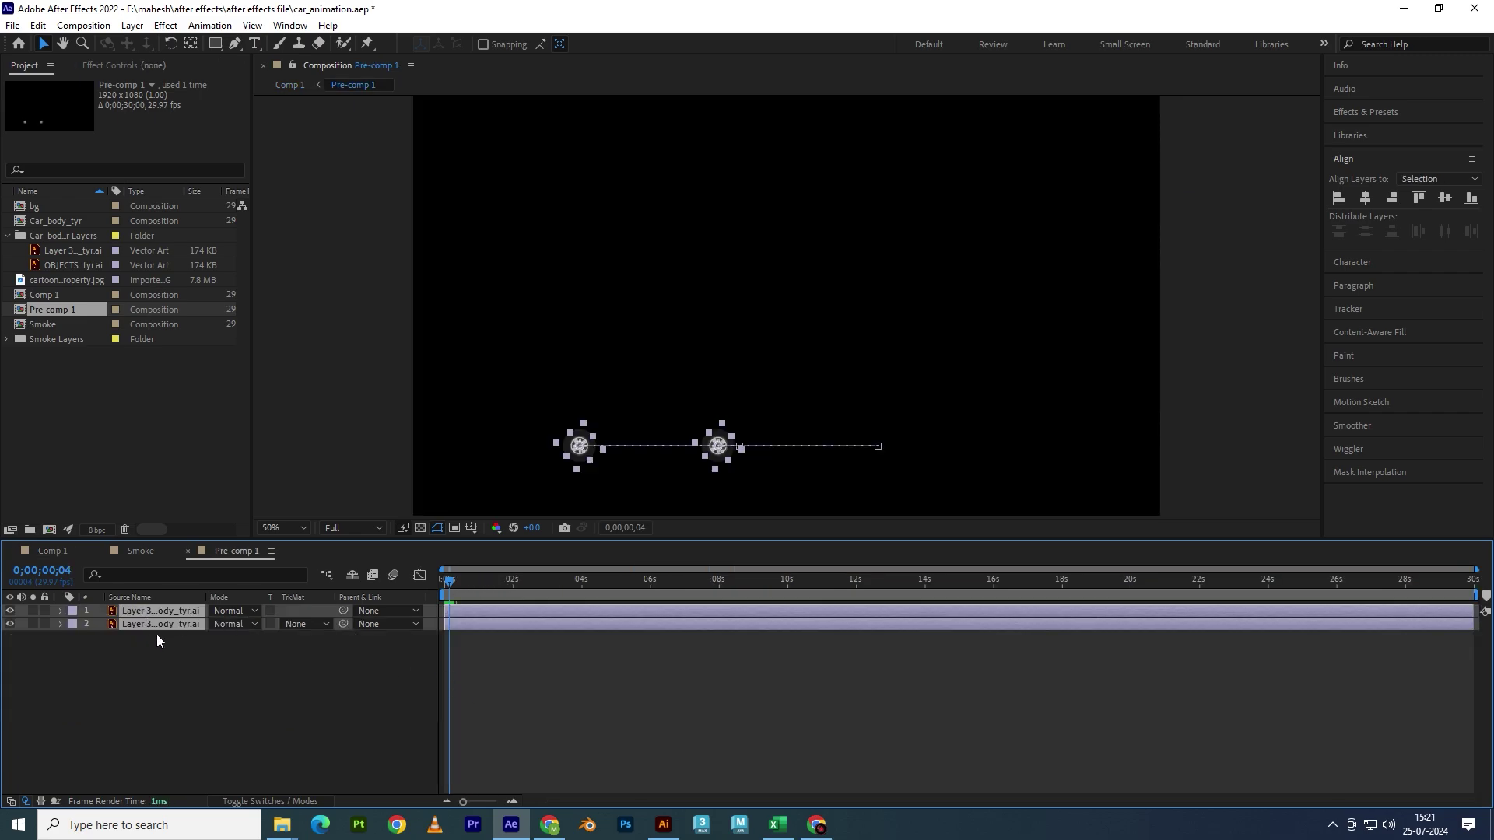
{"action": "key", "text": "r"}
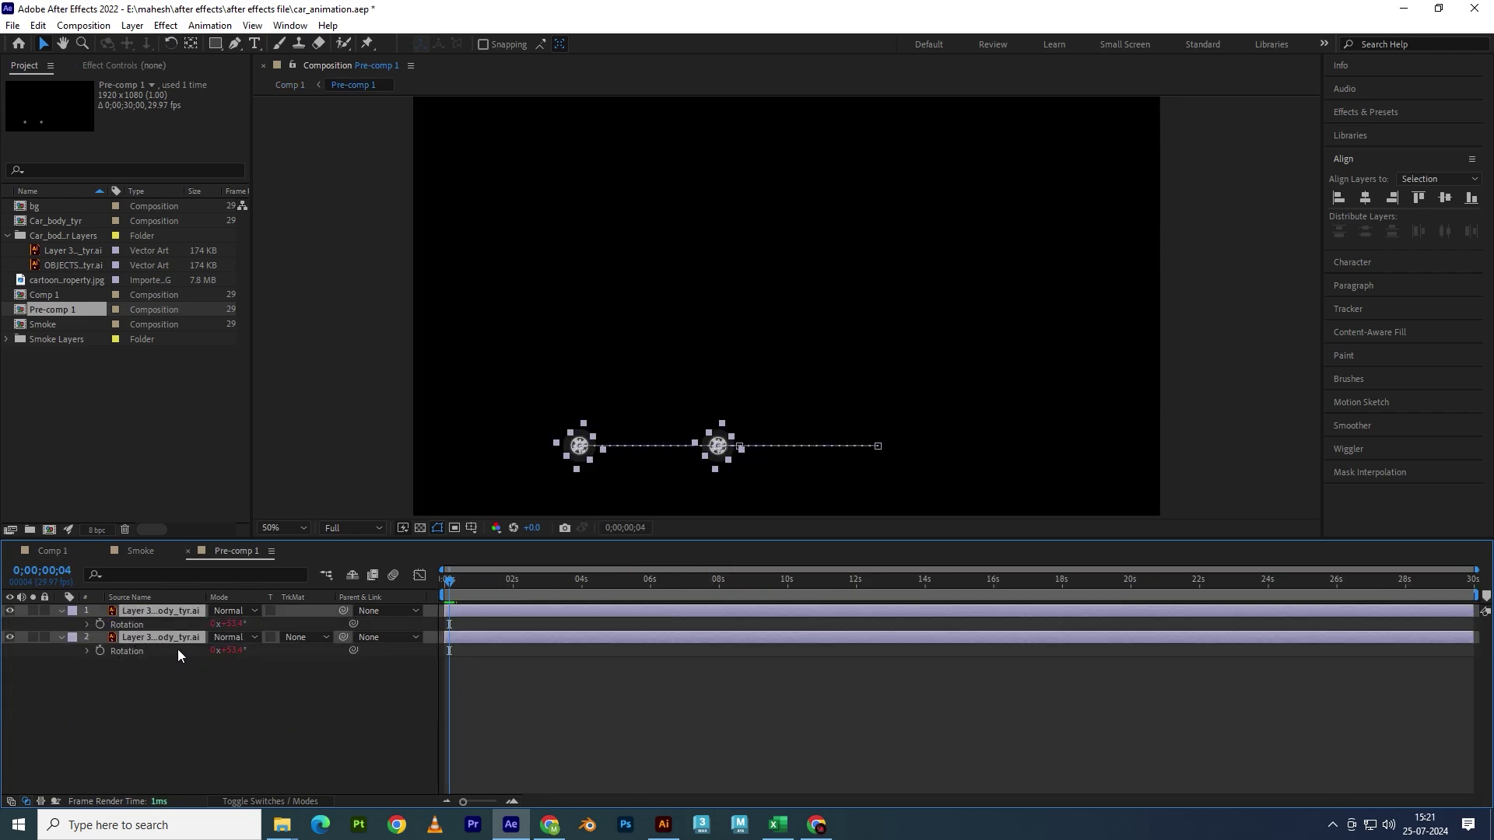
{"action": "left_click", "coordinate": [177, 648]}
{"action": "left_click", "coordinate": [148, 628], "text": "shift"}
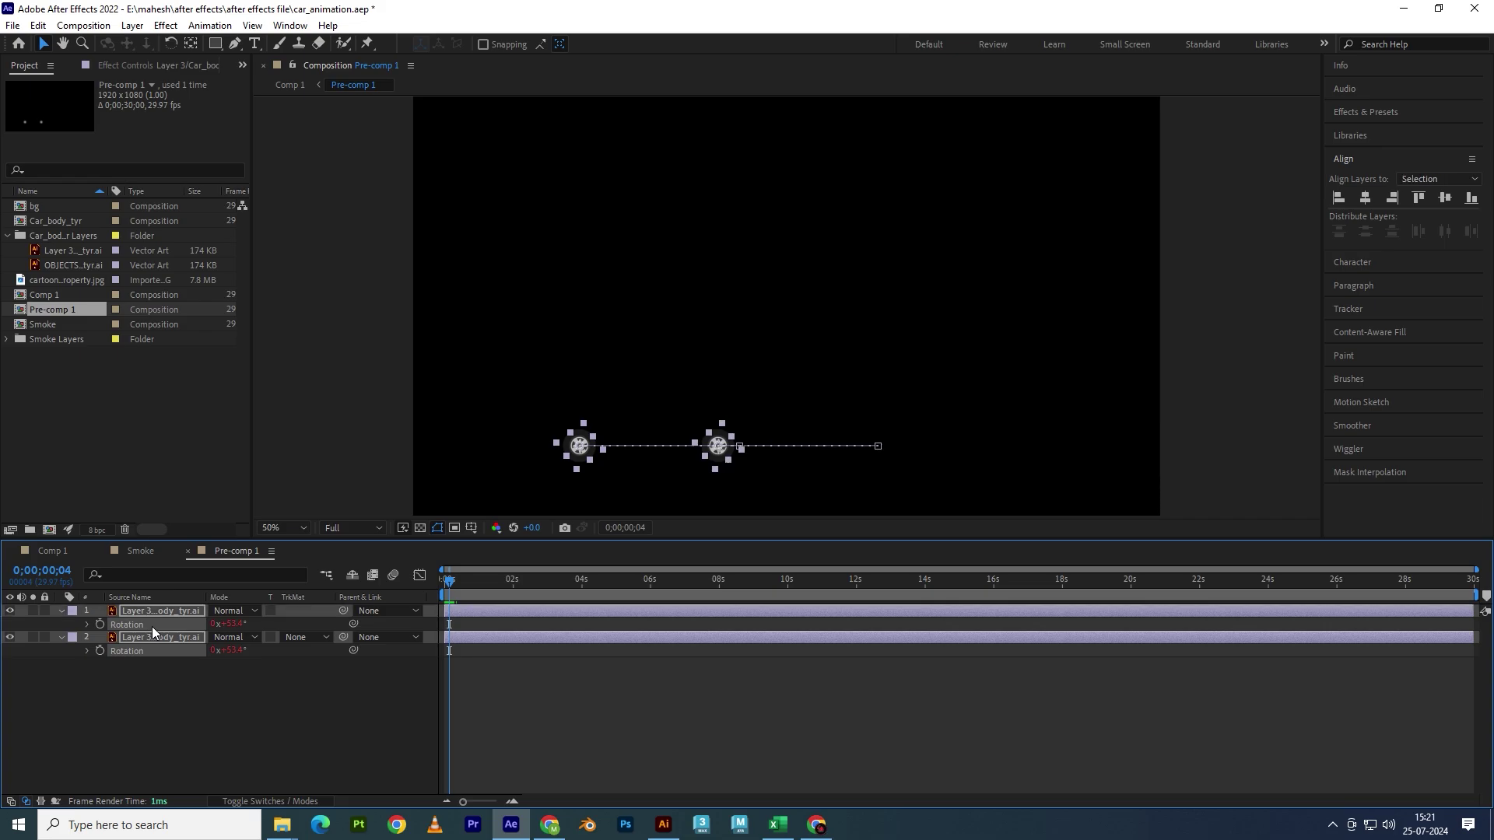
{"action": "key", "text": "alt+shift+equal"}
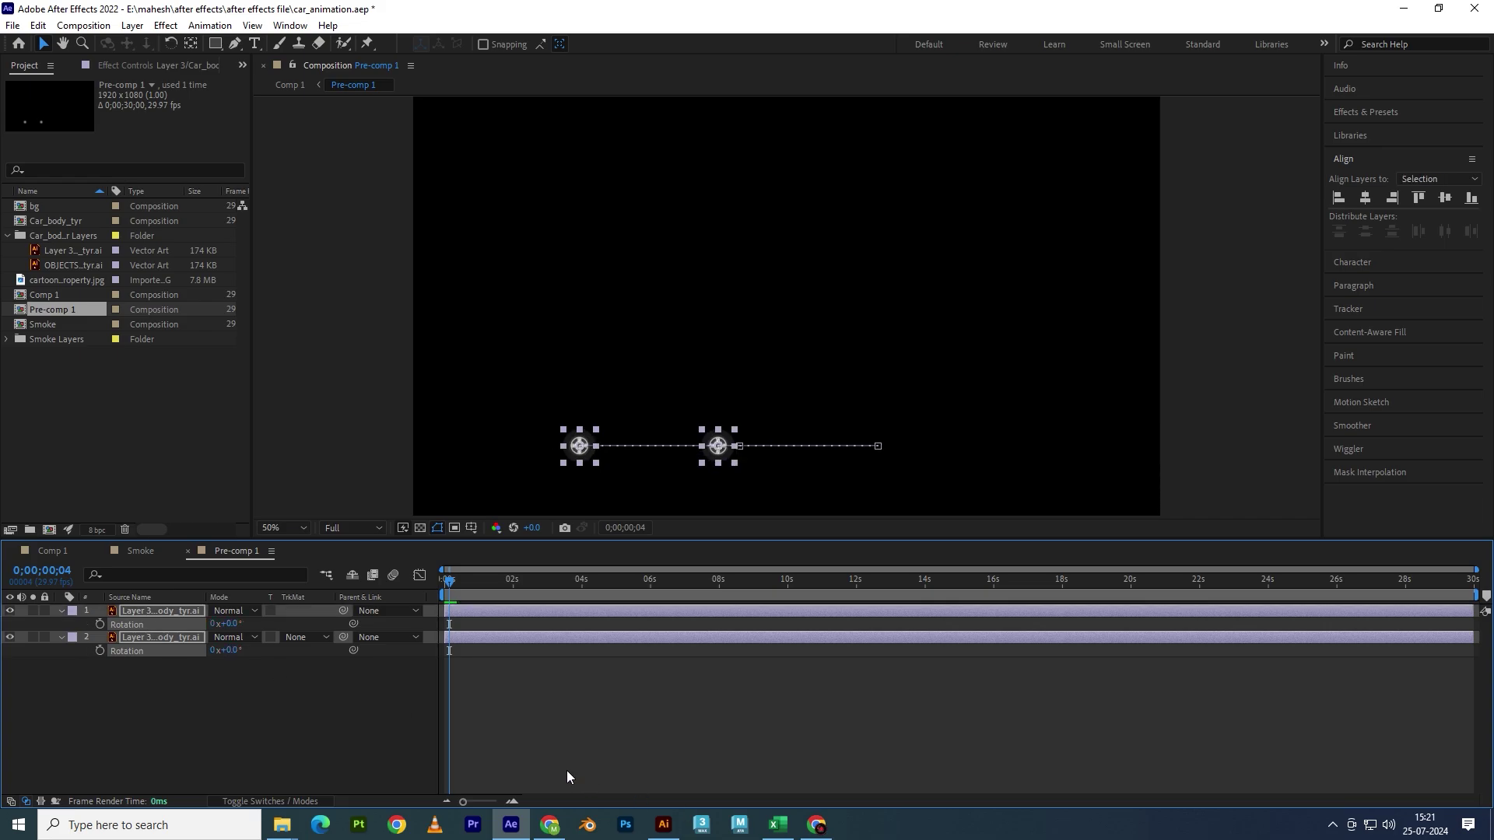
{"action": "left_click", "coordinate": [50, 554]}
{"action": "mouse_move", "coordinate": [469, 582]}
{"action": "left_mouse_down"}
{"action": "mouse_move", "coordinate": [567, 613]}
{"action": "mouse_move", "coordinate": [505, 614]}
{"action": "left_mouse_up"}
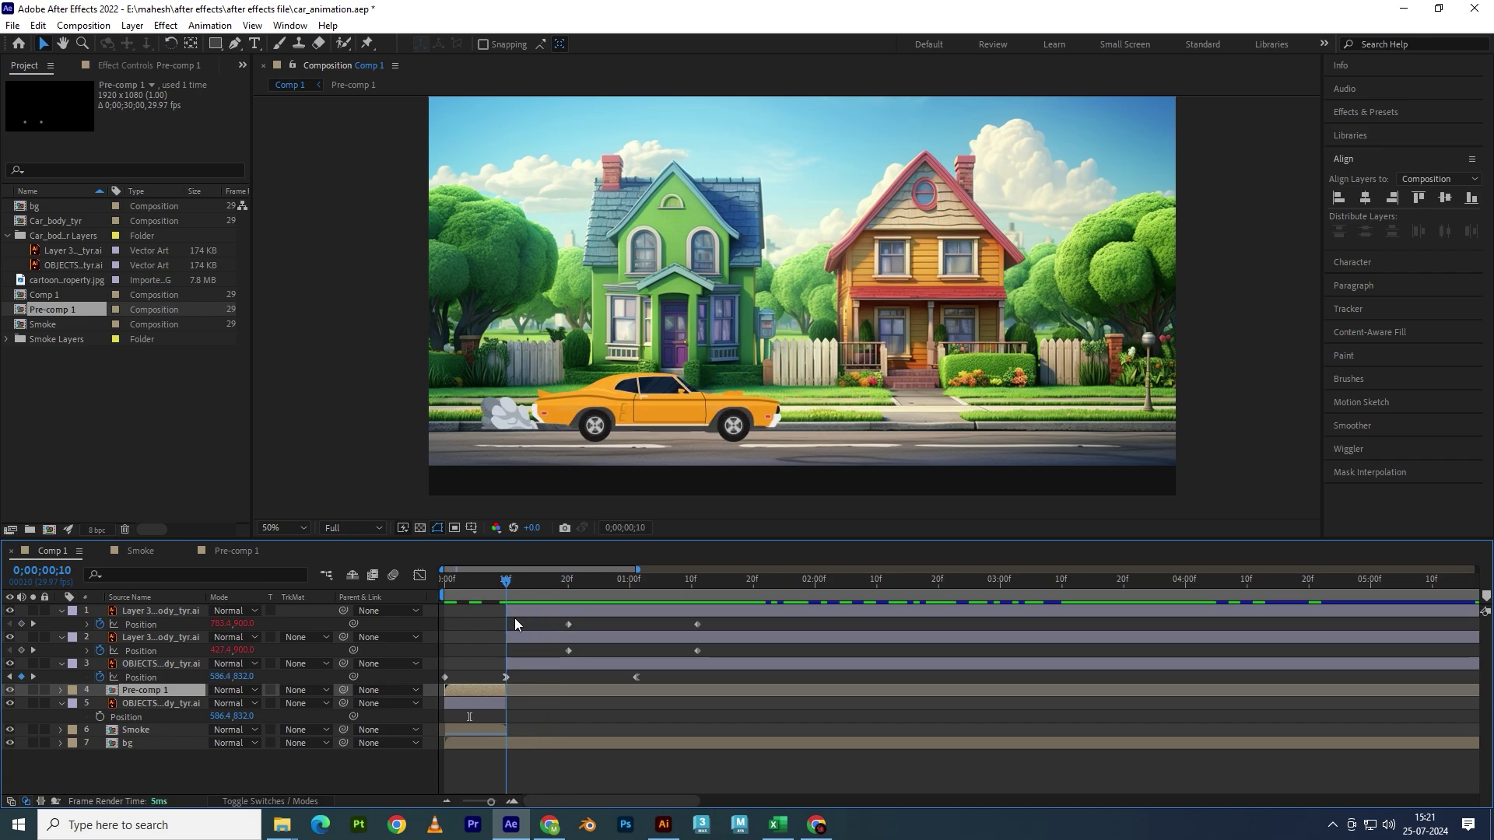
- Move both wheels' first Position keyframes to 10f and their second keyframes to about 1:01
{"action": "left_click", "coordinate": [569, 624]}
{"action": "left_click", "coordinate": [569, 650], "text": "shift"}
{"action": "left_click_drag", "start_coordinate": [569, 650], "coordinate": [504, 652]}
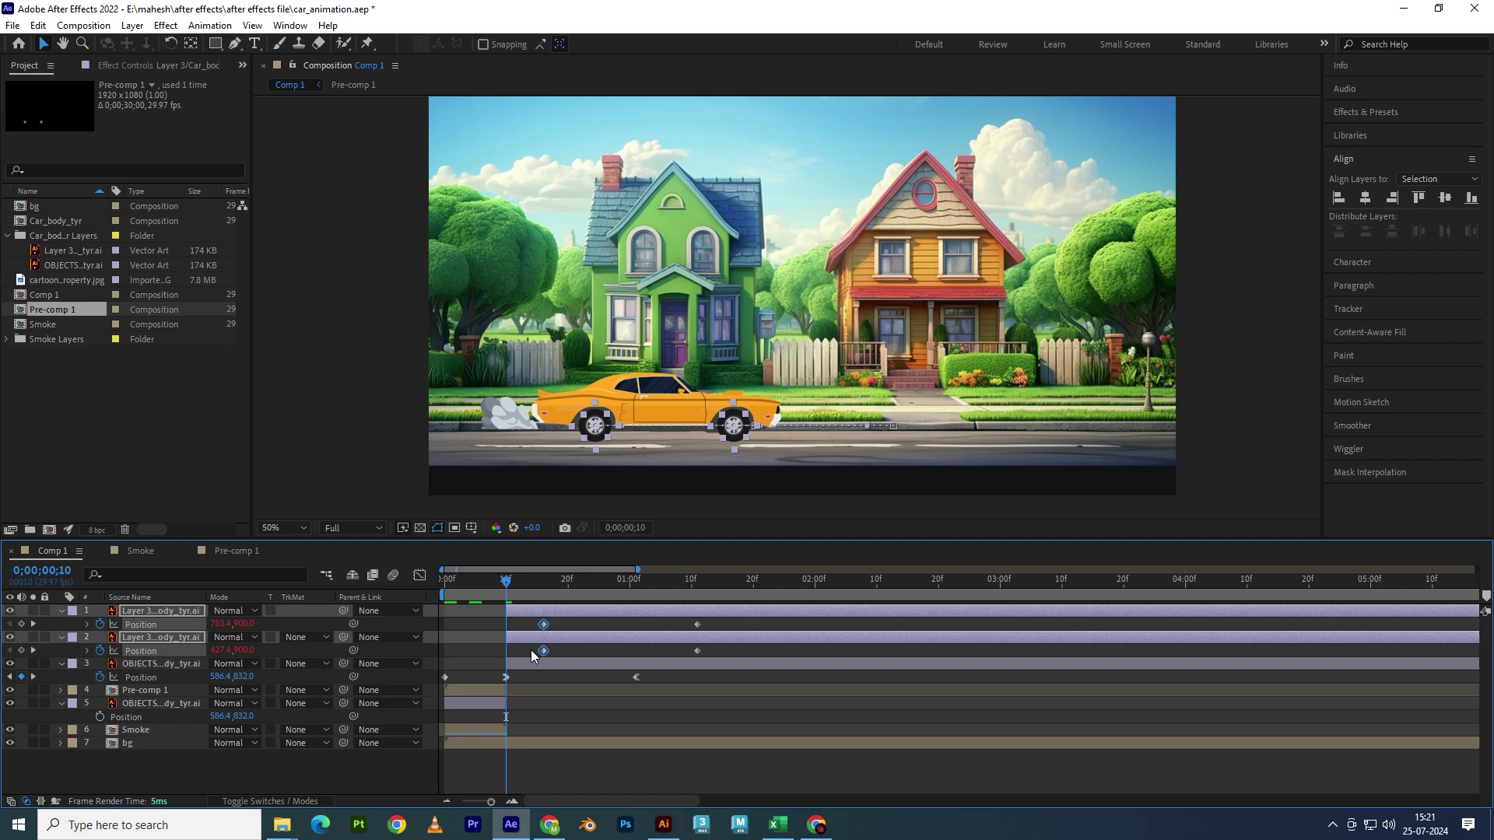
{"action": "left_click", "coordinate": [697, 624]}
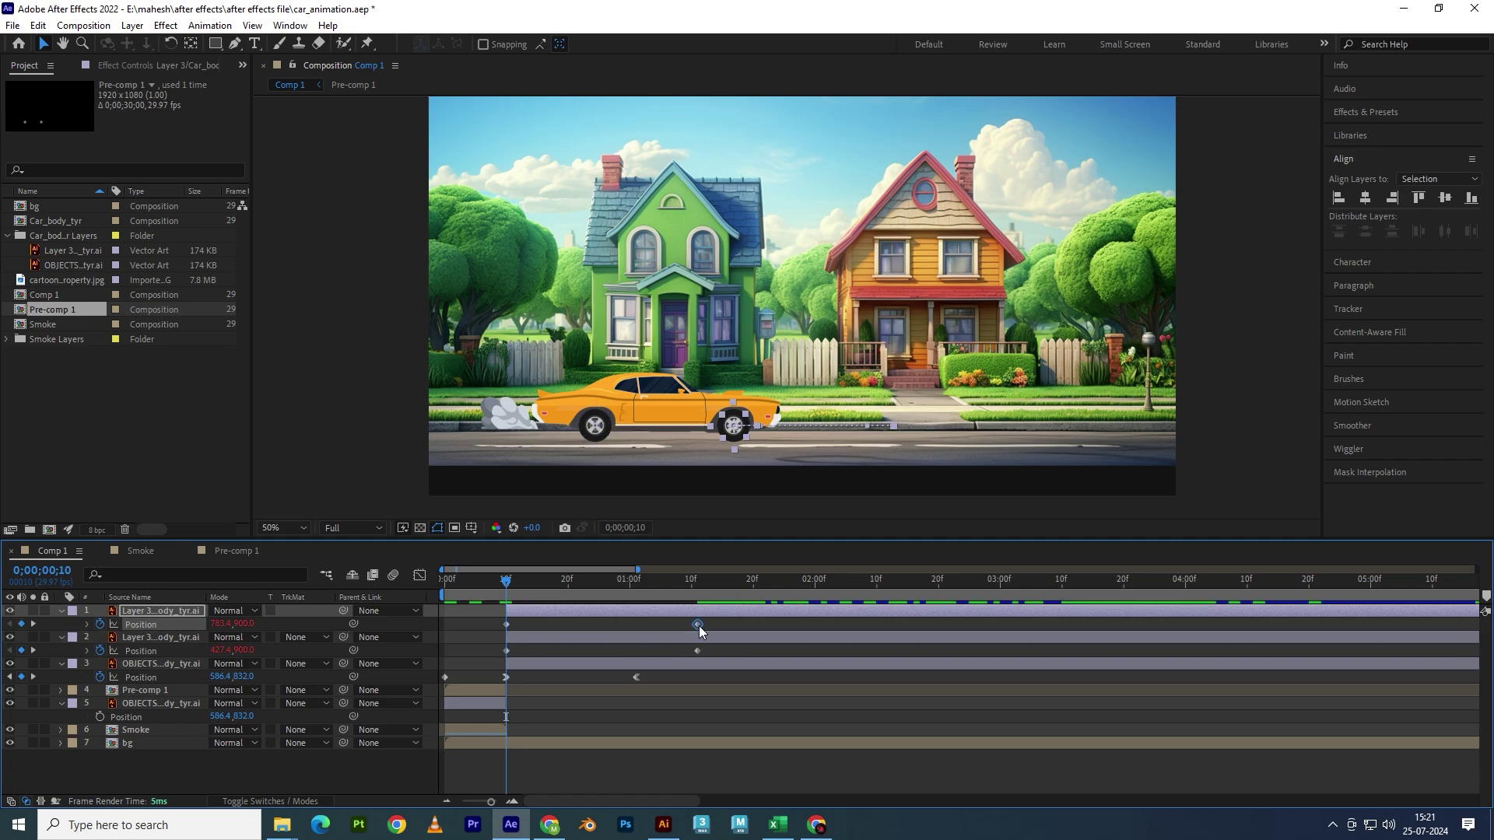
{"action": "left_click_drag", "start_coordinate": [638, 585], "coordinate": [637, 595]}
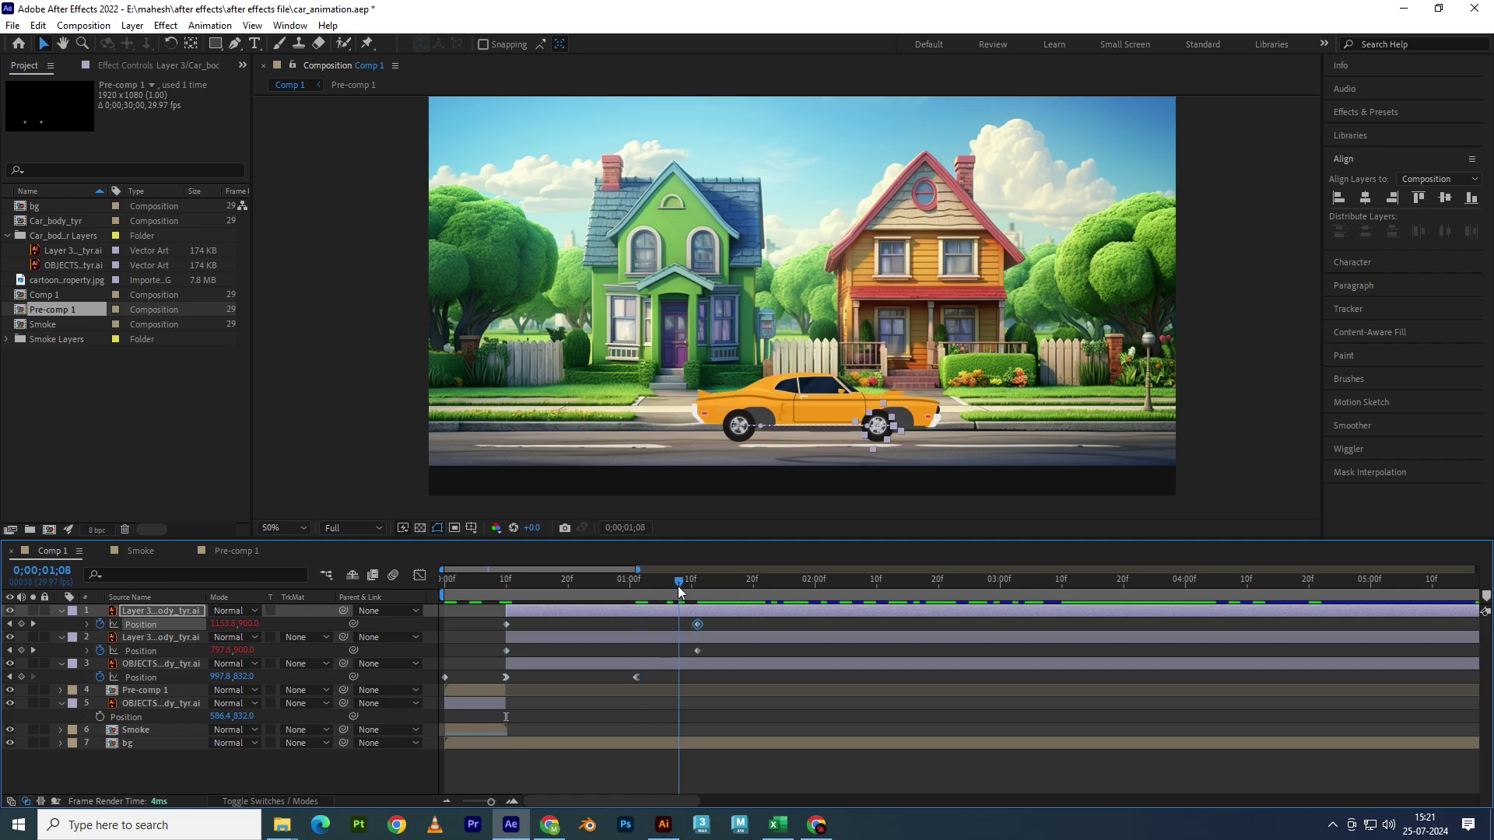
{"action": "left_click", "coordinate": [697, 650], "text": "shift"}
{"action": "mouse_move", "coordinate": [697, 650]}
{"action": "left_mouse_down"}
{"action": "mouse_move", "coordinate": [656, 656]}
{"action": "mouse_move", "coordinate": [636, 598]}
{"action": "mouse_move", "coordinate": [487, 595]}
{"action": "mouse_move", "coordinate": [507, 603]}
{"action": "left_mouse_up"}
{"action": "left_click", "coordinate": [550, 667]}
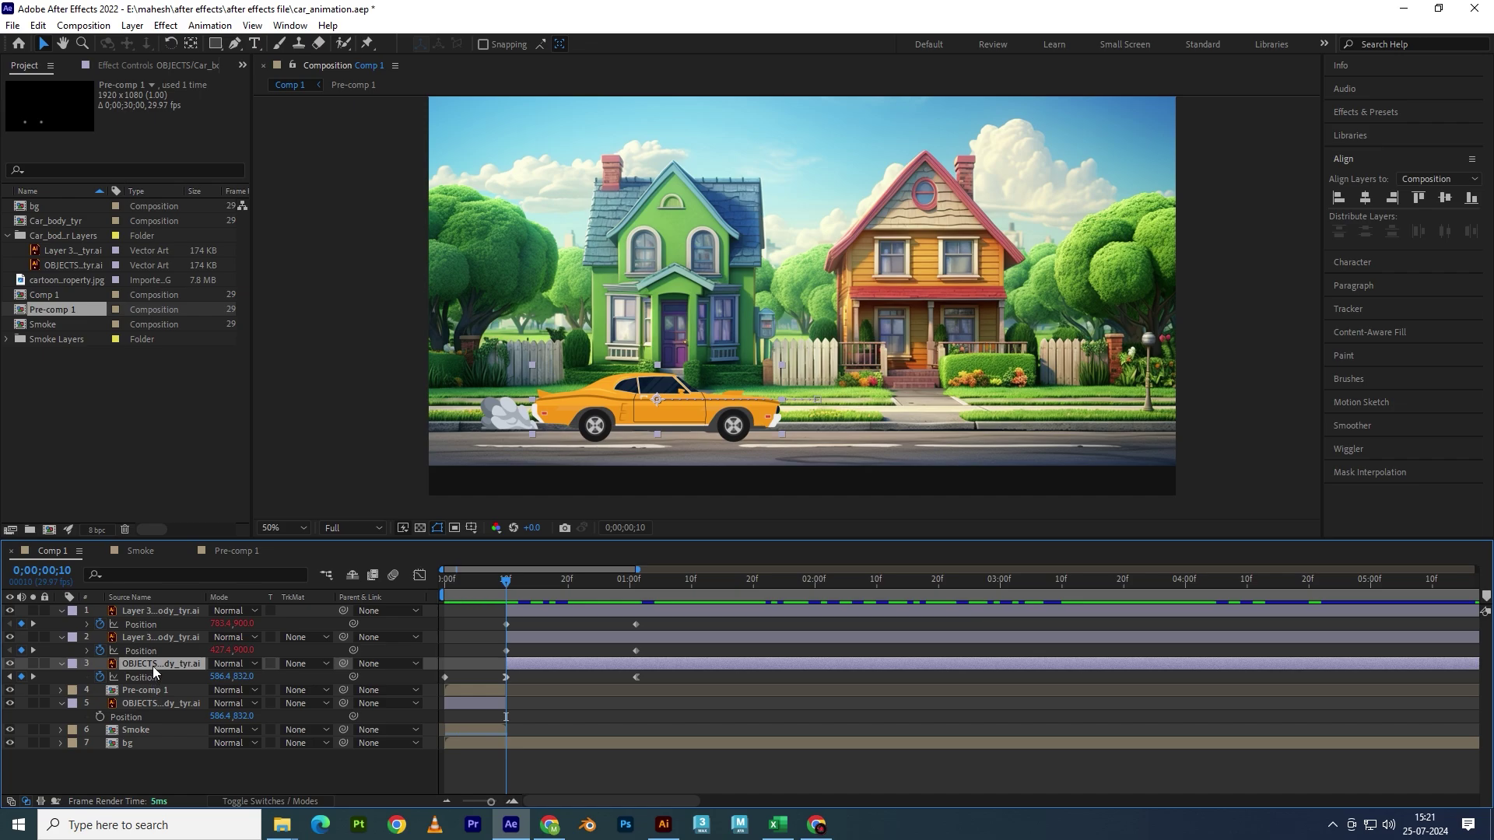
- Pre-compose the OBJECTS car body layer into a new composition named 'Body'
{"action": "key", "text": "ctrl+shift+c"}
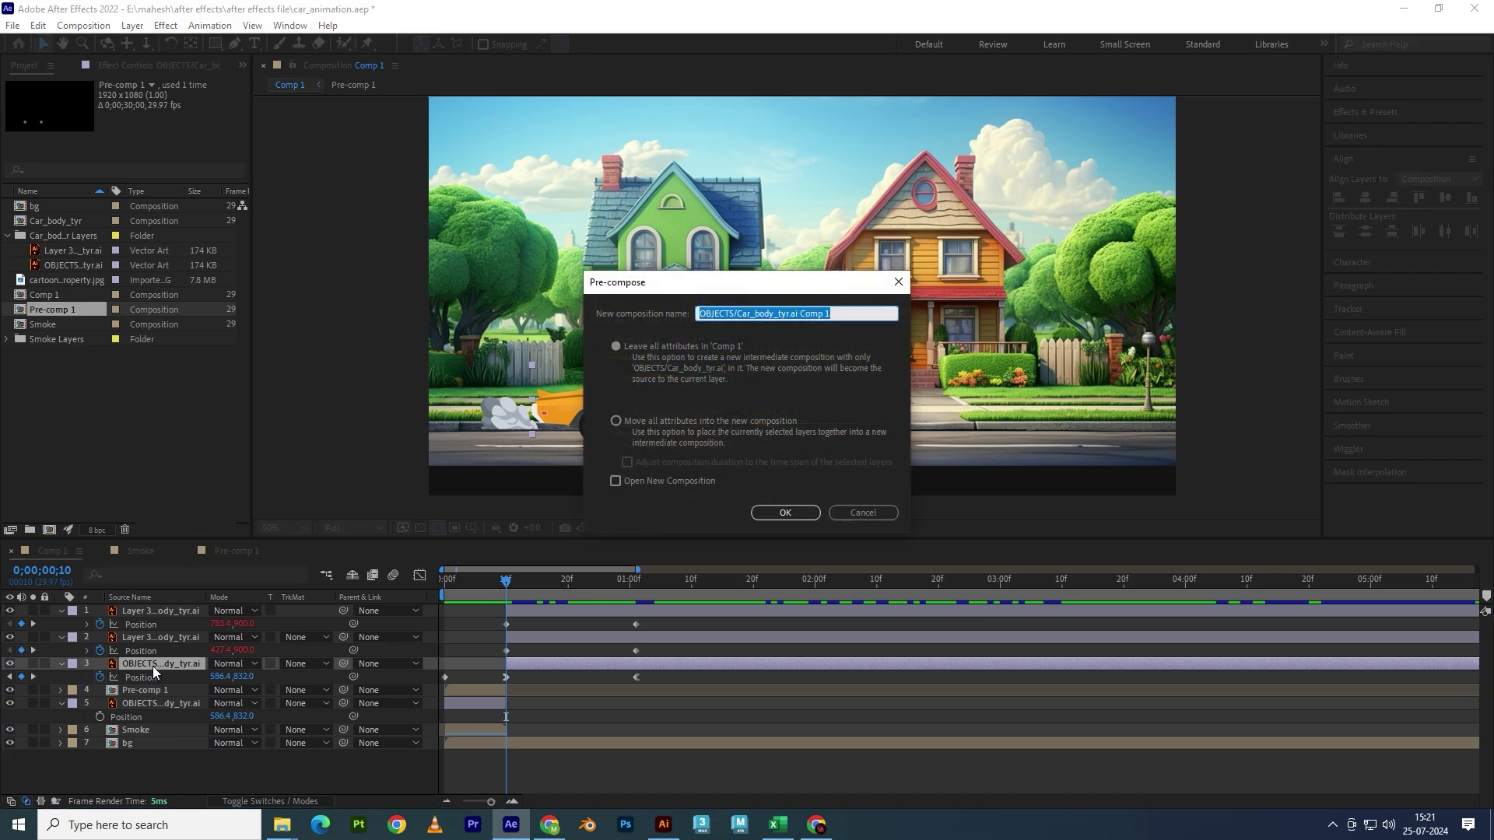
{"action": "type", "text": "Body"}
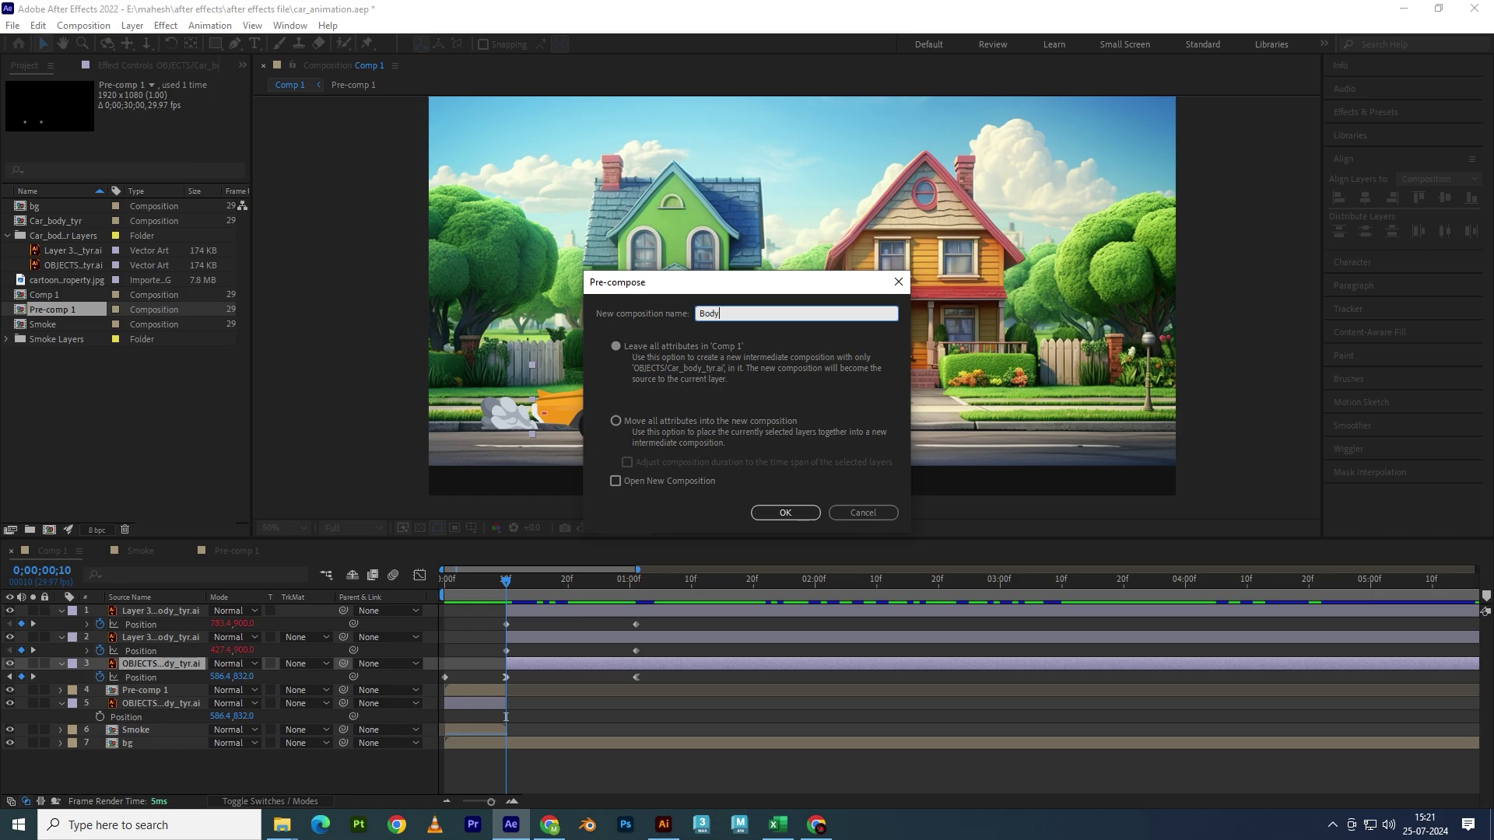
{"action": "key", "text": "Return"}
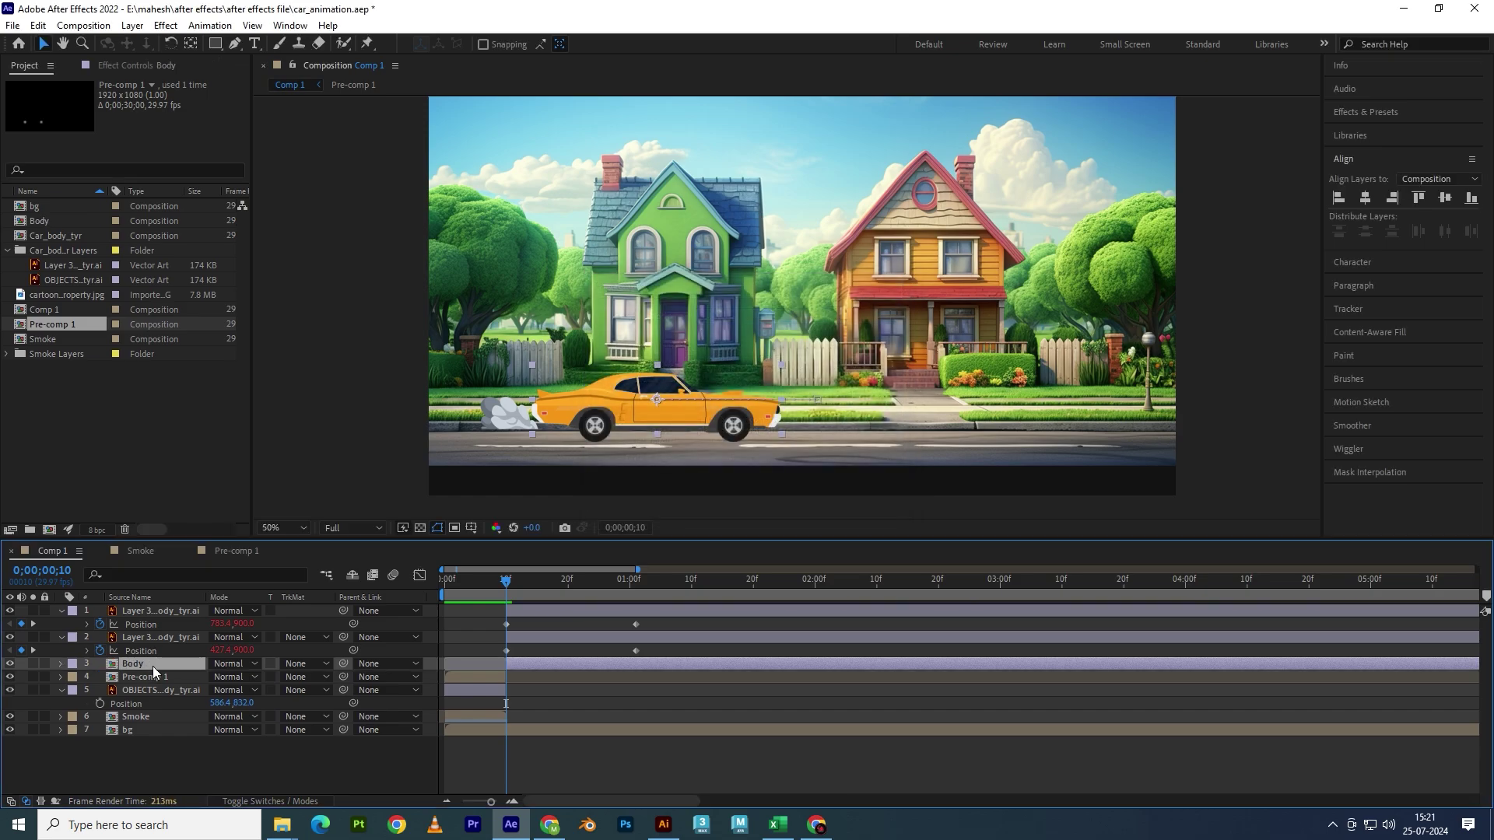
{"action": "mouse_move", "coordinate": [504, 597]}
{"action": "left_mouse_down"}
{"action": "mouse_move", "coordinate": [515, 585]}
{"action": "mouse_move", "coordinate": [502, 587]}
{"action": "left_mouse_up"}
{"action": "left_click", "coordinate": [99, 704]}
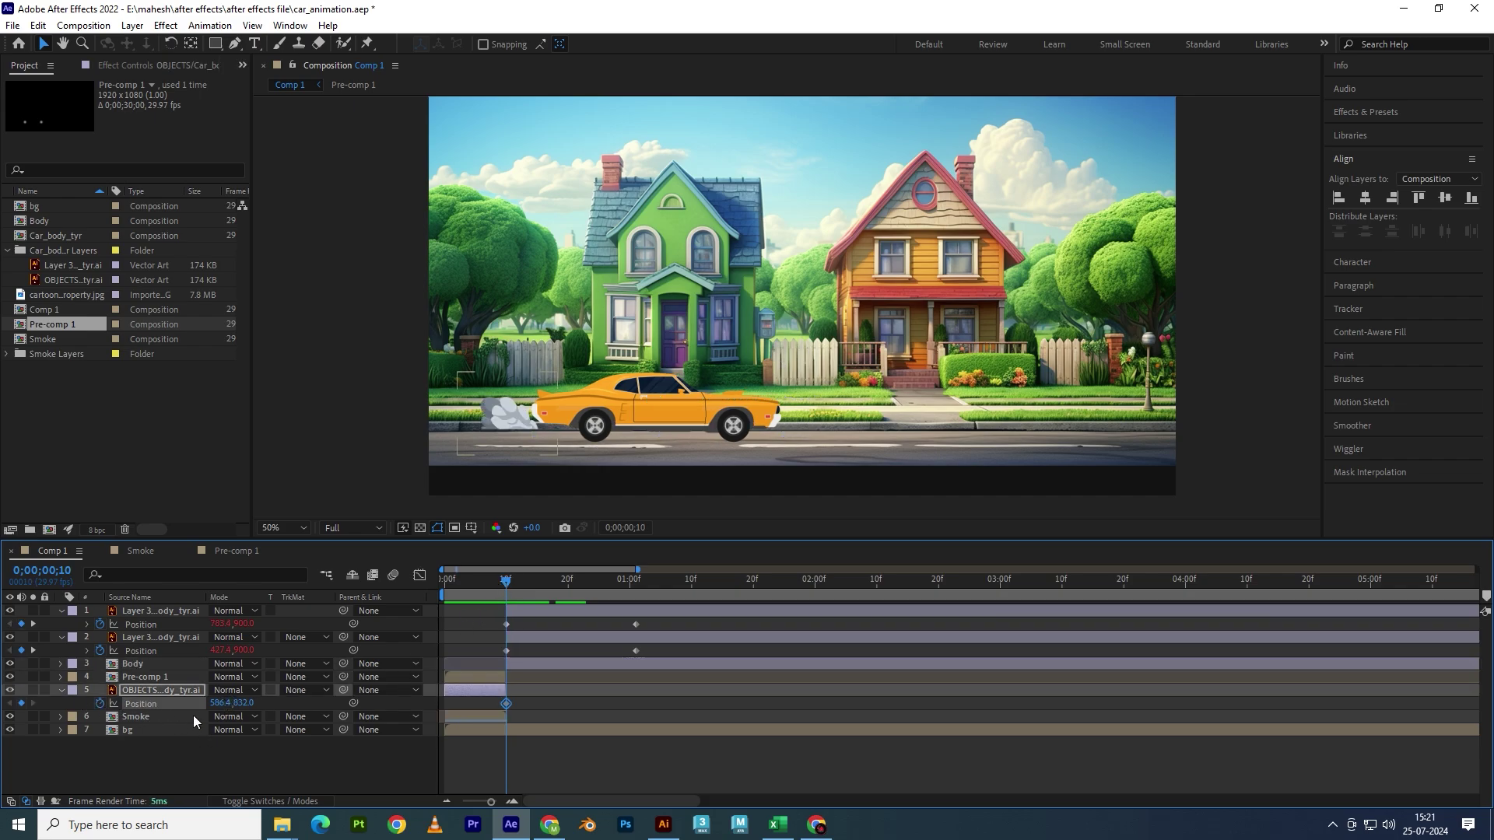
{"action": "left_click_drag", "start_coordinate": [512, 582], "coordinate": [523, 584]}
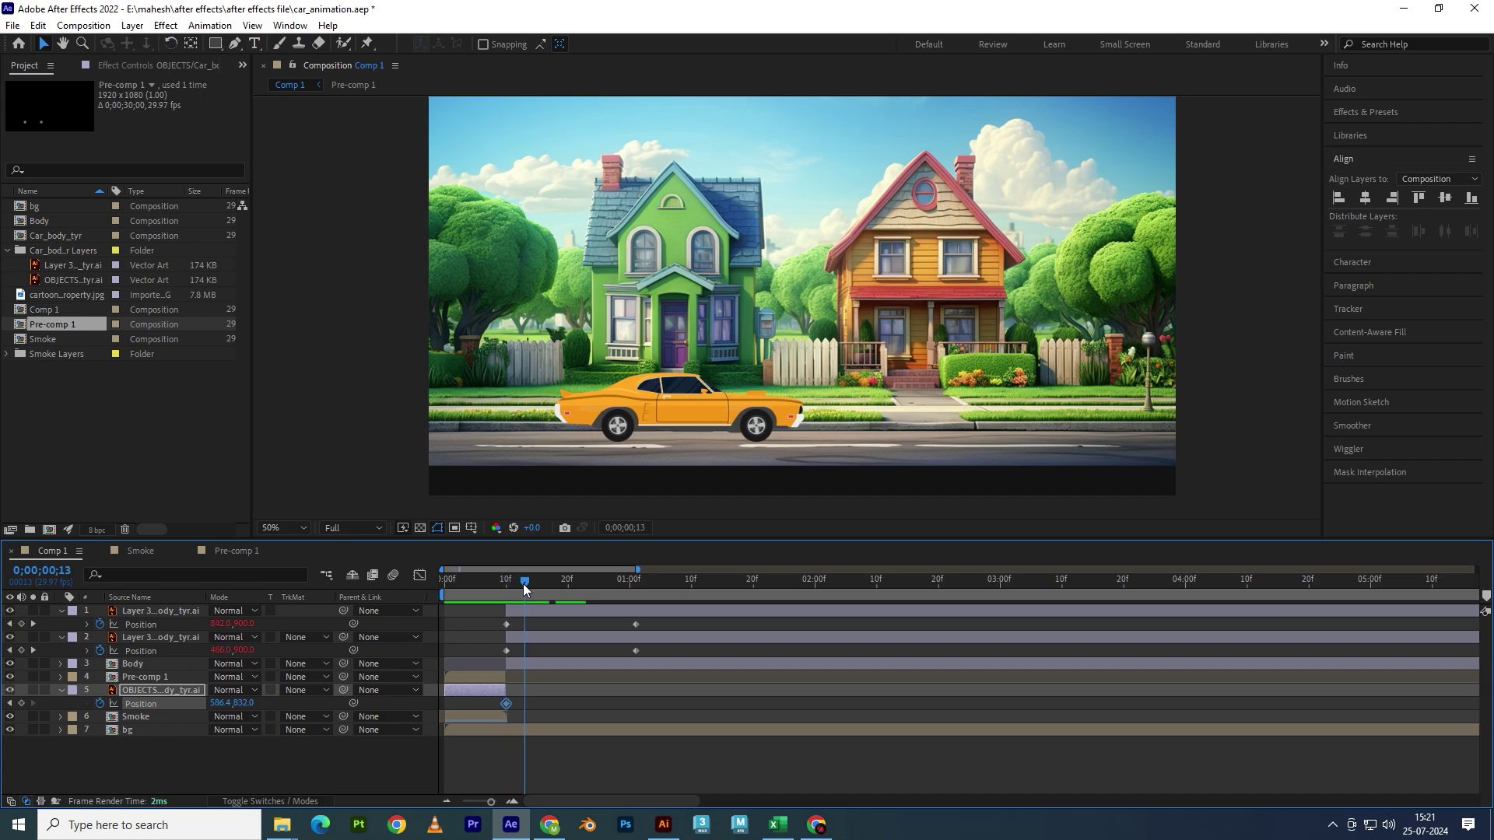
{"action": "scroll", "coordinate": [460, 684], "scroll_direction": "up", "scroll_amount": 4, "text": "alt"}
{"action": "left_click_drag", "start_coordinate": [715, 586], "coordinate": [691, 586]}
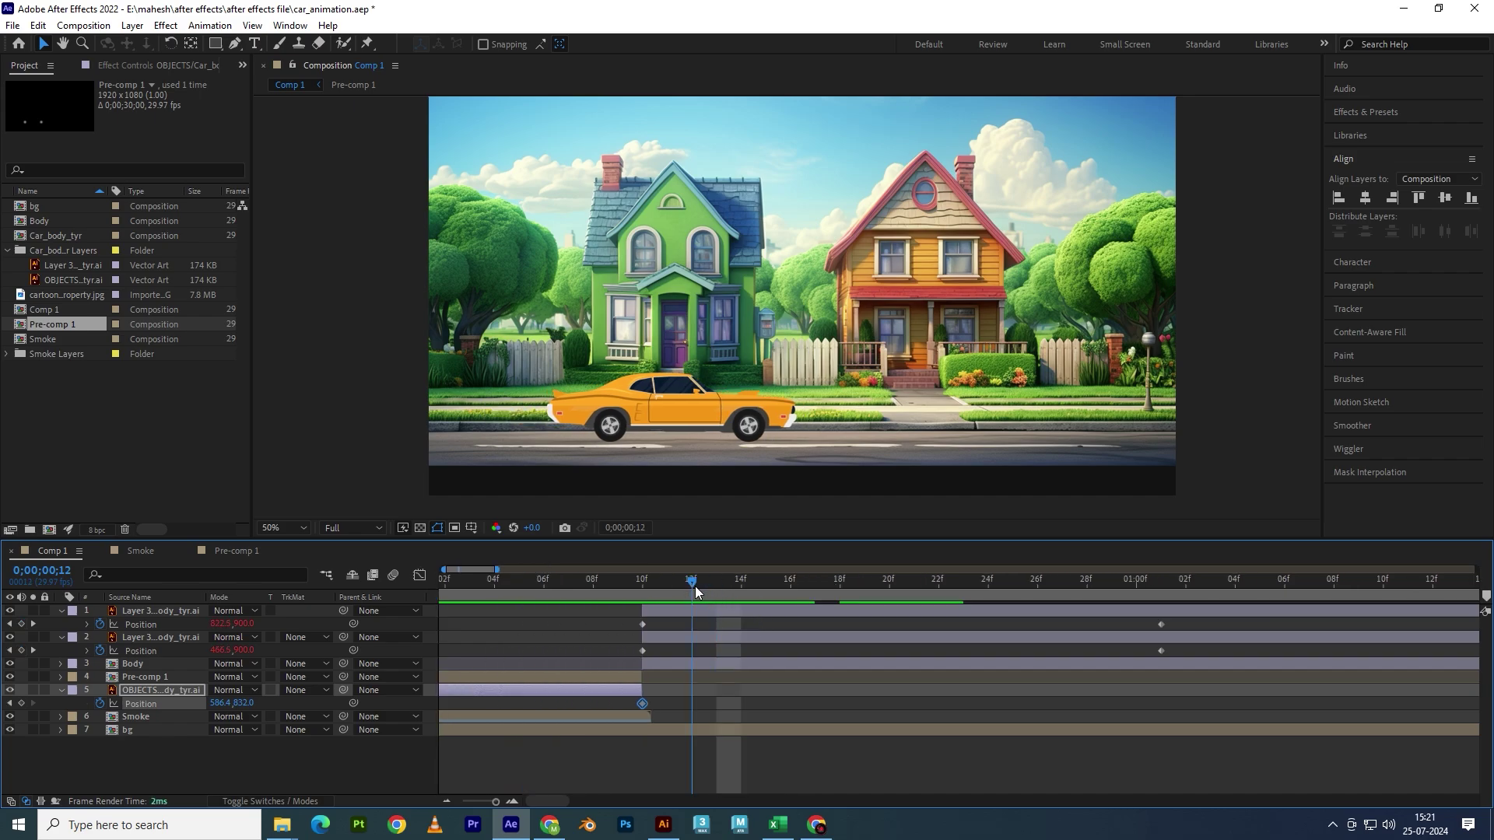
{"action": "left_click", "coordinate": [244, 704]}
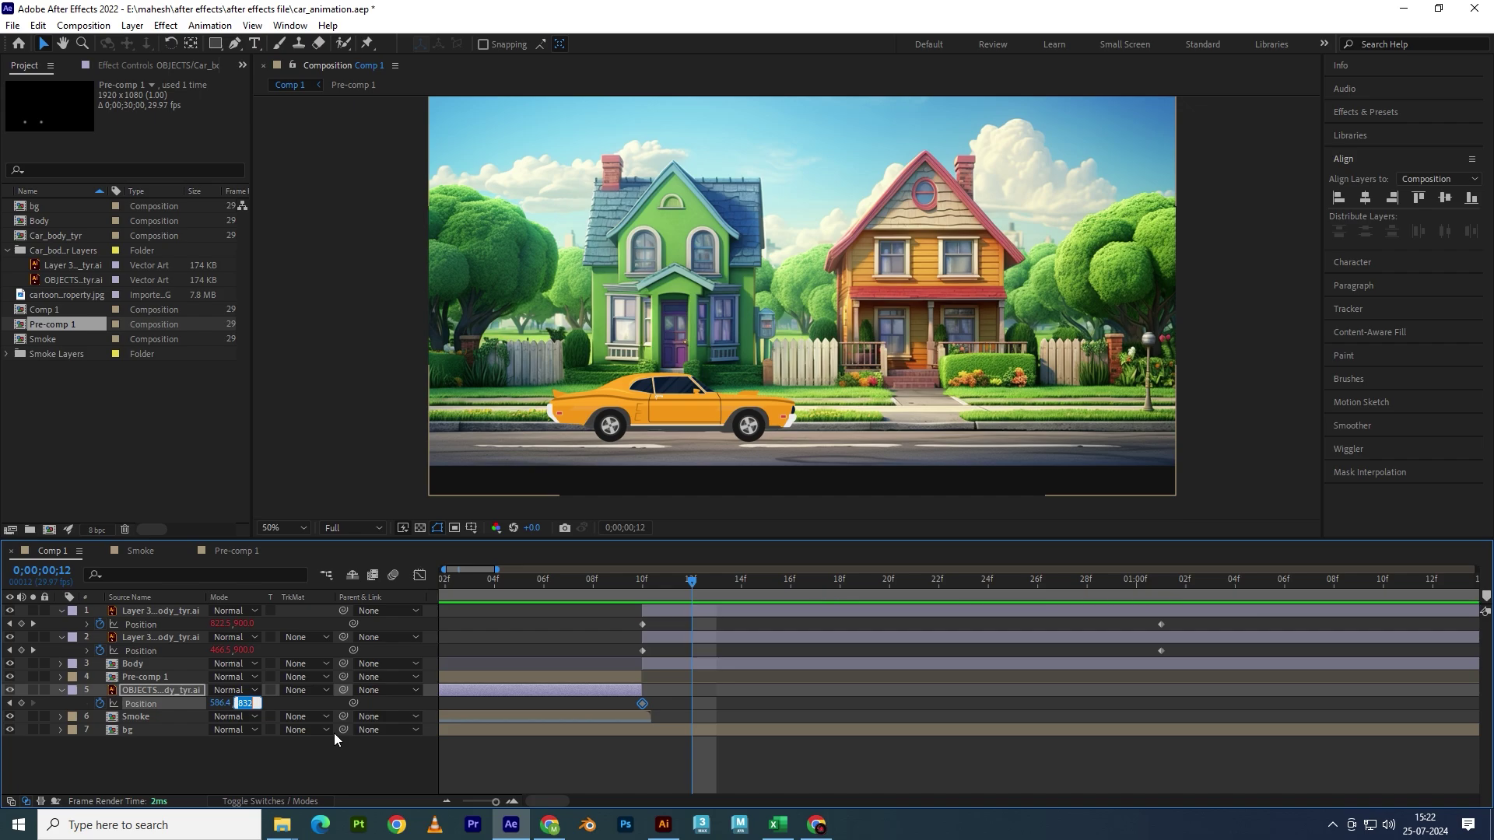
{"action": "type", "text": "83"}
{"action": "key", "text": "Return"}
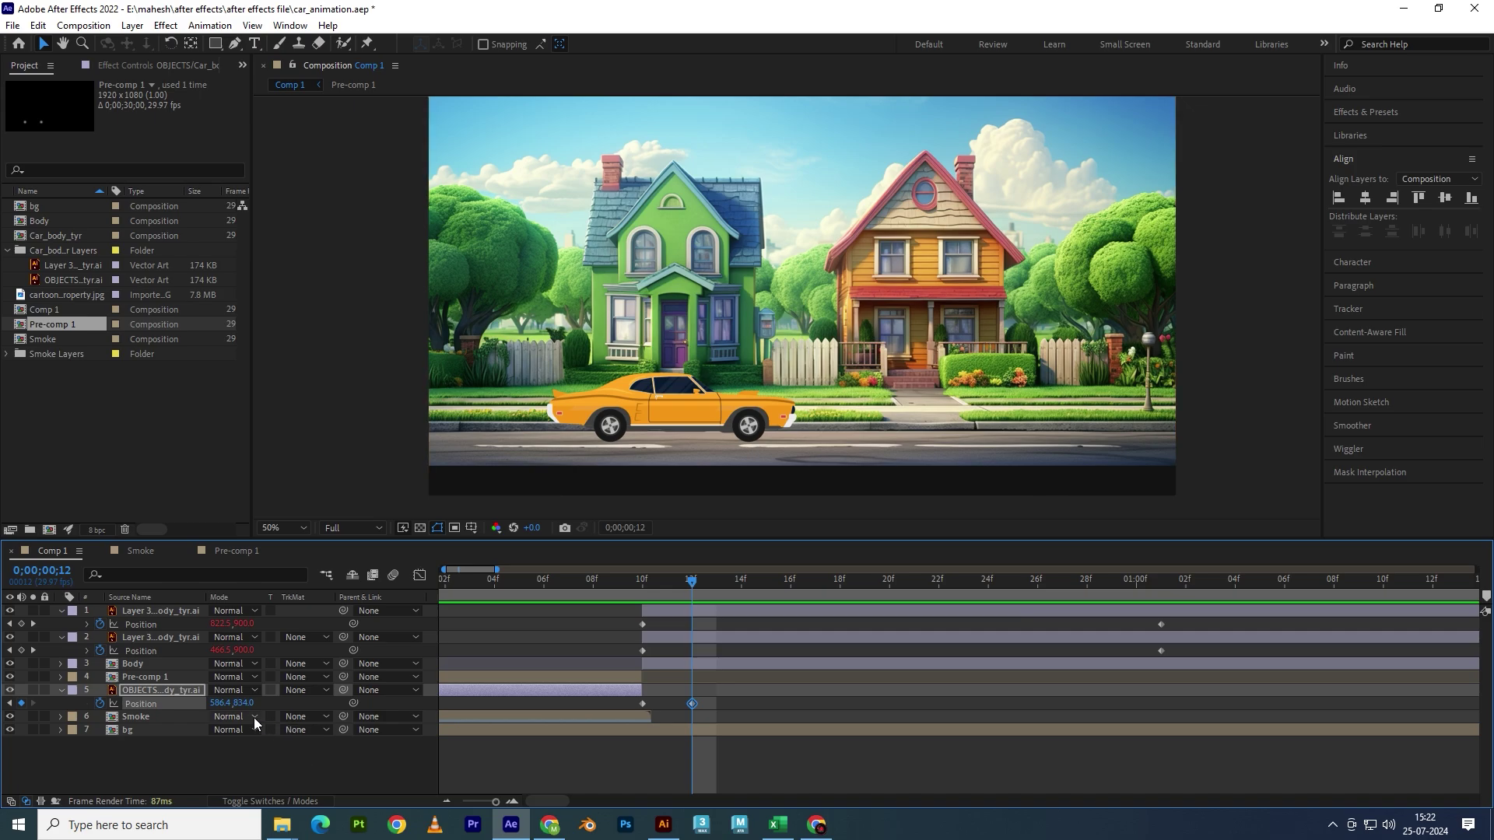
{"action": "left_click_drag", "start_coordinate": [239, 704], "coordinate": [288, 710]}
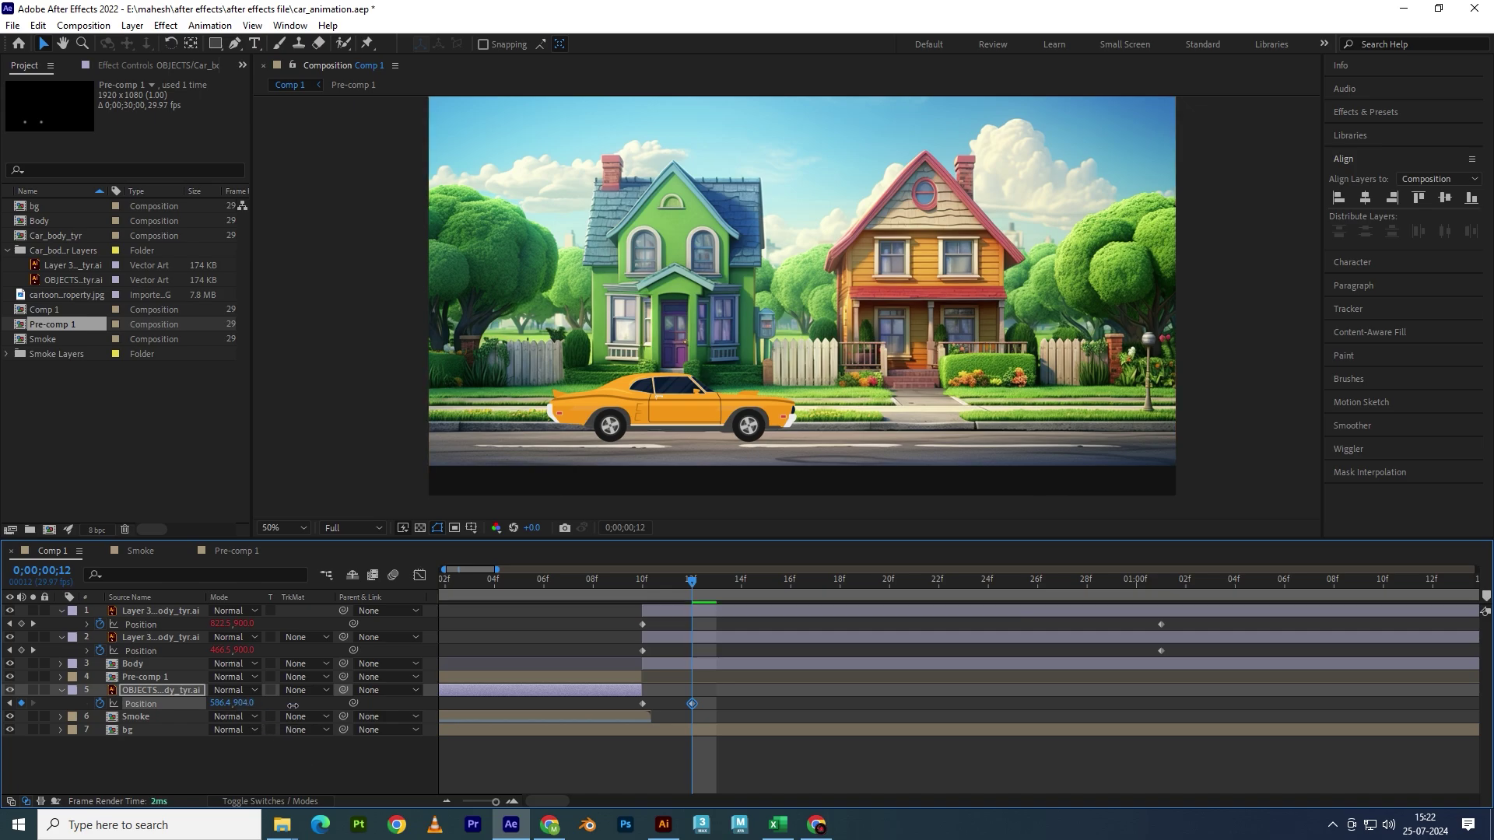
{"action": "key", "text": "ctrl+z"}
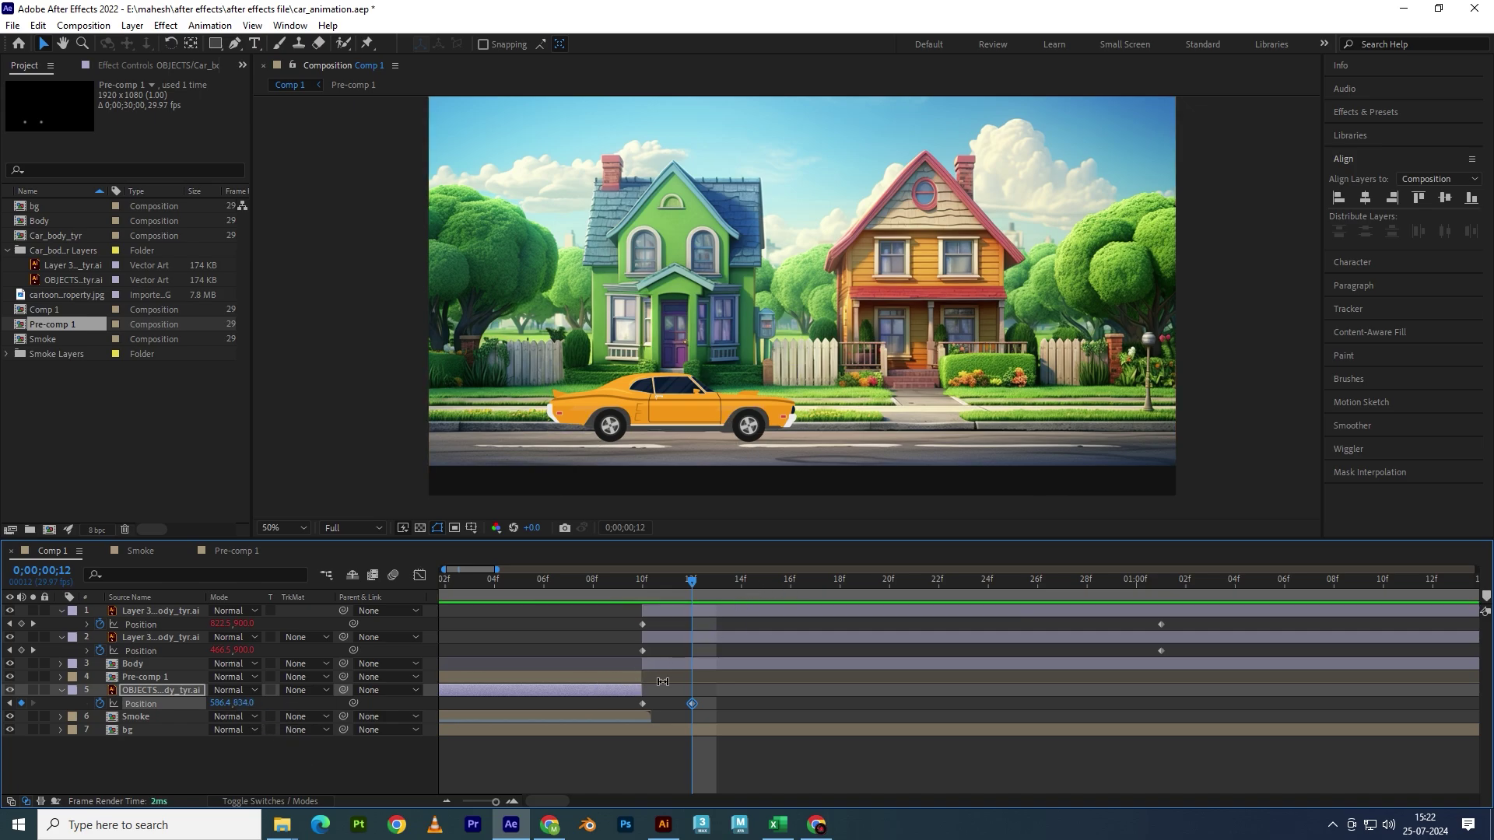
{"action": "left_click_drag", "start_coordinate": [645, 678], "coordinate": [605, 714]}
{"action": "key", "text": "ctrl+z"}
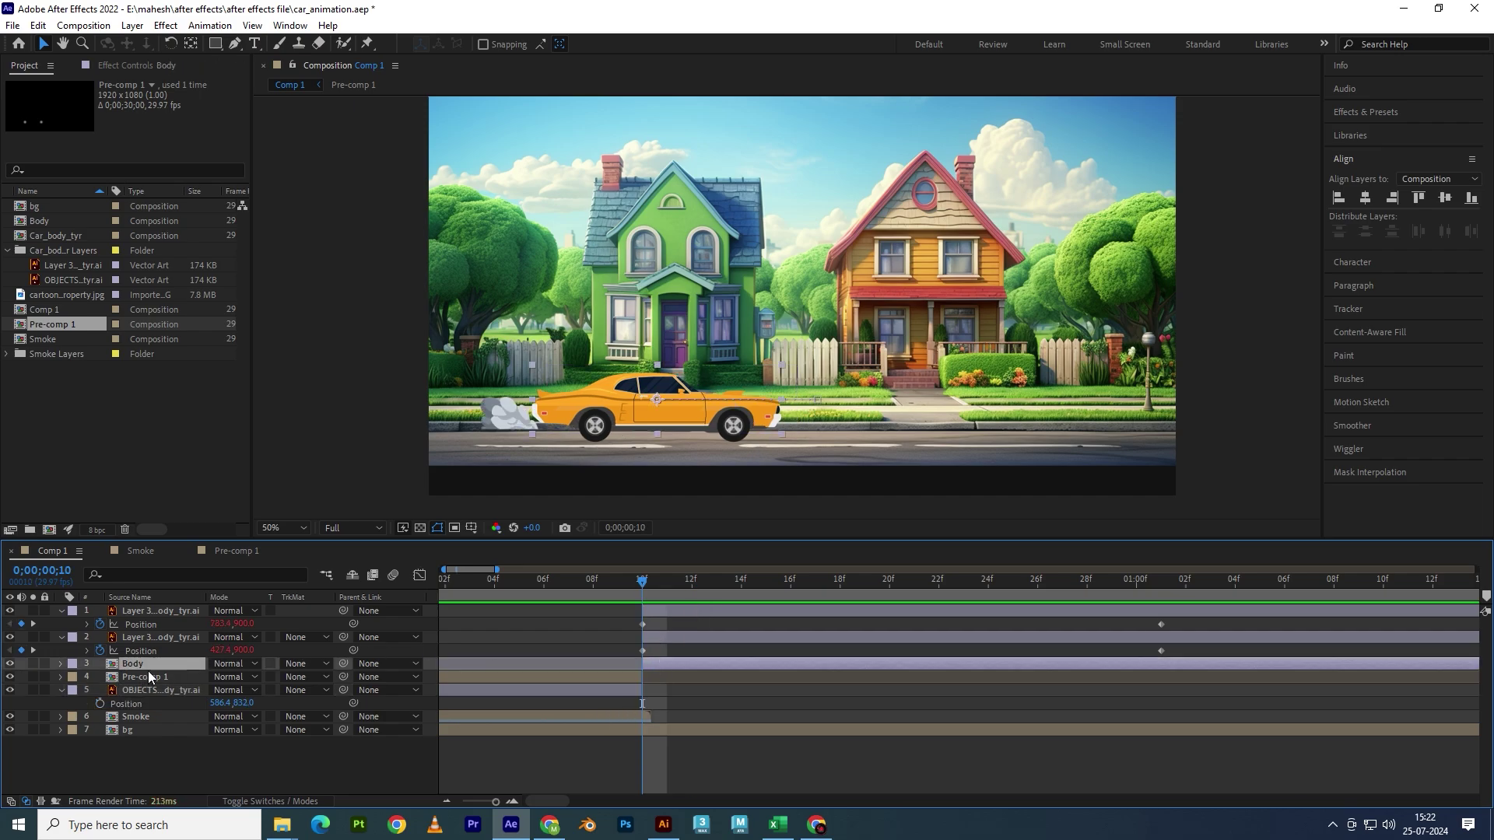
- Undo the Body pre-compose and keyframe move, restoring the OBJECTS layer as layer 3
{"action": "key", "text": "p"}
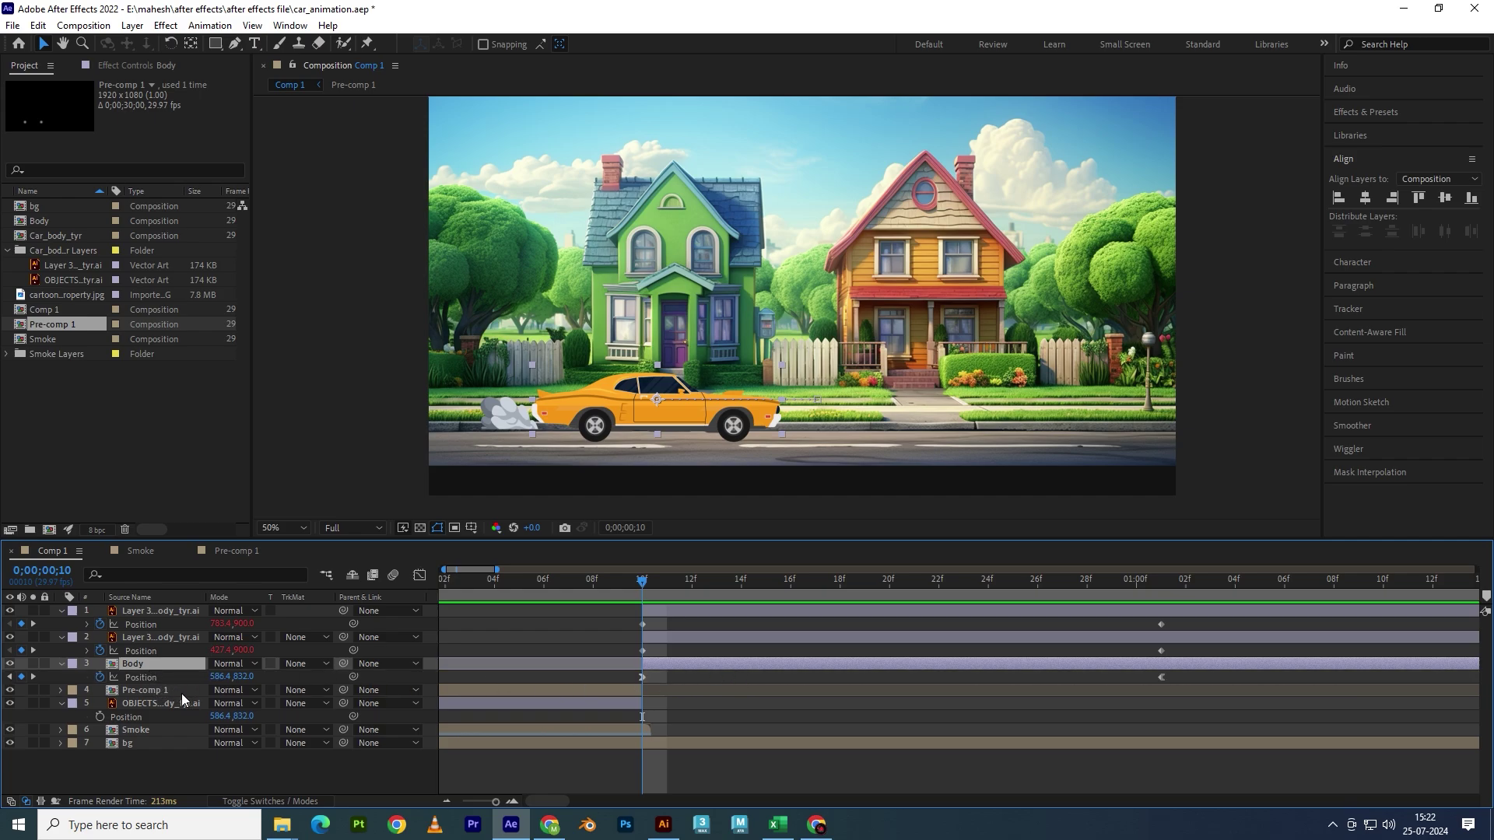
{"action": "left_click", "coordinate": [153, 691]}
{"action": "left_click", "coordinate": [144, 668]}
{"action": "left_click", "coordinate": [9, 662]}
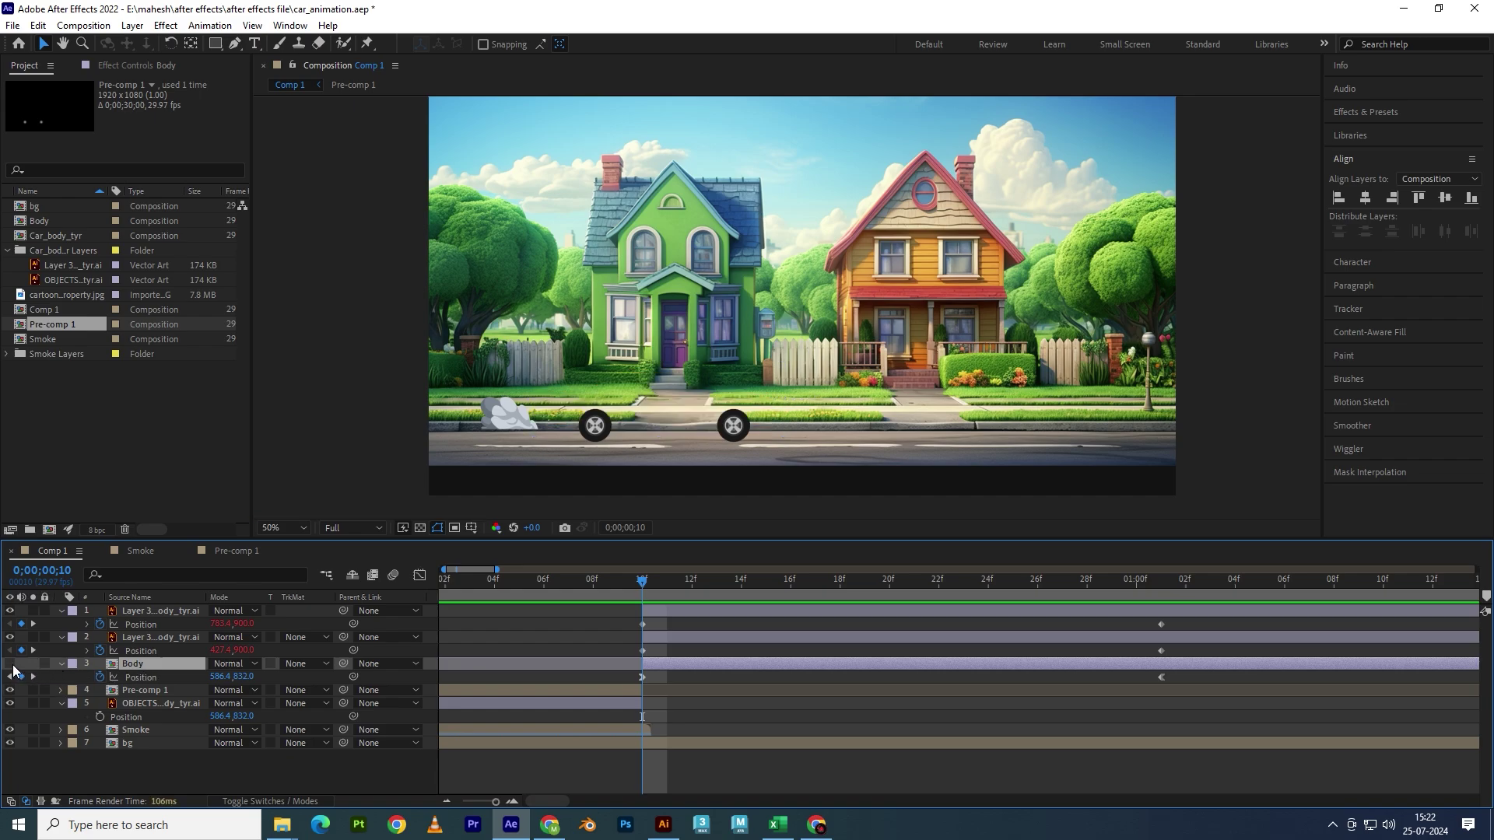
{"action": "left_click", "coordinate": [9, 663]}
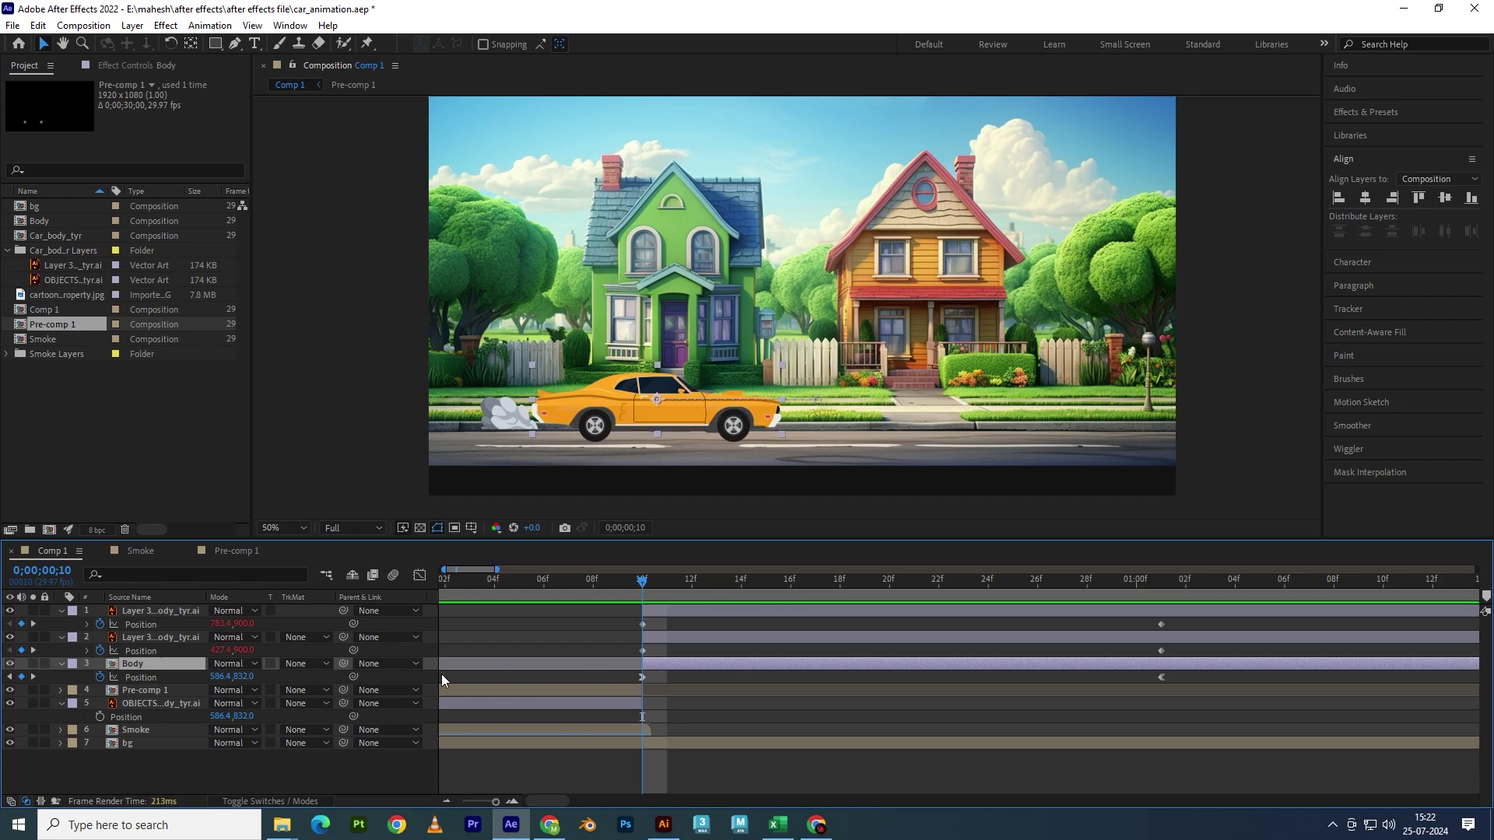
{"action": "key", "text": "ctrl+z"}
{"action": "key", "text": "ctrl+z"}
{"action": "key", "text": "ctrl+z"}
{"action": "key", "text": "ctrl+z"}
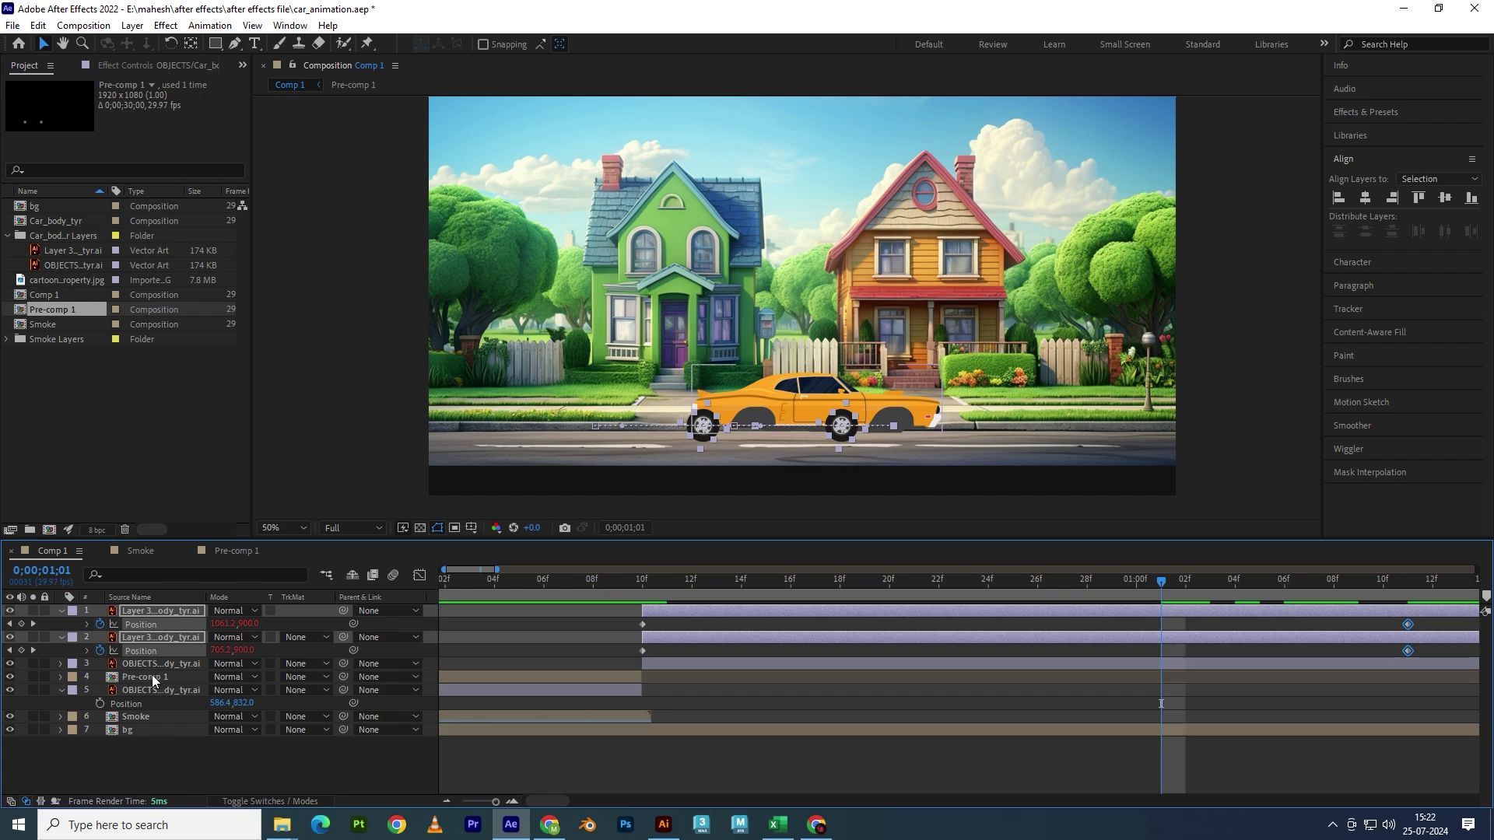
{"action": "left_click", "coordinate": [146, 665]}
{"action": "left_click_drag", "start_coordinate": [656, 582], "coordinate": [992, 605]}
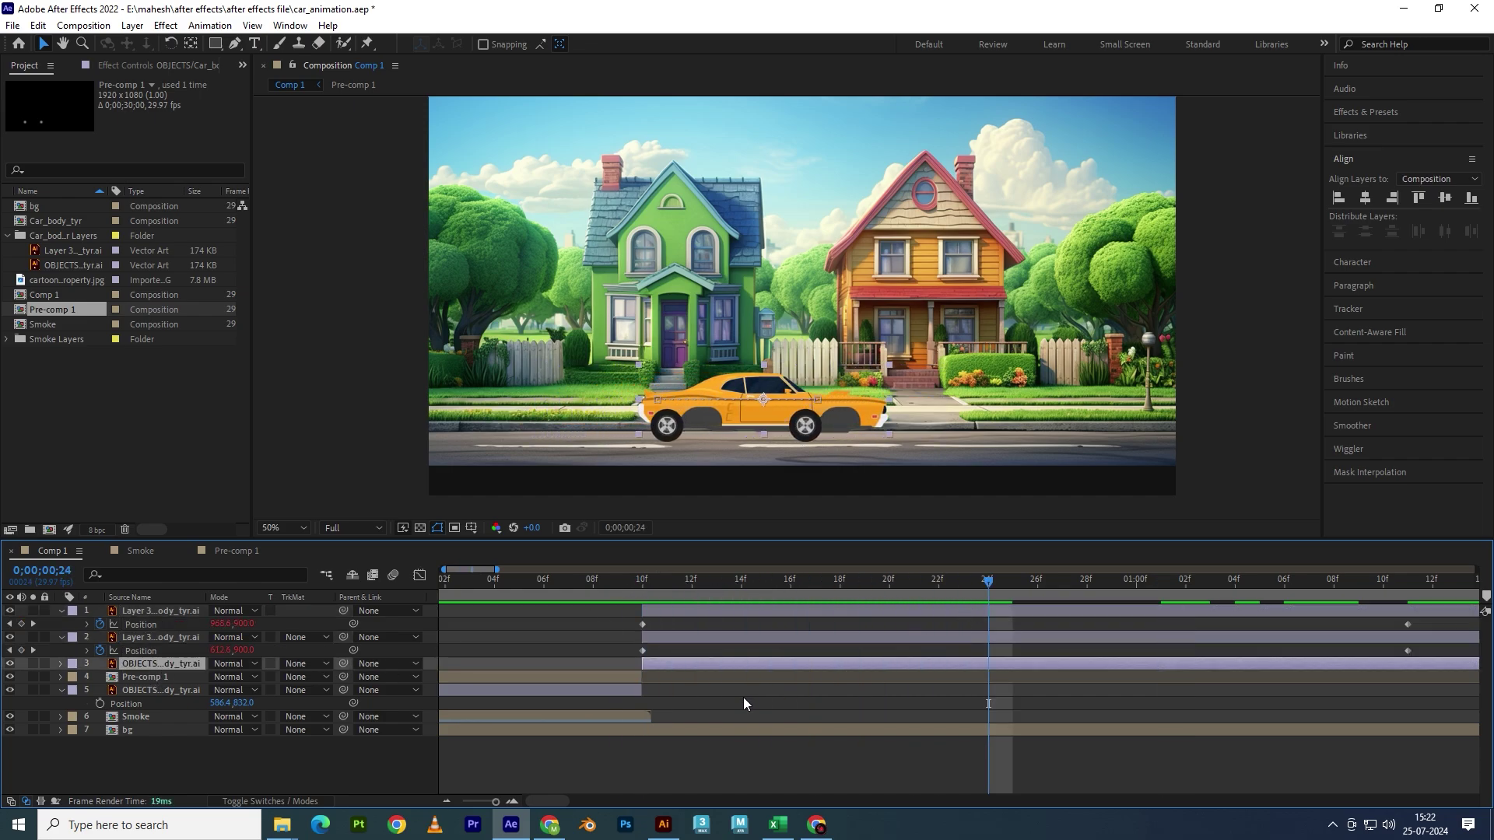
{"action": "key", "text": "ctrl+z"}
{"action": "key", "text": "minus"}
{"action": "key", "text": "minus"}
{"action": "key", "text": "minus"}
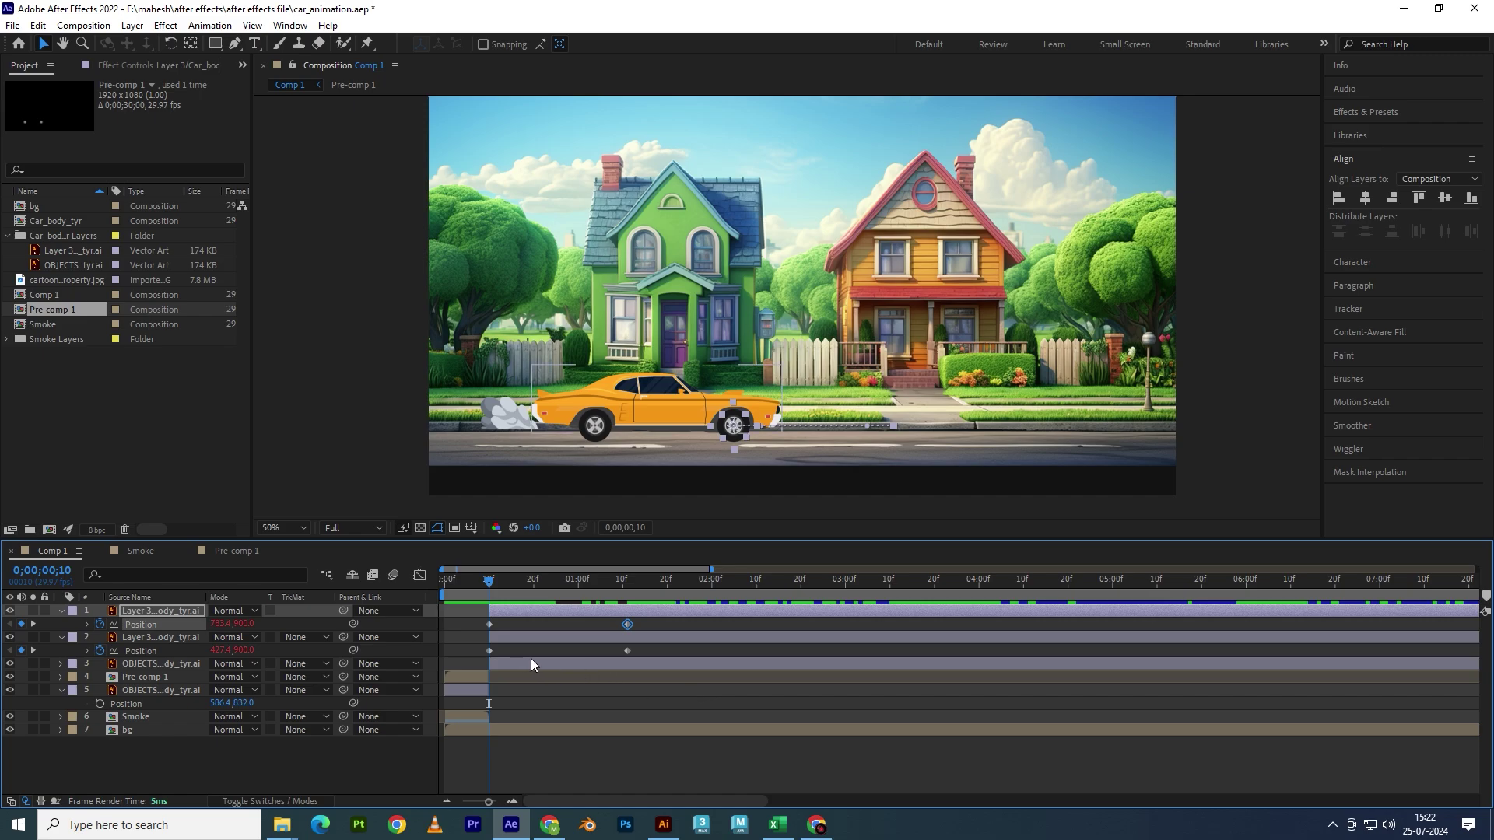
- Align both wheels' end Position keyframes with the car body's keyframe at 1:01, then pre-compose OBJECTS
{"action": "left_click", "coordinate": [534, 664]}
{"action": "key", "text": "p"}
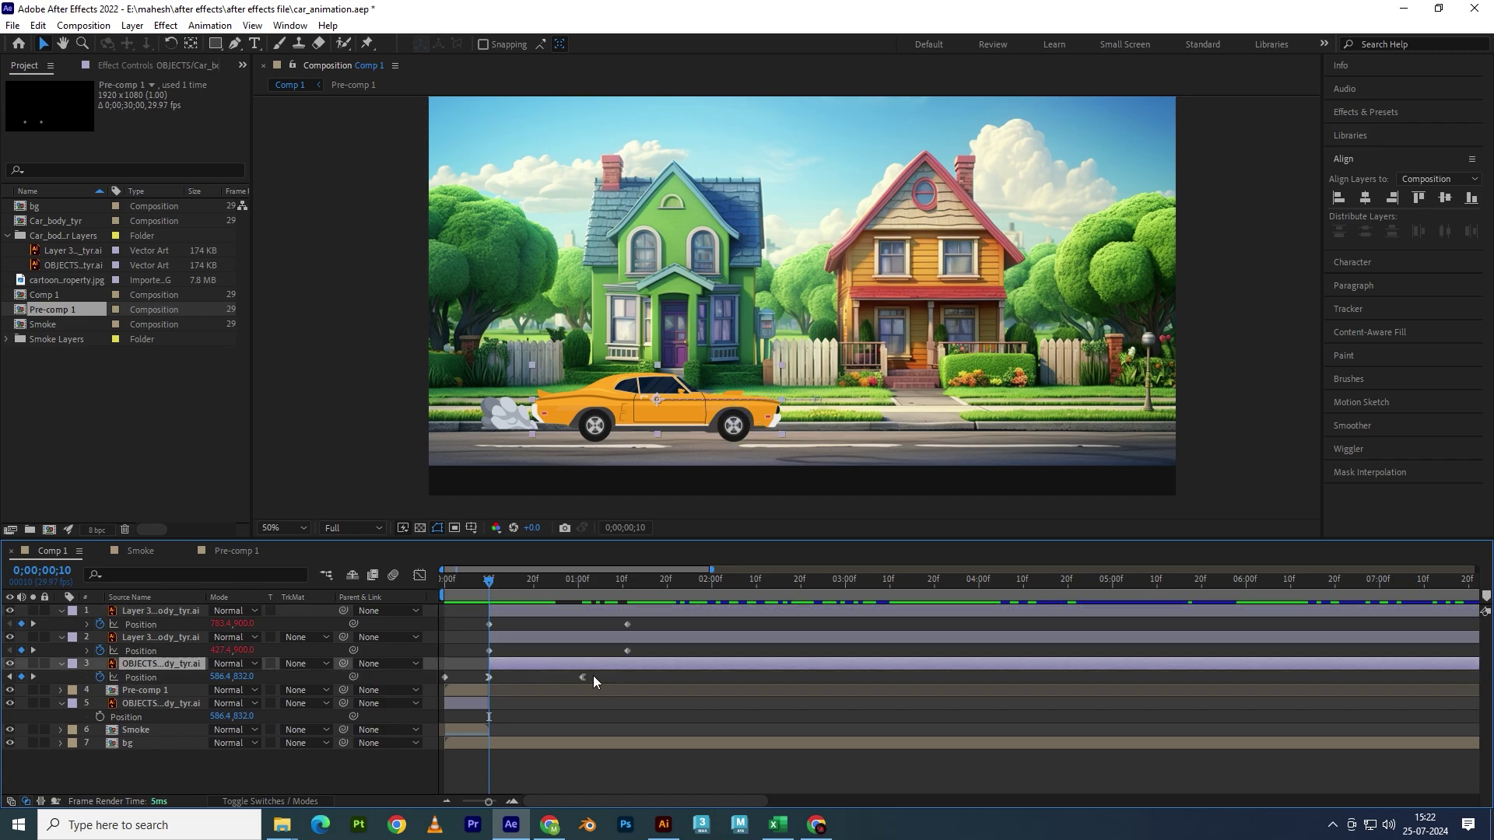
{"action": "left_click", "coordinate": [627, 624]}
{"action": "left_click", "coordinate": [627, 650], "text": "shift"}
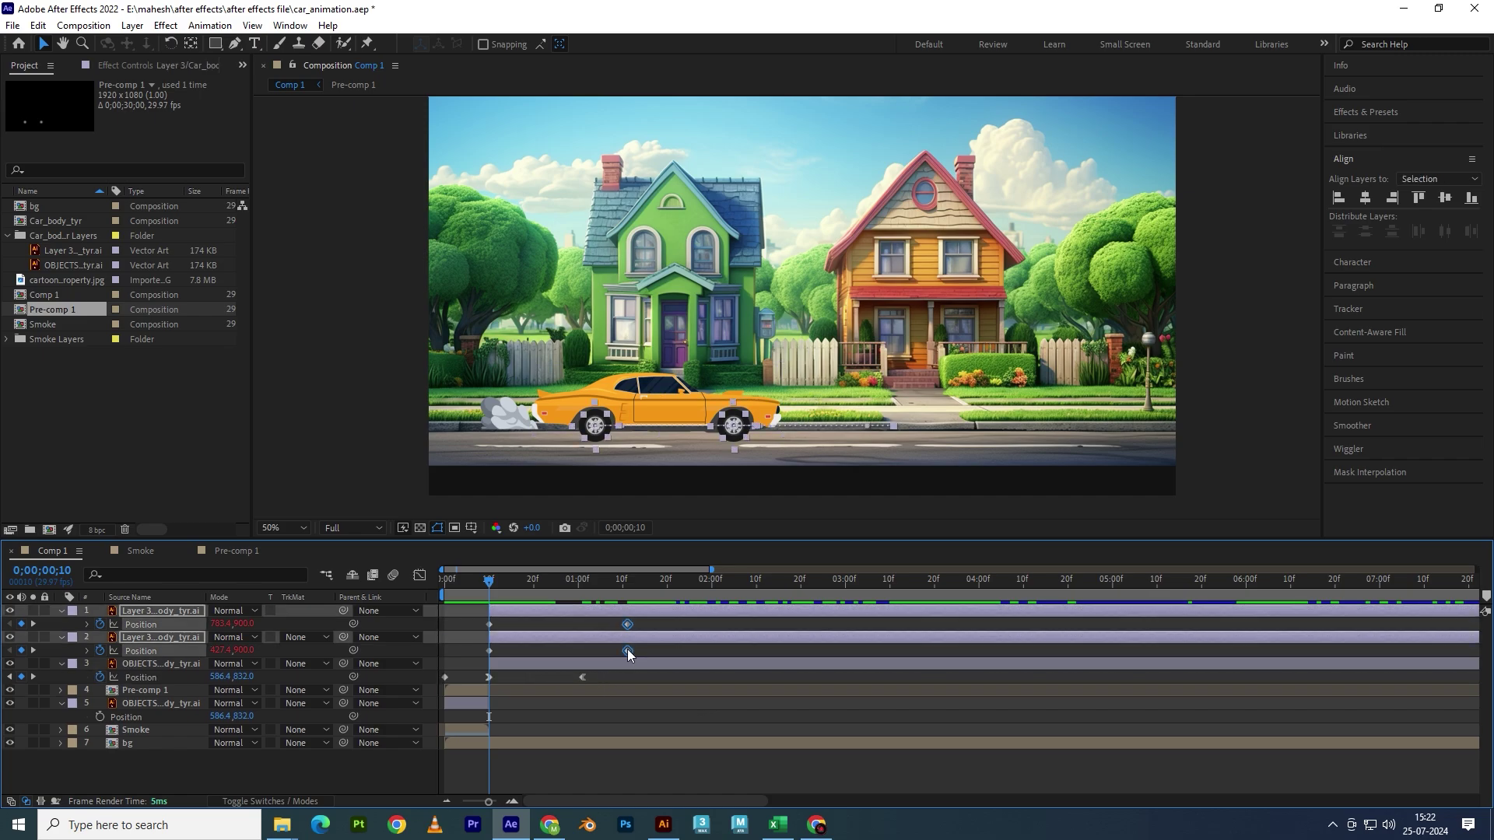
{"action": "left_click_drag", "start_coordinate": [627, 650], "coordinate": [588, 652]}
{"action": "left_click", "coordinate": [573, 665]}
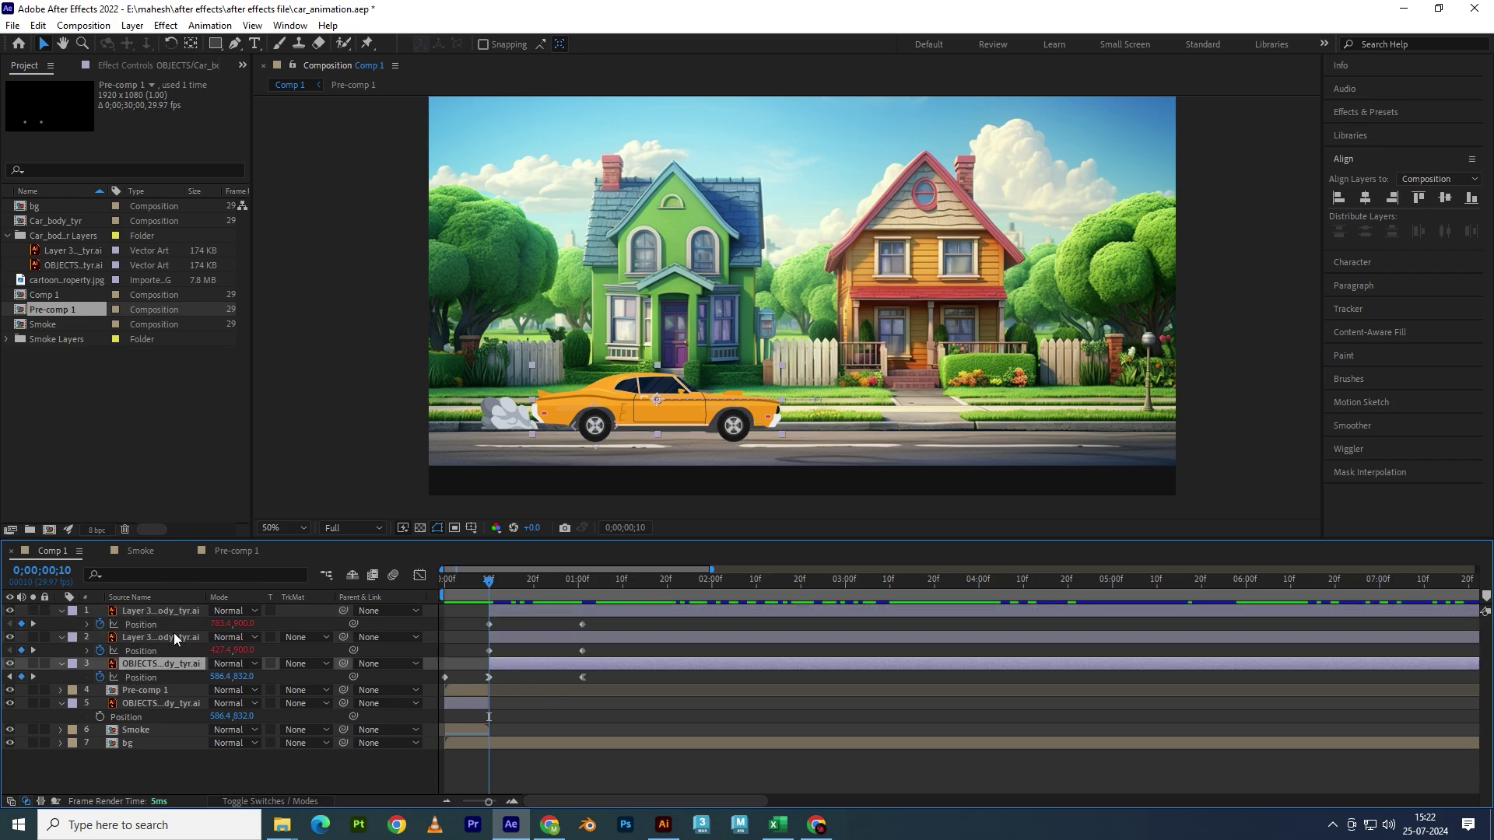
{"action": "key", "text": "ctrl+shift+c"}
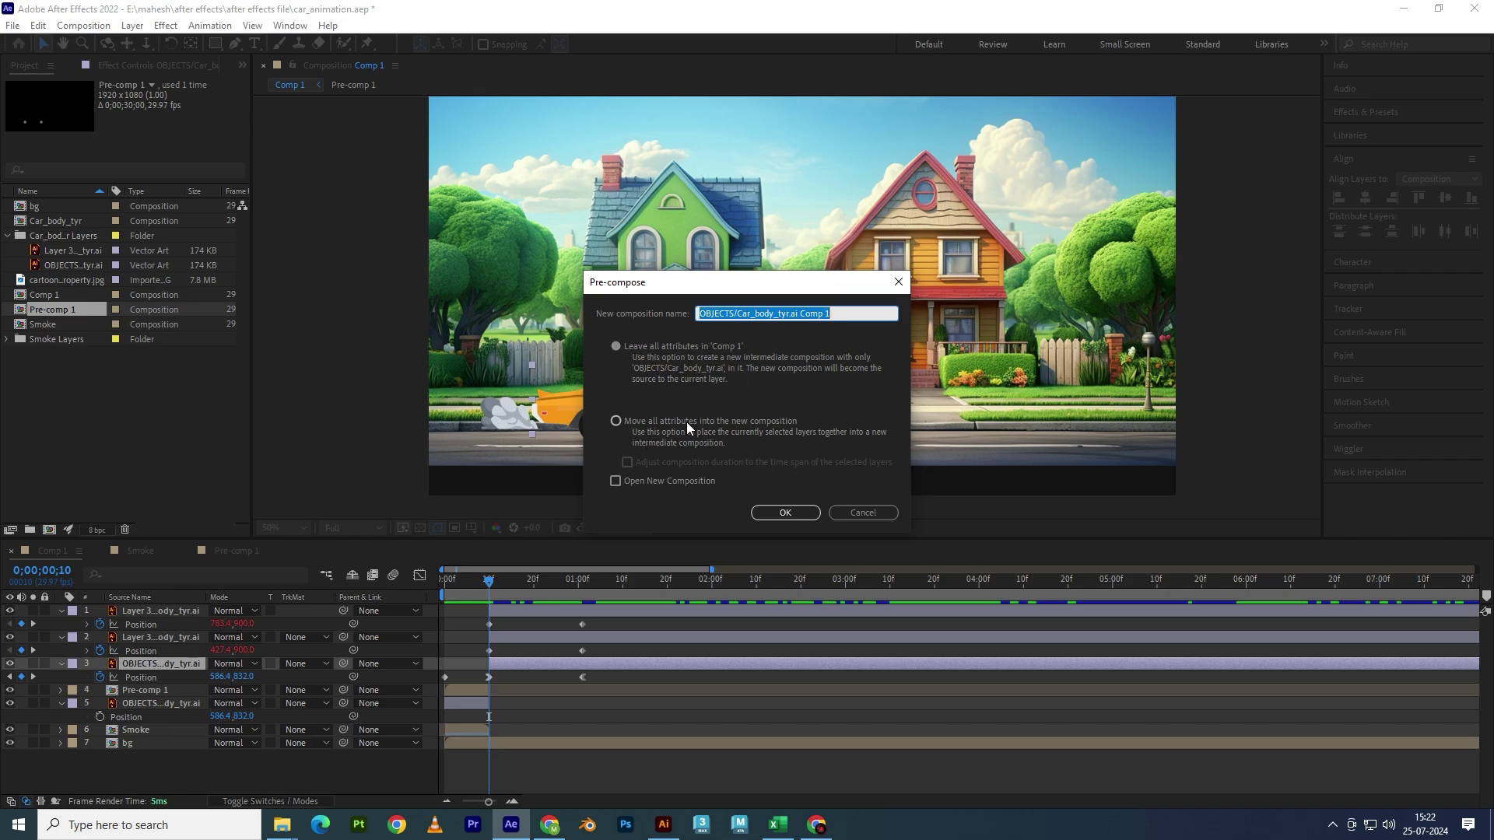
- Choose 'Move all attributes into the new composition' to create OBJECTS/Car_body_tyr.ai Comp 1
{"action": "left_click", "coordinate": [615, 421]}
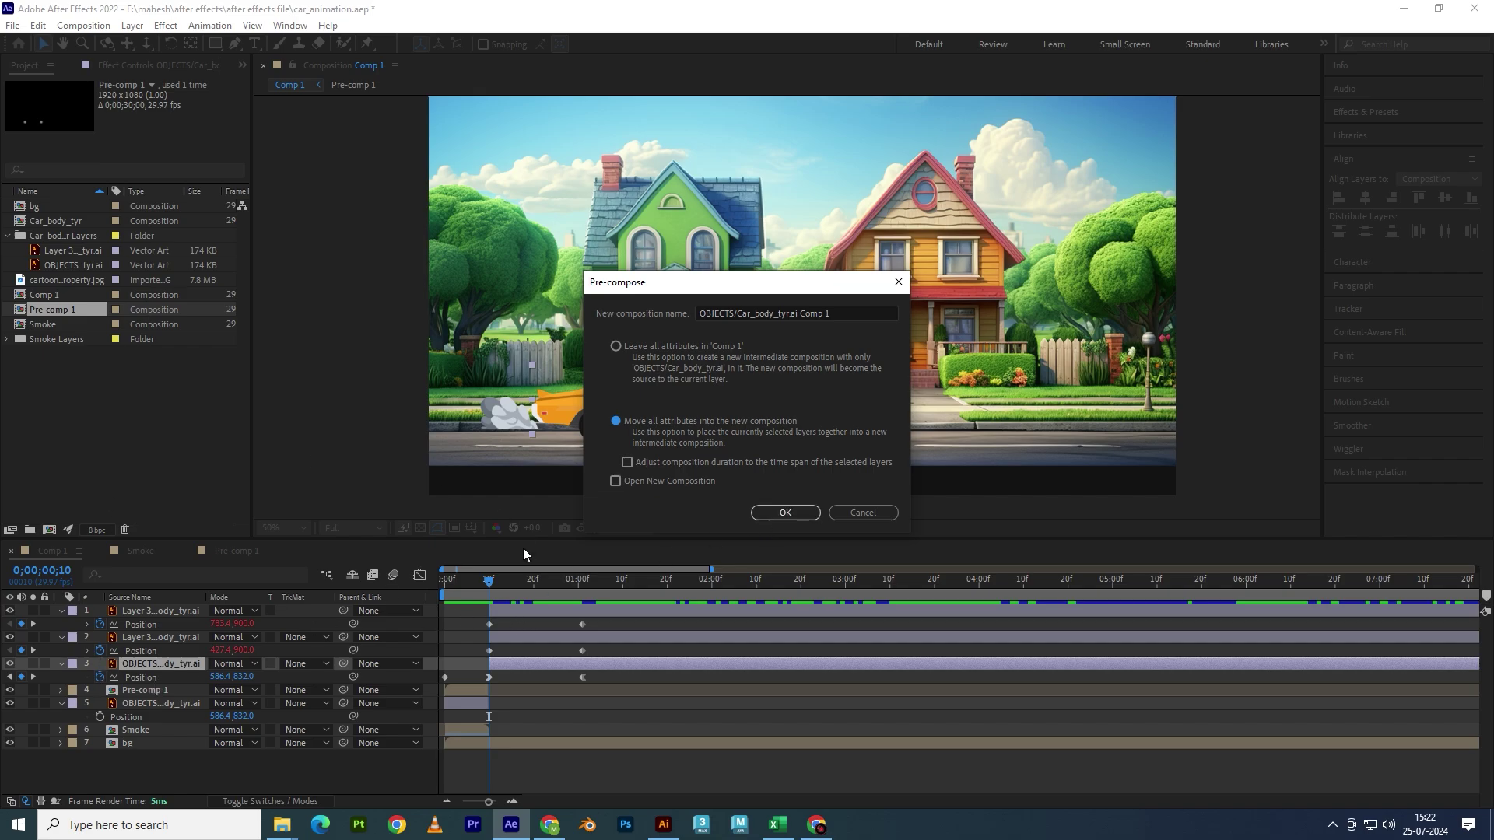
{"action": "left_click", "coordinate": [773, 514]}
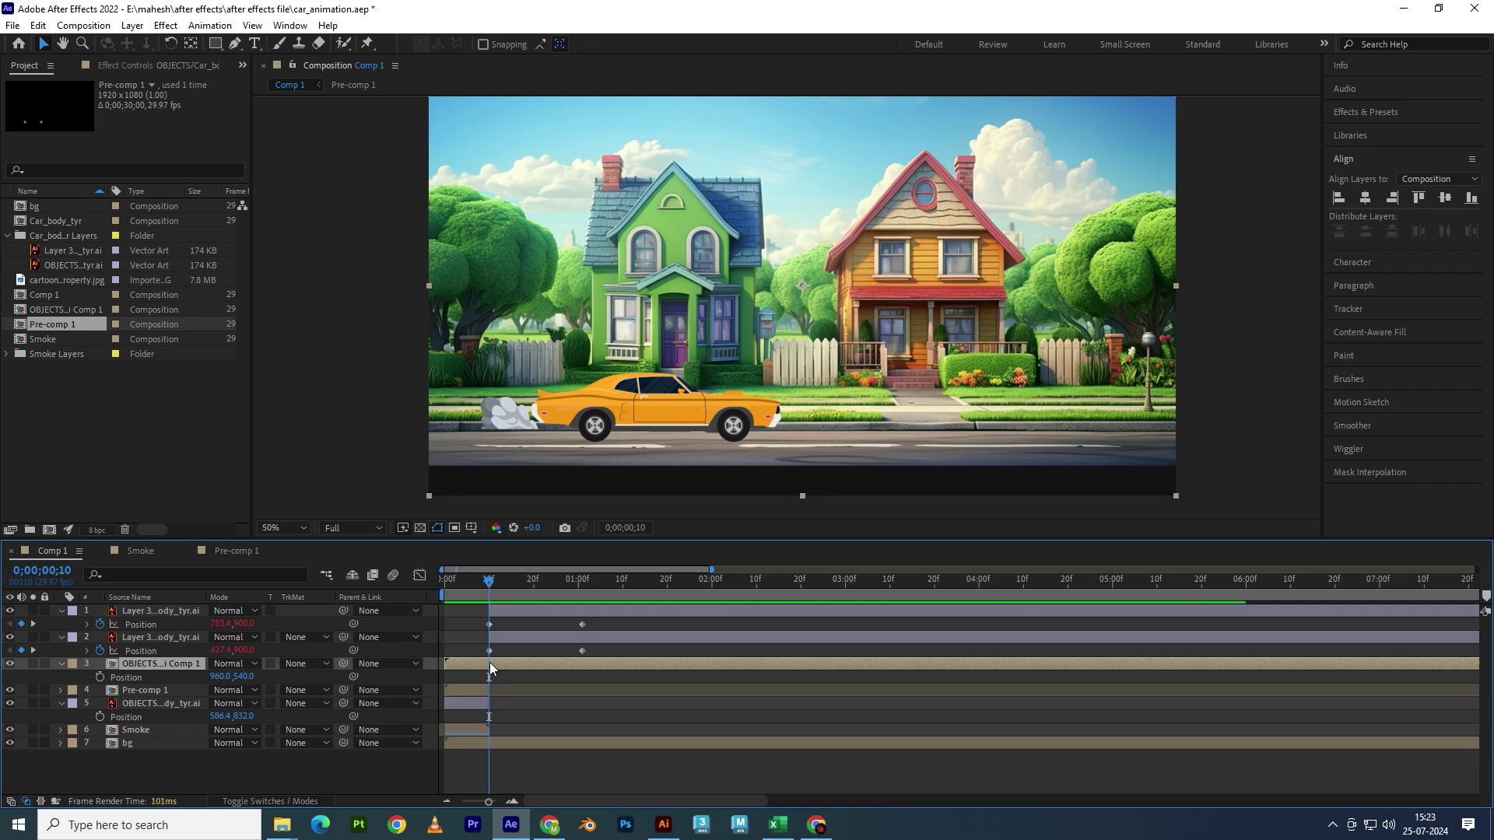
- Add a Position keyframe at 10f on the nested car layer and lower its Y at frame 12
{"action": "left_click", "coordinate": [100, 677]}
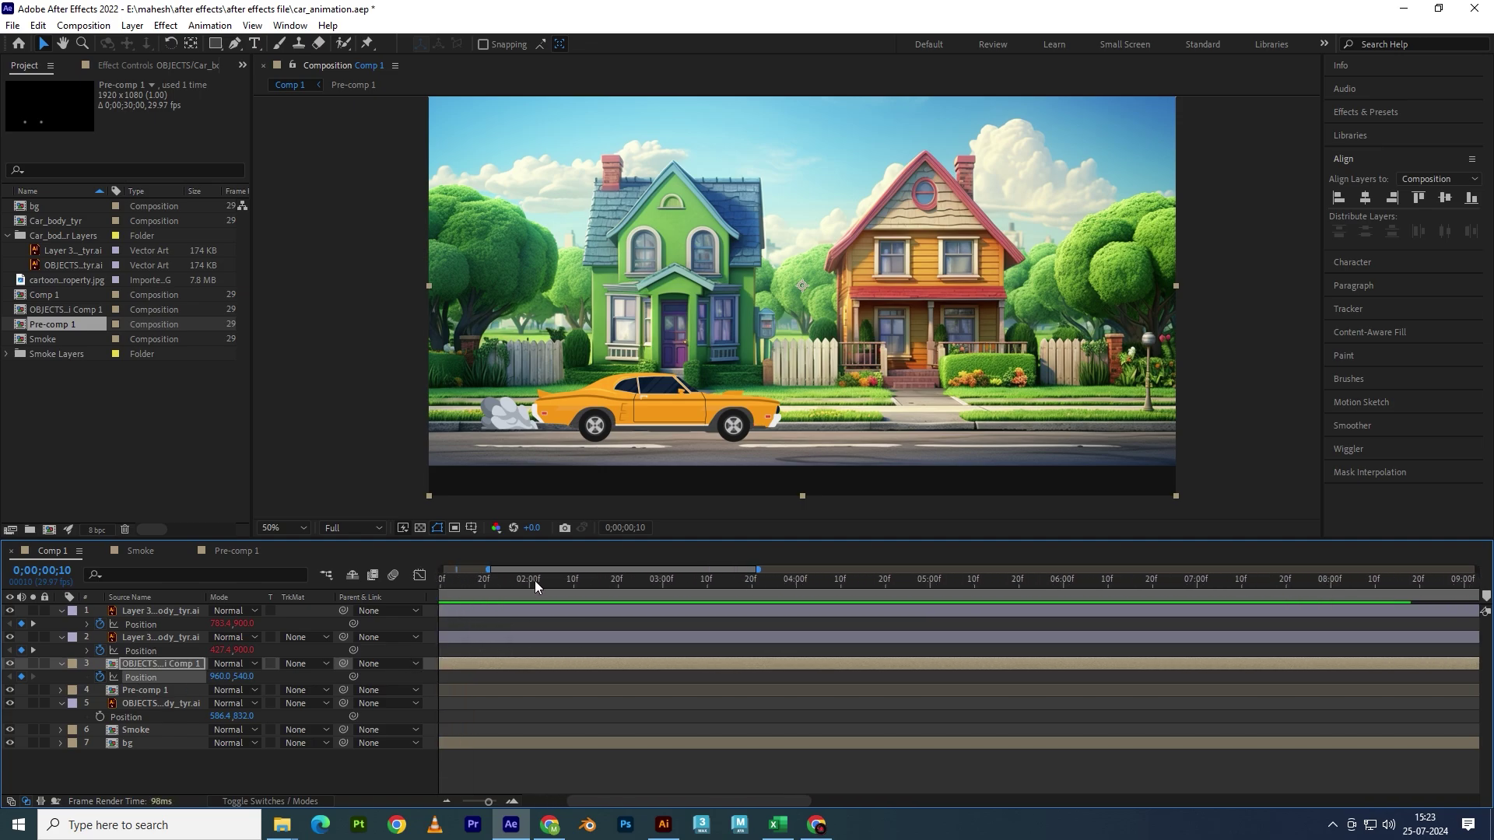
{"action": "left_click_drag", "start_coordinate": [495, 589], "coordinate": [490, 599]}
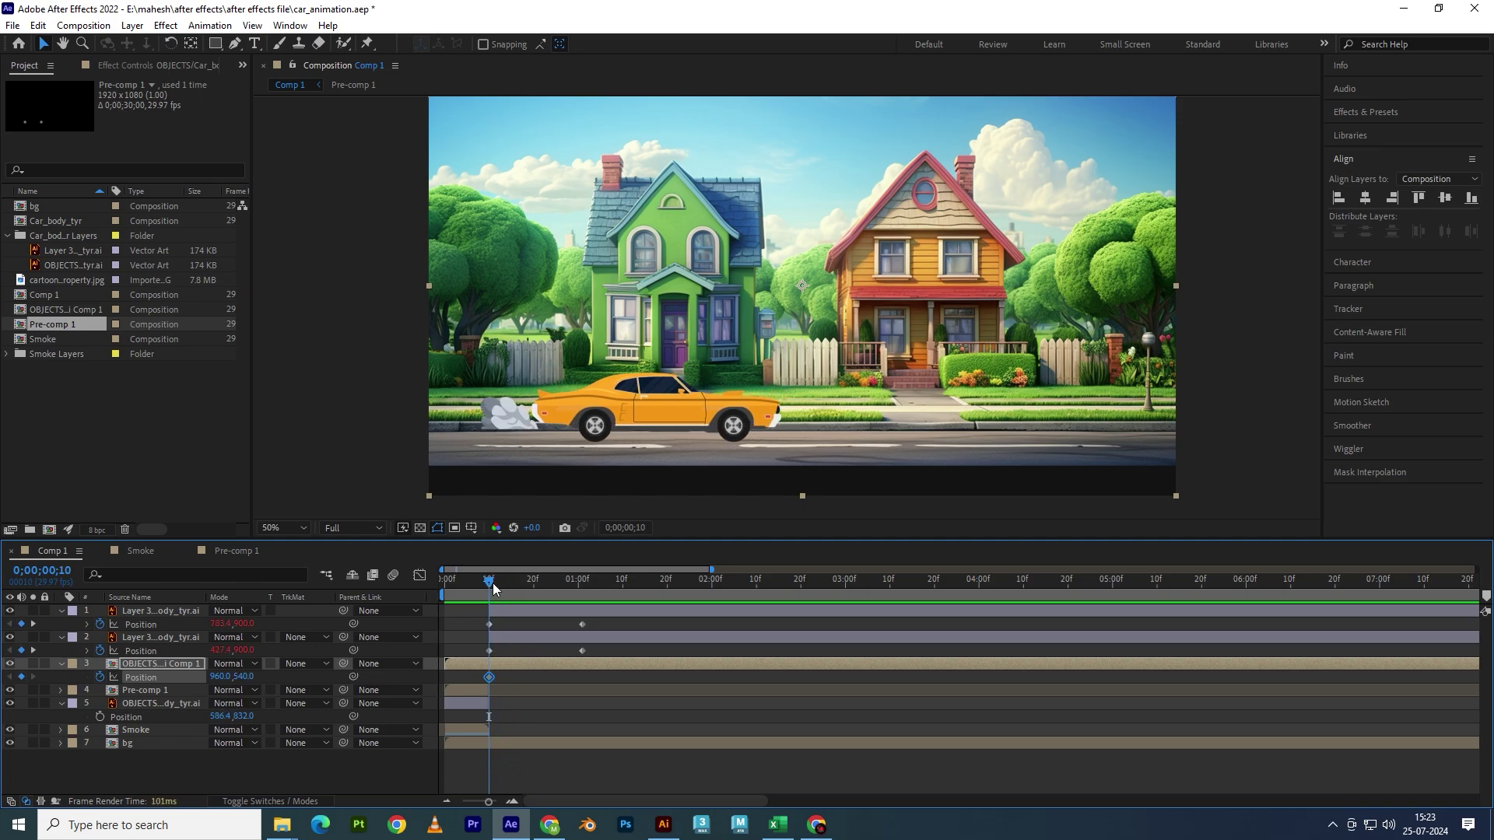
{"action": "scroll", "coordinate": [505, 613], "scroll_direction": "up", "scroll_amount": 3}
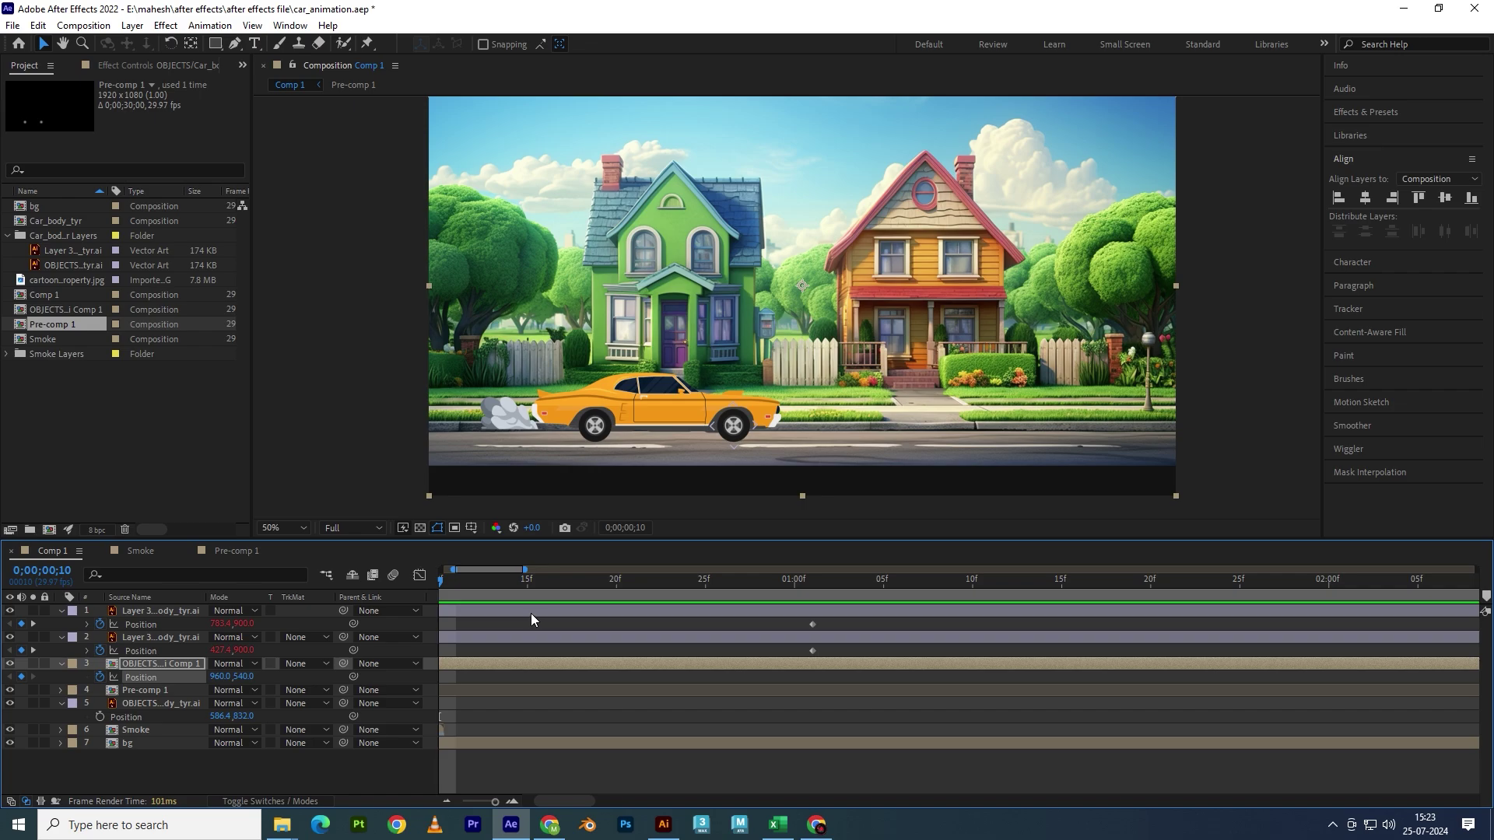
{"action": "key", "text": "Home"}
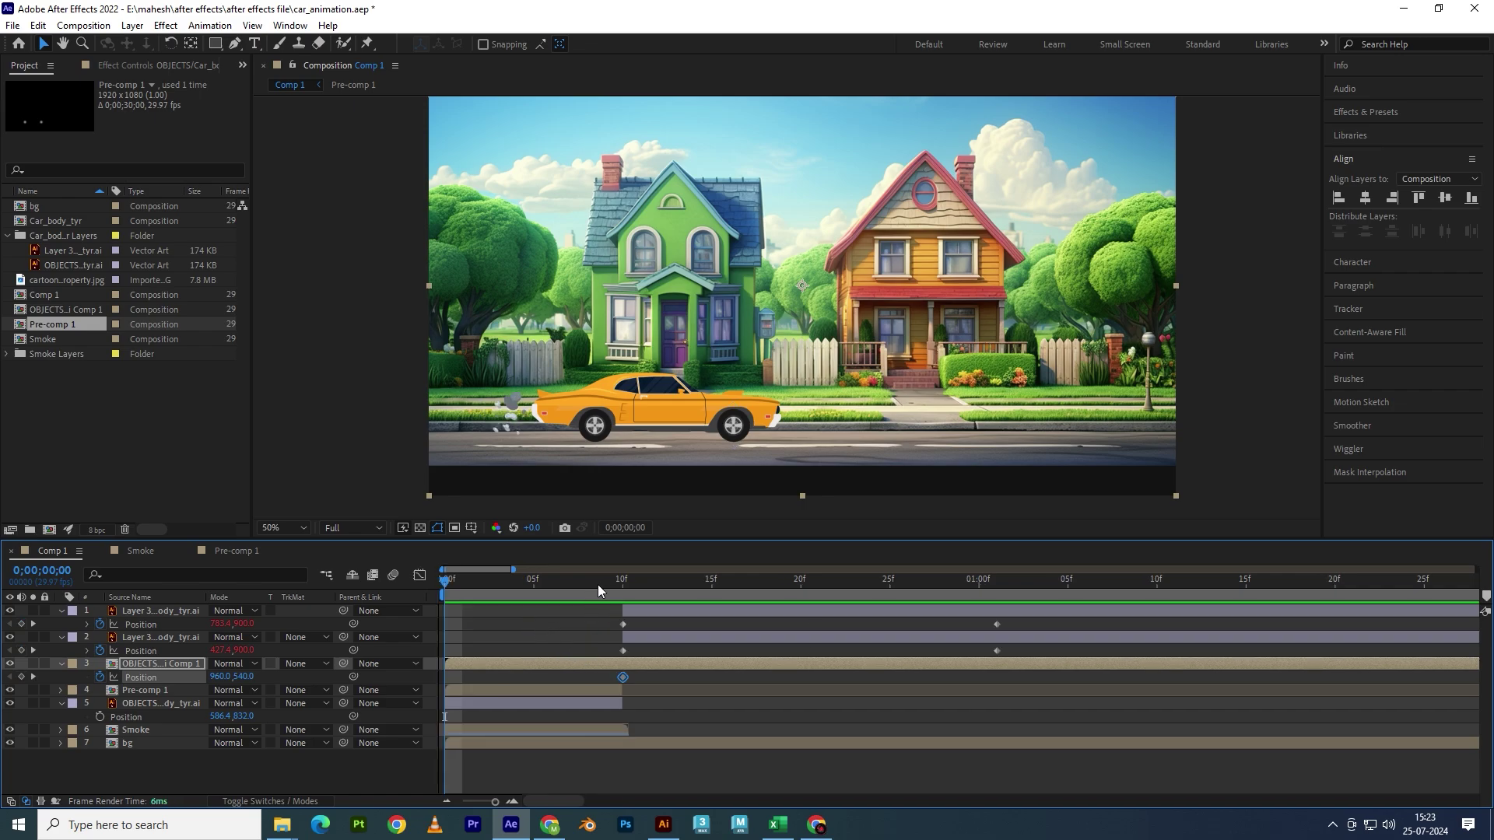
{"action": "left_click_drag", "start_coordinate": [597, 585], "coordinate": [661, 596]}
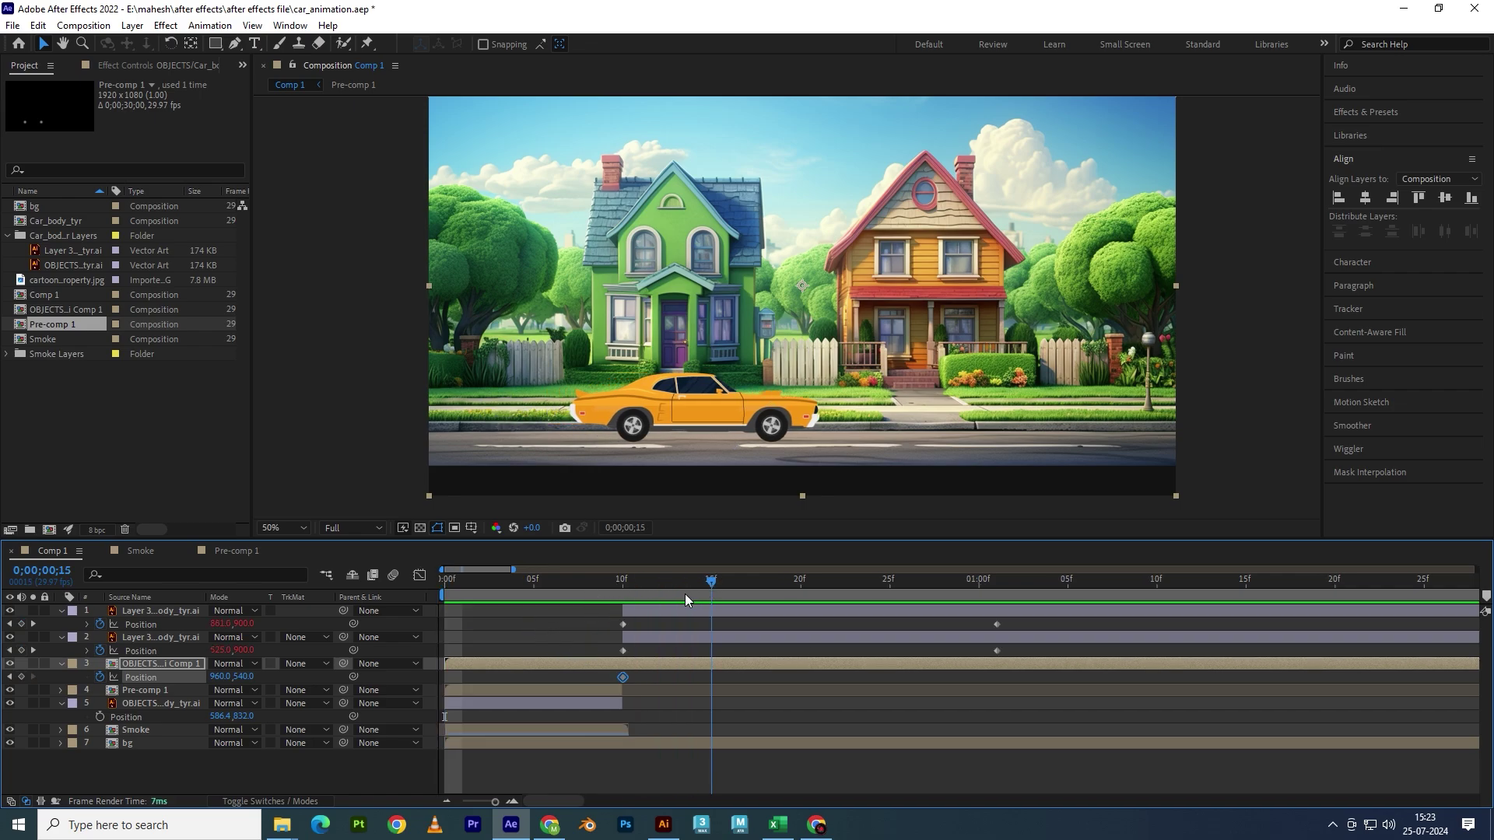
{"action": "left_click_drag", "start_coordinate": [243, 676], "coordinate": [268, 676]}
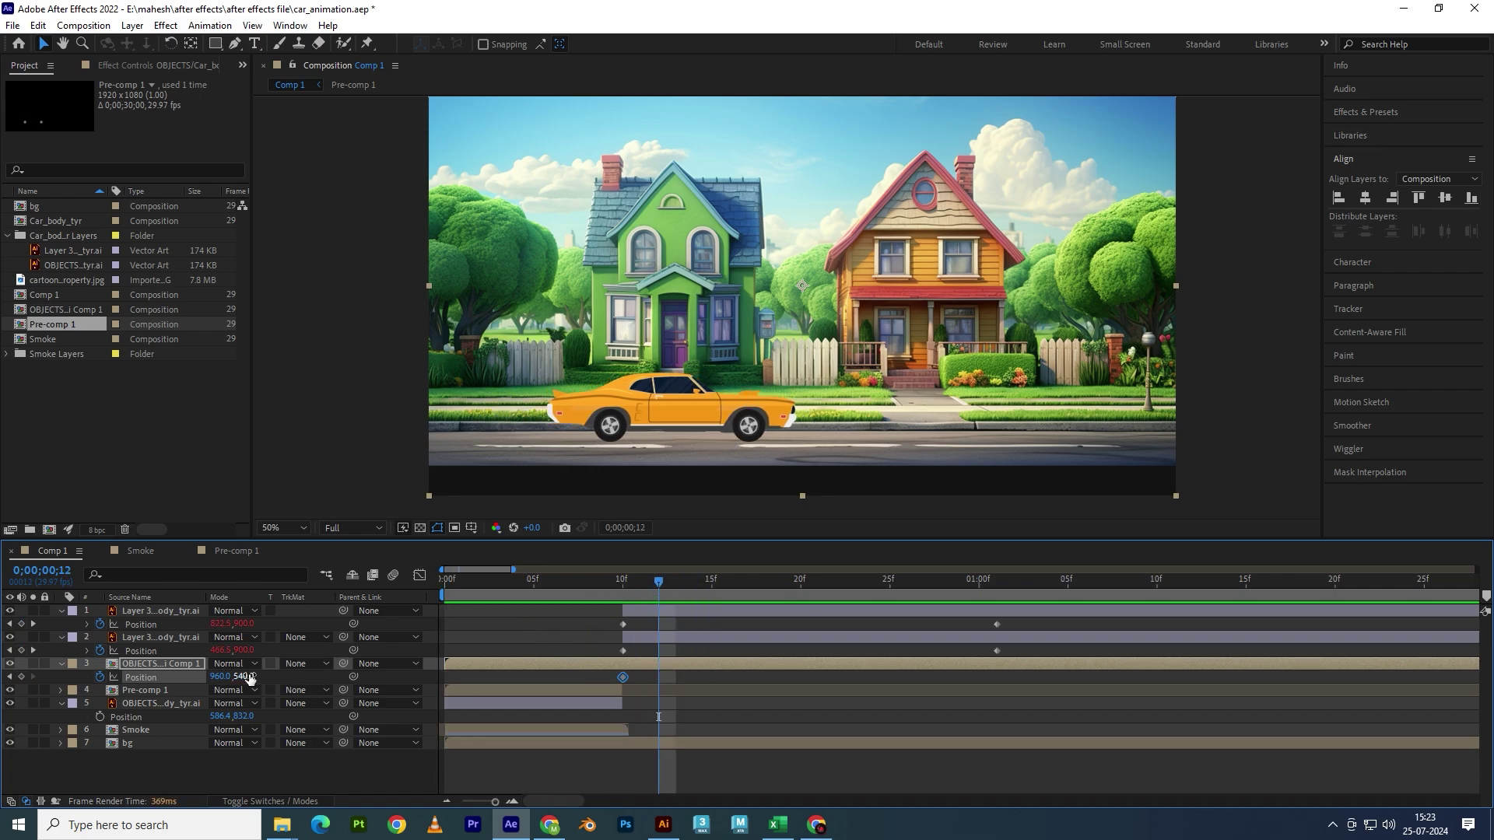
{"action": "key", "text": "ctrl+z"}
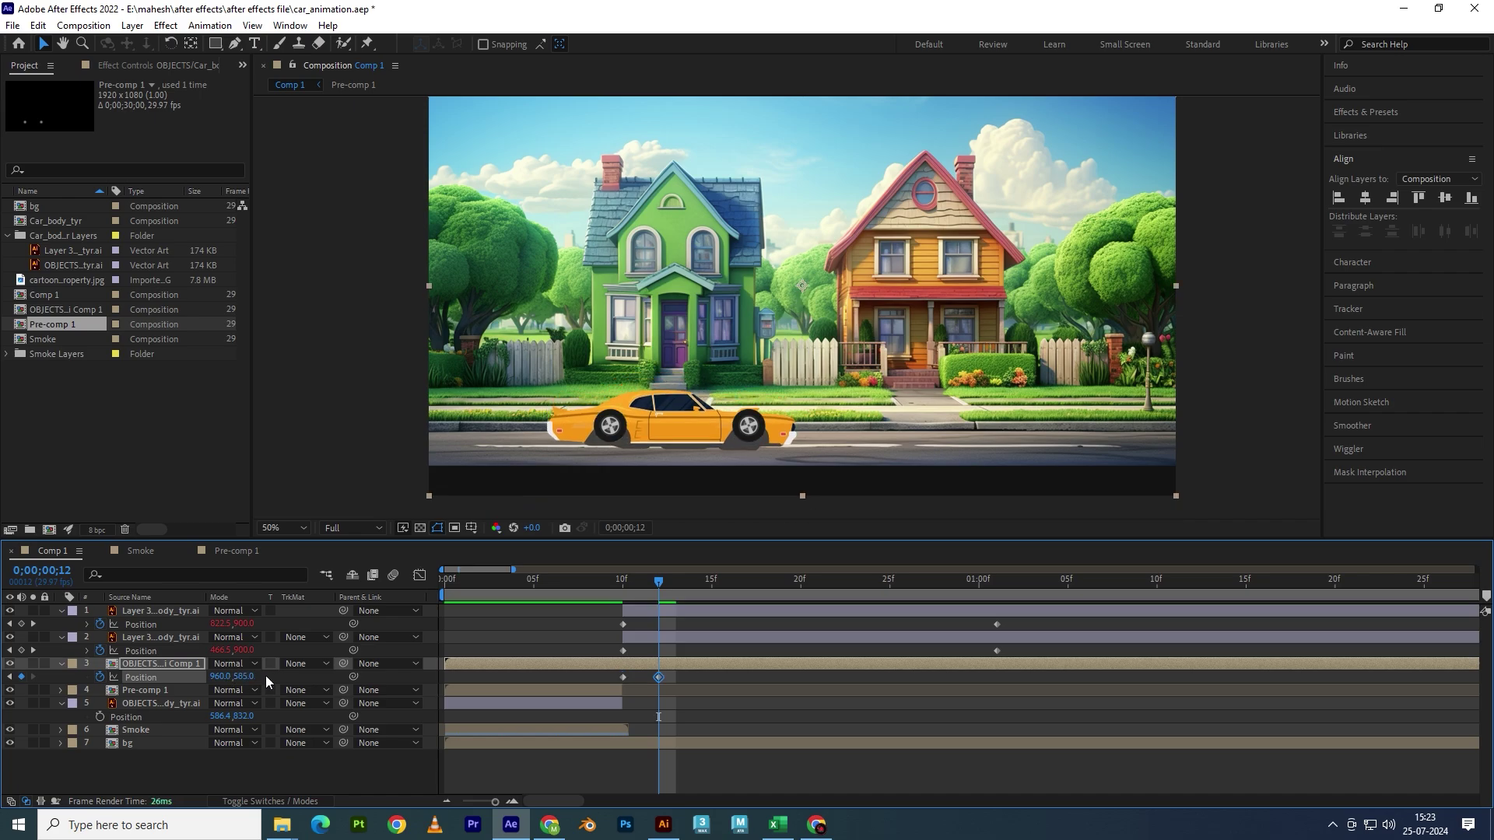
{"action": "left_click", "coordinate": [245, 676]}
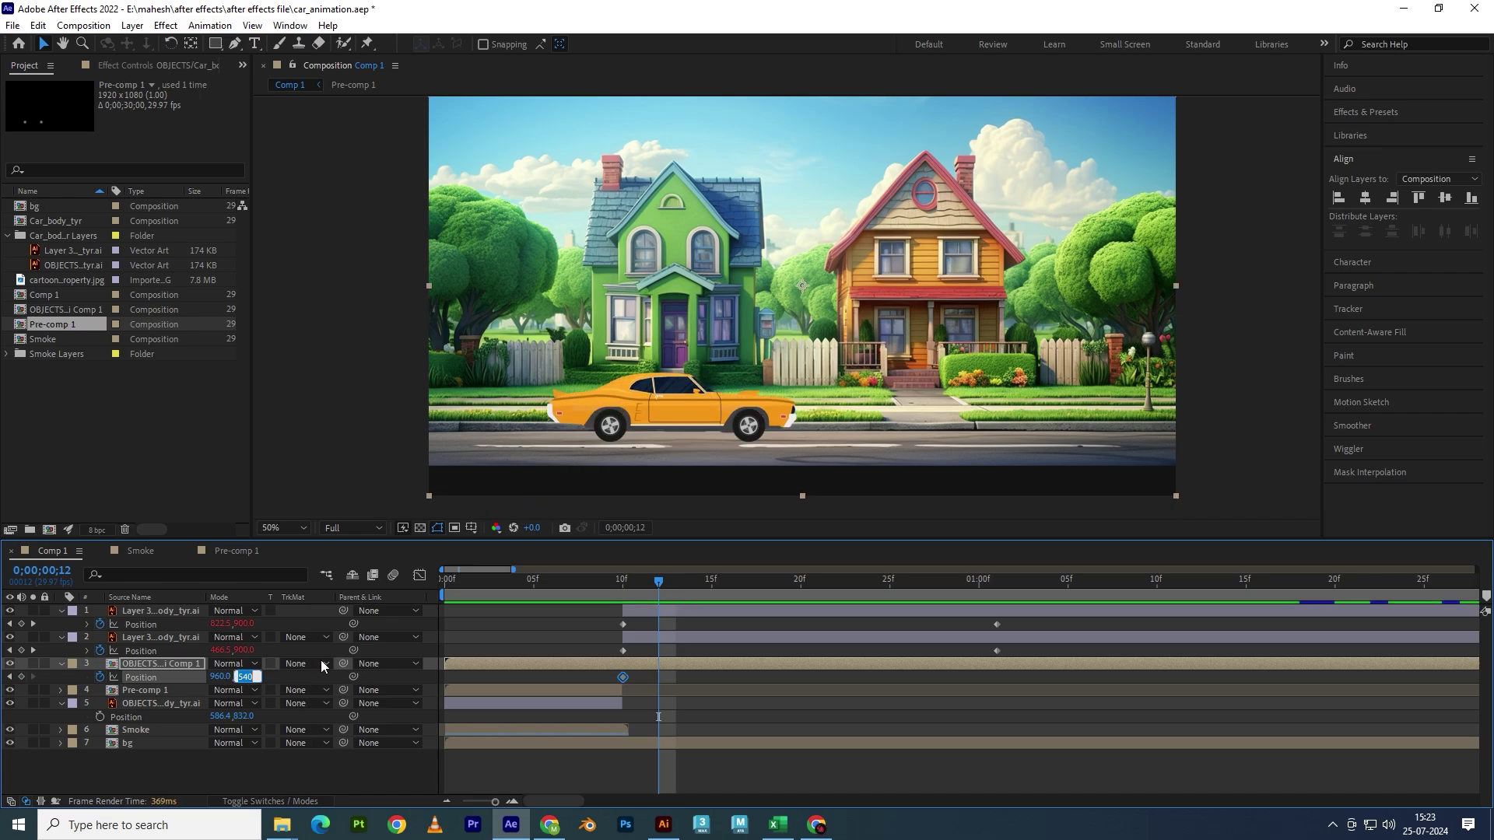
{"action": "type", "text": "5432"}
{"action": "key", "text": "Return"}
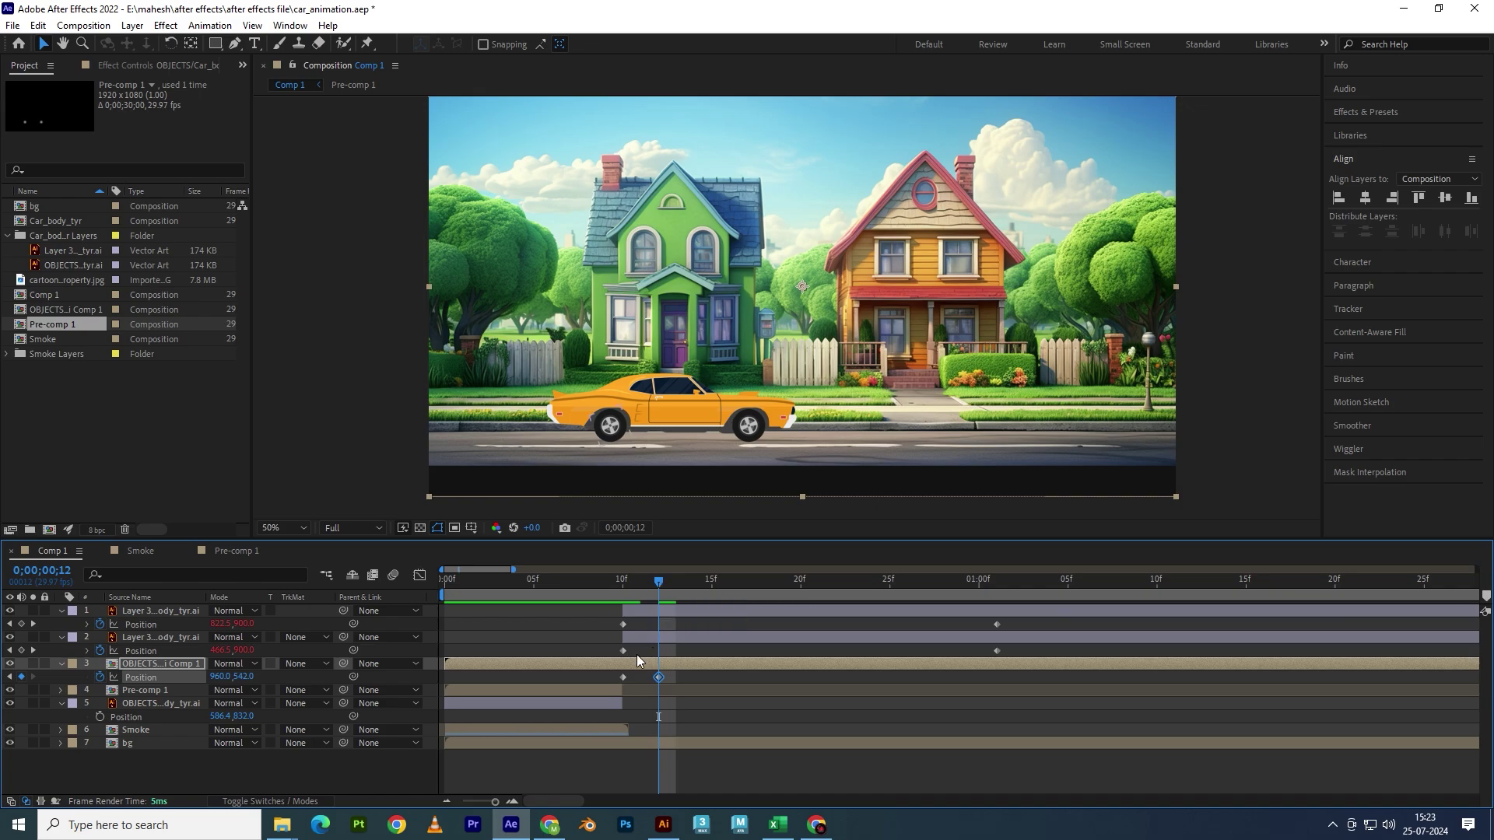
- Repeat the original 960,540 position at frame 14 and deepen the frame-12 dip to Y 544
{"action": "left_click", "coordinate": [623, 677]}
{"action": "left_click_drag", "start_coordinate": [664, 577], "coordinate": [693, 585]}
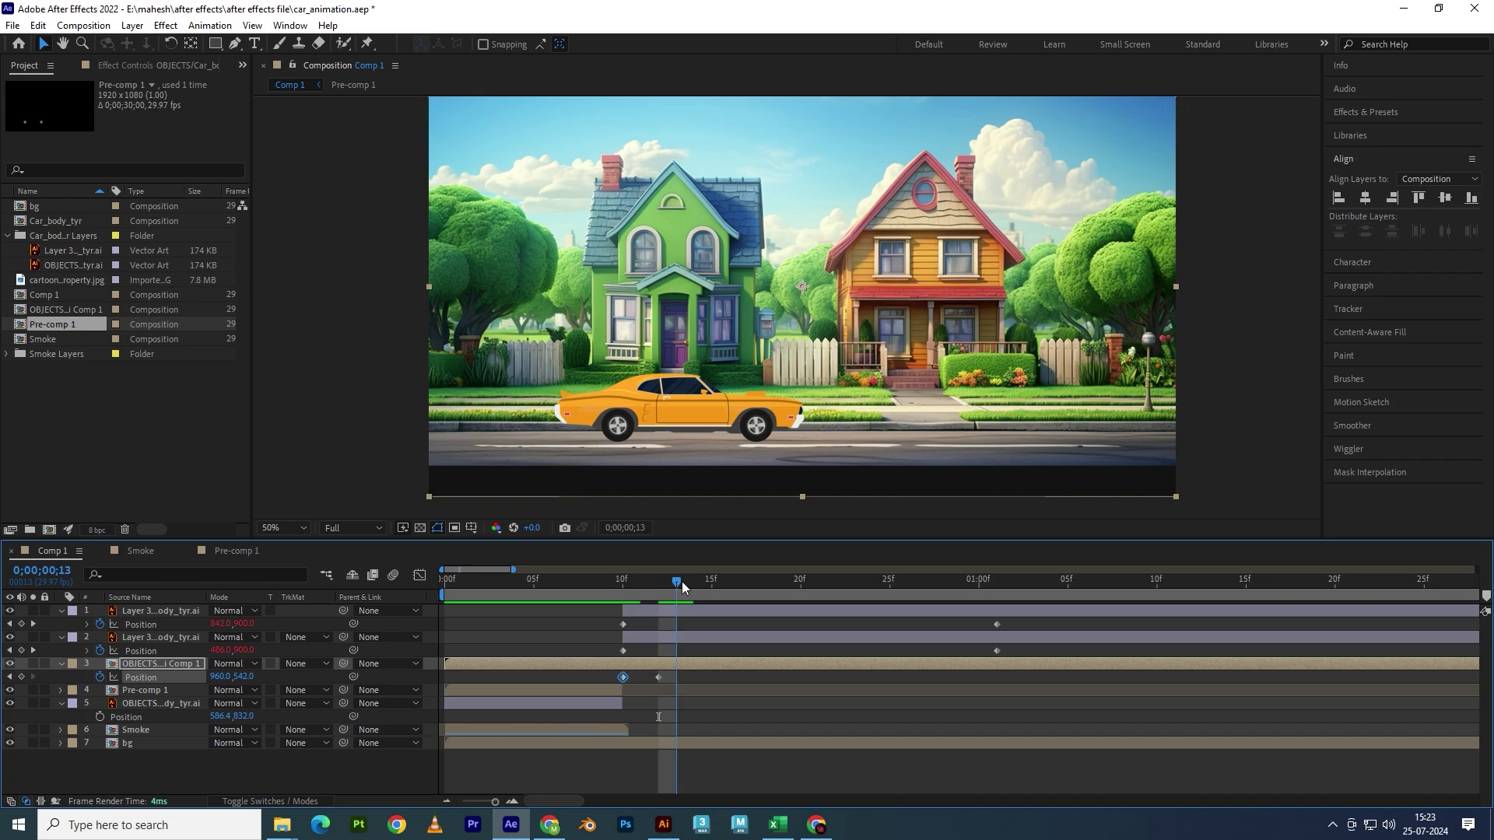
{"action": "key", "text": "Up"}
{"action": "key", "text": "Up"}
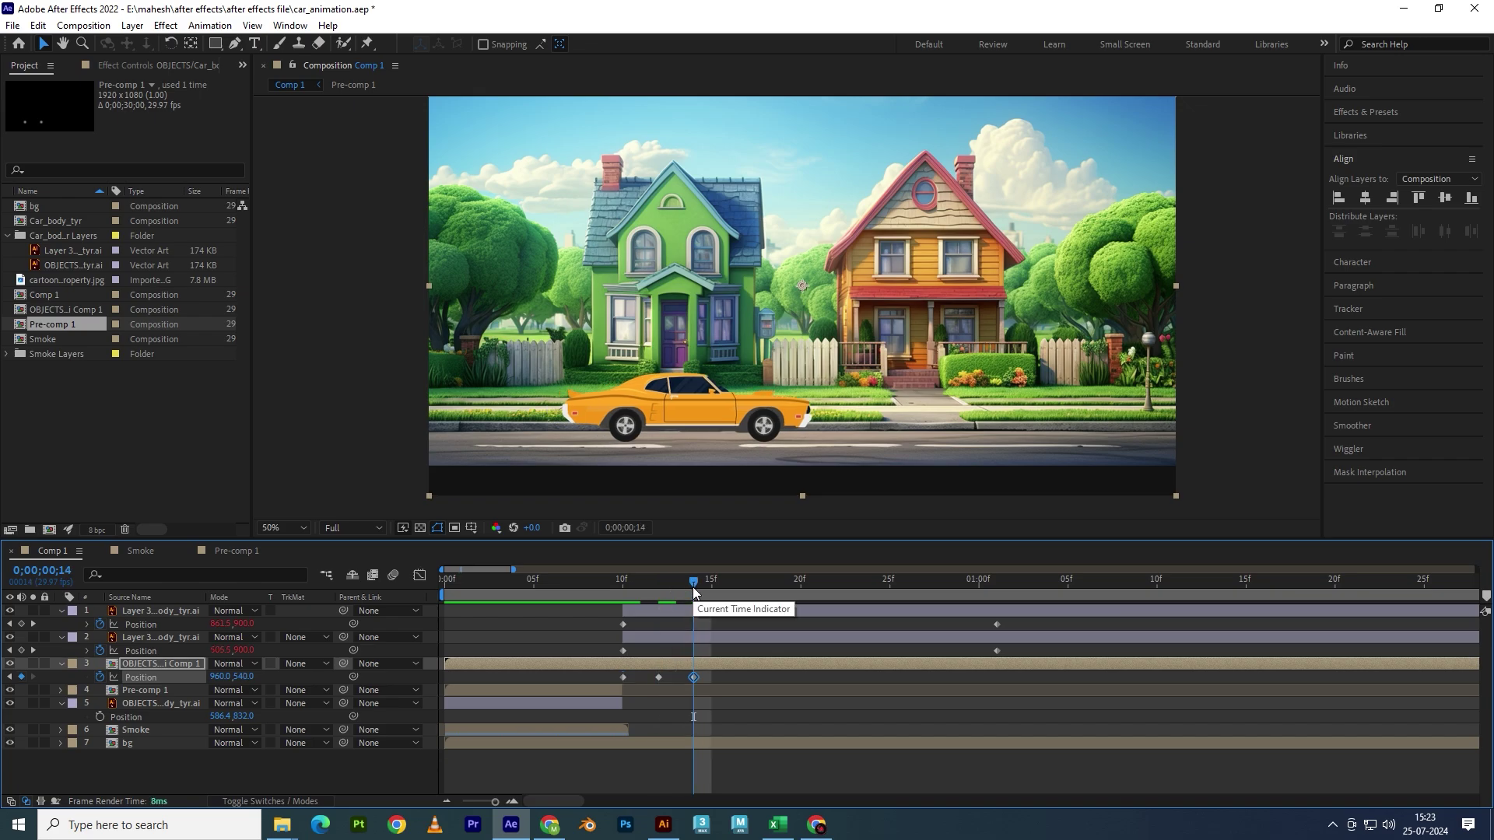
{"action": "mouse_move", "coordinate": [688, 576]}
{"action": "left_mouse_down"}
{"action": "mouse_move", "coordinate": [689, 590]}
{"action": "mouse_move", "coordinate": [659, 591]}
{"action": "left_mouse_up"}
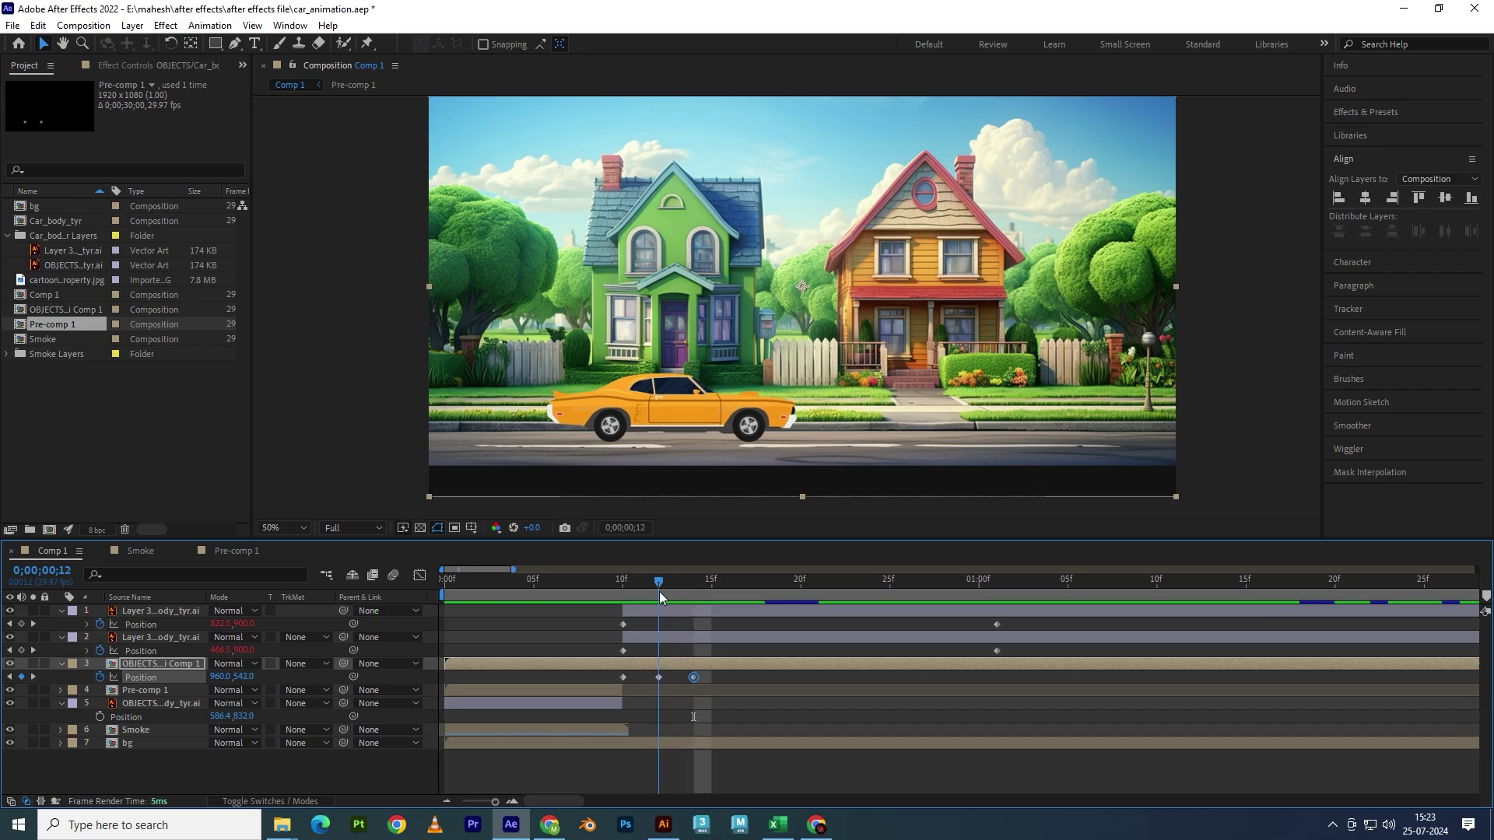
{"action": "left_click", "coordinate": [244, 677]}
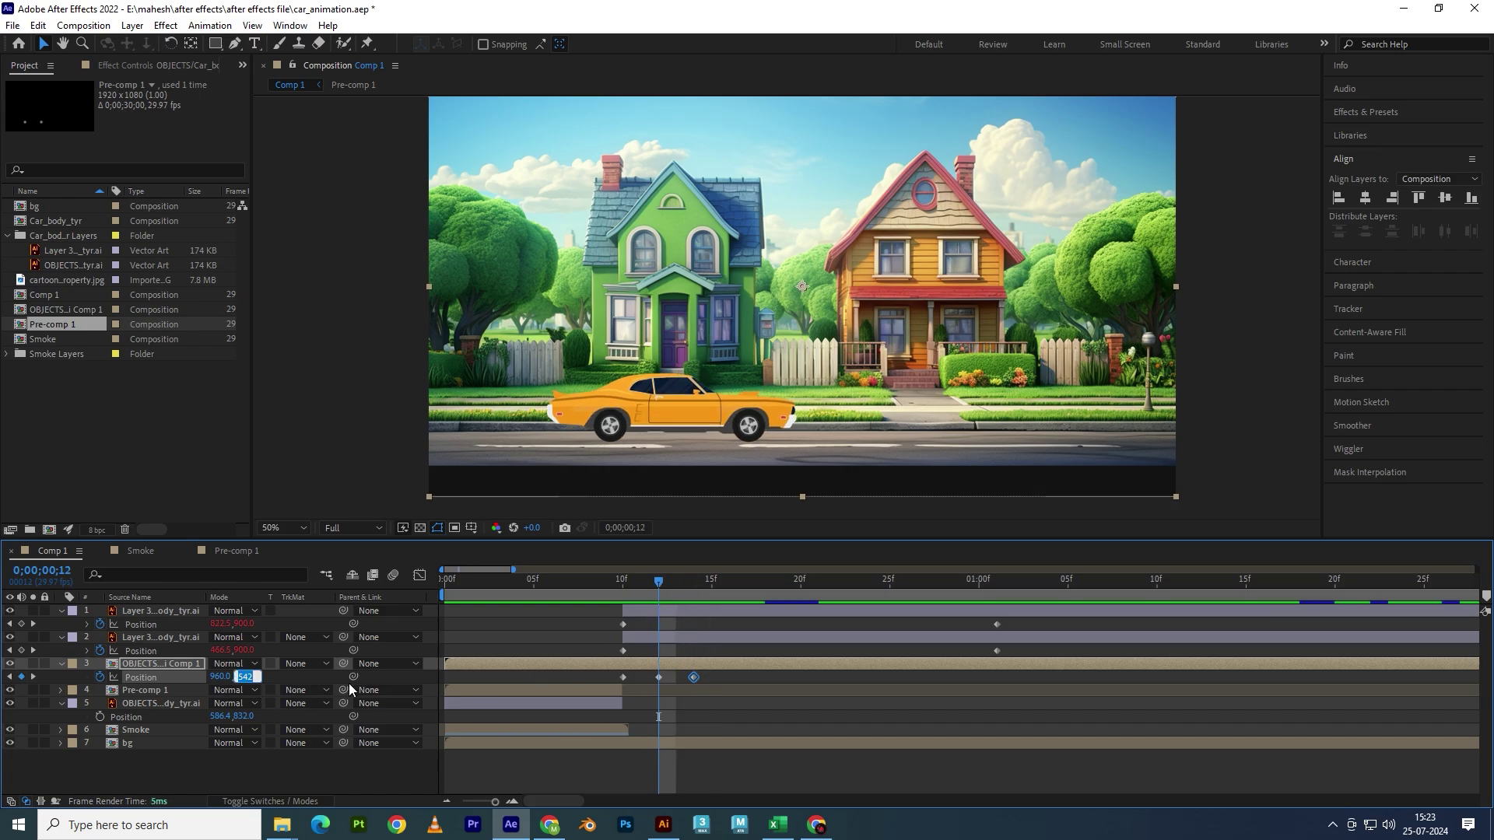
{"action": "type", "text": "544"}
{"action": "key", "text": "Return"}
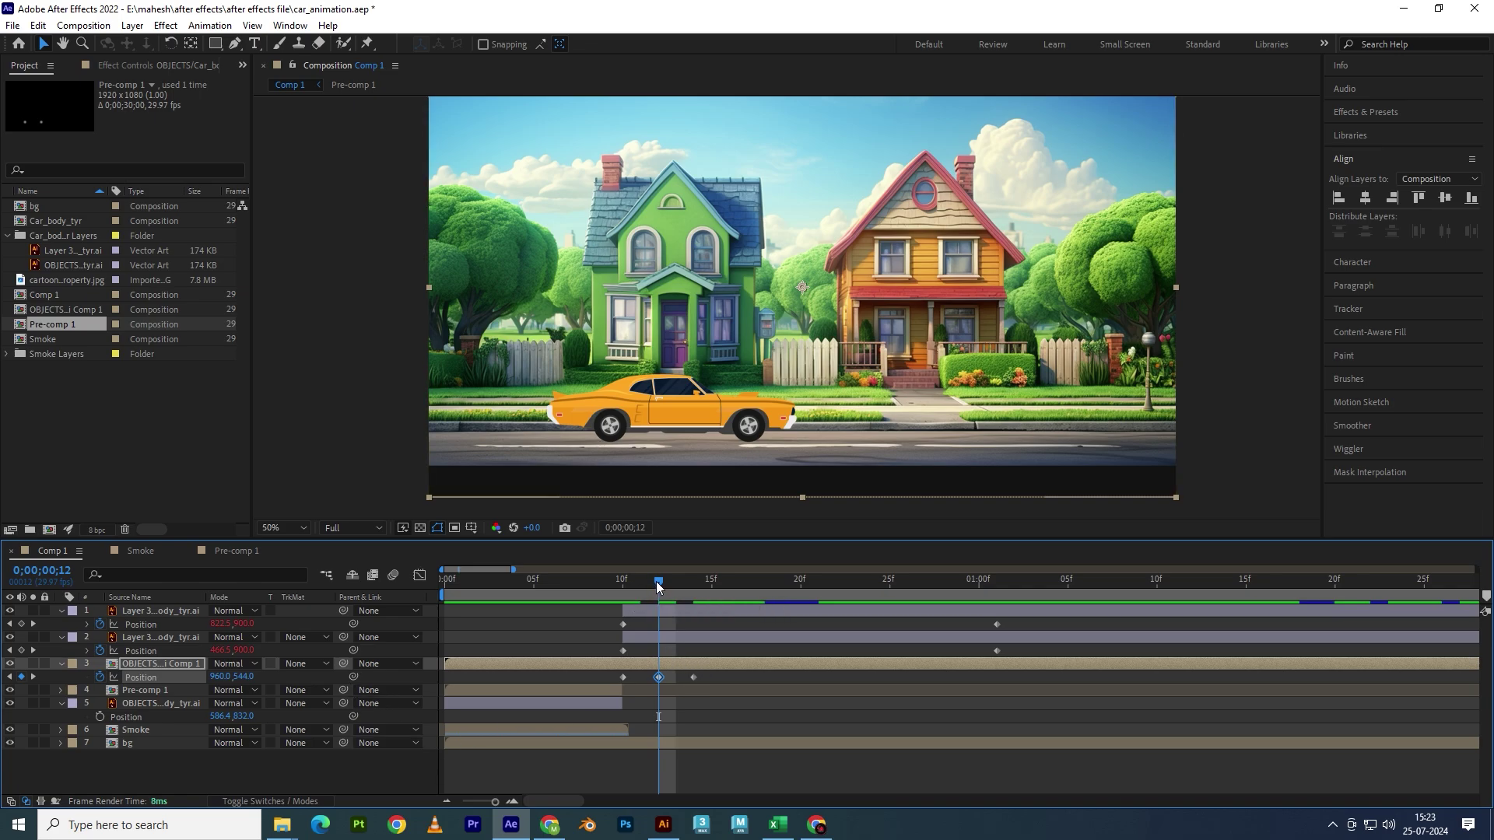
- Retime the dip keyframe to 11f and the return keyframe to 12f
{"action": "left_click_drag", "start_coordinate": [657, 582], "coordinate": [622, 582]}
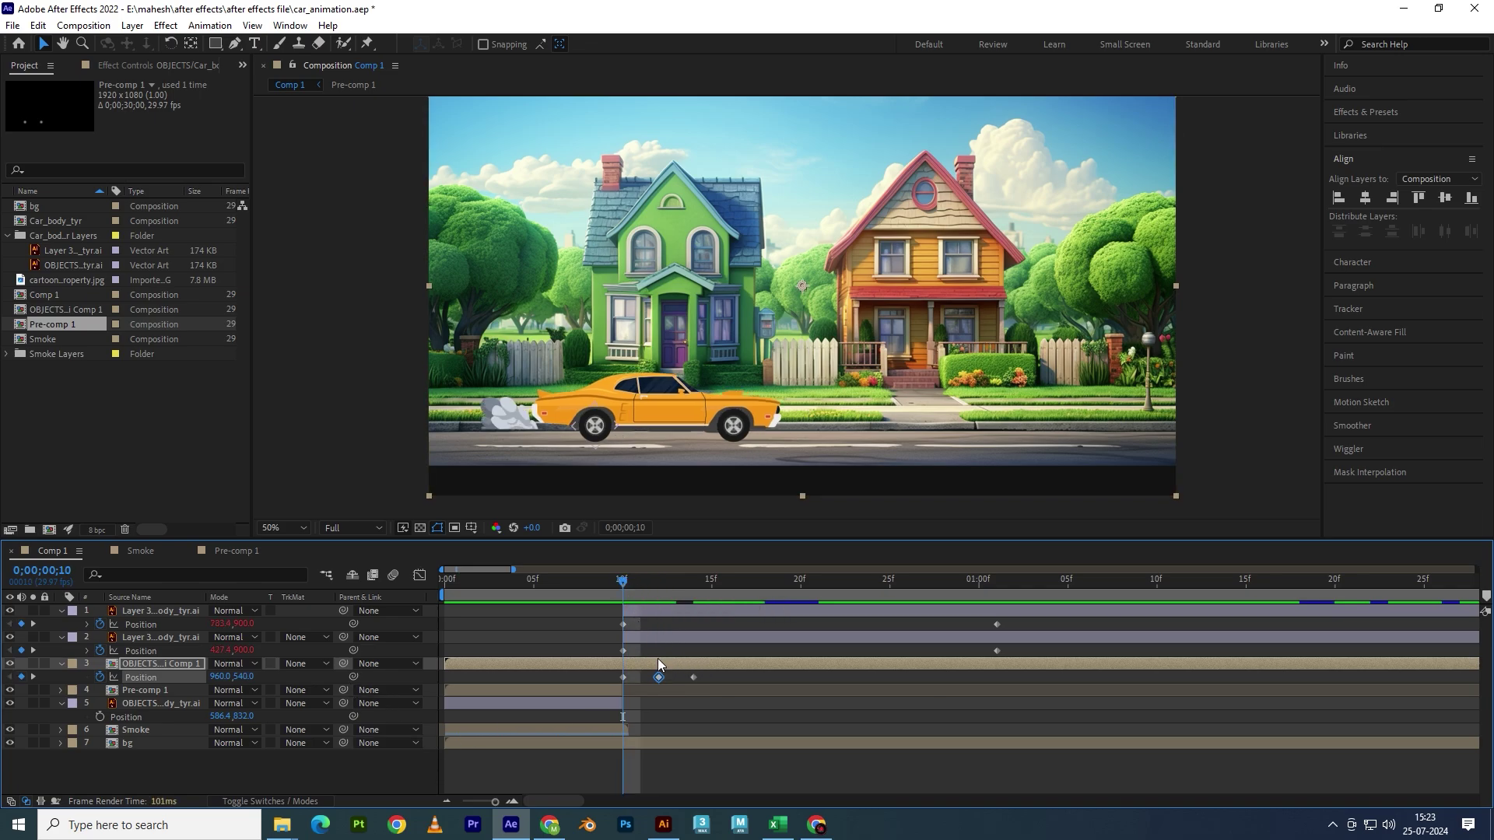
{"action": "scroll", "coordinate": [606, 685], "scroll_direction": "up", "scroll_amount": 3}
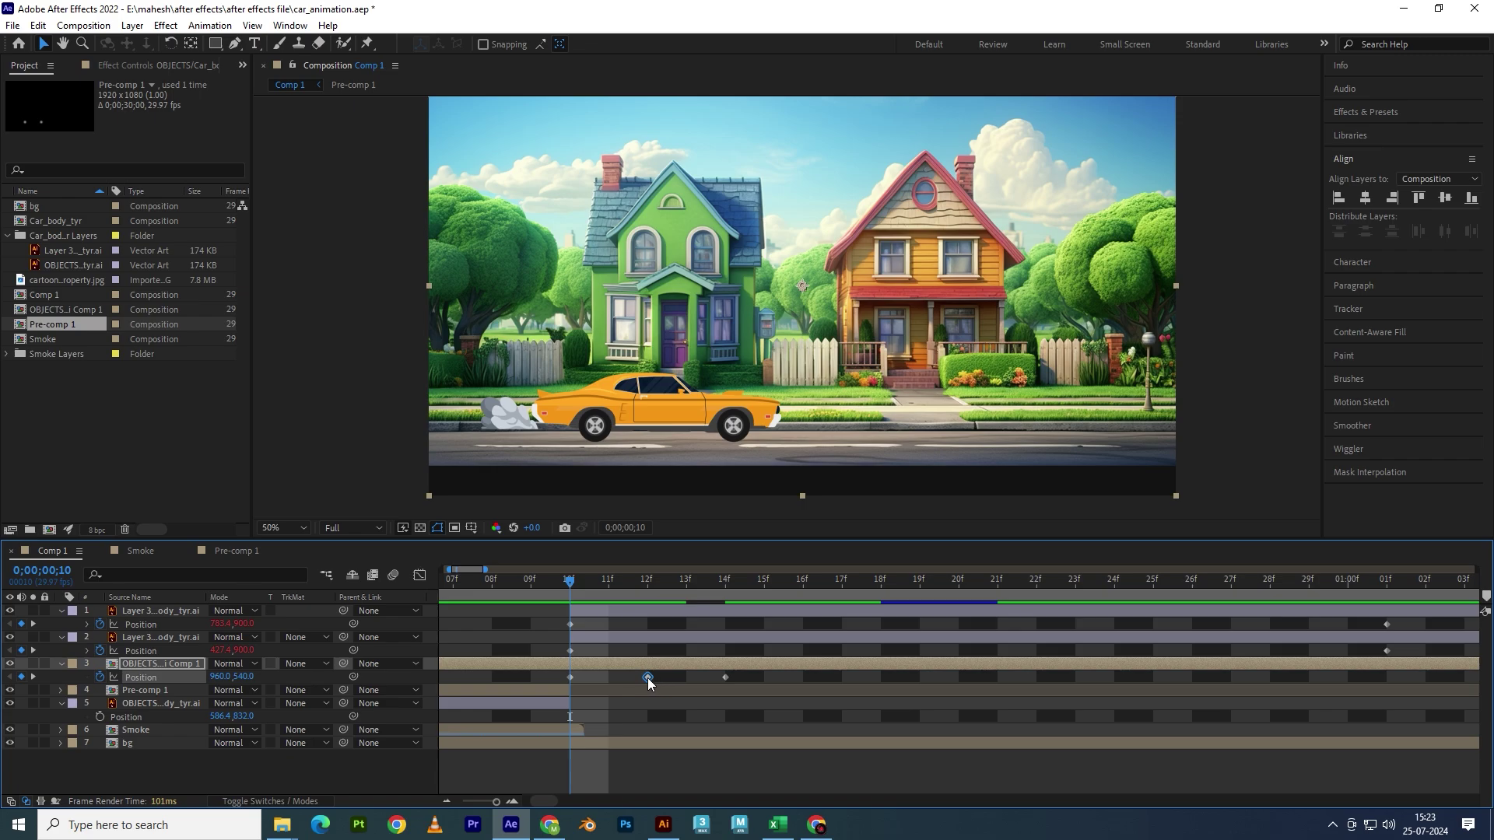
{"action": "left_click_drag", "start_coordinate": [647, 677], "coordinate": [609, 677]}
{"action": "left_click_drag", "start_coordinate": [725, 677], "coordinate": [646, 679]}
{"action": "scroll", "coordinate": [691, 693], "scroll_direction": "down", "scroll_amount": 3}
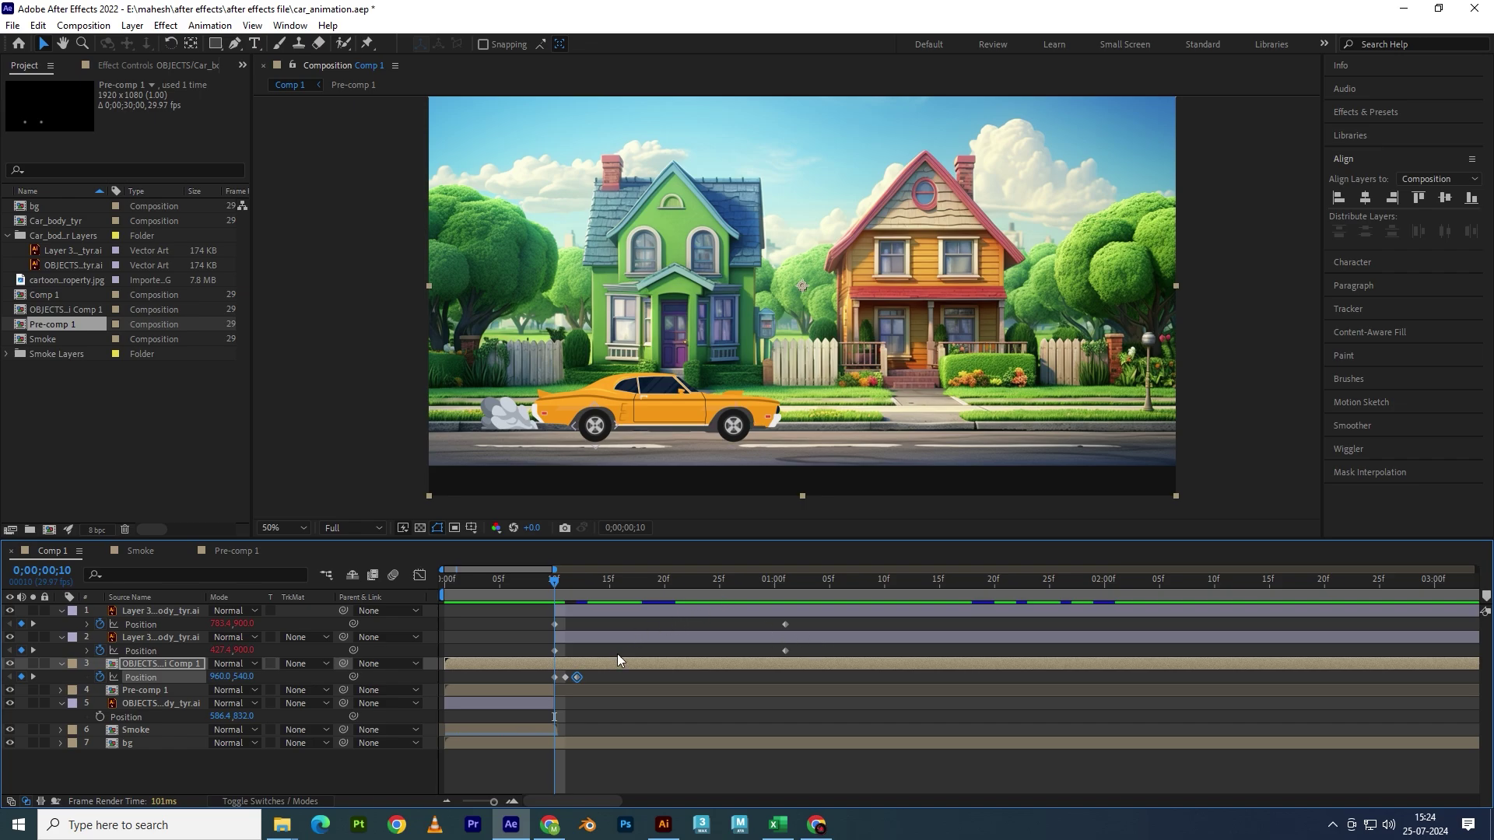
{"action": "left_click", "coordinate": [599, 667]}
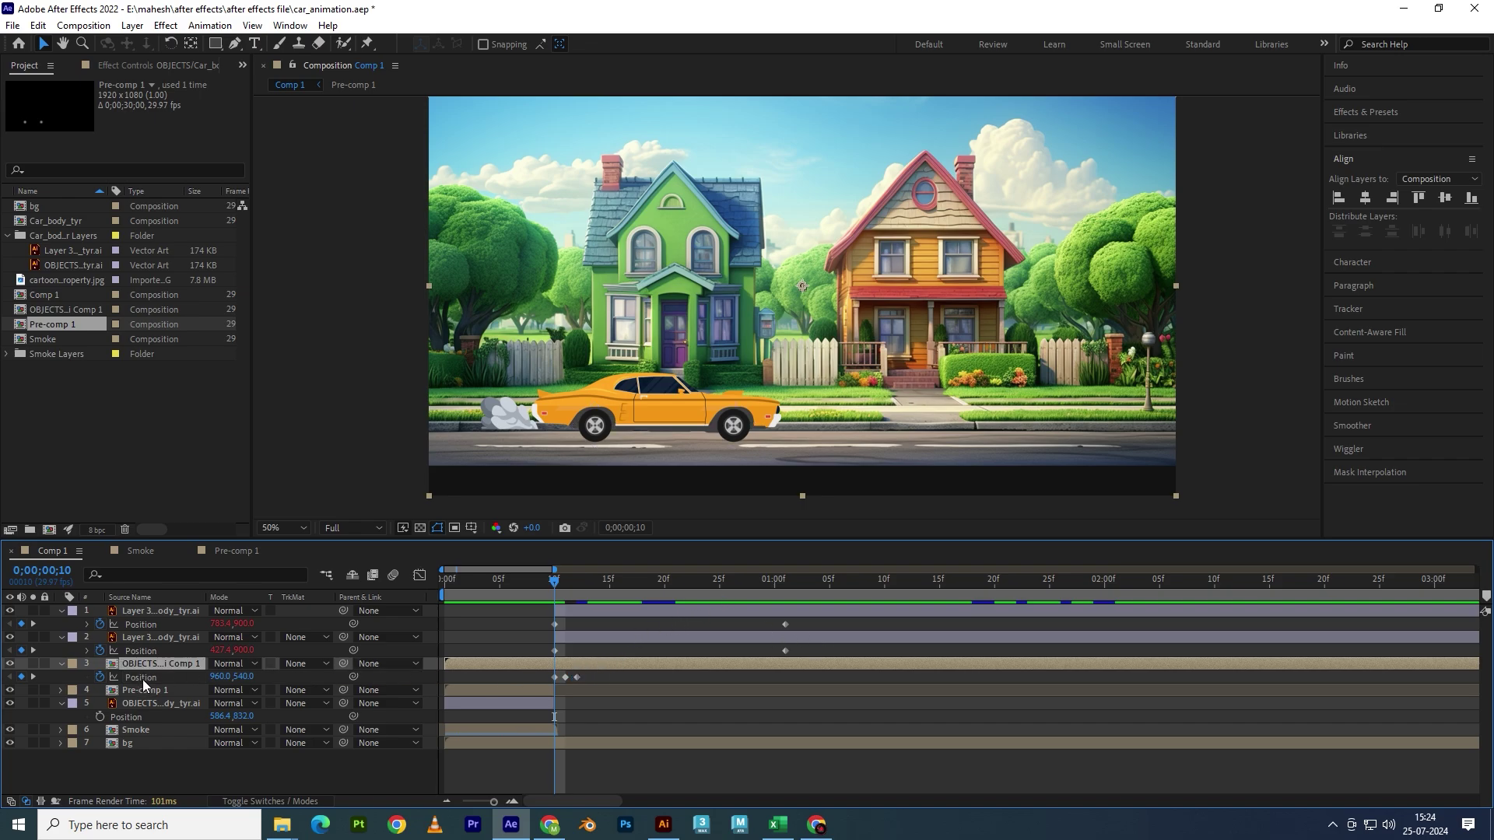
{"action": "left_click", "coordinate": [141, 679]}
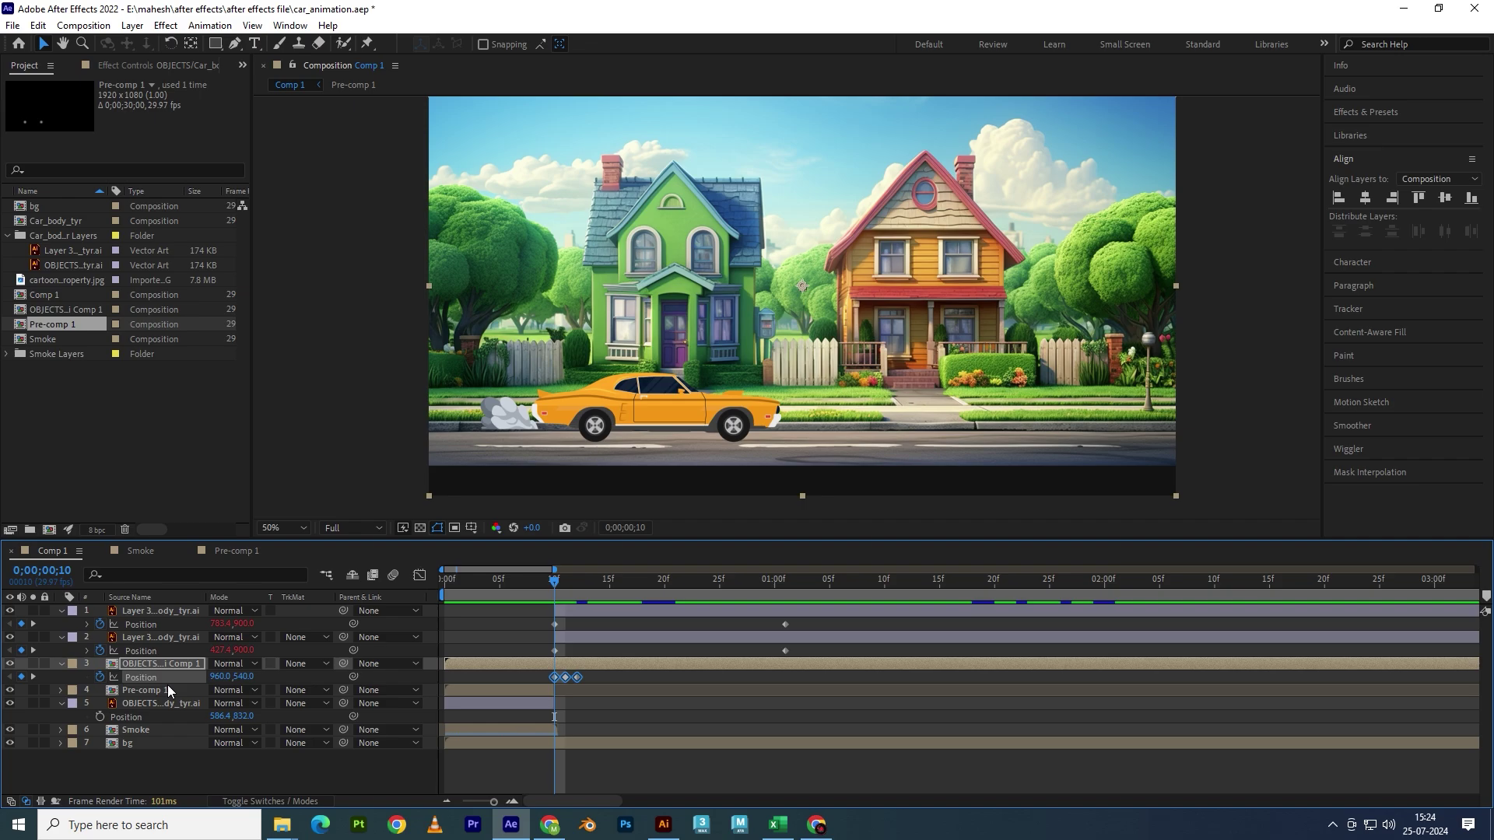
- Add a loopOut() expression to the car body's Position so its bump keyframes repeat
{"action": "key", "text": "alt+shift+equal"}
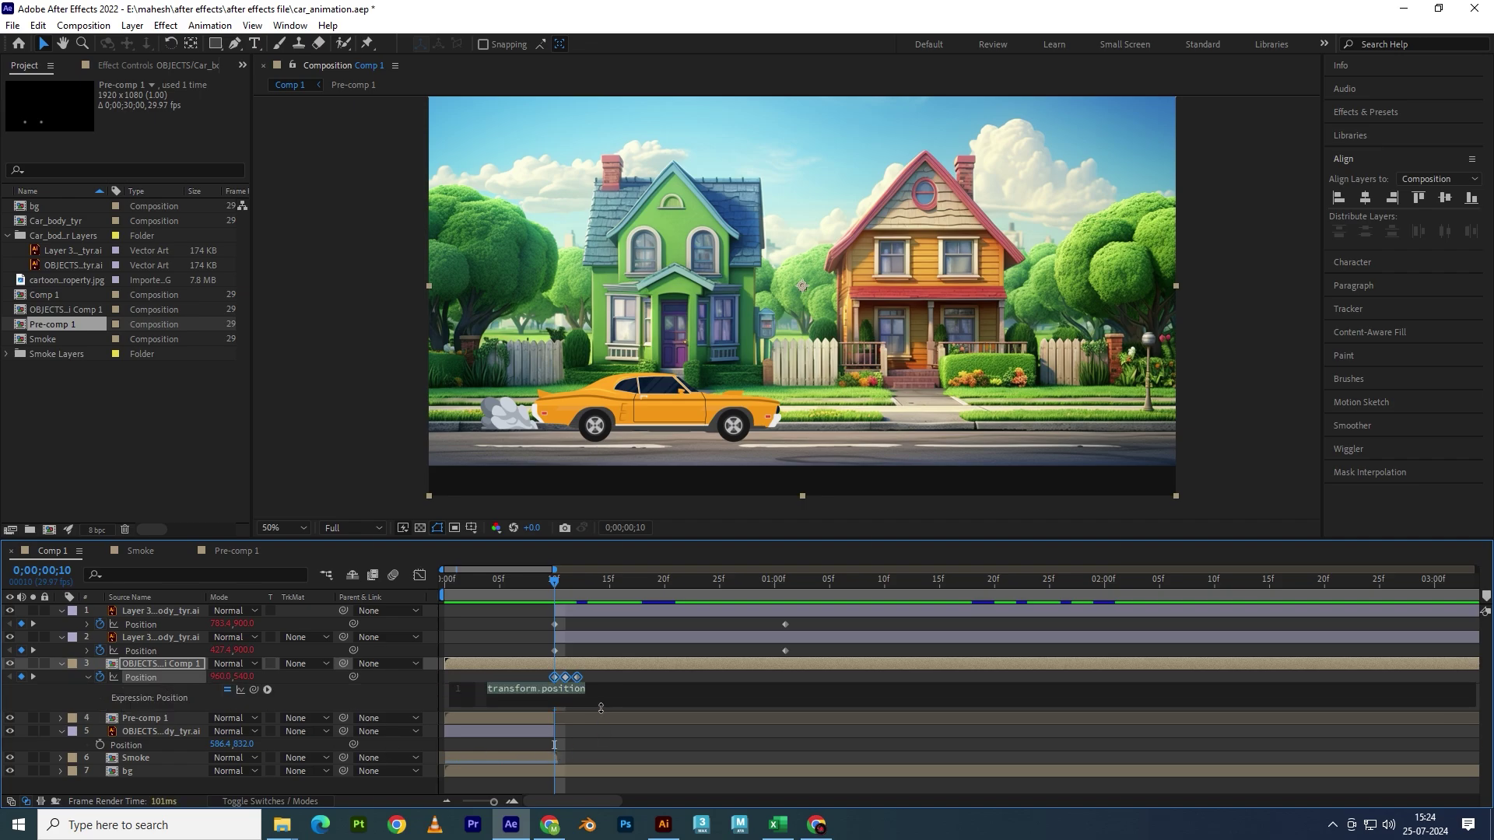
{"action": "type", "text": "loop"}
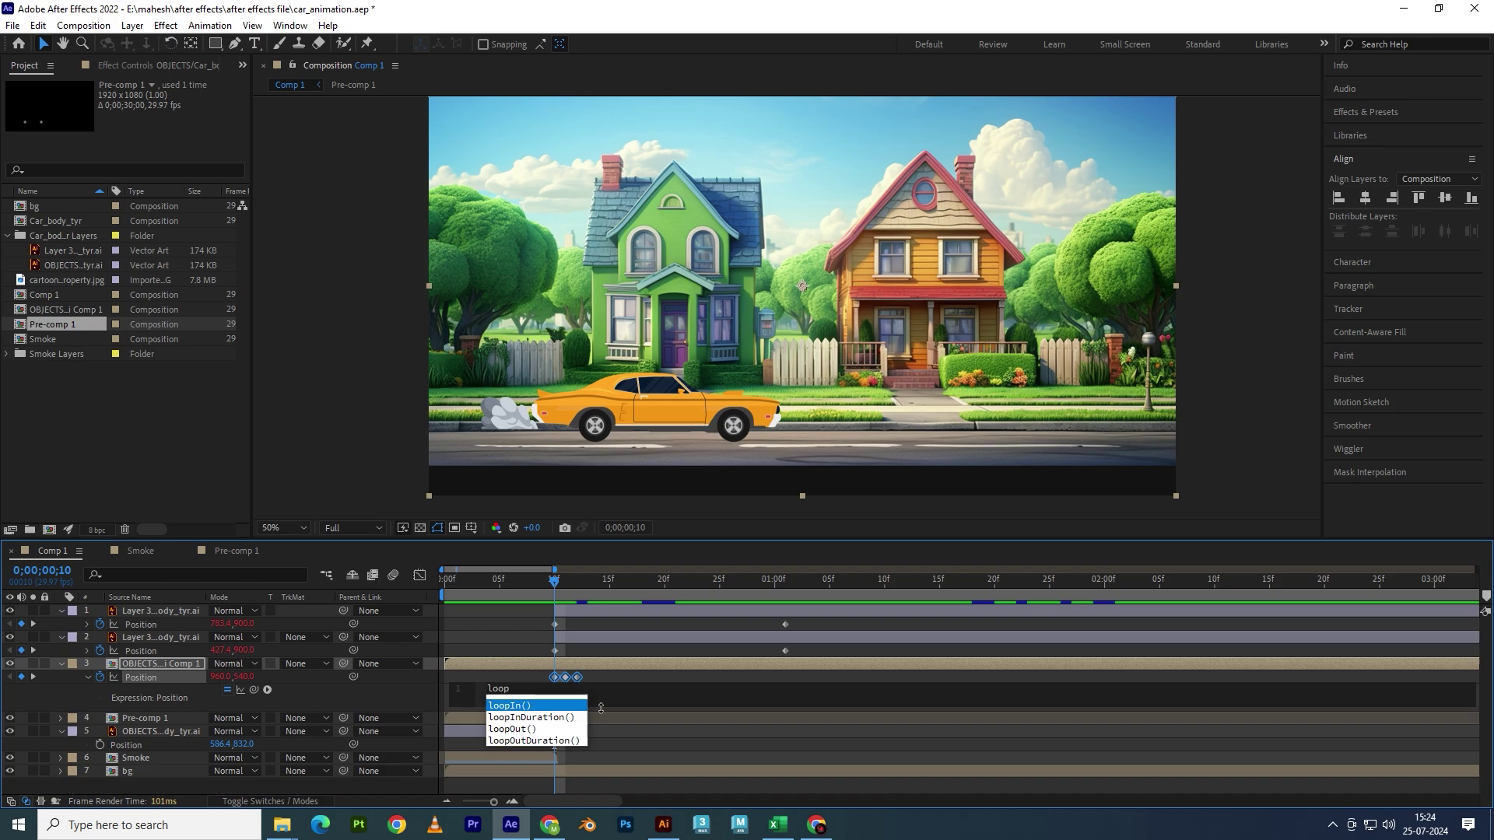
{"action": "left_click", "coordinate": [522, 730]}
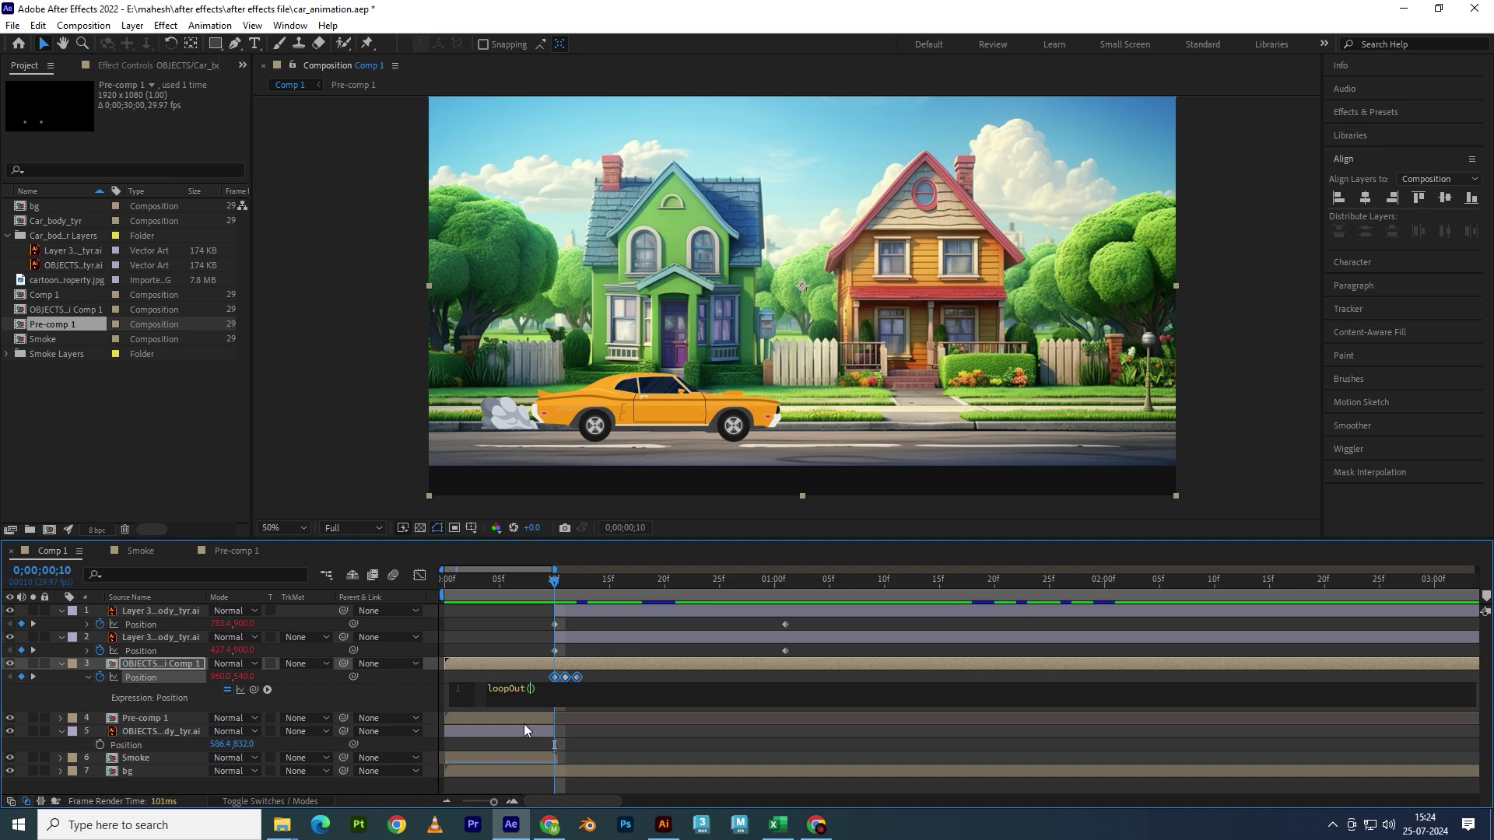
{"action": "left_click", "coordinate": [521, 617]}
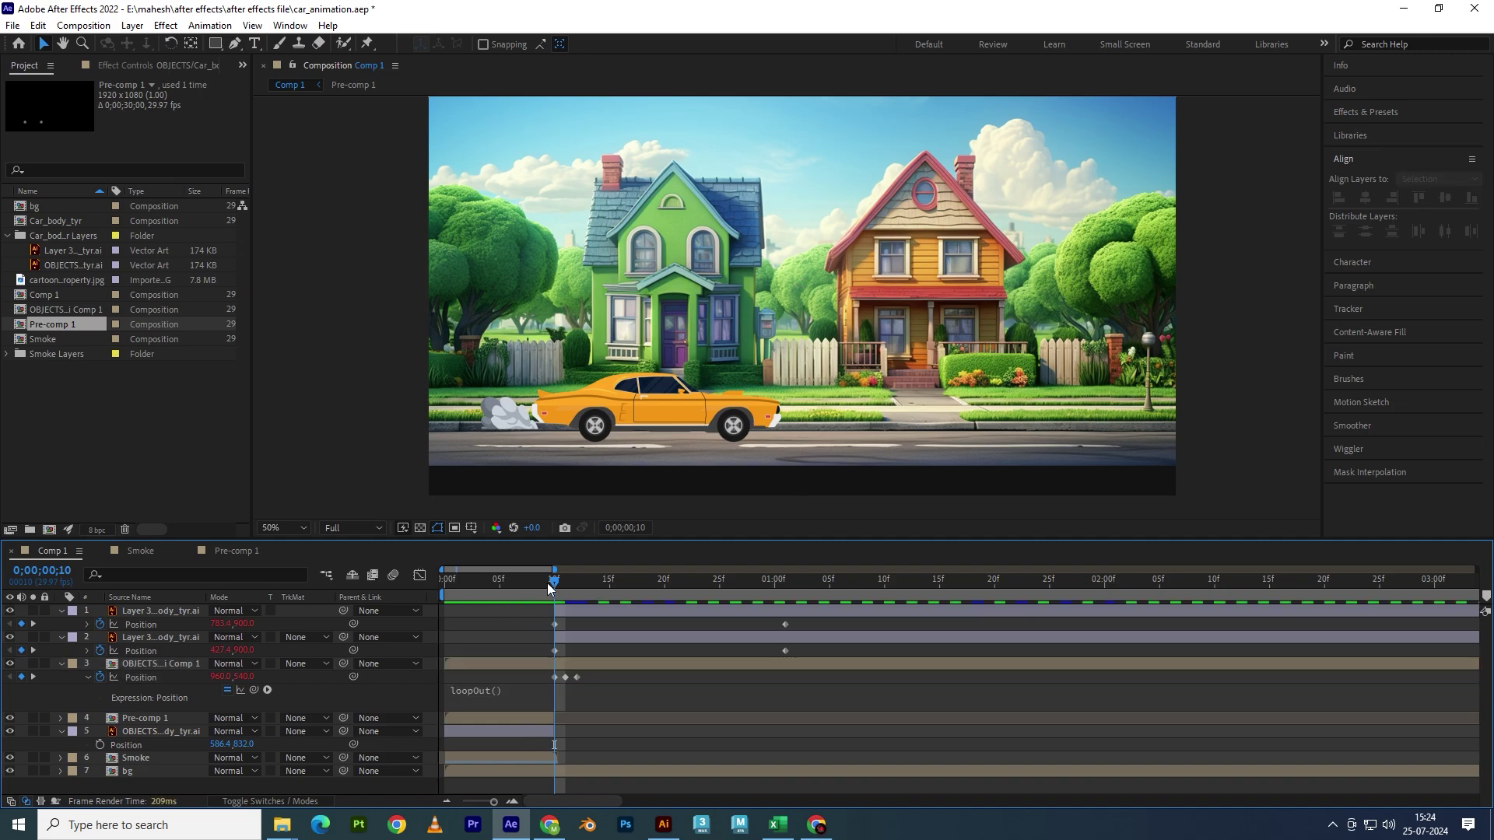
- Preview the looping bump, move the last bump keyframe to 13f, and preview again
{"action": "key", "text": "space"}
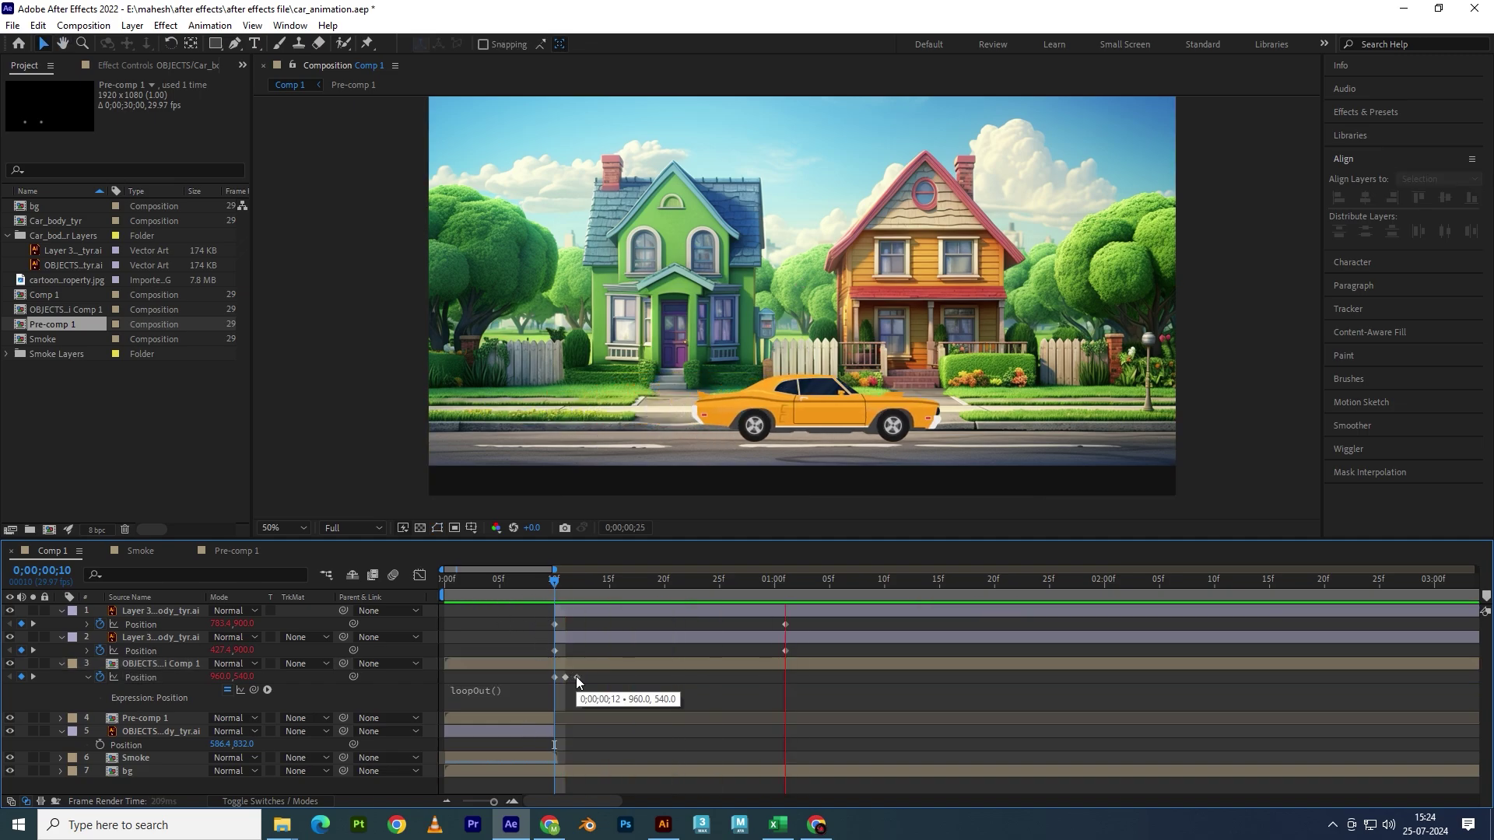
{"action": "key", "text": "space"}
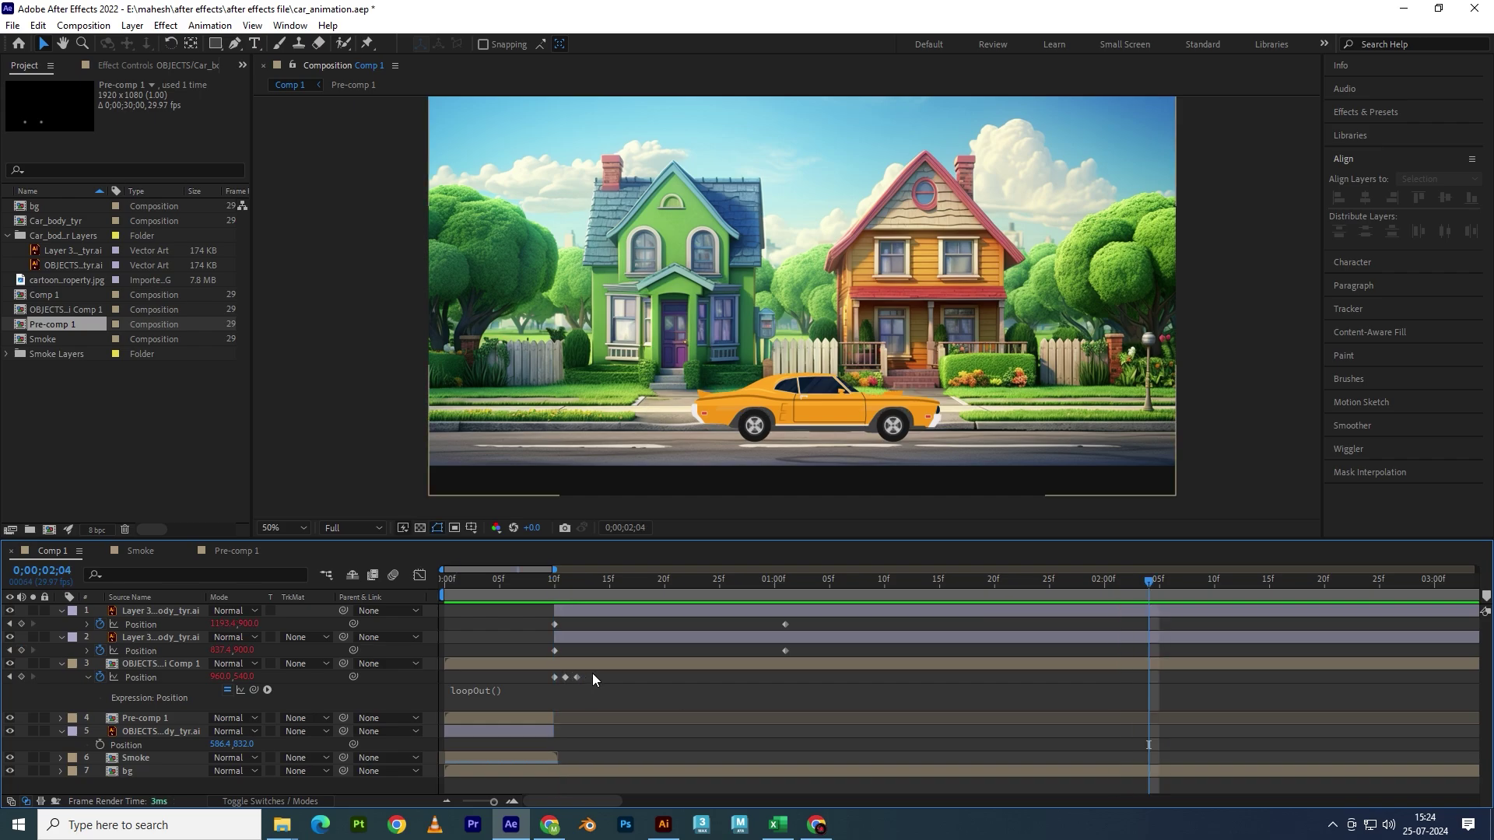
{"action": "scroll", "coordinate": [511, 678], "scroll_direction": "up", "scroll_amount": 3}
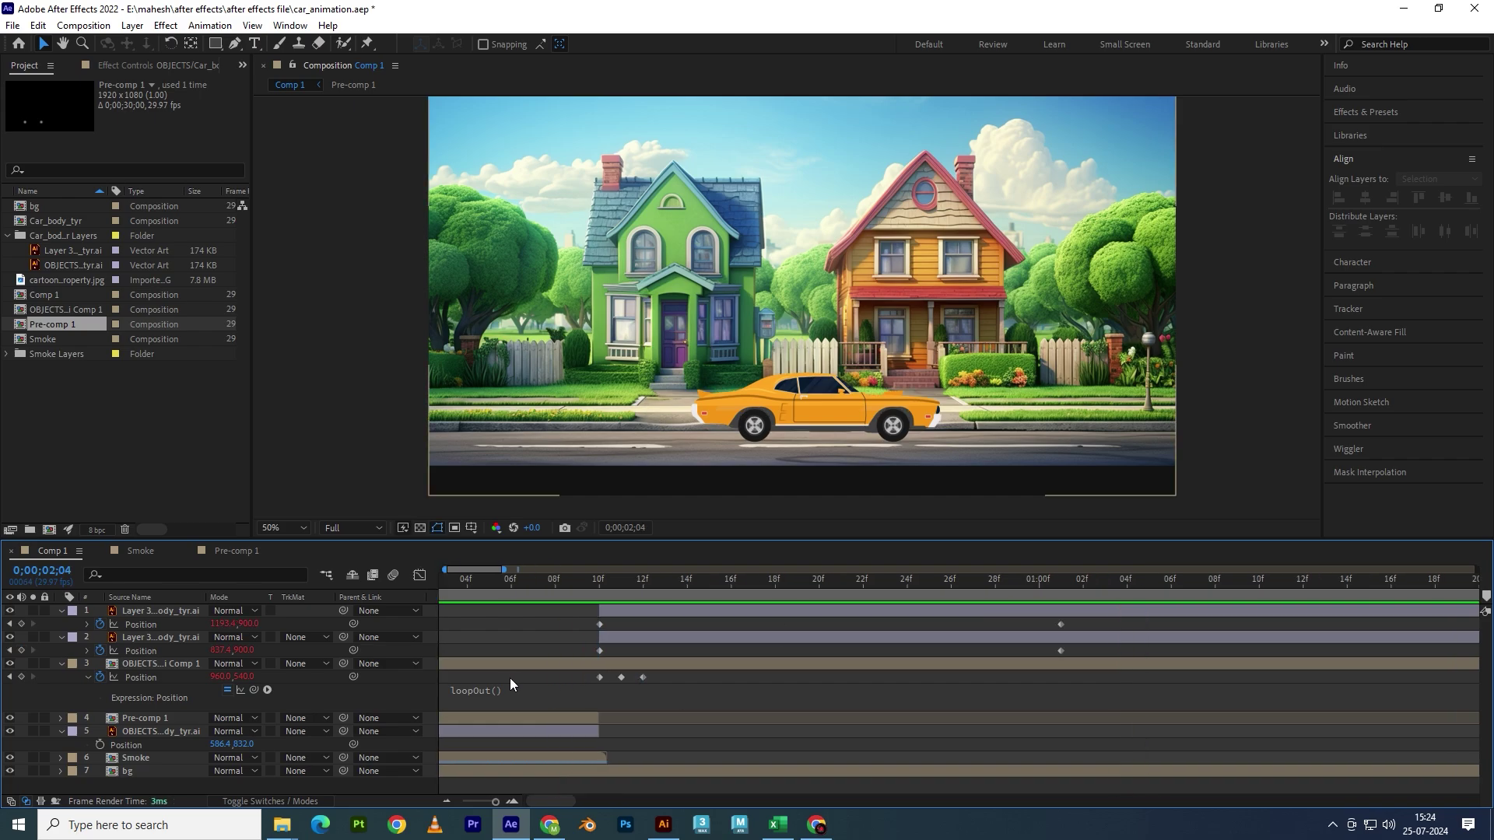
{"action": "left_click_drag", "start_coordinate": [643, 677], "coordinate": [687, 677]}
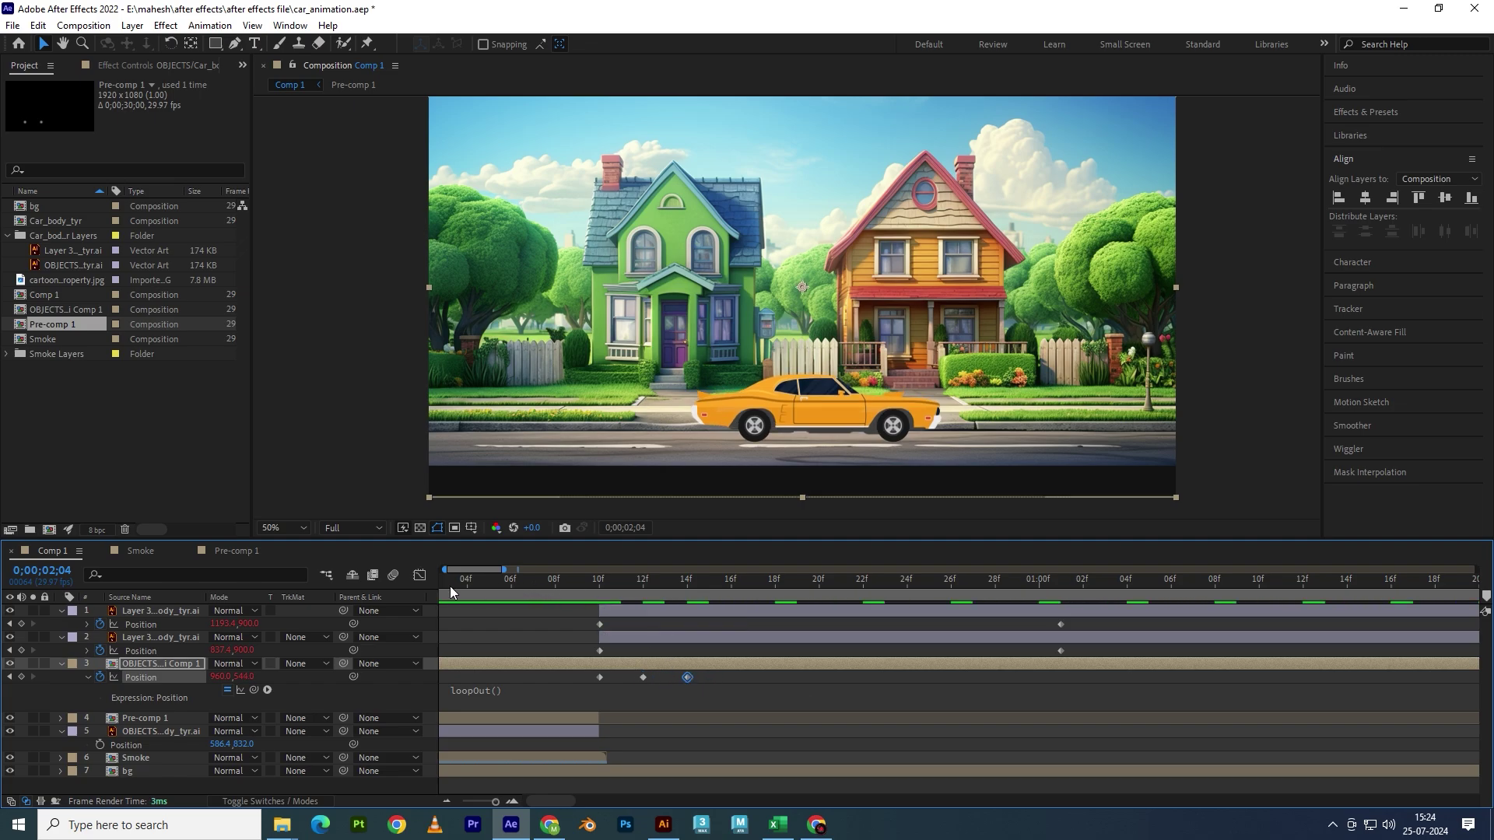
{"action": "left_click_drag", "start_coordinate": [449, 585], "coordinate": [421, 625]}
{"action": "key", "text": "minus"}
{"action": "key", "text": "space"}
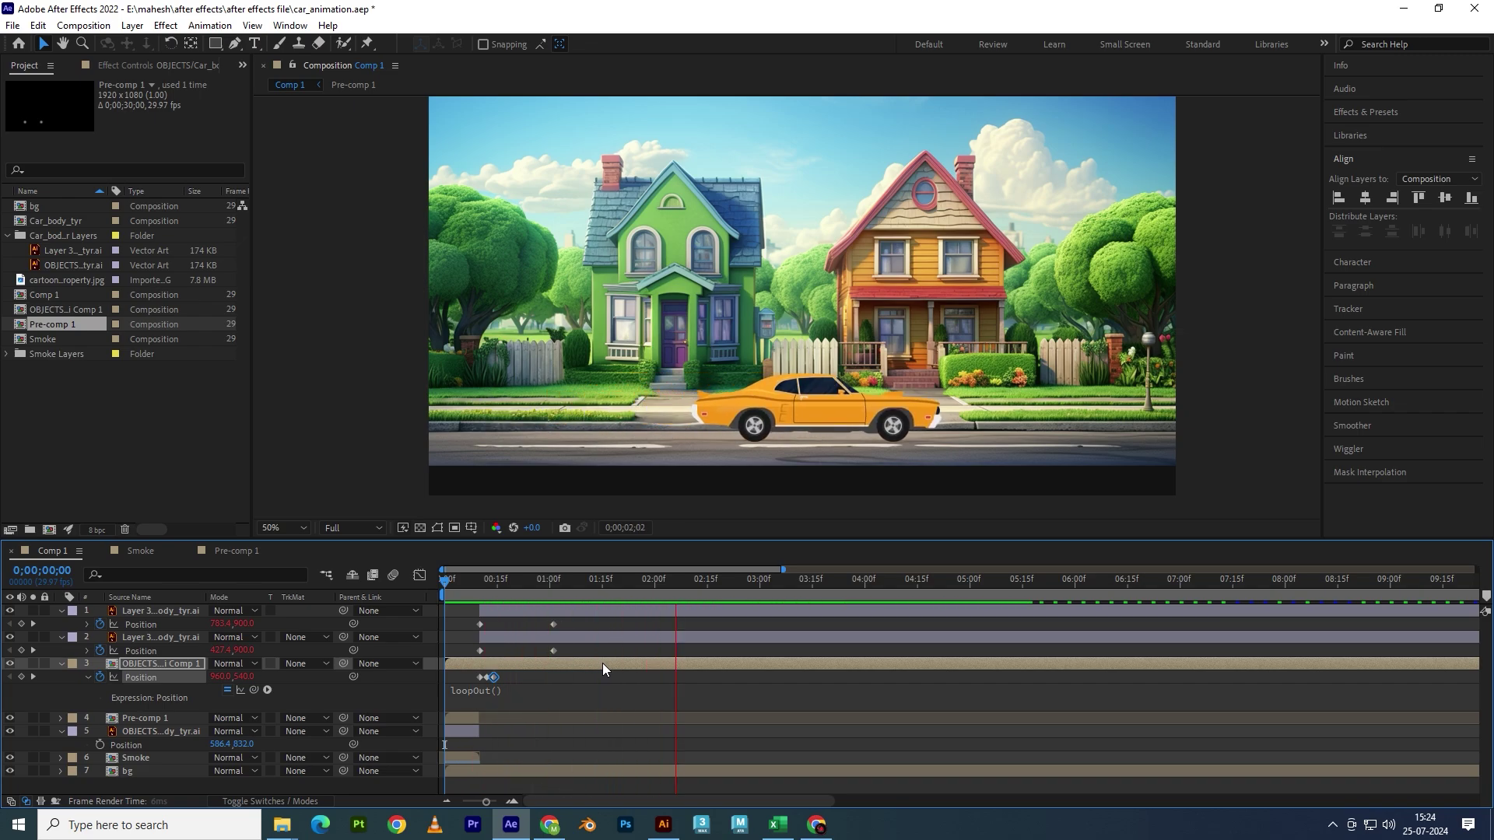
{"action": "key", "text": "space"}
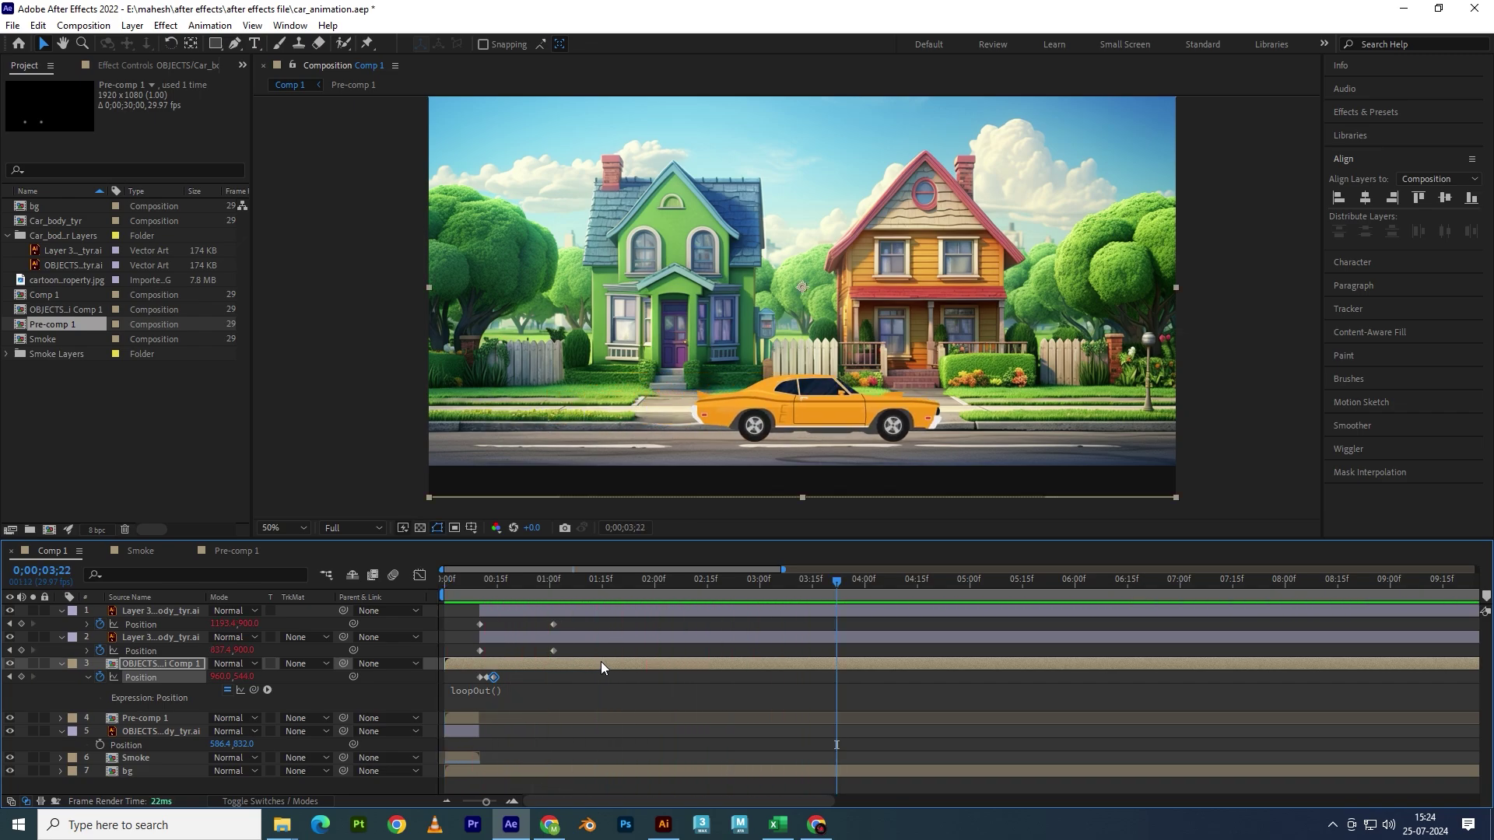
- Spread the bump keyframes to 10f, 12f and 16f to slow the bounce, and preview
{"action": "scroll", "coordinate": [521, 679], "scroll_direction": "up", "scroll_amount": 3, "text": "alt"}
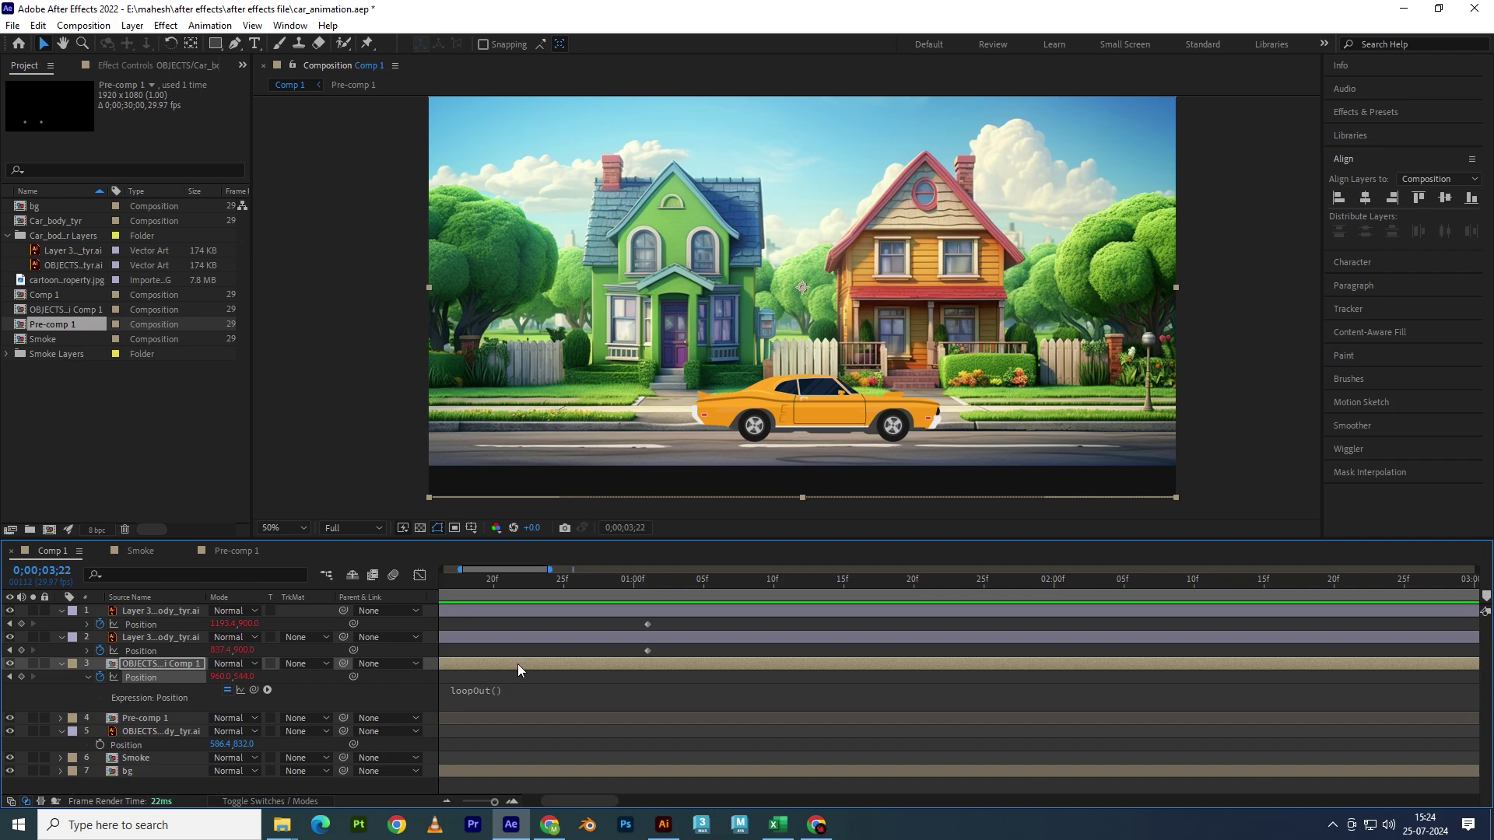
{"action": "key", "text": "Home"}
{"action": "mouse_move", "coordinate": [643, 677]}
{"action": "left_mouse_down"}
{"action": "mouse_move", "coordinate": [671, 677]}
{"action": "mouse_move", "coordinate": [632, 677]}
{"action": "left_mouse_up"}
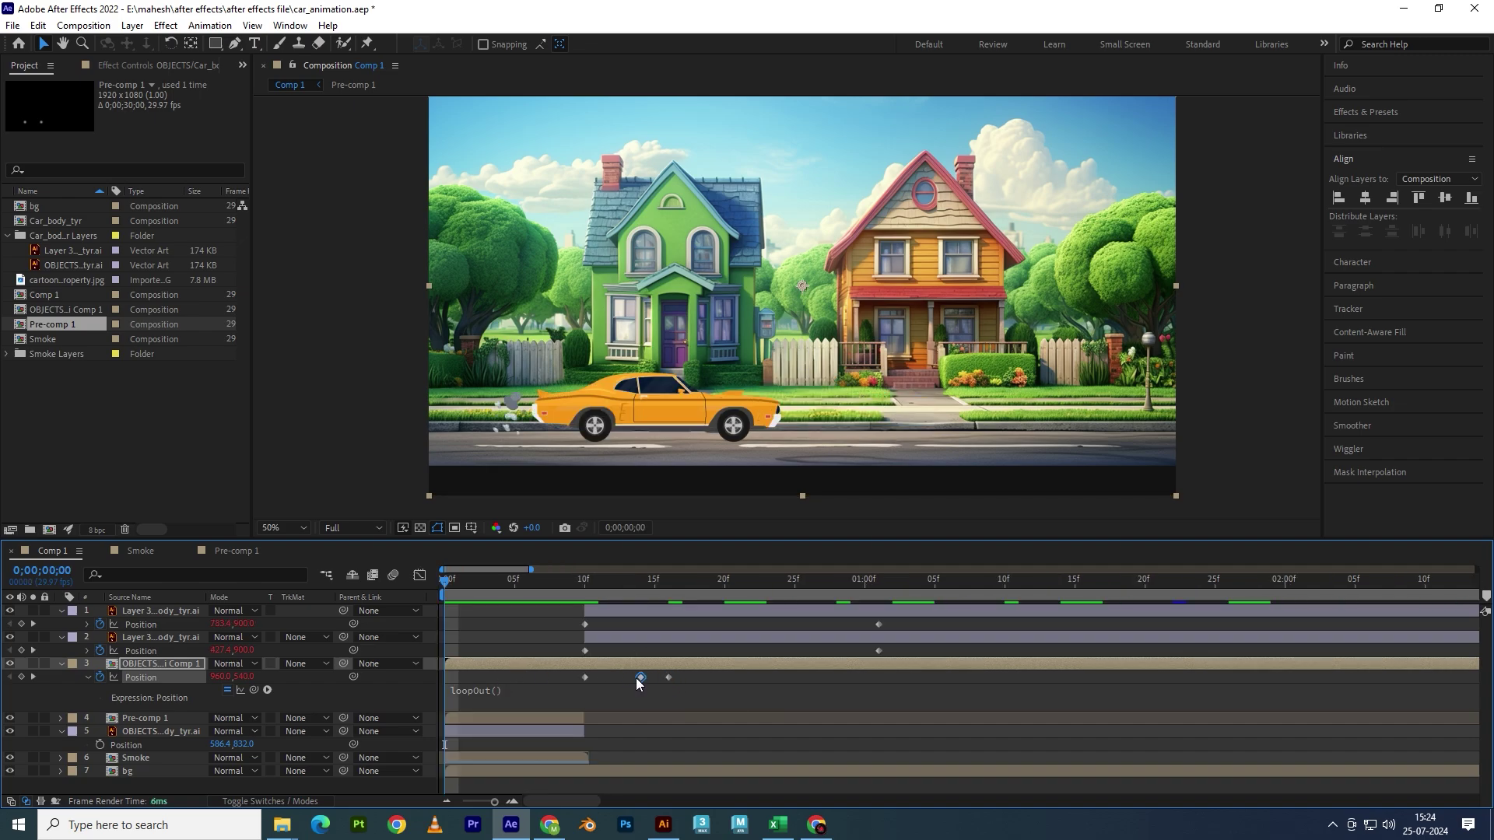
{"action": "mouse_move", "coordinate": [634, 680]}
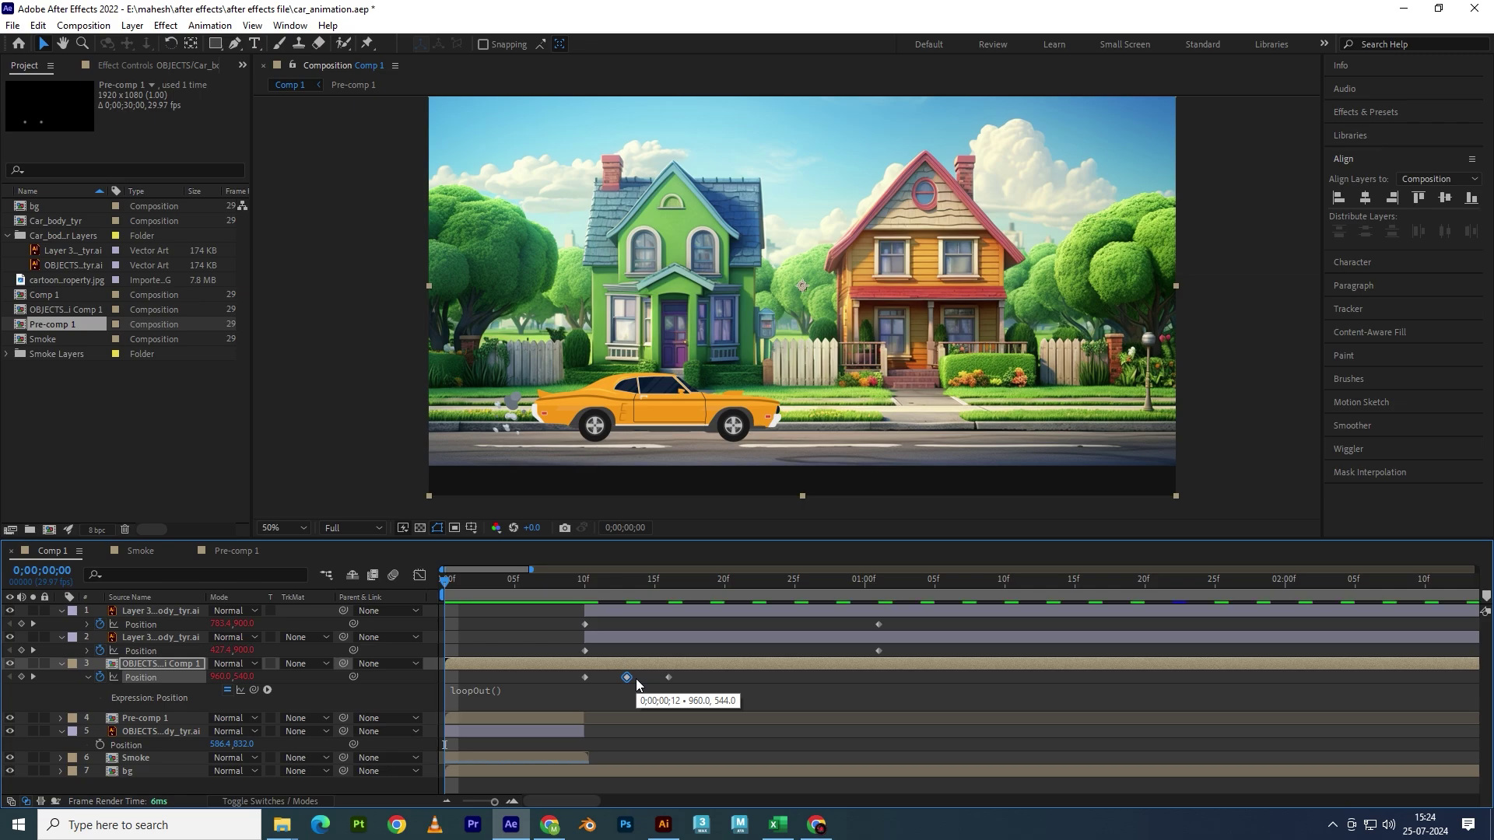
{"action": "left_click_drag", "start_coordinate": [637, 681], "coordinate": [625, 684]}
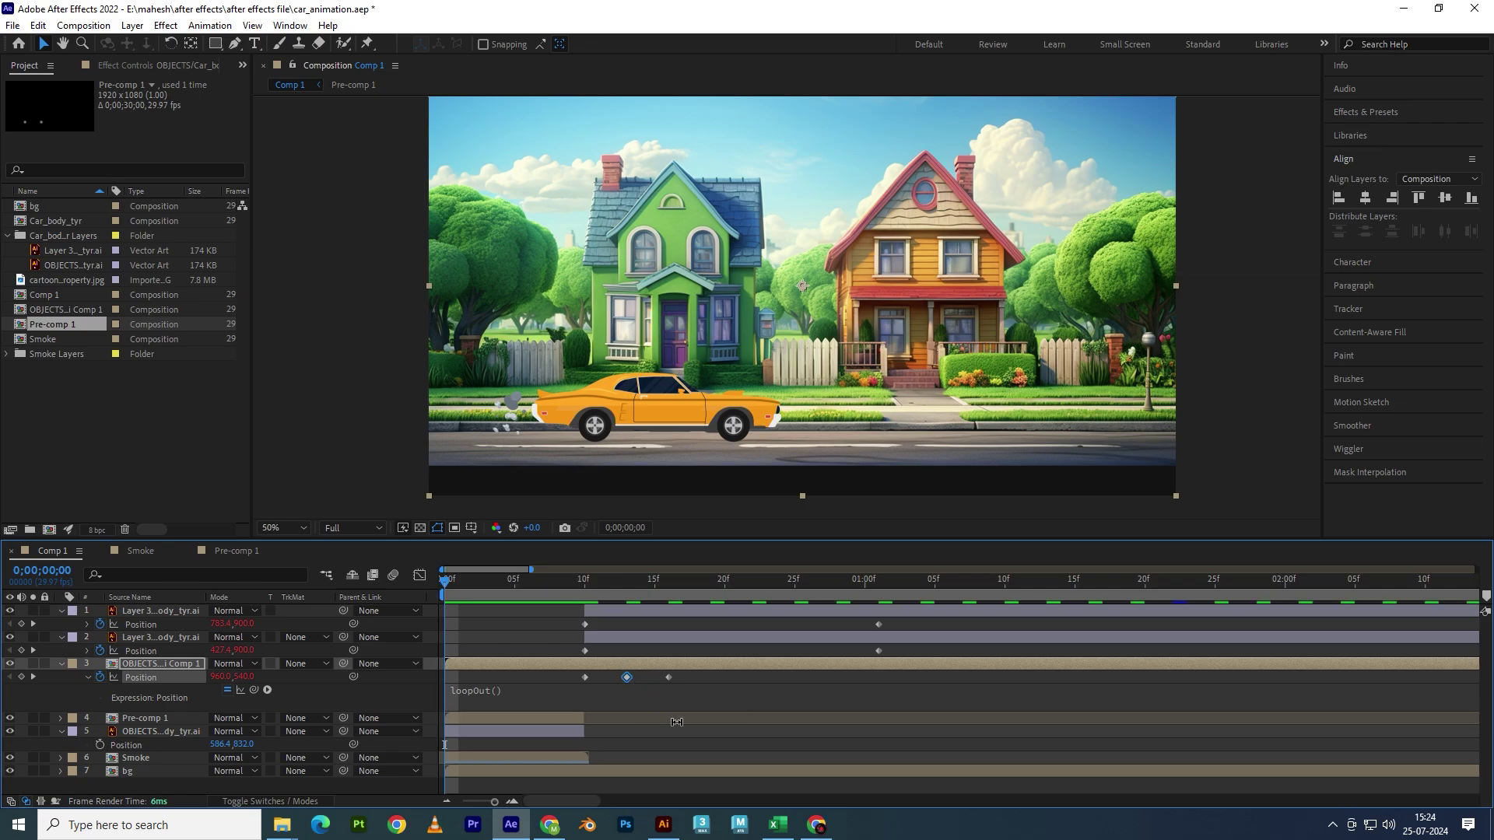
{"action": "key", "text": "space"}
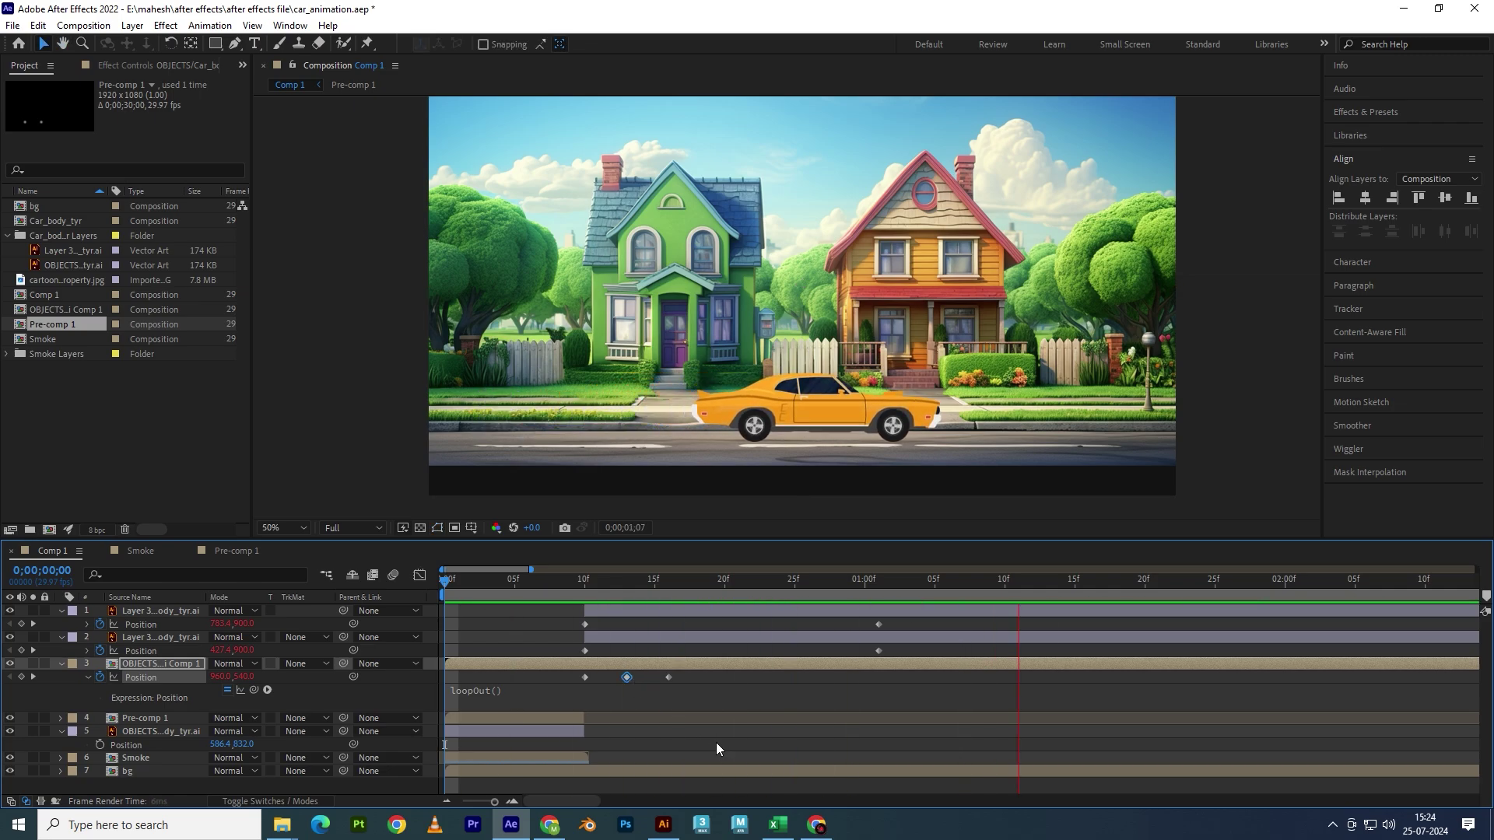
{"action": "key", "text": "space"}
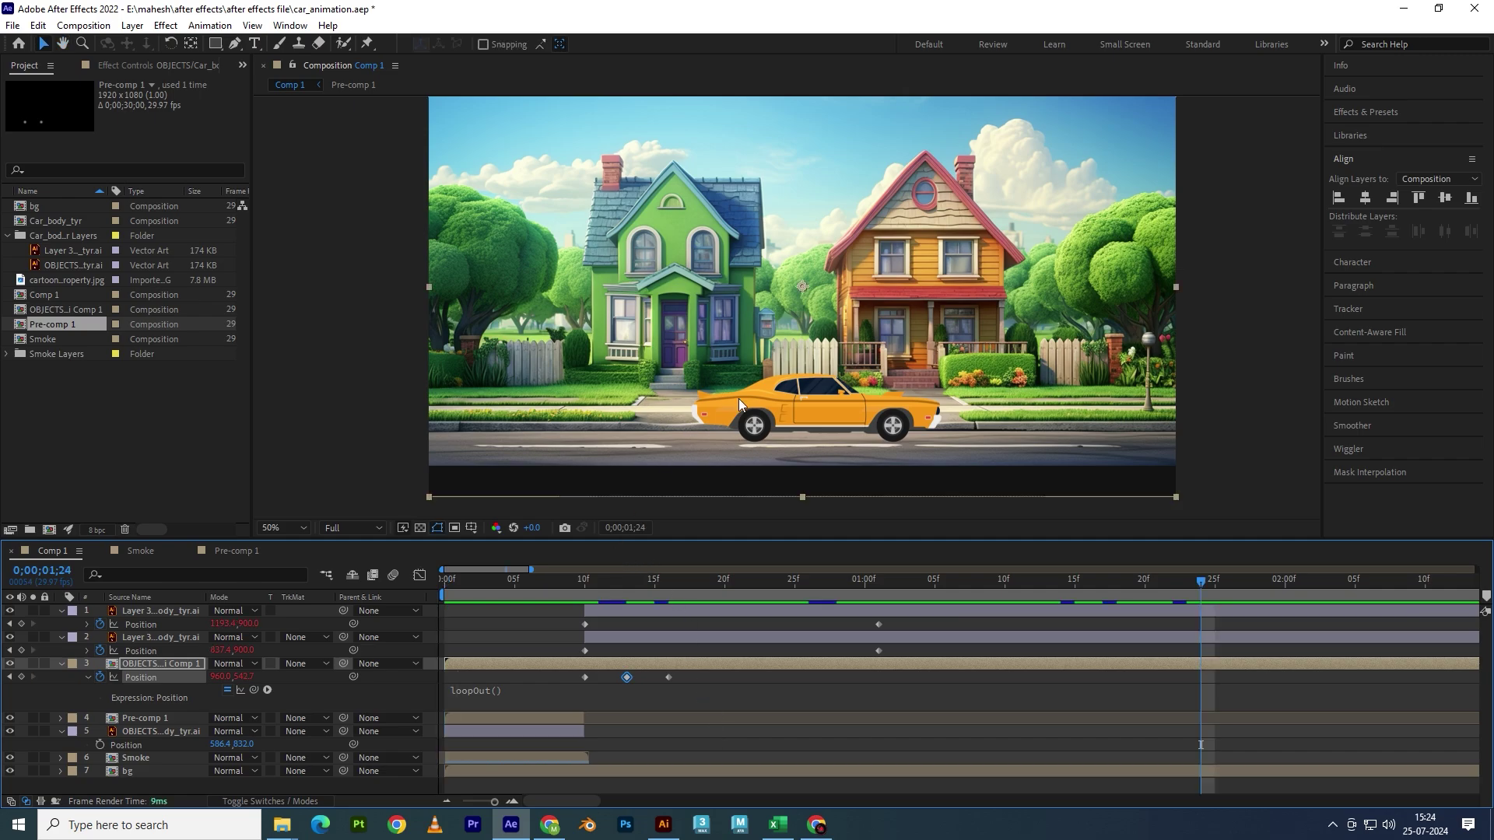
{"action": "scroll", "coordinate": [763, 377], "scroll_direction": "down", "scroll_amount": 2}
- Collapse all layers' properties, select the bg layer, and show the switches columns
{"action": "left_click", "coordinate": [669, 582]}
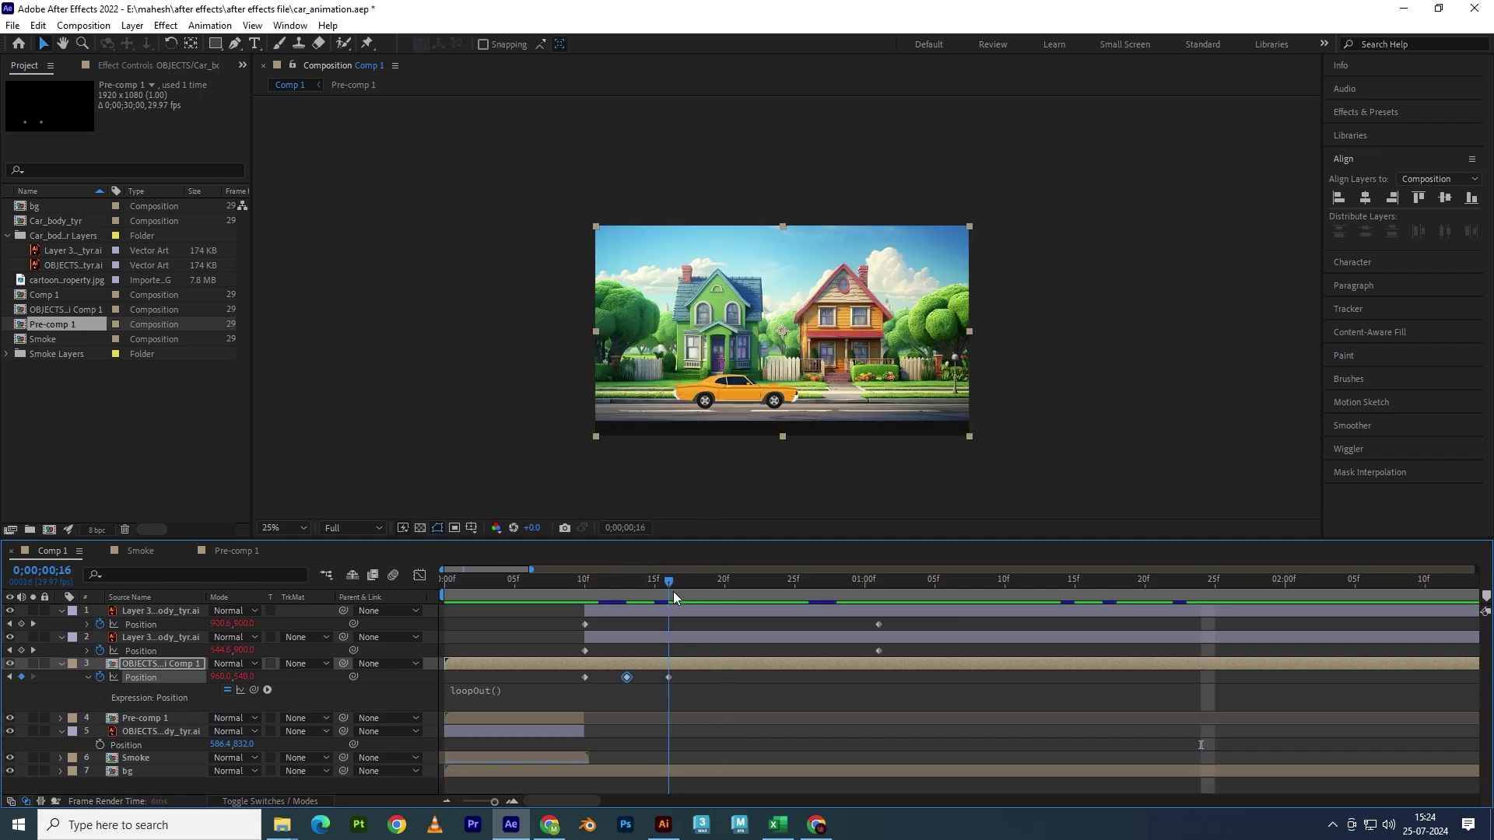
{"action": "key", "text": "ctrl+a"}
{"action": "key", "text": "u"}
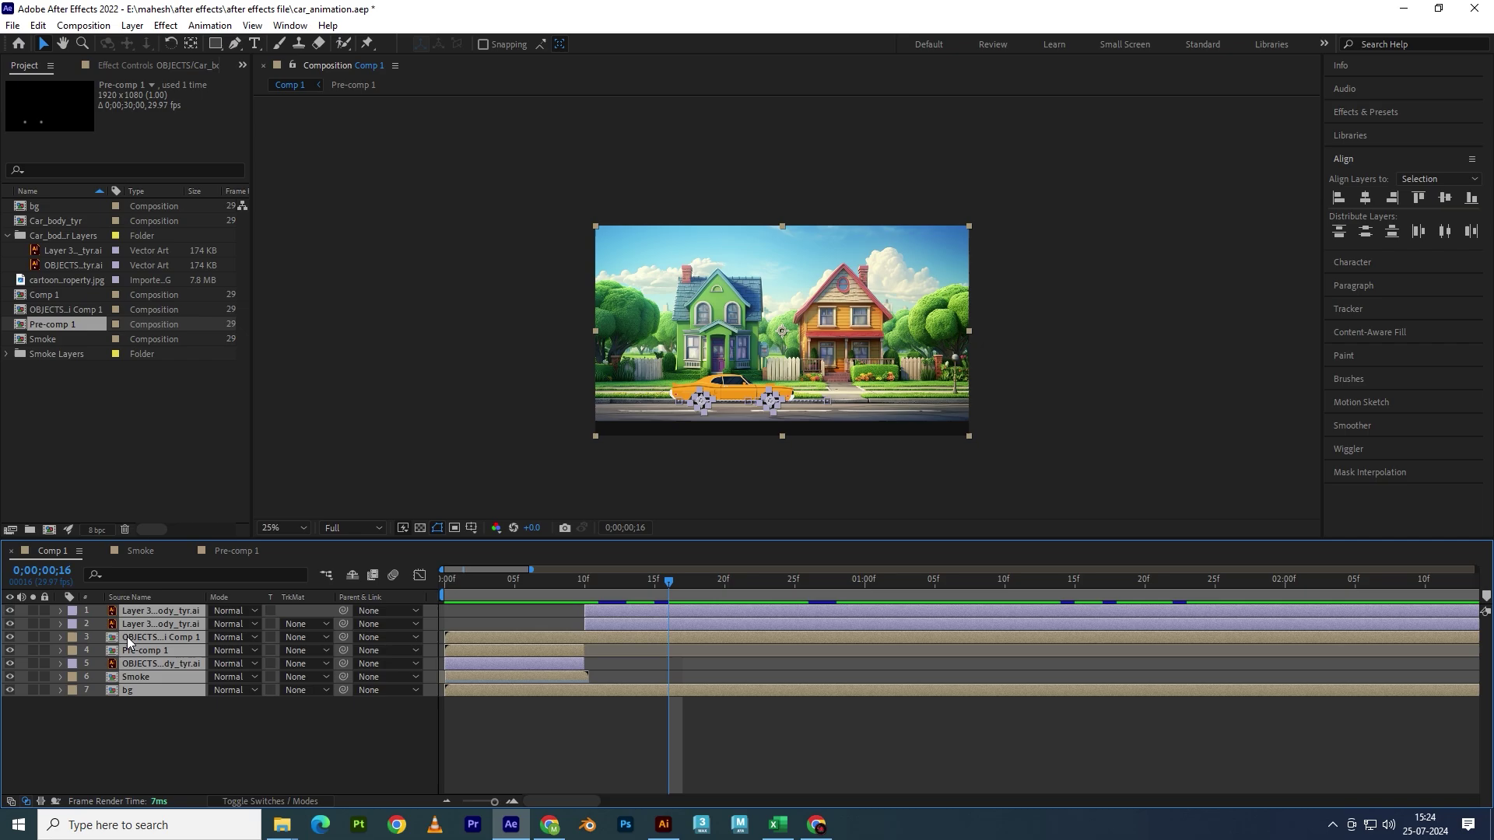
{"action": "left_click", "coordinate": [129, 716]}
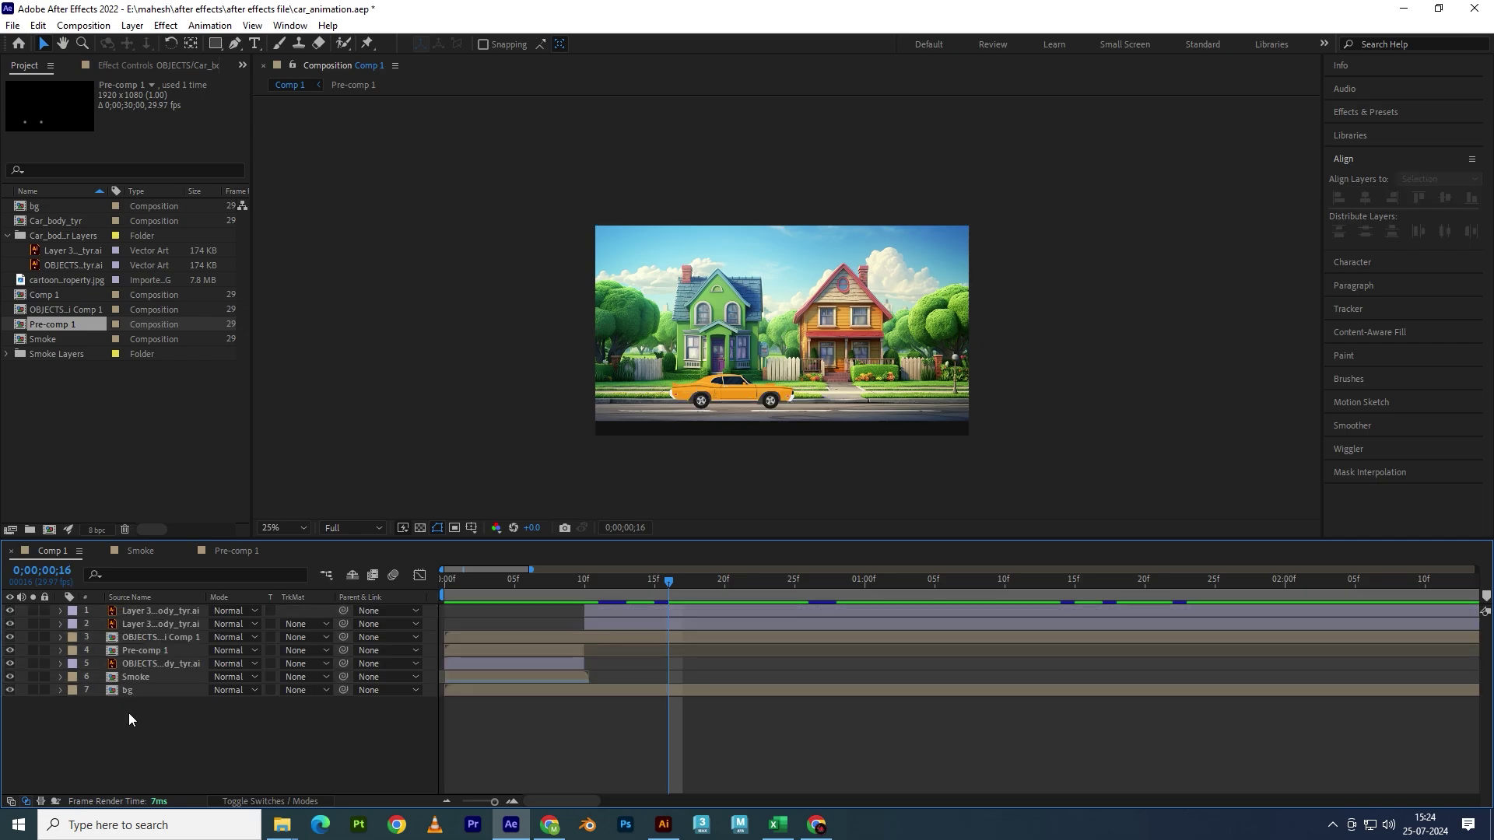
{"action": "left_click", "coordinate": [140, 687]}
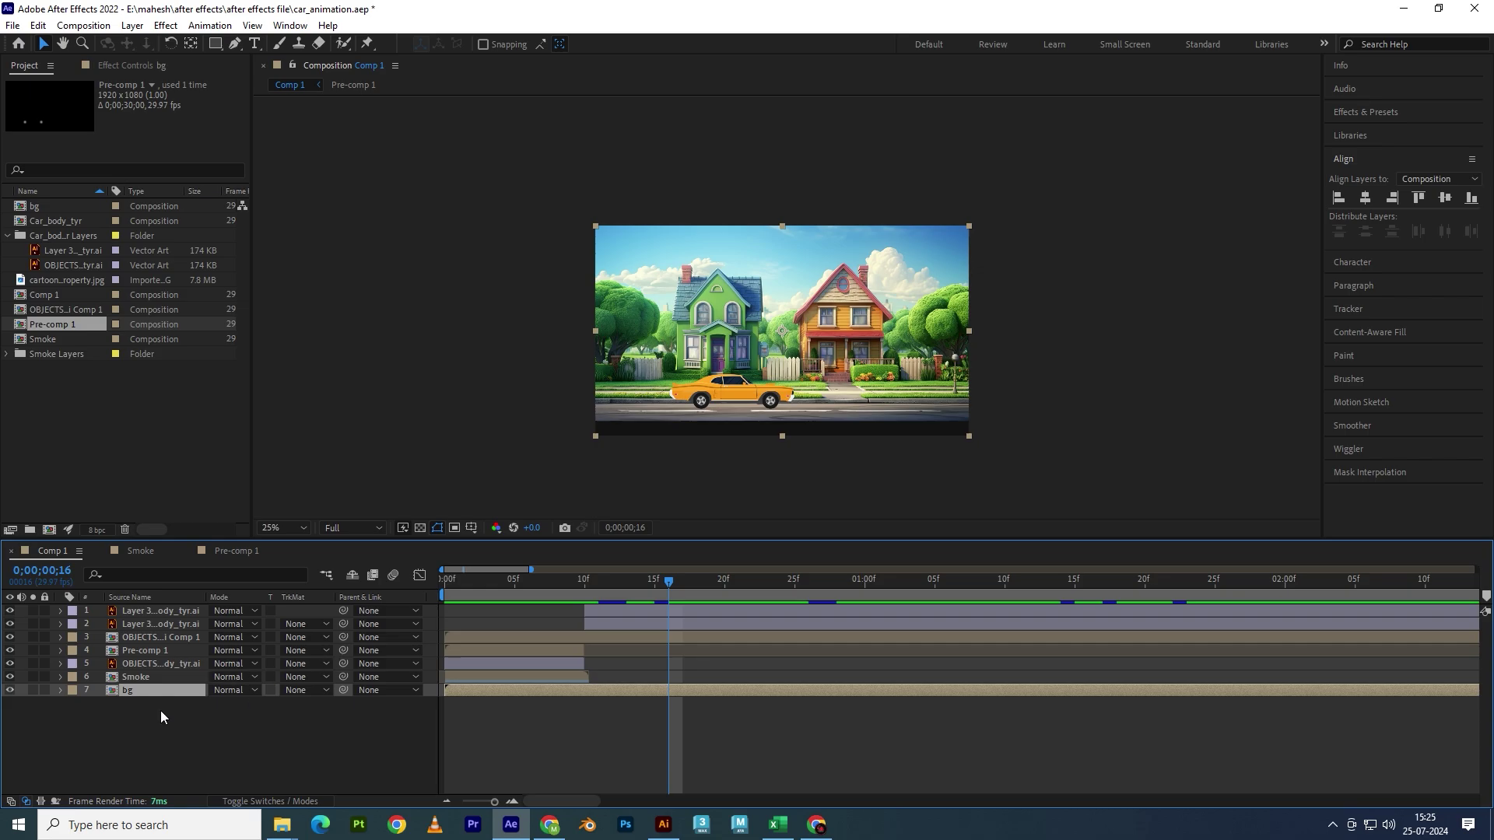
{"action": "key", "text": "F4"}
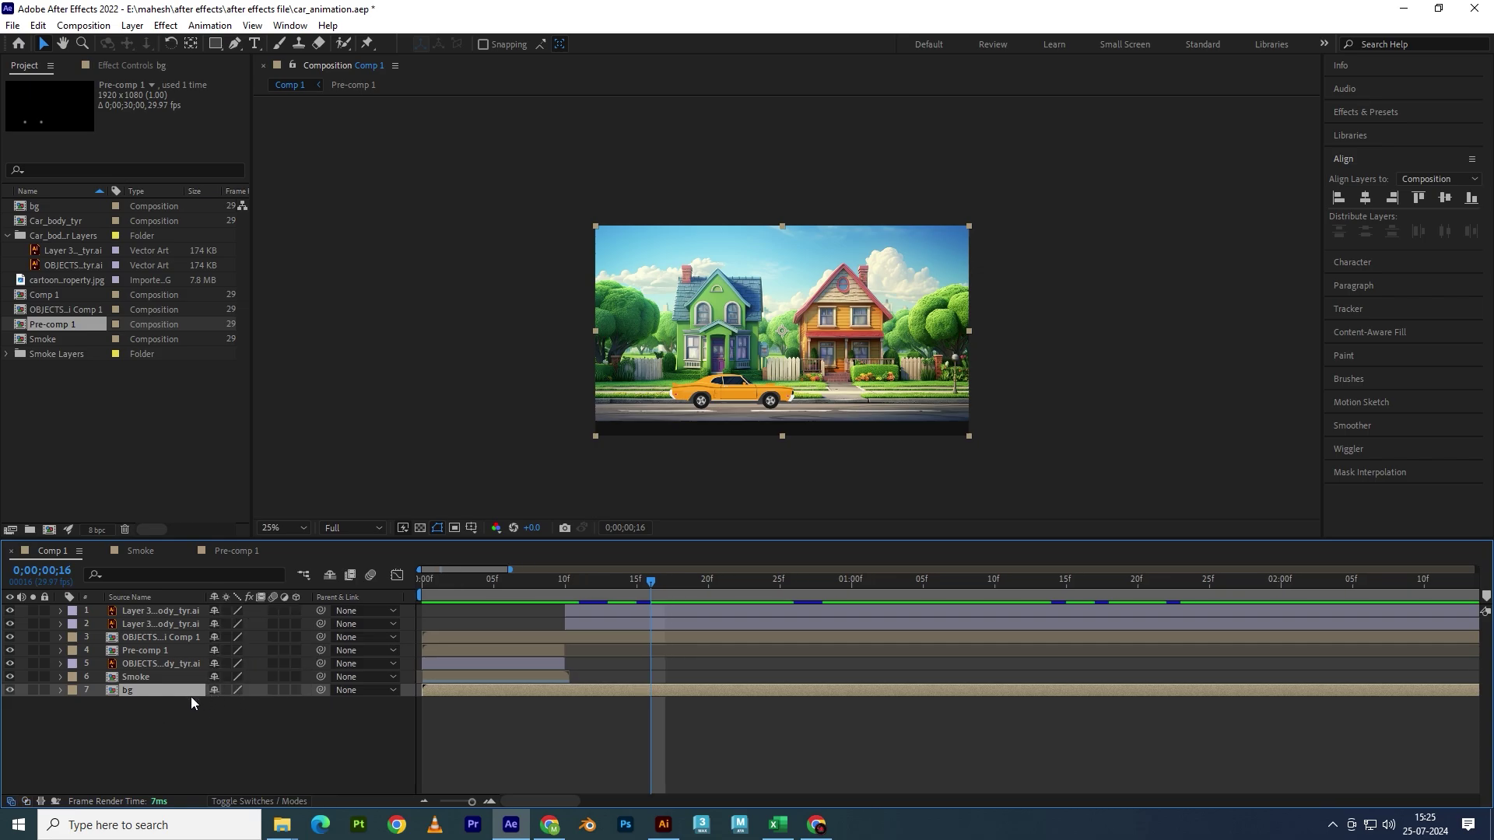
- Reveal the bg layer's Position and keep it at 960, 540
{"action": "key", "text": "p"}
{"action": "left_click_drag", "start_coordinate": [246, 704], "coordinate": [272, 702]}
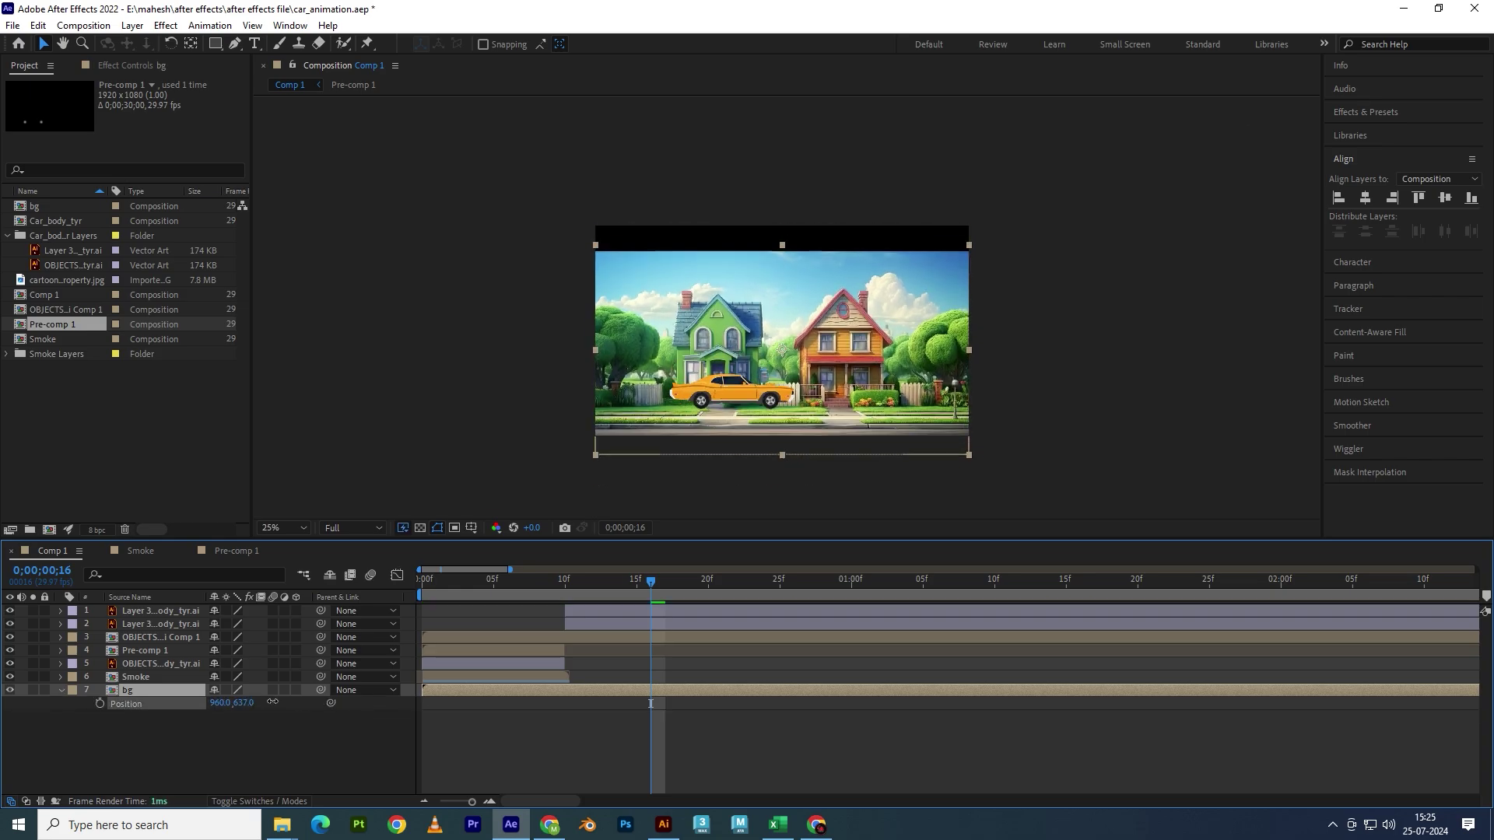
{"action": "key", "text": "ctrl+z"}
{"action": "left_click", "coordinate": [244, 703]}
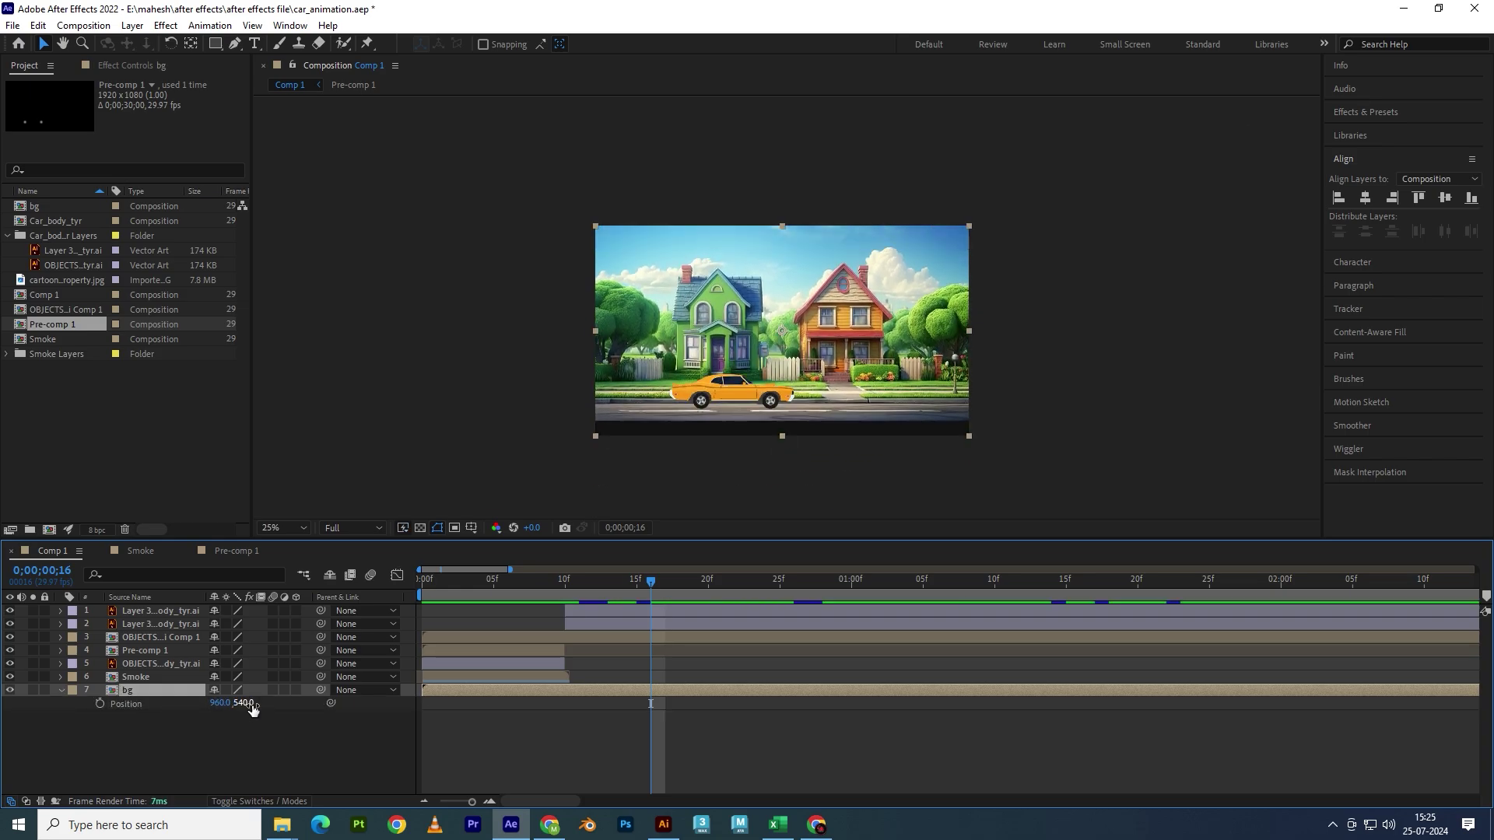
- Inside the bg composition, duplicate both background layers and move the copies to the right
{"action": "double_click", "coordinate": [134, 691]}
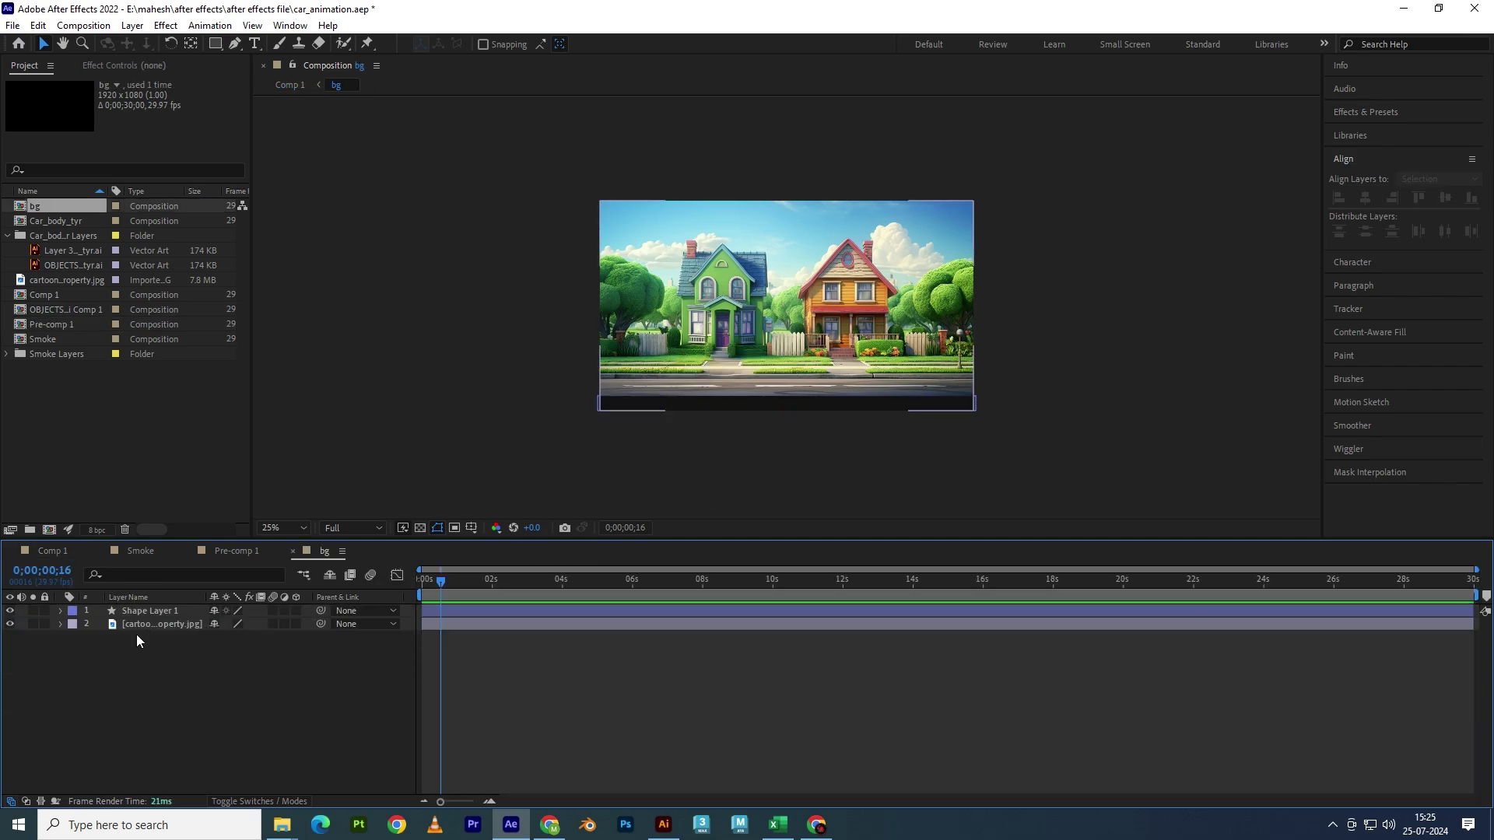
{"action": "left_click_drag", "start_coordinate": [137, 642], "coordinate": [172, 609]}
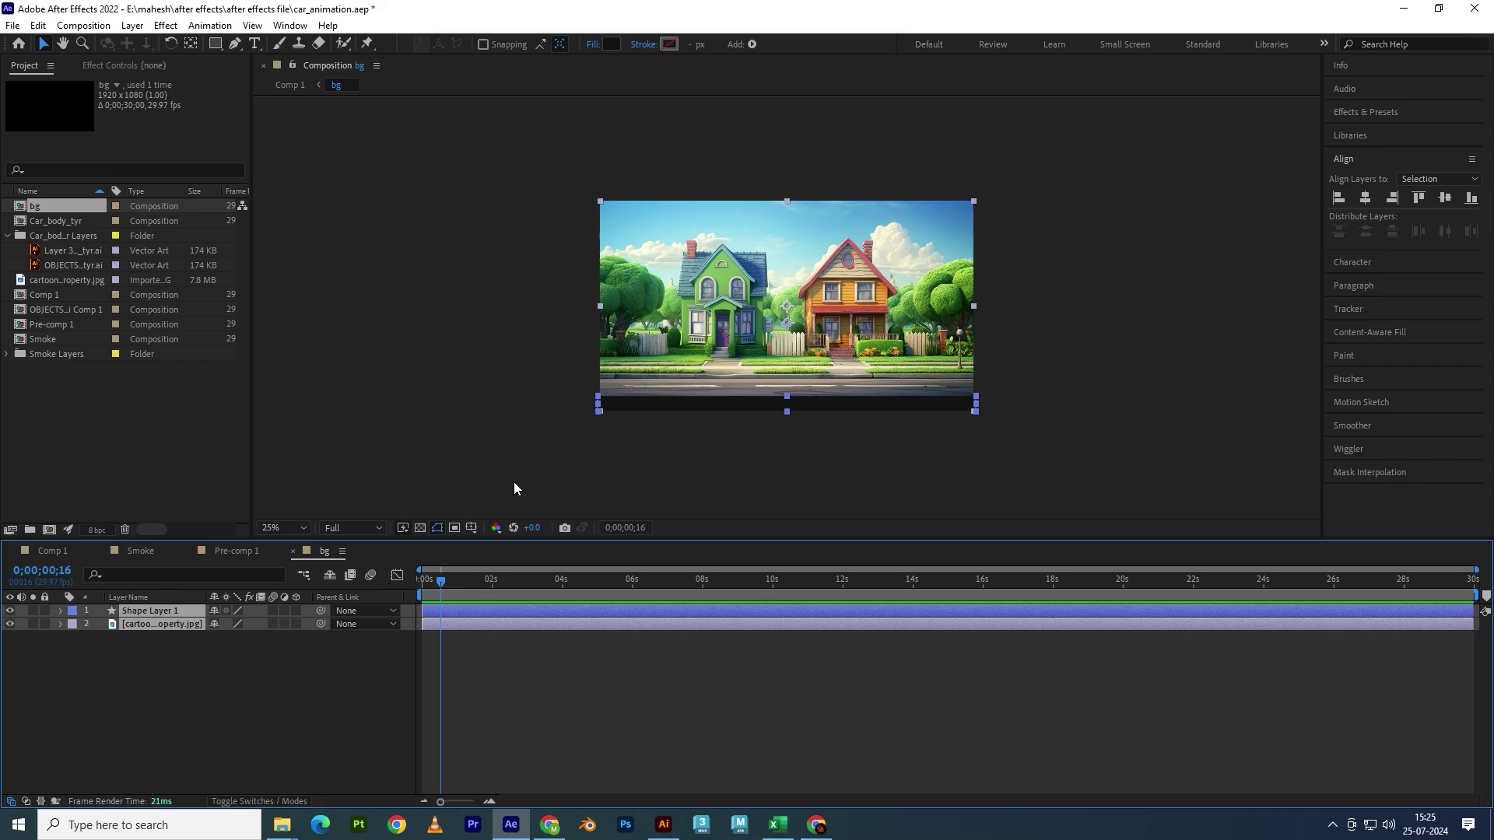
{"action": "key", "text": "ctrl+d"}
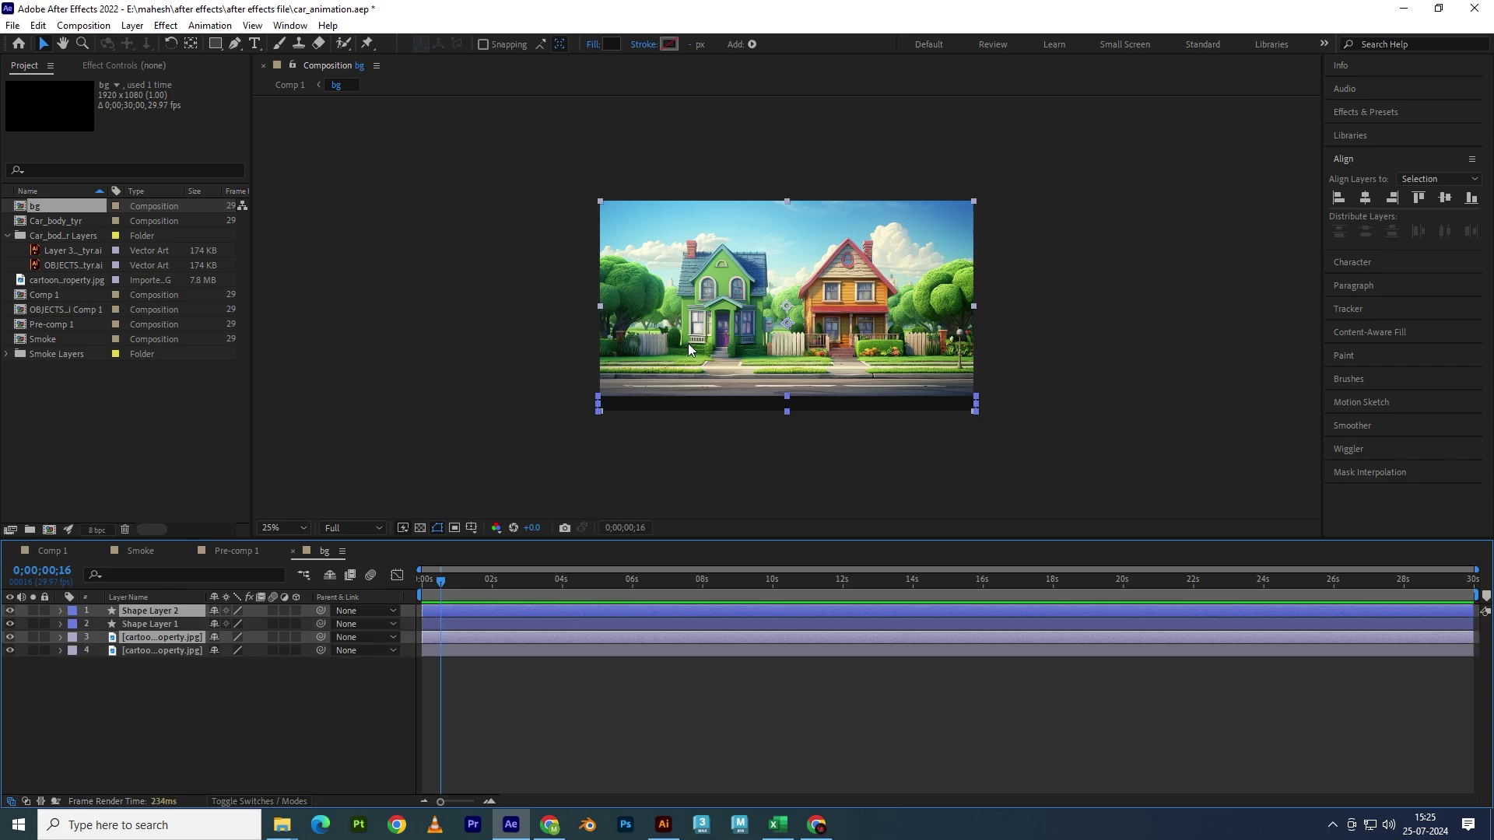
{"action": "left_click_drag", "start_coordinate": [681, 347], "coordinate": [1055, 361]}
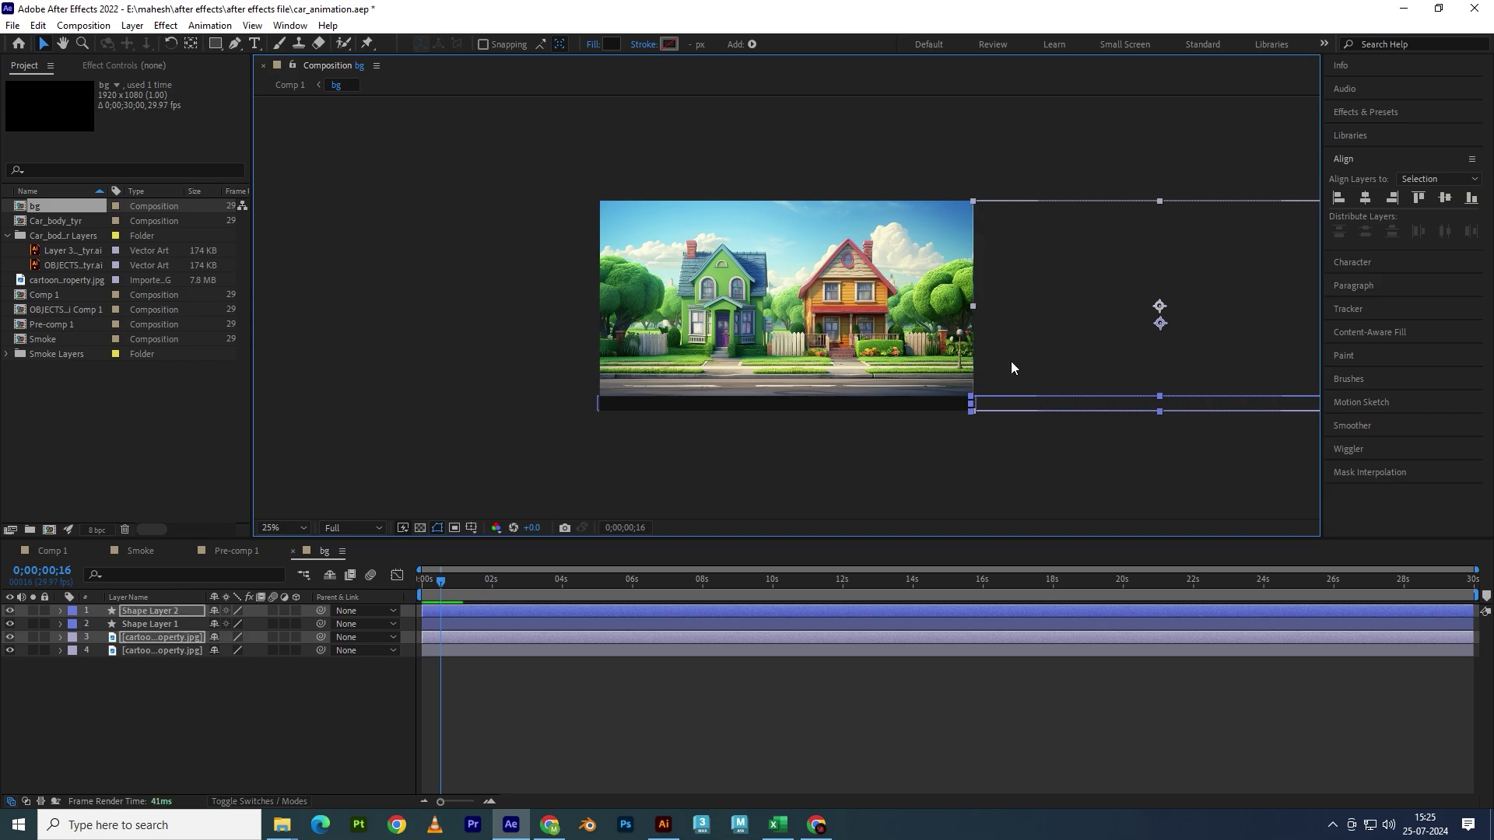
- Adjust the copies' horizontal position, sliding the copied street image further right
{"action": "left_click", "coordinate": [157, 652], "text": "shift"}
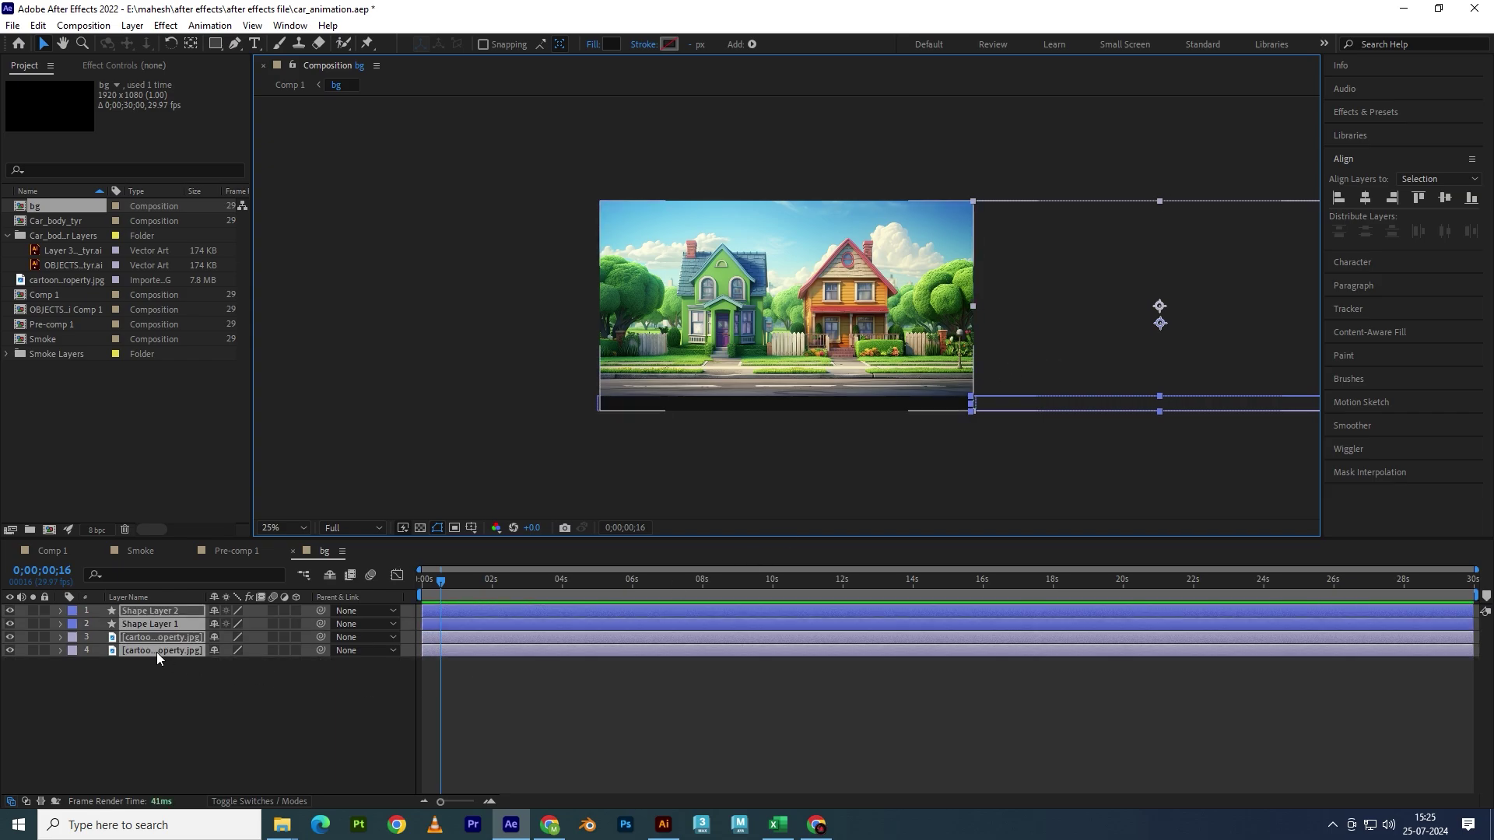
{"action": "key", "text": "p"}
{"action": "left_click_drag", "start_coordinate": [233, 627], "coordinate": [287, 636]}
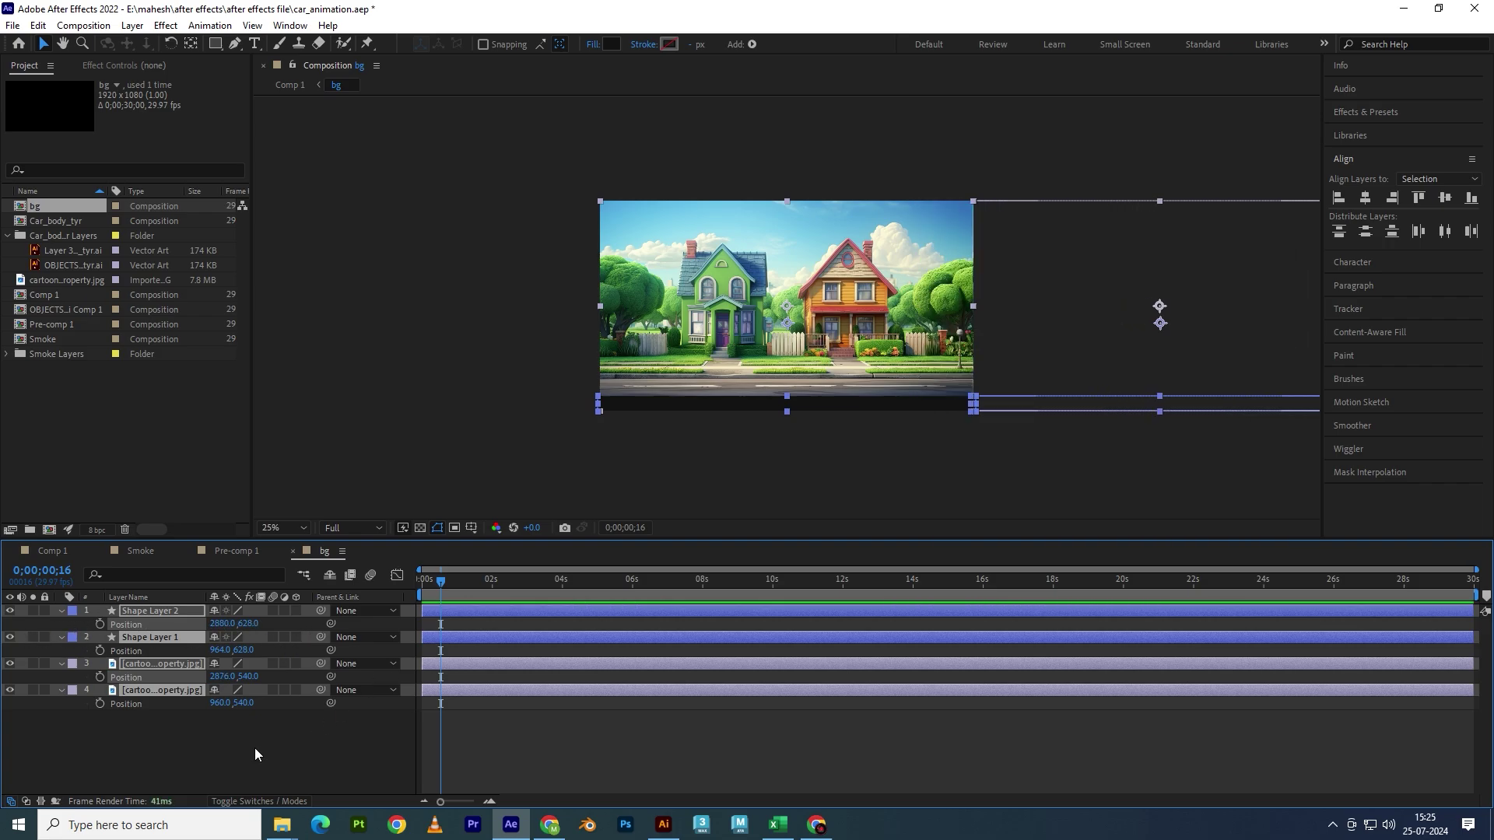
{"action": "key", "text": "p"}
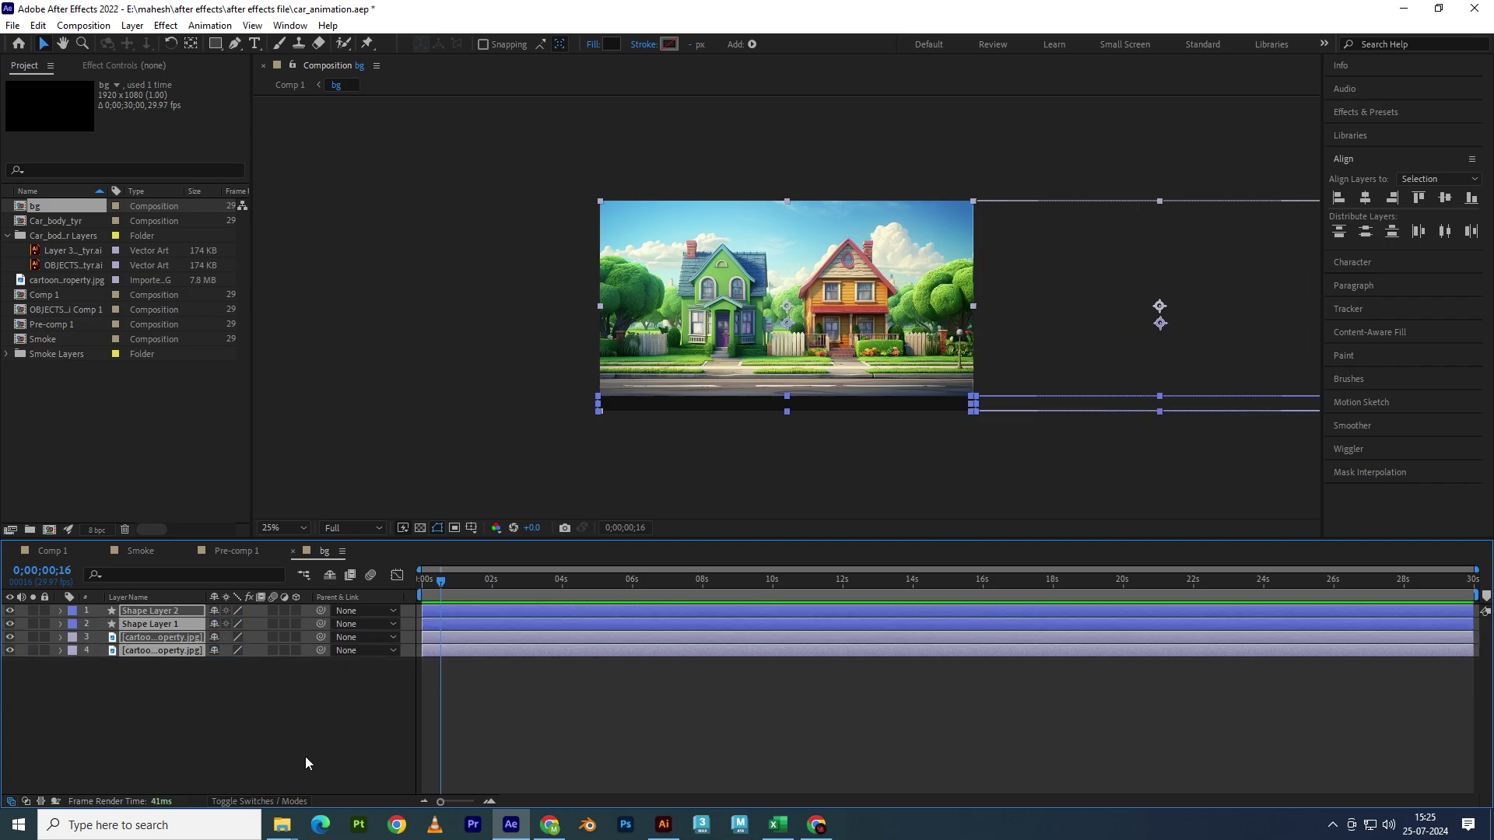
{"action": "left_click", "coordinate": [131, 693]}
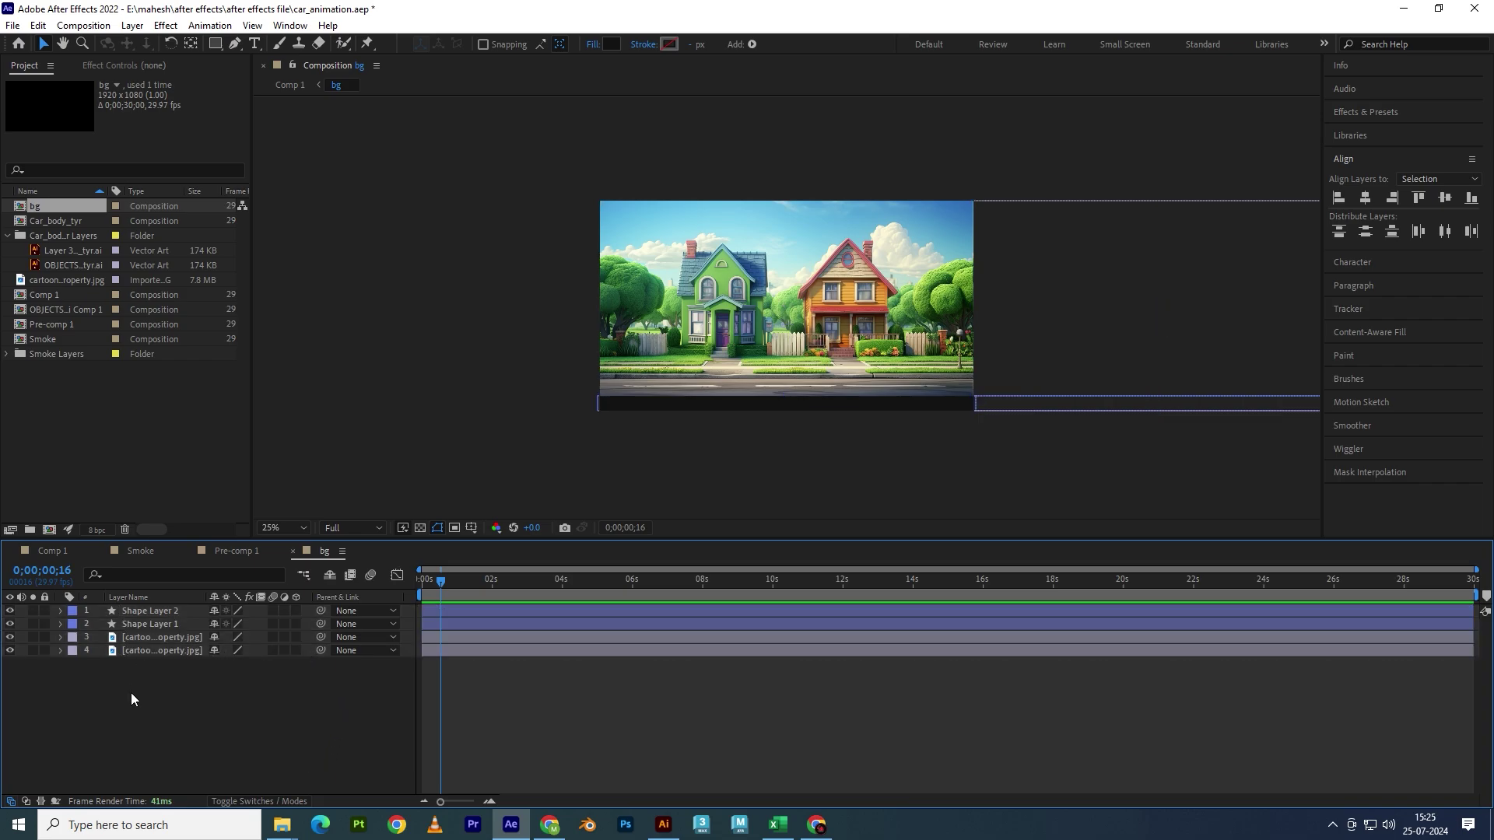
{"action": "left_click", "coordinate": [203, 664]}
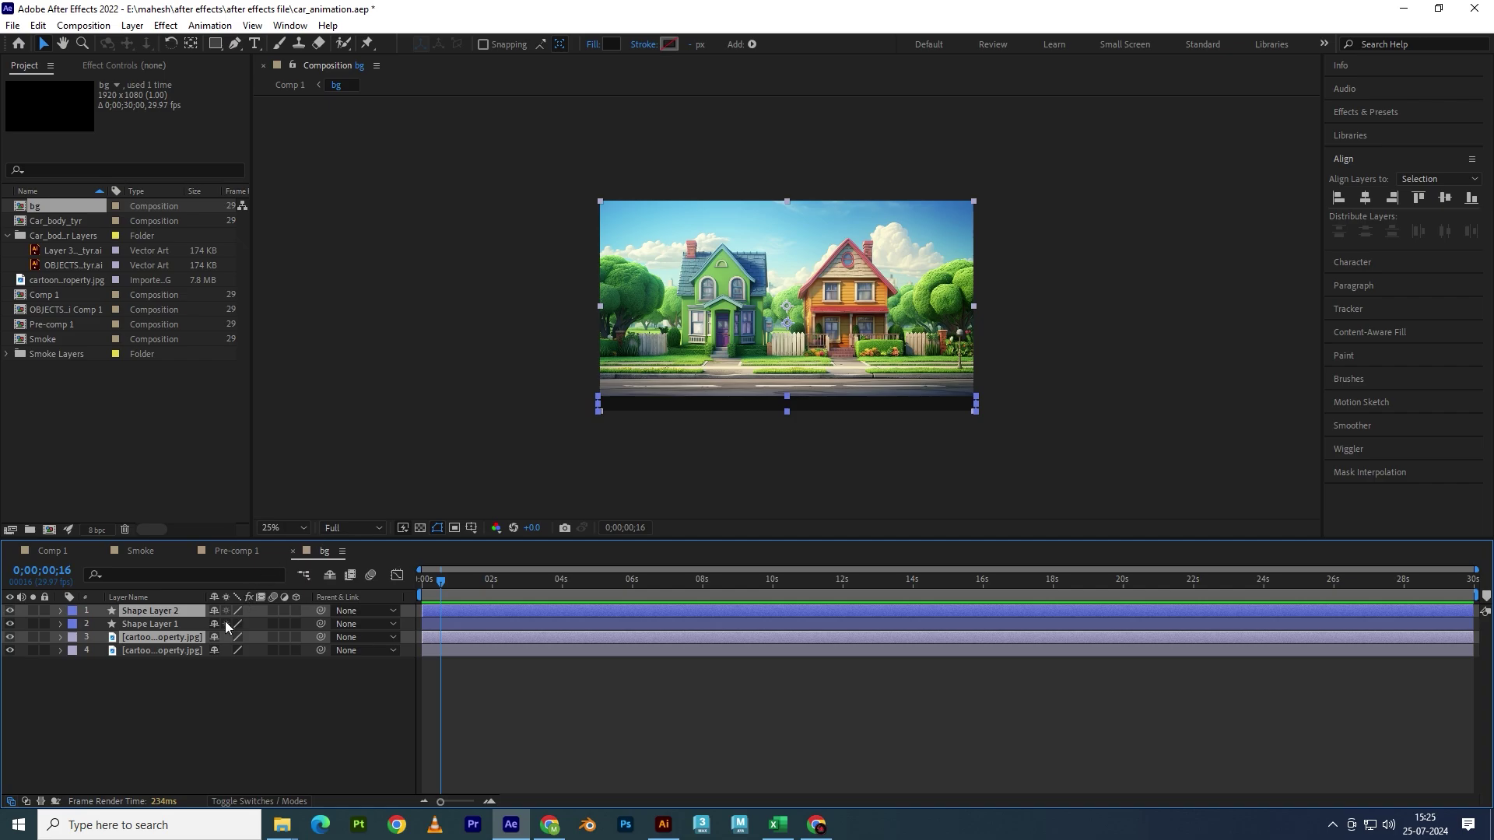
{"action": "key", "text": "Delete"}
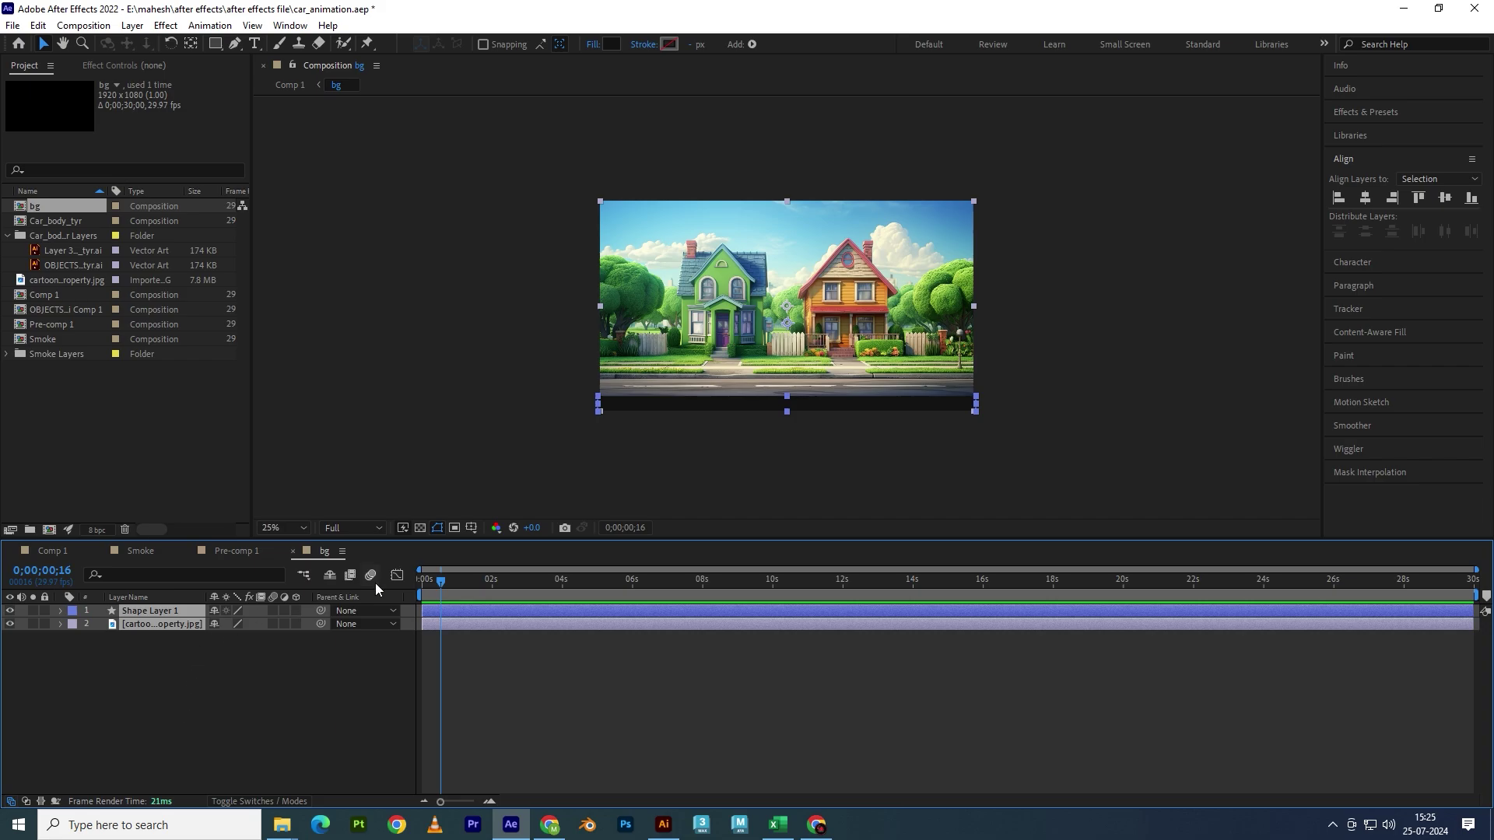
{"action": "key", "text": "ctrl+z"}
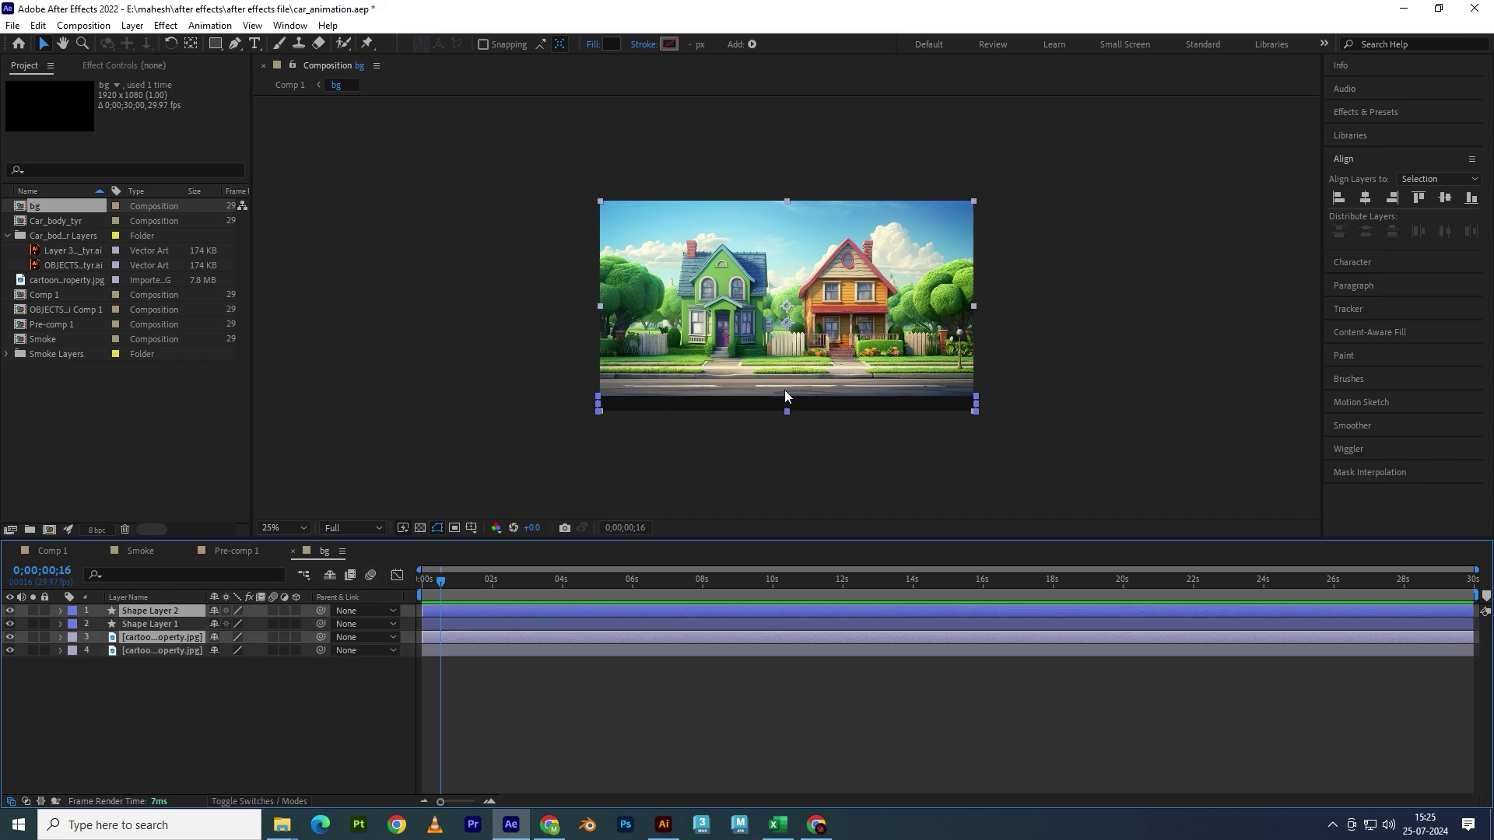
{"action": "mouse_move", "coordinate": [745, 366]}
{"action": "left_mouse_down"}
{"action": "mouse_move", "coordinate": [934, 367]}
{"action": "mouse_move", "coordinate": [788, 381]}
{"action": "left_mouse_up"}
- Flip the copied street image horizontally and place it beside the original
{"action": "right_click", "coordinate": [847, 345]}
{"action": "mouse_move", "coordinate": [904, 420]}
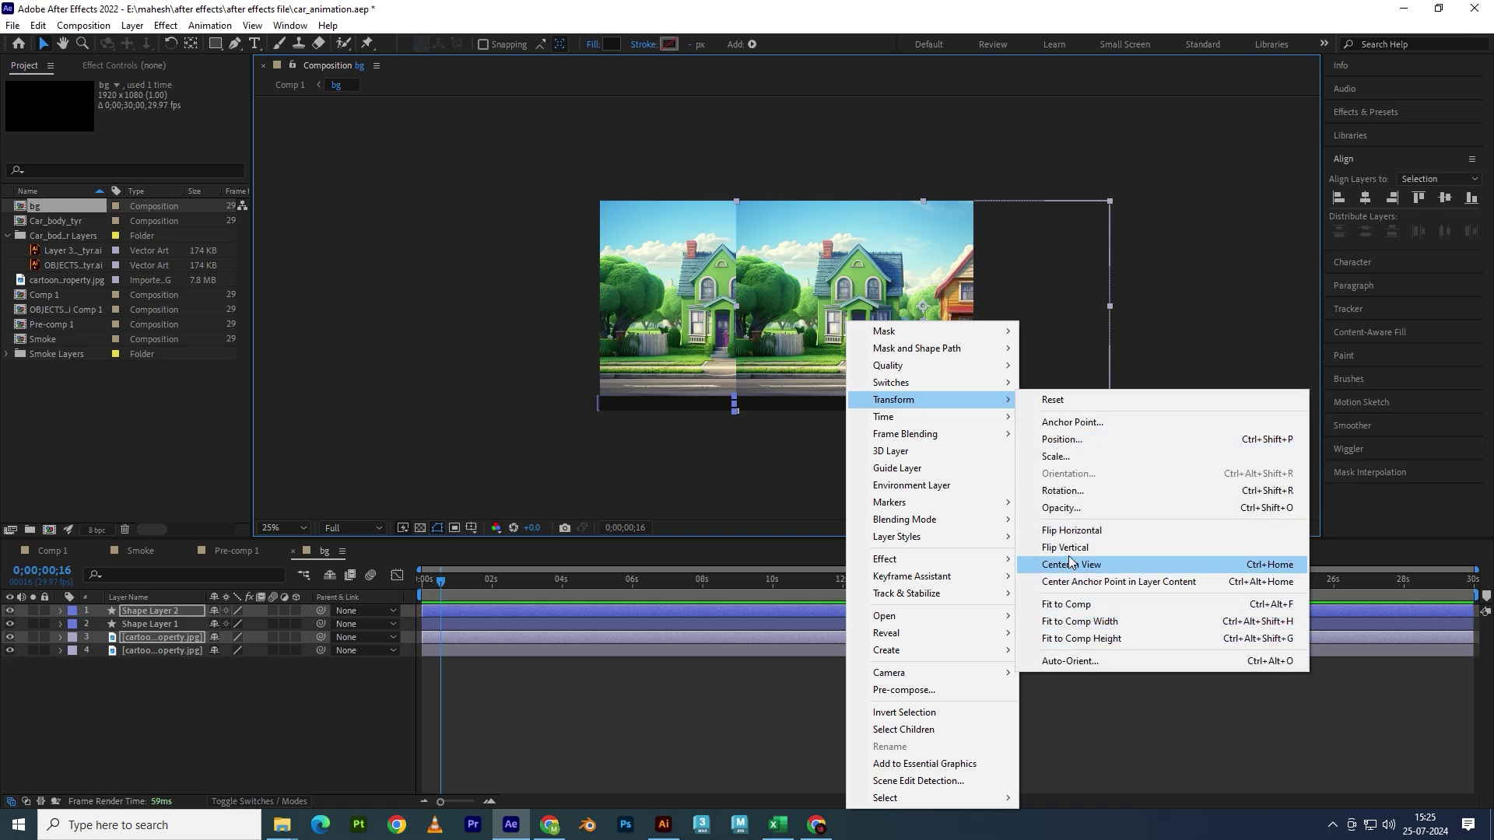
{"action": "left_click", "coordinate": [1074, 537]}
{"action": "mouse_move", "coordinate": [812, 365]}
{"action": "left_mouse_down"}
{"action": "mouse_move", "coordinate": [1035, 374]}
{"action": "mouse_move", "coordinate": [1049, 392]}
{"action": "left_mouse_up"}
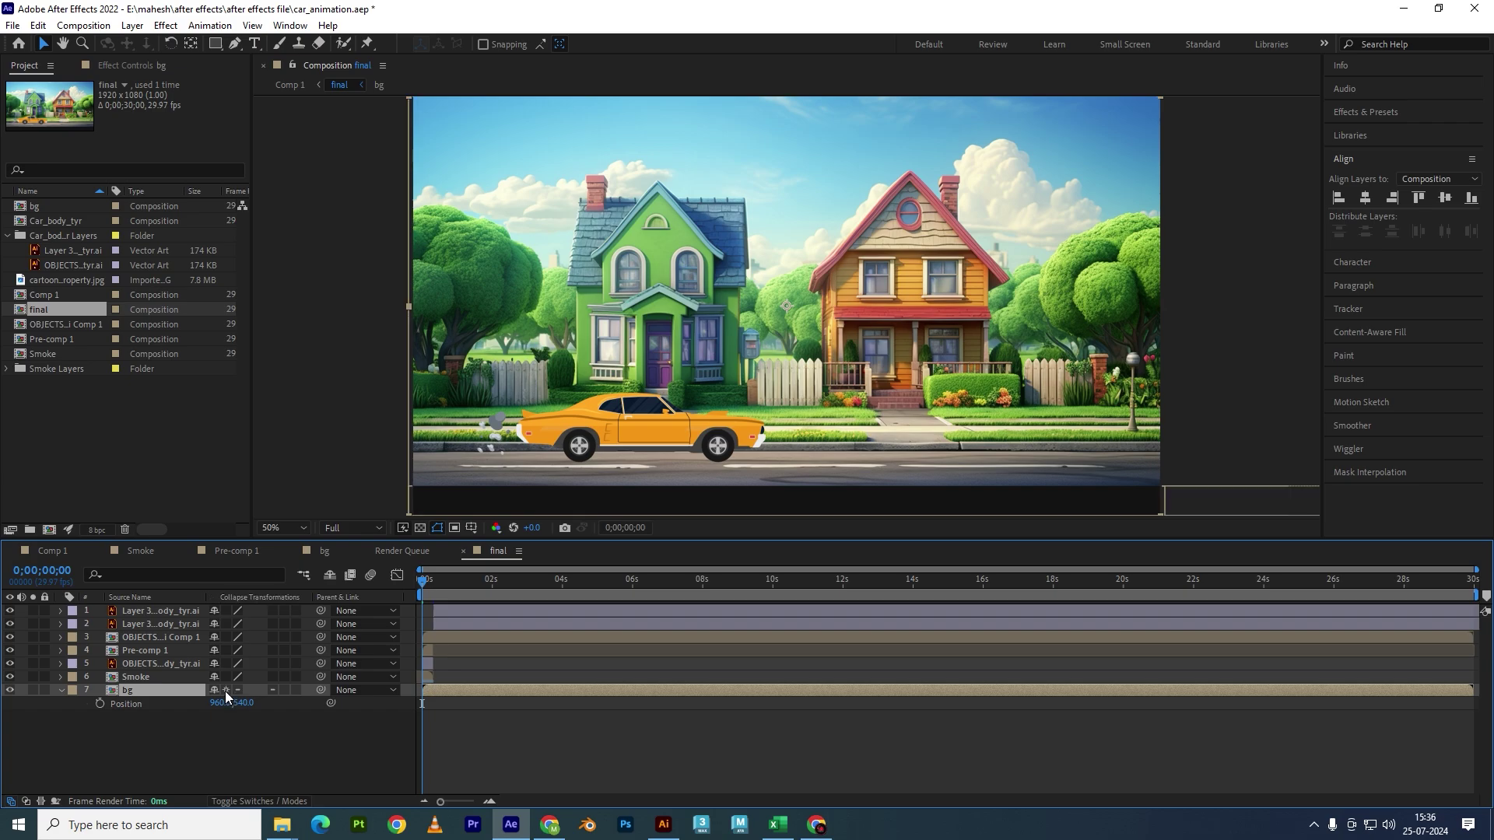
- Keep bg at 960, 540 and set its first Position keyframe at 0;00;00;10
{"action": "mouse_move", "coordinate": [218, 702]}
{"action": "left_mouse_down"}
{"action": "mouse_move", "coordinate": [446, 695]}
{"action": "mouse_move", "coordinate": [125, 695]}
{"action": "left_mouse_up"}
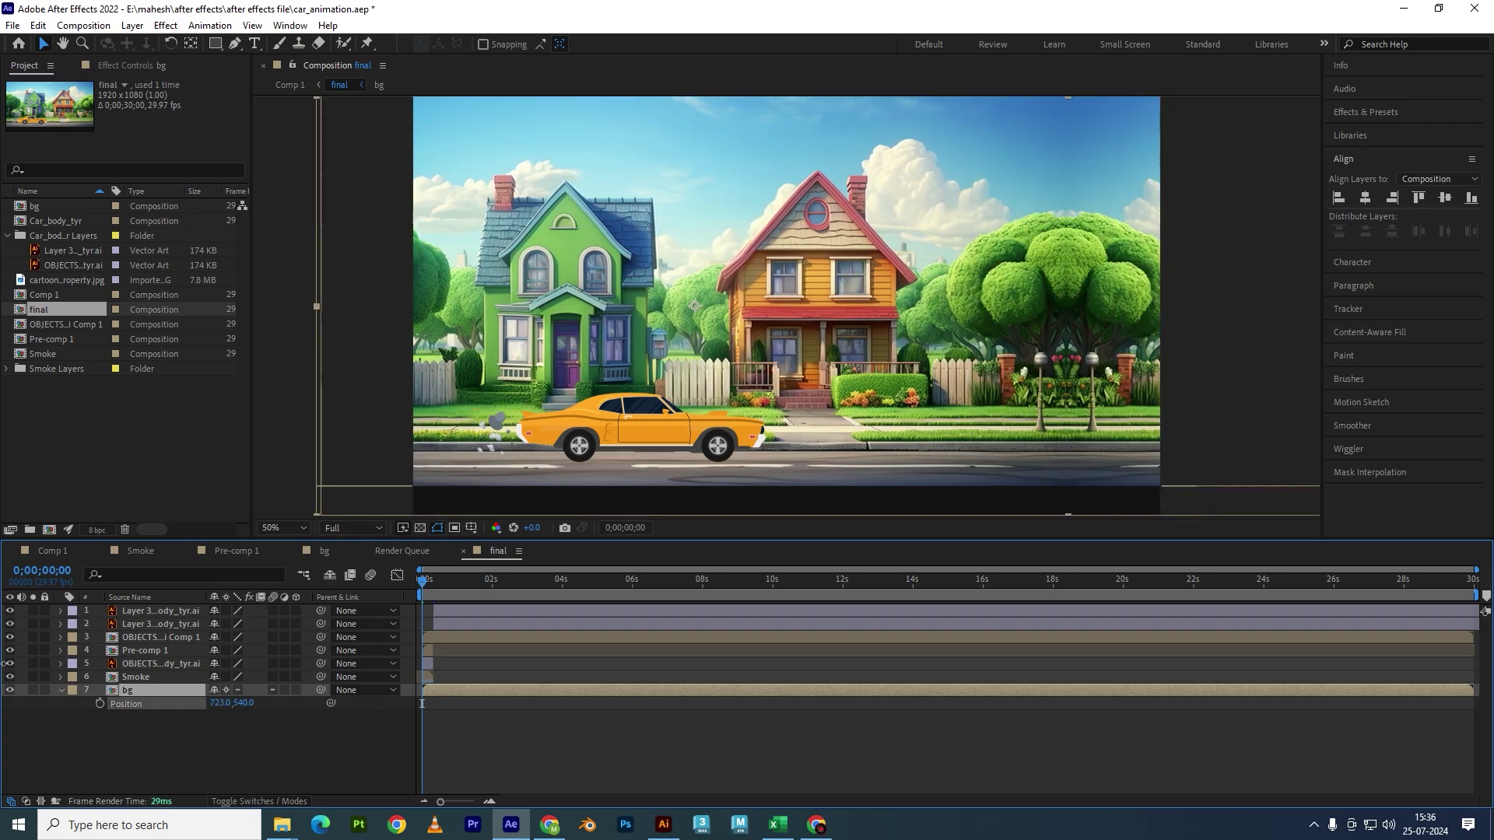
{"action": "key", "text": "ctrl+z"}
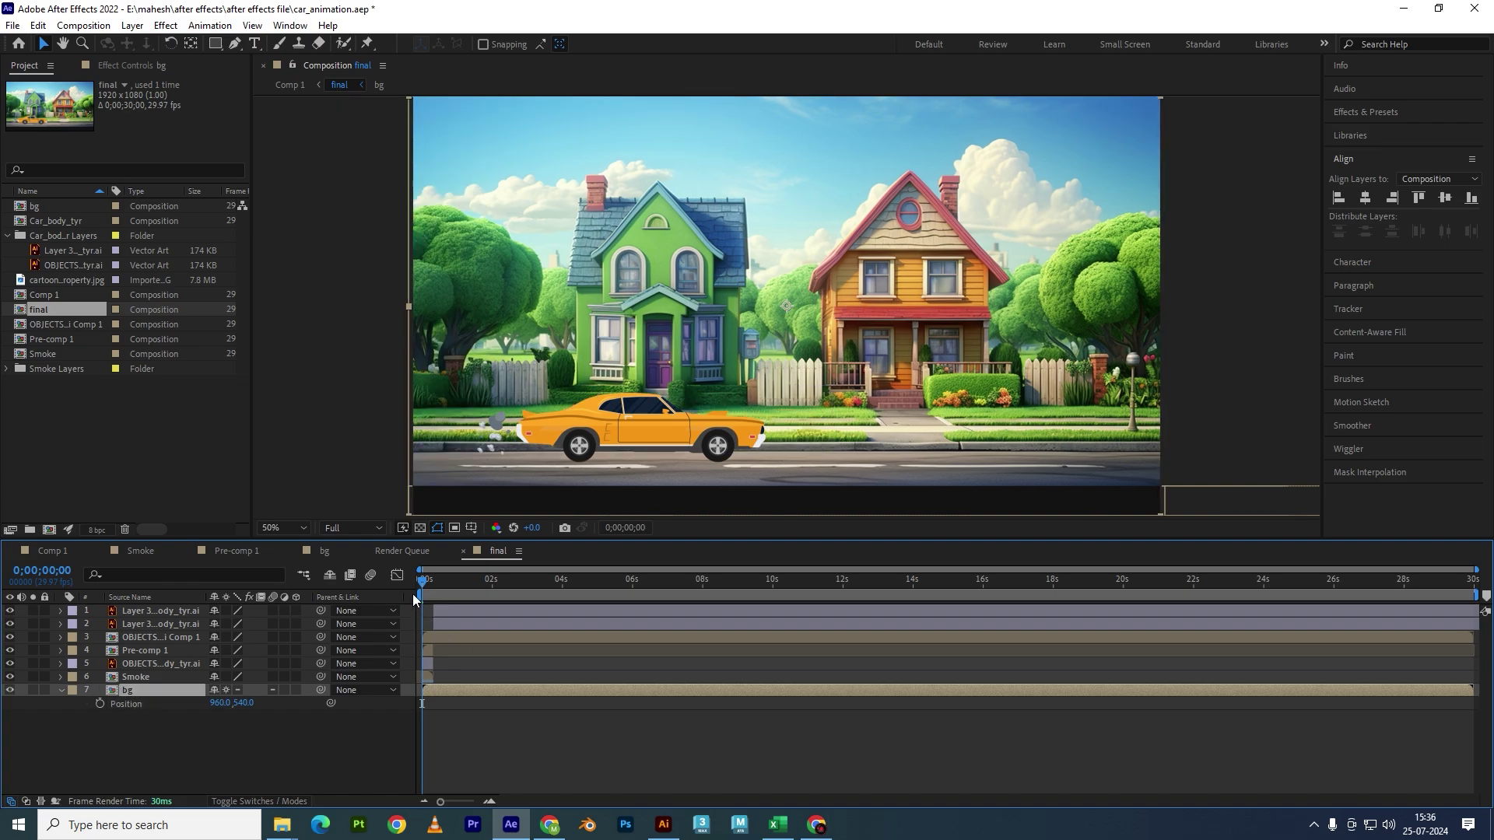
{"action": "left_click", "coordinate": [434, 585]}
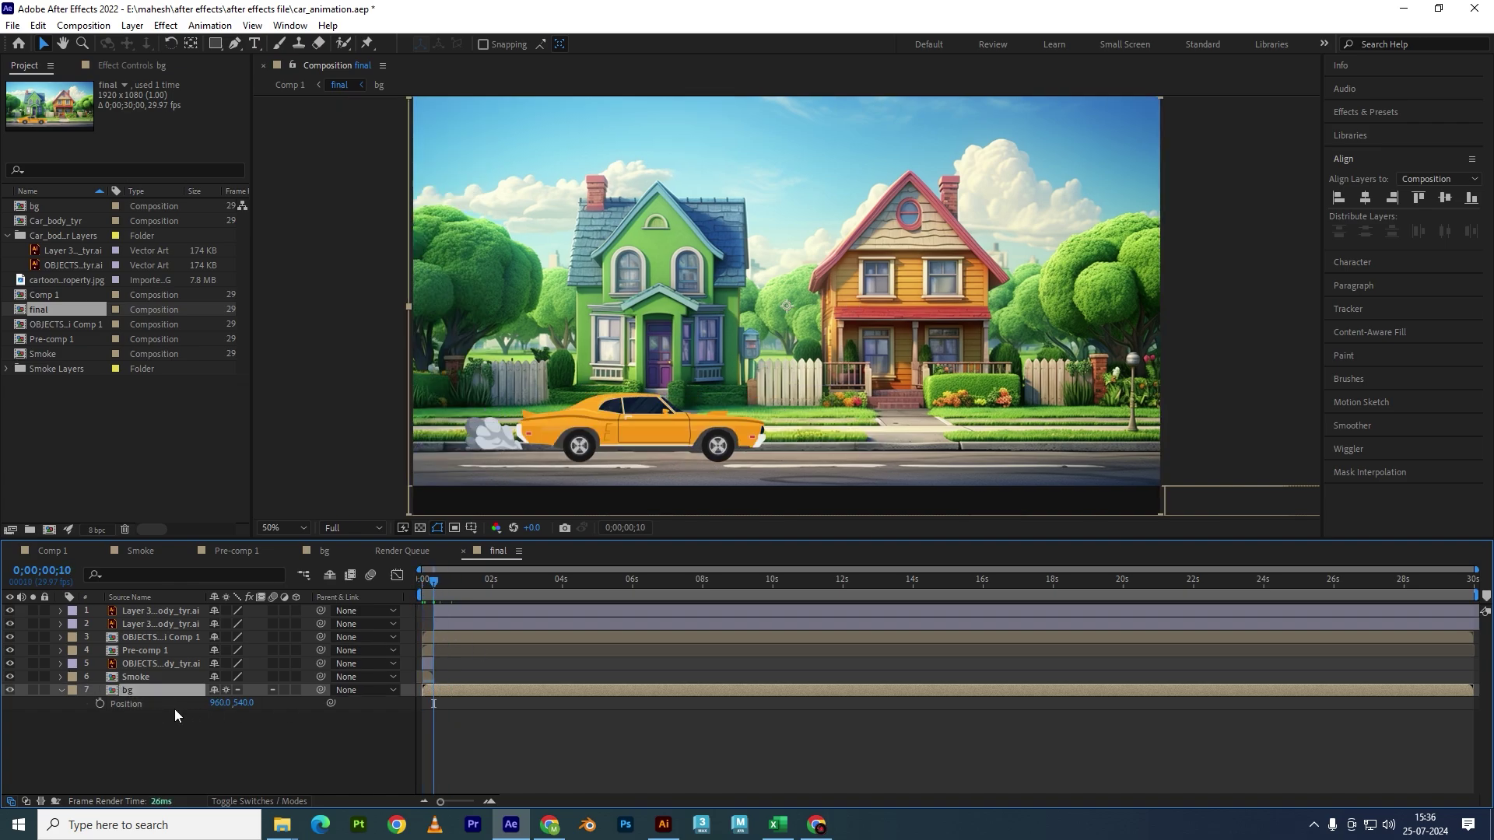
{"action": "left_click", "coordinate": [100, 704]}
- At 0;00;06;08, set bg X to 832, then slide the background left to its end position
{"action": "mouse_move", "coordinate": [435, 593]}
{"action": "left_mouse_down"}
{"action": "mouse_move", "coordinate": [977, 644]}
{"action": "mouse_move", "coordinate": [716, 665]}
{"action": "left_mouse_up"}
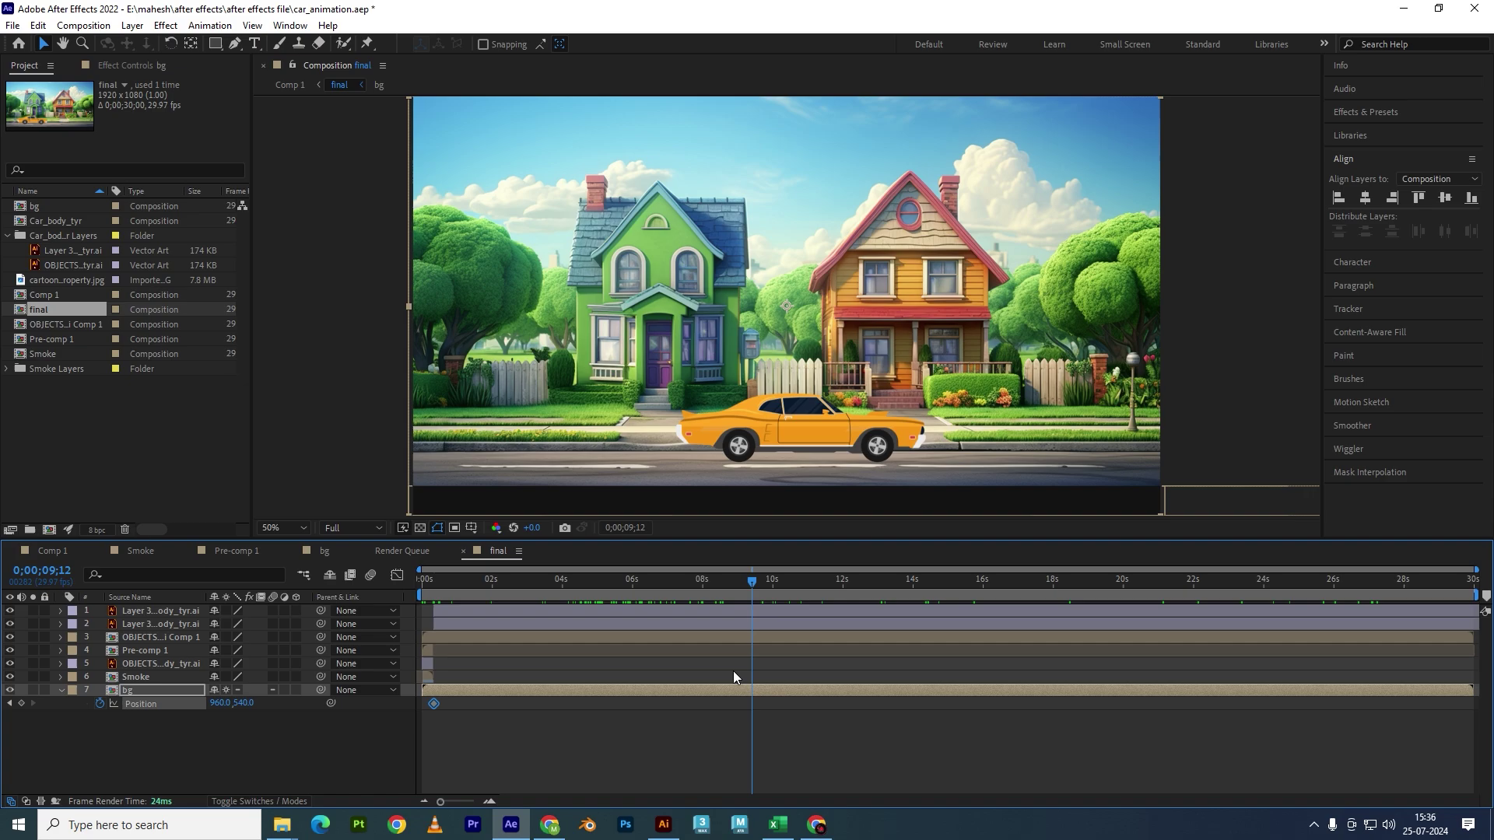
{"action": "left_click", "coordinate": [220, 703]}
{"action": "type", "text": "832"}
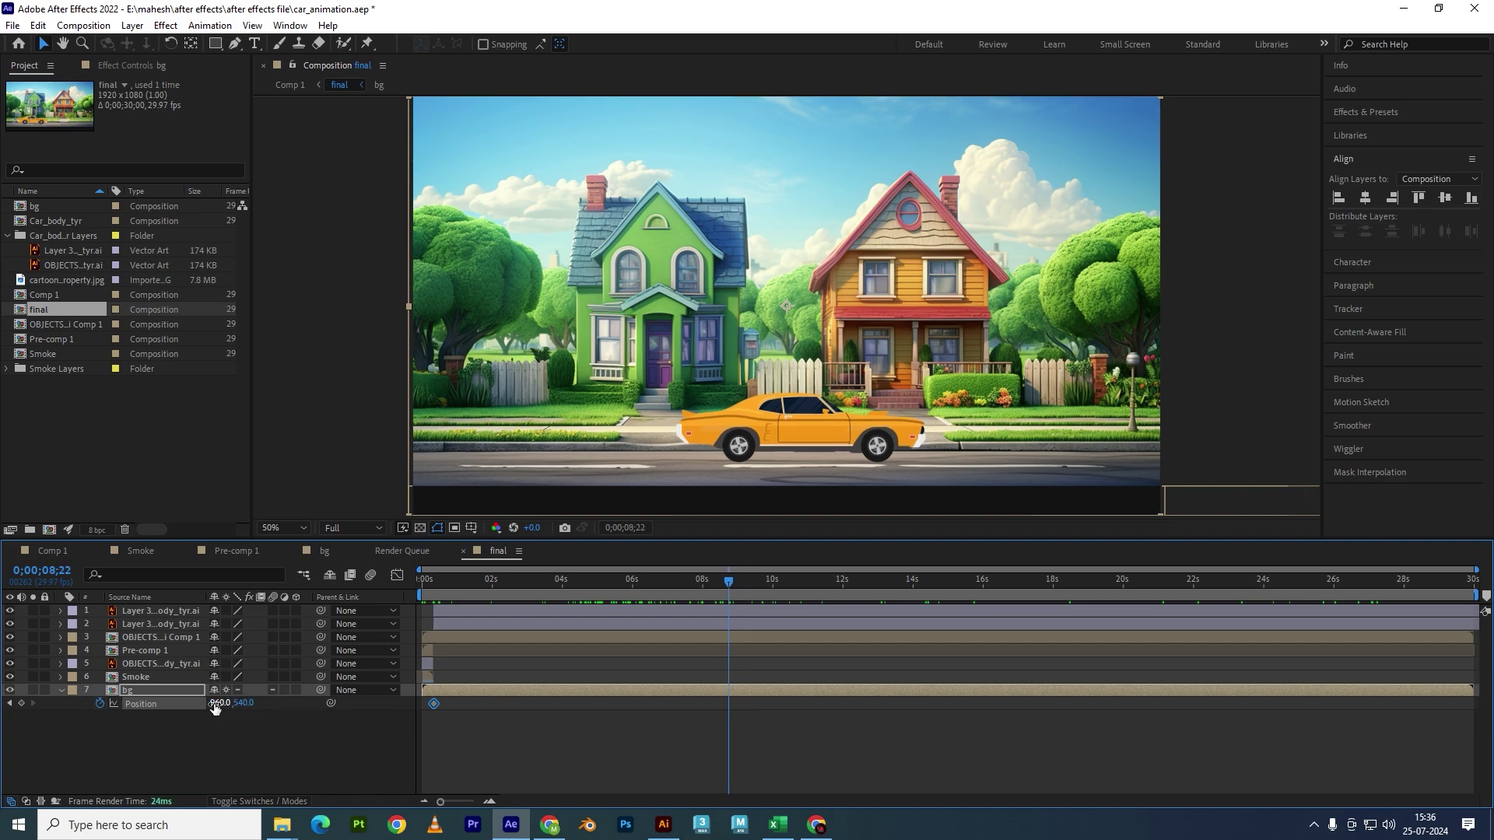
{"action": "key", "text": "Return"}
{"action": "mouse_move", "coordinate": [1002, 337]}
{"action": "left_mouse_down"}
{"action": "mouse_move", "coordinate": [591, 358]}
{"action": "mouse_move", "coordinate": [482, 337]}
{"action": "left_mouse_up"}
{"action": "left_click_drag", "start_coordinate": [967, 363], "coordinate": [896, 363]}
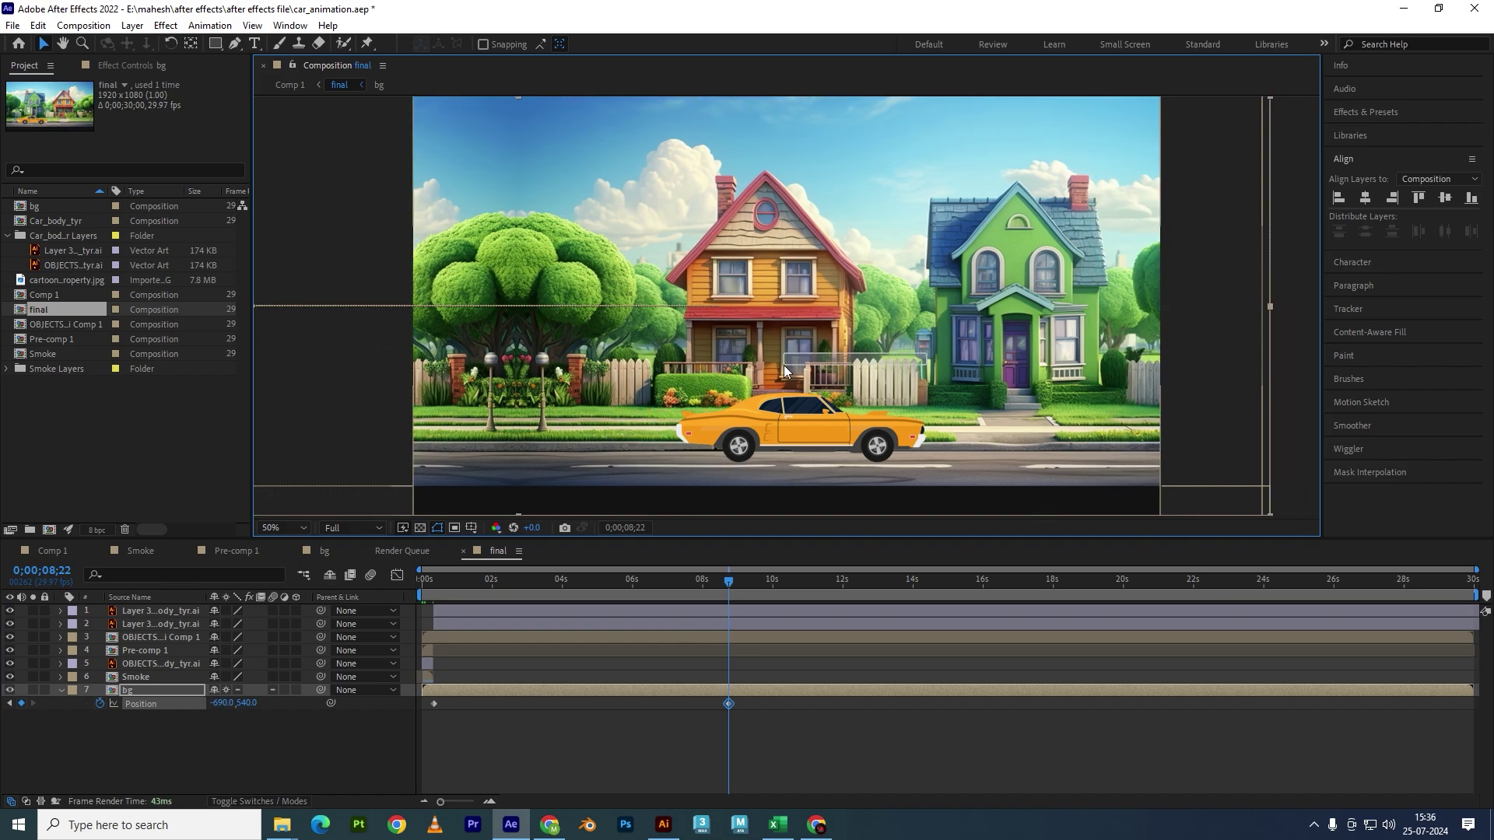
{"action": "left_click_drag", "start_coordinate": [941, 359], "coordinate": [848, 365]}
- Move the end Position keyframe earlier to about 5 seconds and preview the scroll
{"action": "left_click_drag", "start_coordinate": [734, 589], "coordinate": [402, 577]}
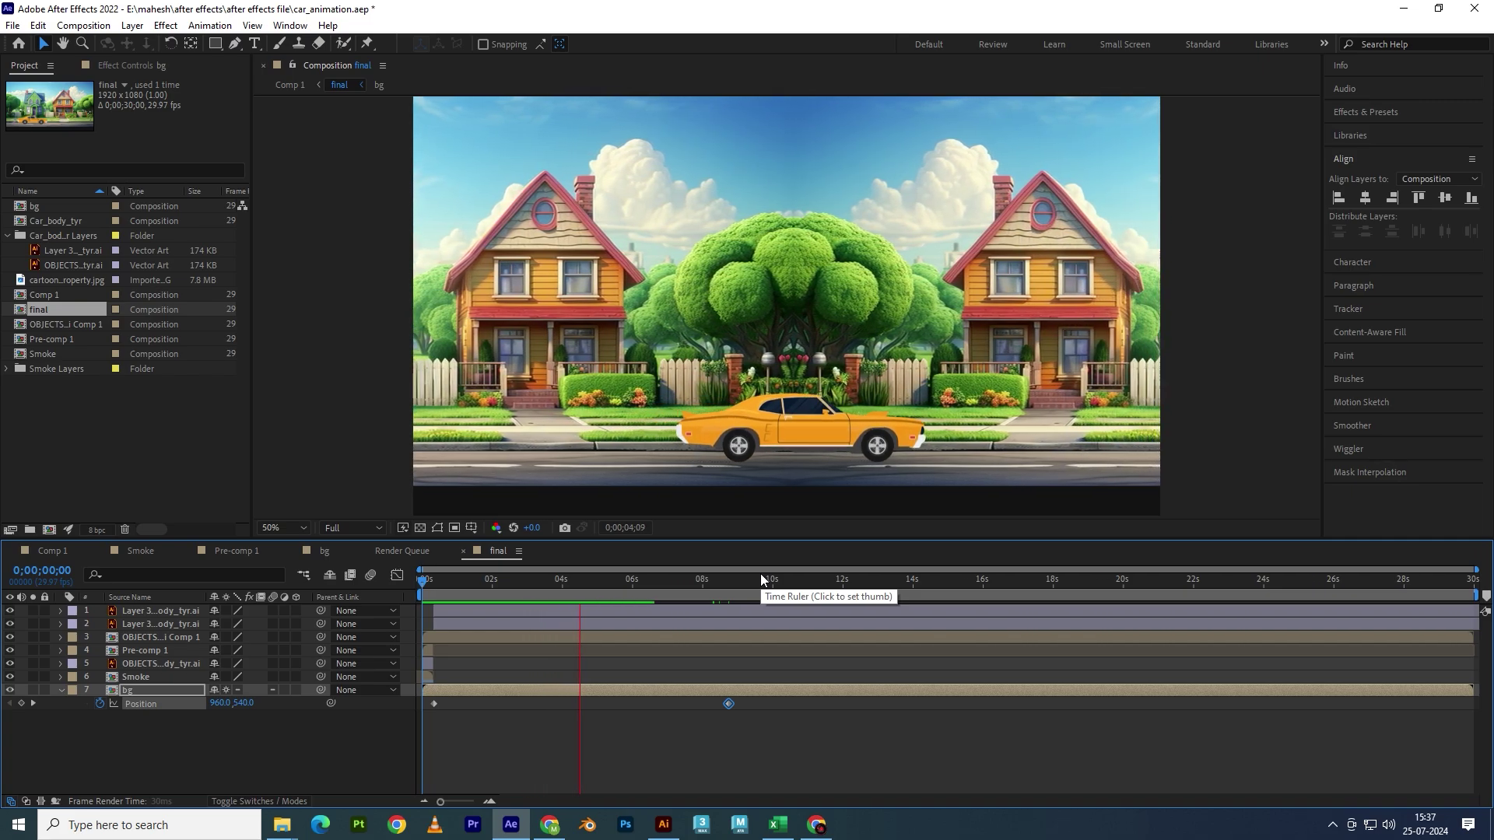
{"action": "left_click_drag", "start_coordinate": [728, 703], "coordinate": [604, 710]}
{"action": "key", "text": "space"}
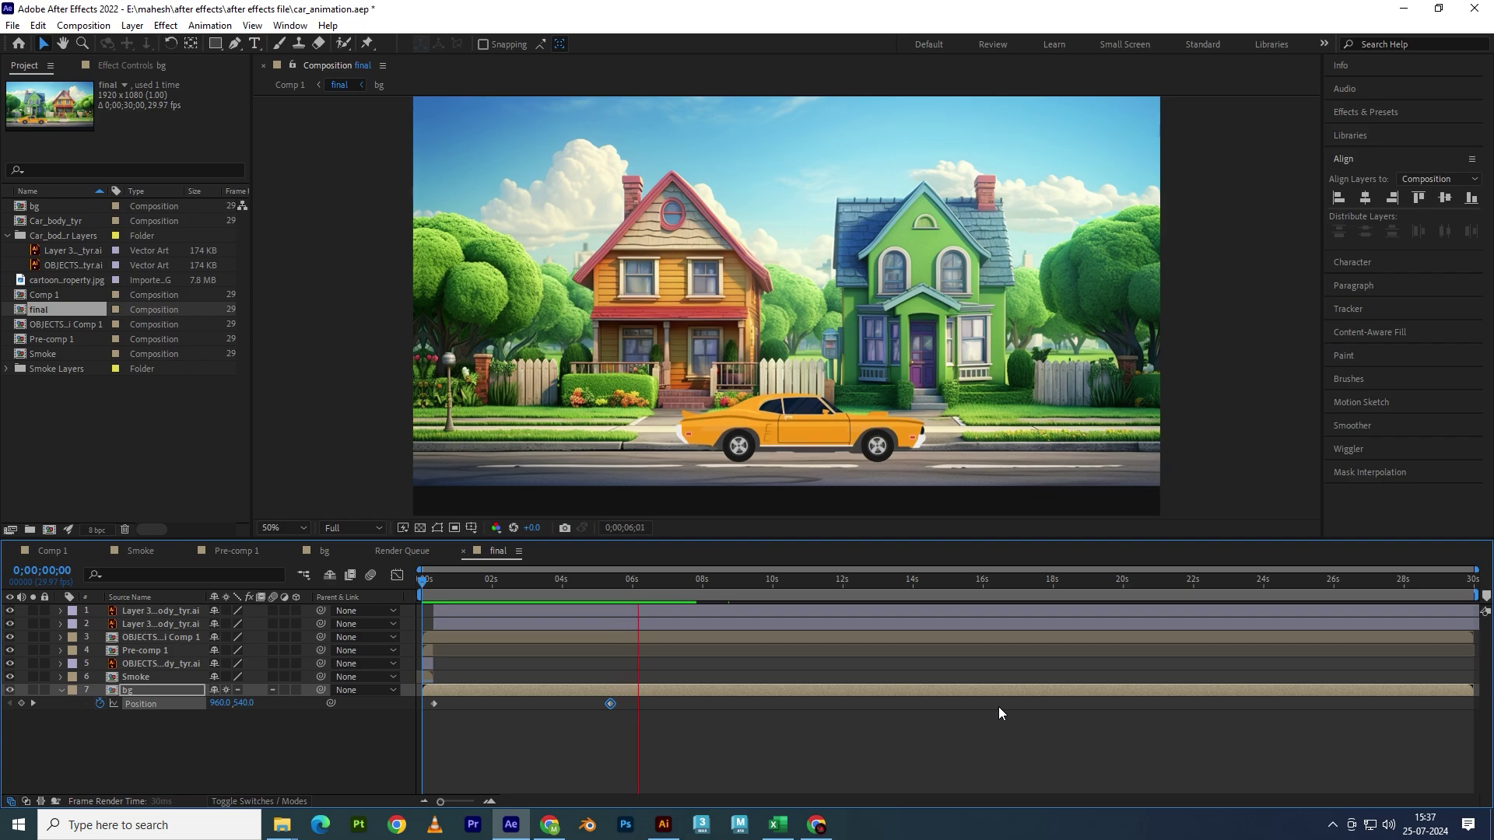
{"action": "key", "text": "space"}
{"action": "key", "text": "Home"}
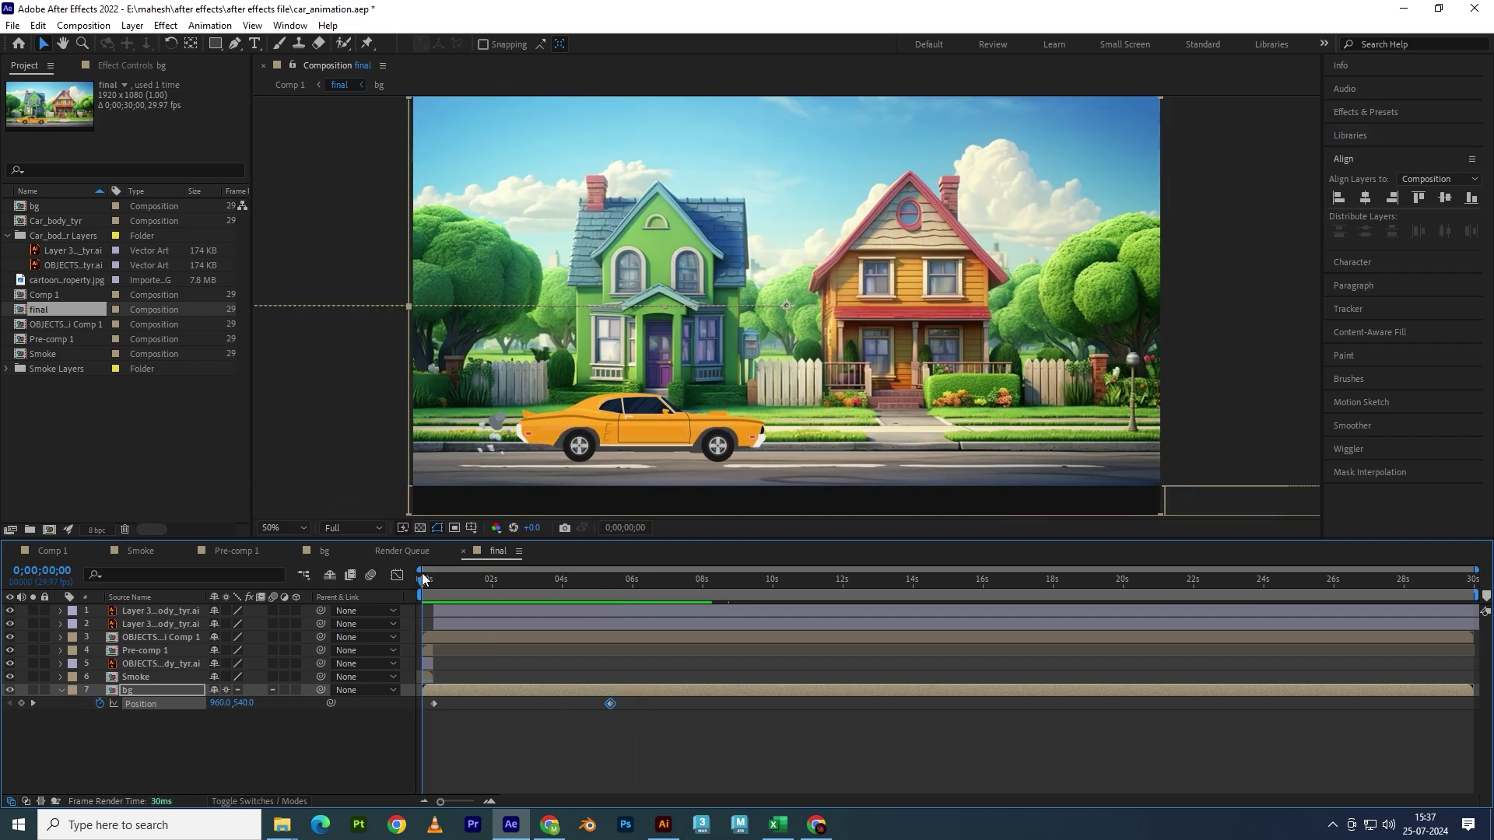
{"action": "key", "text": "space"}
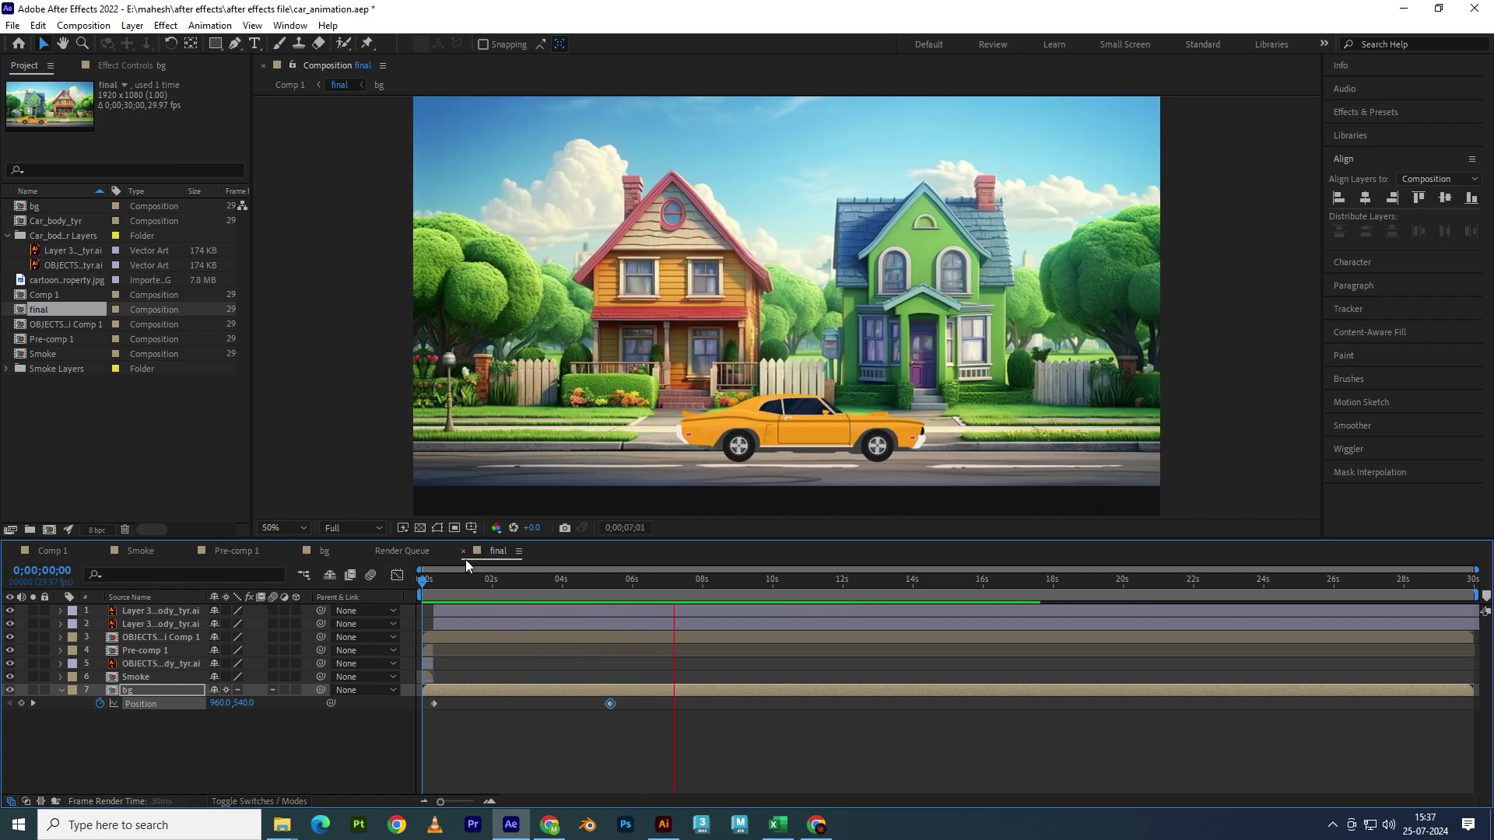
{"action": "key", "text": "space"}
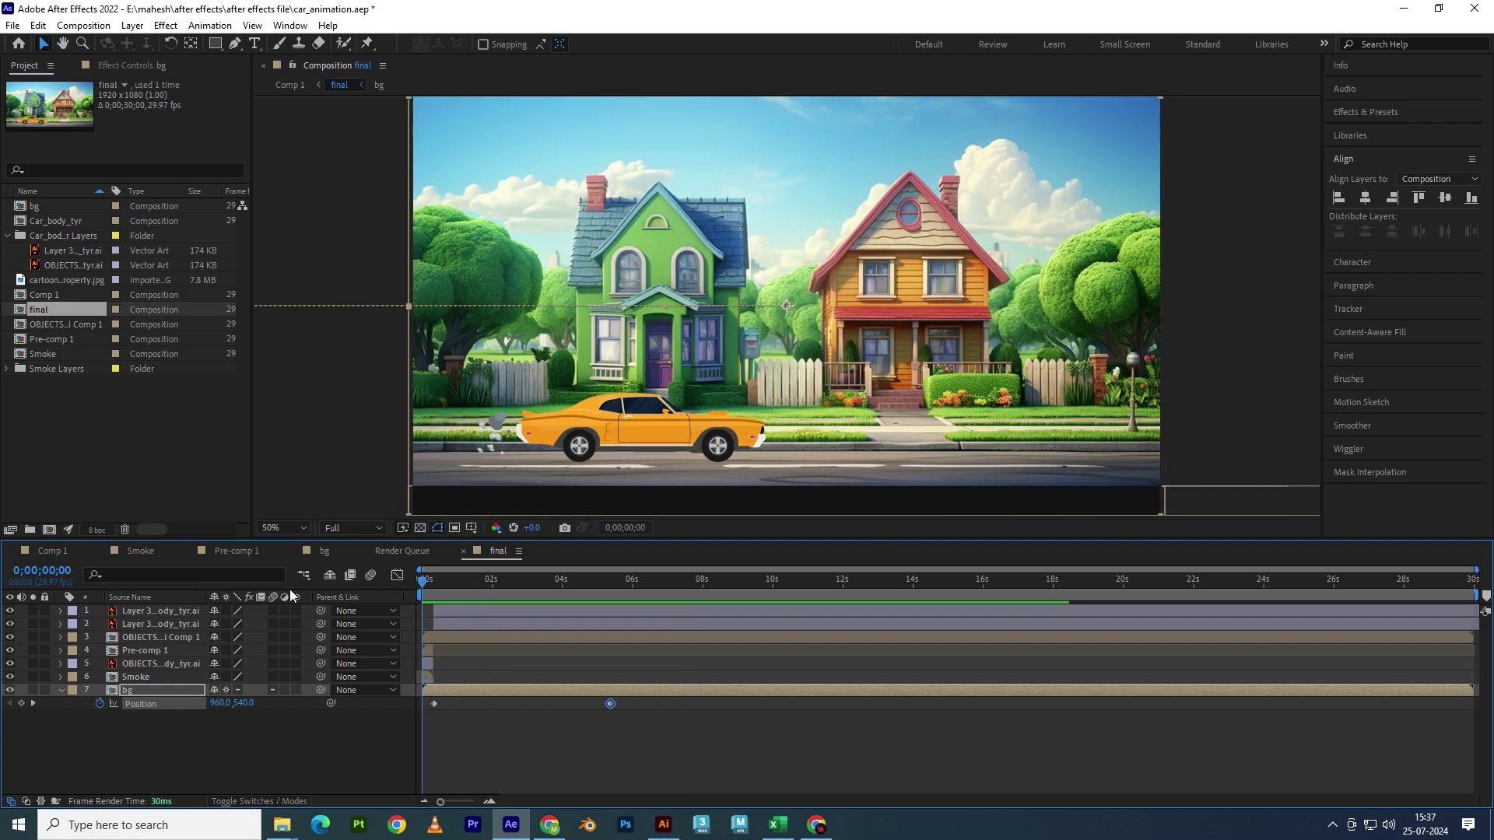
{"action": "key", "text": "space"}
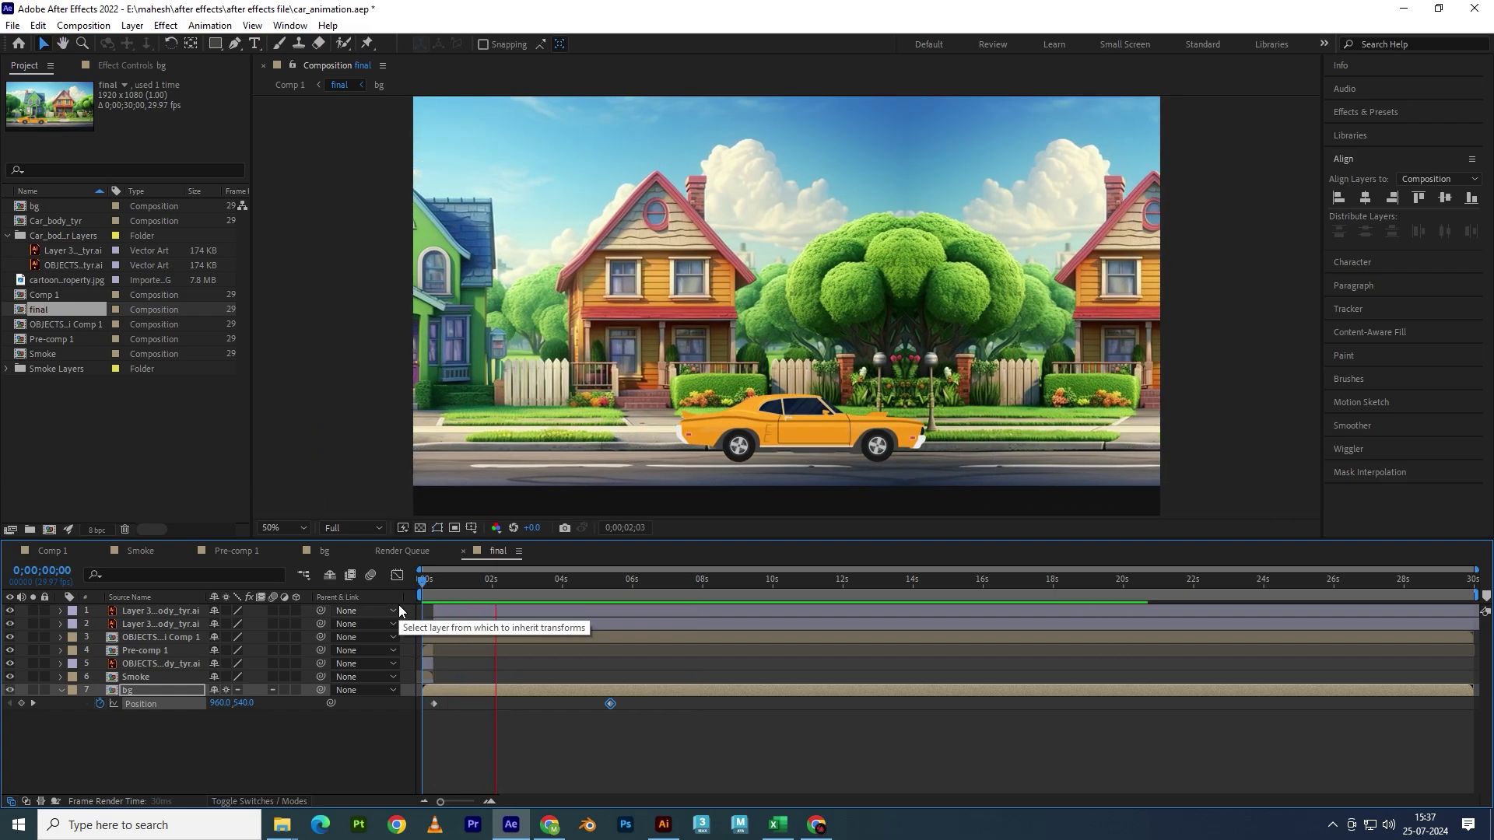
- Try delaying the first bg Position keyframe, preview, then return it to the start
{"action": "left_click_drag", "start_coordinate": [467, 587], "coordinate": [432, 594]}
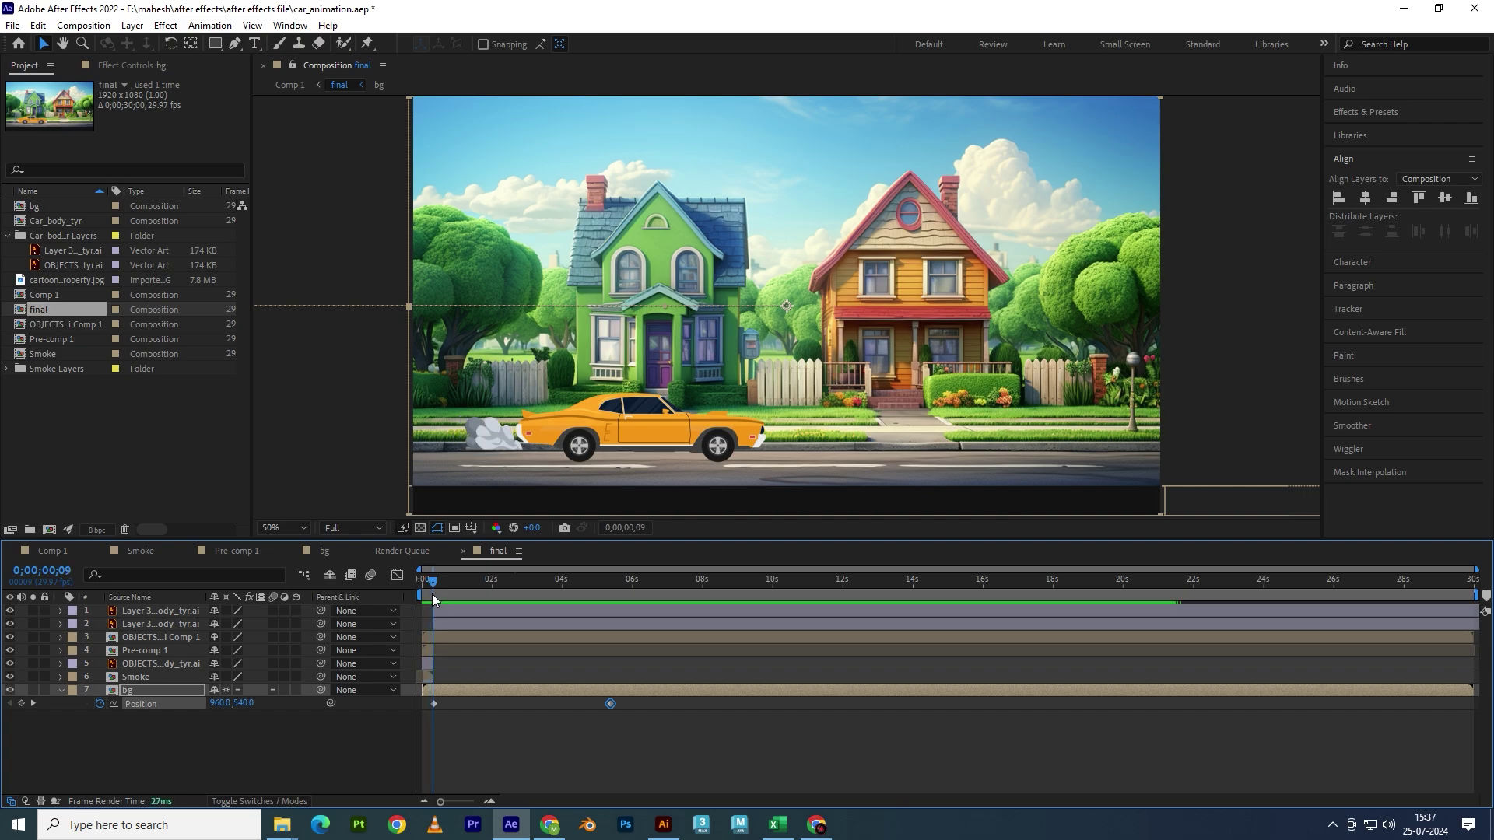
{"action": "left_click", "coordinate": [435, 704]}
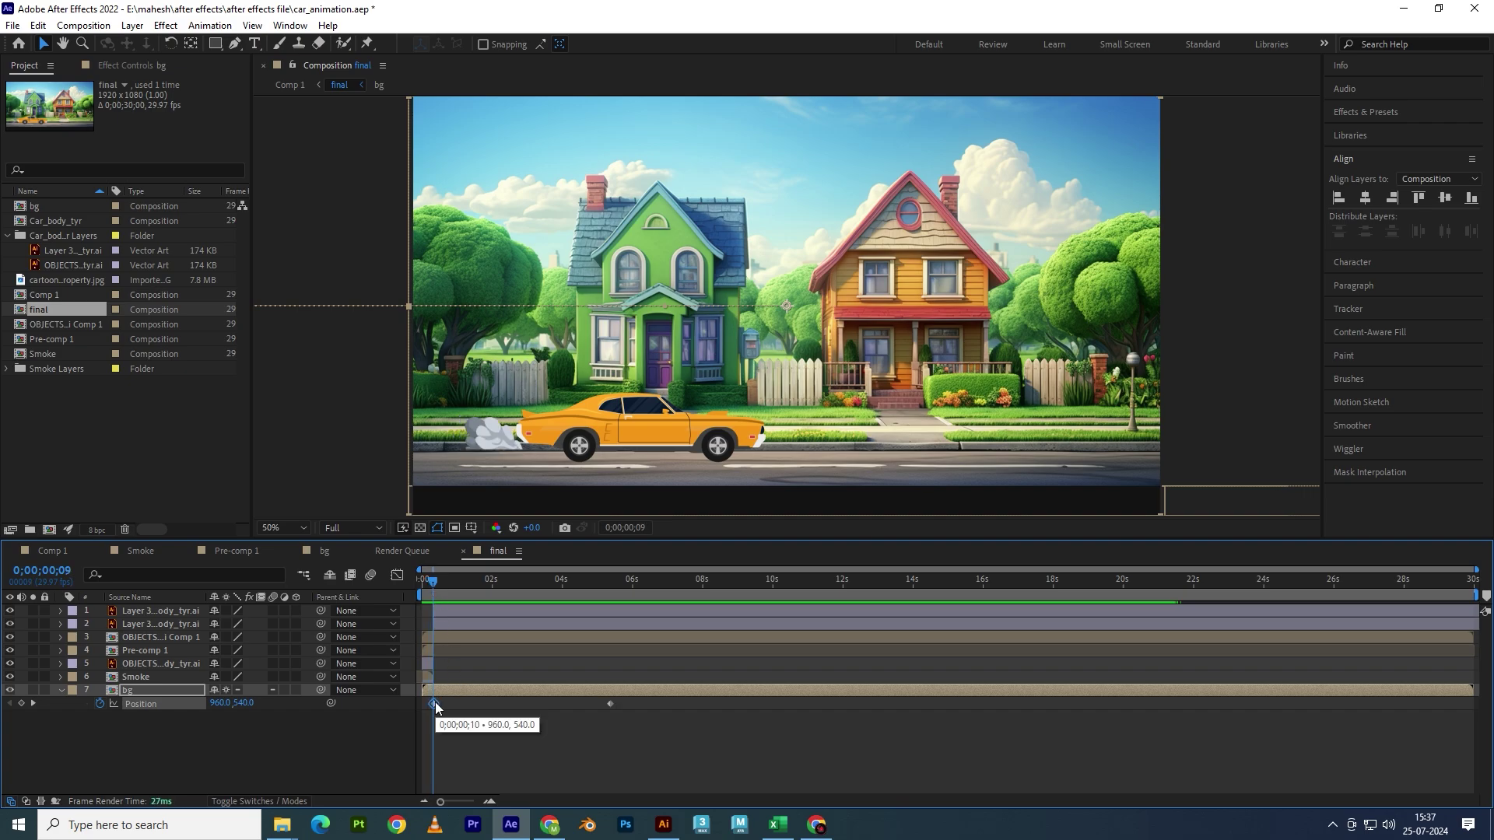
{"action": "left_click_drag", "start_coordinate": [464, 582], "coordinate": [482, 585]}
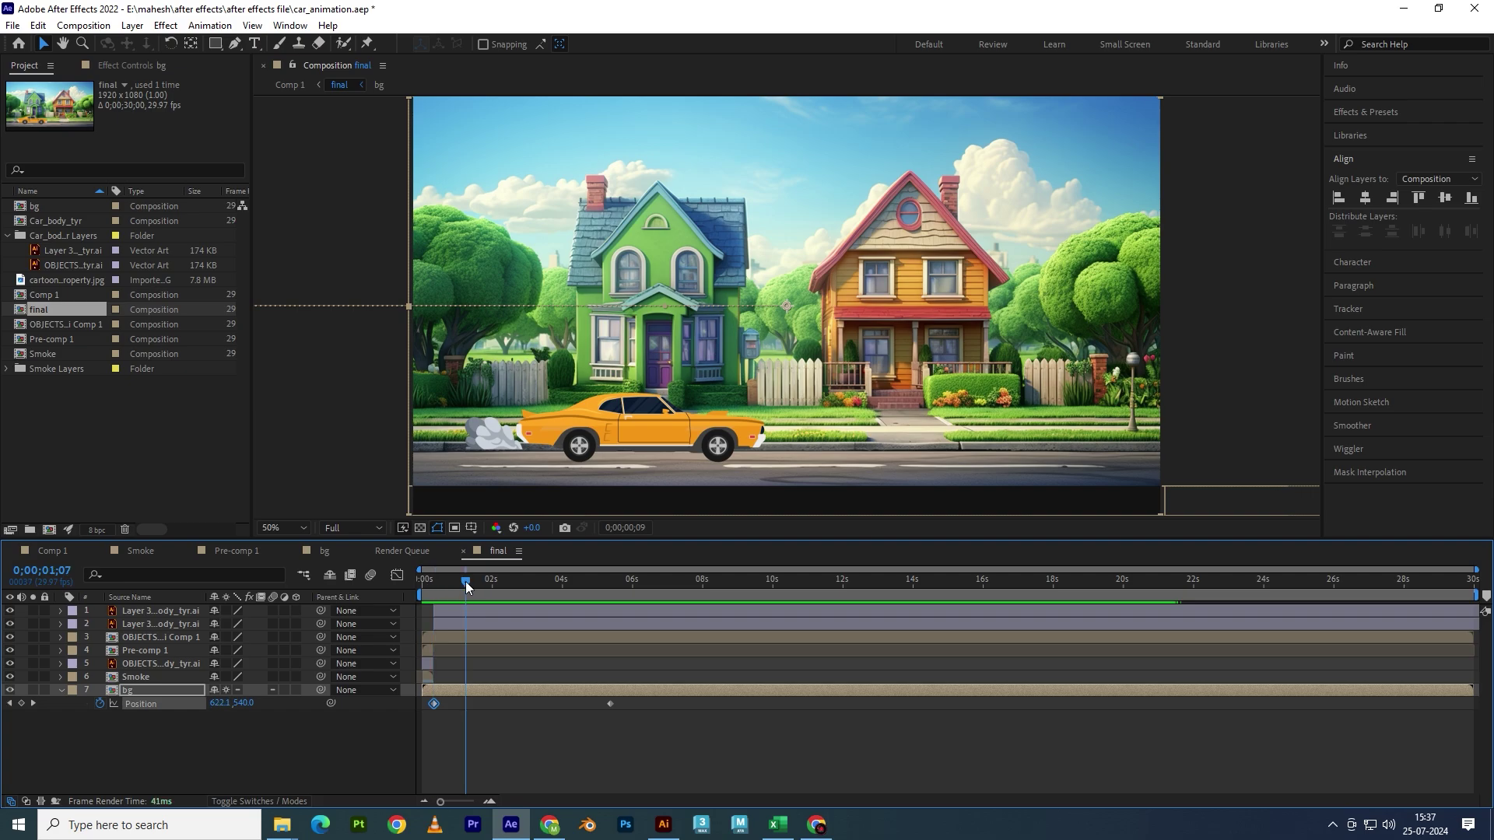
{"action": "left_click_drag", "start_coordinate": [434, 704], "coordinate": [454, 705]}
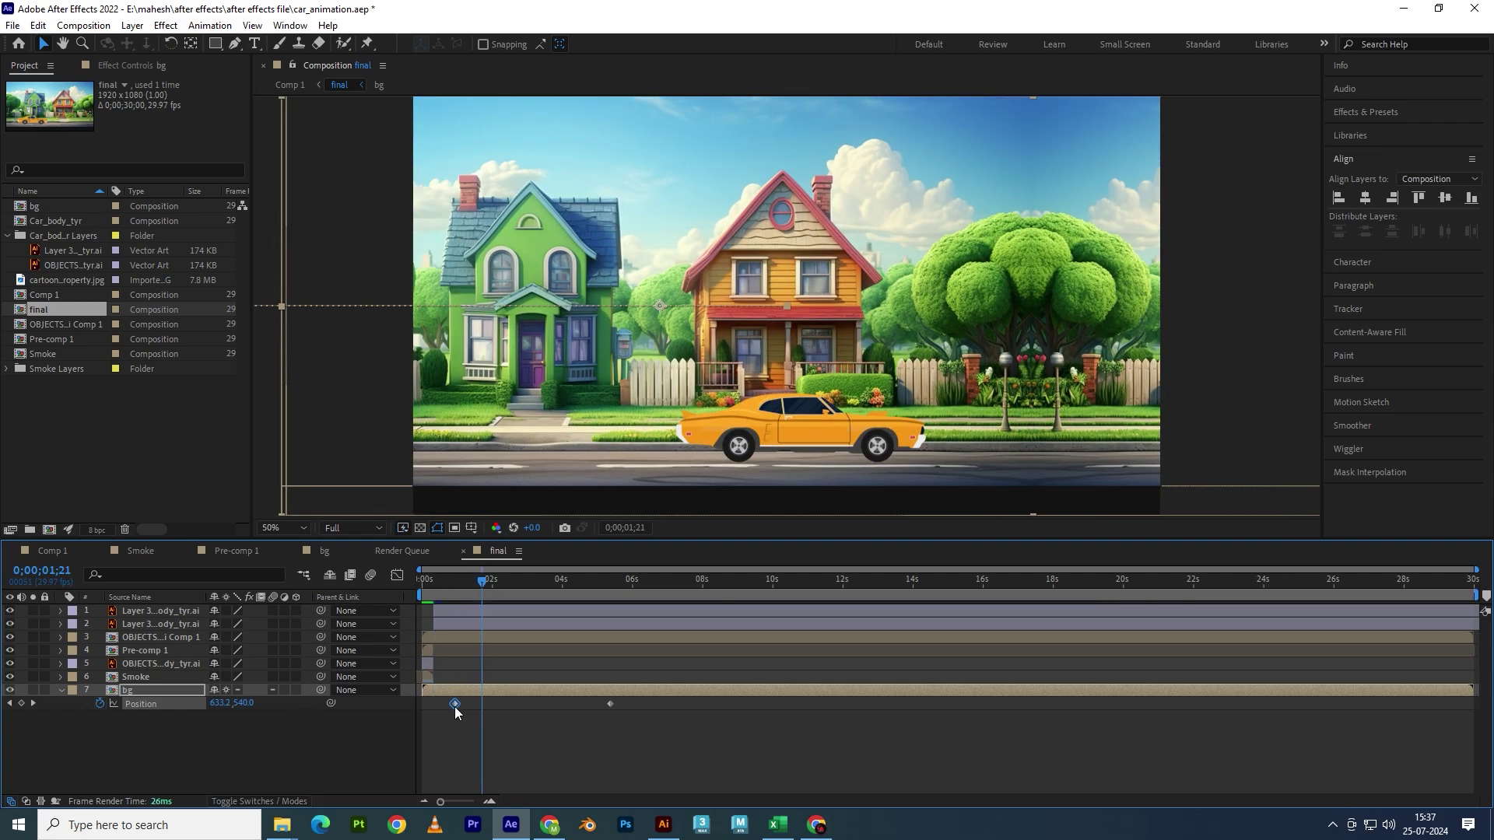
{"action": "left_click_drag", "start_coordinate": [473, 591], "coordinate": [386, 587]}
{"action": "key", "text": "space"}
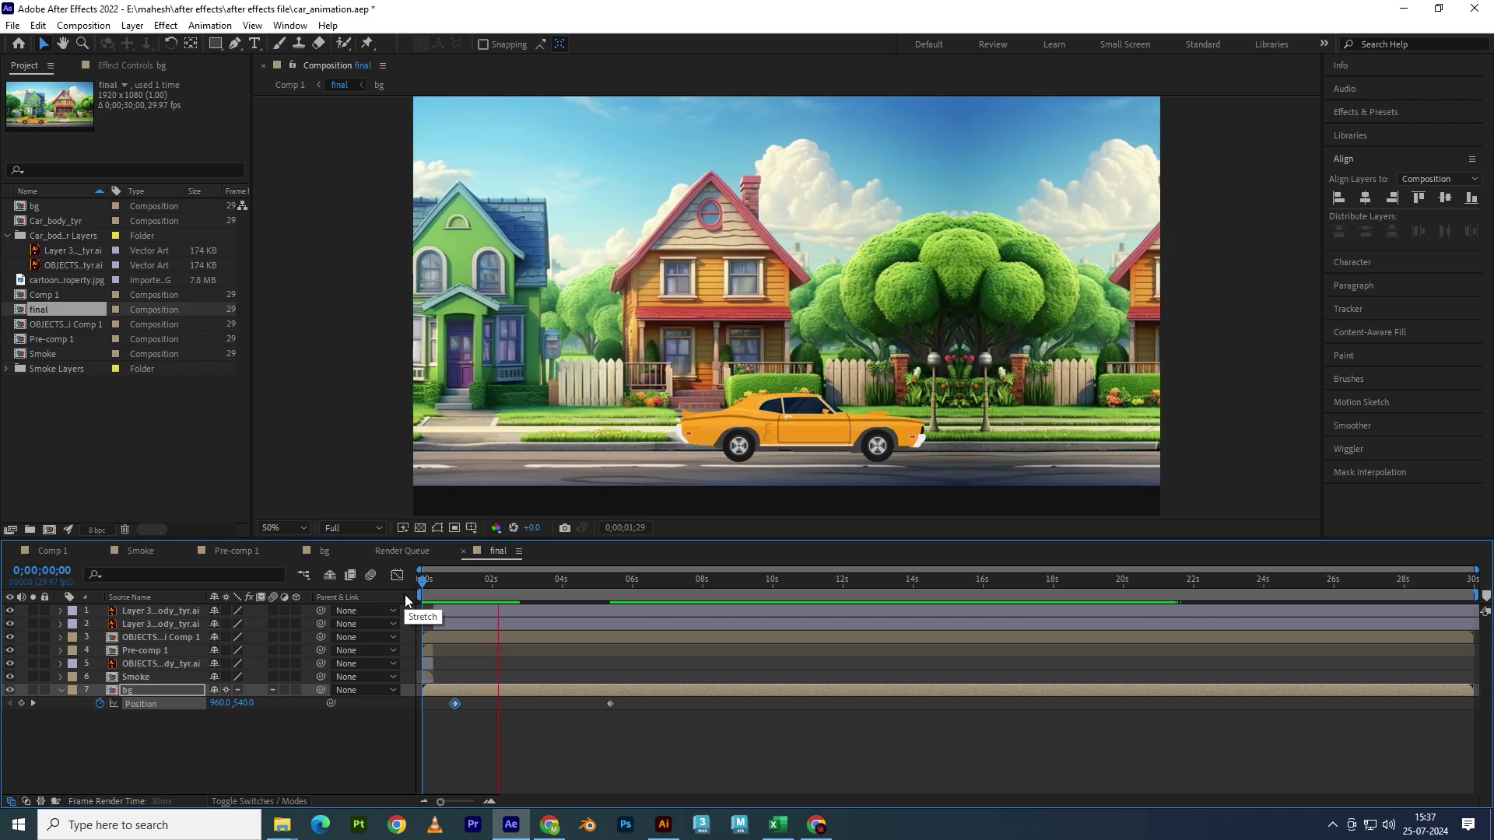
{"action": "key", "text": "space"}
{"action": "left_click_drag", "start_coordinate": [454, 704], "coordinate": [434, 704]}
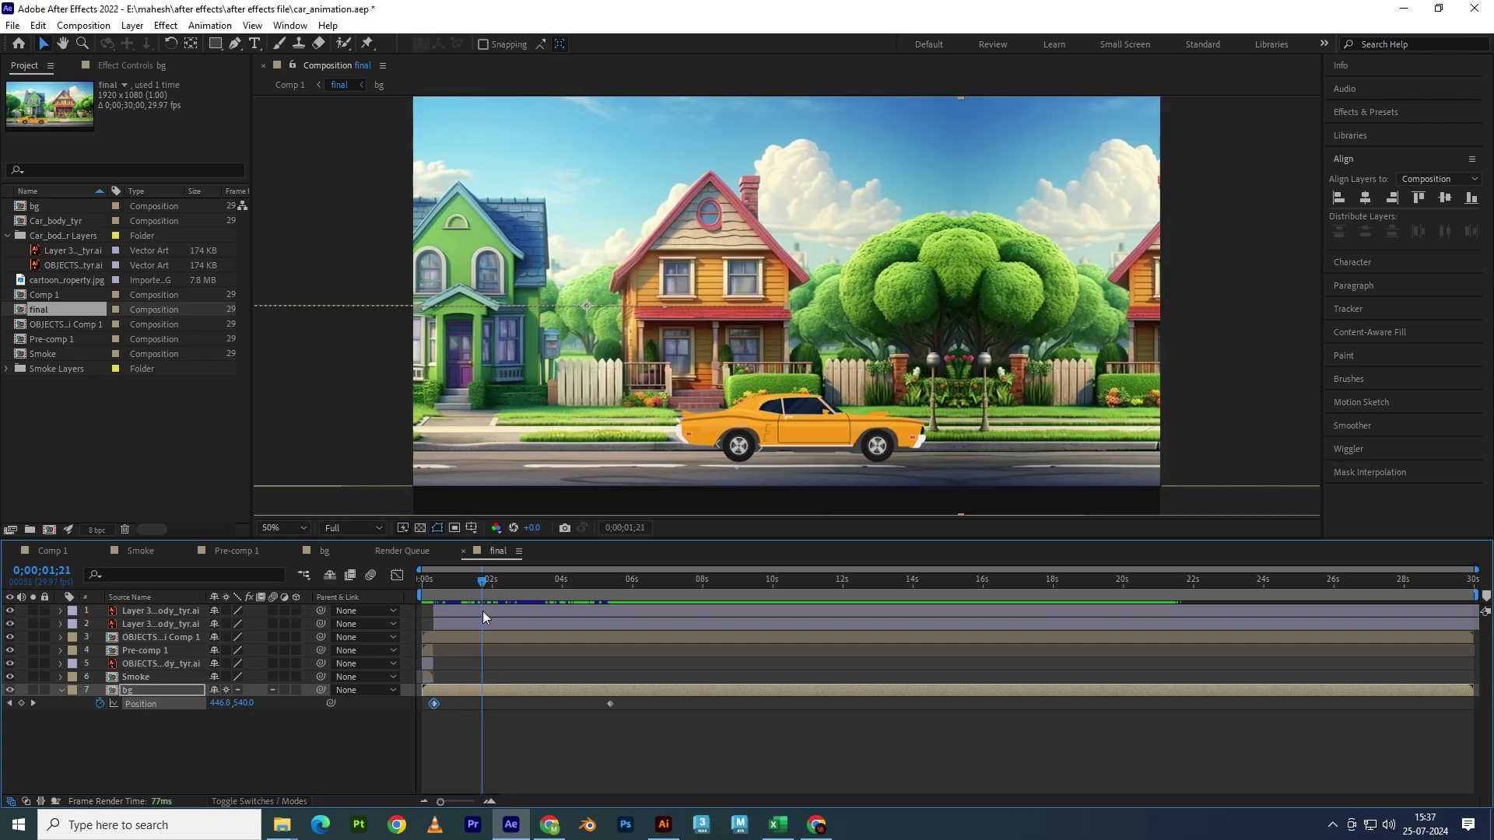
- Add a middle bg Position keyframe near 1.5 seconds, retime it to about 2 seconds, and preview
{"action": "left_click_drag", "start_coordinate": [484, 583], "coordinate": [475, 583]}
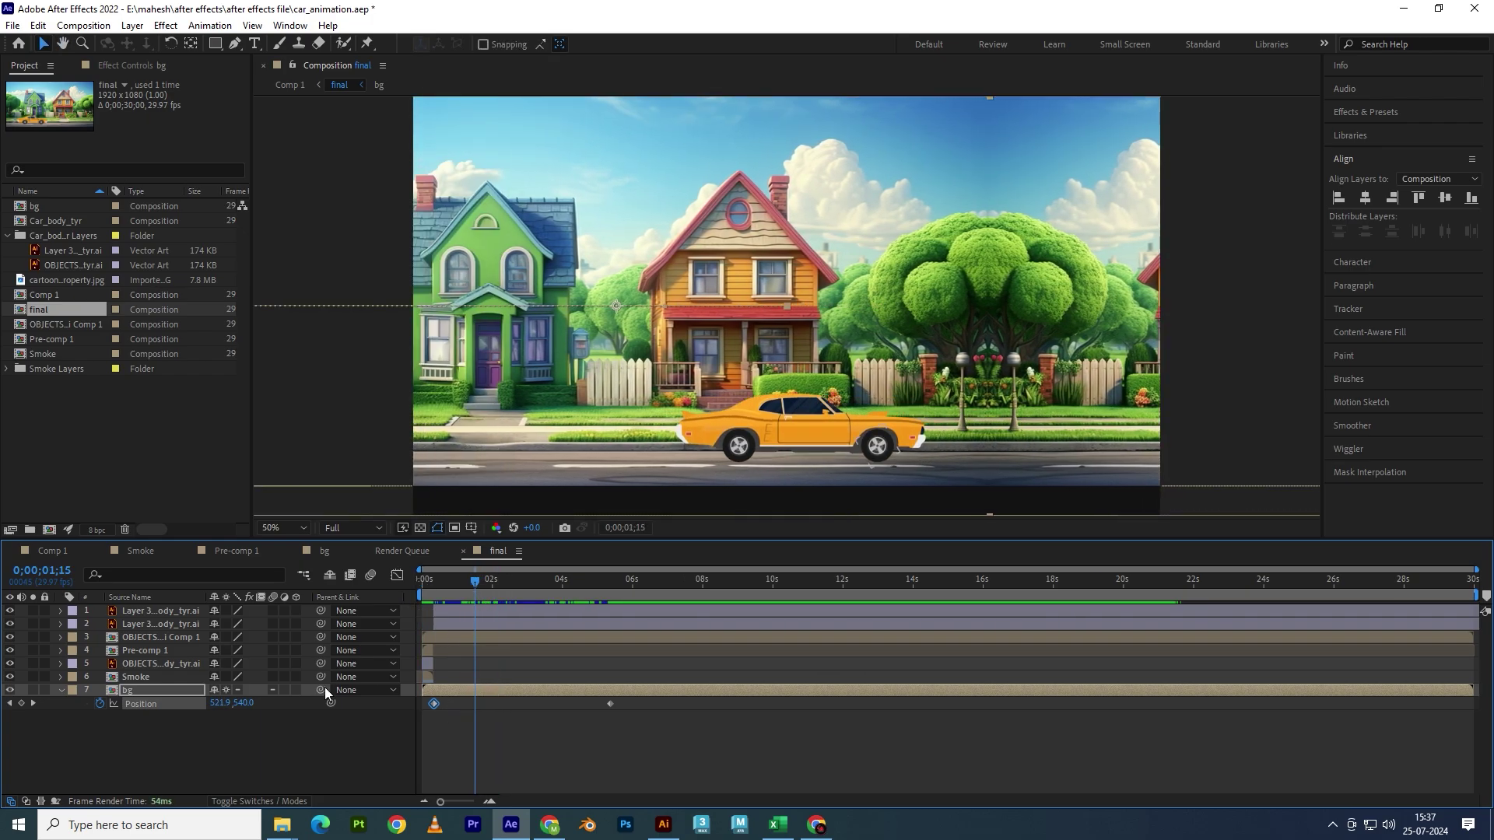
{"action": "left_click", "coordinate": [21, 703]}
{"action": "left_click_drag", "start_coordinate": [474, 705], "coordinate": [503, 704]}
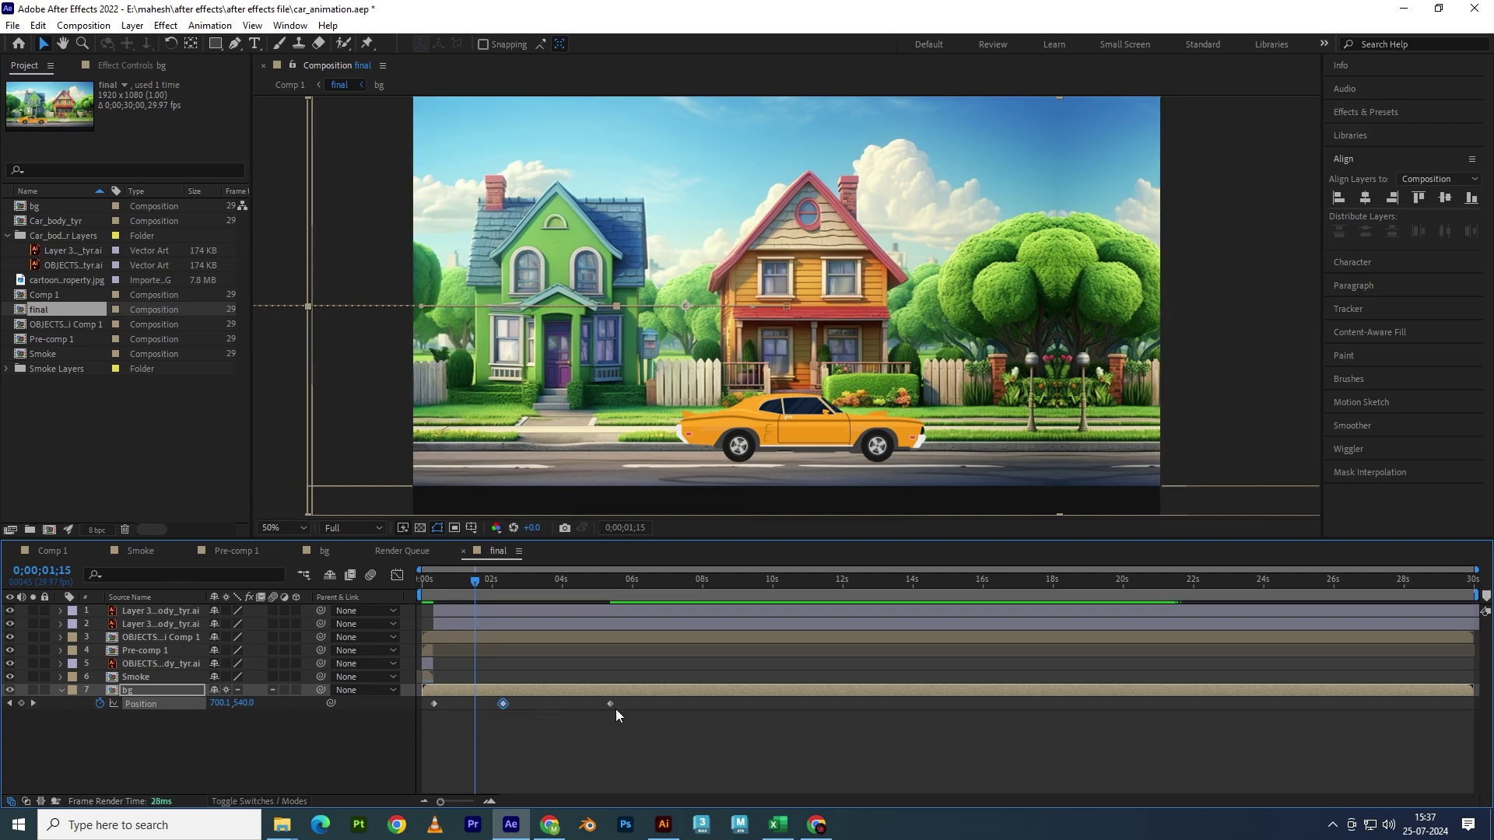
{"action": "left_click_drag", "start_coordinate": [610, 704], "coordinate": [634, 704]}
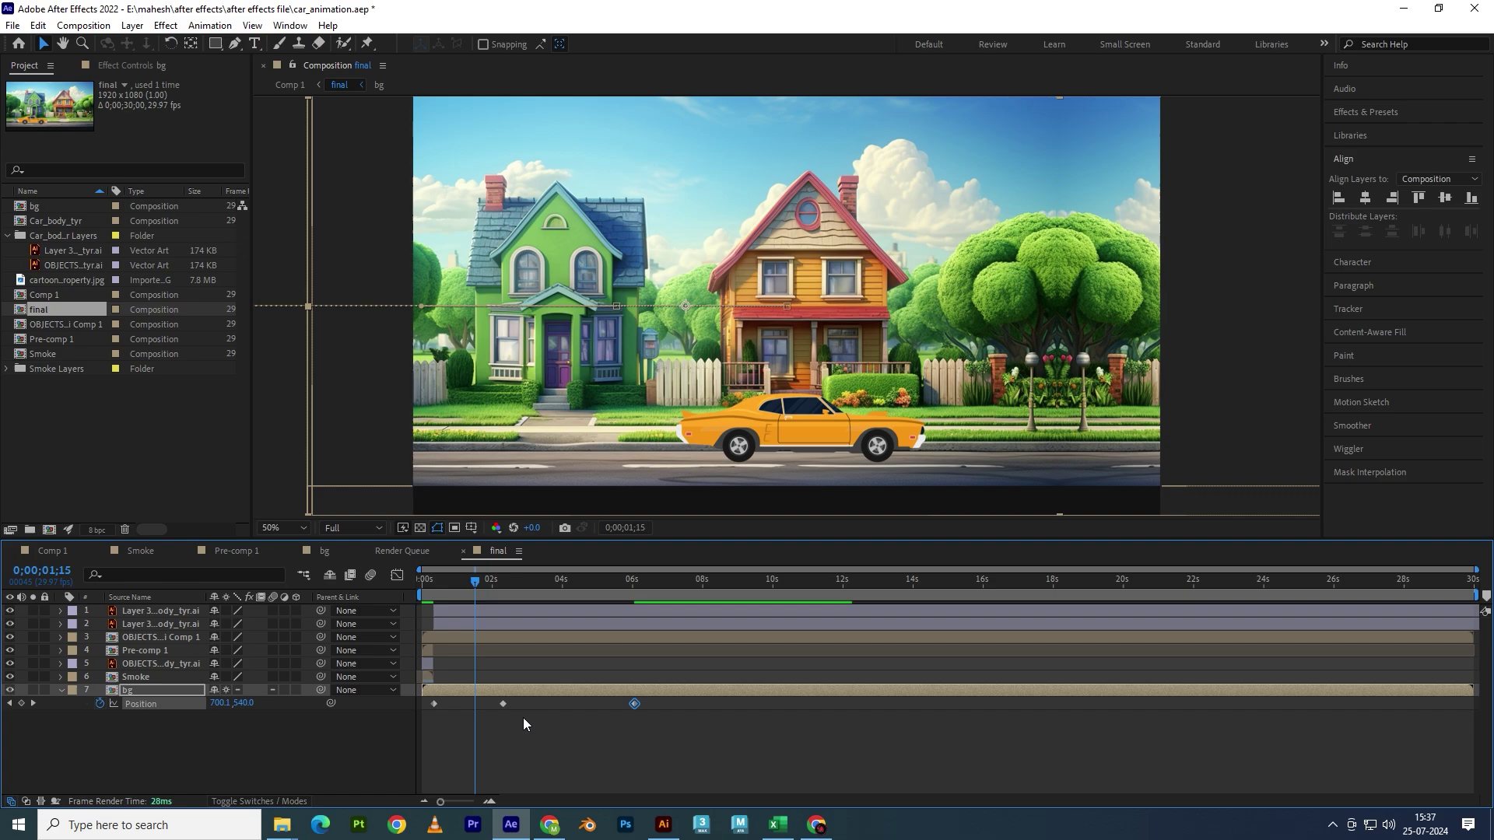
{"action": "left_click_drag", "start_coordinate": [503, 704], "coordinate": [554, 704]}
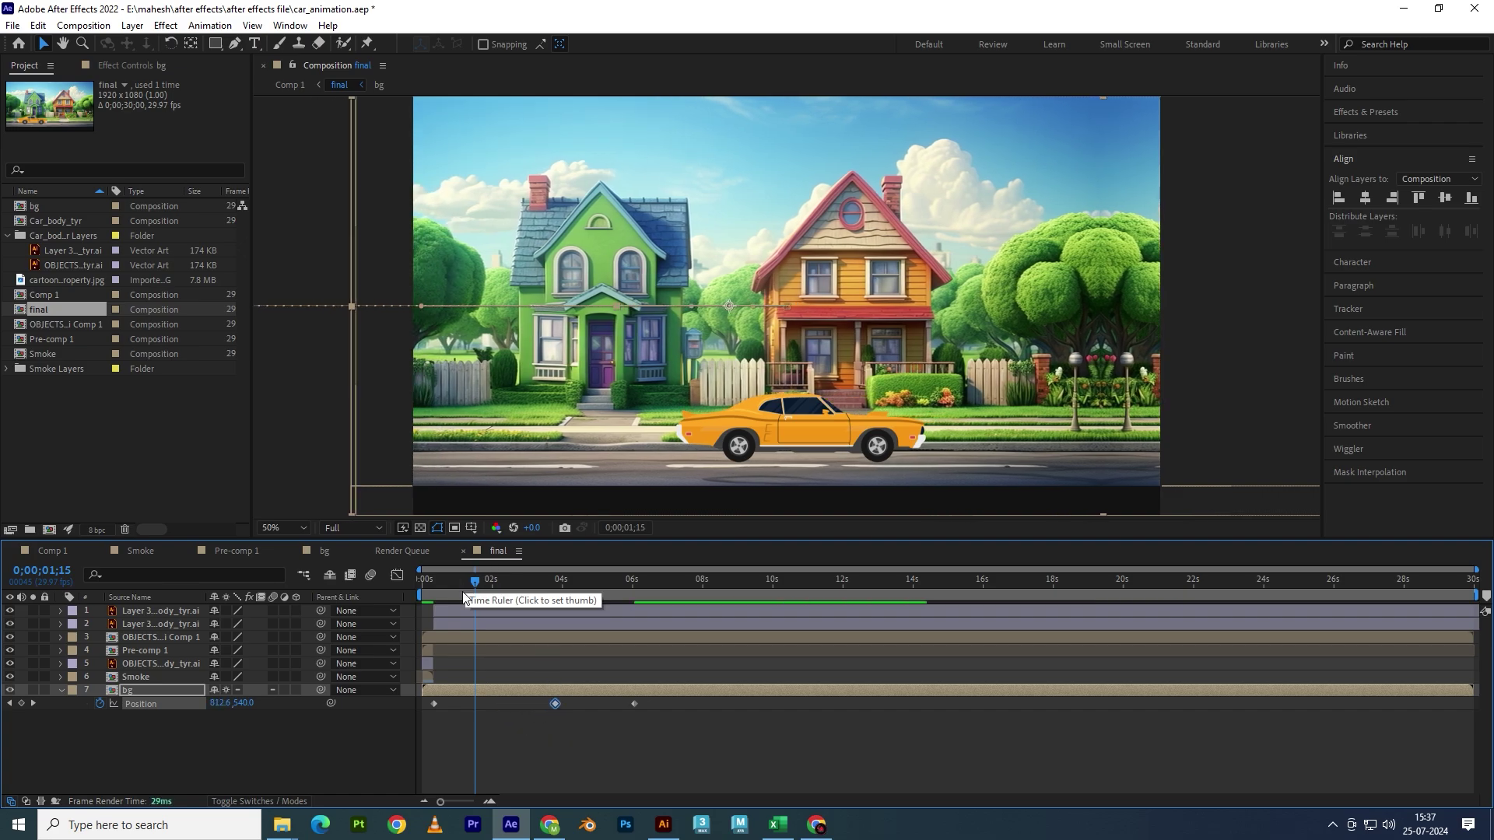
{"action": "left_click", "coordinate": [431, 595]}
{"action": "key", "text": "space"}
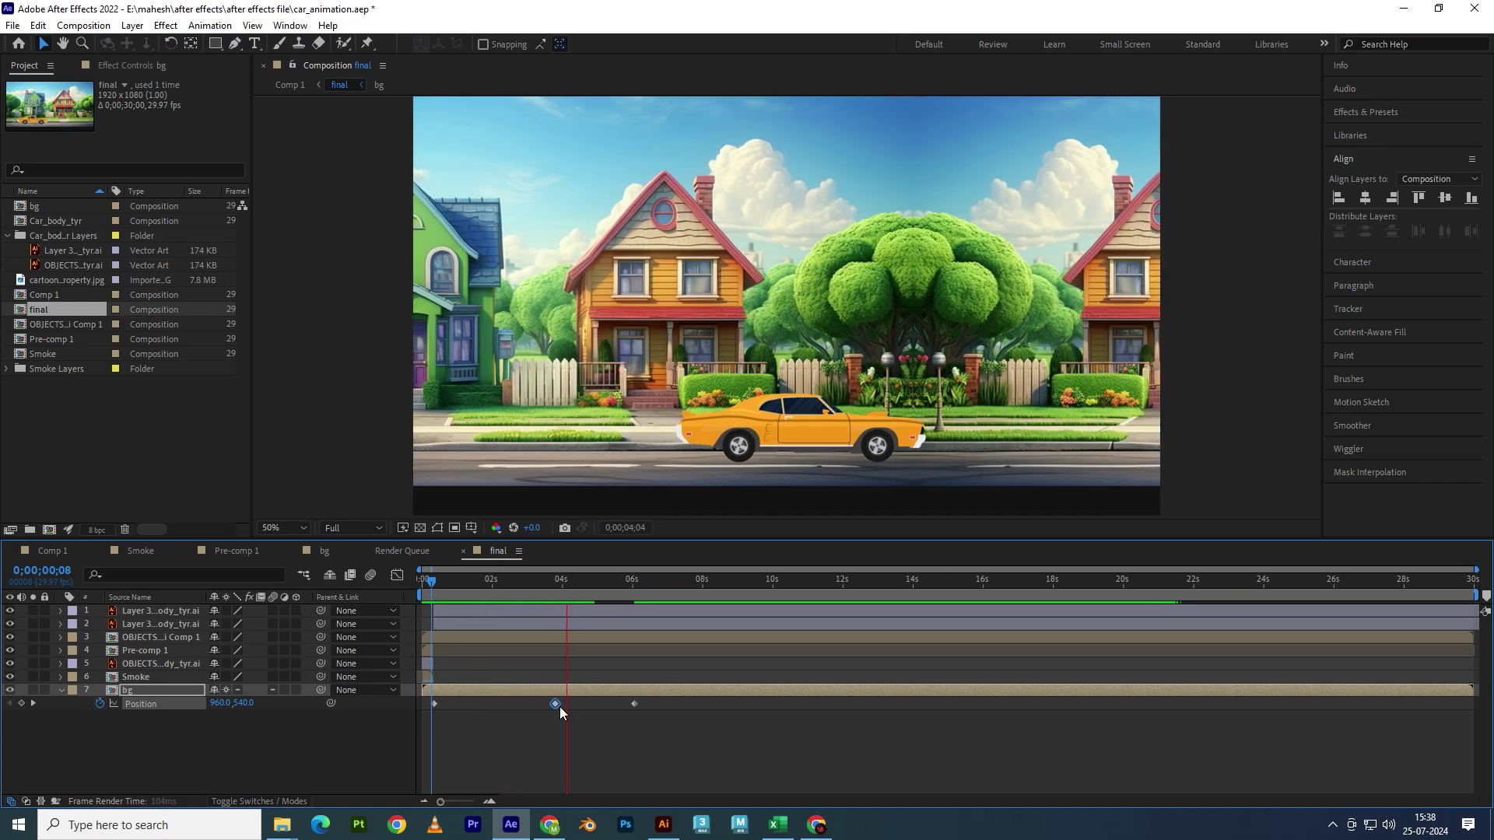
{"action": "left_click", "coordinate": [554, 704]}
{"action": "left_click_drag", "start_coordinate": [554, 704], "coordinate": [503, 705]}
{"action": "left_click", "coordinate": [424, 582]}
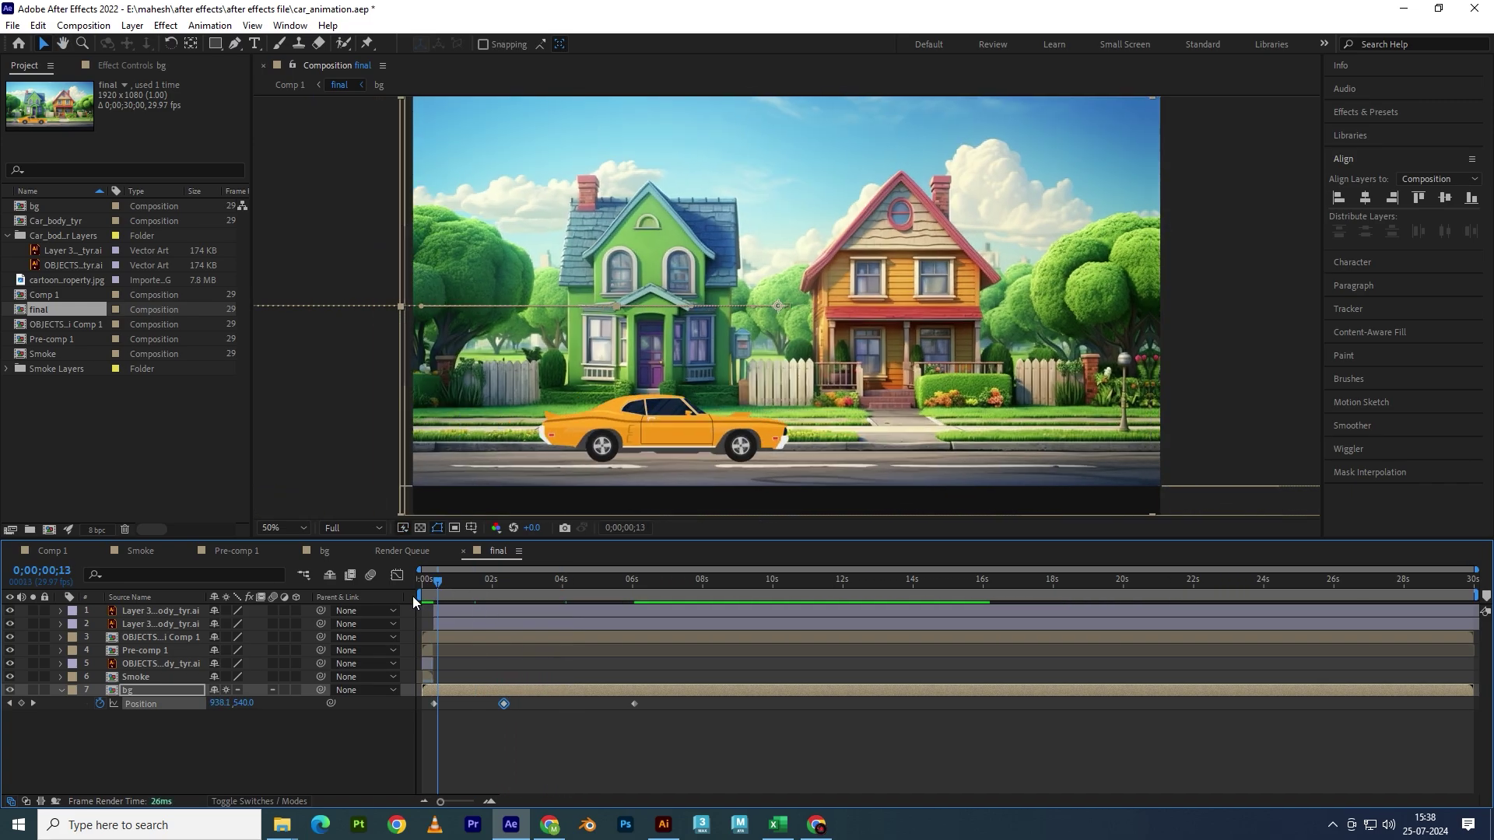
{"action": "key", "text": "space"}
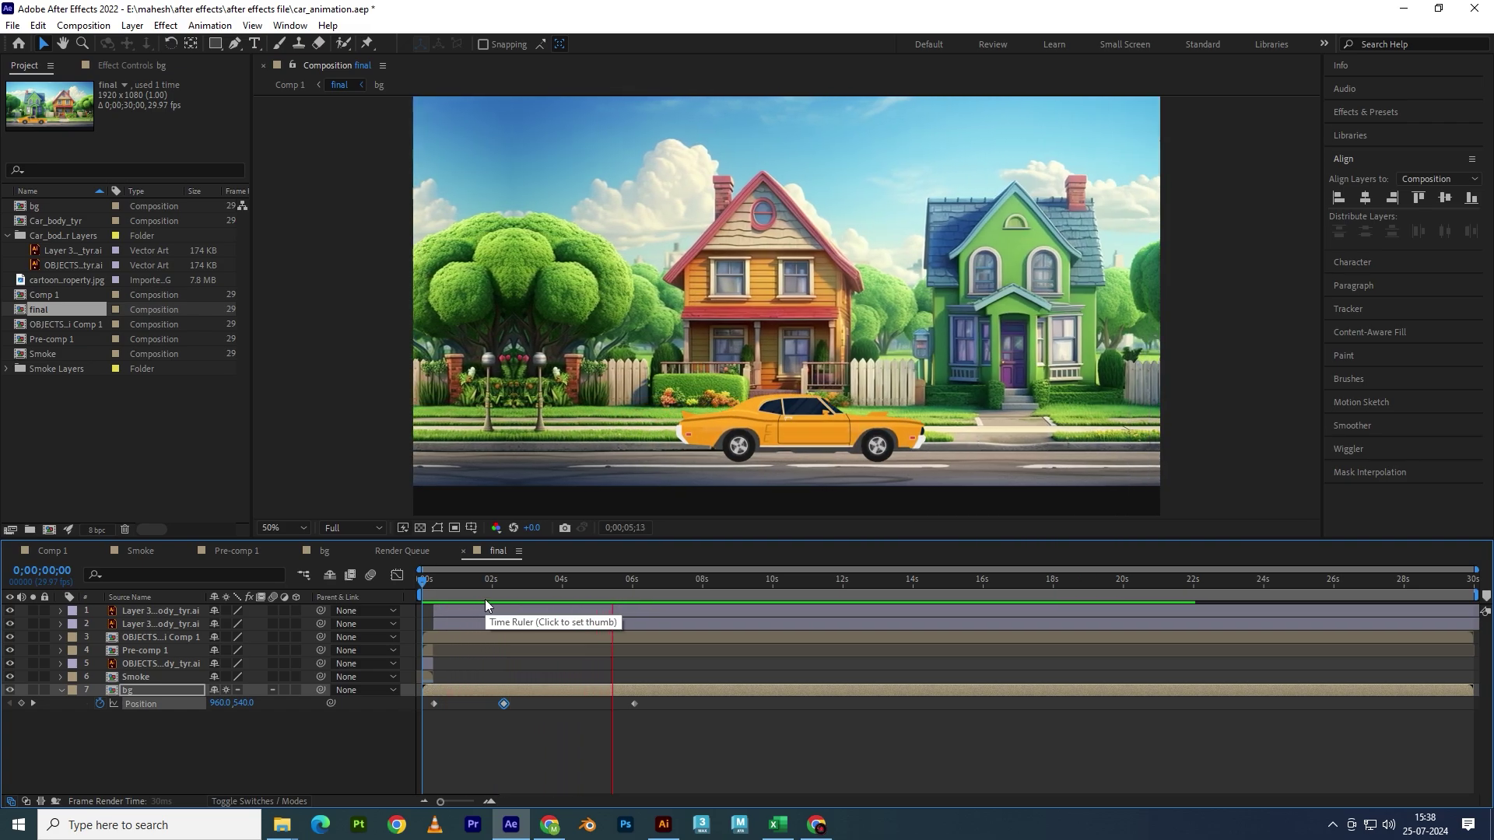
- Push the middle keyframe later and the end keyframe (-930, 540) to about 7 seconds, then preview
{"action": "left_click_drag", "start_coordinate": [503, 703], "coordinate": [527, 703]}
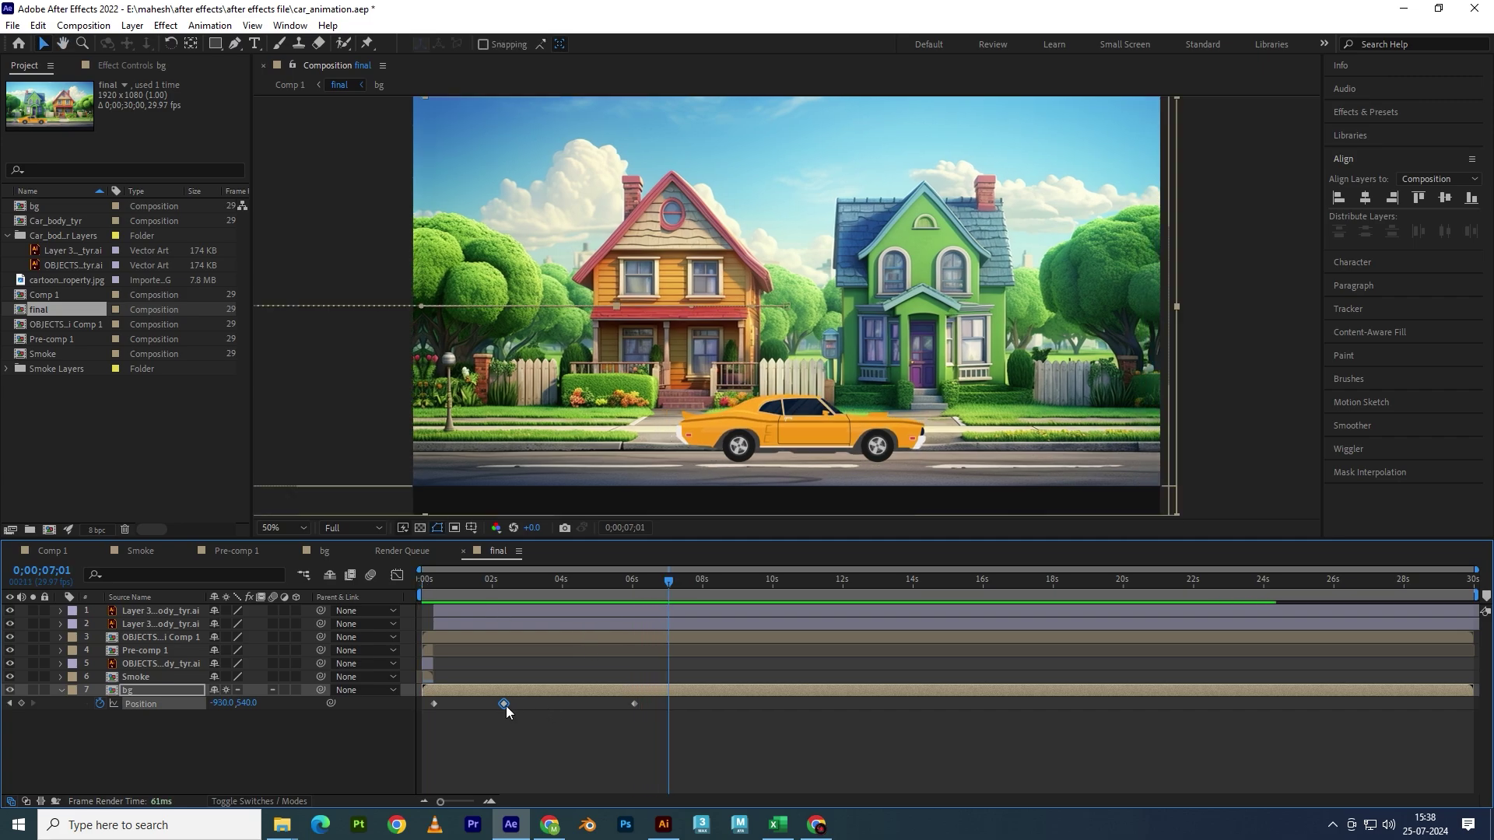
{"action": "left_click_drag", "start_coordinate": [634, 703], "coordinate": [657, 704]}
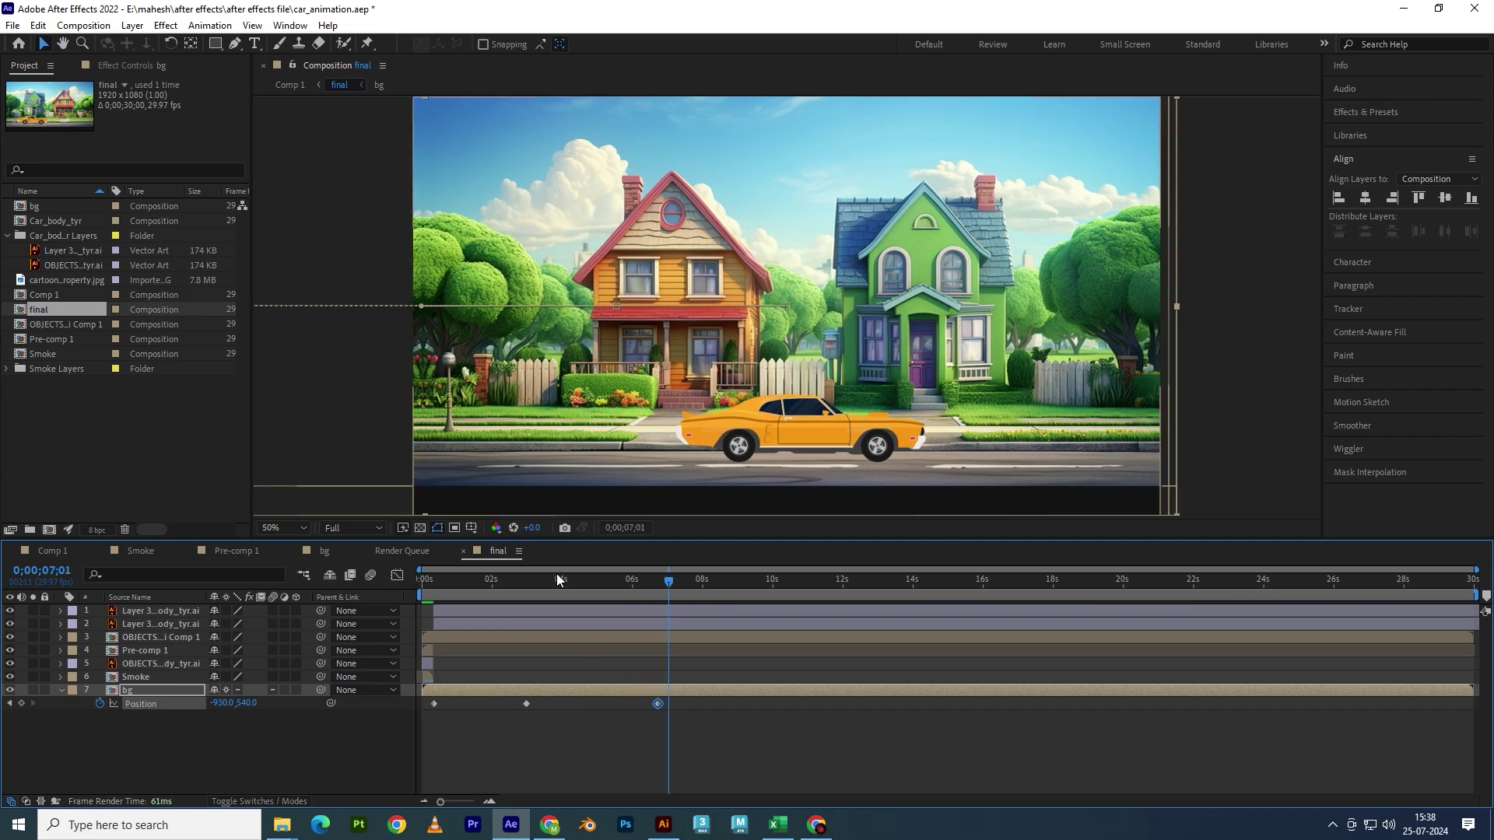
{"action": "left_click", "coordinate": [428, 589]}
{"action": "key", "text": "space"}
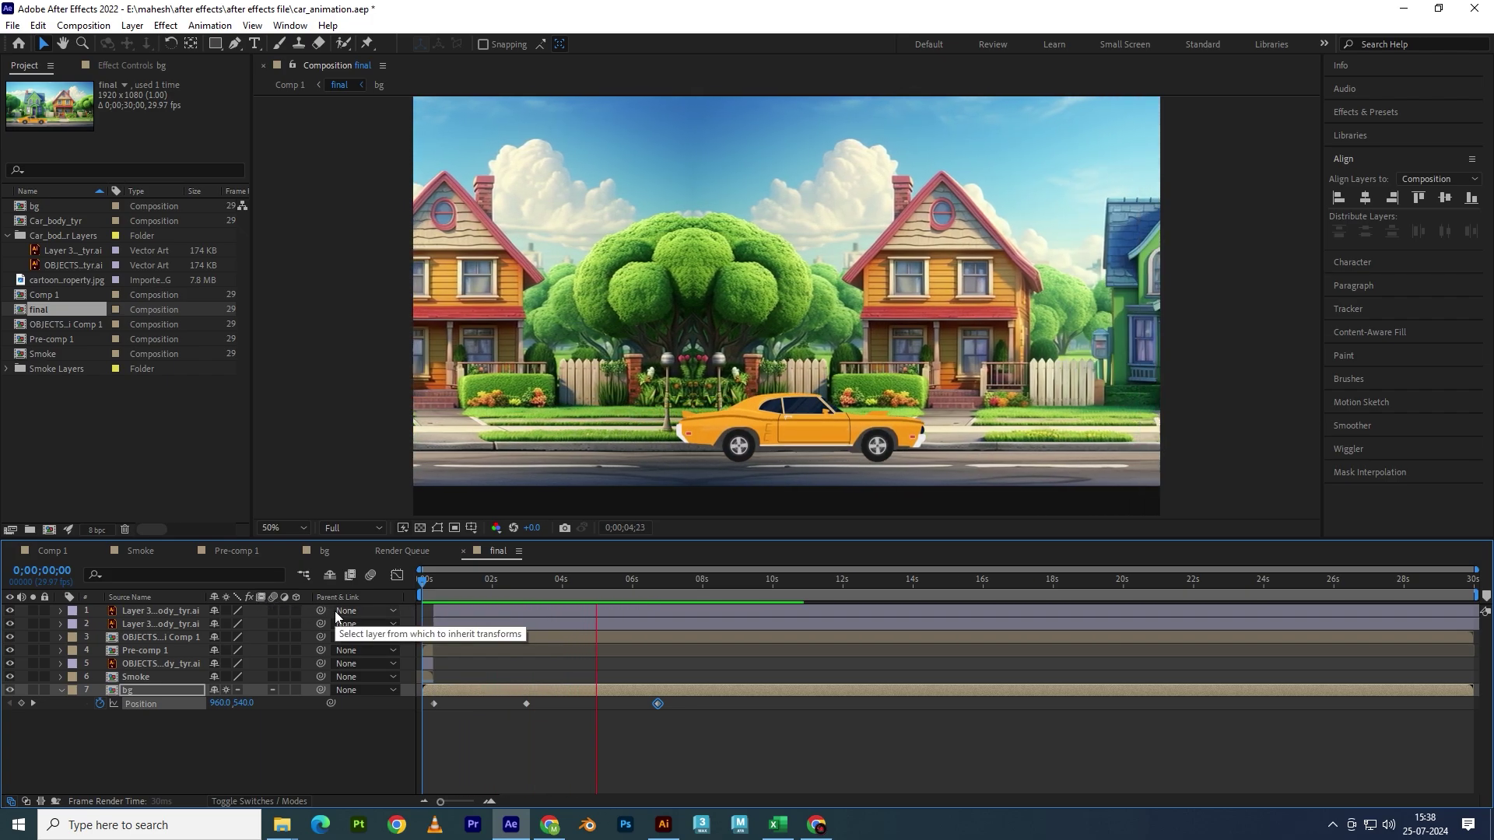
{"action": "key", "text": "space"}
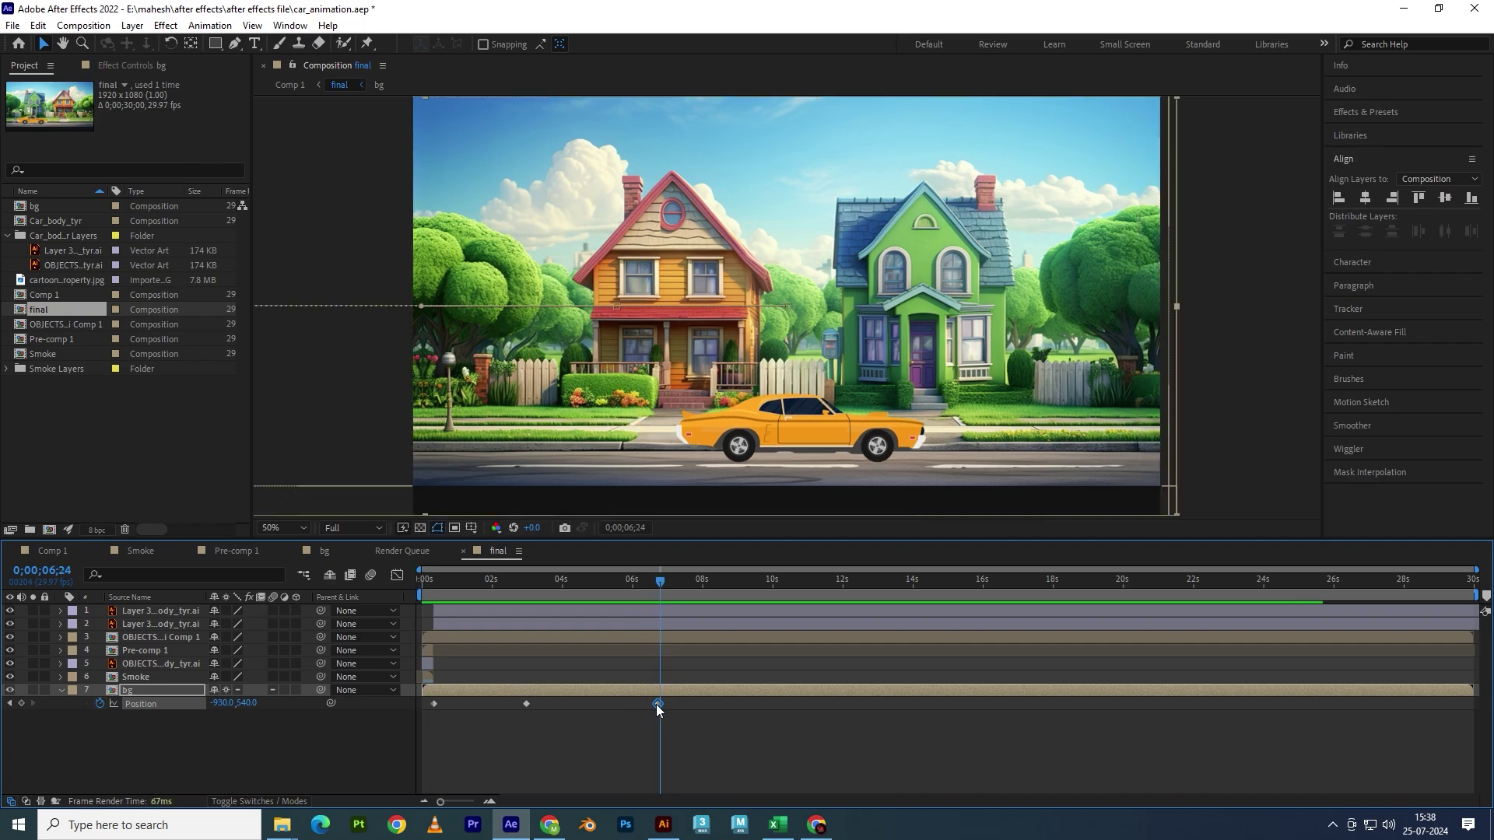
{"action": "left_click_drag", "start_coordinate": [658, 704], "coordinate": [673, 703]}
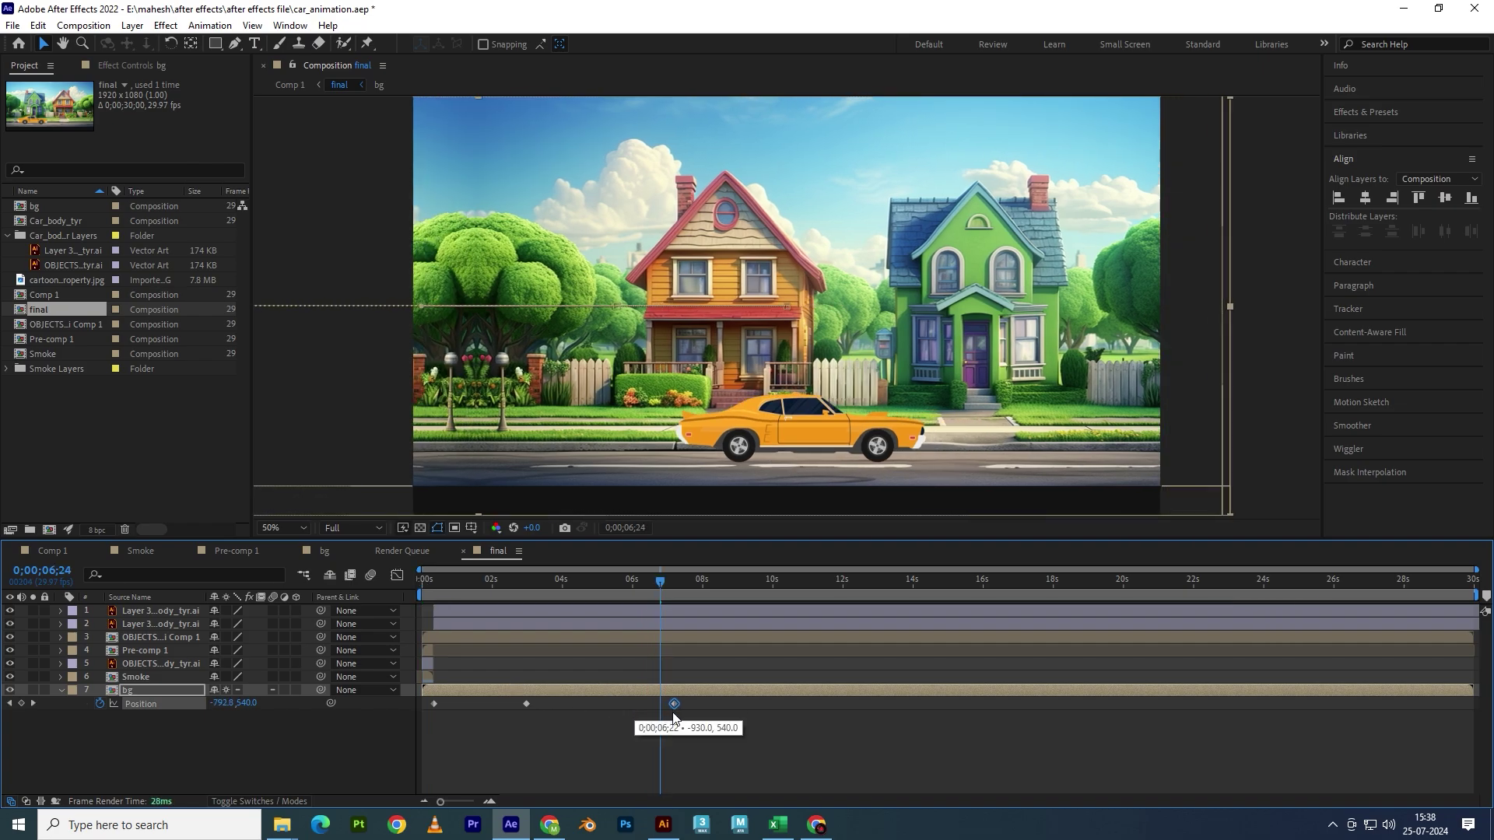
{"action": "key", "text": "Home"}
{"action": "key", "text": "space"}
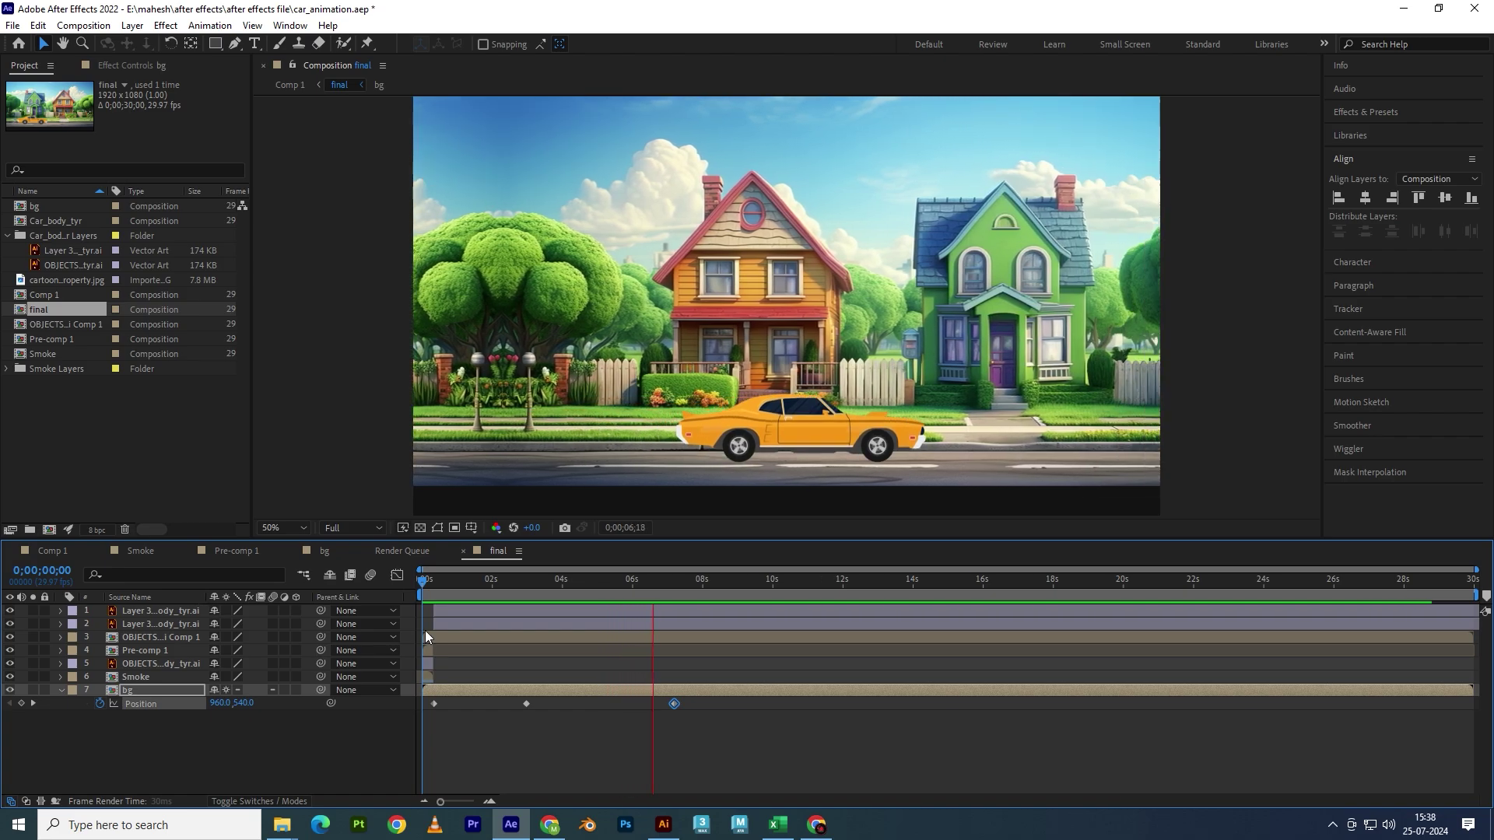
{"action": "key", "text": "space"}
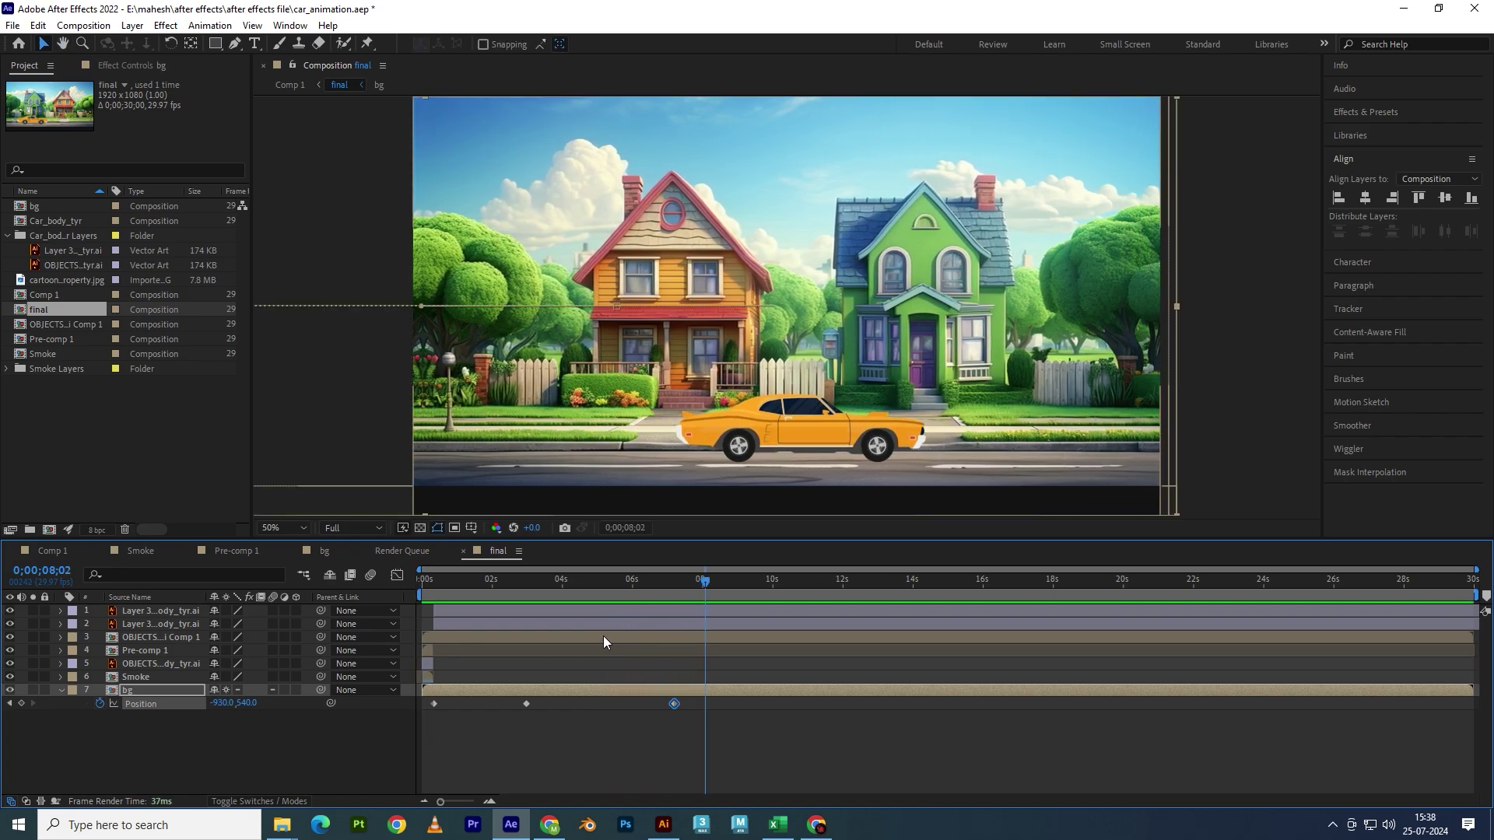